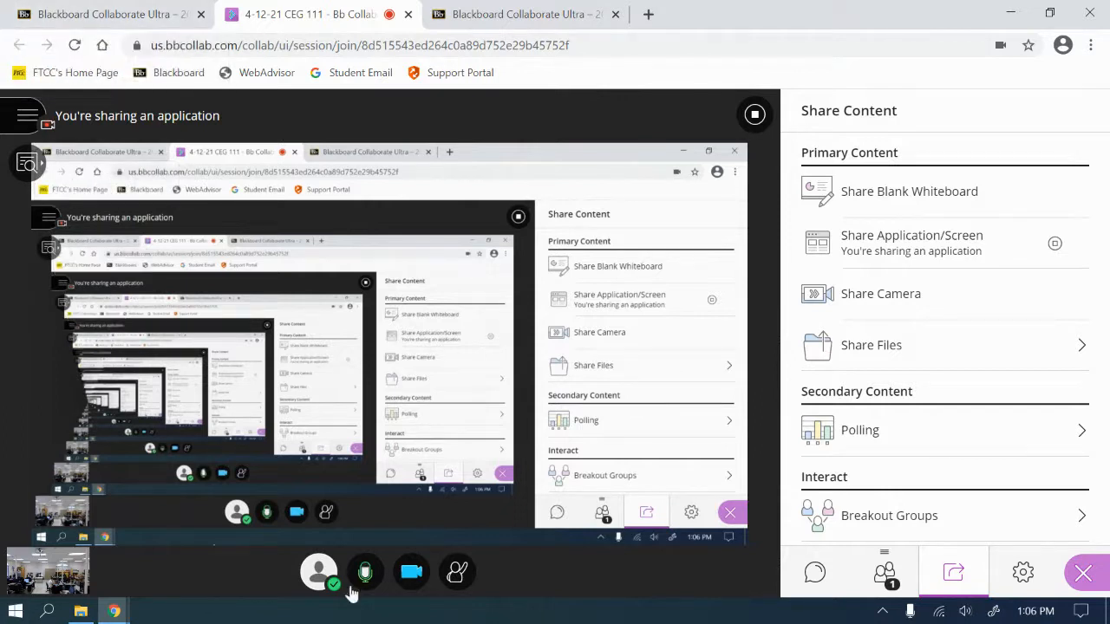
# Step: Open the Lab3 folder inside Fieldwork in the 2021Sp CEG 111 Intro to GIS & GNSS course folder
pyautogui.click(84, 613)
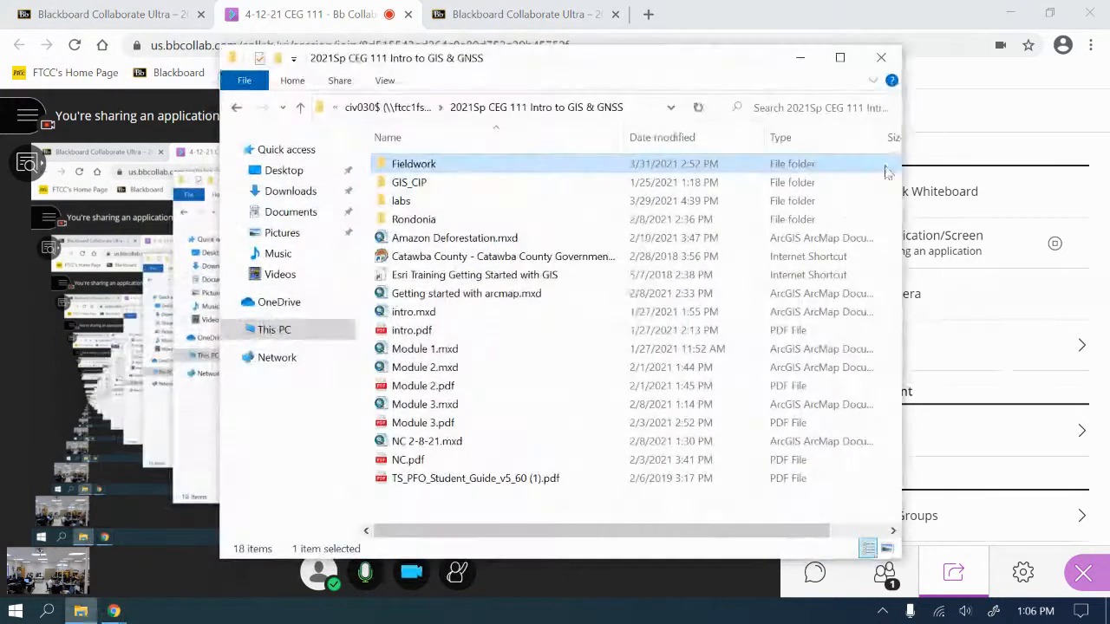
pyautogui.click(300, 107)
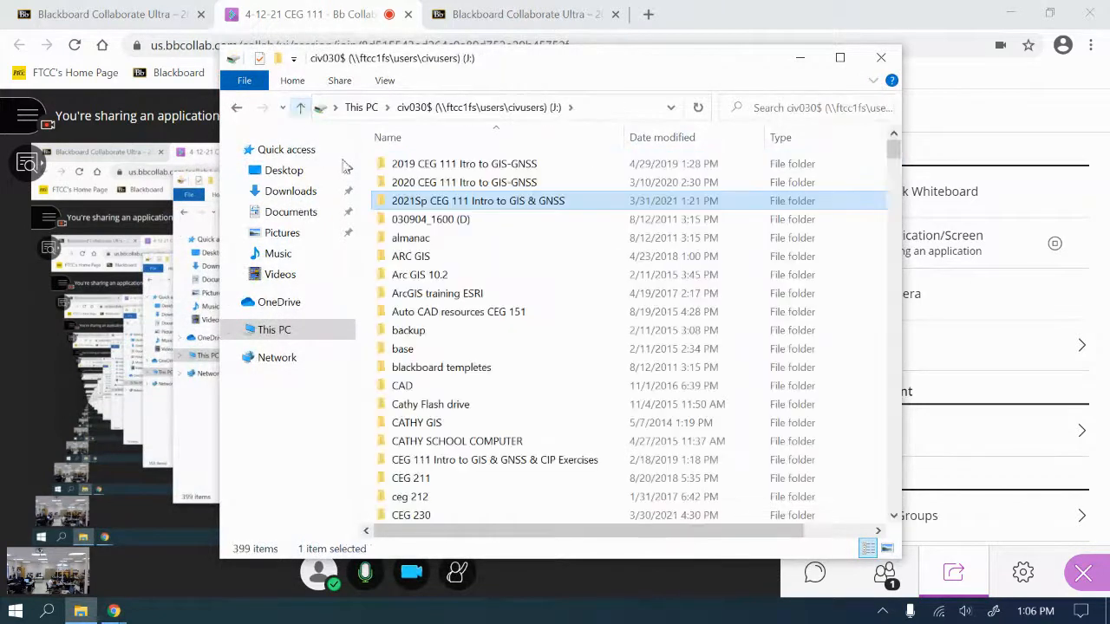
pyautogui.doubleClick(488, 201)
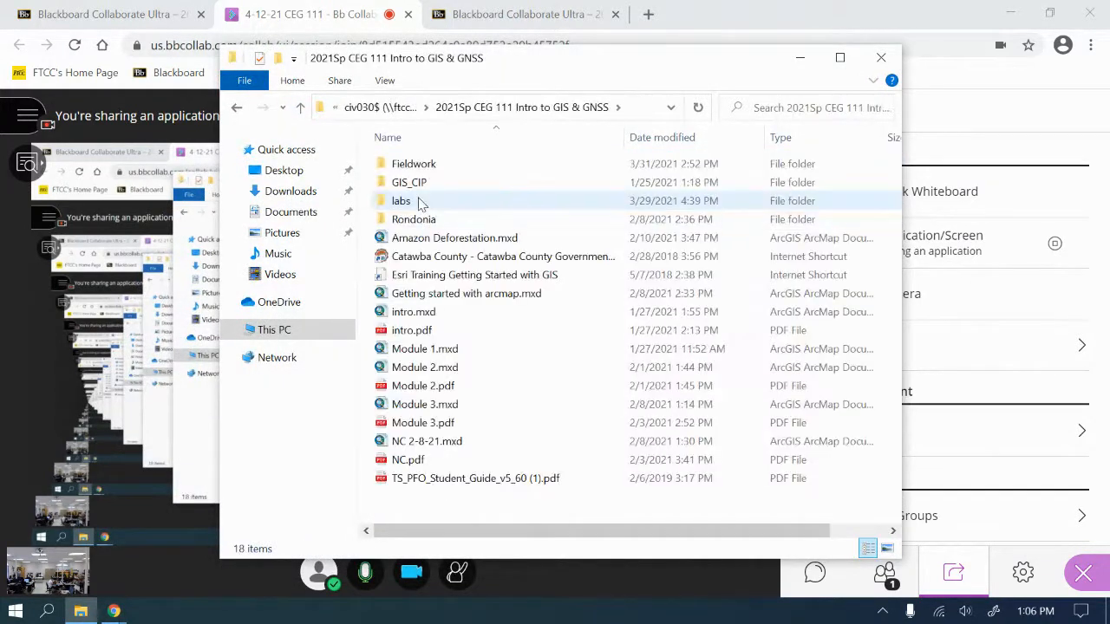
pyautogui.doubleClick(413, 167)
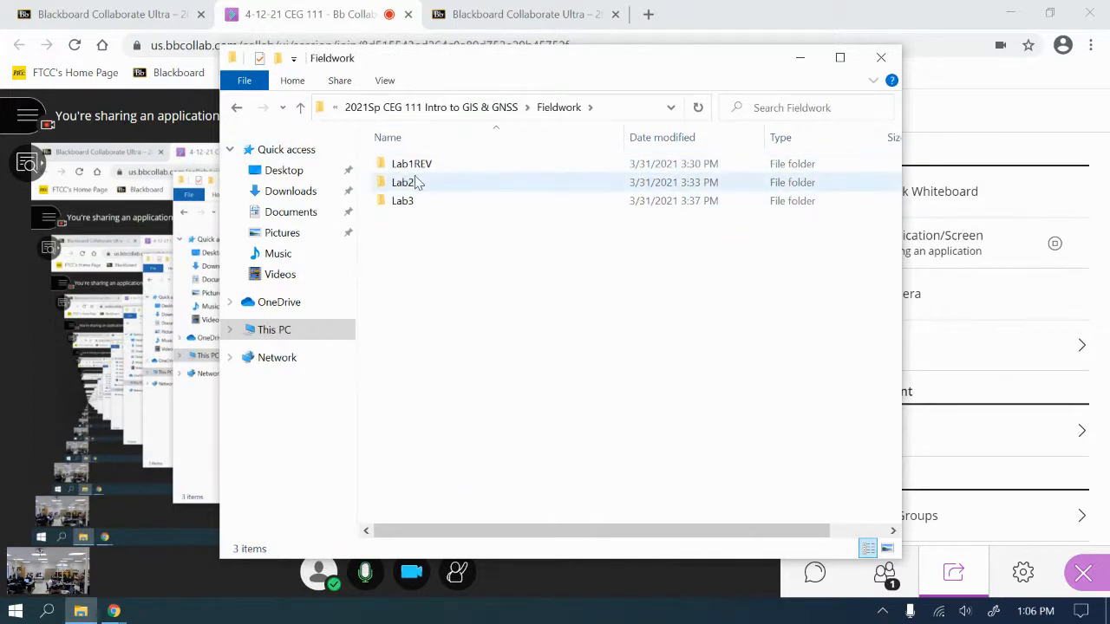
pyautogui.click(412, 208)
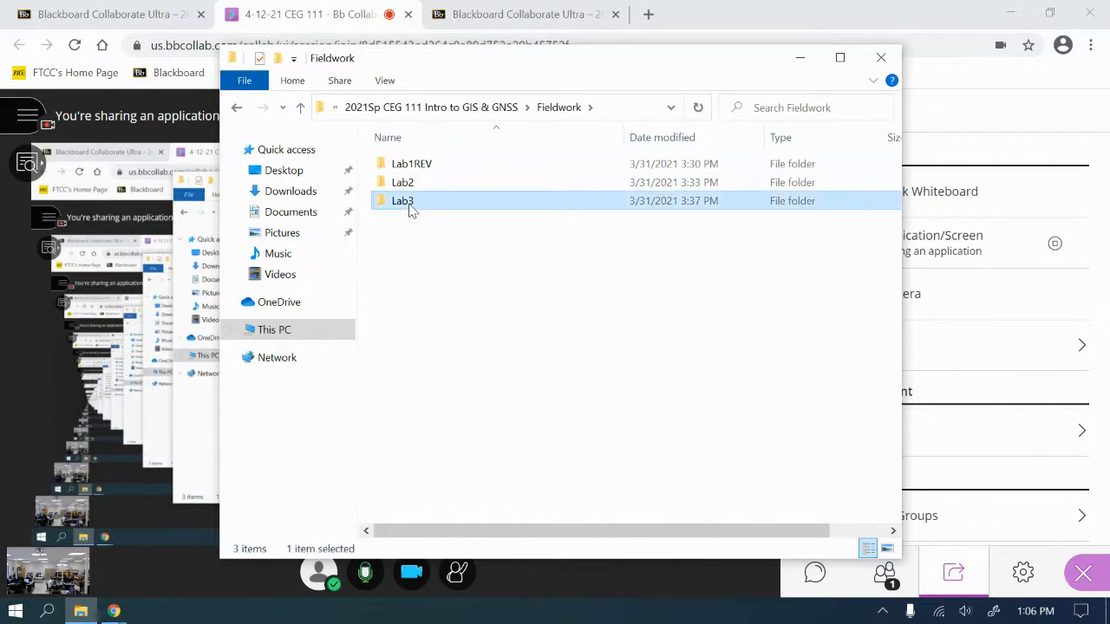
pyautogui.doubleClick(411, 206)
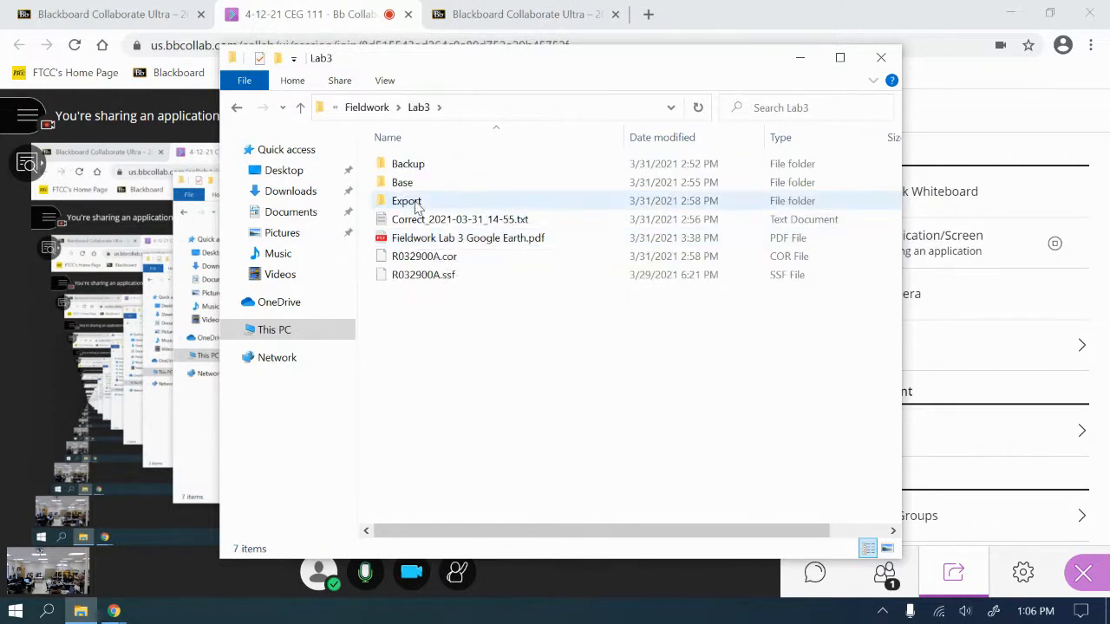
# Step: Open R032900A.kmz from Lab3's Export folder in Google Earth Pro and dismiss the start-up tips
pyautogui.doubleClick(414, 202)
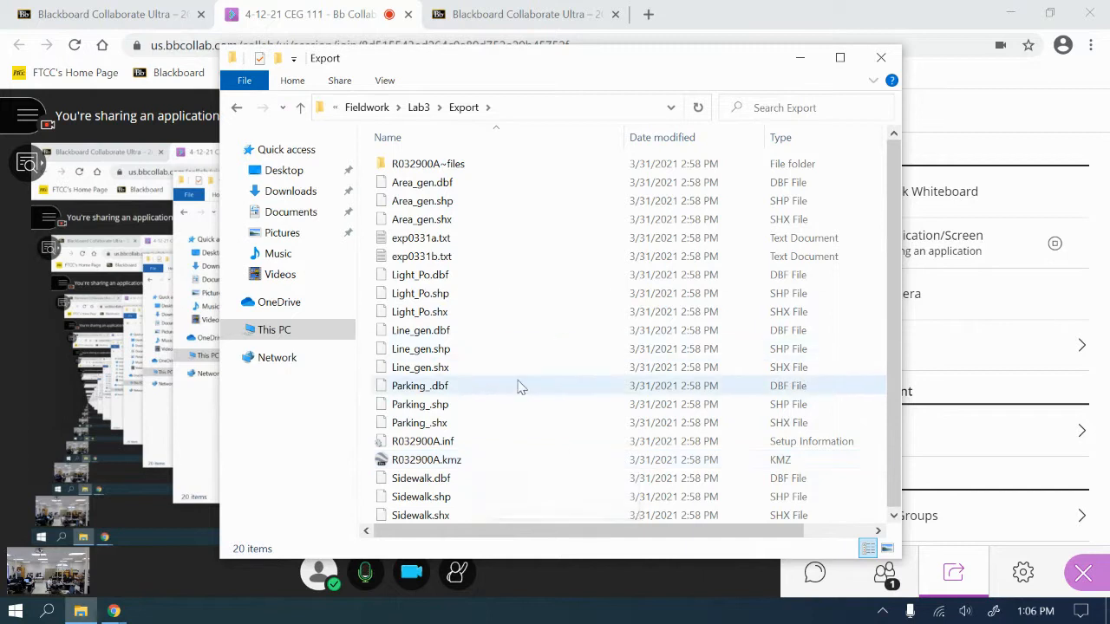
pyautogui.click(423, 464)
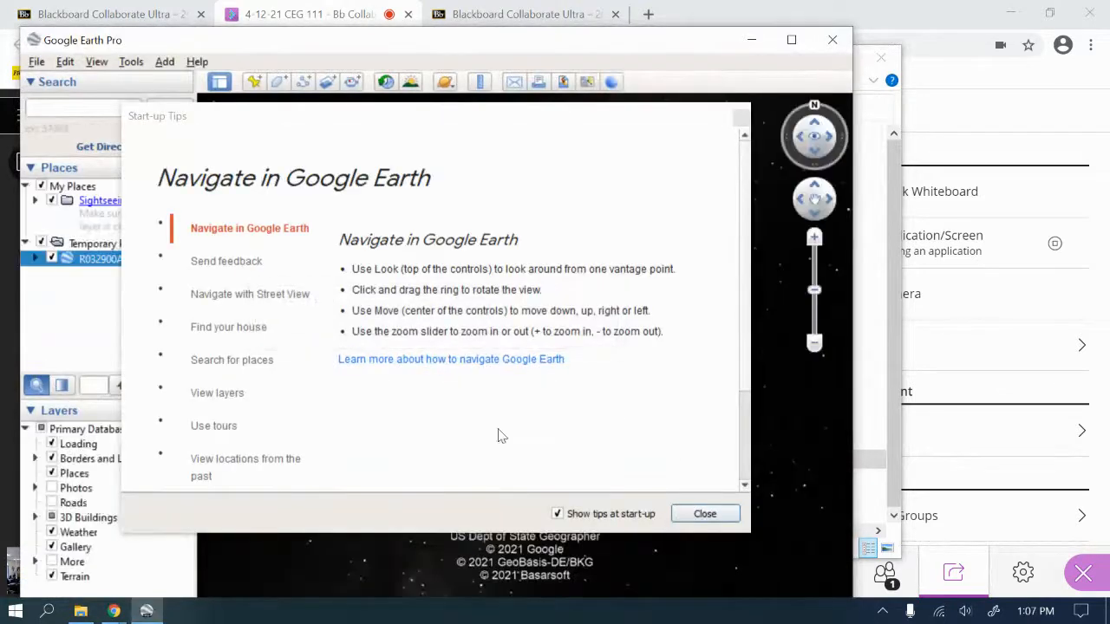
pyautogui.click(703, 514)
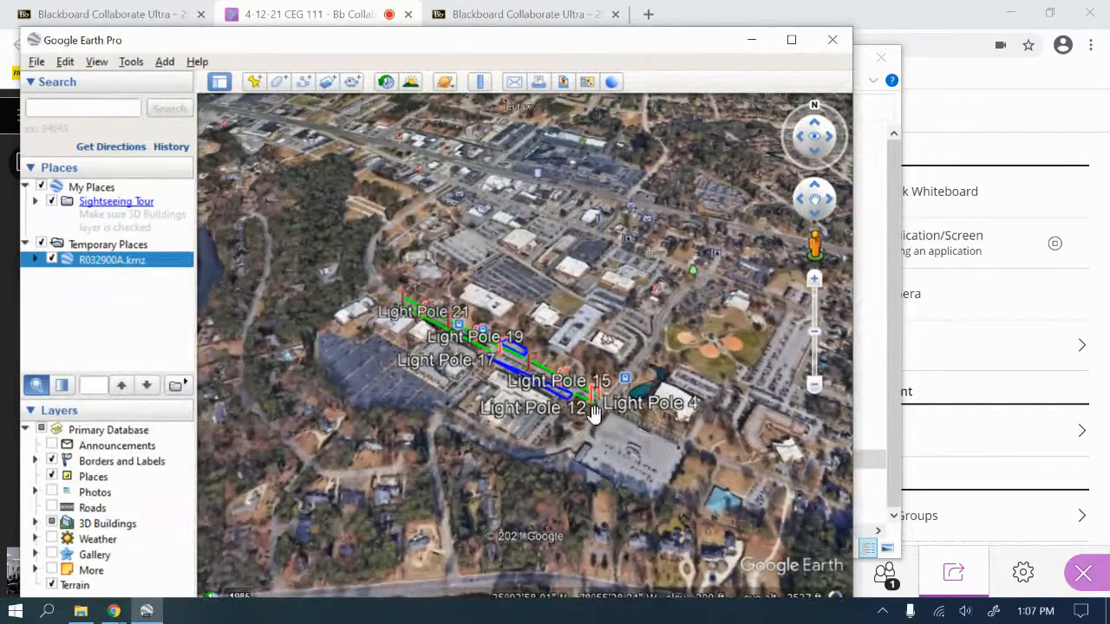
# Step: Create a print layout showing the mapped light poles, sidewalks and parking lots close up
pyautogui.scroll(3, 598, 412)
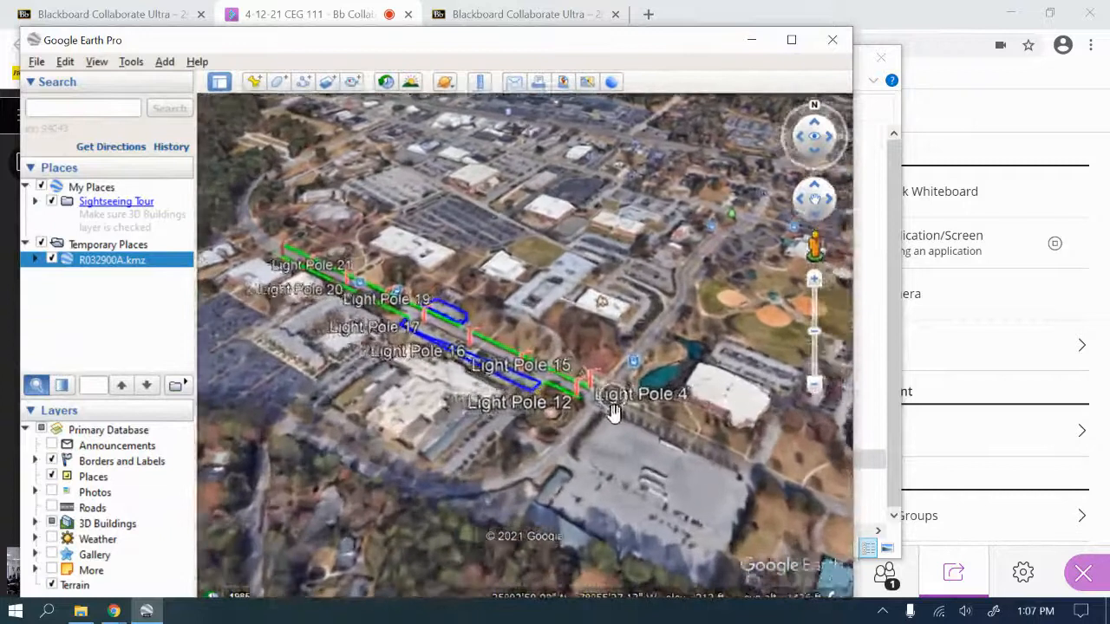
pyautogui.click(815, 280)
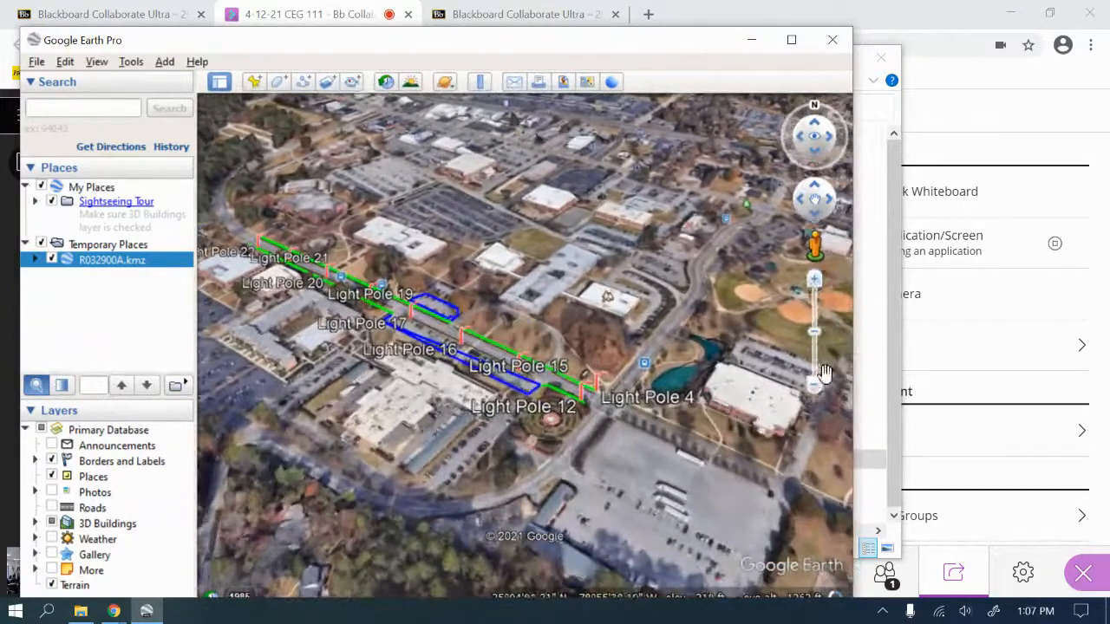
pyautogui.click(814, 386)
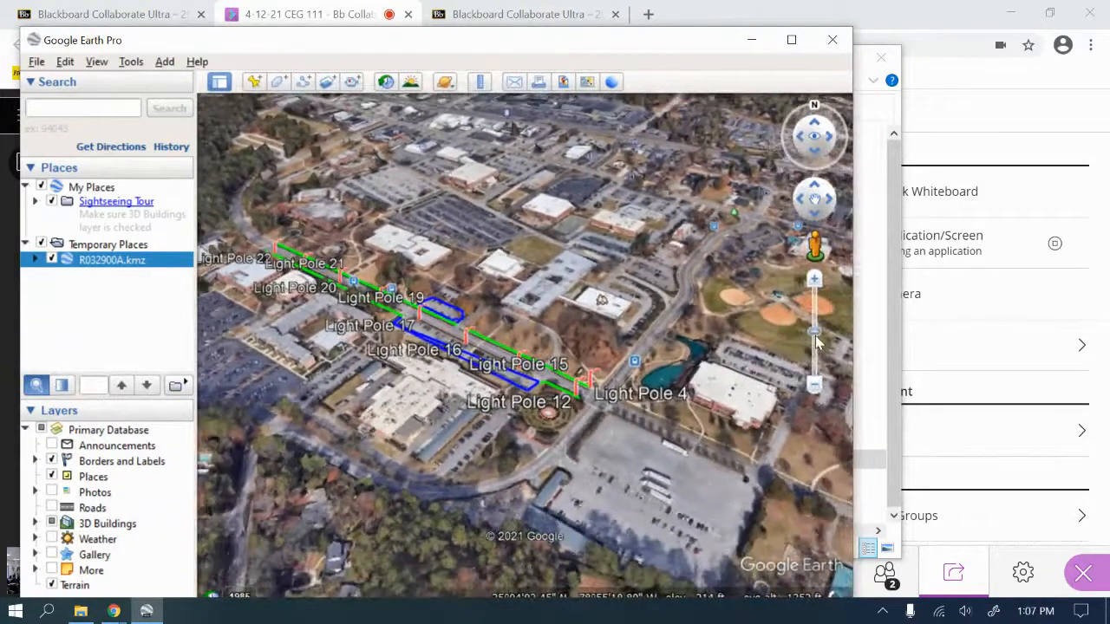
pyautogui.scroll(2, 451, 290)
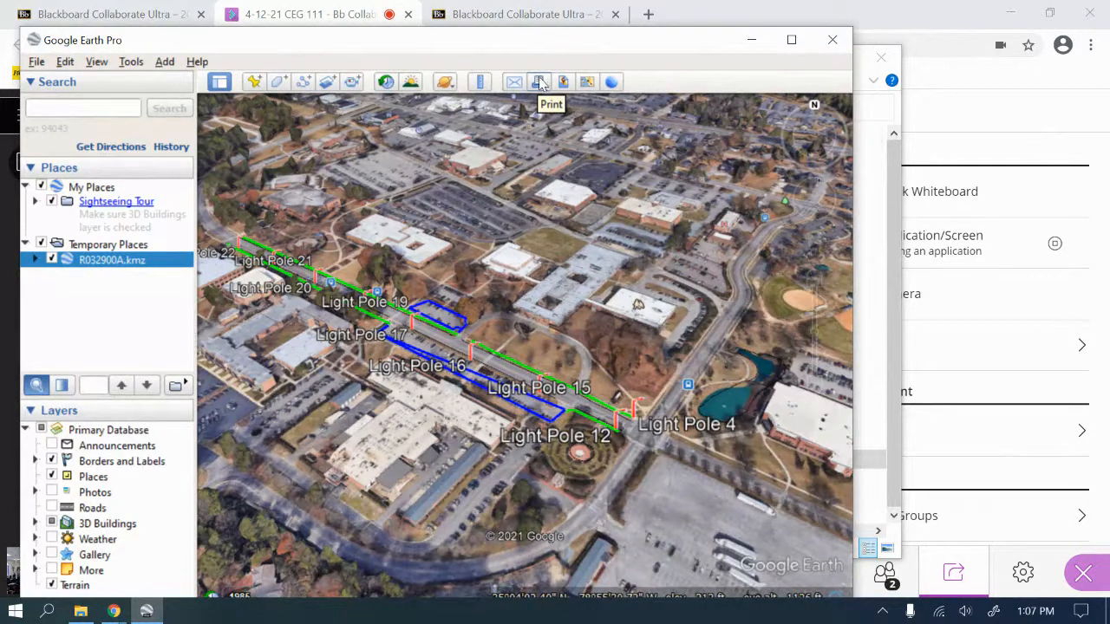
pyautogui.moveTo(350, 335); pyautogui.dragTo(384, 364)
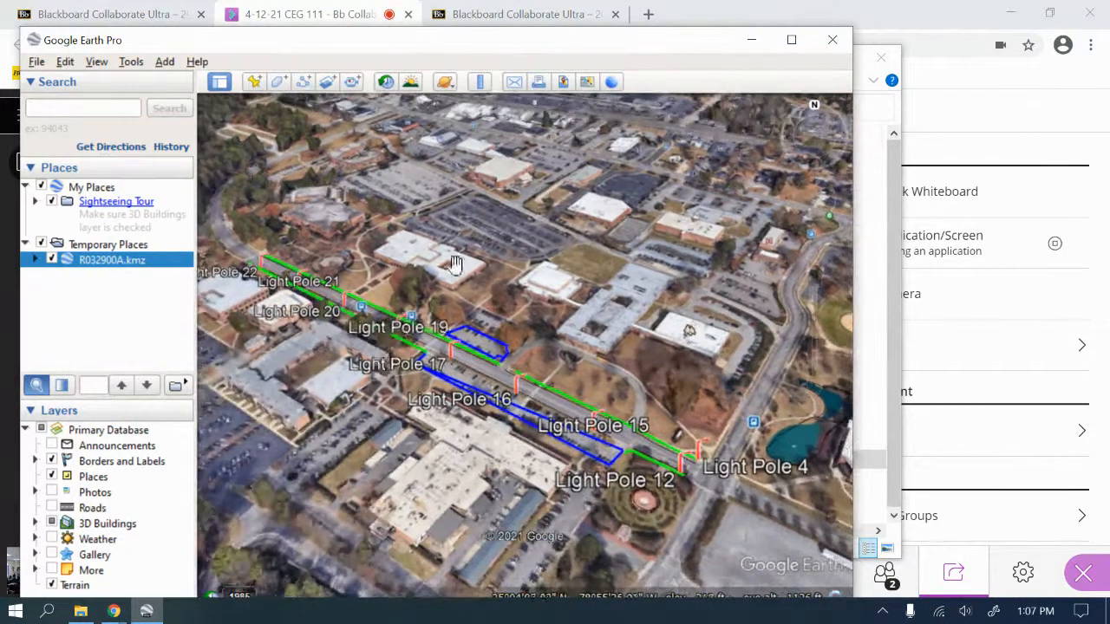
pyautogui.click(538, 85)
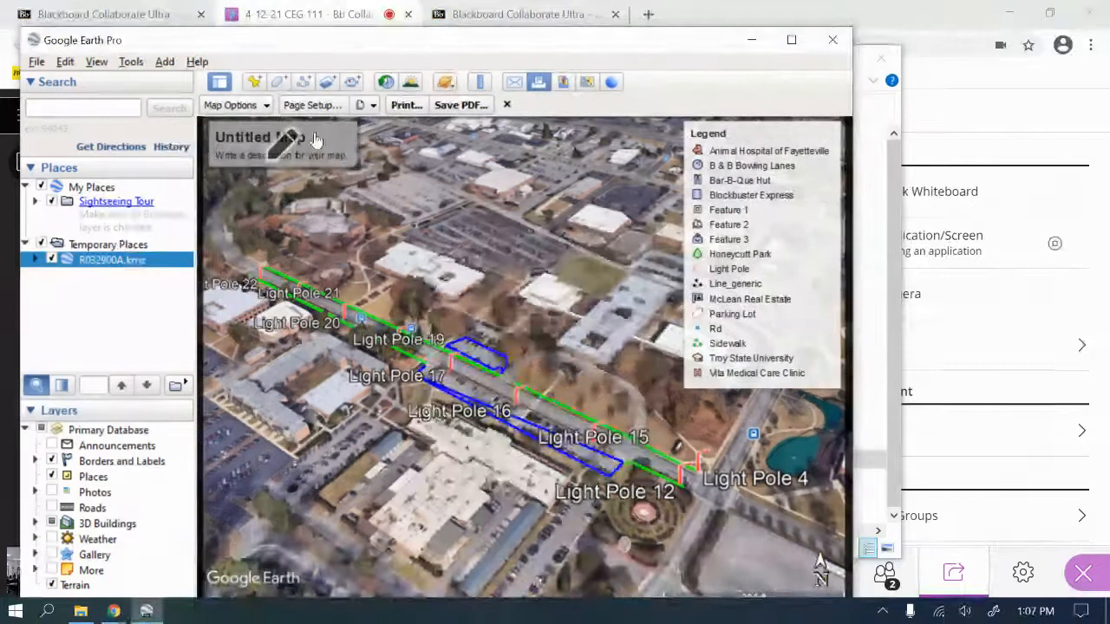
# Step: Title the print map "Lab 3" and enter "CC" as its description
pyautogui.click(312, 138)
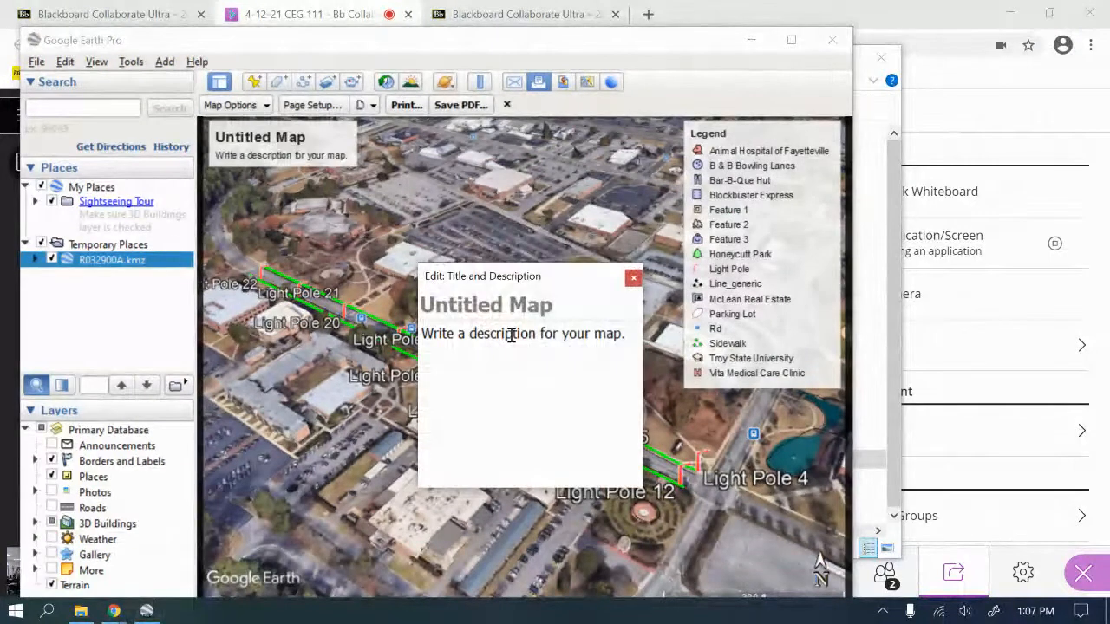
pyautogui.write('Lab')
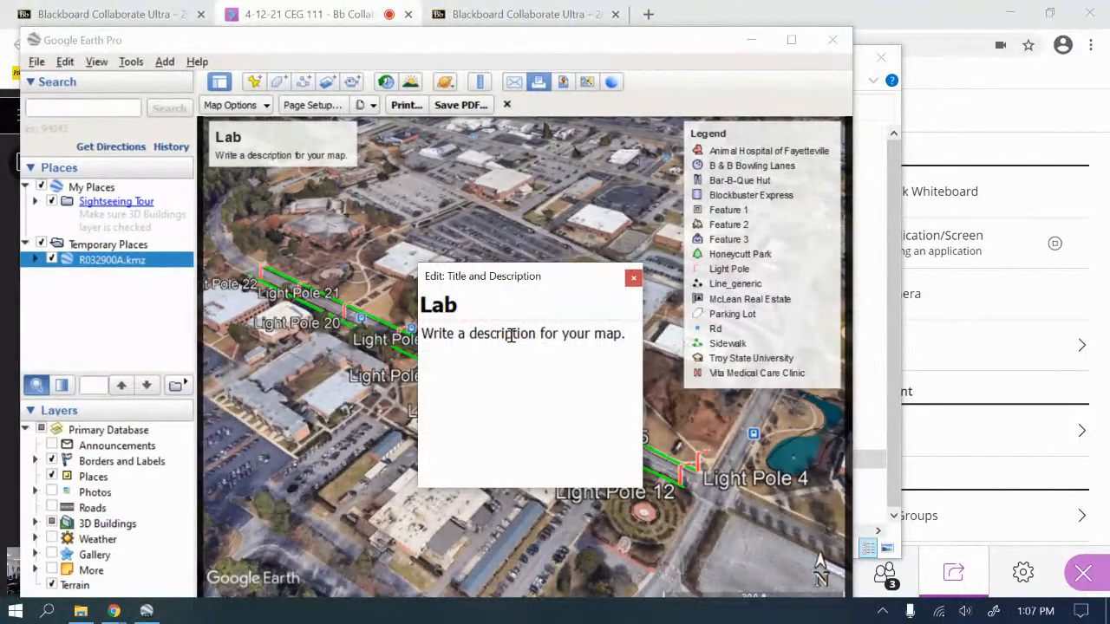
pyautogui.write(' 3')
pyautogui.click(425, 334)
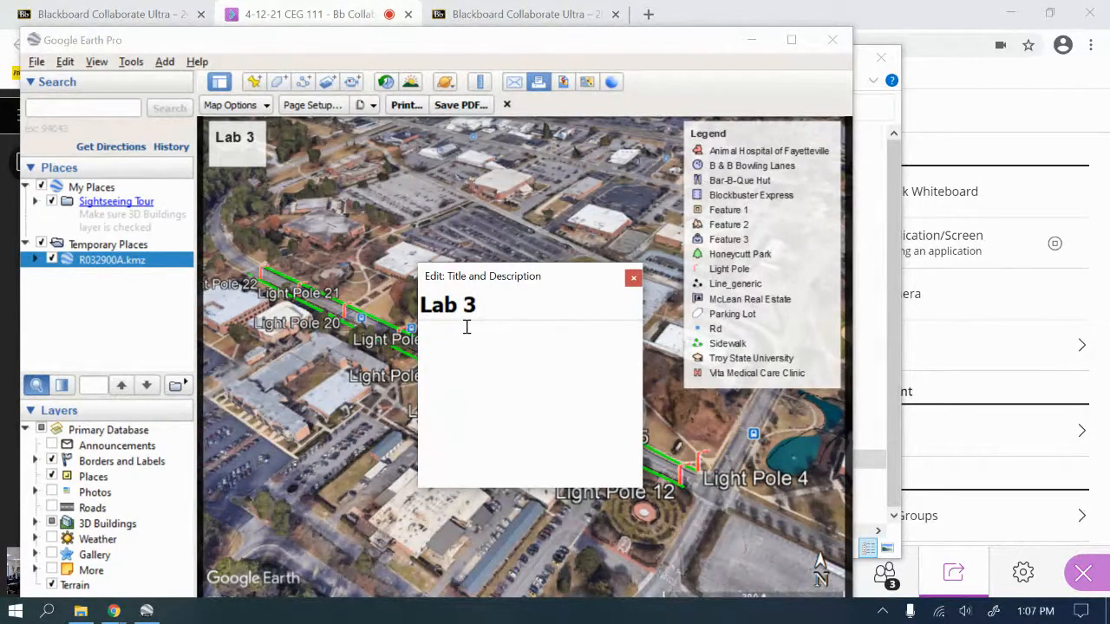
pyautogui.write('M')
pyautogui.press('BackSpace')
pyautogui.write('x')
pyautogui.press('BackSpace')
pyautogui.write('cc')
# Step: Remove Animal Hospital of Fayetteville, B & B Bowling Lanes, Bar-B-Que Hut, Blockbuster Express, Features 1 to 3 and Honeycutt Park from the legend
pyautogui.click(751, 168)
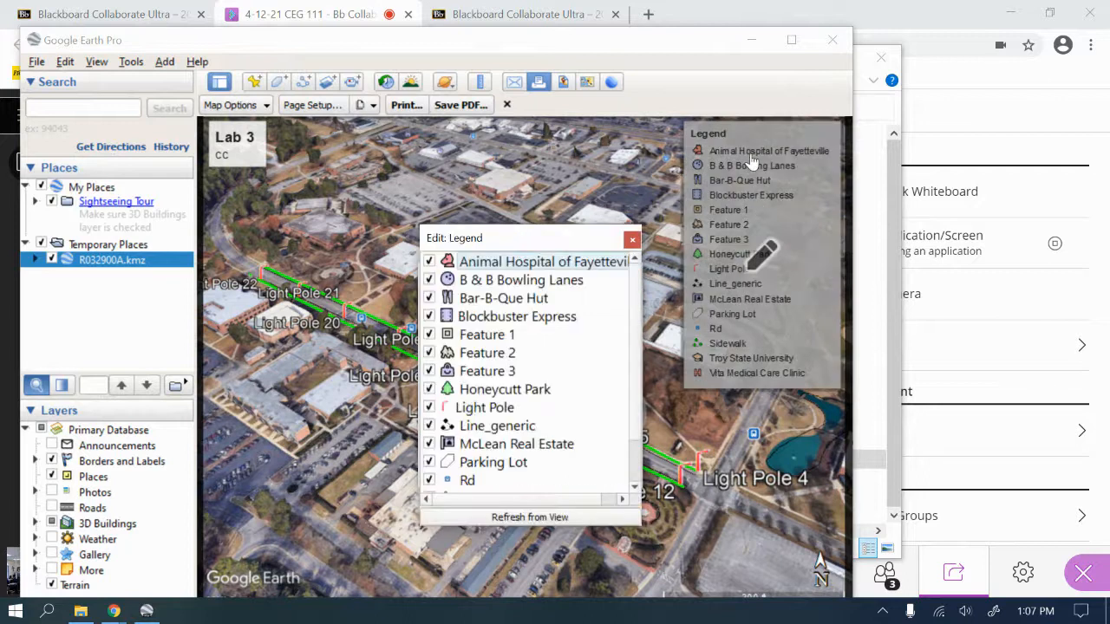
pyautogui.click(428, 261)
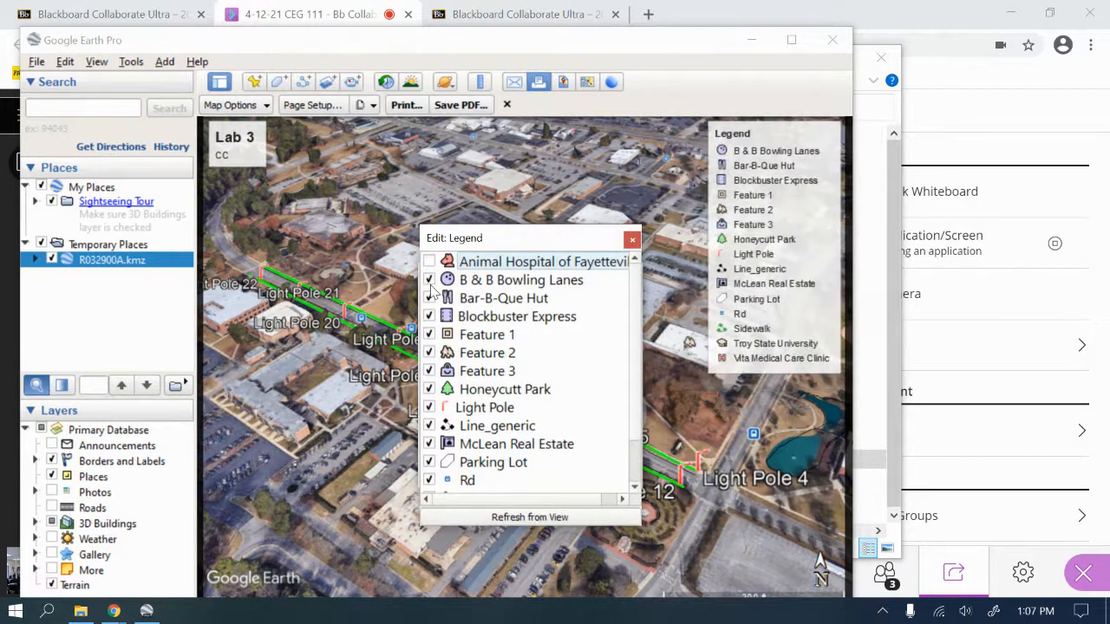
pyautogui.click(428, 280)
pyautogui.click(428, 297)
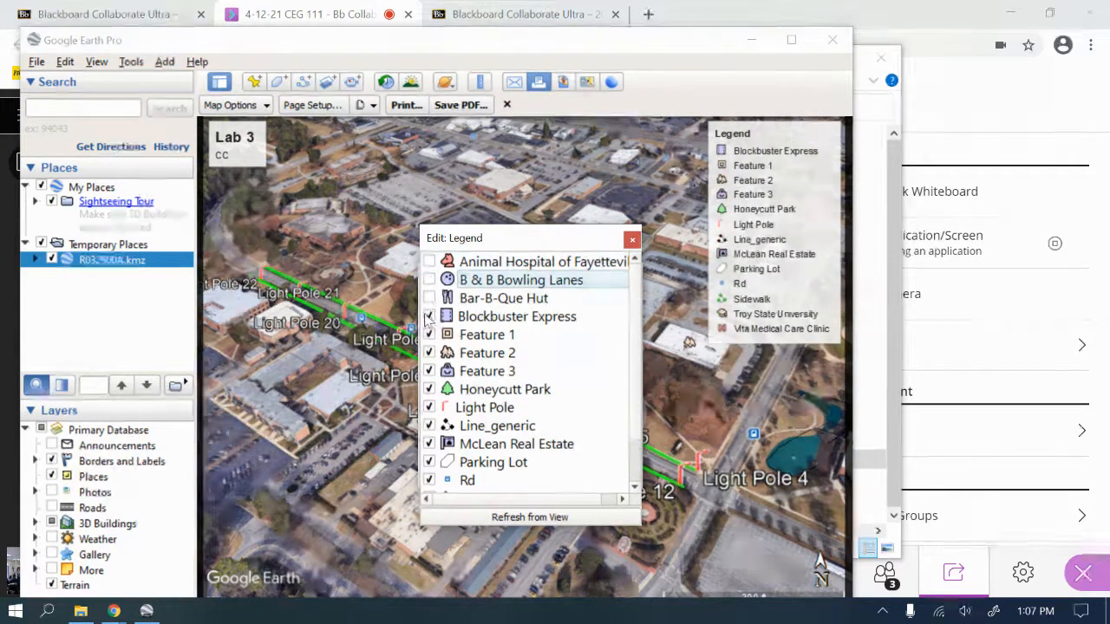
pyautogui.click(429, 334)
pyautogui.click(428, 315)
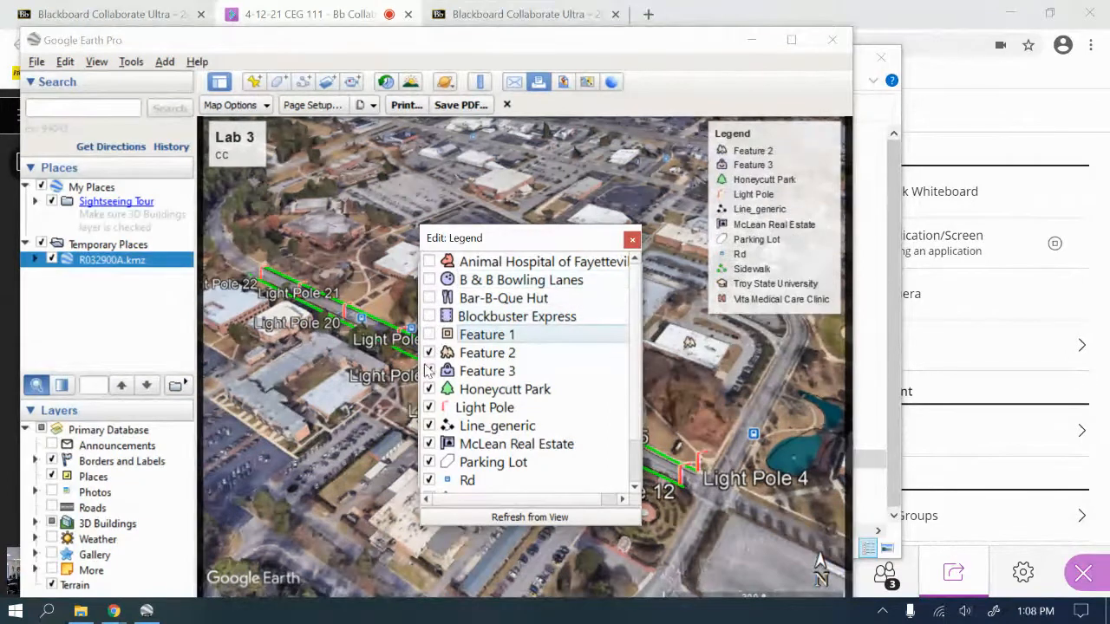
pyautogui.click(429, 352)
pyautogui.click(428, 370)
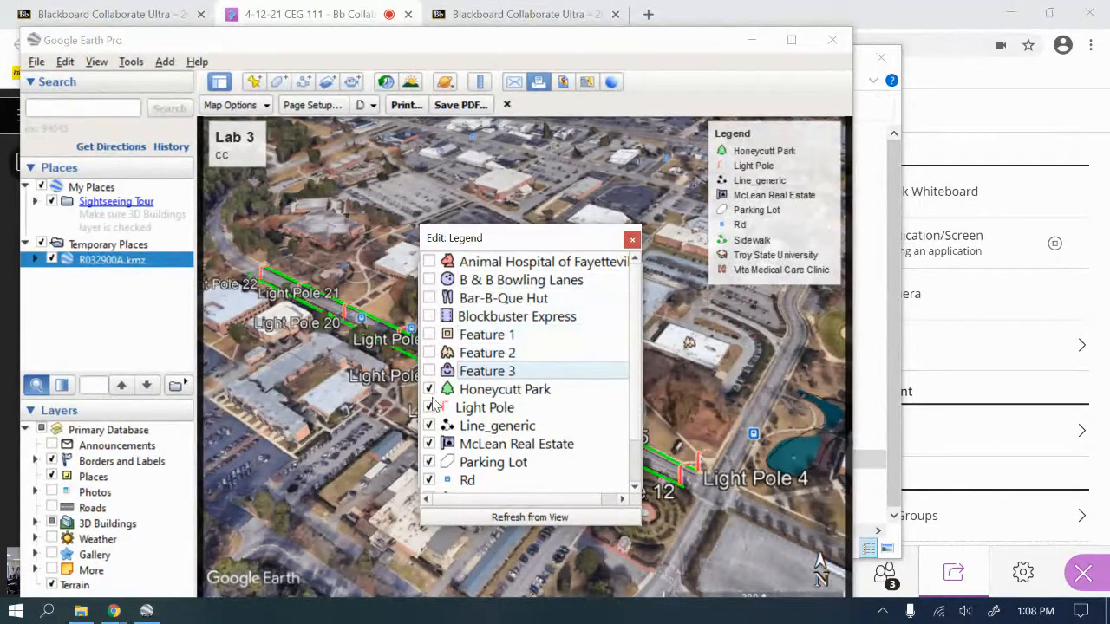
pyautogui.click(428, 390)
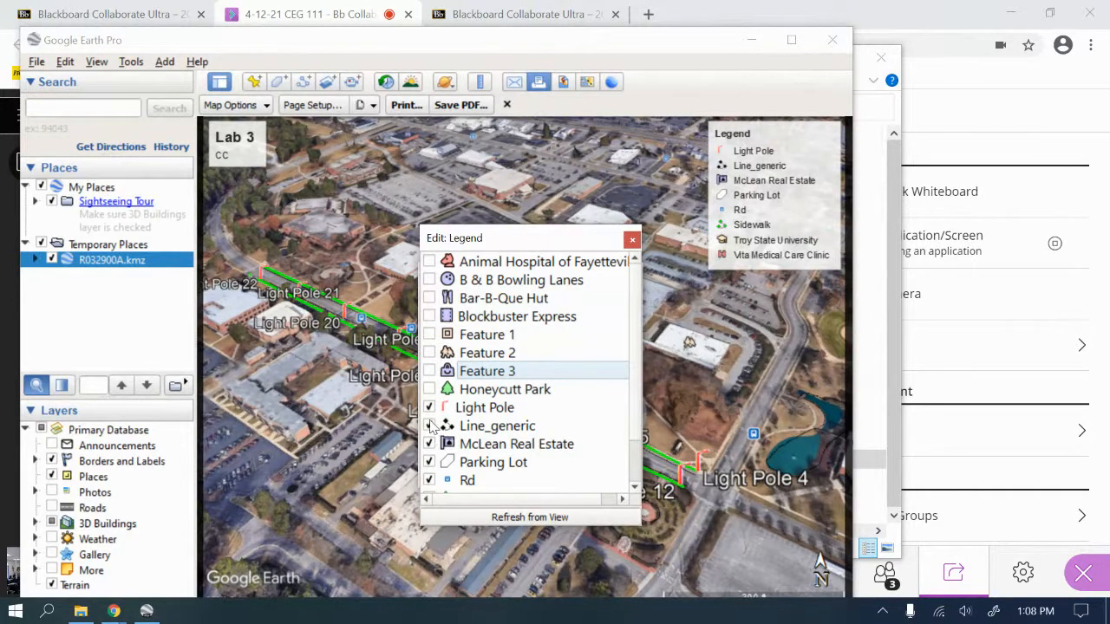
# Step: Keep the Line_generic entry in the legend and rename it "Edge of pavement"
pyautogui.click(429, 426)
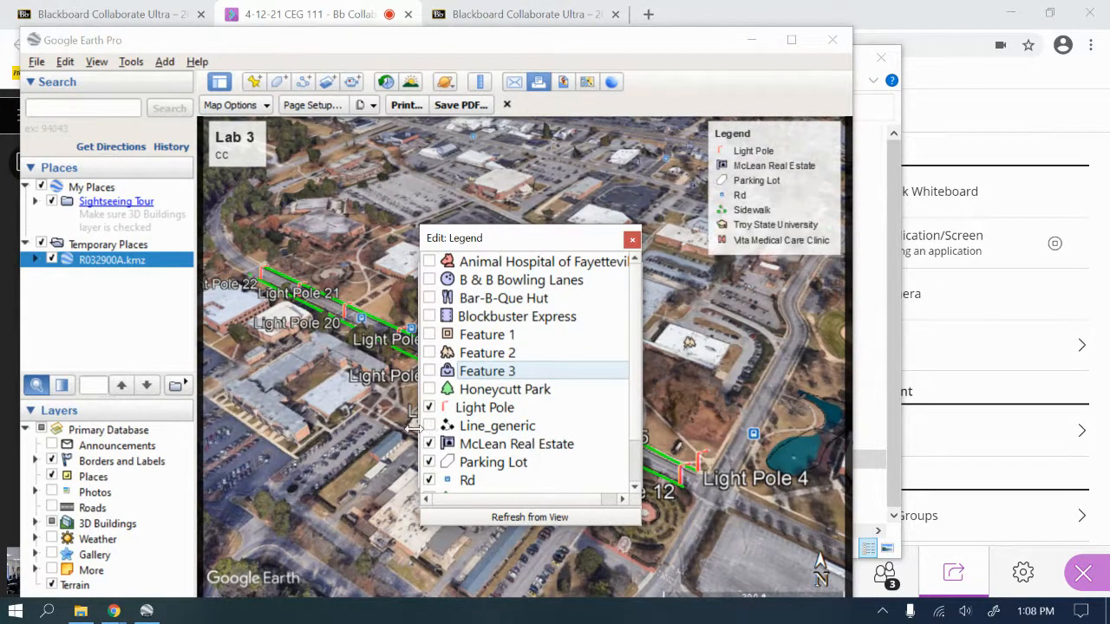
pyautogui.click(429, 425)
pyautogui.click(491, 434)
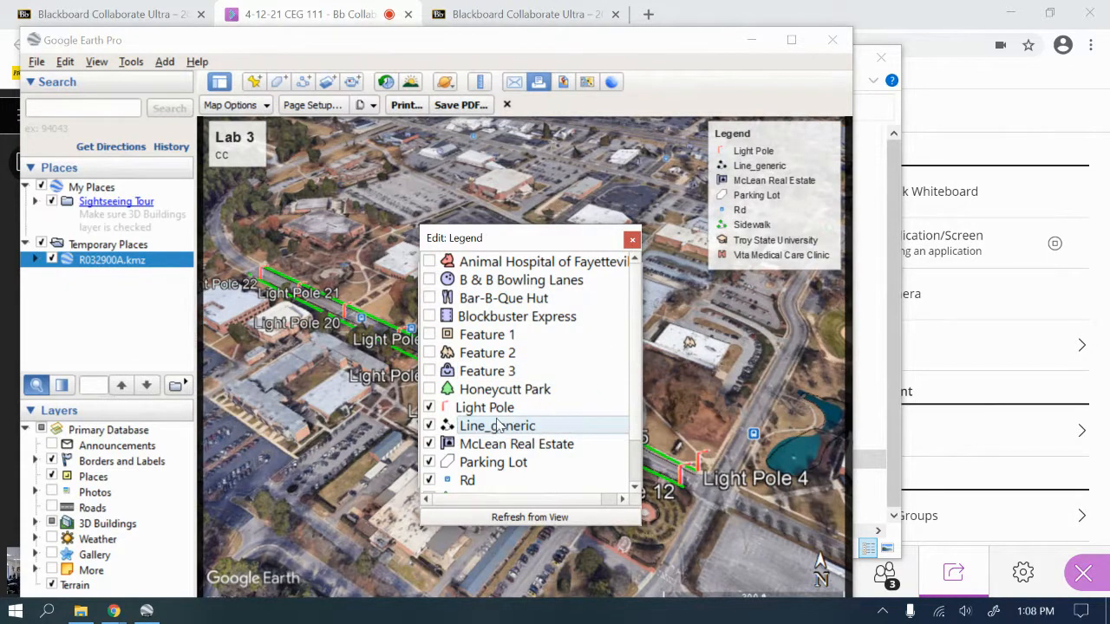
pyautogui.click(497, 425)
pyautogui.click(529, 426)
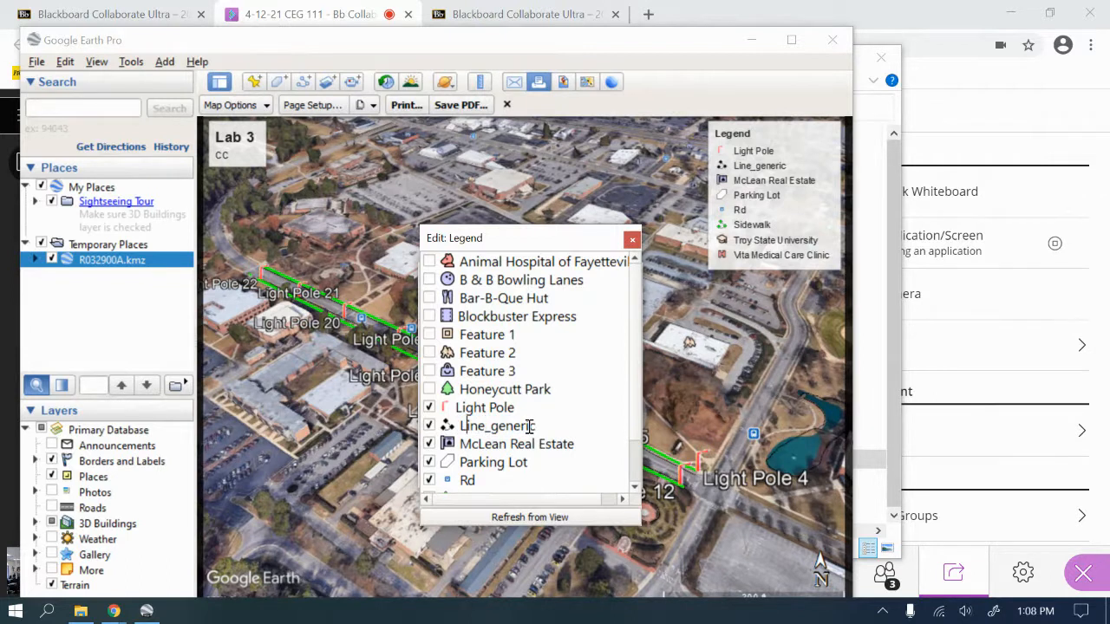
pyautogui.press('Delete')
pyautogui.press('Delete')
pyautogui.press('Delete')
pyautogui.press('Delete')
pyautogui.press('Delete')
pyautogui.press('Delete')
pyautogui.press('Delete')
pyautogui.press('Delete')
pyautogui.press('Delete')
pyautogui.write('Edge of ')
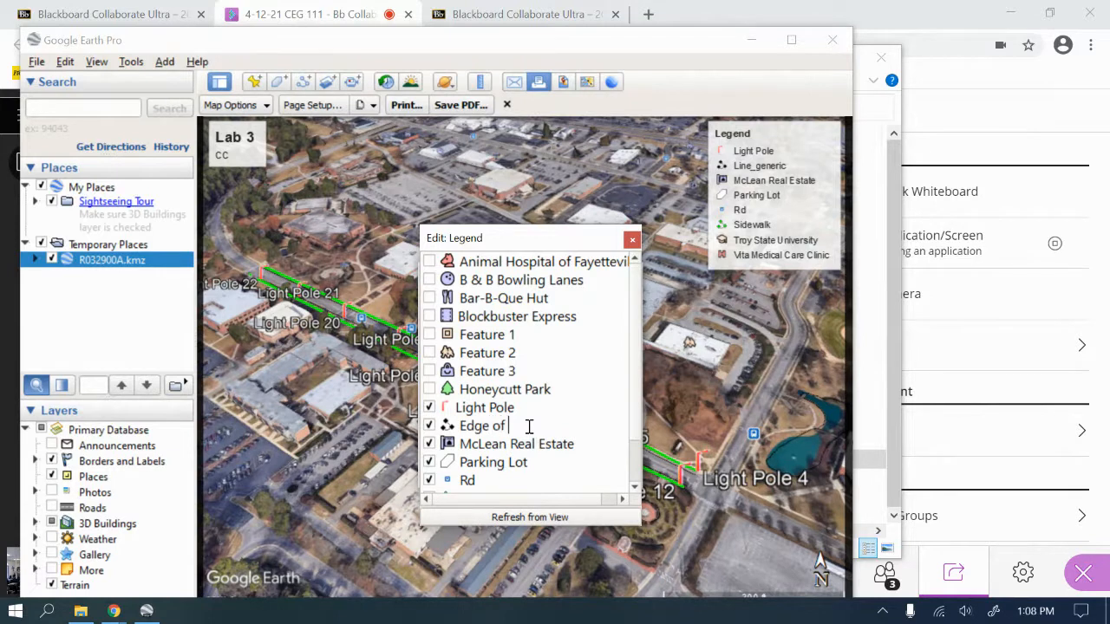
pyautogui.write('pavement')
# Step: Remove Rd, Troy State University, Vita Medical Care Clinic and McLean Real Estate from the legend, and close the title and description editor
pyautogui.scroll(-1, 542, 441)
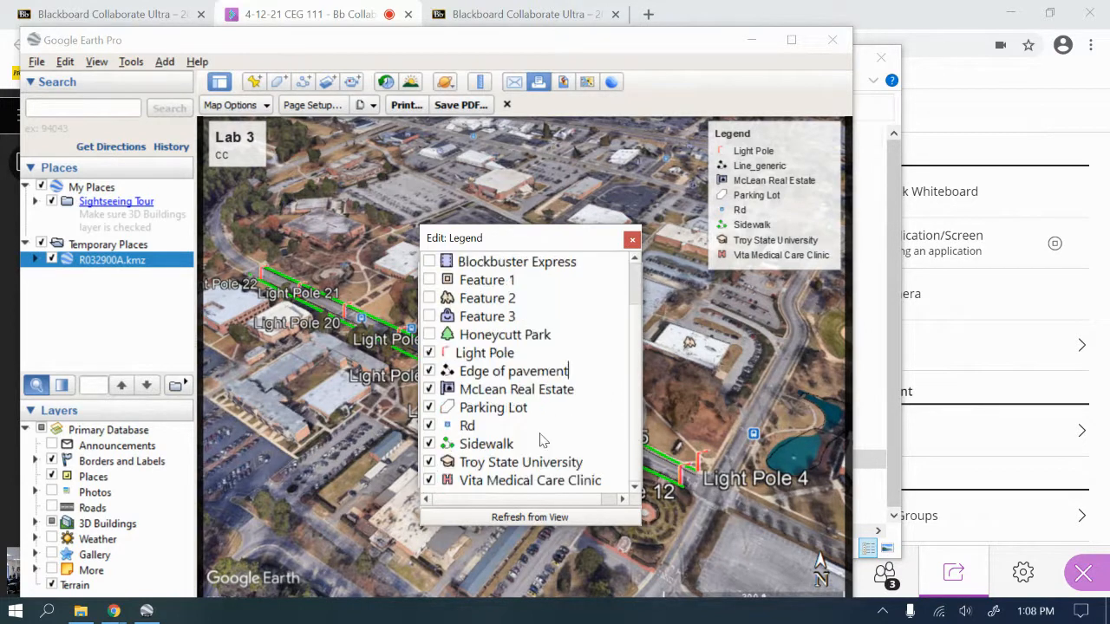
pyautogui.click(430, 426)
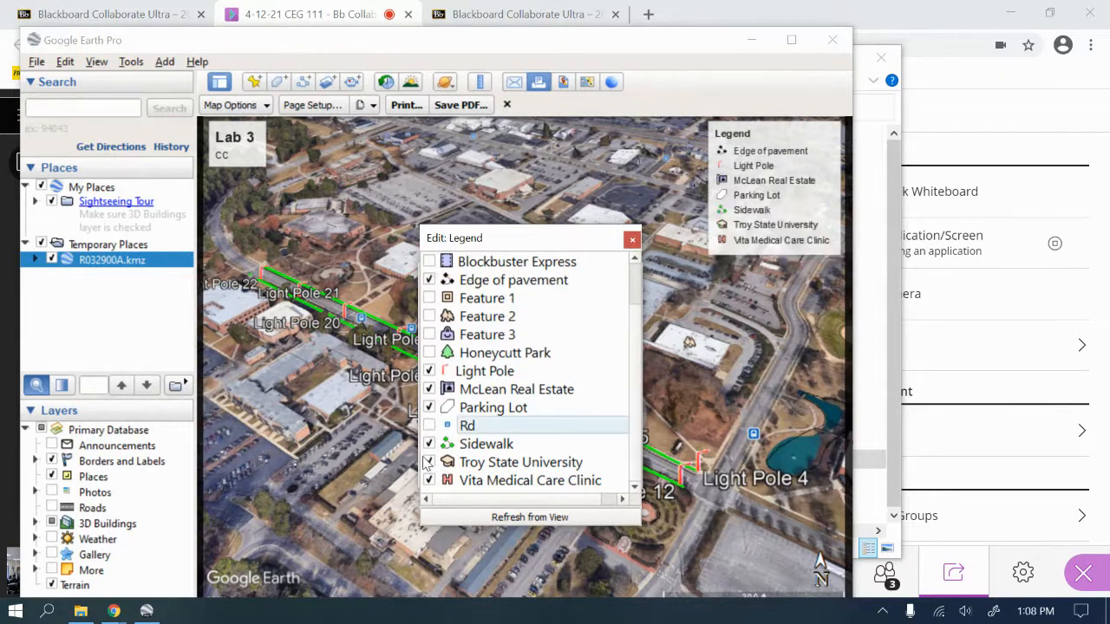
pyautogui.click(430, 462)
pyautogui.click(429, 480)
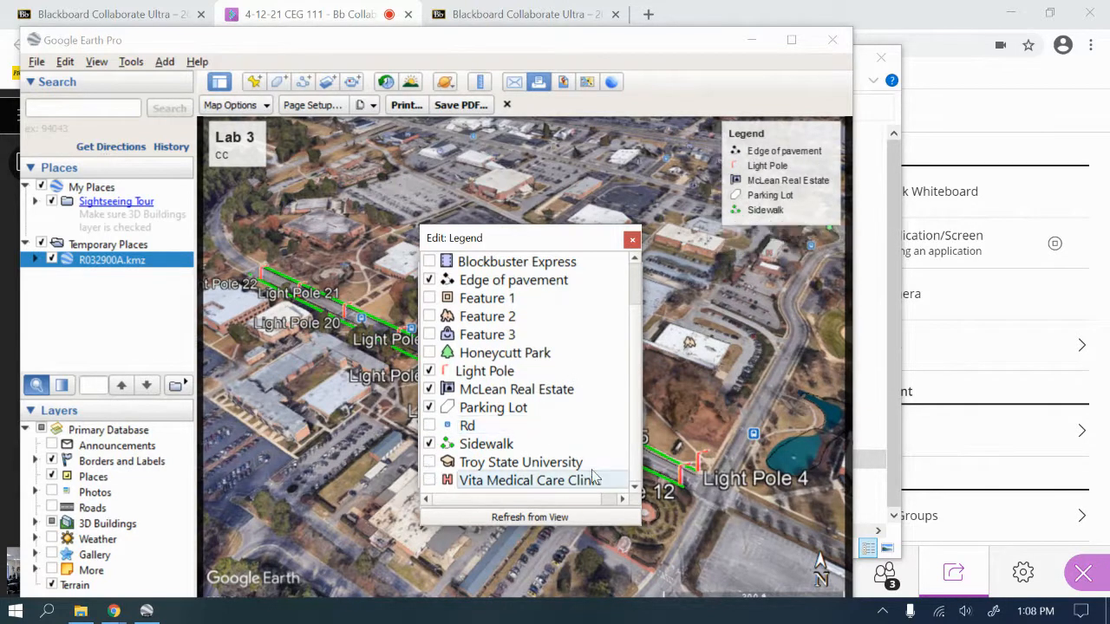
pyautogui.click(632, 239)
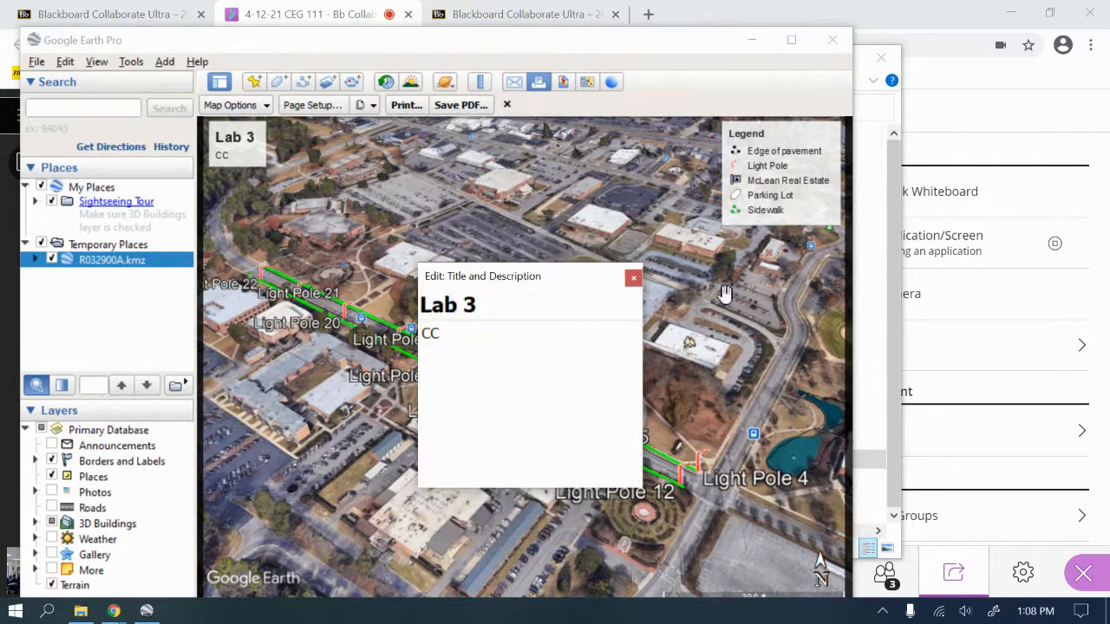
pyautogui.click(634, 279)
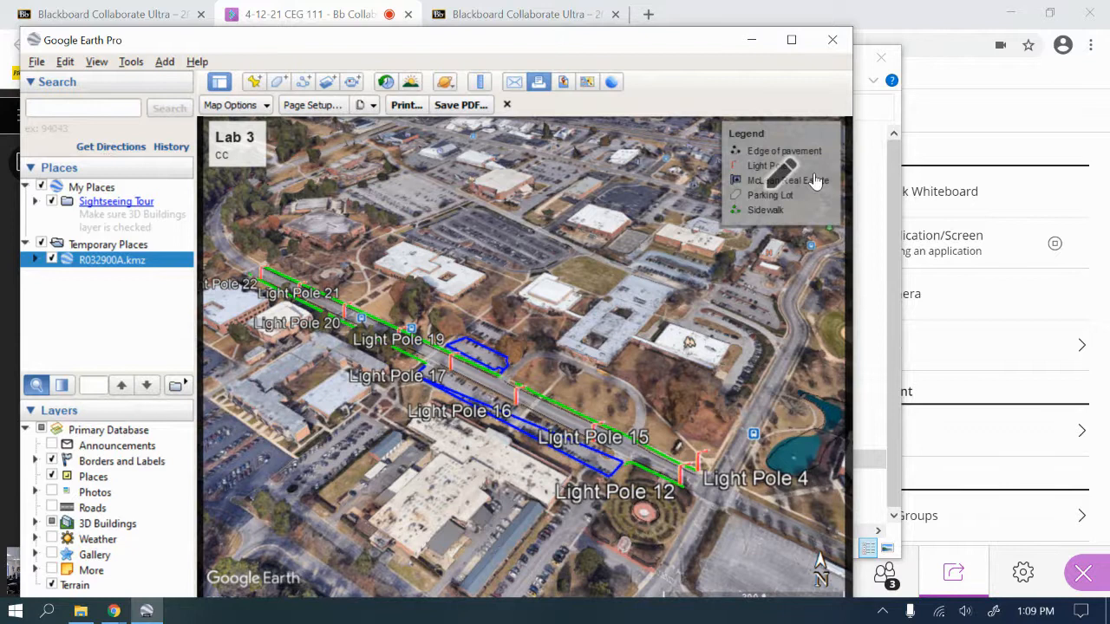
pyautogui.click(815, 179)
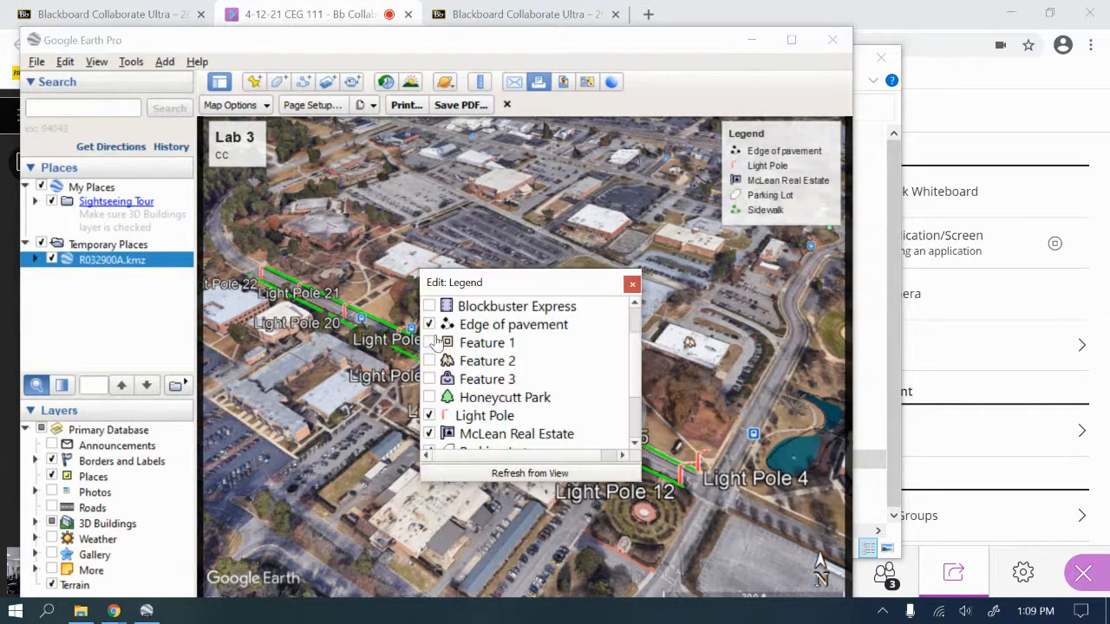
pyautogui.click(428, 434)
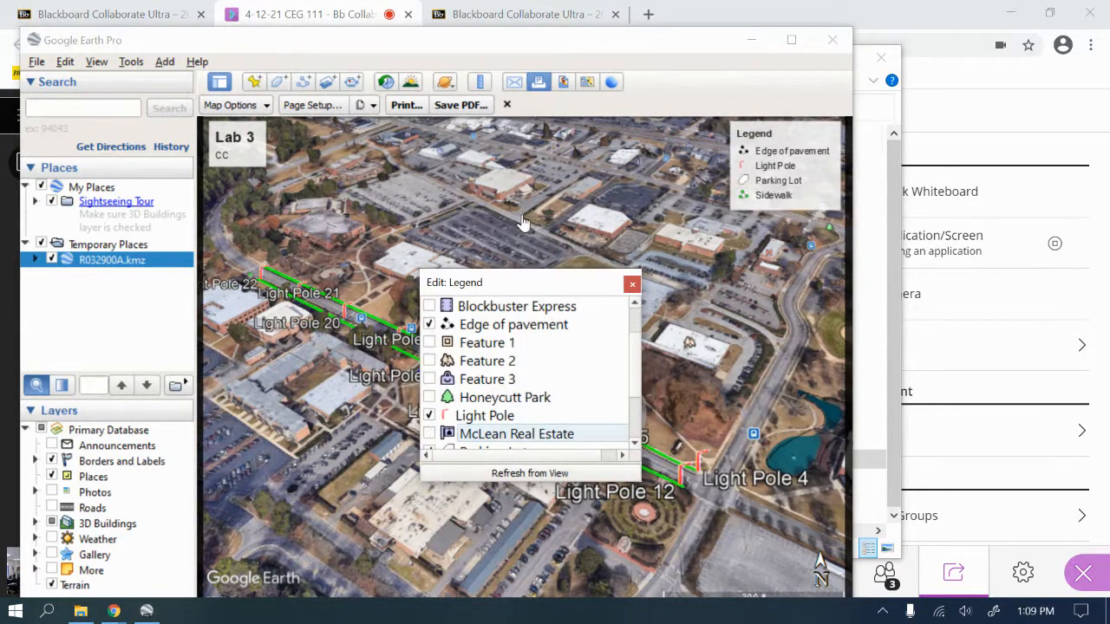
# Step: Close the legend editor and frame the surveyed light poles, sidewalks and parking lots in the print map
pyautogui.click(632, 285)
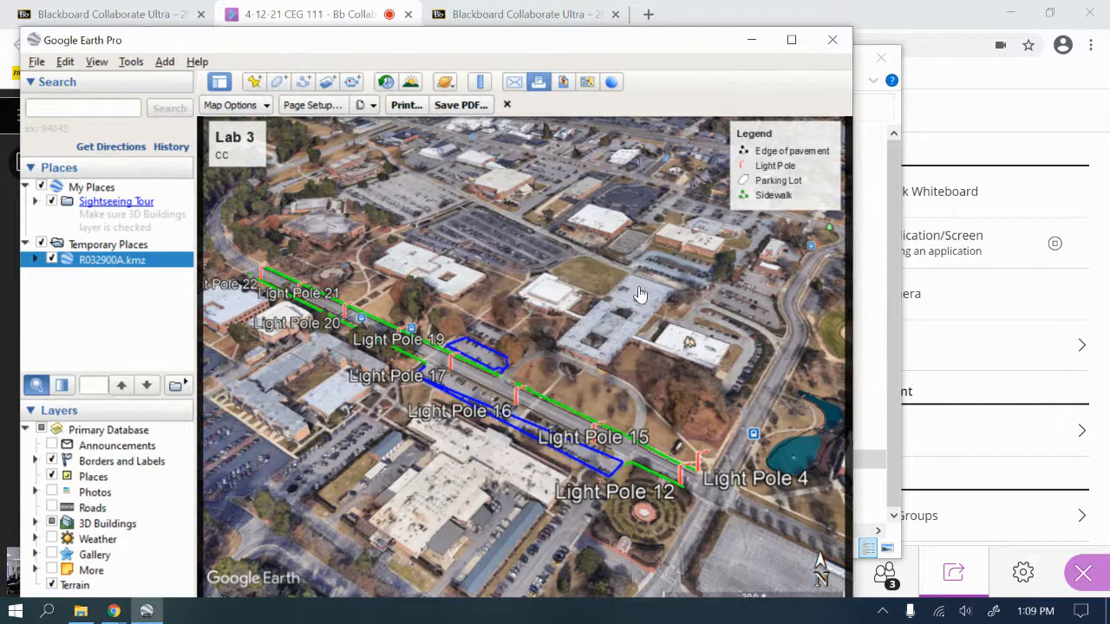
pyautogui.scroll(-4, 611, 289)
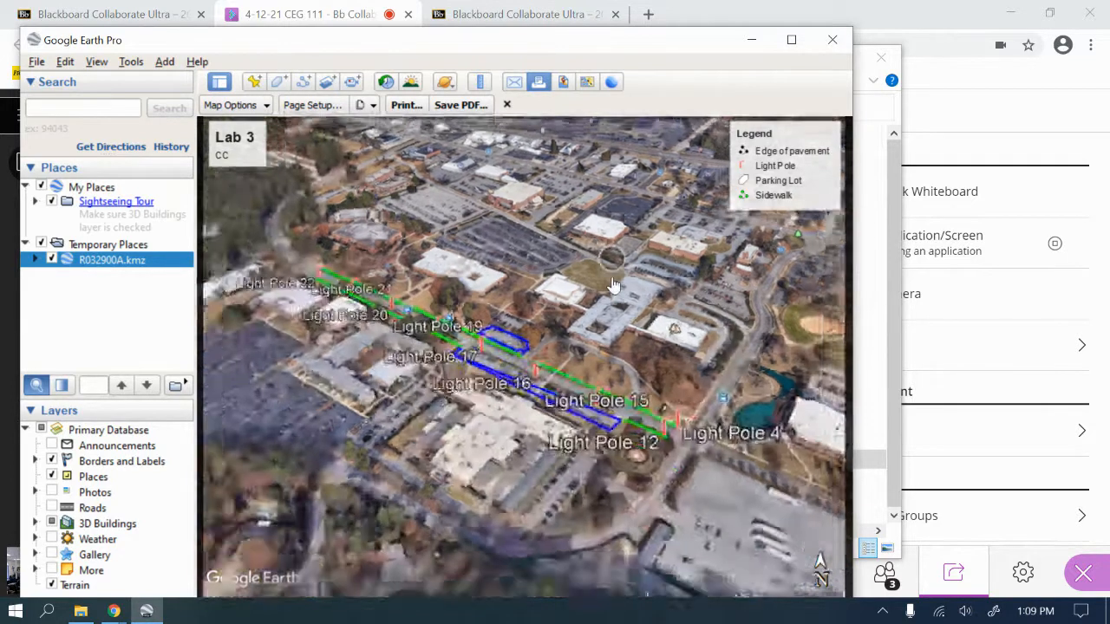
pyautogui.scroll(3, 593, 276)
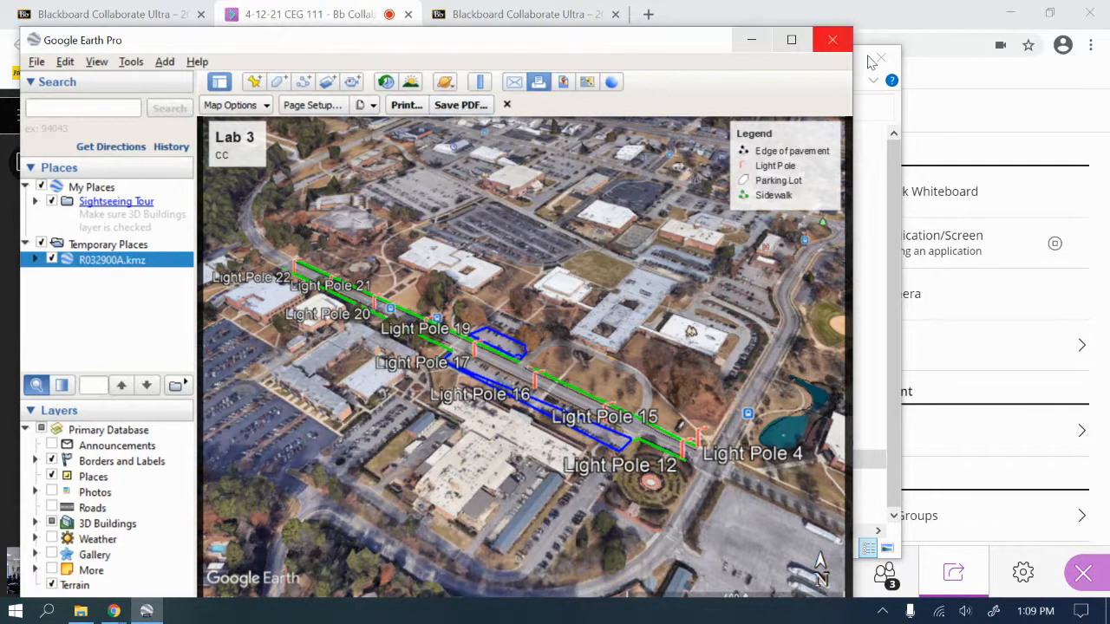
# Step: Switch to the Blackboard course in Chrome, and download and open Fieldwork.zip from its Optional Resources
pyautogui.click(753, 40)
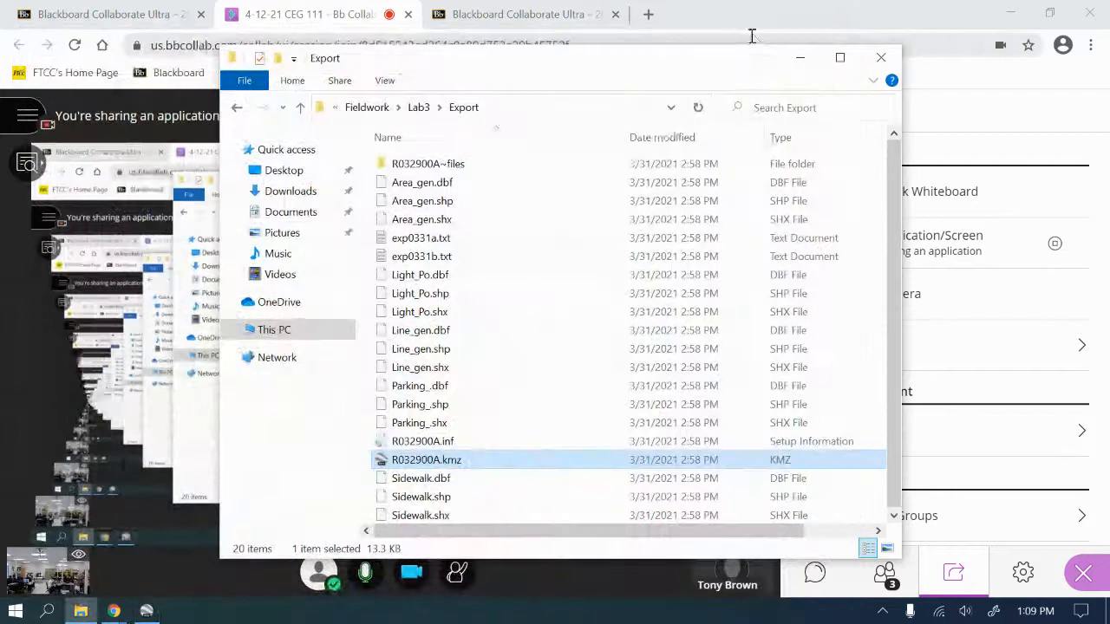
pyautogui.click(882, 59)
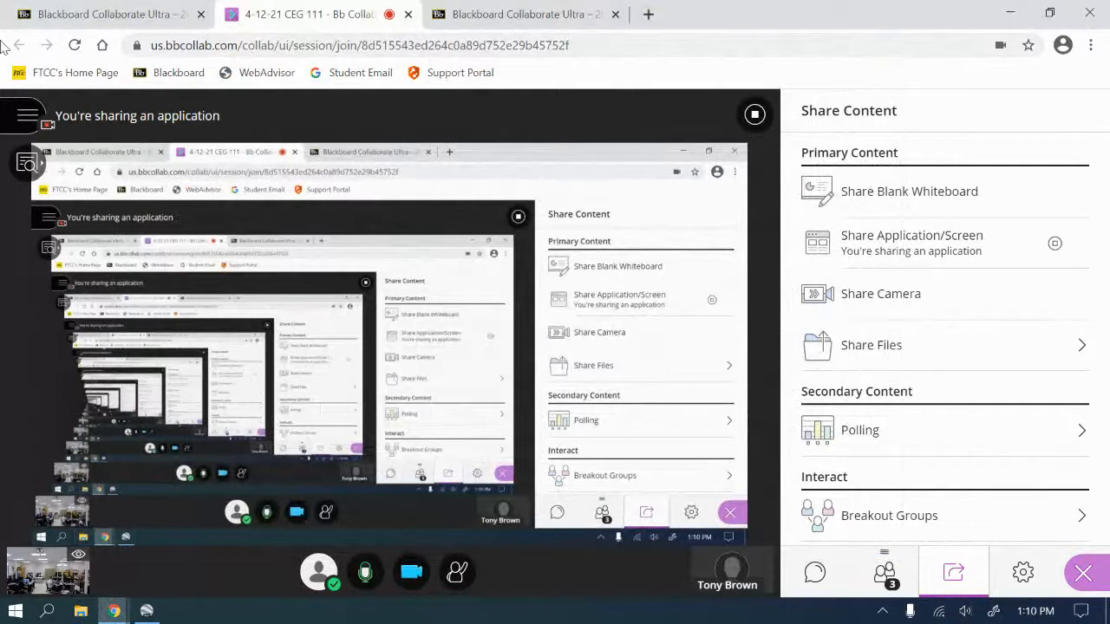
pyautogui.click(71, 12)
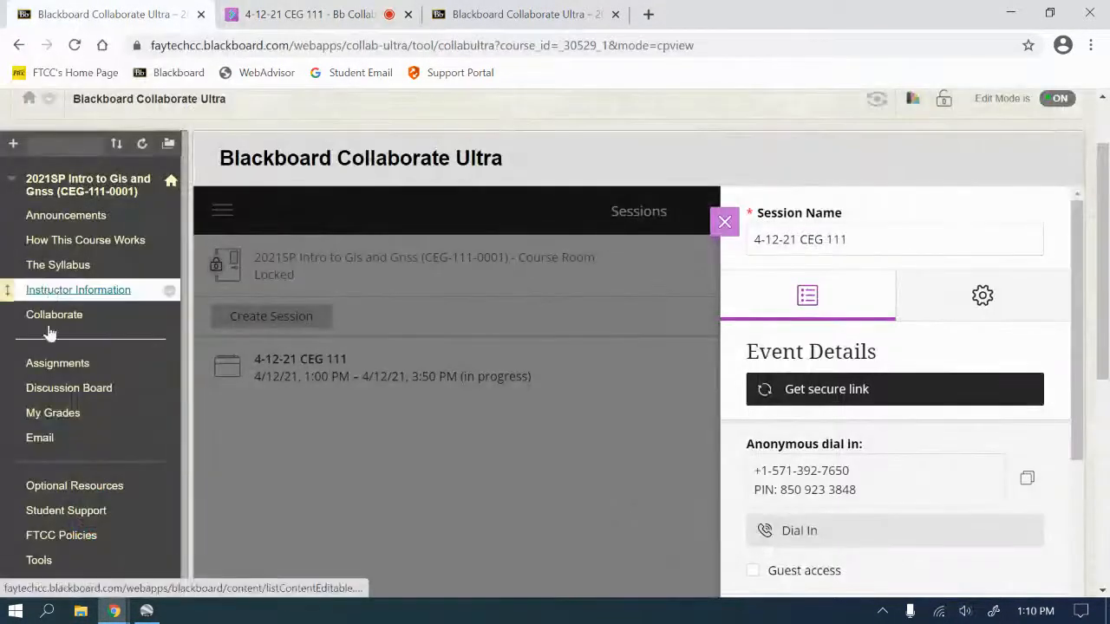
pyautogui.scroll(-1, 48, 355)
pyautogui.click(41, 399)
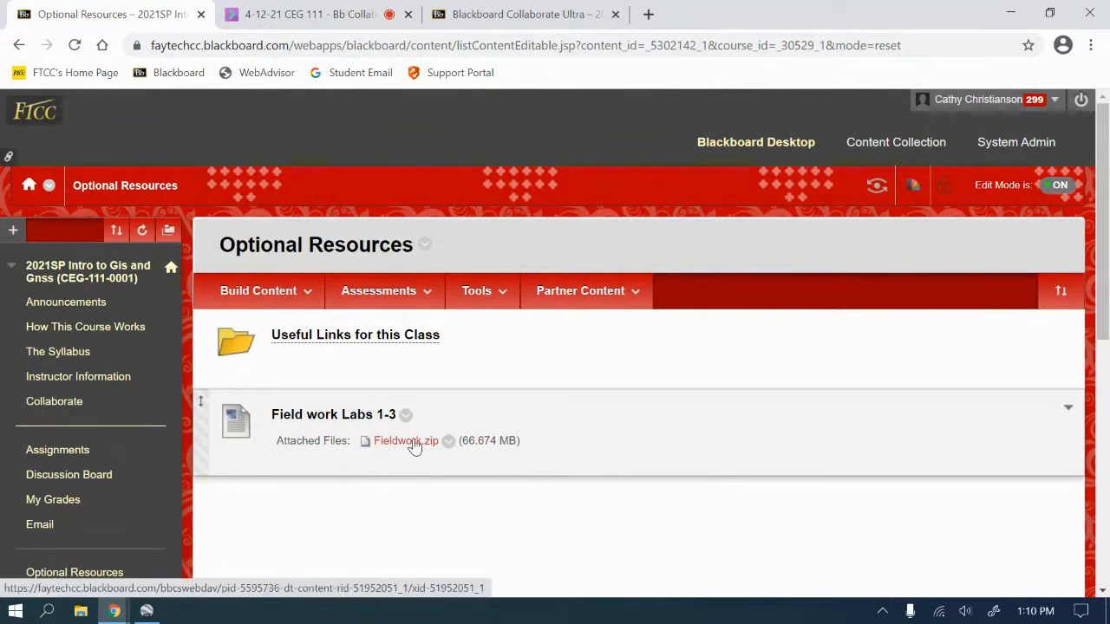
pyautogui.click(407, 441)
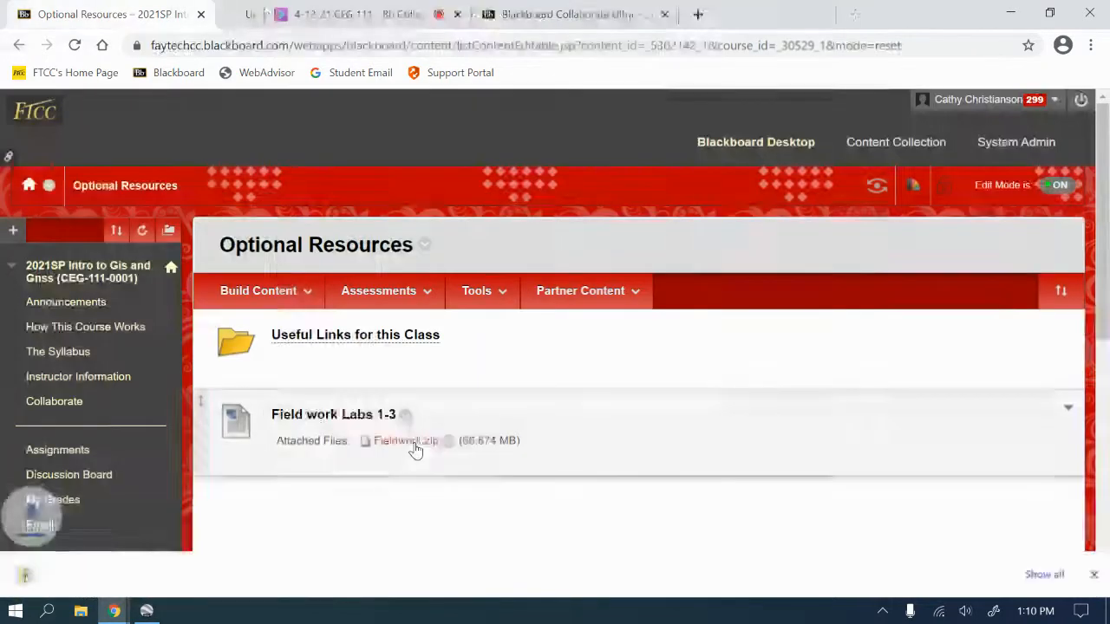
pyautogui.click(108, 570)
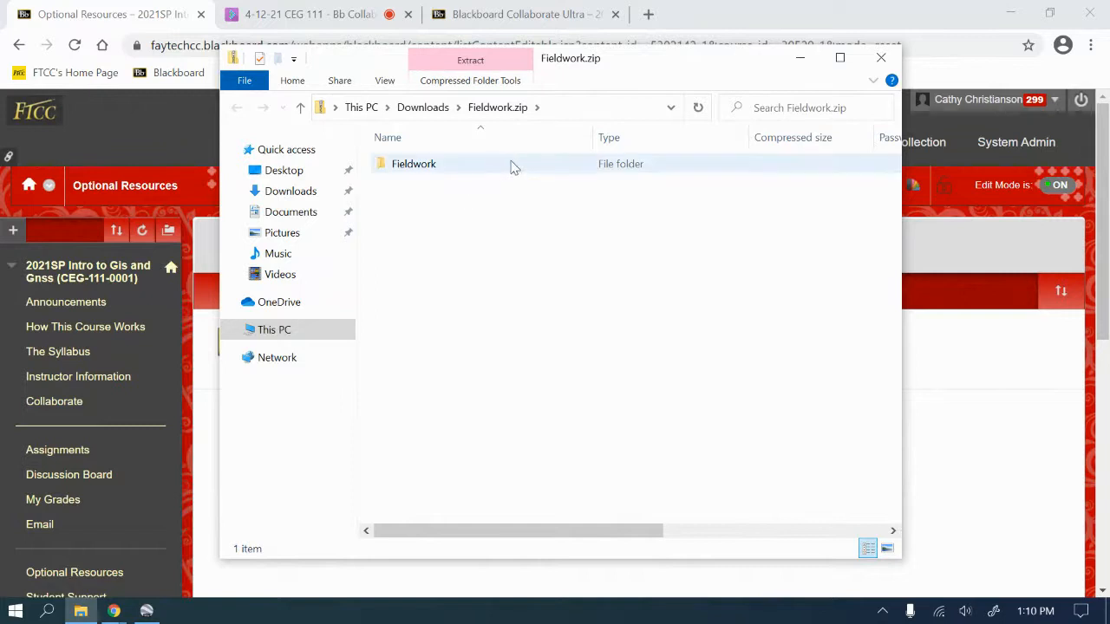
# Step: Copy the Fieldwork folder inside the downloaded Fieldwork.zip
pyautogui.click(389, 166)
pyautogui.rightClick(389, 165)
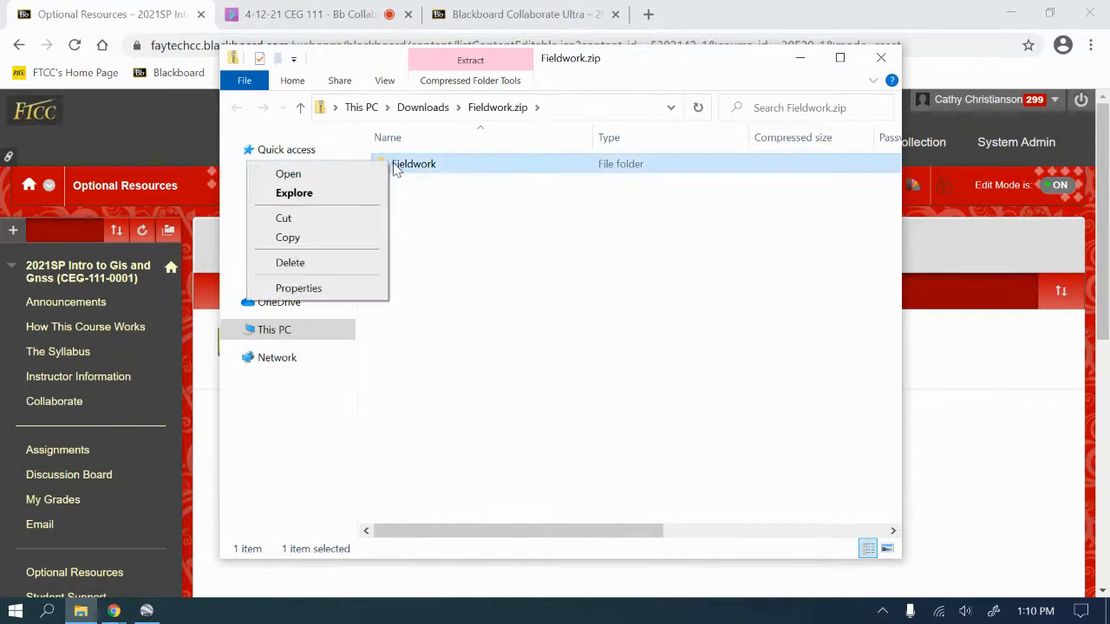
pyautogui.click(403, 169)
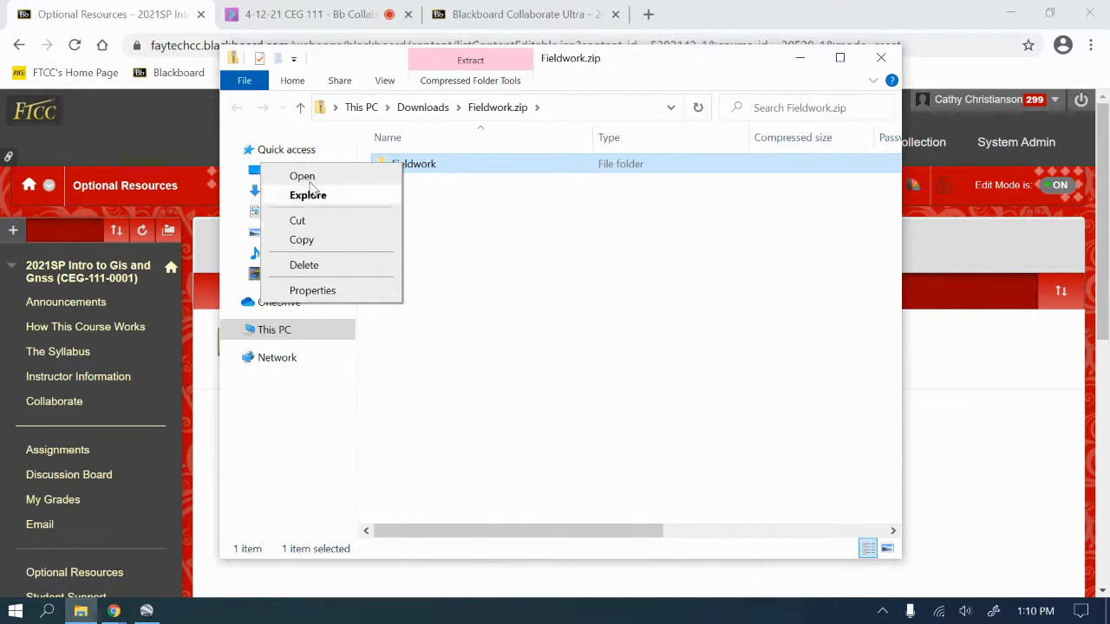
pyautogui.click(546, 274)
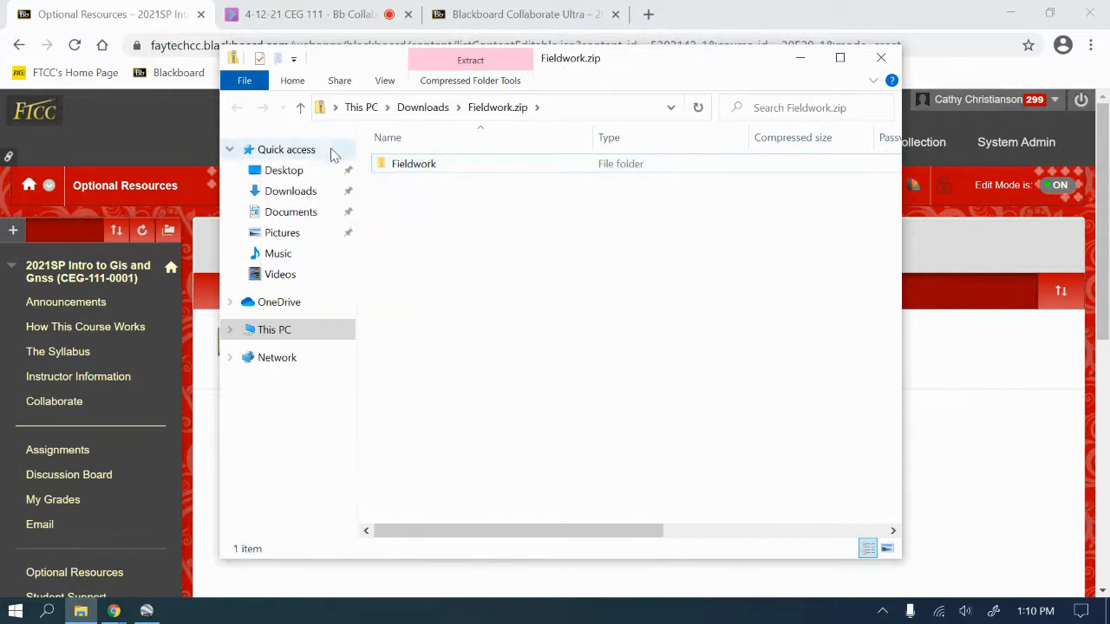
pyautogui.rightClick(387, 169)
pyautogui.click(387, 169)
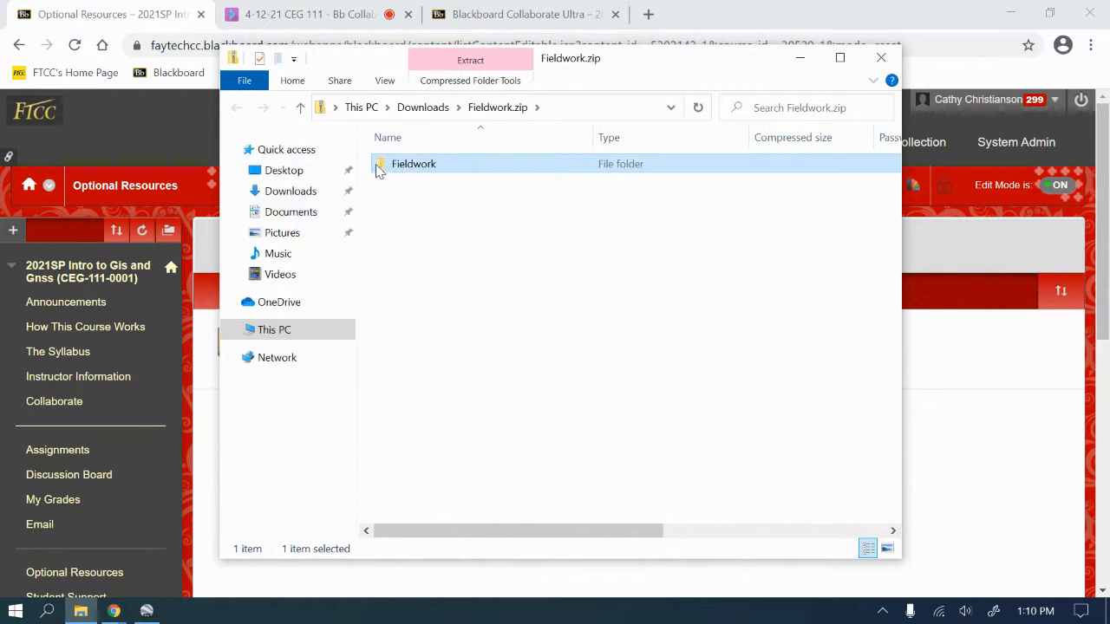
pyautogui.moveTo(384, 168); pyautogui.dragTo(394, 170)
pyautogui.rightClick(395, 170)
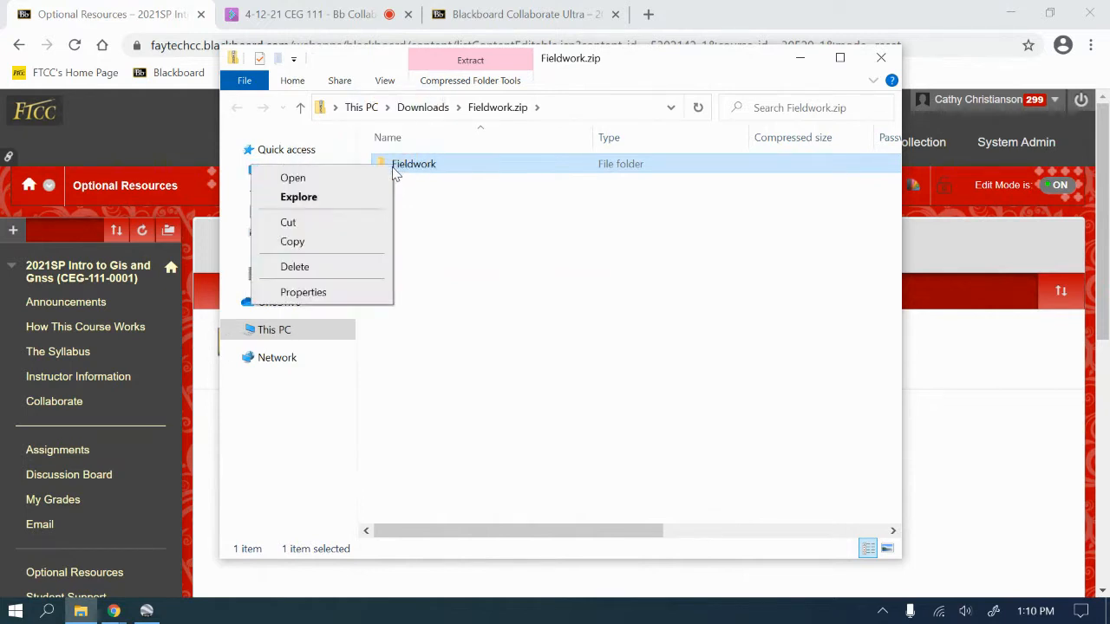
pyautogui.click(311, 243)
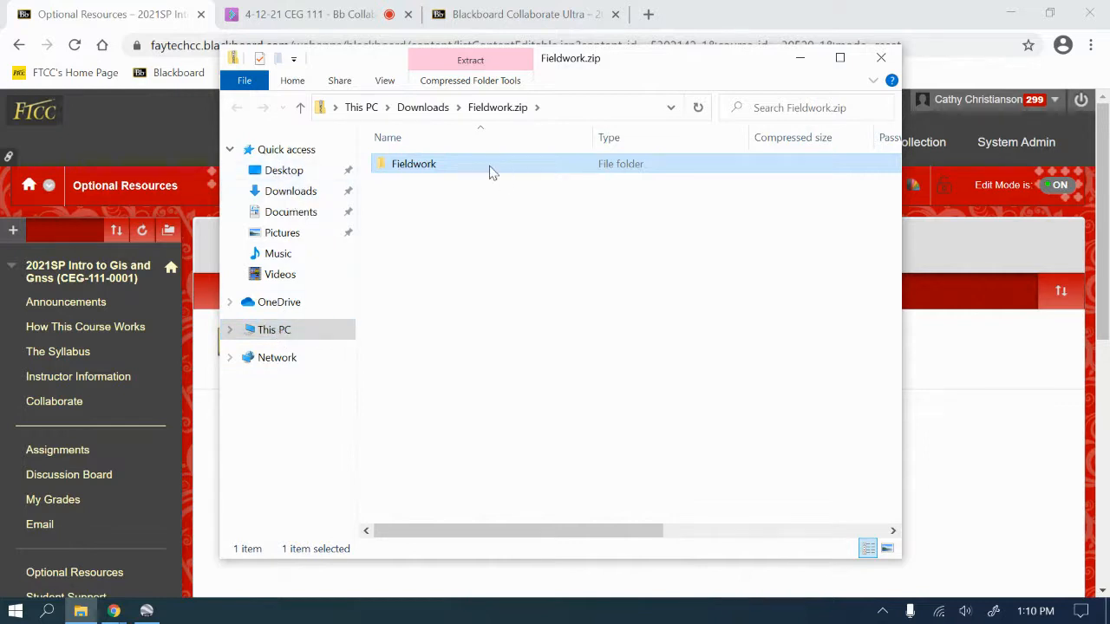
# Step: Look through the Fieldwork folder and its Lab1REV subfolder in the archive, and close the window
pyautogui.rightClick(416, 165)
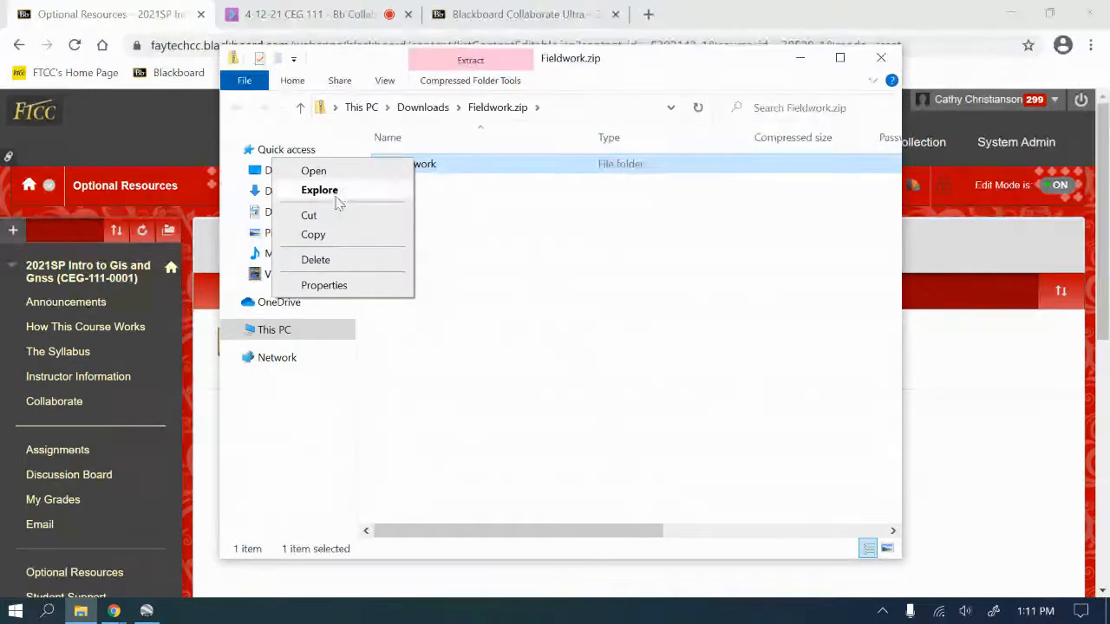
pyautogui.doubleClick(452, 165)
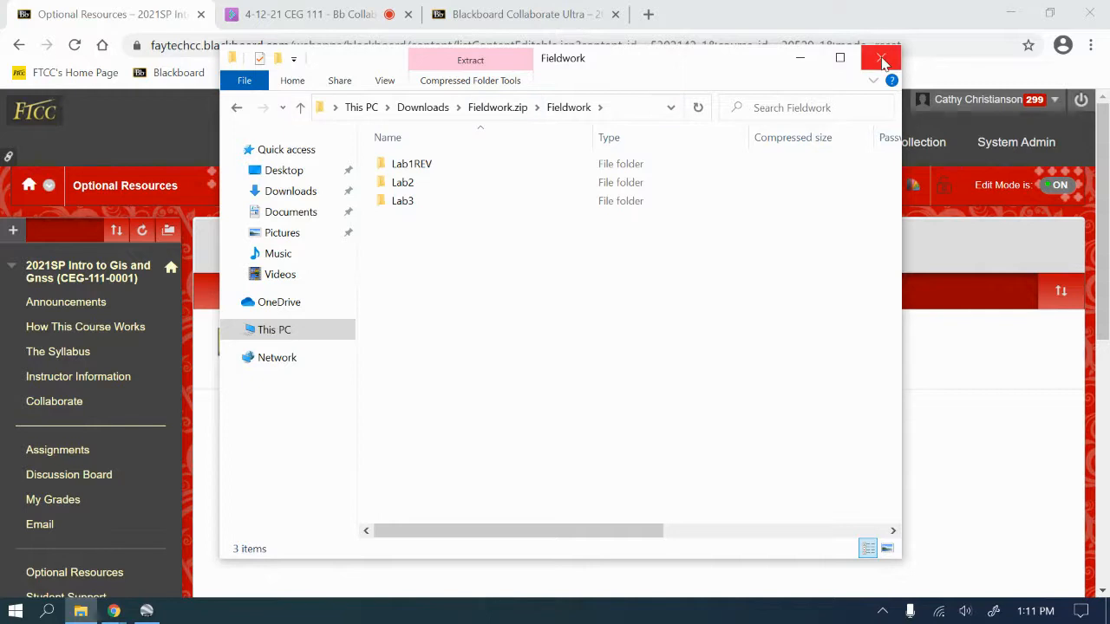
pyautogui.click(416, 169)
pyautogui.doubleClick(416, 169)
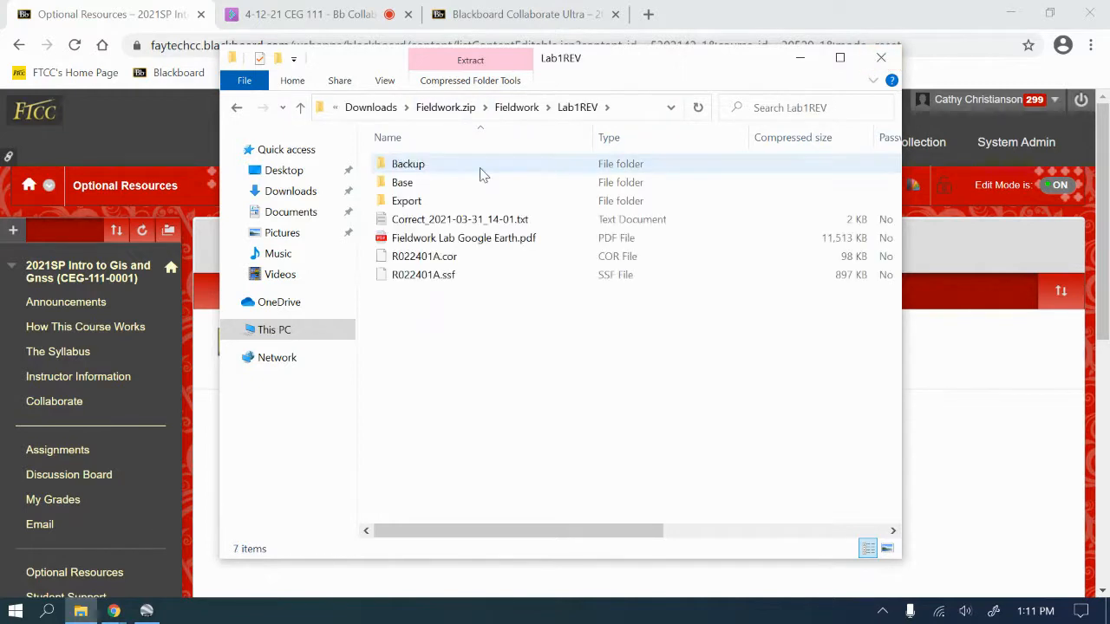
pyautogui.click(881, 57)
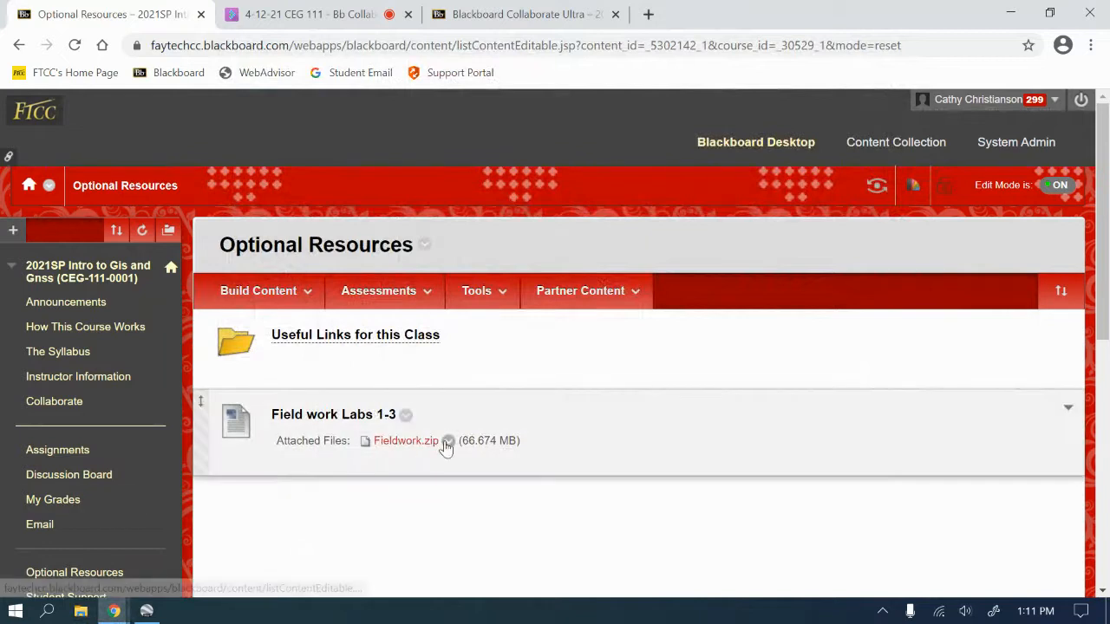
# Step: Download Fieldwork.zip again from the Field work Labs 1-3 item and open the new archive
pyautogui.click(448, 443)
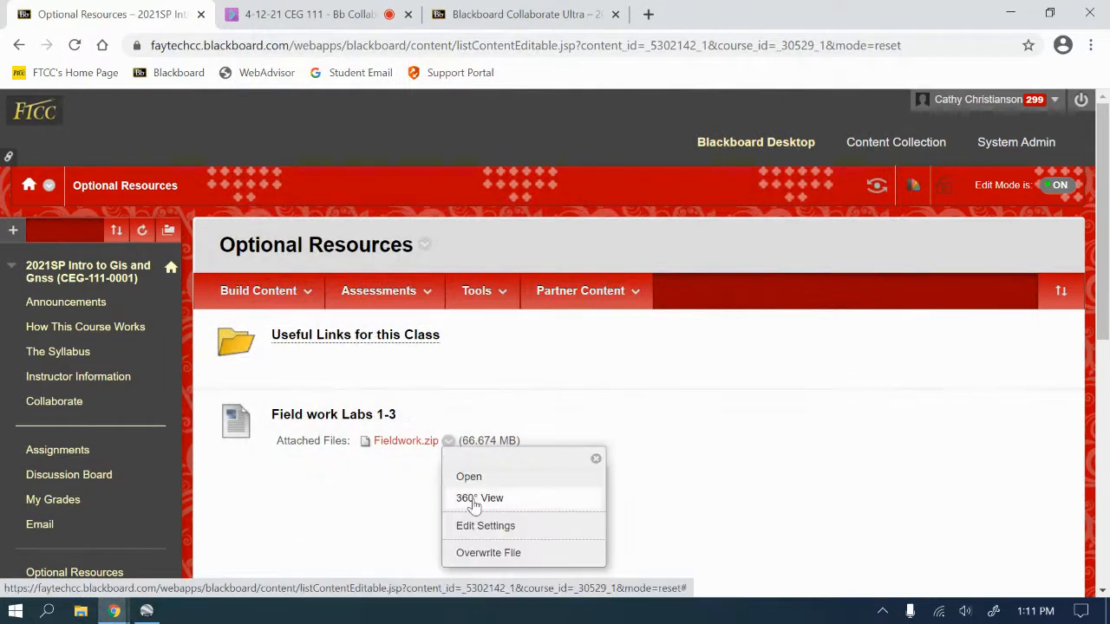
pyautogui.click(468, 478)
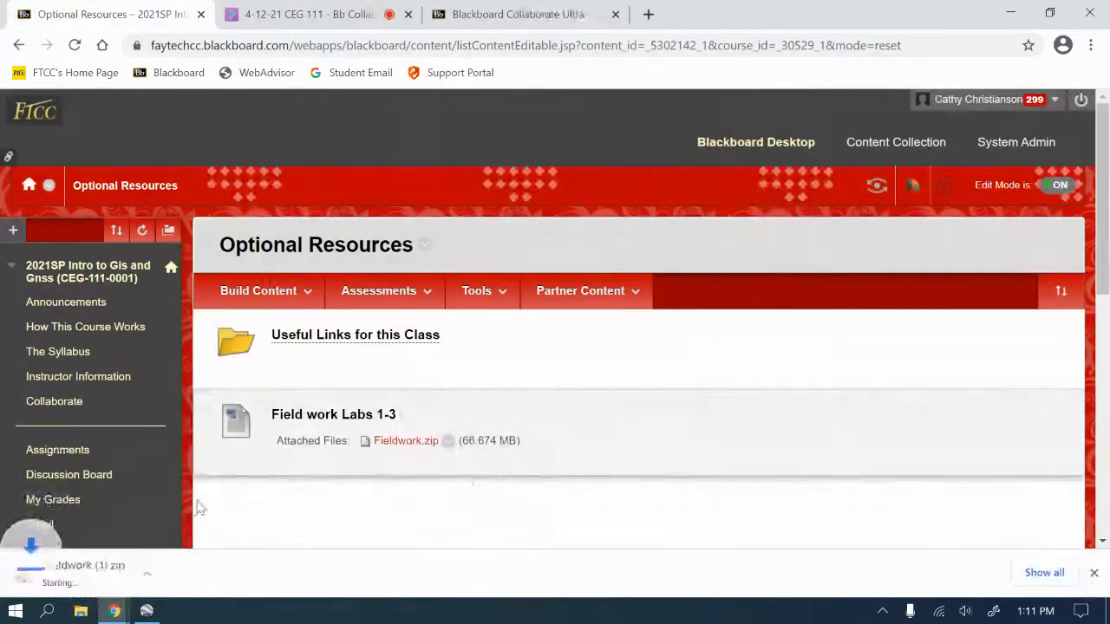
pyautogui.click(121, 583)
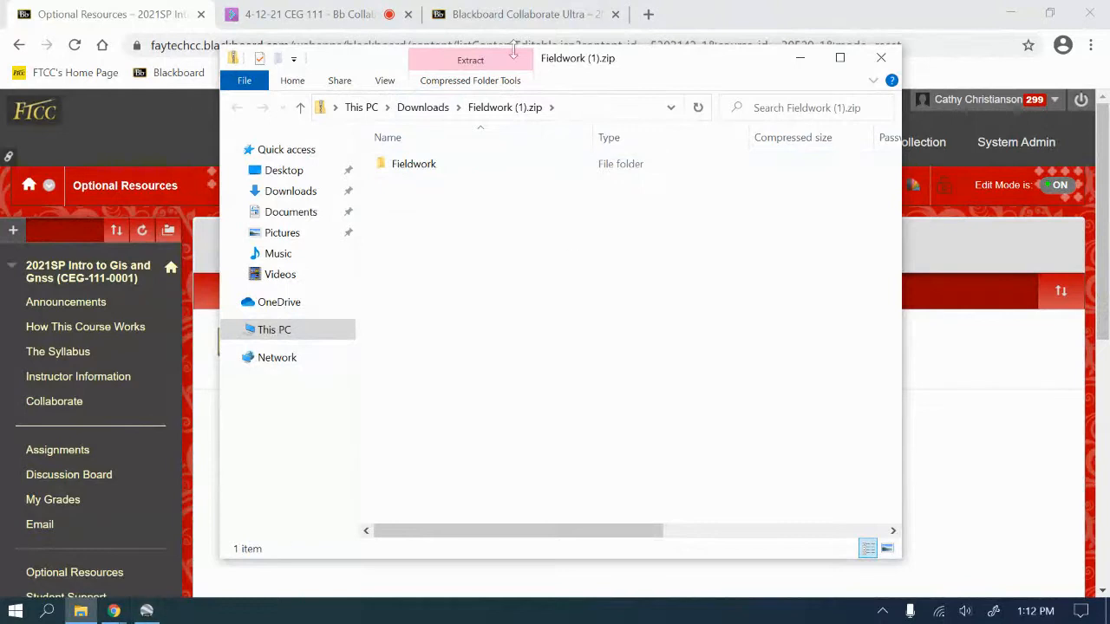
# Step: Copy the Fieldwork folder from Fieldwork (1).zip into the Documents folder
pyautogui.rightClick(410, 159)
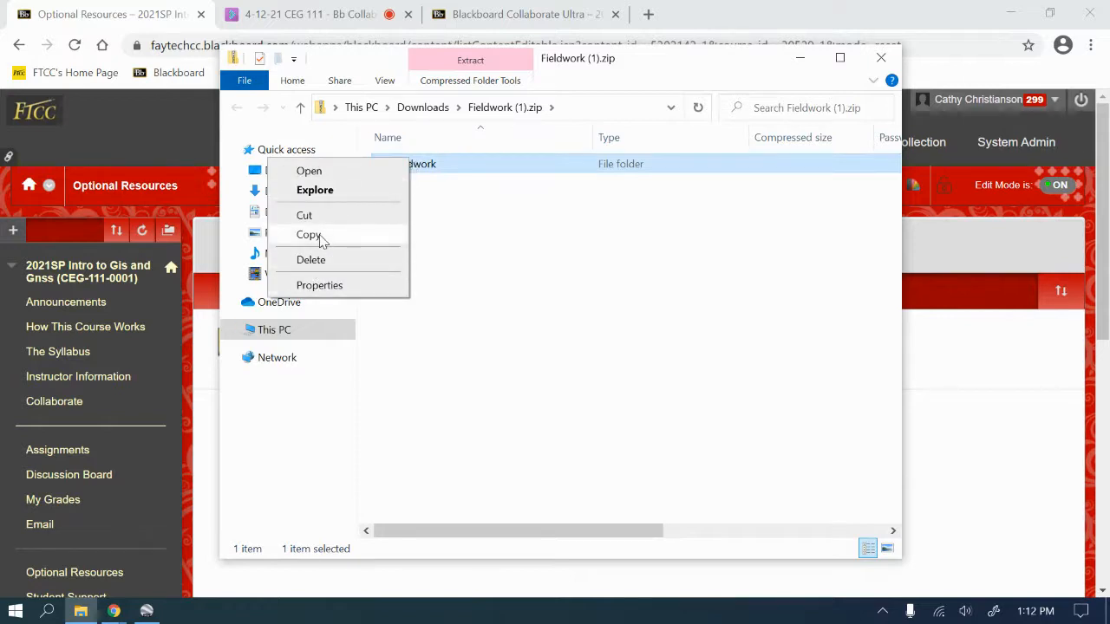
pyautogui.click(309, 235)
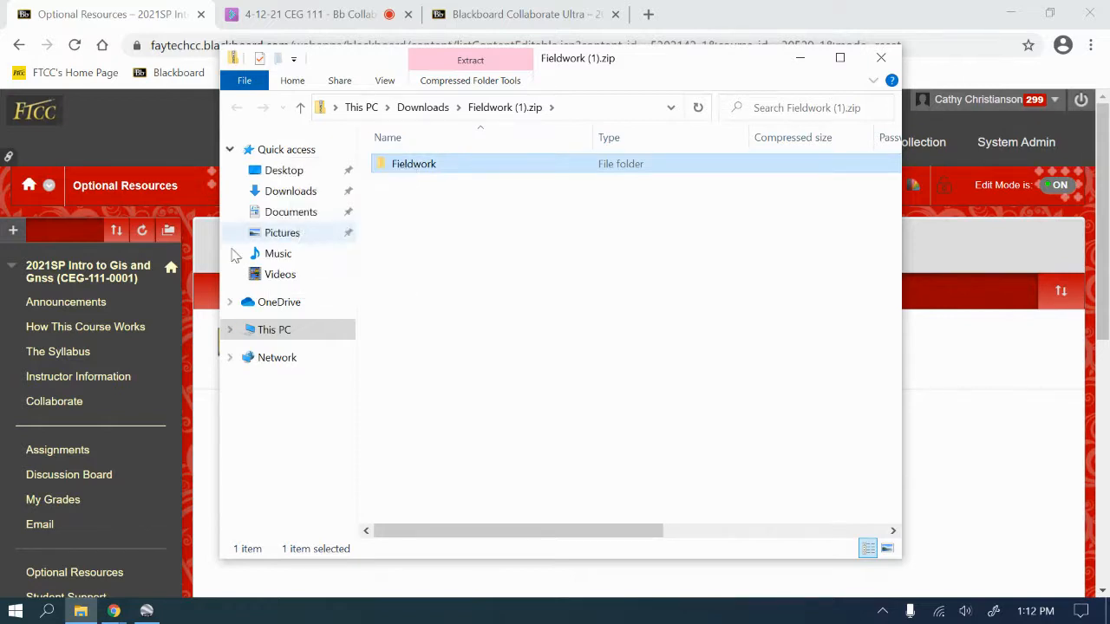
pyautogui.click(114, 611)
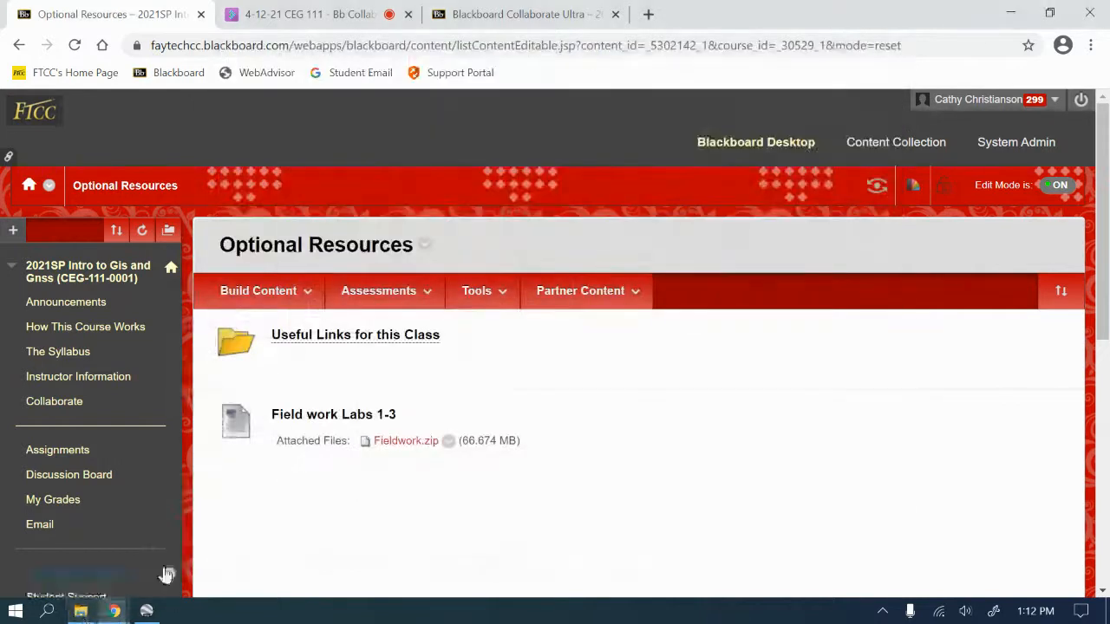
pyautogui.click(80, 611)
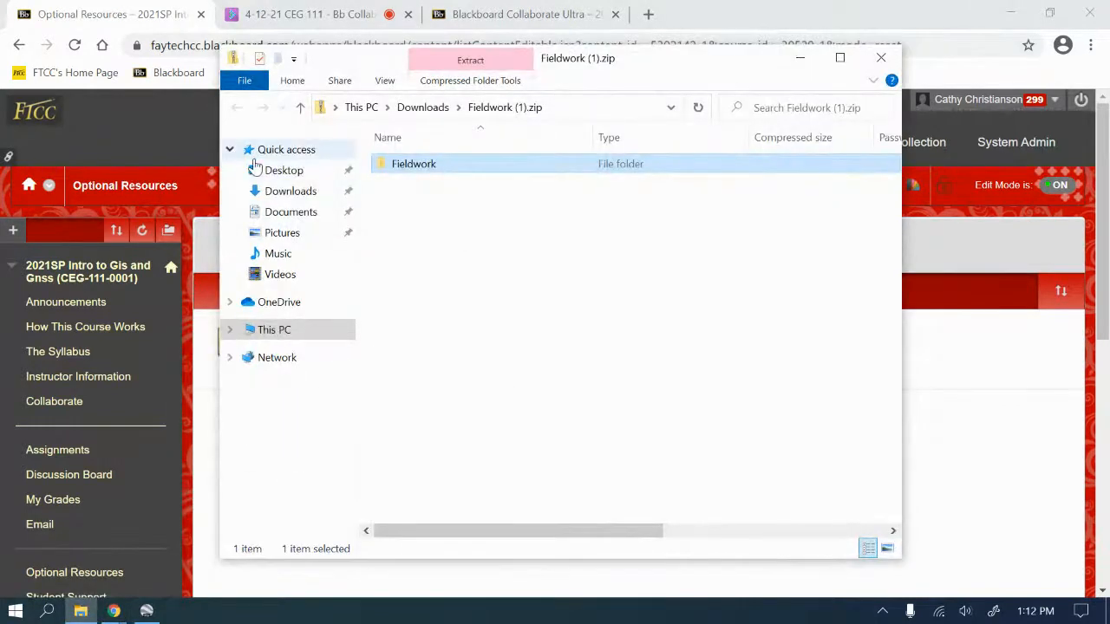
pyautogui.click(280, 171)
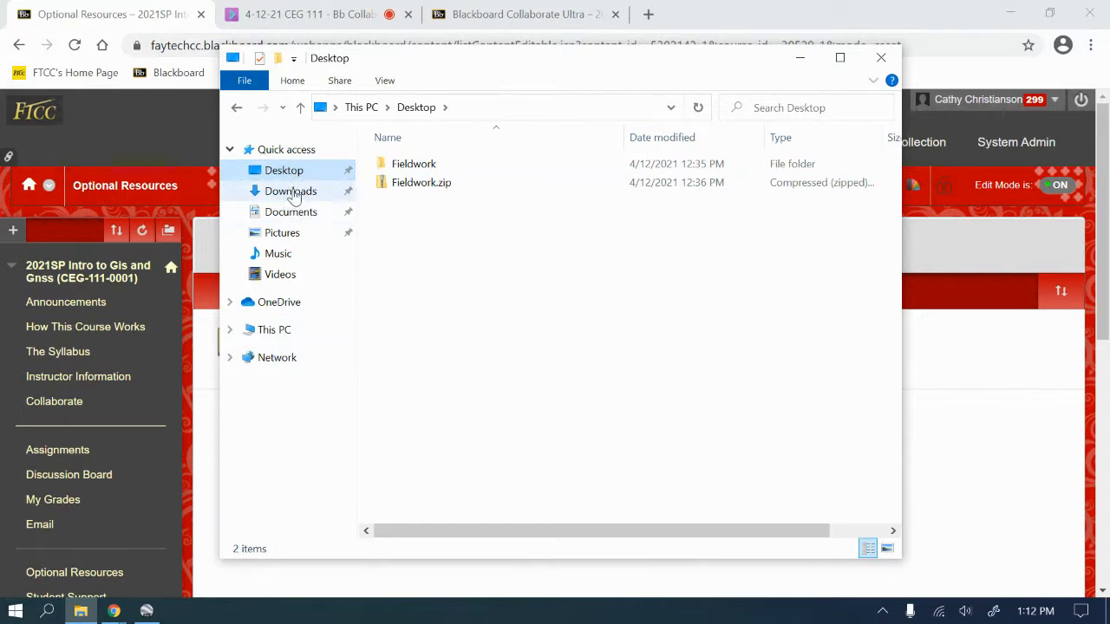
pyautogui.click(291, 213)
pyautogui.rightClick(420, 243)
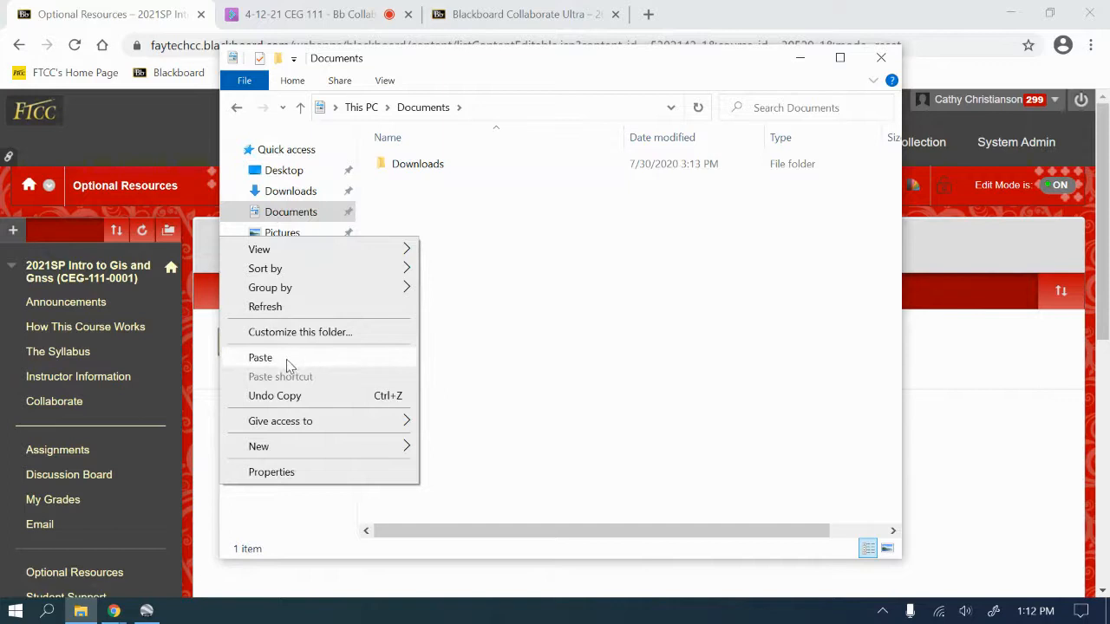
pyautogui.click(260, 358)
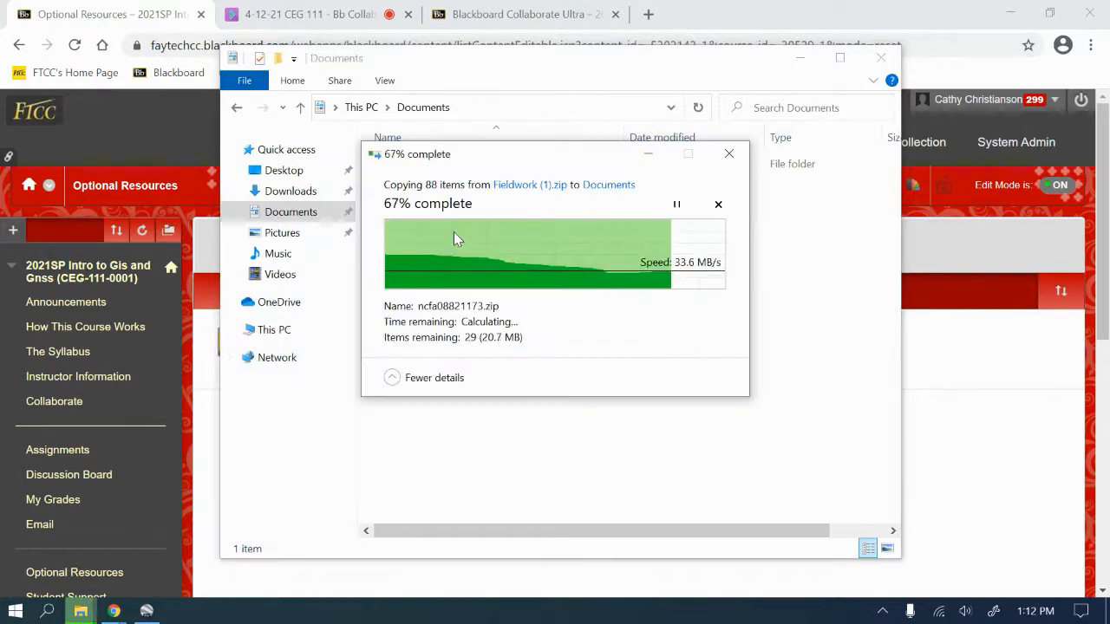
# Step: Rename the copied Fieldwork folder in Documents to "Fieldwork1-3"
pyautogui.rightClick(425, 194)
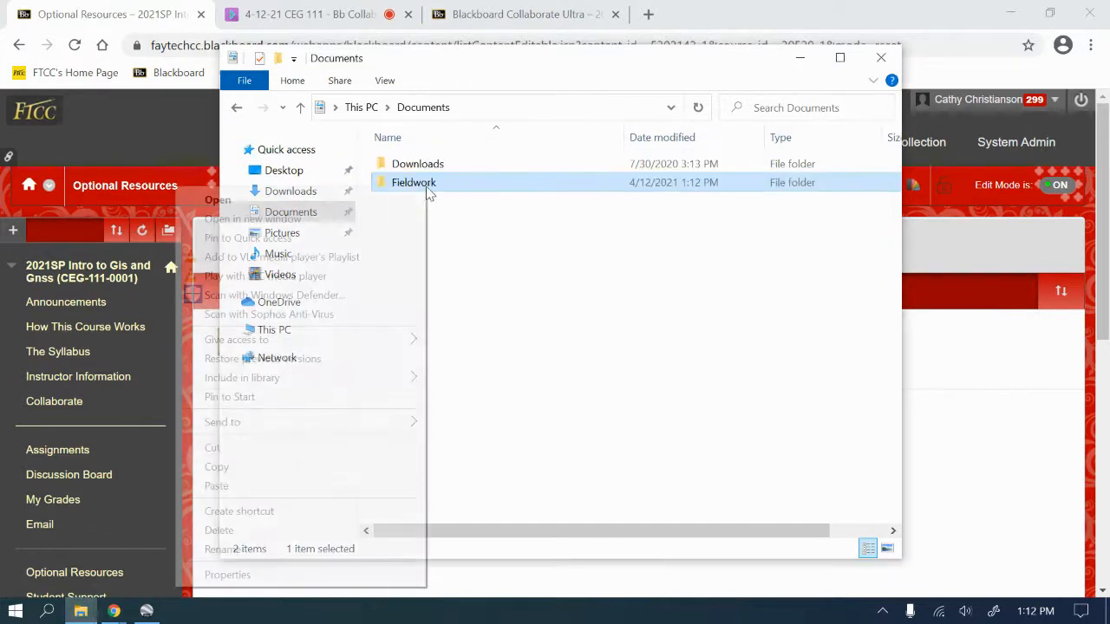
pyautogui.click(222, 549)
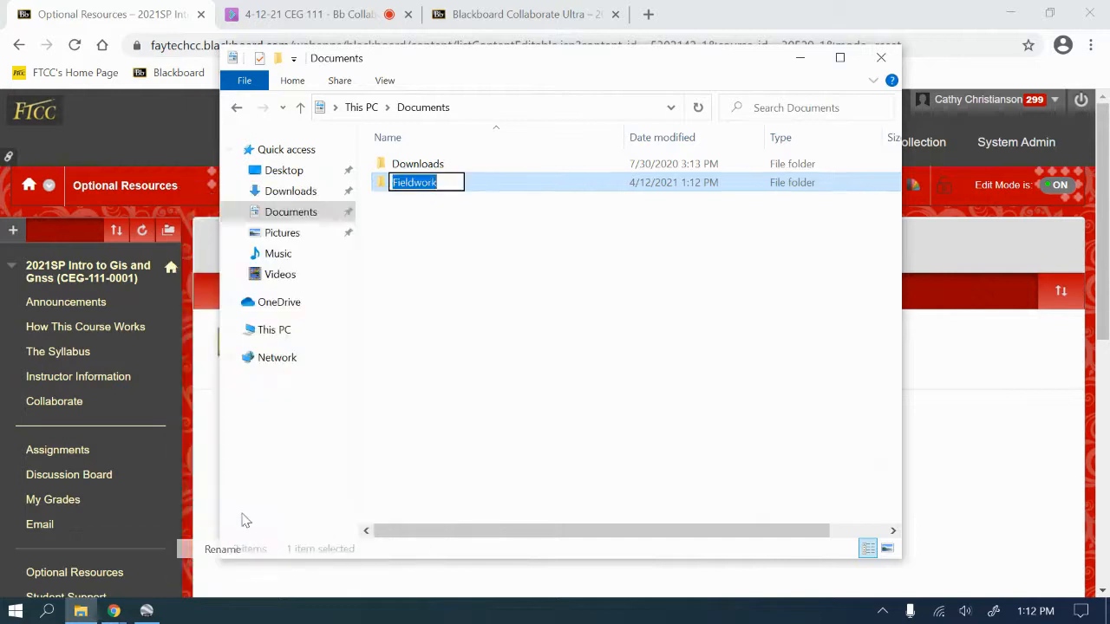
pyautogui.click(448, 181)
pyautogui.write('1-3')
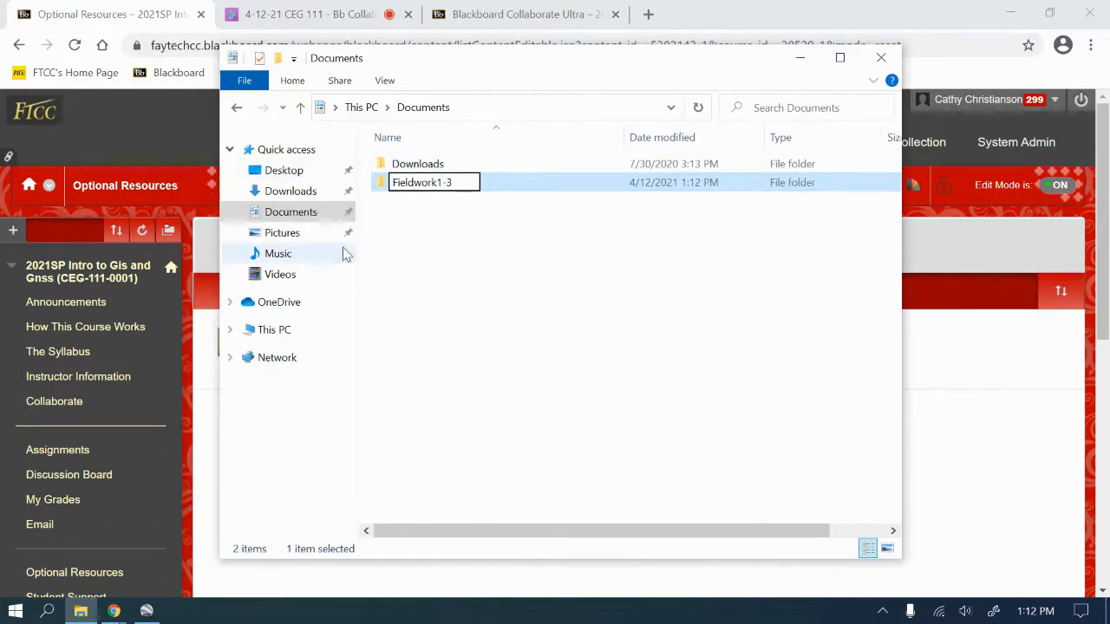
# Step: Check the lab folders inside Fieldwork1-3, return to Documents and minimize the folder window
pyautogui.doubleClick(382, 183)
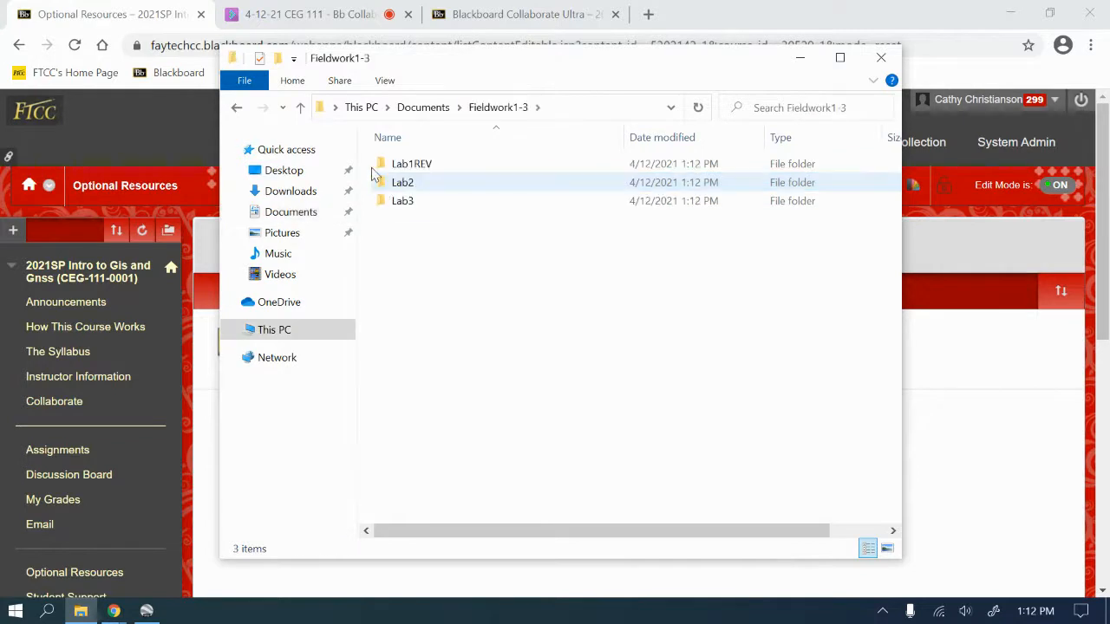
pyautogui.click(299, 106)
pyautogui.rightClick(403, 185)
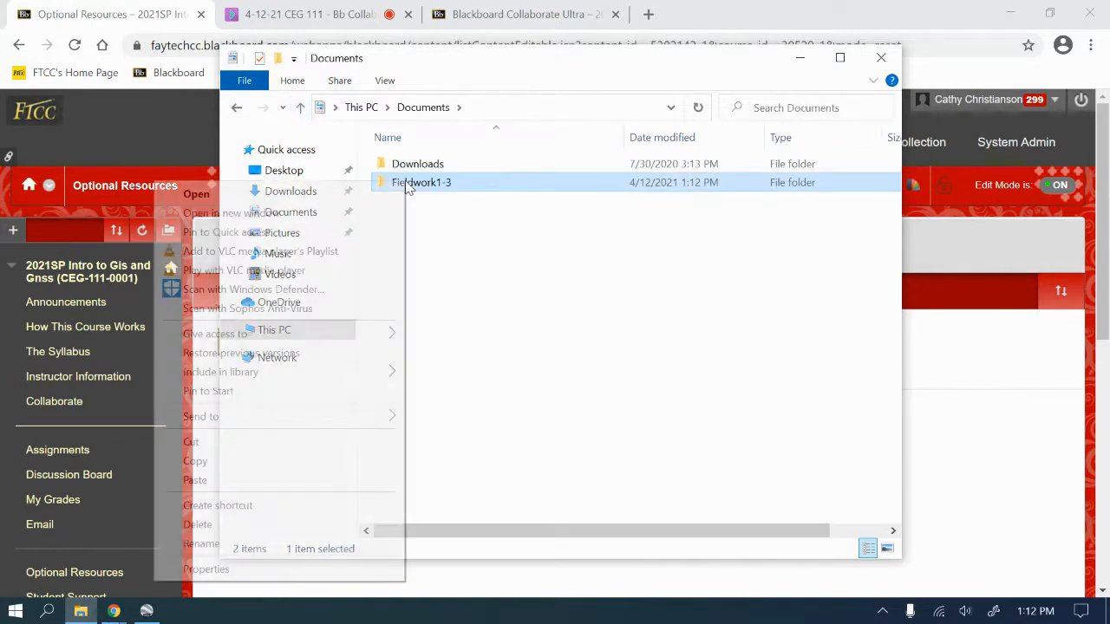
pyautogui.click(206, 482)
pyautogui.click(79, 611)
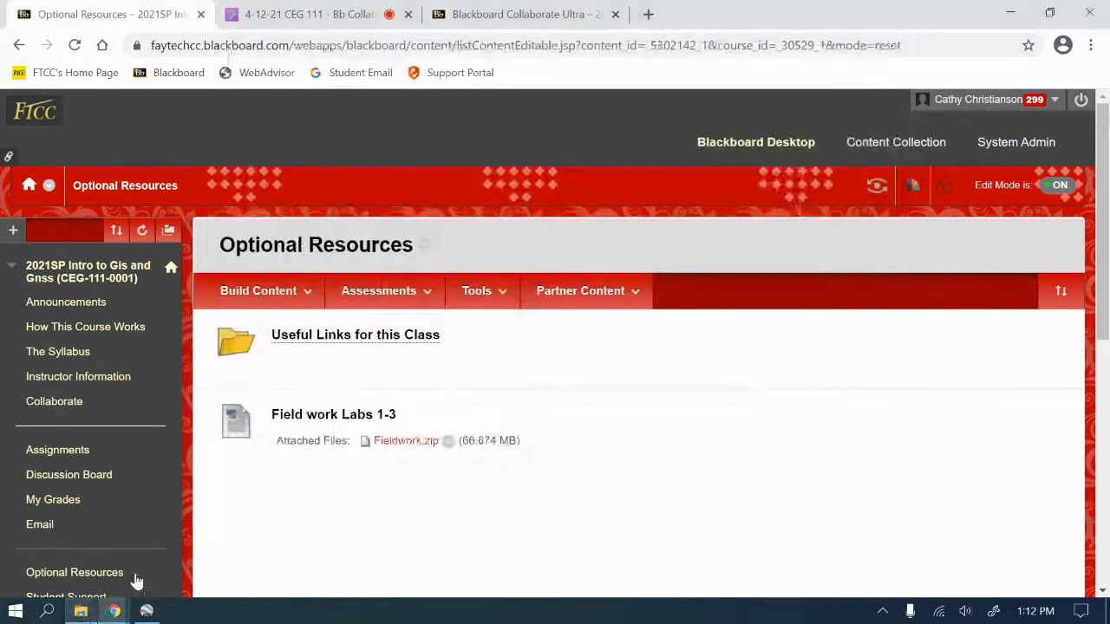
# Step: Copy the Fieldwork1-3 folder from Documents into the 2021Sp CEG 111 Intro to GIS & GNSS folder on drive J:, and close the folder window
pyautogui.click(81, 611)
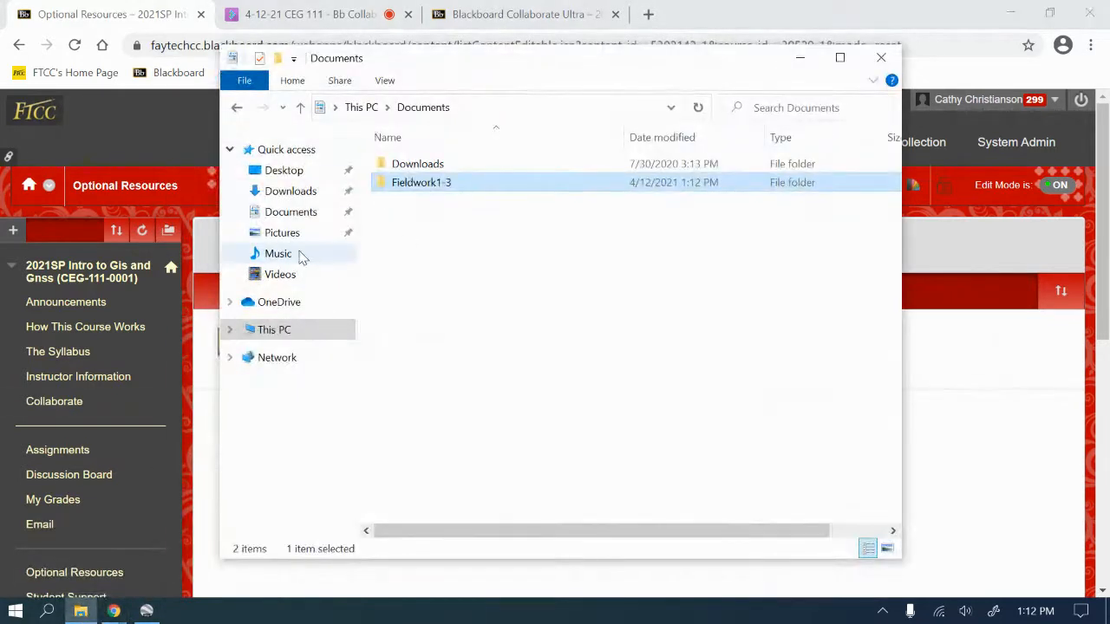
pyautogui.click(272, 336)
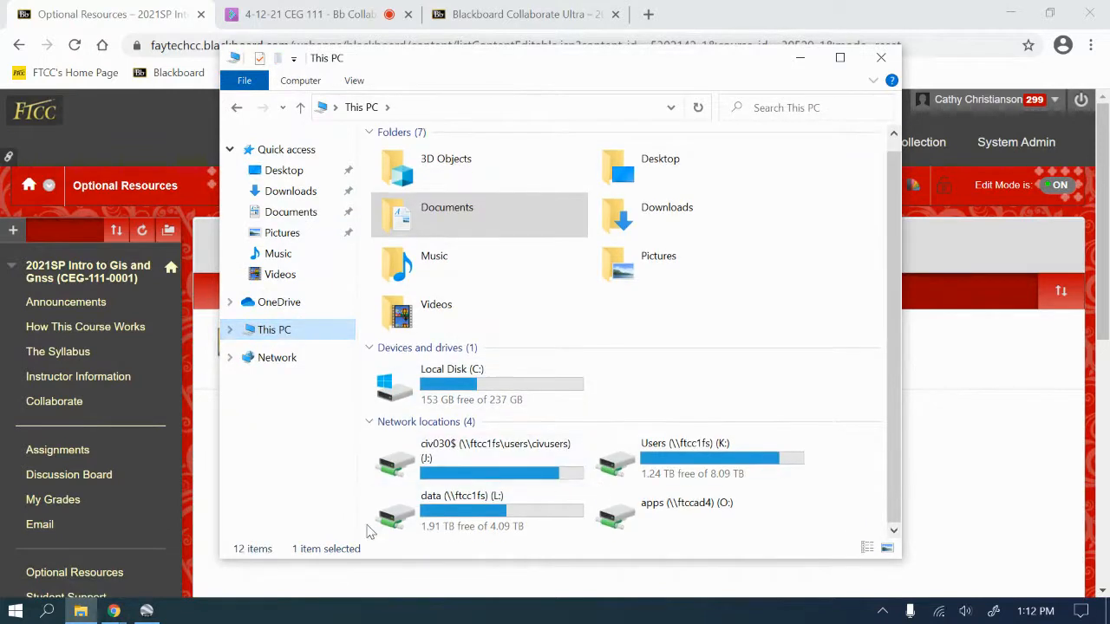
pyautogui.moveTo(393, 462)
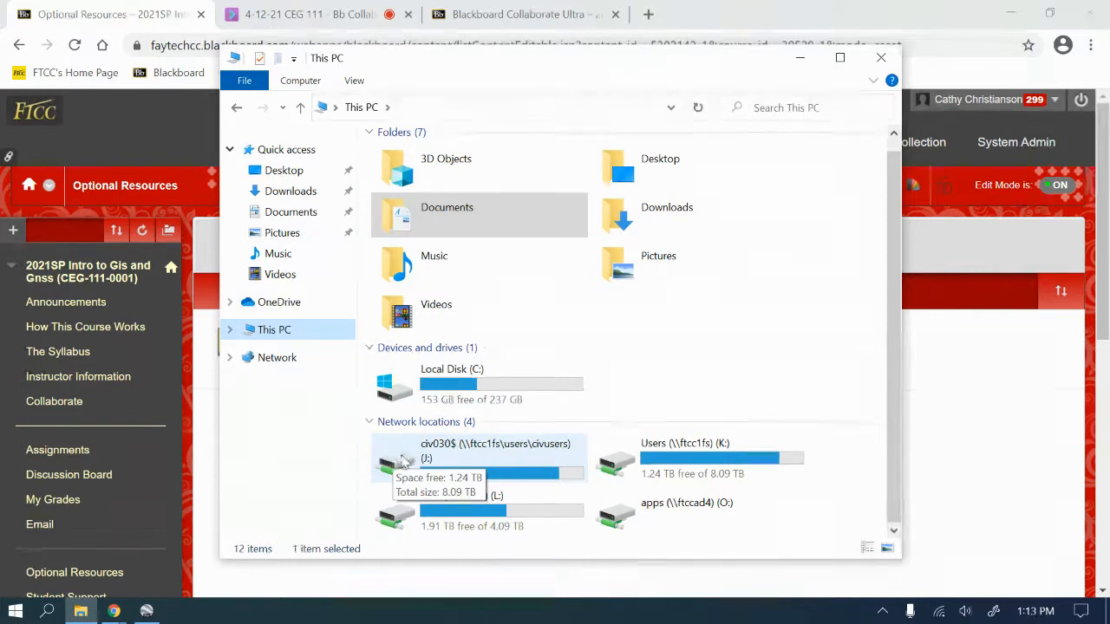
pyautogui.doubleClick(411, 465)
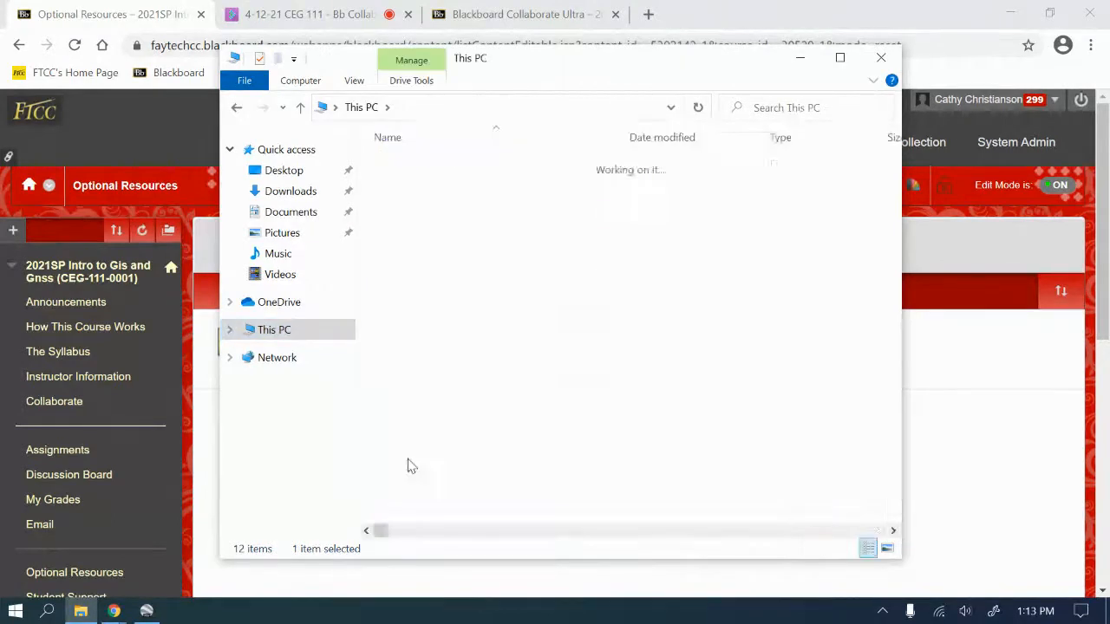
pyautogui.doubleClick(437, 200)
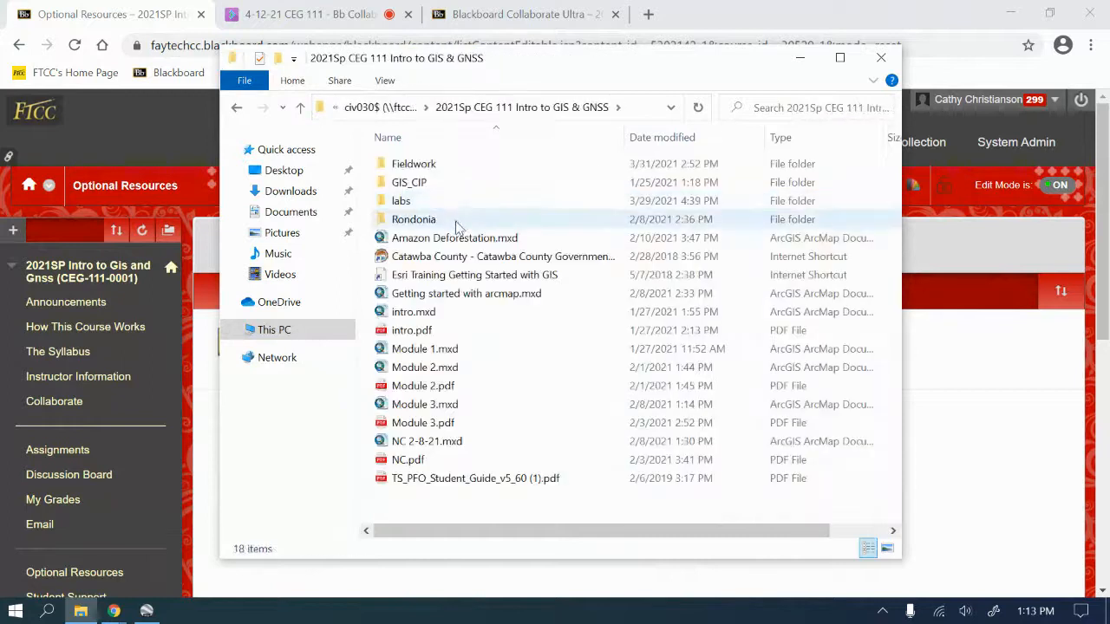
pyautogui.click(300, 108)
pyautogui.rightClick(446, 206)
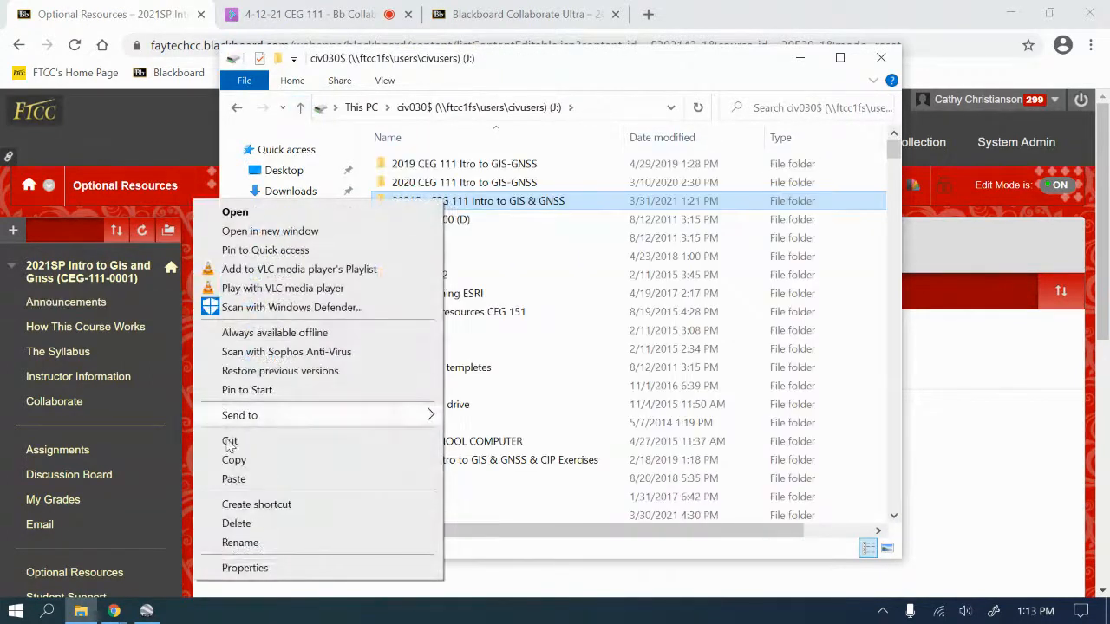
pyautogui.click(238, 480)
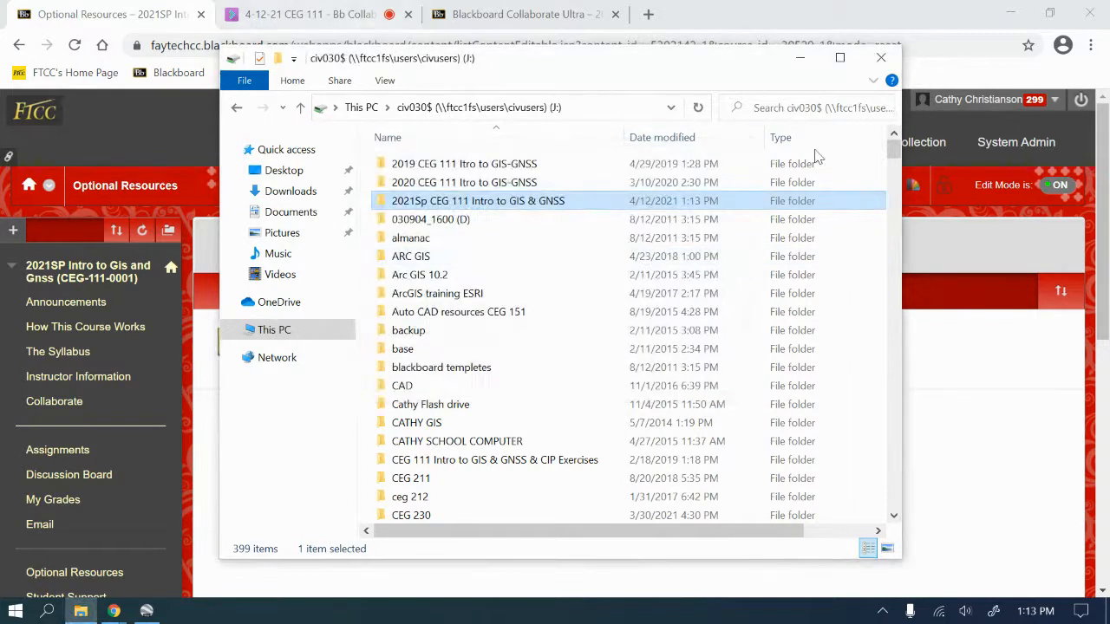
pyautogui.click(881, 57)
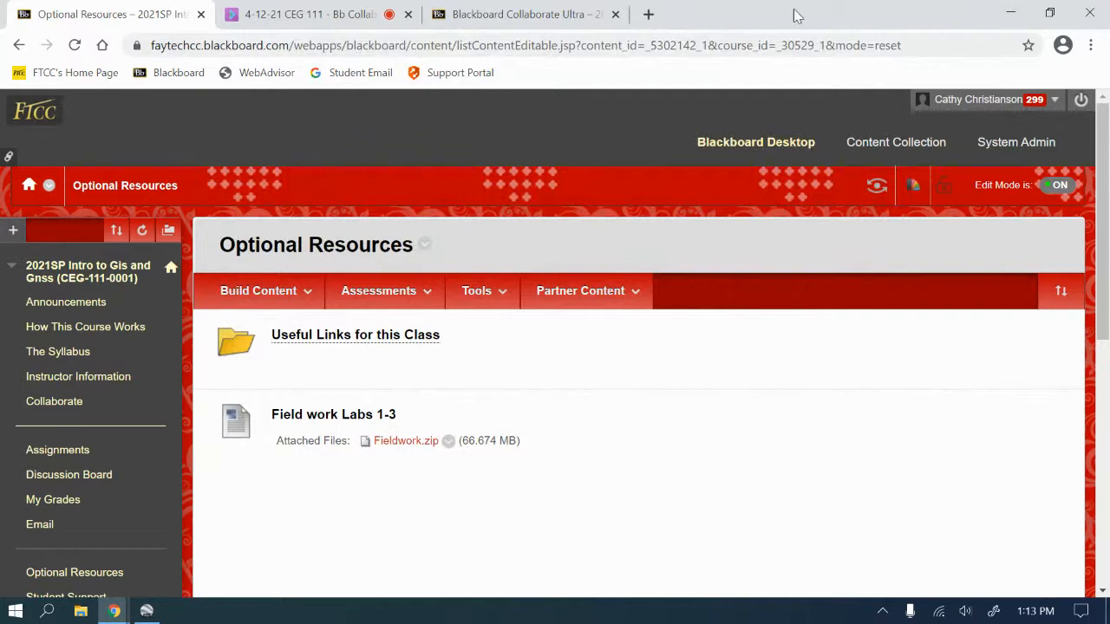
# Step: Minimize the browser, examine the Lab3 Export files in the Fieldwork1-3 copy on drive J:, and return to Fieldwork1-3
pyautogui.click(1007, 12)
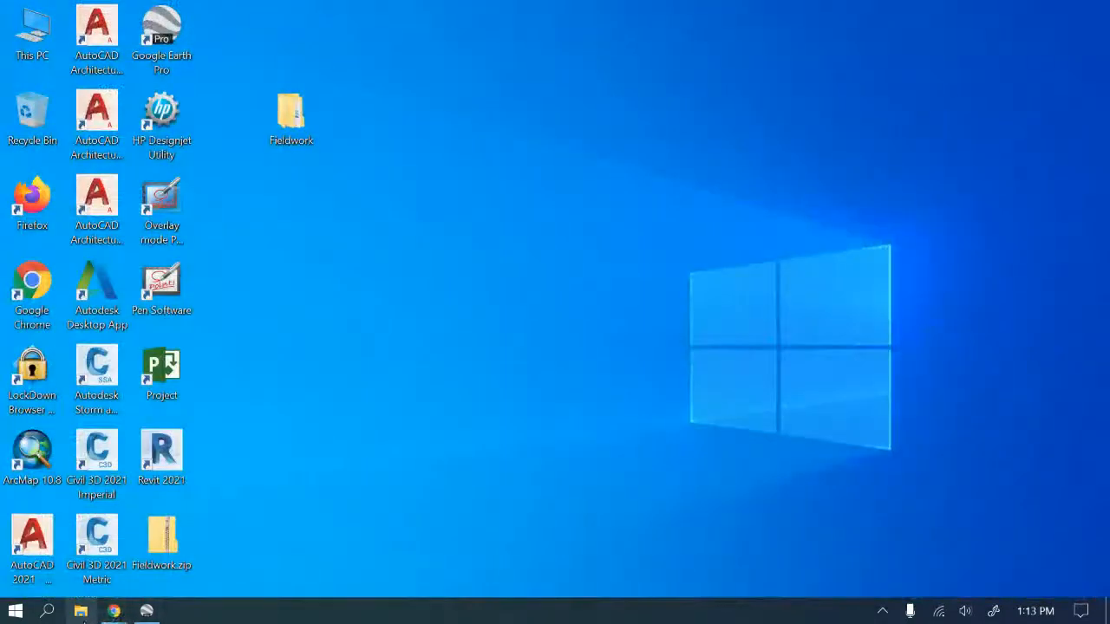
pyautogui.click(80, 611)
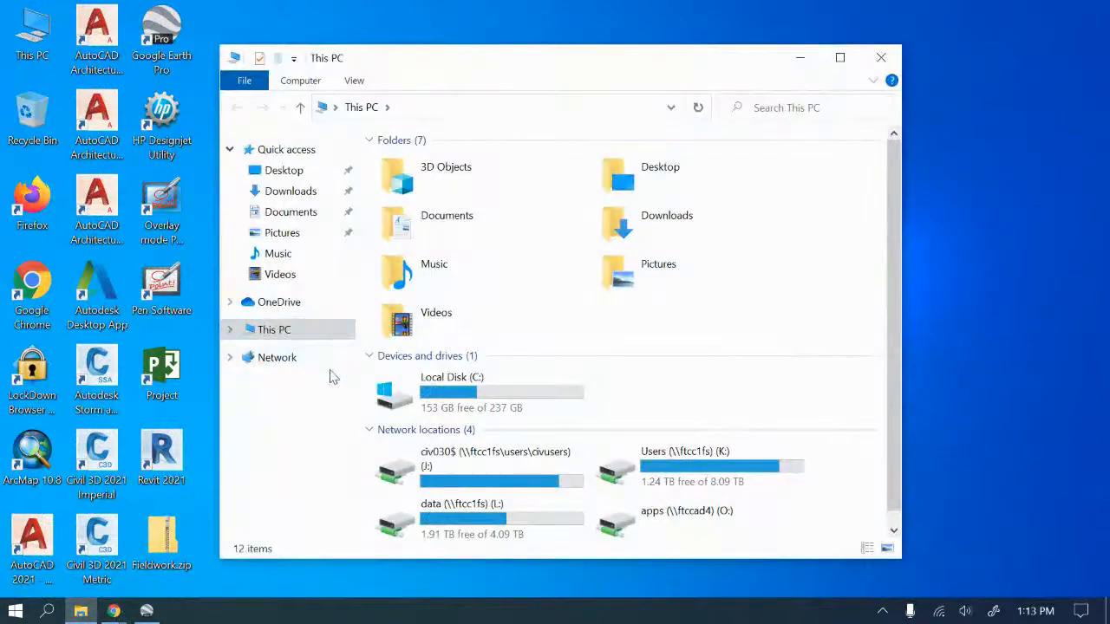
pyautogui.click(388, 475)
pyautogui.doubleClick(388, 475)
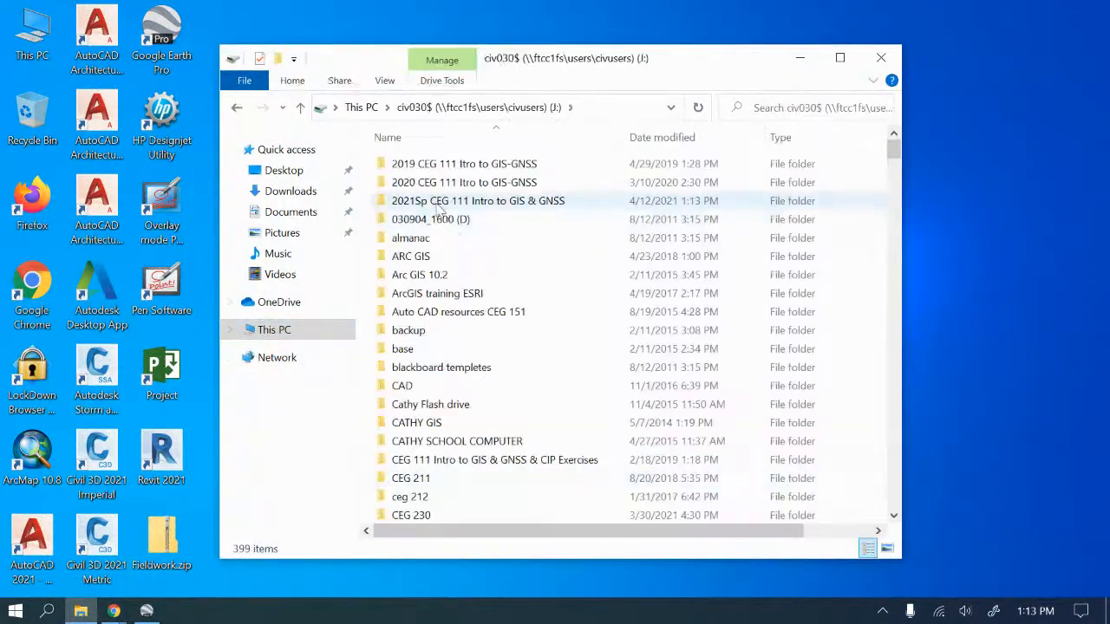
pyautogui.doubleClick(430, 203)
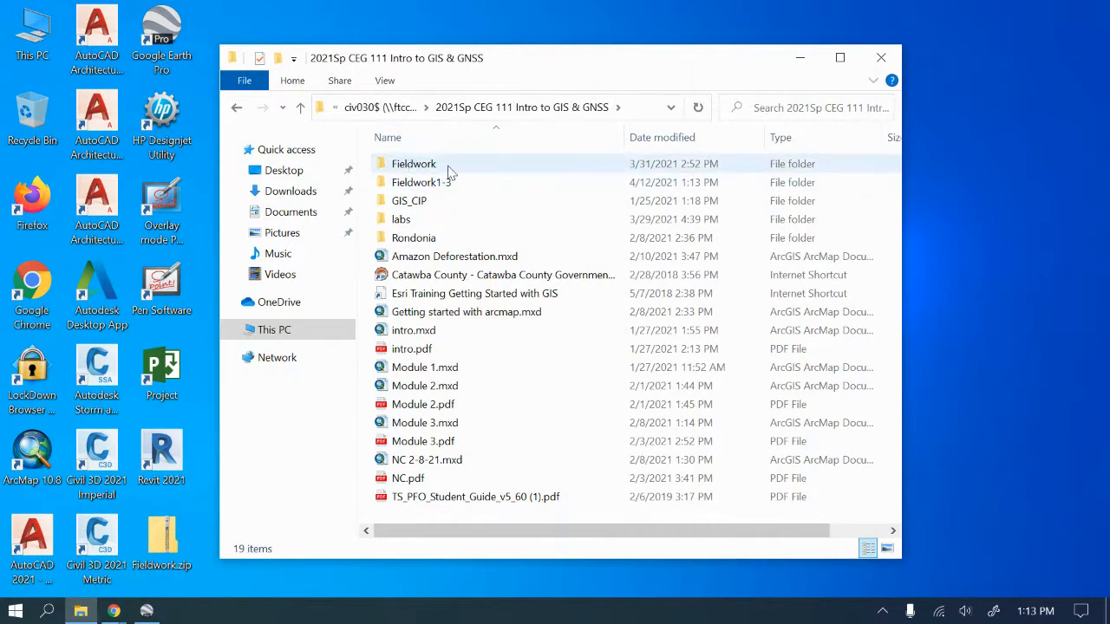
pyautogui.doubleClick(386, 183)
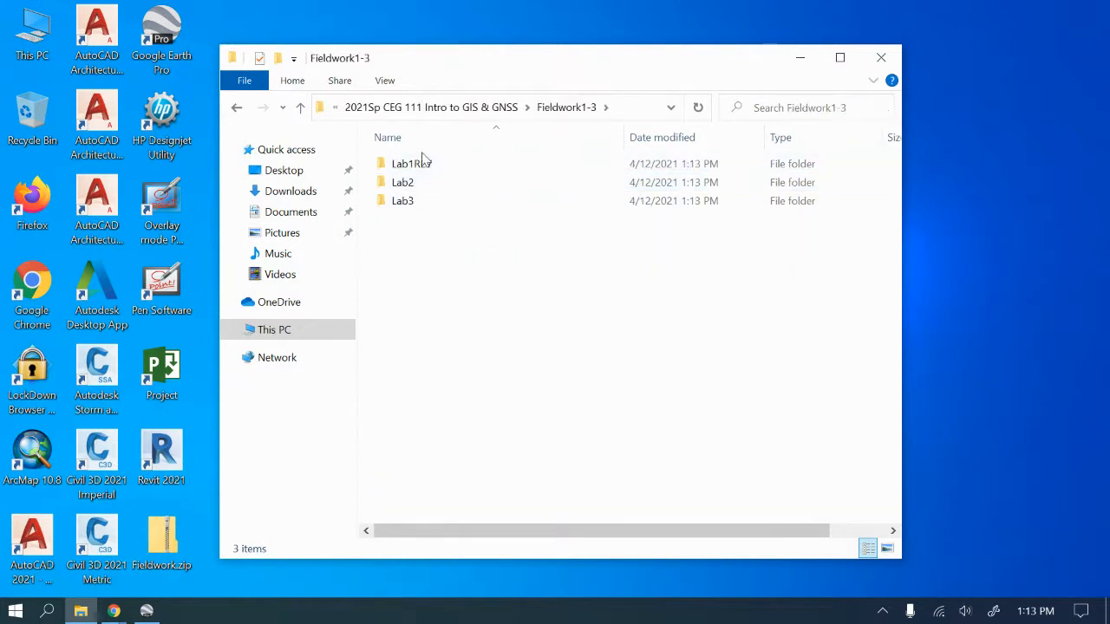
pyautogui.doubleClick(401, 202)
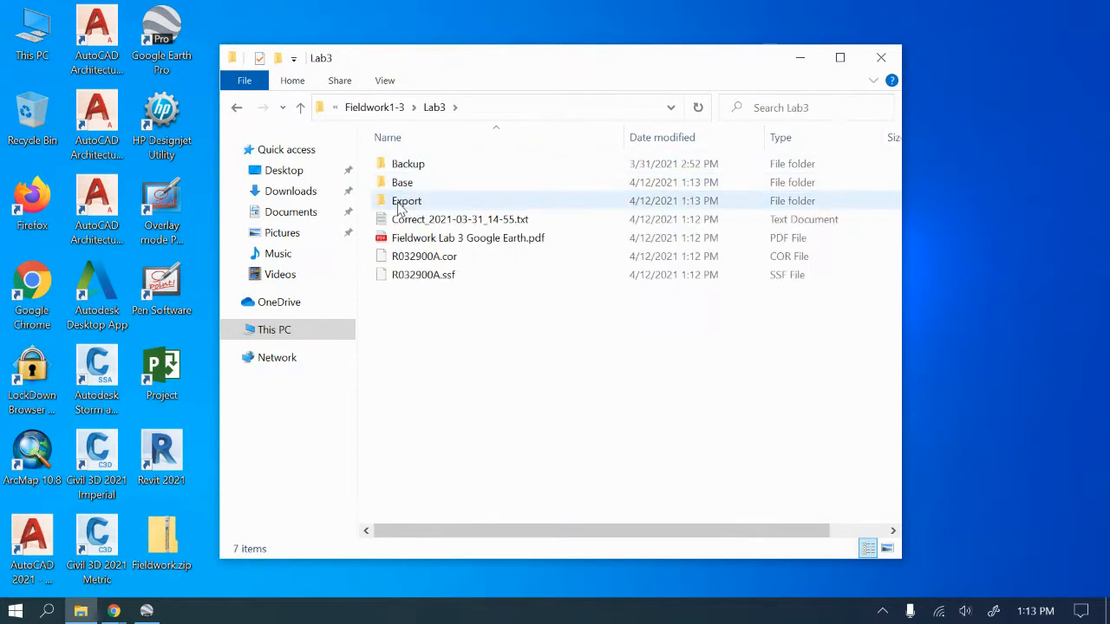
pyautogui.doubleClick(404, 203)
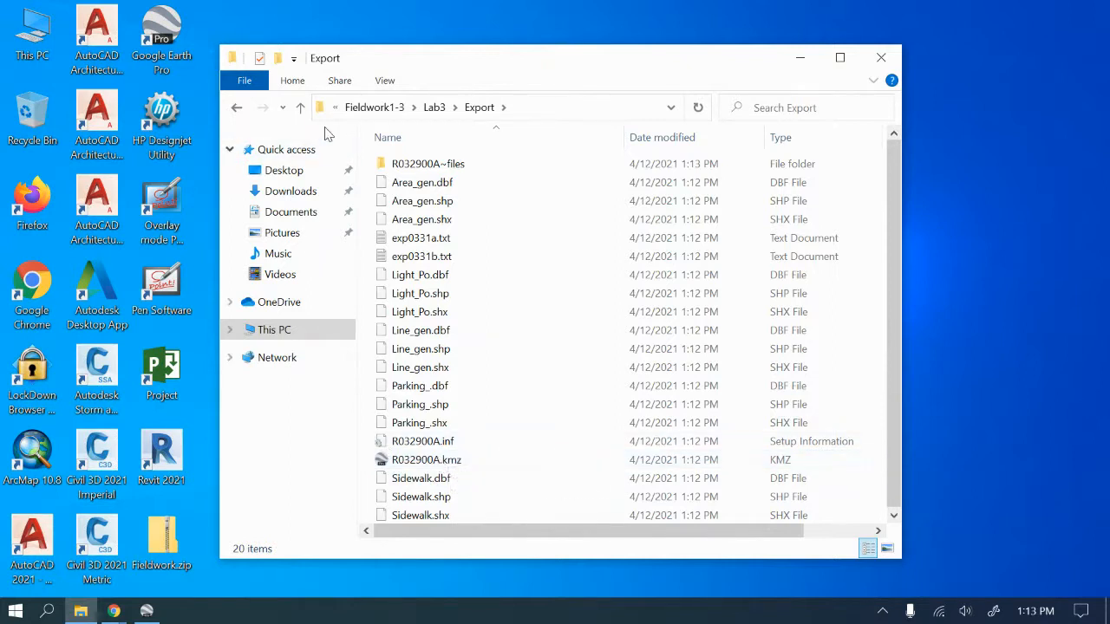
pyautogui.click(301, 107)
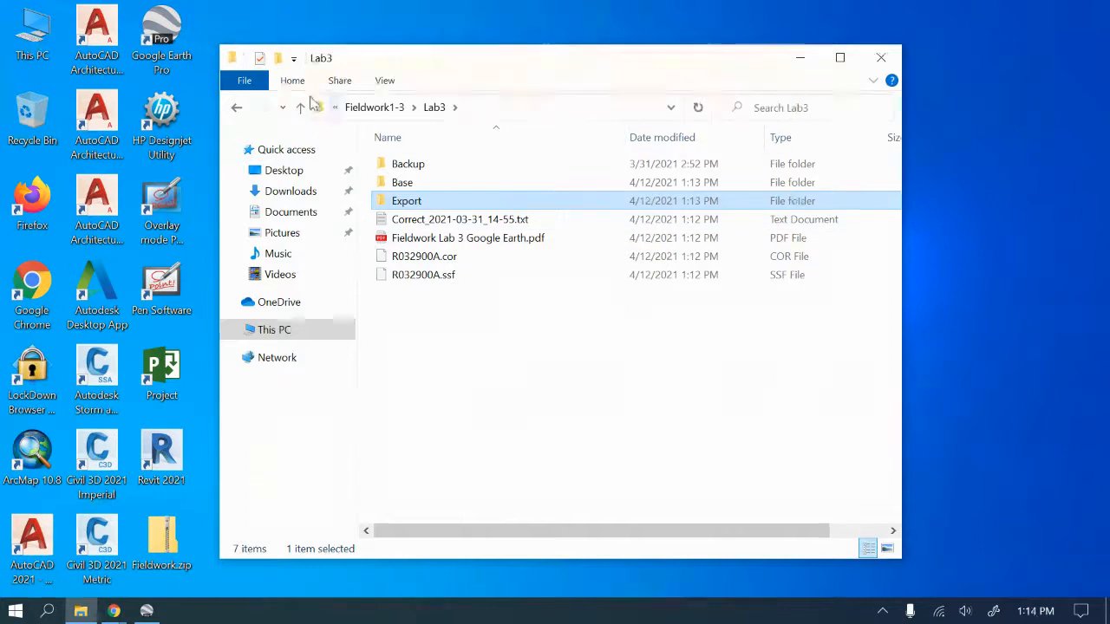
pyautogui.click(300, 107)
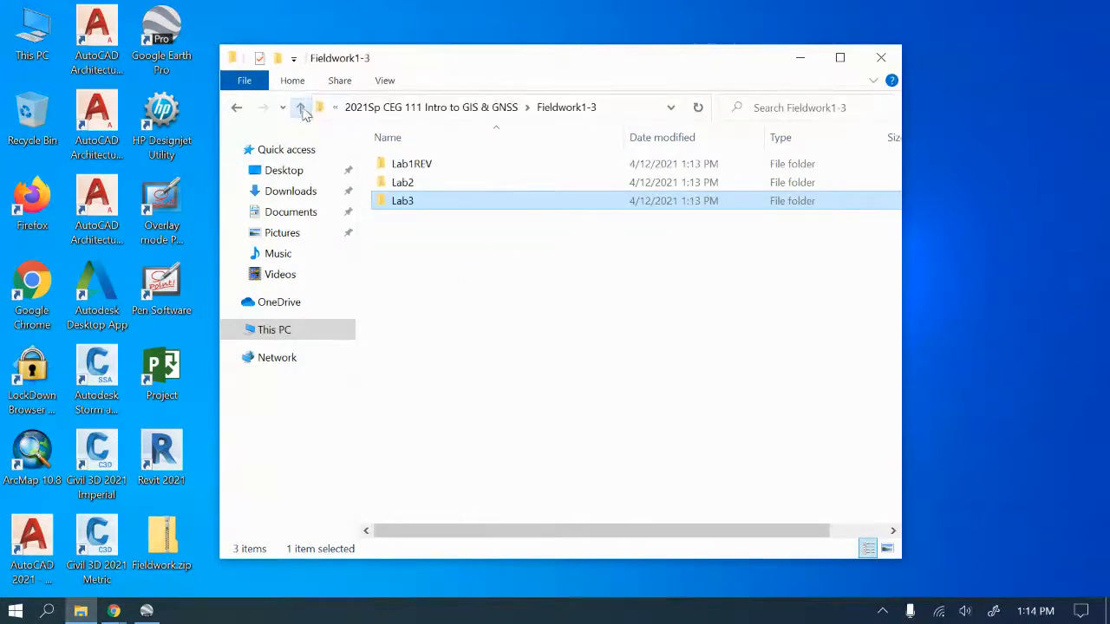
# Step: Examine the Export files of Lab2, return to the 2021Sp CEG 111 Intro to GIS & GNSS folder and minimize the folder window
pyautogui.doubleClick(415, 190)
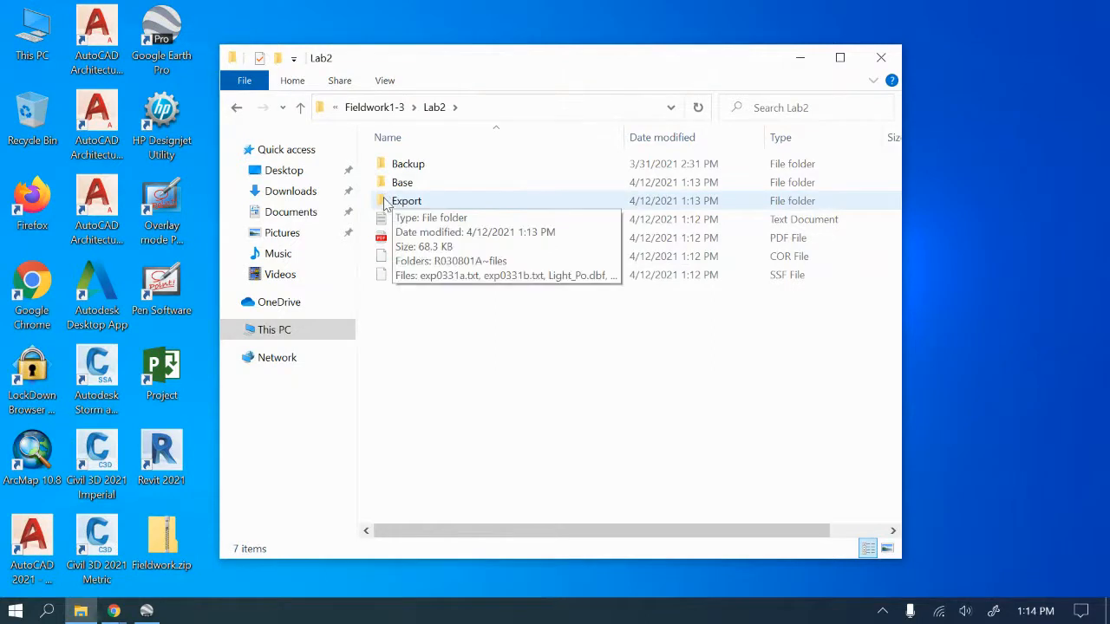
pyautogui.doubleClick(385, 202)
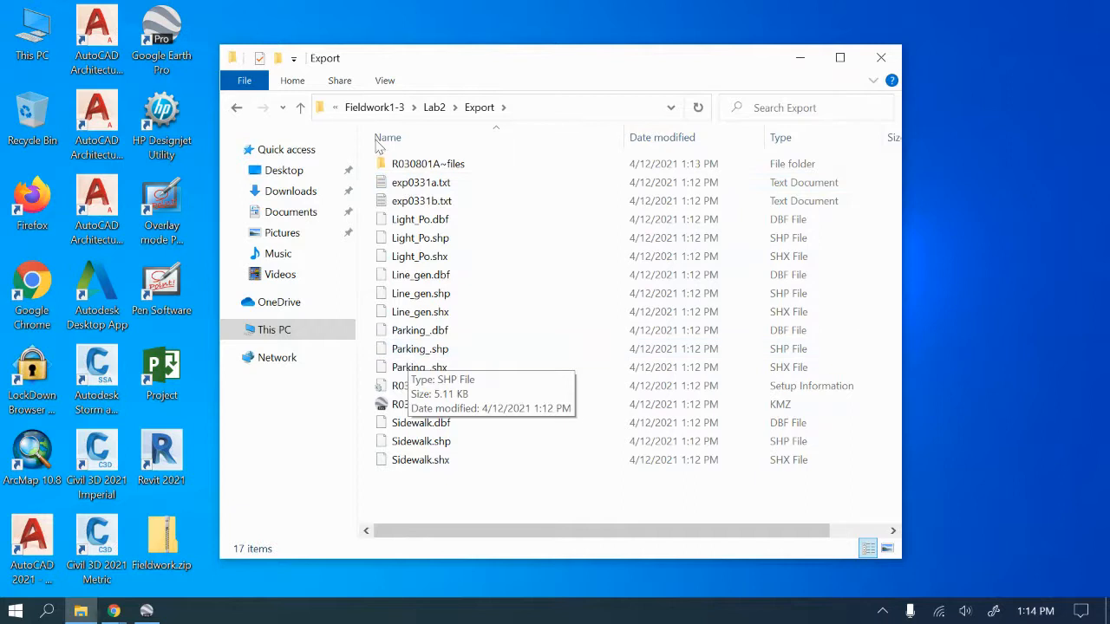
pyautogui.click(300, 107)
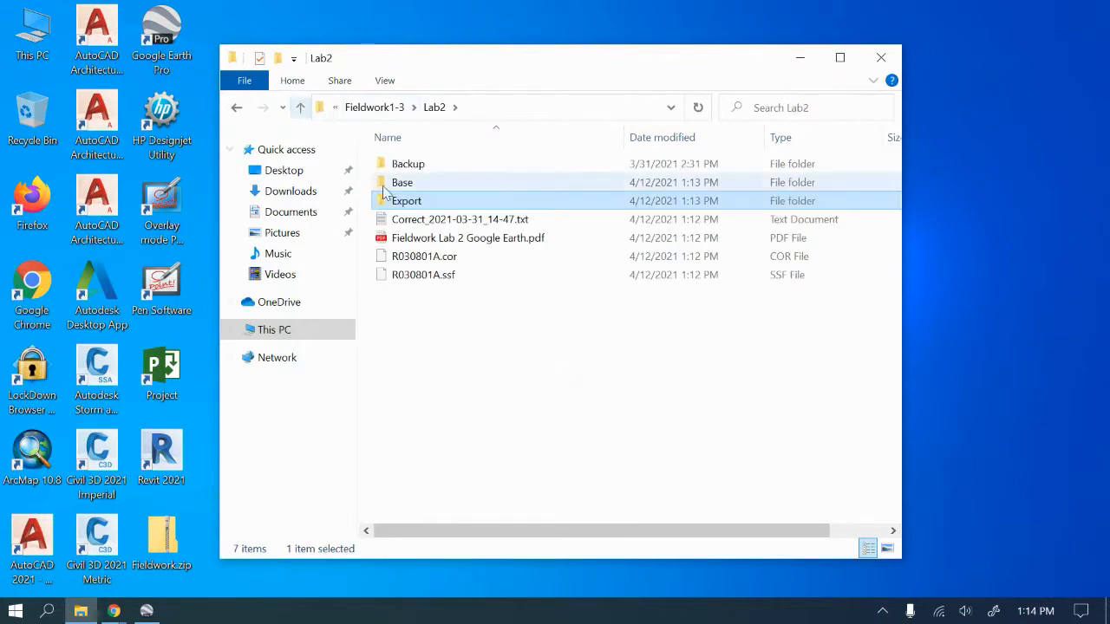
pyautogui.click(300, 110)
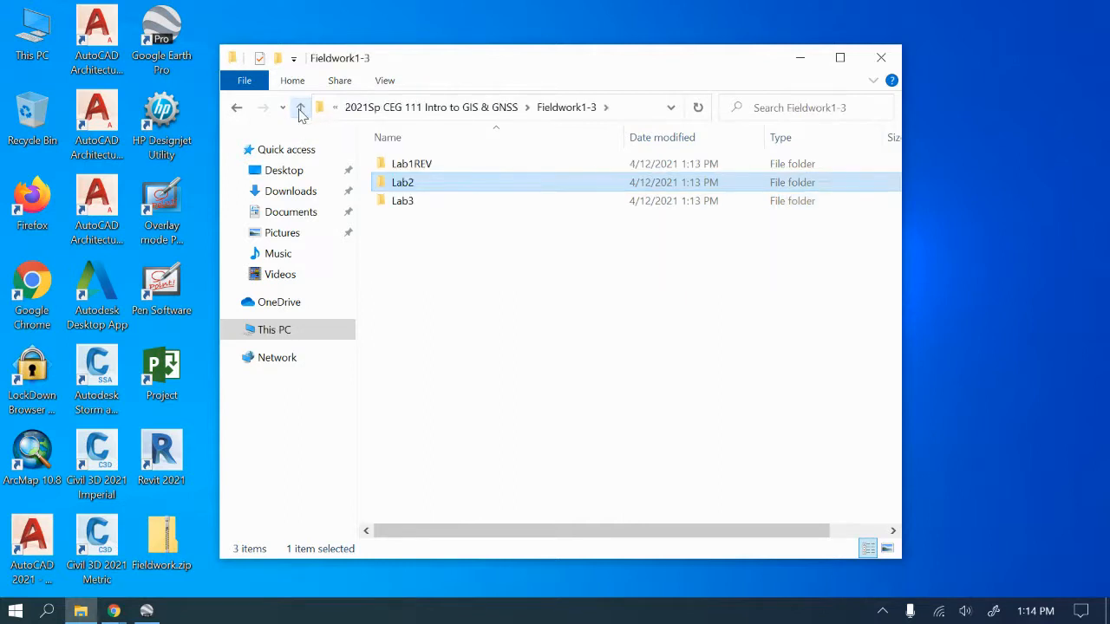
pyautogui.click(300, 109)
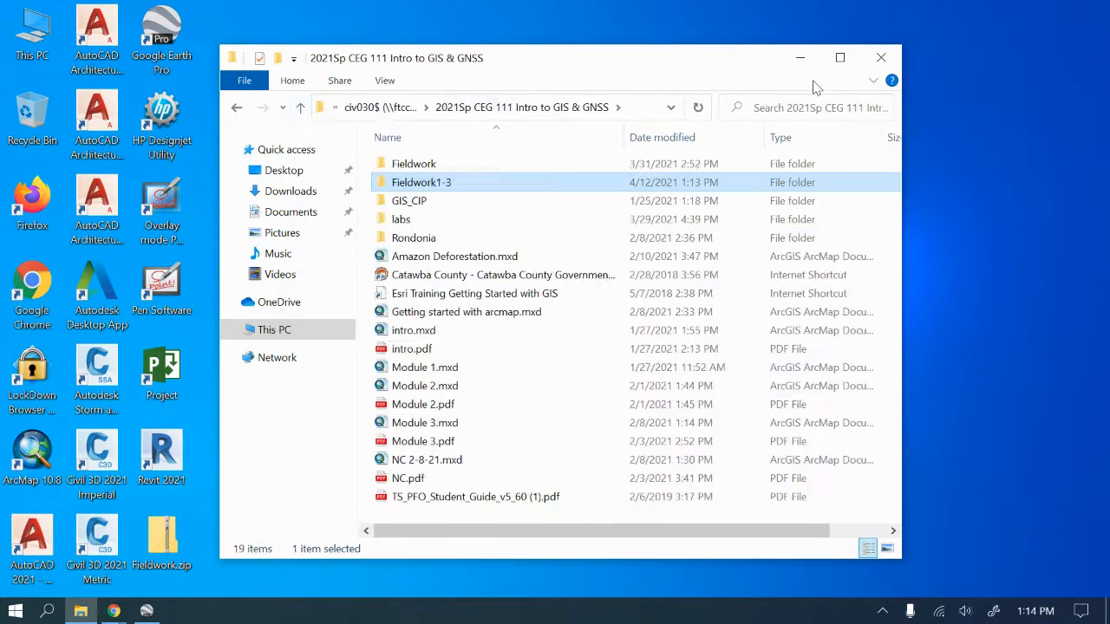
pyautogui.click(798, 57)
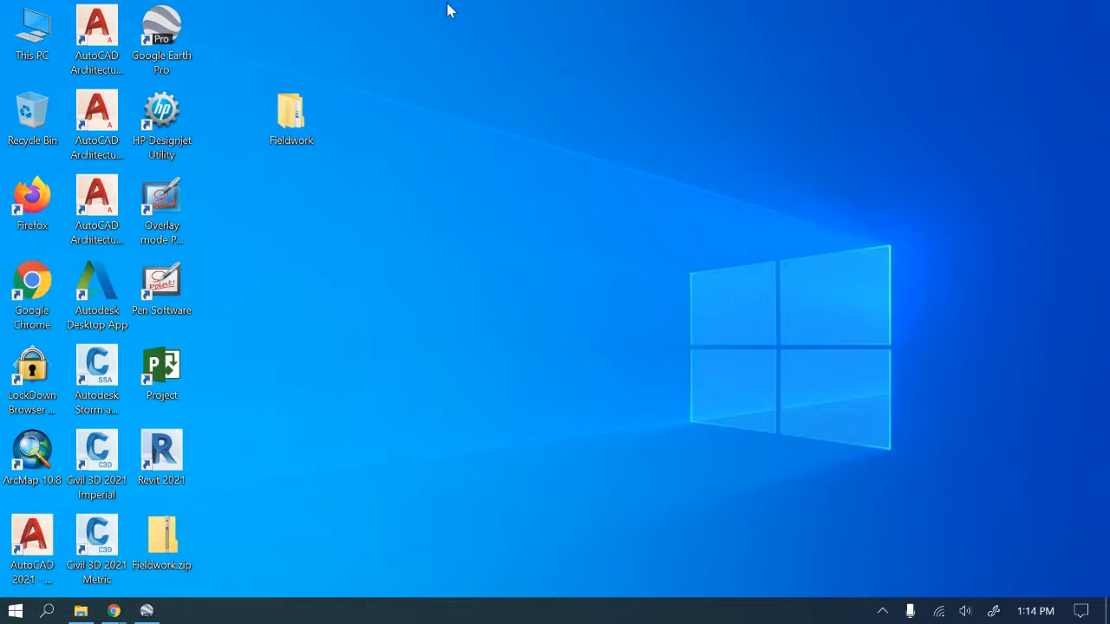
# Step: Launch ArcMap 10.8 with a new Blank Map and maximize its window
pyautogui.doubleClick(33, 460)
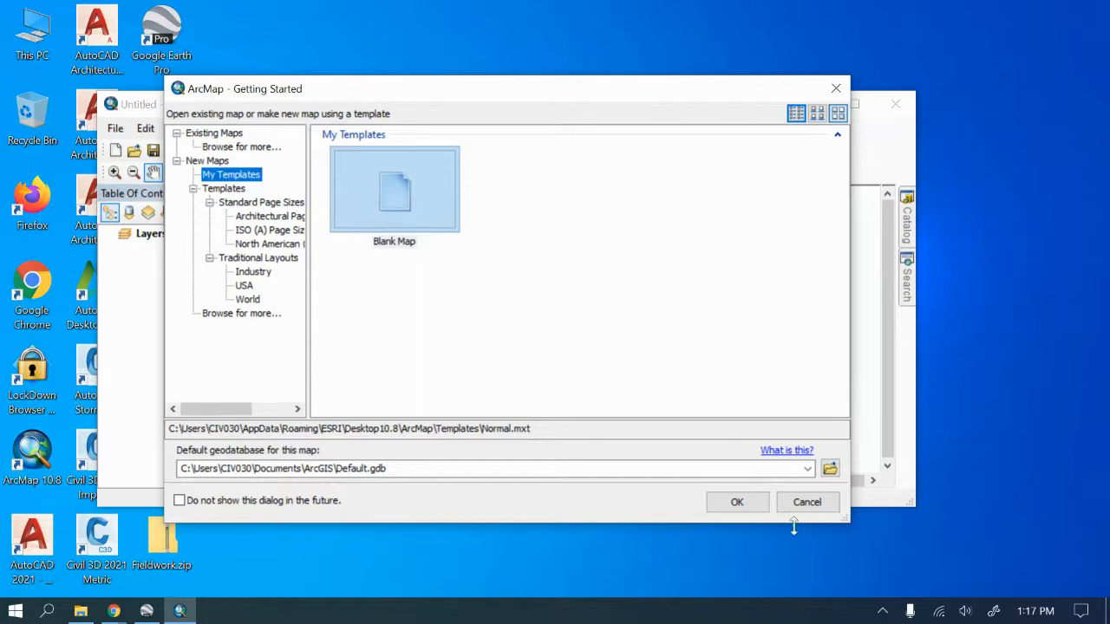
pyautogui.click(736, 502)
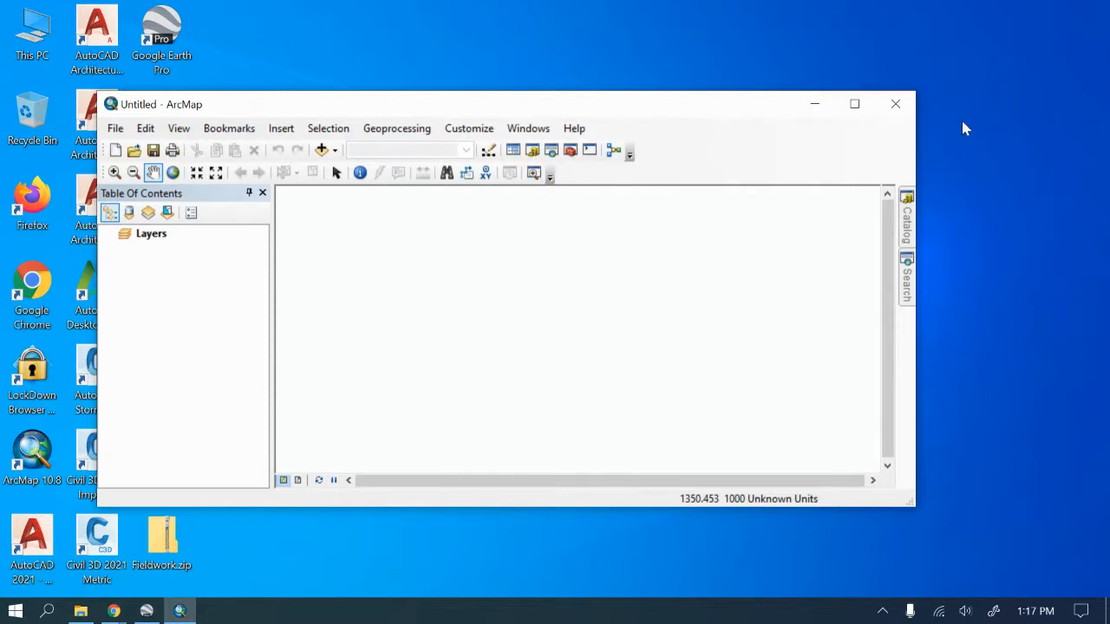
pyautogui.click(853, 103)
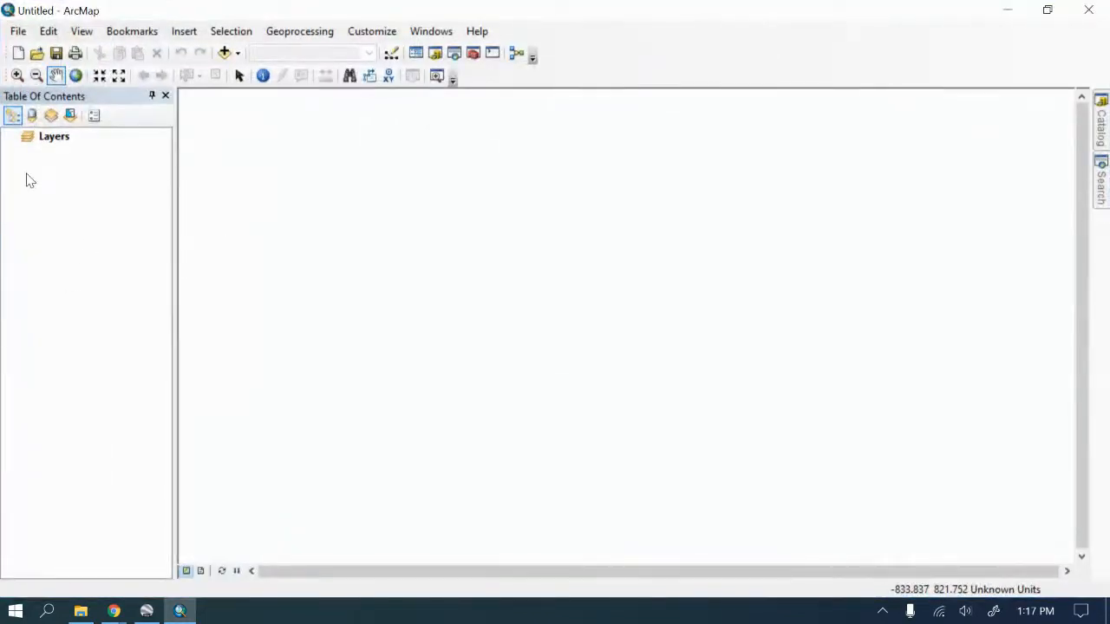
# Step: Start saving the map document under a new name and browse to Fieldwork1-3 in the 2021Sp CEG 111 Intro to GIS & GNSS folder on drive J:
pyautogui.click(18, 32)
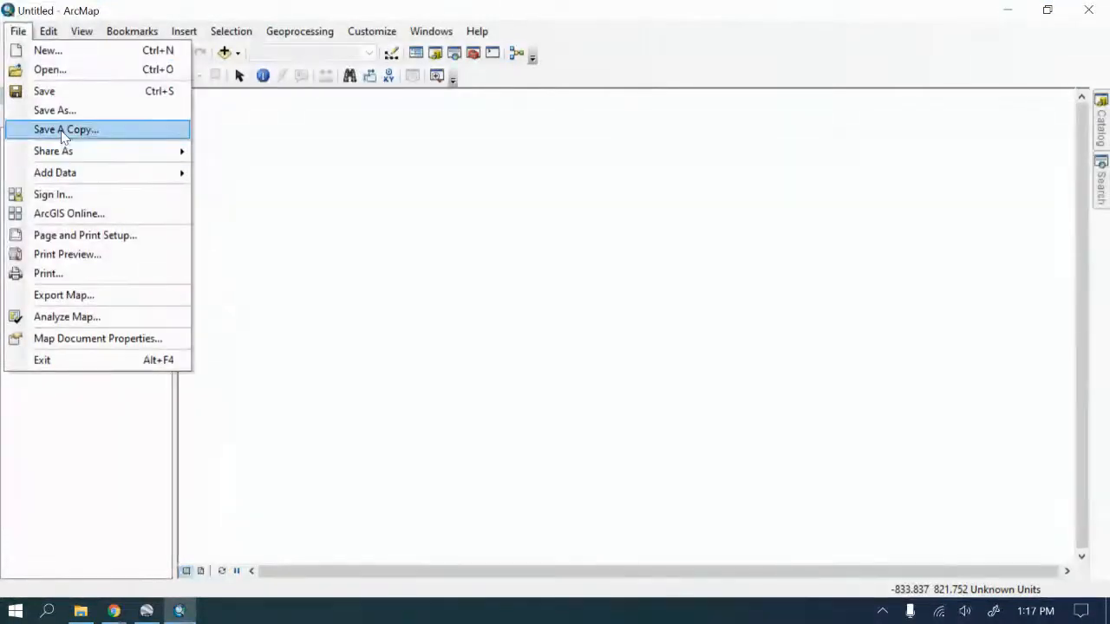
pyautogui.click(56, 122)
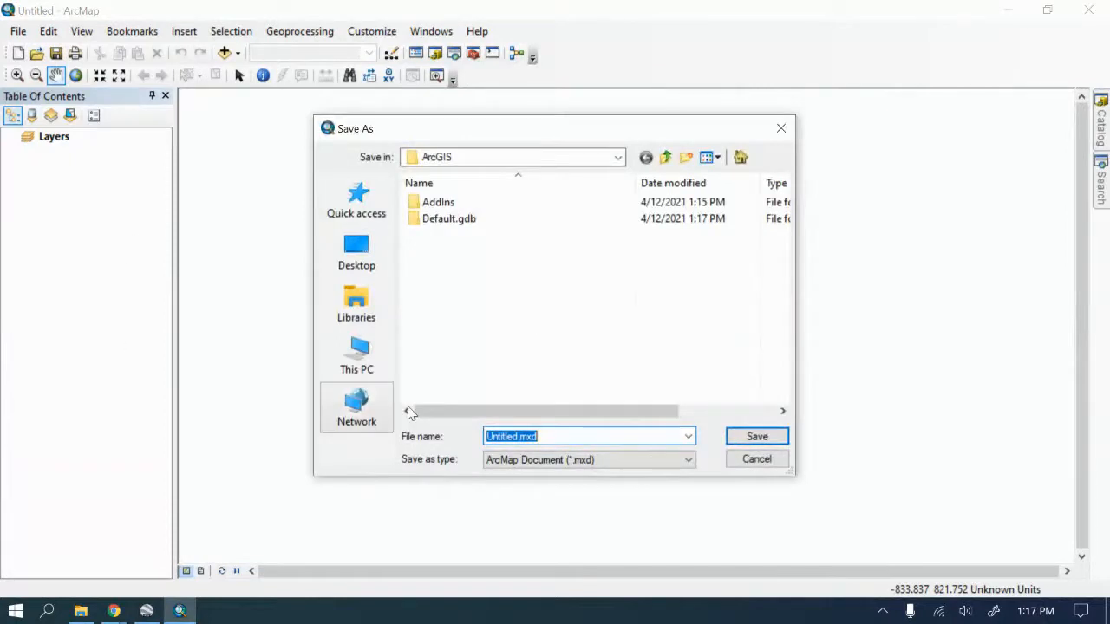
pyautogui.click(360, 358)
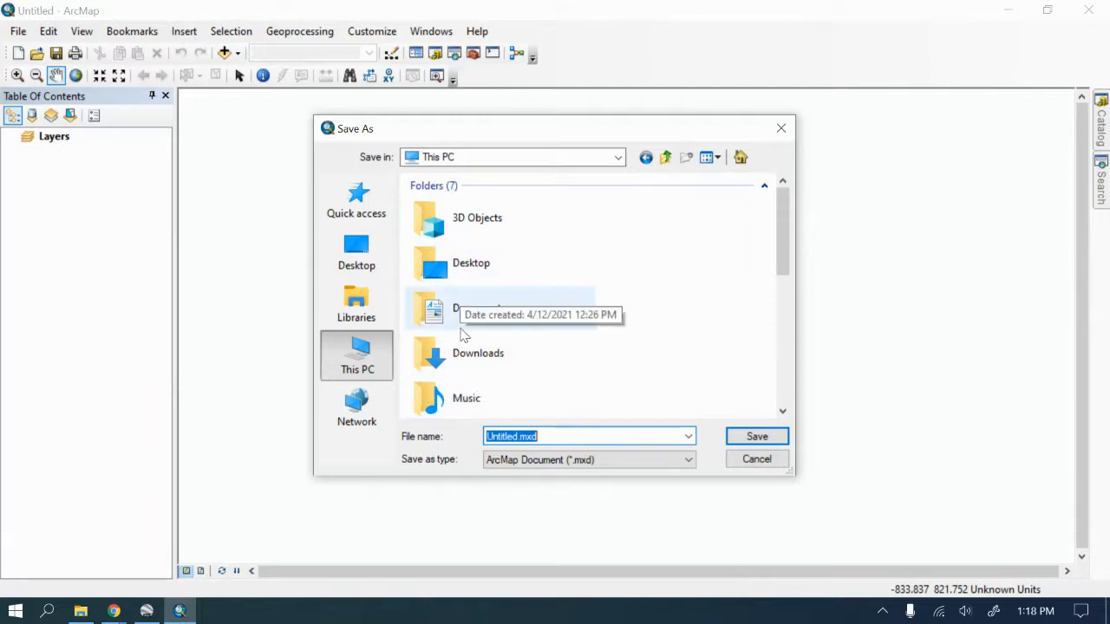
pyautogui.scroll(-5, 431, 314)
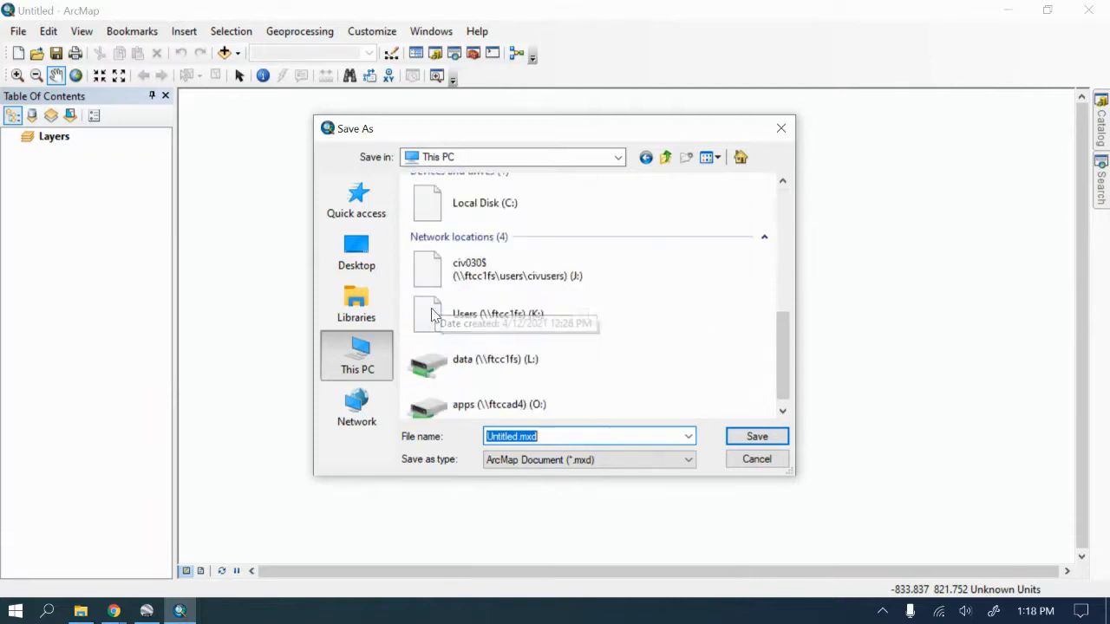
pyautogui.click(364, 360)
pyautogui.scroll(-5, 533, 348)
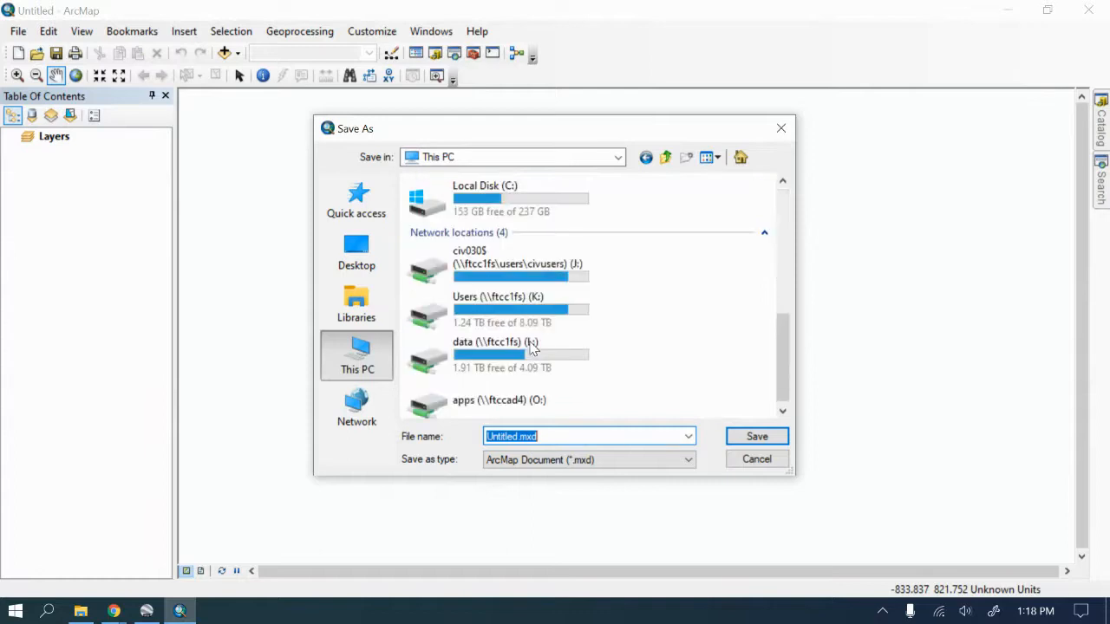
pyautogui.doubleClick(531, 268)
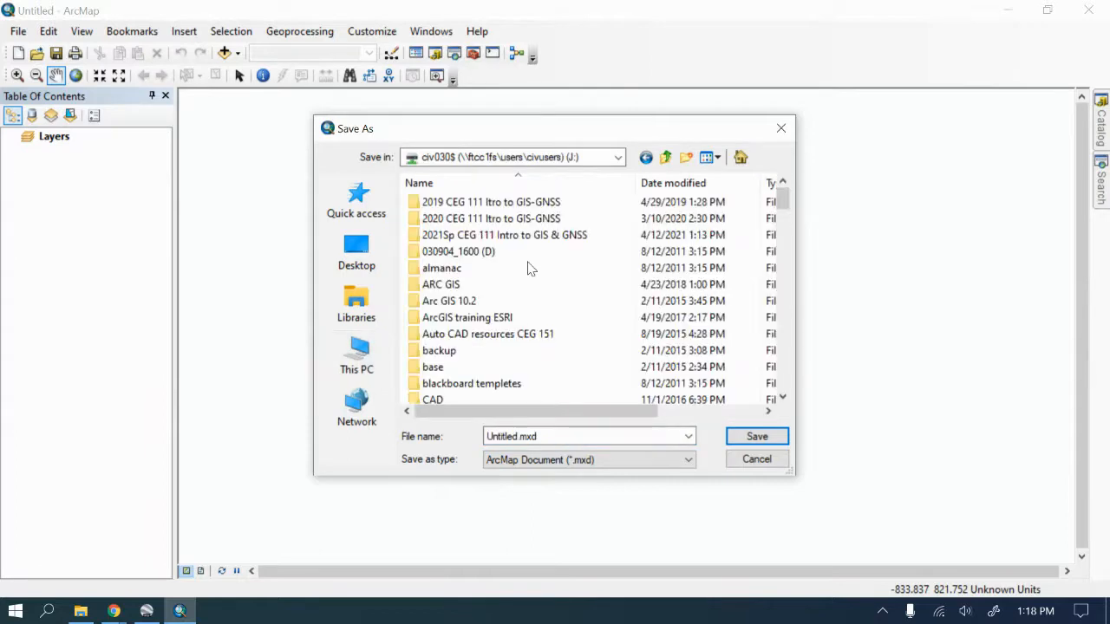
pyautogui.doubleClick(485, 229)
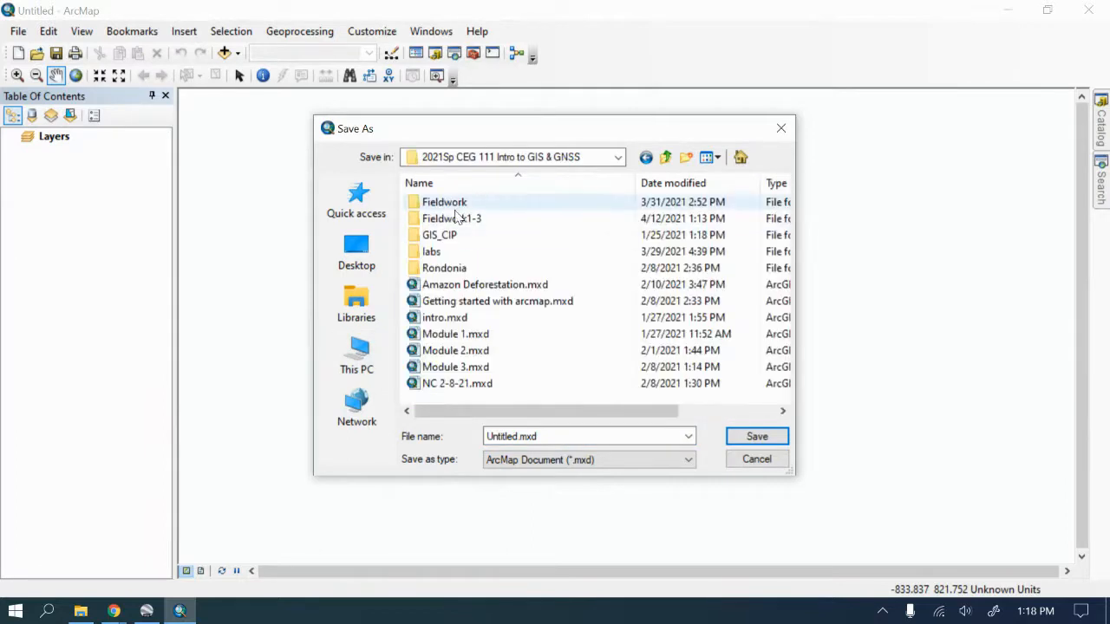
pyautogui.doubleClick(452, 218)
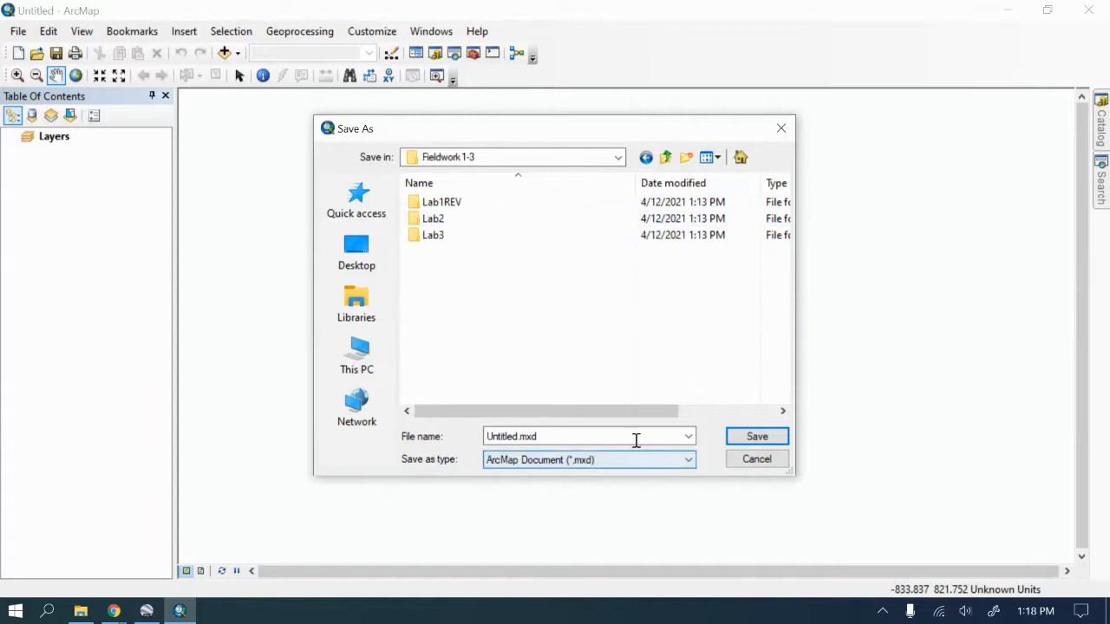
# Step: Name the map document Lab1 and save it in the Fieldwork1-3 folder
pyautogui.moveTo(564, 436); pyautogui.dragTo(407, 438)
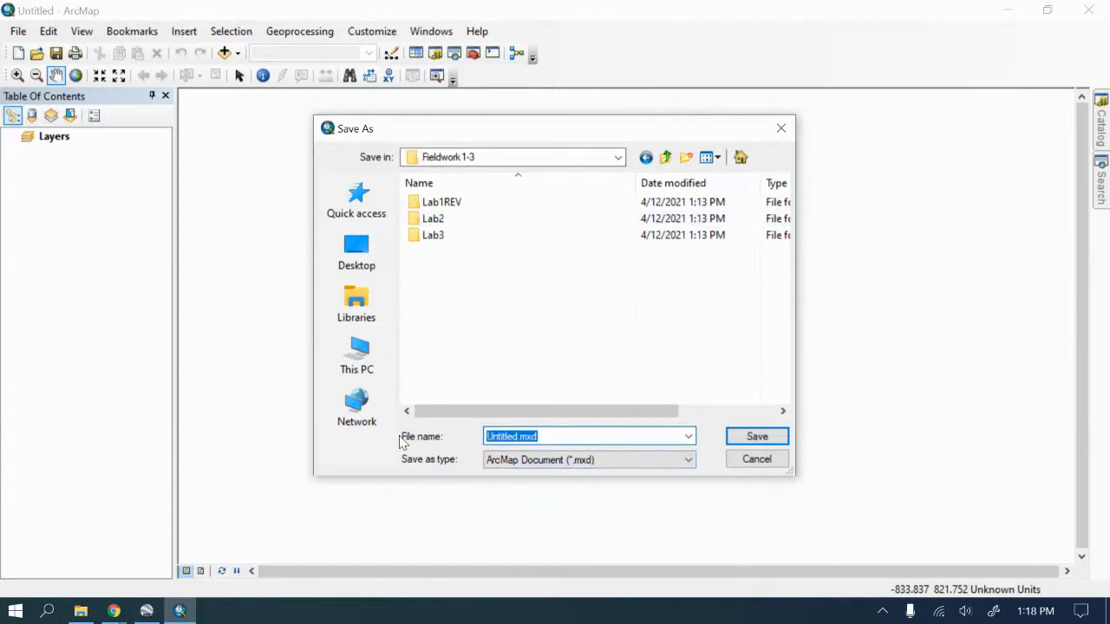
pyautogui.write('Lab')
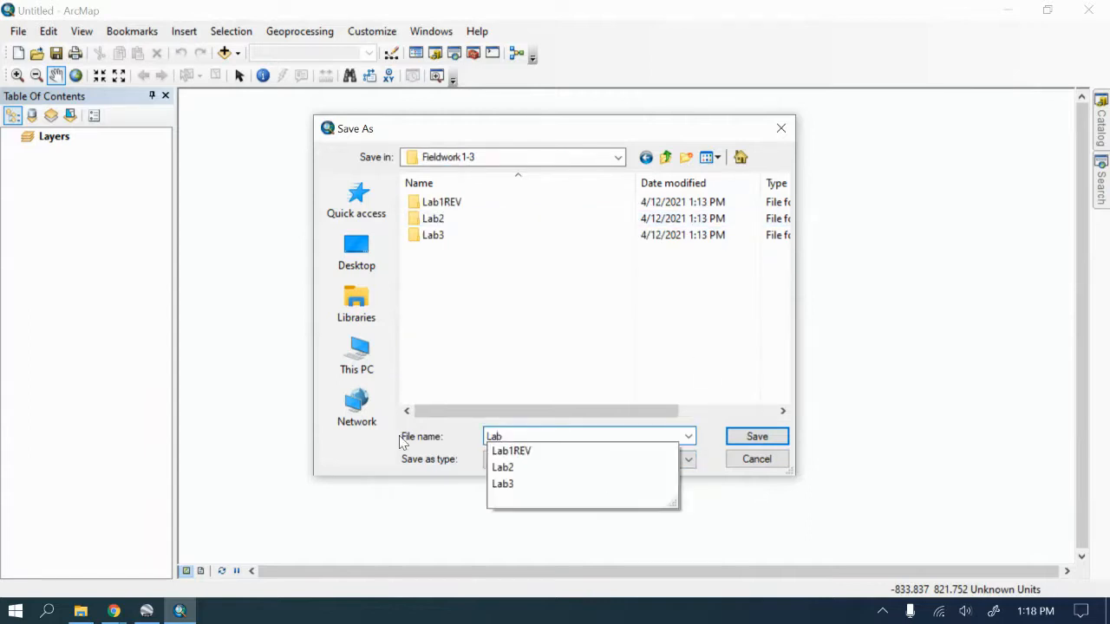
pyautogui.write('1')
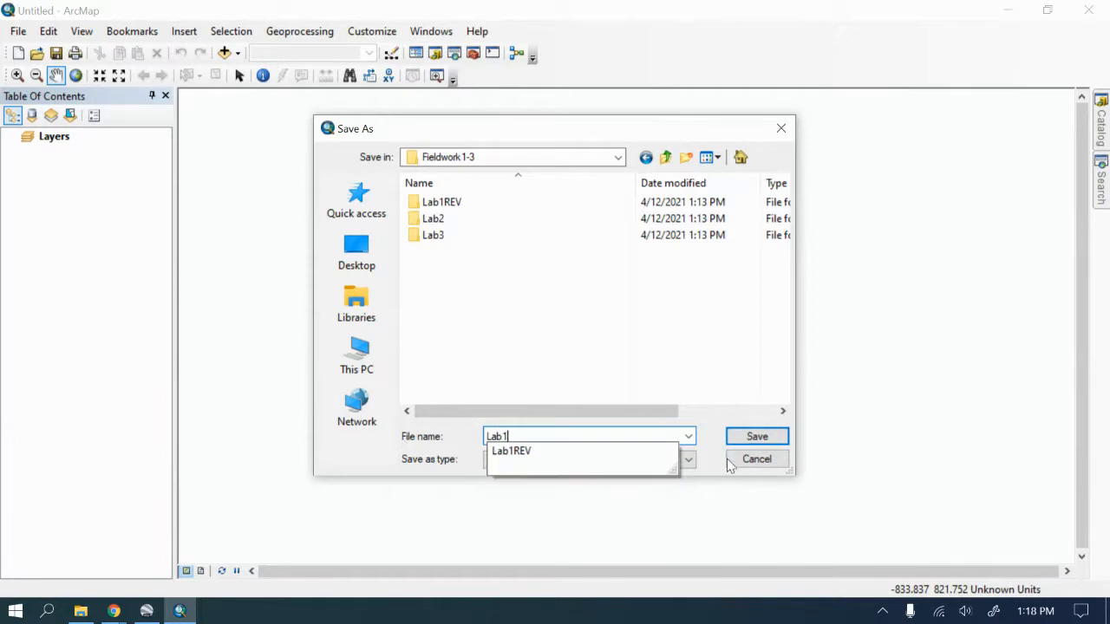
pyautogui.click(748, 439)
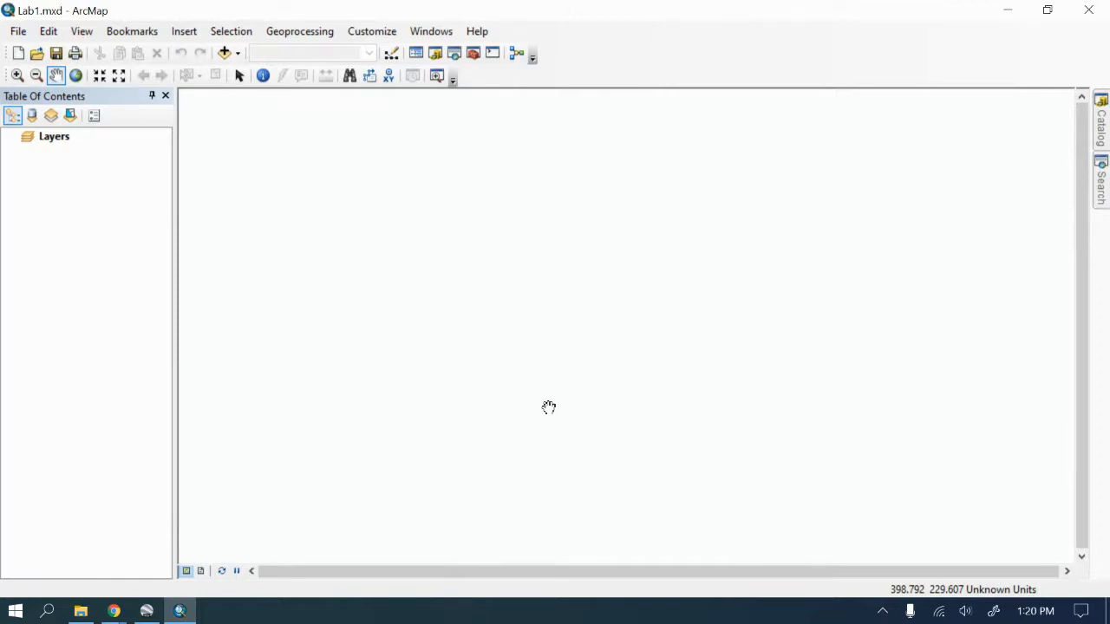
pyautogui.rightClick(42, 143)
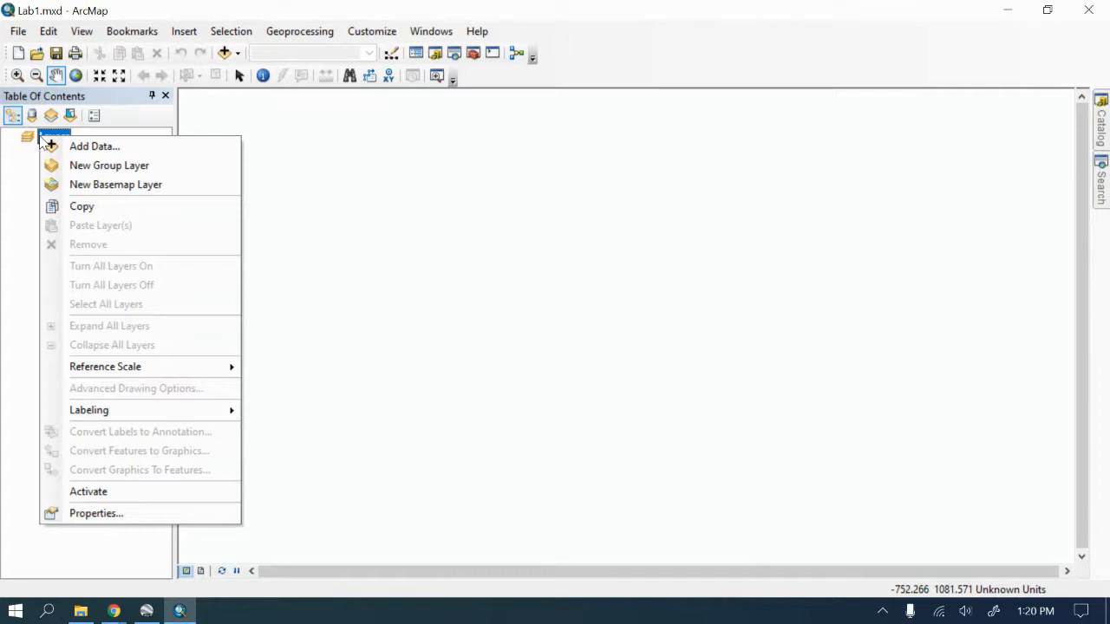
pyautogui.click(98, 513)
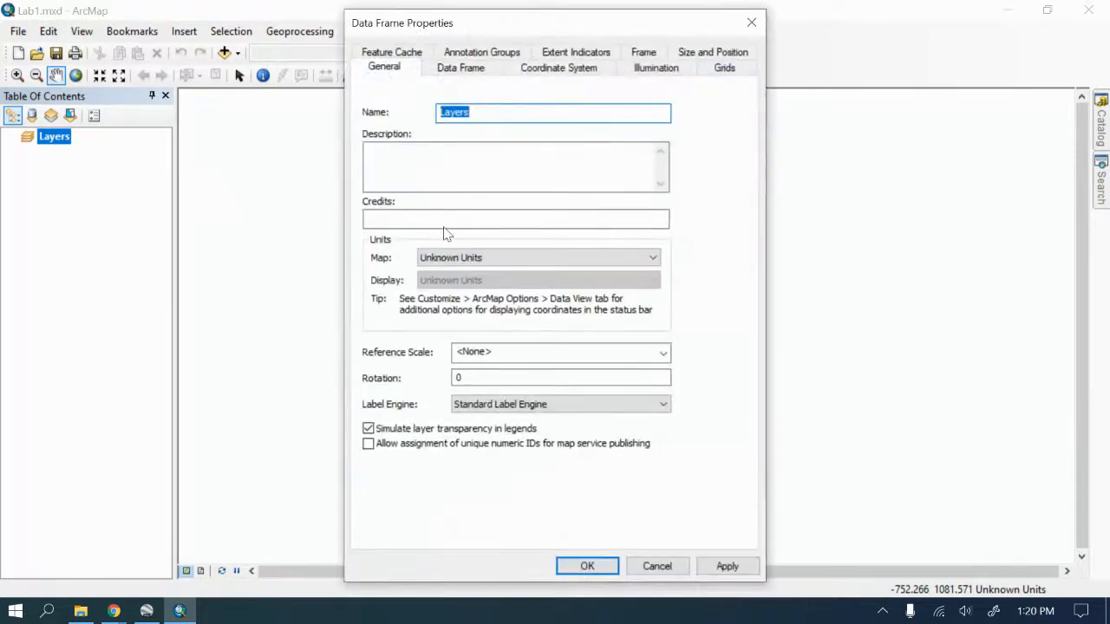
pyautogui.click(535, 257)
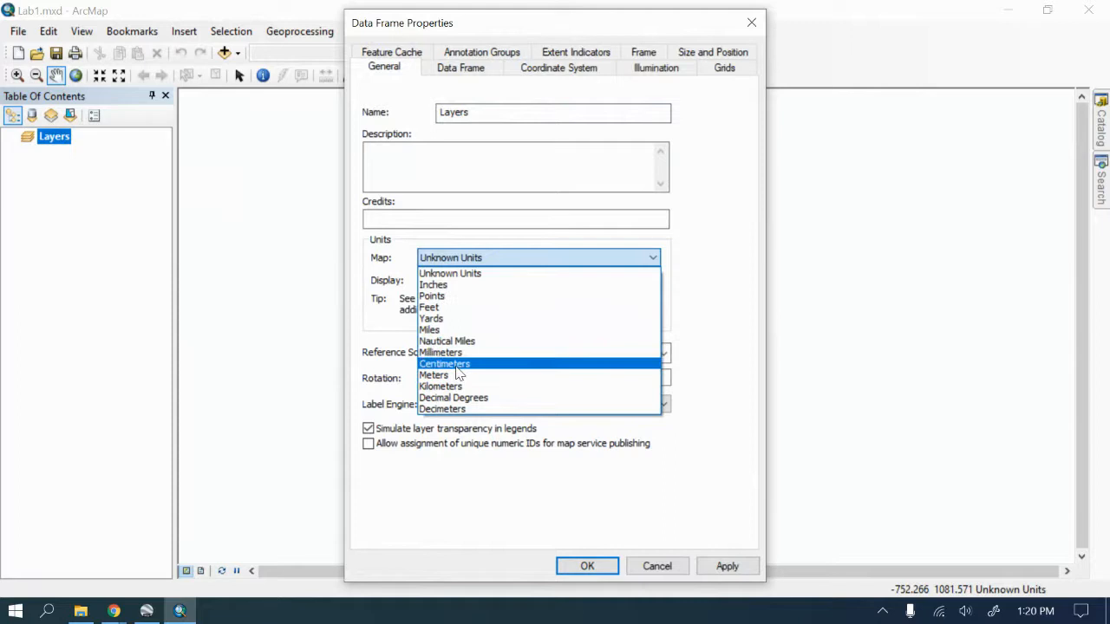
pyautogui.click(442, 309)
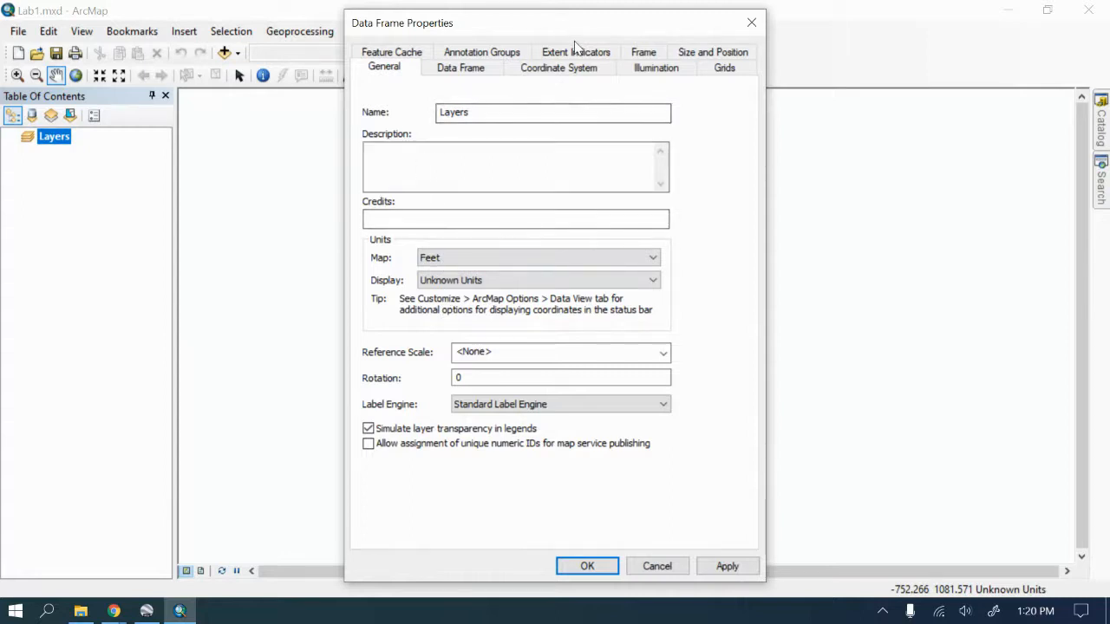
pyautogui.click(549, 69)
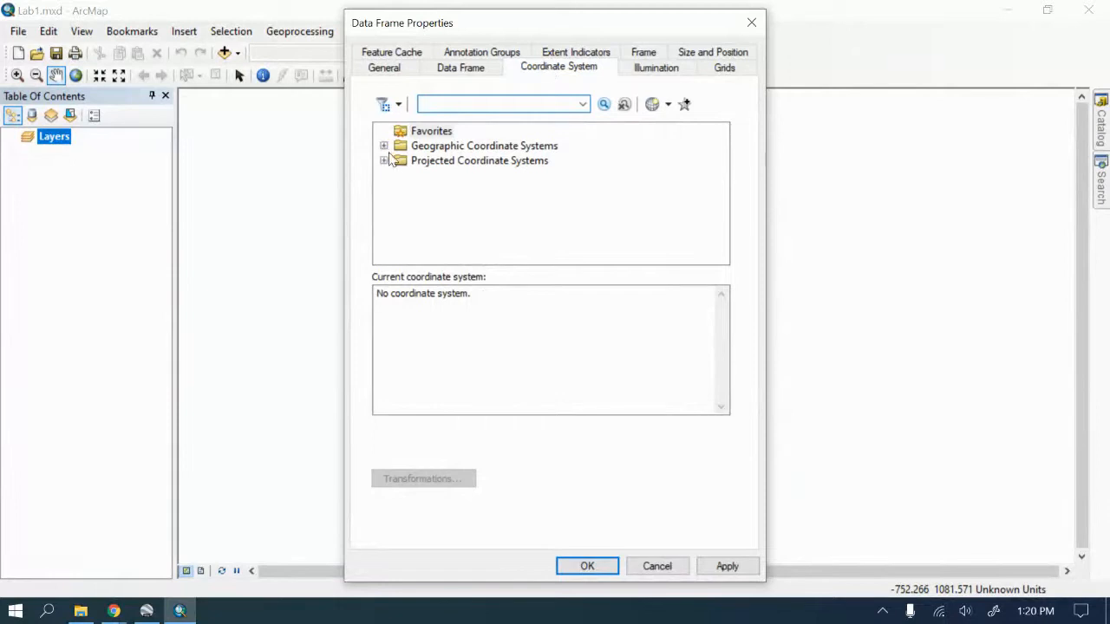
pyautogui.click(386, 77)
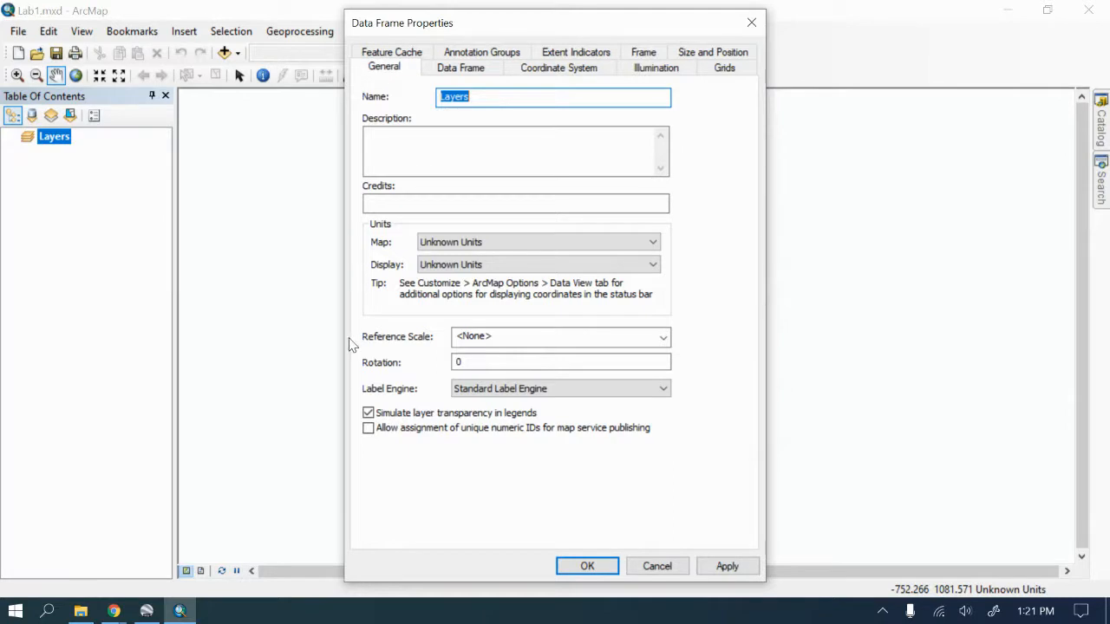
pyautogui.click(655, 566)
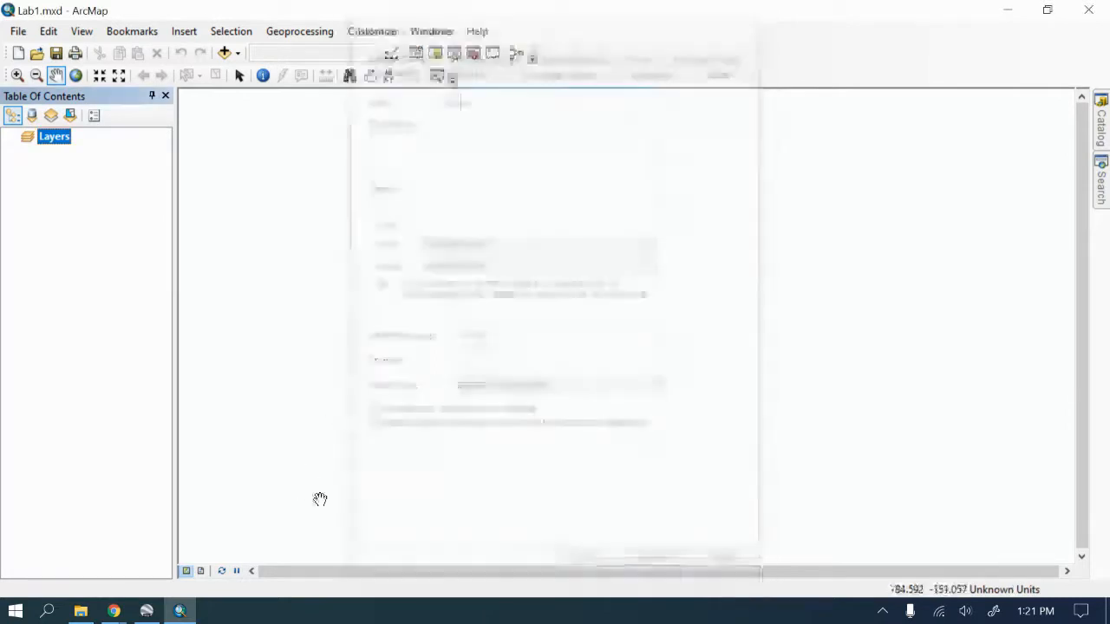
pyautogui.doubleClick(59, 136)
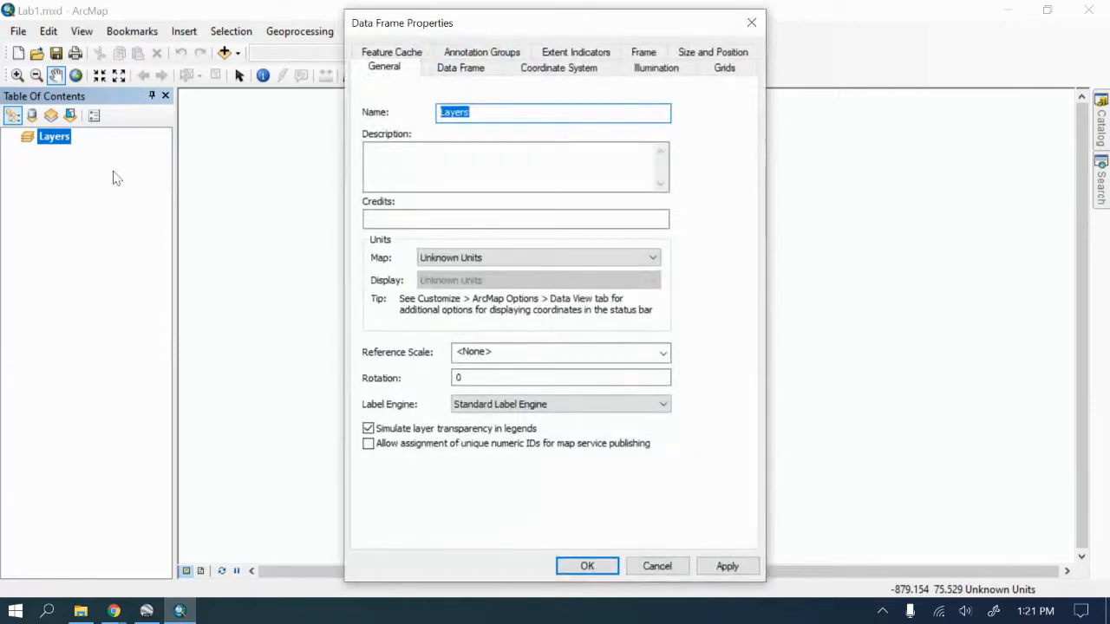
pyautogui.click(656, 566)
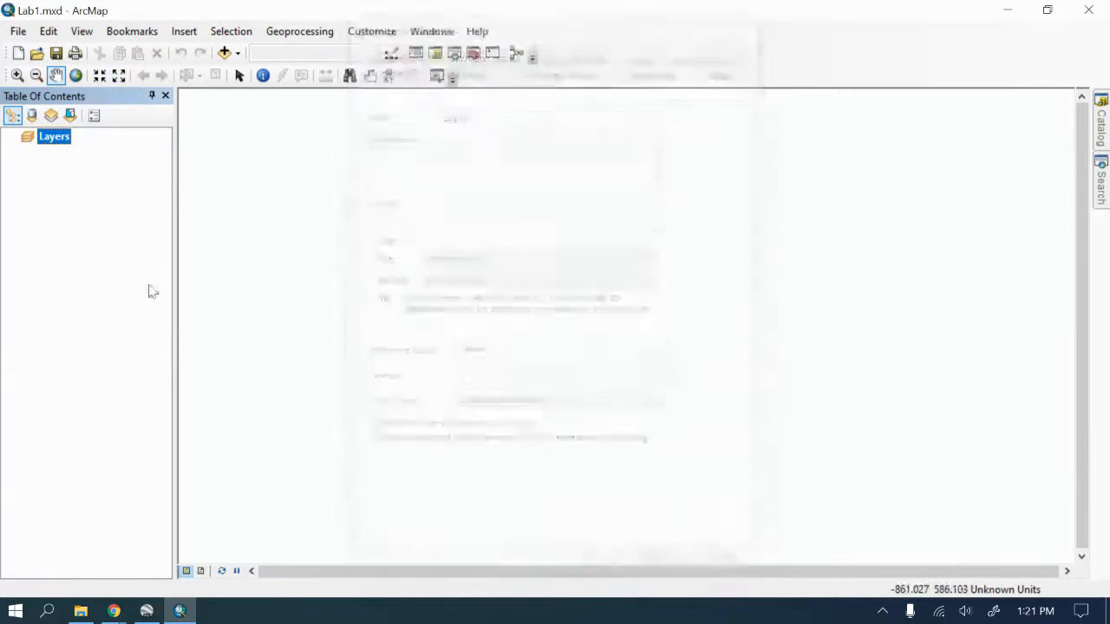
# Step: Open the properties of the Layers data frame and set its map units to Feet
pyautogui.rightClick(61, 136)
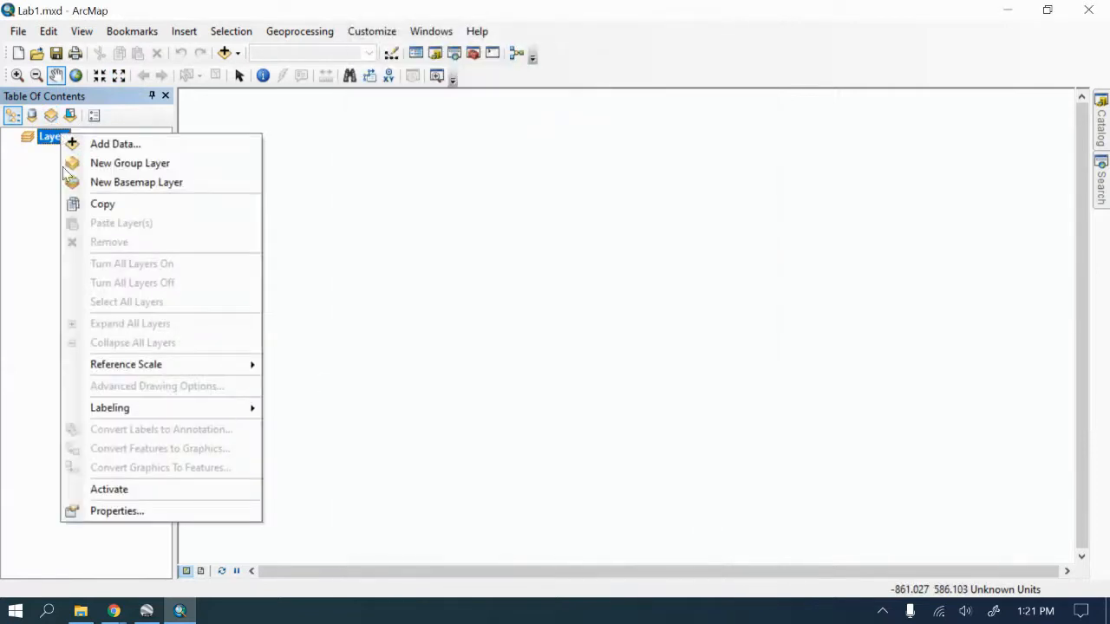
pyautogui.click(144, 512)
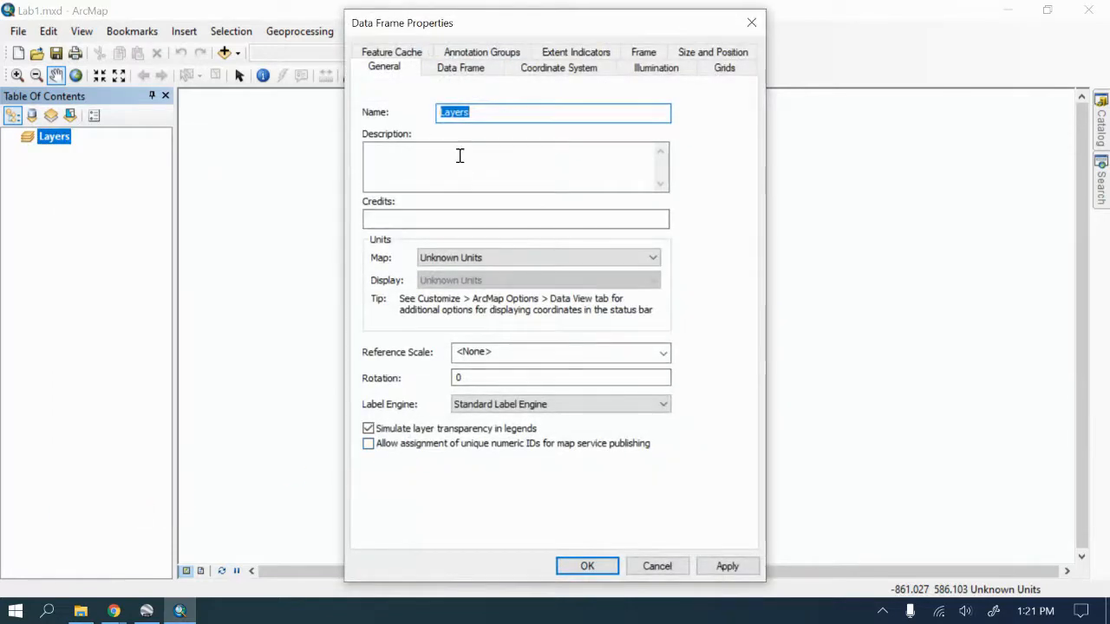
pyautogui.click(459, 257)
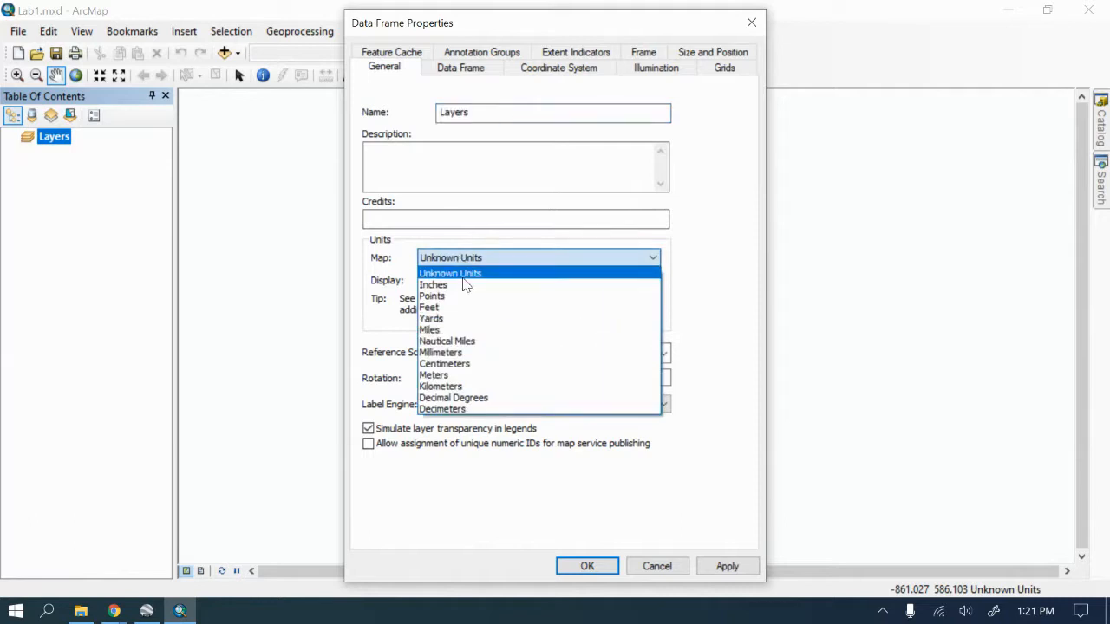
pyautogui.click(442, 306)
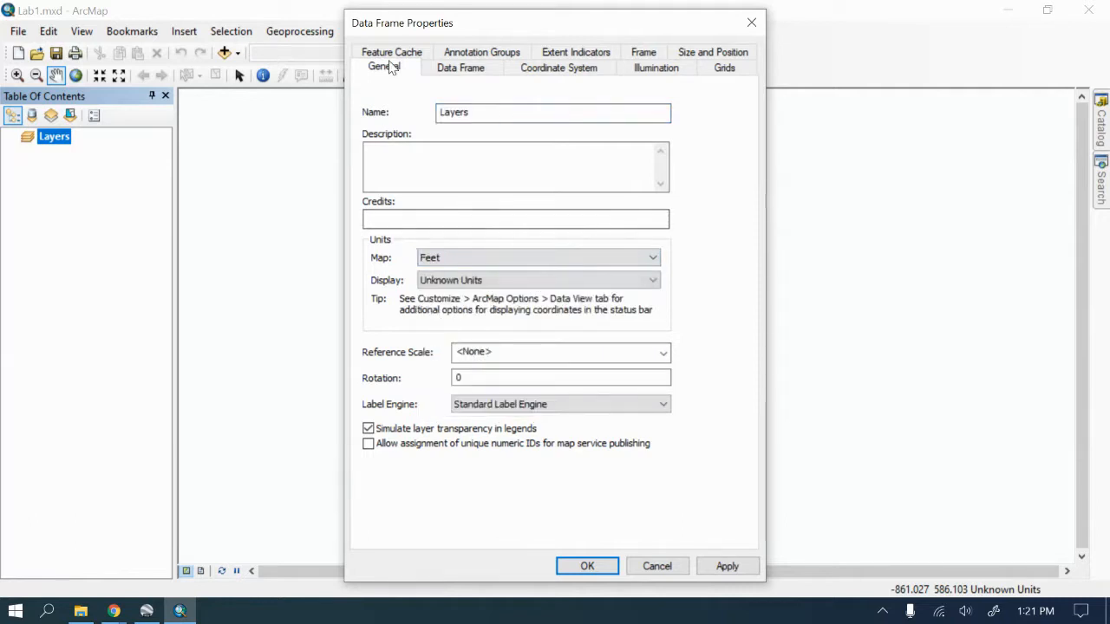
# Step: Show the data frame's coordinate system settings and expand the Projected Coordinate Systems folder
pyautogui.click(562, 69)
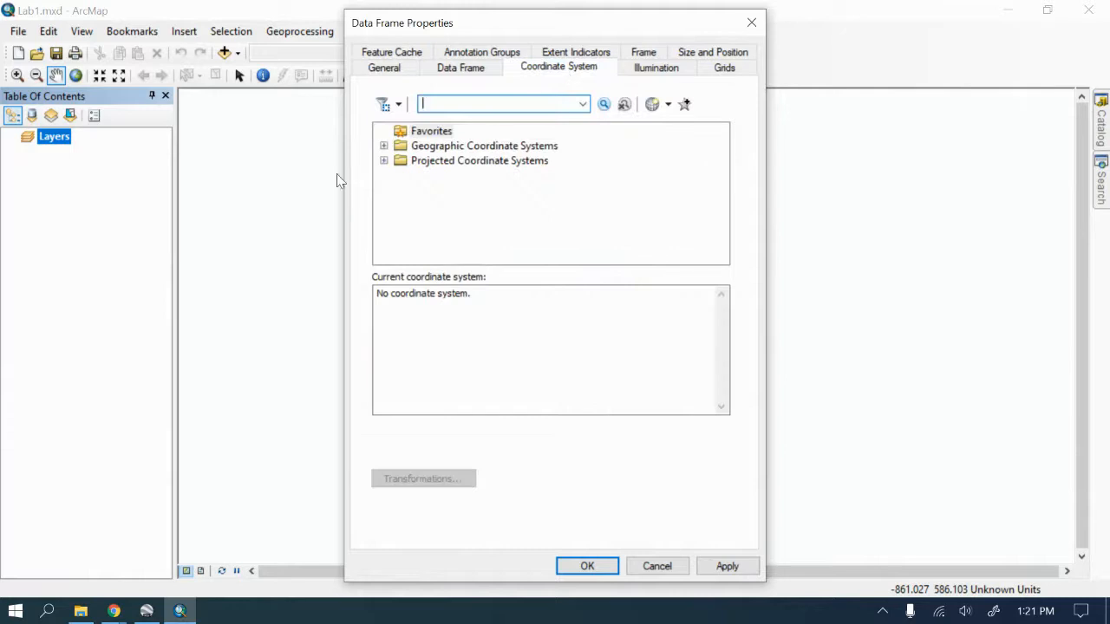
pyautogui.click(384, 164)
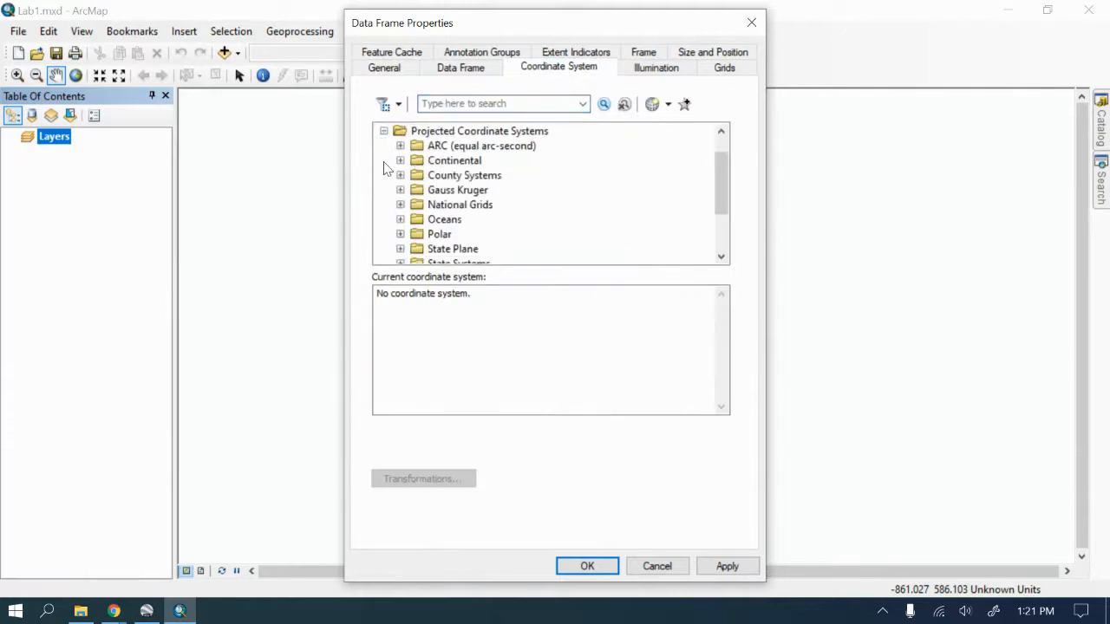
pyautogui.scroll(-1, 446, 208)
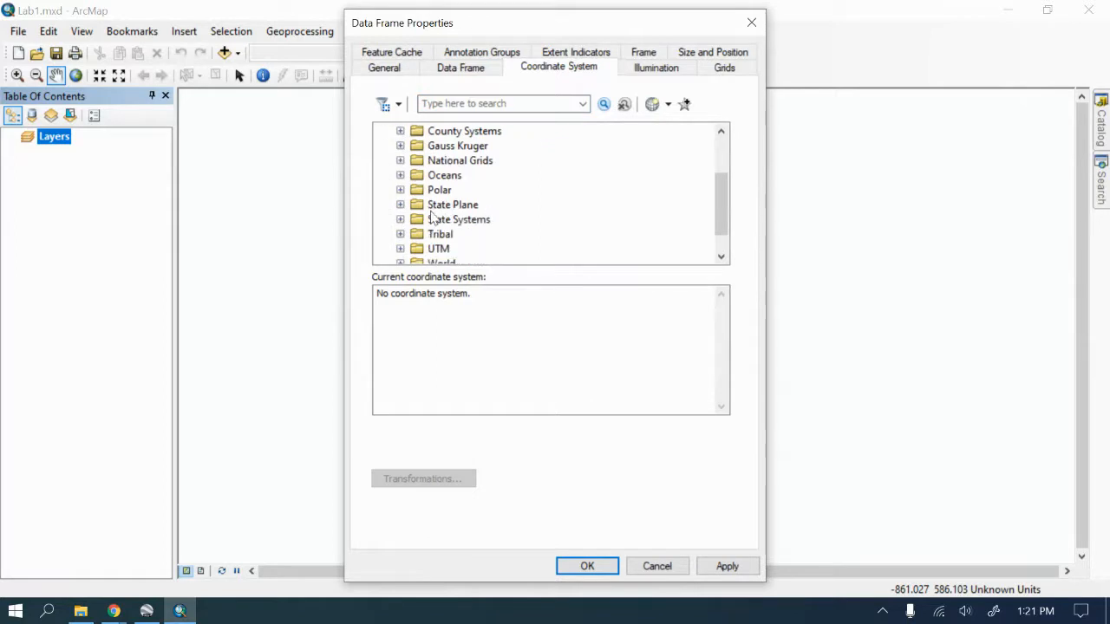
pyautogui.click(399, 219)
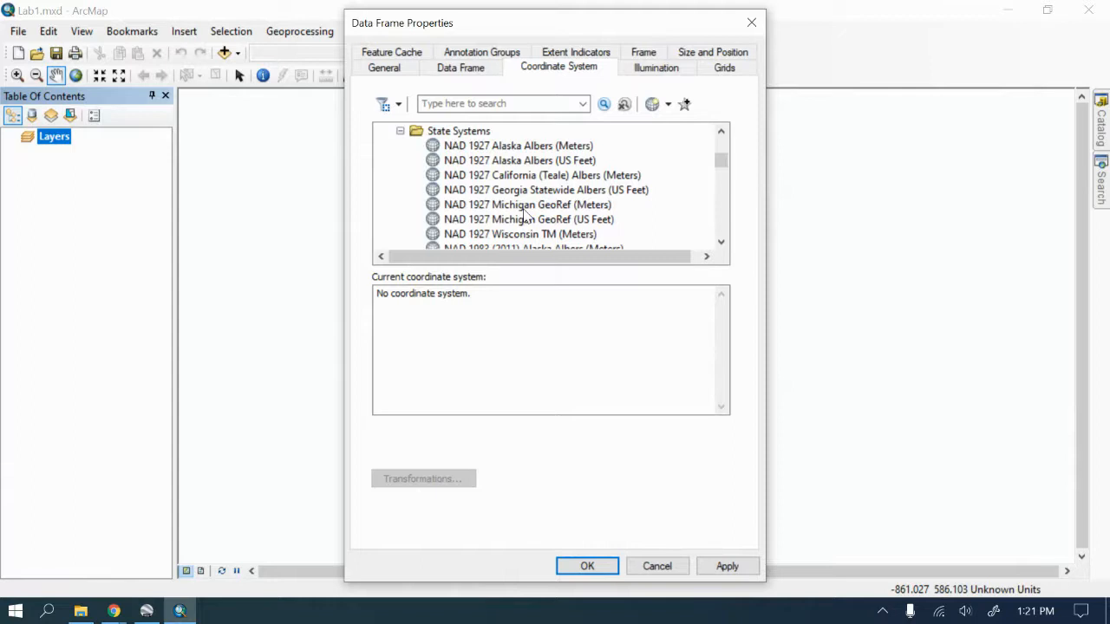
pyautogui.scroll(1, 524, 215)
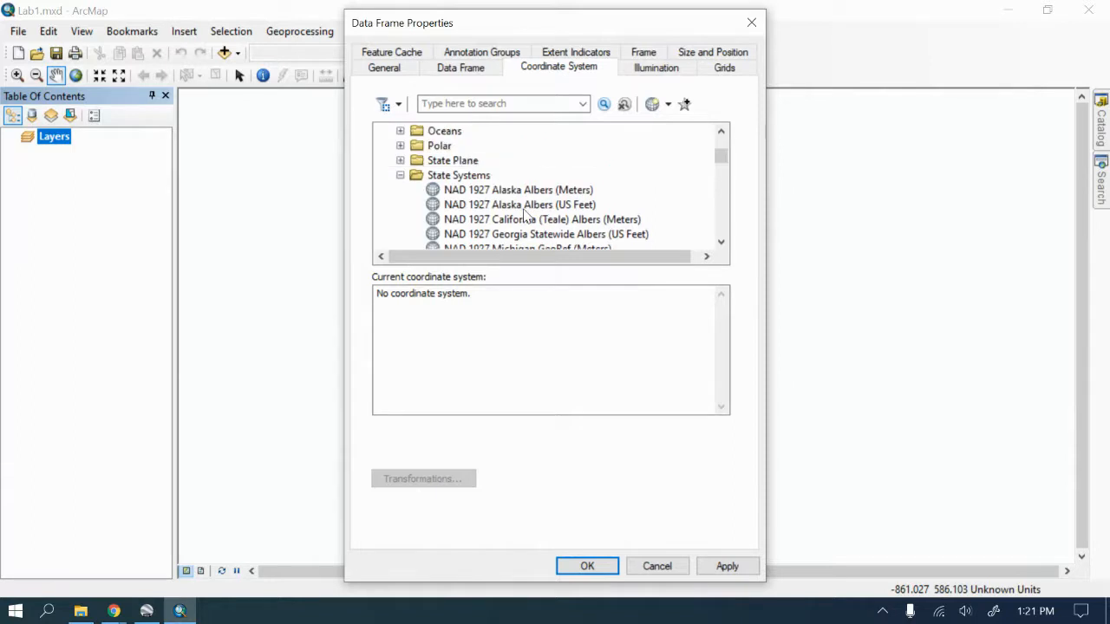
pyautogui.click(400, 175)
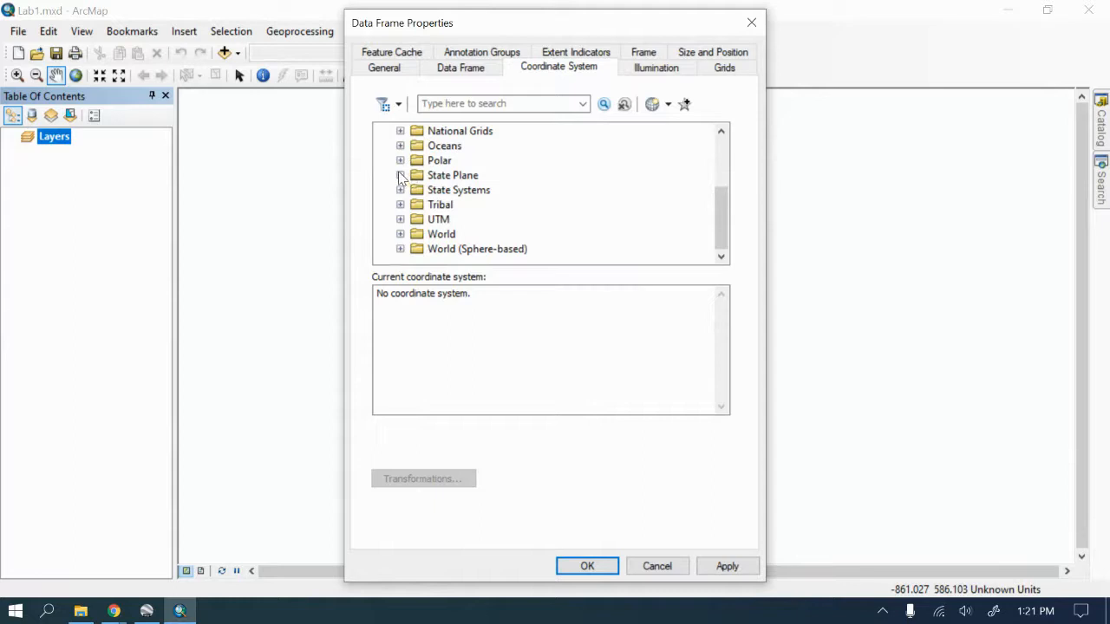
# Step: Set the data frame's coordinate system to State Plane NAD 1983 (CORS96) StatePlane North Carolina FIPS 3200 (US Feet) and apply it
pyautogui.click(399, 175)
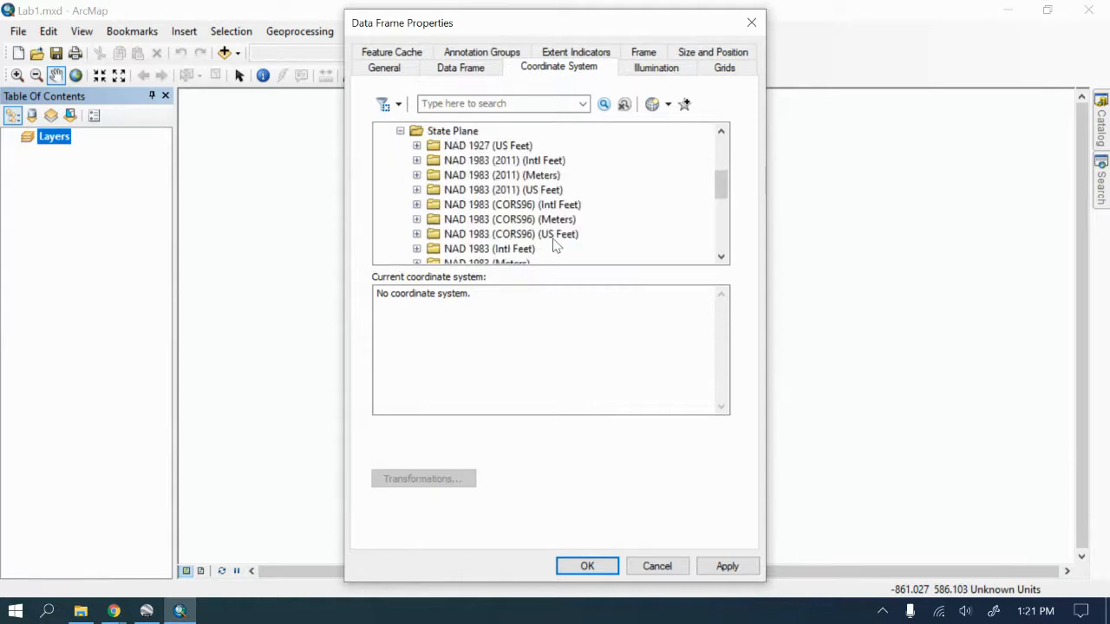
pyautogui.click(417, 234)
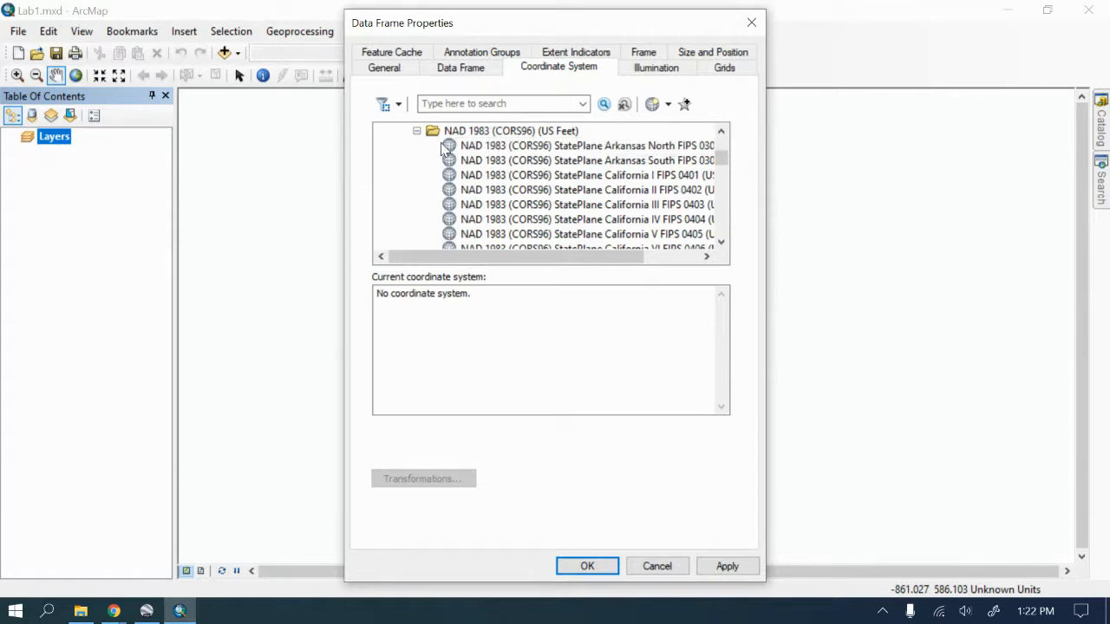
pyautogui.scroll(1, 498, 147)
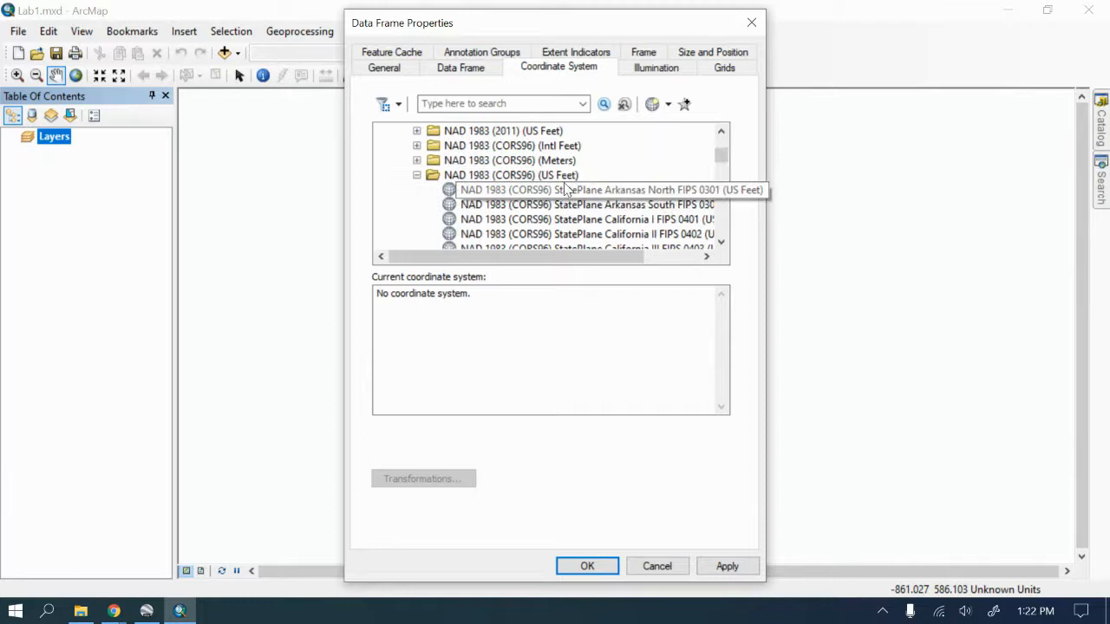
pyautogui.scroll(-1, 562, 184)
pyautogui.scroll(-15, 562, 182)
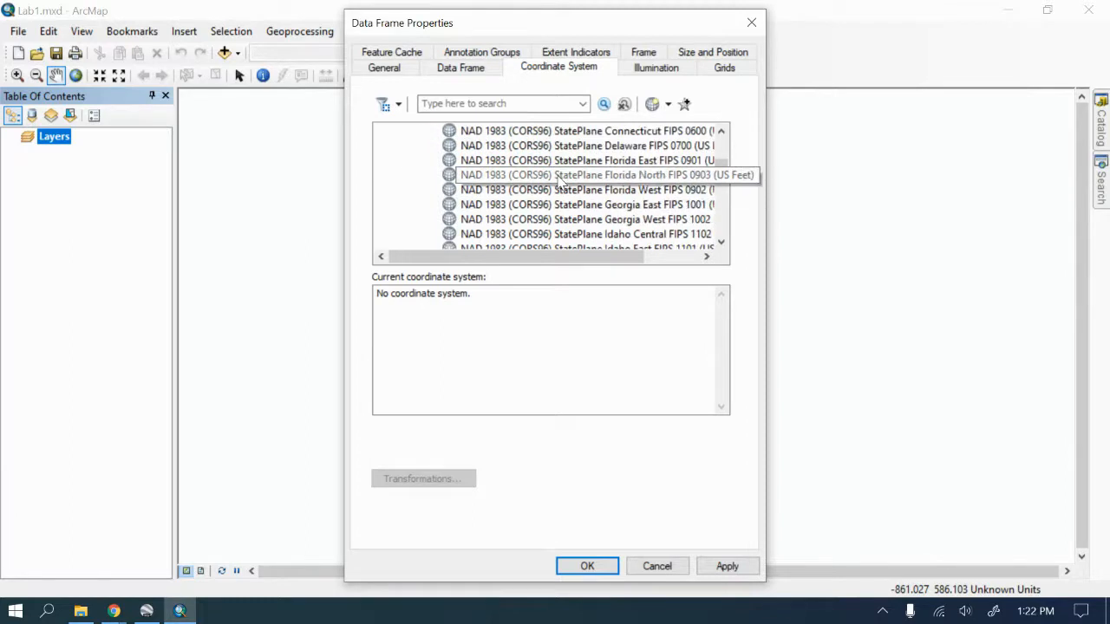
pyautogui.scroll(-3, 562, 180)
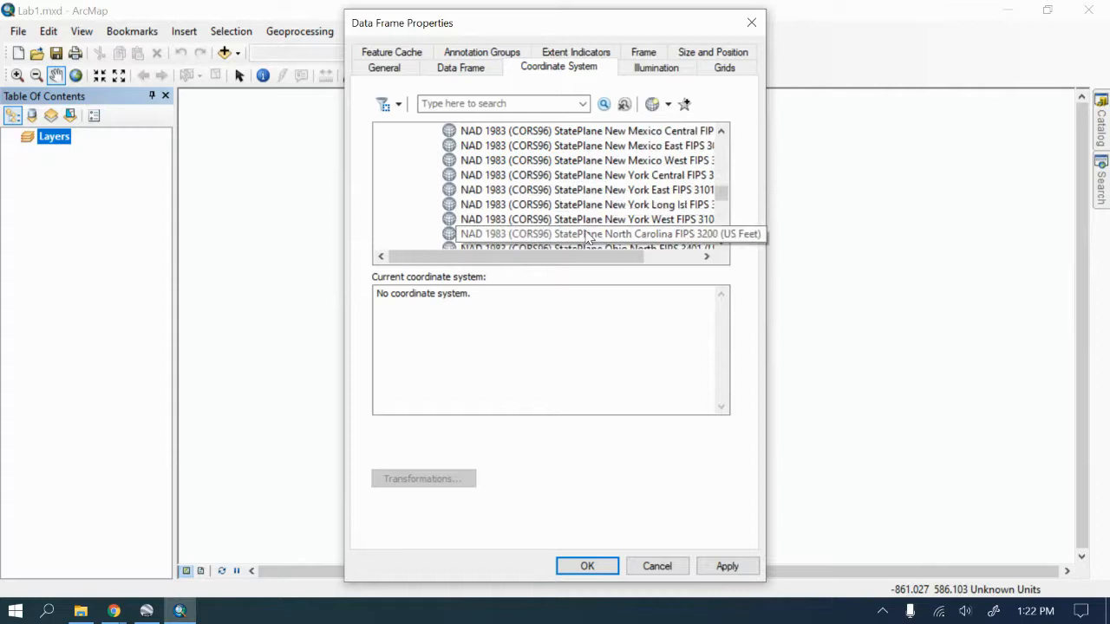
pyautogui.click(586, 234)
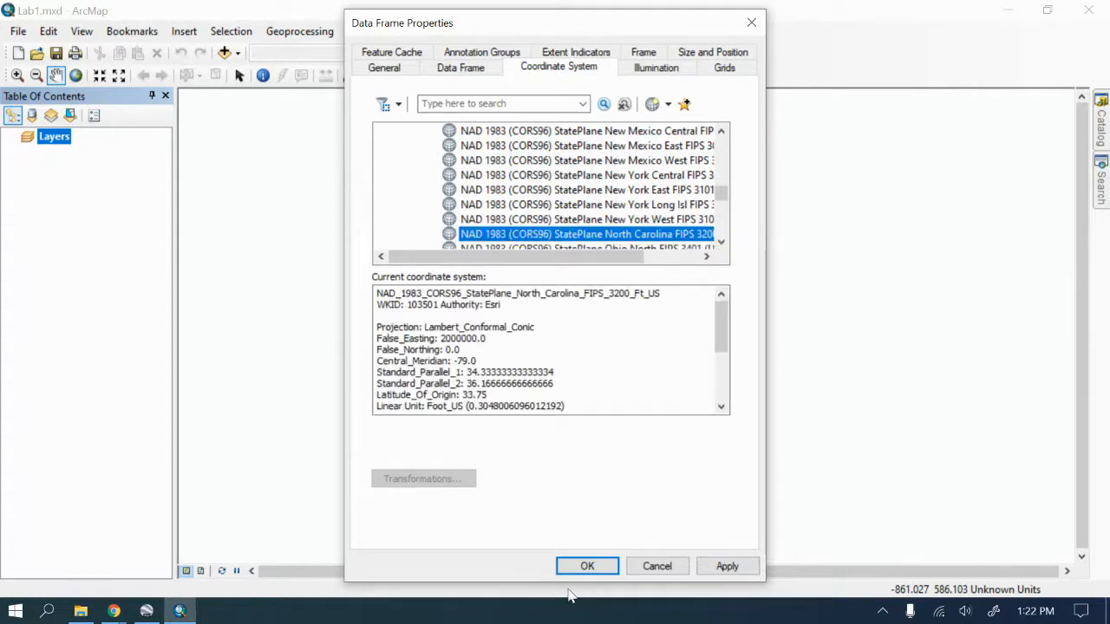
pyautogui.click(747, 570)
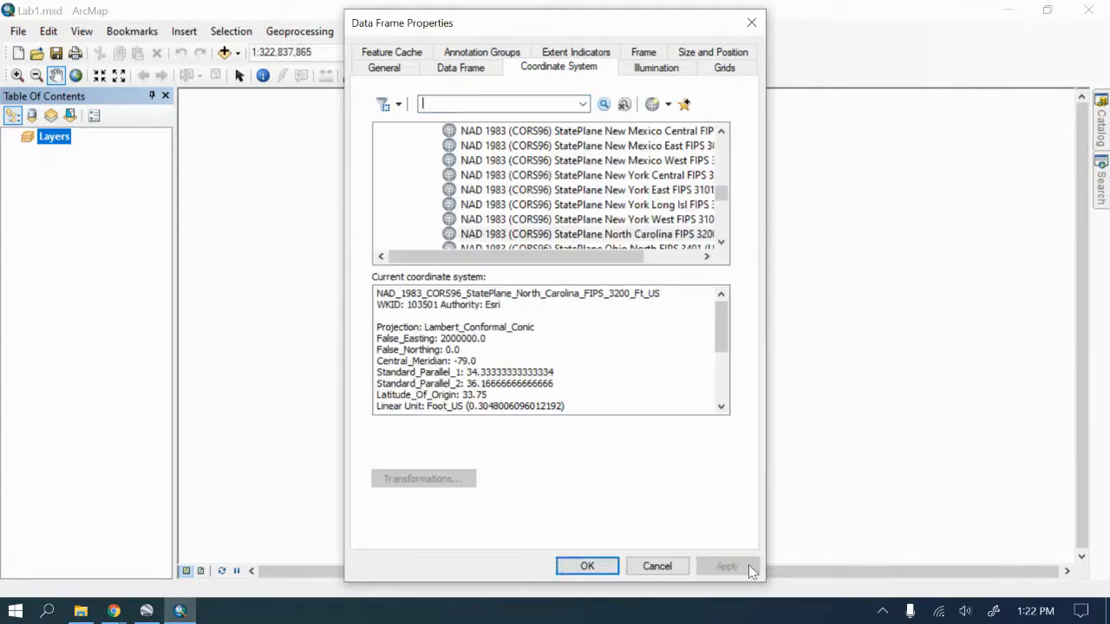
pyautogui.click(591, 567)
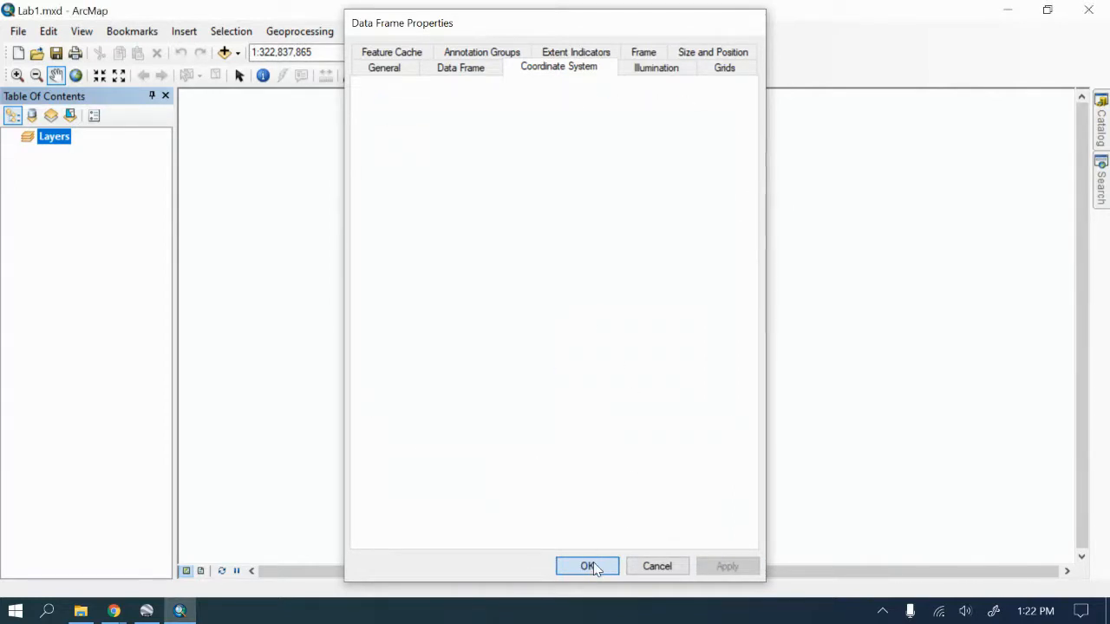
# Step: Reopen the Layers data frame properties and review the path through the State Plane folders to the North Carolina system, leaving without changes
pyautogui.rightClick(64, 143)
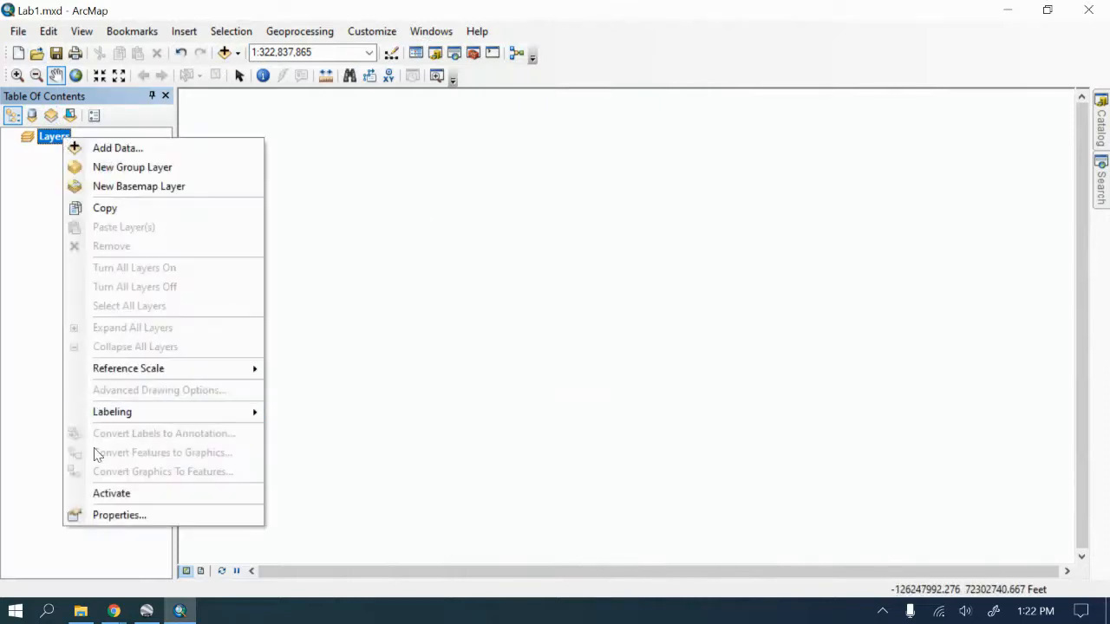
pyautogui.click(118, 515)
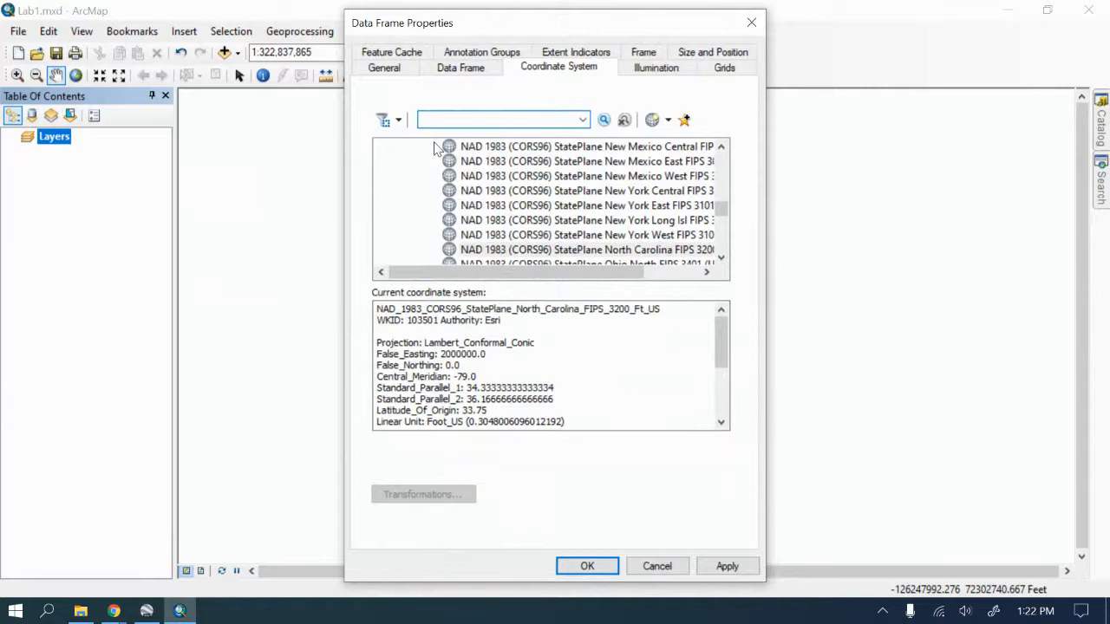
pyautogui.scroll(1, 738, 238)
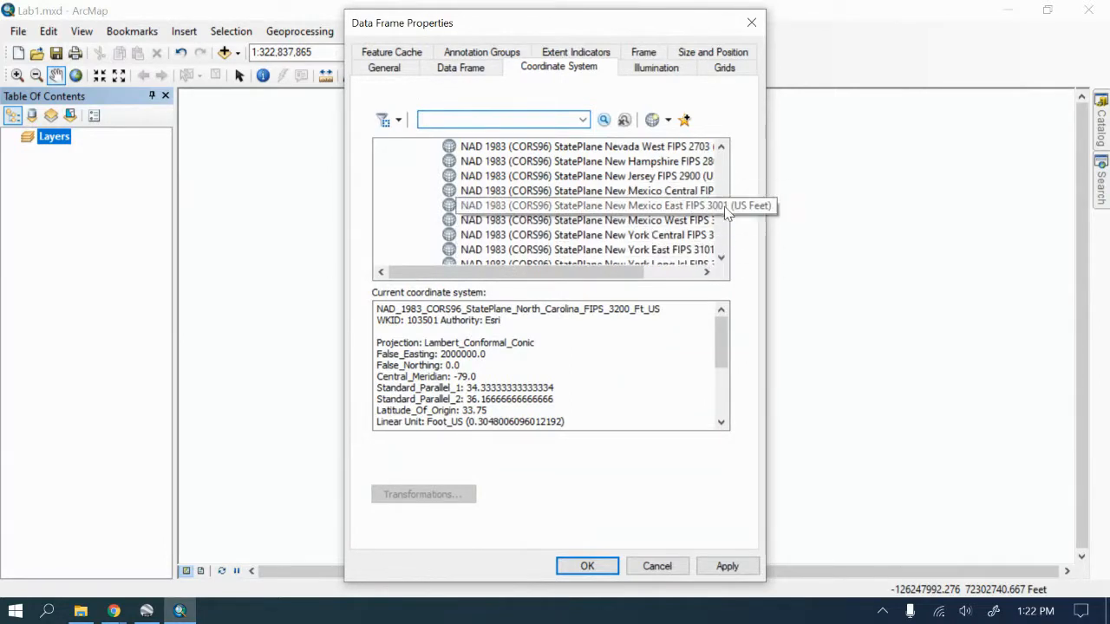
pyautogui.scroll(10, 719, 168)
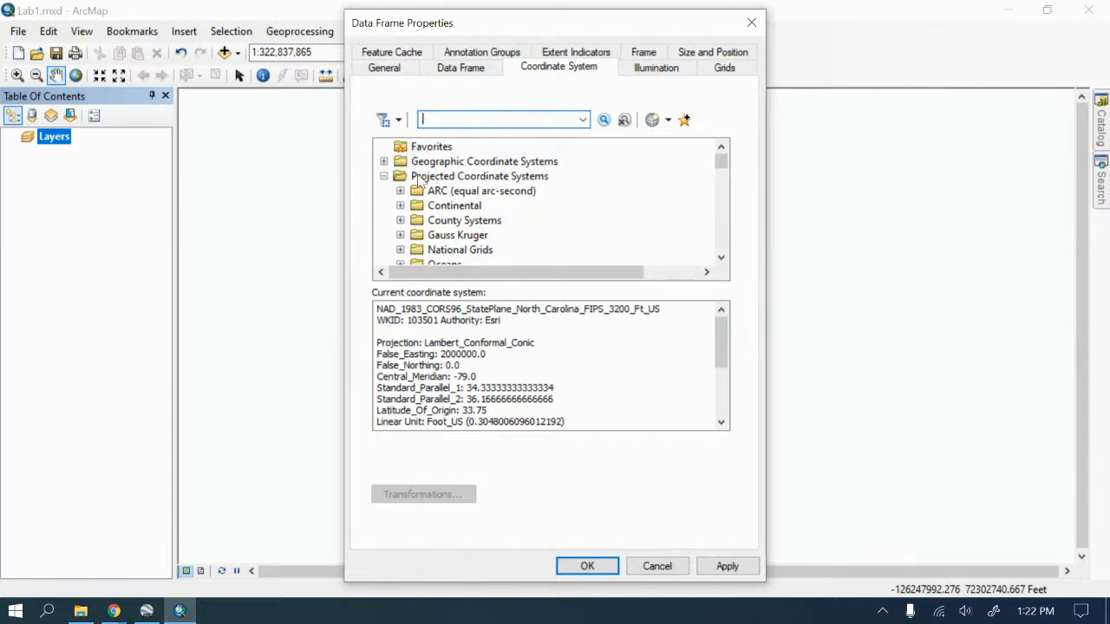
pyautogui.scroll(-1, 460, 187)
pyautogui.scroll(-1, 462, 189)
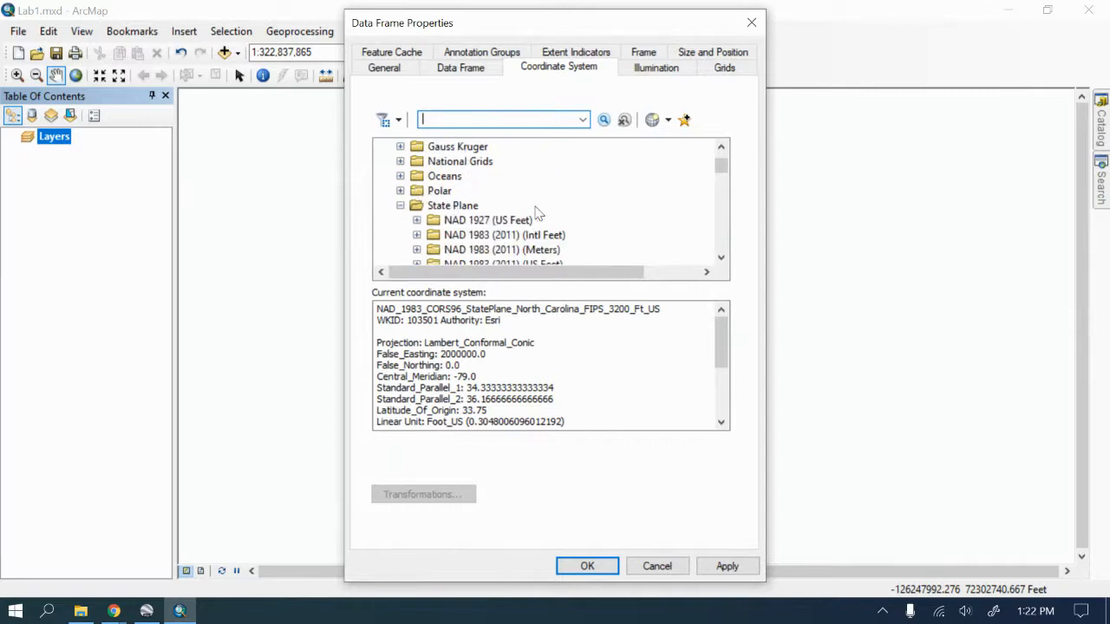
pyautogui.scroll(-2, 537, 205)
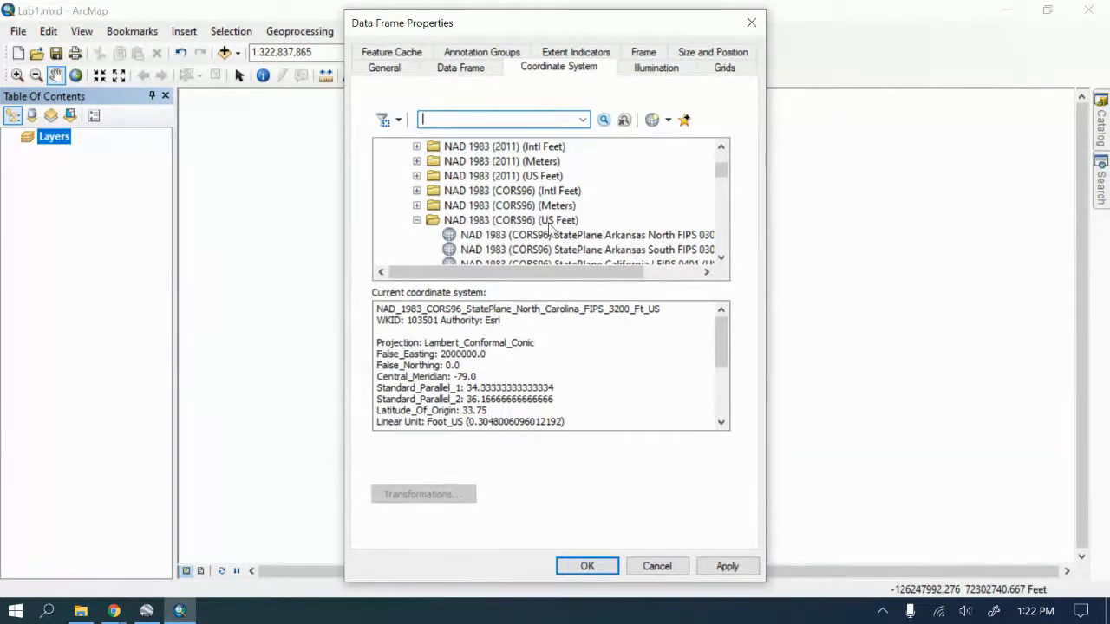
pyautogui.scroll(-7, 551, 227)
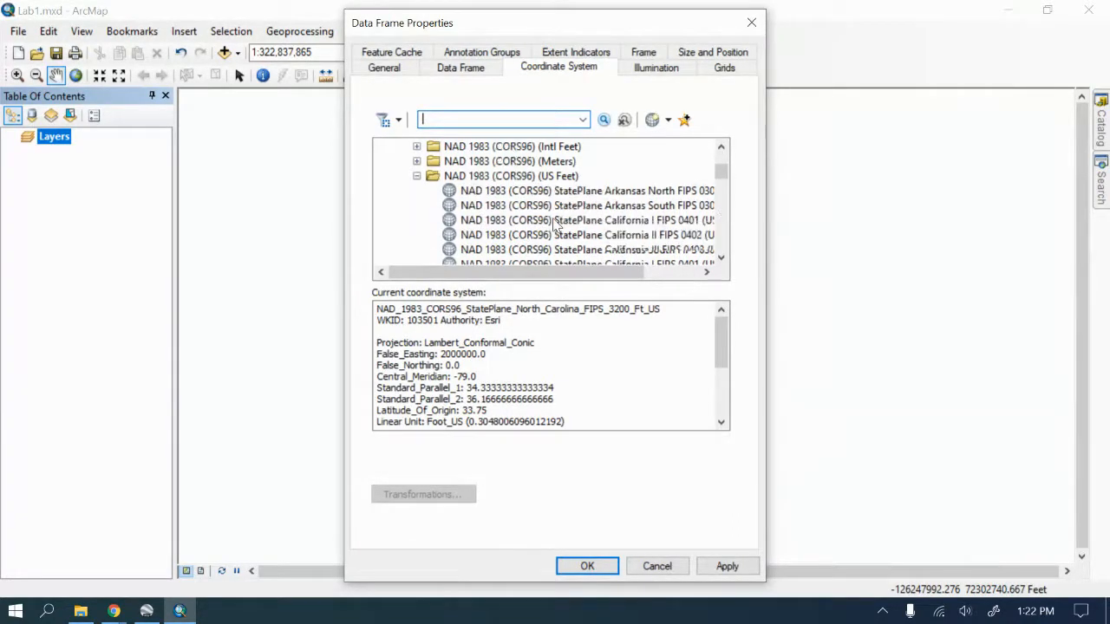
pyautogui.scroll(-13, 560, 225)
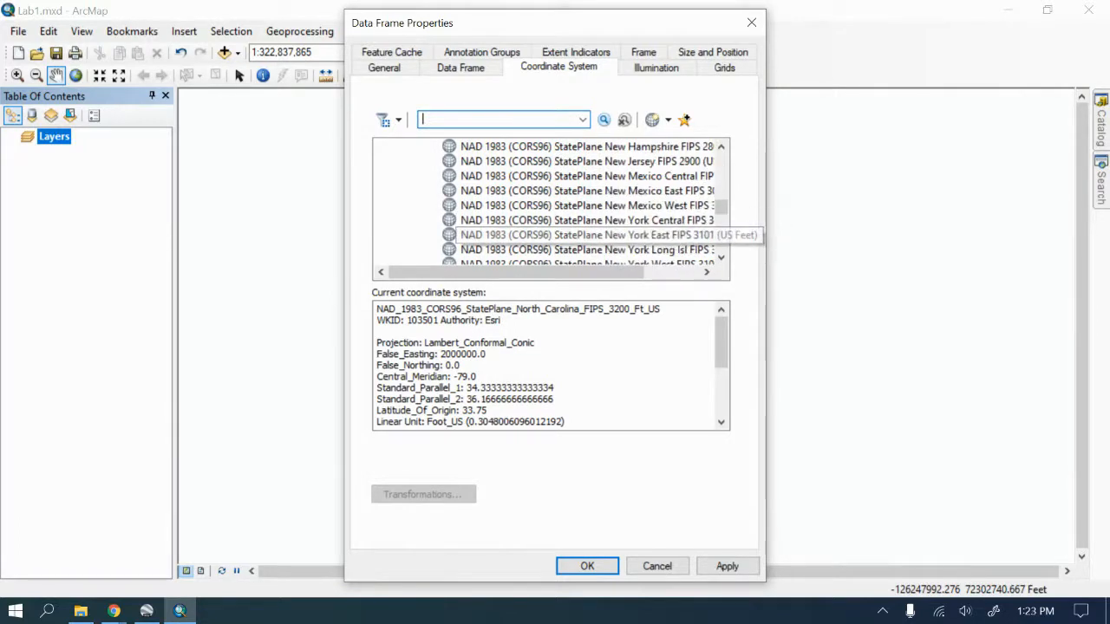
pyautogui.click(652, 565)
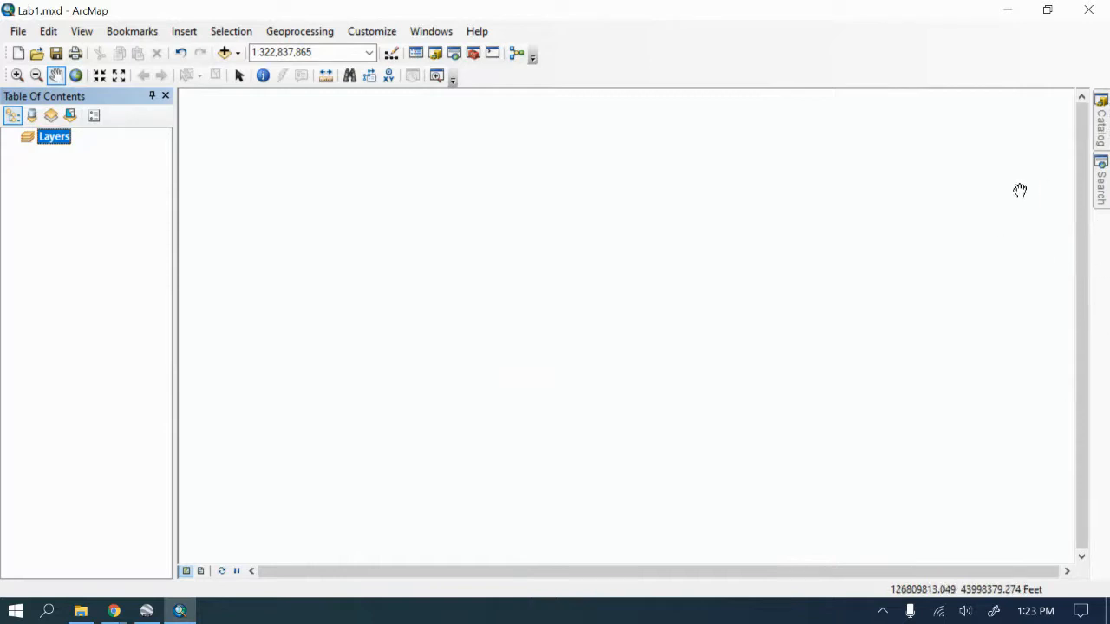
# Step: Add a Catalog folder connection to Fieldwork1-3 inside the 2021Sp CEG 111 Intro to GIS & GNSS folder on drive J:
pyautogui.click(1099, 128)
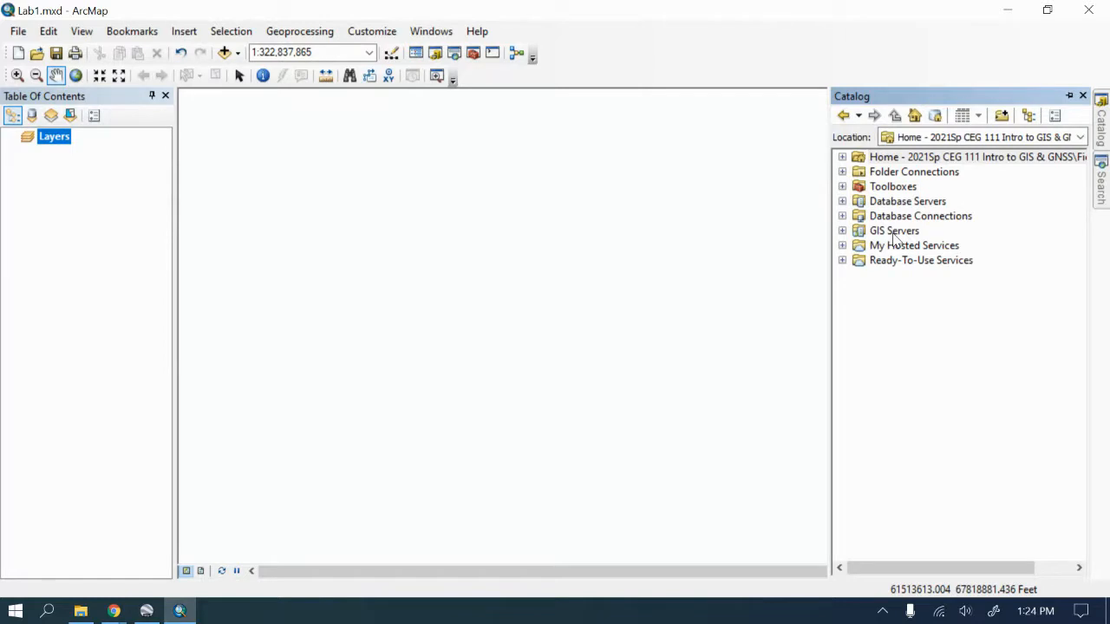
pyautogui.click(1002, 115)
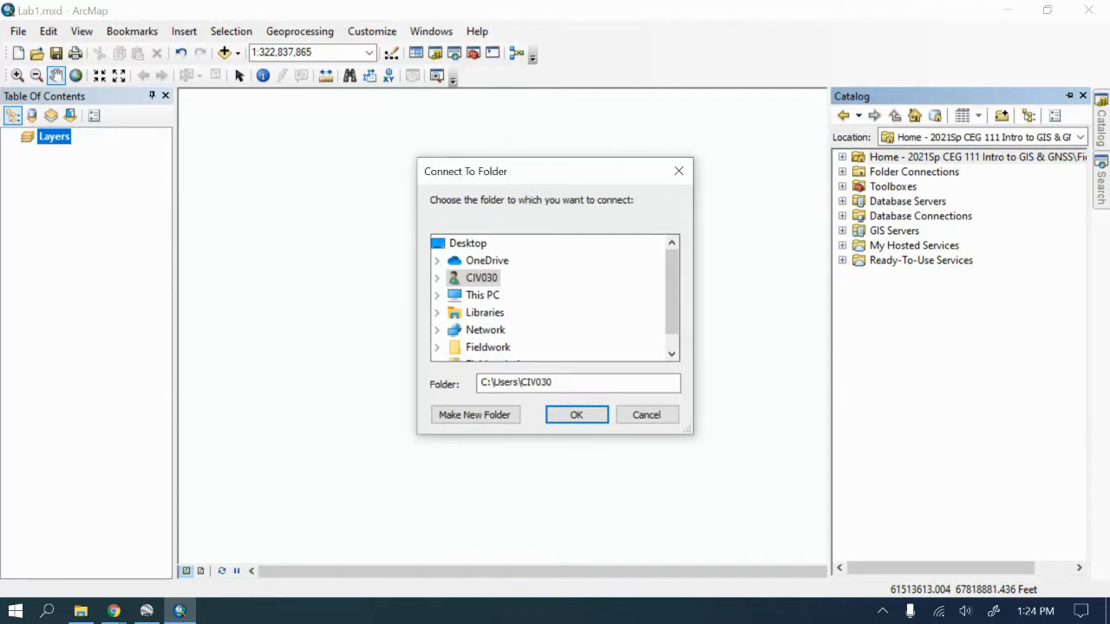
pyautogui.scroll(-1, 550, 297)
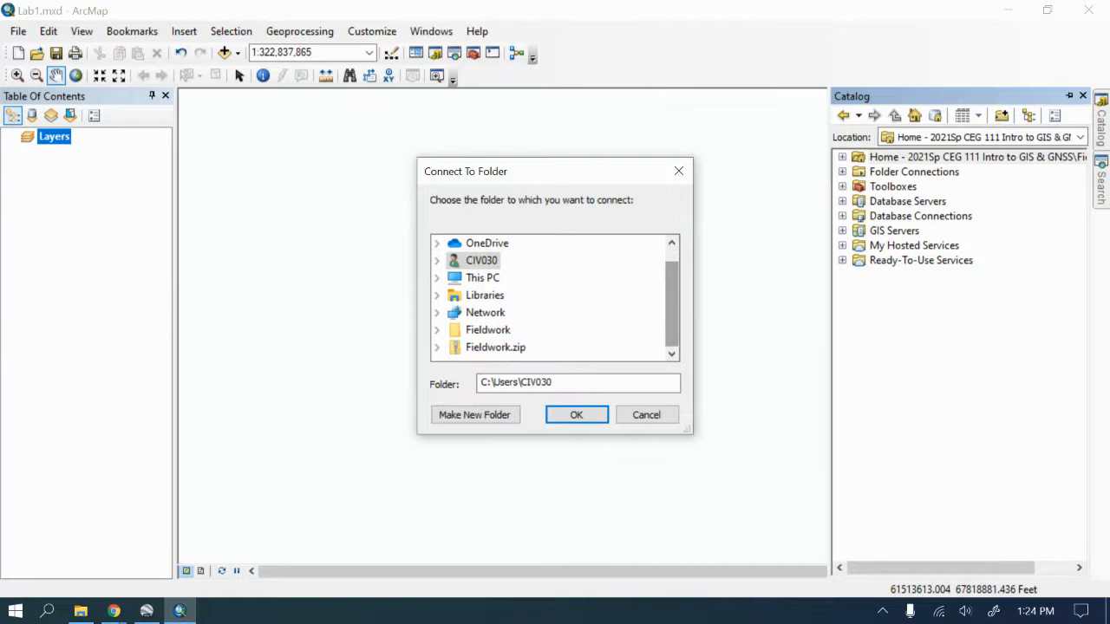
pyautogui.moveTo(672, 303); pyautogui.dragTo(672, 291)
pyautogui.click(483, 295)
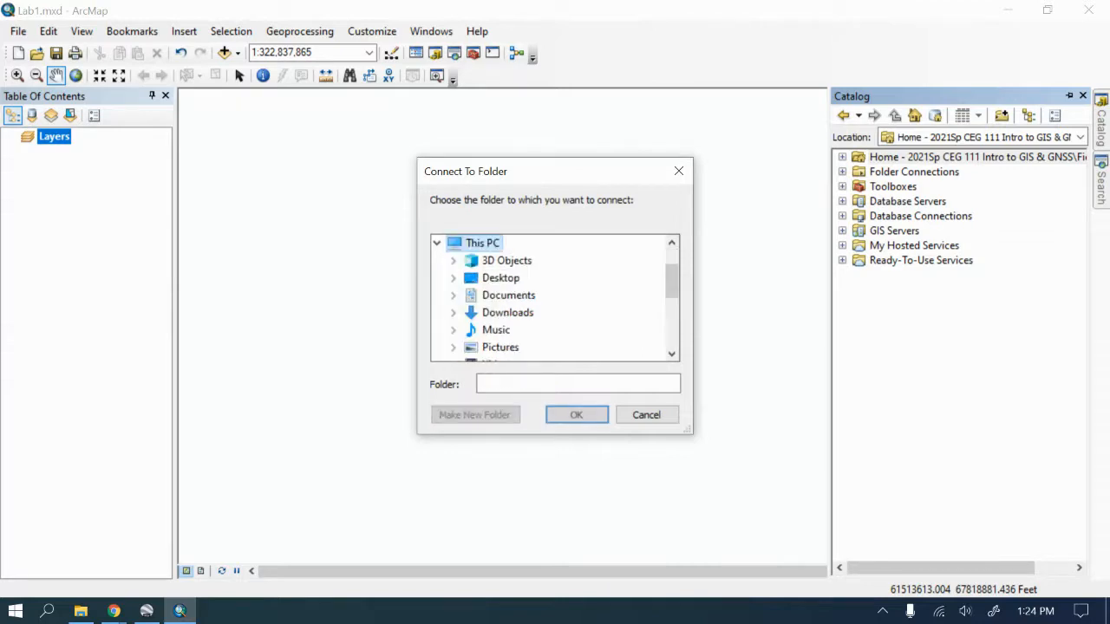
pyautogui.scroll(-4, 668, 329)
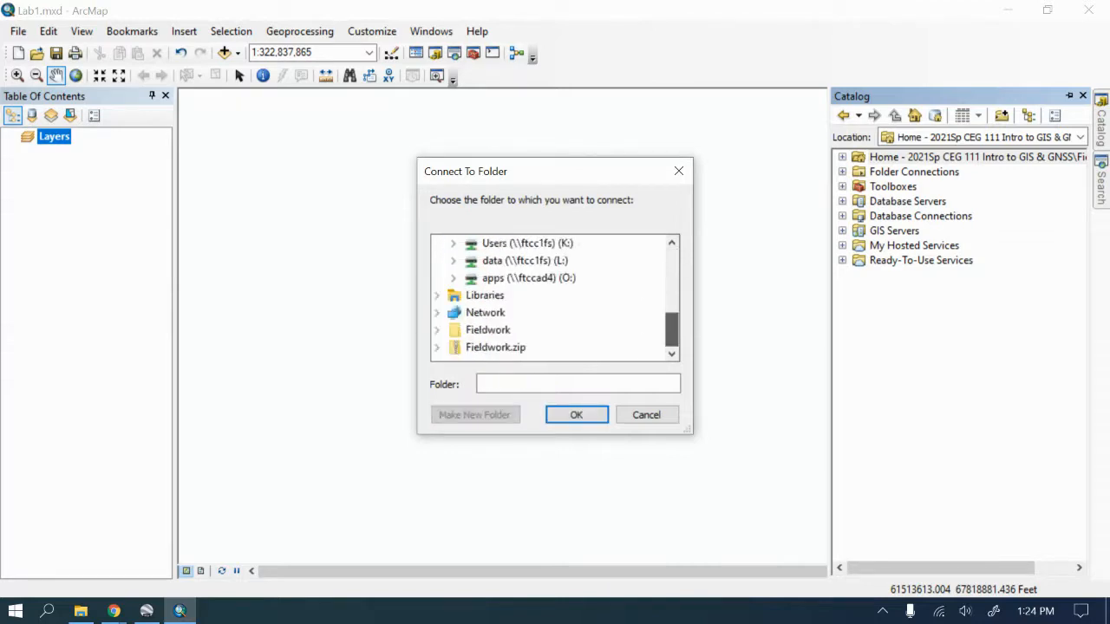
pyautogui.moveTo(670, 332); pyautogui.dragTo(669, 312)
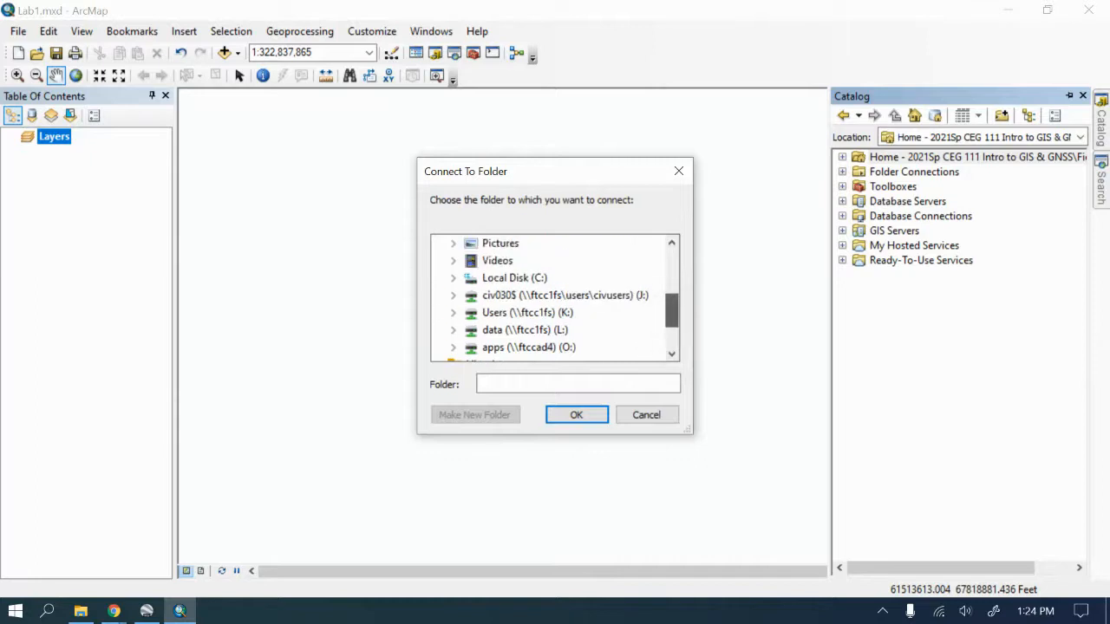
pyautogui.click(563, 296)
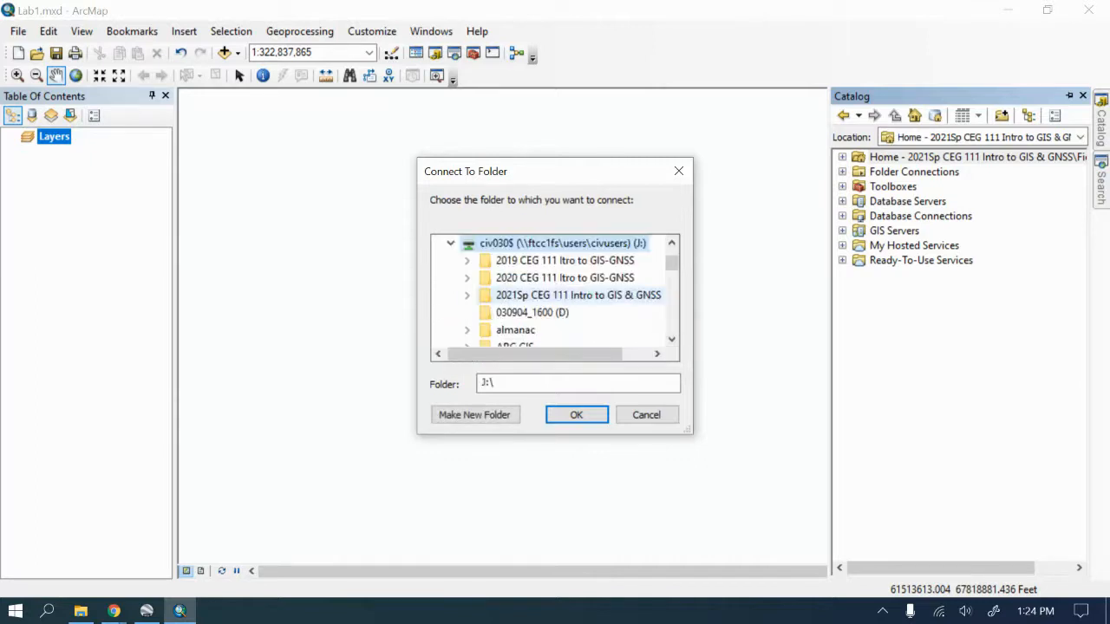
pyautogui.click(565, 296)
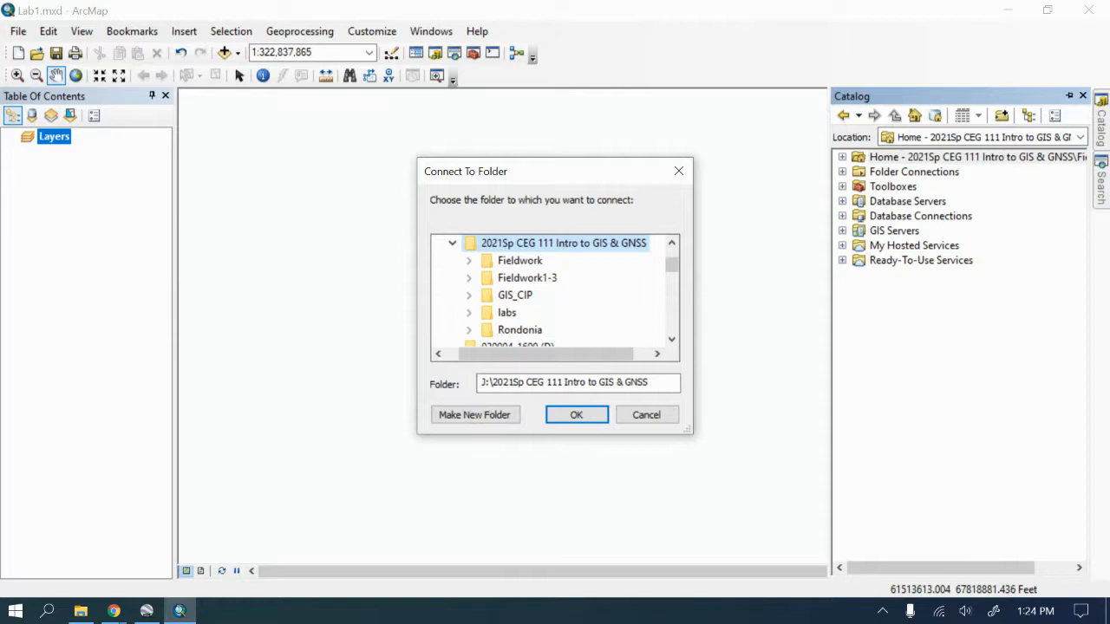
pyautogui.click(527, 279)
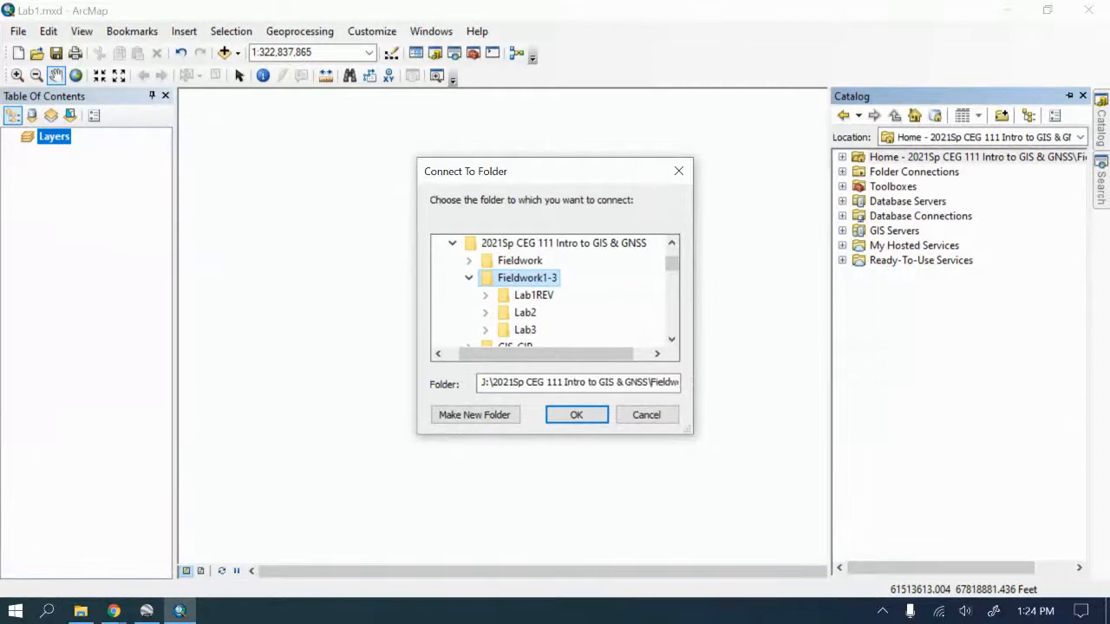
pyautogui.press('Return')
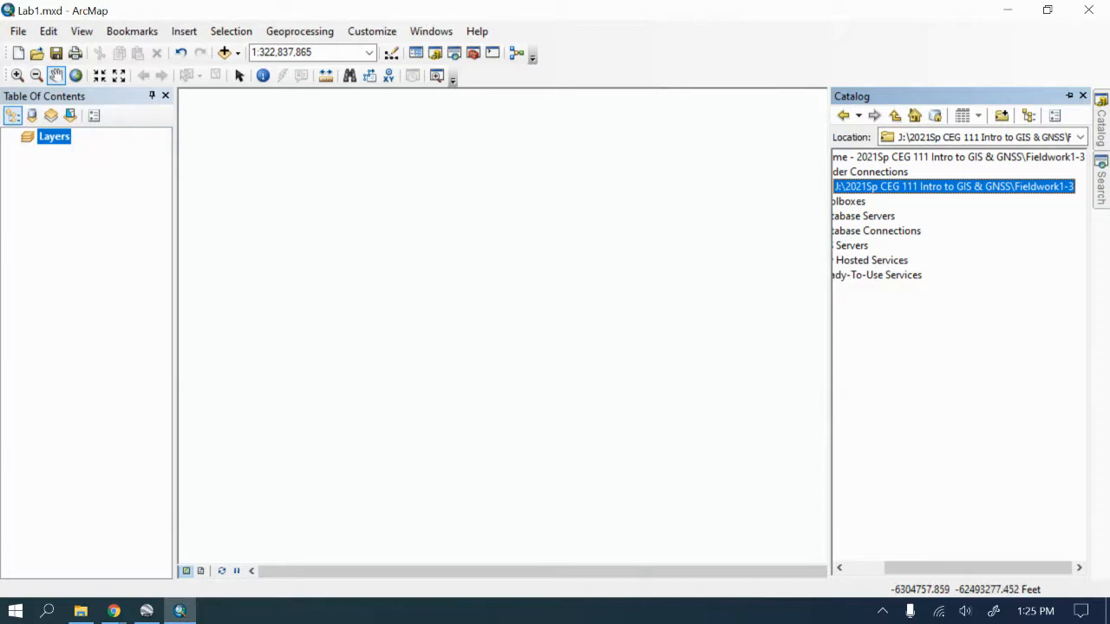
# Step: Expand the Fieldwork1-3 connection in the Catalog down to the contents of Lab1REV's Export folder
pyautogui.click(839, 569)
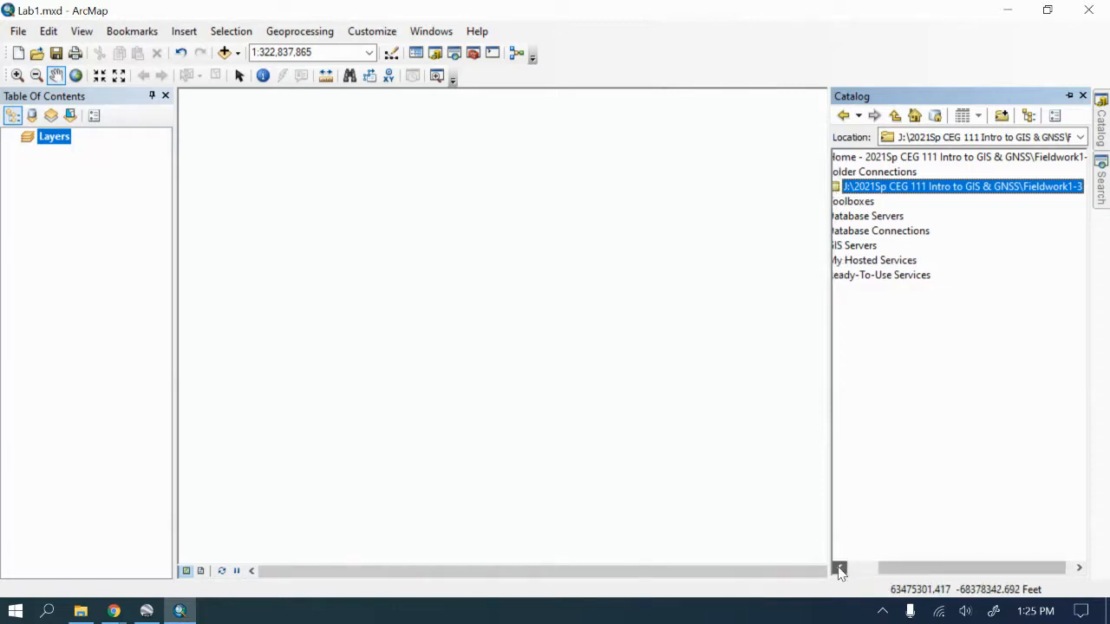
pyautogui.click(839, 568)
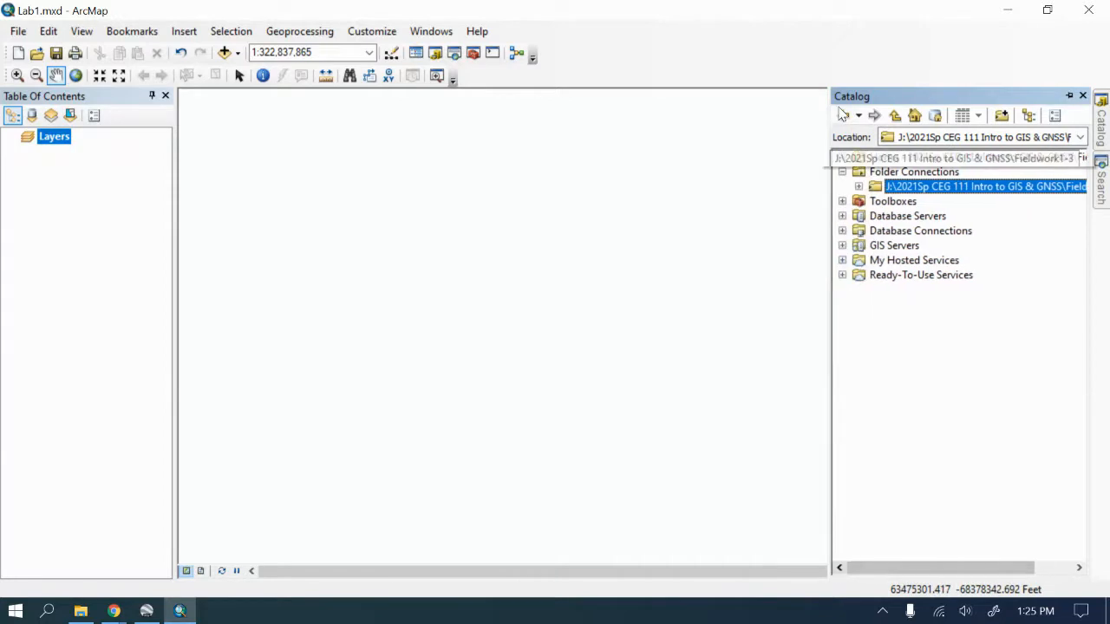
pyautogui.click(859, 186)
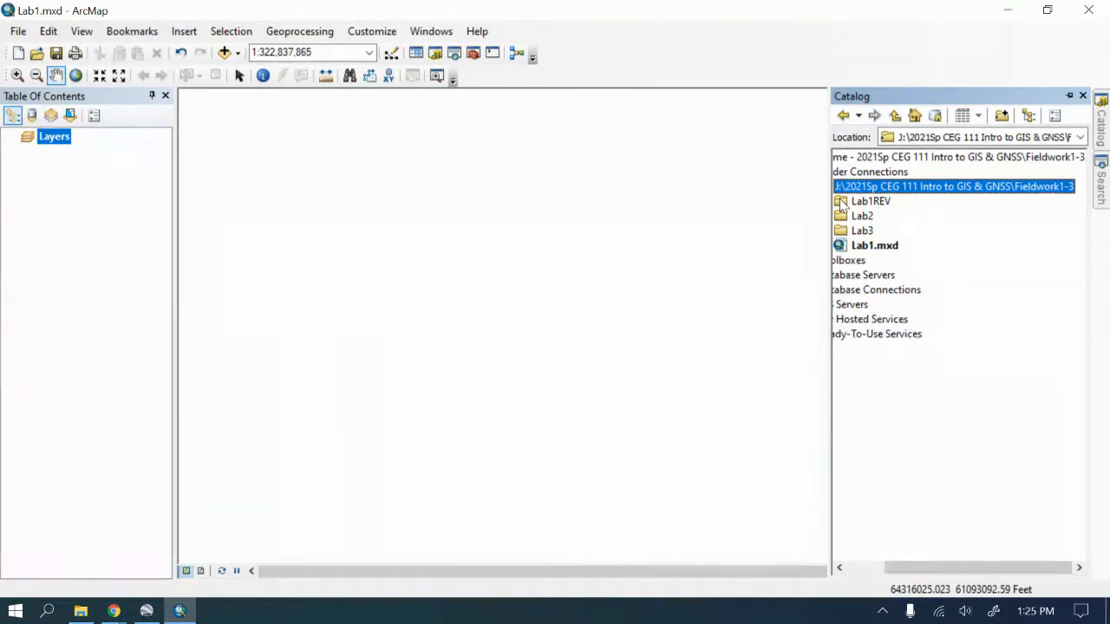
pyautogui.doubleClick(841, 204)
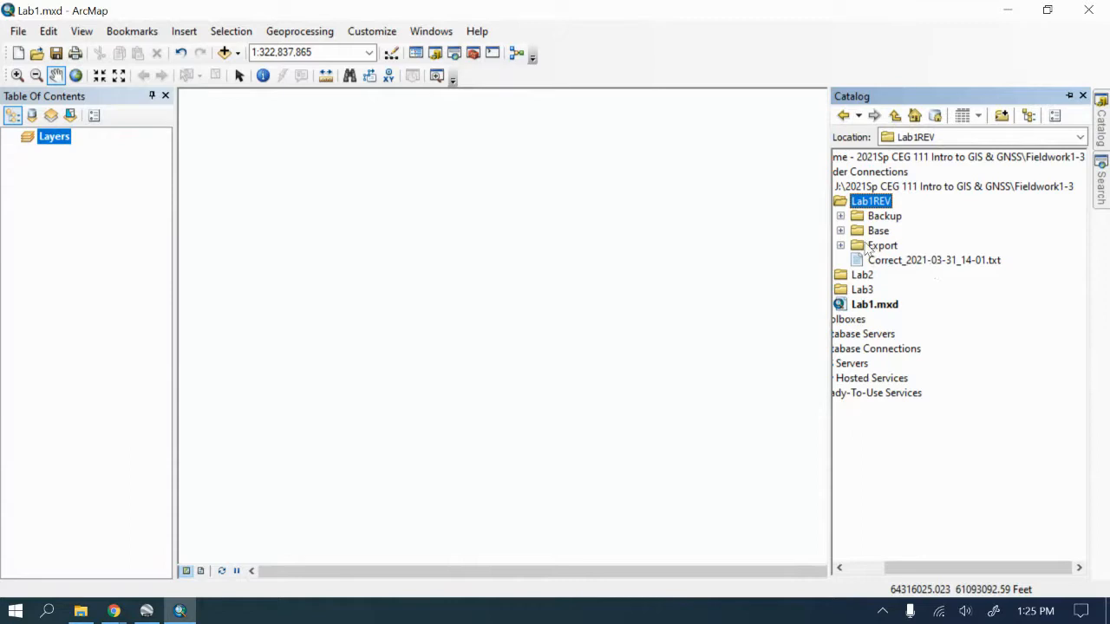
pyautogui.doubleClick(882, 247)
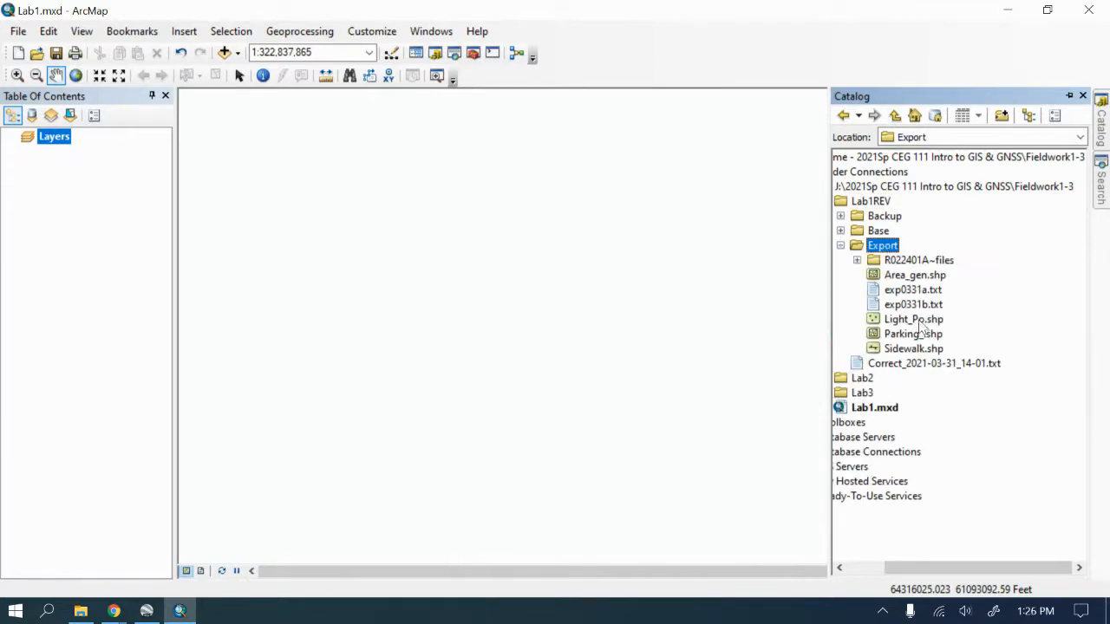
# Step: Add the Area_gen.shp shapefile from the Export folder to the Layers data frame and show the Catalog again
pyautogui.click(908, 277)
pyautogui.moveTo(908, 279); pyautogui.dragTo(23, 193)
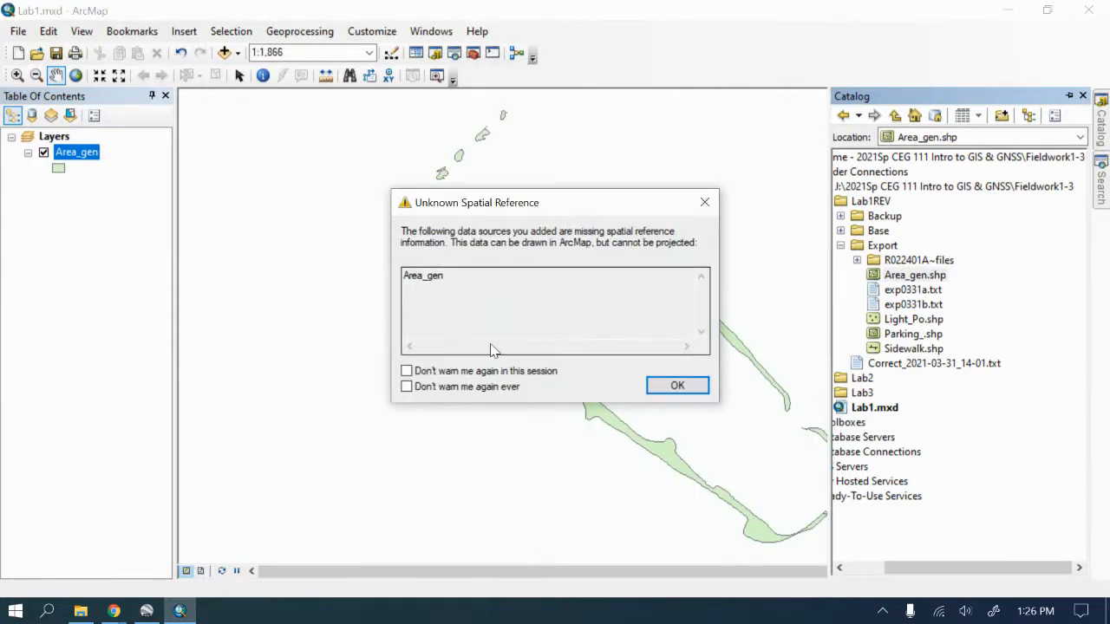
pyautogui.click(677, 384)
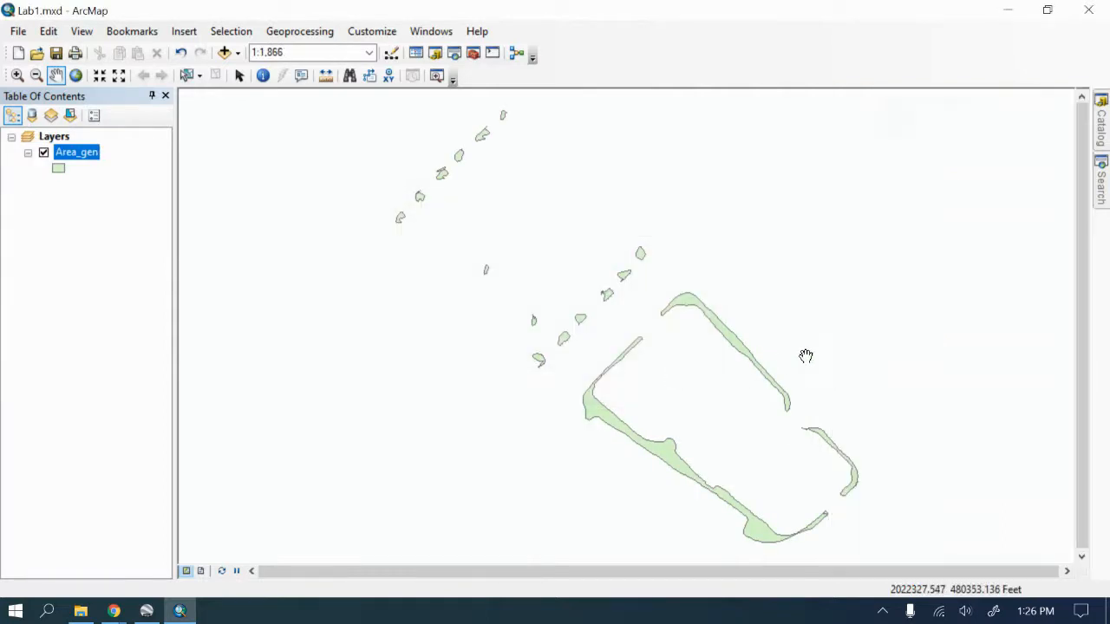
pyautogui.click(1099, 109)
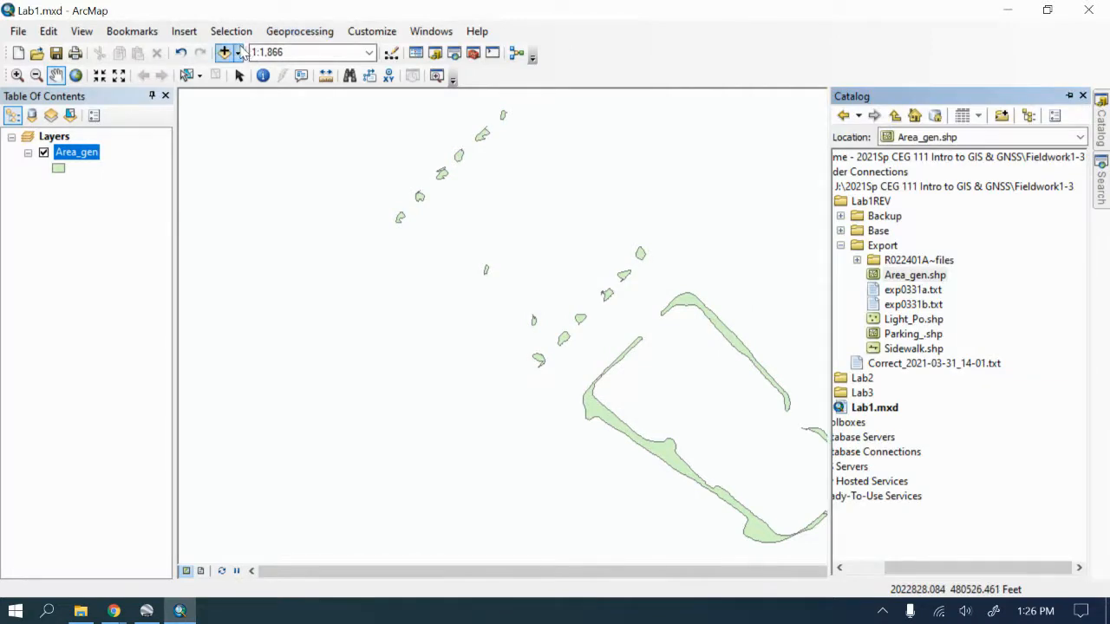
# Step: Add the Light_Po.shp shapefile from Lab1REV's Export folder to the Layers data frame
pyautogui.click(237, 52)
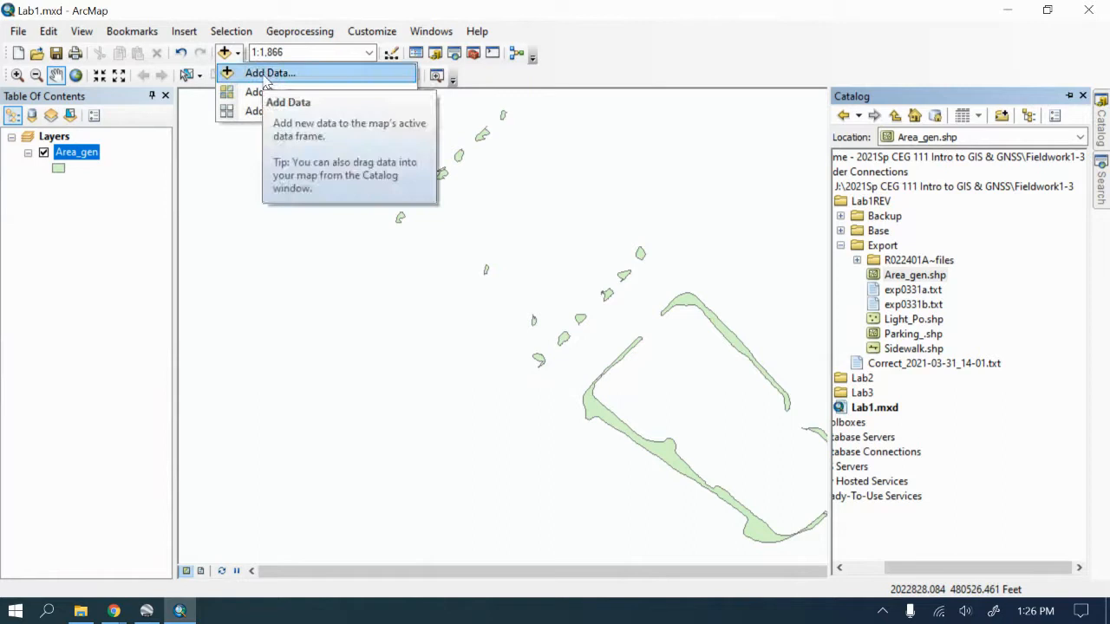
pyautogui.click(269, 74)
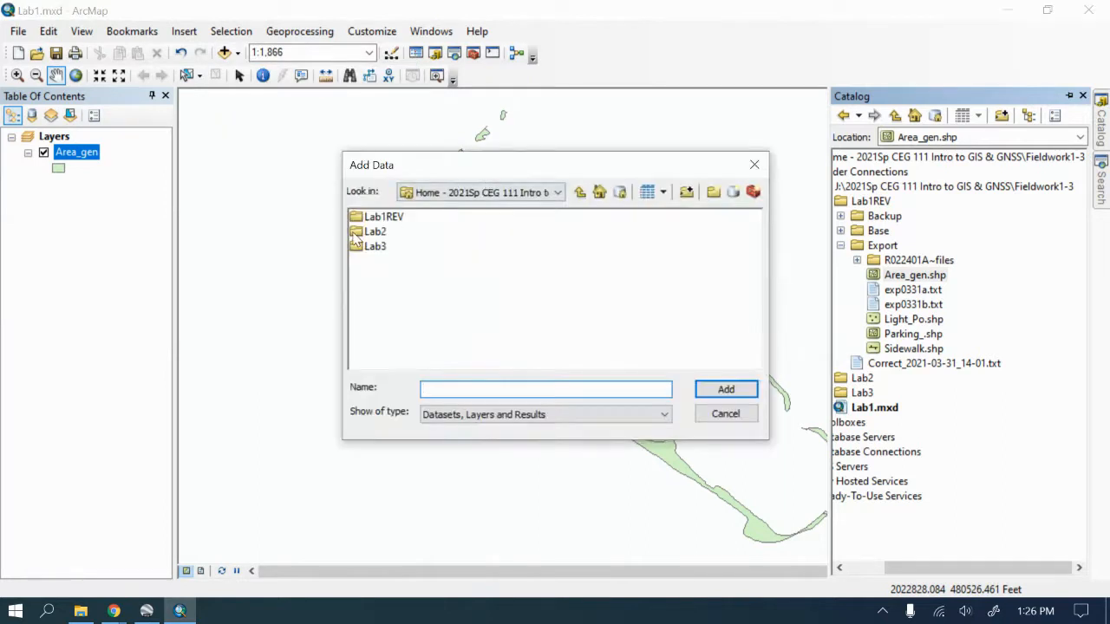
pyautogui.doubleClick(356, 217)
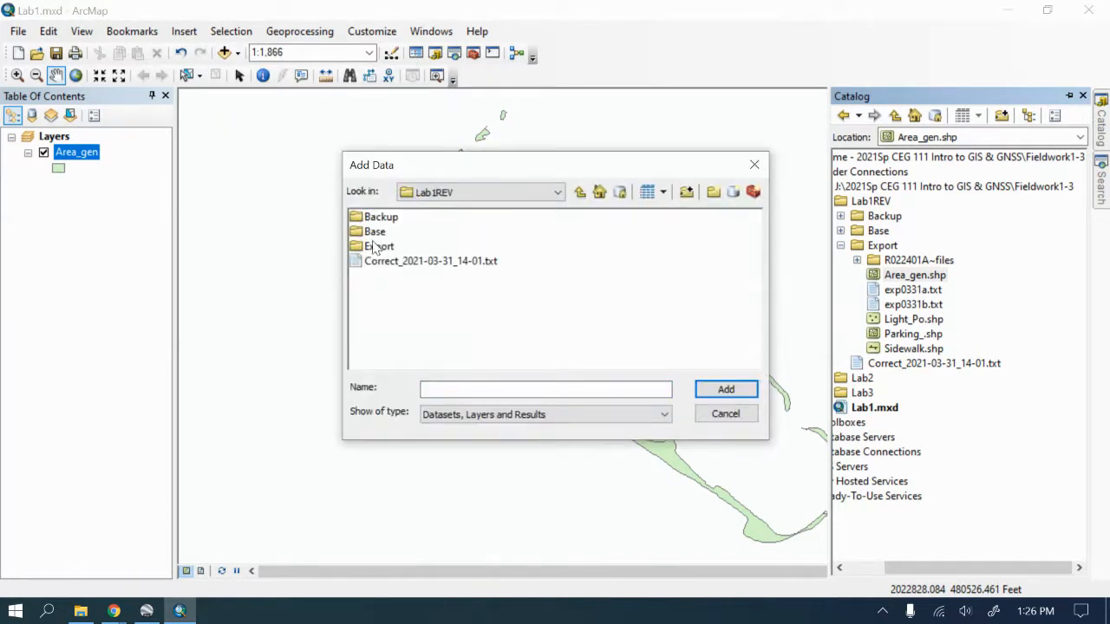
pyautogui.doubleClick(375, 247)
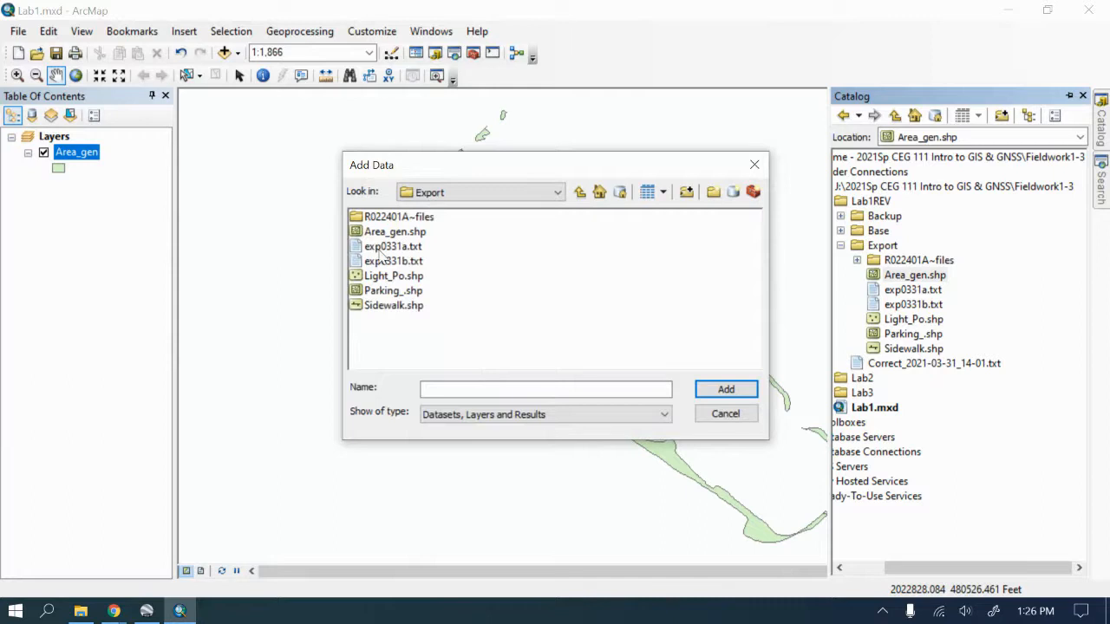
pyautogui.click(383, 276)
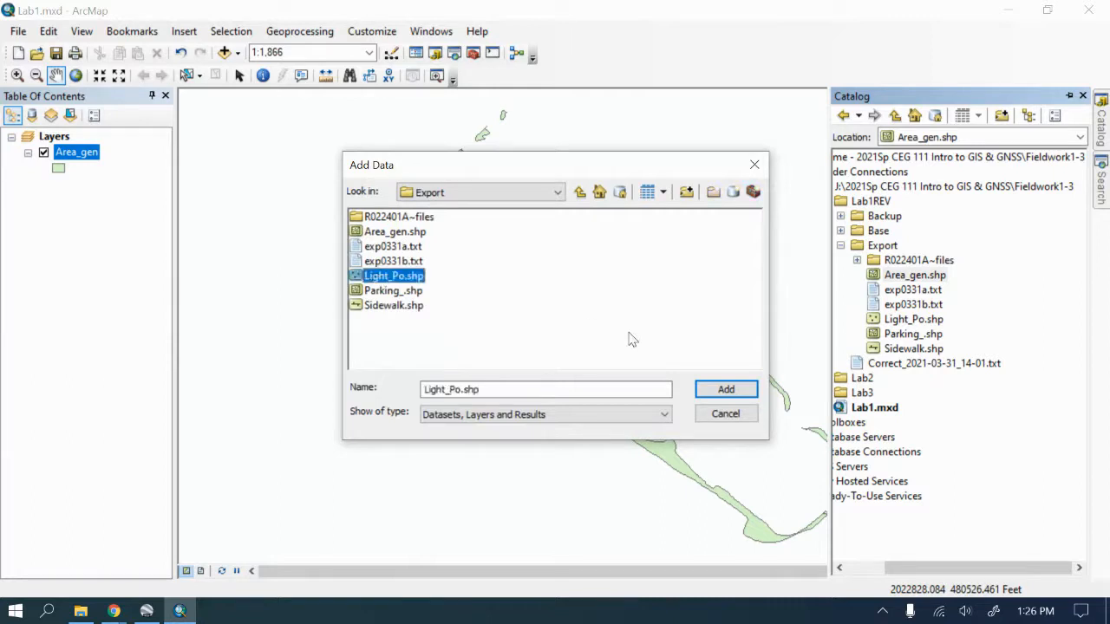
pyautogui.click(720, 390)
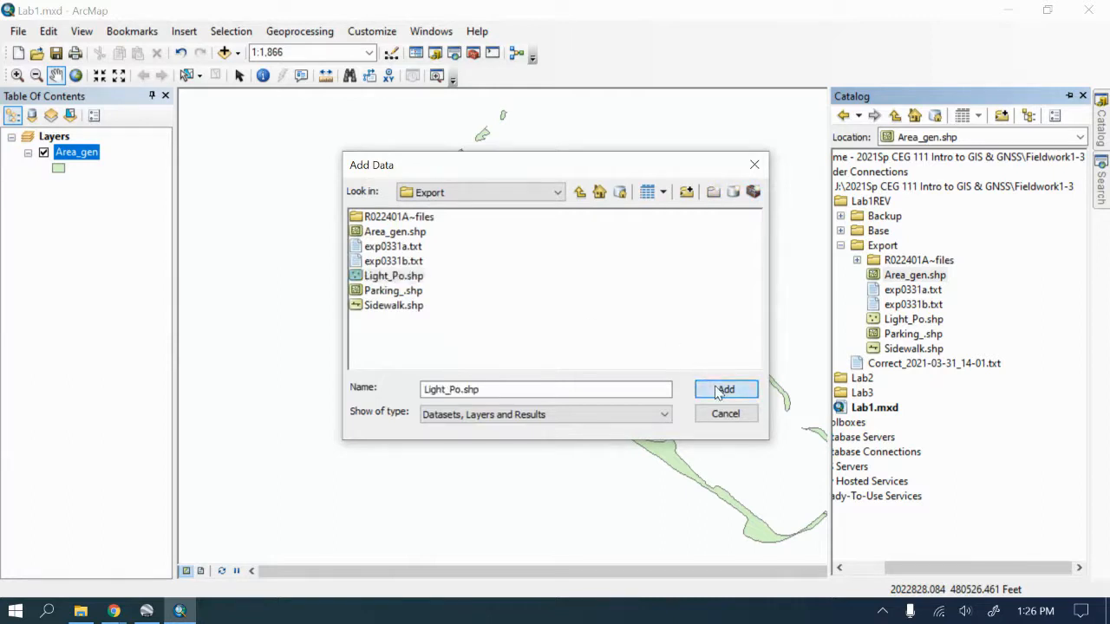
pyautogui.click(664, 383)
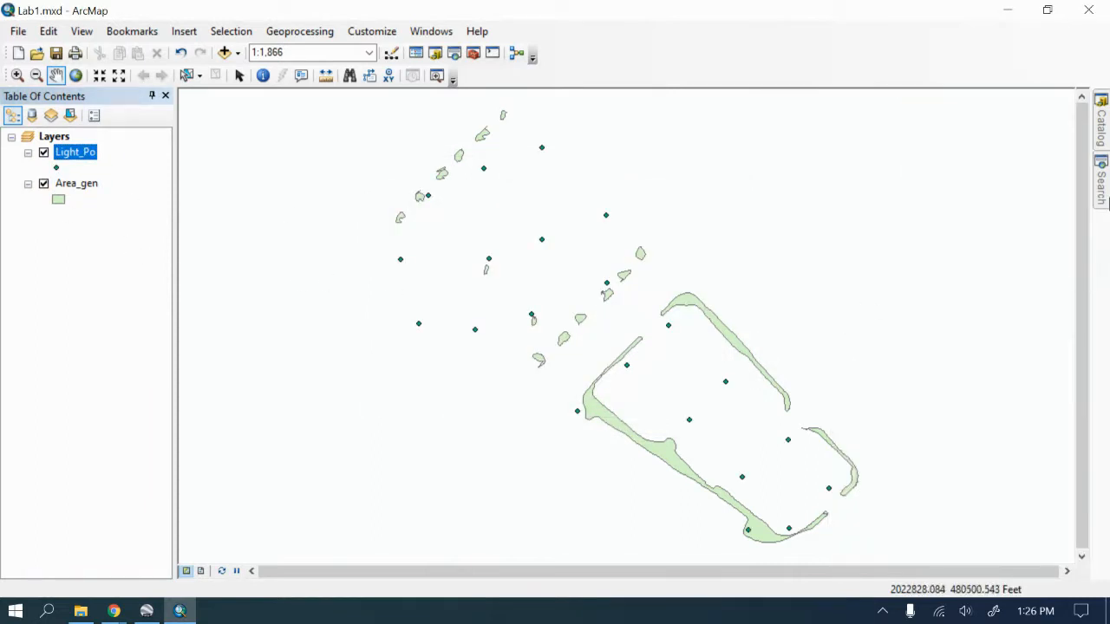
# Step: Add the Parking_.shp shapefile from the Export folder to the Layers data frame
pyautogui.click(237, 55)
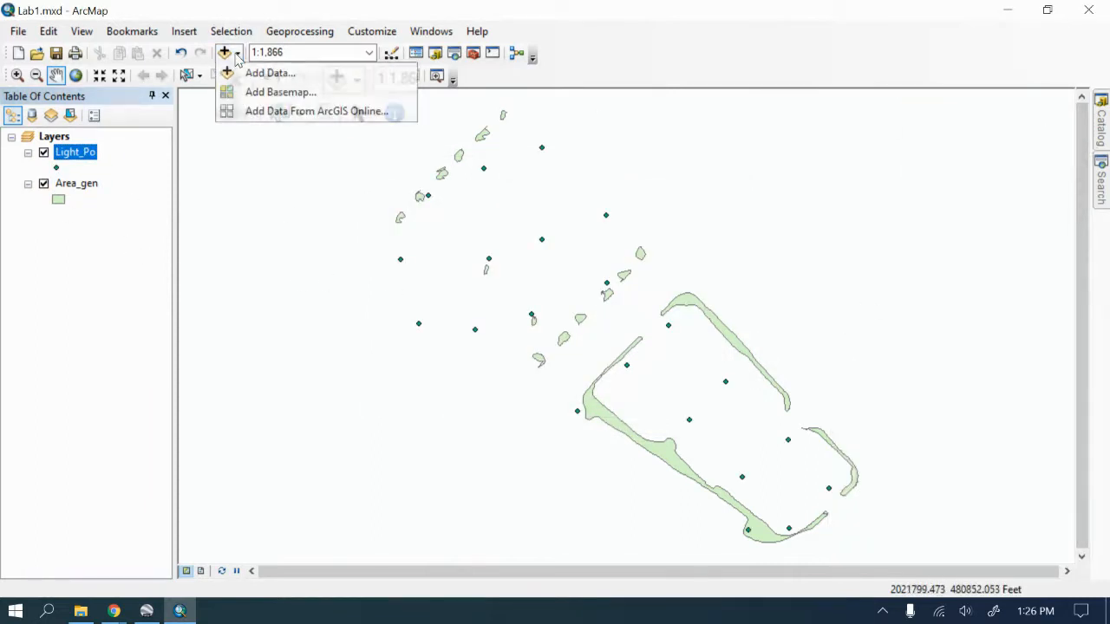
pyautogui.click(251, 73)
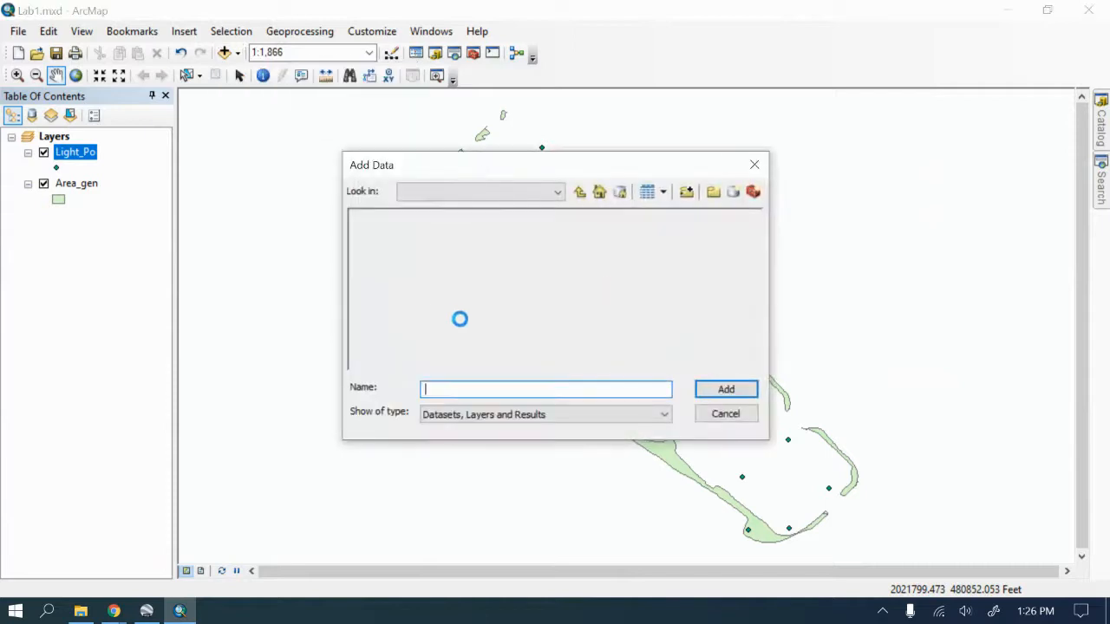
pyautogui.click(399, 292)
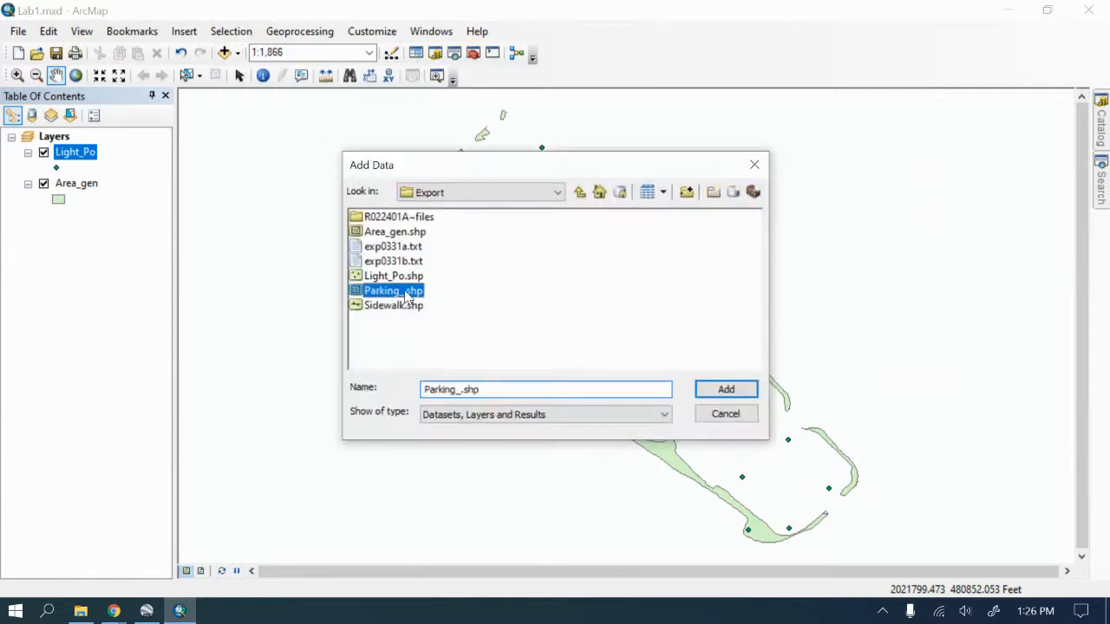
pyautogui.click(725, 390)
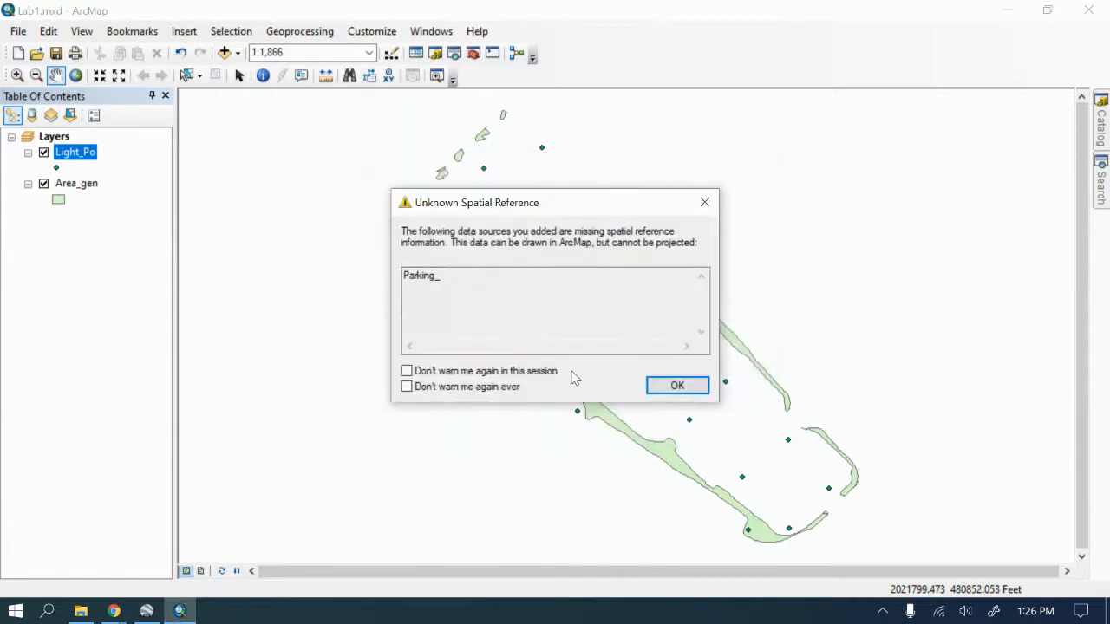
pyautogui.click(672, 386)
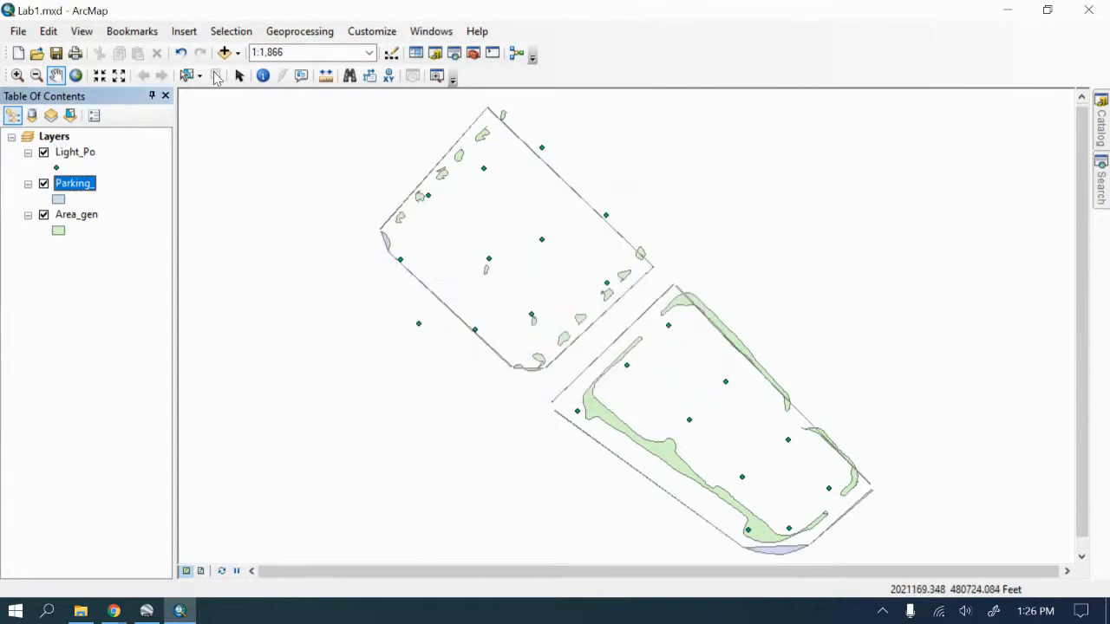
# Step: Add the Sidewalk.shp shapefile from the Export folder to the data frame and show the Catalog
pyautogui.click(238, 53)
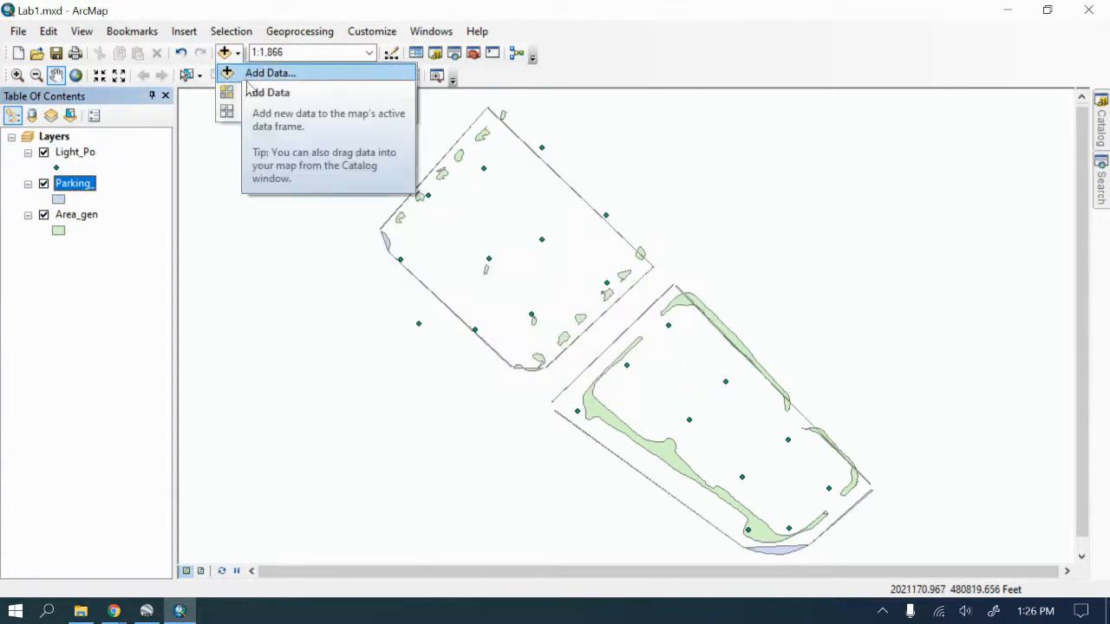
pyautogui.click(258, 73)
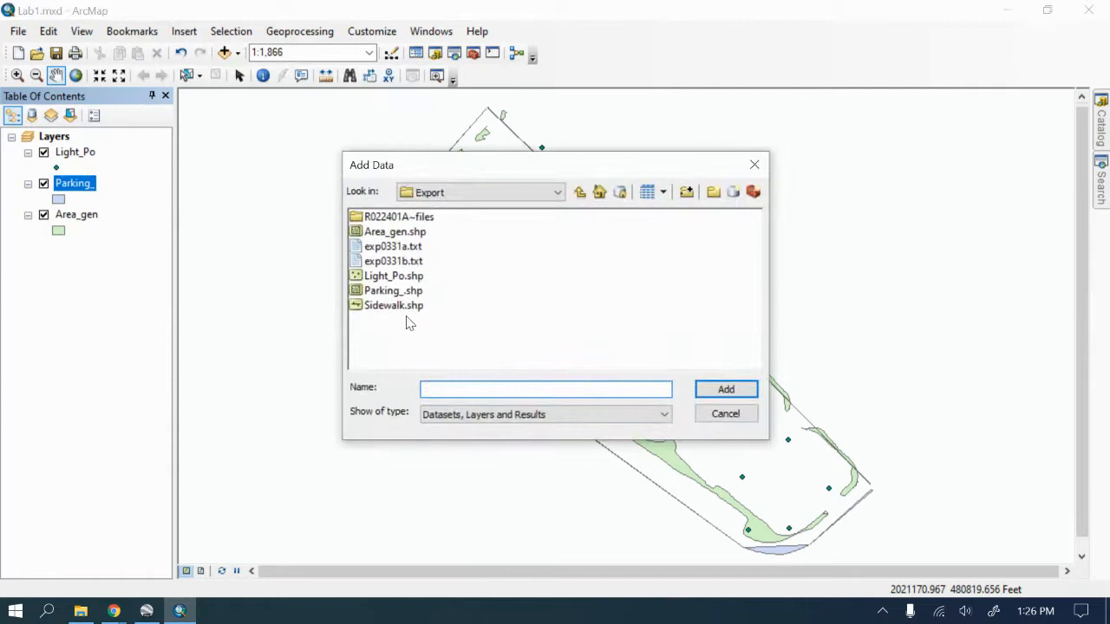
pyautogui.click(414, 306)
pyautogui.click(725, 389)
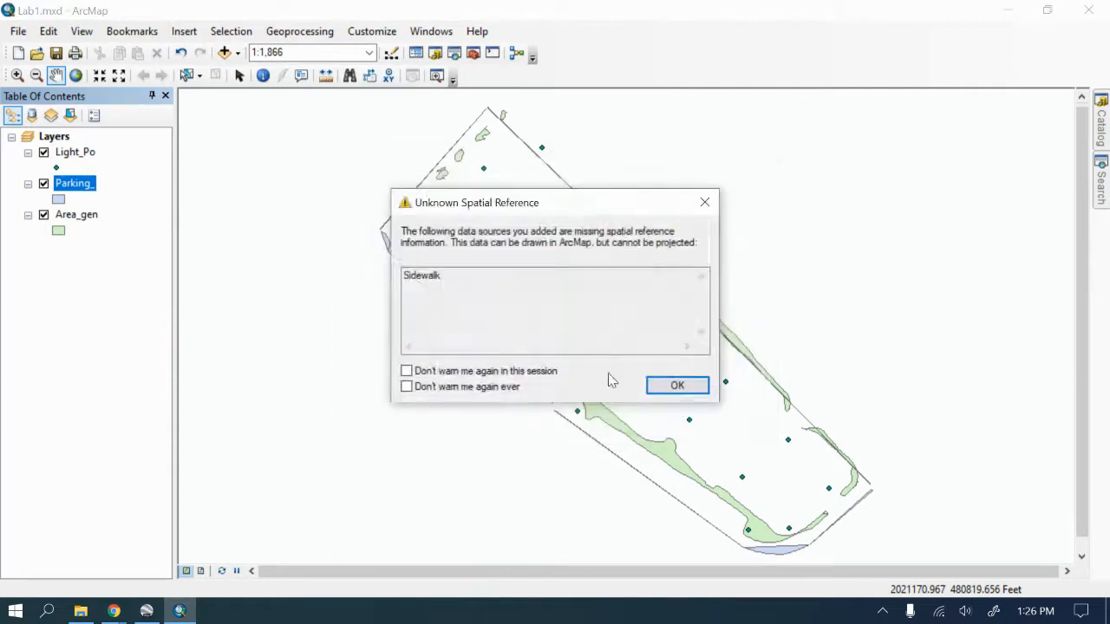
pyautogui.click(674, 385)
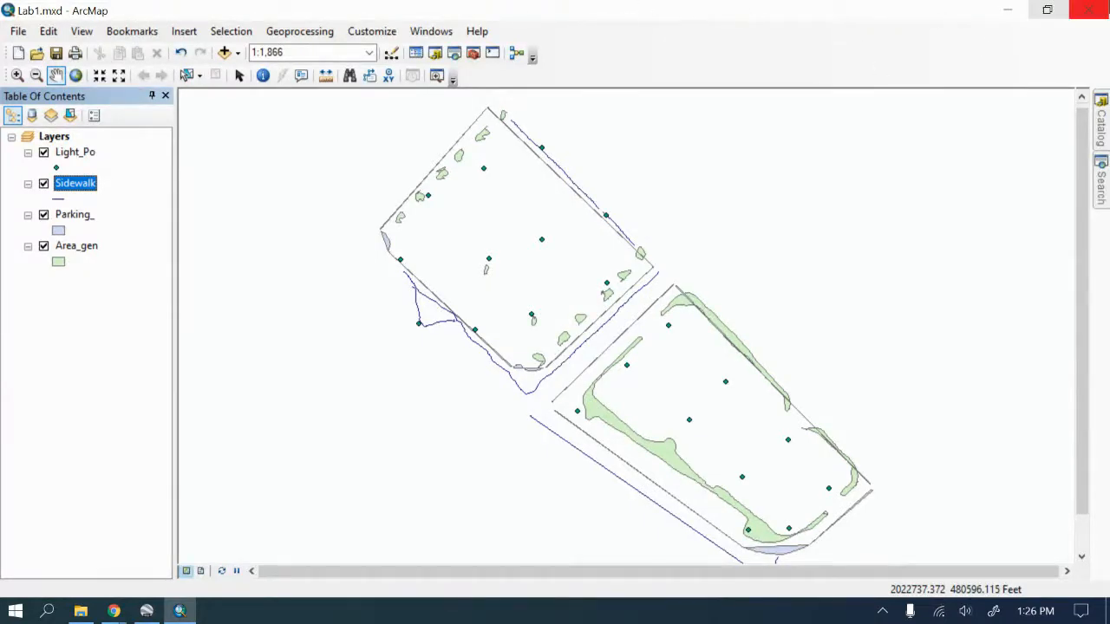
pyautogui.click(1097, 130)
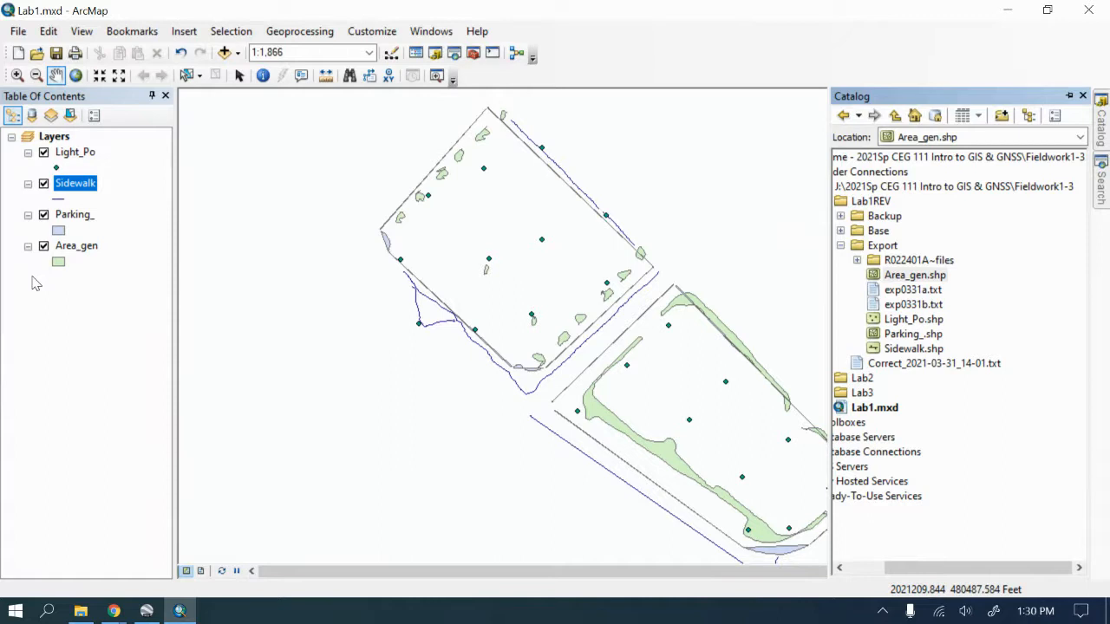
# Step: Remove the Light_Po, Sidewalk, Parking_ and Area_gen layers from the Layers data frame
pyautogui.click(77, 153)
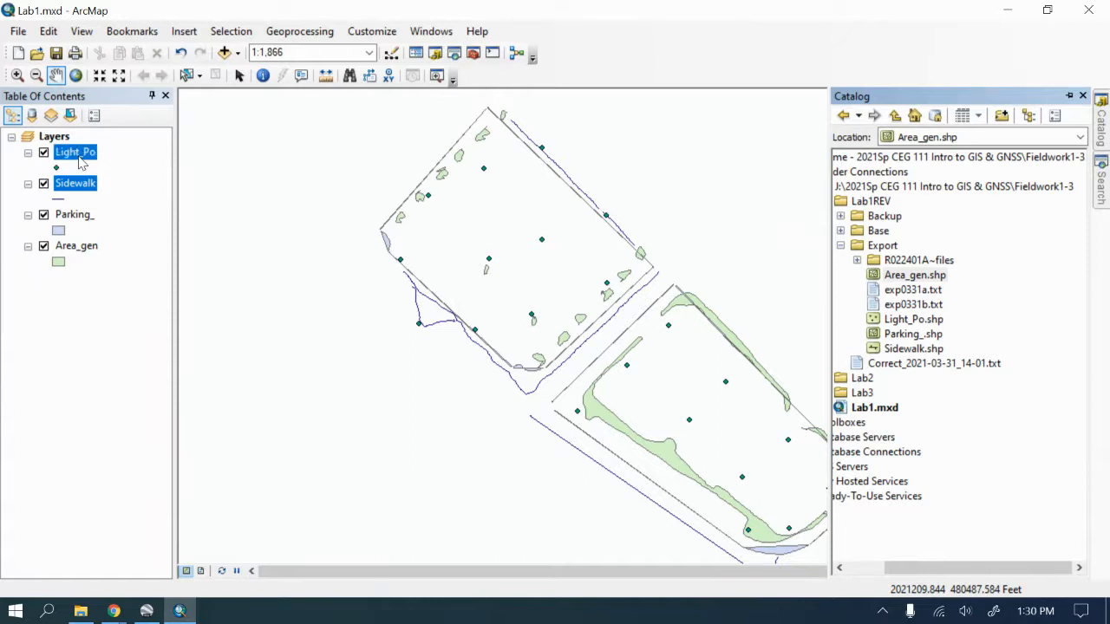
pyautogui.rightClick(78, 156)
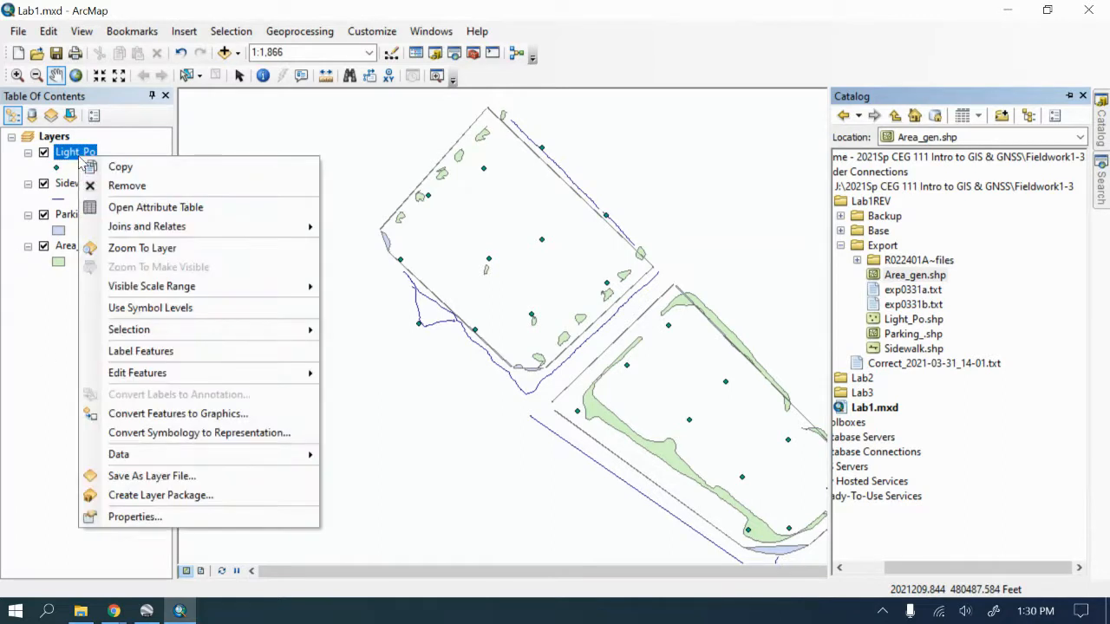
pyautogui.click(126, 185)
pyautogui.rightClick(82, 153)
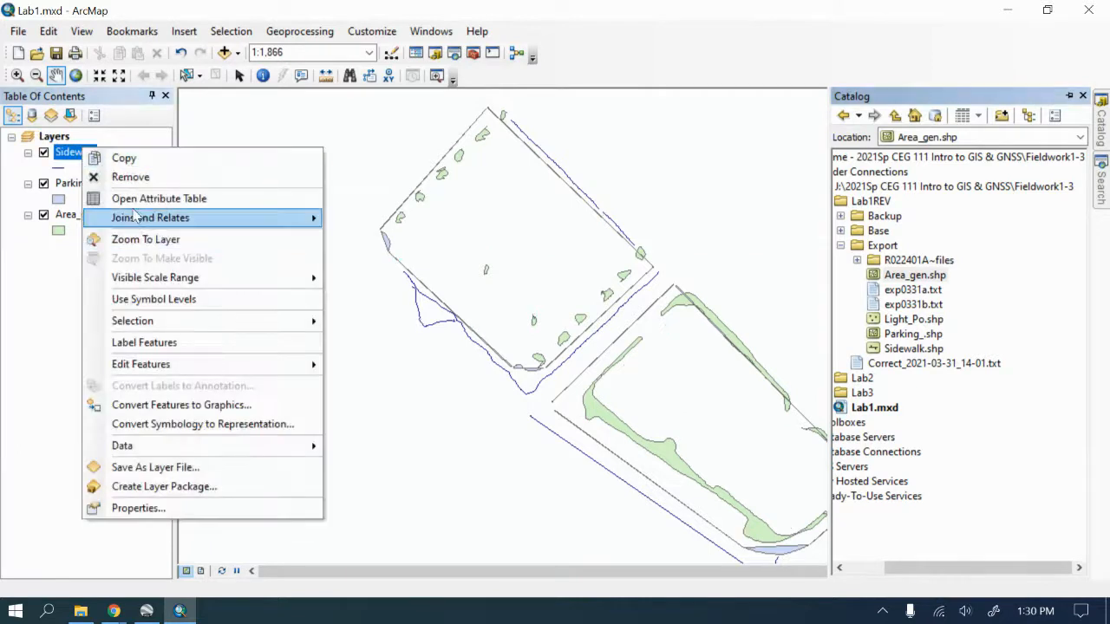
pyautogui.click(104, 177)
pyautogui.click(84, 157)
pyautogui.rightClick(85, 158)
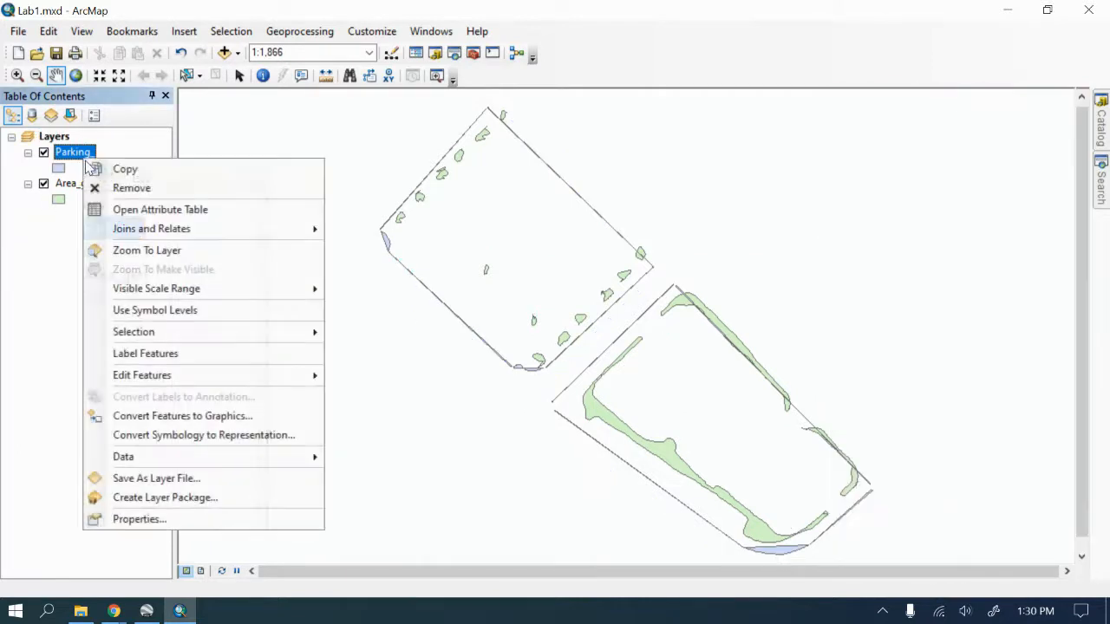
pyautogui.click(131, 187)
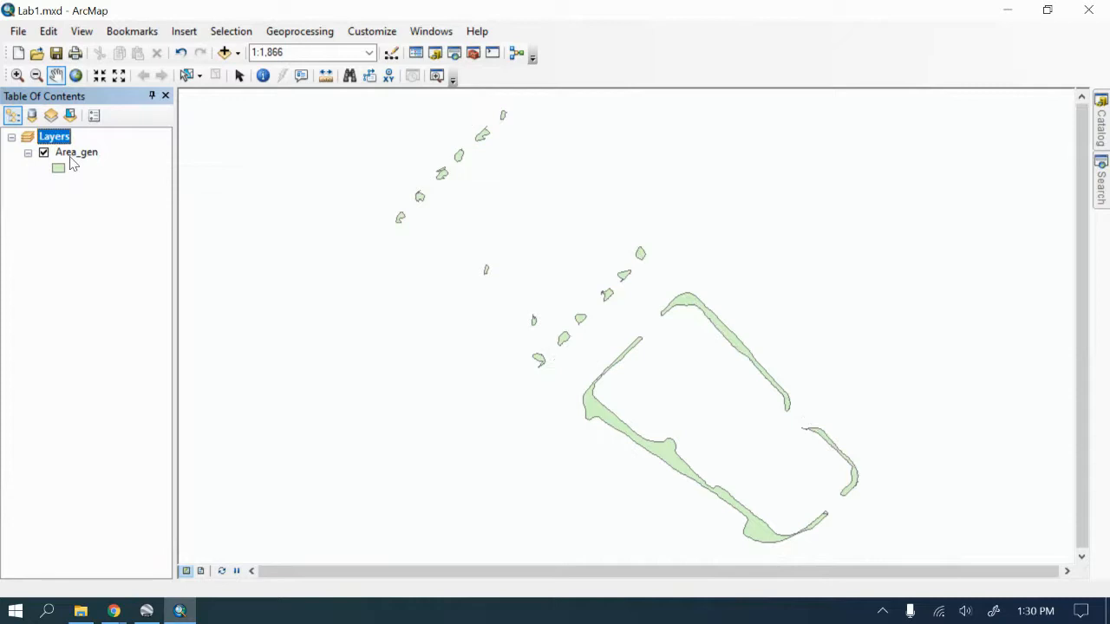
pyautogui.rightClick(73, 156)
pyautogui.click(113, 185)
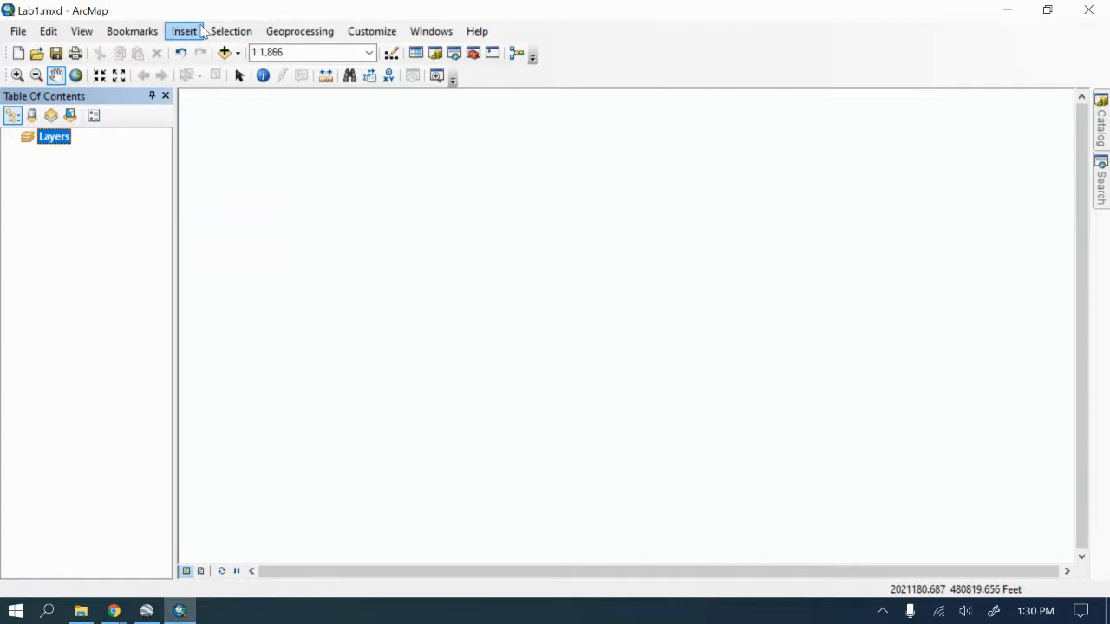
# Step: Add Area_gen.shp, Light_Po.shp, Parking_.shp and Sidewalk.shp together from the Export folder to the Layers data frame
pyautogui.click(238, 53)
pyautogui.click(264, 72)
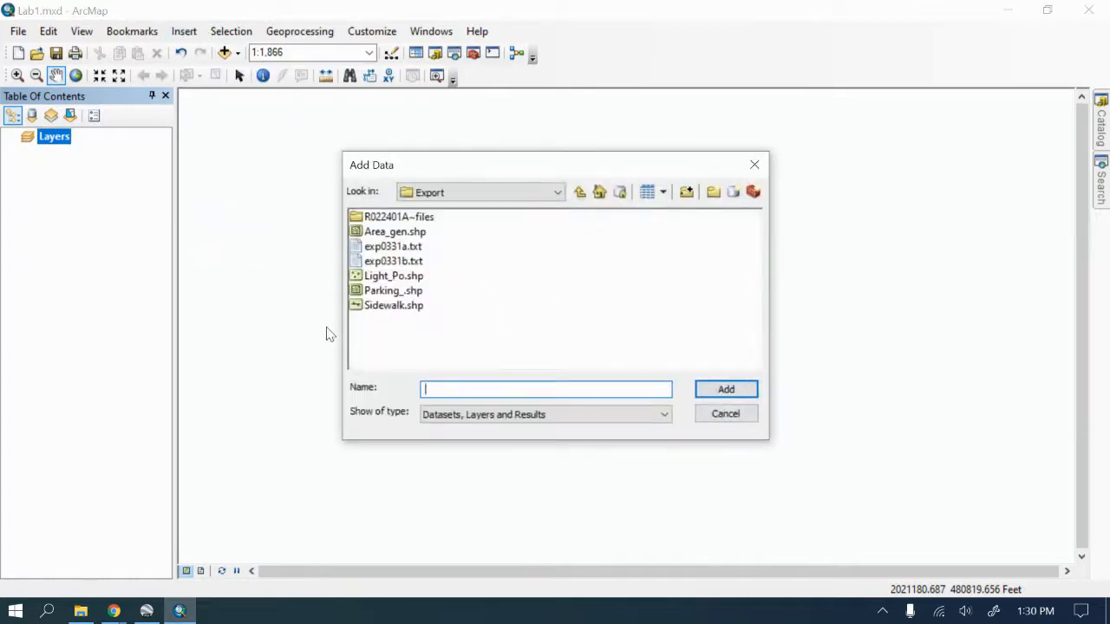
pyautogui.click(406, 234)
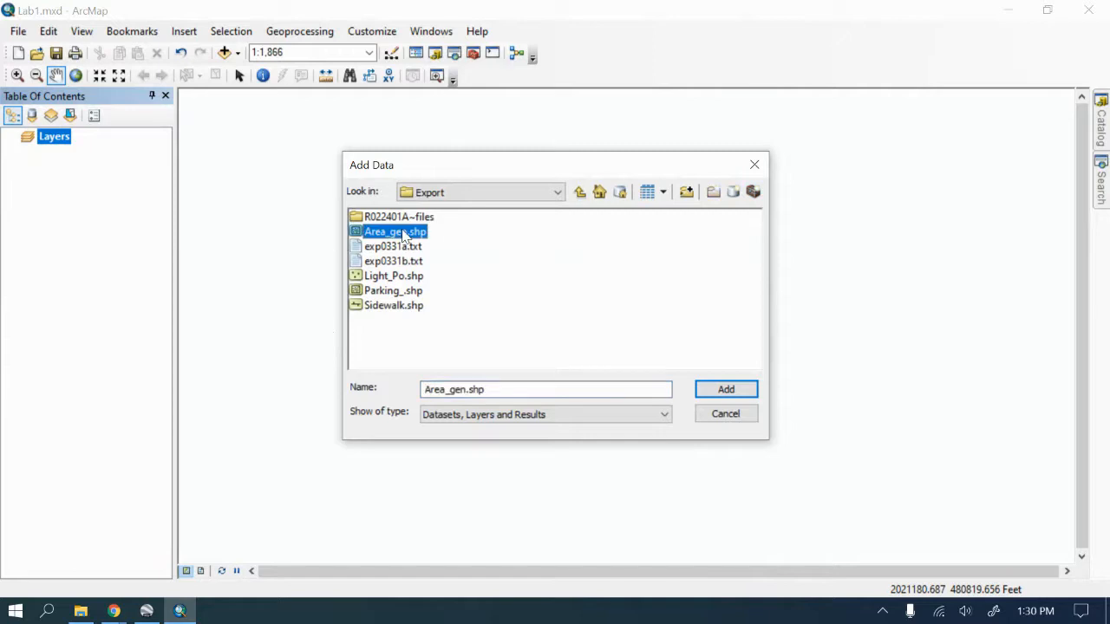
pyautogui.keyDown('ctrl'); pyautogui.click(416, 277); pyautogui.keyUp('ctrl')
pyautogui.keyDown('ctrl'); pyautogui.click(410, 295); pyautogui.keyUp('ctrl')
pyautogui.keyDown('ctrl'); pyautogui.click(415, 307); pyautogui.keyUp('ctrl')
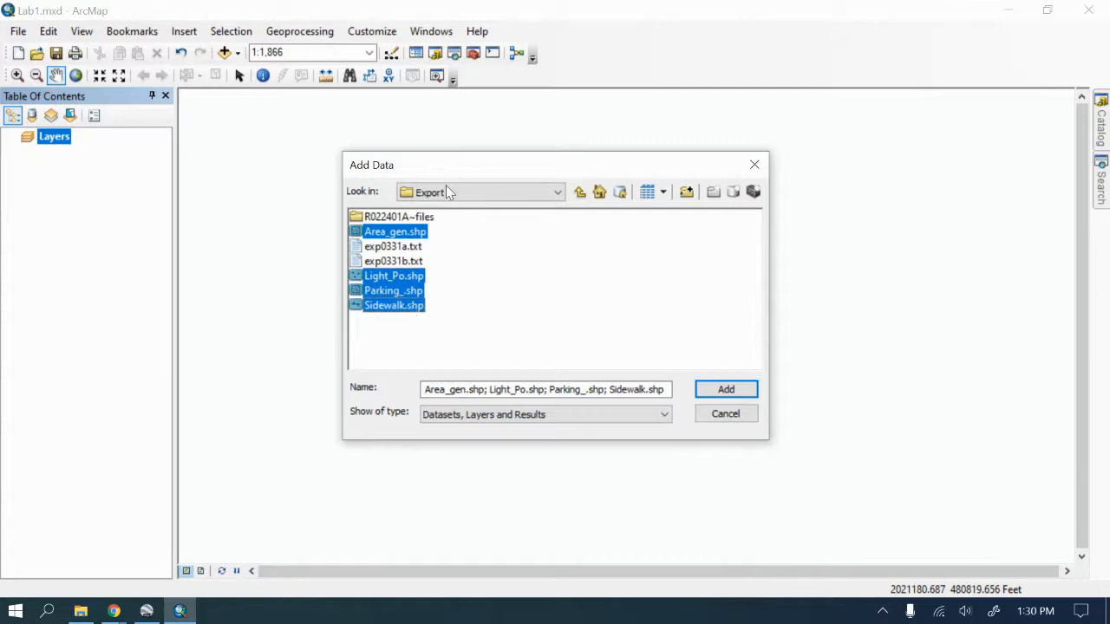
pyautogui.click(720, 392)
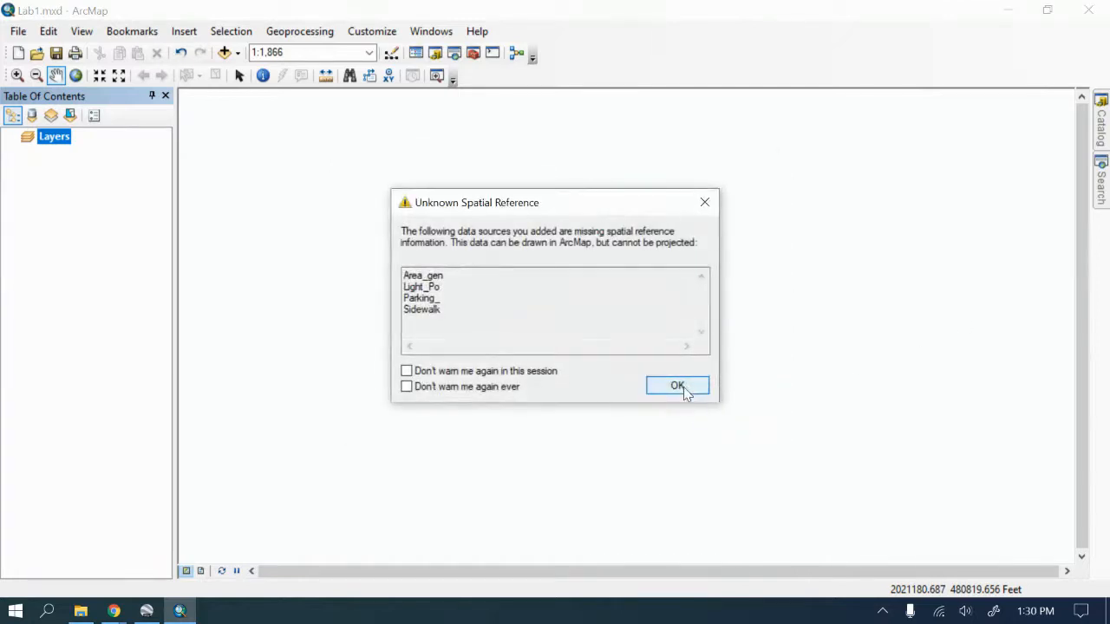
pyautogui.click(685, 387)
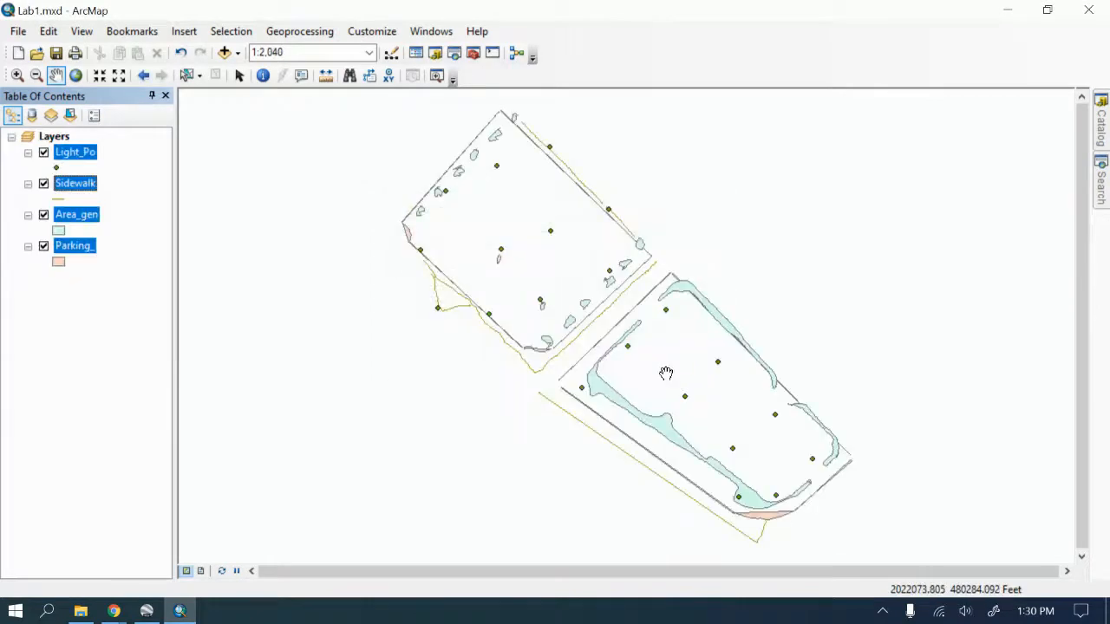
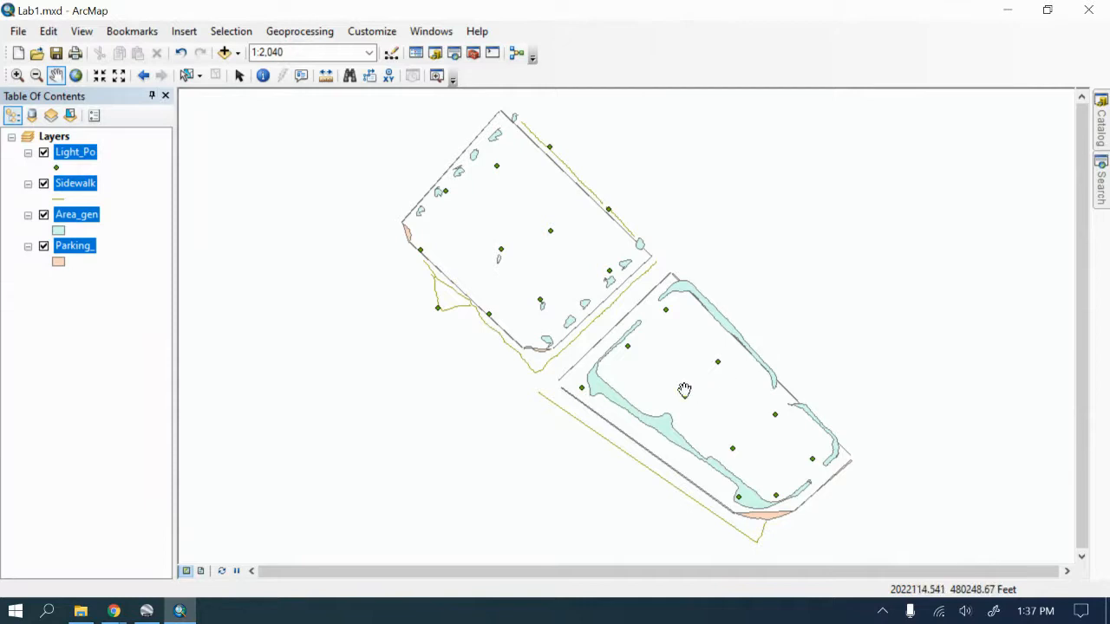
# Step: Rename the Light_Po layer to Light Pole in its layer properties
pyautogui.scroll(-5, 488, 297)
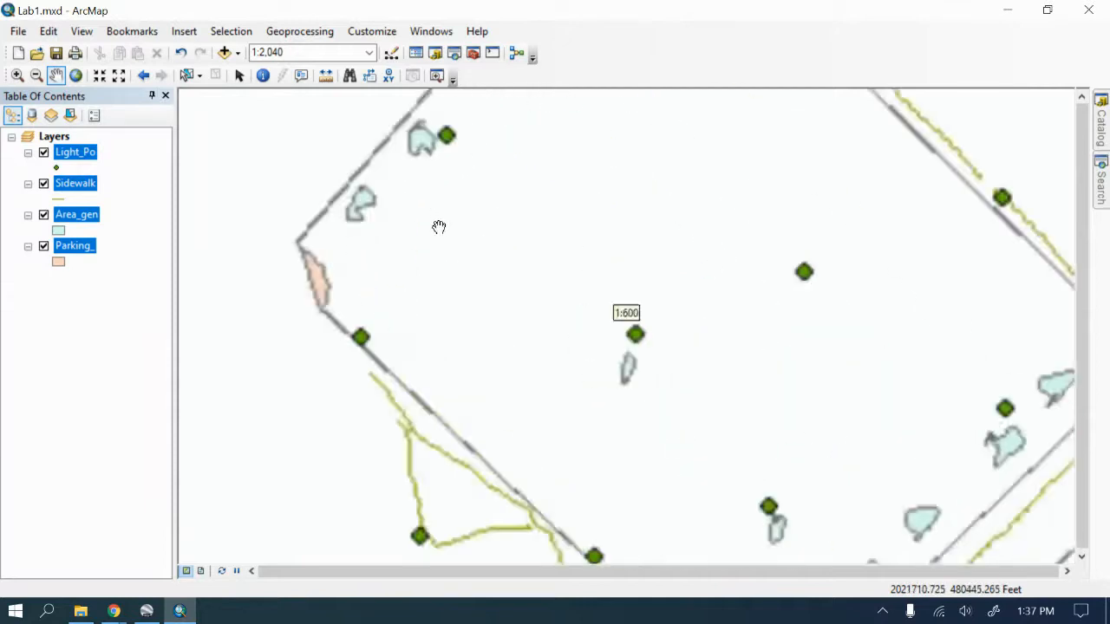
pyautogui.click(77, 152)
pyautogui.rightClick(80, 153)
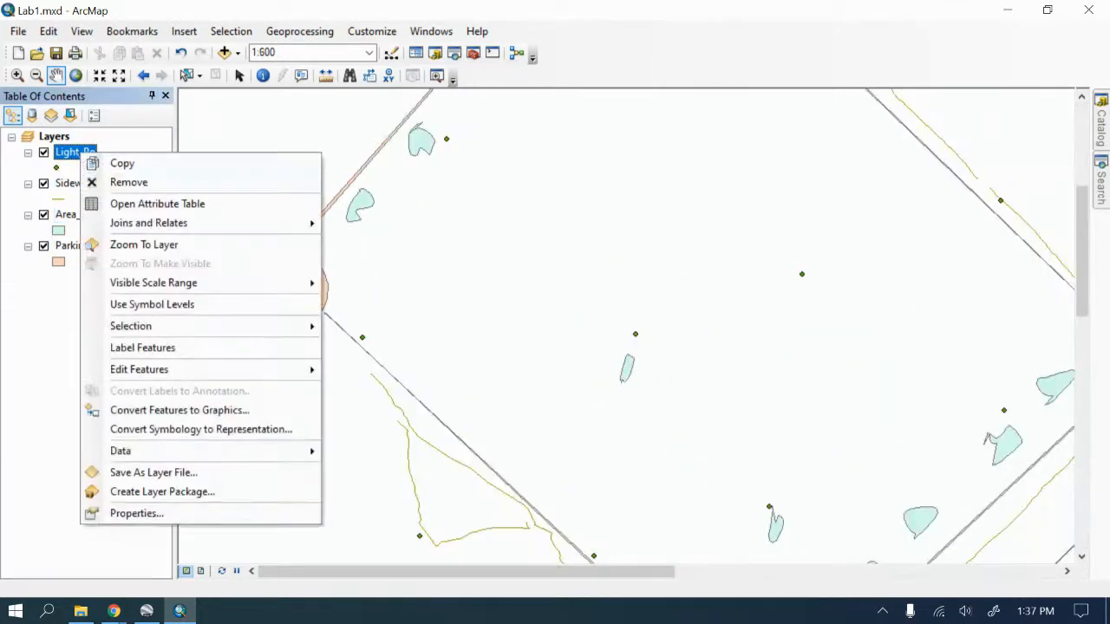
pyautogui.click(126, 517)
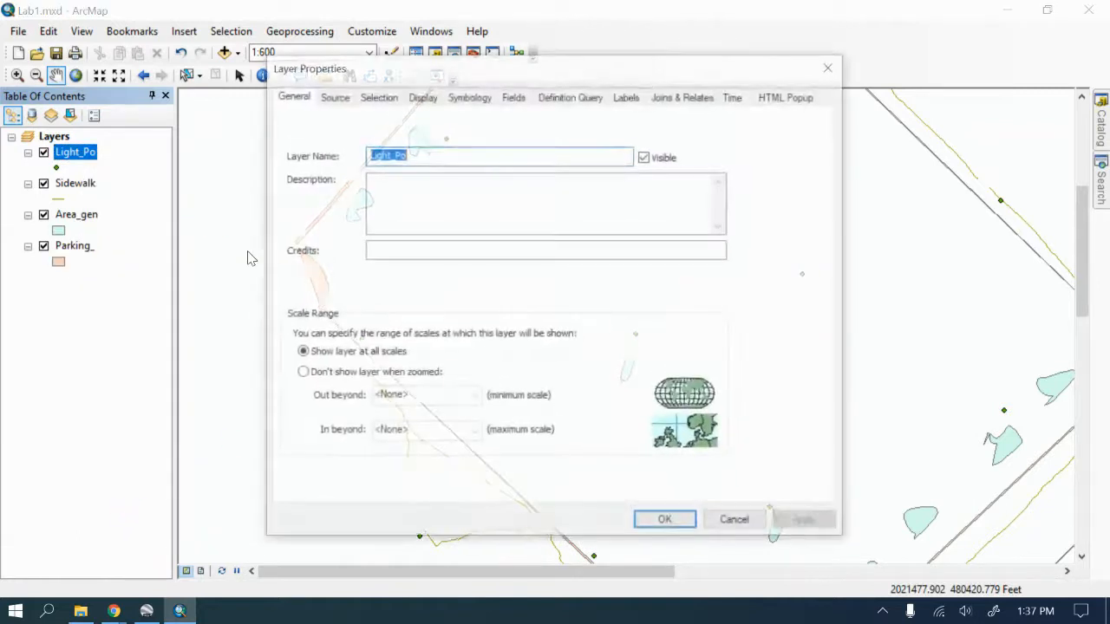
pyautogui.click(397, 155)
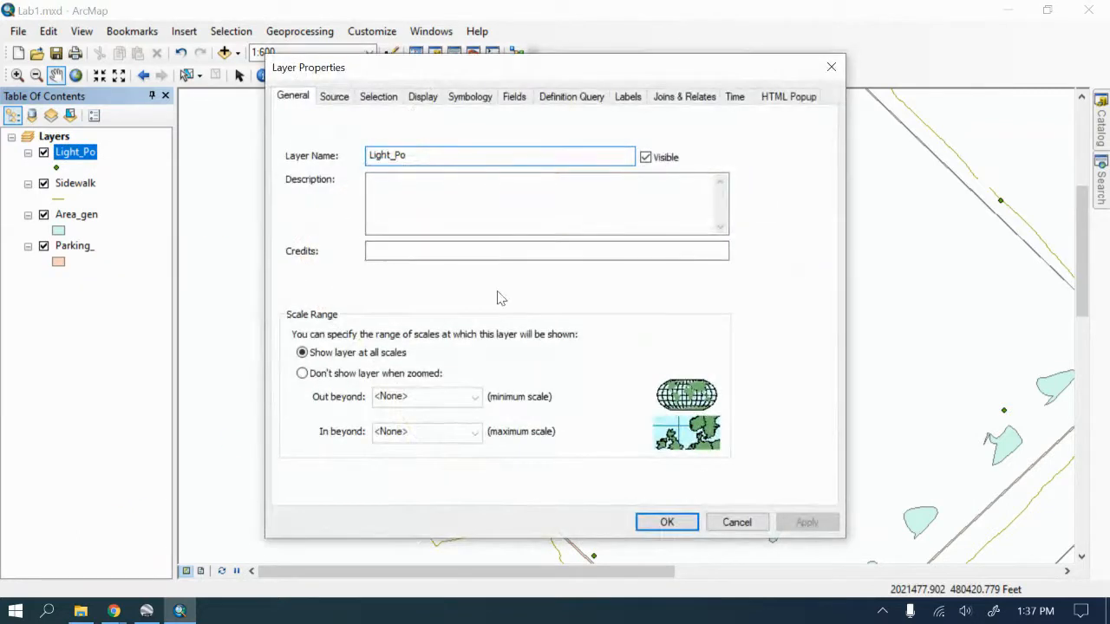
pyautogui.press('BackSpace')
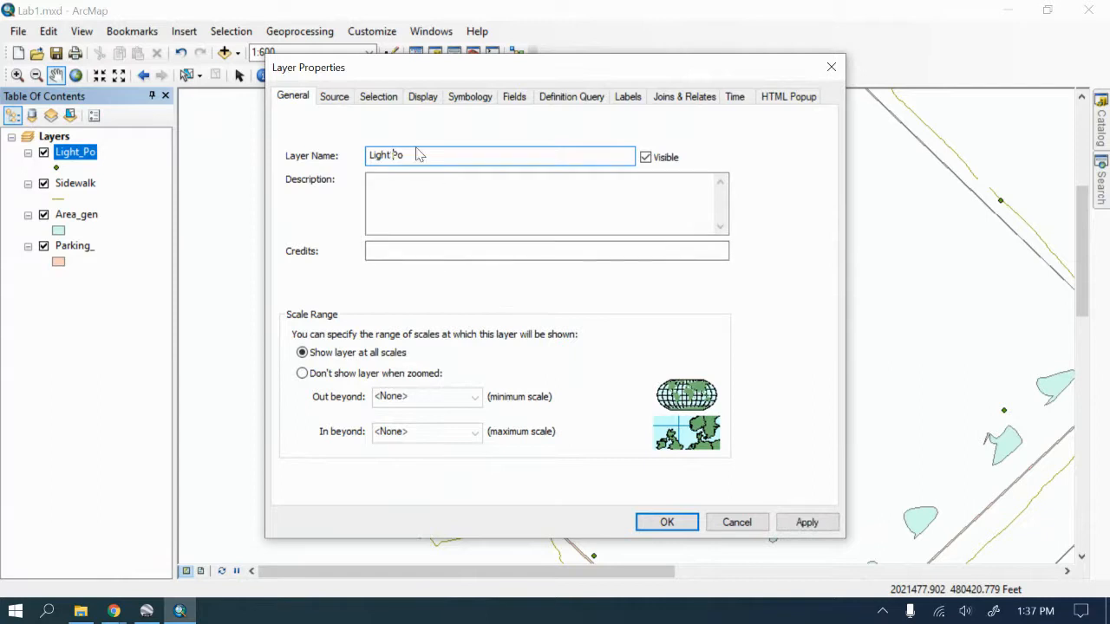
pyautogui.write('Pole')
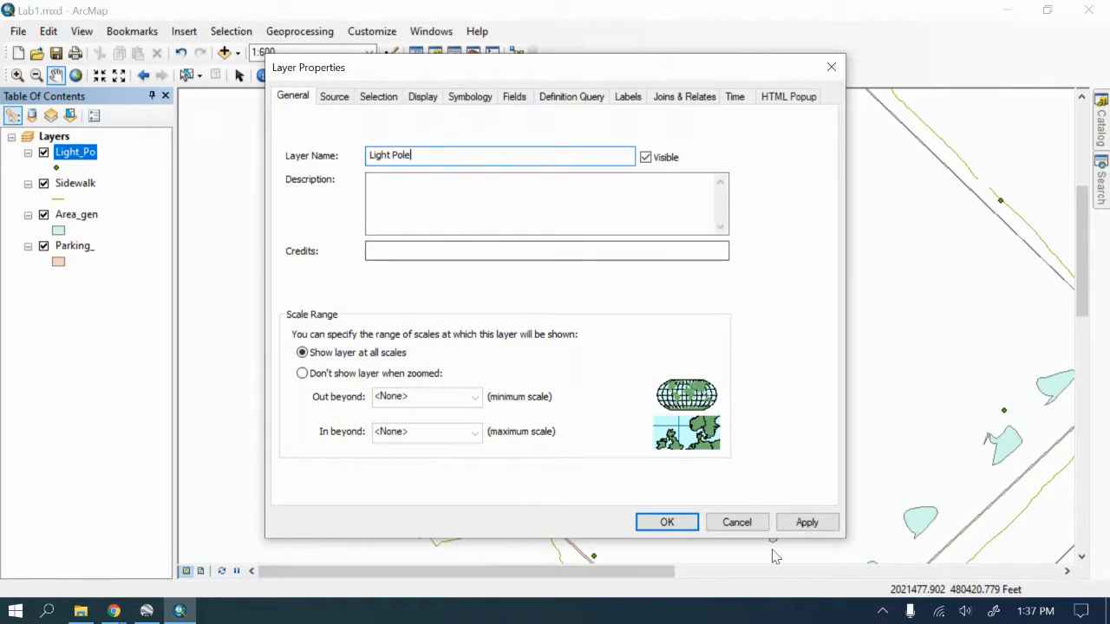
pyautogui.click(806, 522)
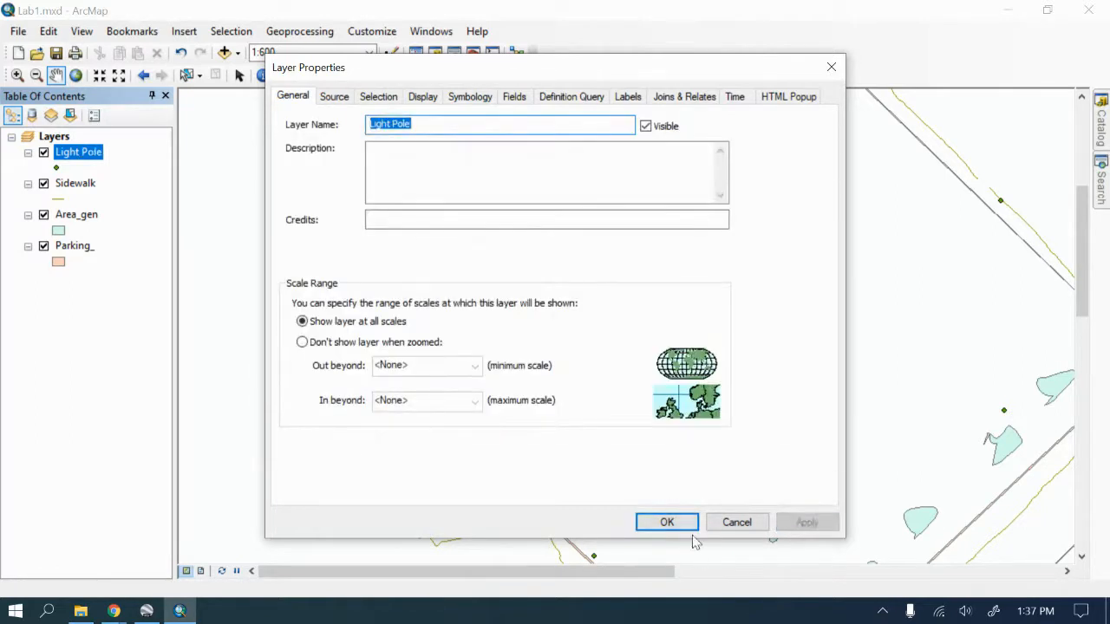
pyautogui.click(652, 523)
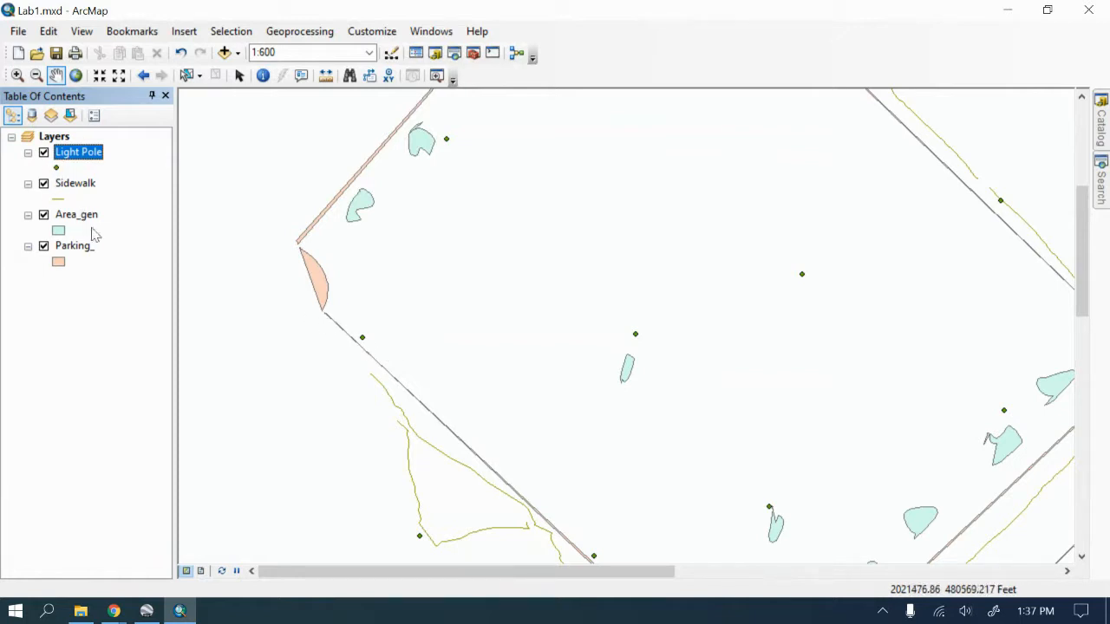
pyautogui.click(56, 169)
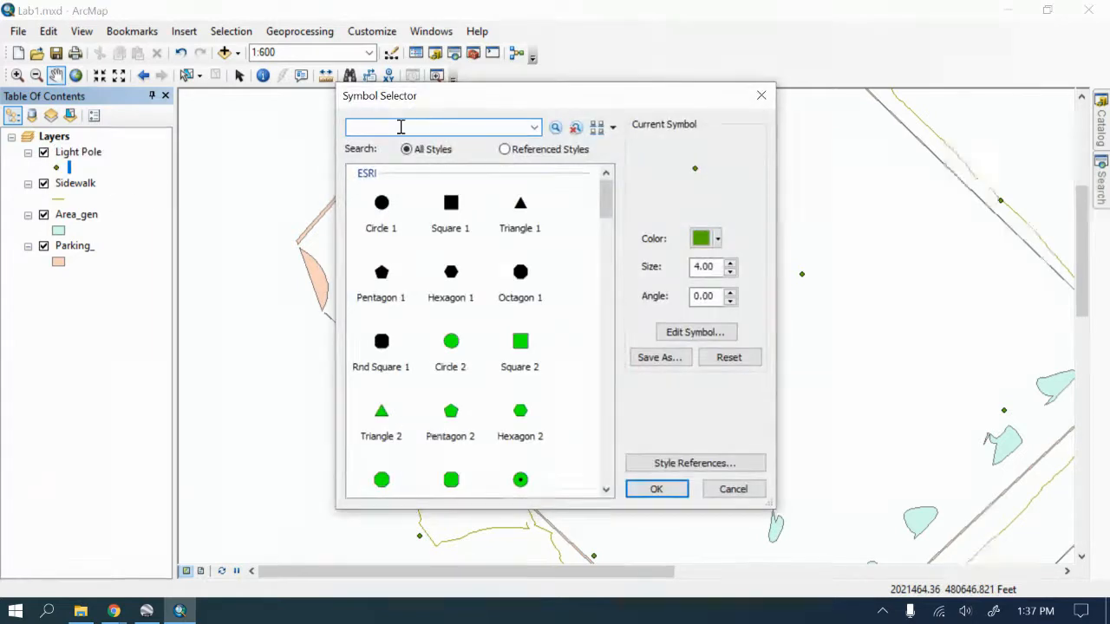
pyautogui.write('light')
pyautogui.press('Return')
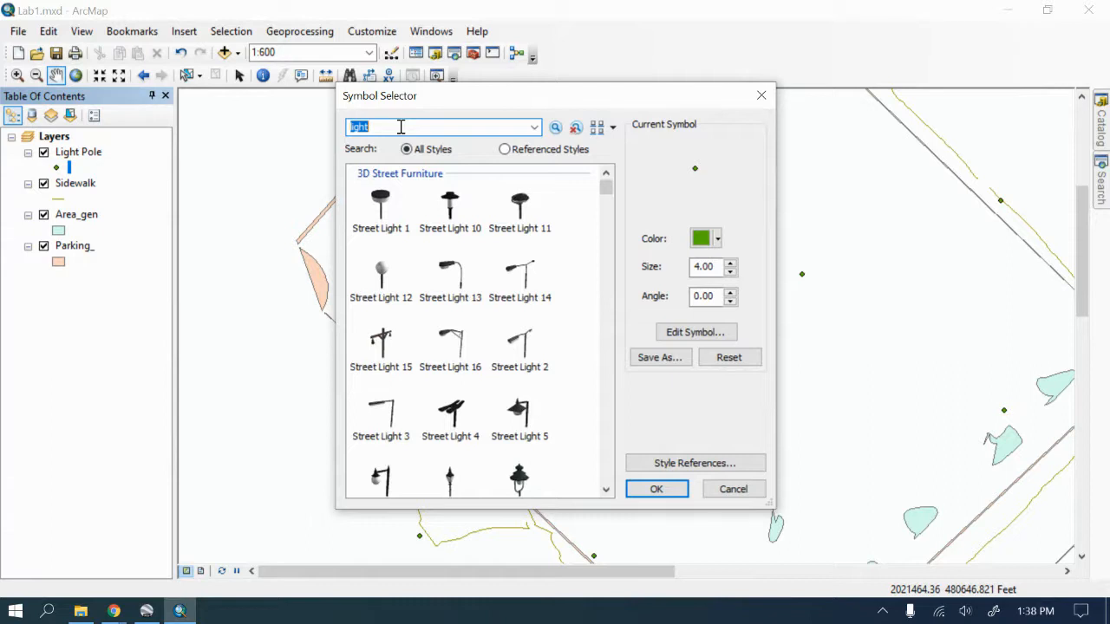
pyautogui.click(733, 490)
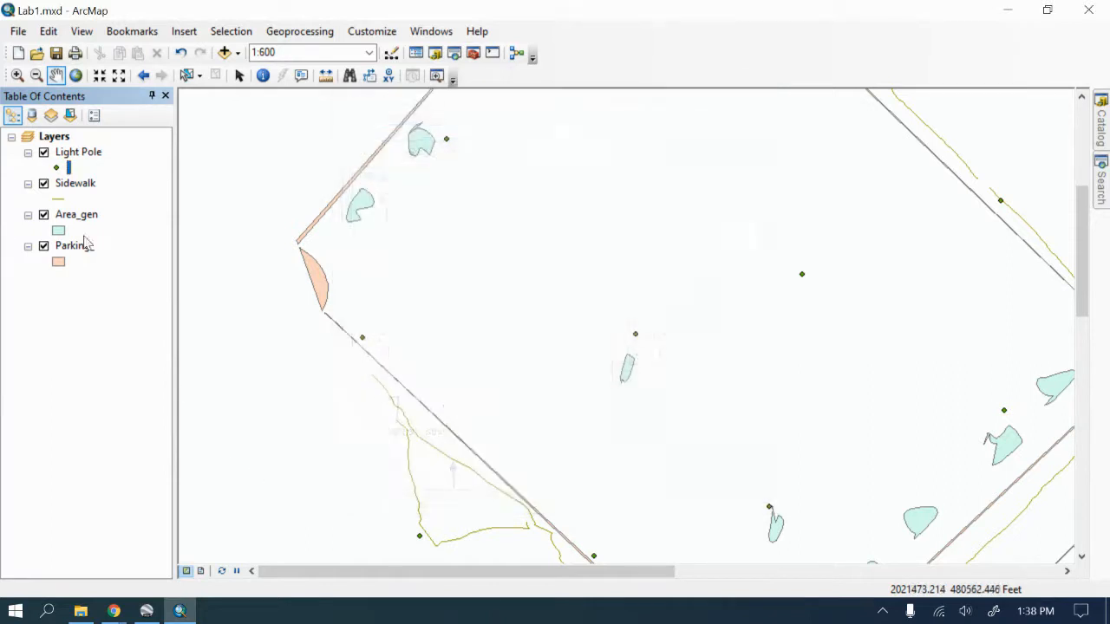
# Step: Search the symbol styles for "light" and give the Light Pole layer the Street Light 14 symbol in red
pyautogui.click(56, 168)
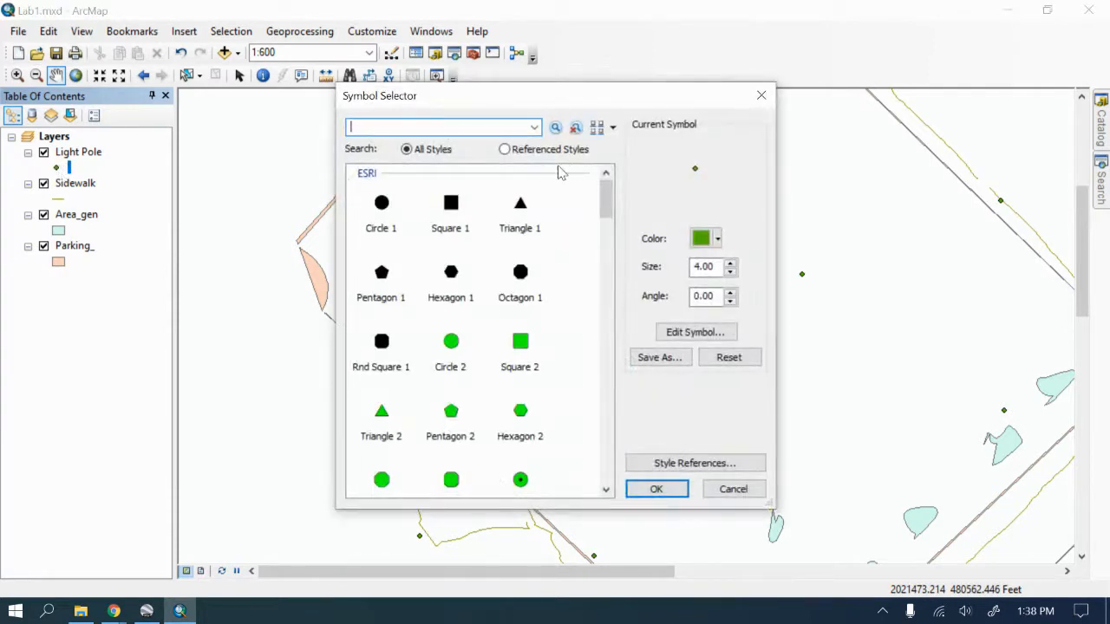
pyautogui.click(378, 127)
pyautogui.write('light')
pyautogui.press('Return')
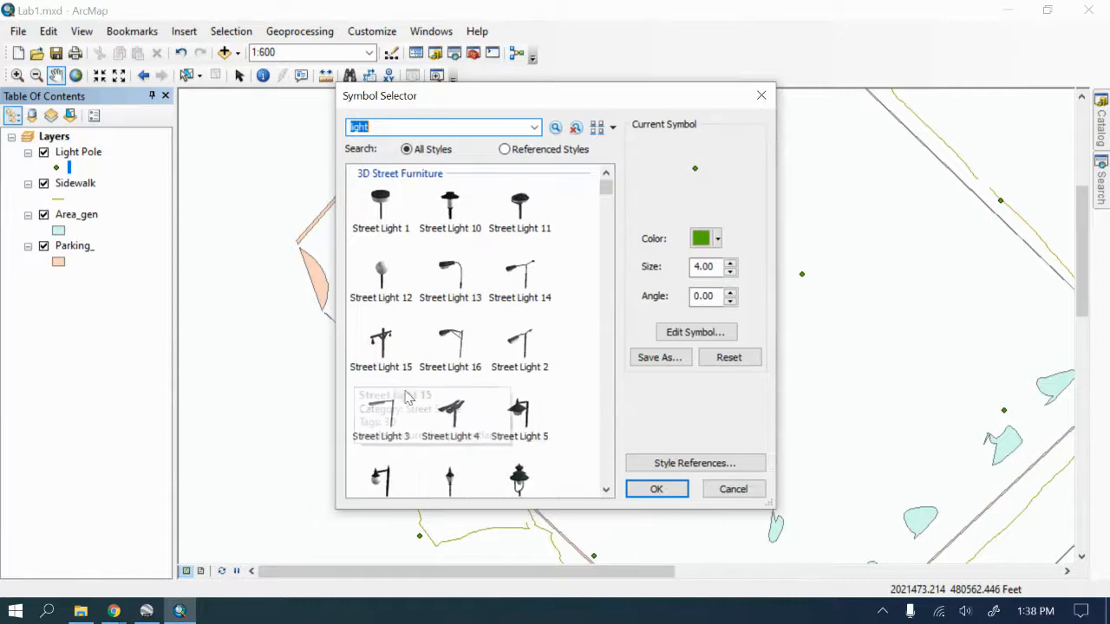
pyautogui.scroll(-1, 451, 399)
pyautogui.scroll(-3, 481, 399)
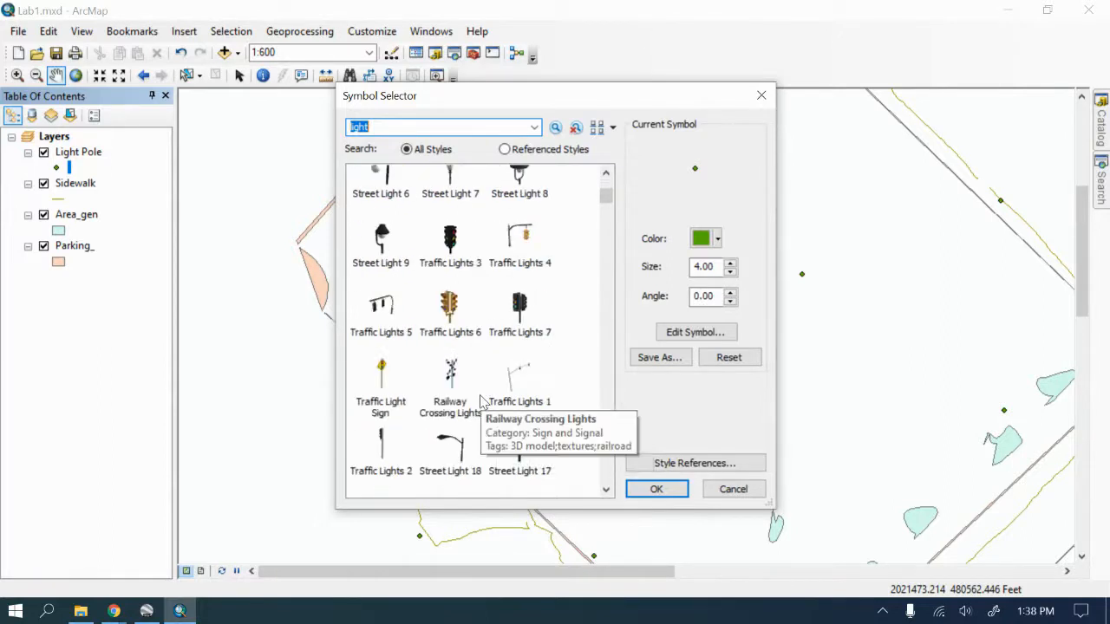
pyautogui.scroll(4, 481, 399)
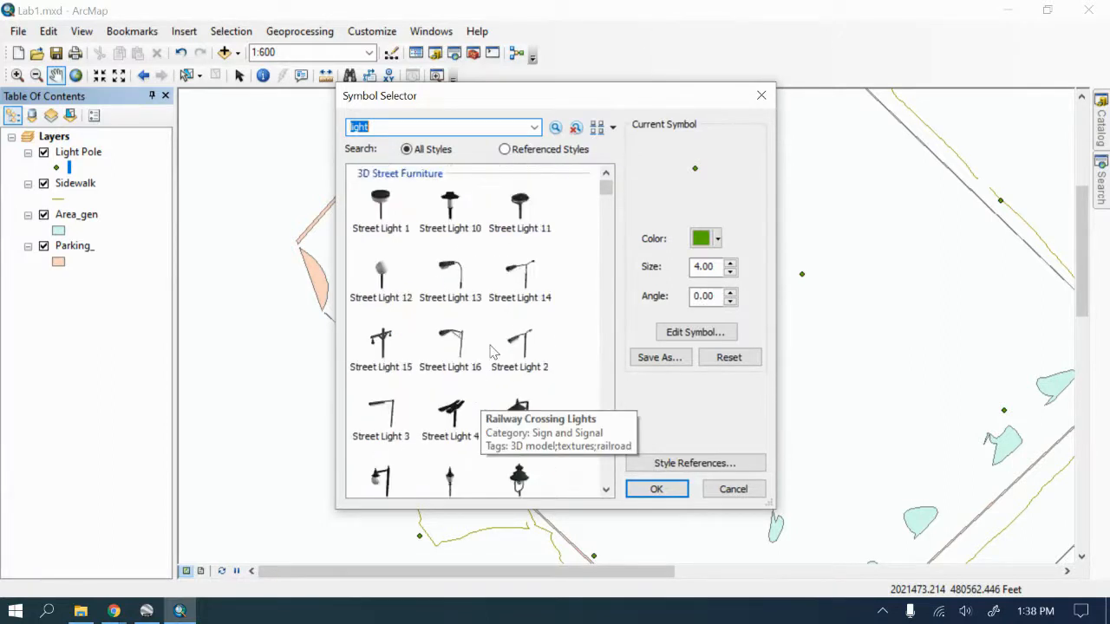
pyautogui.click(523, 276)
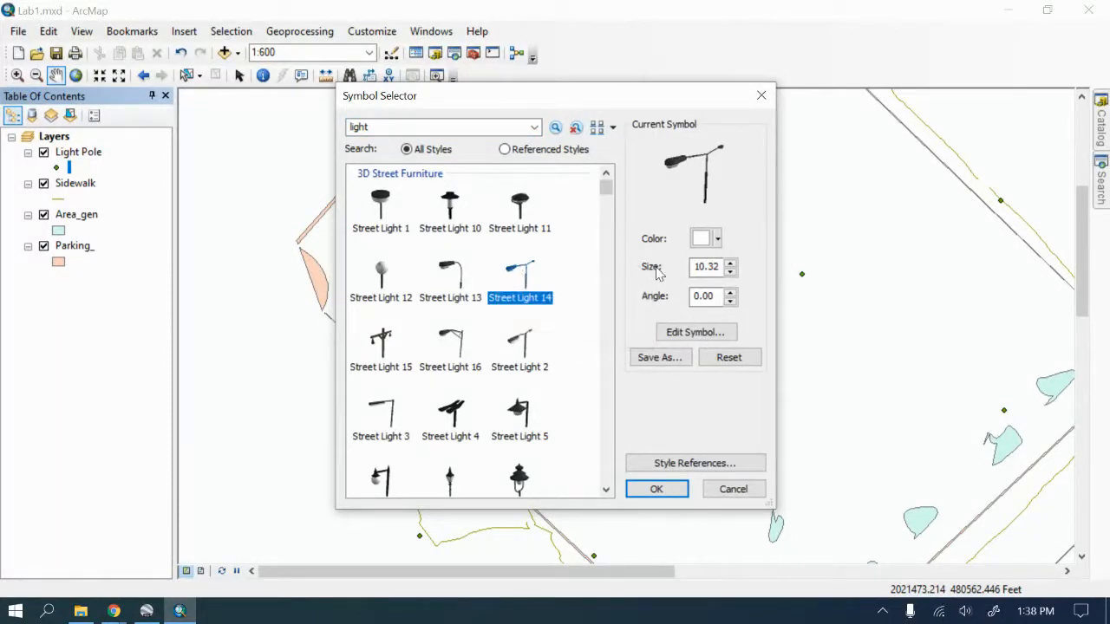
pyautogui.click(718, 238)
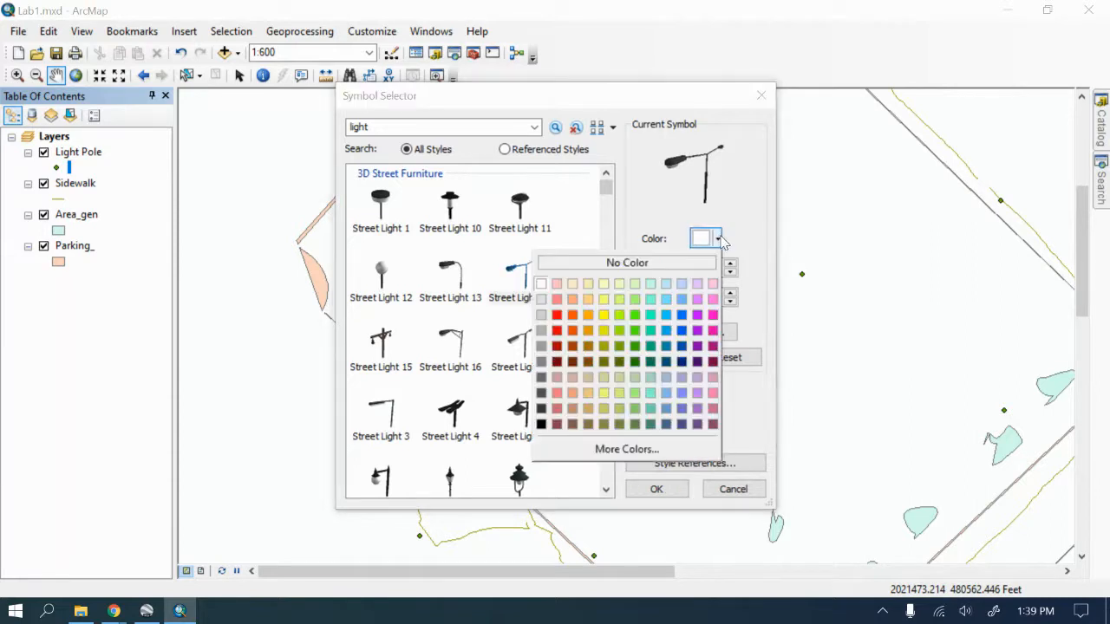
pyautogui.click(557, 315)
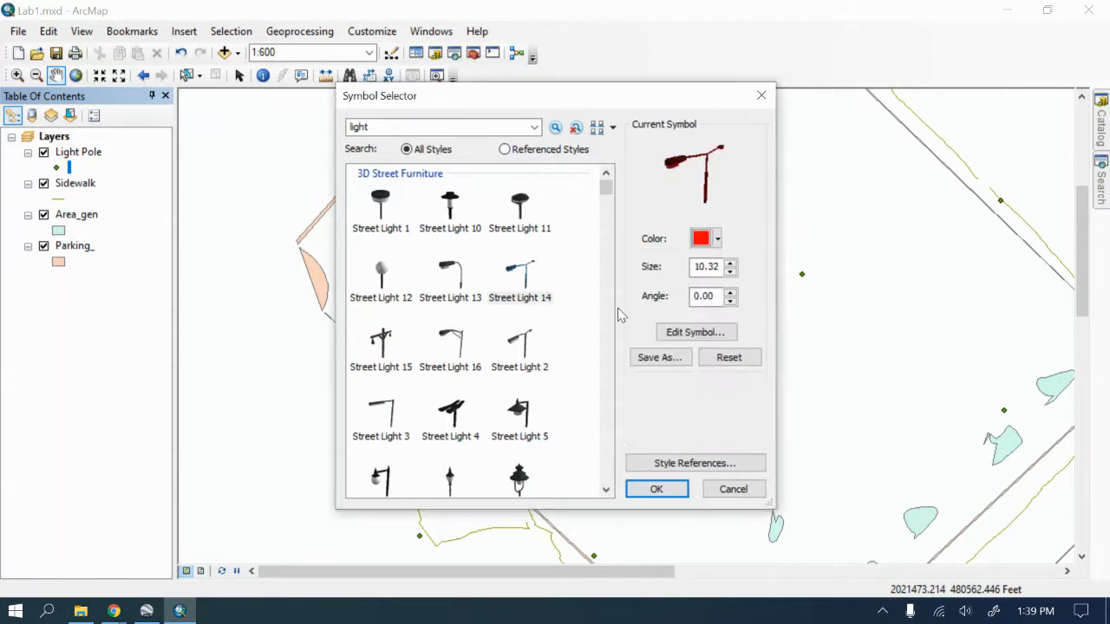
pyautogui.click(656, 490)
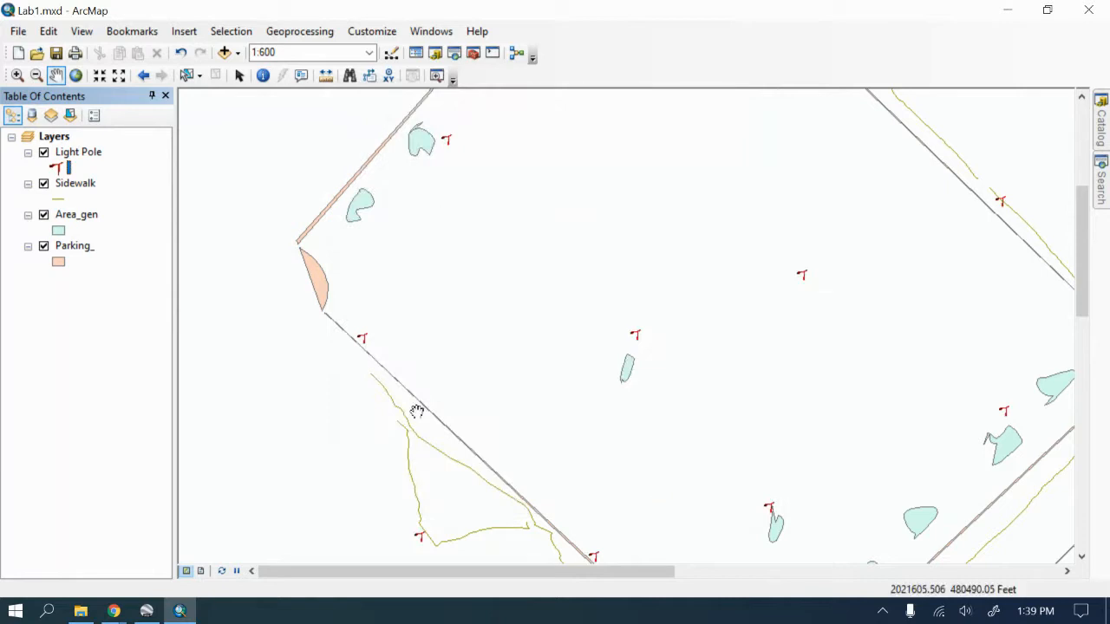
# Step: Set the Light Pole layer's symbol size to 14
pyautogui.scroll(3, 416, 409)
pyautogui.scroll(-4, 417, 408)
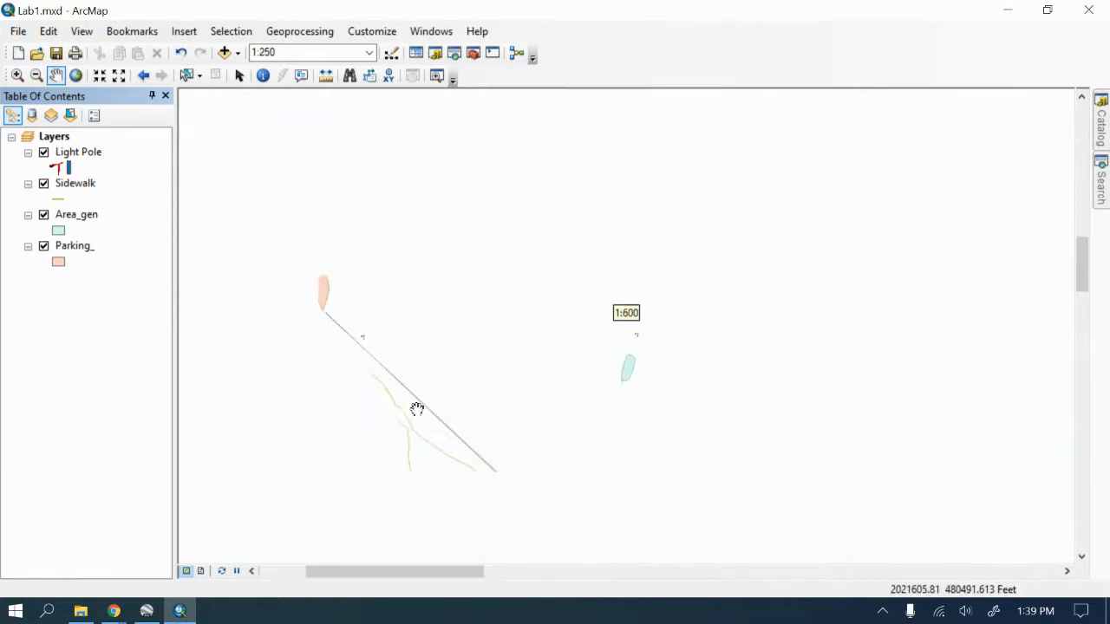
pyautogui.scroll(-1, 512, 478)
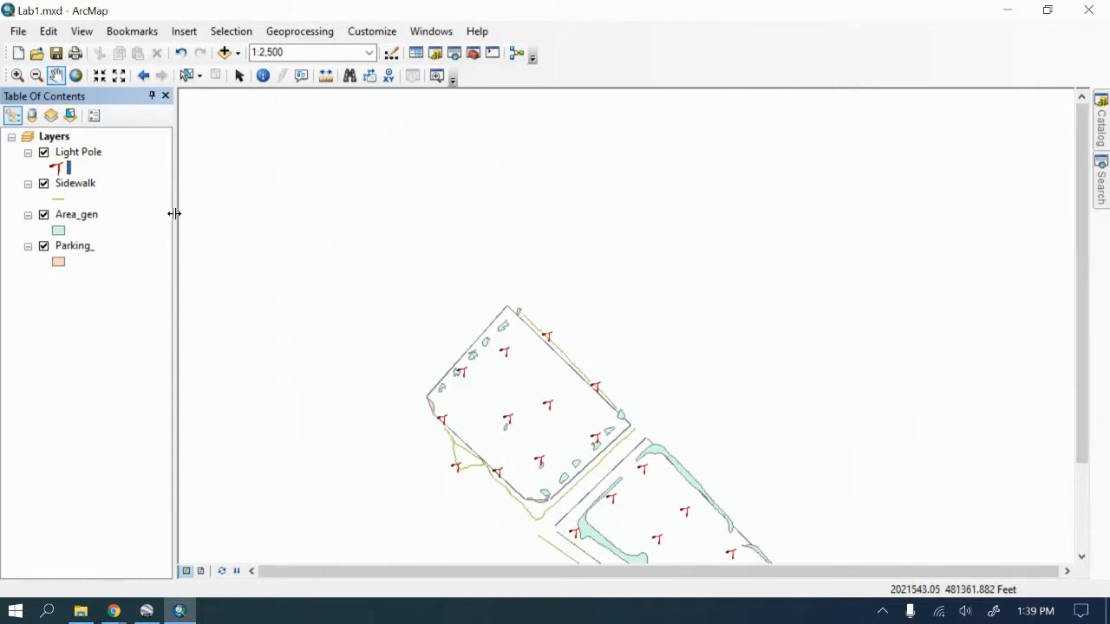
pyautogui.rightClick(91, 156)
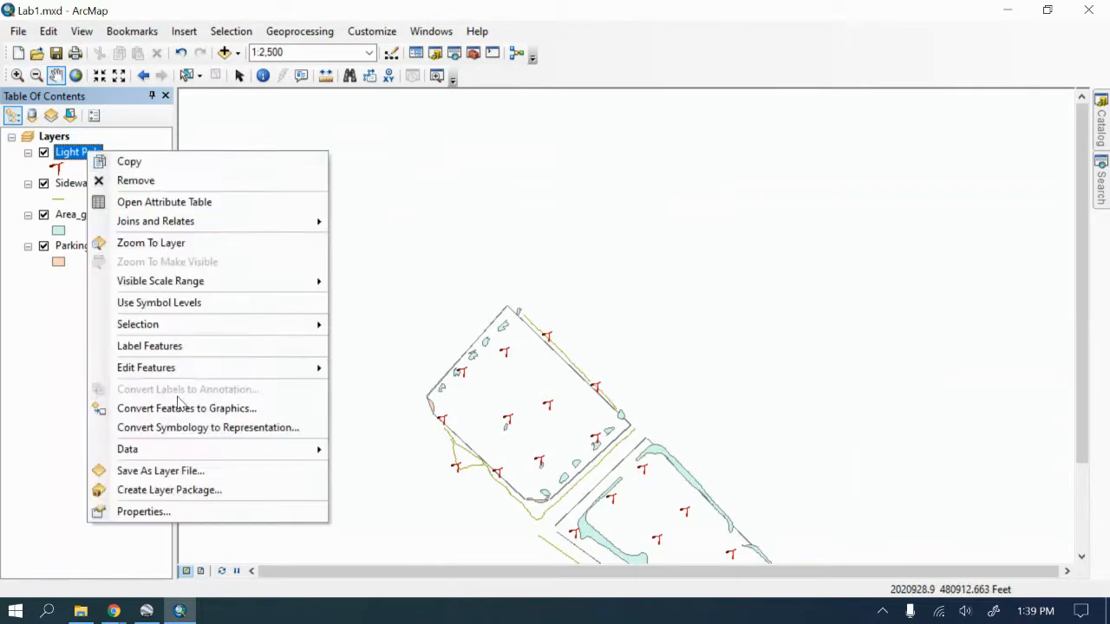
pyautogui.click(154, 251)
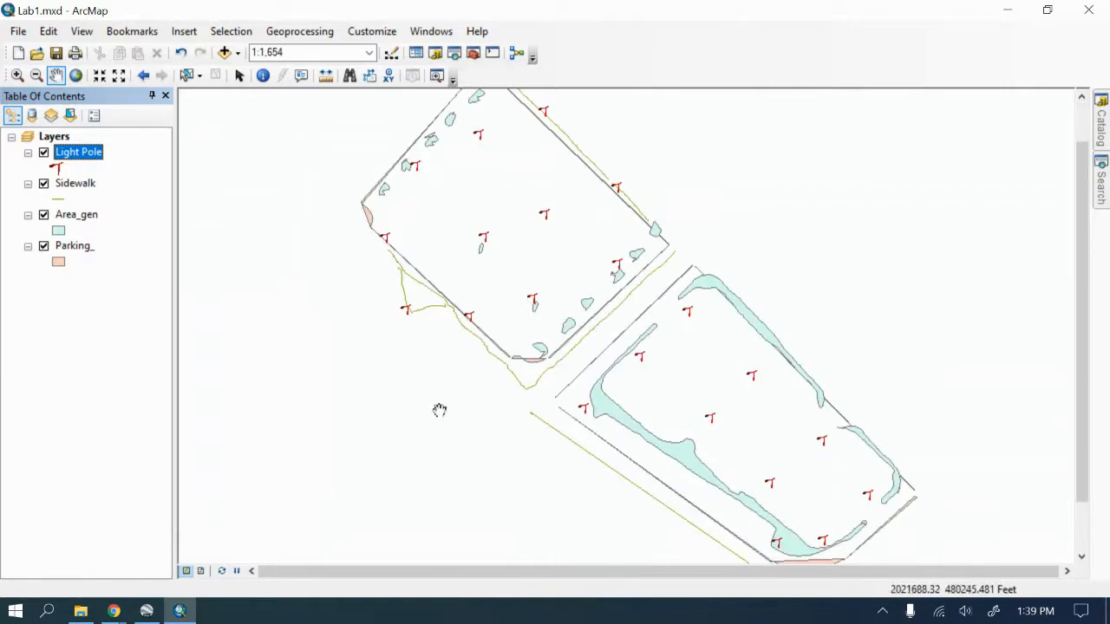
pyautogui.scroll(1, 351, 422)
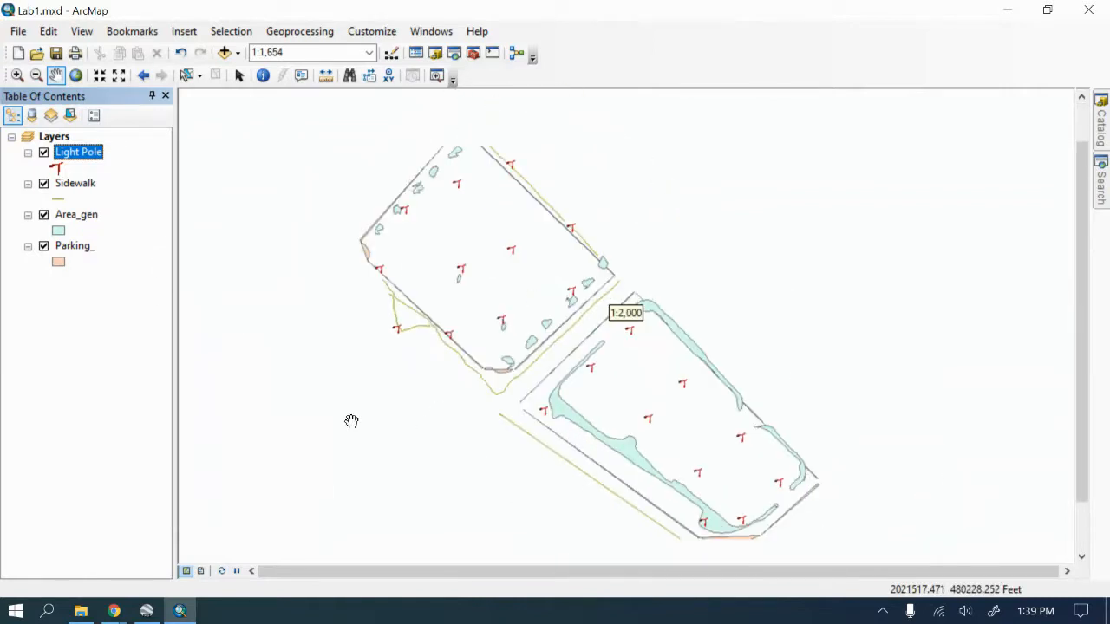
pyautogui.click(57, 170)
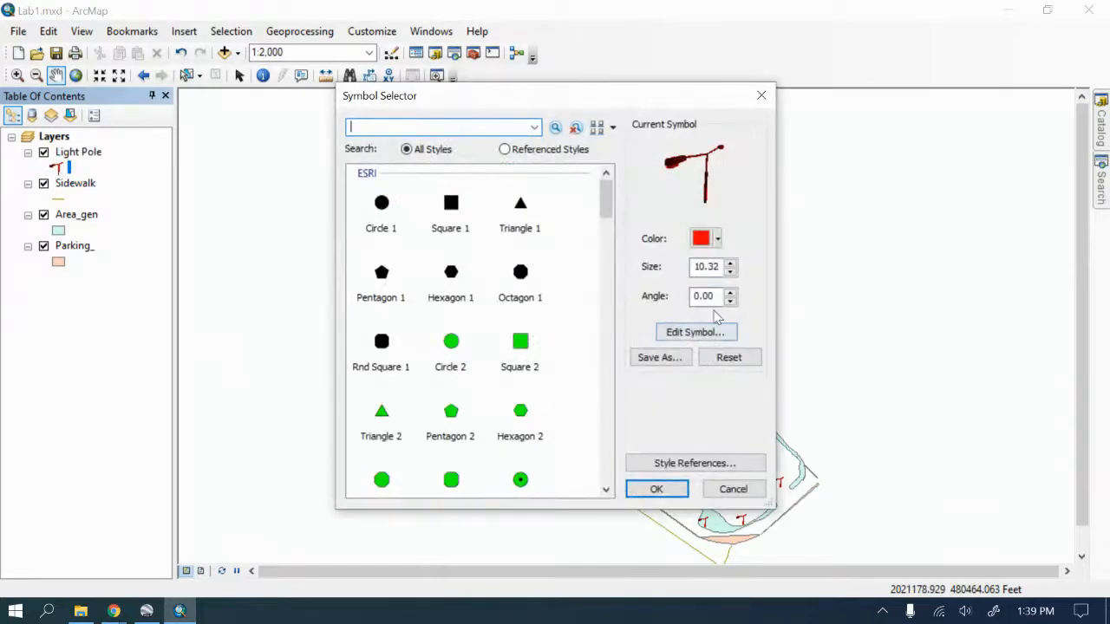
pyautogui.doubleClick(707, 267)
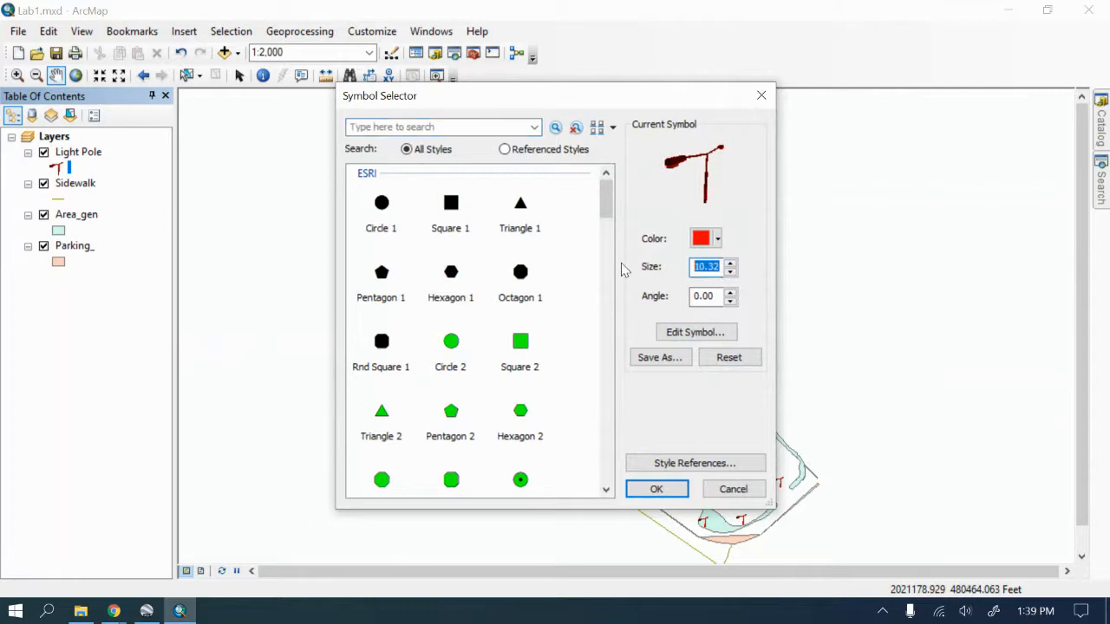
pyautogui.write('14')
pyautogui.click(644, 490)
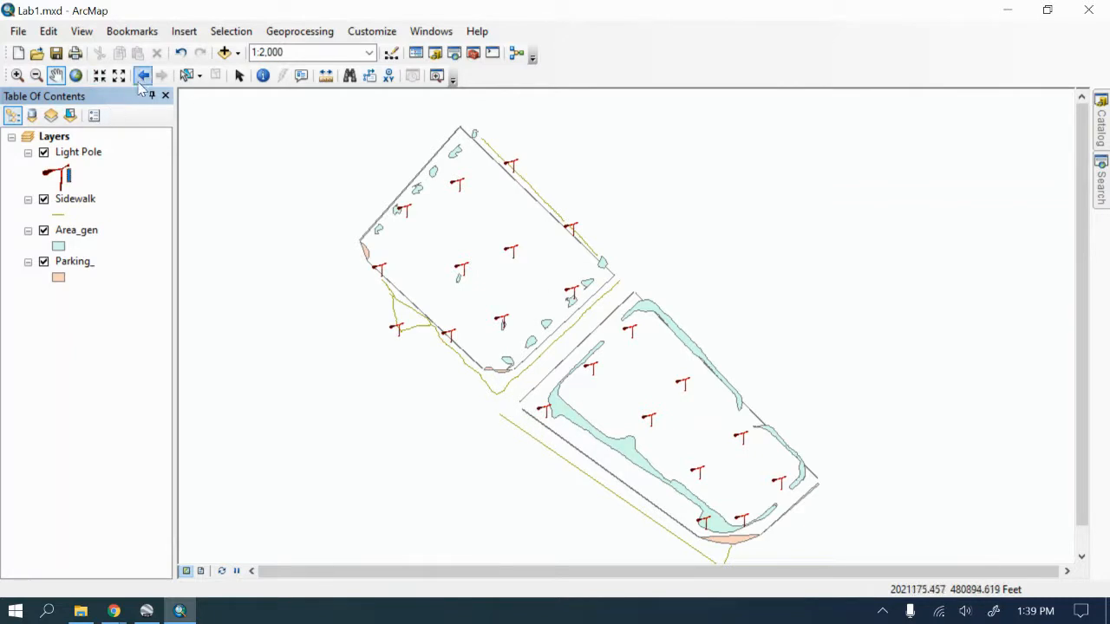
# Step: Add the Imagery basemap to the map, dismiss the coordinate system warning and enable hardware acceleration
pyautogui.click(238, 53)
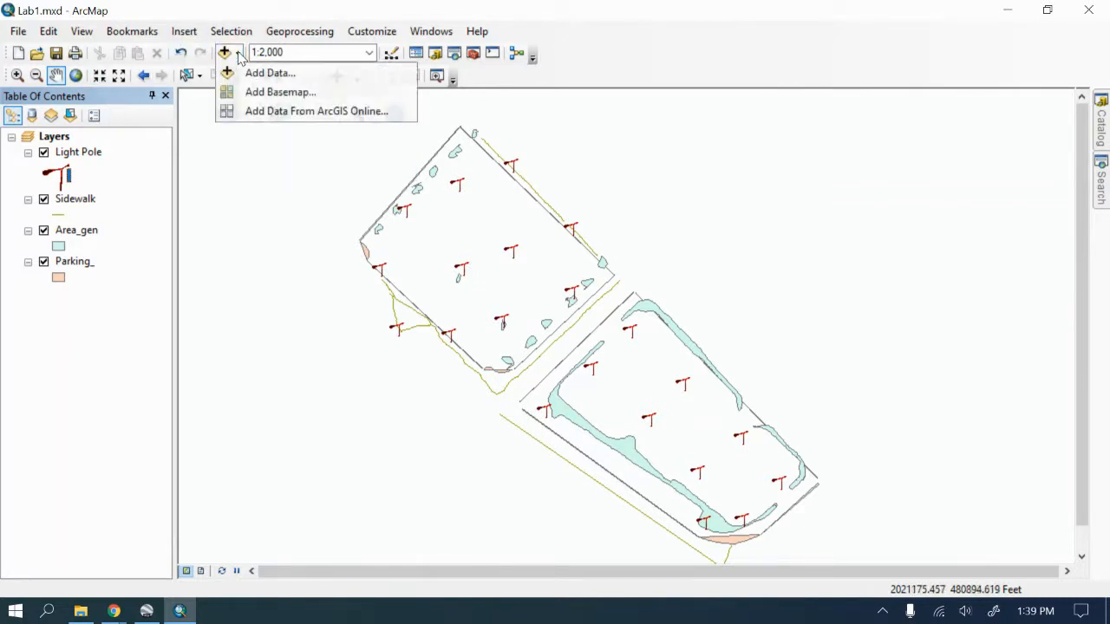
pyautogui.click(266, 93)
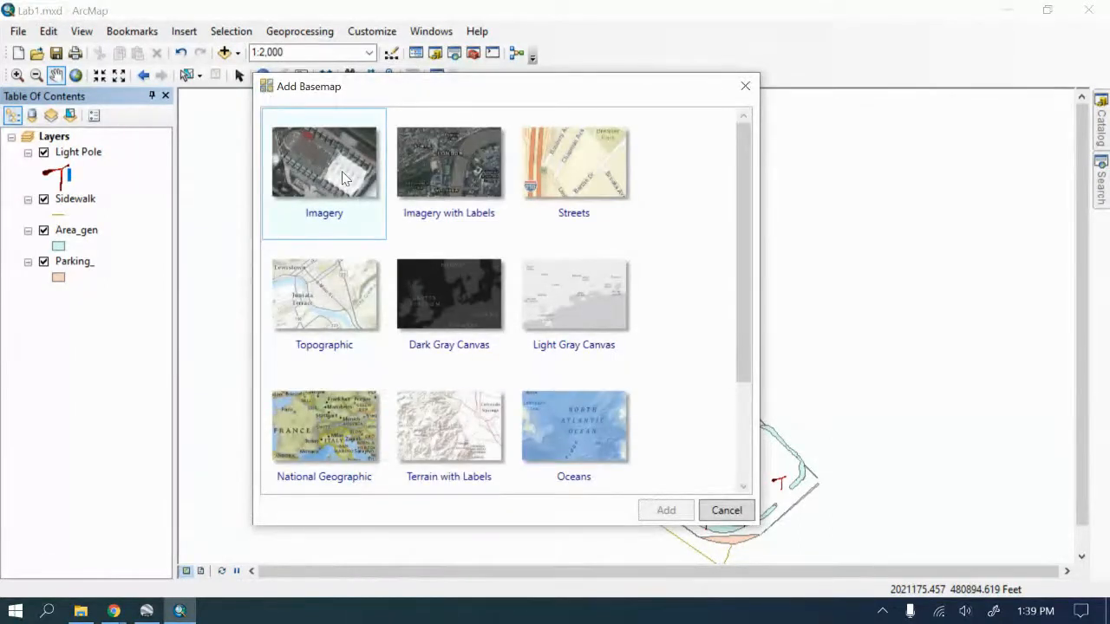
pyautogui.click(331, 176)
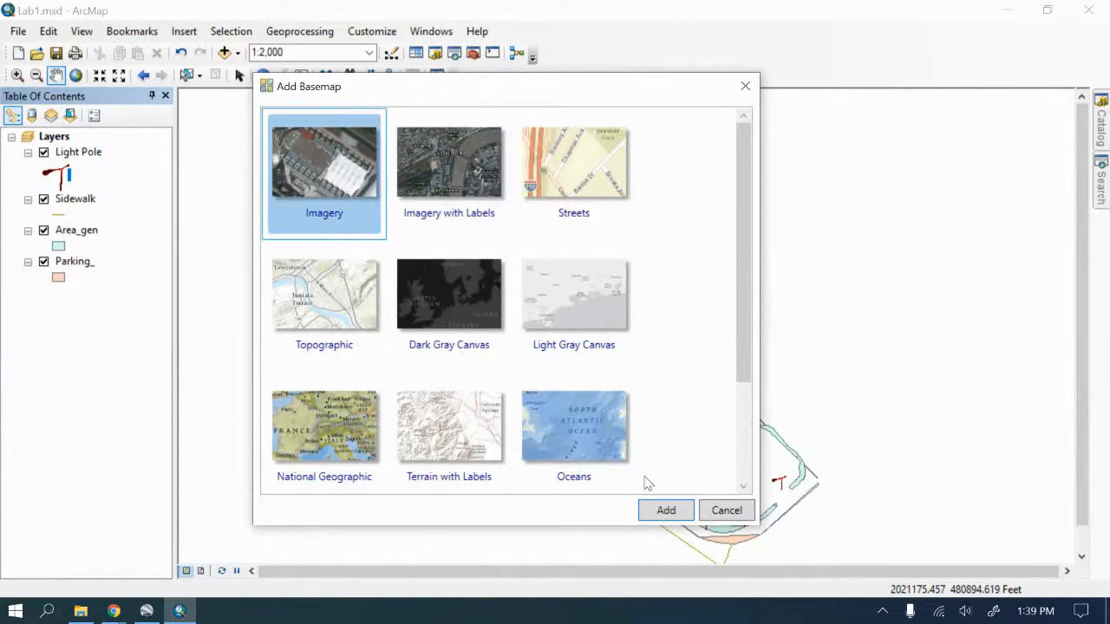
pyautogui.click(664, 510)
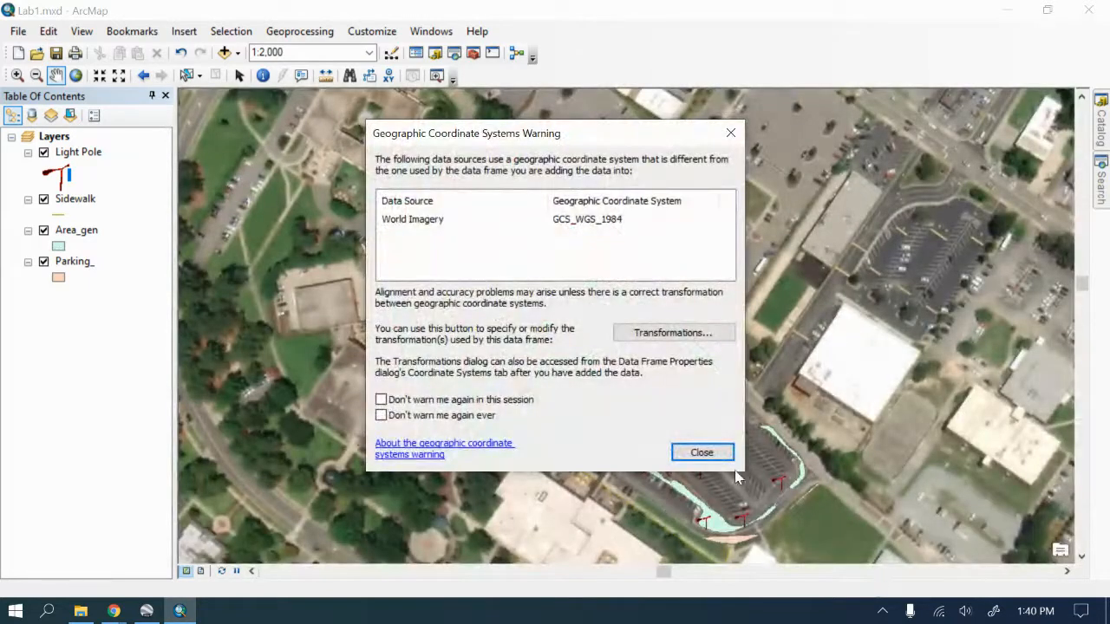
pyautogui.click(704, 451)
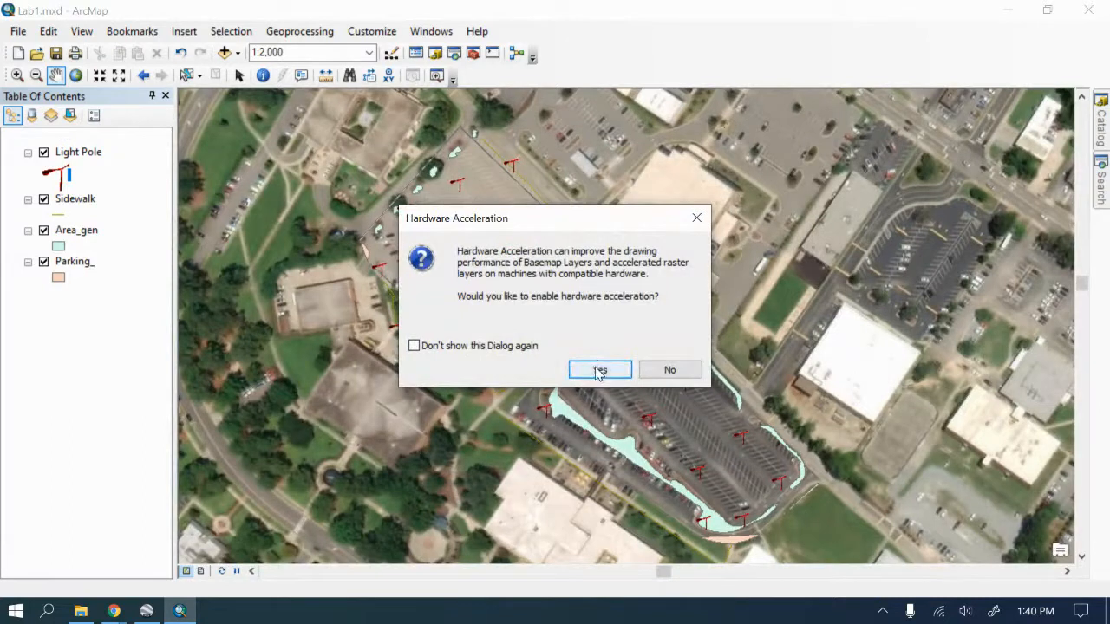
pyautogui.click(598, 371)
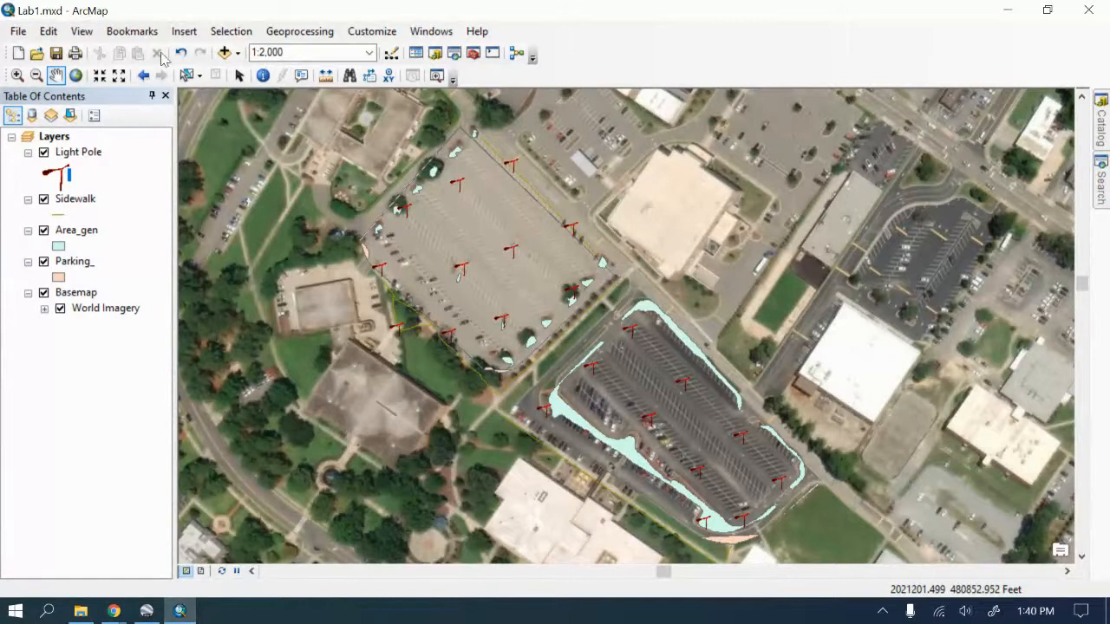
pyautogui.click(237, 54)
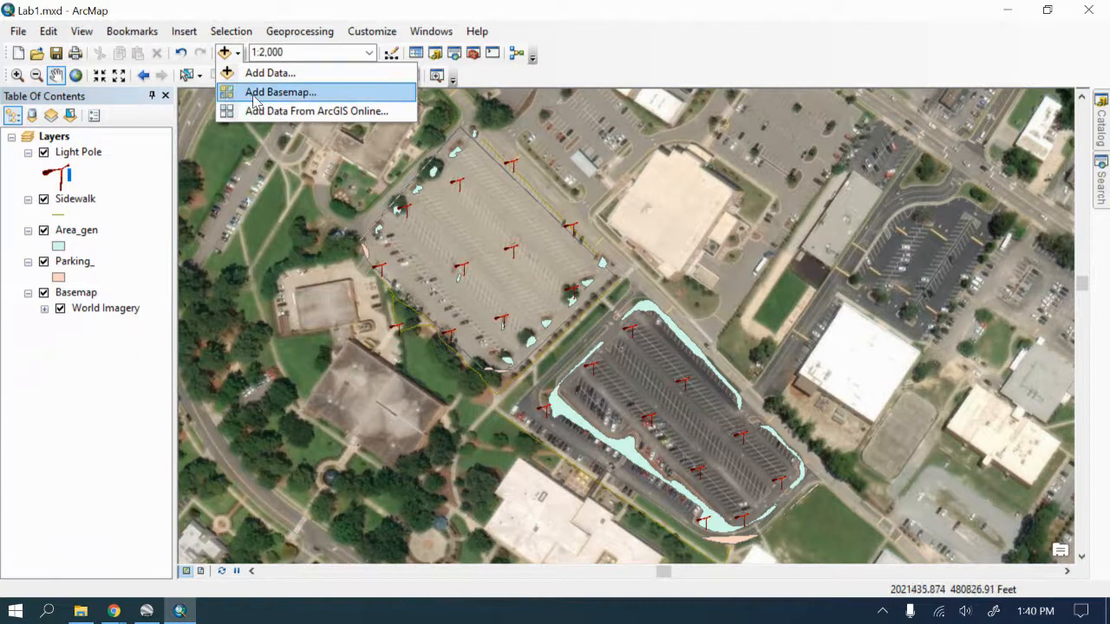
pyautogui.click(282, 94)
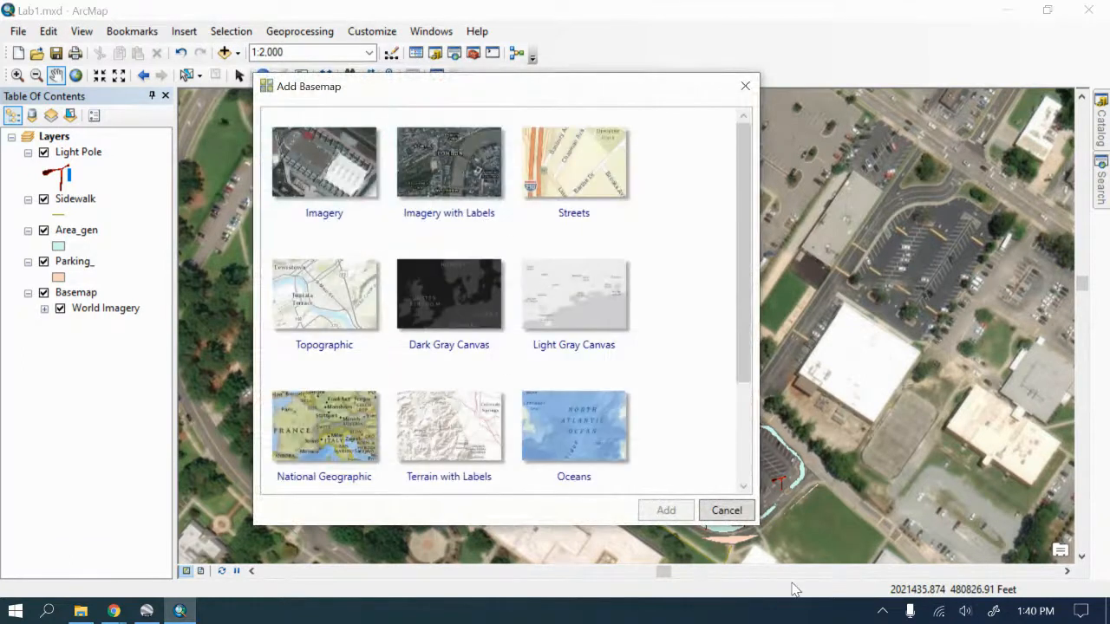
pyautogui.click(728, 510)
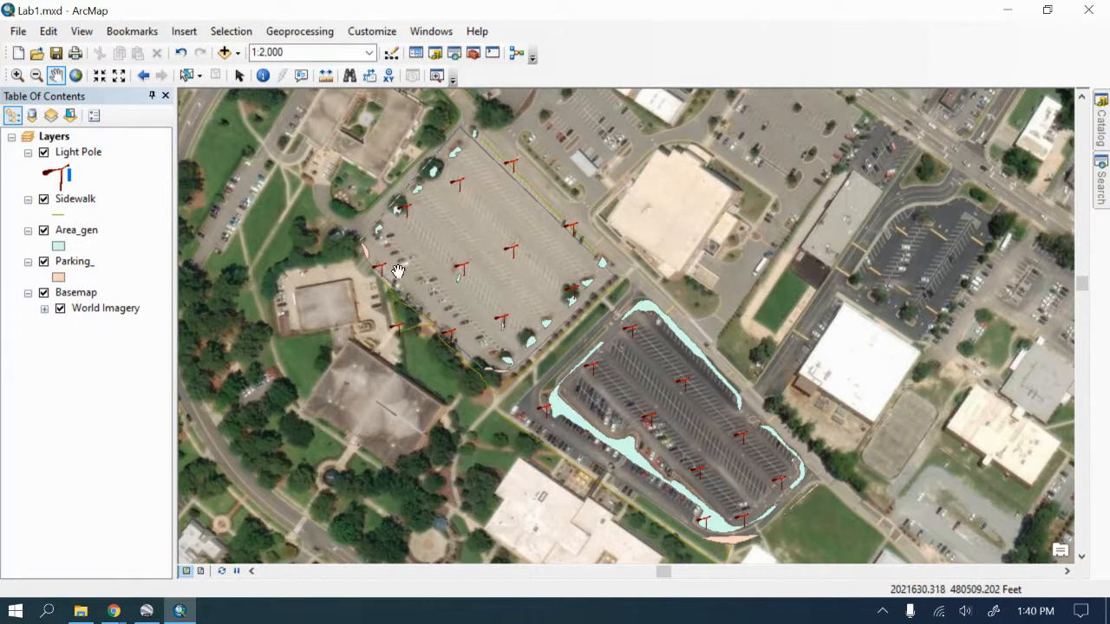
# Step: Set the map scale to 1:1,000 and zoom out to 1:1,500 around the two parking lots
pyautogui.scroll(-4, 397, 306)
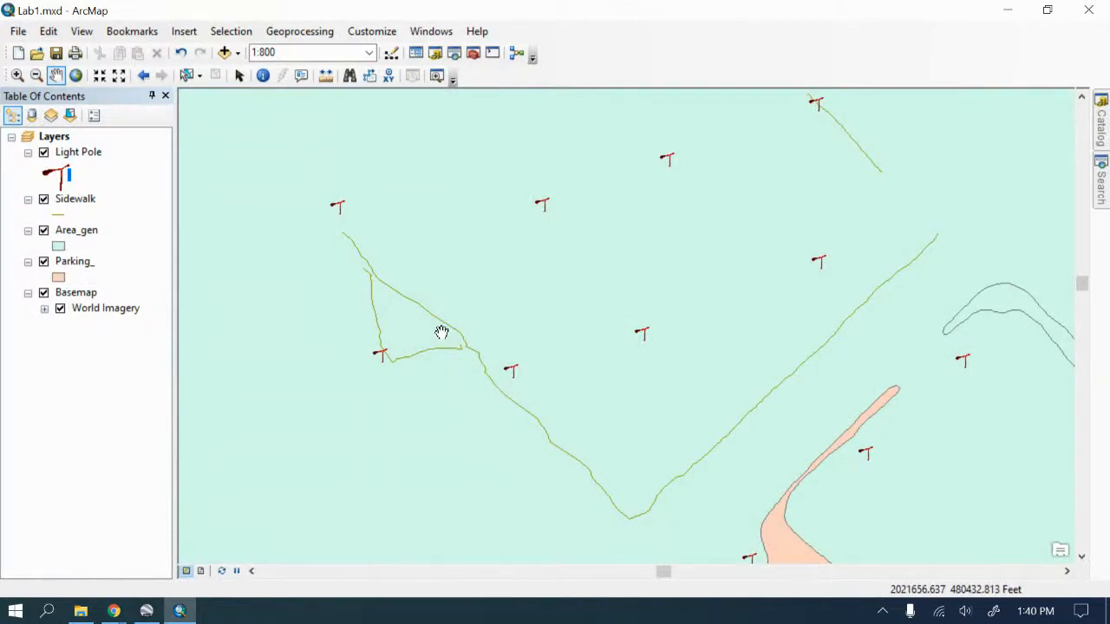
pyautogui.click(240, 53)
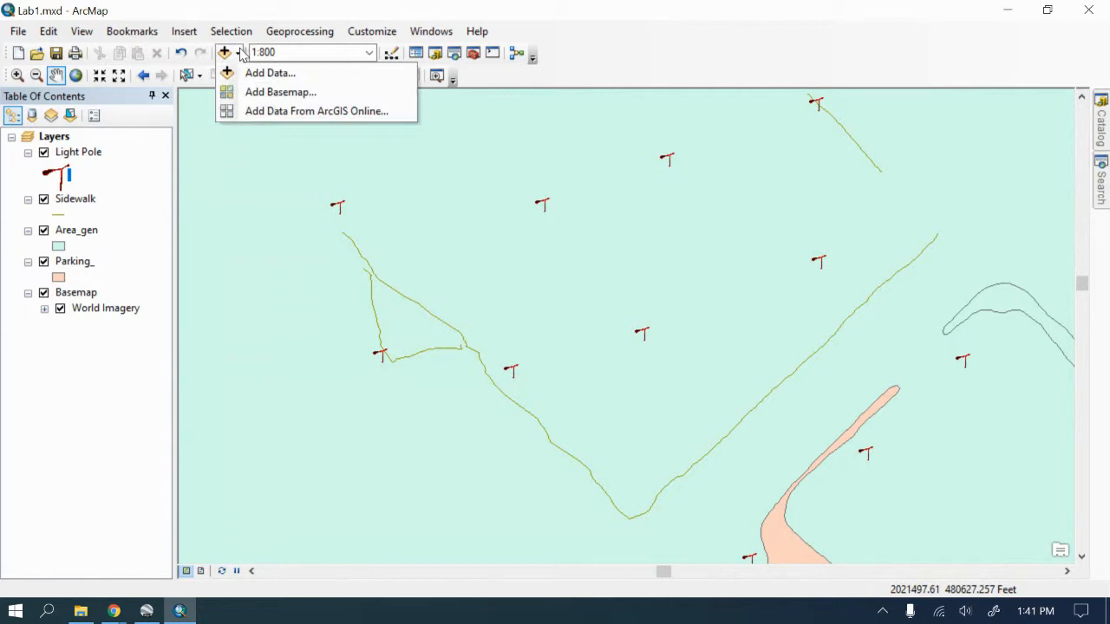
pyautogui.click(285, 52)
pyautogui.click(262, 52)
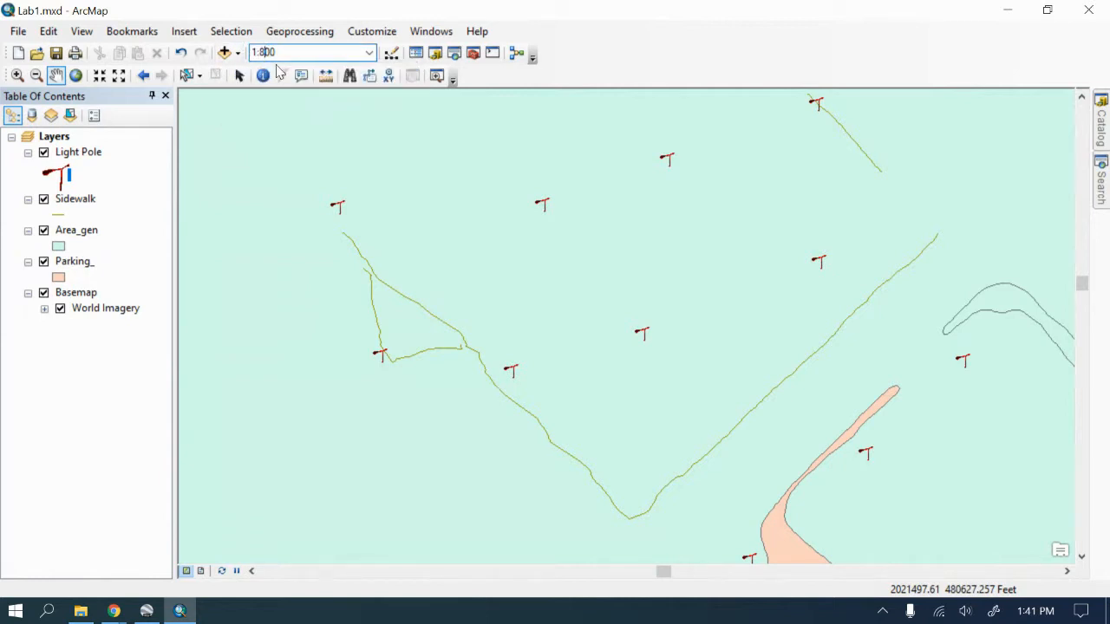
pyautogui.press('BackSpace')
pyautogui.write('1000')
pyautogui.press('Return')
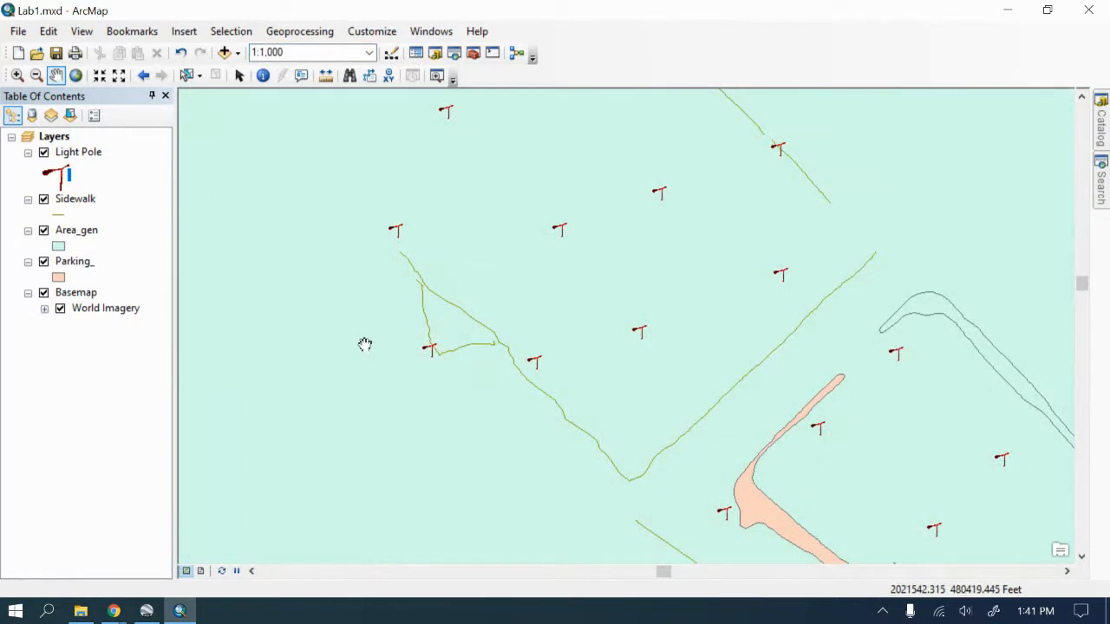
pyautogui.scroll(2, 365, 344)
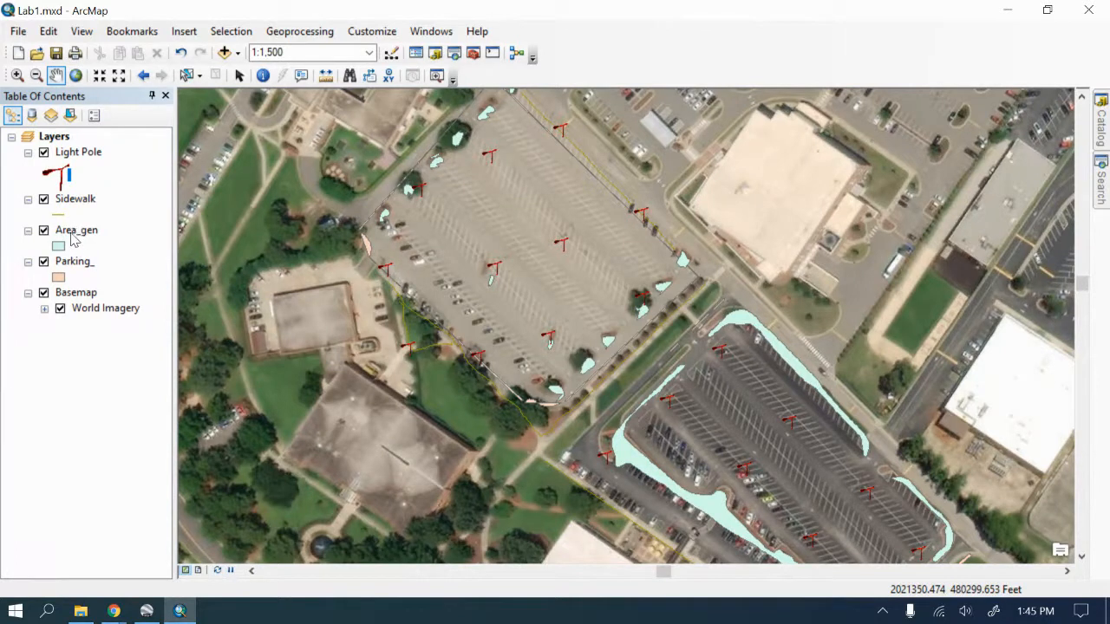
# Step: Rename the Area_gen layer to Islands in its layer properties
pyautogui.click(77, 230)
pyautogui.click(77, 230)
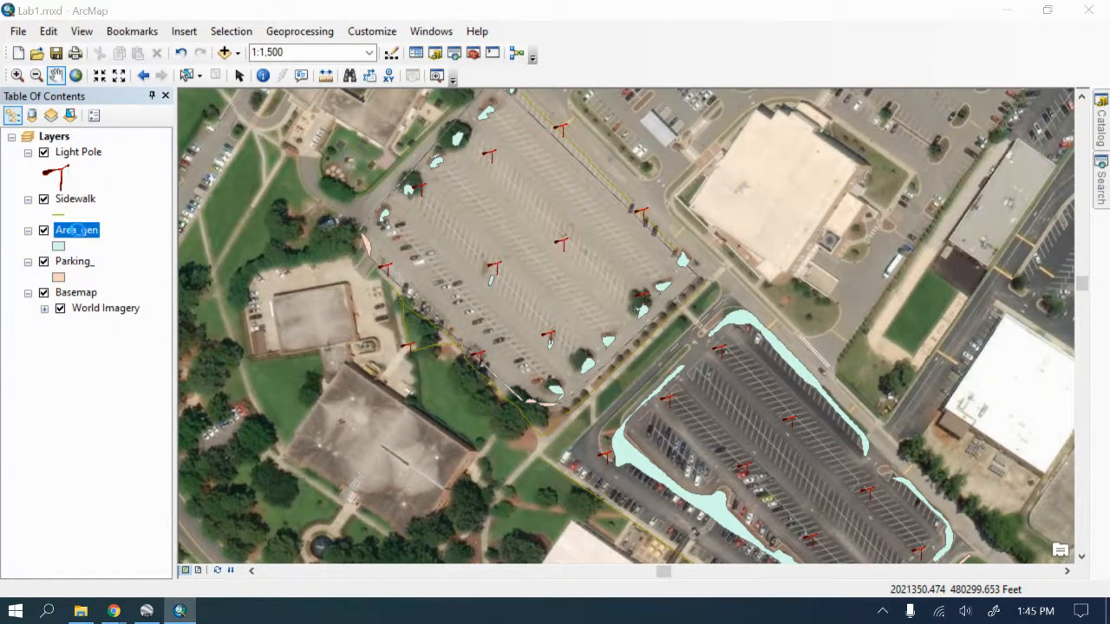
pyautogui.doubleClick(79, 231)
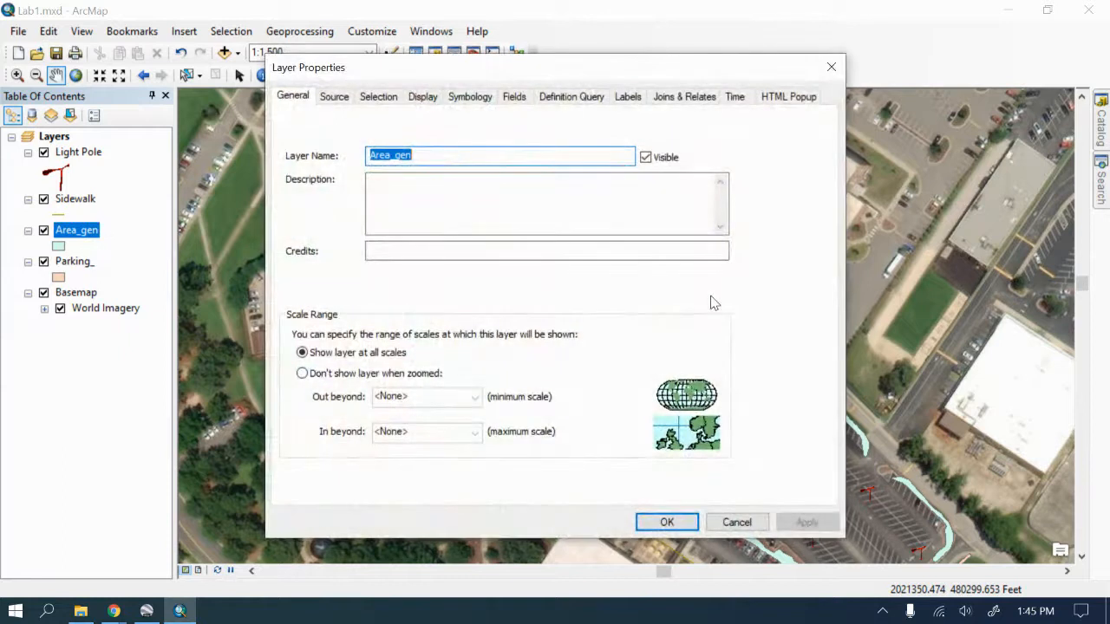
pyautogui.write('I')
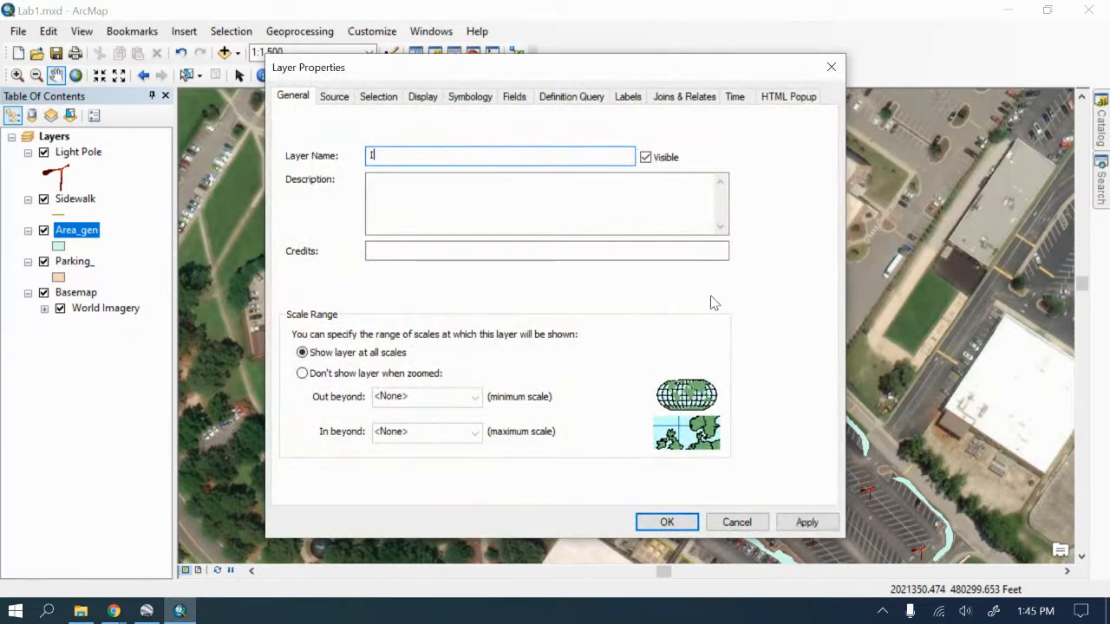
pyautogui.write('slands')
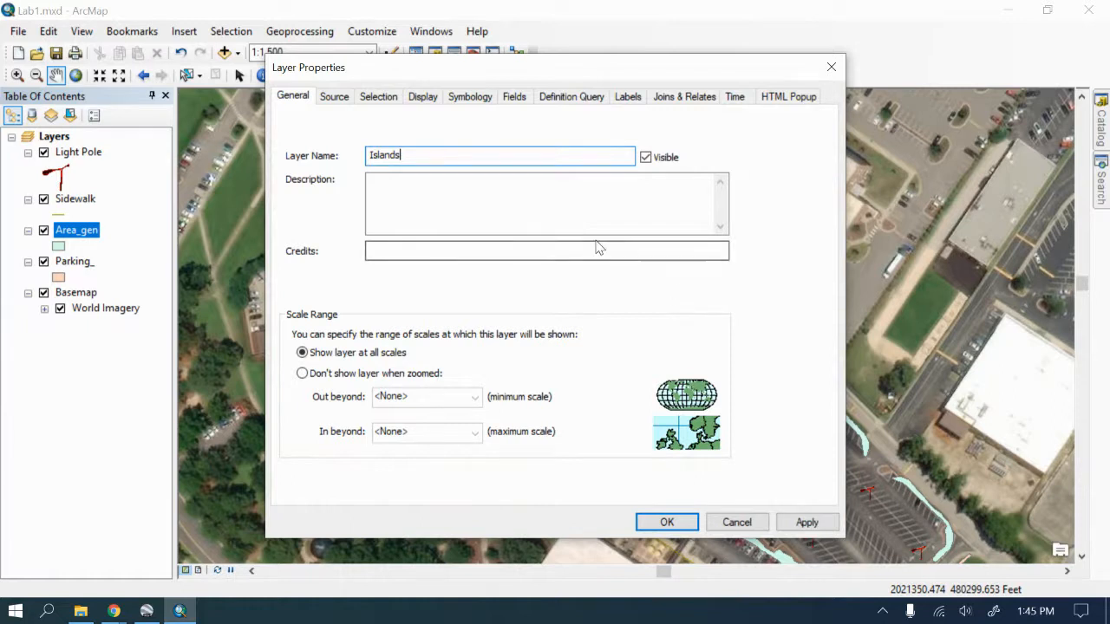
# Step: Make the Islands layer 50% transparent and apply the layer properties
pyautogui.click(423, 97)
pyautogui.doubleClick(424, 134)
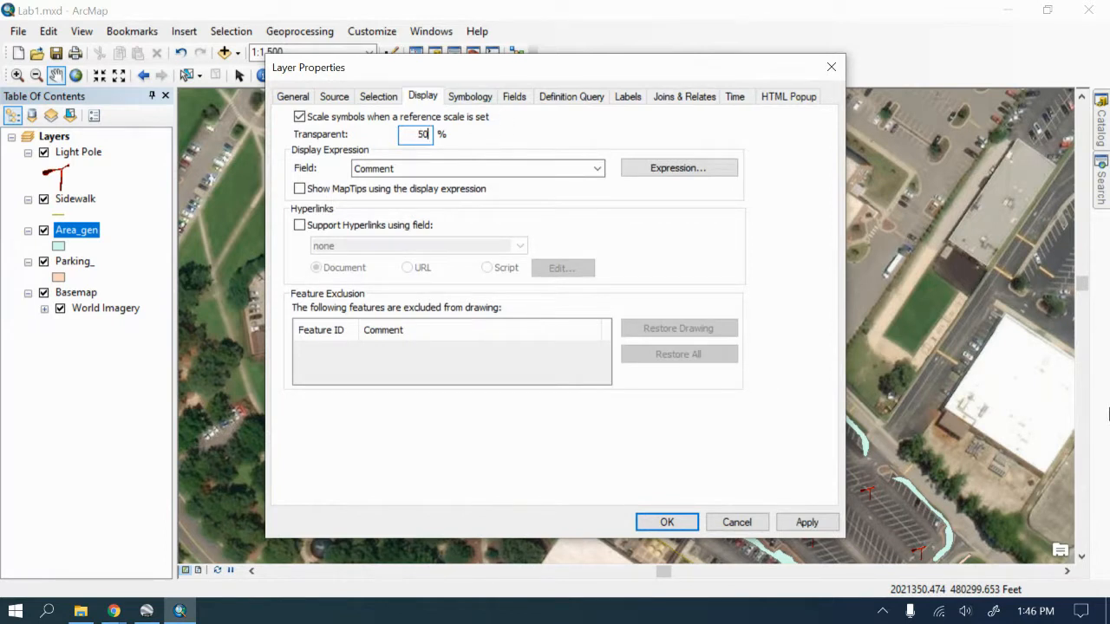
pyautogui.click(807, 522)
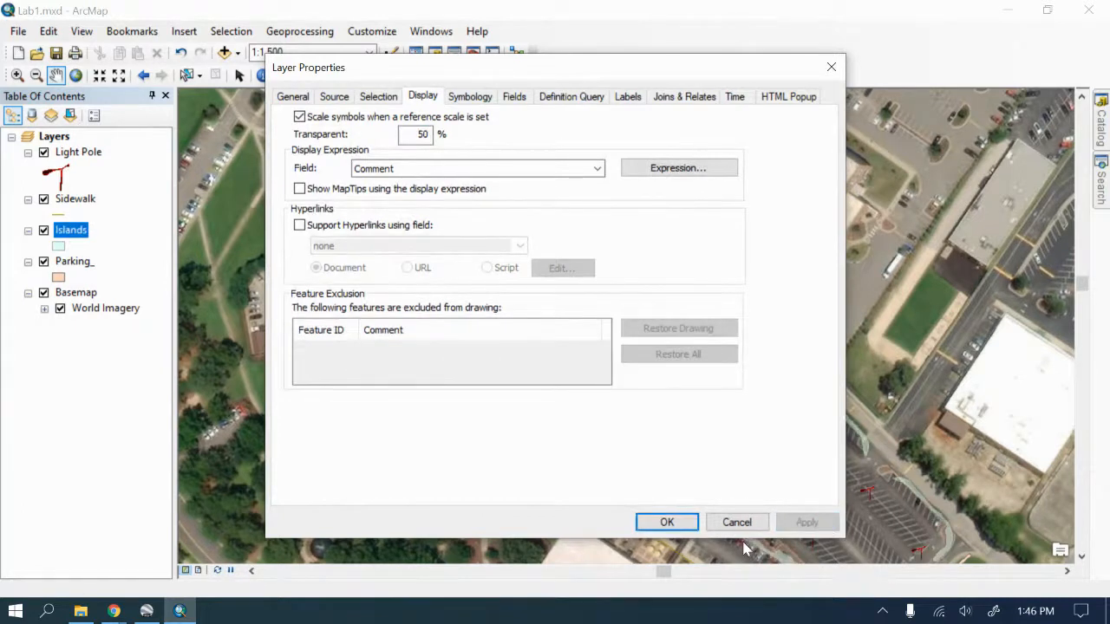
pyautogui.click(667, 521)
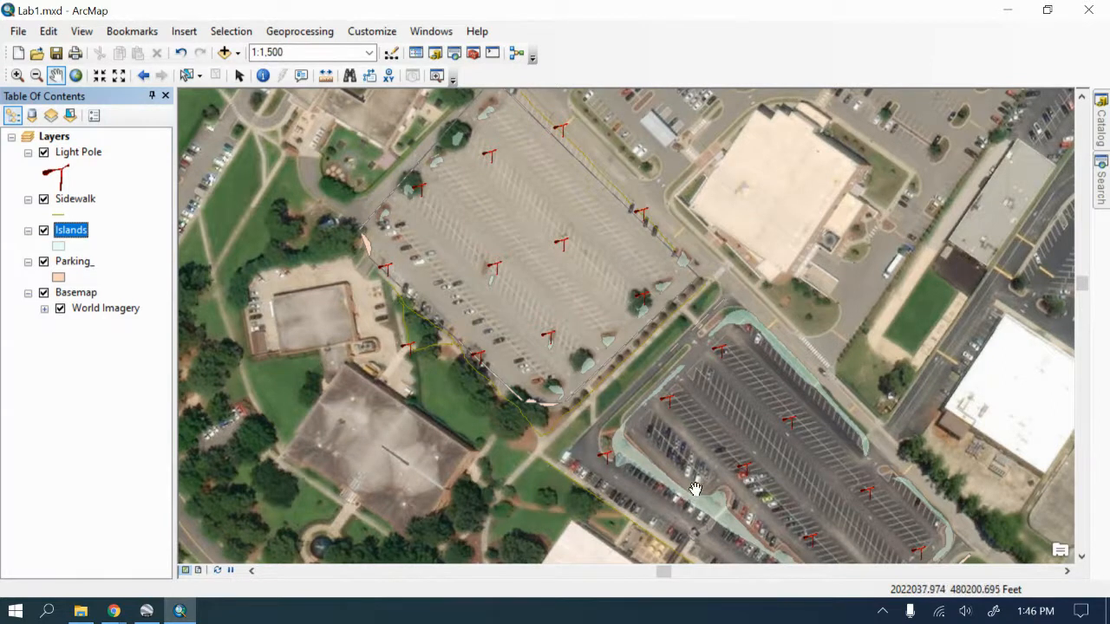
# Step: Save the parking lot map view at scale 1:1,250 as a bookmark named Bookmark 1
pyautogui.scroll(2, 554, 425)
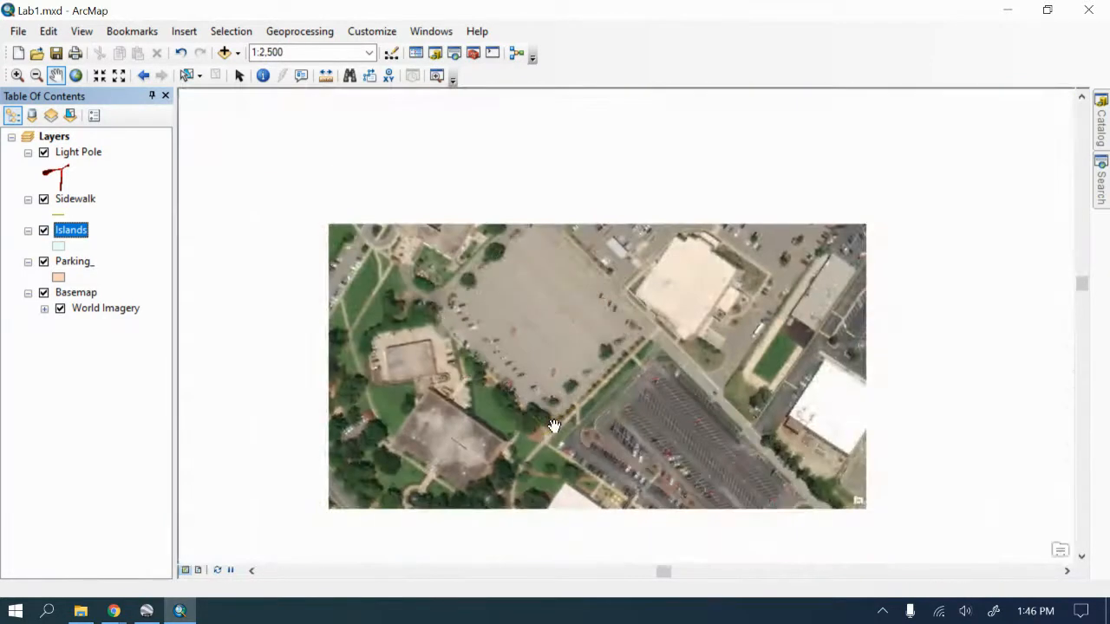
pyautogui.scroll(-3, 517, 381)
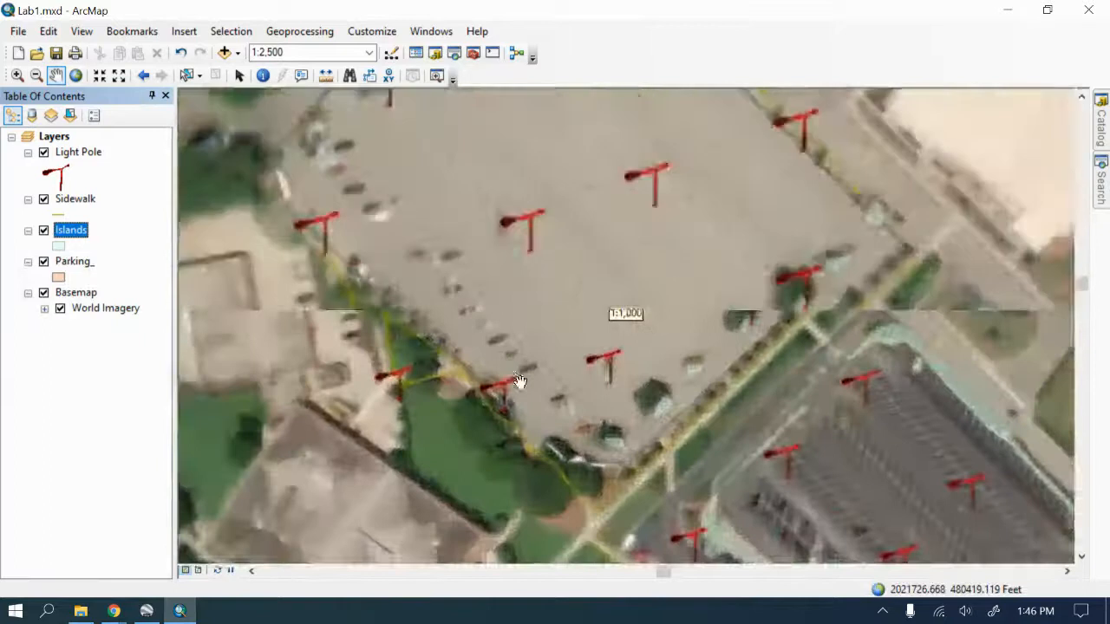
pyautogui.scroll(-2, 519, 382)
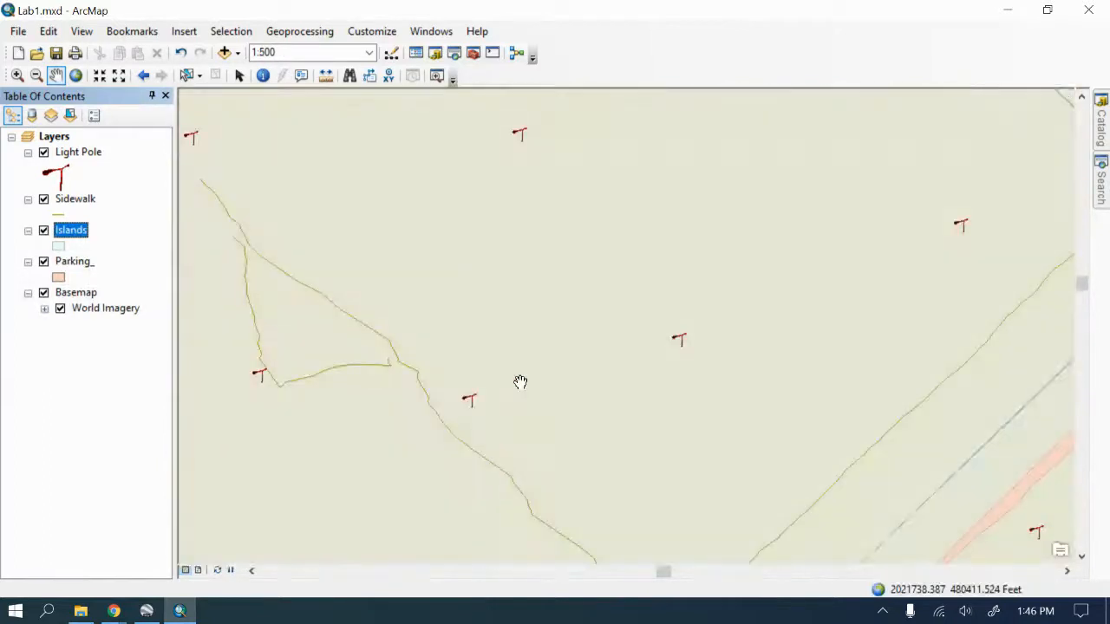
pyautogui.scroll(1, 520, 382)
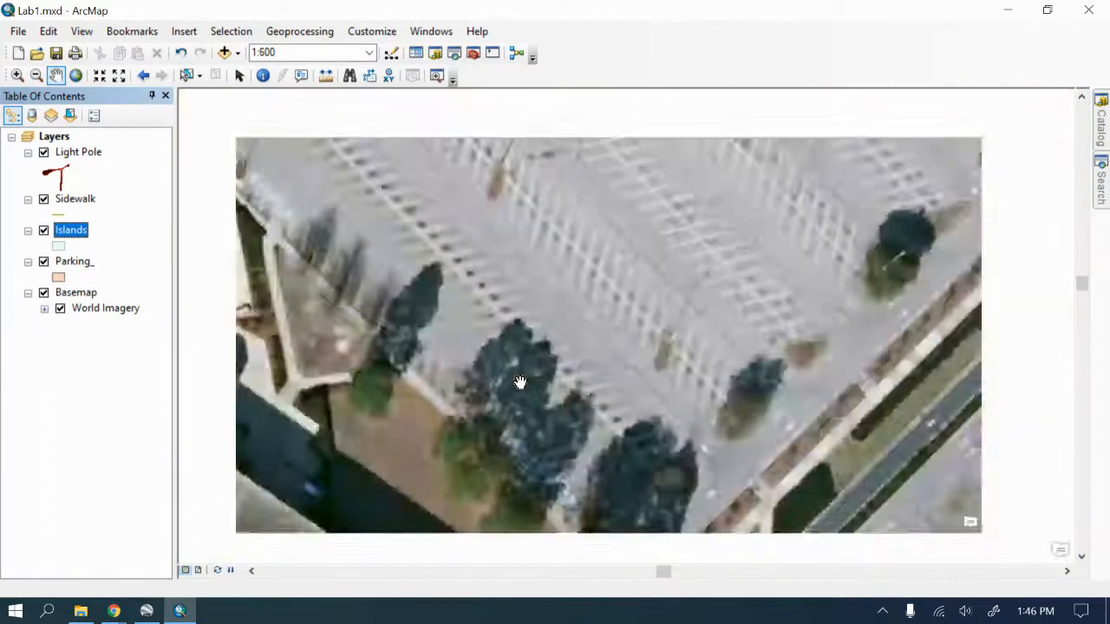
pyautogui.scroll(1, 520, 381)
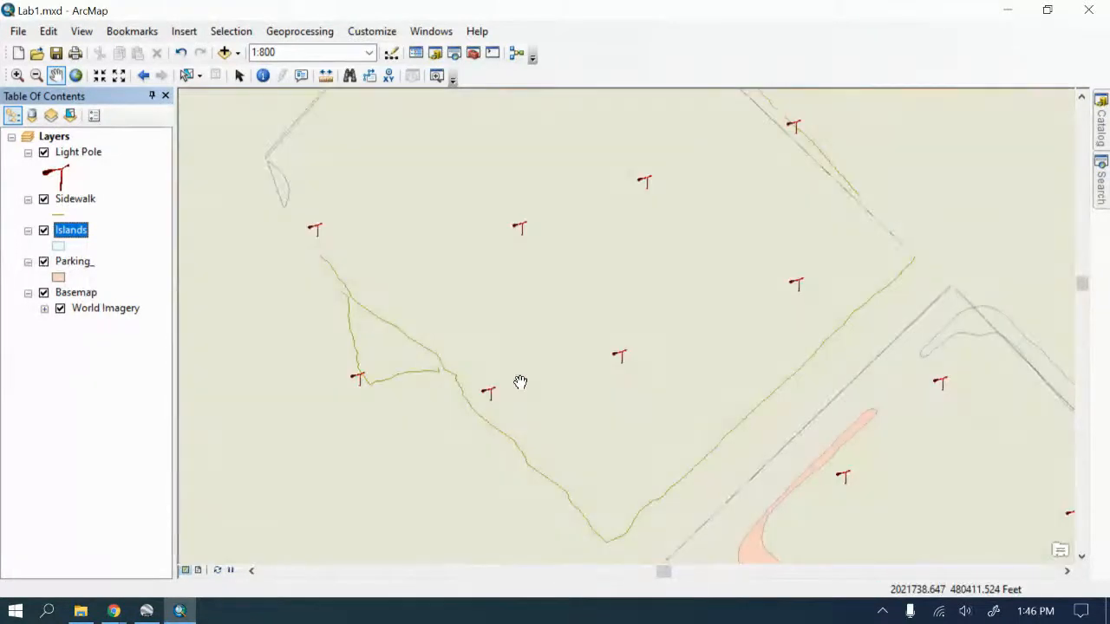
pyautogui.scroll(1, 520, 381)
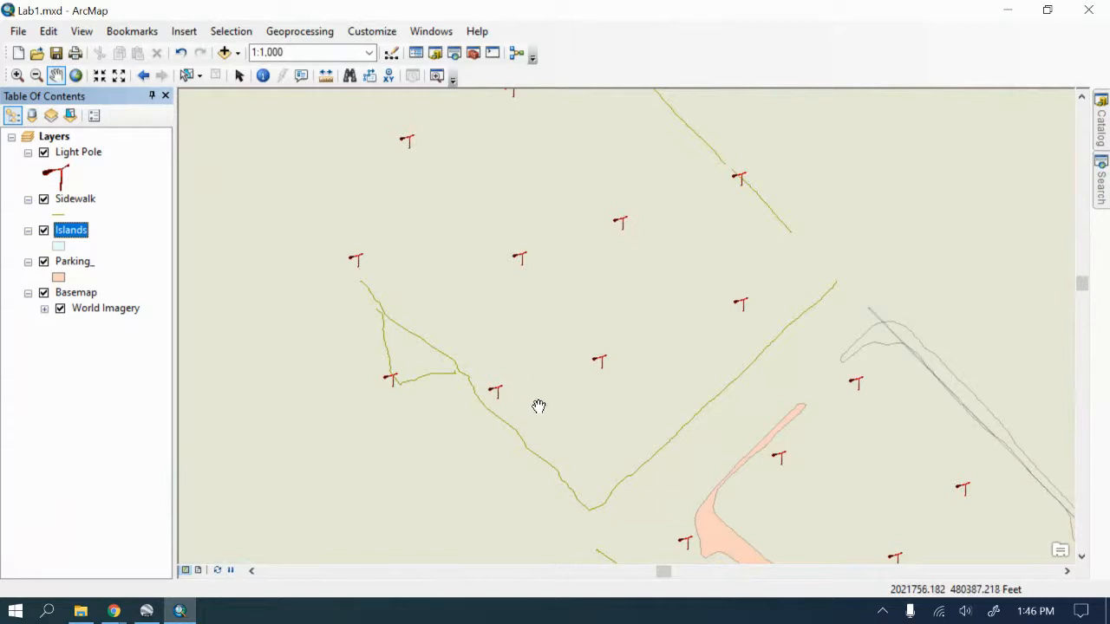
pyautogui.scroll(1, 539, 406)
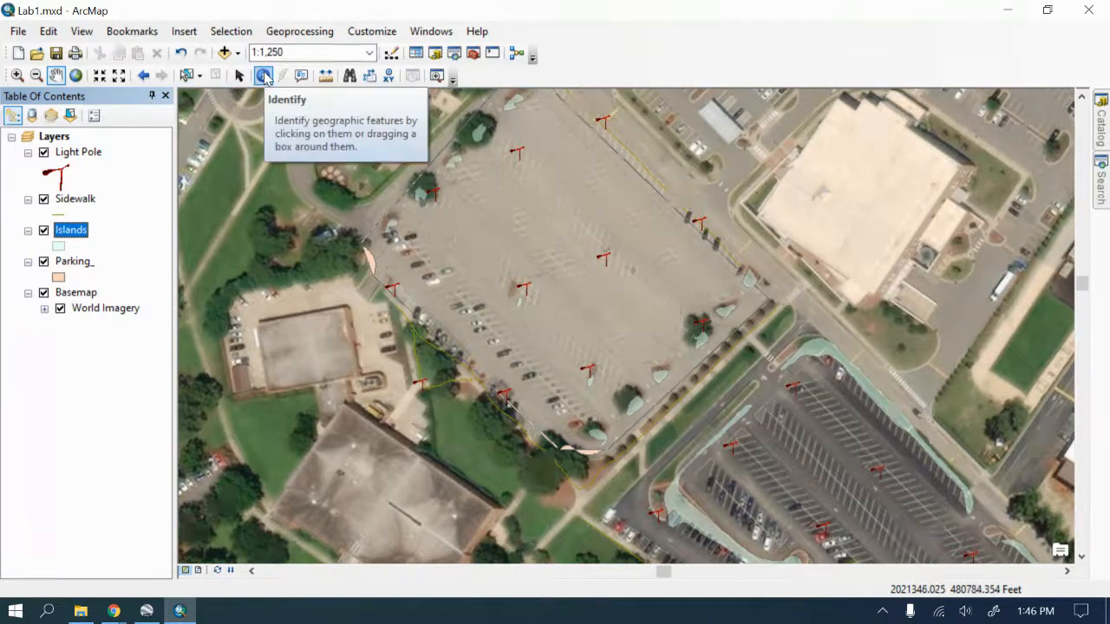
pyautogui.click(132, 31)
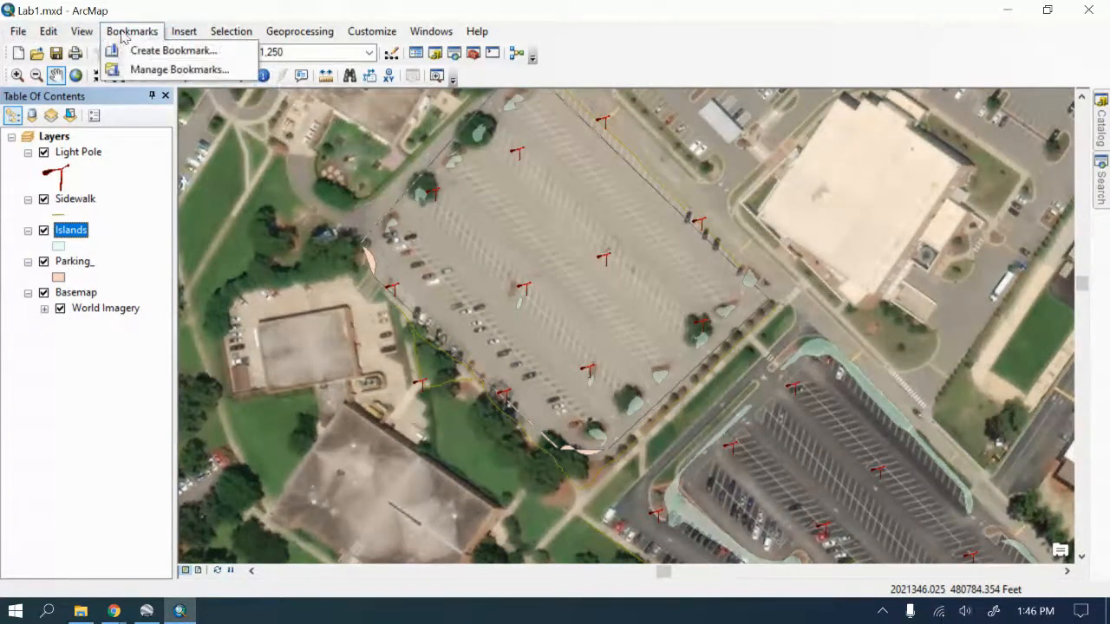
pyautogui.click(170, 52)
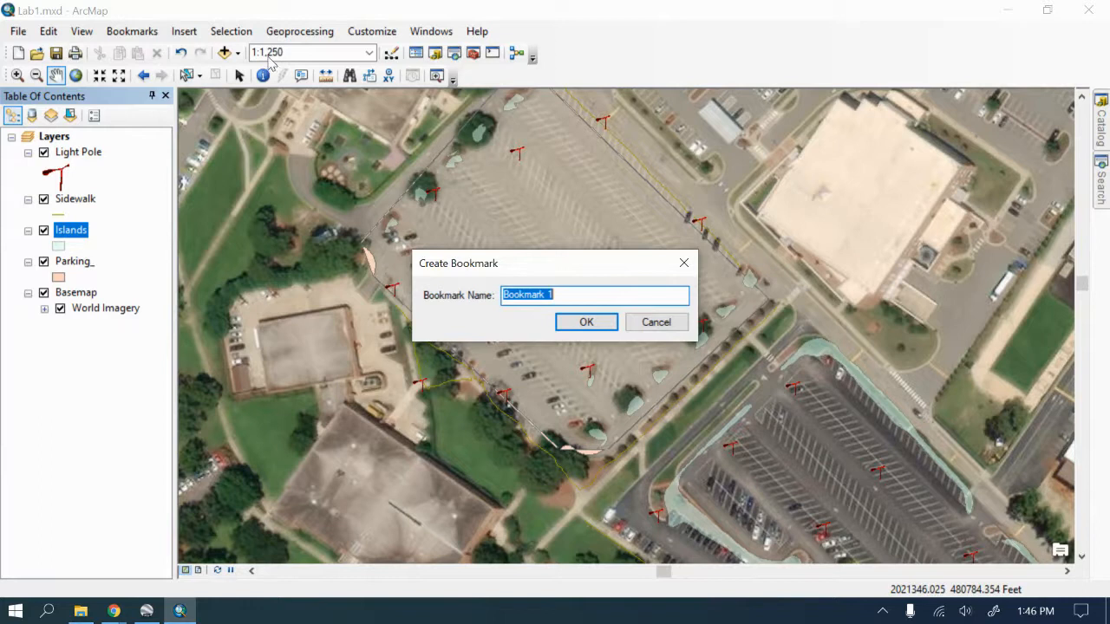
pyautogui.click(567, 325)
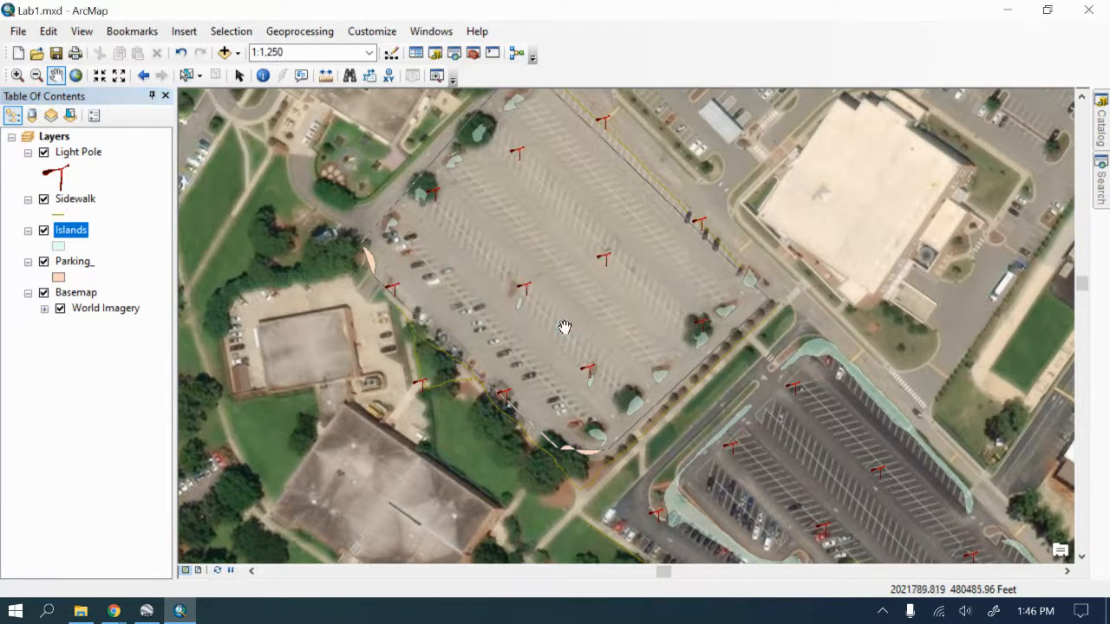
# Step: Start an edit session on the map layers, continue past the spatial reference warnings and choose the Parking_ template for new polygons
pyautogui.moveTo(585, 428); pyautogui.dragTo(397, 304)
pyautogui.moveTo(709, 538); pyautogui.dragTo(570, 448)
pyautogui.moveTo(474, 384); pyautogui.dragTo(577, 483)
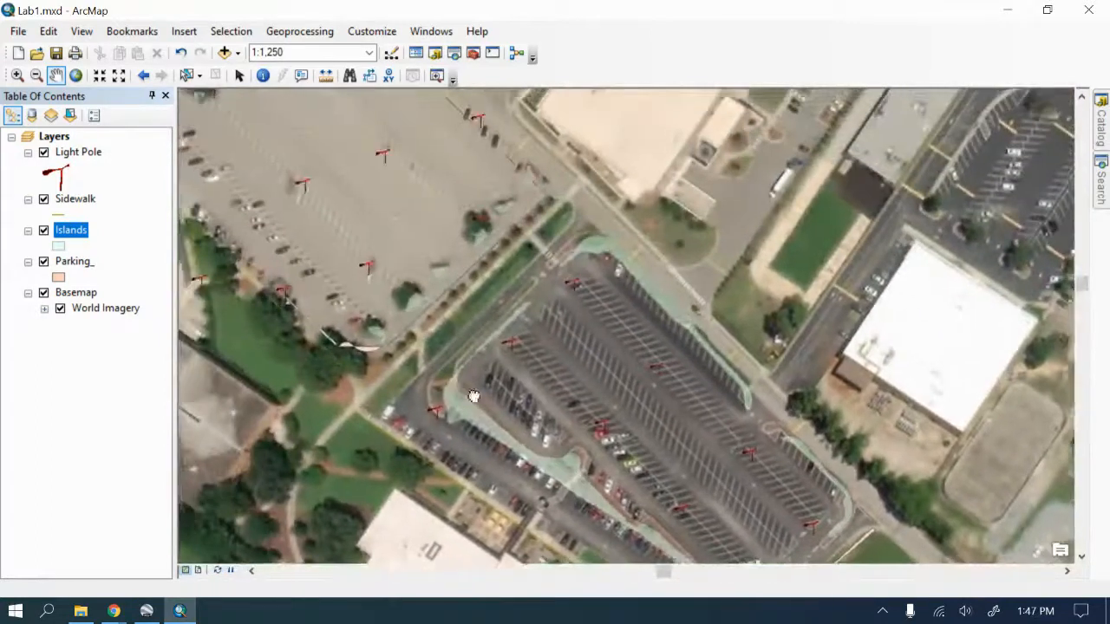
pyautogui.moveTo(468, 384); pyautogui.dragTo(576, 437)
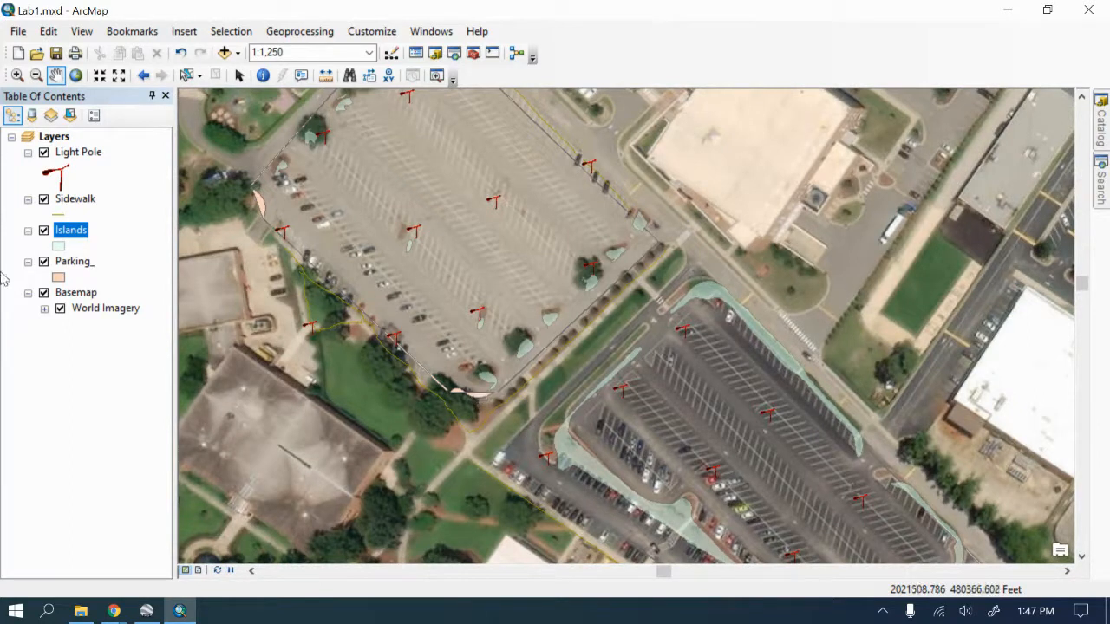
pyautogui.click(69, 263)
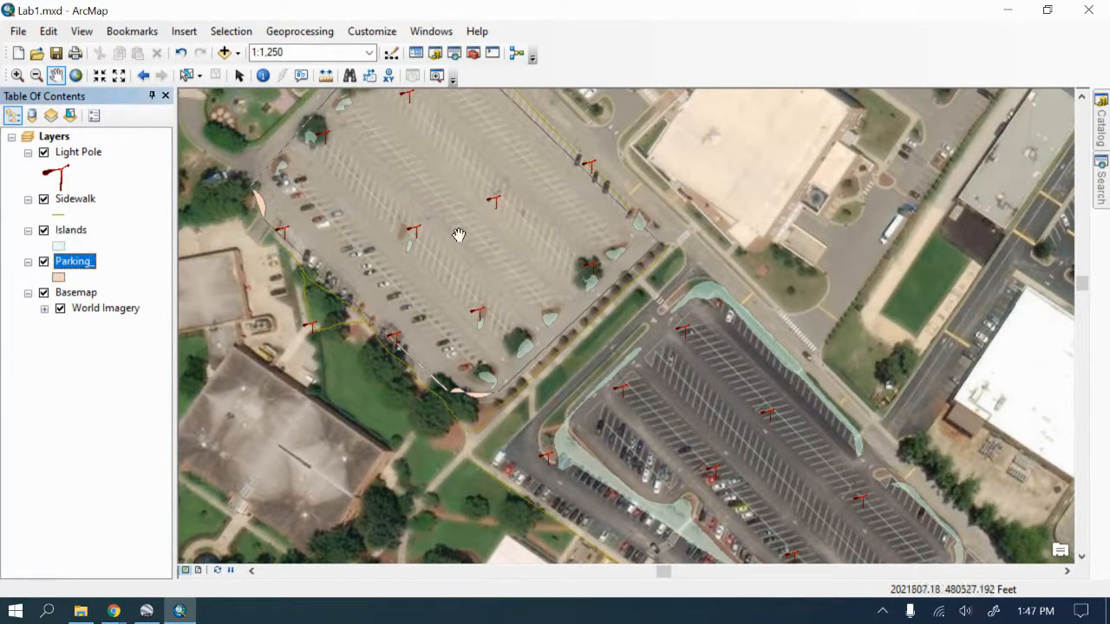
pyautogui.click(239, 75)
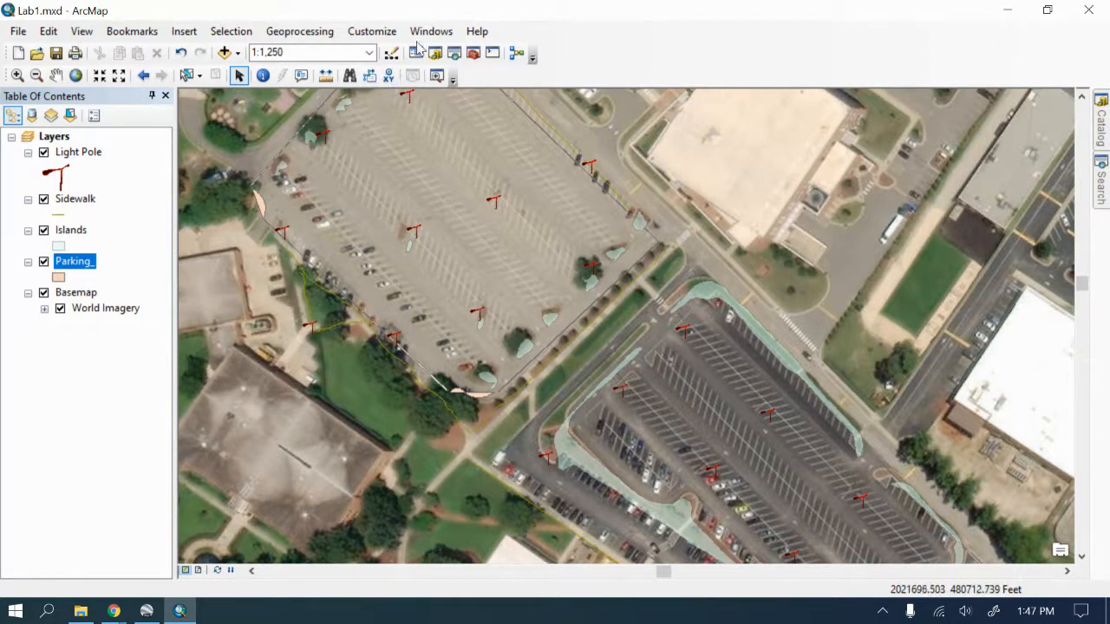
pyautogui.click(392, 53)
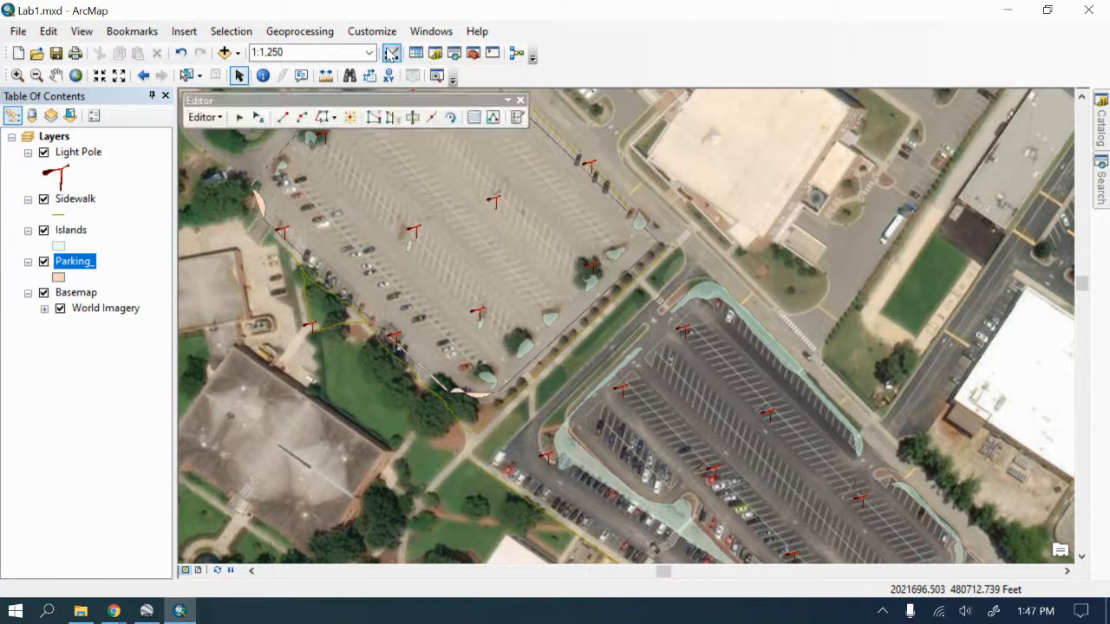
pyautogui.click(219, 117)
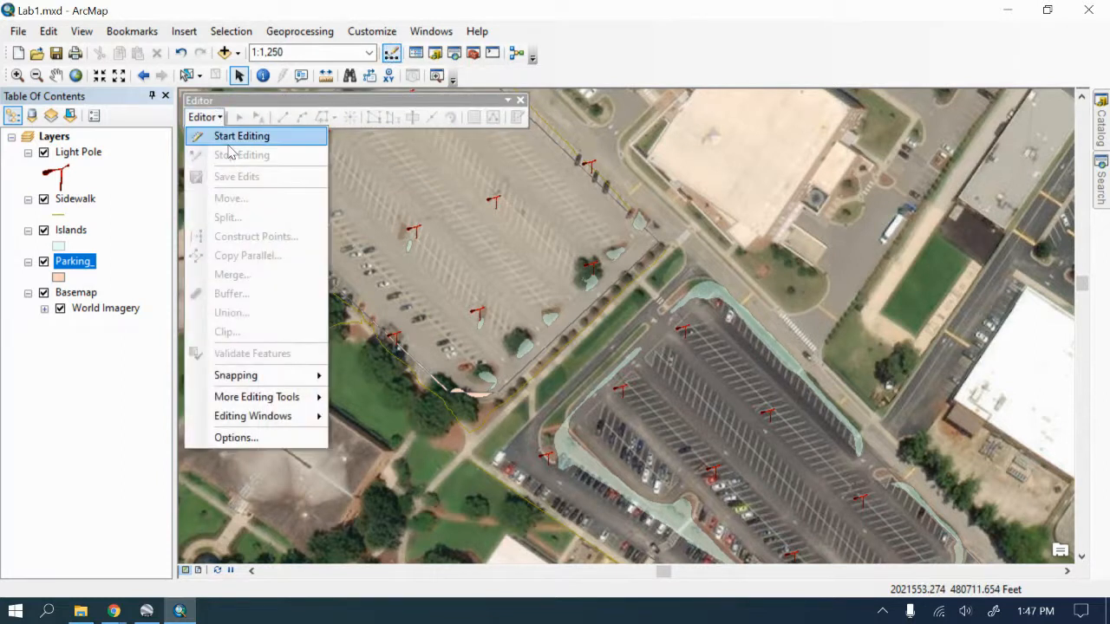
pyautogui.click(232, 139)
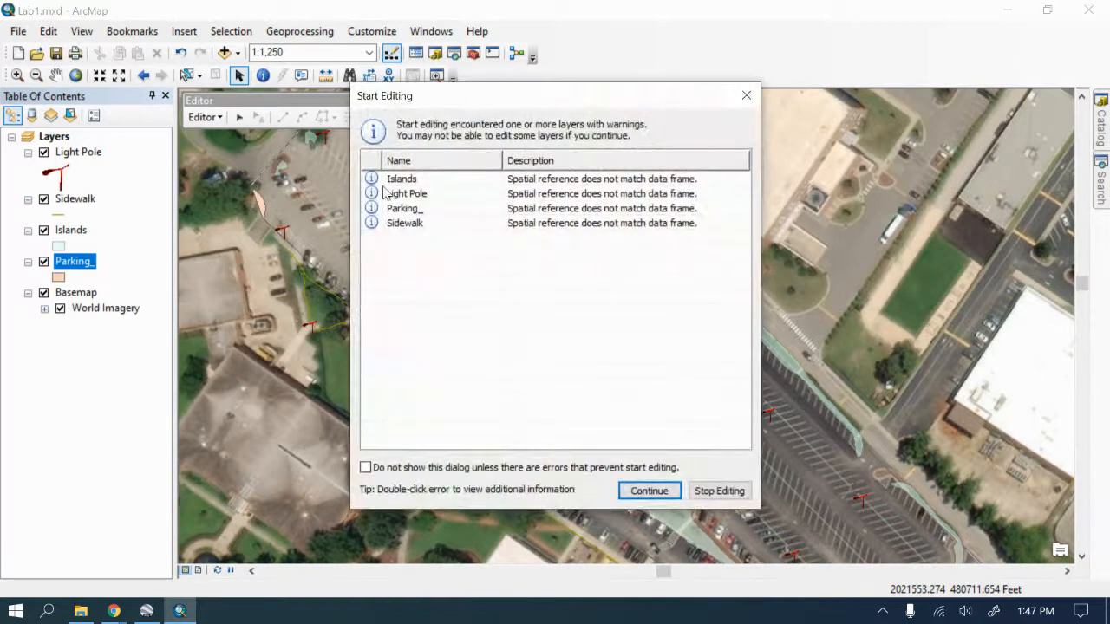
pyautogui.click(412, 211)
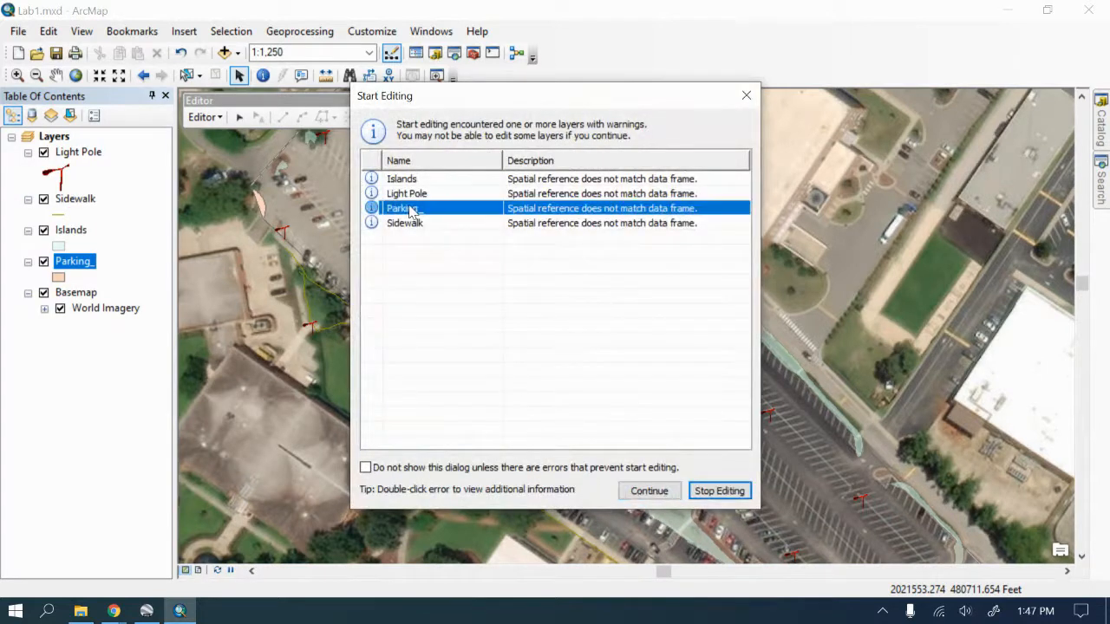
pyautogui.click(656, 492)
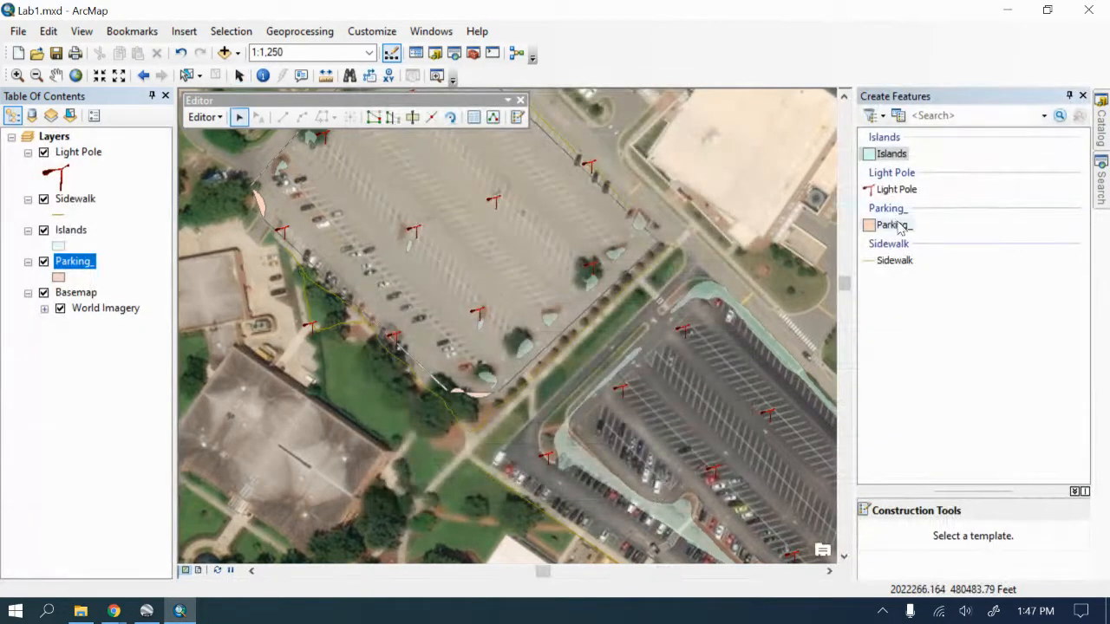
pyautogui.click(897, 227)
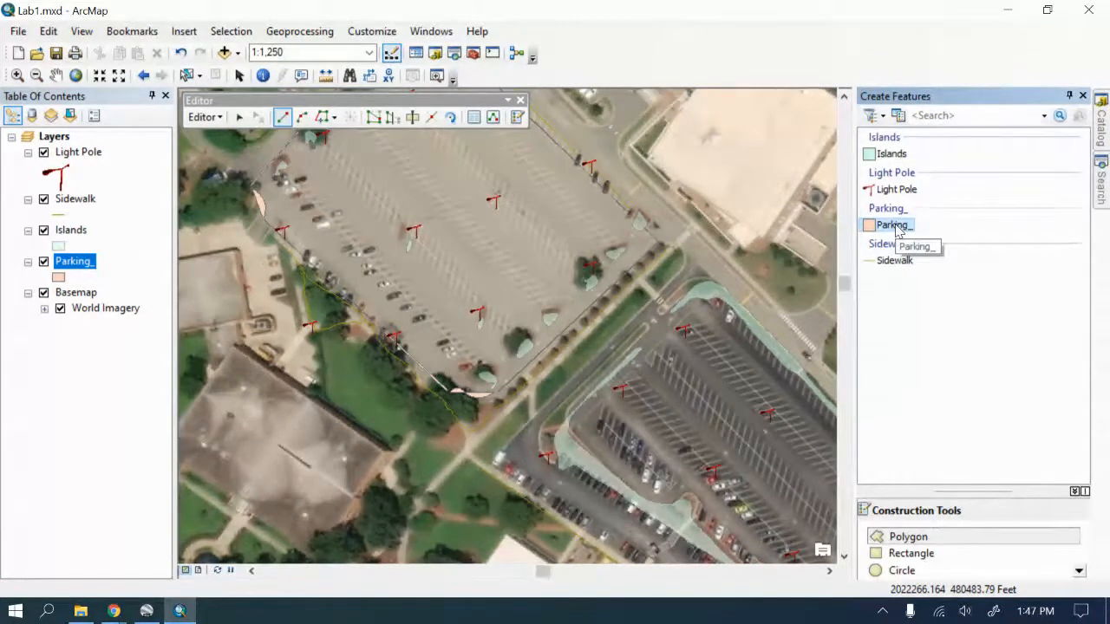
# Step: Choose the Polygon construction tool for the Parking_ template, and stop the current edit session without drawing a polygon
pyautogui.click(908, 538)
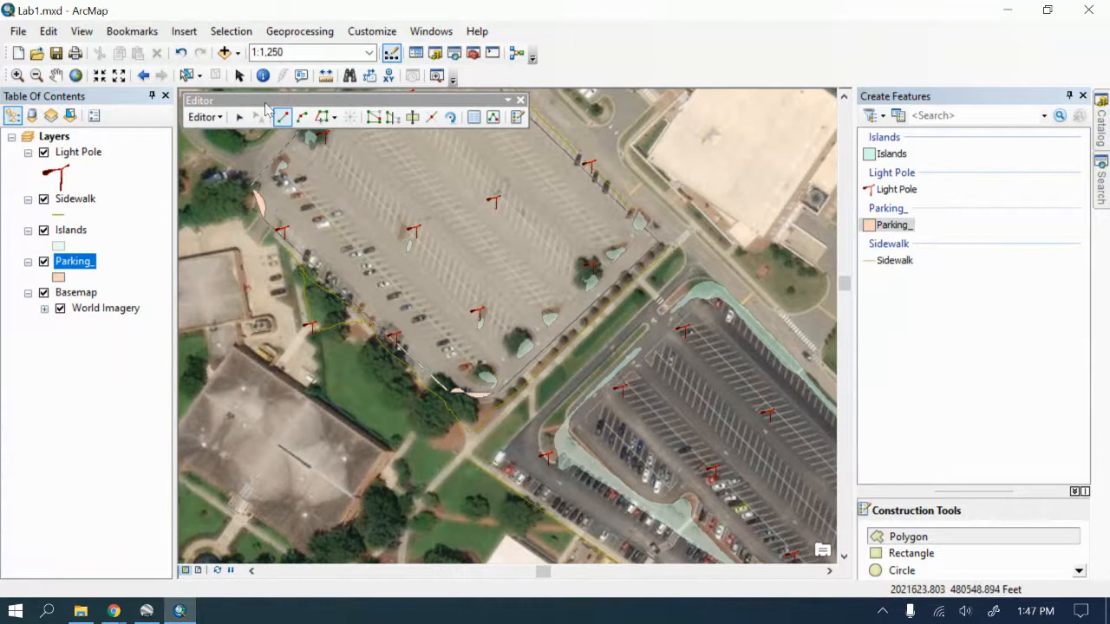
pyautogui.click(208, 117)
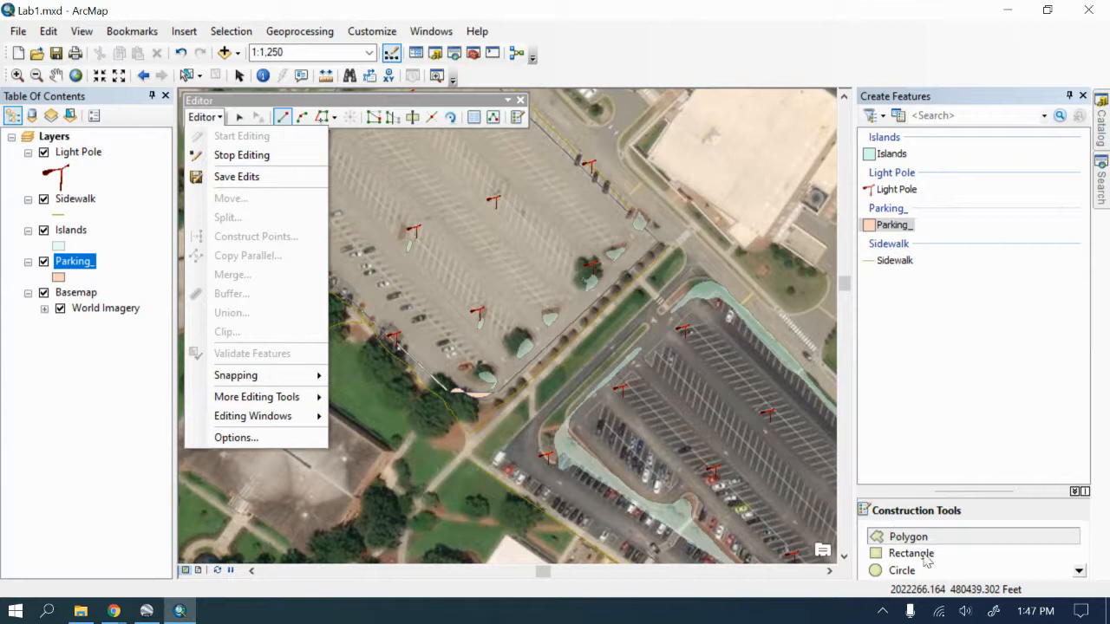
pyautogui.click(952, 371)
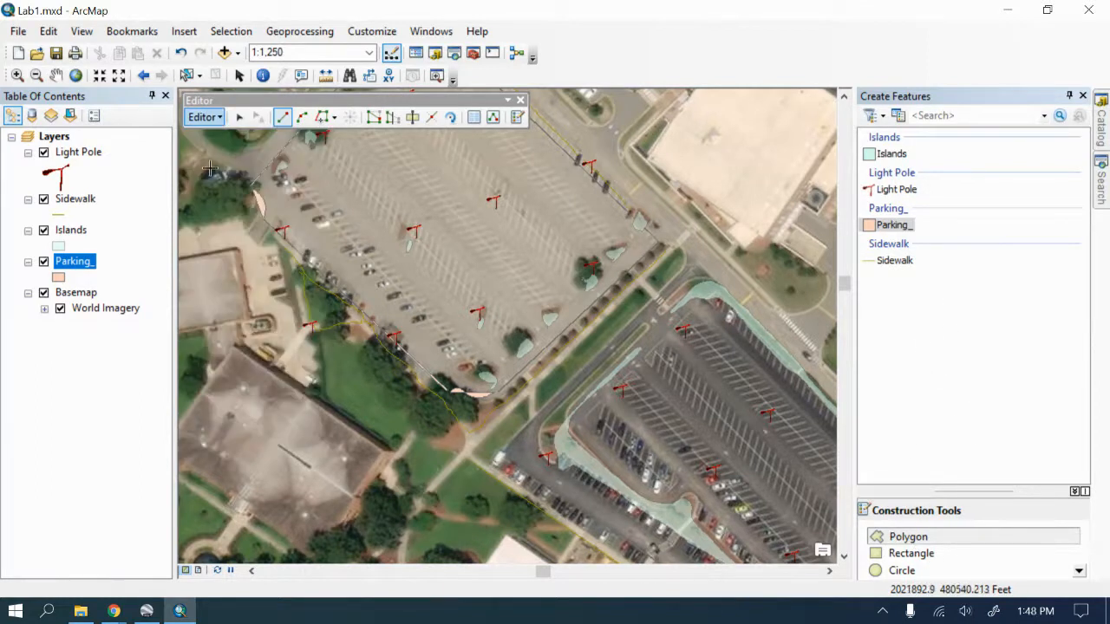
pyautogui.click(213, 117)
pyautogui.click(238, 156)
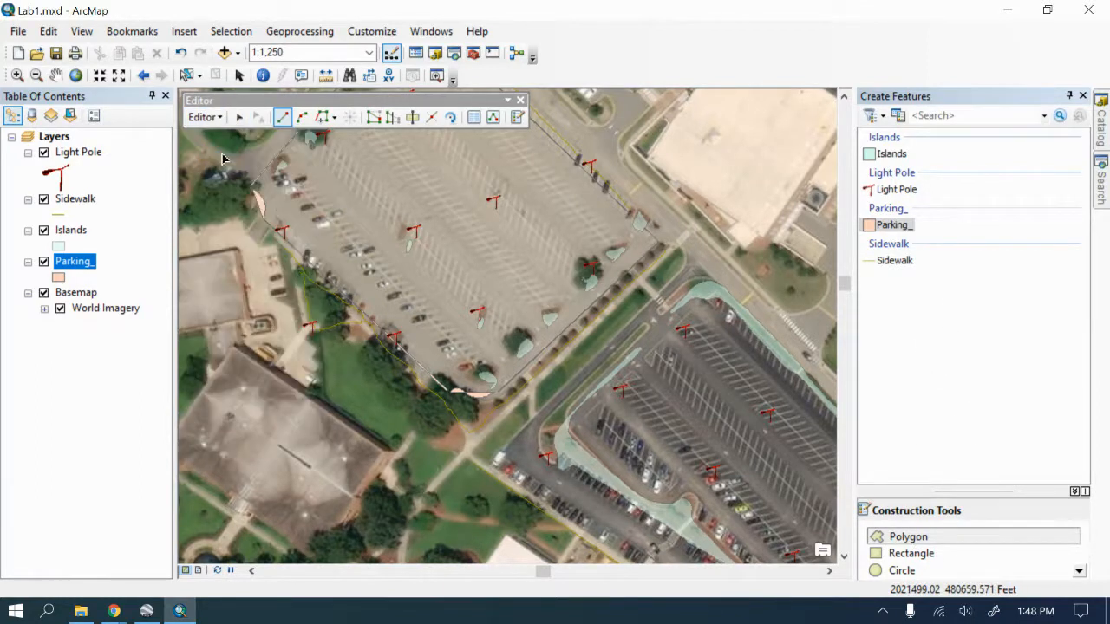
# Step: Start a new edit session on the map layers and continue past the spatial reference warnings
pyautogui.click(208, 117)
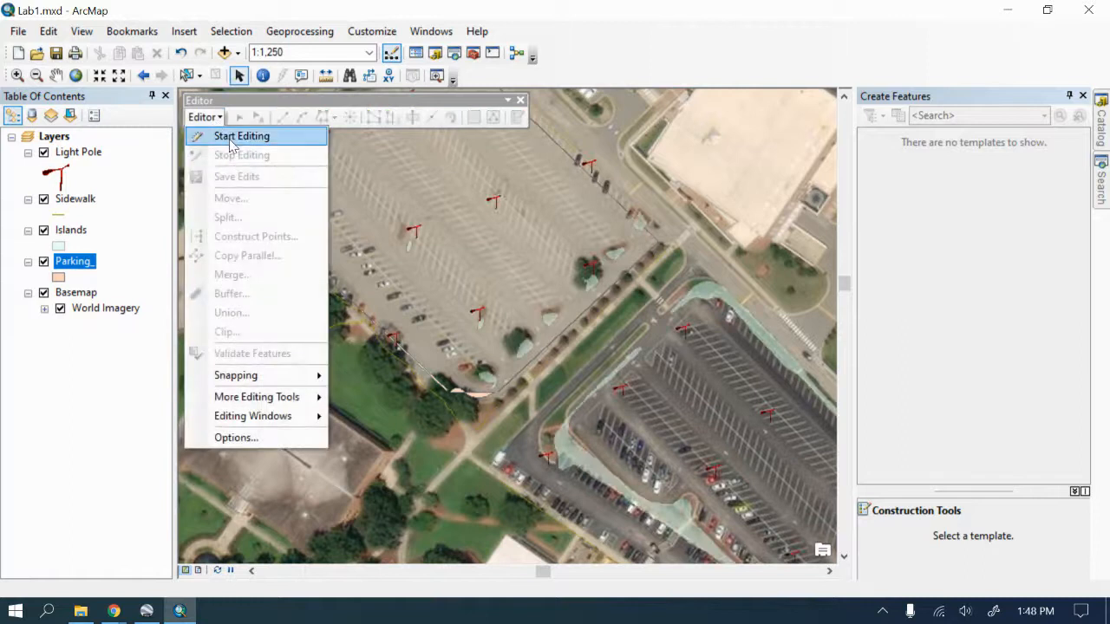
pyautogui.click(233, 137)
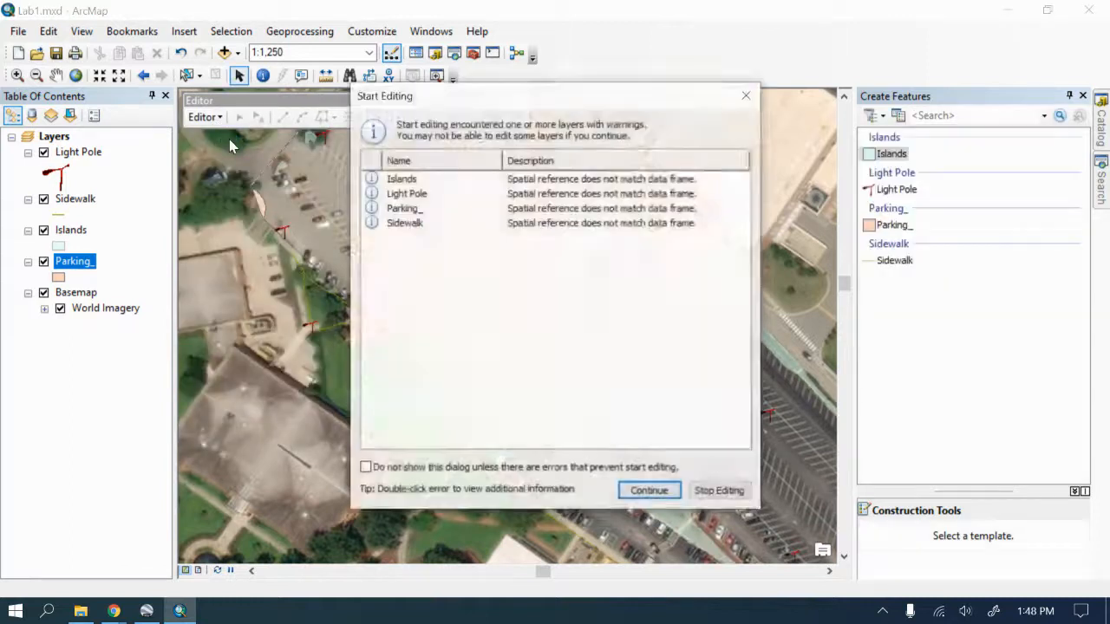
pyautogui.click(402, 213)
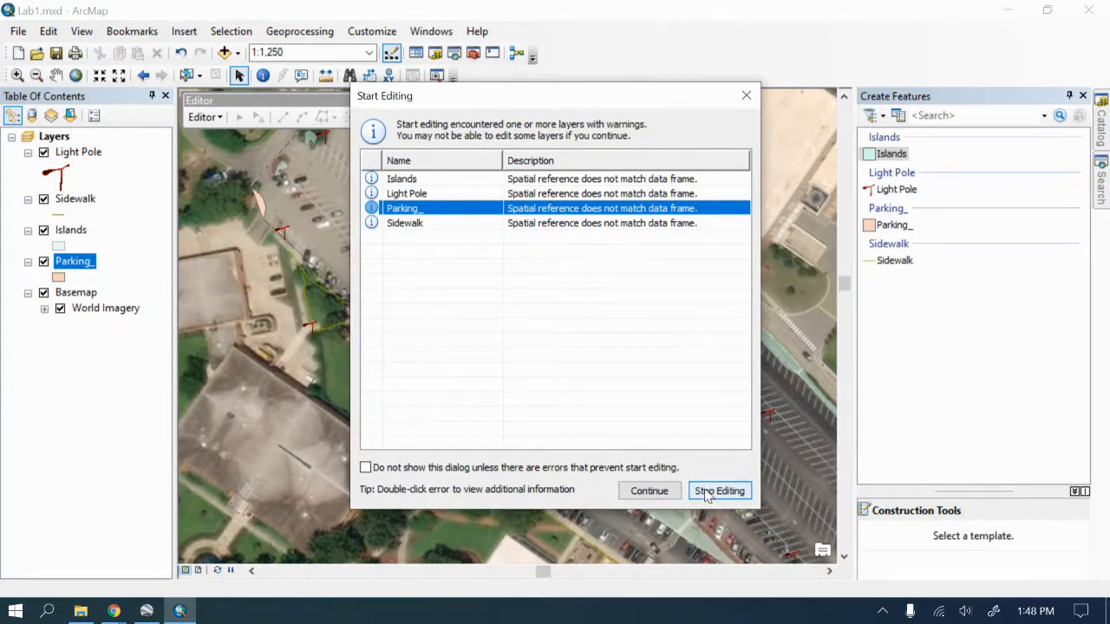
pyautogui.click(648, 492)
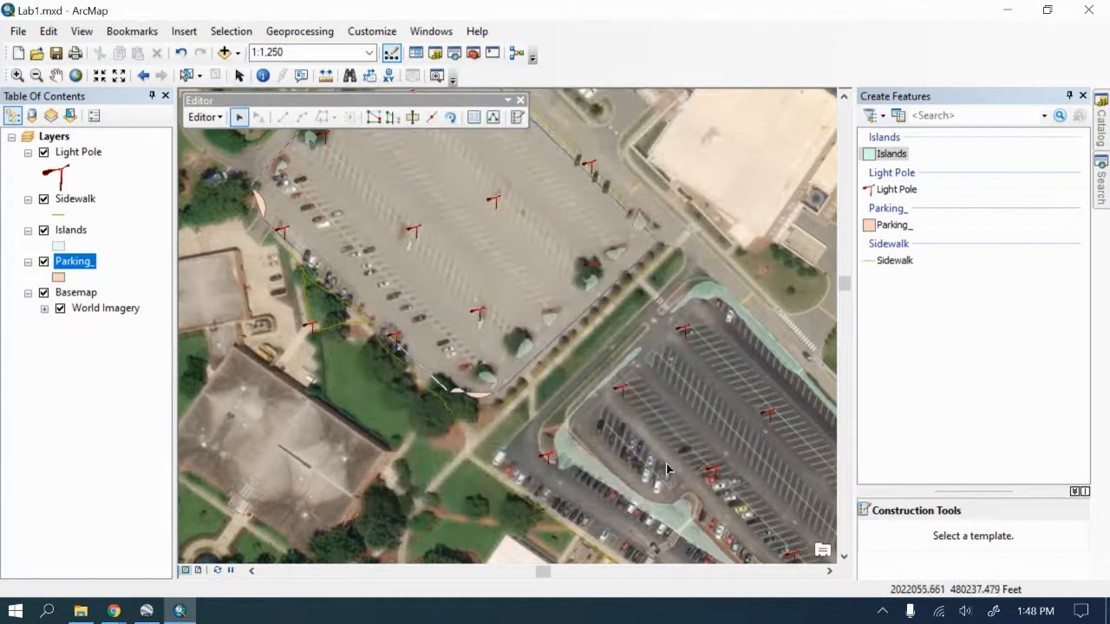
# Step: Select the parking features along the edges and corners of the light grey lot one by one to examine how its outline is drawn
pyautogui.click(264, 213)
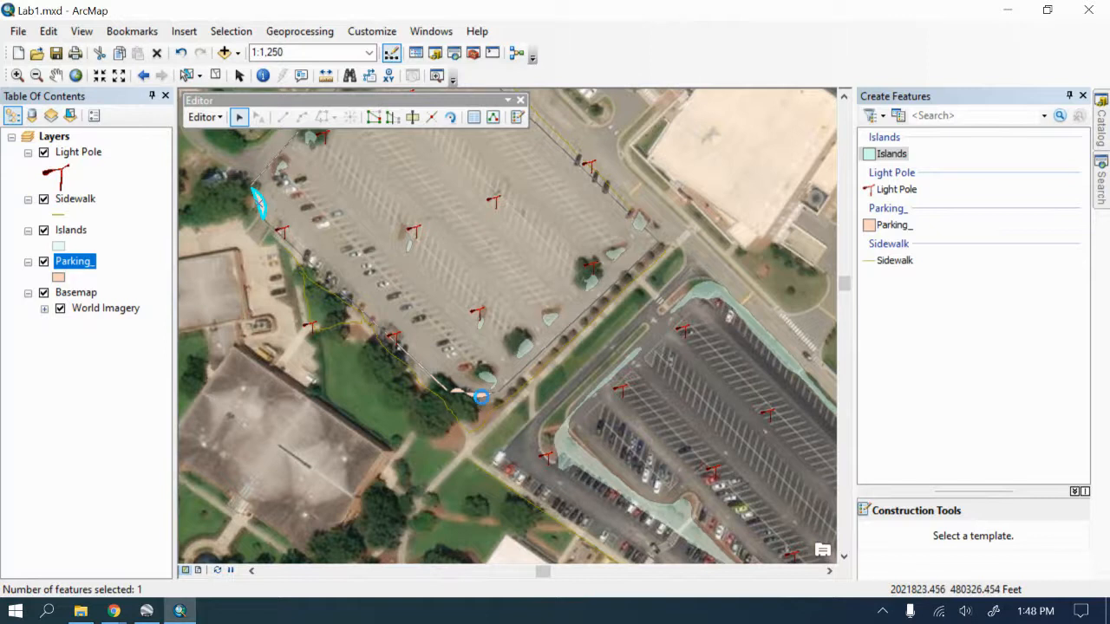
pyautogui.click(478, 402)
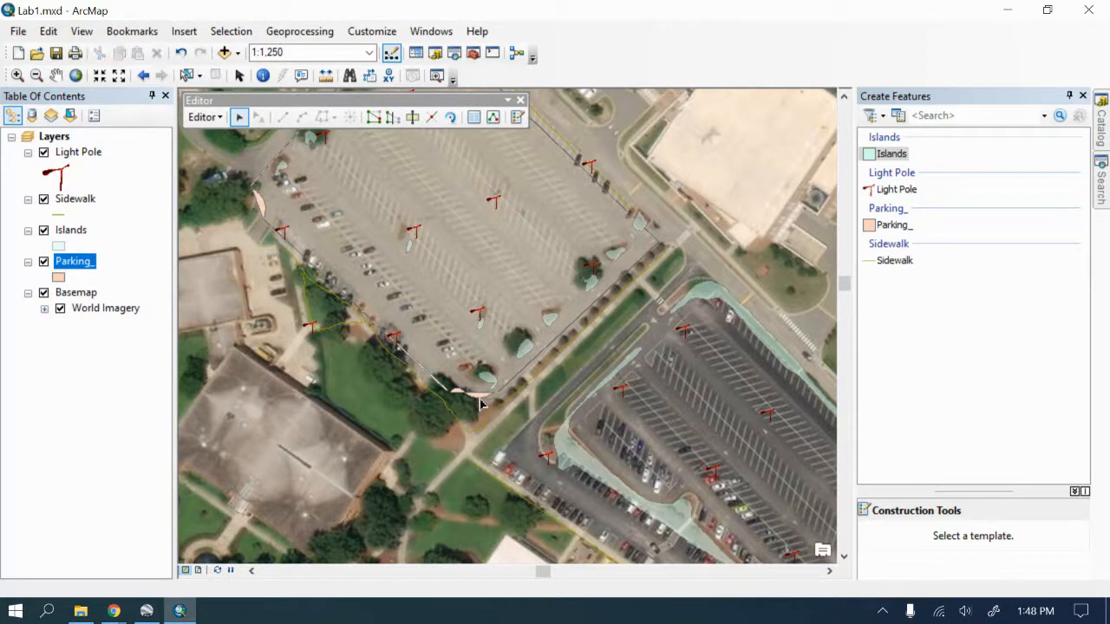
pyautogui.click(477, 398)
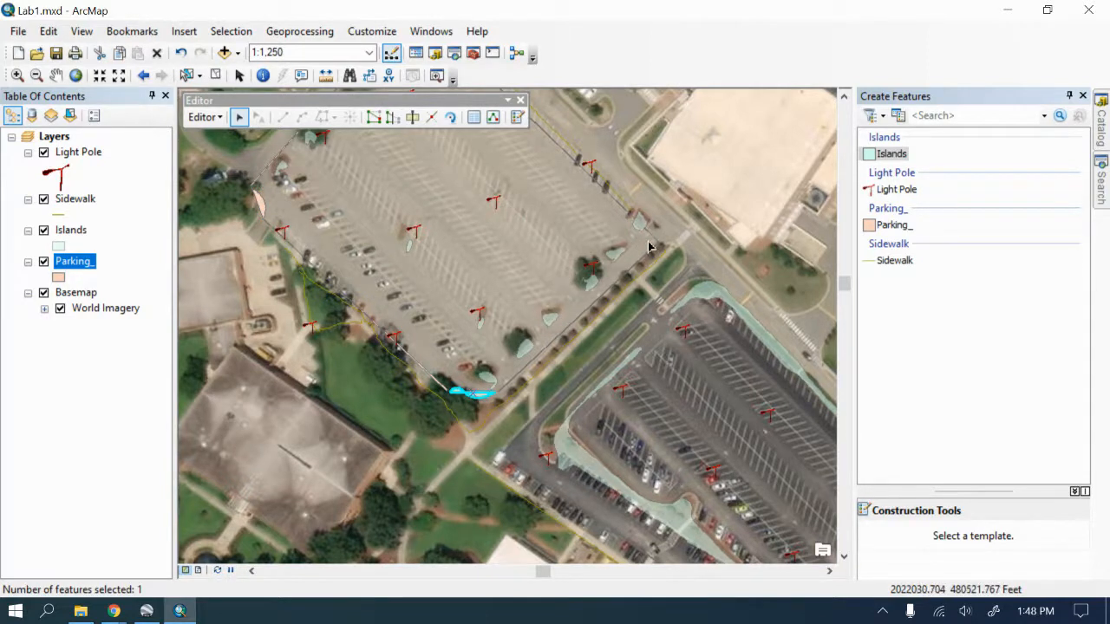
pyautogui.click(616, 288)
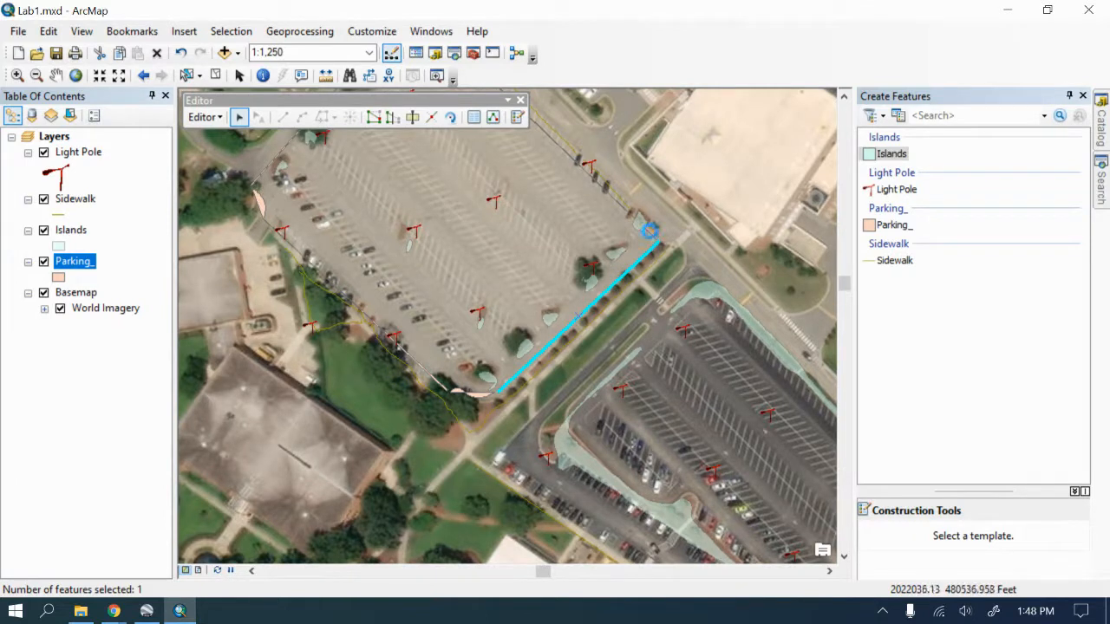
pyautogui.click(650, 239)
pyautogui.click(650, 238)
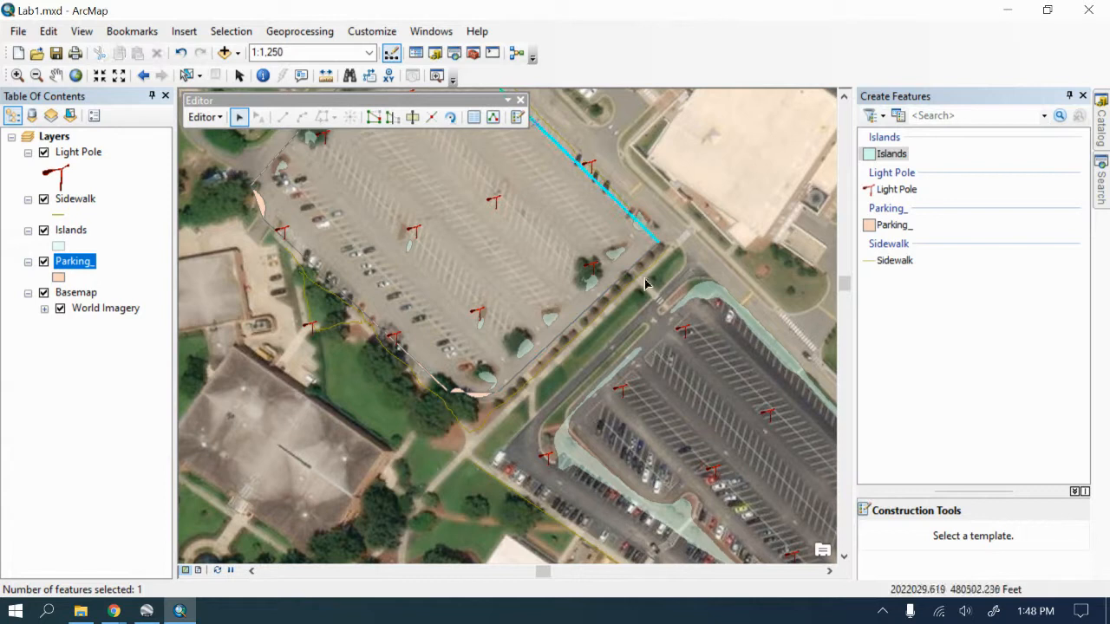
pyautogui.scroll(-2, 628, 349)
pyautogui.scroll(4, 629, 346)
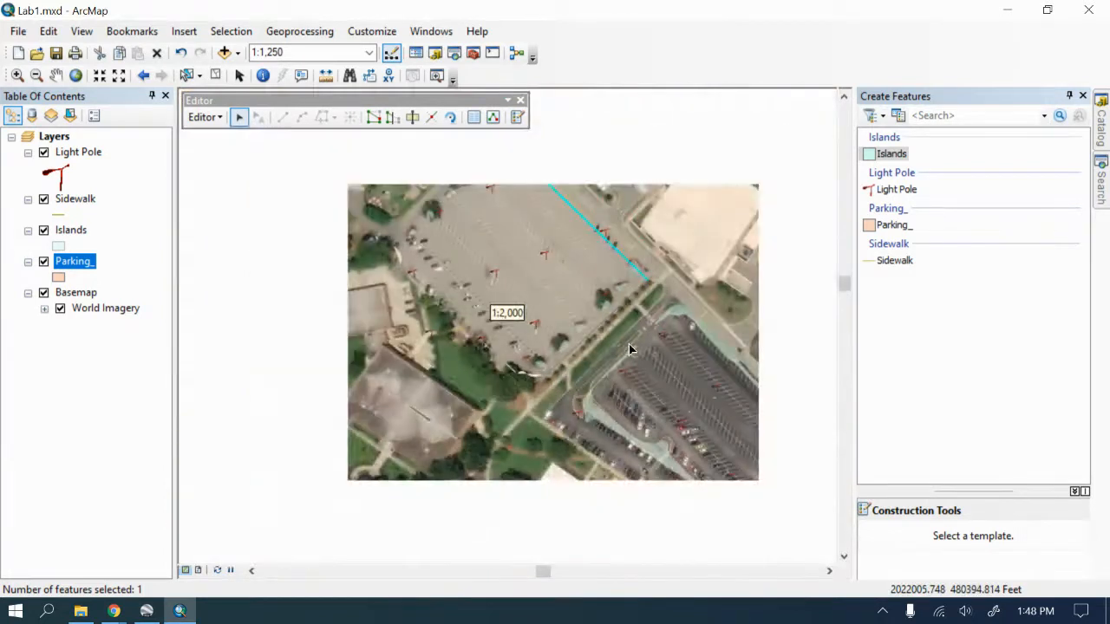
pyautogui.click(497, 270)
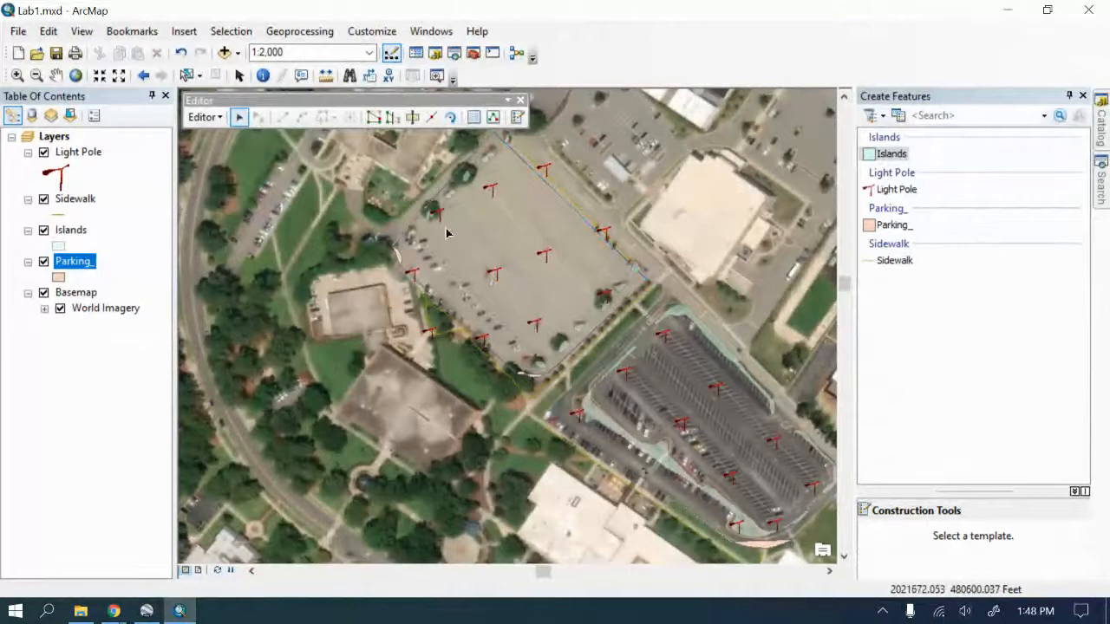
pyautogui.click(442, 188)
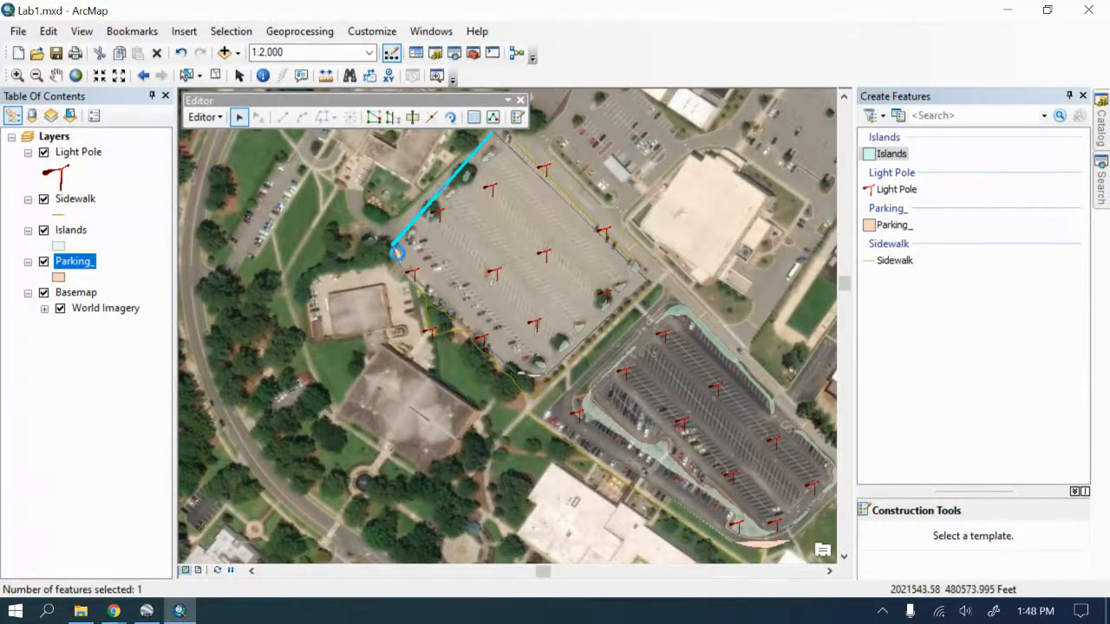
pyautogui.click(396, 252)
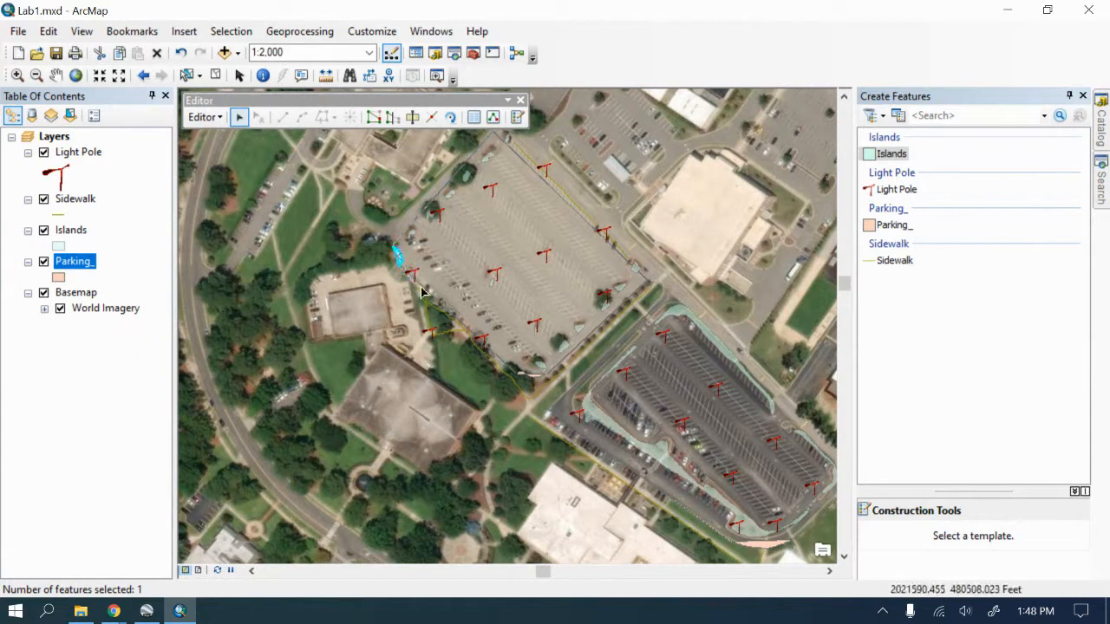
pyautogui.click(419, 283)
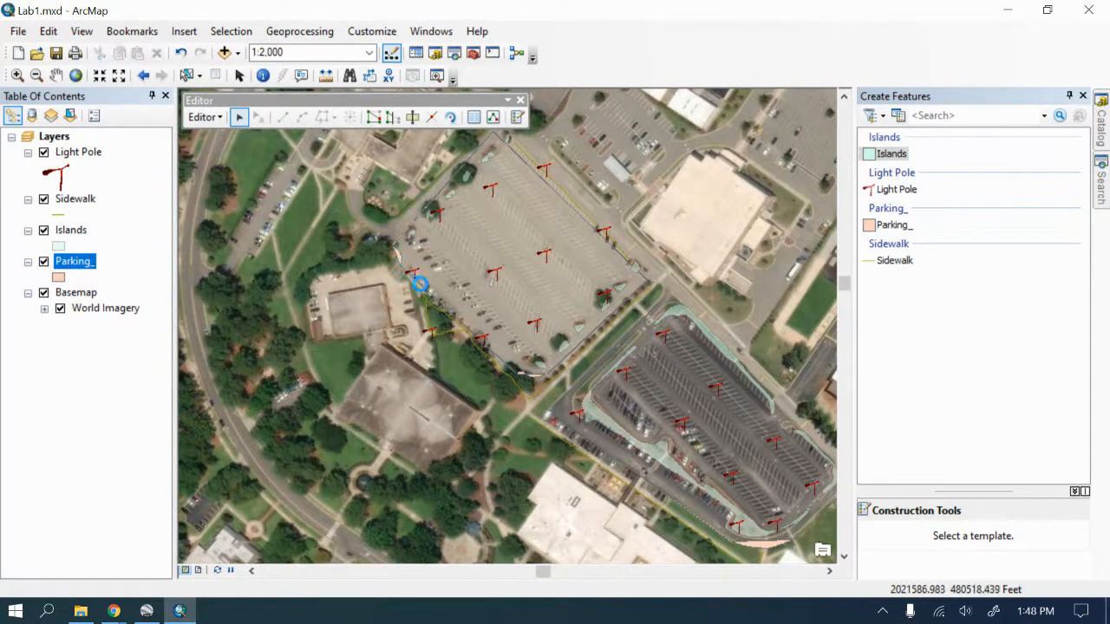
pyautogui.click(422, 287)
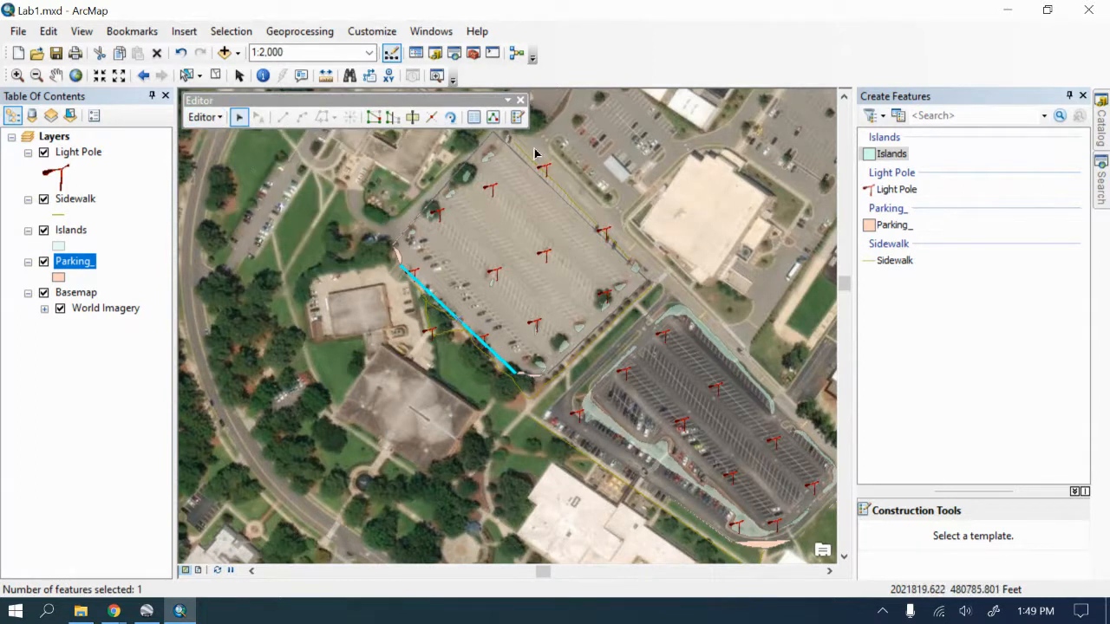
# Step: Stop the edit session and close the Editor toolbar
pyautogui.scroll(1, 597, 178)
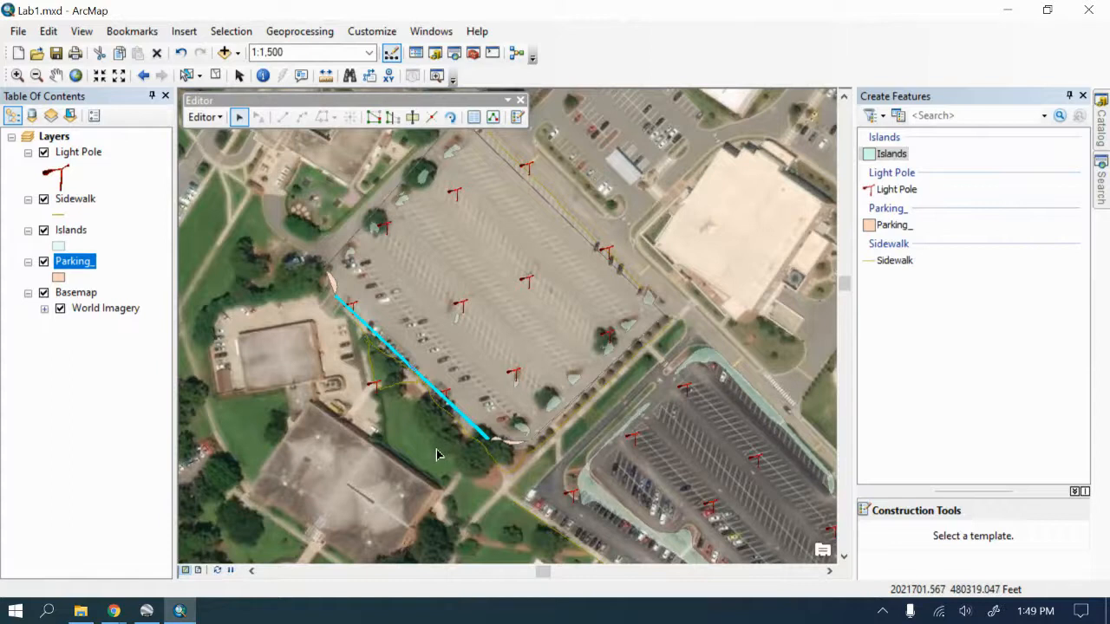
pyautogui.scroll(-1, 425, 467)
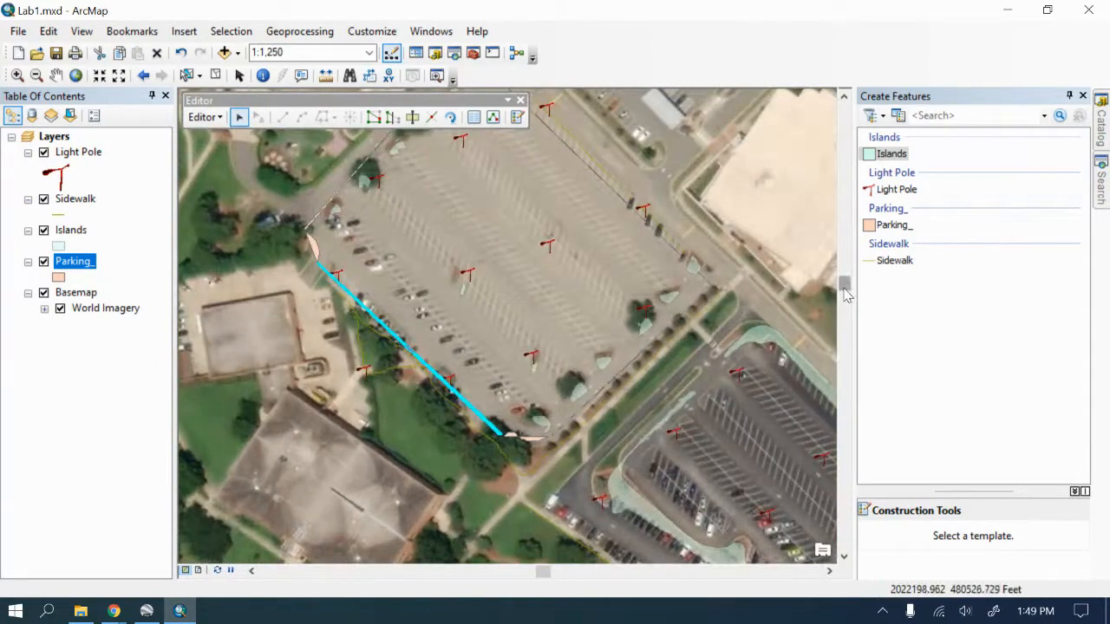
pyautogui.moveTo(845, 295); pyautogui.dragTo(845, 287)
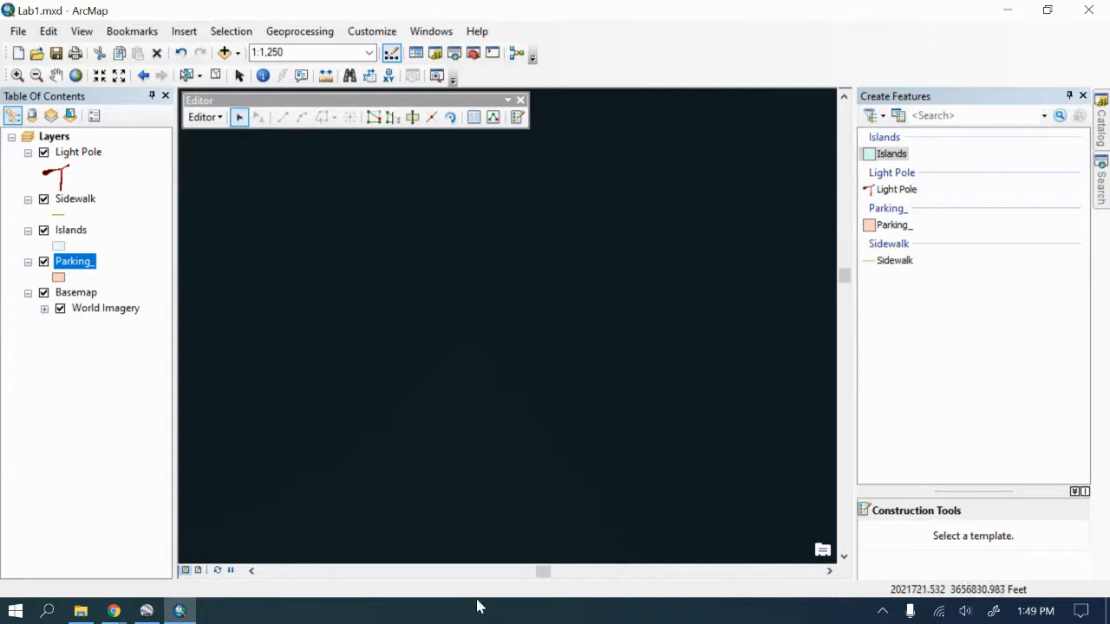
pyautogui.click(217, 571)
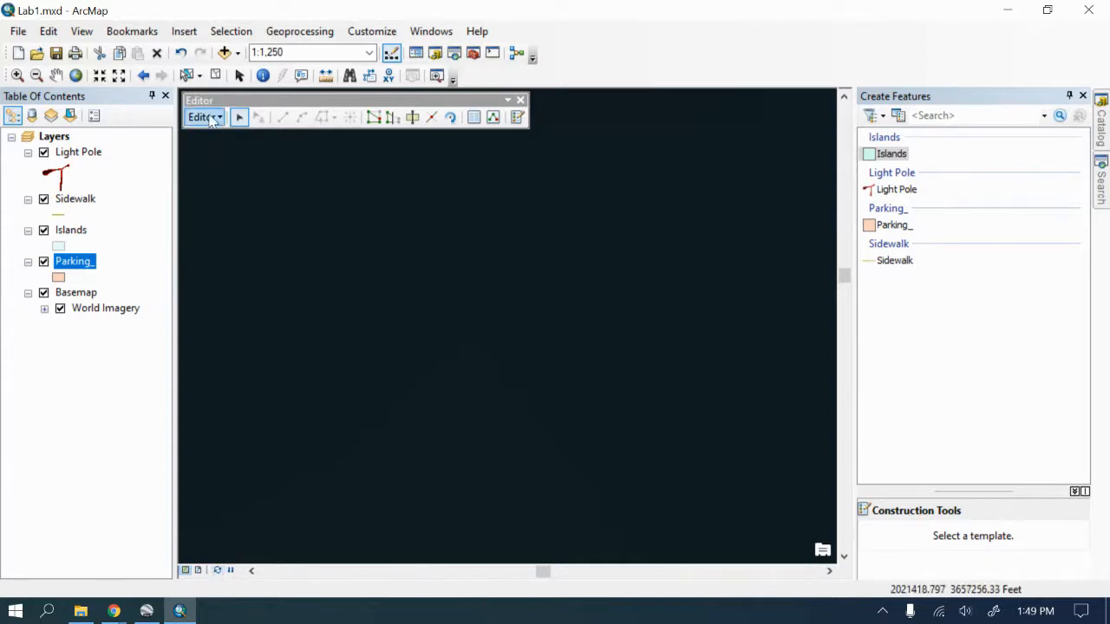
pyautogui.click(211, 120)
pyautogui.click(241, 154)
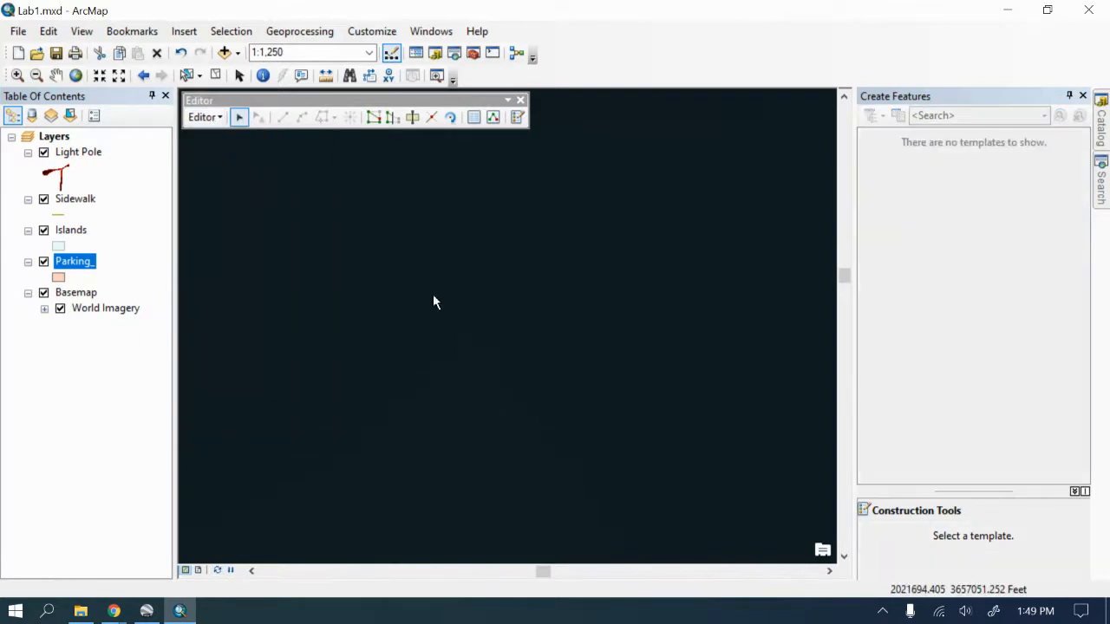
pyautogui.click(520, 100)
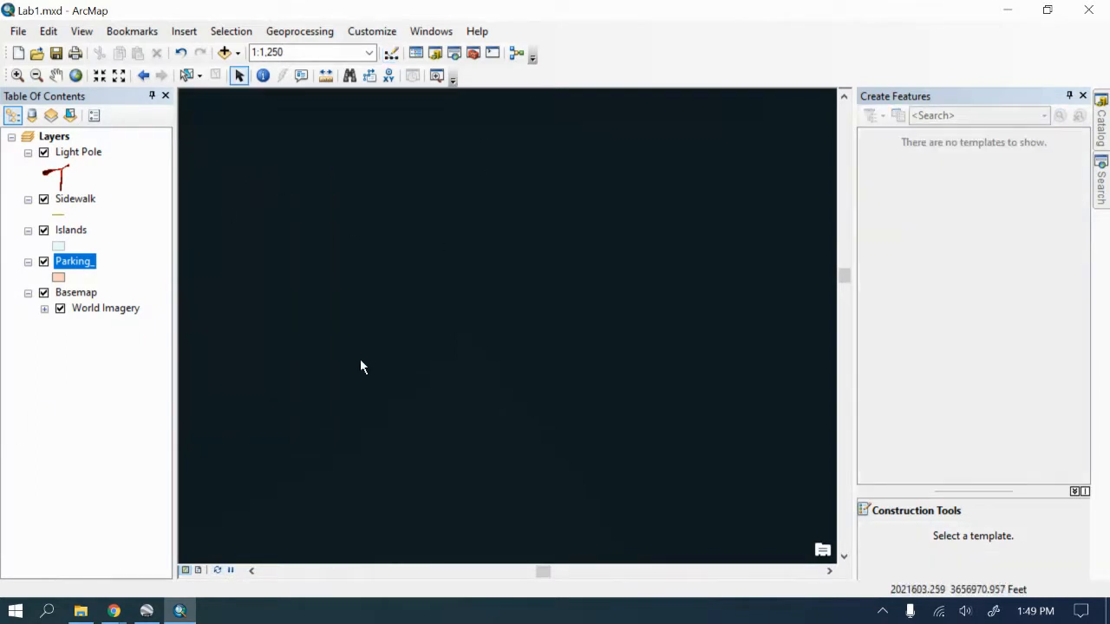
# Step: Zoom to the extent of the Parking_ layer and go to the saved view Bookmark 1
pyautogui.scroll(-1, 360, 359)
pyautogui.scroll(2, 221, 473)
pyautogui.rightClick(76, 265)
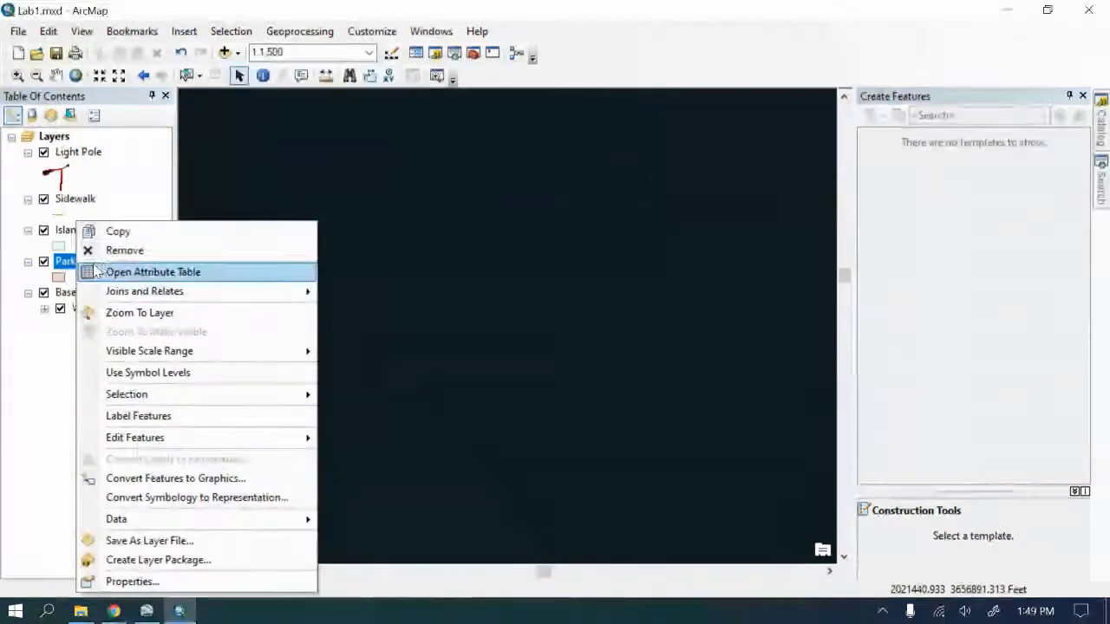
pyautogui.click(143, 313)
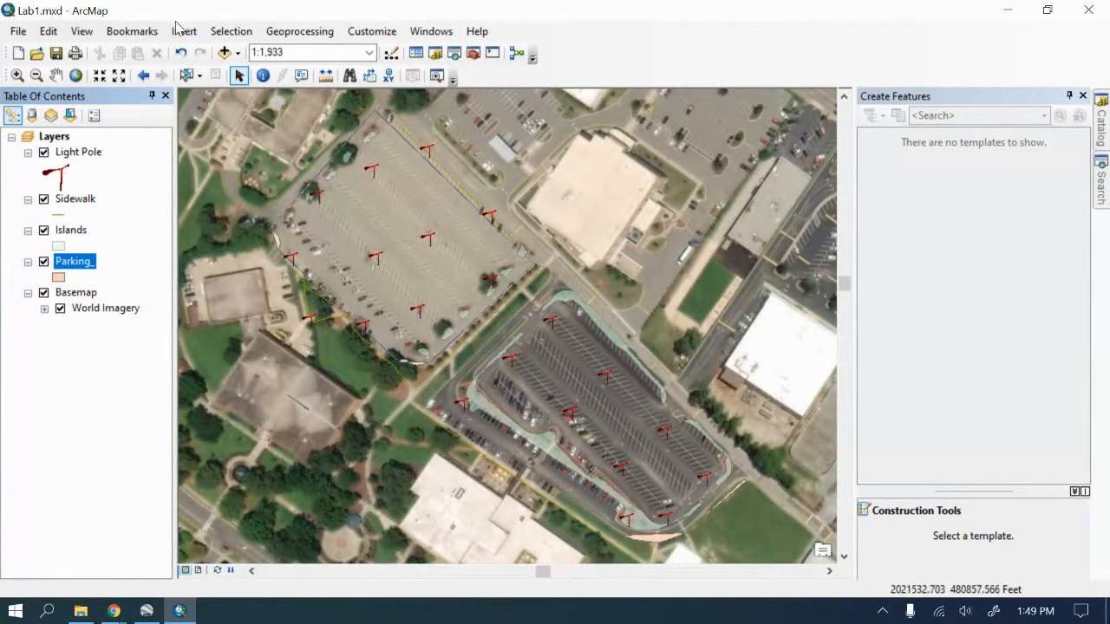
pyautogui.click(128, 32)
pyautogui.click(149, 92)
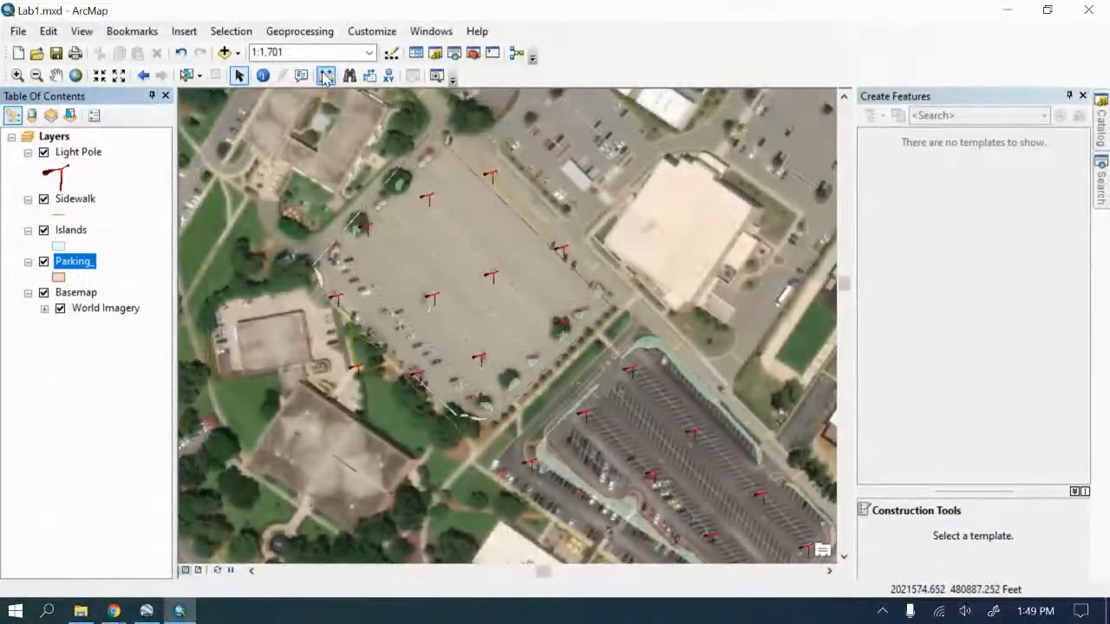
# Step: Set the map scale to 1:1,250 and centre the light grey parking lot in the view
pyautogui.click(289, 52)
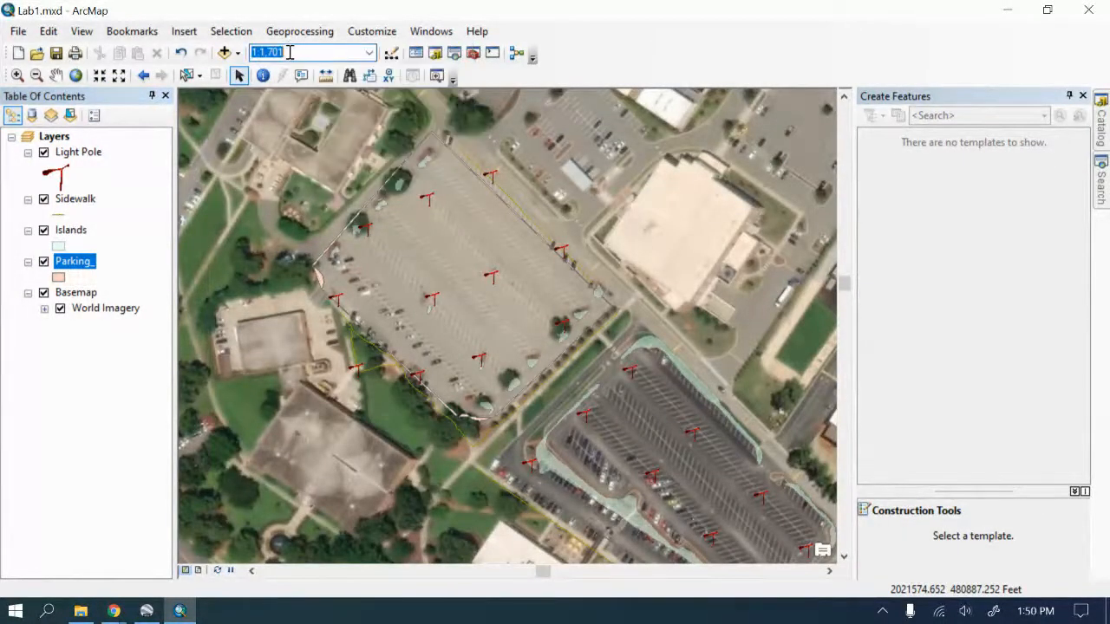
pyautogui.click(269, 53)
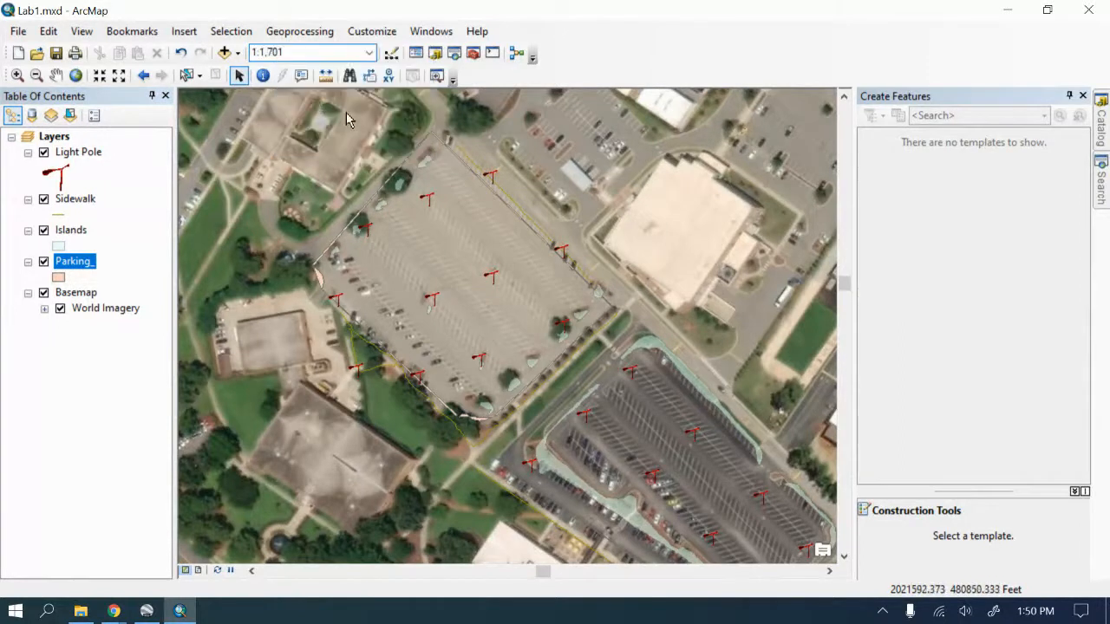
pyautogui.write('250')
pyautogui.press('Delete')
pyautogui.press('Delete')
pyautogui.press('Delete')
pyautogui.press('Return')
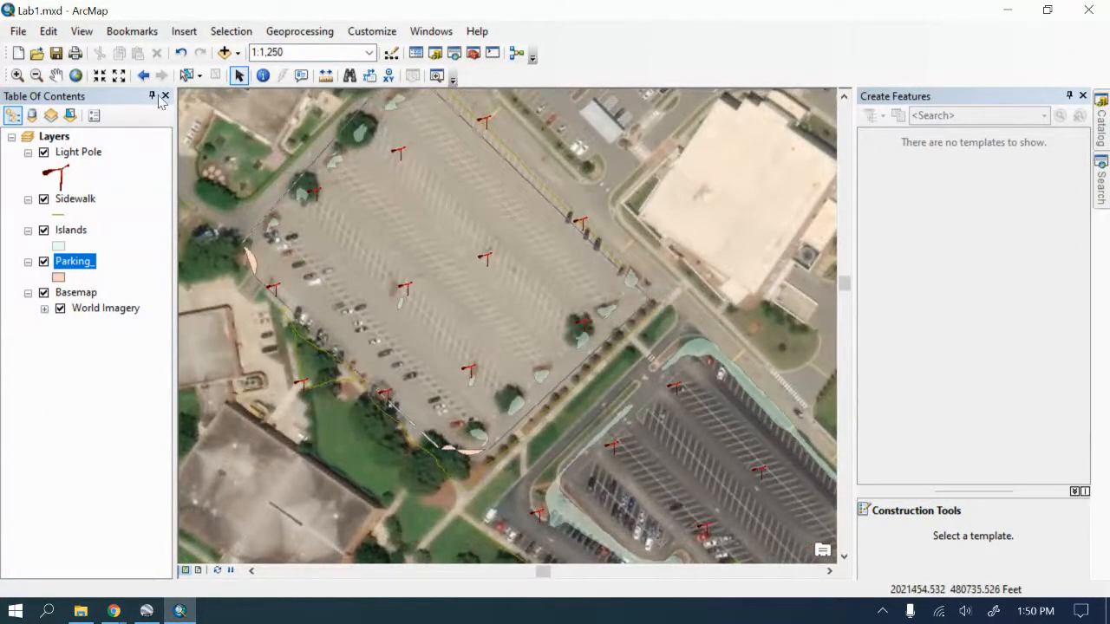
pyautogui.click(56, 75)
pyautogui.moveTo(549, 328); pyautogui.dragTo(559, 390)
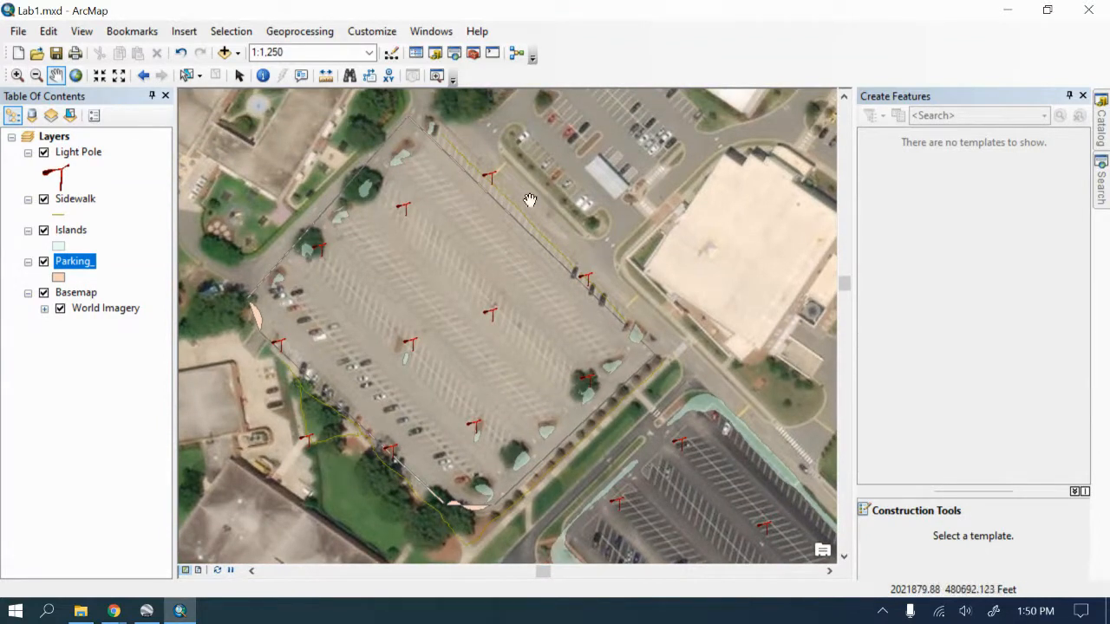
# Step: Go to the saved view Bookmark 1 and enter 1:1,250 as the map scale
pyautogui.click(127, 35)
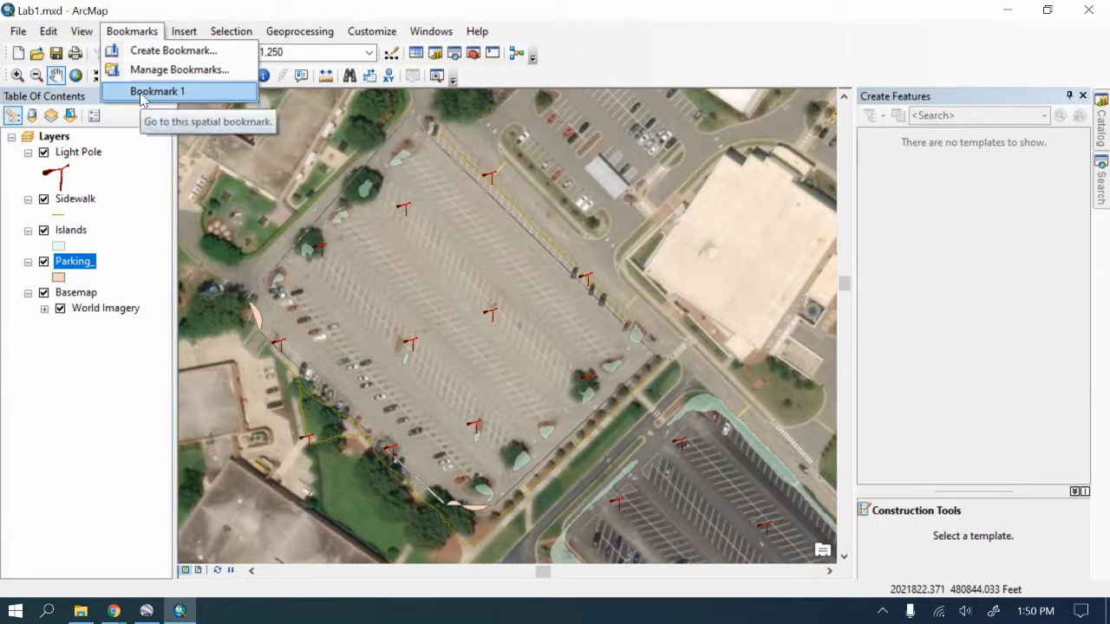
pyautogui.click(140, 93)
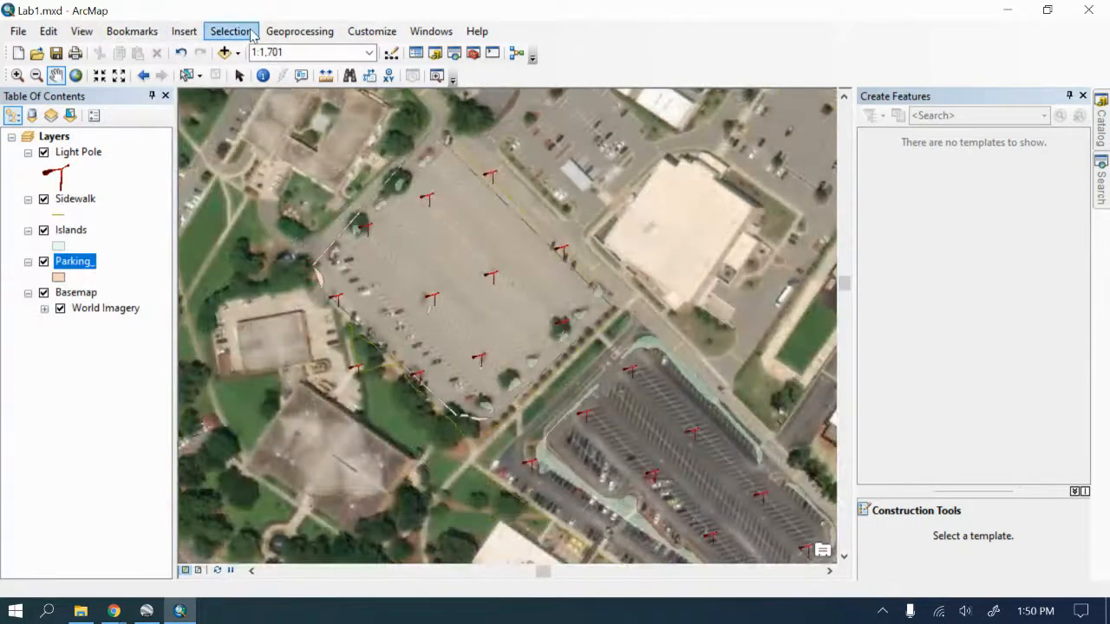
pyautogui.click(294, 52)
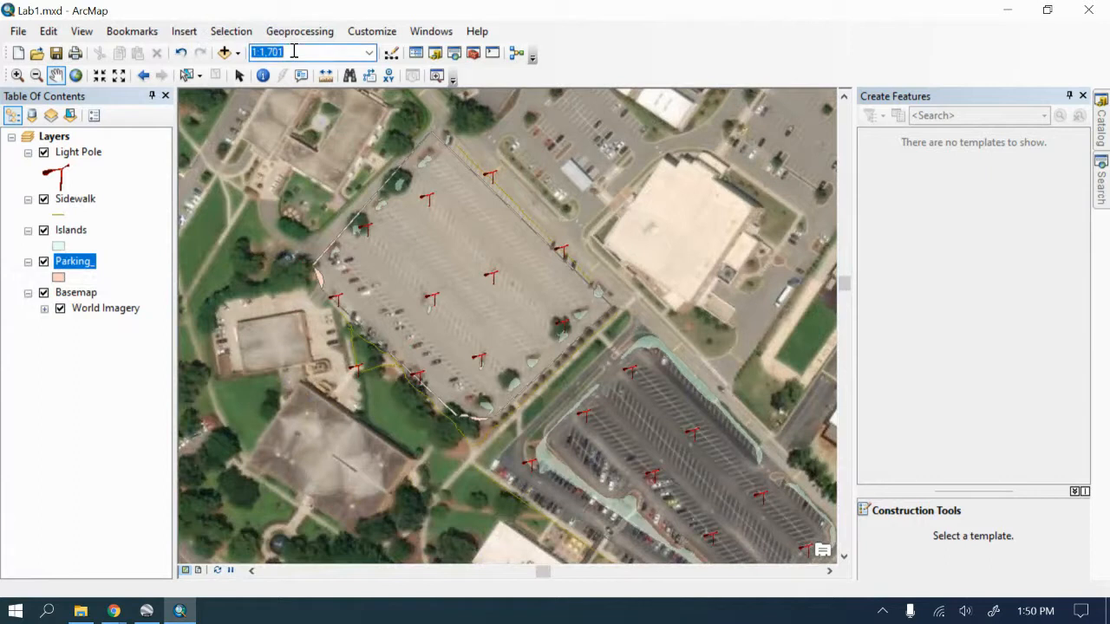
pyautogui.press('Home')
pyautogui.write('2')
# Step: Create a bookmark of the current view named Bookmark 1, replacing the existing bookmark of that name
pyautogui.click(135, 38)
pyautogui.click(156, 47)
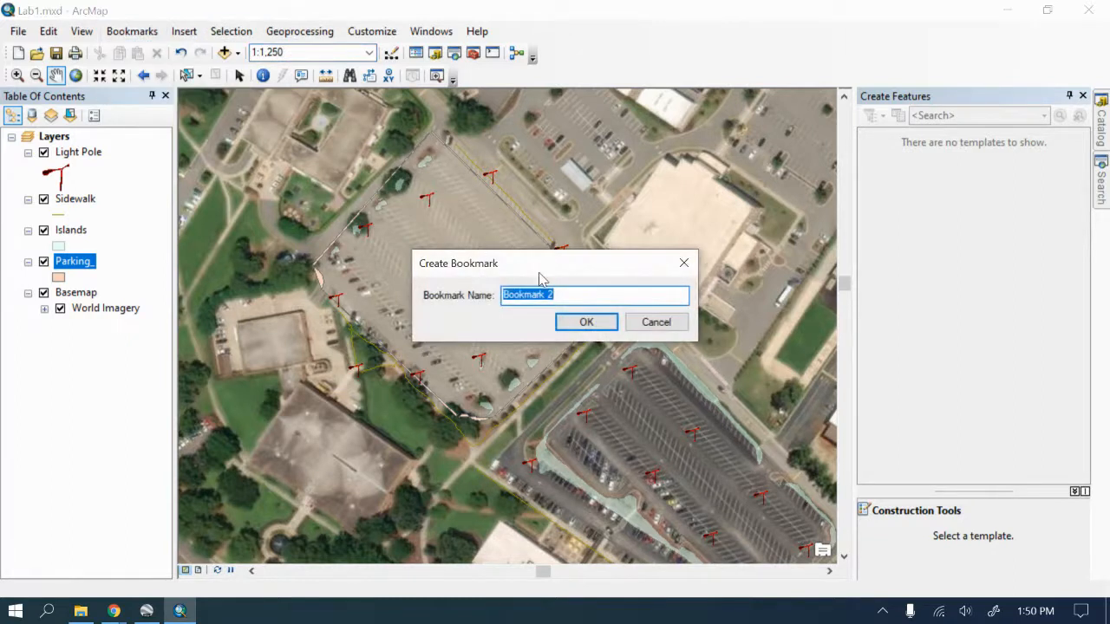
pyautogui.click(544, 295)
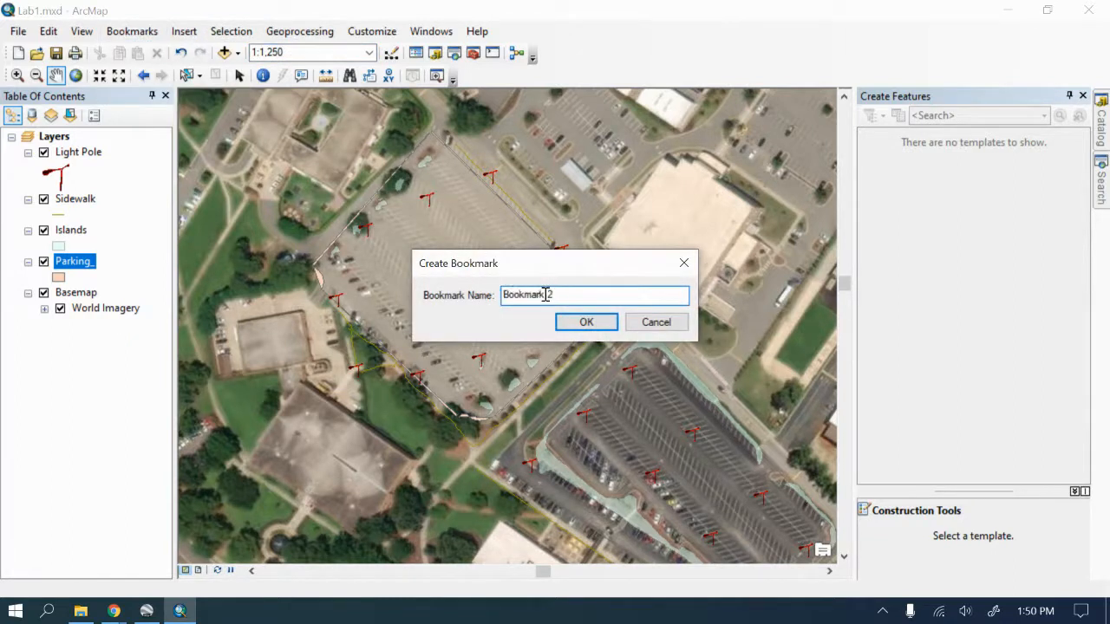
pyautogui.click(583, 321)
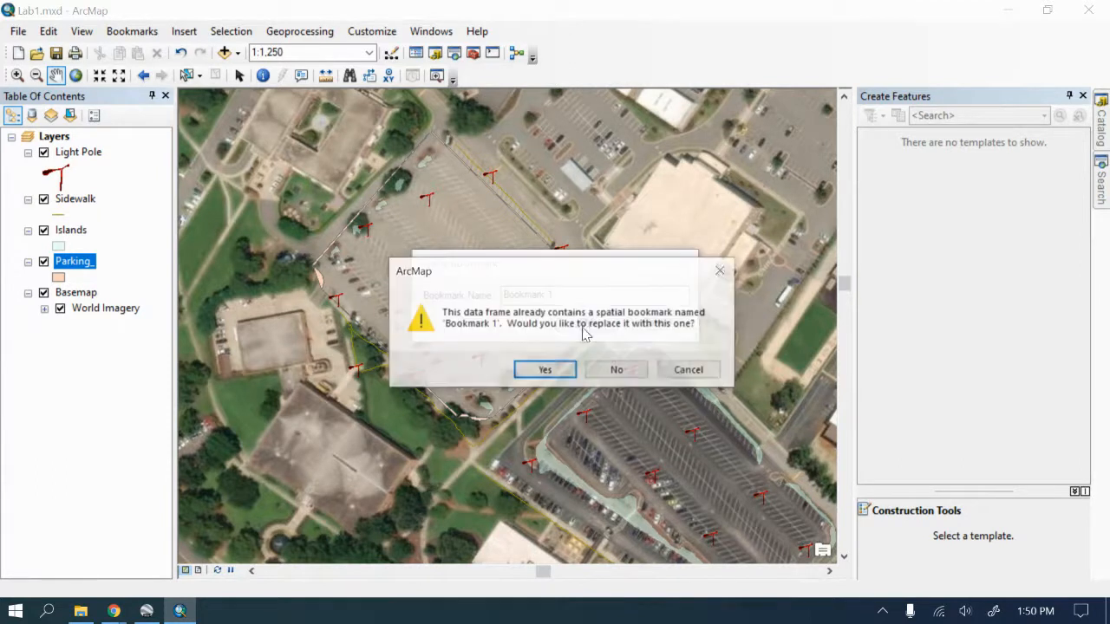
pyautogui.click(559, 372)
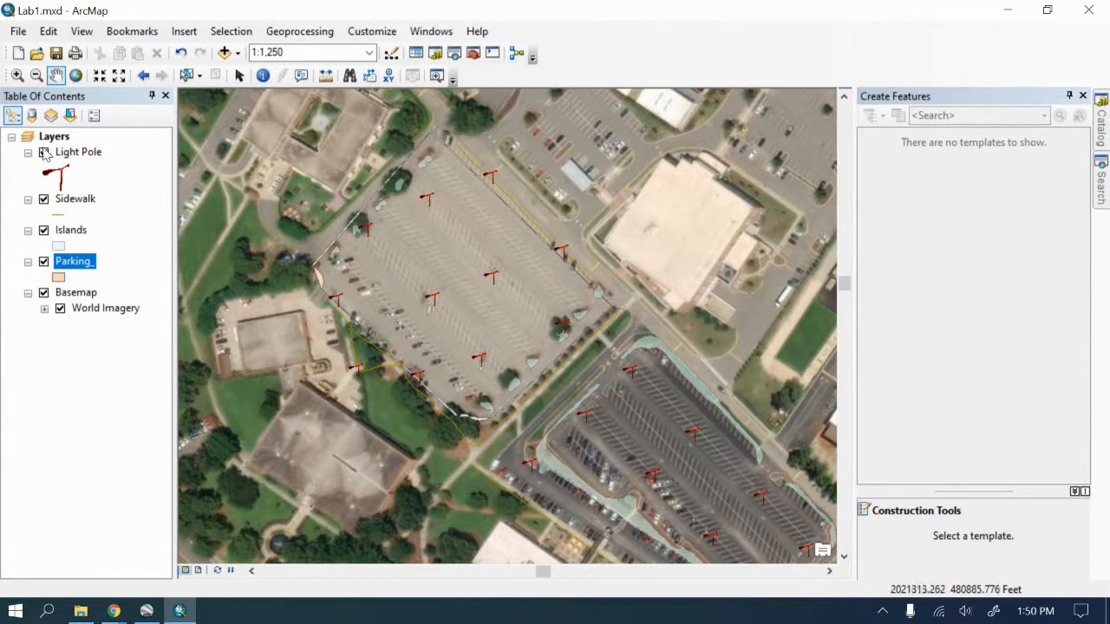
# Step: Show the Editor toolbar and start an edit session, continuing past the spatial reference warnings
pyautogui.click(392, 53)
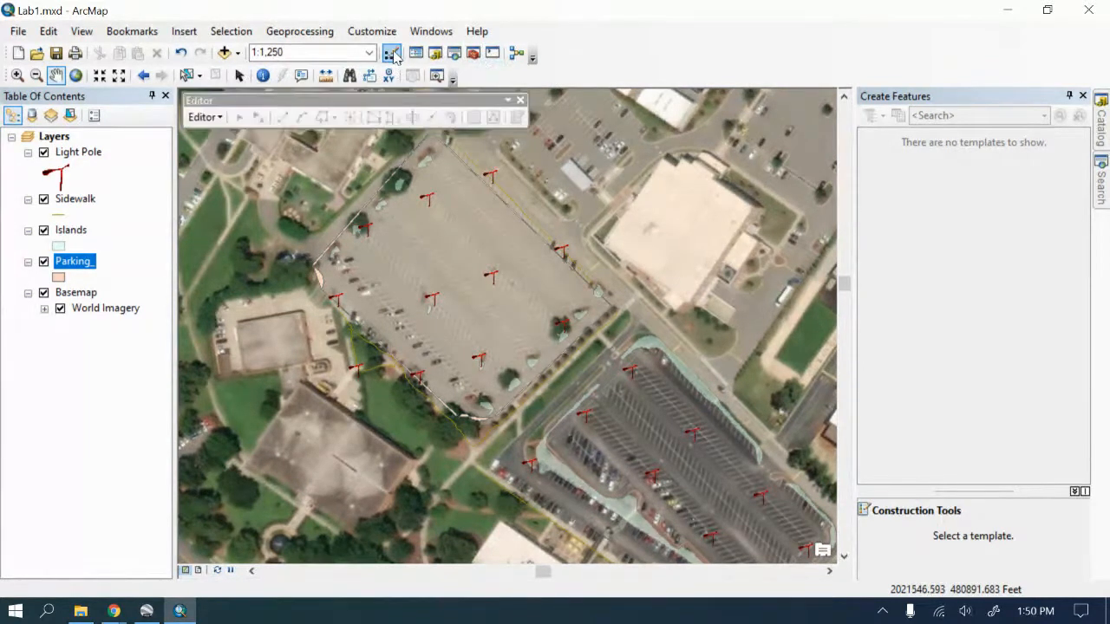
pyautogui.click(207, 117)
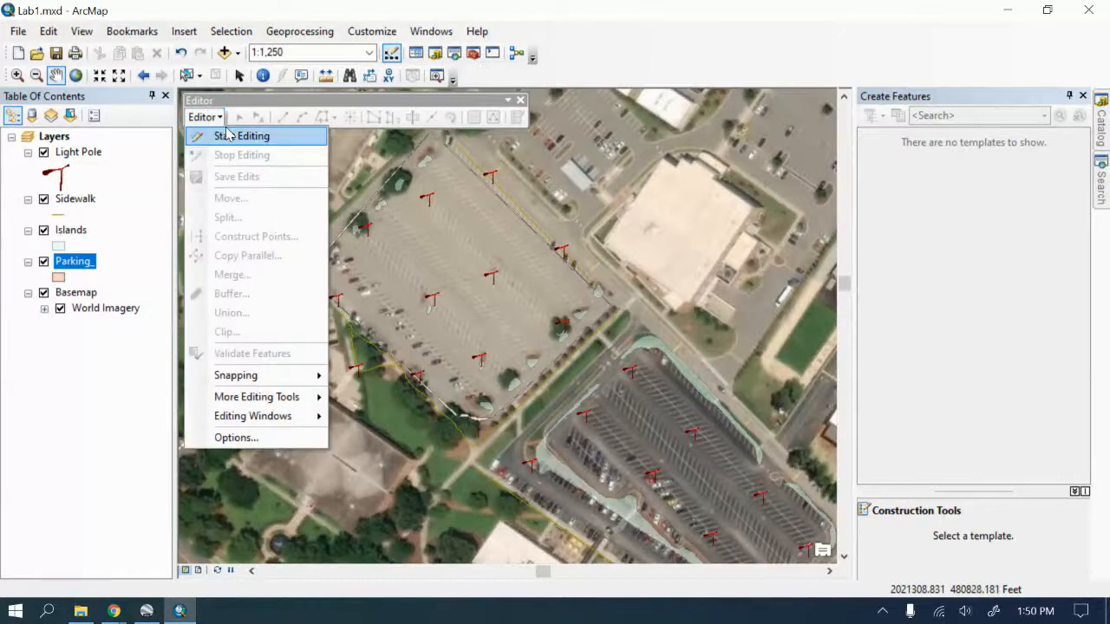
pyautogui.click(229, 139)
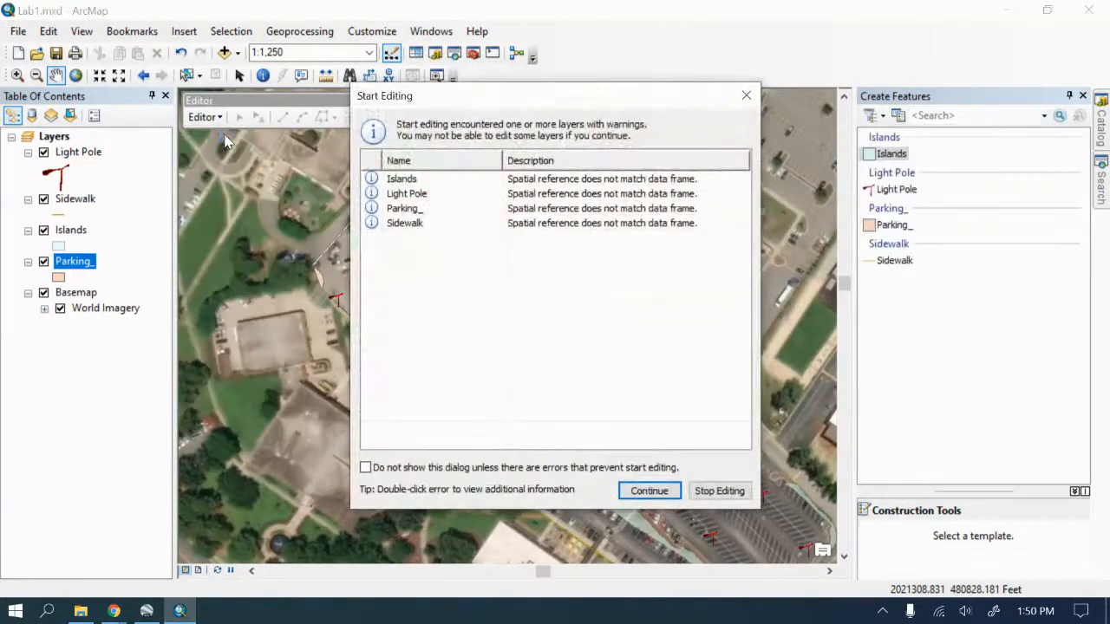
pyautogui.click(403, 213)
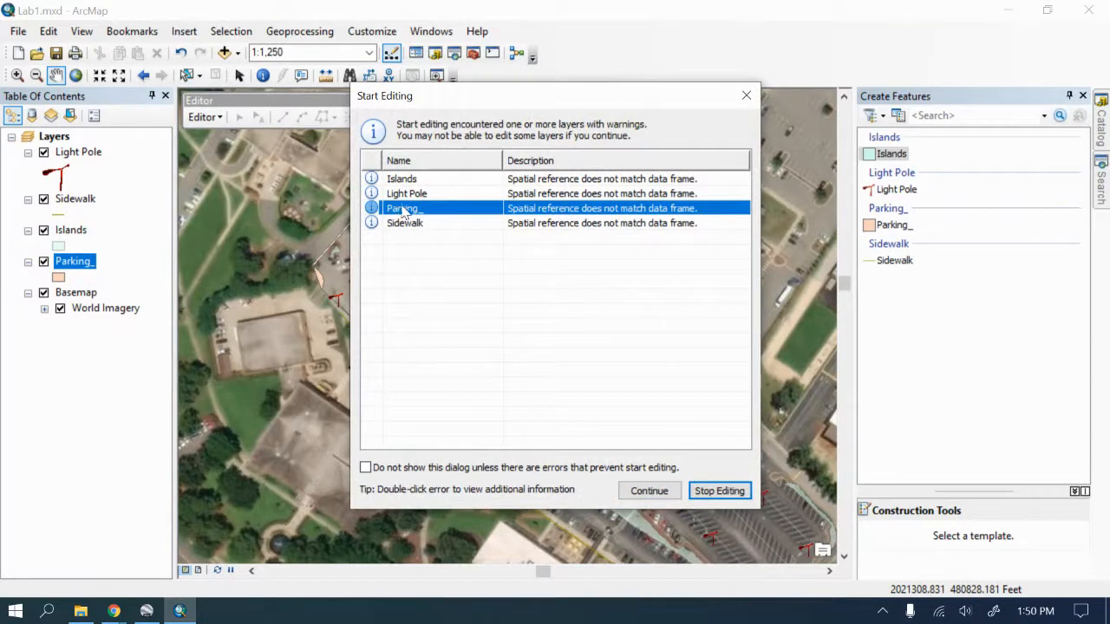
pyautogui.click(649, 491)
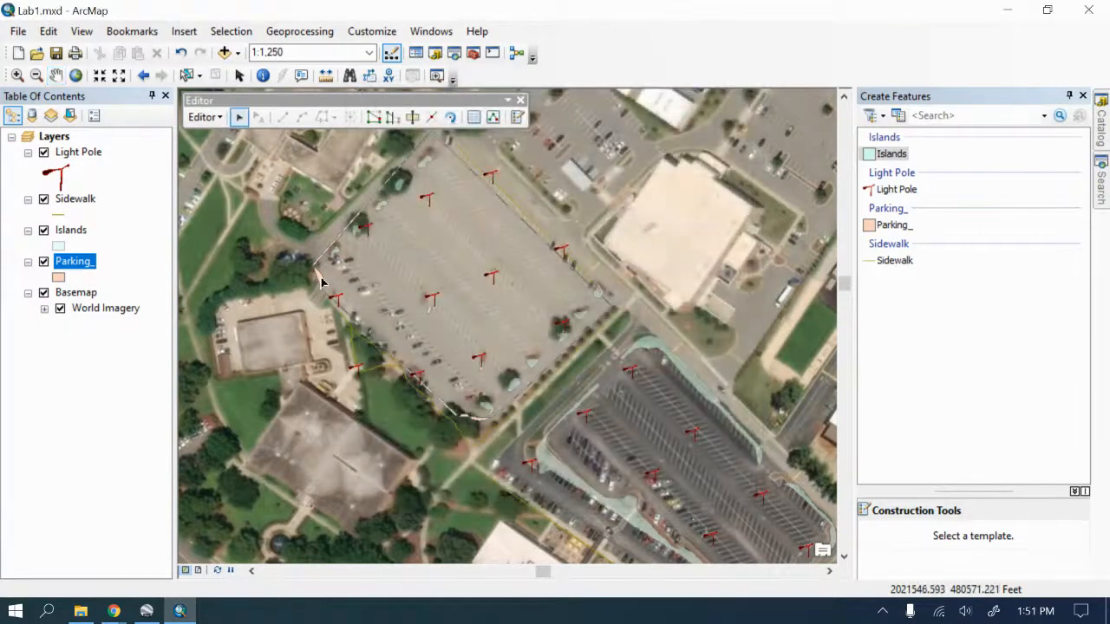
# Step: Delete the parking features at the light grey lot's west corner, northwest edge and south corner, and check the northeast and southeast edge features
pyautogui.click(328, 280)
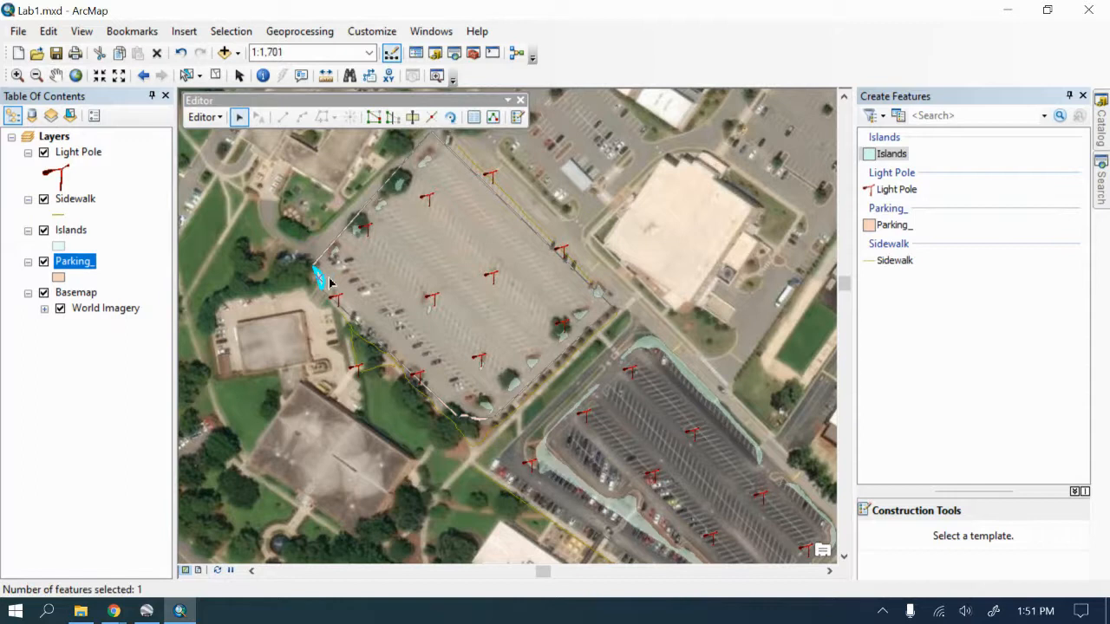
pyautogui.press('Delete')
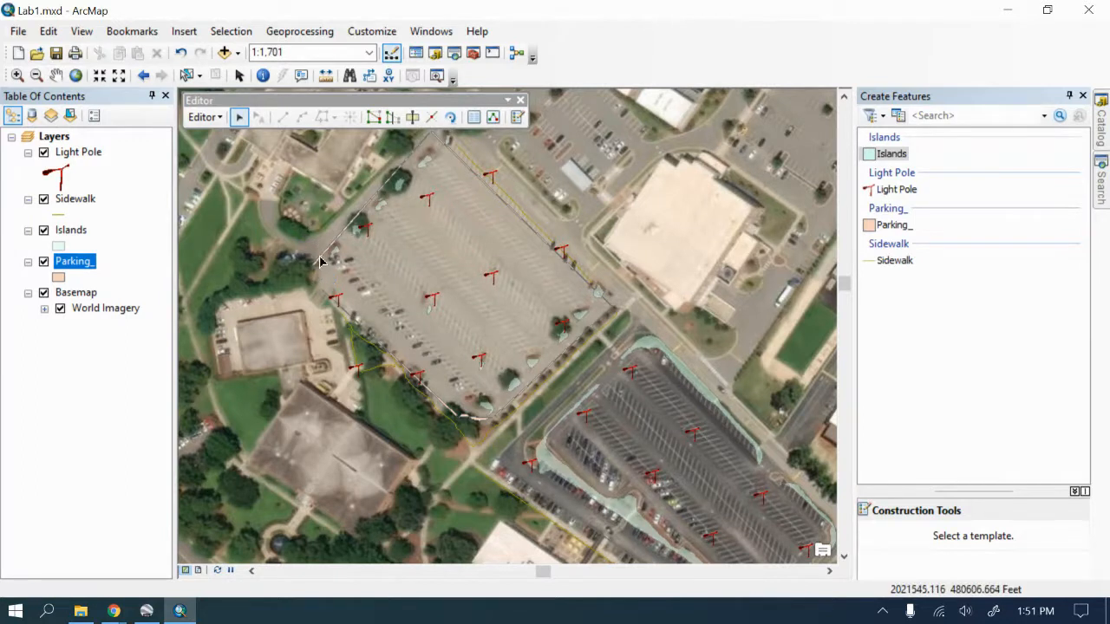
pyautogui.click(319, 258)
pyautogui.press('Delete')
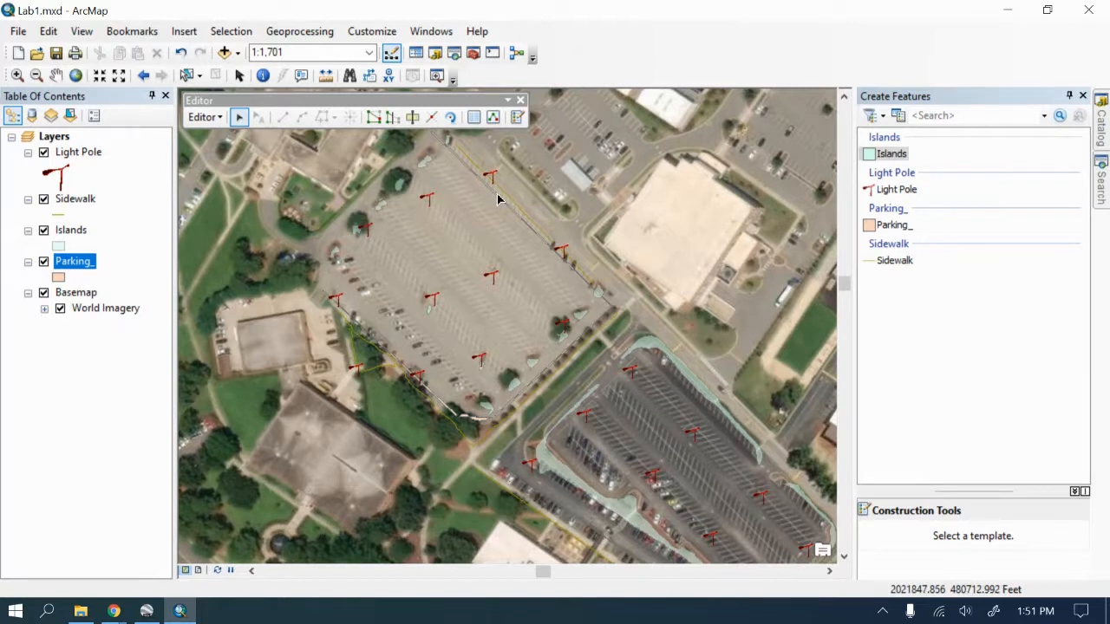
pyautogui.click(497, 194)
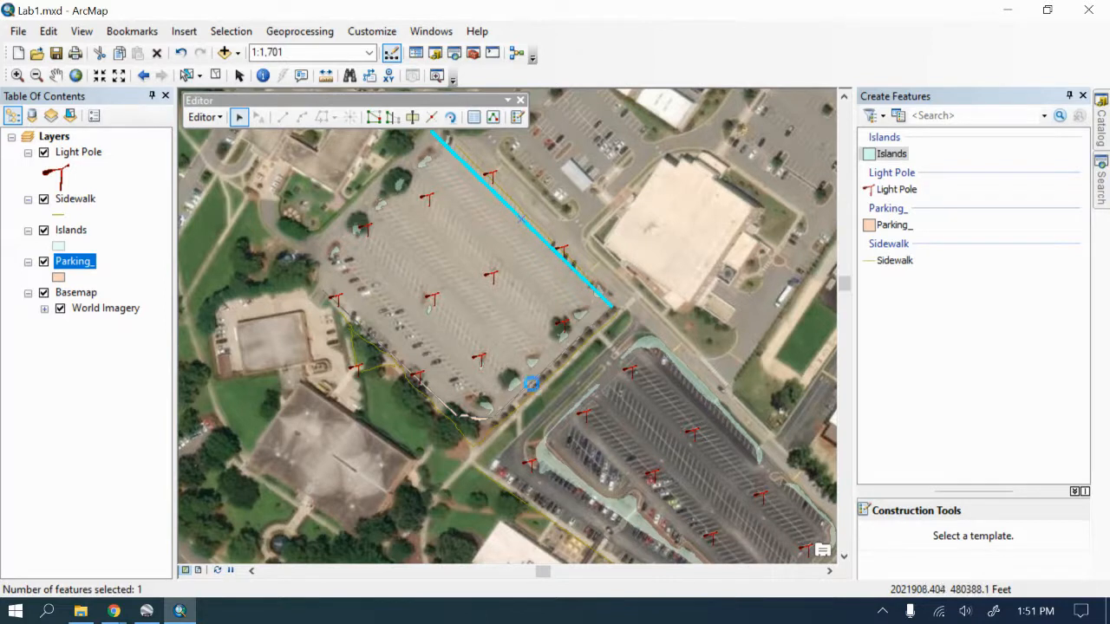
pyautogui.click(531, 390)
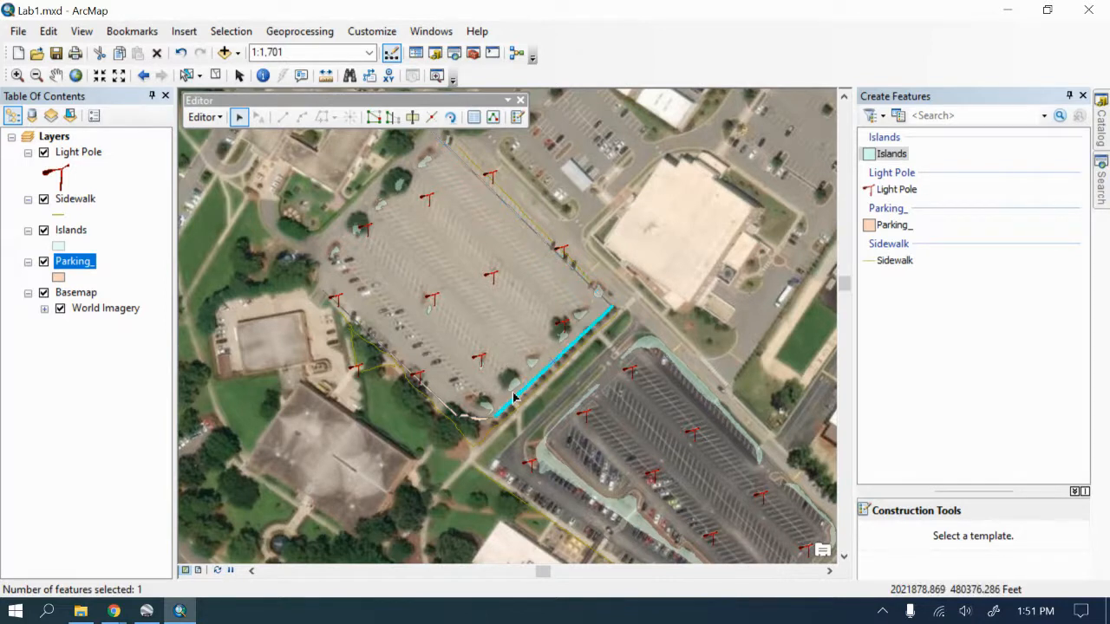
pyautogui.click(478, 423)
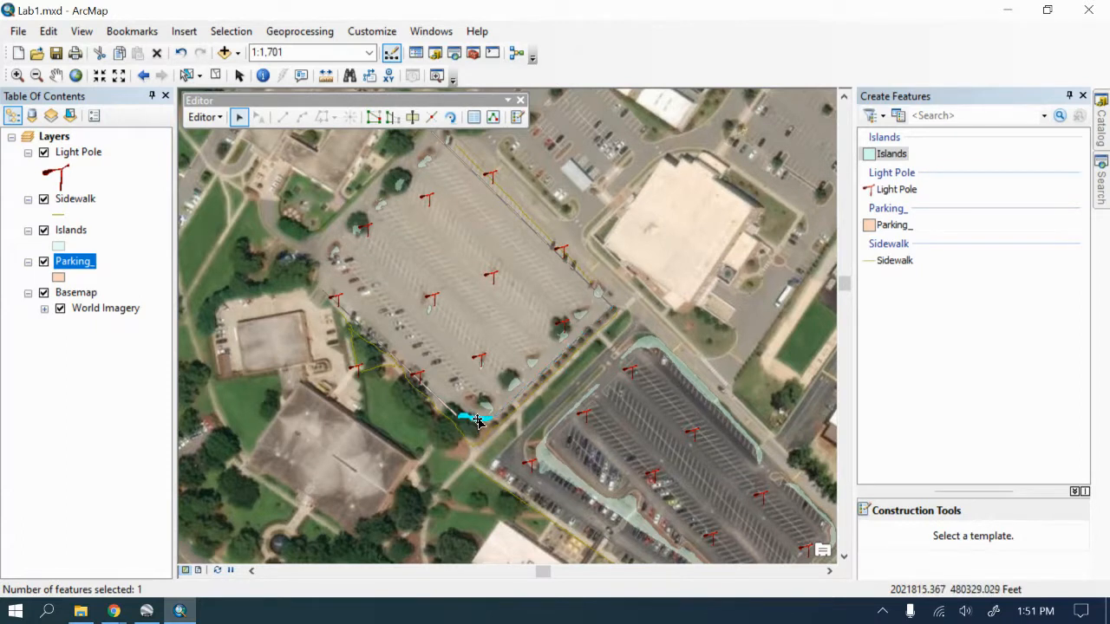
pyautogui.press('Delete')
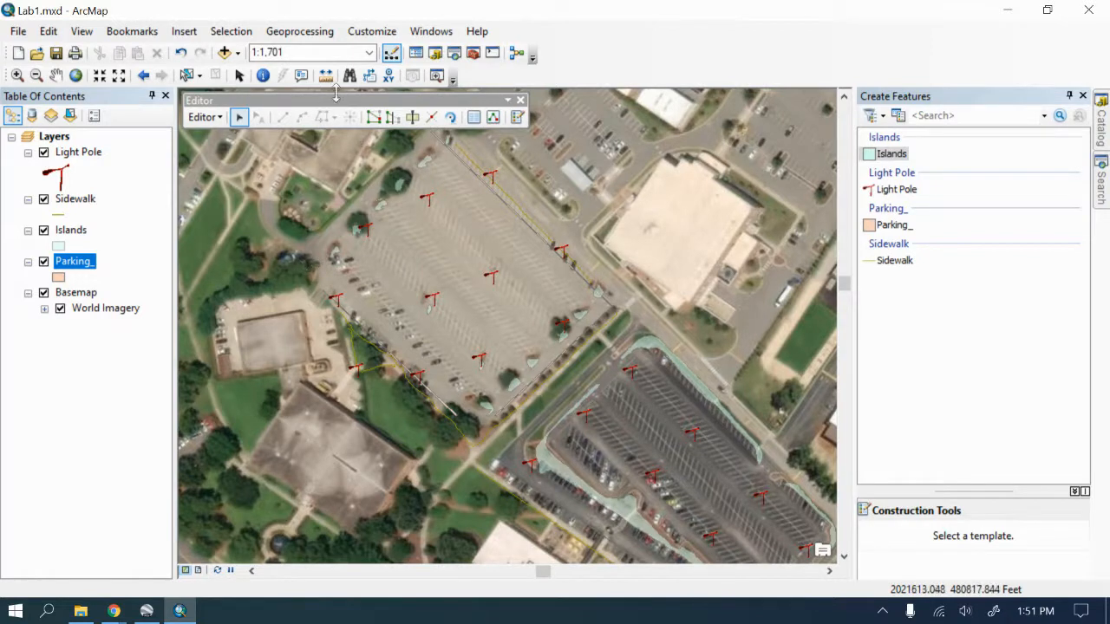
# Step: Sketch a Parking_ polygon with the Polygon tool from the light grey lot's south corner to its east and north corners
pyautogui.click(206, 117)
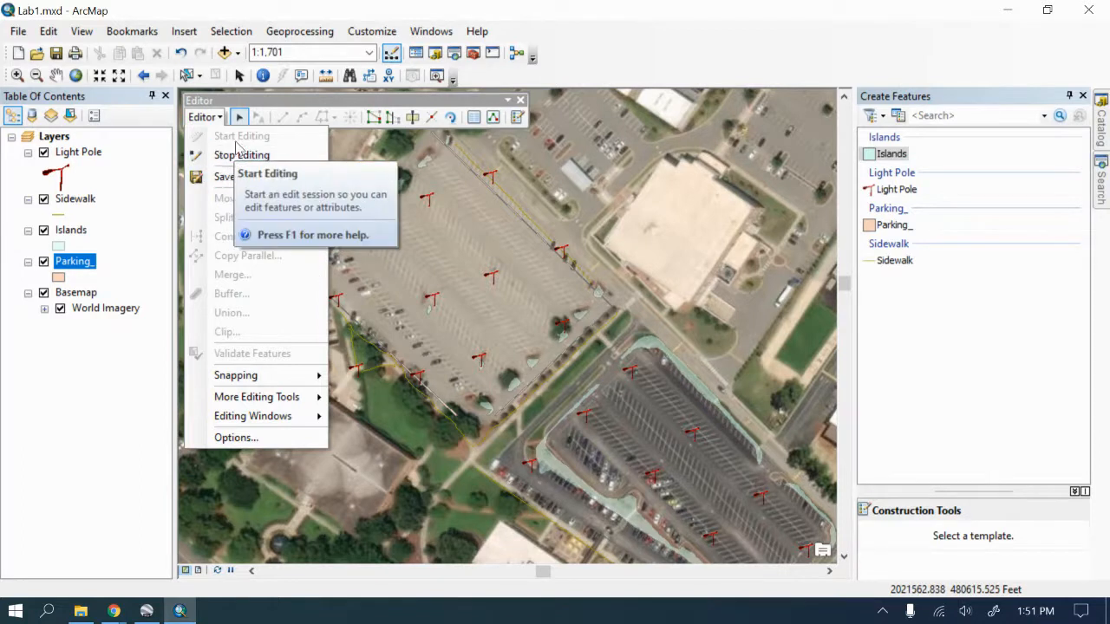
pyautogui.press('Escape')
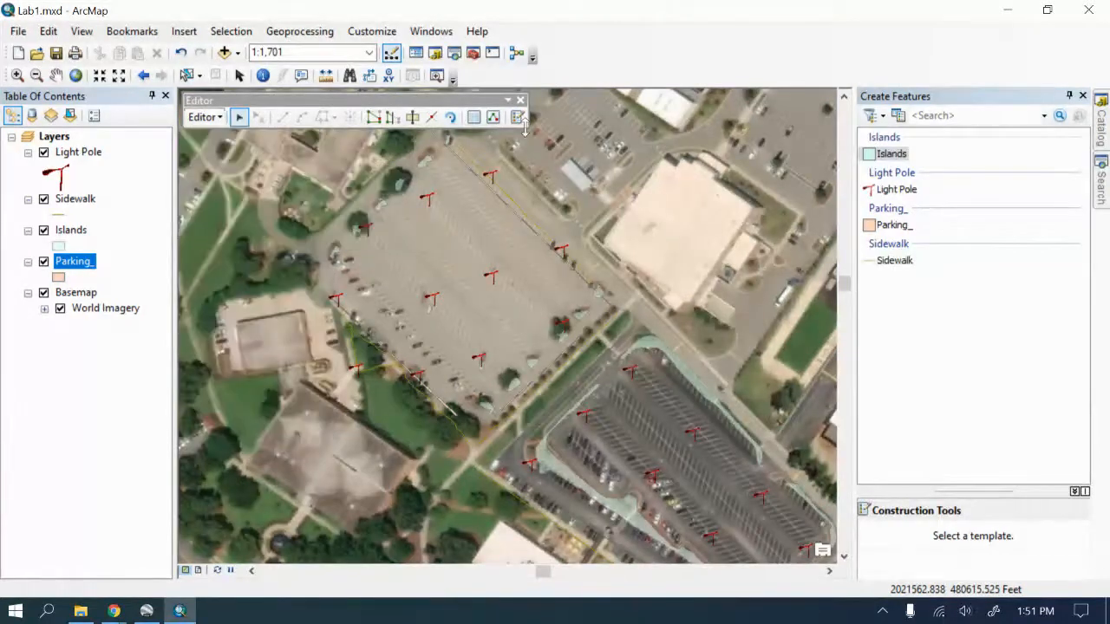
pyautogui.click(893, 225)
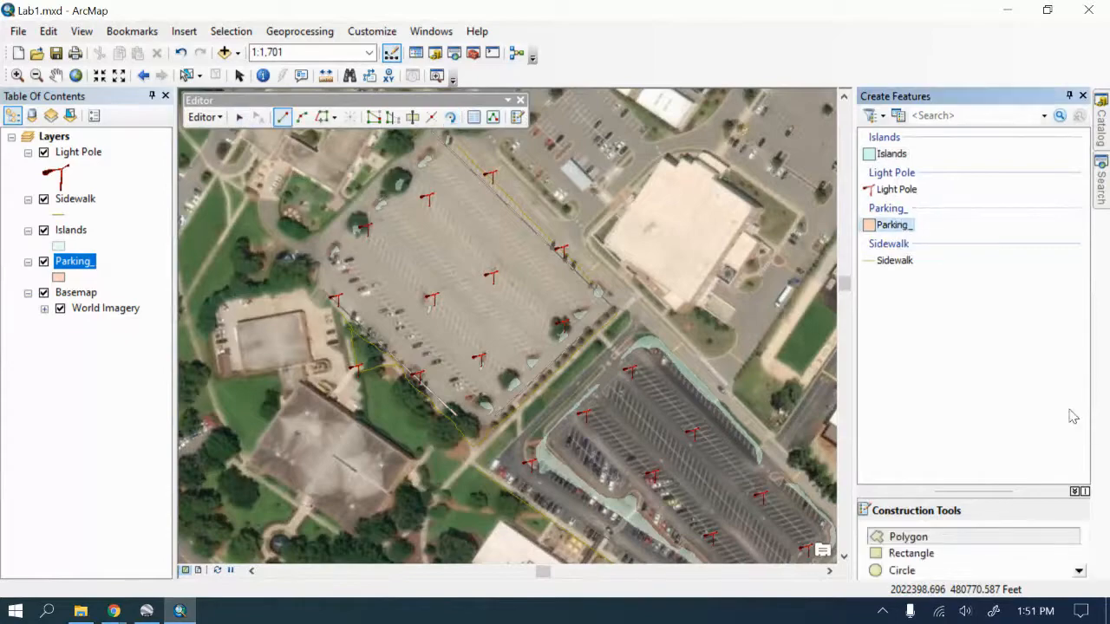
pyautogui.click(919, 538)
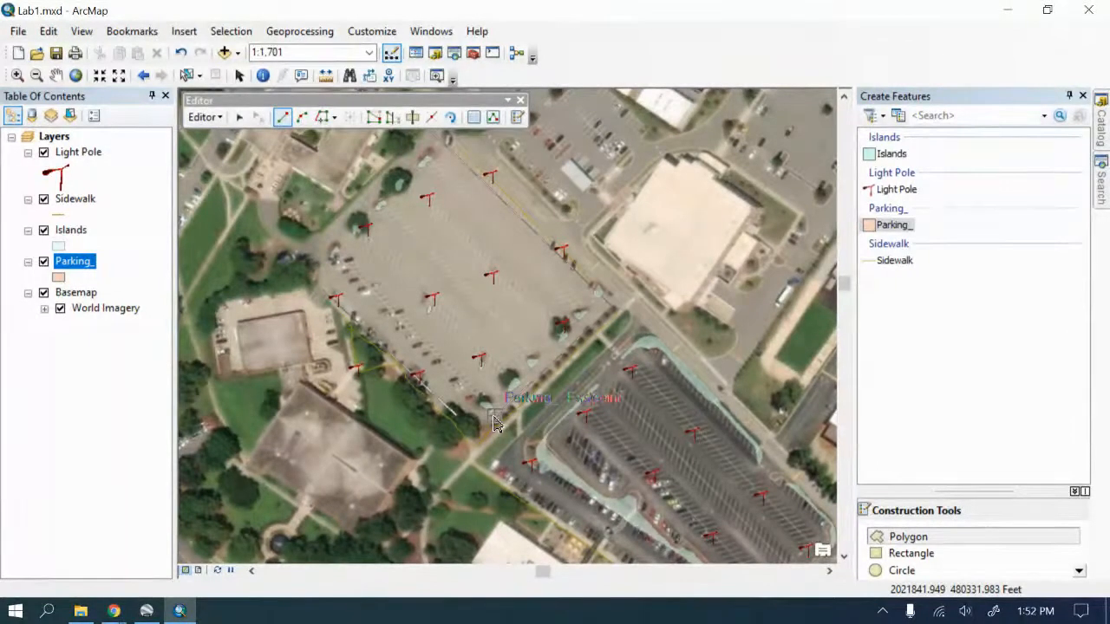
pyautogui.click(494, 418)
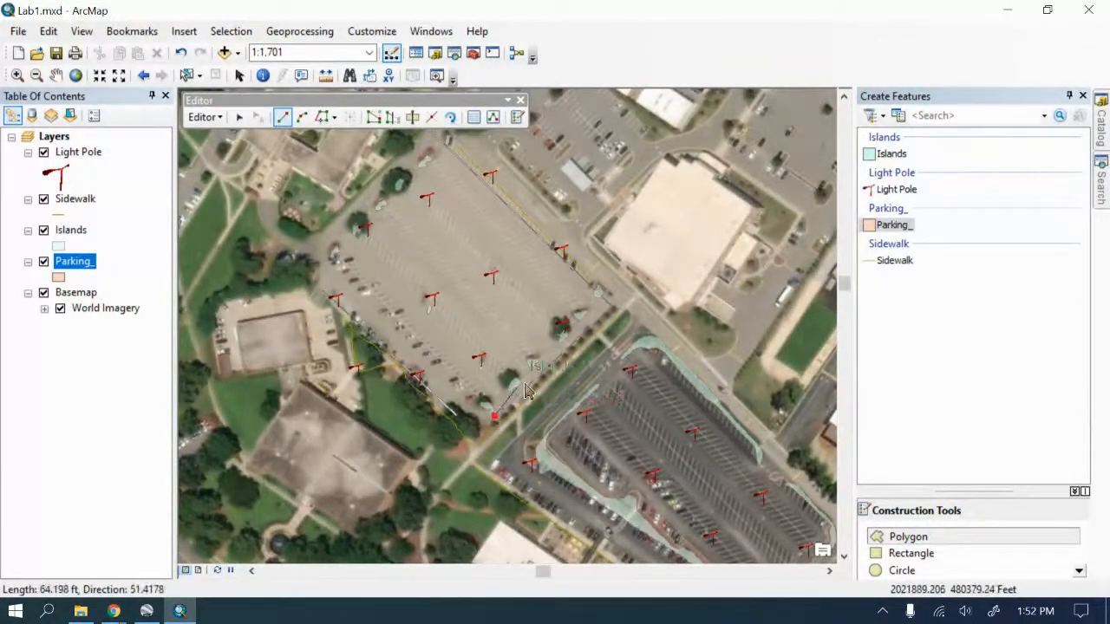
pyautogui.click(611, 310)
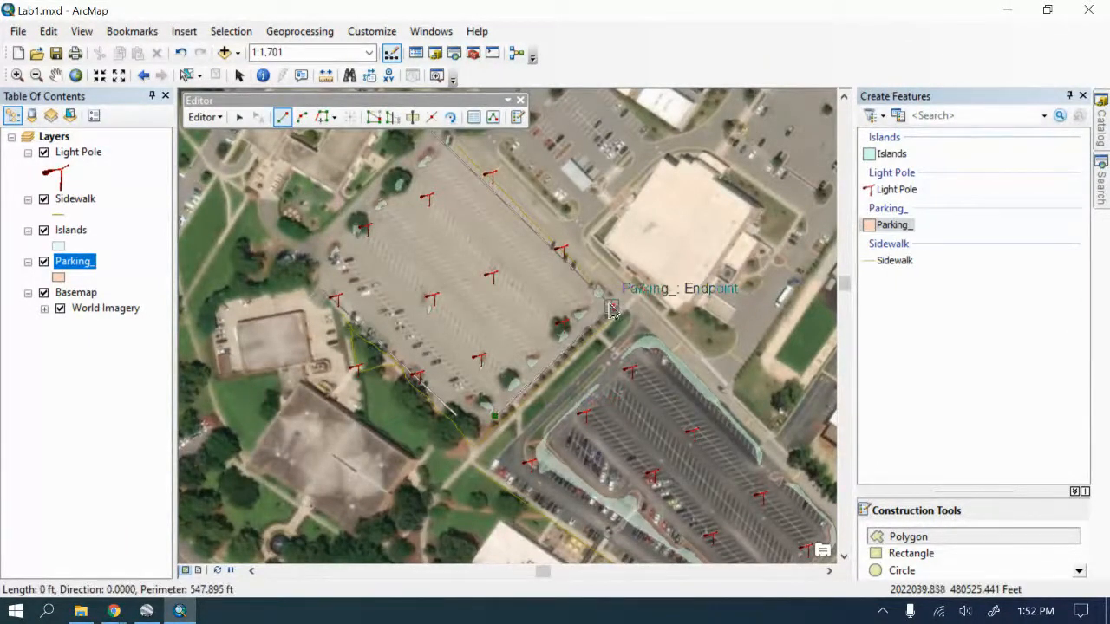
pyautogui.doubleClick(439, 149)
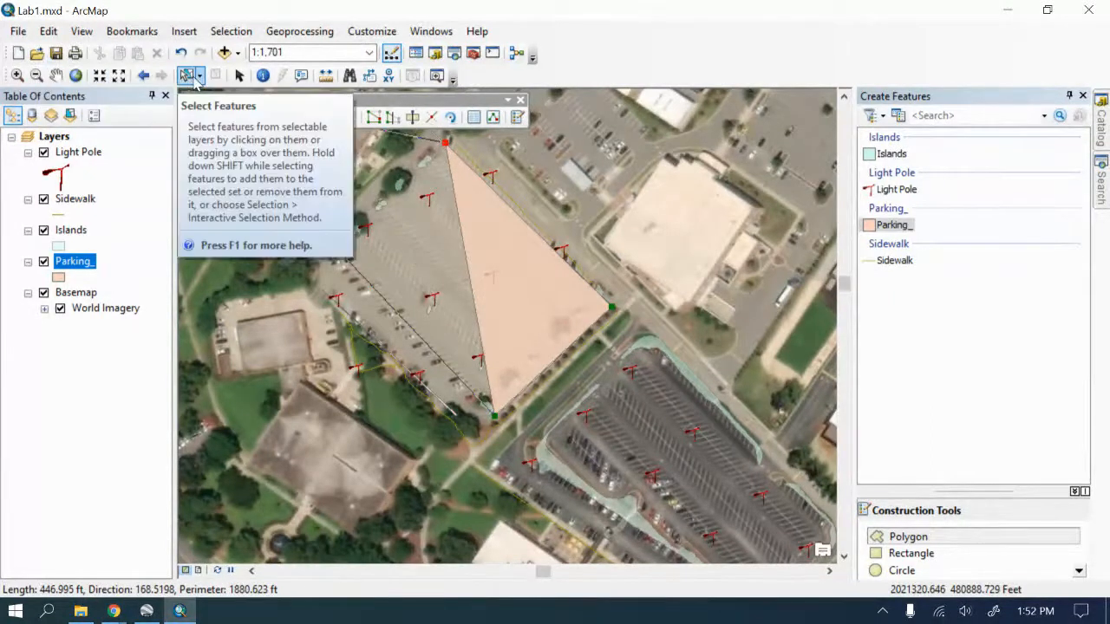
pyautogui.click(55, 76)
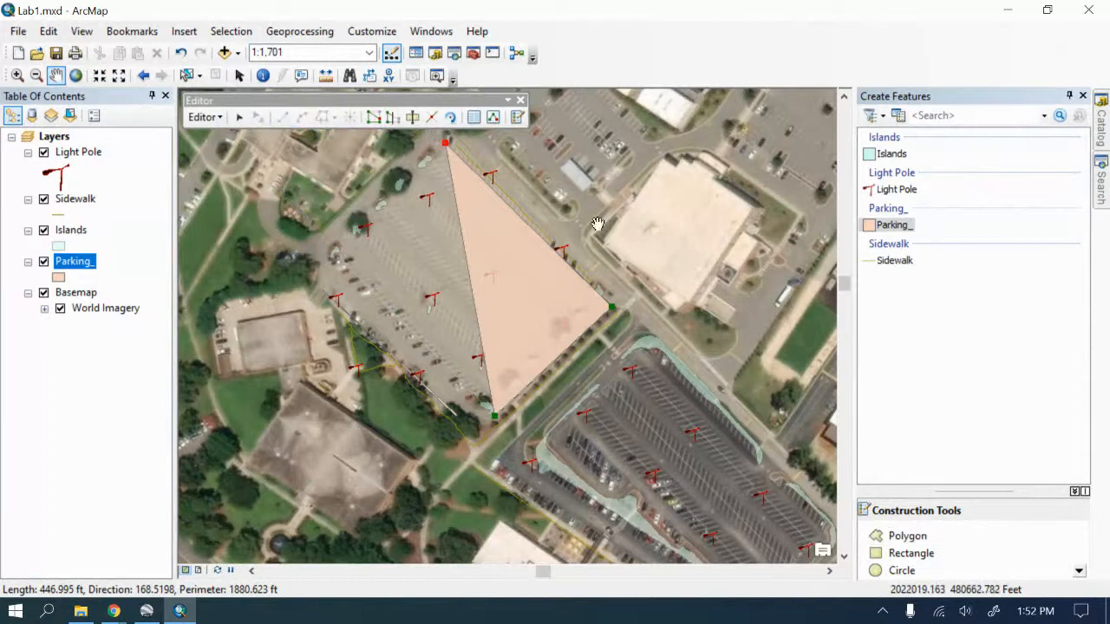
pyautogui.moveTo(471, 218)
pyautogui.mouseDown()
pyautogui.moveTo(468, 310)
pyautogui.moveTo(460, 298)
pyautogui.mouseUp()
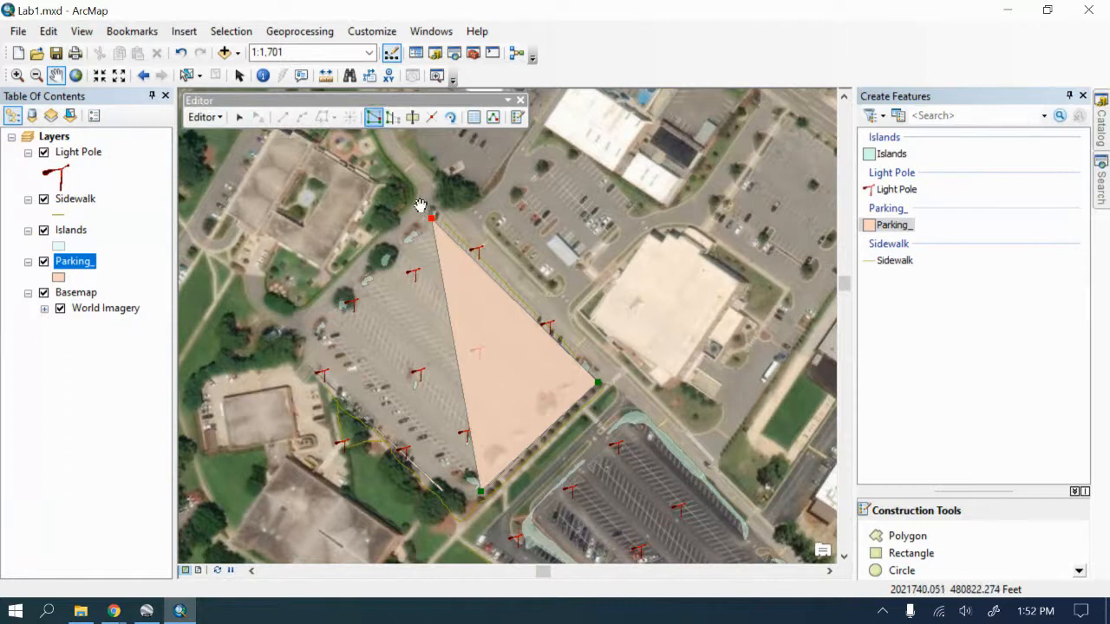
pyautogui.click(239, 118)
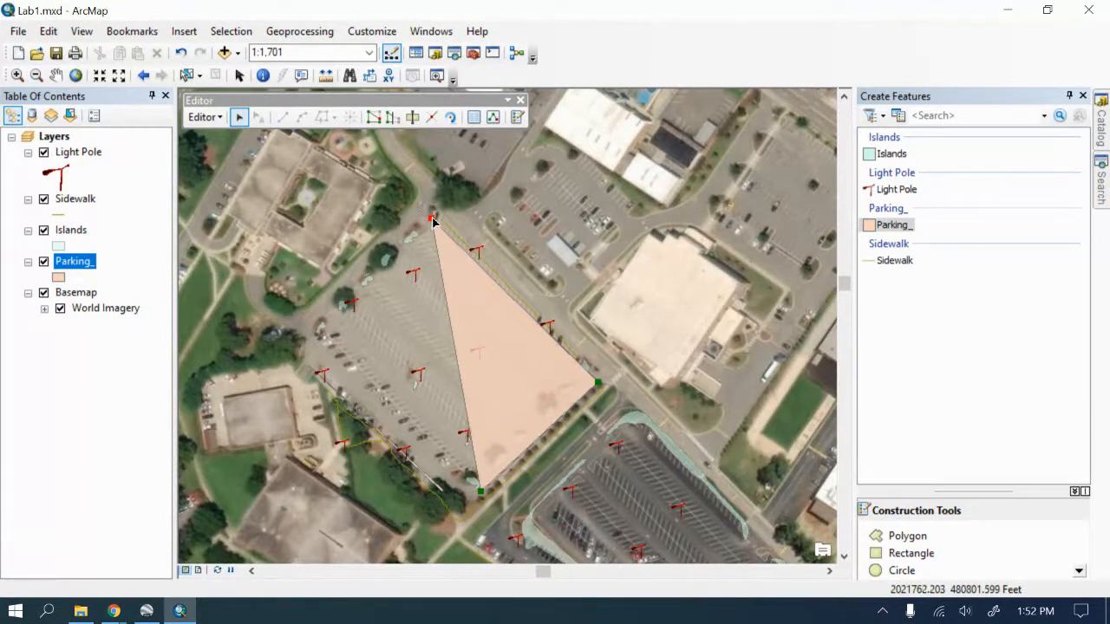
# Step: Stop the edit session without saving the parking edits
pyautogui.click(242, 77)
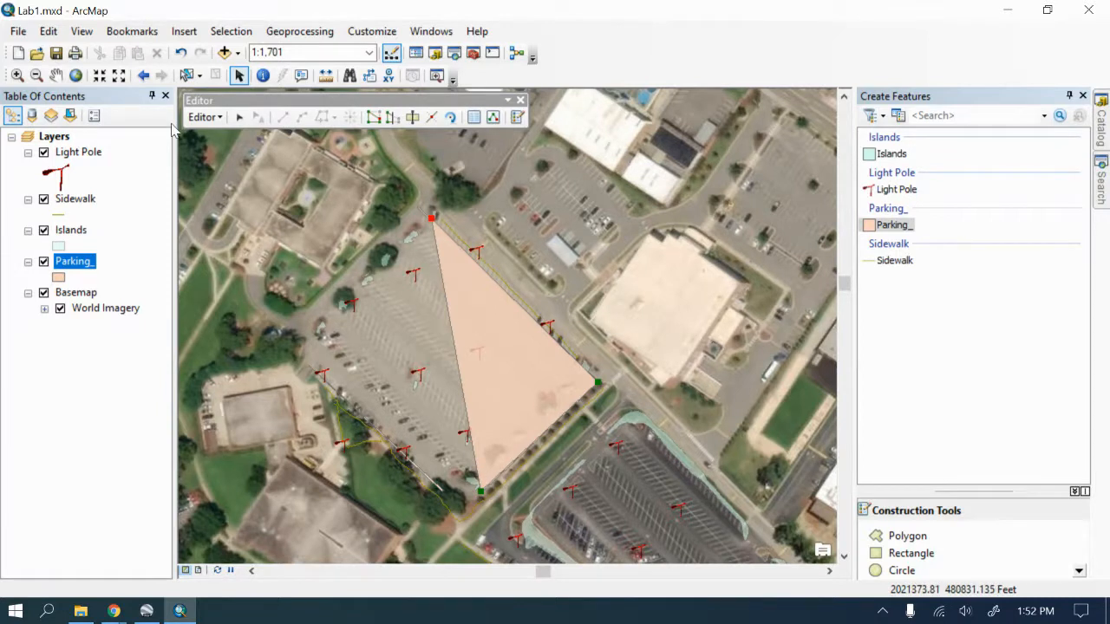
pyautogui.click(205, 117)
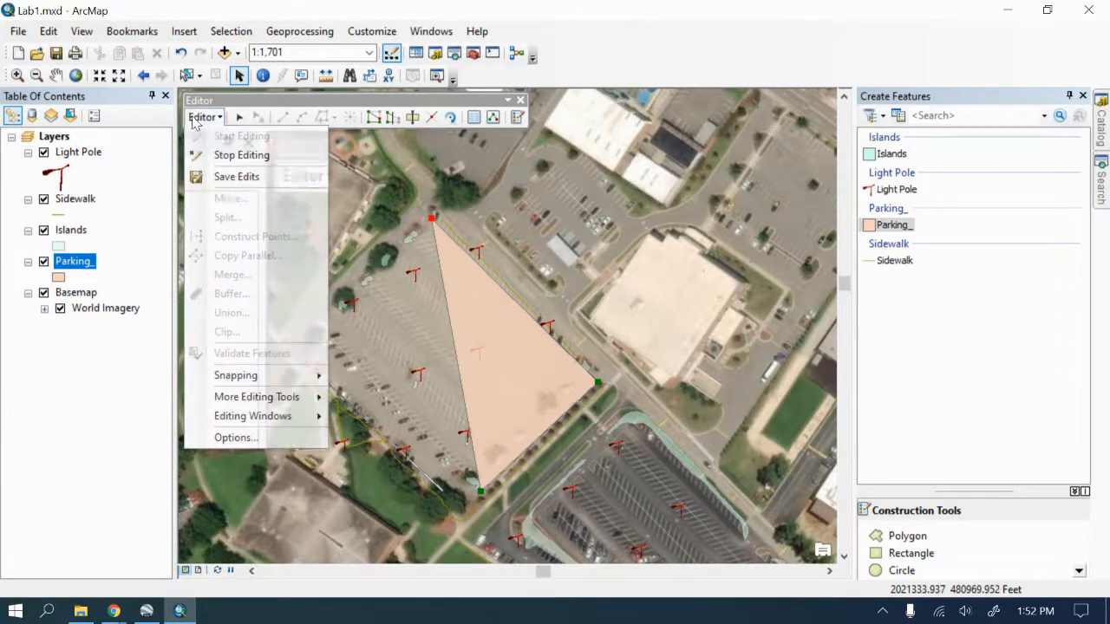
pyautogui.click(227, 156)
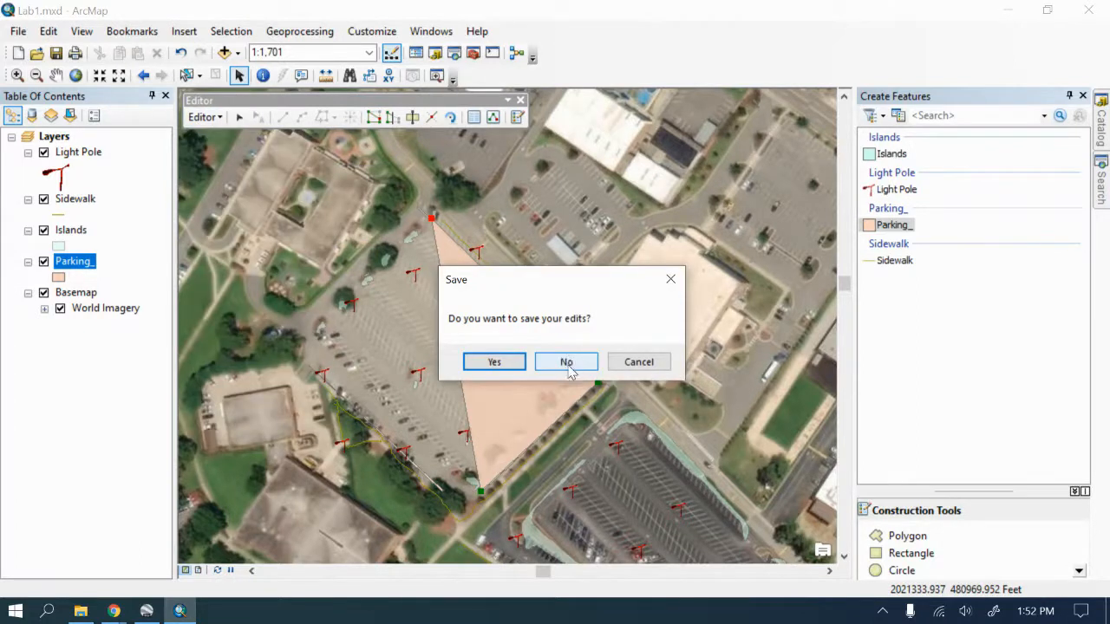
pyautogui.click(567, 363)
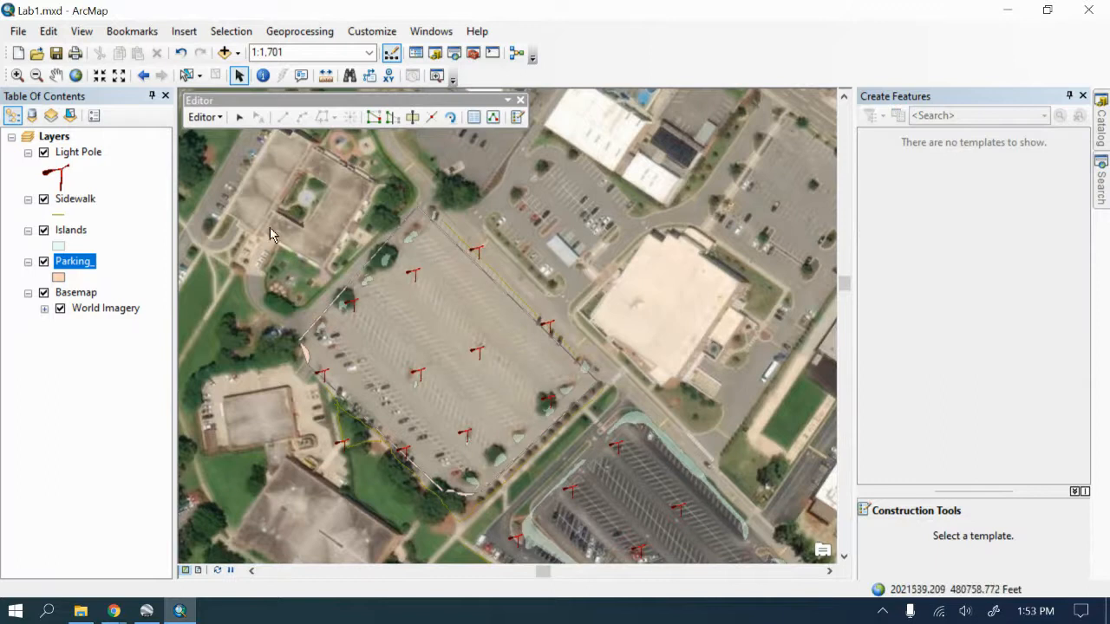
# Step: Start an edit session again, continuing past the spatial reference warnings
pyautogui.click(204, 117)
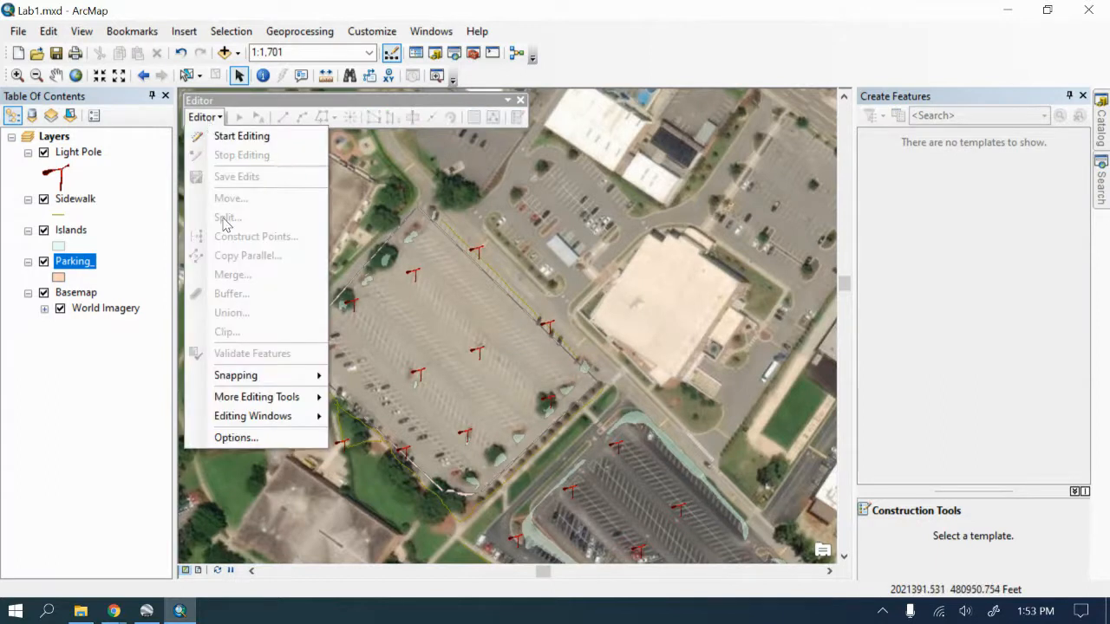
pyautogui.click(232, 139)
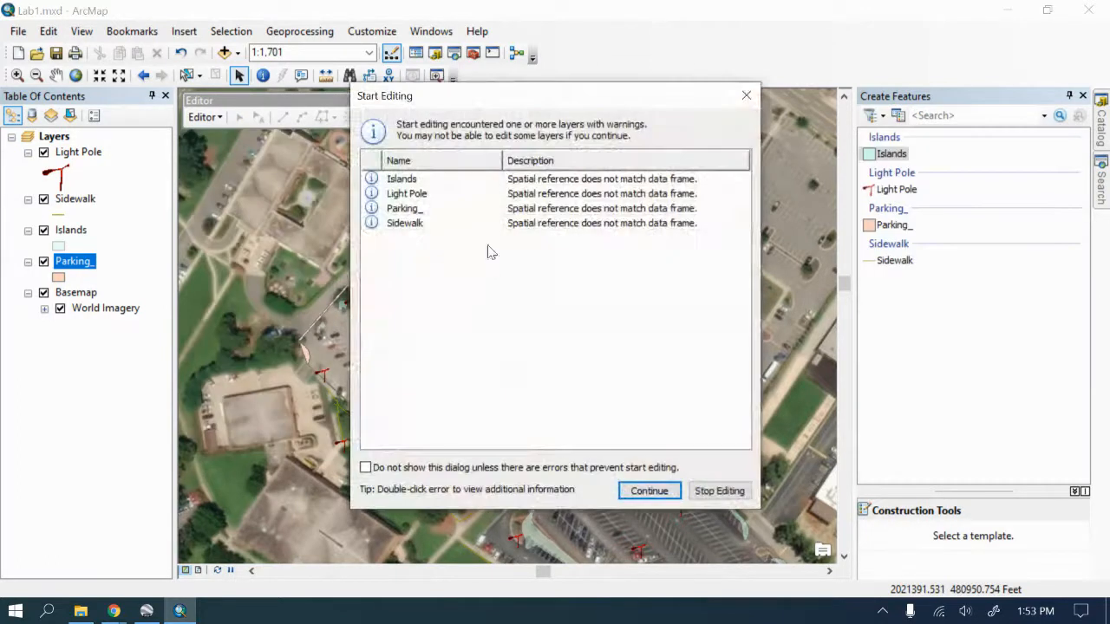
pyautogui.click(403, 212)
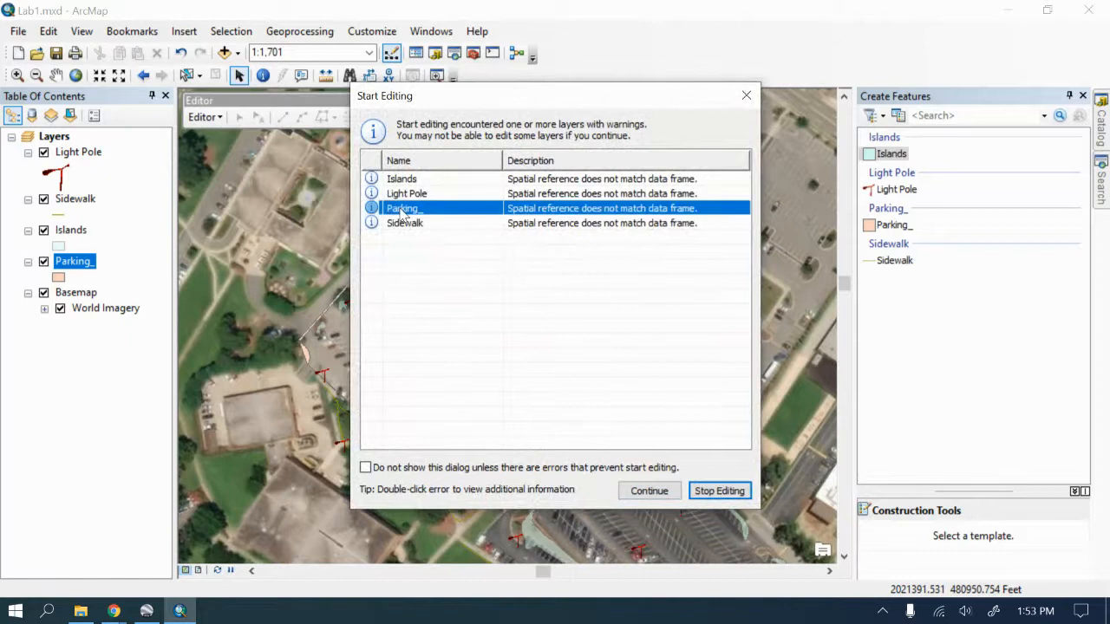
pyautogui.click(659, 491)
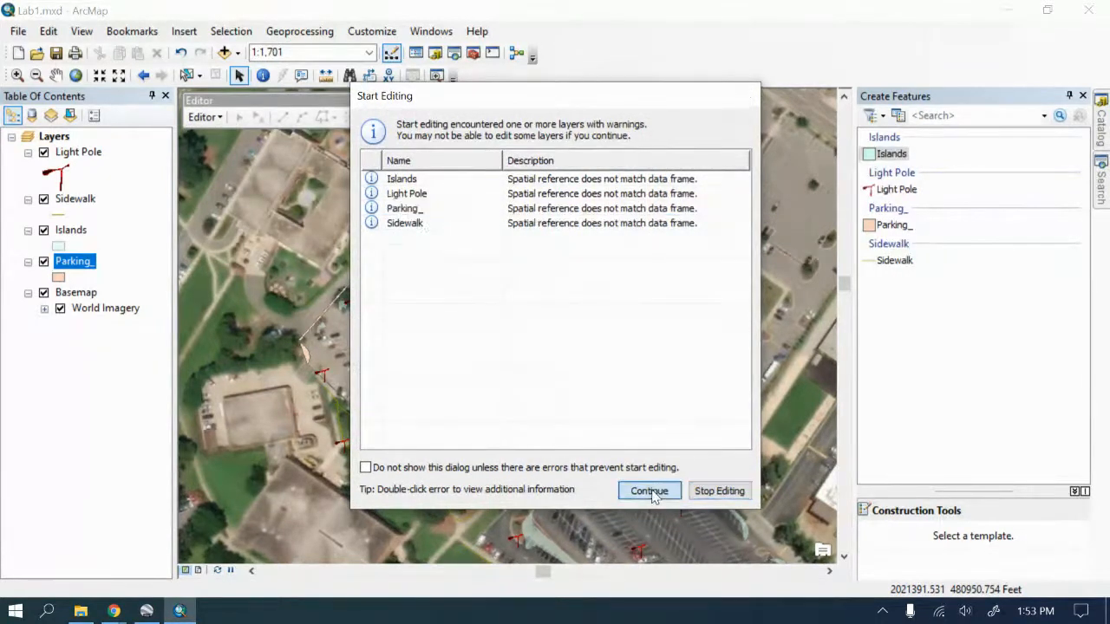
# Step: Sketch a Parking_ polygon with the Polygon tool around the light grey lot, from its south corner through the east and north corners to the west
pyautogui.click(887, 228)
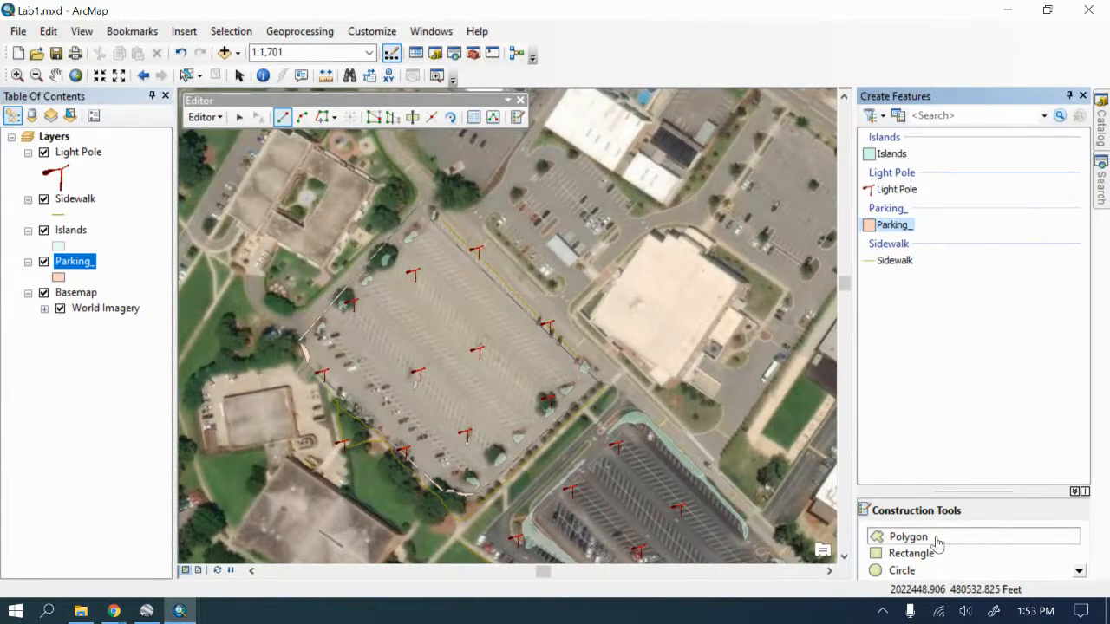
pyautogui.click(936, 542)
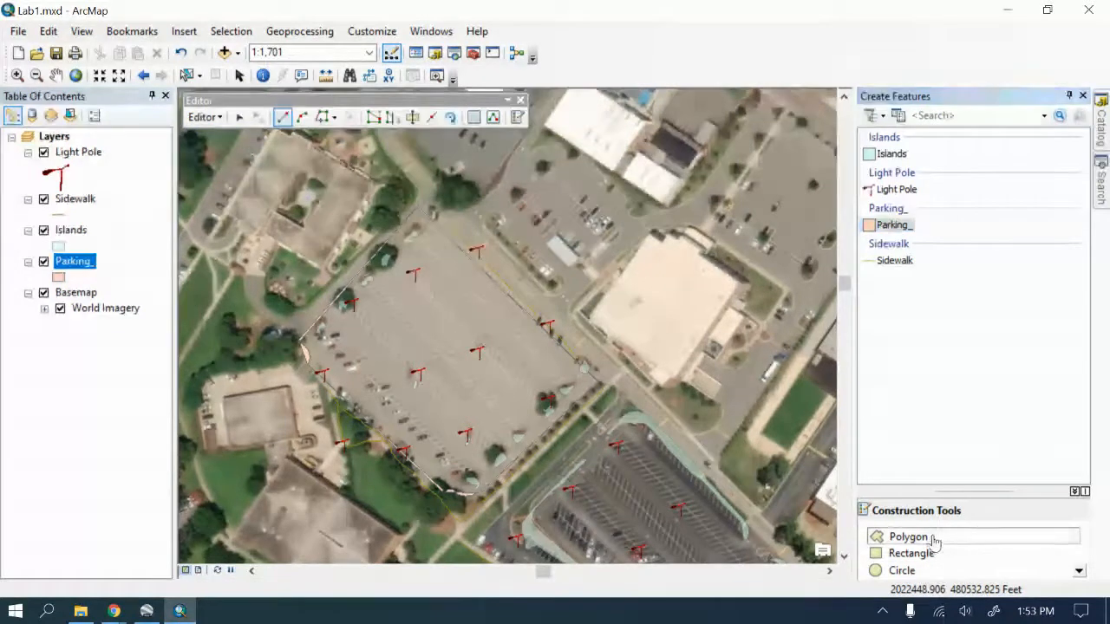
pyautogui.click(481, 492)
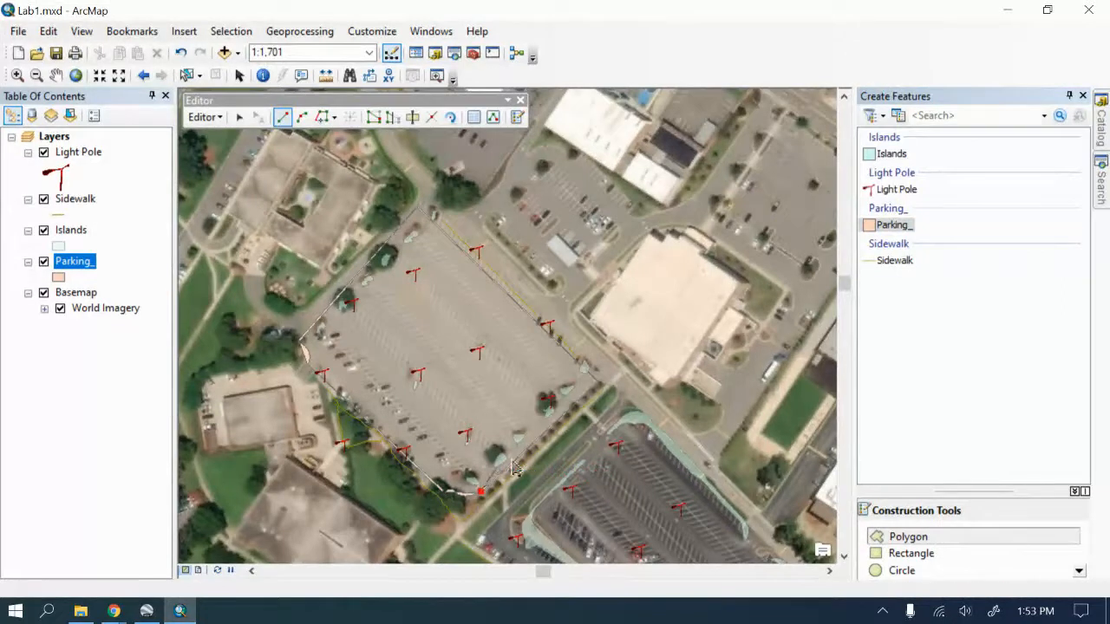
pyautogui.click(598, 382)
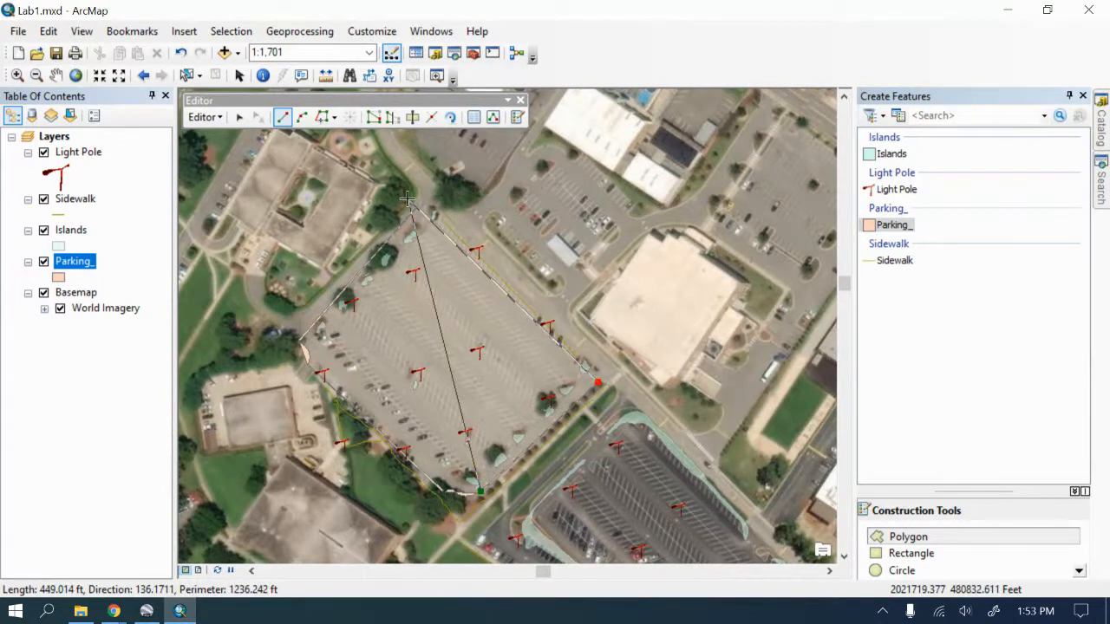
pyautogui.scroll(1, 412, 208)
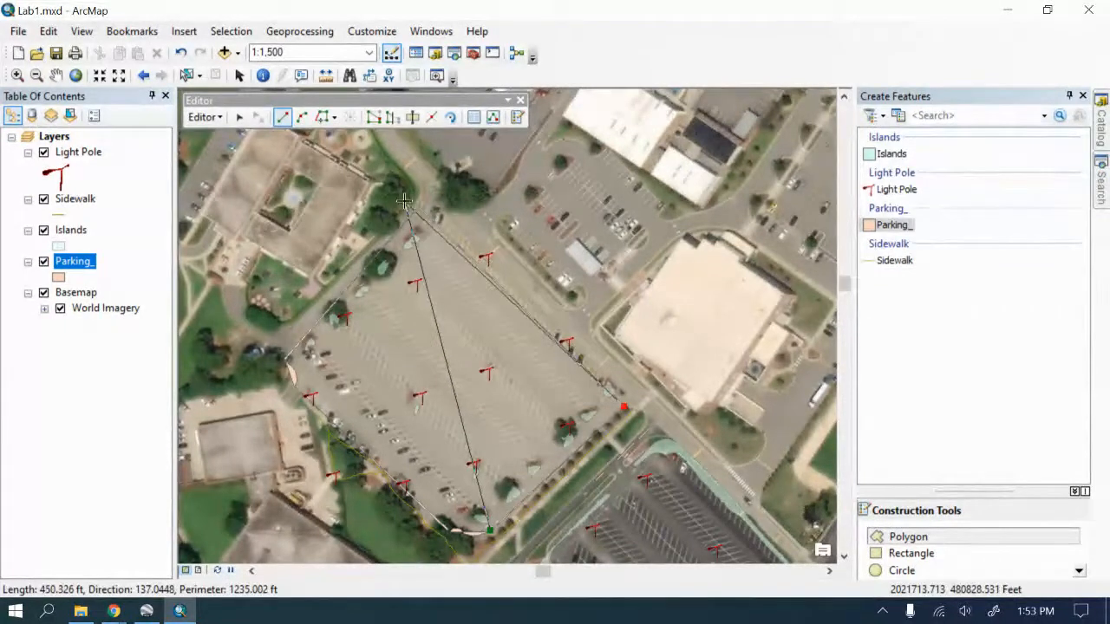
pyautogui.click(406, 205)
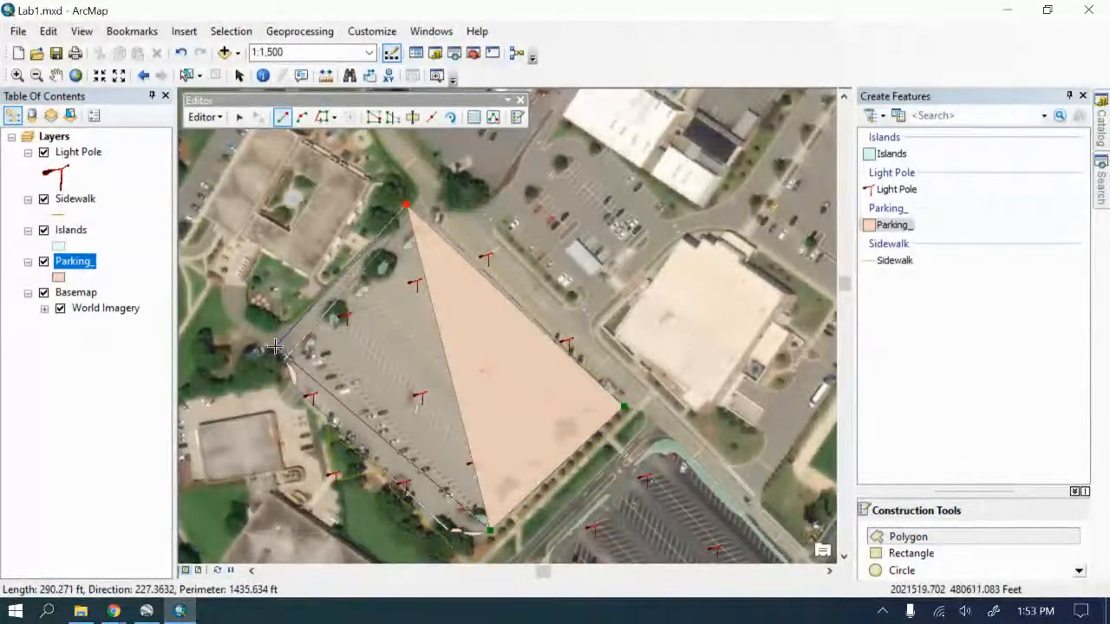
pyautogui.scroll(-2, 275, 348)
pyautogui.scroll(3, 275, 349)
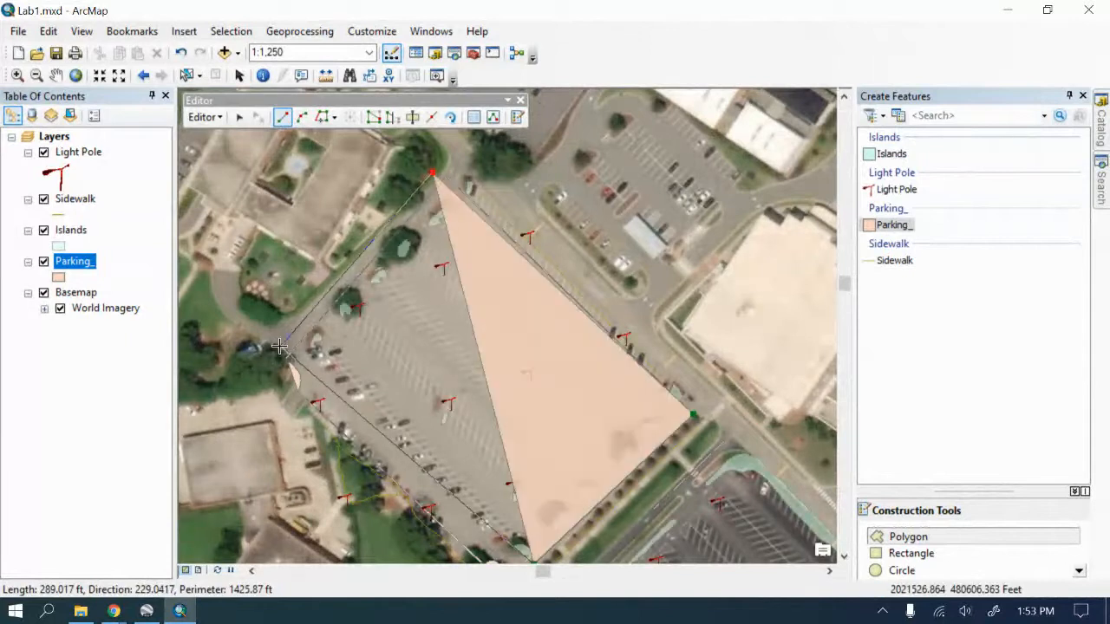
pyautogui.click(271, 341)
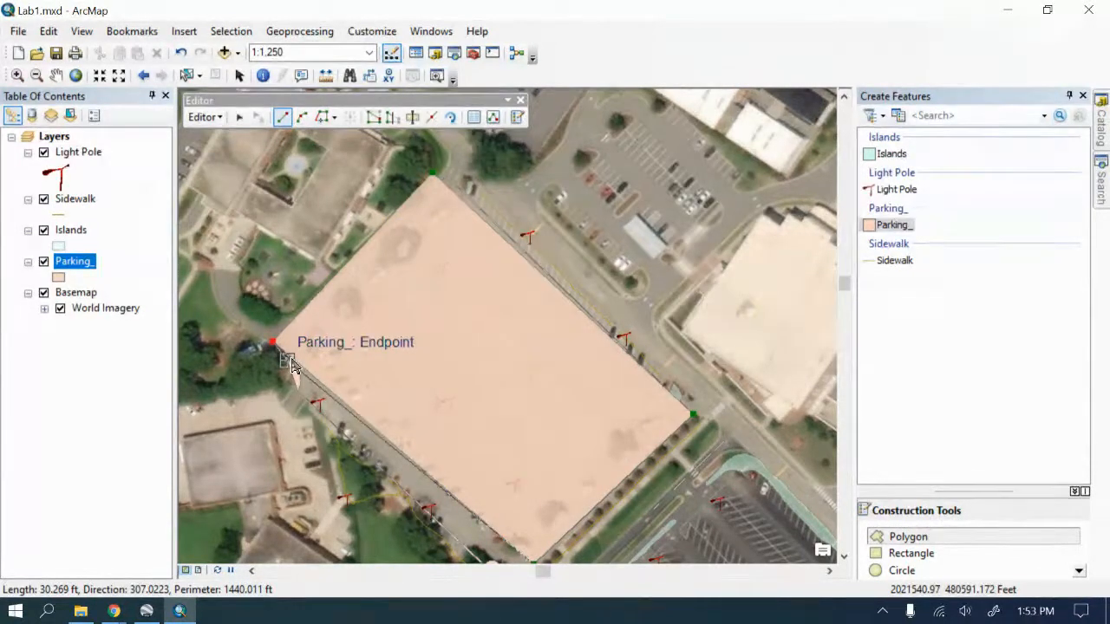
pyautogui.click(288, 361)
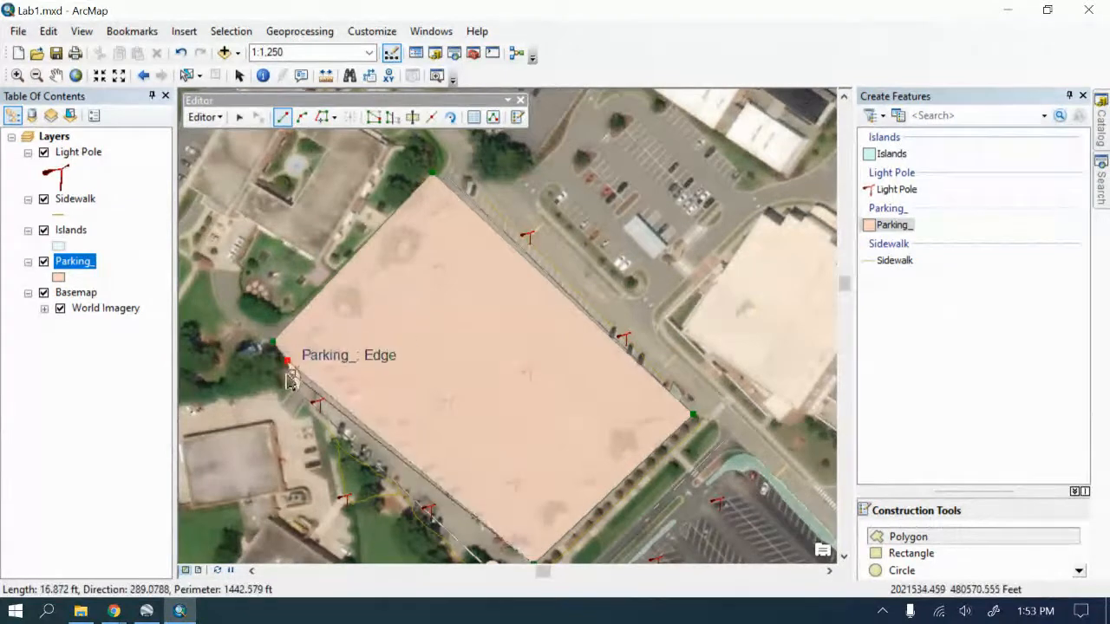
# Step: Add polygon vertices along the curb at the lot's west corner in close-up, and set the map scale to 1:1,000
pyautogui.scroll(-5, 289, 378)
pyautogui.scroll(10, 289, 384)
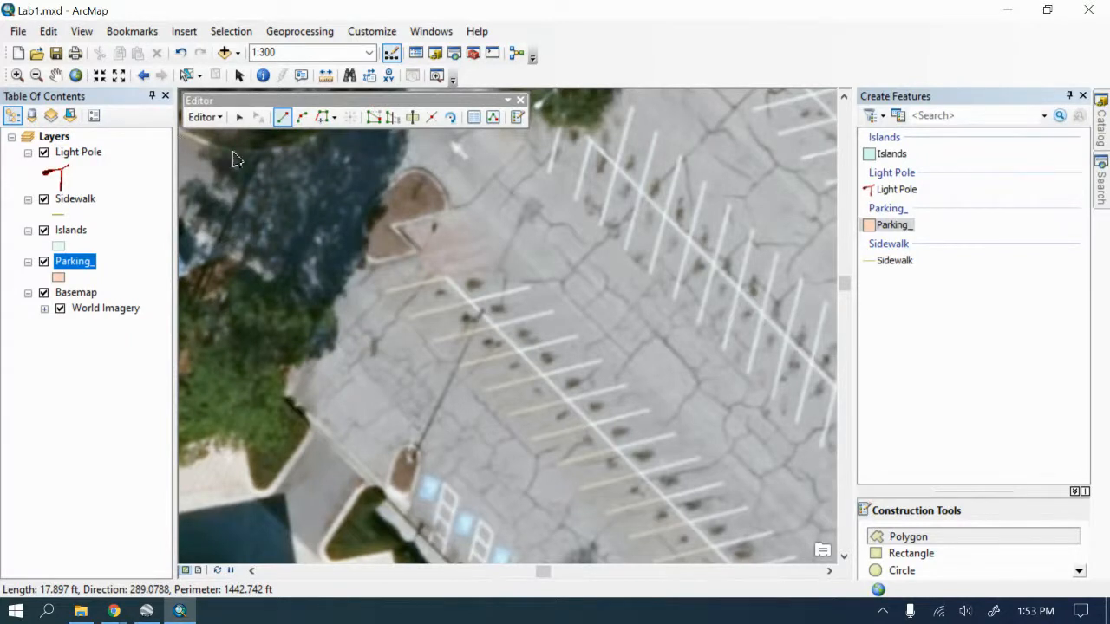
pyautogui.click(278, 53)
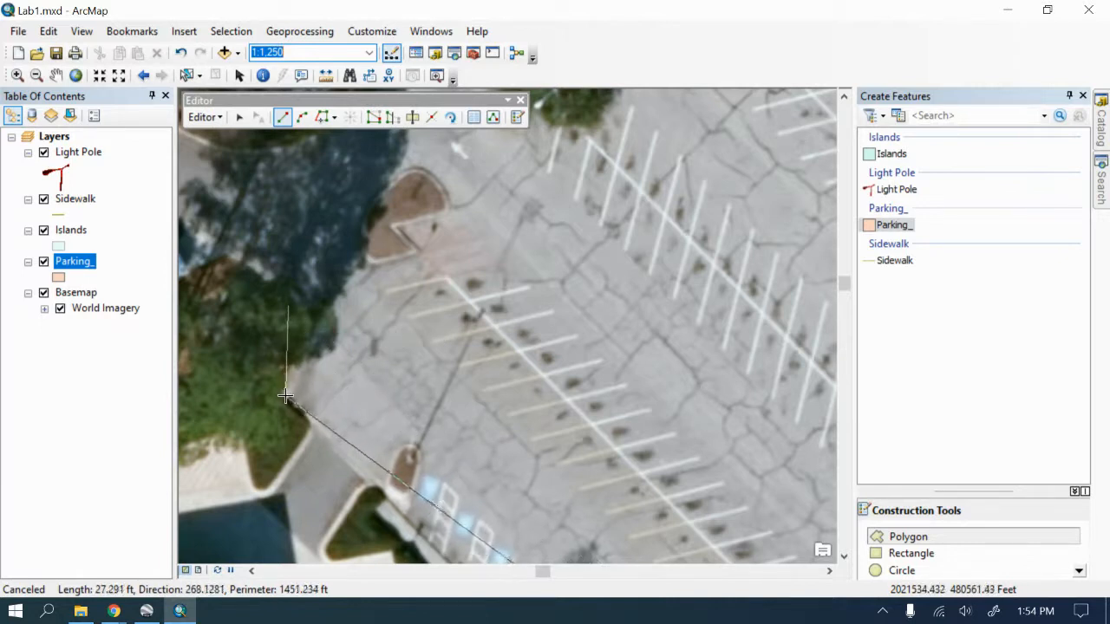
pyautogui.doubleClick(304, 328)
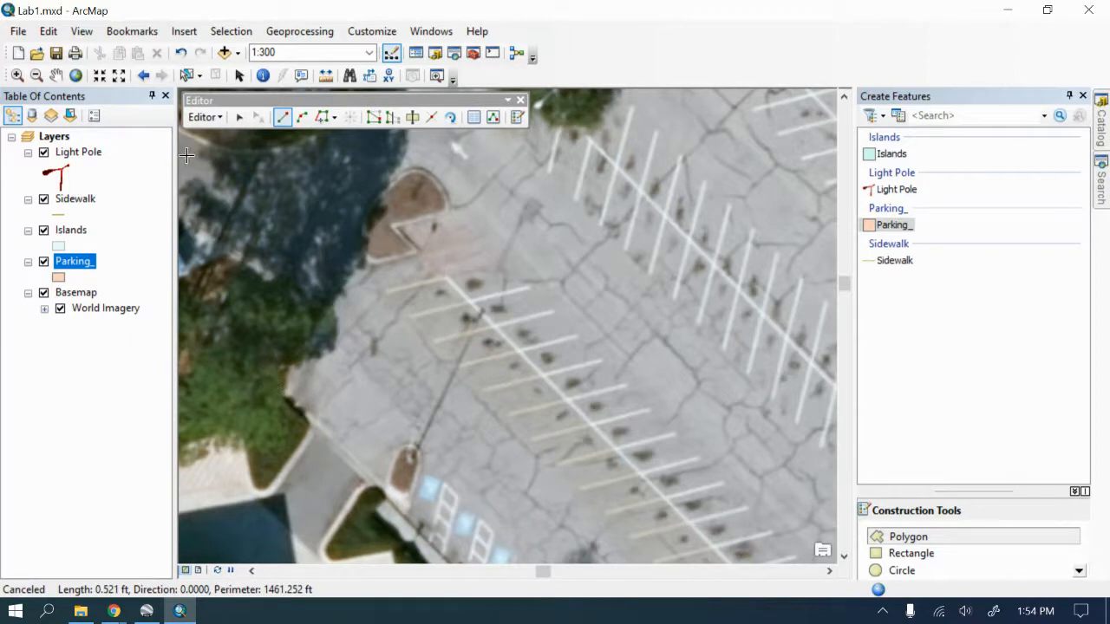
pyautogui.click(321, 52)
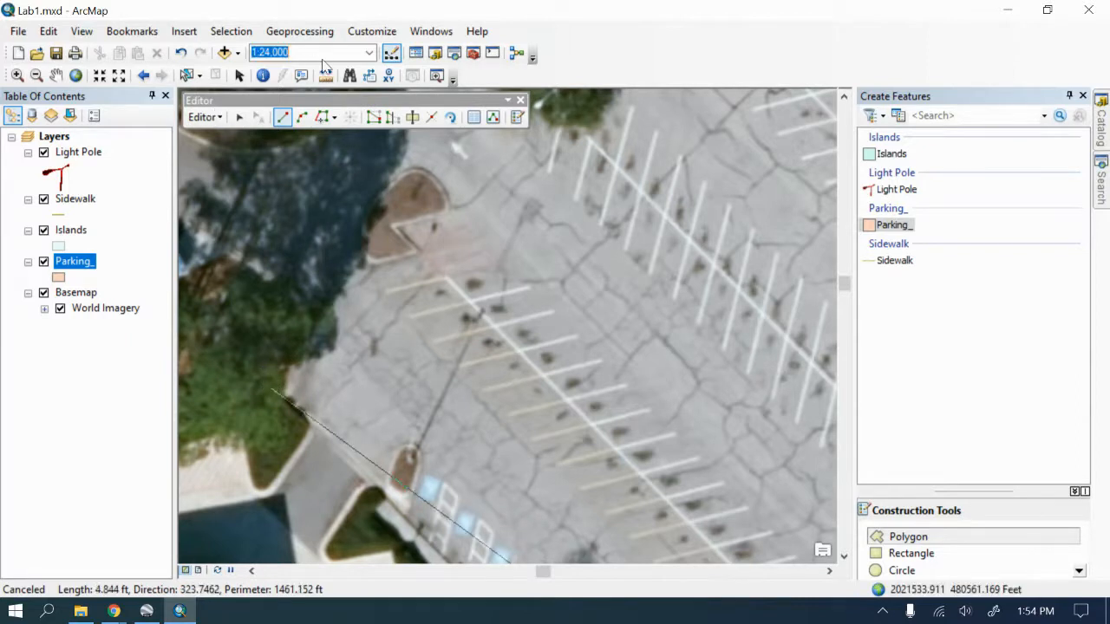
pyautogui.click(369, 53)
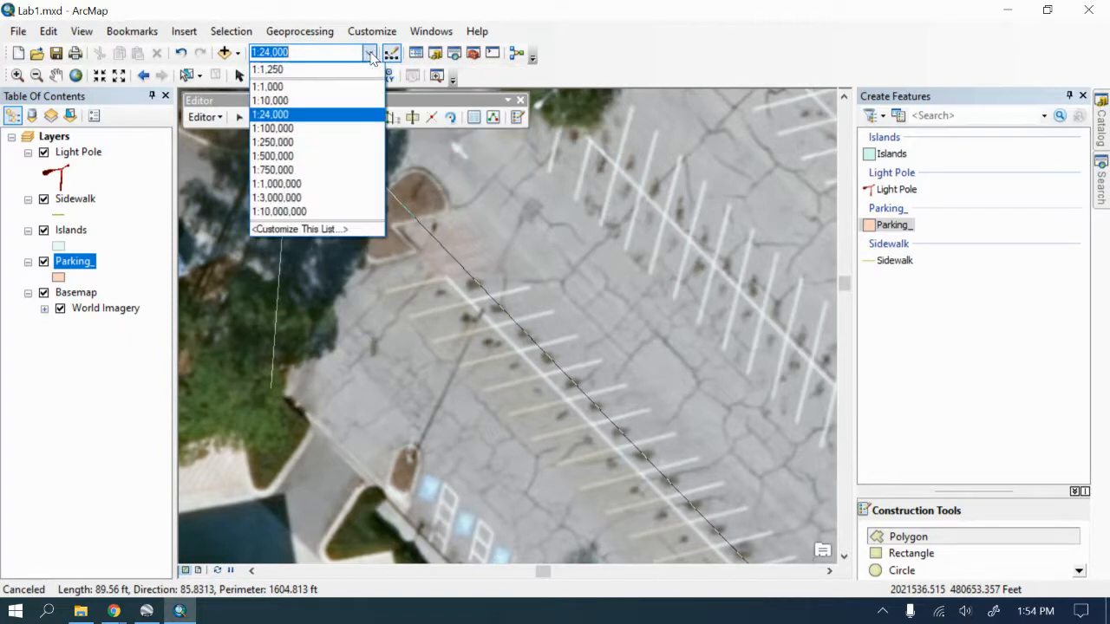
pyautogui.click(284, 88)
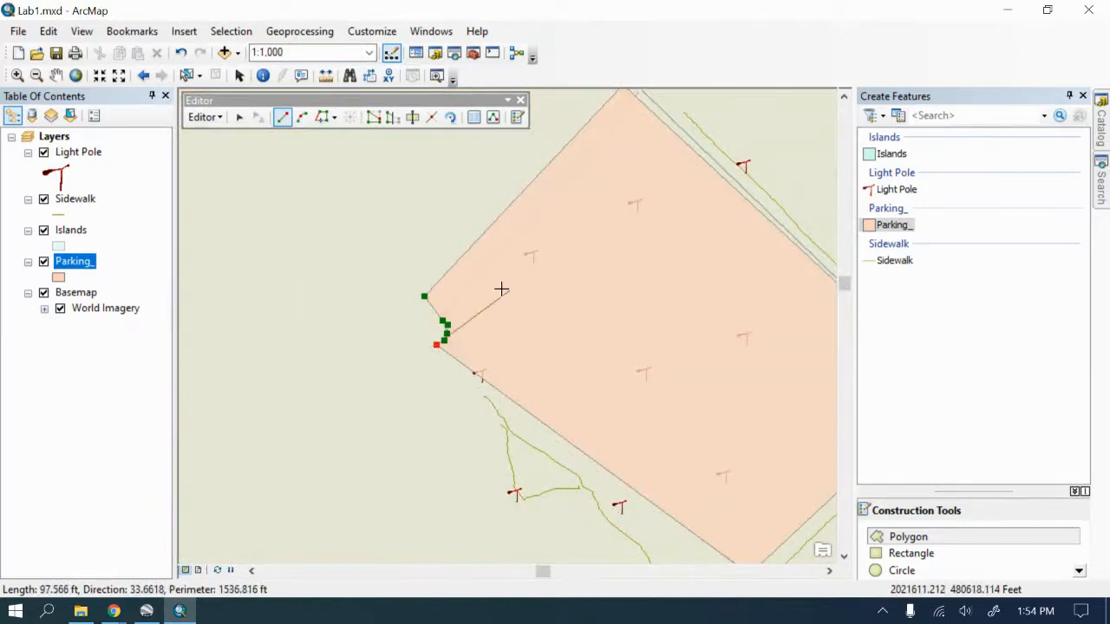
# Step: Inspect the sketched polygon down to its south corner and undo the last vertices placed at the west corner
pyautogui.scroll(1, 374, 333)
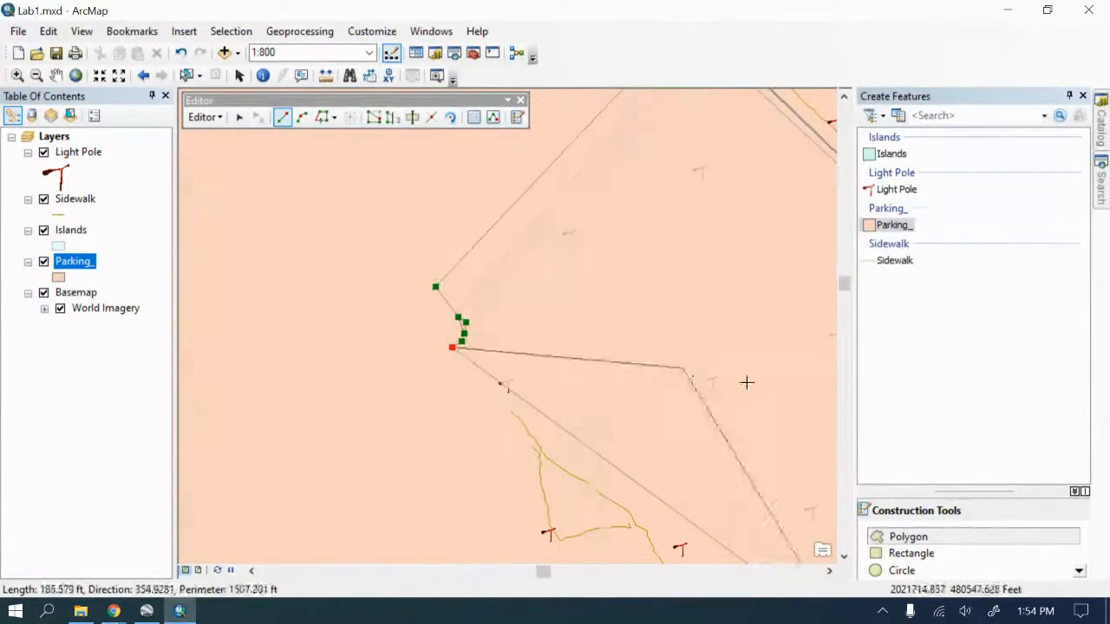
pyautogui.click(55, 75)
pyautogui.moveTo(436, 421); pyautogui.dragTo(135, 275)
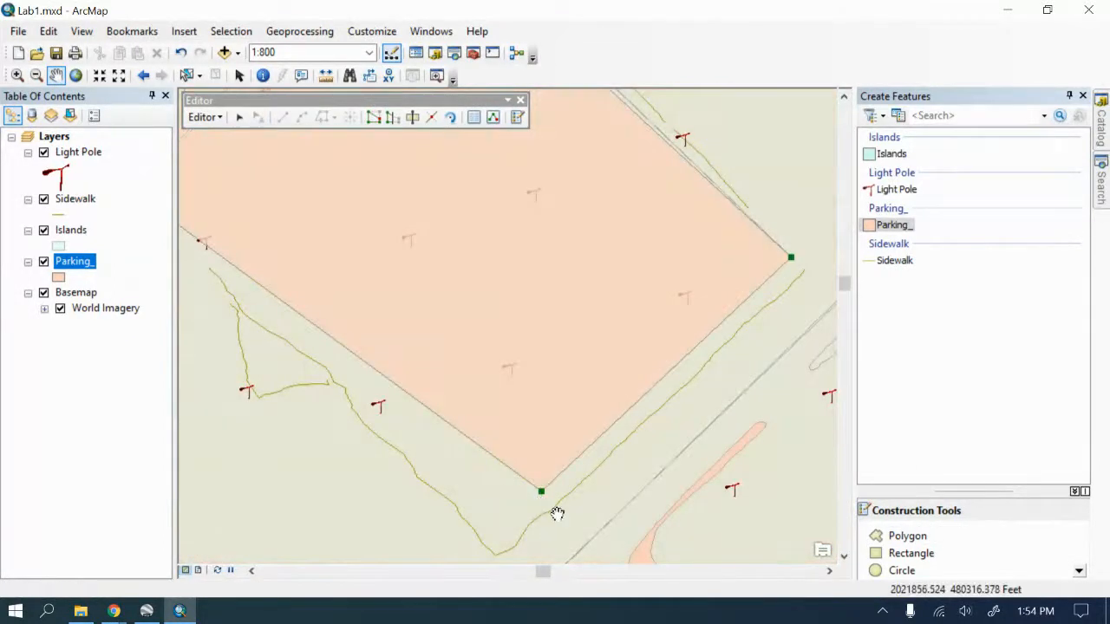
pyautogui.scroll(-2, 558, 514)
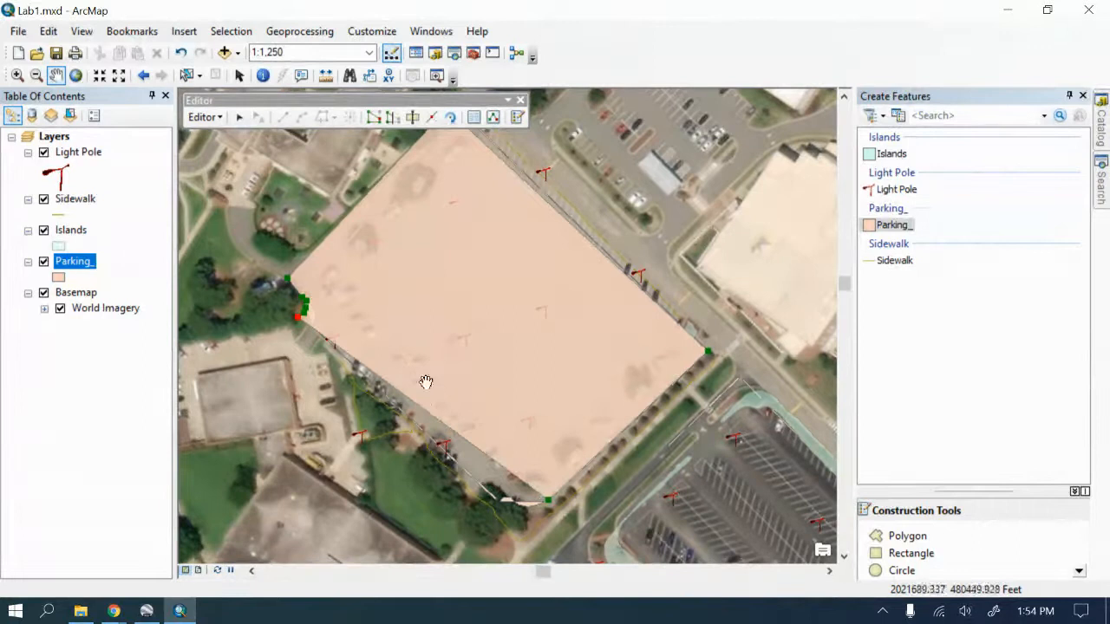
pyautogui.click(204, 117)
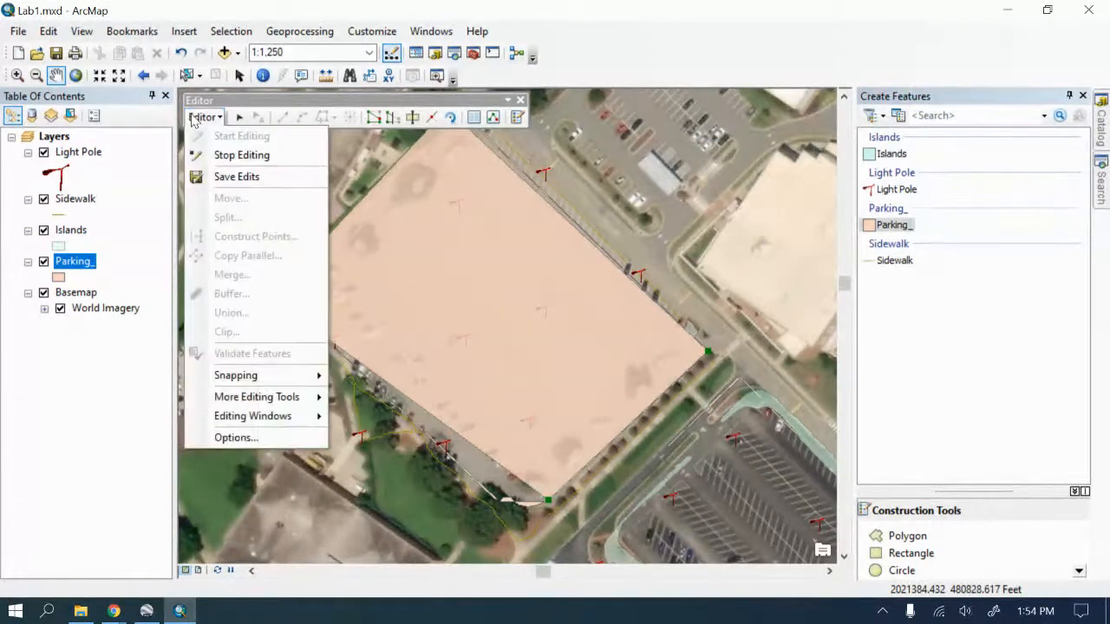
pyautogui.click(181, 55)
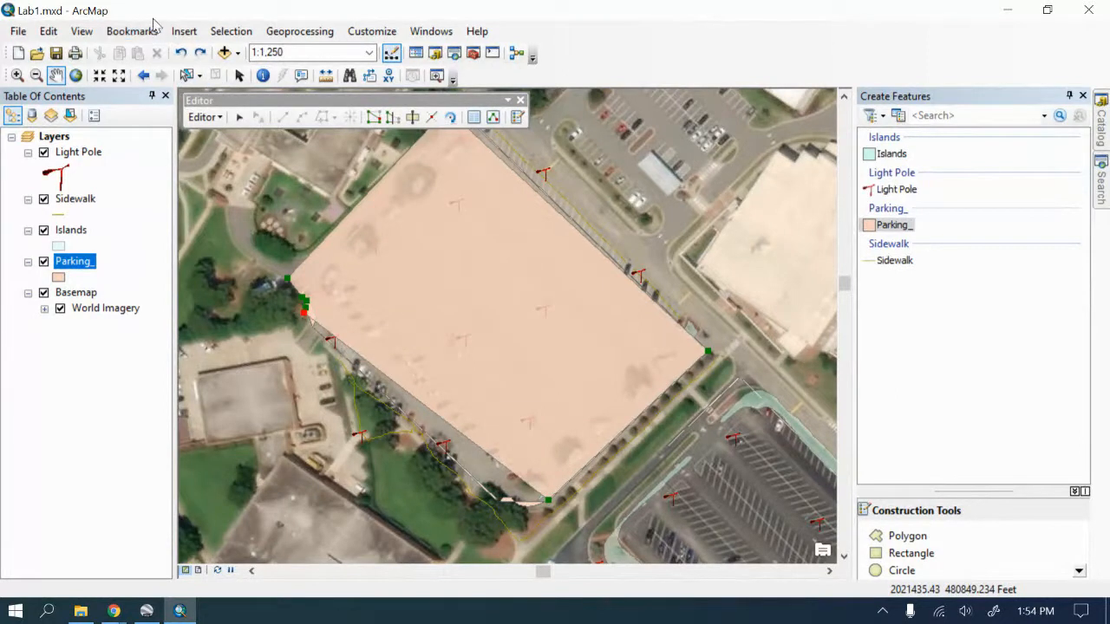
pyautogui.click(181, 55)
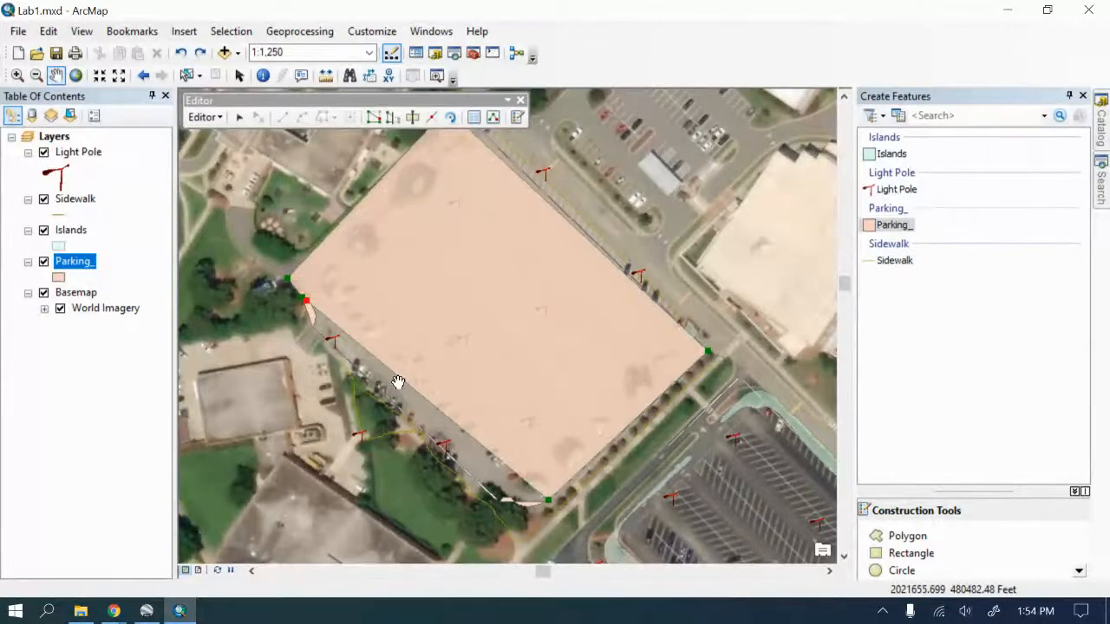
# Step: Check the sketch against the lot's southwest edge, and stop the edit session without finishing the polygon
pyautogui.moveTo(396, 384); pyautogui.dragTo(506, 397)
pyautogui.scroll(3, 318, 461)
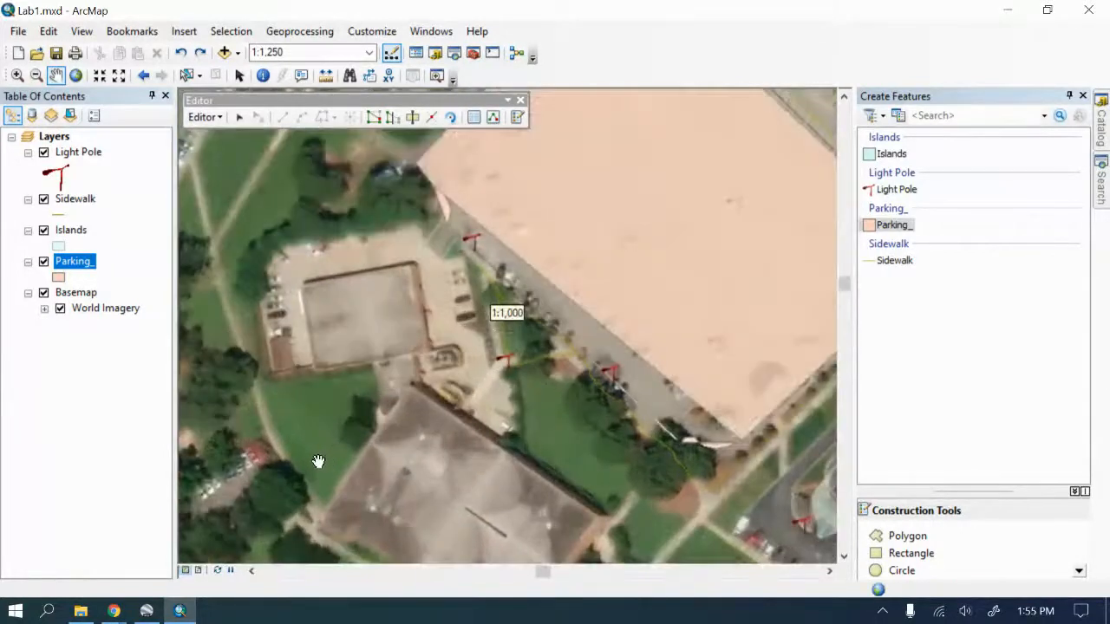
pyautogui.scroll(-3, 592, 483)
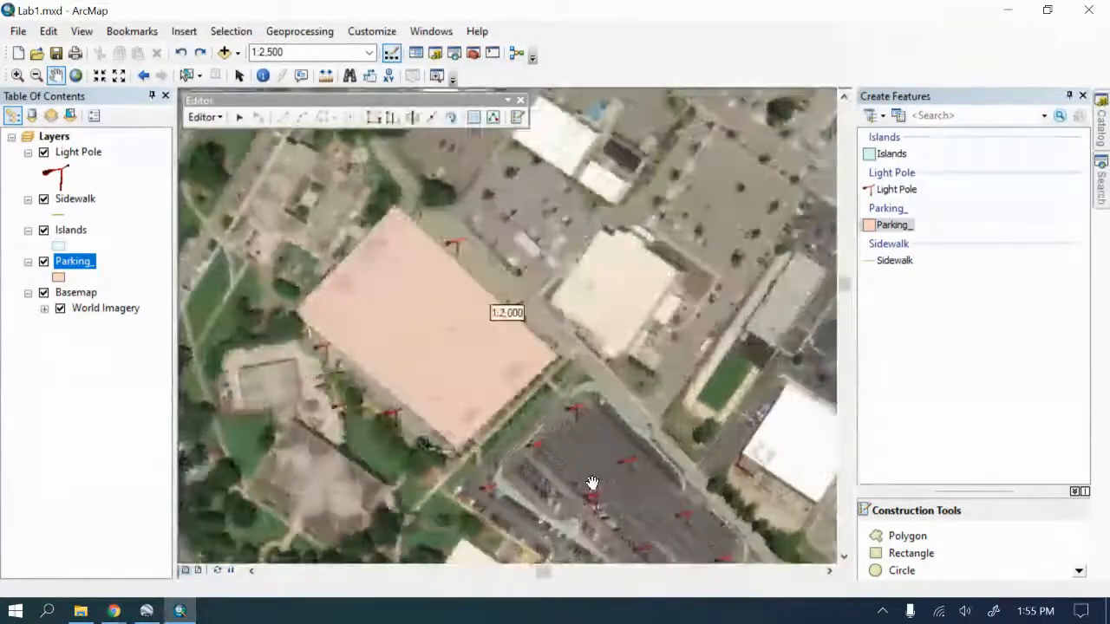
pyautogui.scroll(1, 526, 474)
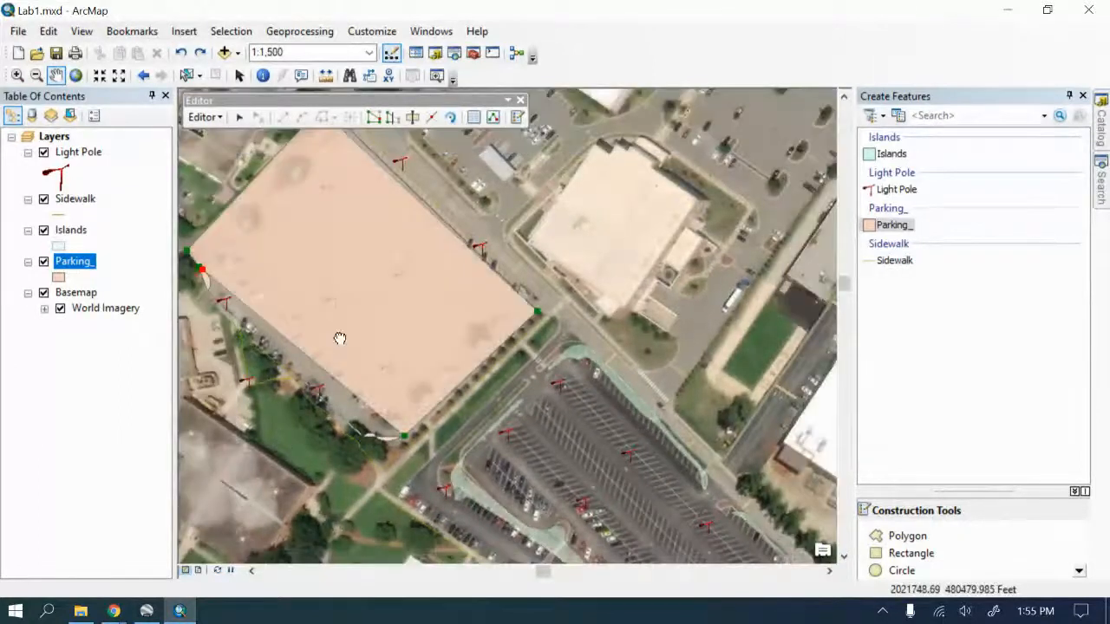
pyautogui.moveTo(339, 339); pyautogui.dragTo(423, 398)
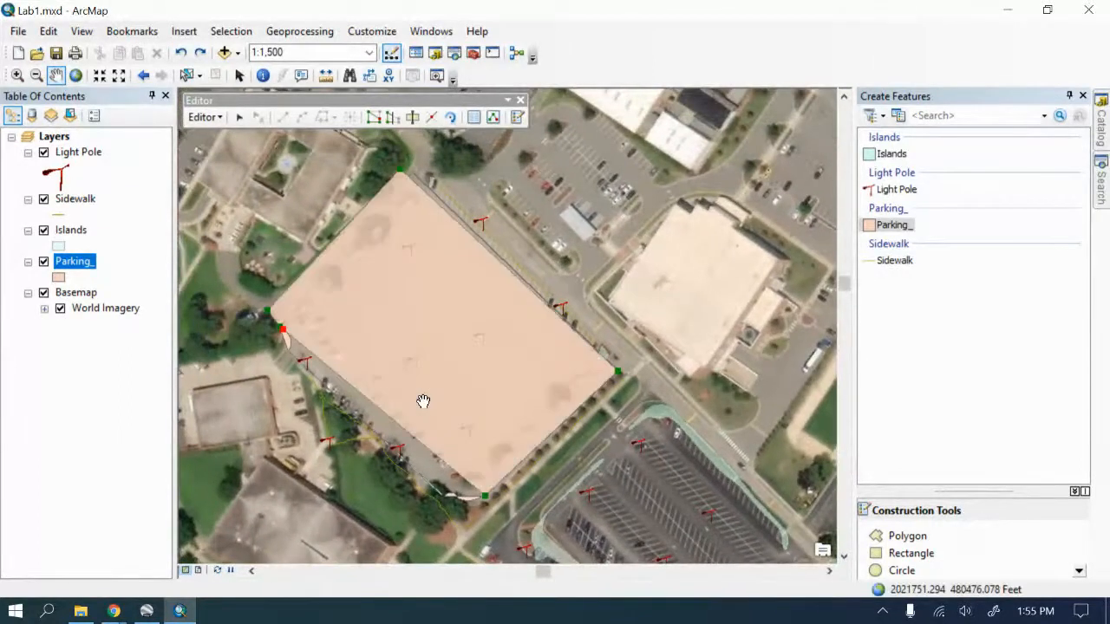
pyautogui.click(206, 117)
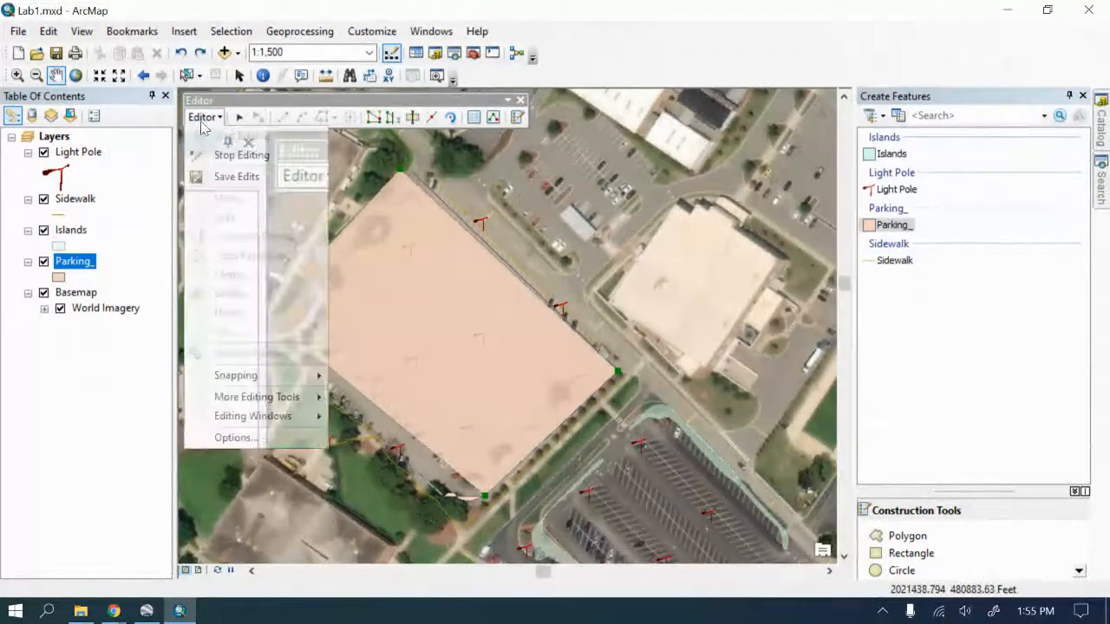
pyautogui.click(221, 153)
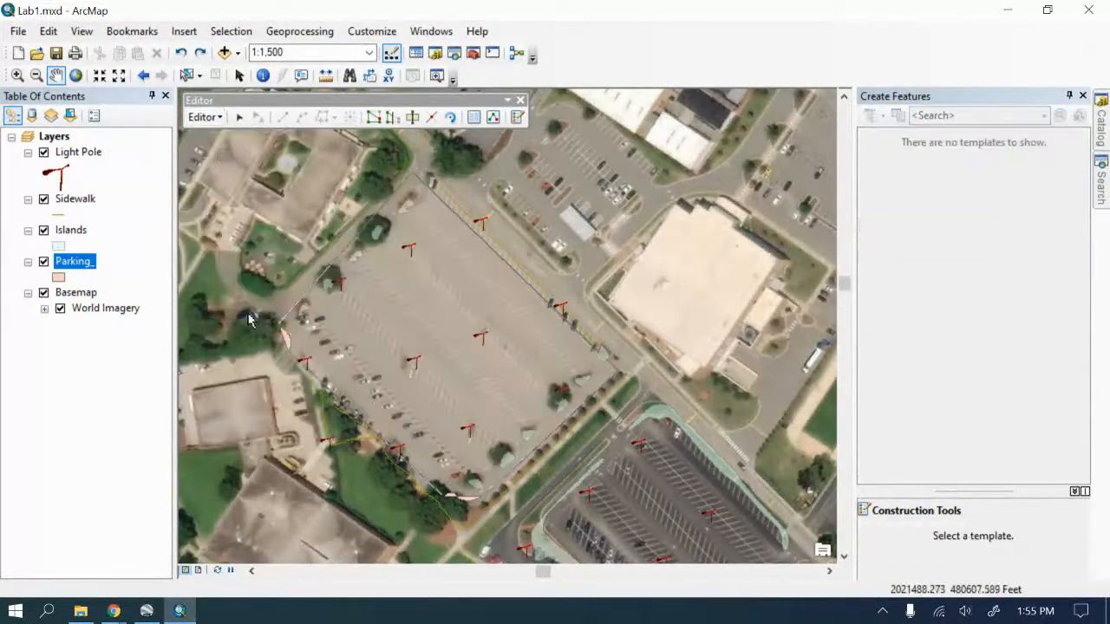
pyautogui.click(239, 75)
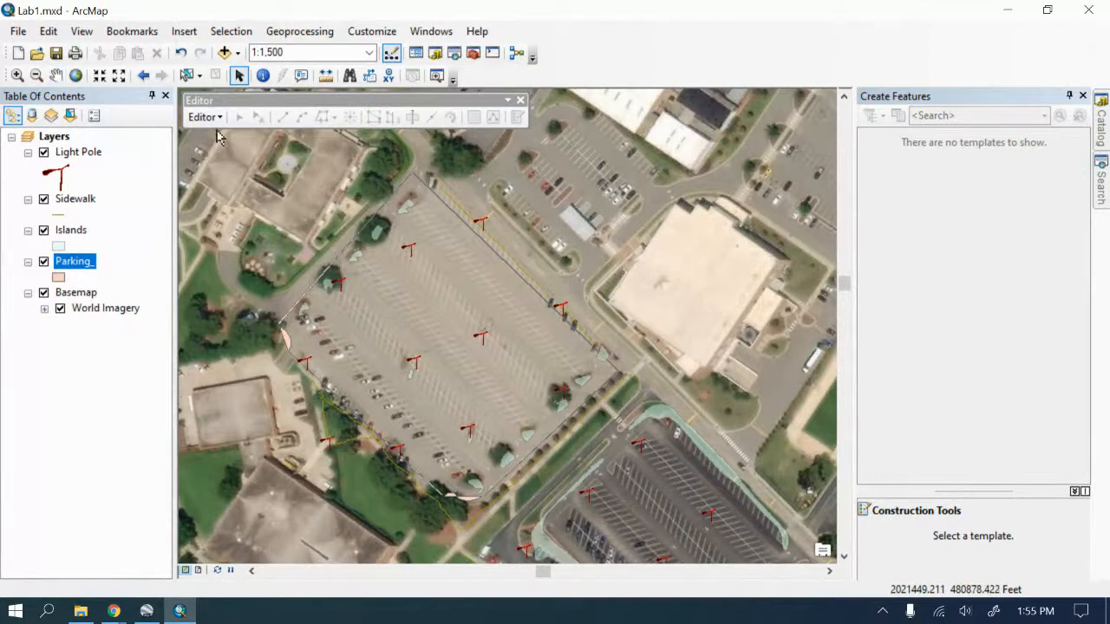
# Step: Rename the Parking_ layer as Parking and set its display transparency to 50%
pyautogui.click(57, 274)
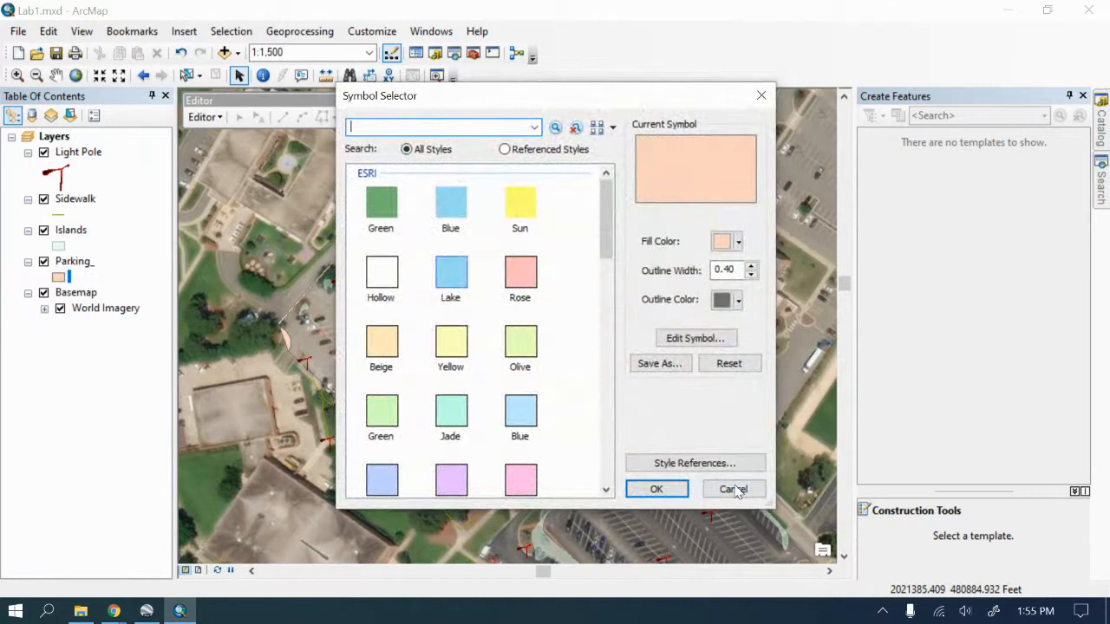
pyautogui.click(732, 489)
pyautogui.click(74, 261)
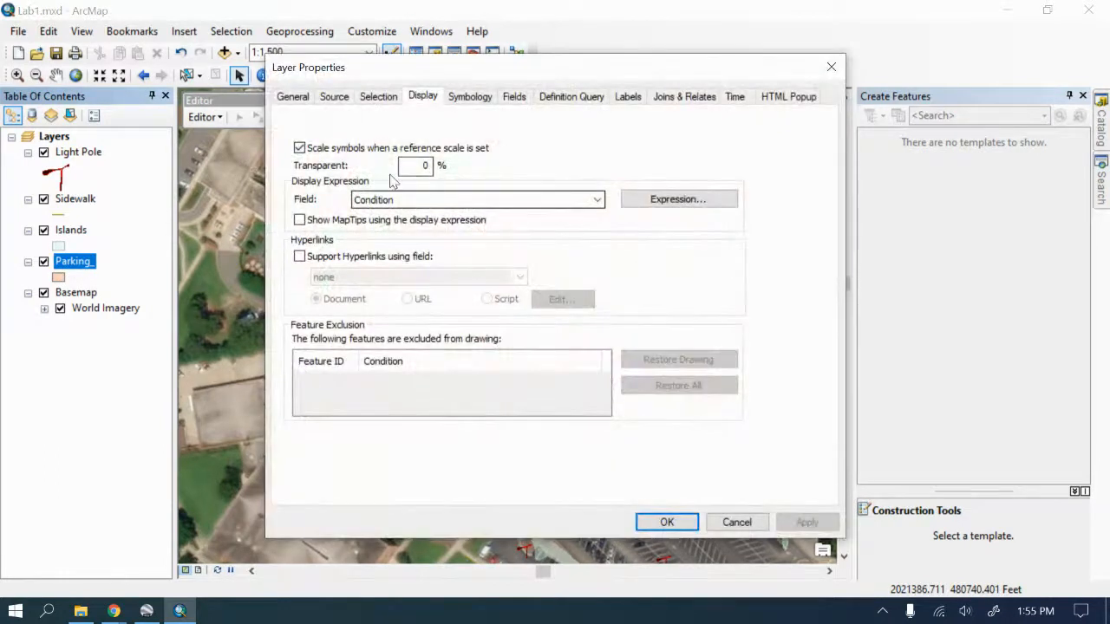
pyautogui.click(333, 96)
pyautogui.click(287, 97)
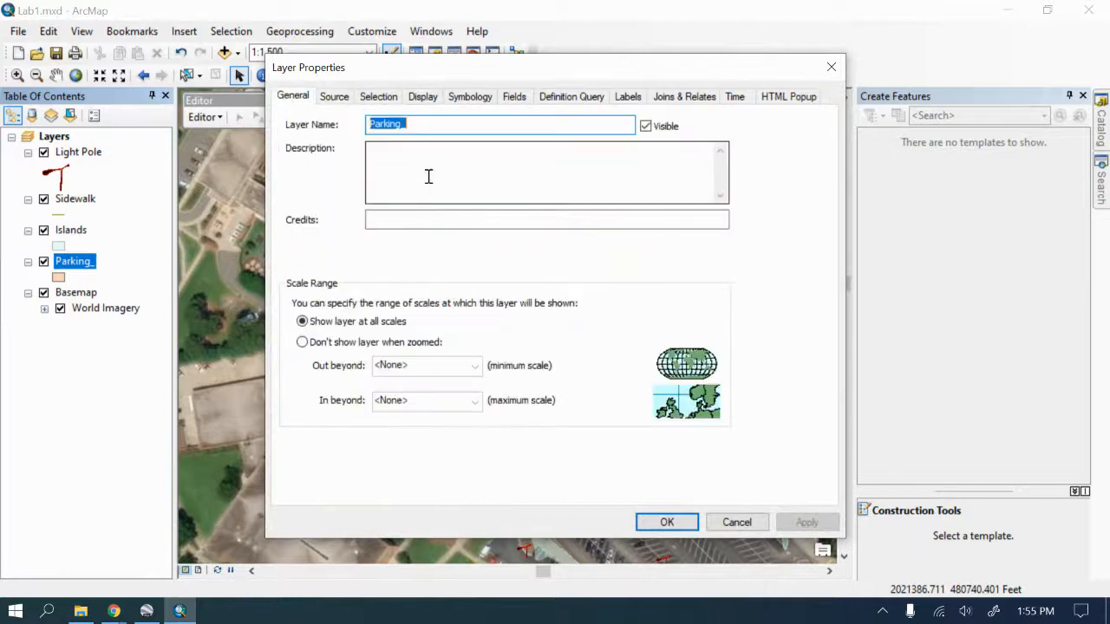
pyautogui.click(417, 123)
pyautogui.press('BackSpace')
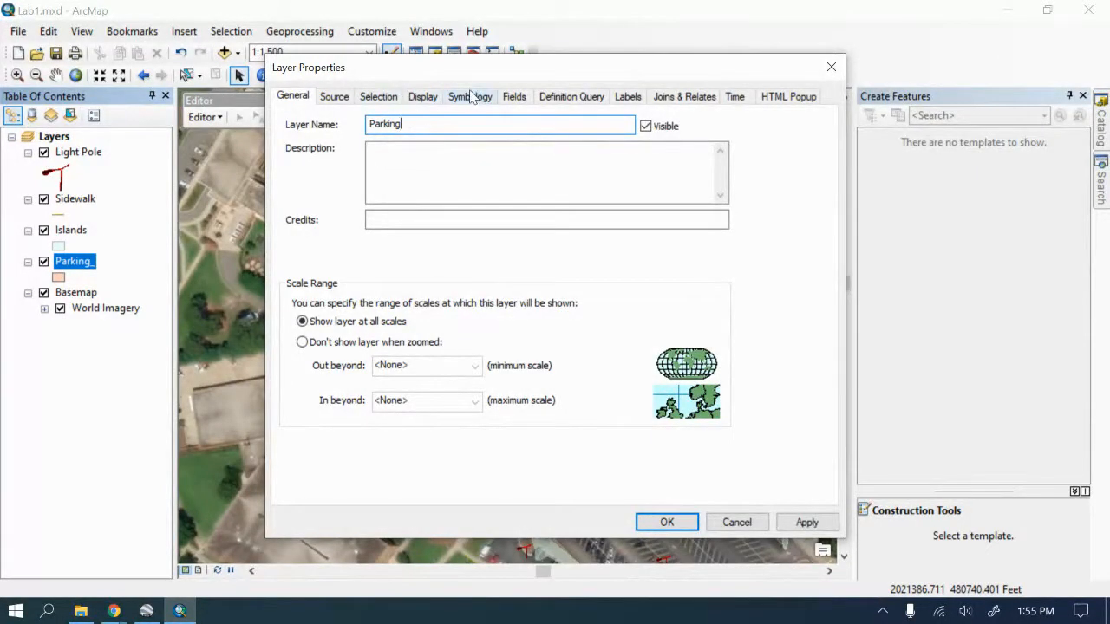
pyautogui.click(421, 97)
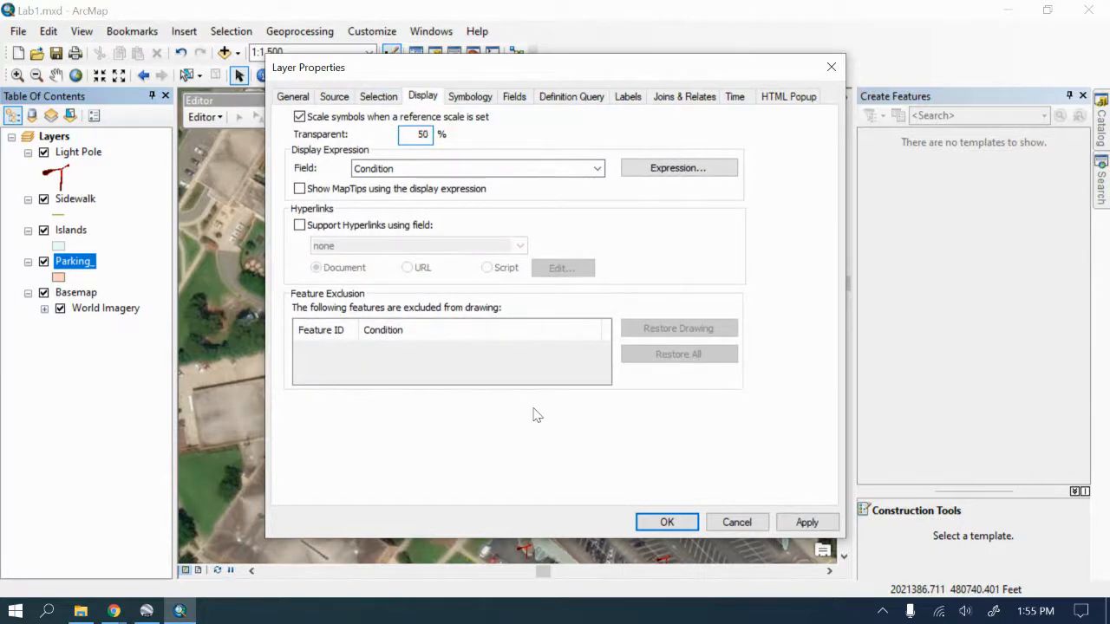
pyautogui.click(673, 520)
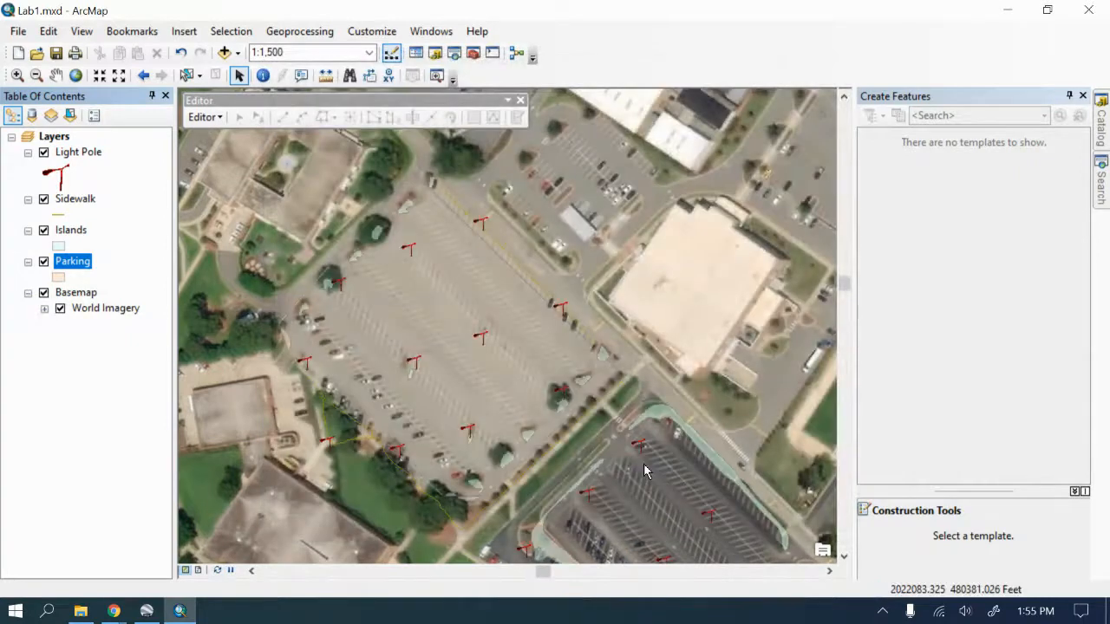
# Step: Start a new edit session on the map layers
pyautogui.click(205, 117)
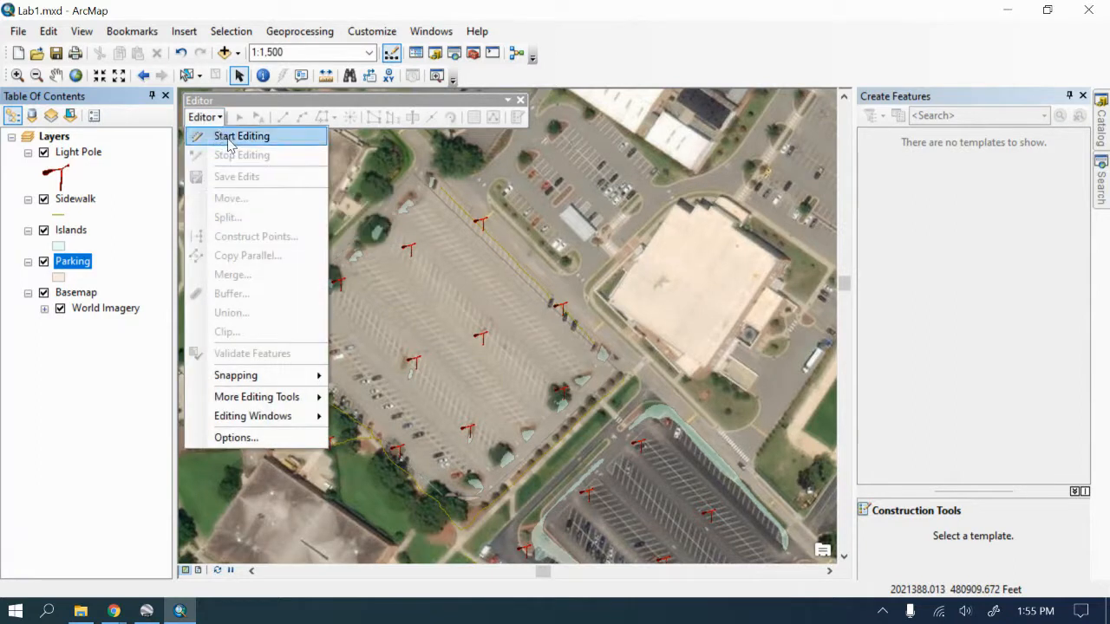
pyautogui.click(227, 137)
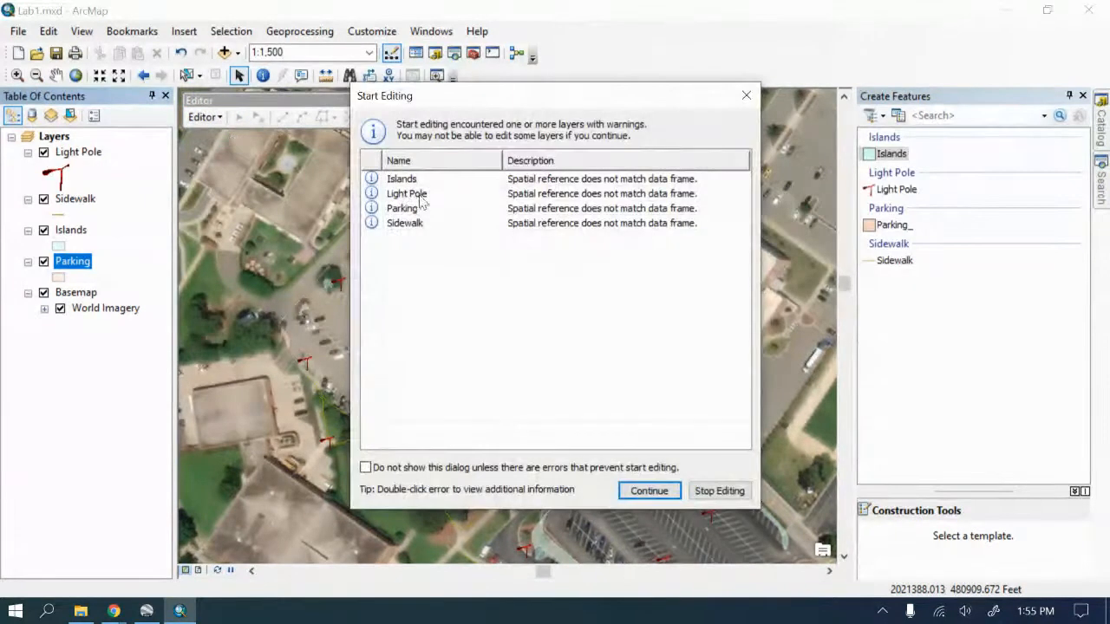
pyautogui.click(408, 210)
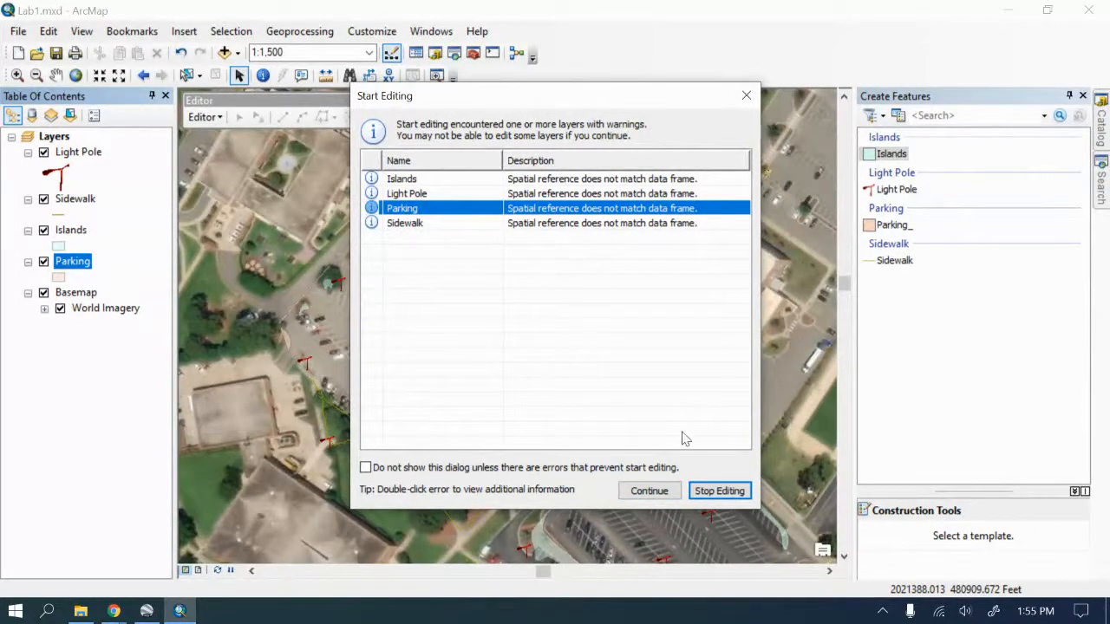
pyautogui.click(902, 225)
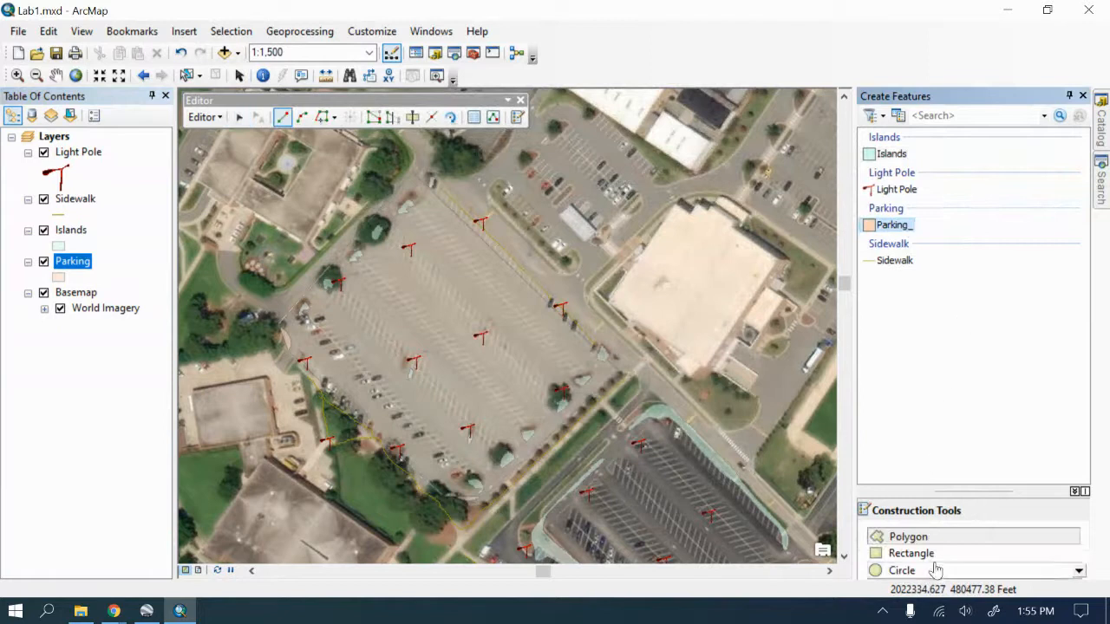
pyautogui.click(907, 539)
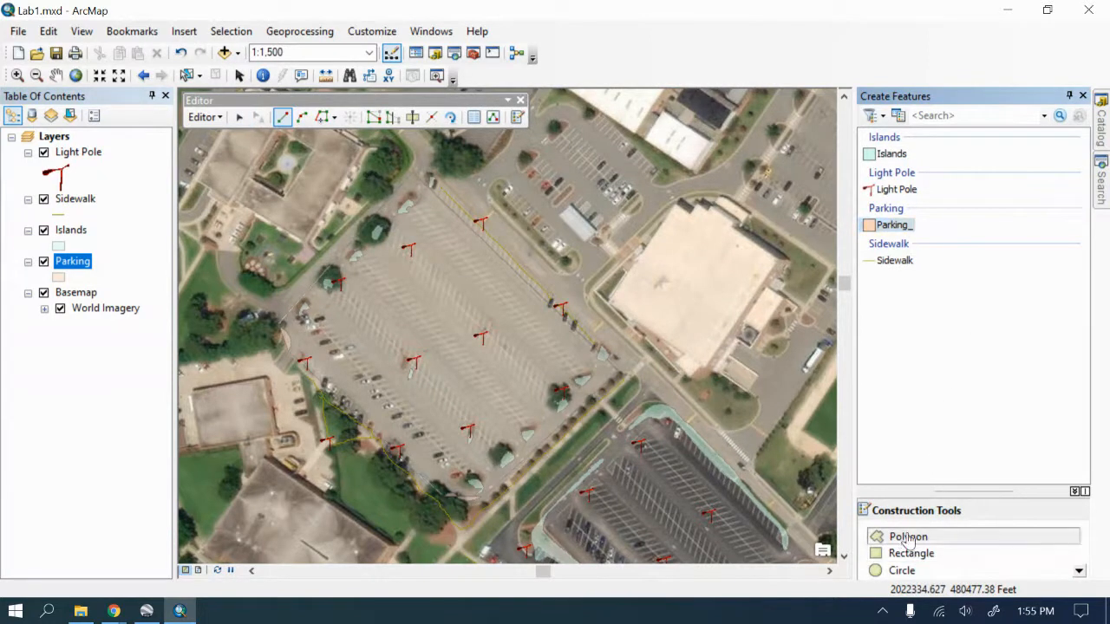
pyautogui.click(489, 507)
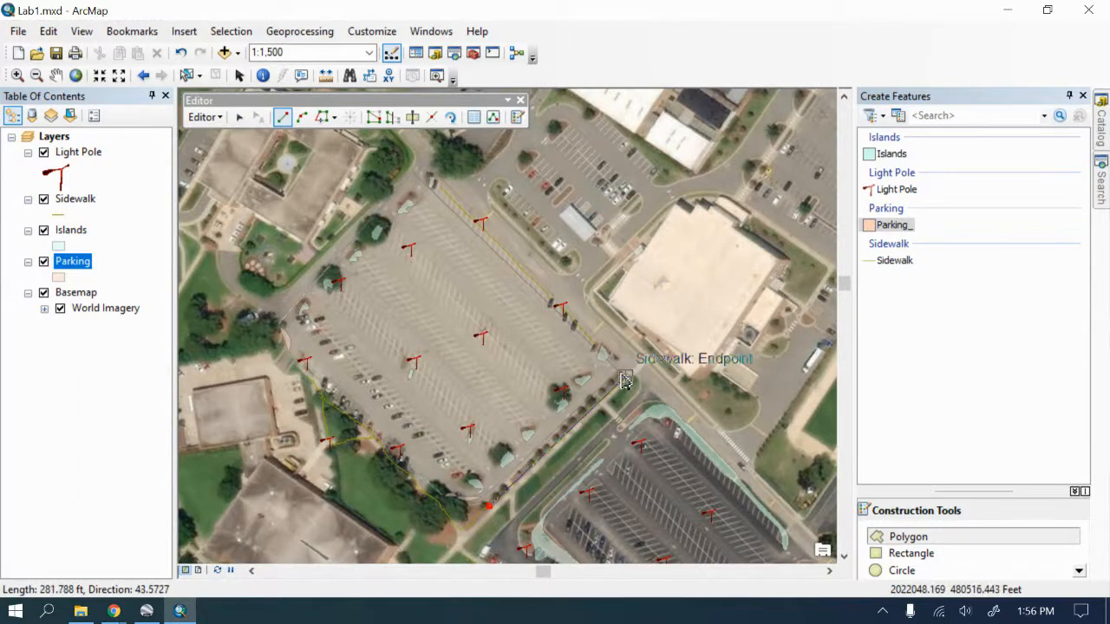
pyautogui.scroll(1, 560, 438)
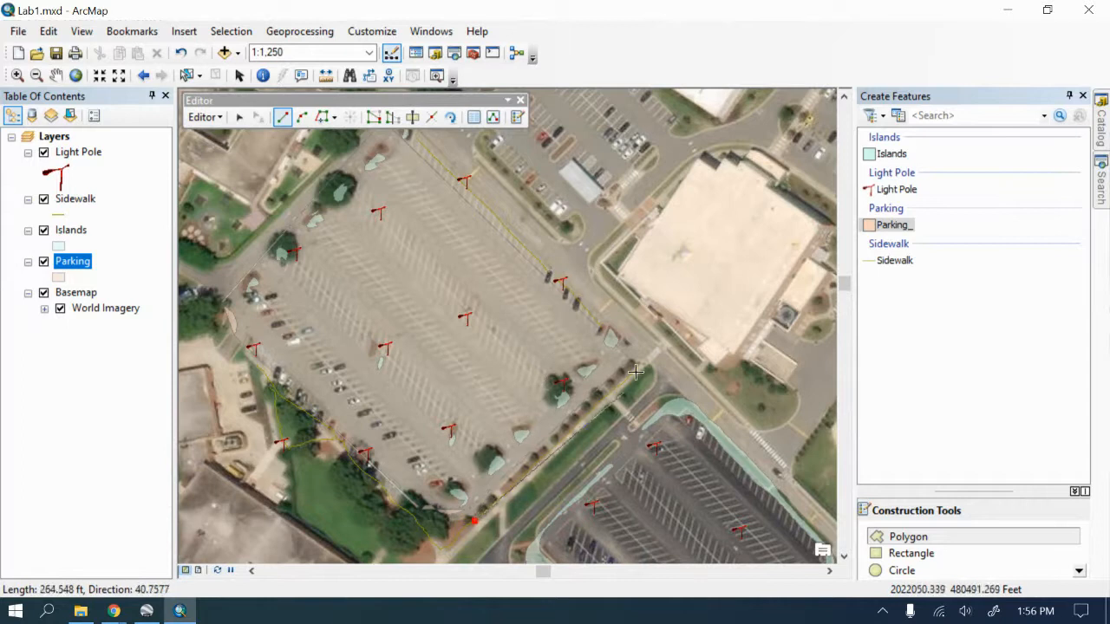
pyautogui.click(192, 119)
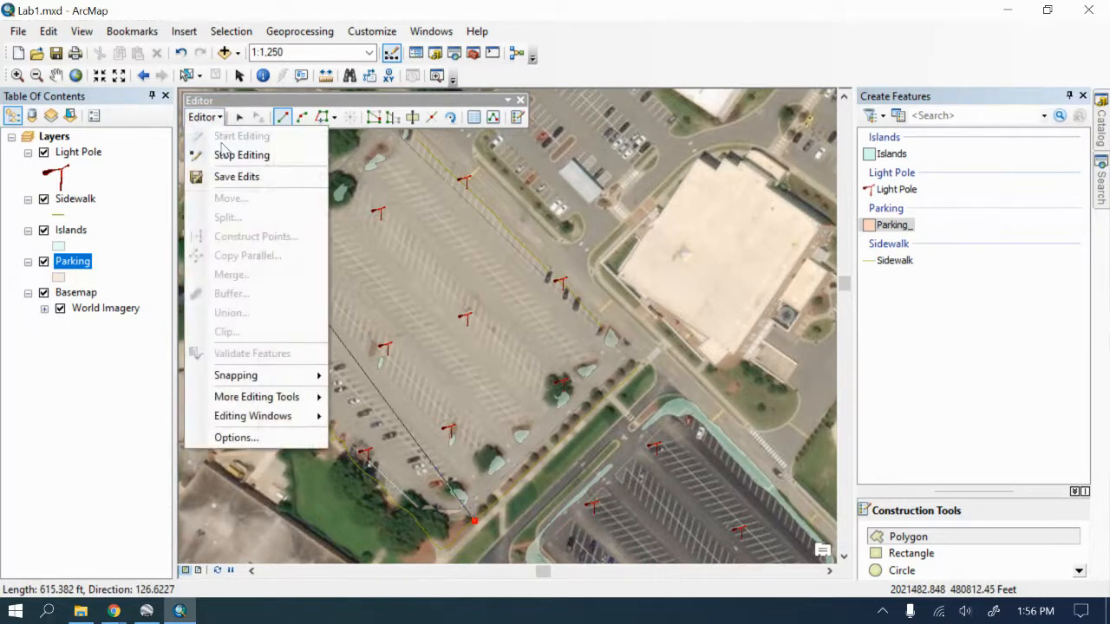
pyautogui.click(240, 122)
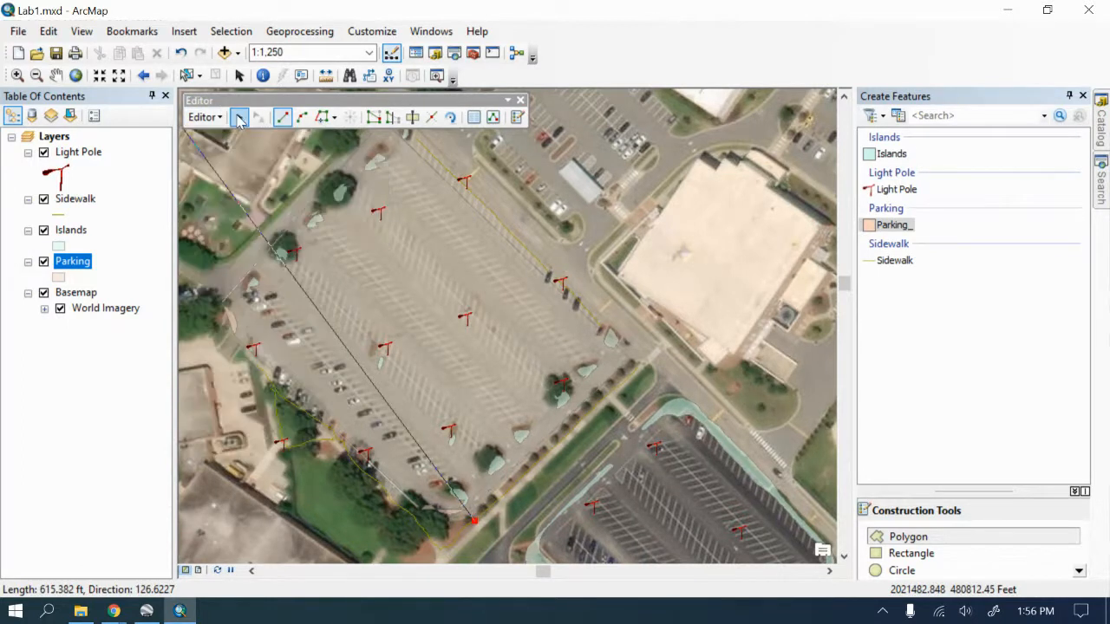
pyautogui.click(181, 54)
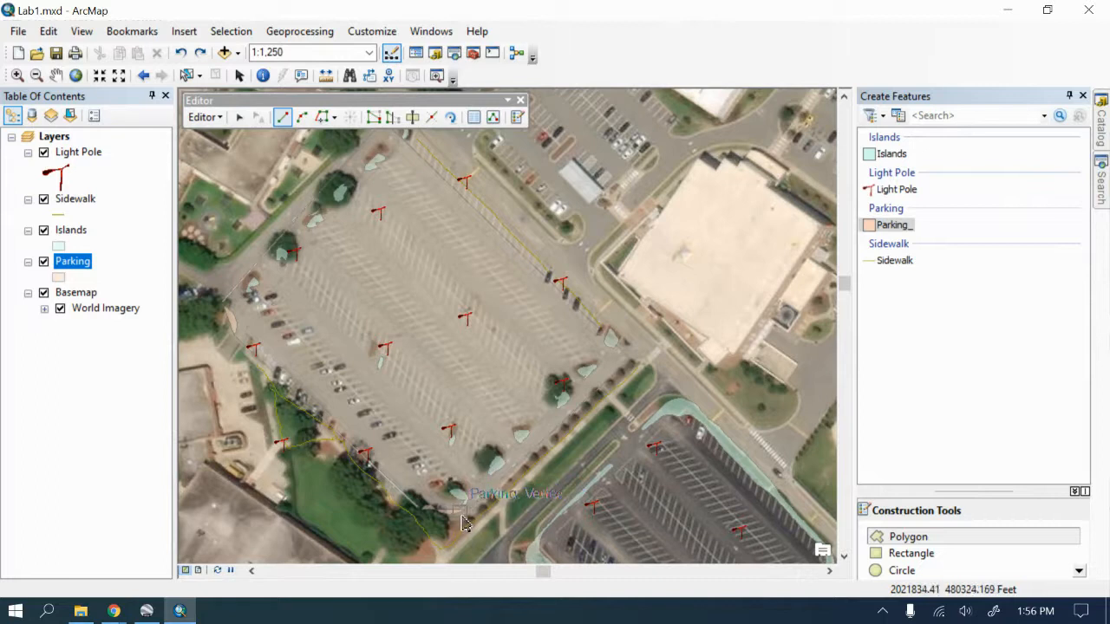
pyautogui.click(461, 517)
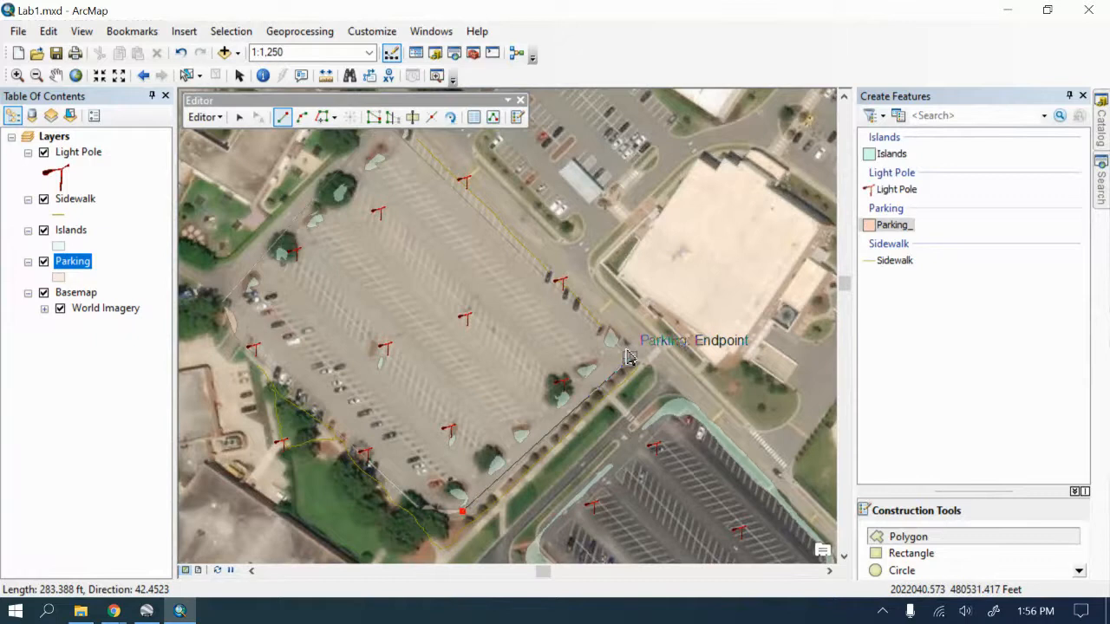
pyautogui.scroll(2, 476, 533)
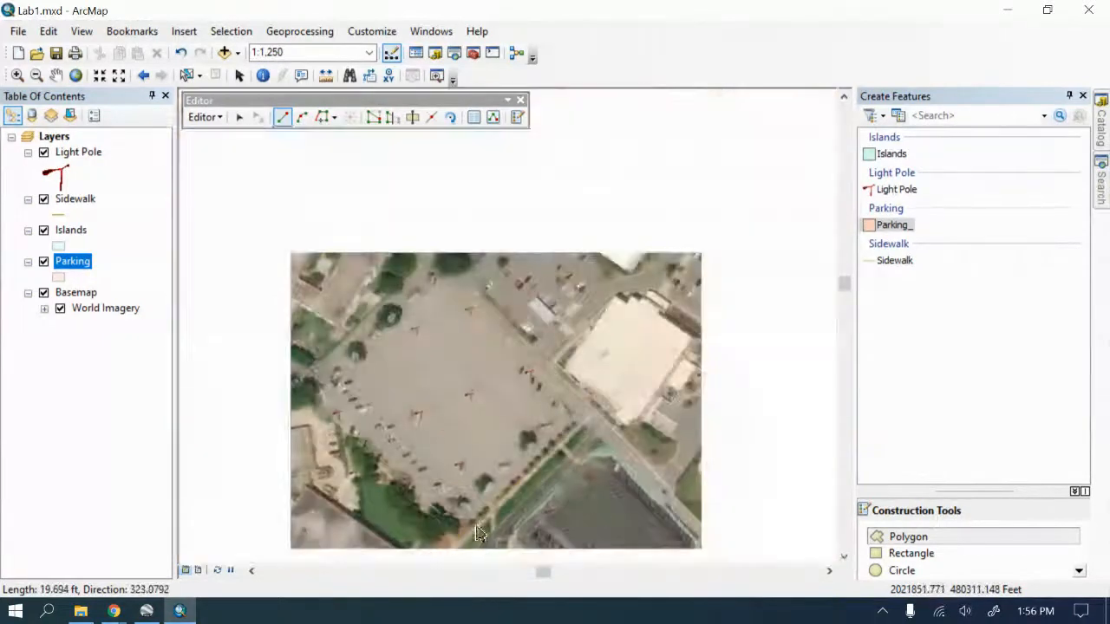
pyautogui.scroll(-4, 477, 530)
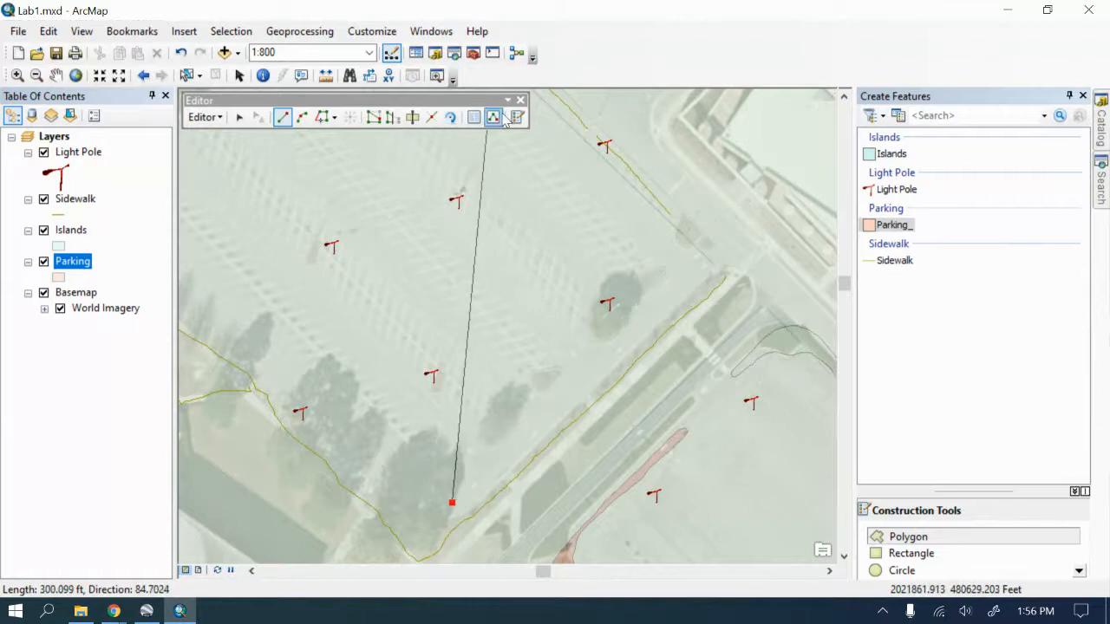
pyautogui.click(202, 118)
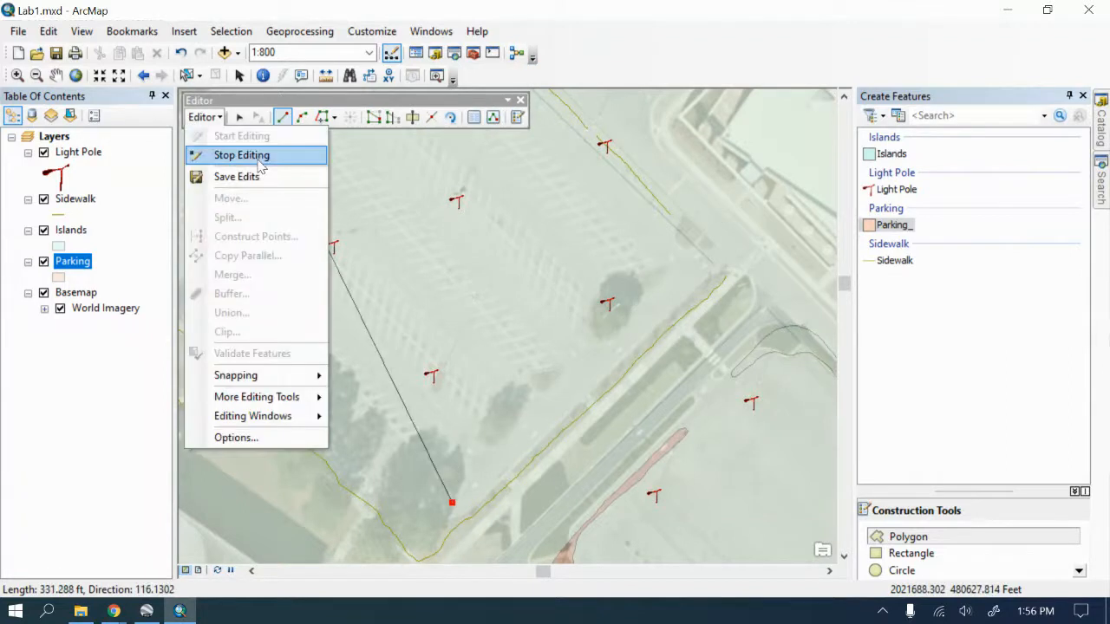
pyautogui.click(247, 154)
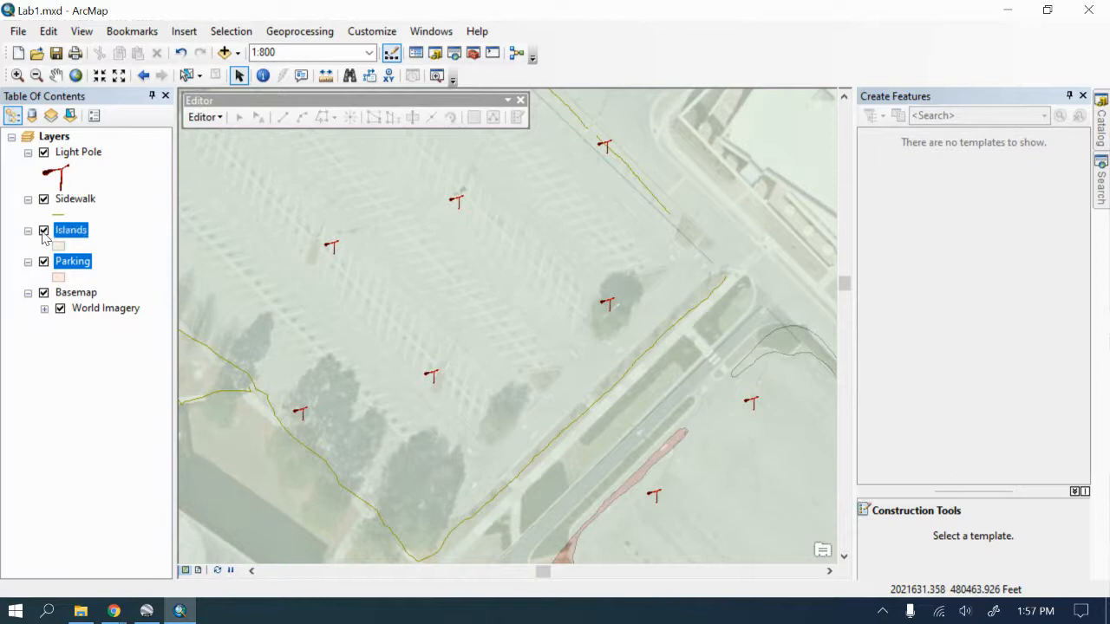
# Step: Hide the Islands, Sidewalk and Light Pole layers so that only Parking and the basemap are displayed
pyautogui.click(44, 229)
pyautogui.click(43, 198)
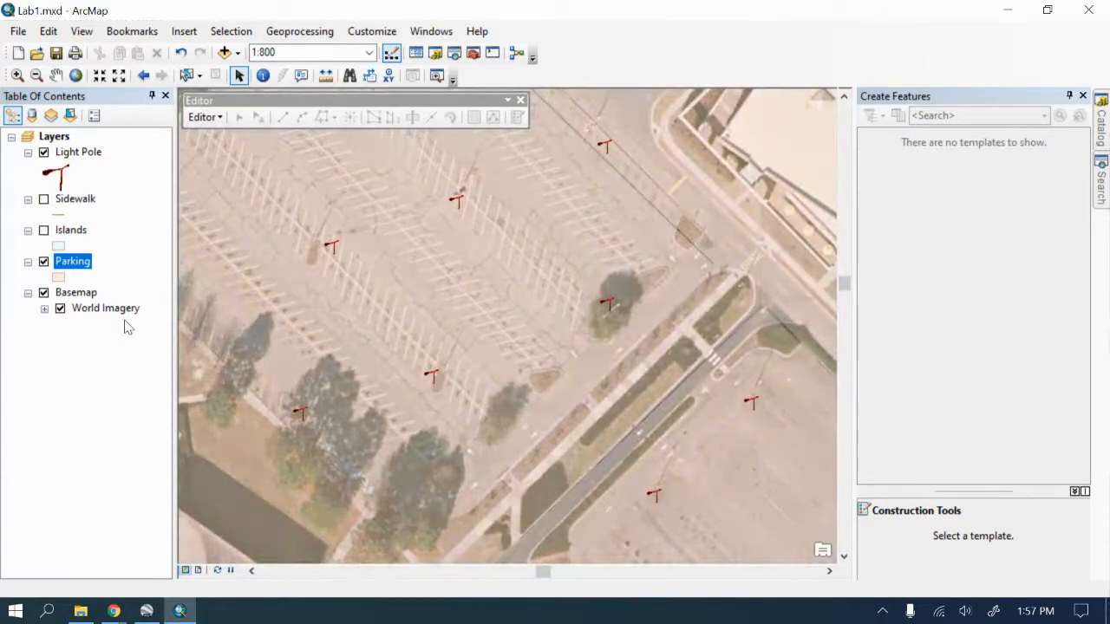
pyautogui.click(44, 153)
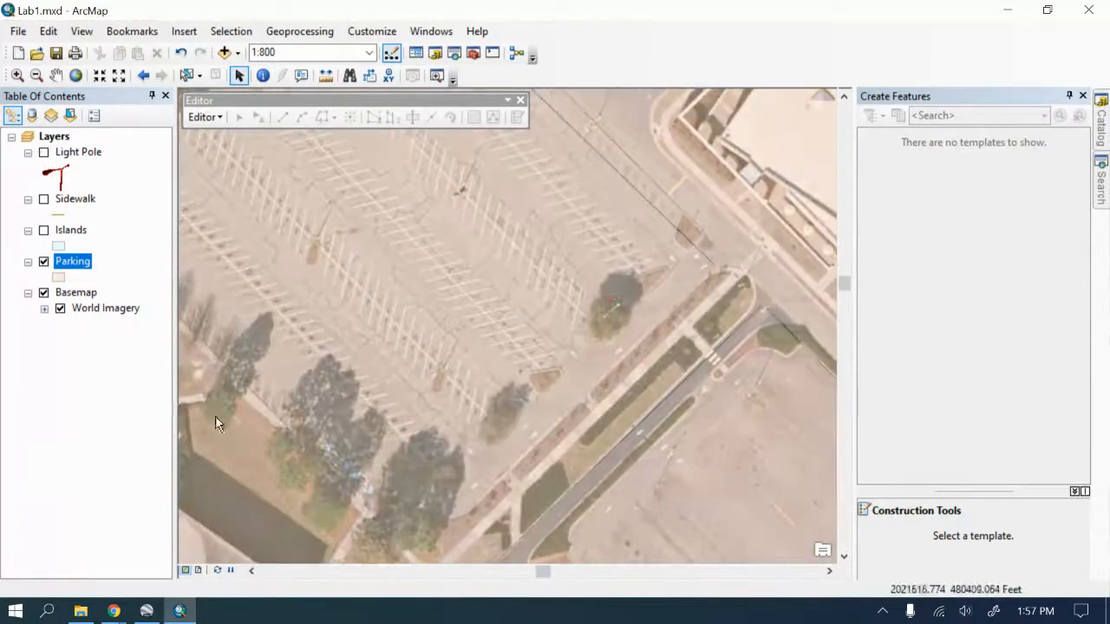
# Step: Give the Parking layer's symbol a black outline with a width of 1
pyautogui.scroll(2, 476, 491)
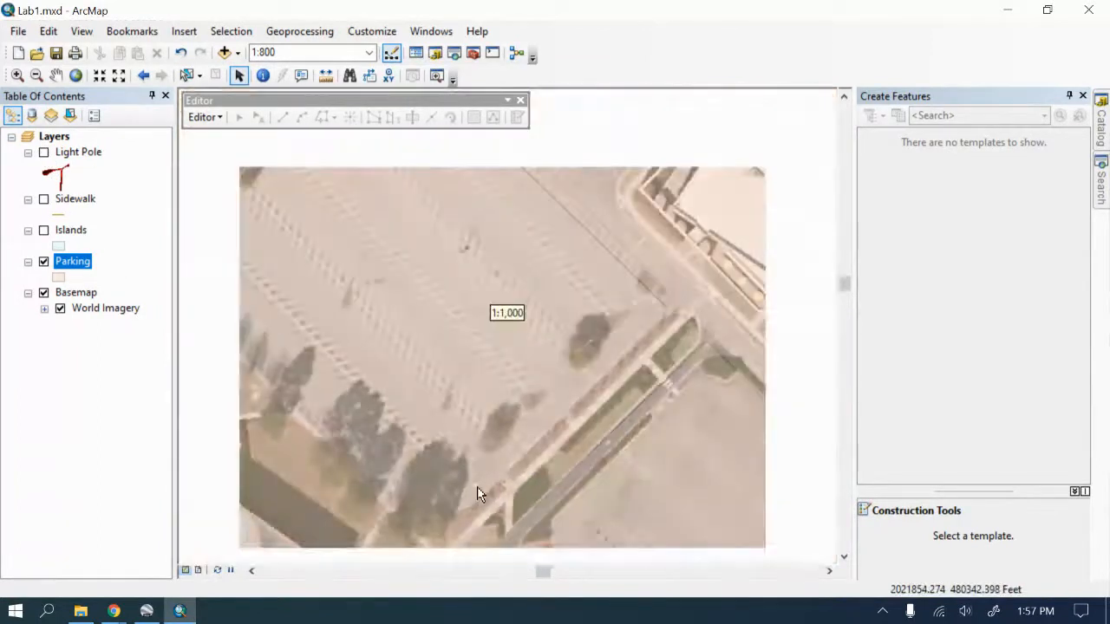
pyautogui.scroll(1, 485, 518)
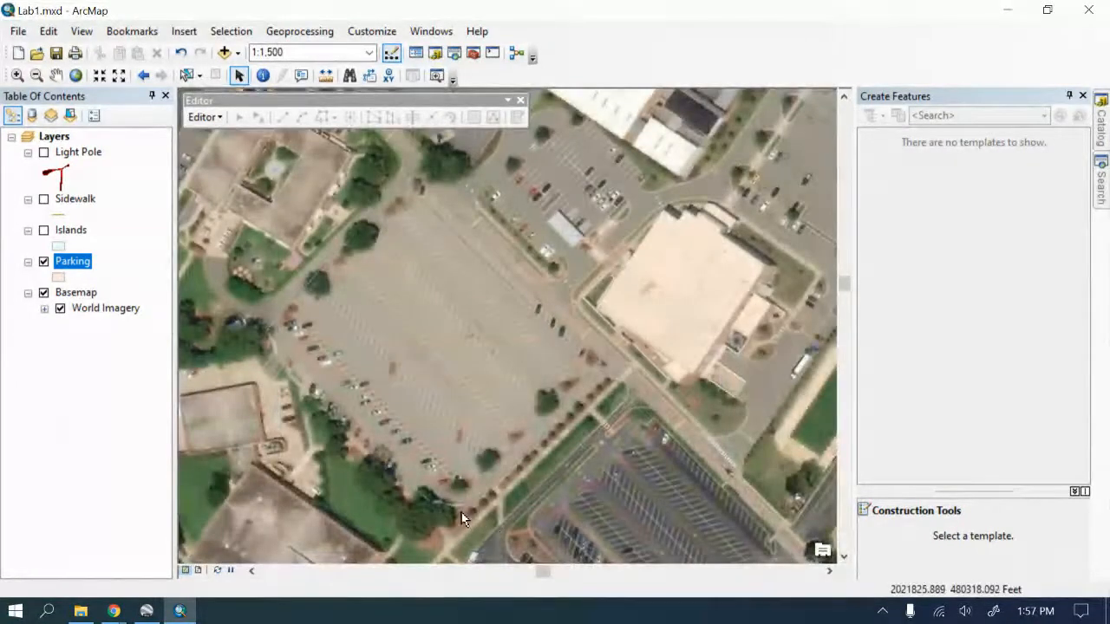
pyautogui.click(59, 278)
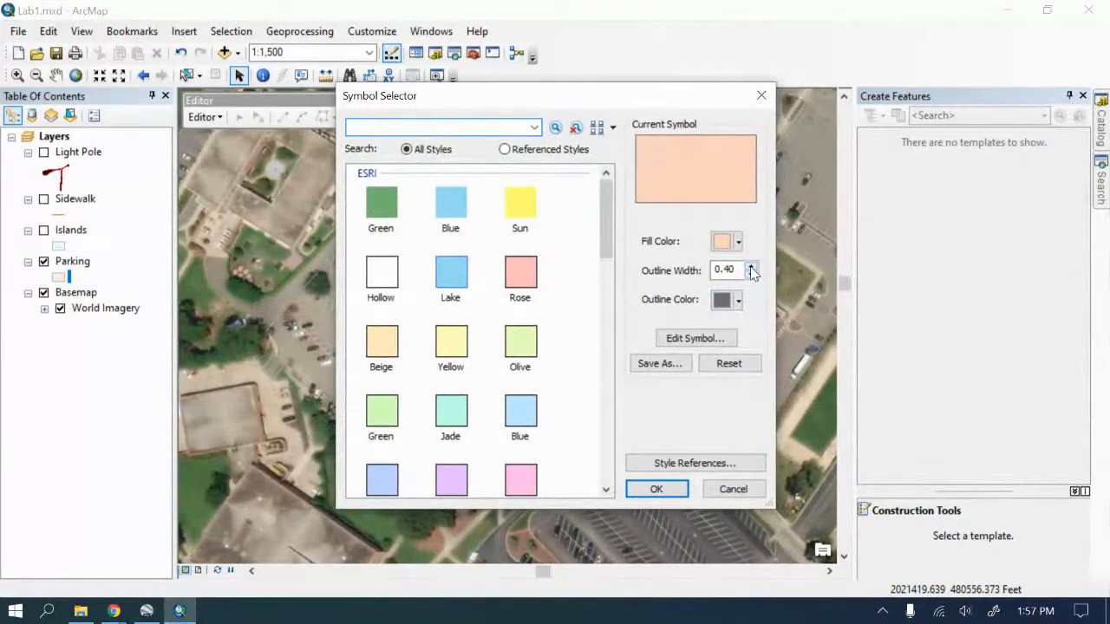
pyautogui.click(751, 268)
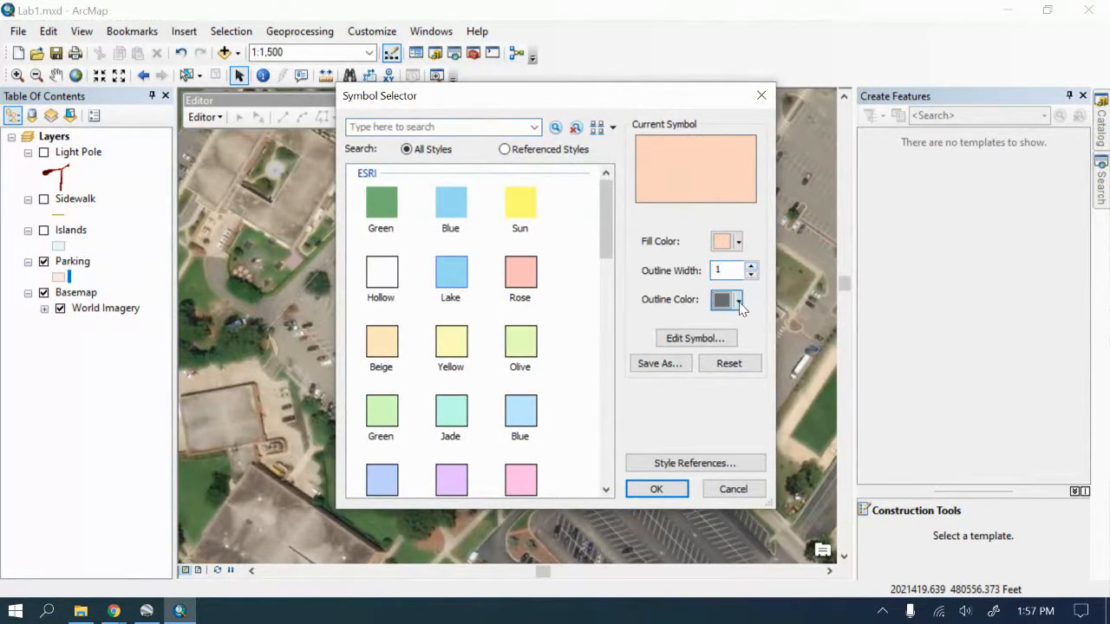
pyautogui.click(737, 300)
pyautogui.click(563, 488)
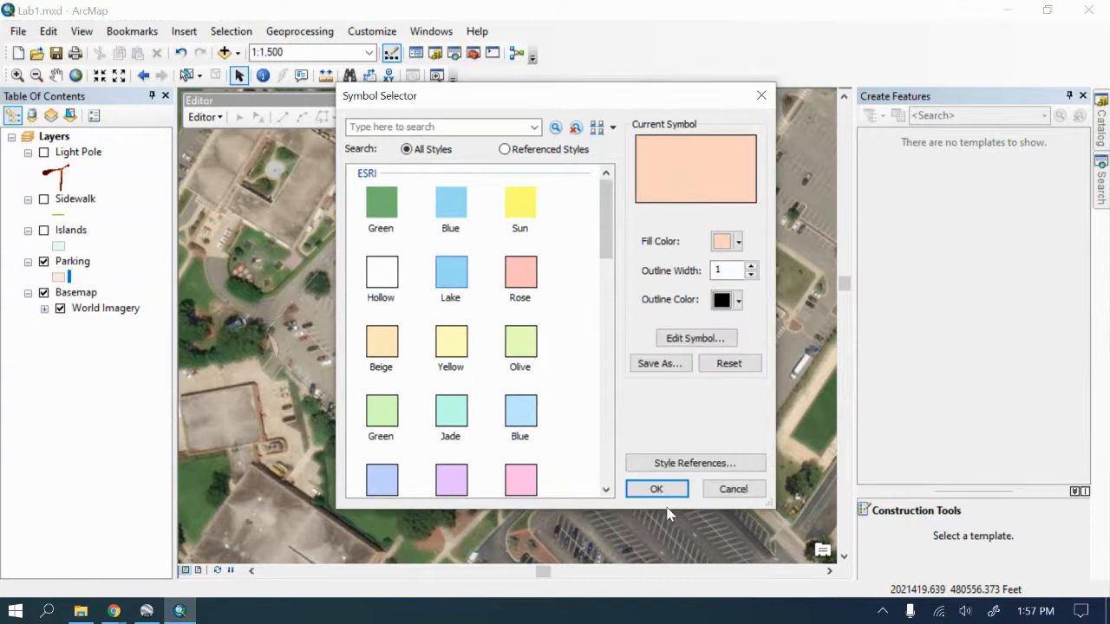
pyautogui.click(657, 489)
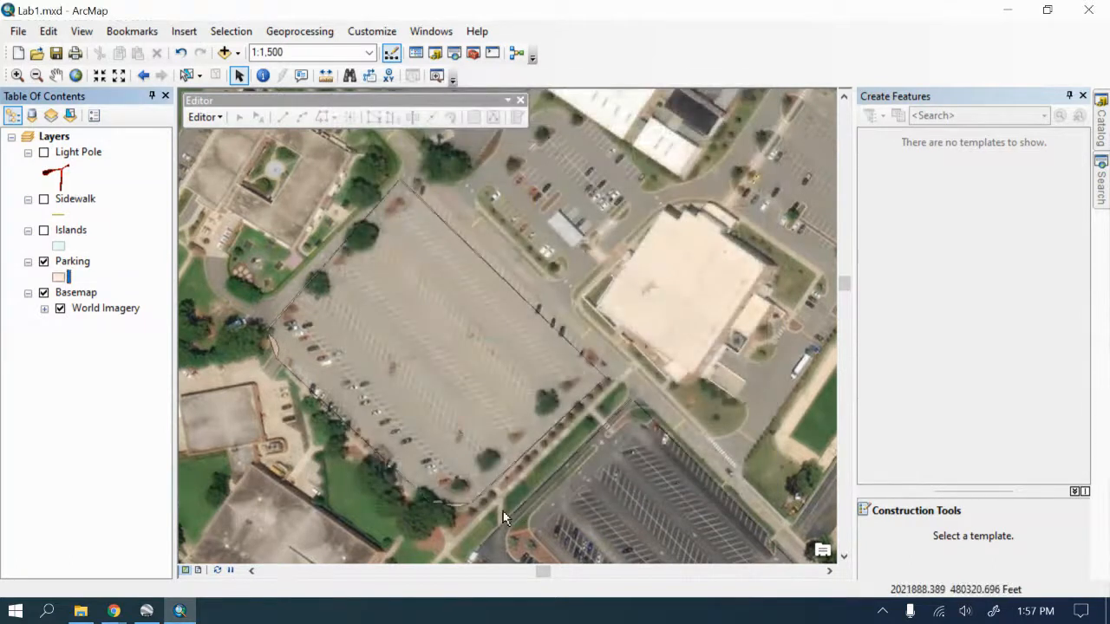
# Step: Start an editing session for the Parking layer, continuing past the spatial reference warnings
pyautogui.scroll(-1, 460, 516)
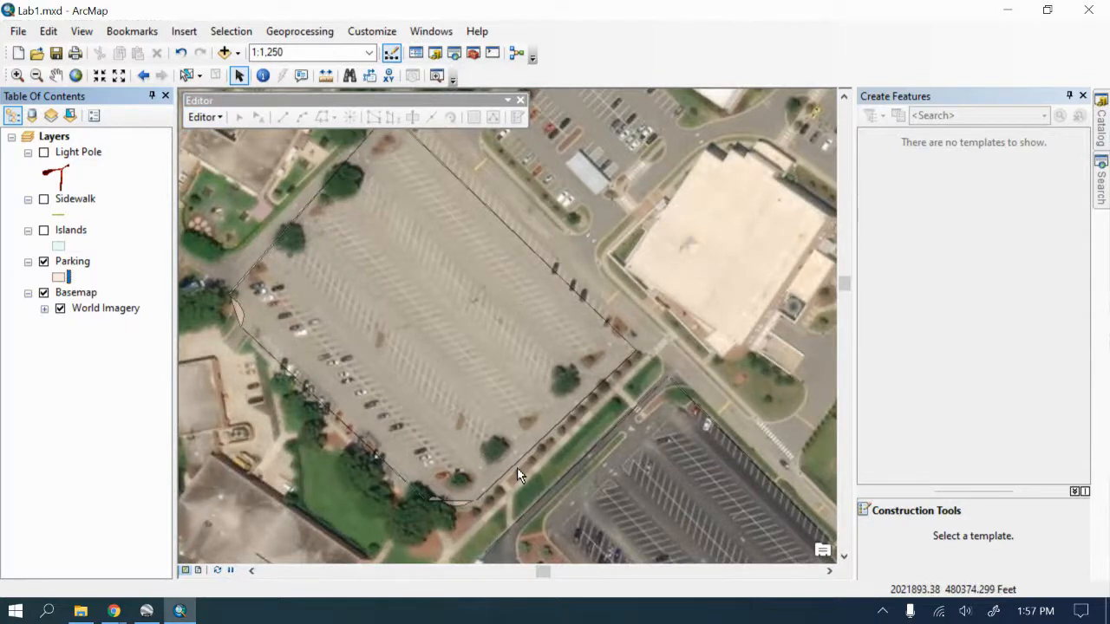
pyautogui.click(196, 119)
pyautogui.click(239, 134)
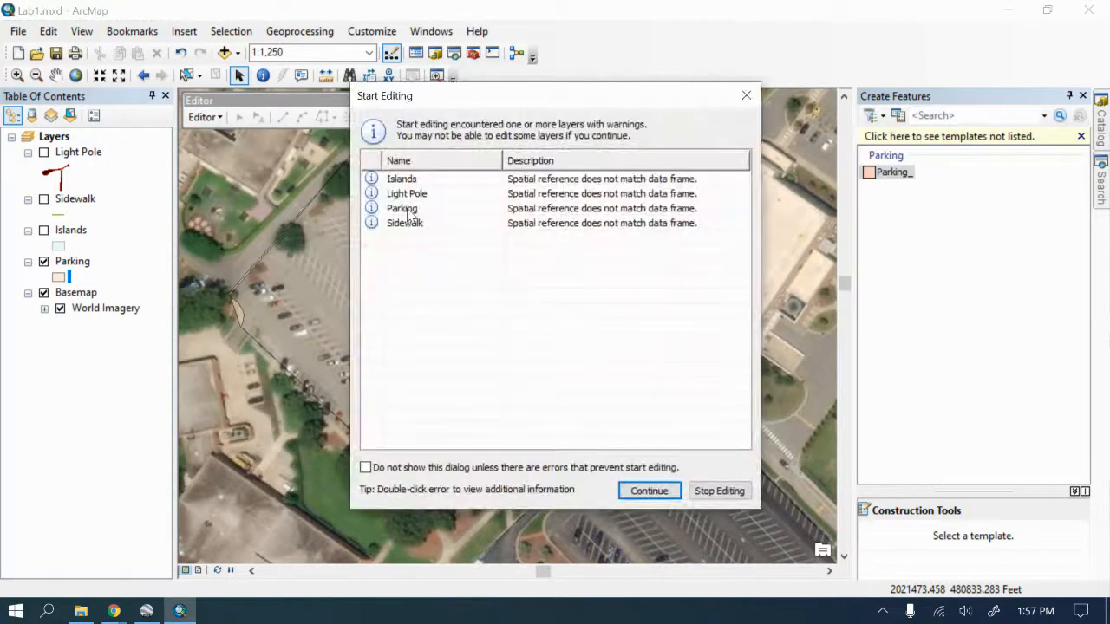
pyautogui.click(409, 211)
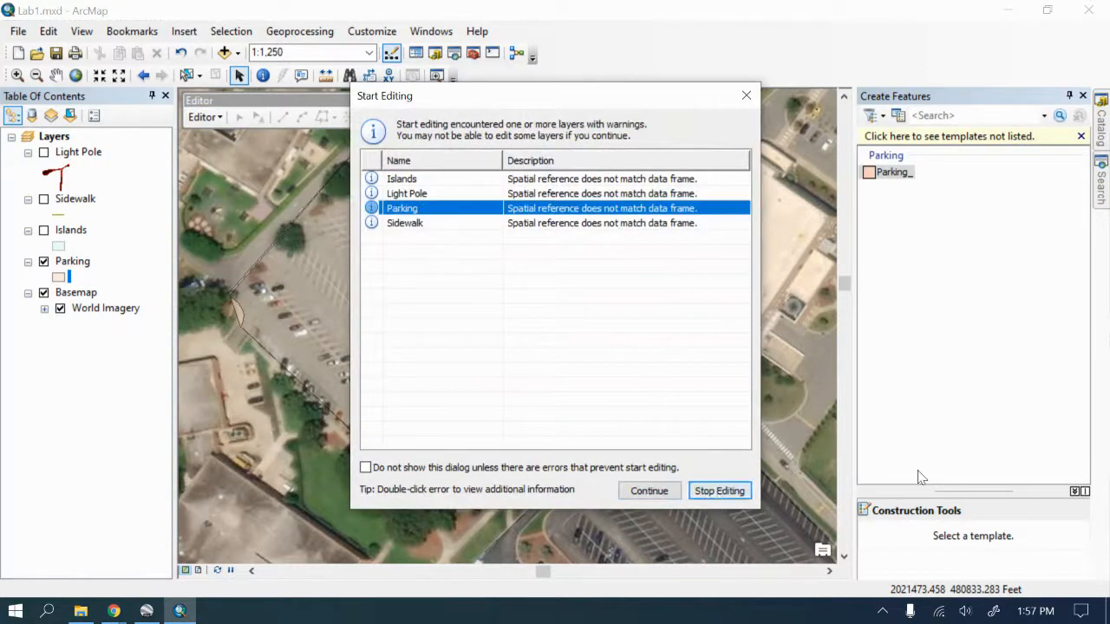
pyautogui.click(648, 491)
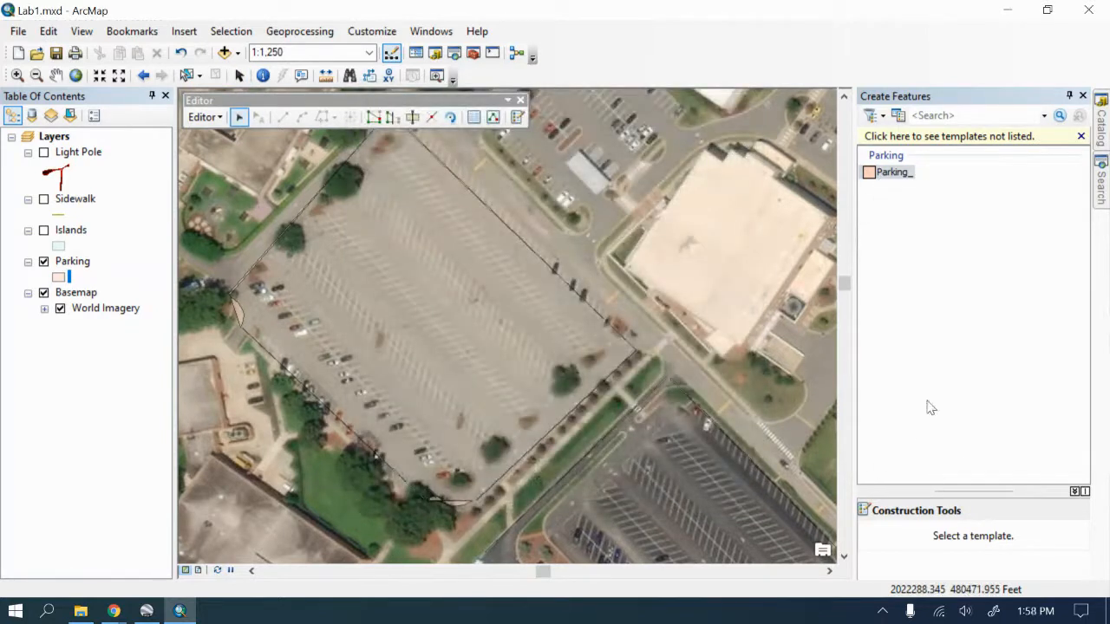
# Step: Start a polygon in the Parking layer, placing vertices at the lot's southern, eastern, northern and western corners in turn
pyautogui.click(890, 173)
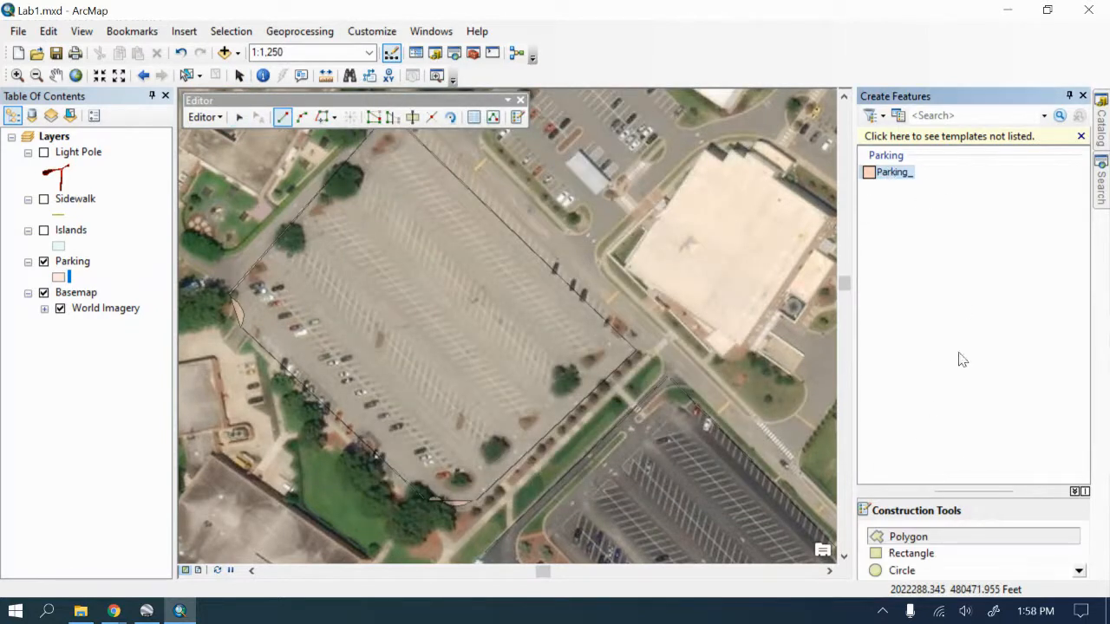
pyautogui.click(917, 538)
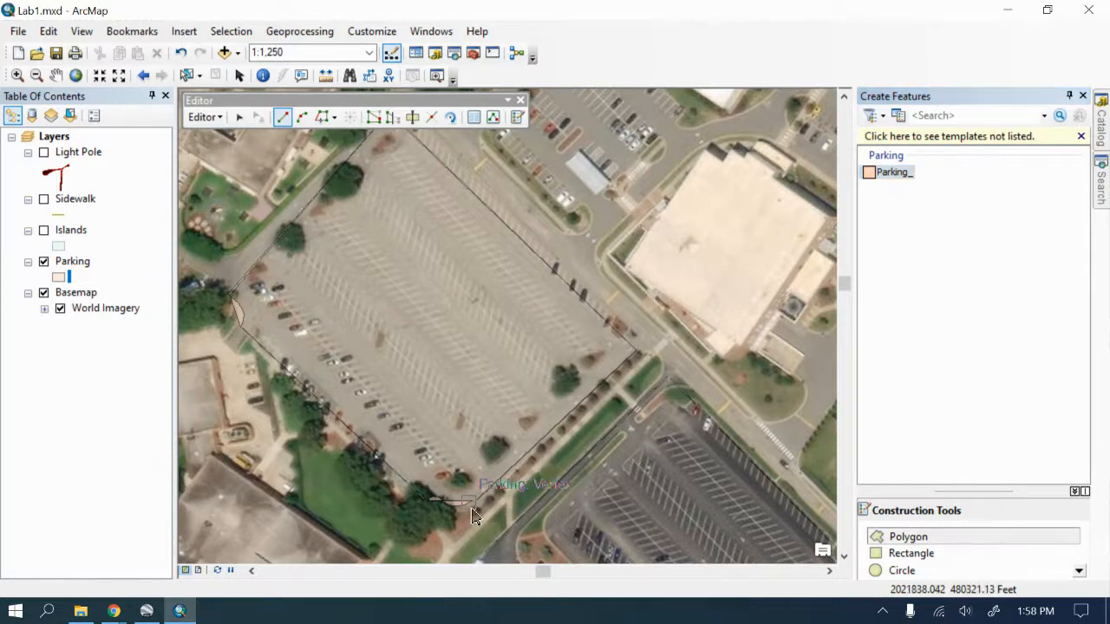
pyautogui.click(476, 504)
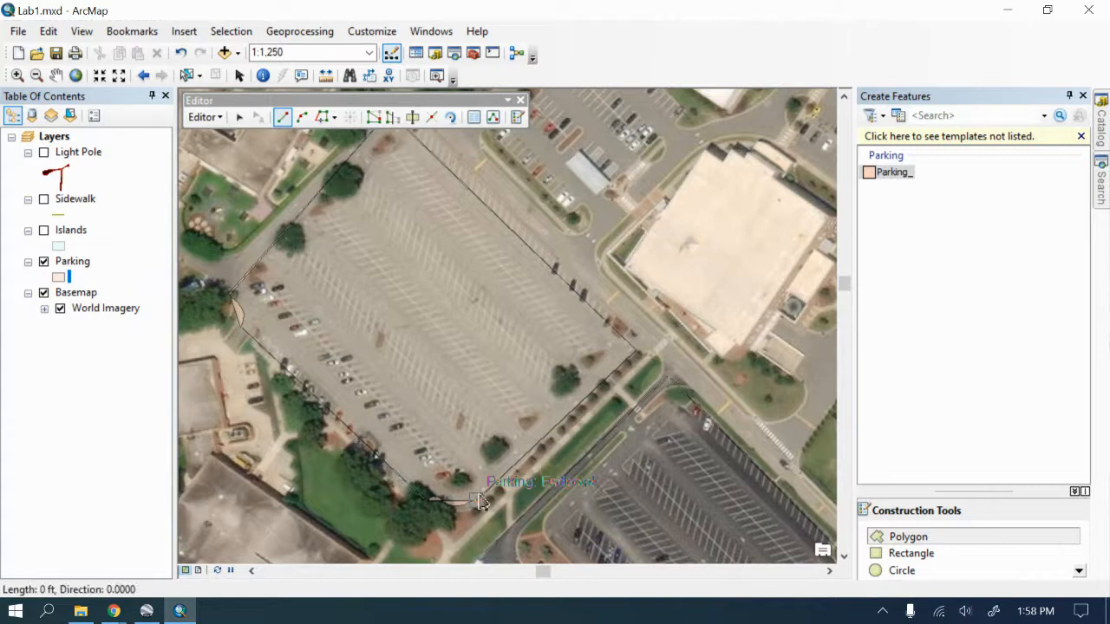
pyautogui.click(636, 355)
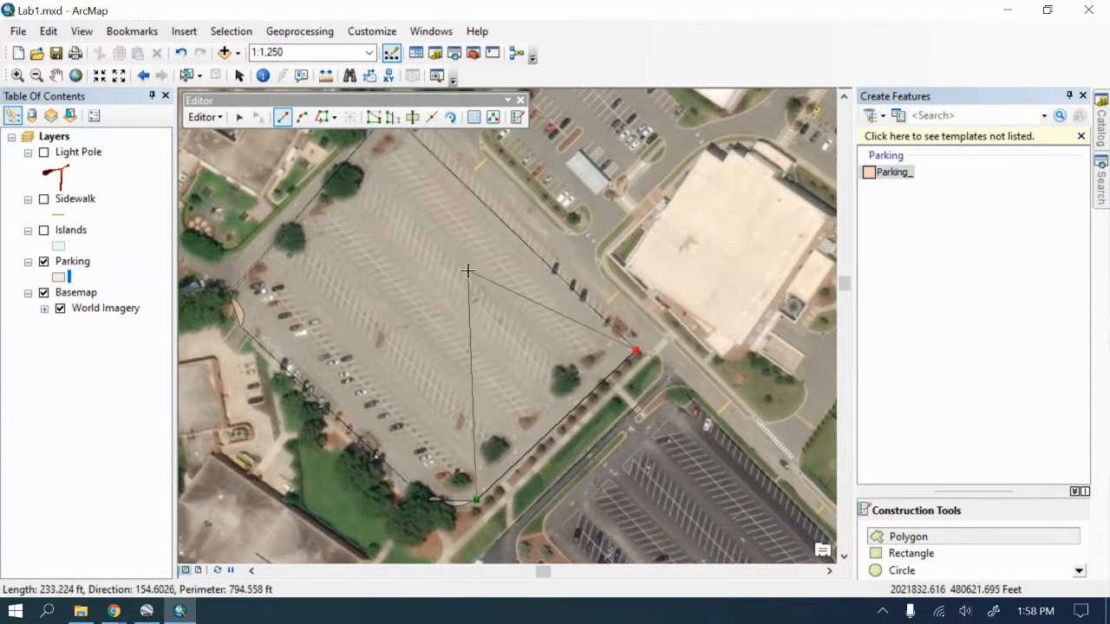
pyautogui.moveTo(360, 103); pyautogui.dragTo(548, 162)
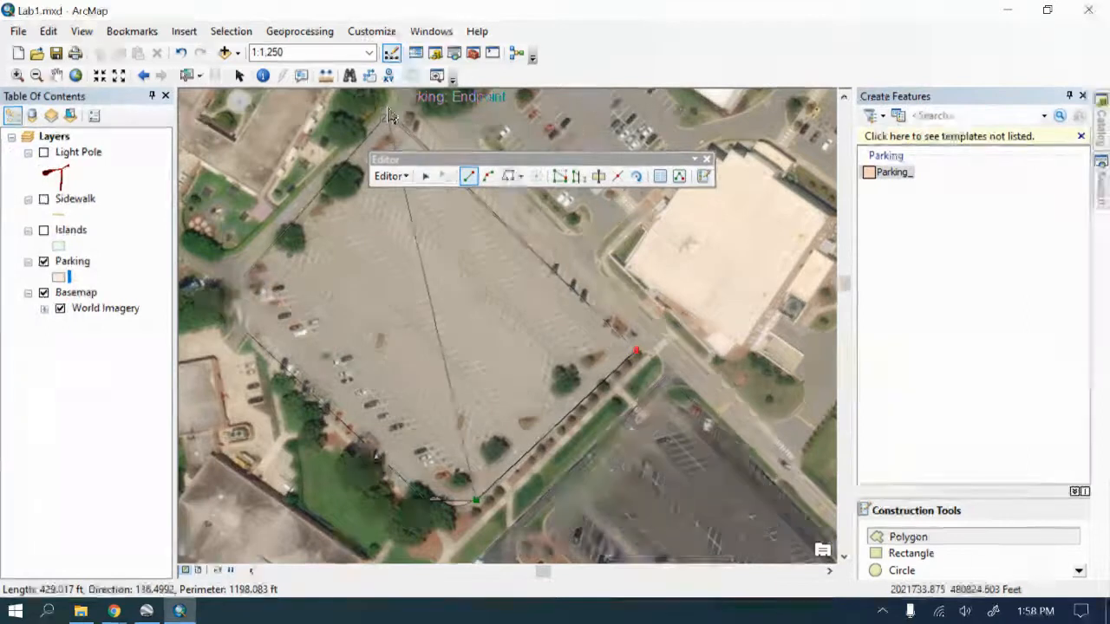
pyautogui.click(388, 114)
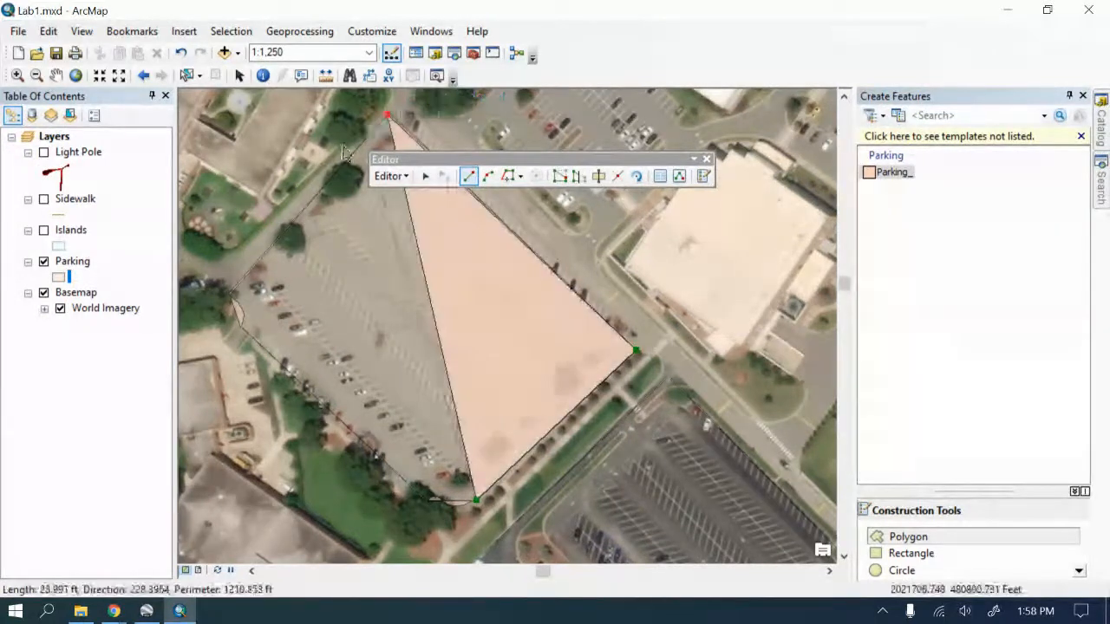
pyautogui.click(235, 259)
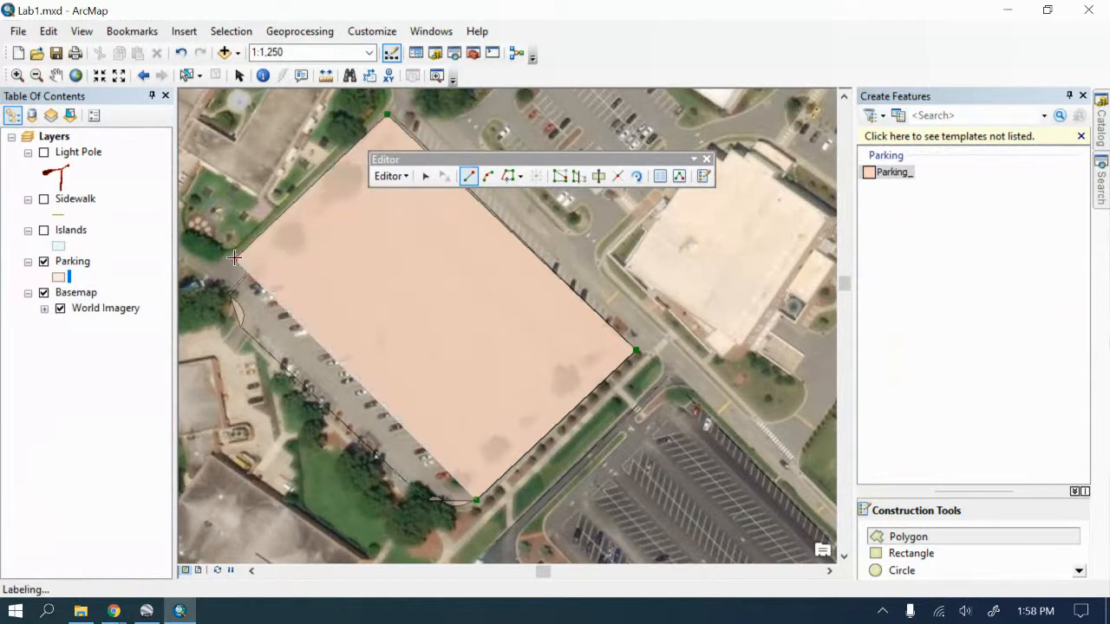
# Step: Trace the indented western corner, the southwestern edge and the rounded southern corner of the lot, and finish the Parking polygon
pyautogui.click(237, 302)
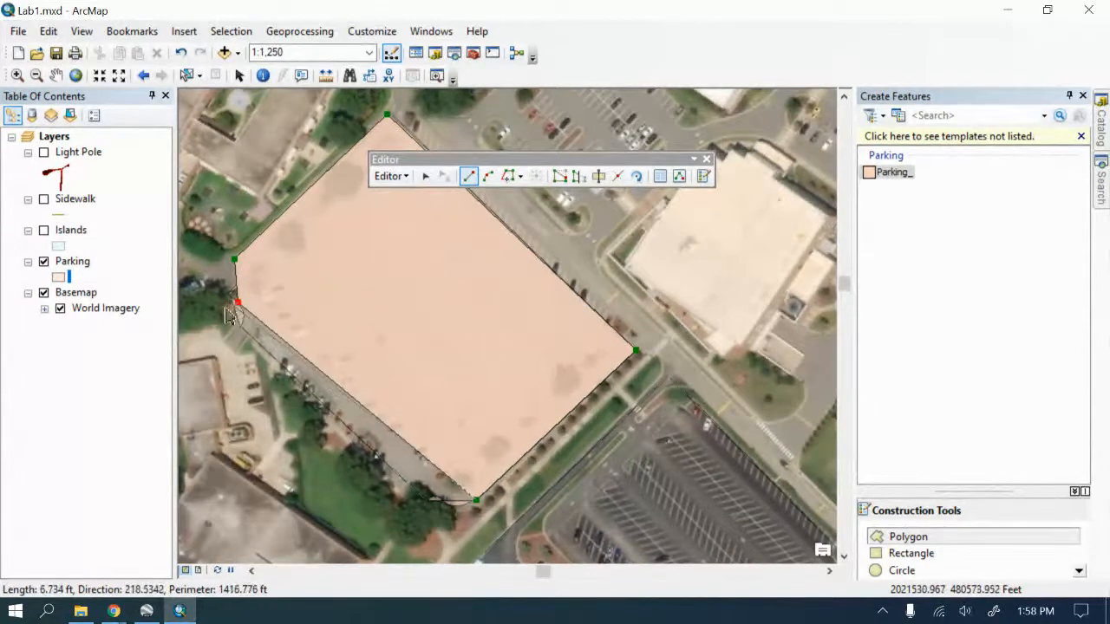
pyautogui.click(243, 312)
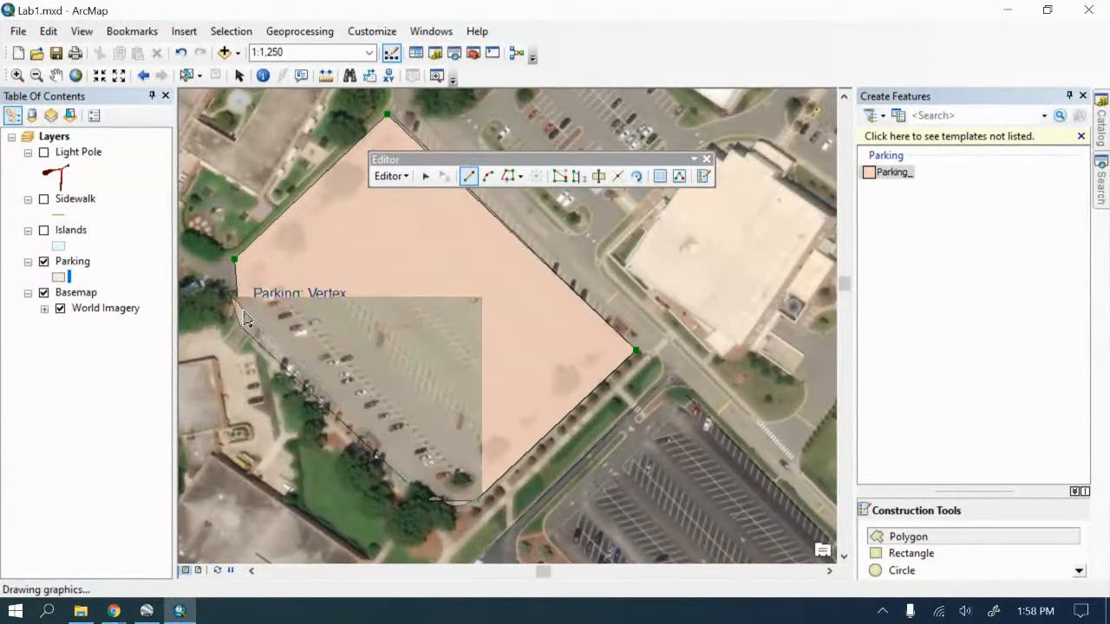
pyautogui.click(241, 329)
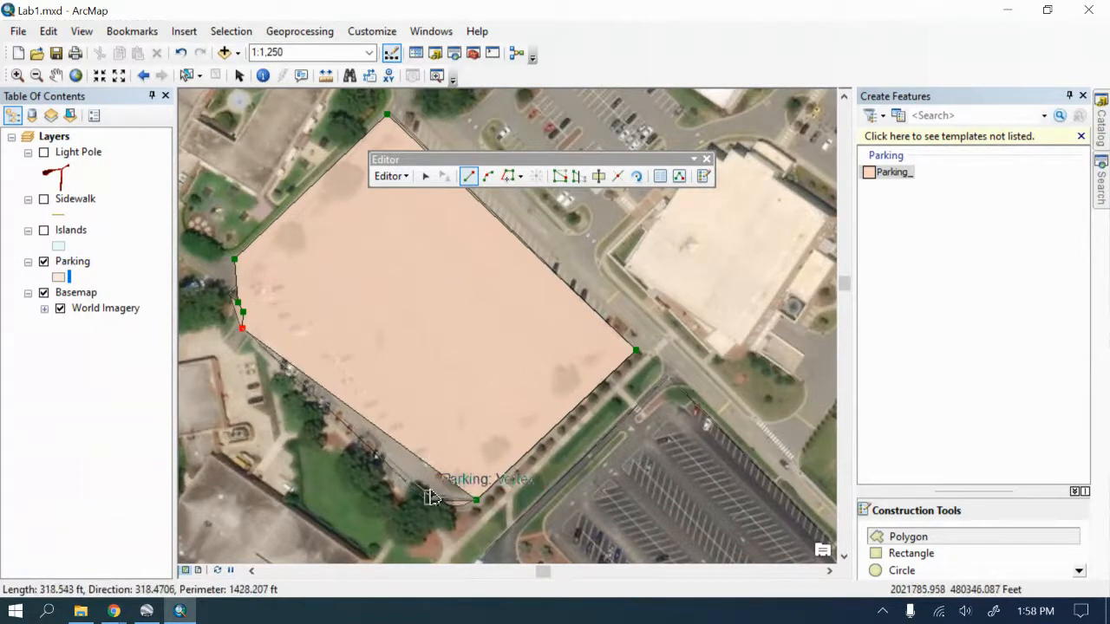
pyautogui.click(442, 503)
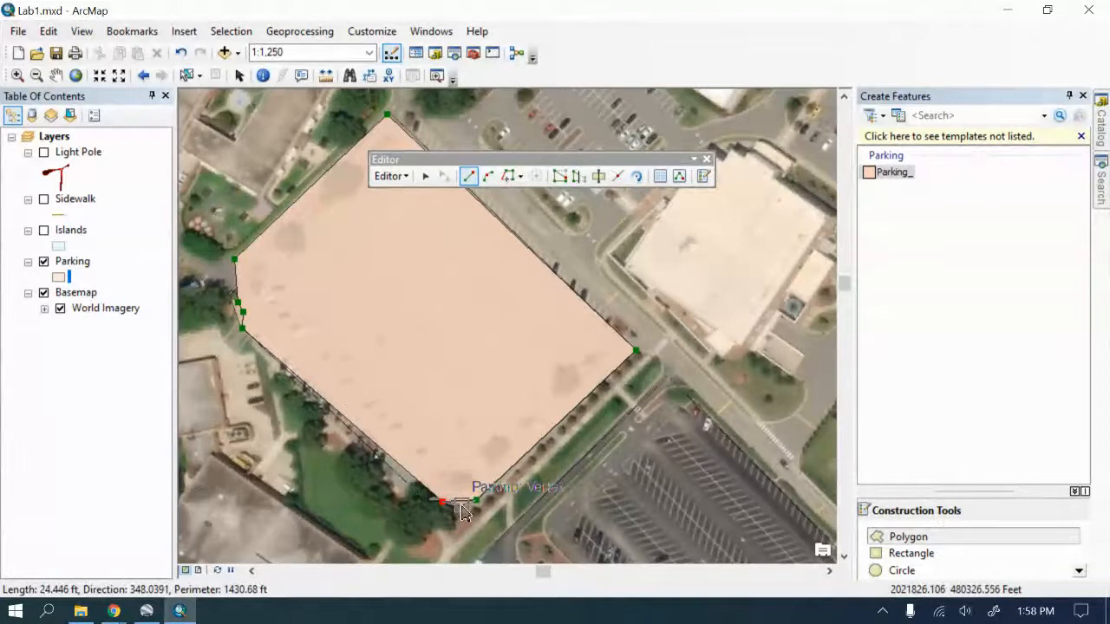
pyautogui.click(459, 506)
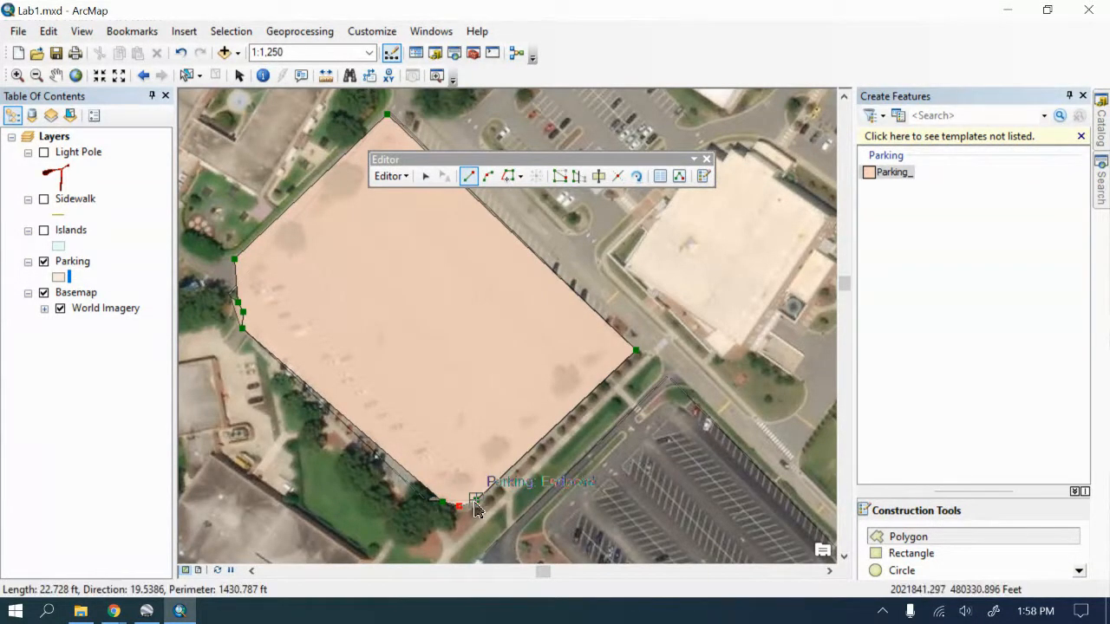
pyautogui.doubleClick(479, 509)
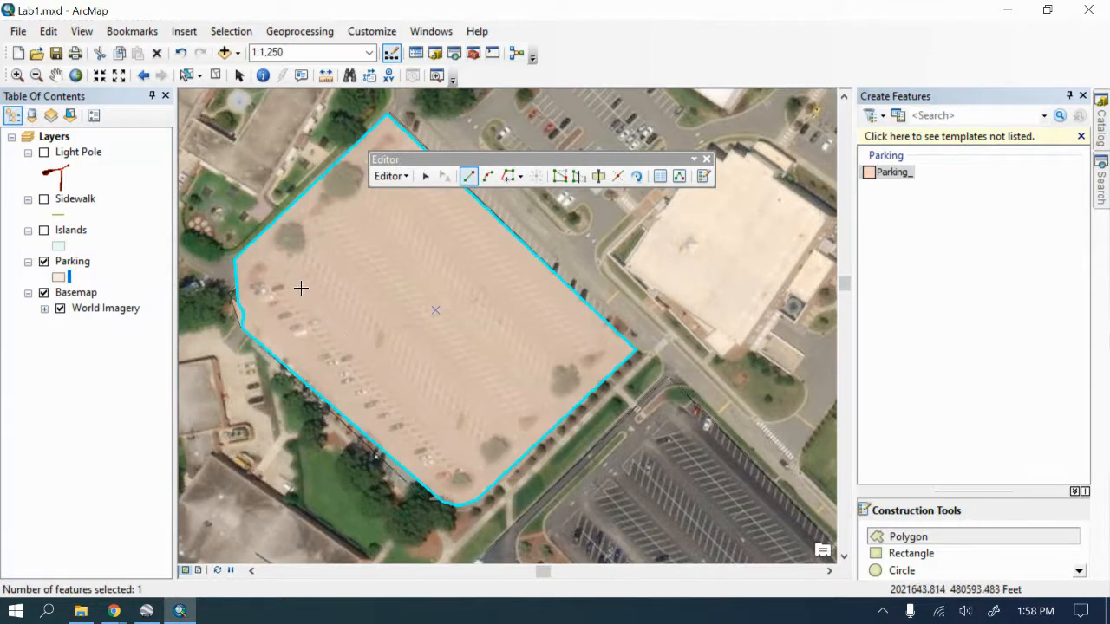
# Step: Save the Parking edits and stop the editing session
pyautogui.click(396, 178)
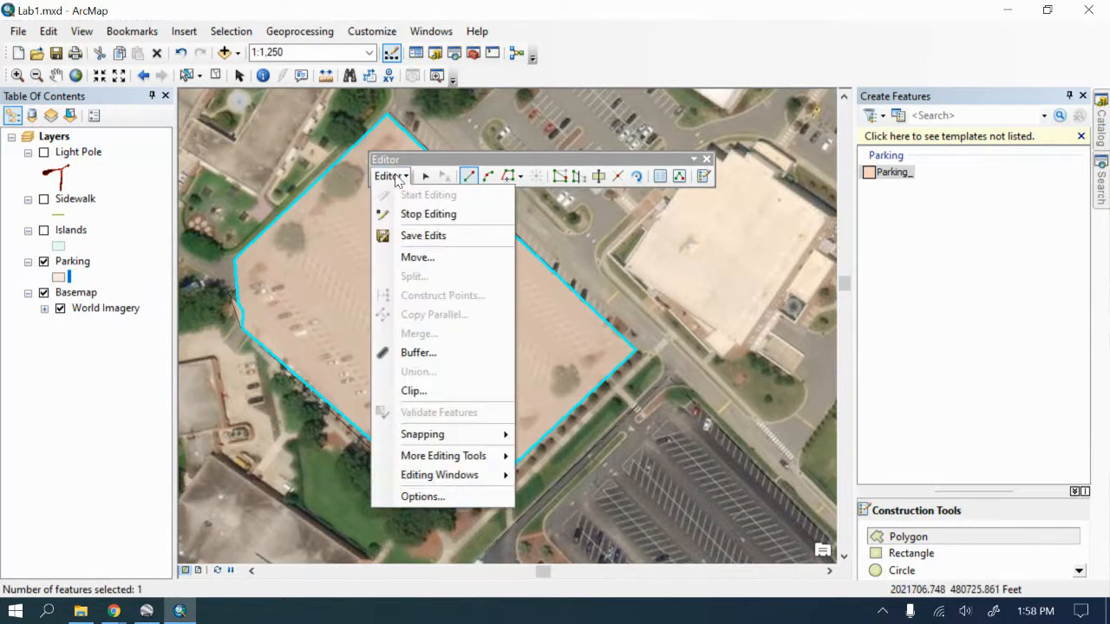
pyautogui.click(422, 235)
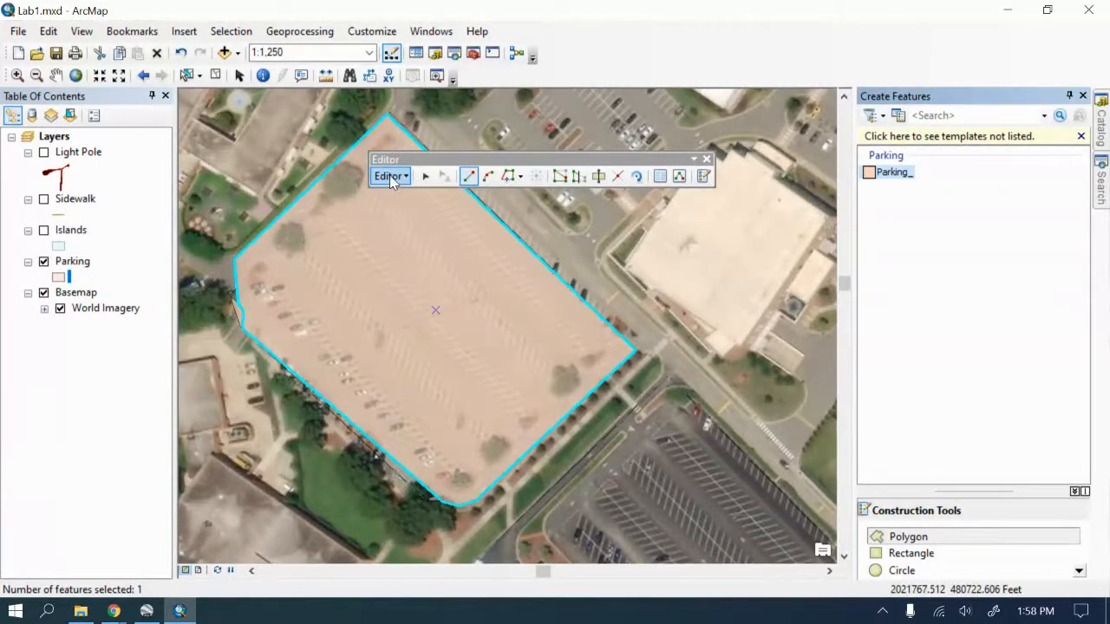
pyautogui.click(391, 177)
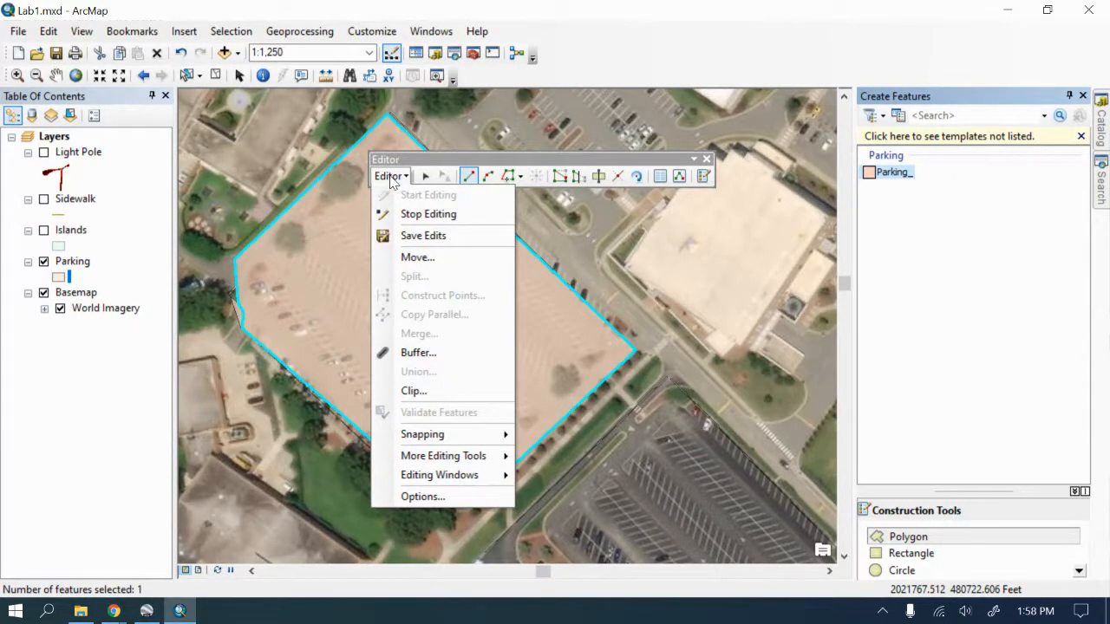
pyautogui.click(425, 215)
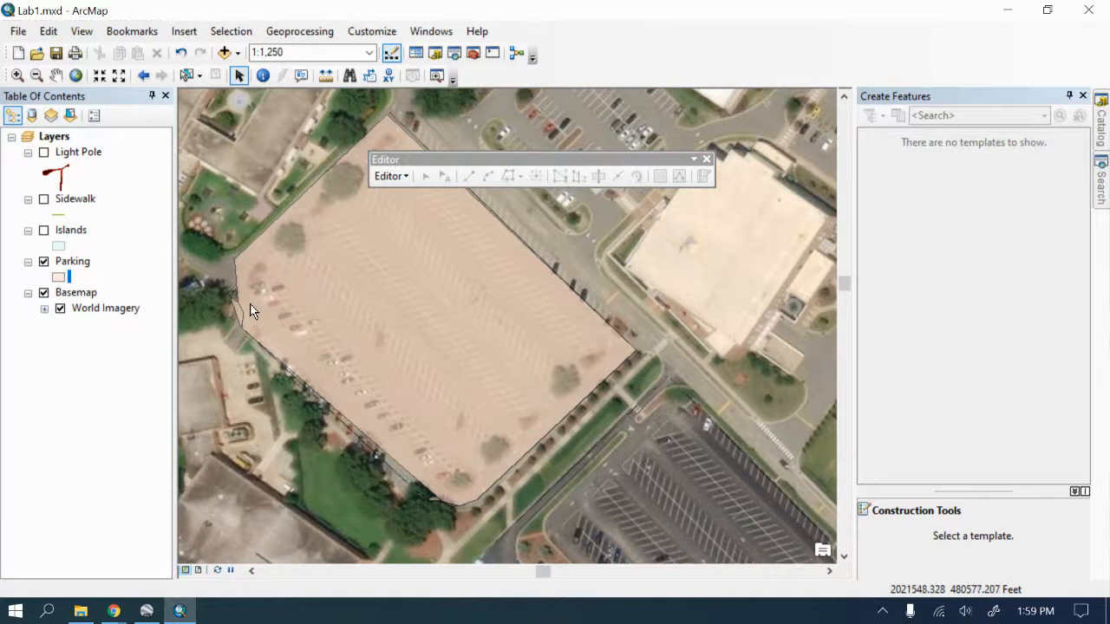
# Step: Start a new editing session for the Parking layer, continuing past the spatial reference warnings
pyautogui.click(399, 176)
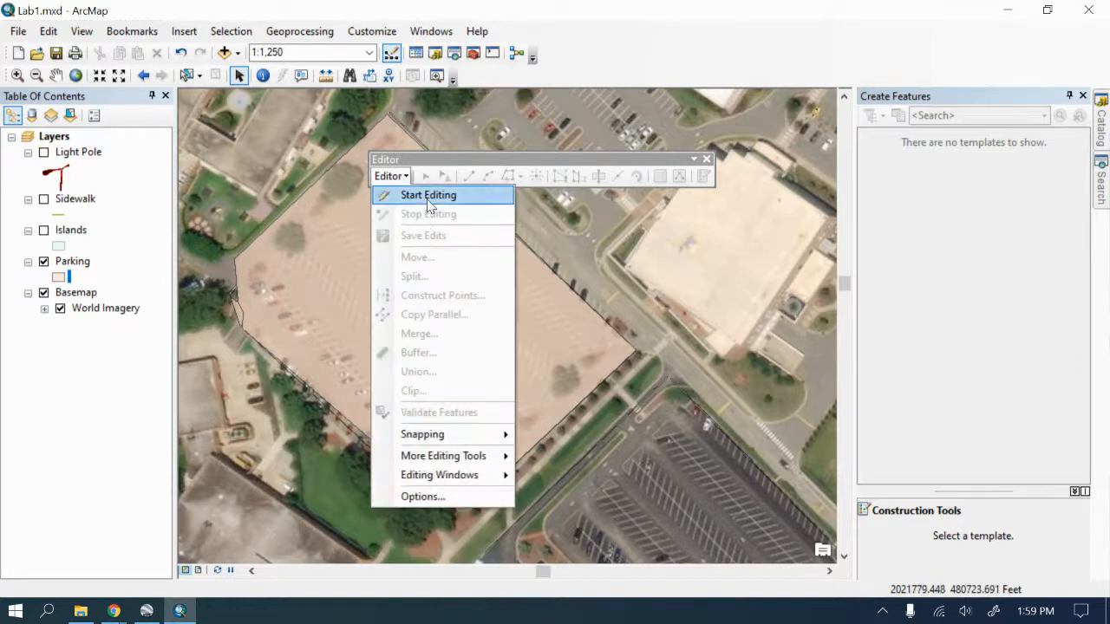
pyautogui.click(427, 196)
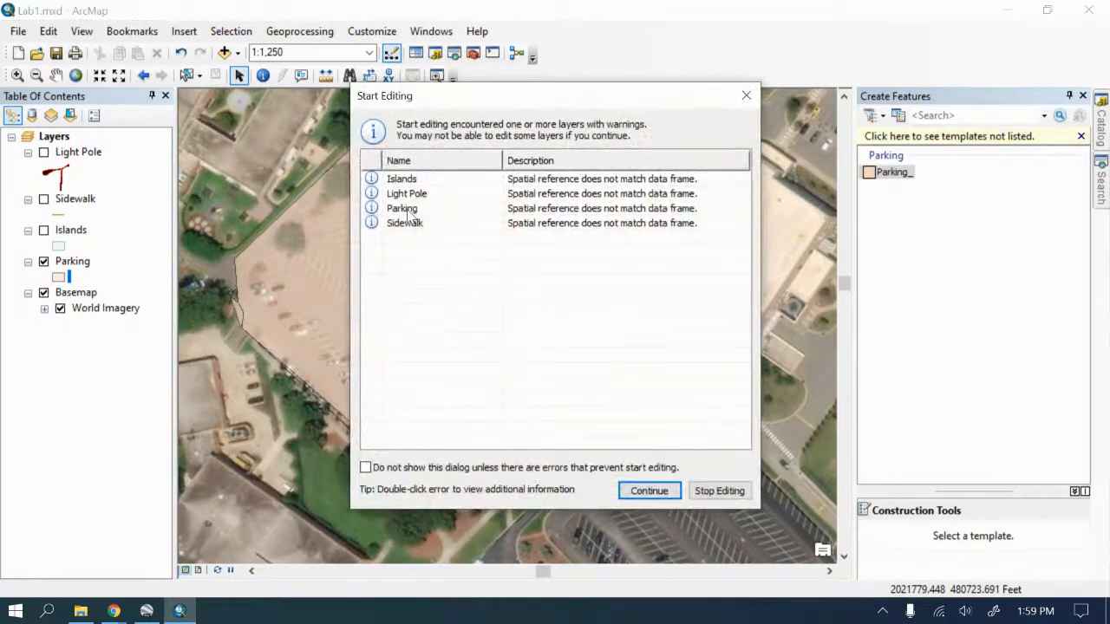
pyautogui.click(411, 212)
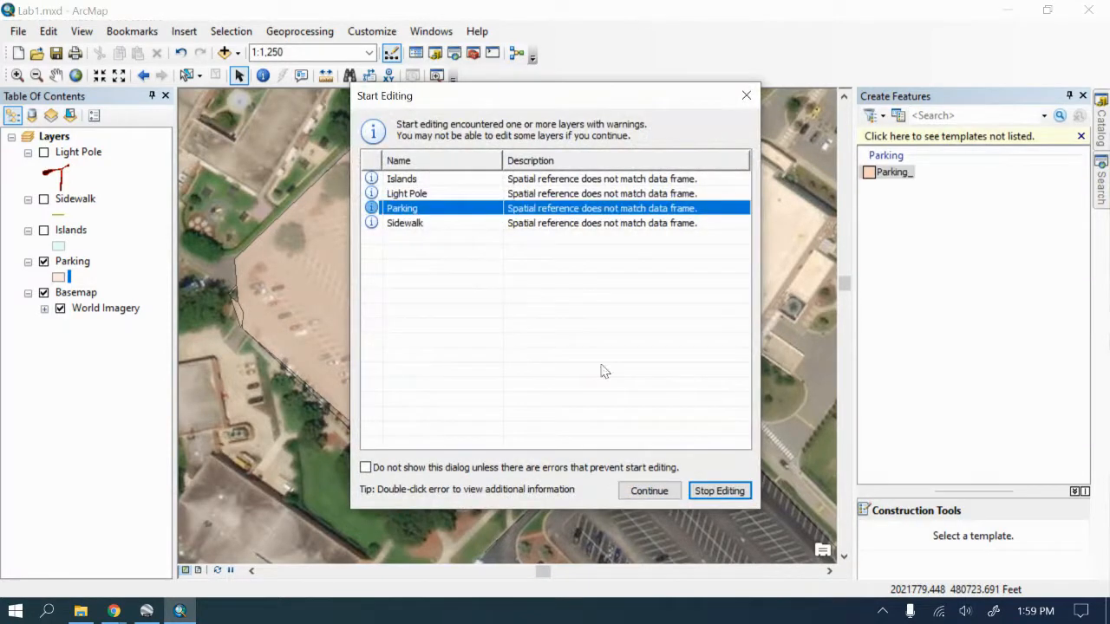
pyautogui.click(654, 495)
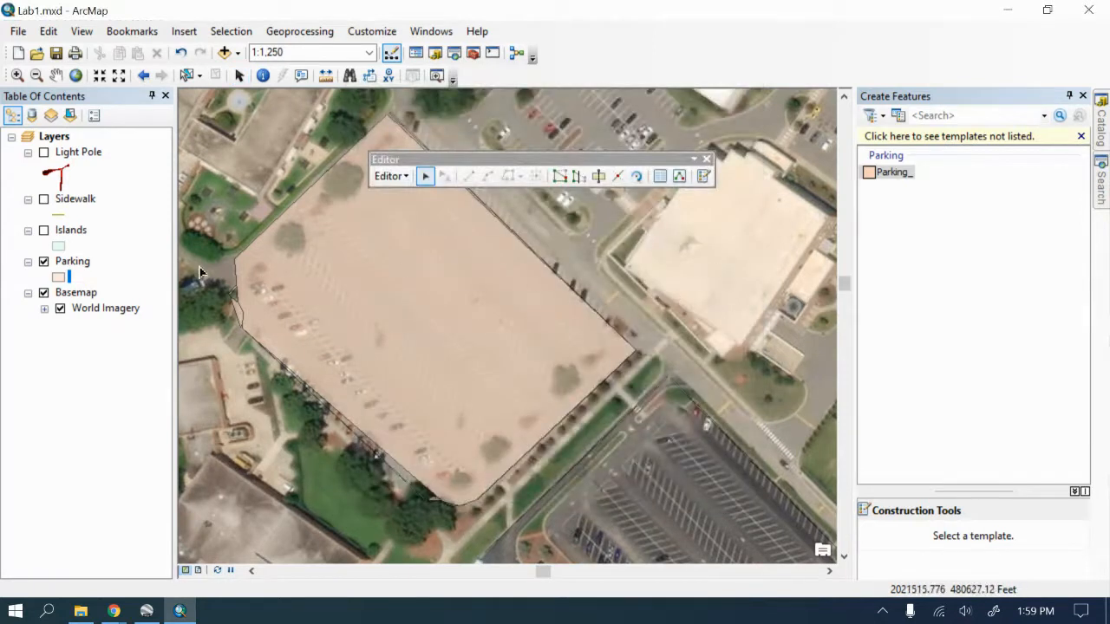
# Step: Delete the leftover Parking slivers at the lot's western and southern corners and the one along its southwestern edge
pyautogui.click(234, 310)
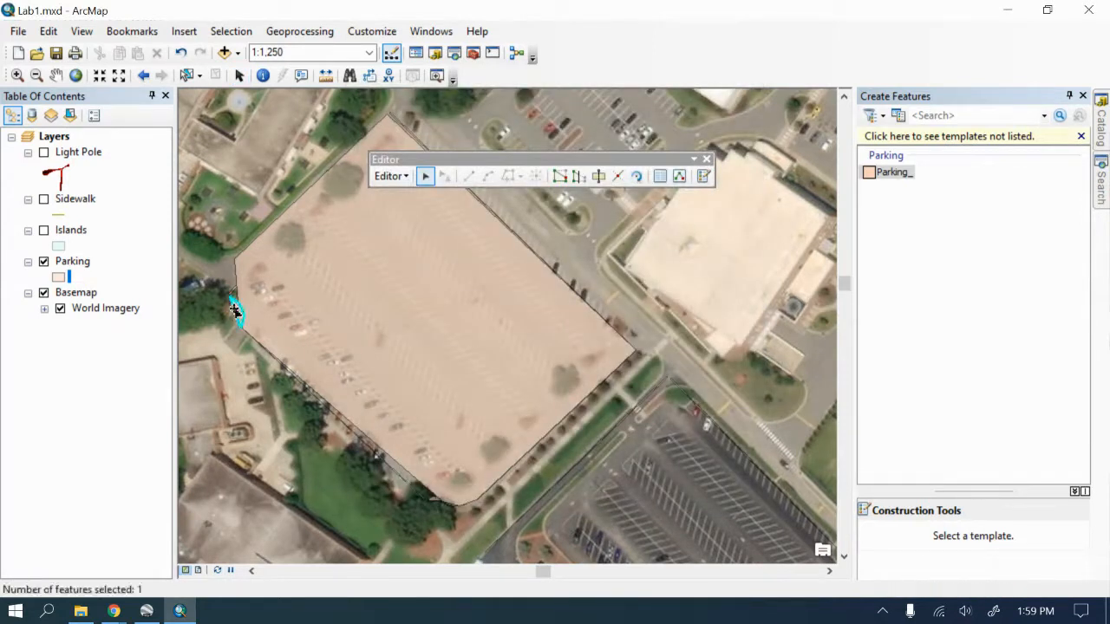
pyautogui.press('Delete')
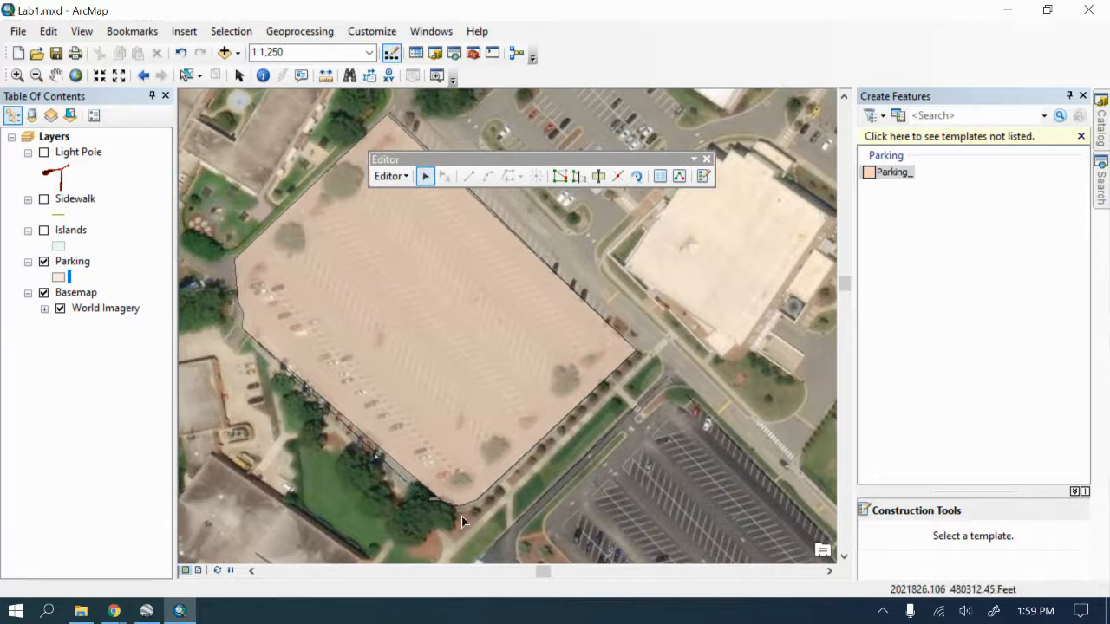
pyautogui.click(432, 501)
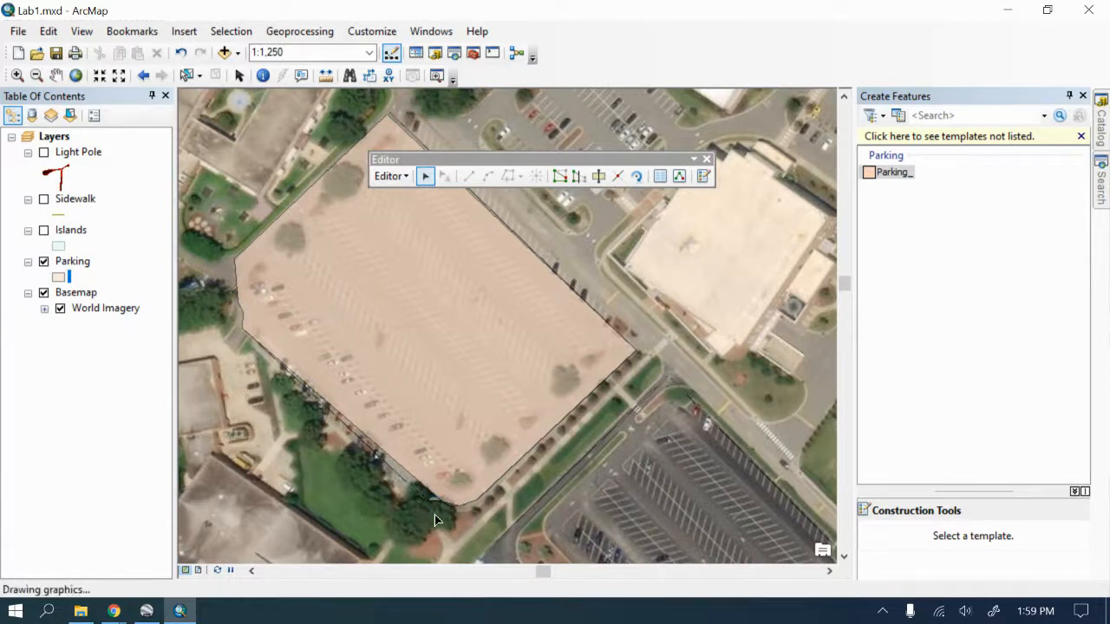
pyautogui.press('Delete')
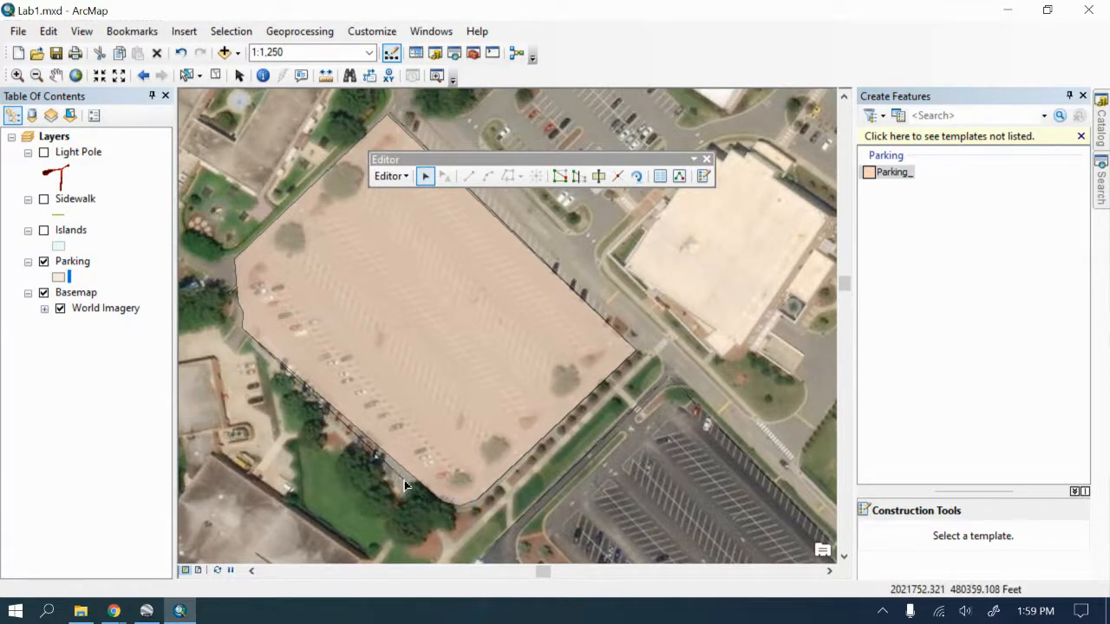
pyautogui.click(403, 484)
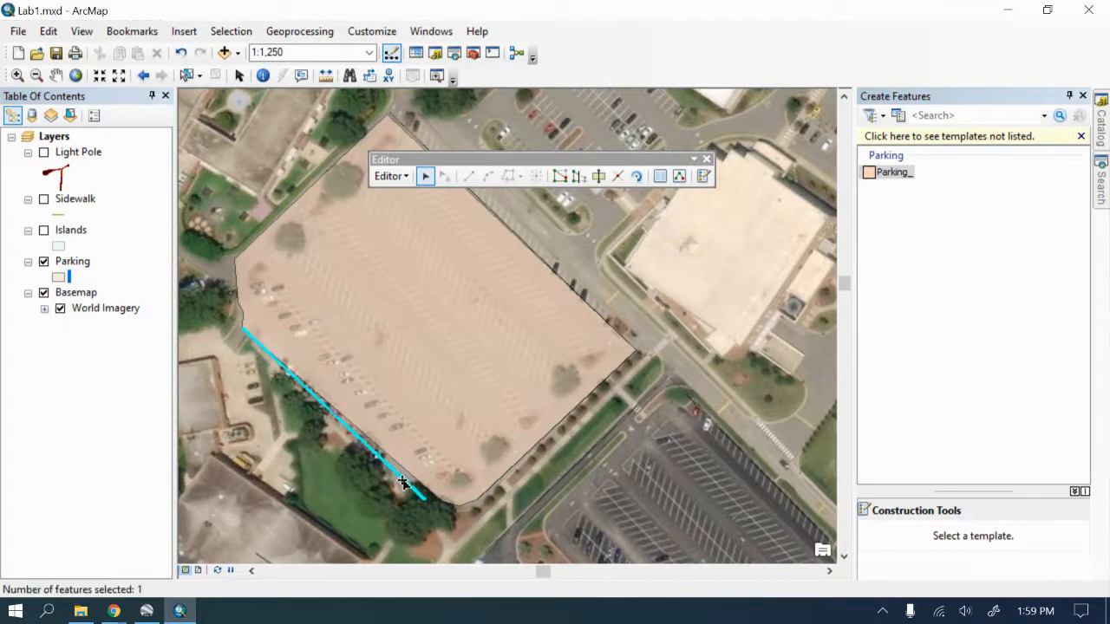
pyautogui.press('Delete')
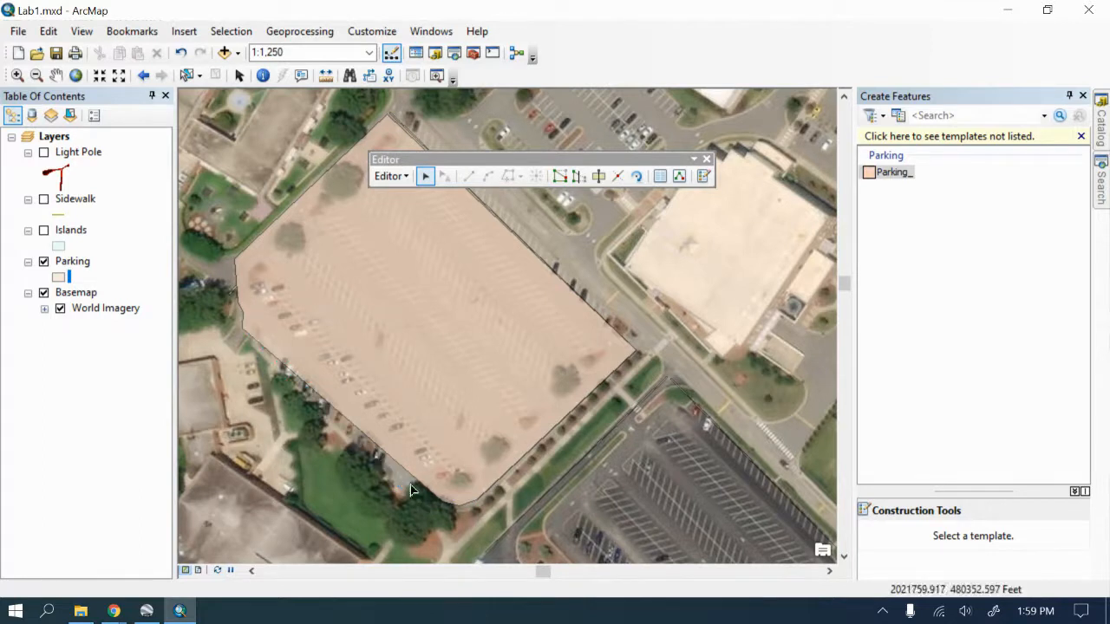
# Step: Delete the leftover Parking slivers along the lot's northeastern and northwestern edges, keeping the large lot polygon
pyautogui.click(503, 477)
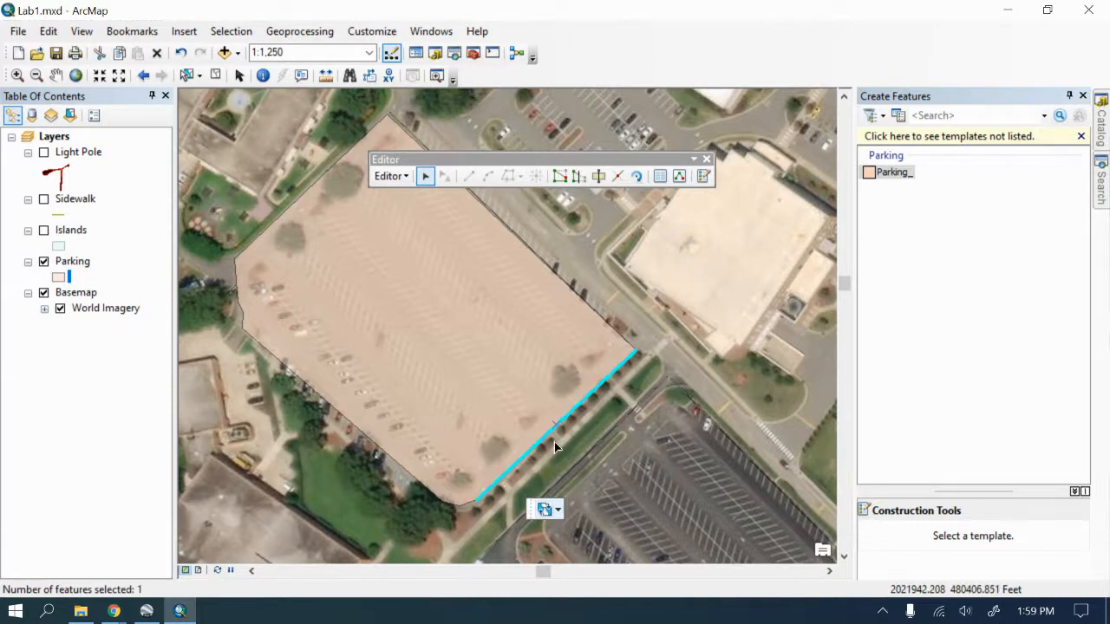
pyautogui.click(619, 333)
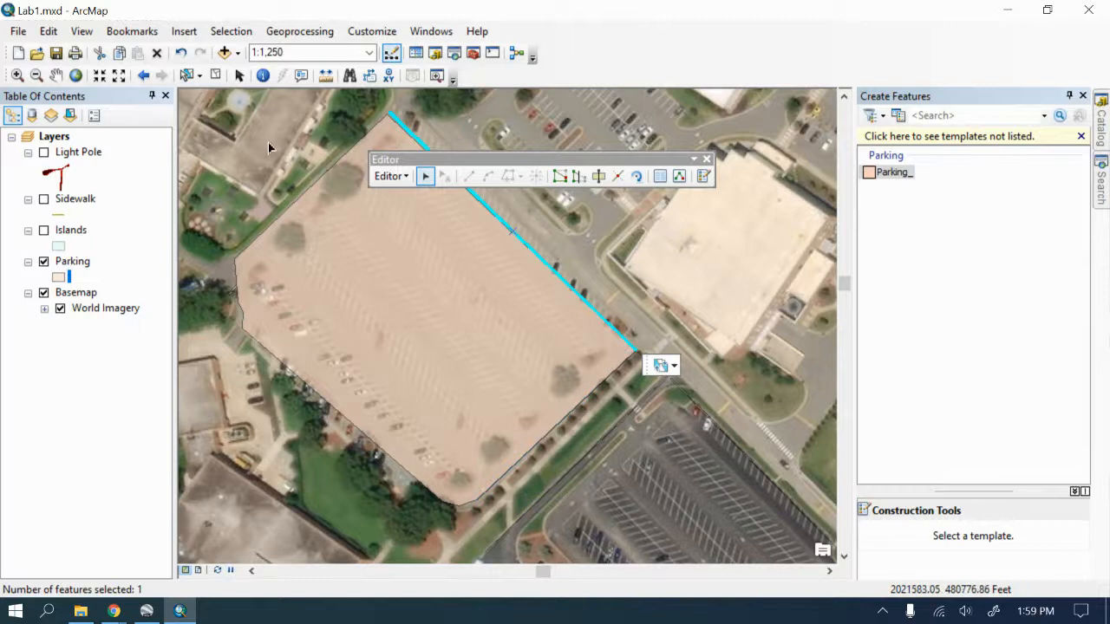
pyautogui.press('Delete')
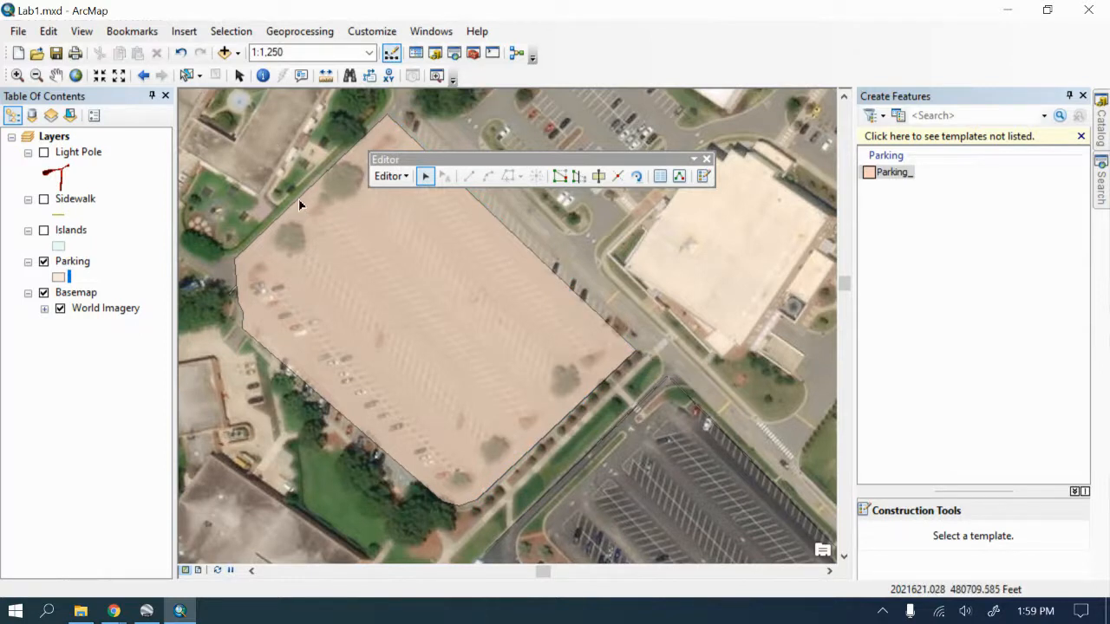
pyautogui.click(298, 205)
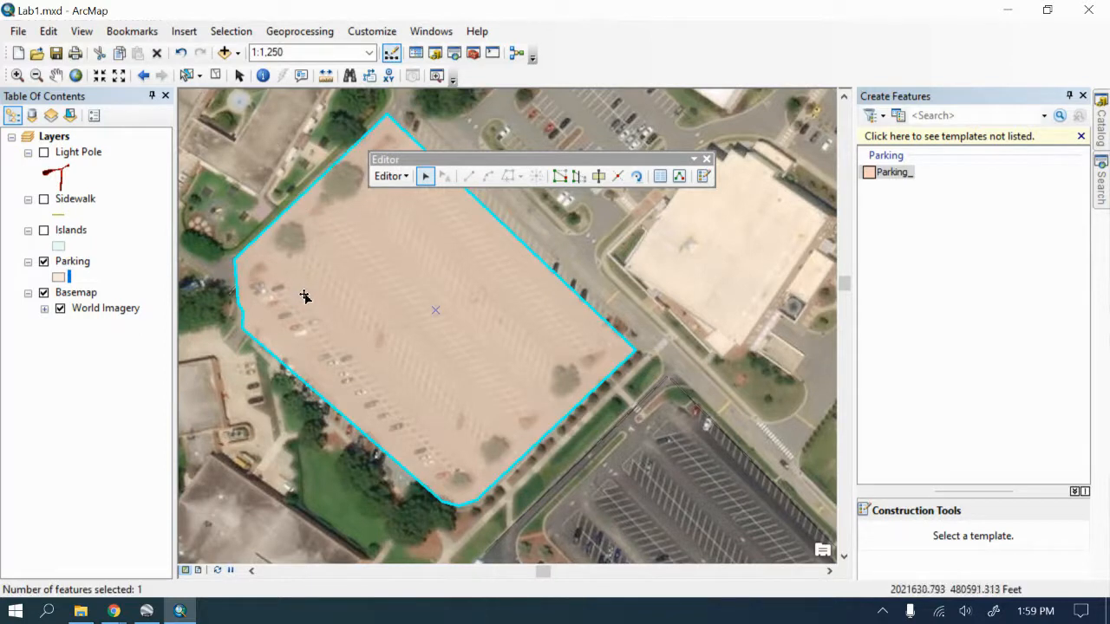
pyautogui.click(209, 326)
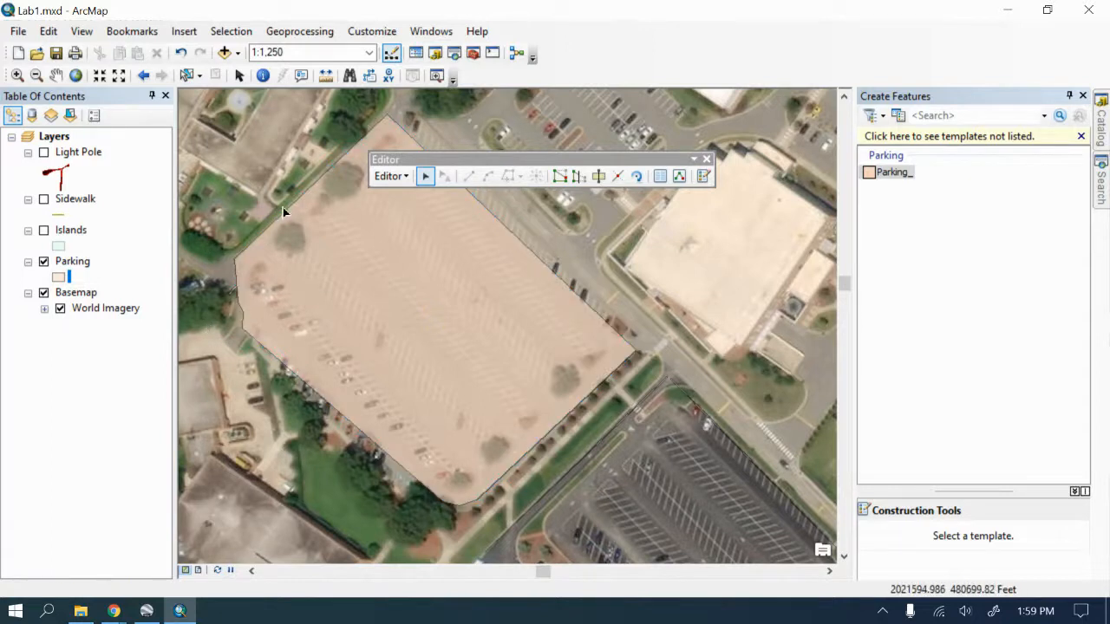
pyautogui.click(244, 275)
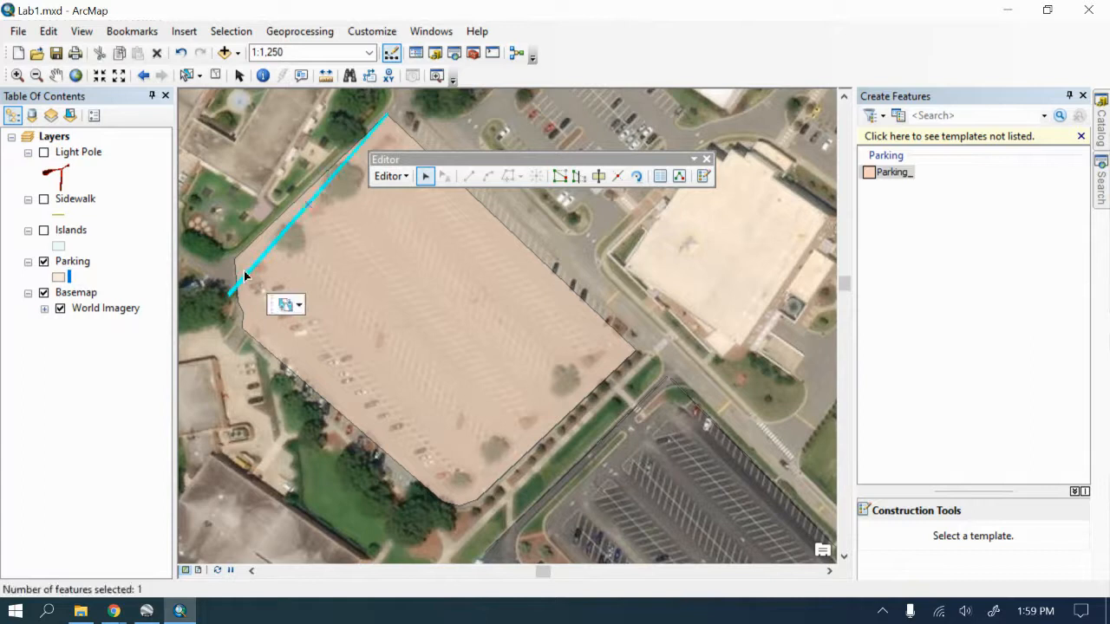
pyautogui.press('Delete')
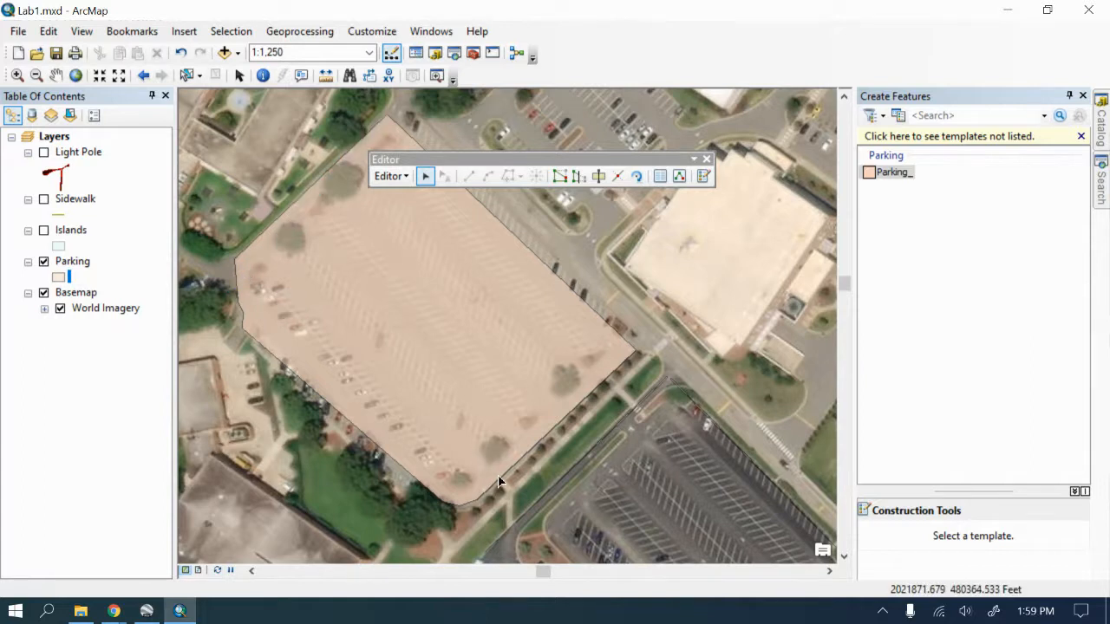
# Step: Delete the leftover Parking sliver along the lot's southeastern edge
pyautogui.click(512, 468)
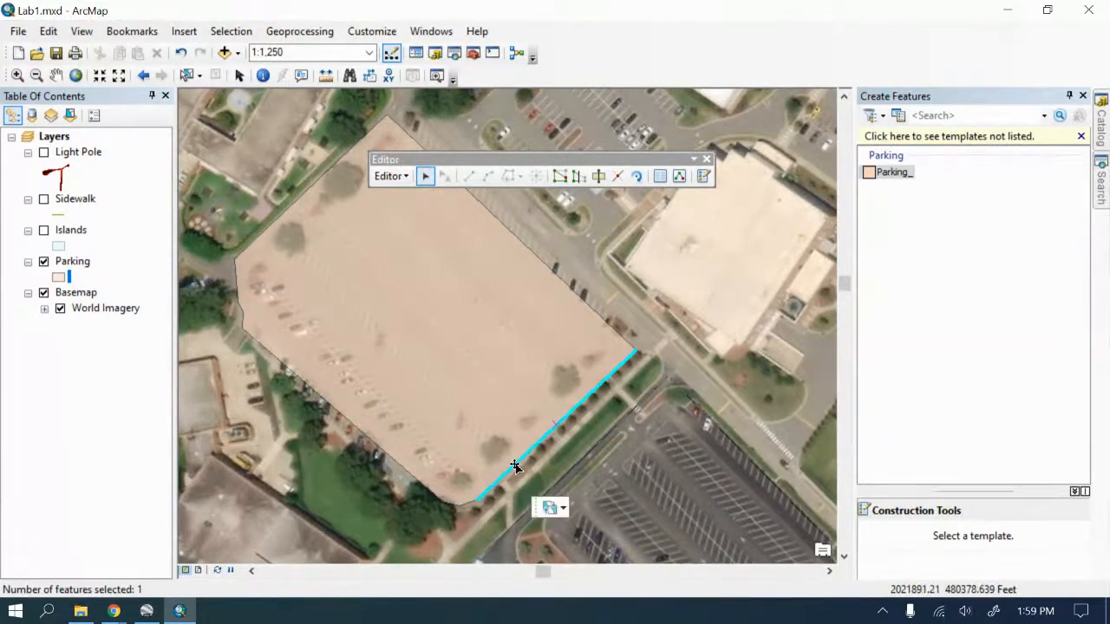
pyautogui.press('Delete')
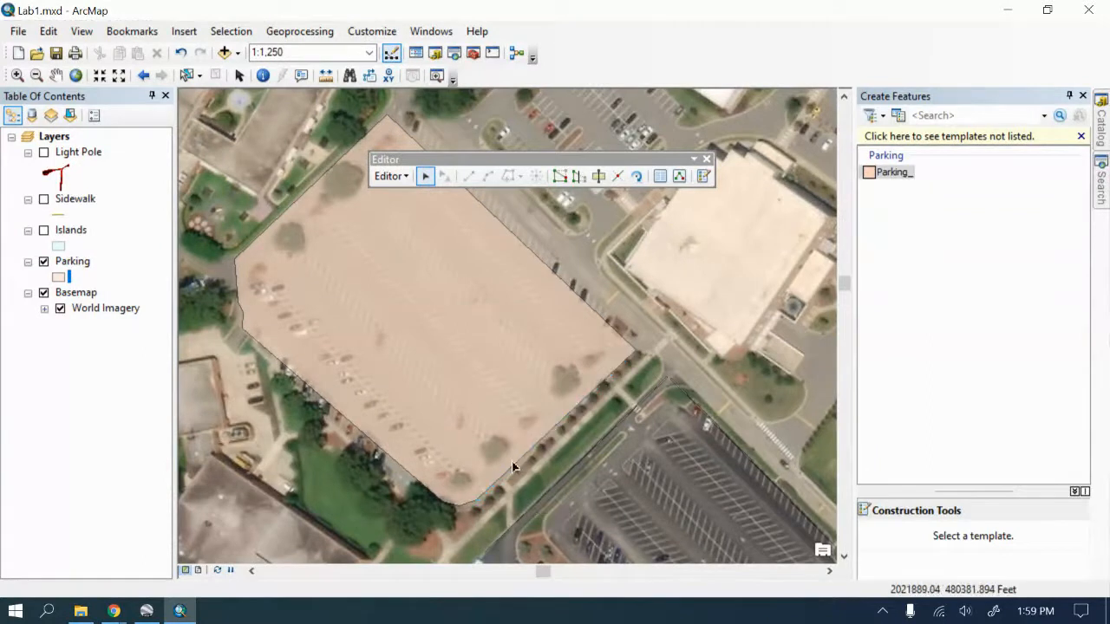
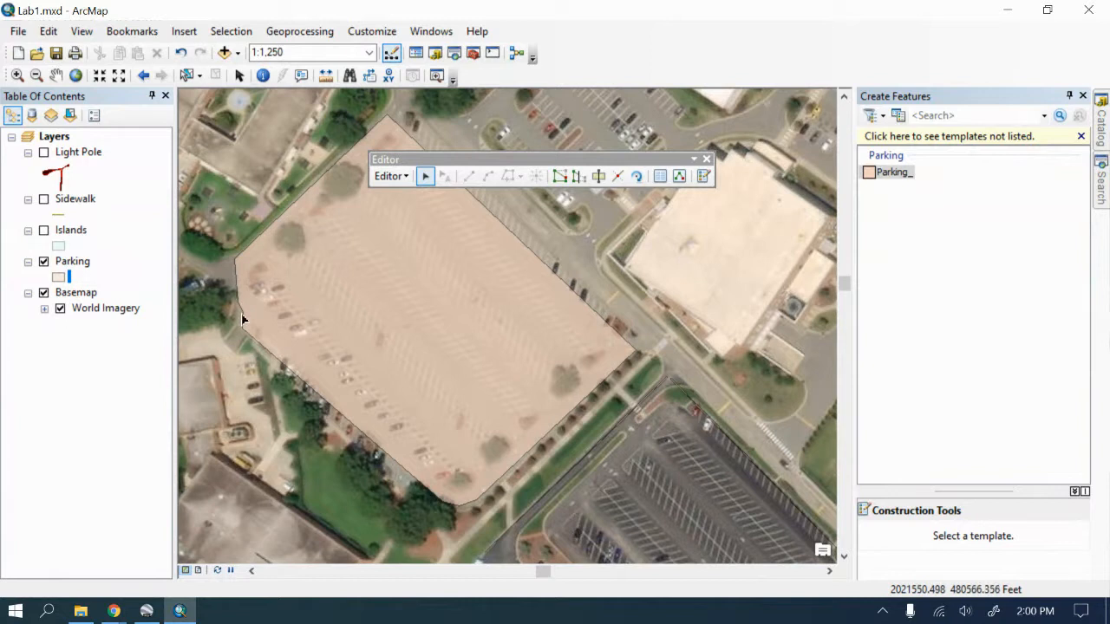
# Step: Select the large parking lot polygon as the single feature for vertex editing
pyautogui.click(563, 177)
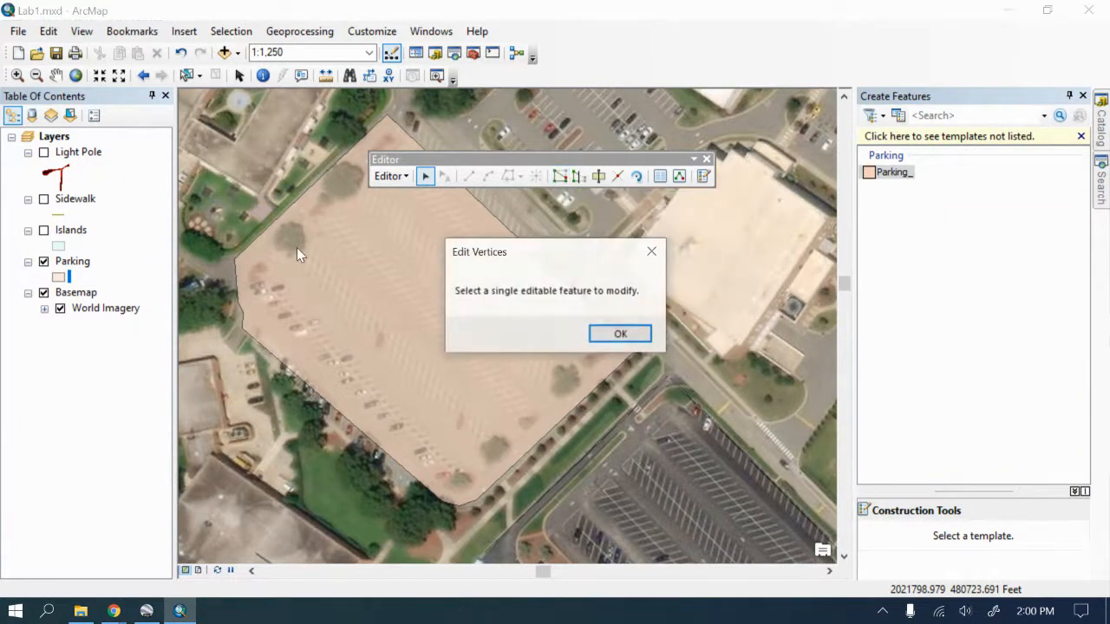
pyautogui.click(629, 334)
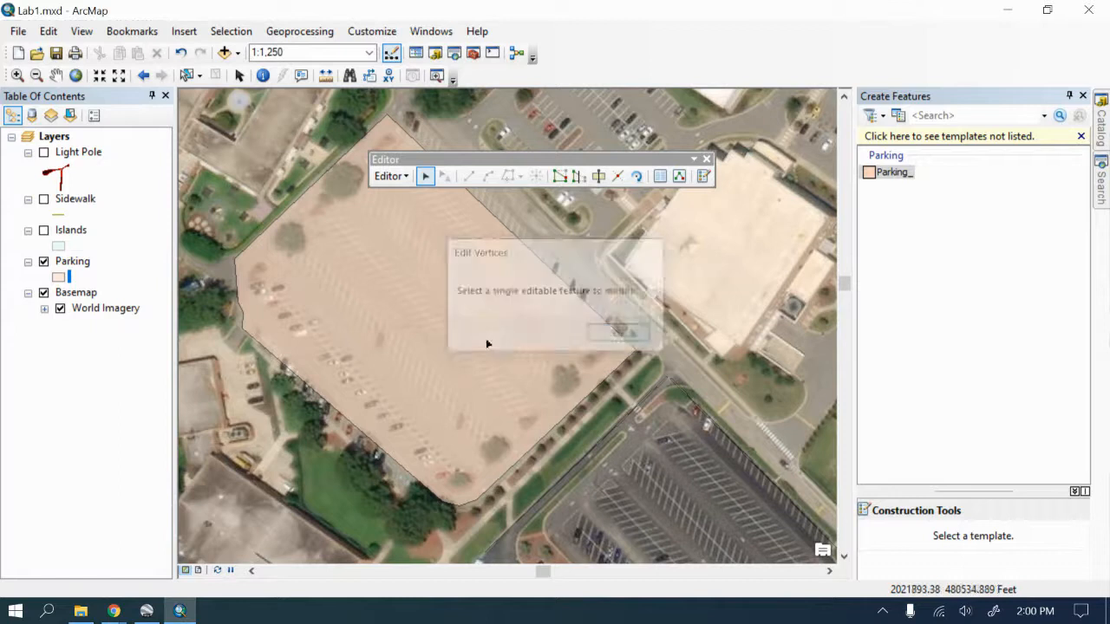
pyautogui.click(244, 319)
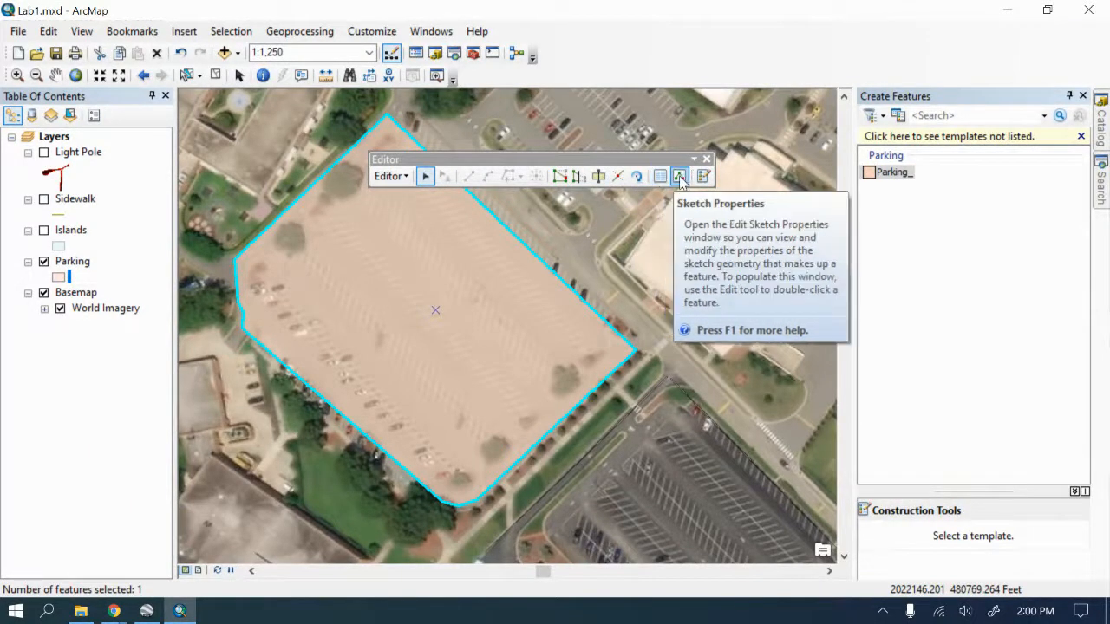
pyautogui.click(388, 177)
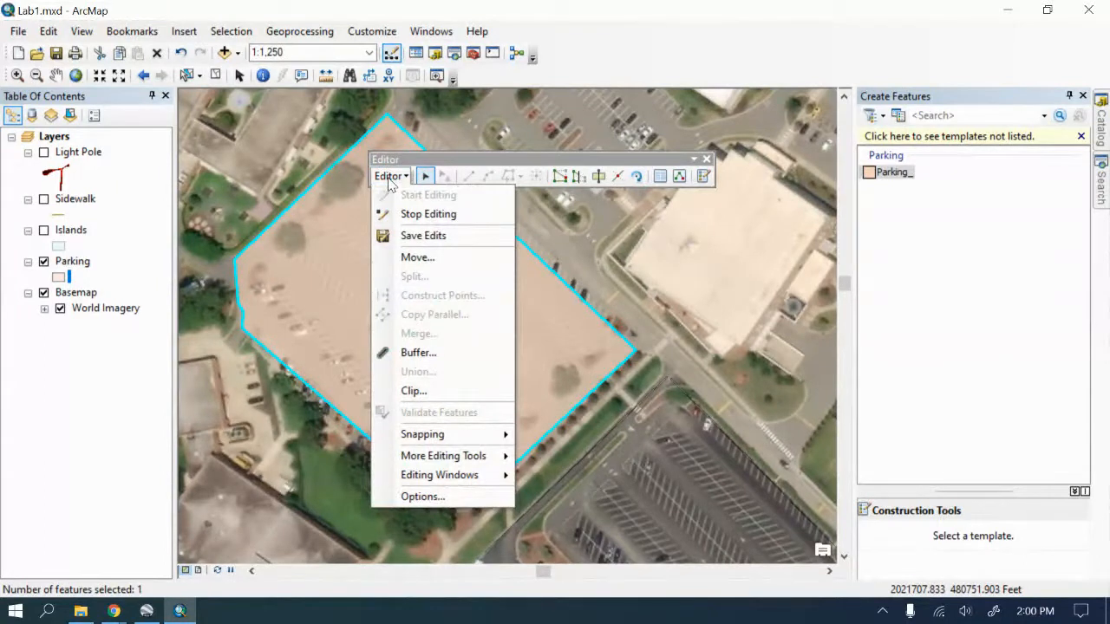
pyautogui.click(389, 182)
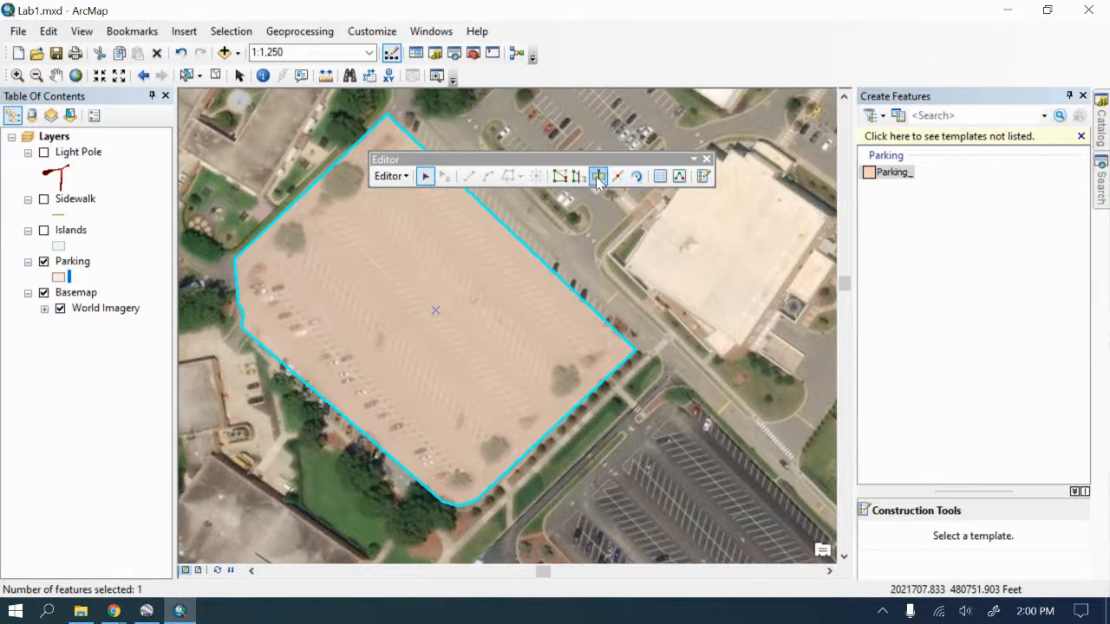
pyautogui.click(389, 176)
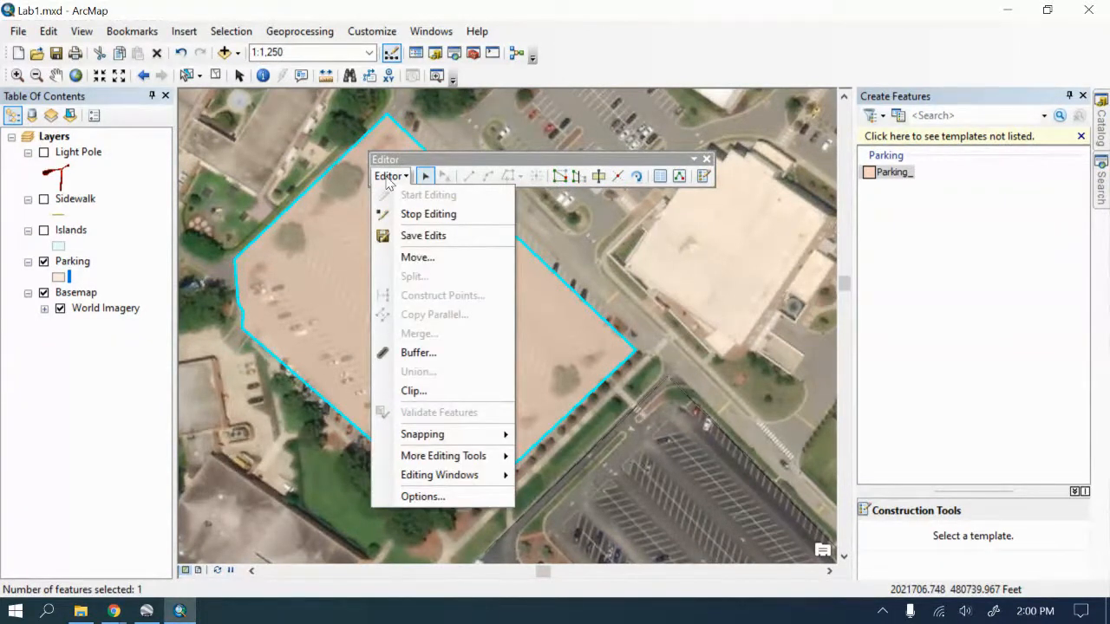
pyautogui.click(387, 177)
pyautogui.click(394, 177)
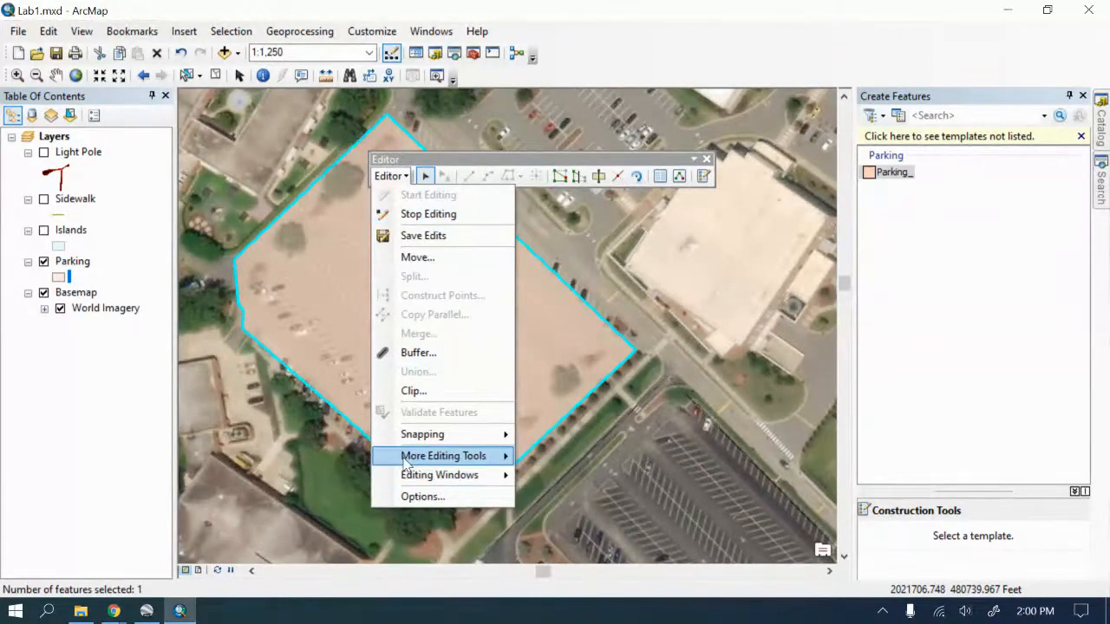
pyautogui.moveTo(405, 462)
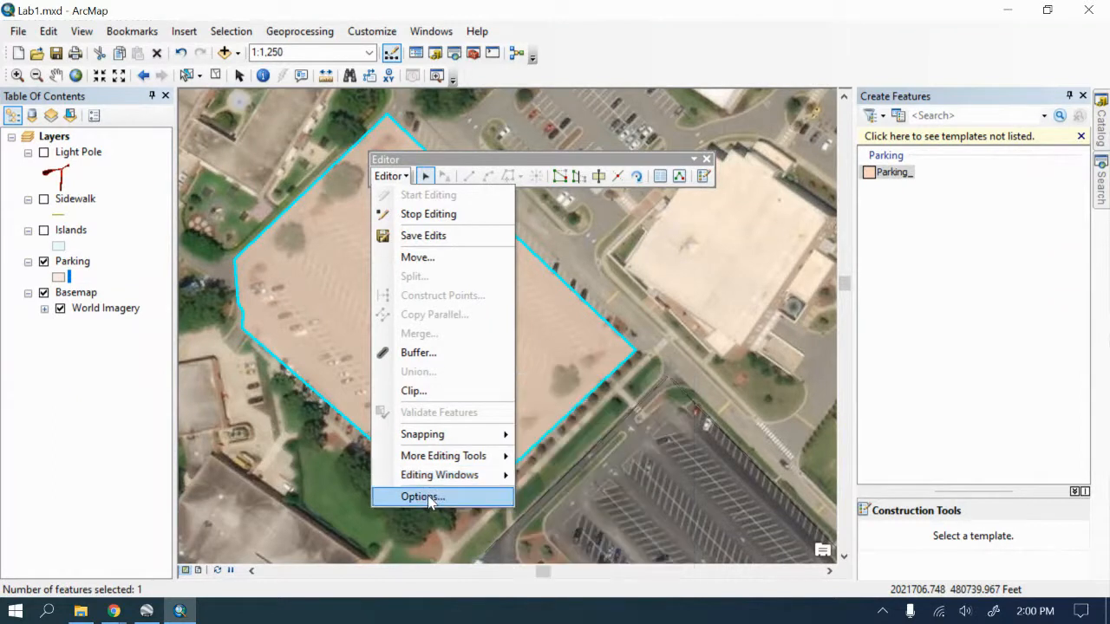
pyautogui.click(557, 179)
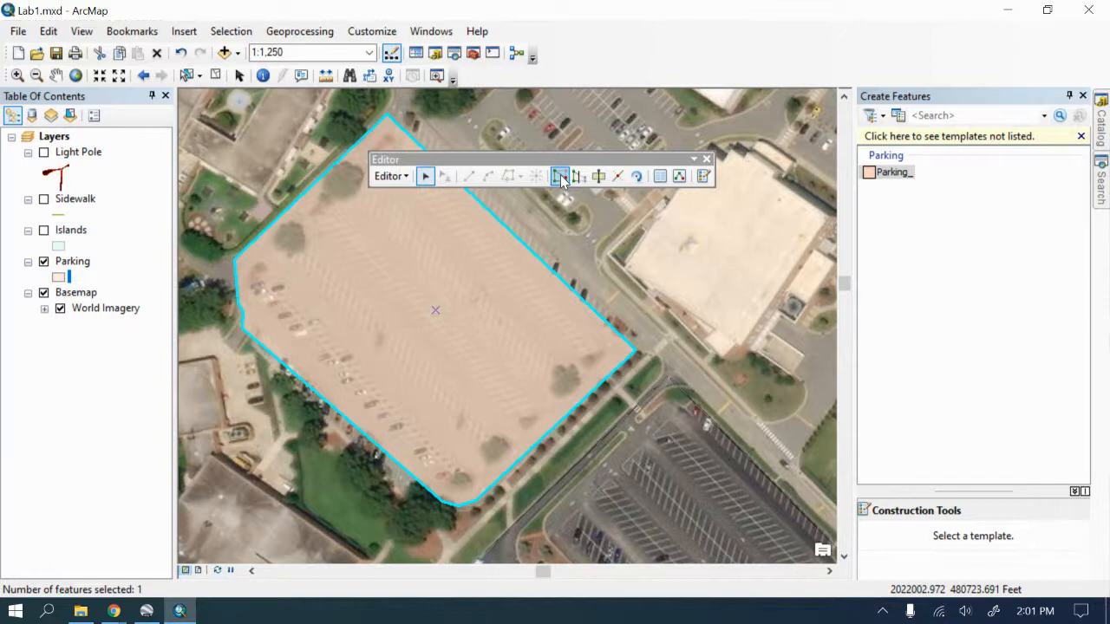
pyautogui.click(597, 176)
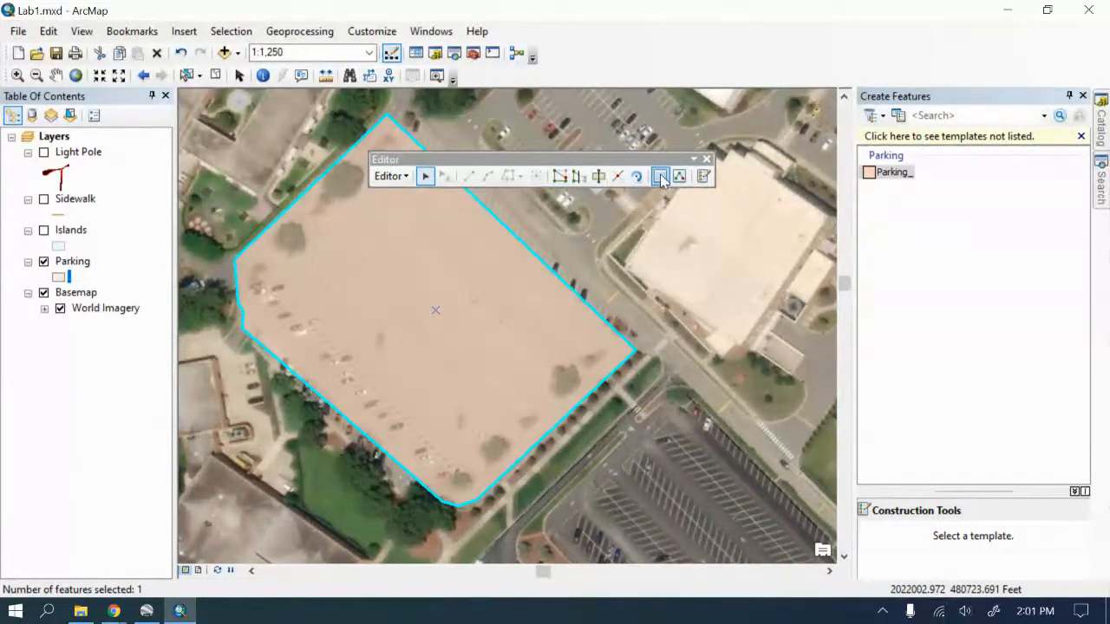
pyautogui.click(707, 159)
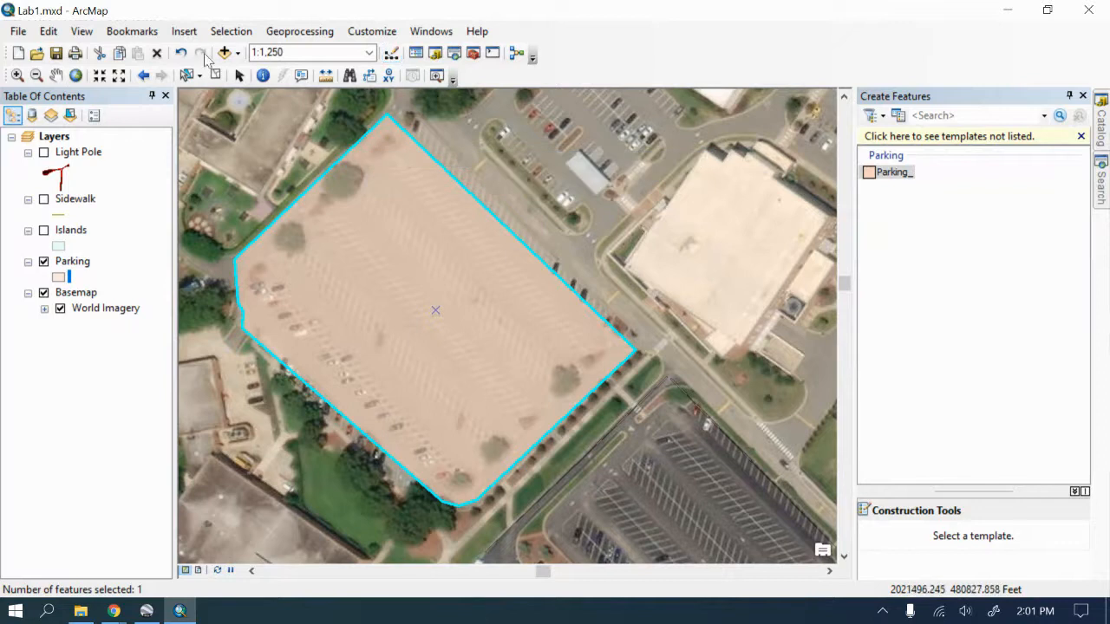
pyautogui.click(391, 53)
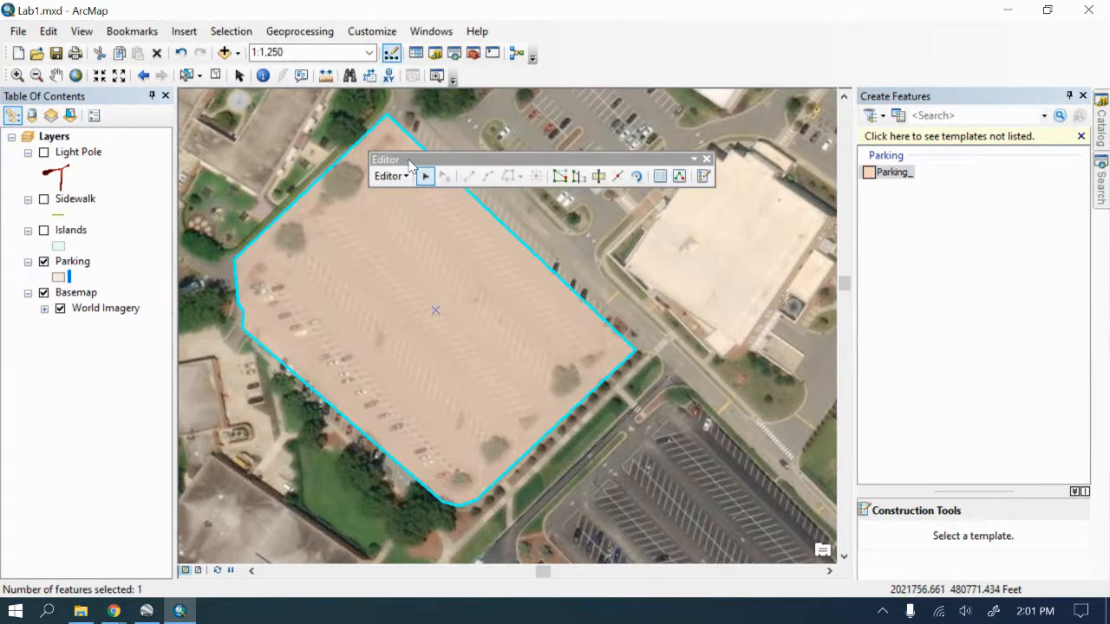
# Step: Edit the lot polygon's vertices with the Basemap layer hidden, moving the indented western-edge vertex outward to smooth the notch
pyautogui.click(561, 176)
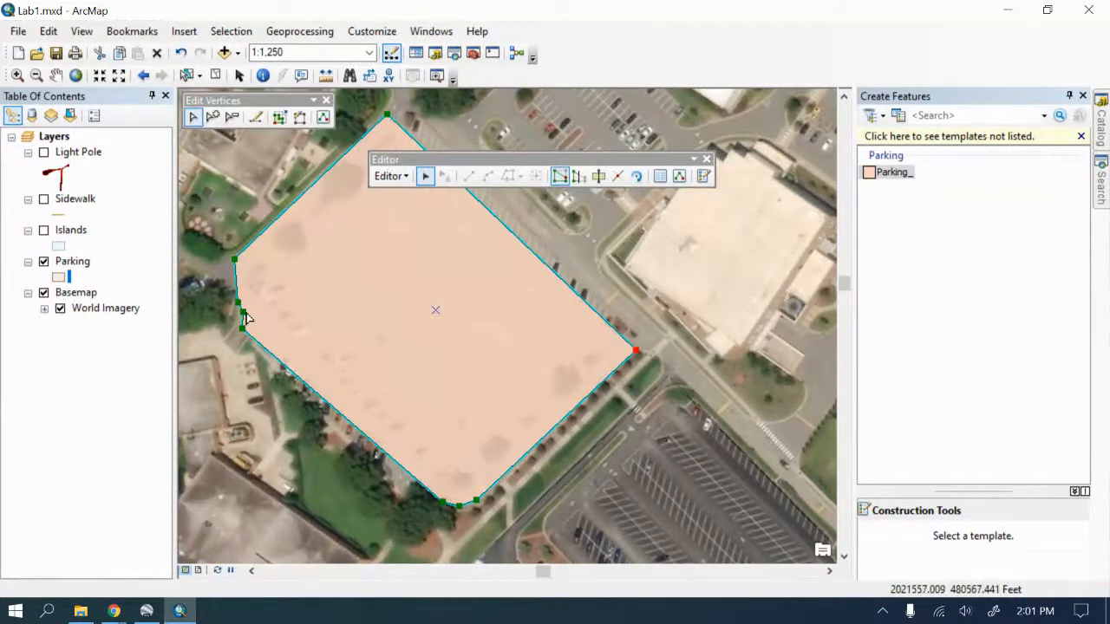
pyautogui.click(242, 312)
pyautogui.scroll(-2, 234, 323)
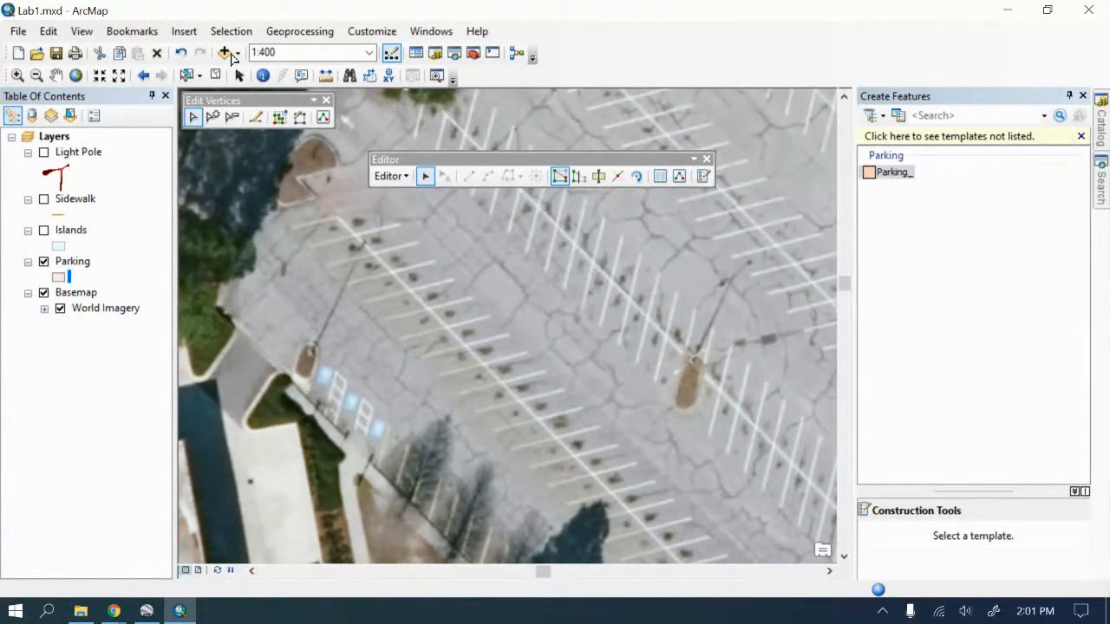
pyautogui.click(43, 293)
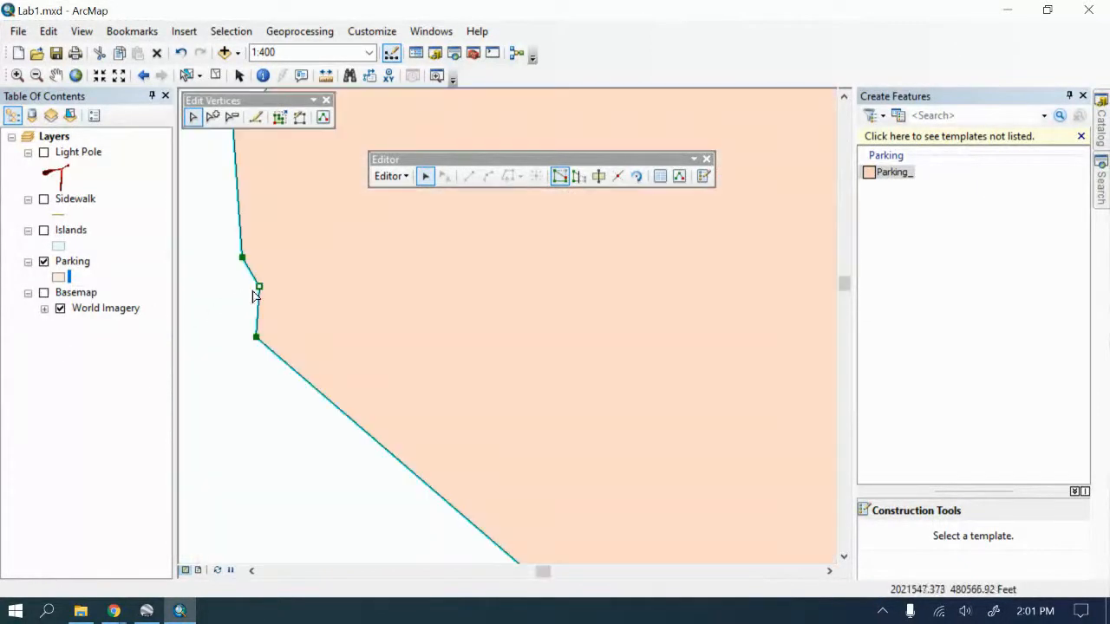
pyautogui.moveTo(258, 286)
pyautogui.mouseDown()
pyautogui.moveTo(250, 297)
pyautogui.moveTo(252, 287)
pyautogui.mouseUp()
pyautogui.scroll(-3, 250, 287)
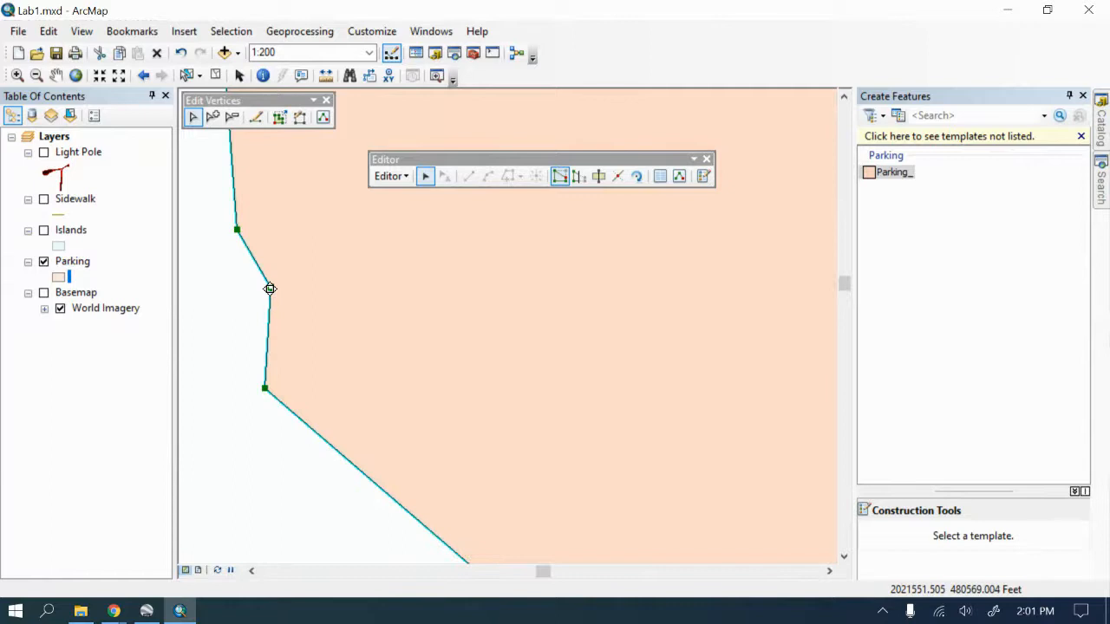
pyautogui.moveTo(270, 288); pyautogui.dragTo(256, 296)
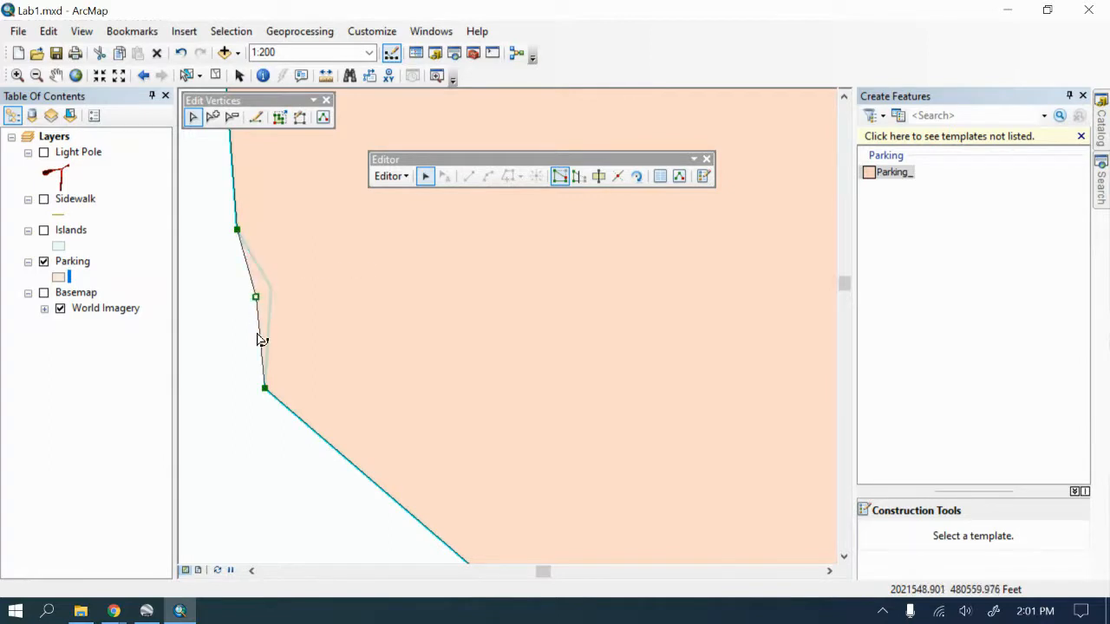
# Step: Save the Parking edits and turn the Basemap layer back on over the whole lot
pyautogui.click(391, 176)
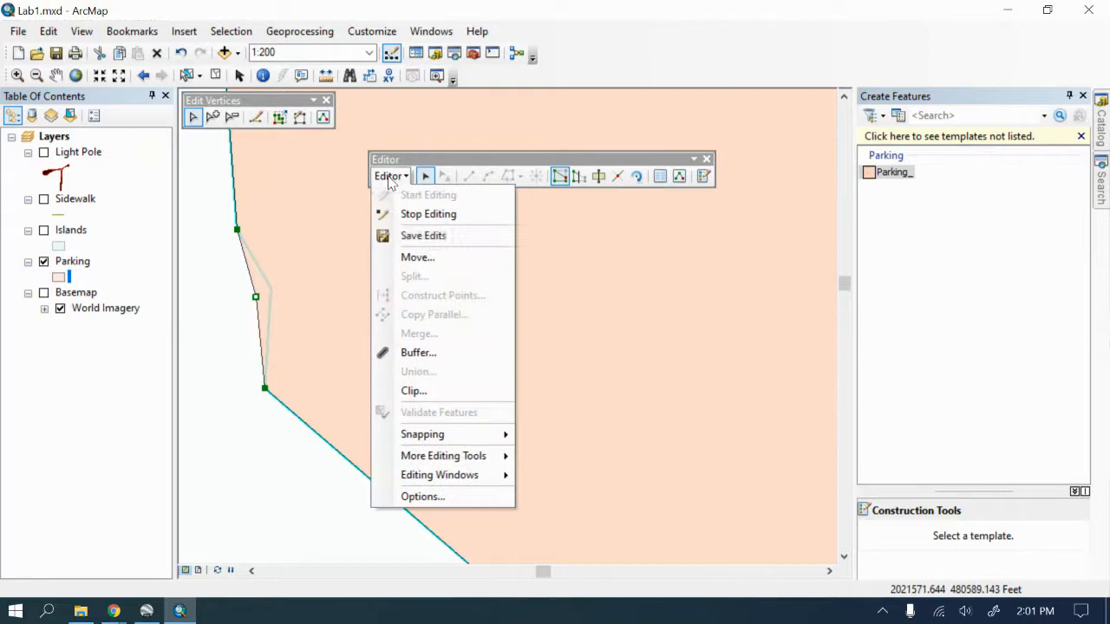
pyautogui.click(427, 236)
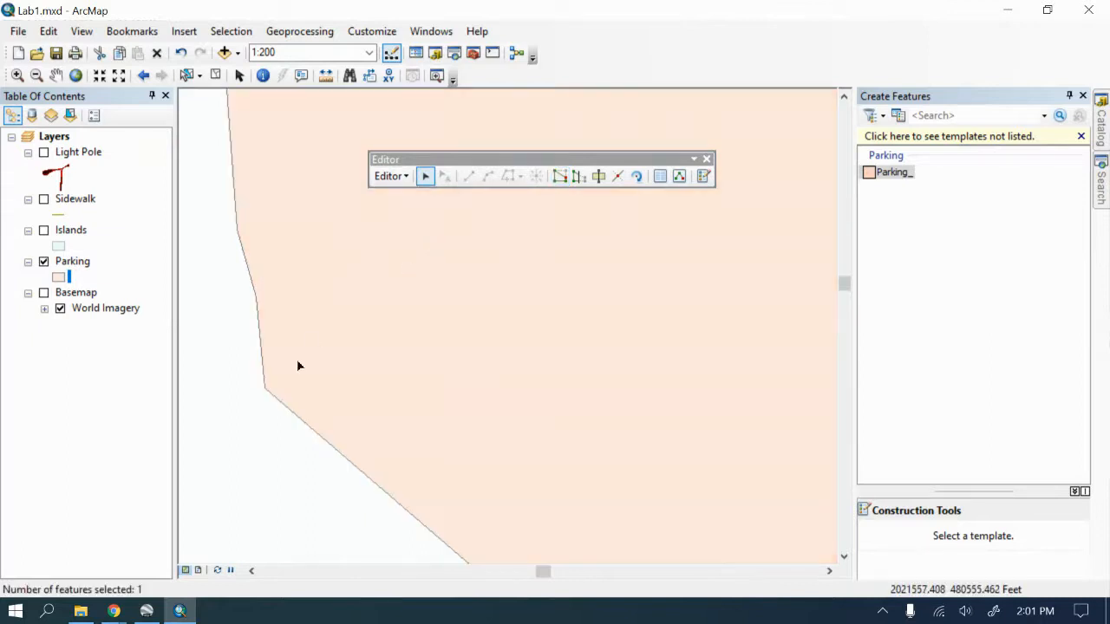
pyautogui.scroll(-2, 225, 363)
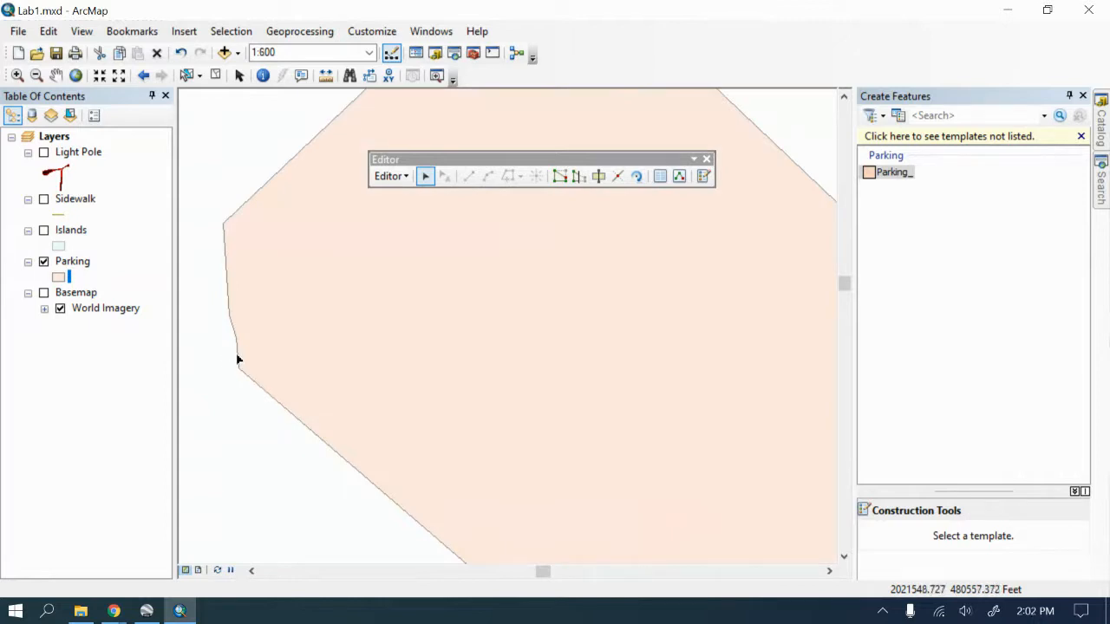
pyautogui.scroll(-2, 236, 359)
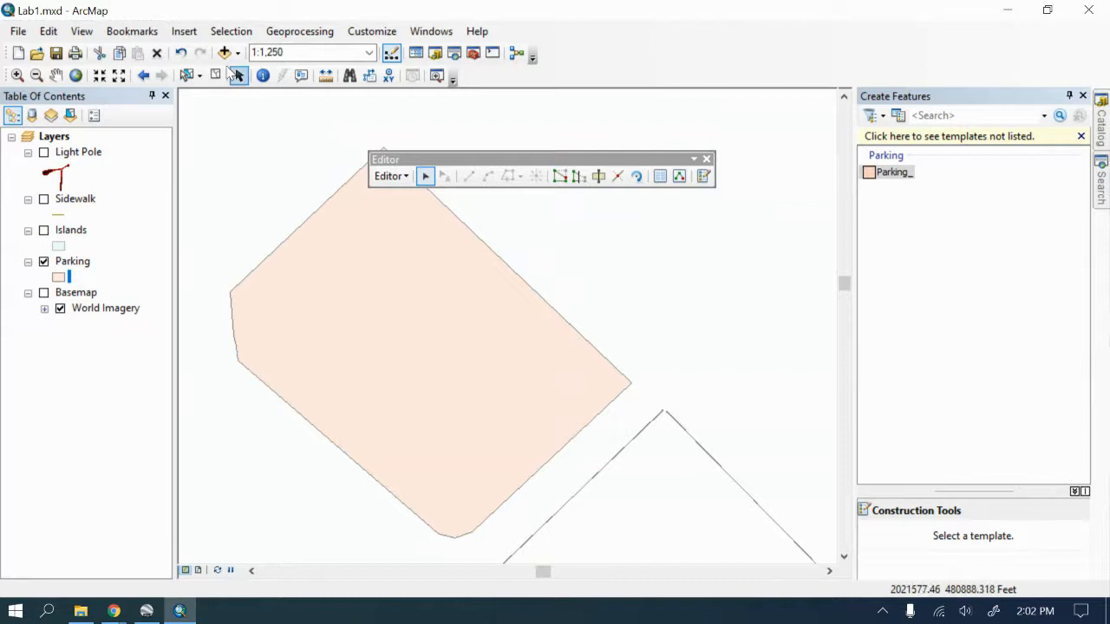
pyautogui.click(44, 293)
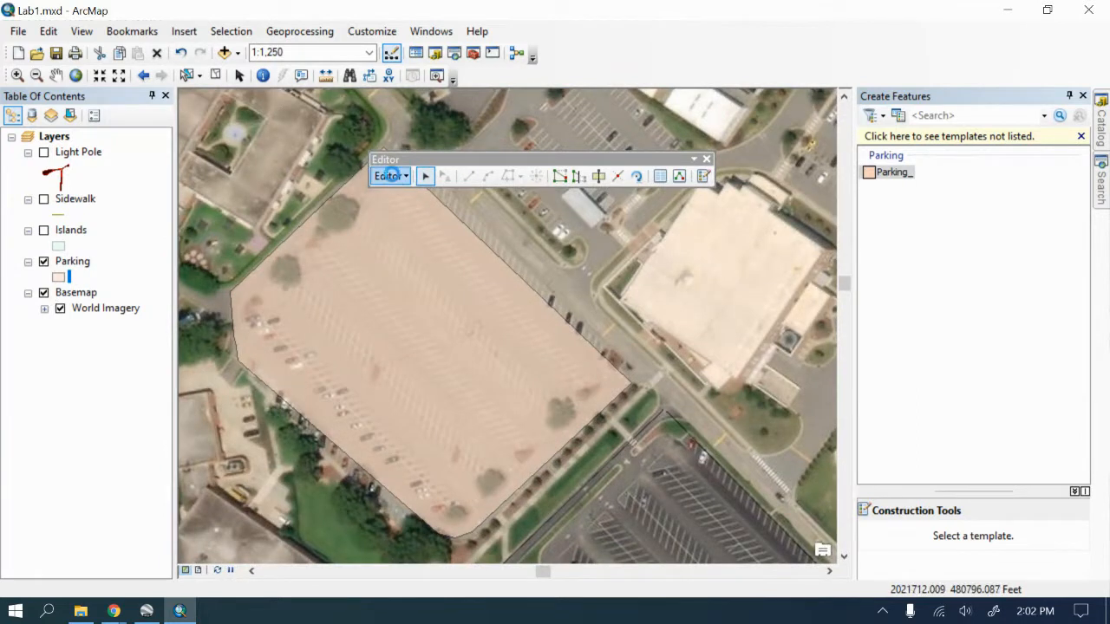
# Step: Hide the Tools toolbar
pyautogui.rightClick(389, 176)
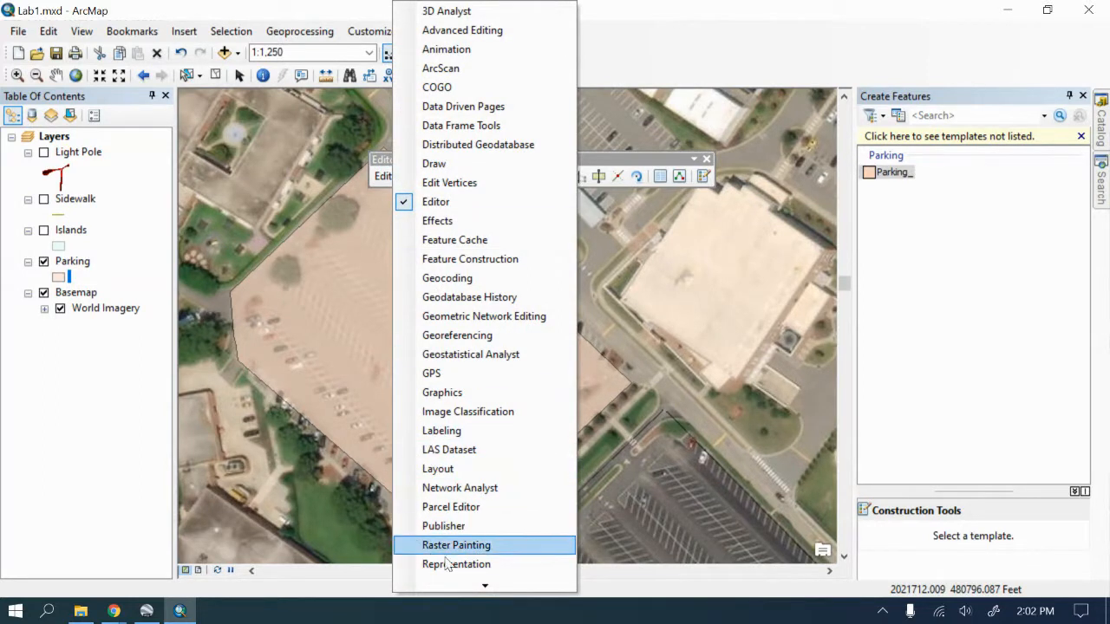
pyautogui.moveTo(484, 587)
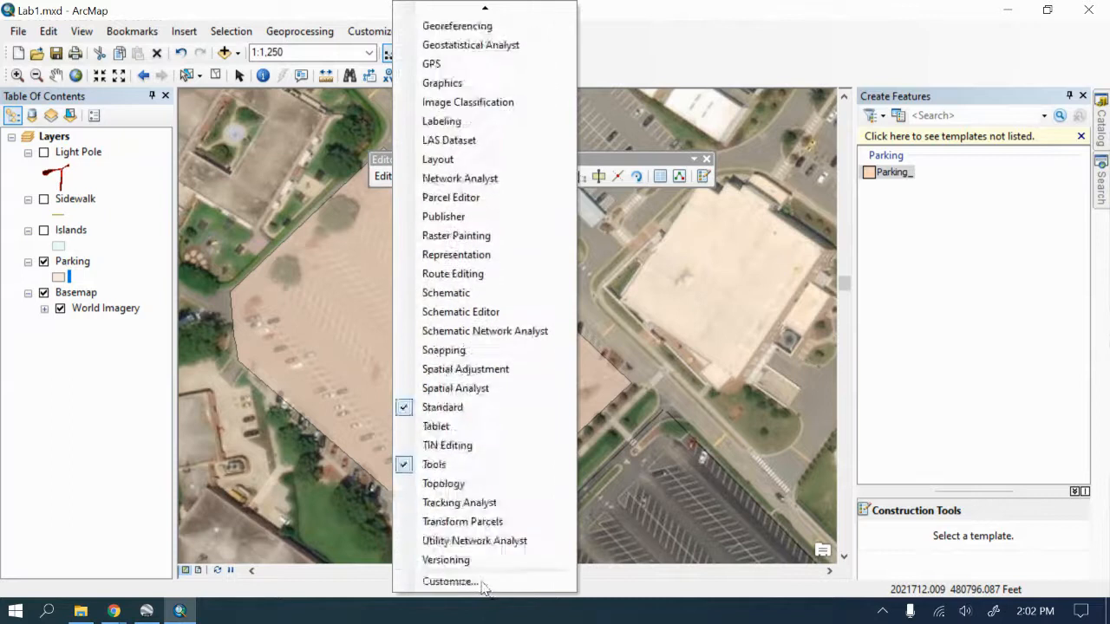
pyautogui.click(445, 468)
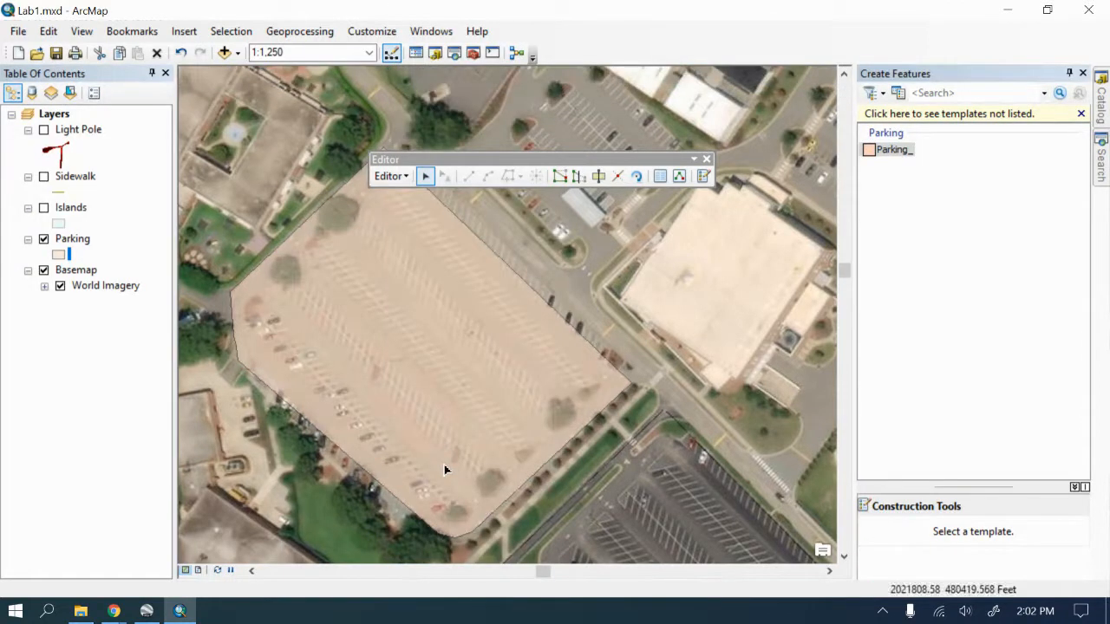
# Step: Display the Snapping toolbar and turn off snapping for the map
pyautogui.click(392, 176)
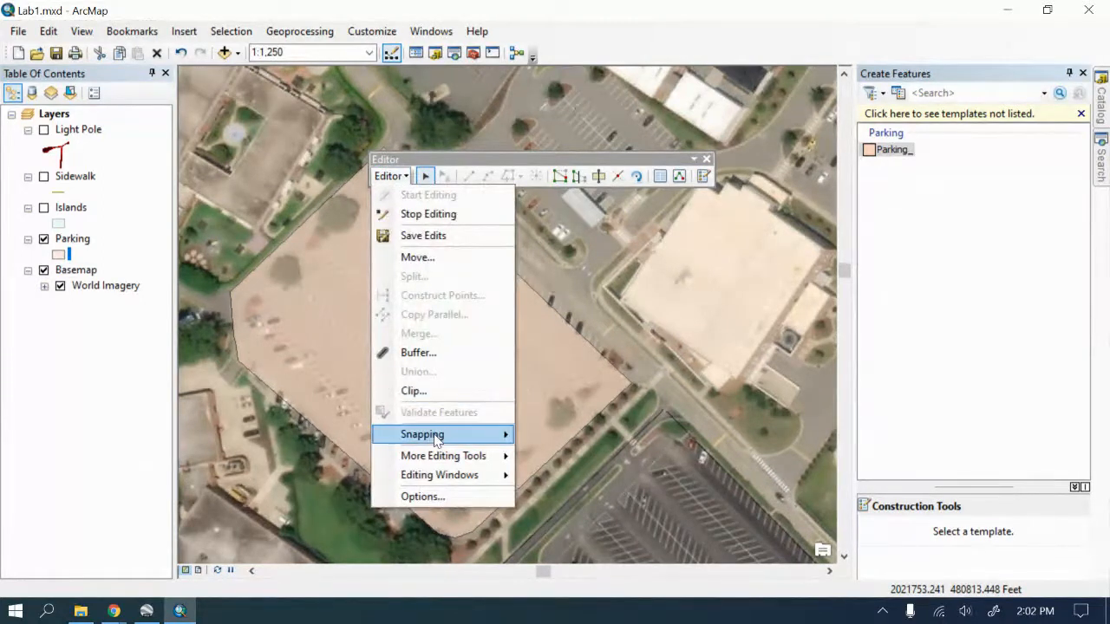
pyautogui.moveTo(437, 441)
pyautogui.click(567, 436)
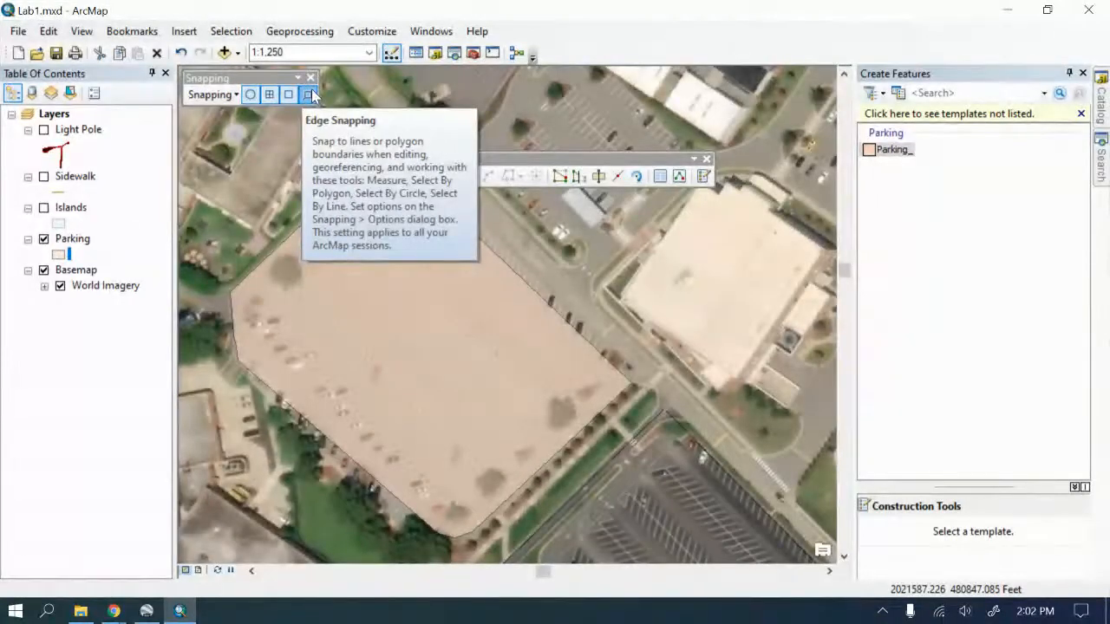
pyautogui.click(211, 95)
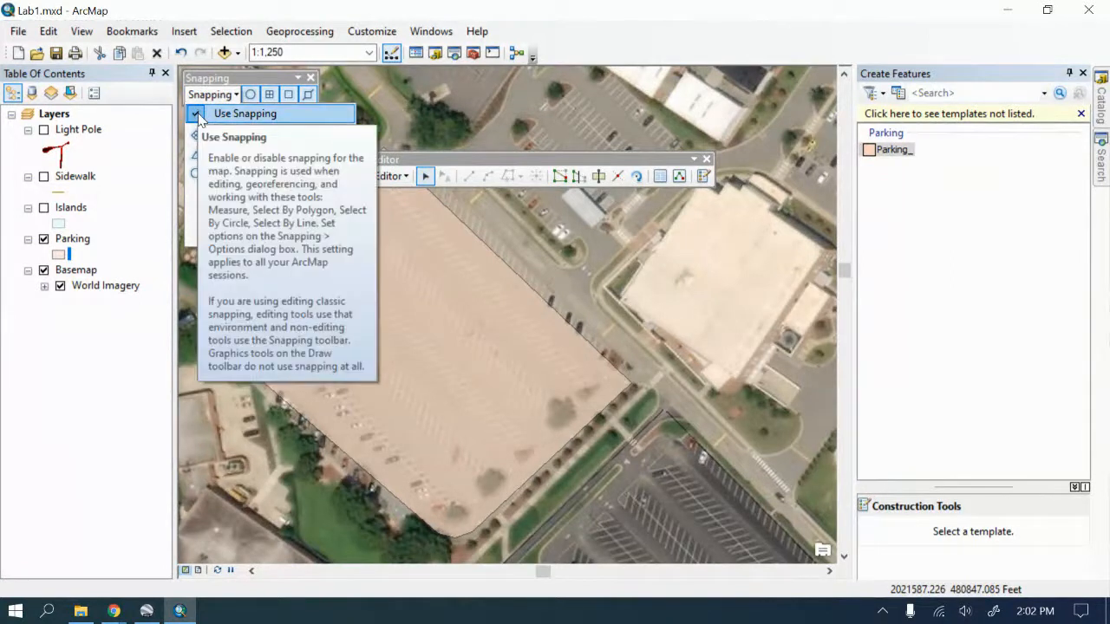
pyautogui.click(200, 117)
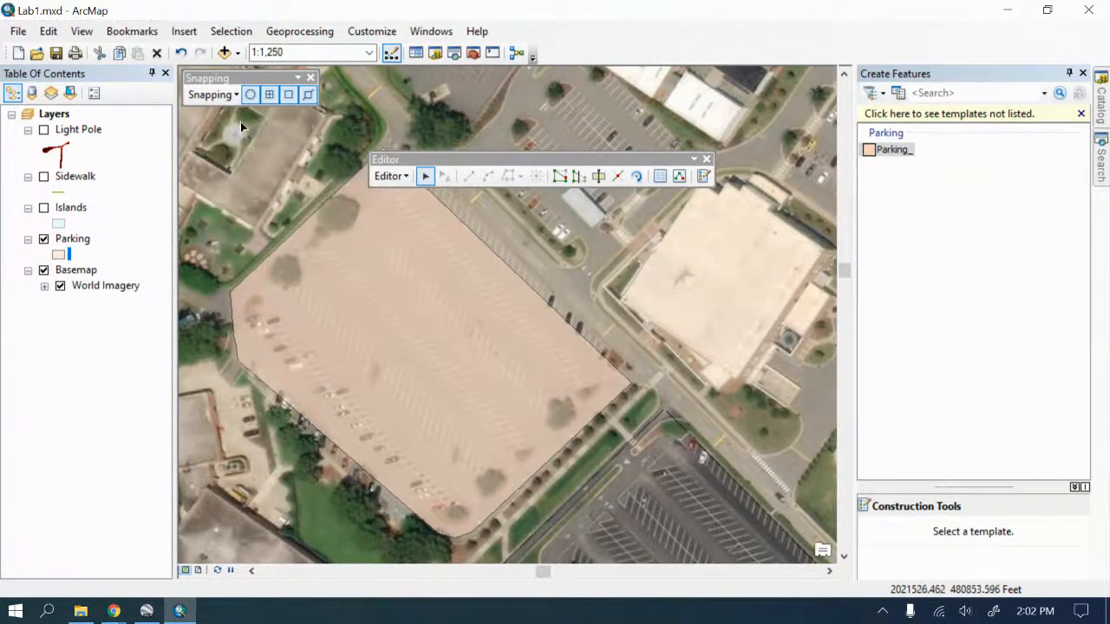
# Step: Try to reshape the parking lot polygon's lower western edge outward around the small paved bulge with the Reshape Feature tool
pyautogui.click(239, 361)
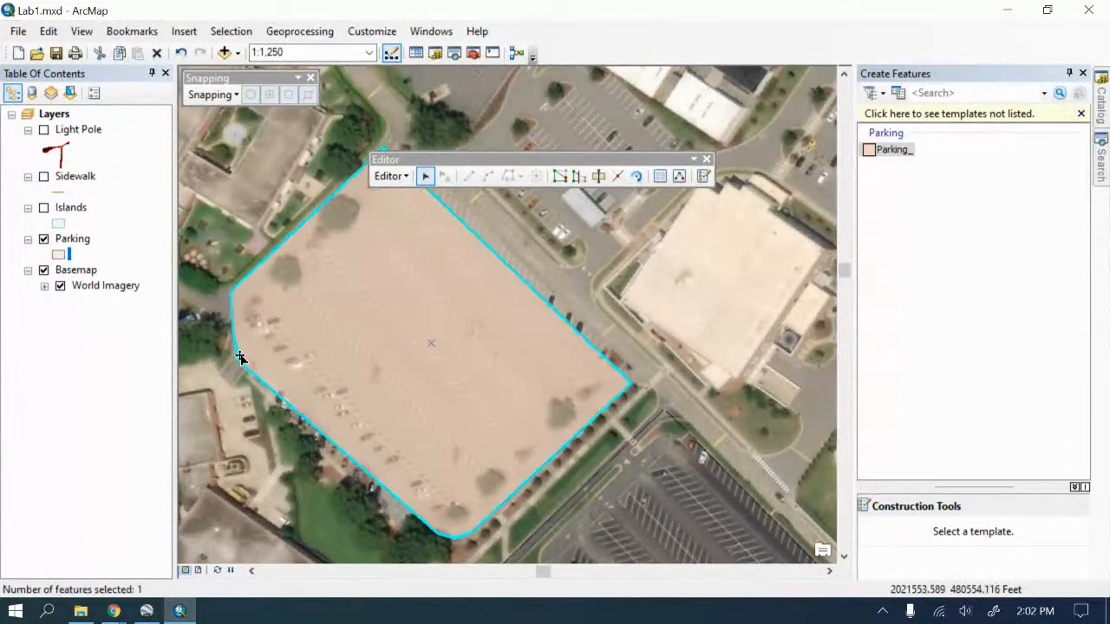
pyautogui.scroll(3, 228, 338)
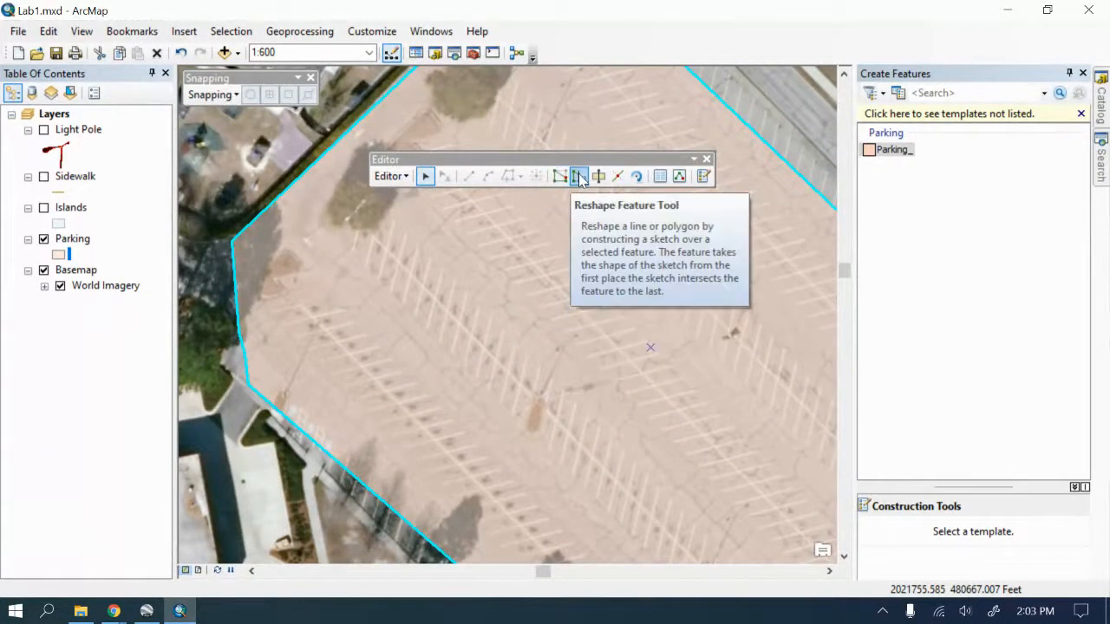
pyautogui.click(579, 177)
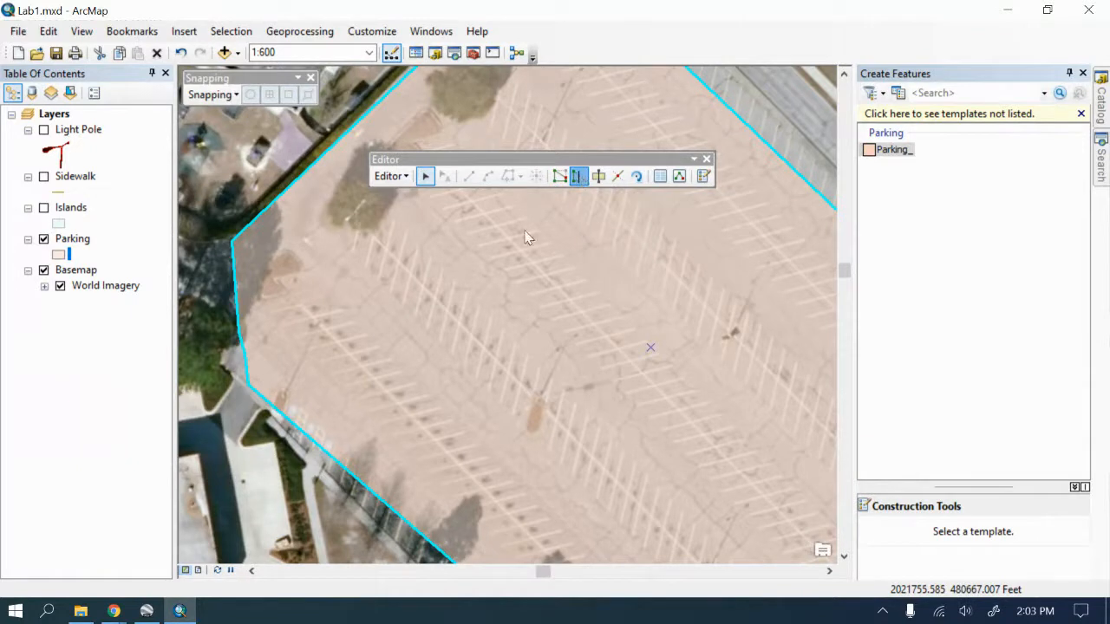
pyautogui.click(246, 364)
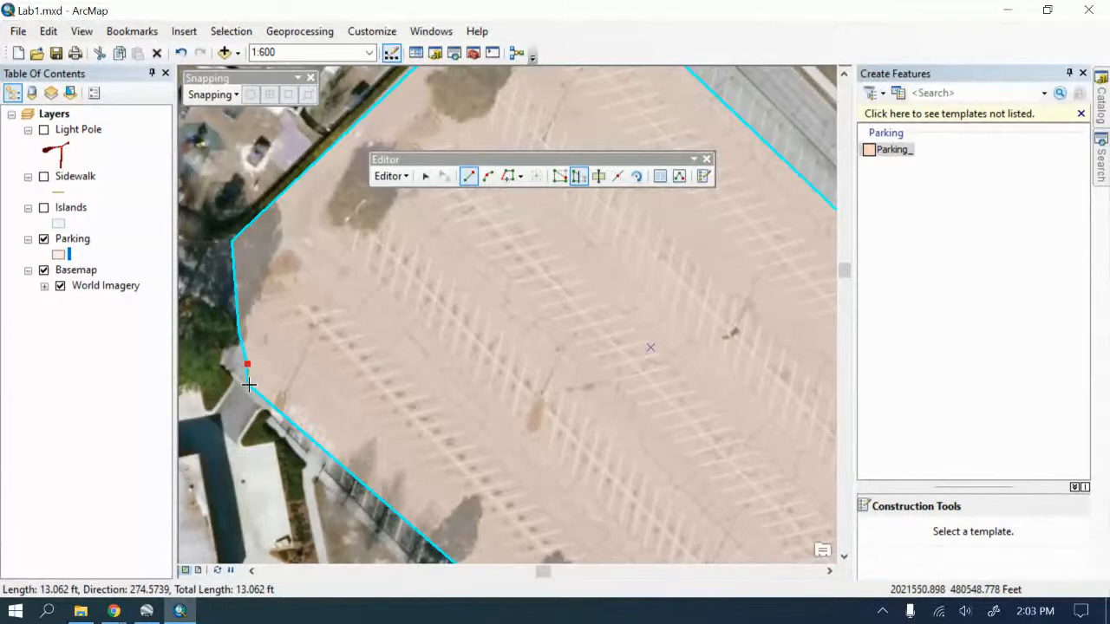
pyautogui.click(247, 384)
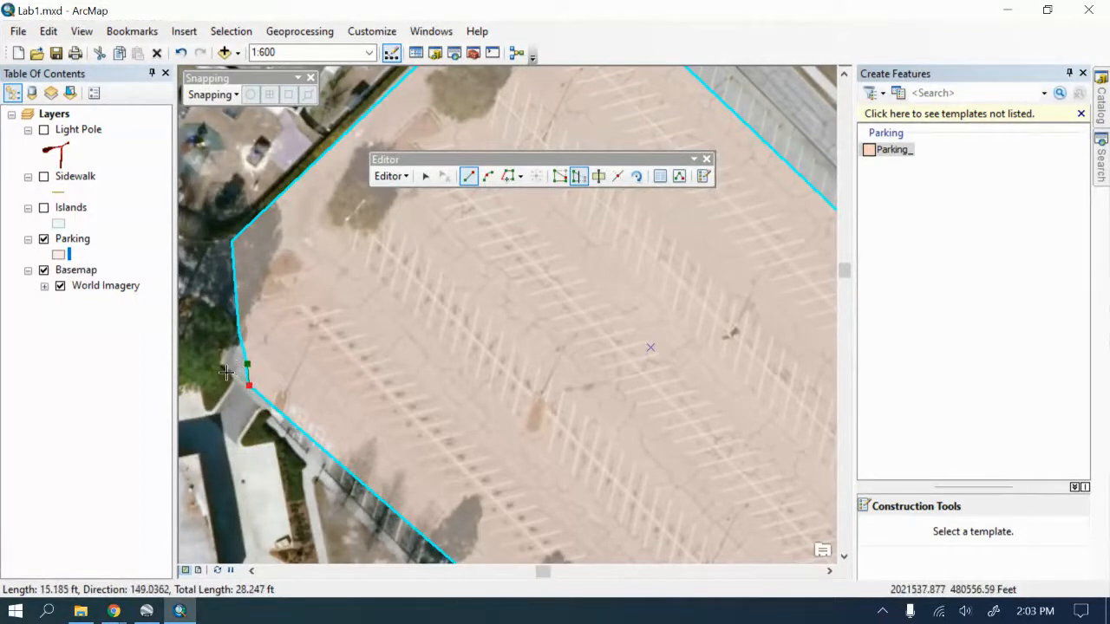
pyautogui.click(229, 370)
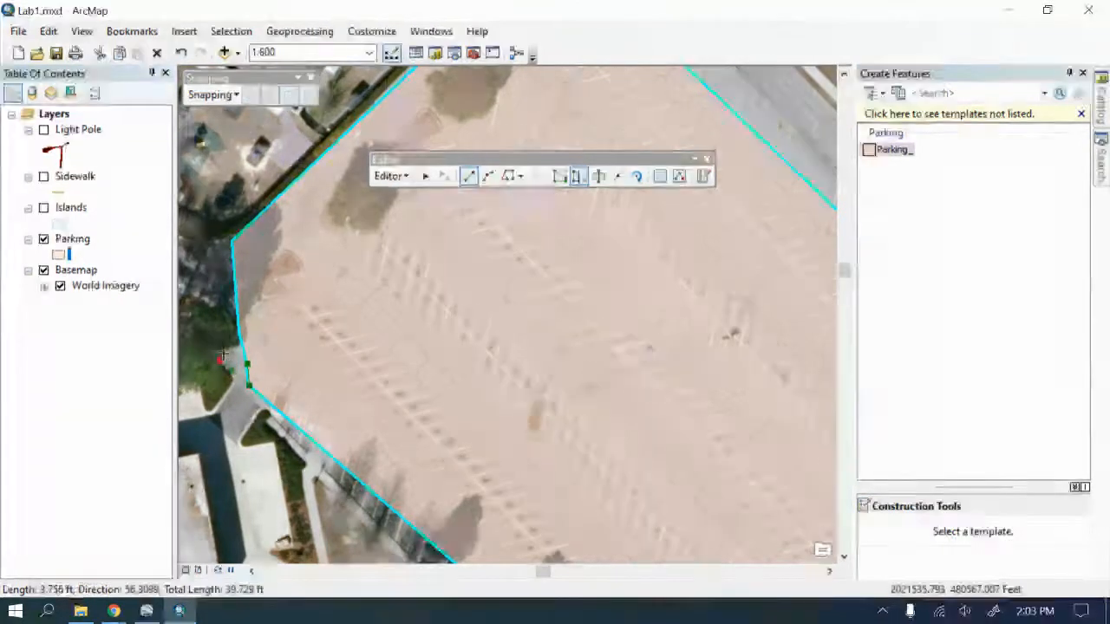
pyautogui.click(222, 359)
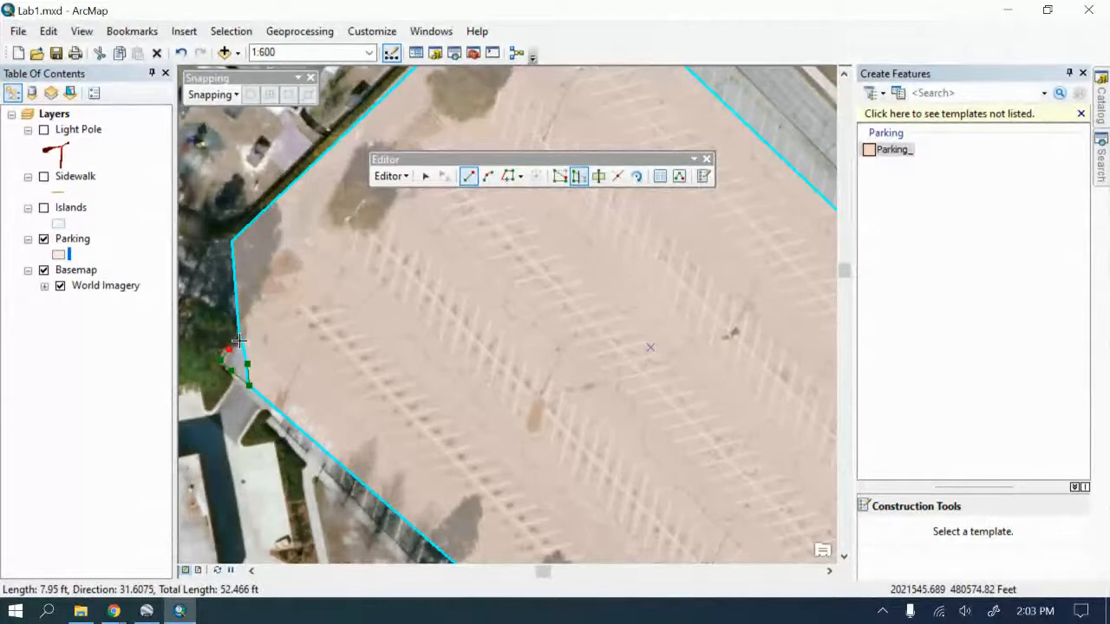
pyautogui.click(238, 341)
pyautogui.doubleClick(238, 341)
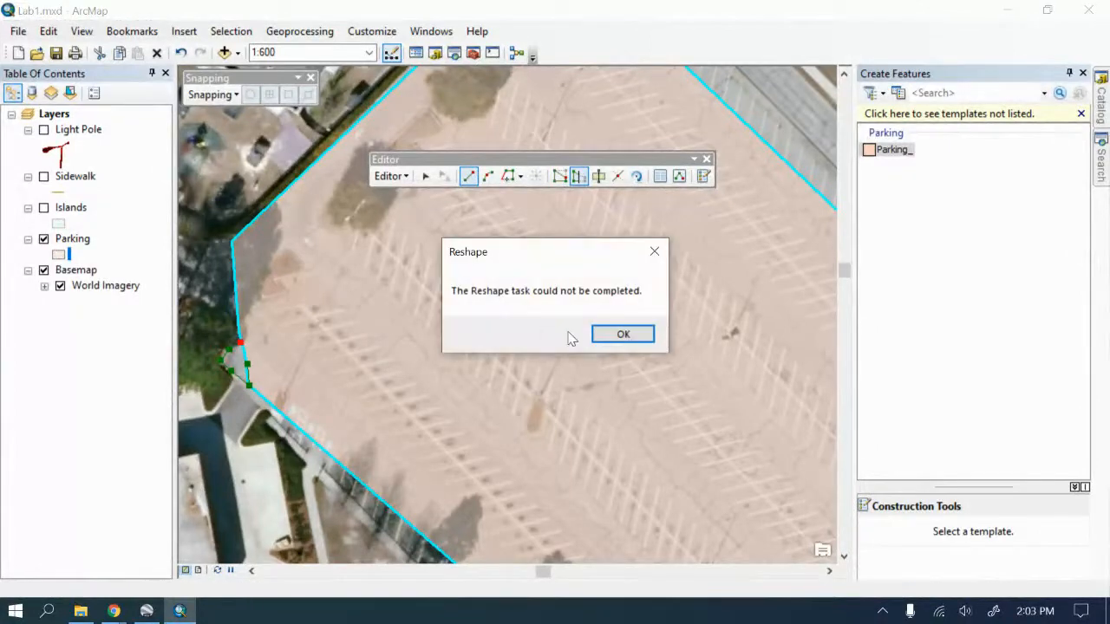
pyautogui.click(623, 333)
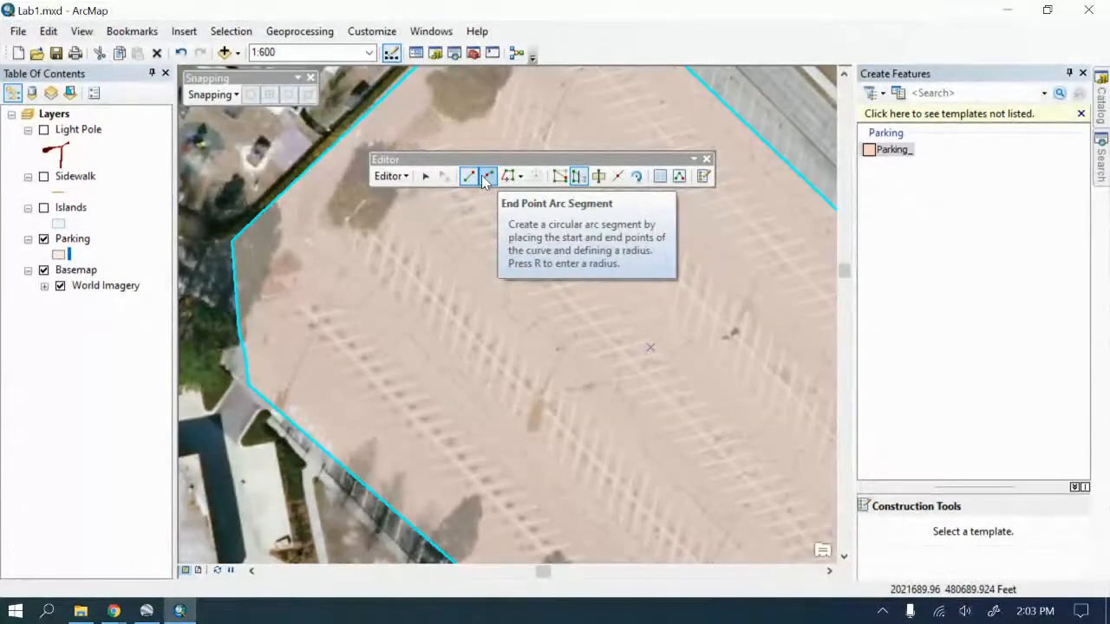
# Step: Cut the parking lot polygon along the short lower segment of its western edge, down to the southwest corner vertex
pyautogui.click(602, 177)
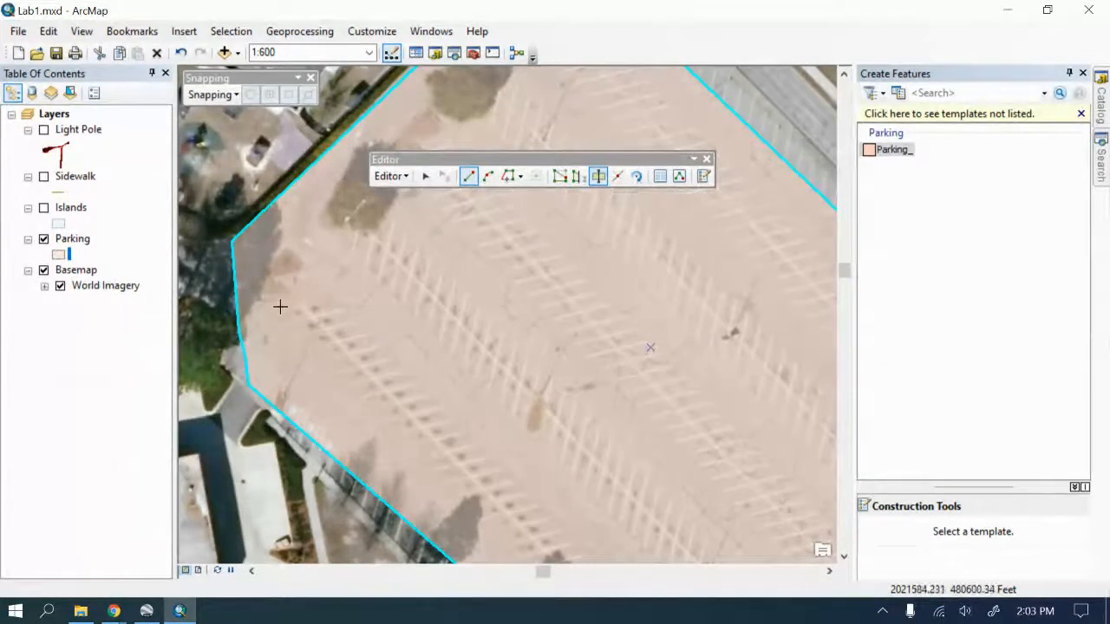
pyautogui.click(239, 336)
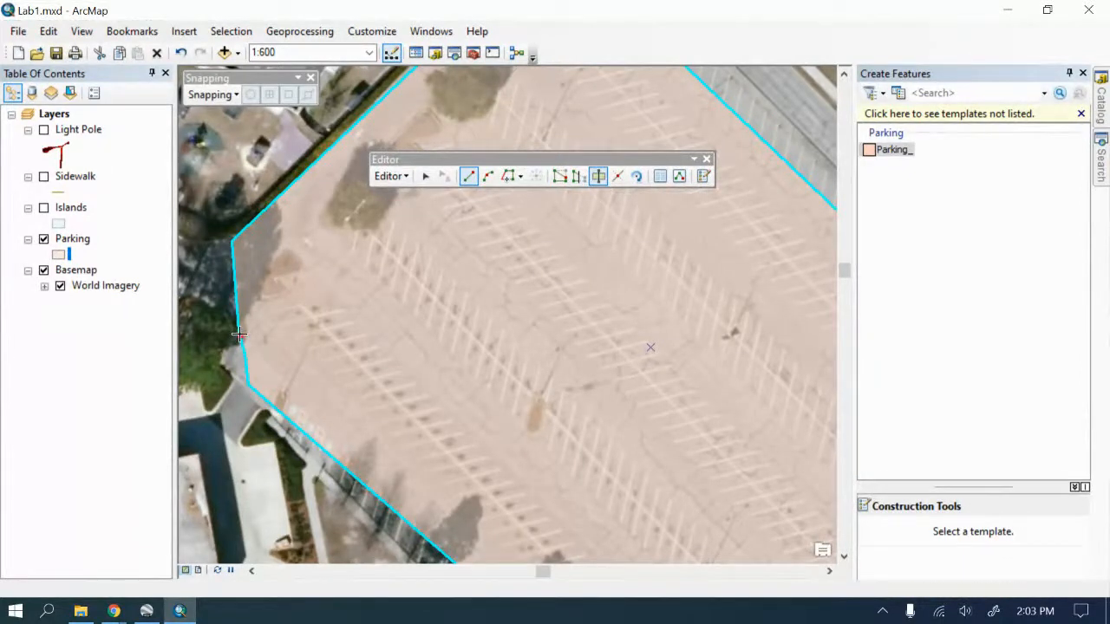
pyautogui.doubleClick(249, 384)
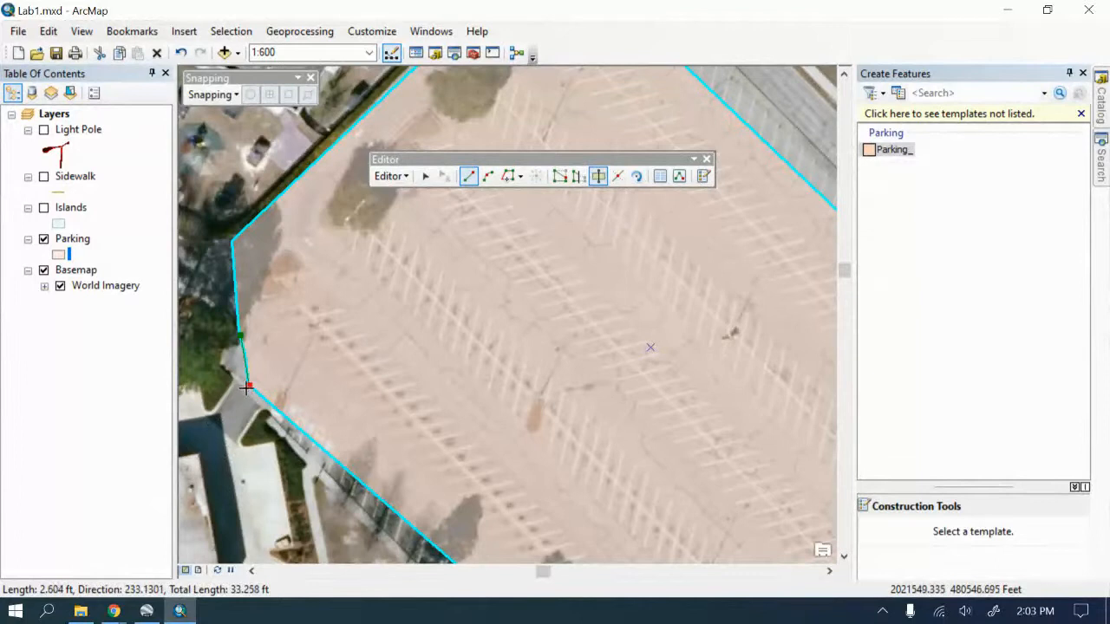
pyautogui.doubleClick(249, 385)
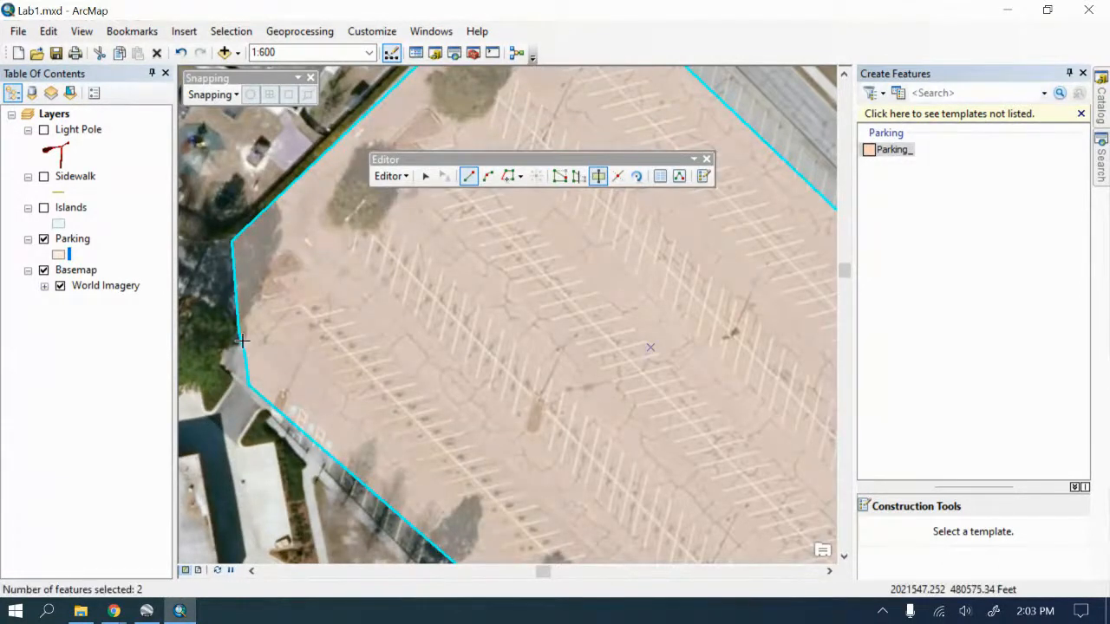
# Step: Select only the main lot polygon, move its lower western-edge vertices outward around the small paved bulge, and save the edits
pyautogui.click(559, 176)
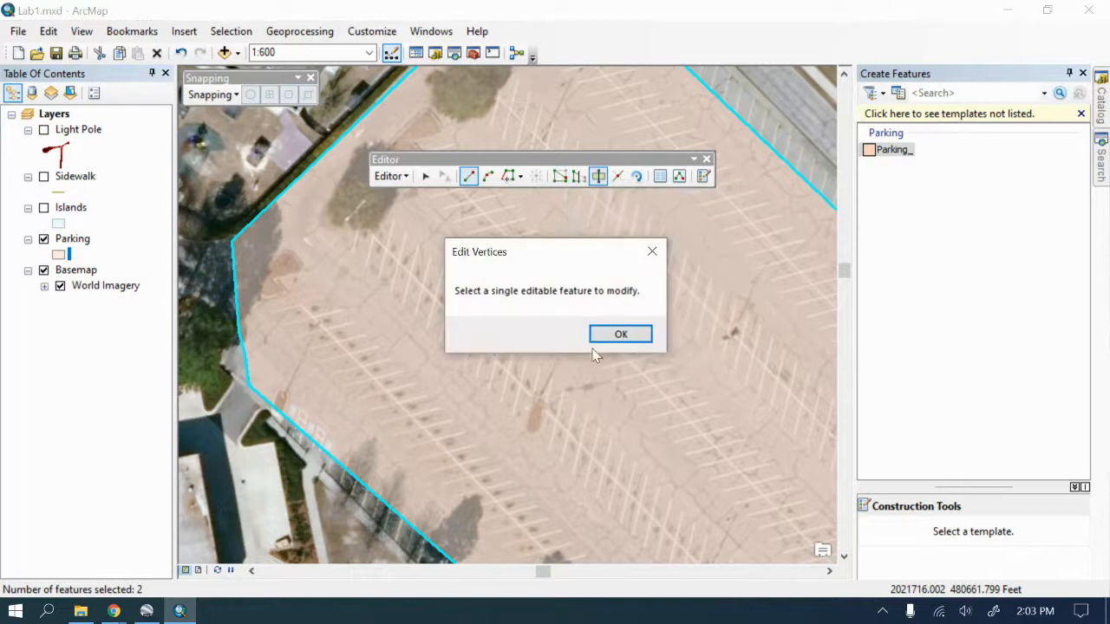
pyautogui.click(618, 334)
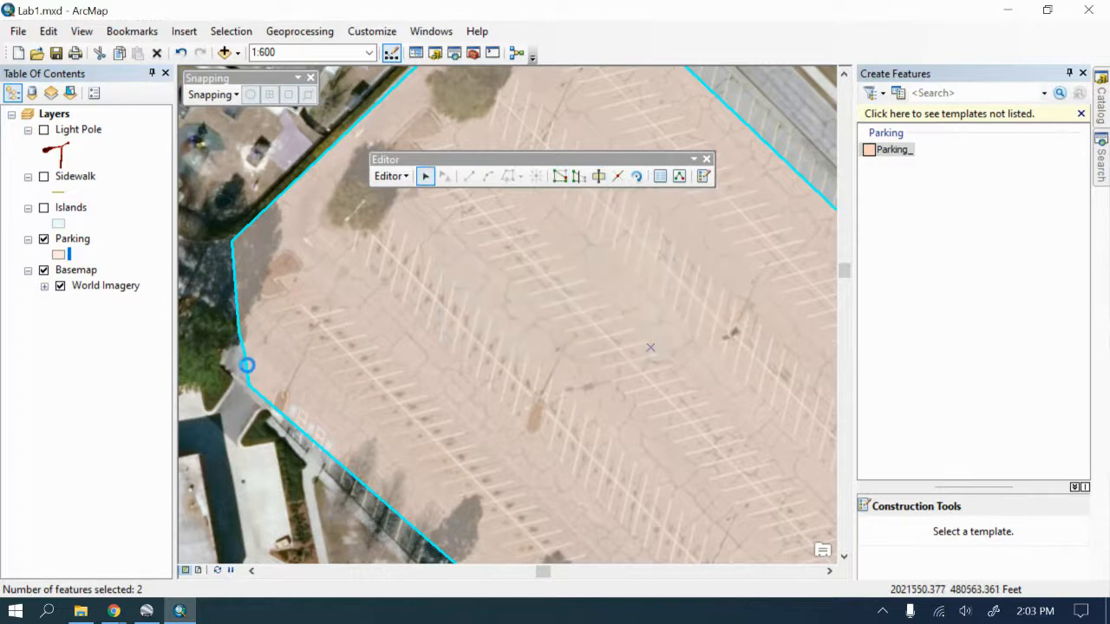
pyautogui.click(247, 365)
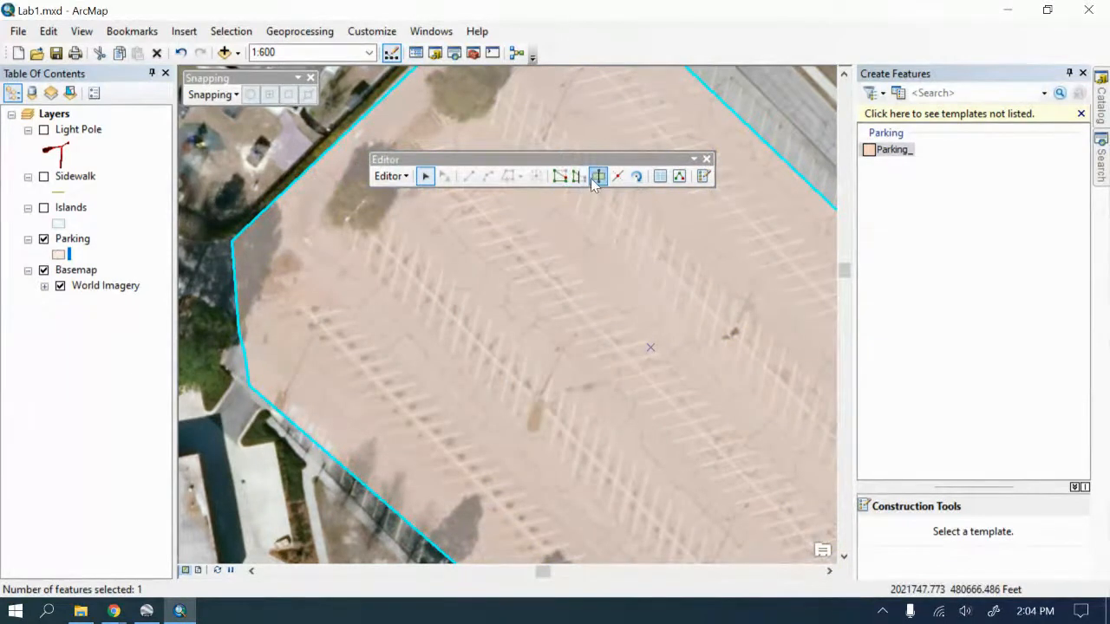
pyautogui.click(560, 177)
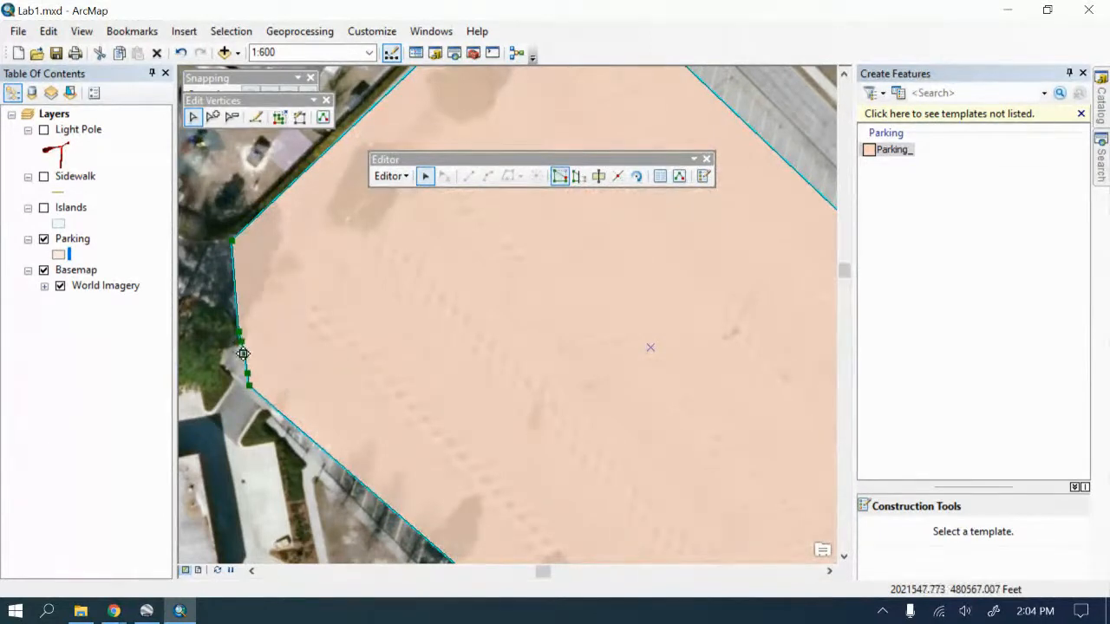
pyautogui.click(244, 352)
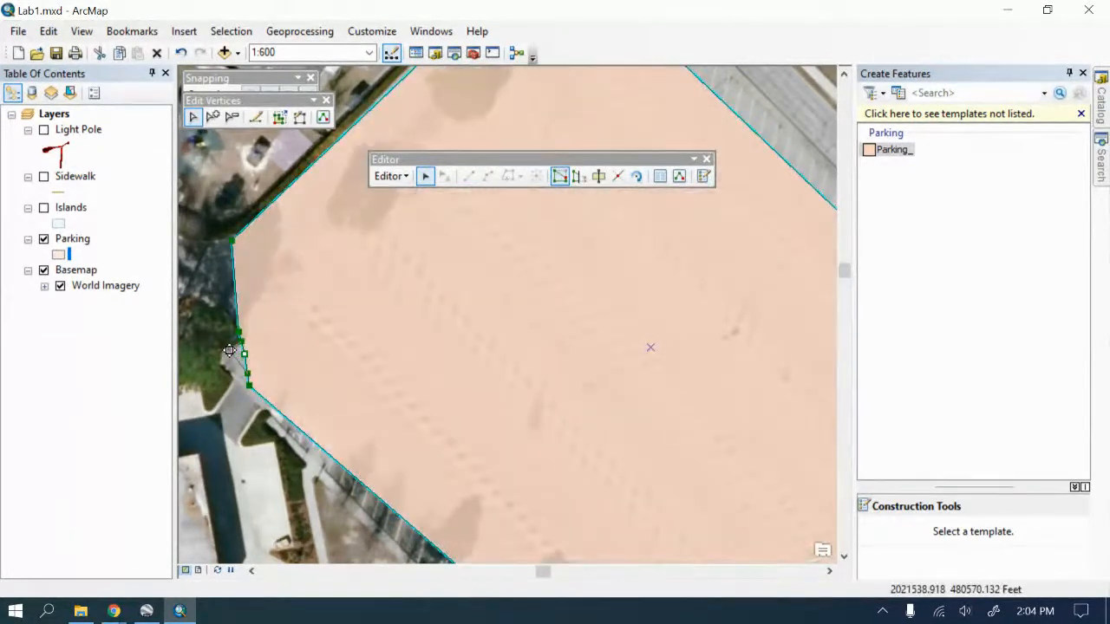
pyautogui.moveTo(244, 353); pyautogui.dragTo(223, 363)
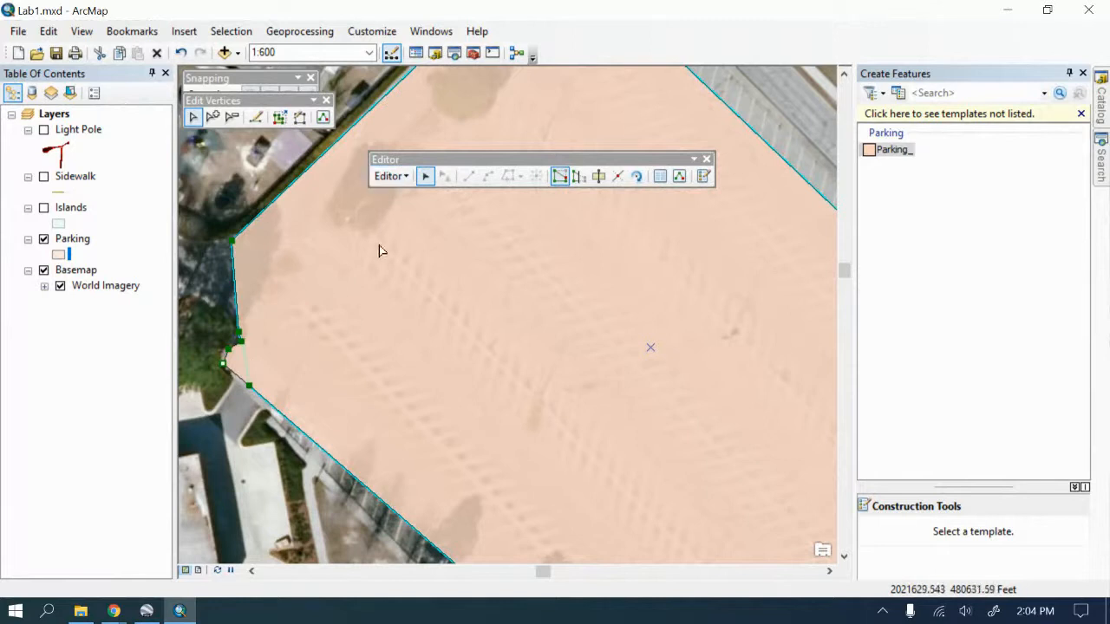
pyautogui.click(392, 178)
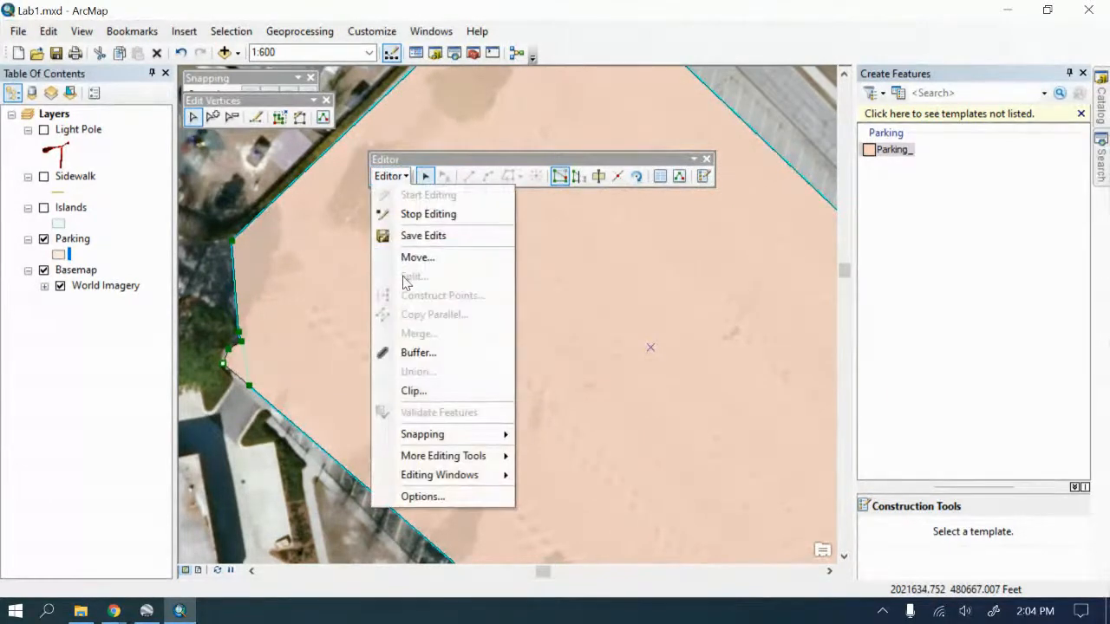
pyautogui.click(422, 237)
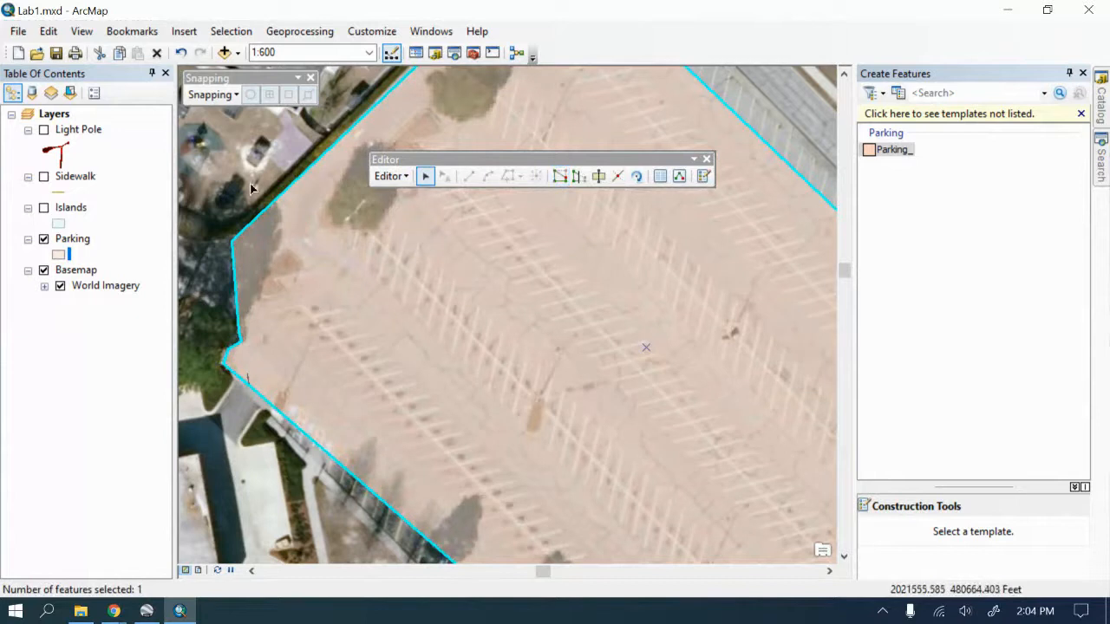
# Step: Undo the last map operation, accepting removal of the layer being edited, and hide the Editor toolbar
pyautogui.click(178, 53)
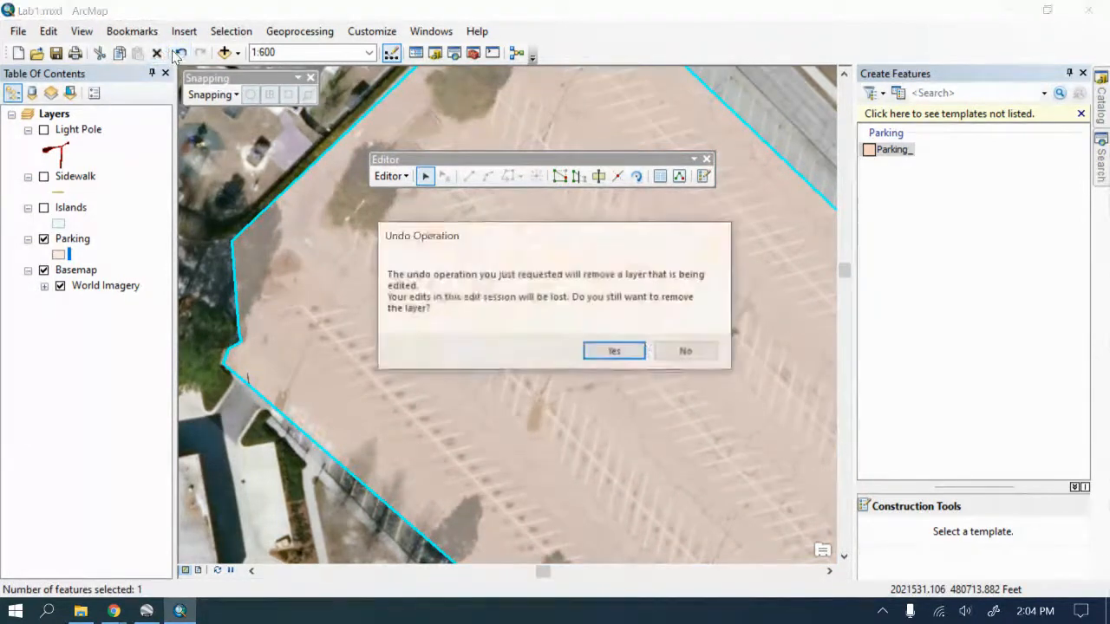
pyautogui.click(613, 351)
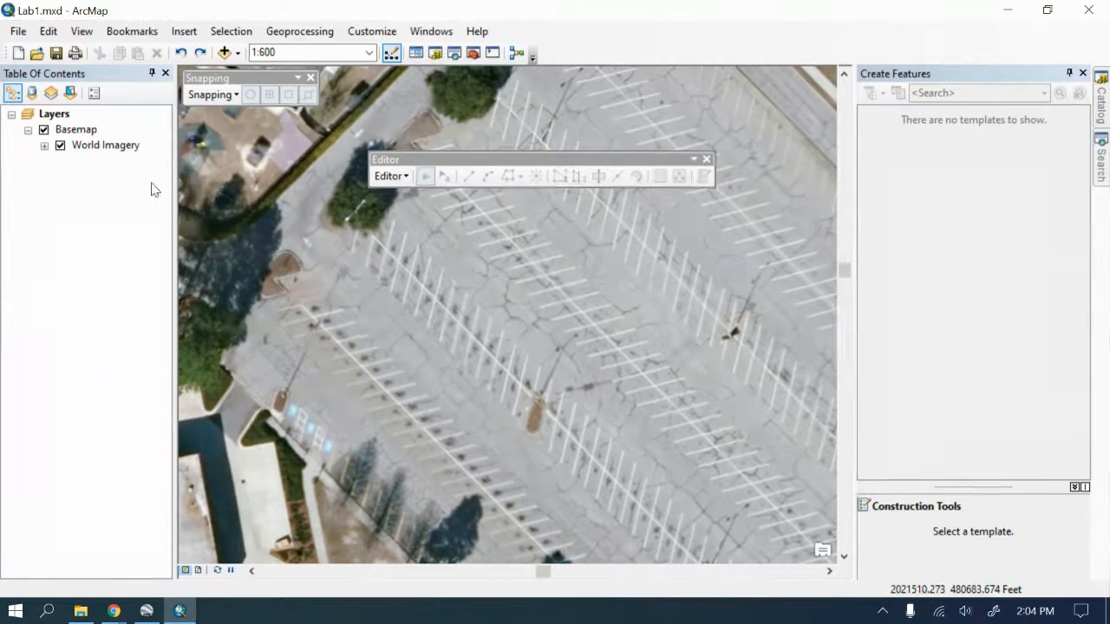
pyautogui.click(706, 159)
# Step: Add Area_gen.shp, Light_Po.shp, Parking_.shp and Sidewalk.shp from the Export folder to the map, accepting the missing spatial references
pyautogui.scroll(2, 507, 308)
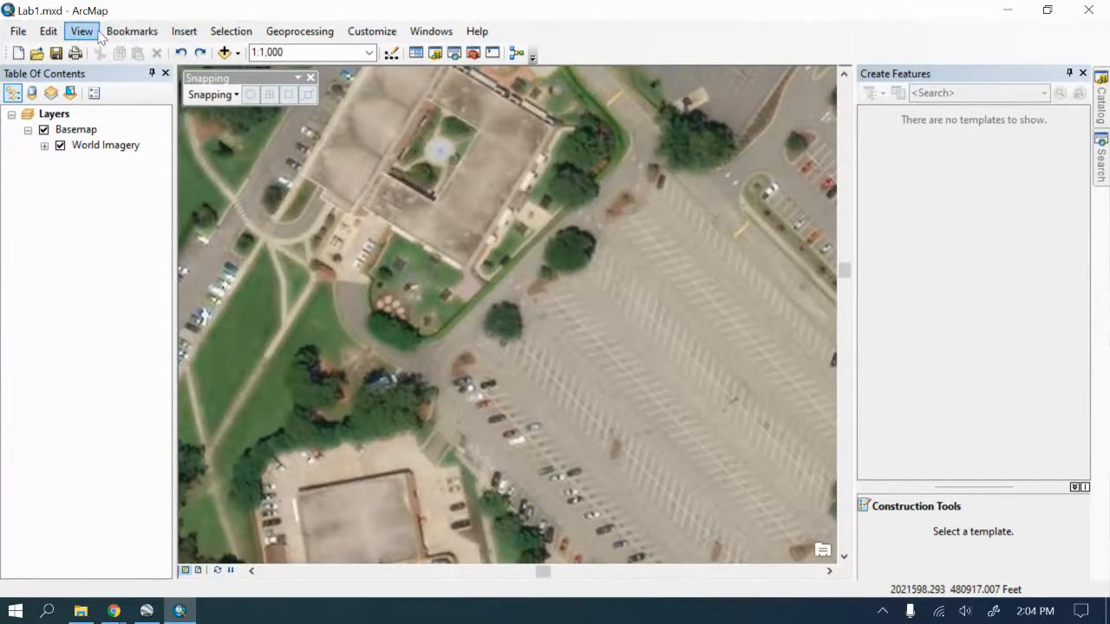
pyautogui.click(132, 31)
pyautogui.click(139, 92)
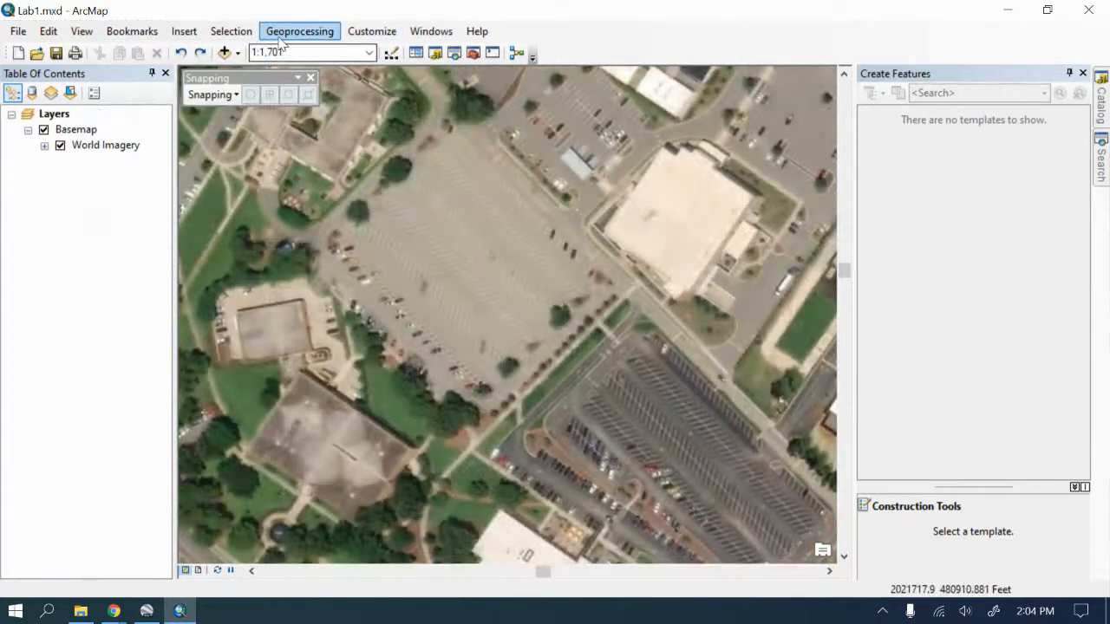
pyautogui.click(224, 52)
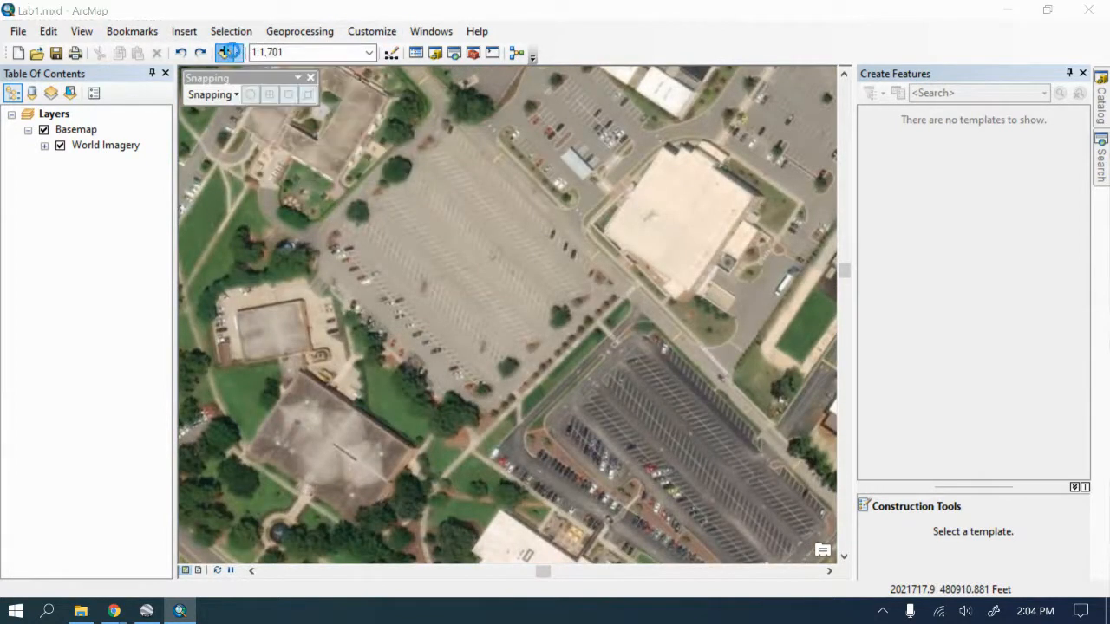
pyautogui.click(411, 234)
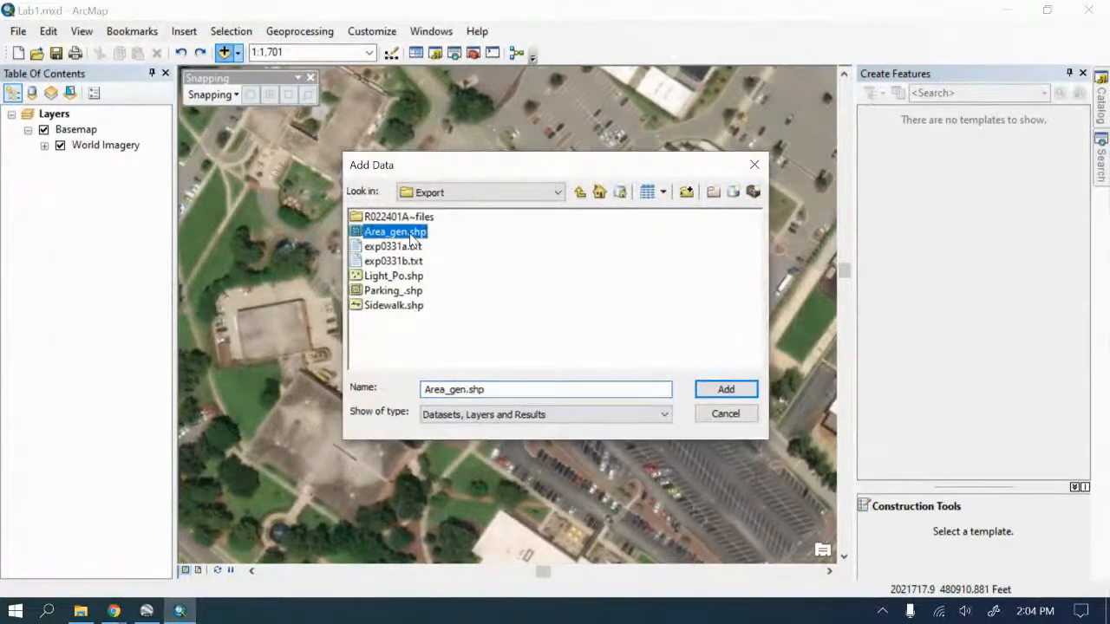
pyautogui.keyDown('shift'); pyautogui.click(403, 282); pyautogui.keyUp('shift')
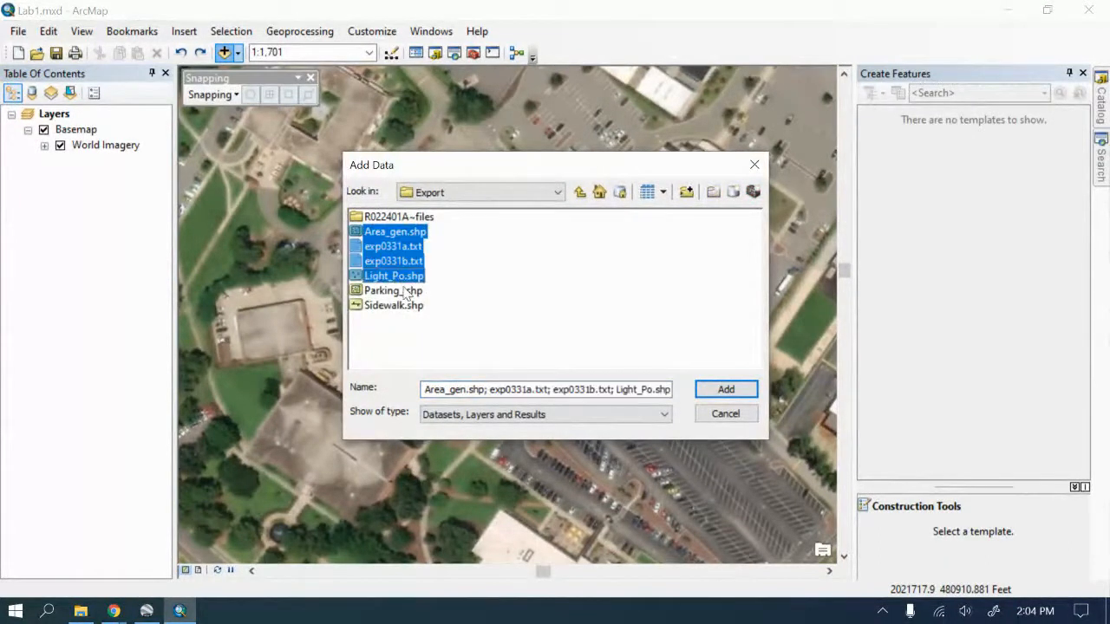
pyautogui.click(422, 232)
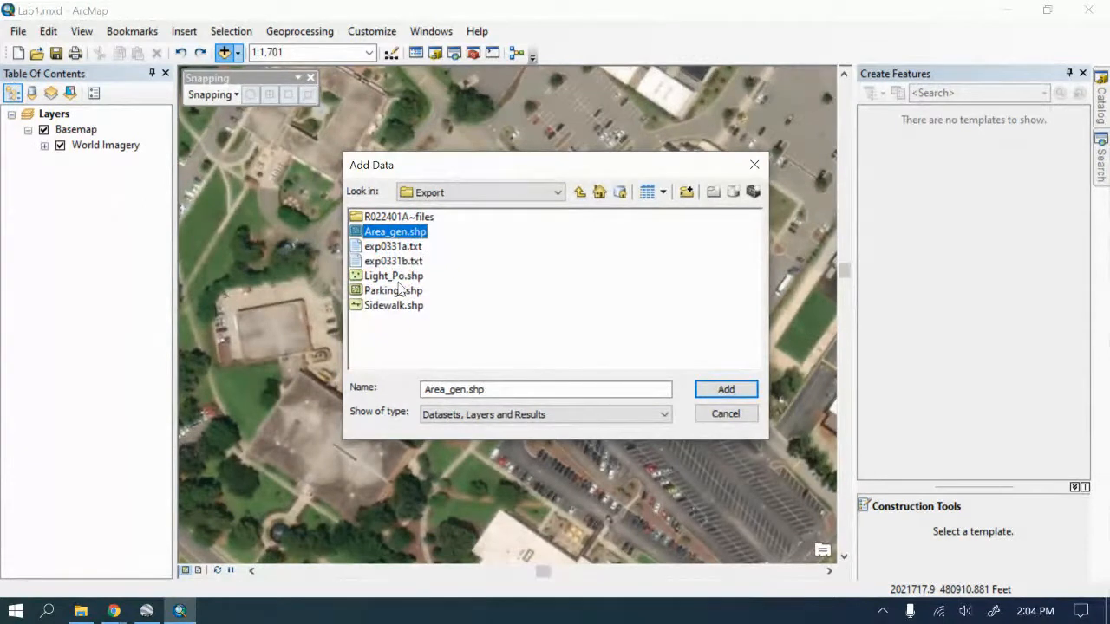
pyautogui.keyDown('ctrl'); pyautogui.click(394, 275); pyautogui.keyUp('ctrl')
pyautogui.keyDown('ctrl'); pyautogui.click(393, 290); pyautogui.keyUp('ctrl')
pyautogui.keyDown('ctrl'); pyautogui.click(395, 305); pyautogui.keyUp('ctrl')
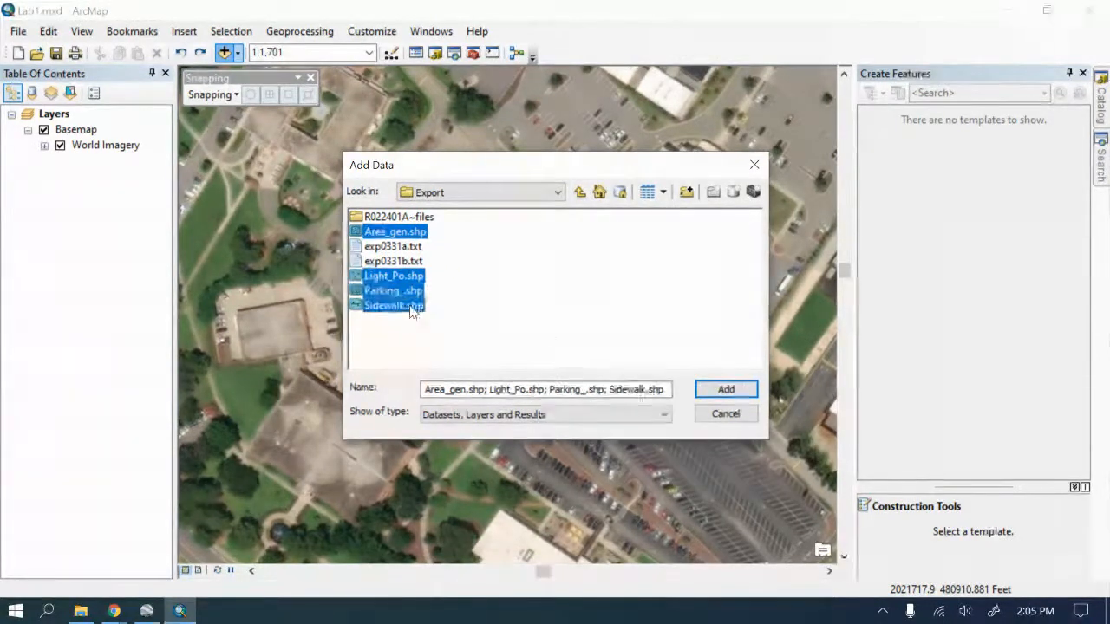
pyautogui.click(727, 391)
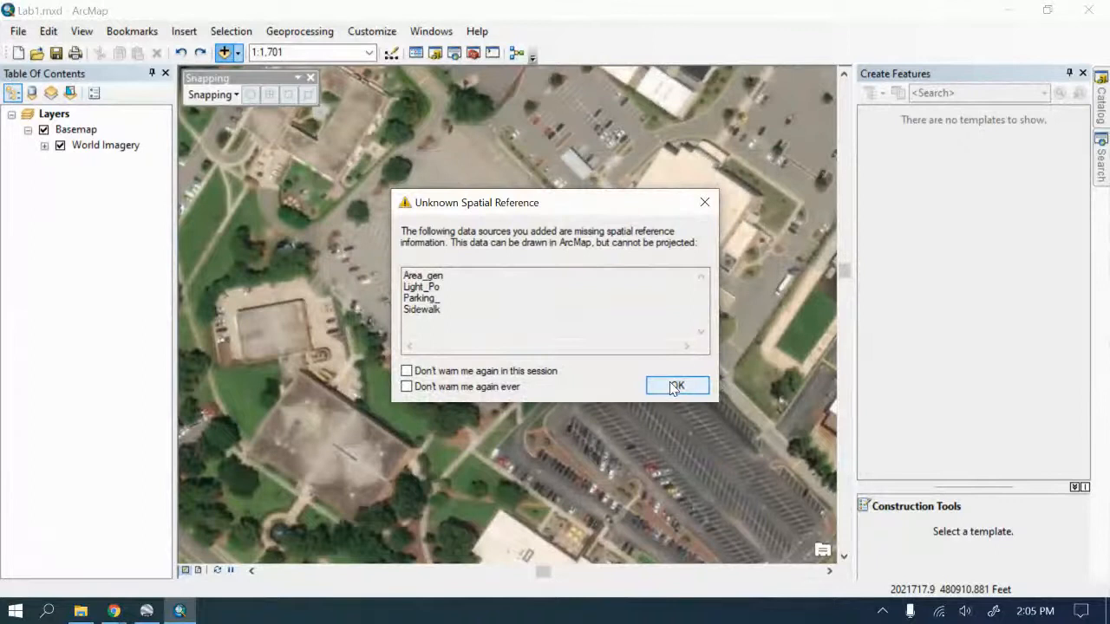
pyautogui.click(676, 387)
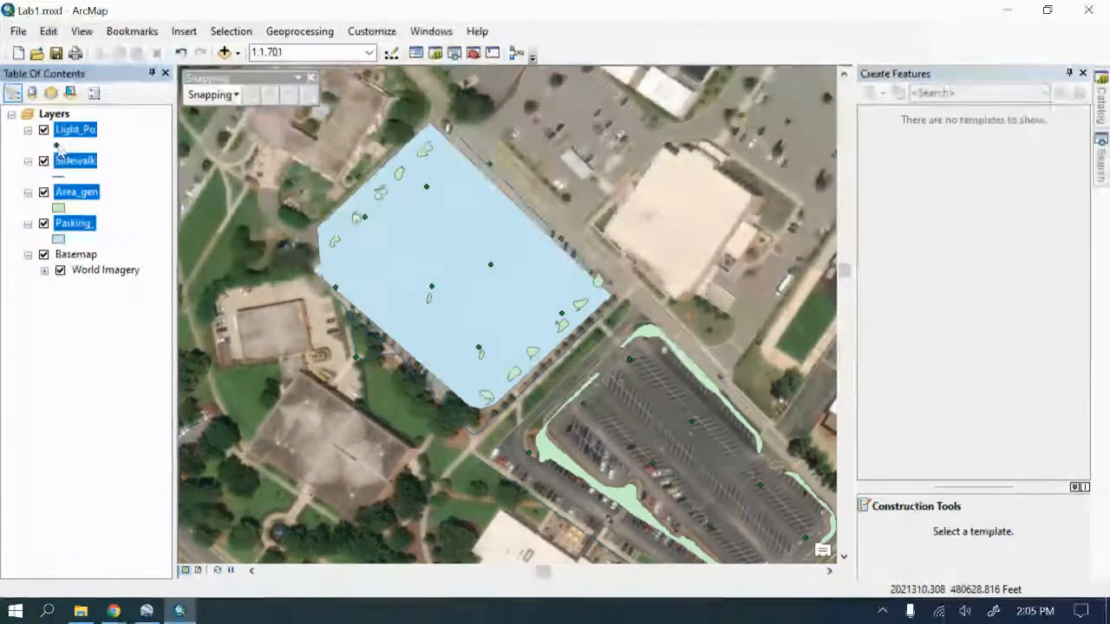
# Step: Rename the Light_Po layer as Light Pole
pyautogui.click(76, 128)
pyautogui.doubleClick(76, 128)
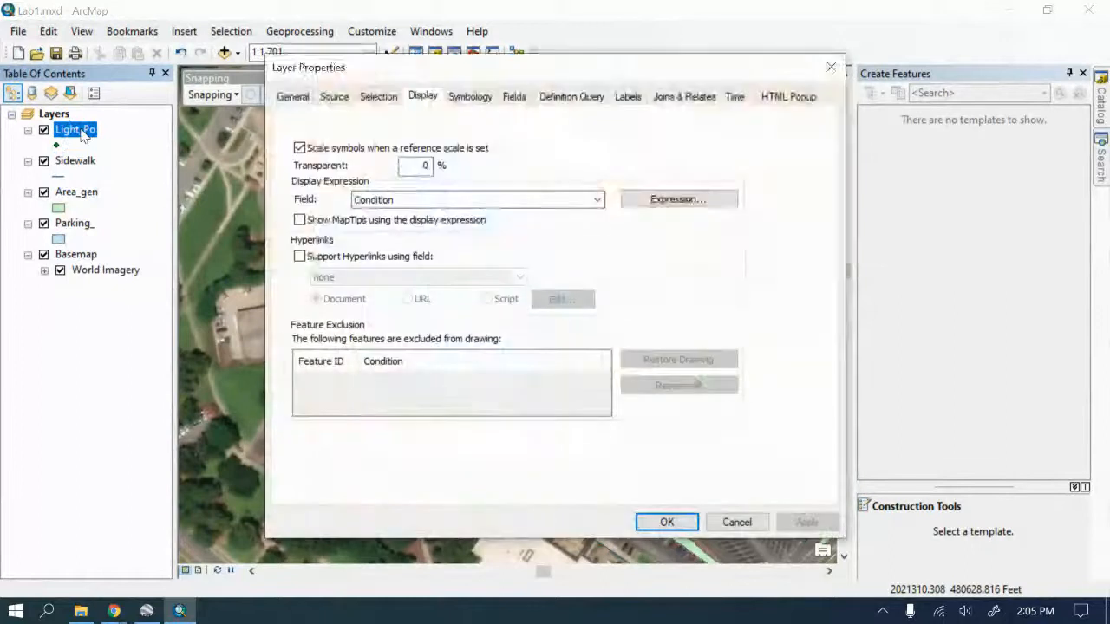
pyautogui.click(293, 97)
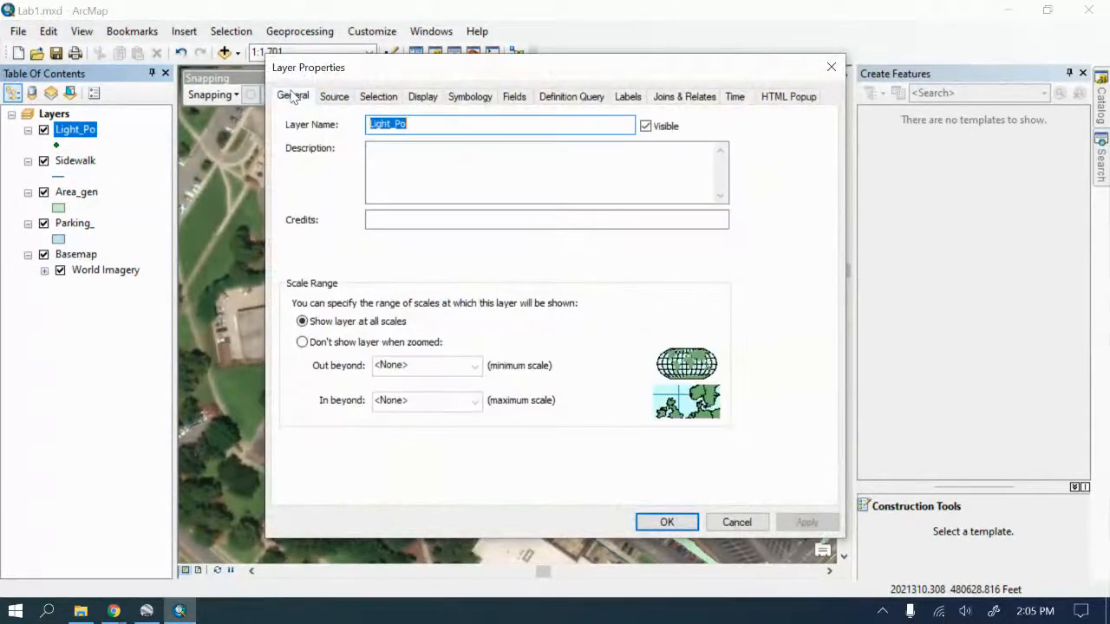
pyautogui.click(392, 126)
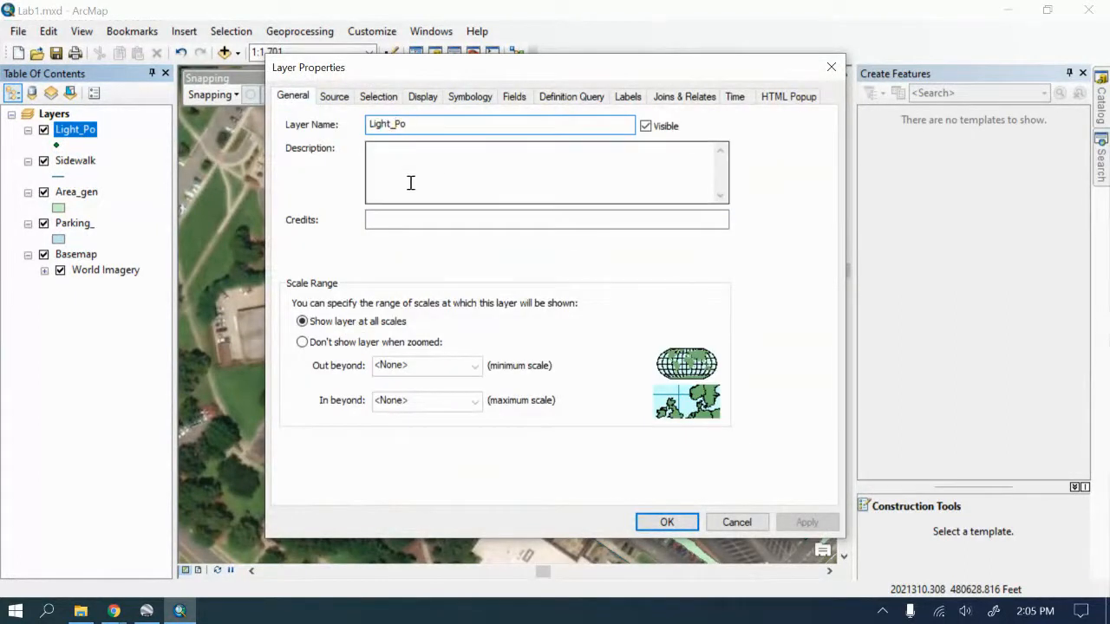
pyautogui.press('BackSpace')
pyautogui.write('Po')
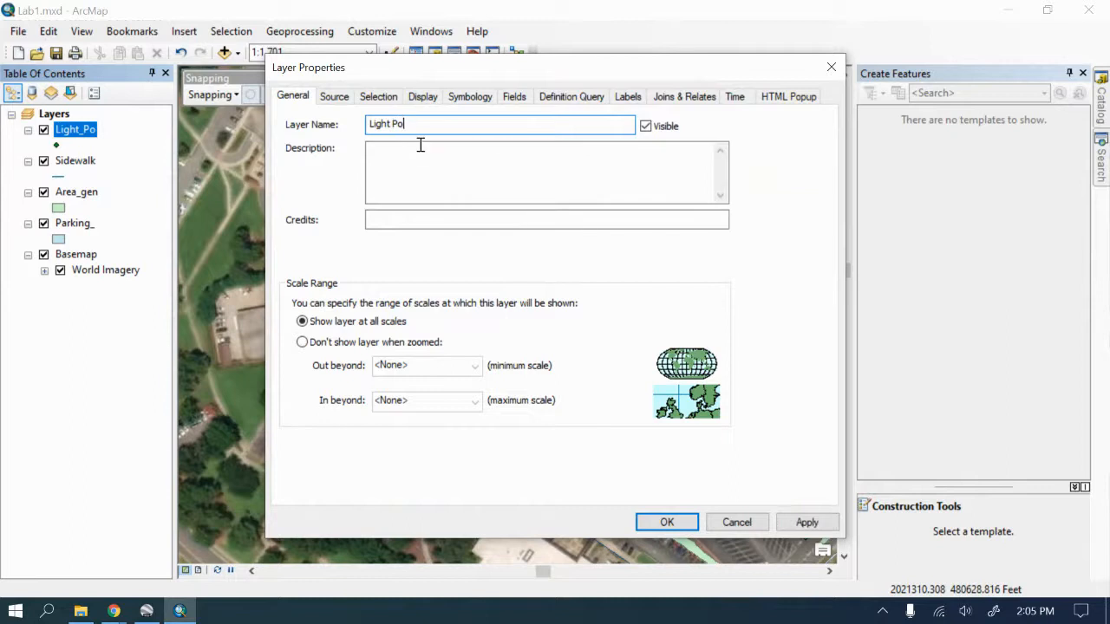
pyautogui.write('le')
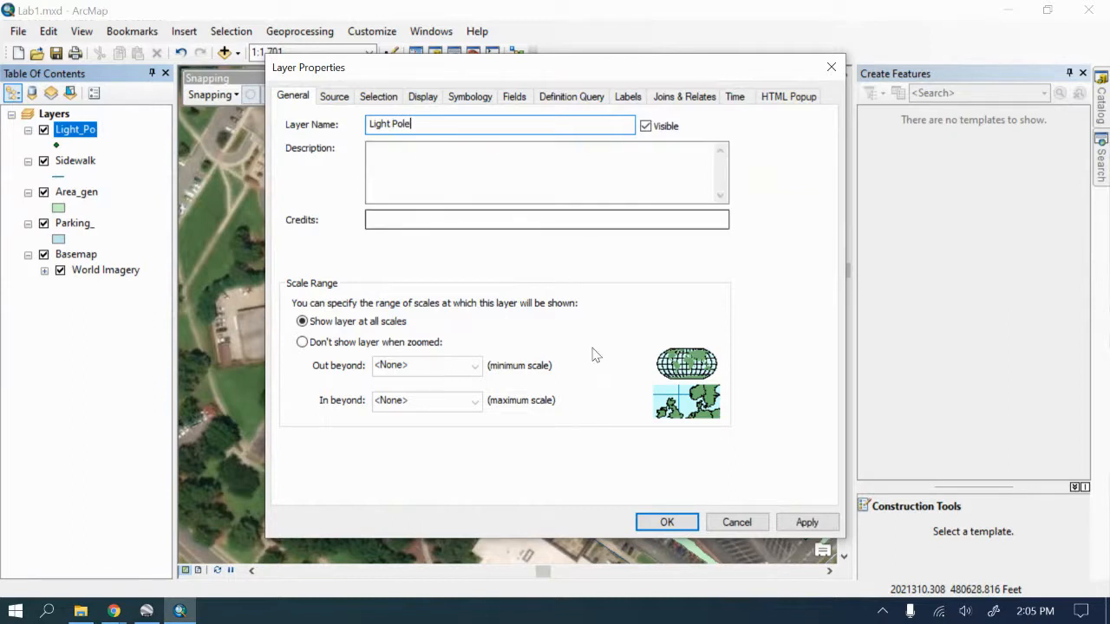
pyautogui.click(785, 524)
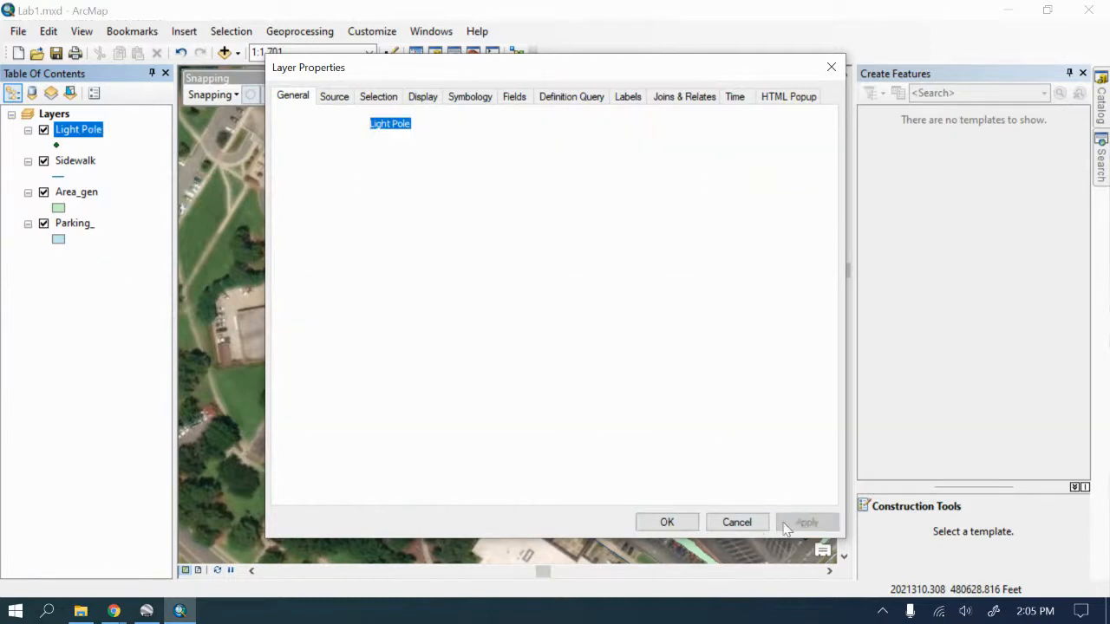
pyautogui.click(666, 521)
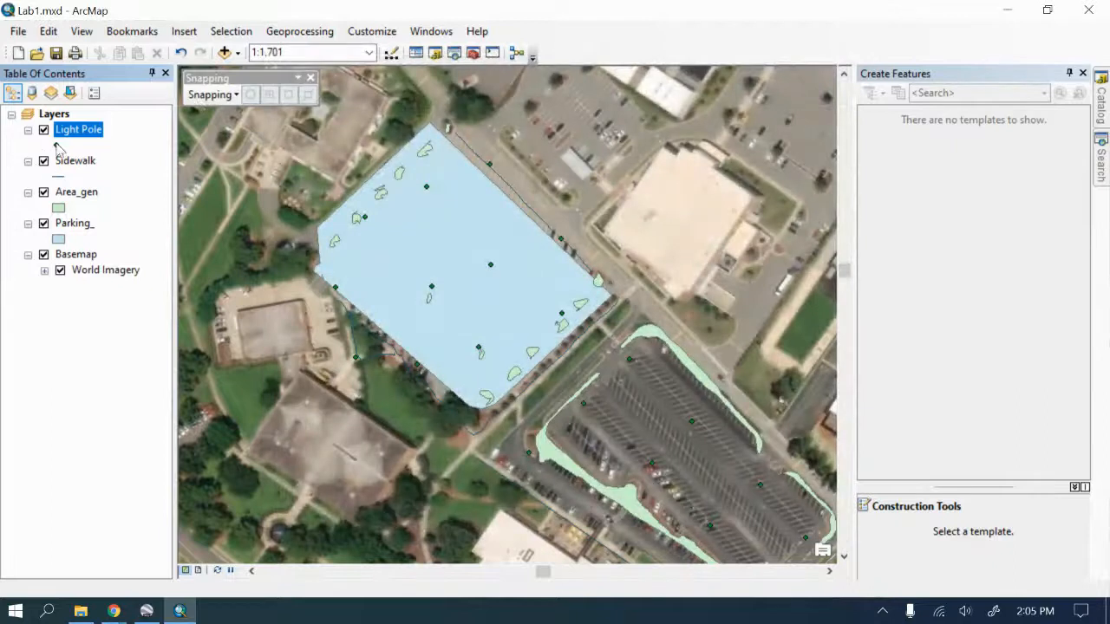
# Step: Search the symbol styles for "light" and symbolize the Light Pole layer with Street Light 14 at size 14 in red
pyautogui.click(57, 147)
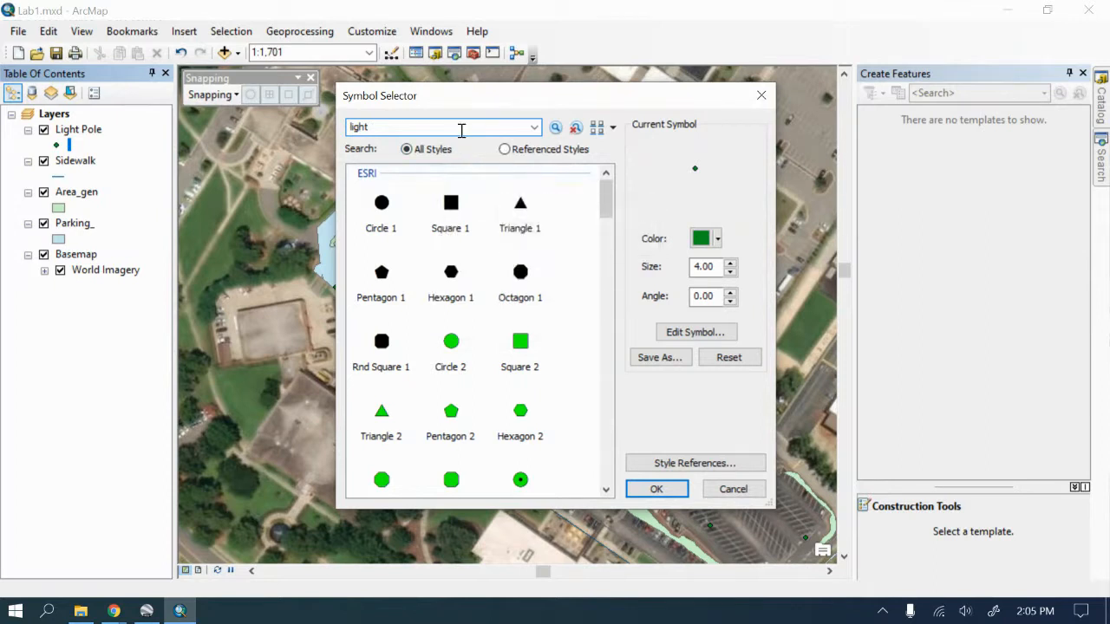
pyautogui.press('Return')
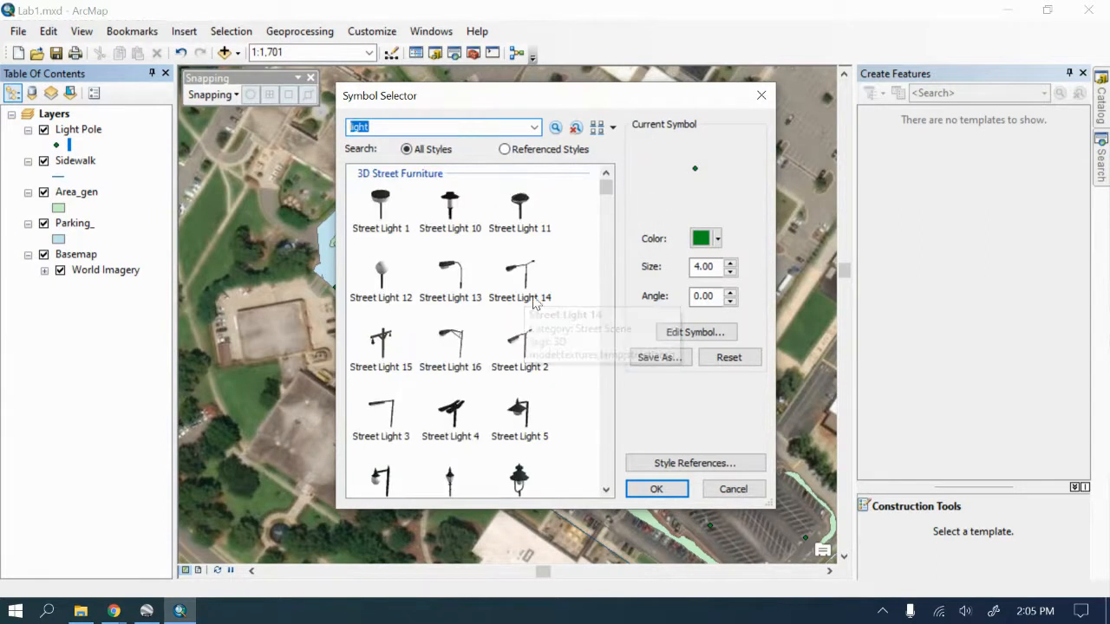
pyautogui.click(531, 272)
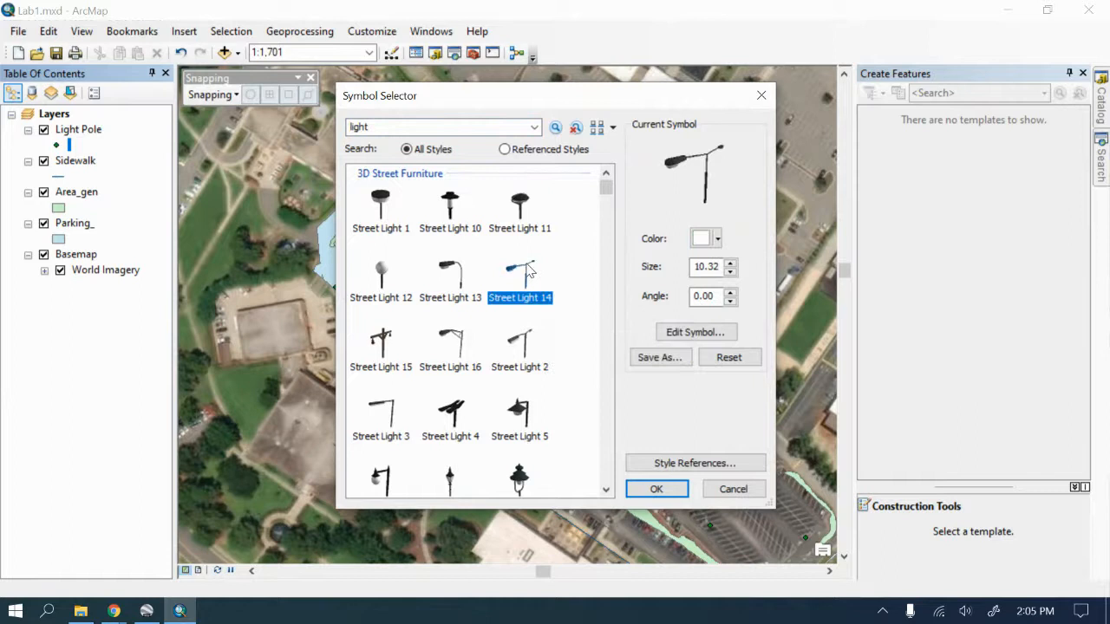
pyautogui.click(730, 261)
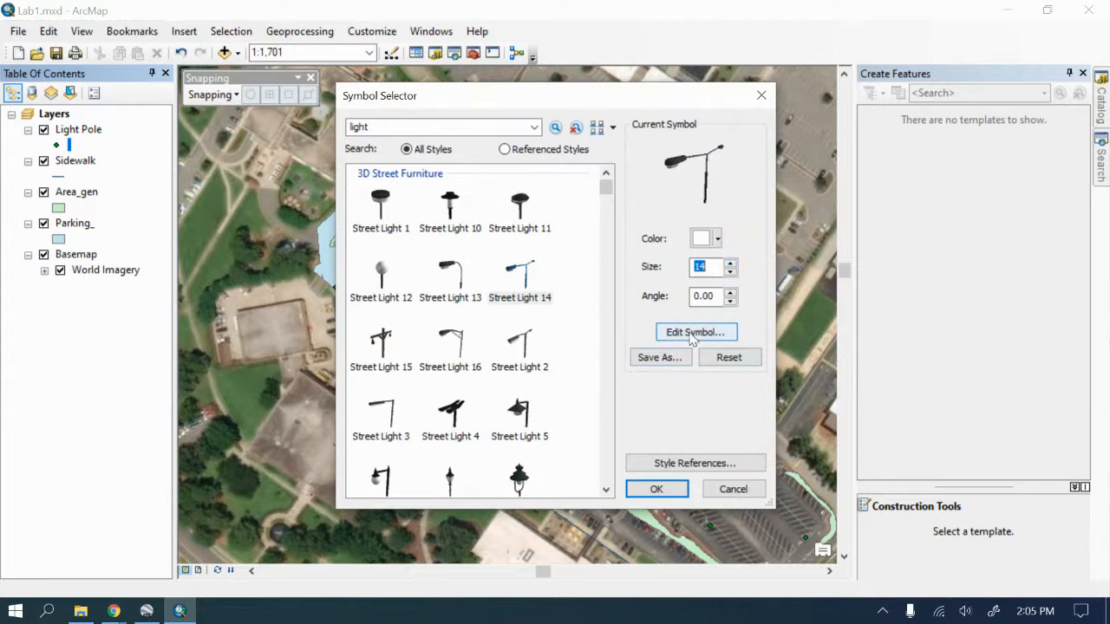
pyautogui.click(706, 239)
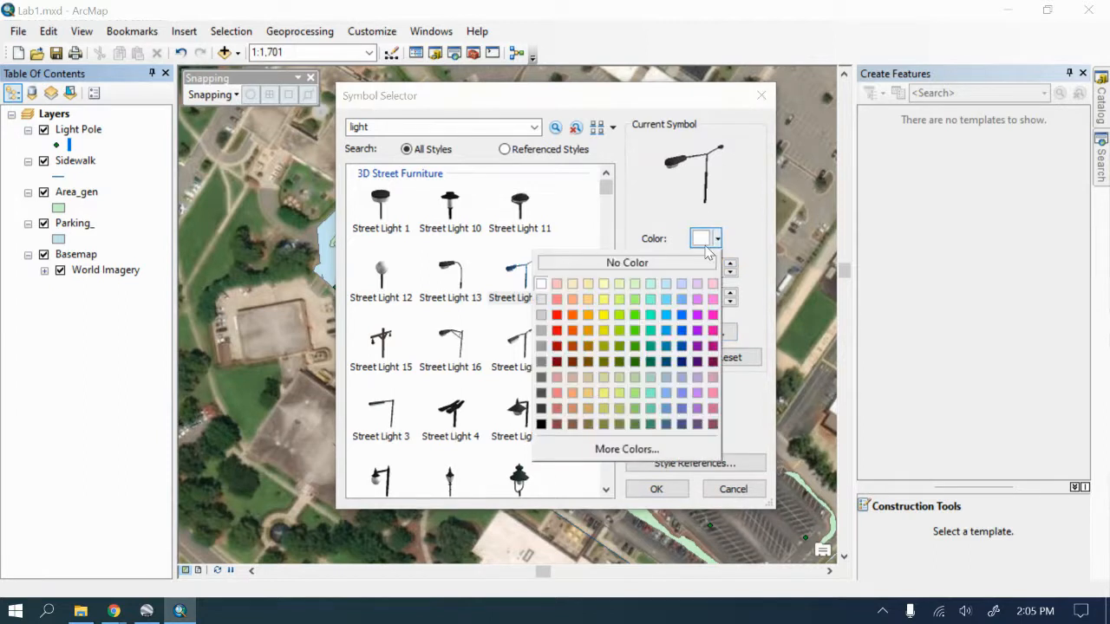
pyautogui.click(556, 331)
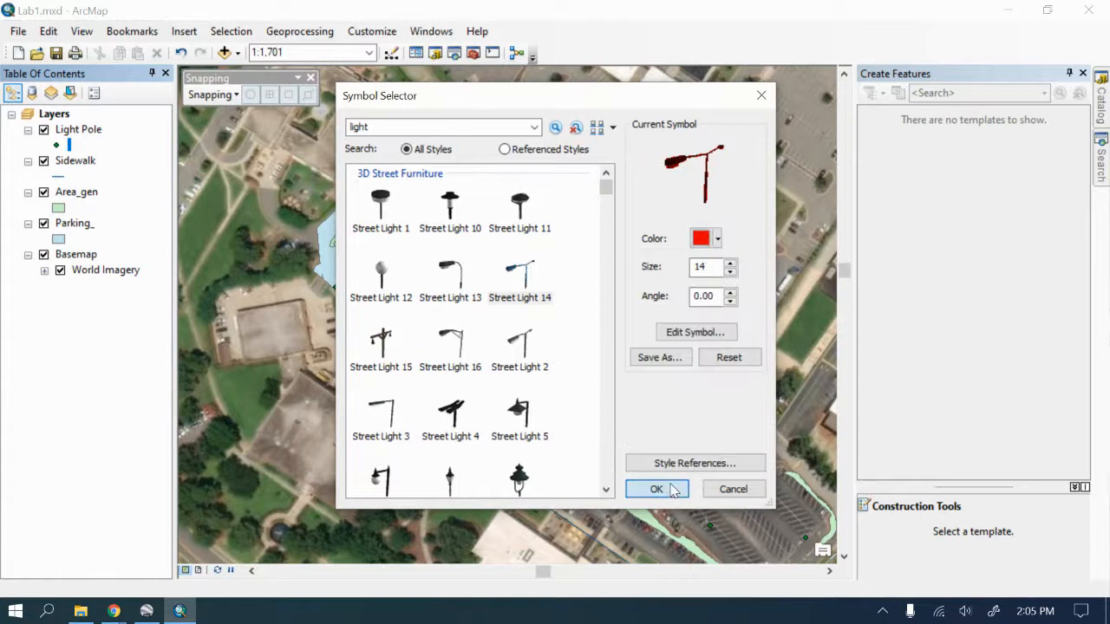
pyautogui.click(673, 490)
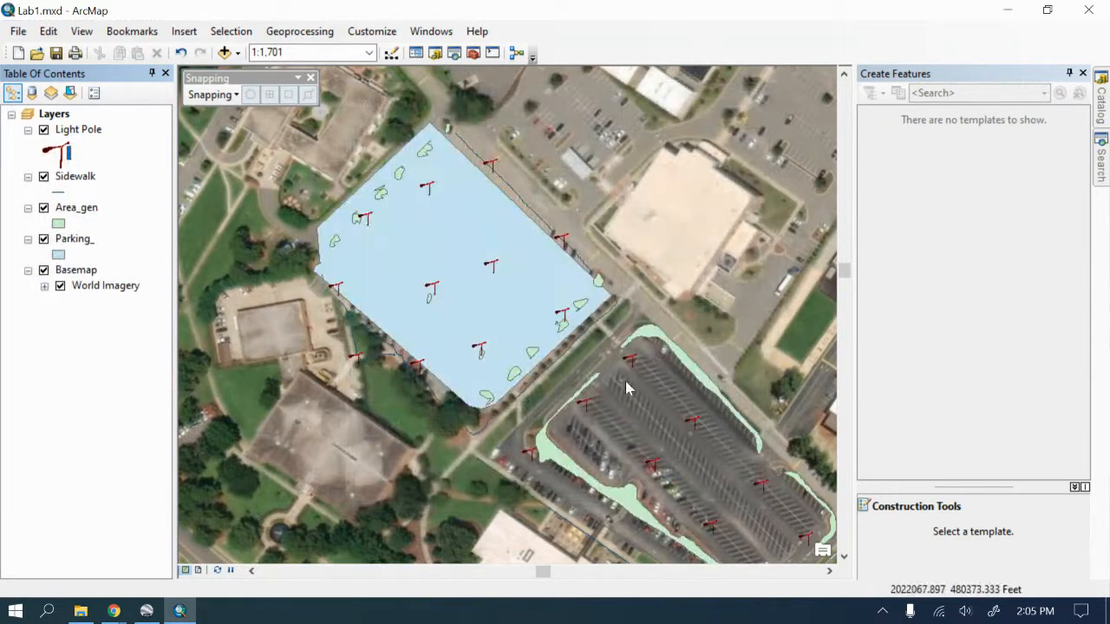
# Step: Rename the Area_gen layer as Islands
pyautogui.click(77, 208)
pyautogui.rightClick(76, 211)
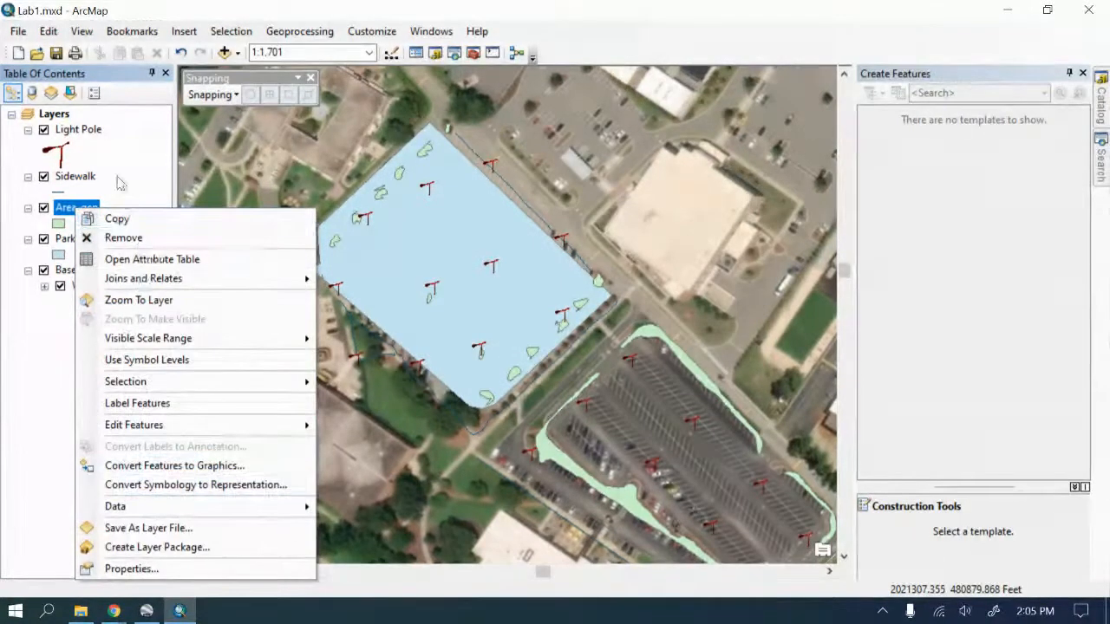
pyautogui.click(117, 568)
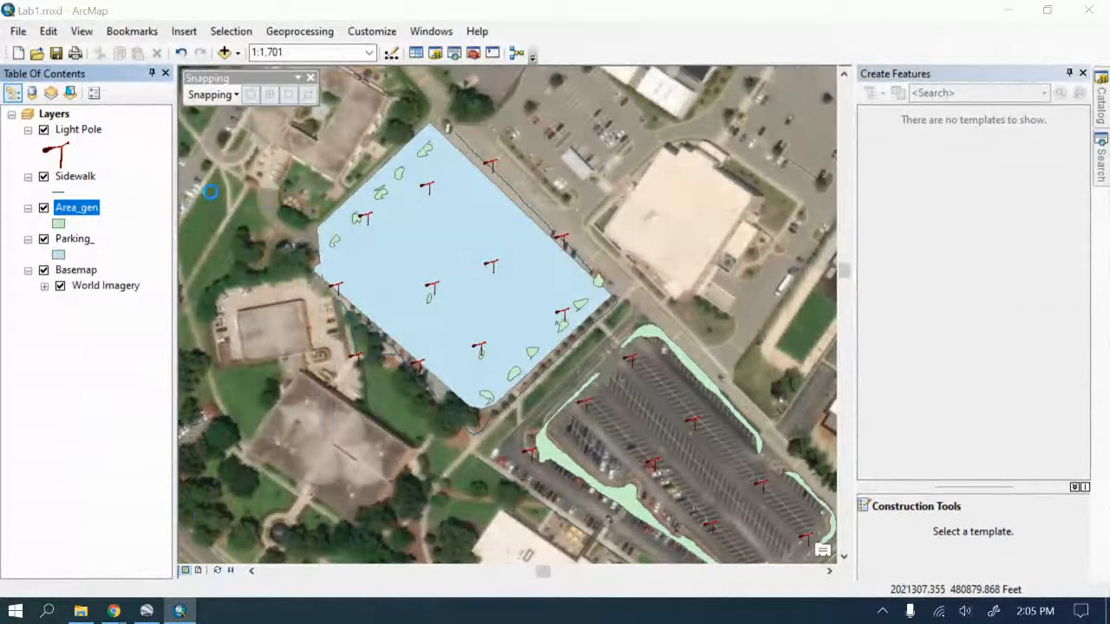
pyautogui.write('Islands')
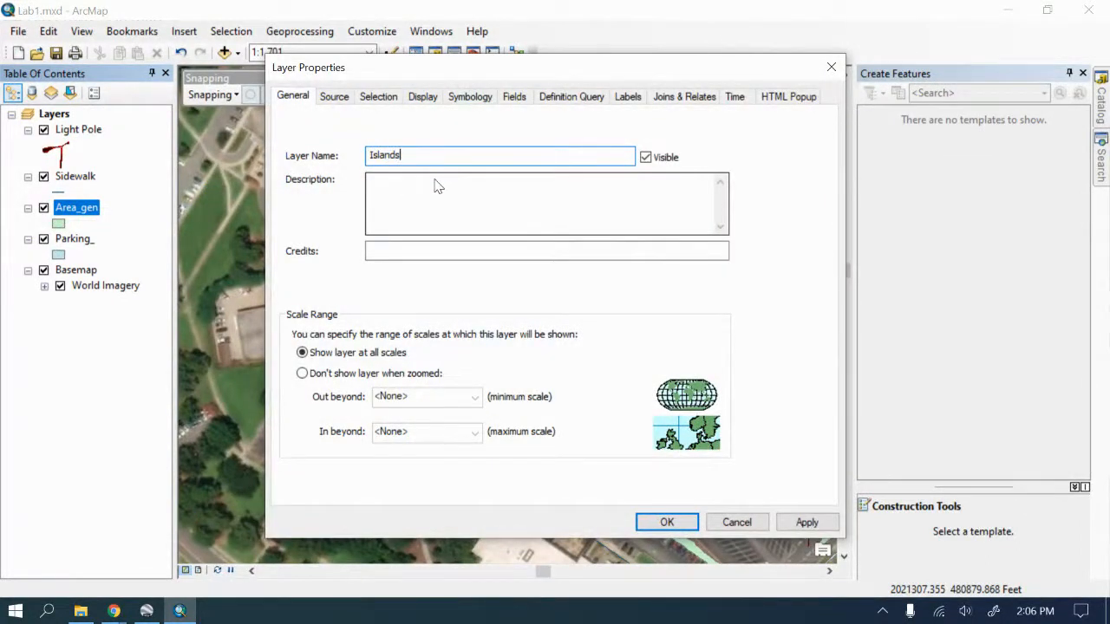
pyautogui.click(804, 524)
pyautogui.click(666, 523)
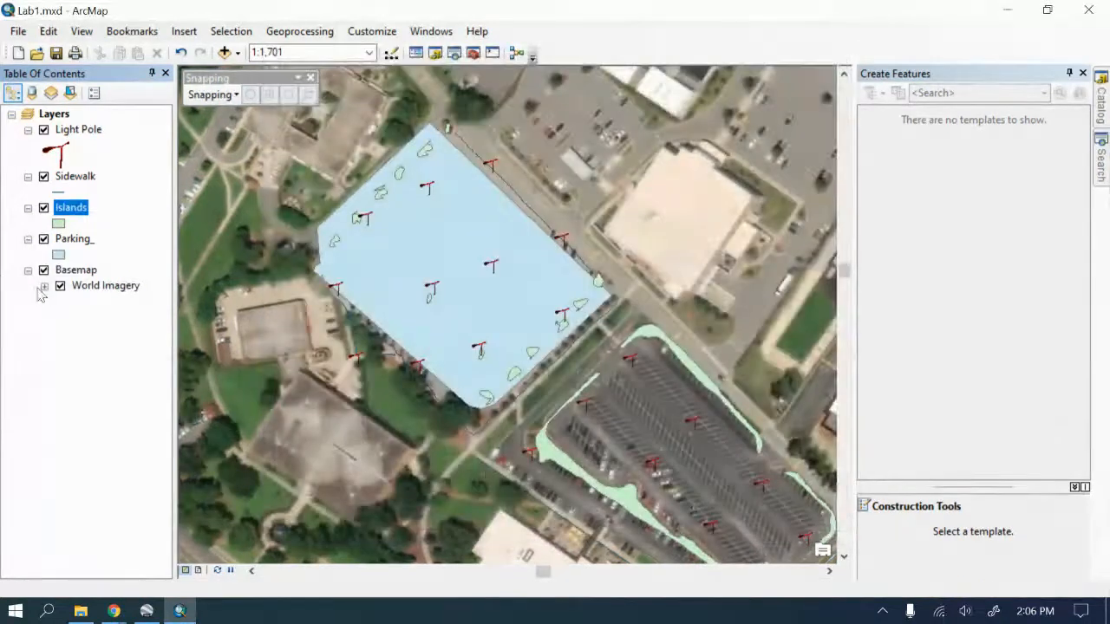
# Step: Rename the Parking_ layer as Parking and set its display transparency to 30%
pyautogui.click(74, 239)
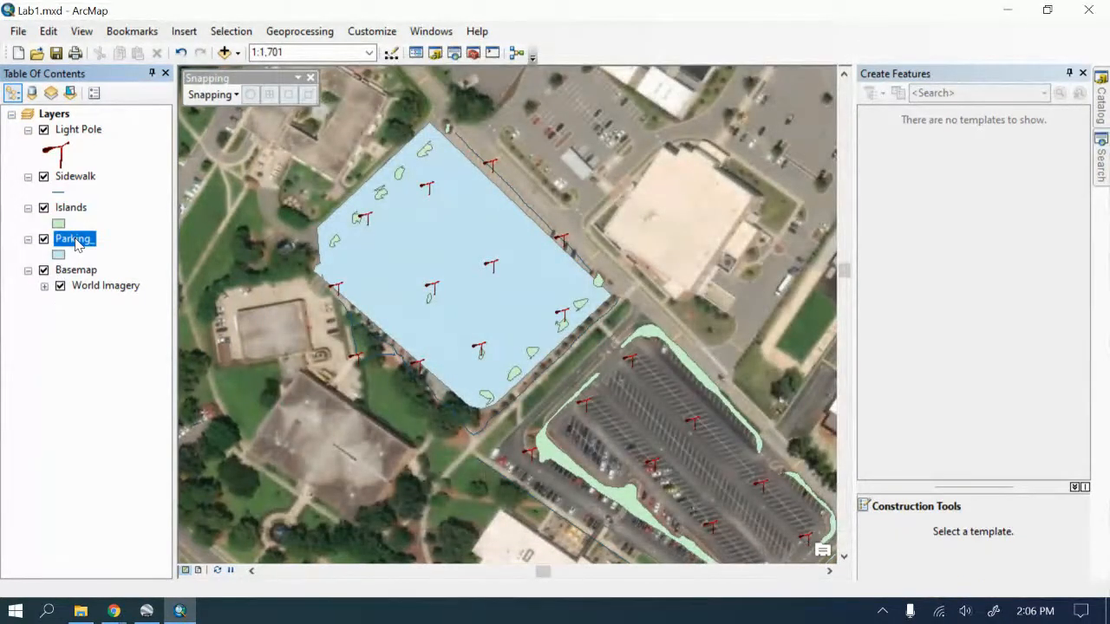
pyautogui.rightClick(76, 240)
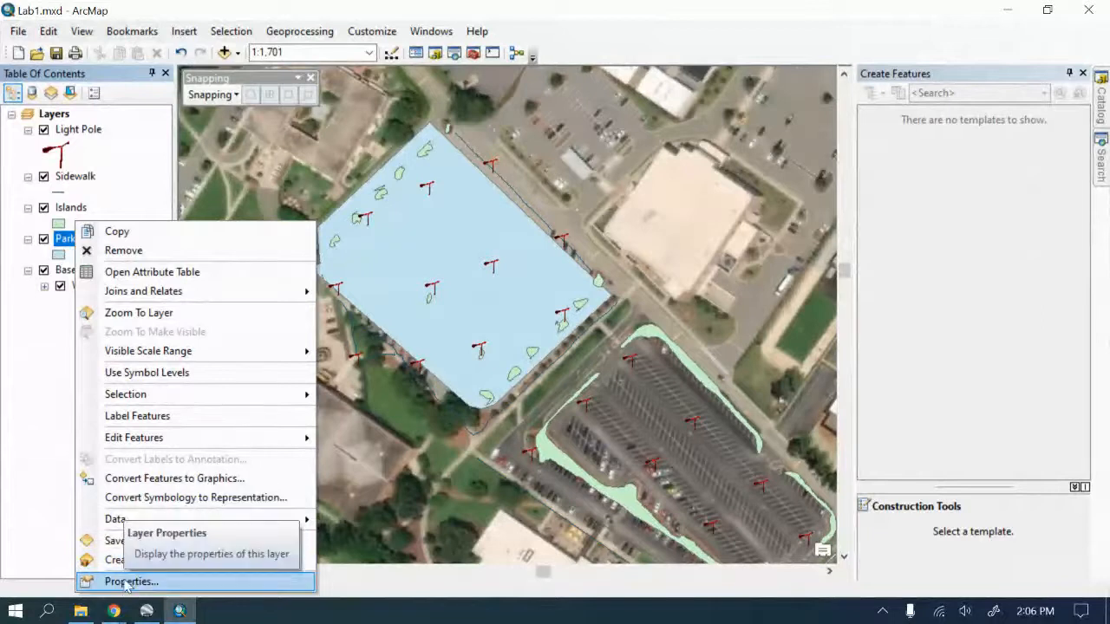
pyautogui.moveTo(127, 292)
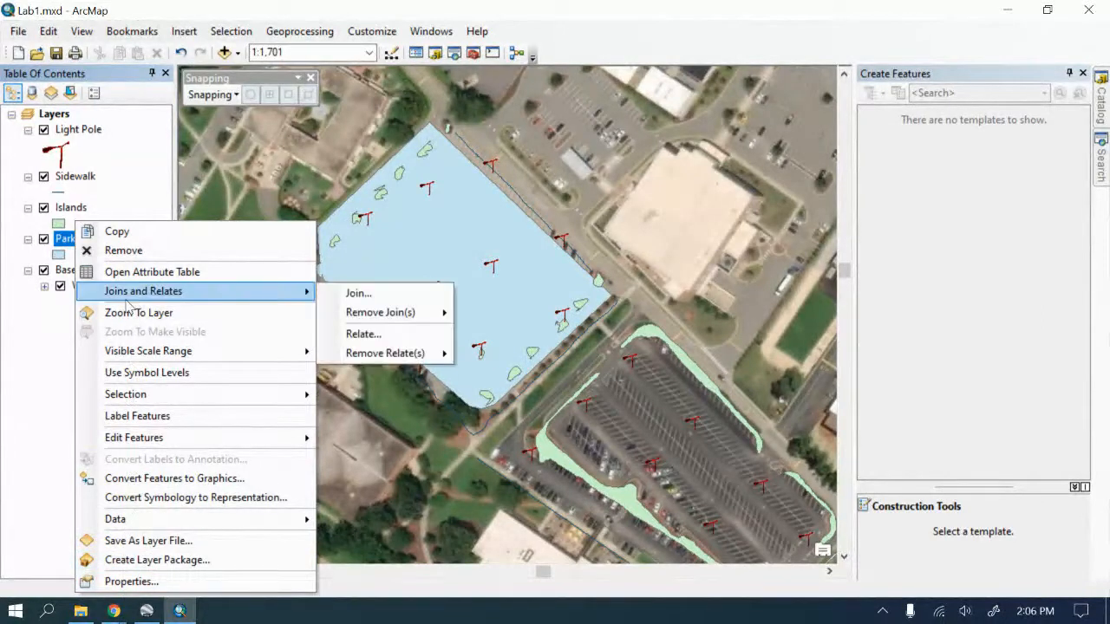
pyautogui.click(128, 581)
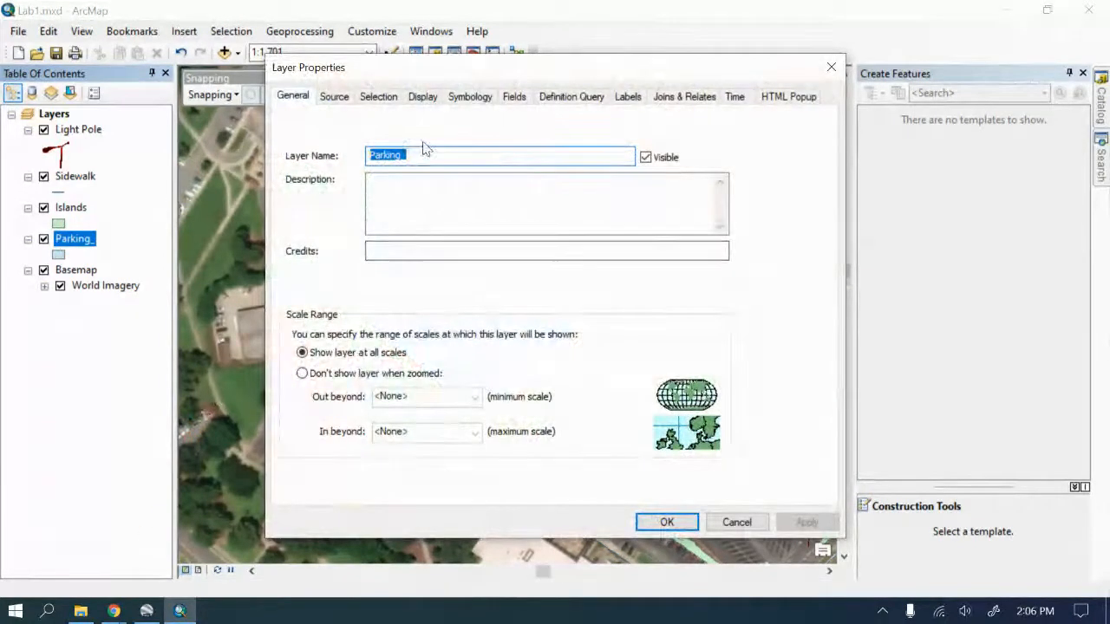
pyautogui.click(421, 157)
pyautogui.press('BackSpace')
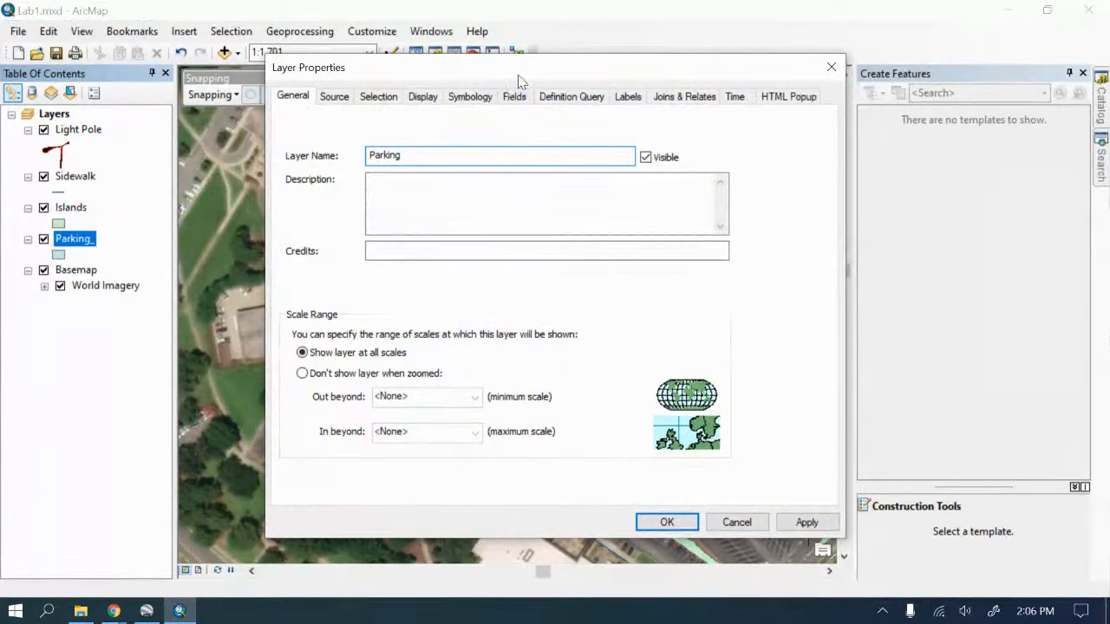
pyautogui.click(473, 97)
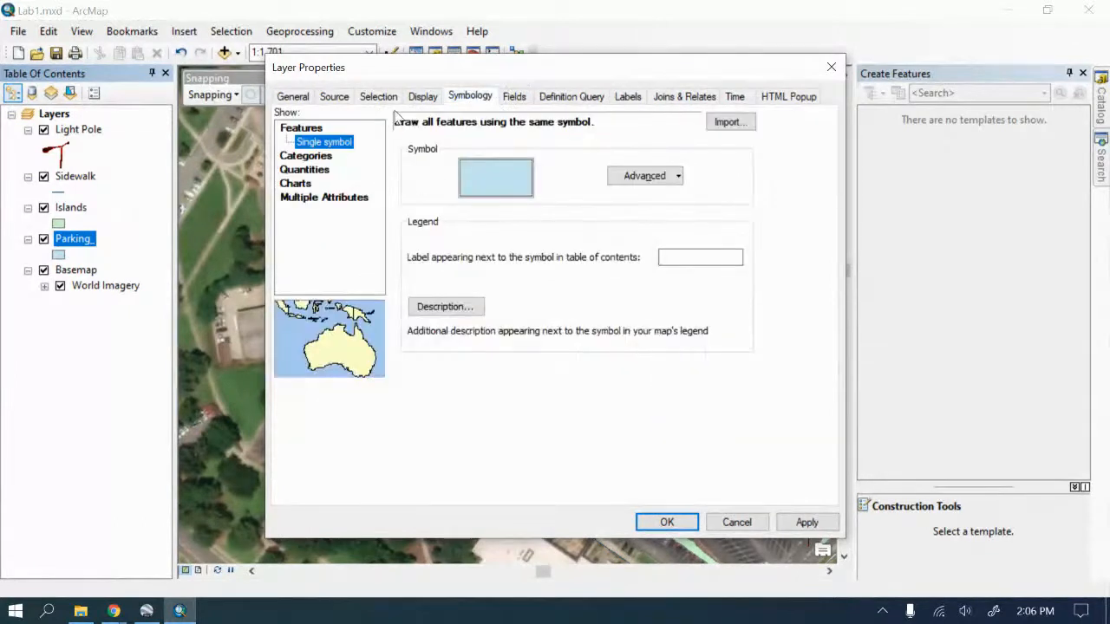
pyautogui.click(423, 98)
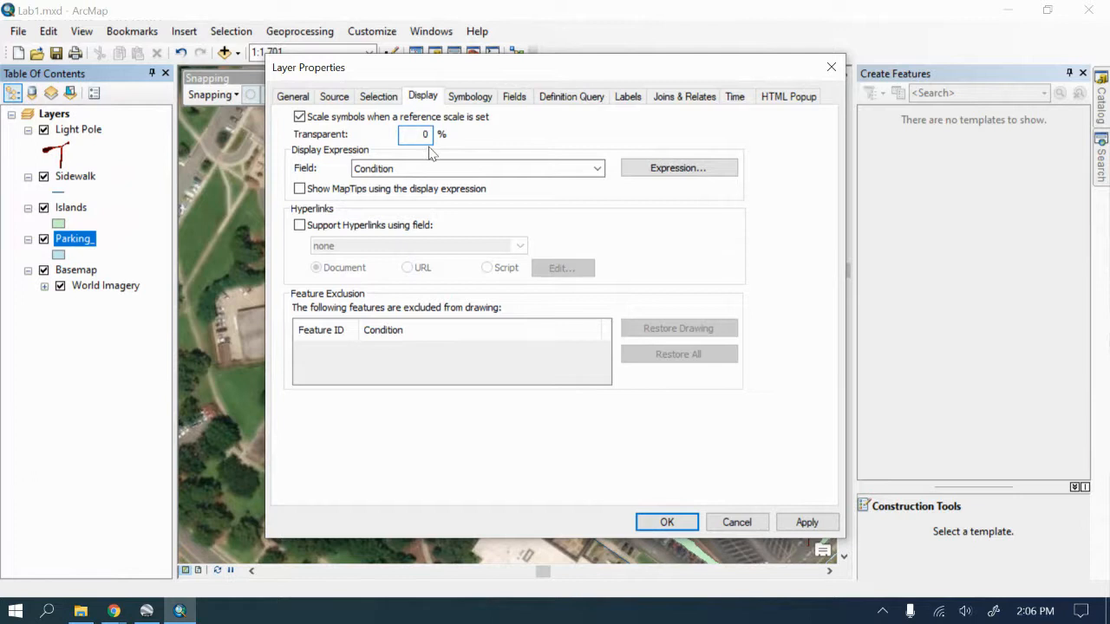
pyautogui.write('30')
pyautogui.click(807, 522)
pyautogui.click(672, 523)
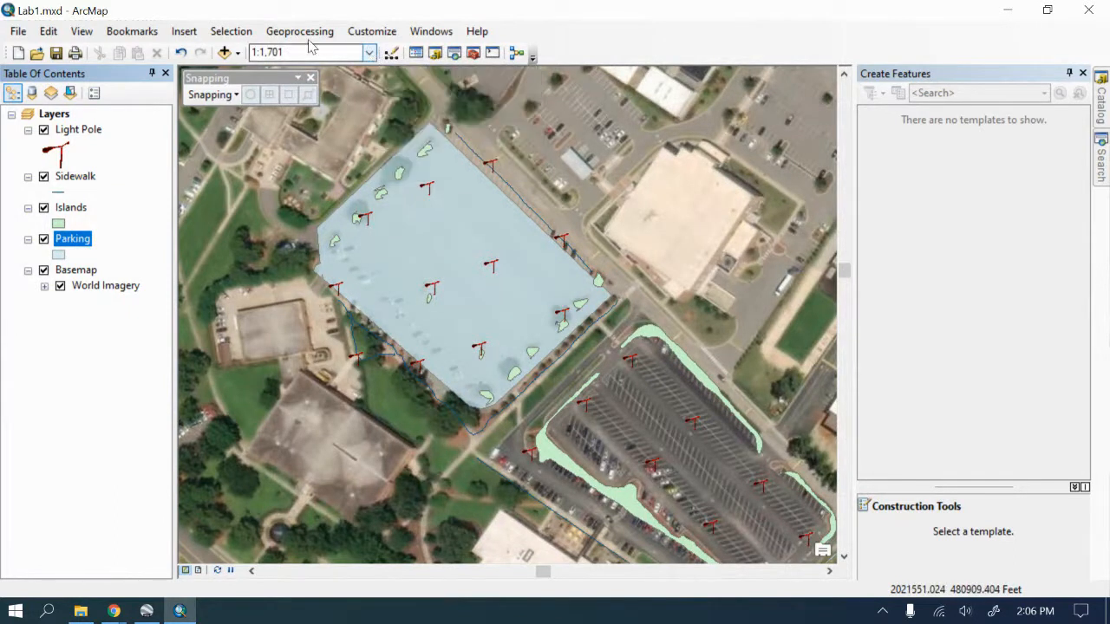
# Step: Set the Parking layer's display transparency to 80%, leaving its fill symbol as it is
pyautogui.click(59, 255)
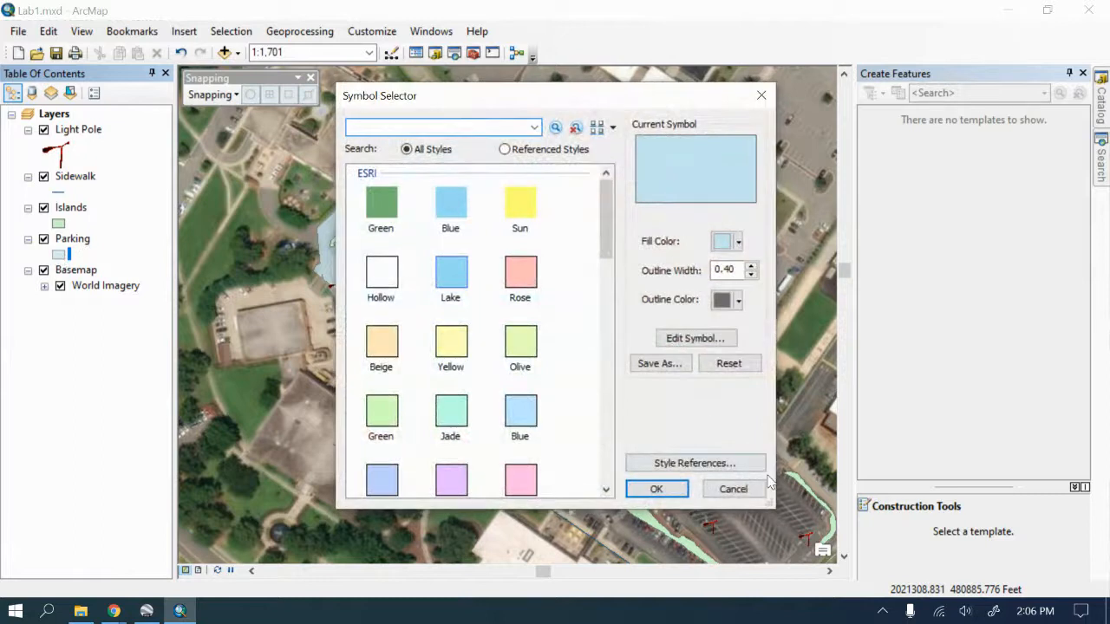
pyautogui.click(732, 489)
pyautogui.rightClick(84, 245)
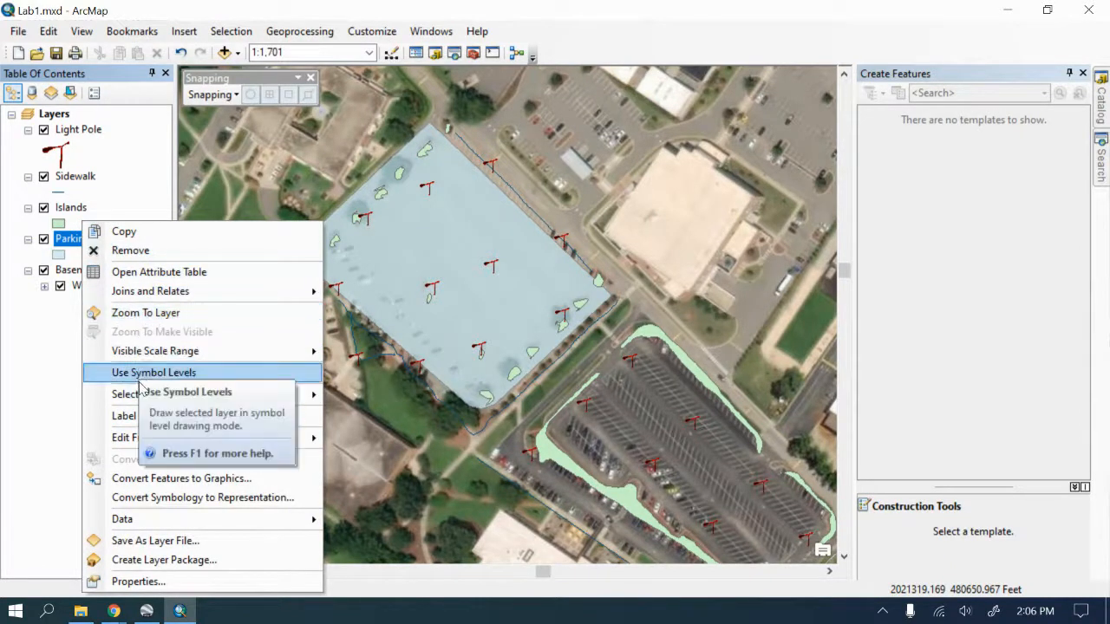
pyautogui.click(127, 583)
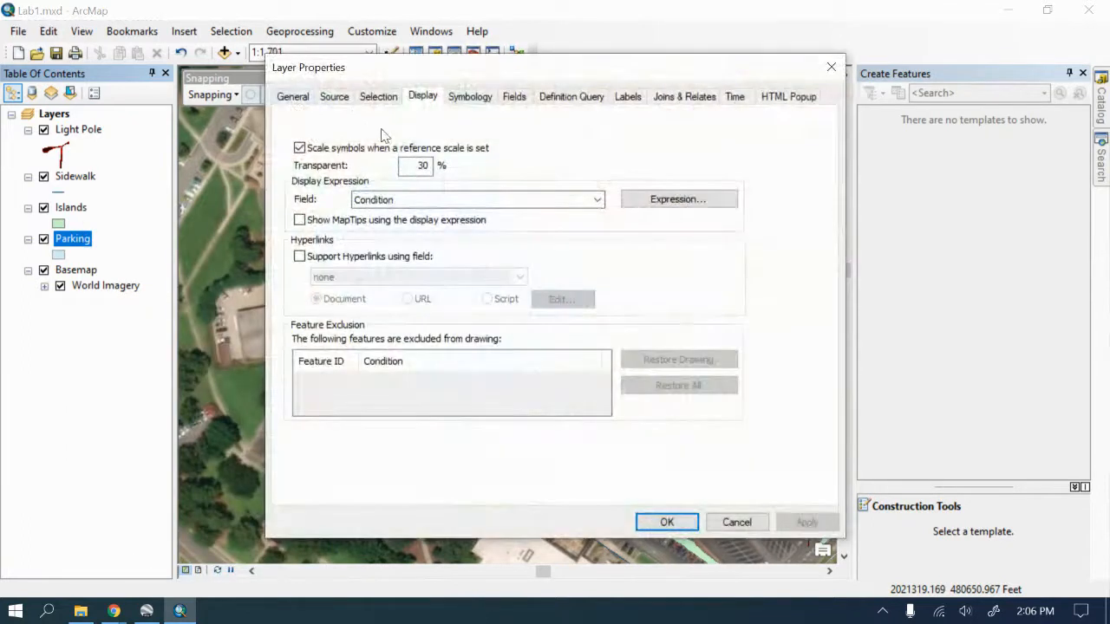
pyautogui.moveTo(410, 164); pyautogui.dragTo(435, 167)
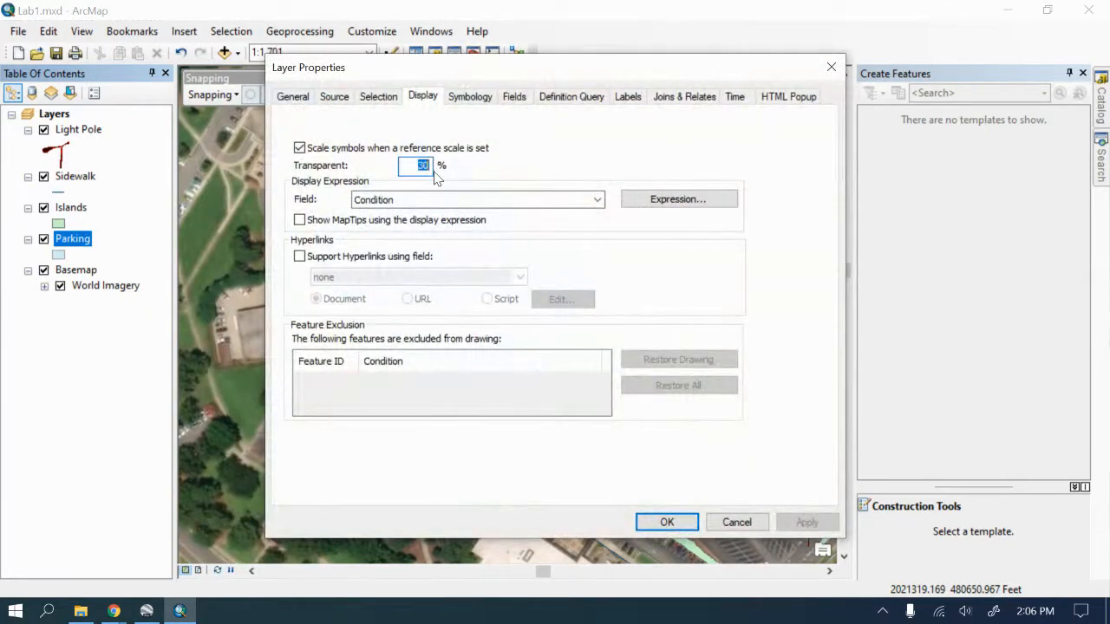
pyautogui.write('80')
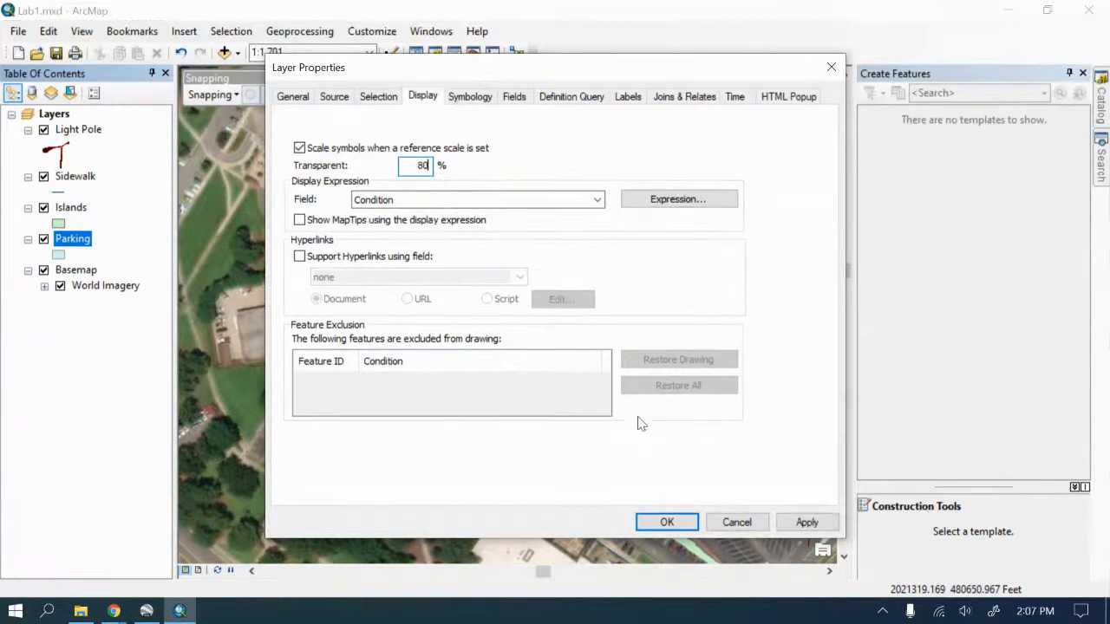
pyautogui.click(782, 523)
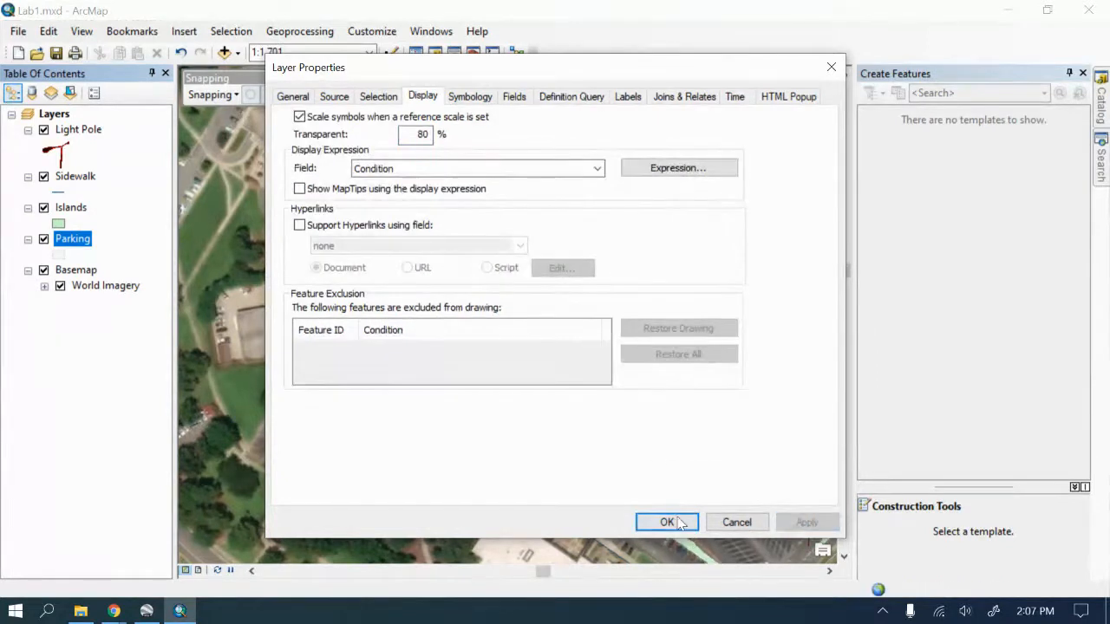
pyautogui.click(666, 522)
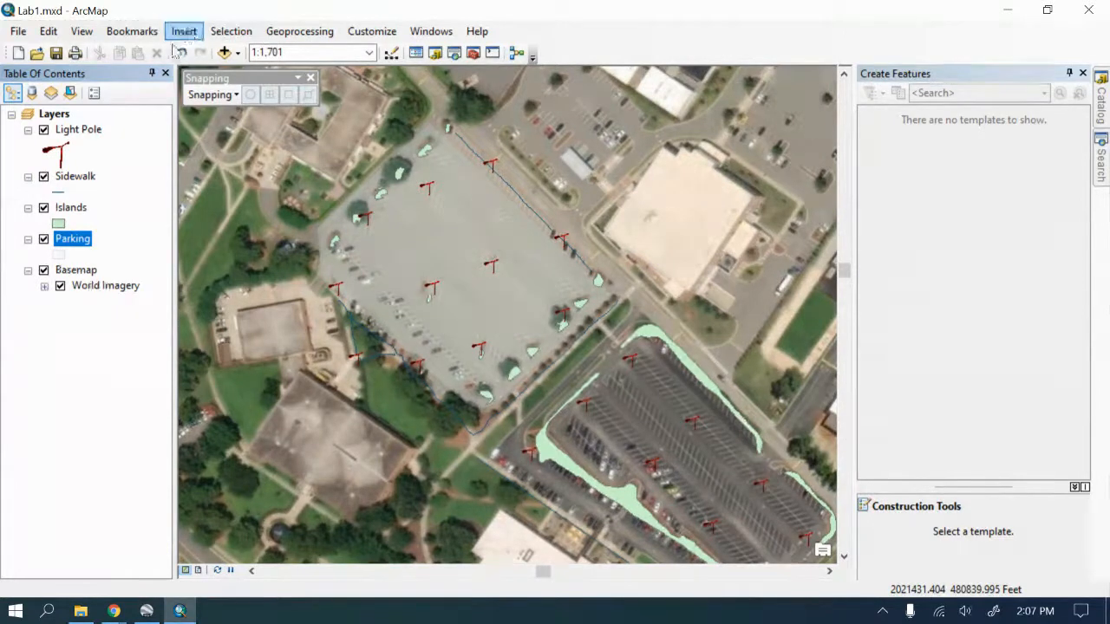
# Step: Set the Parking layer's display transparency to 70%
pyautogui.rightClick(72, 250)
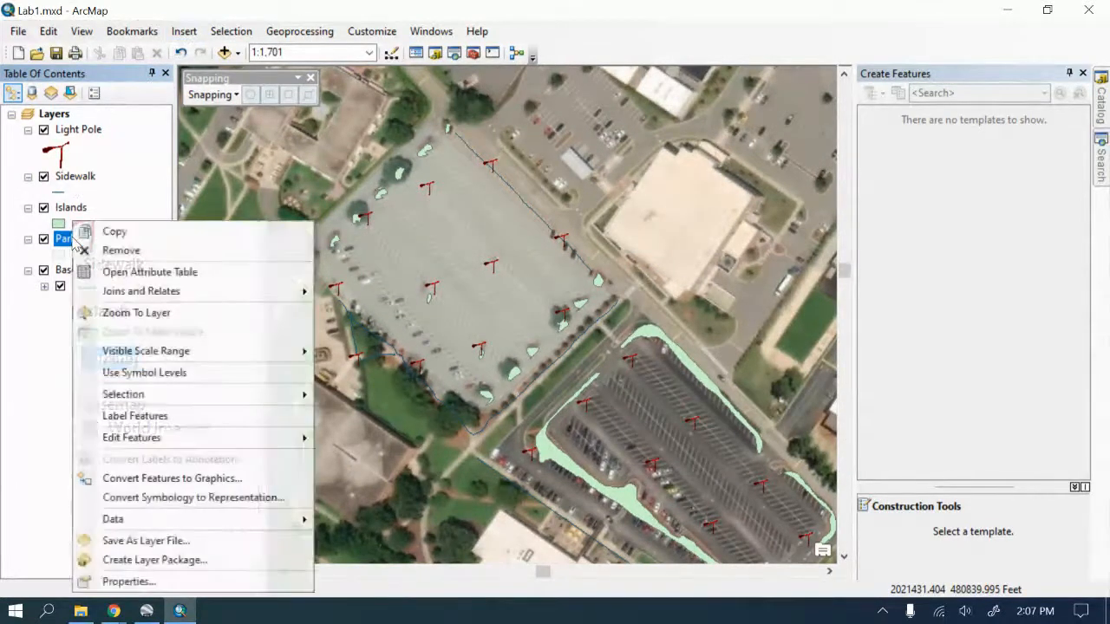
pyautogui.click(125, 577)
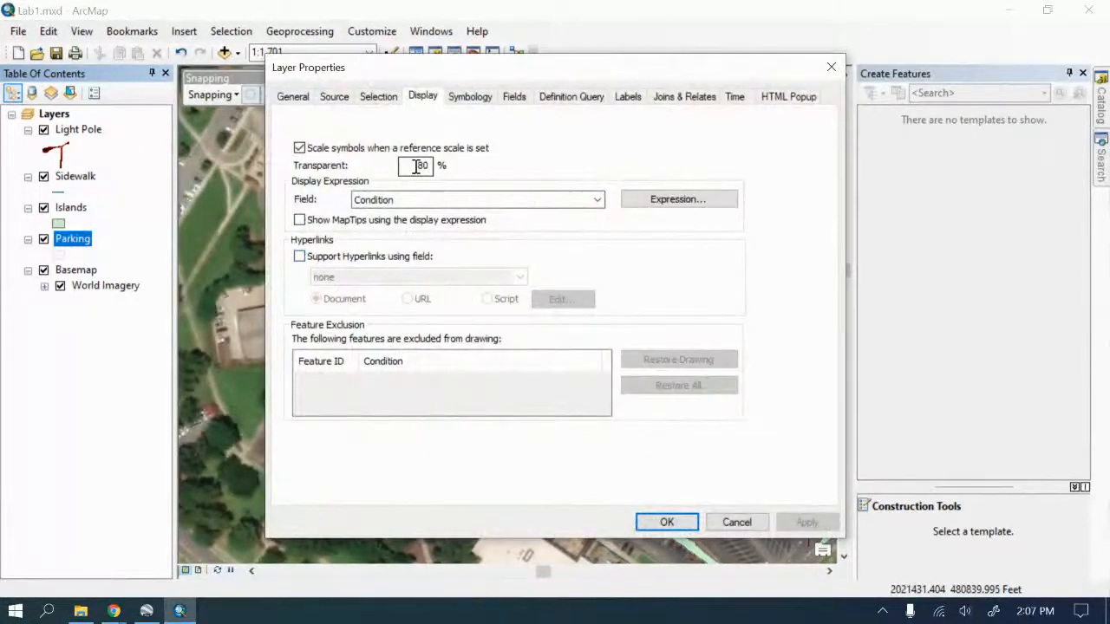
pyautogui.moveTo(416, 167); pyautogui.dragTo(446, 171)
pyautogui.write('70')
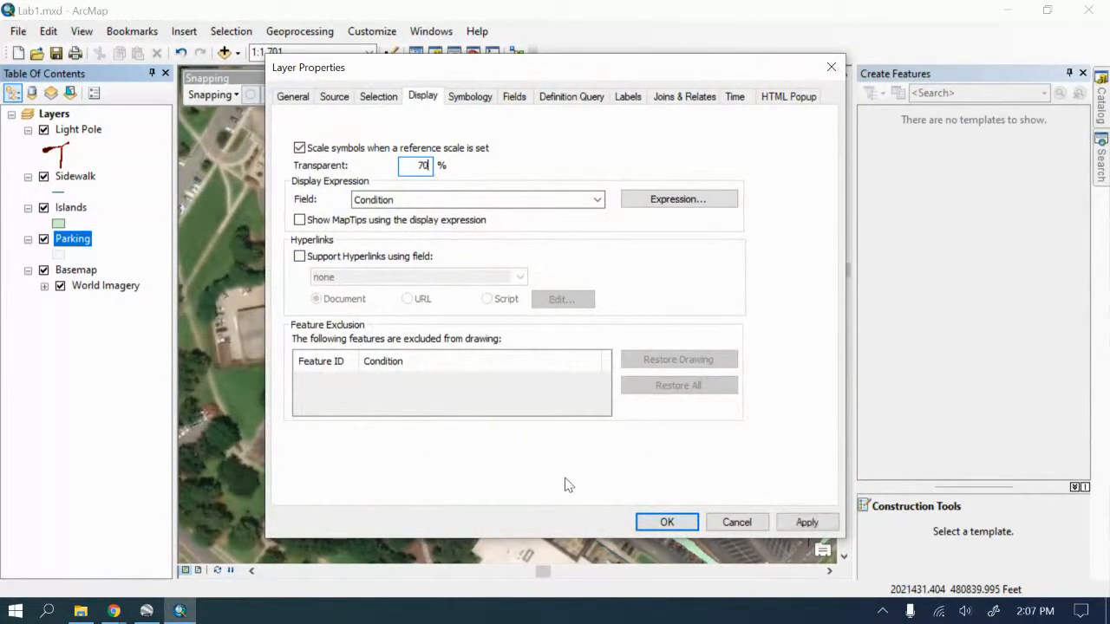
pyautogui.click(806, 522)
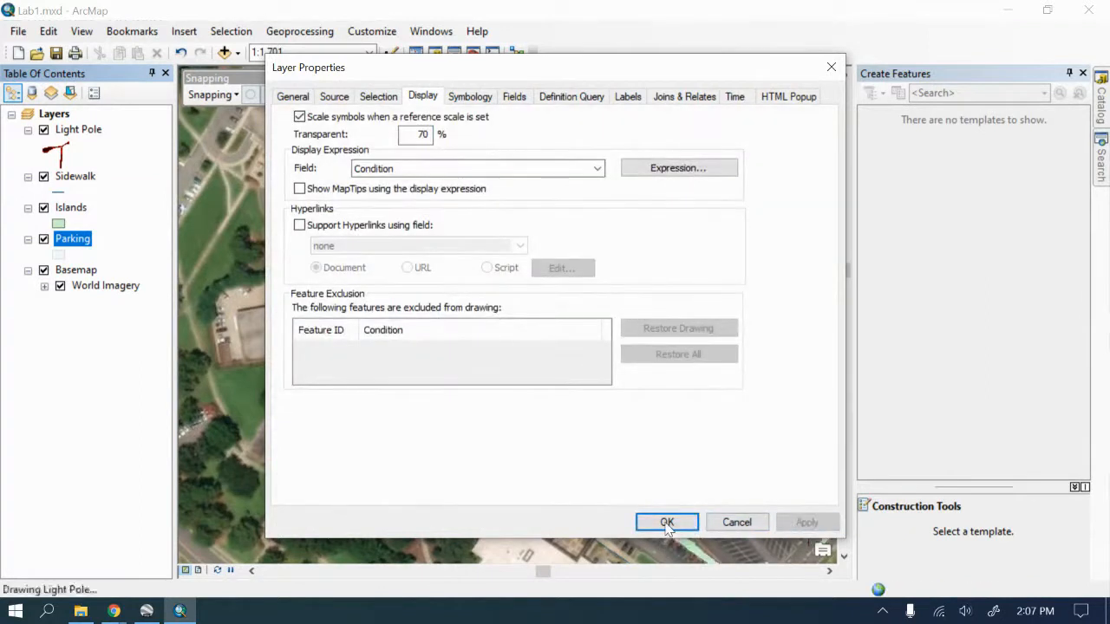
pyautogui.click(666, 523)
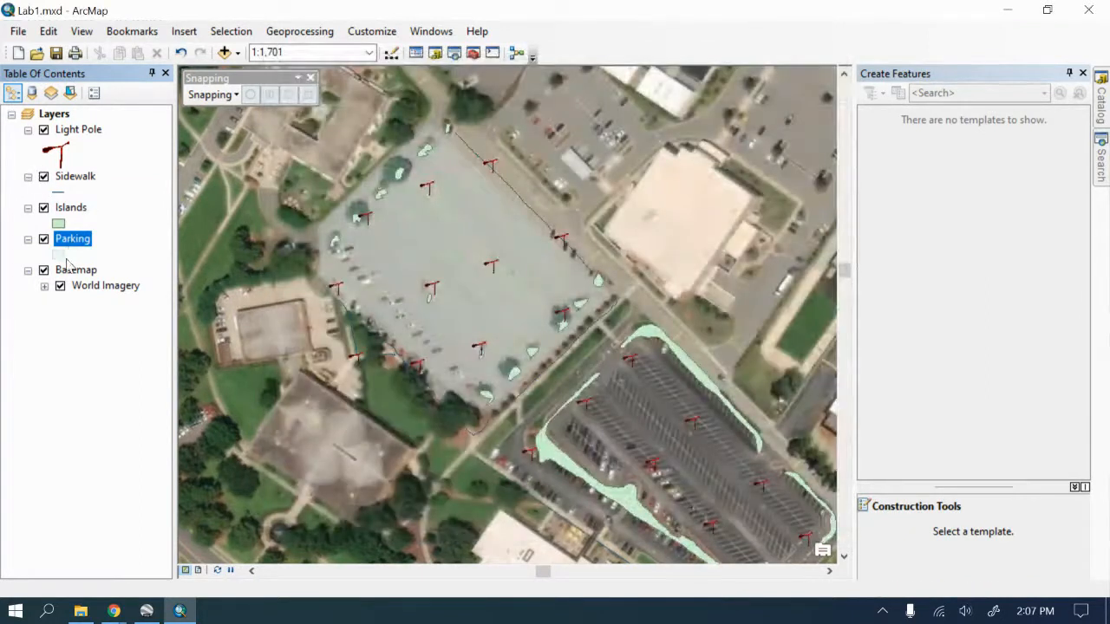
# Step: Give the Parking layer's polygon symbol a black outline with a width of 1
pyautogui.click(62, 259)
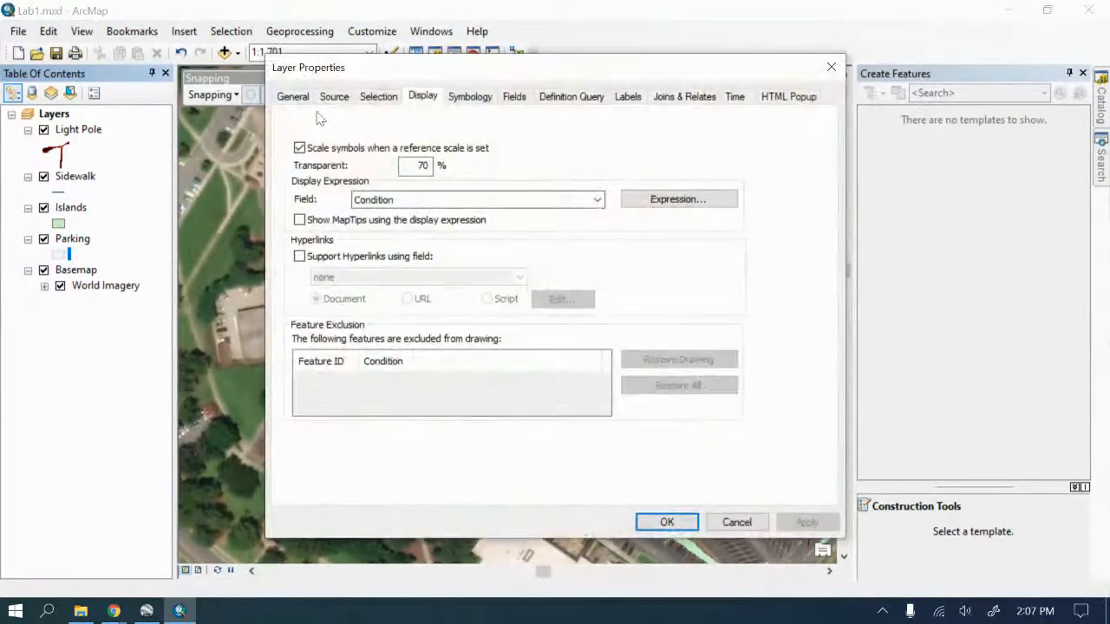
pyautogui.click(735, 523)
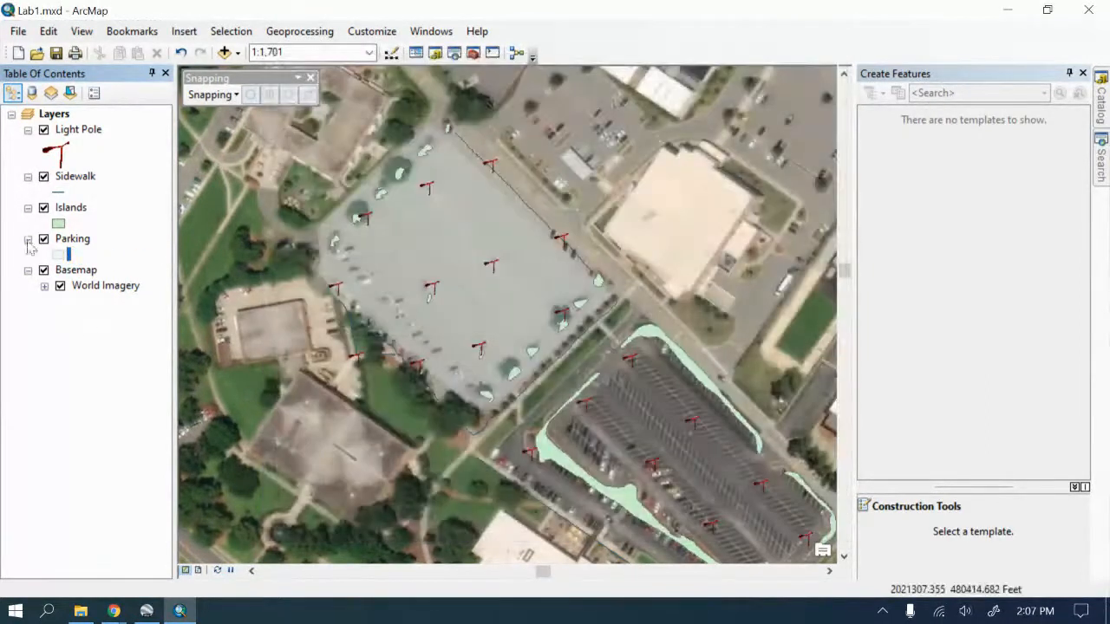
pyautogui.click(65, 260)
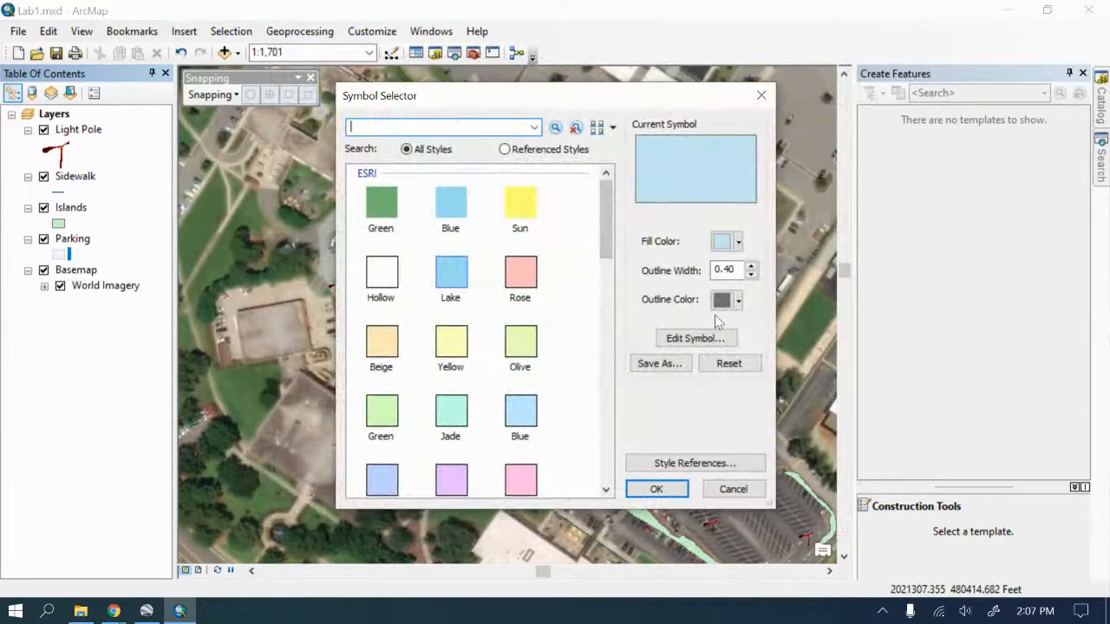
pyautogui.click(753, 267)
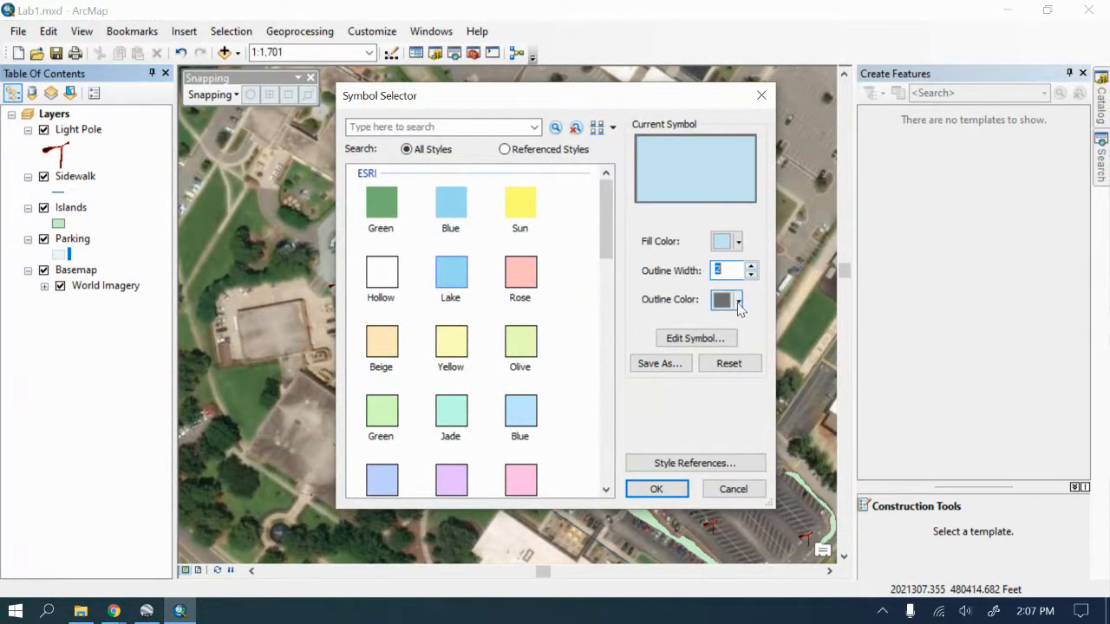
pyautogui.click(751, 274)
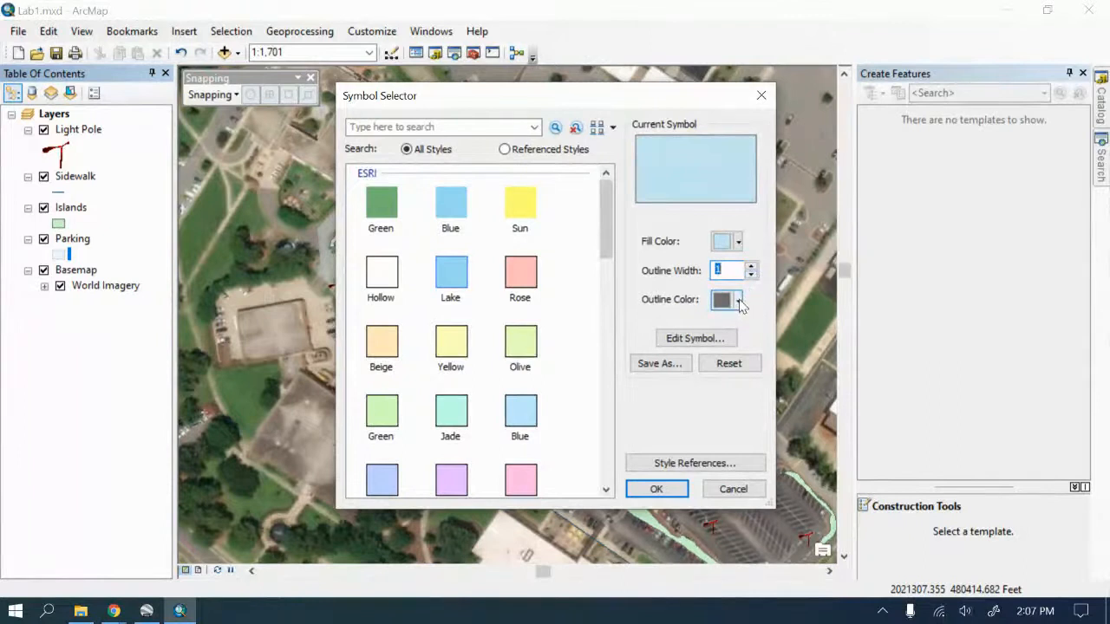
pyautogui.click(739, 300)
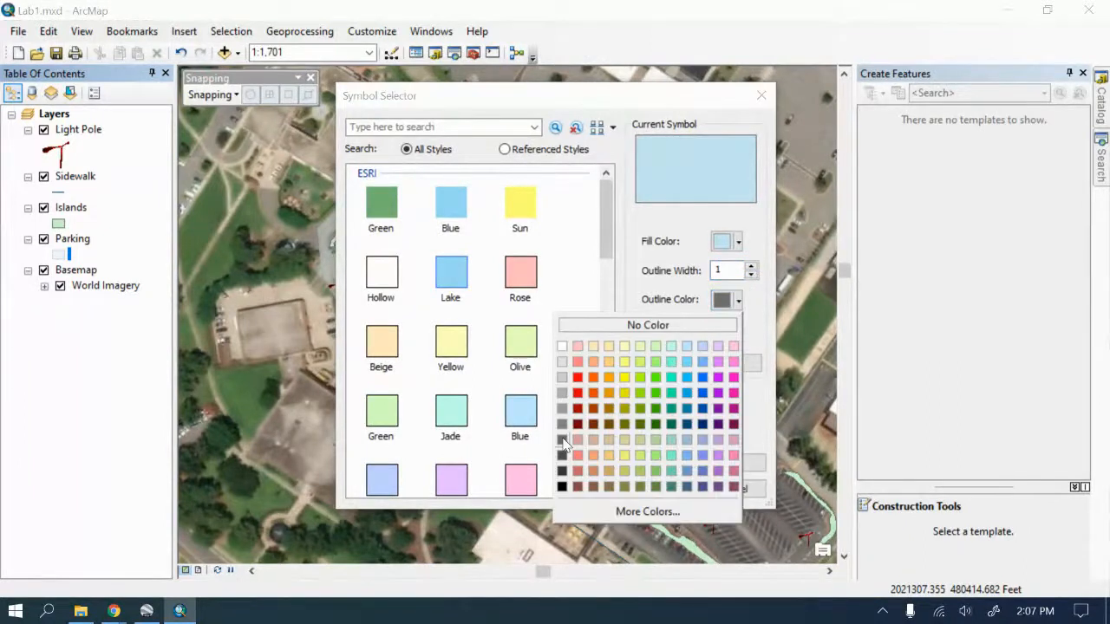
pyautogui.click(562, 486)
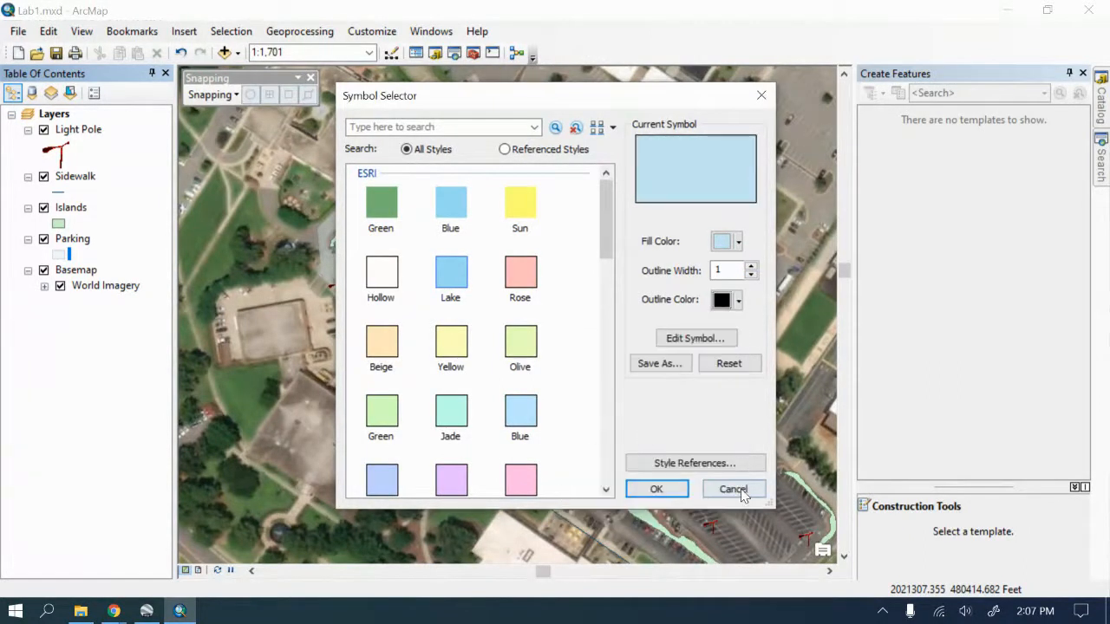
pyautogui.click(655, 490)
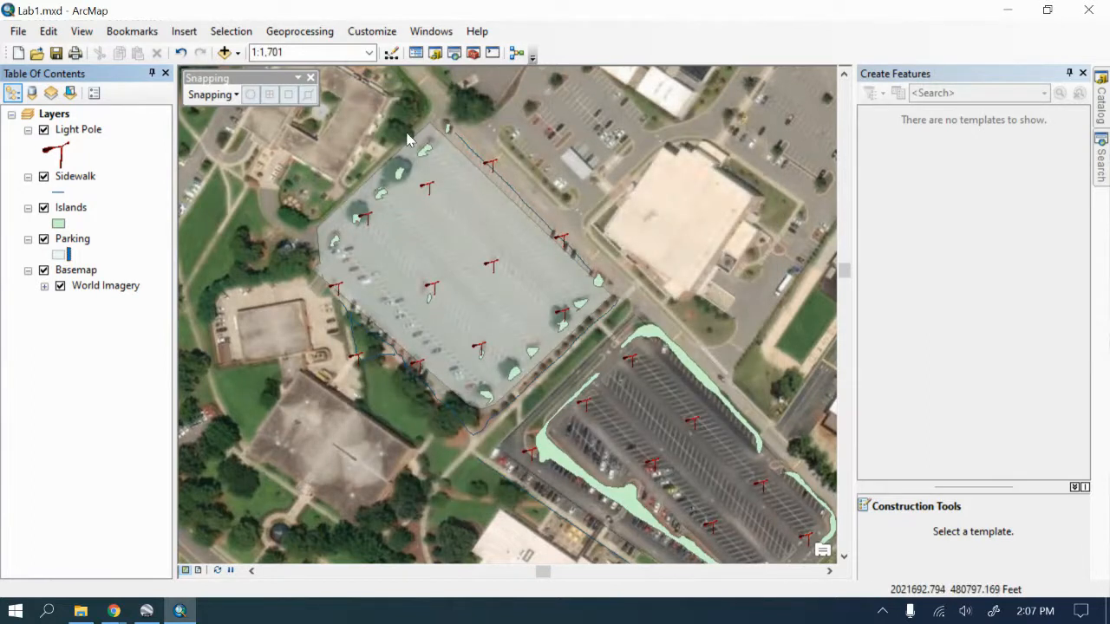
# Step: Close the floating Snapping toolbar over the map
pyautogui.scroll(-3, 408, 138)
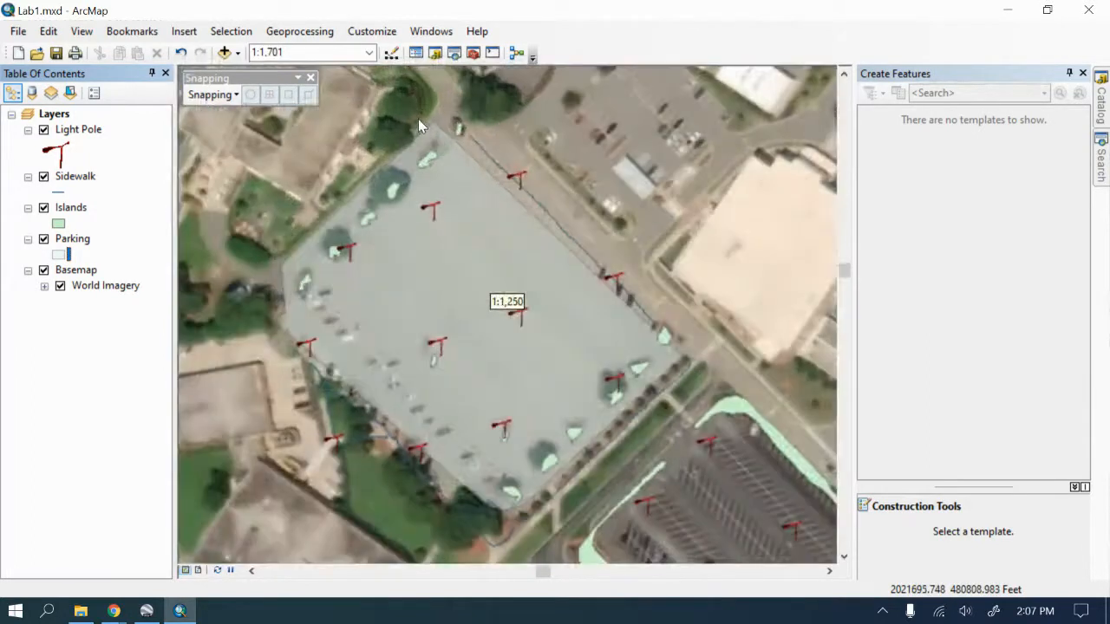
pyautogui.scroll(-1, 418, 119)
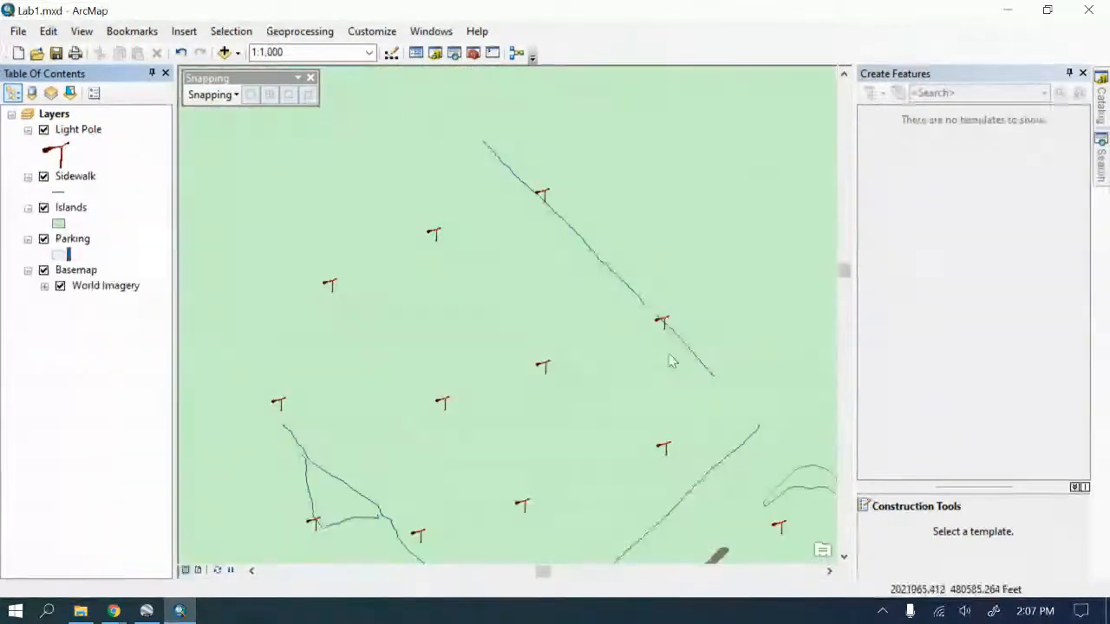
pyautogui.scroll(1, 518, 384)
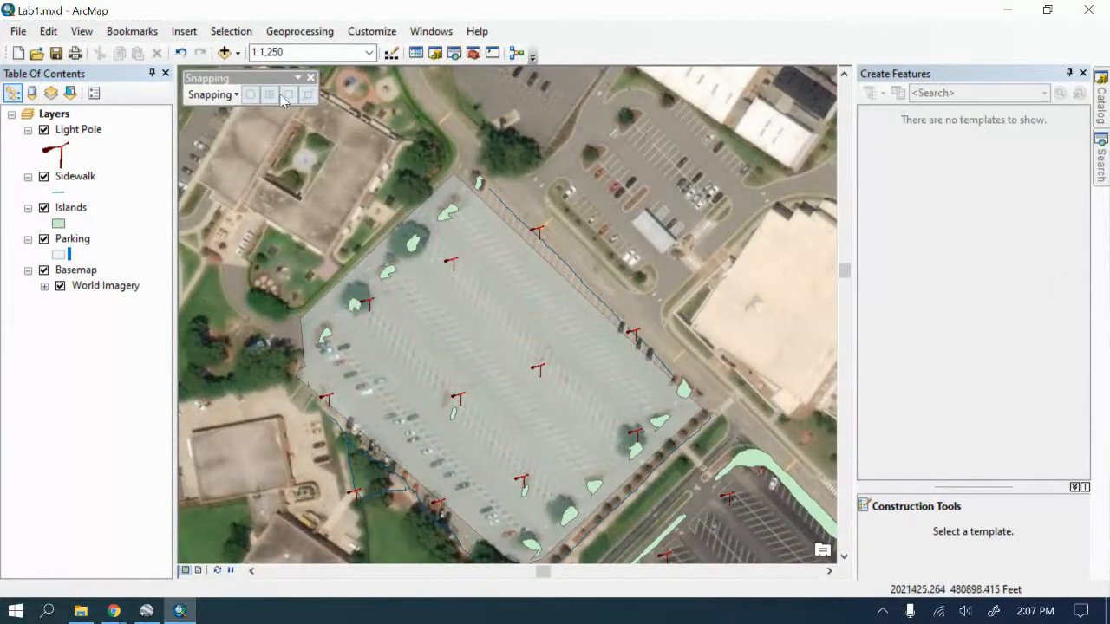
pyautogui.click(312, 79)
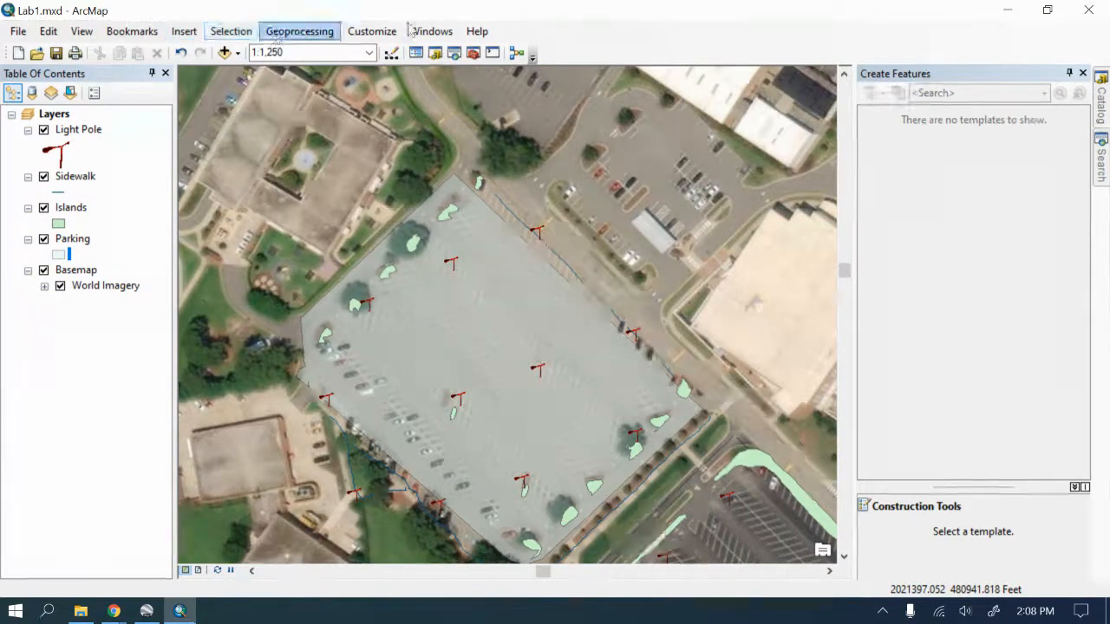
pyautogui.click(368, 33)
pyautogui.moveTo(386, 50)
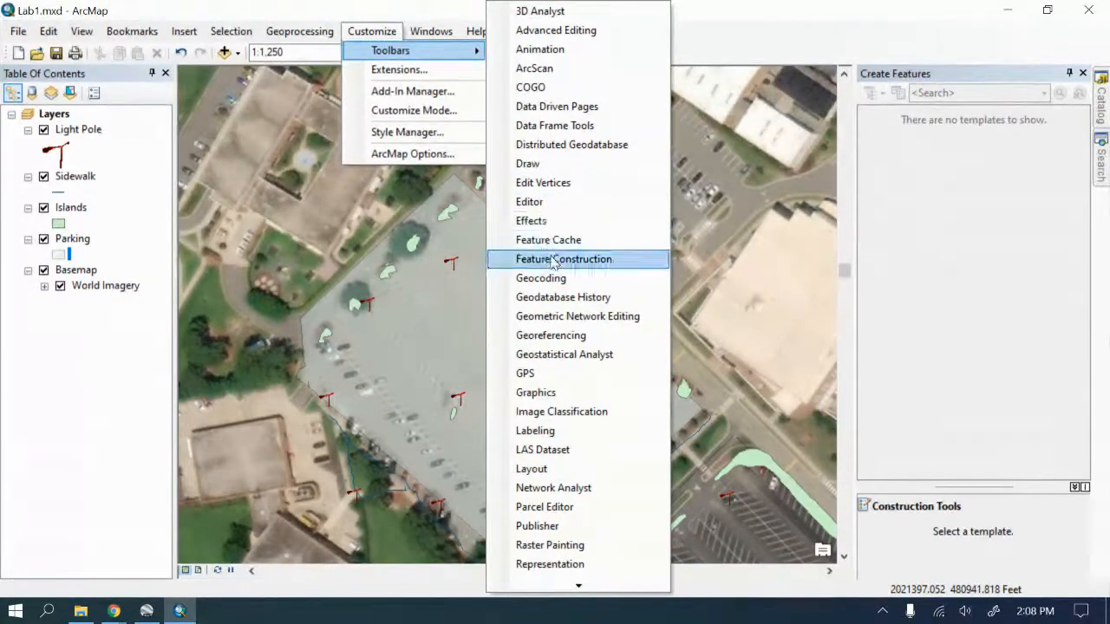
pyautogui.moveTo(576, 587)
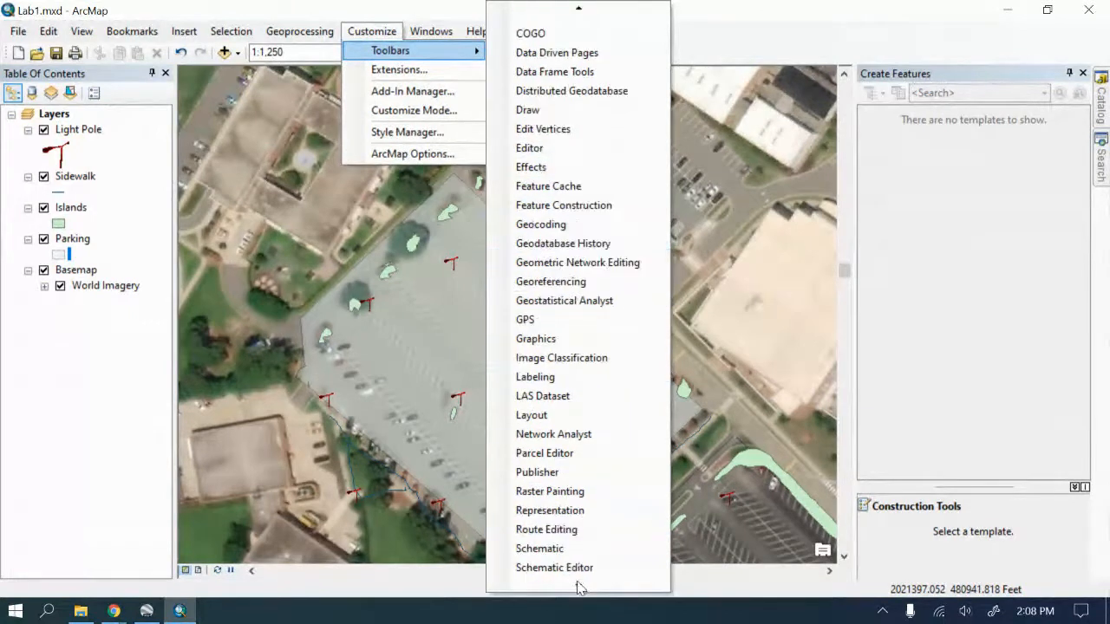
pyautogui.click(572, 568)
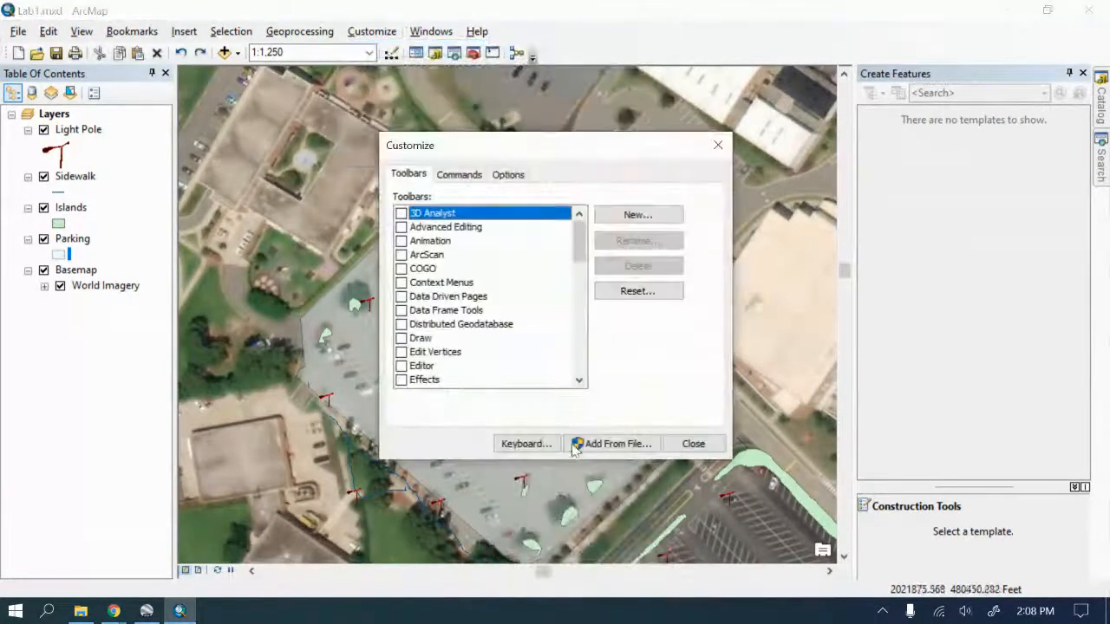
pyautogui.click(718, 145)
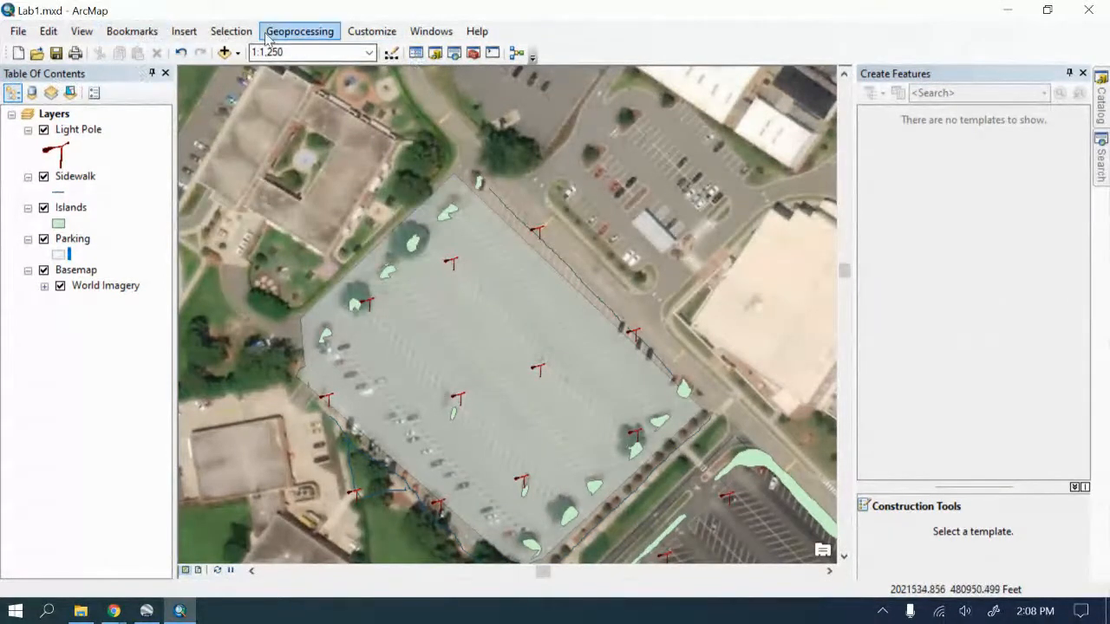
# Step: Display the Tools toolbar with the map navigation and selection tools
pyautogui.click(378, 36)
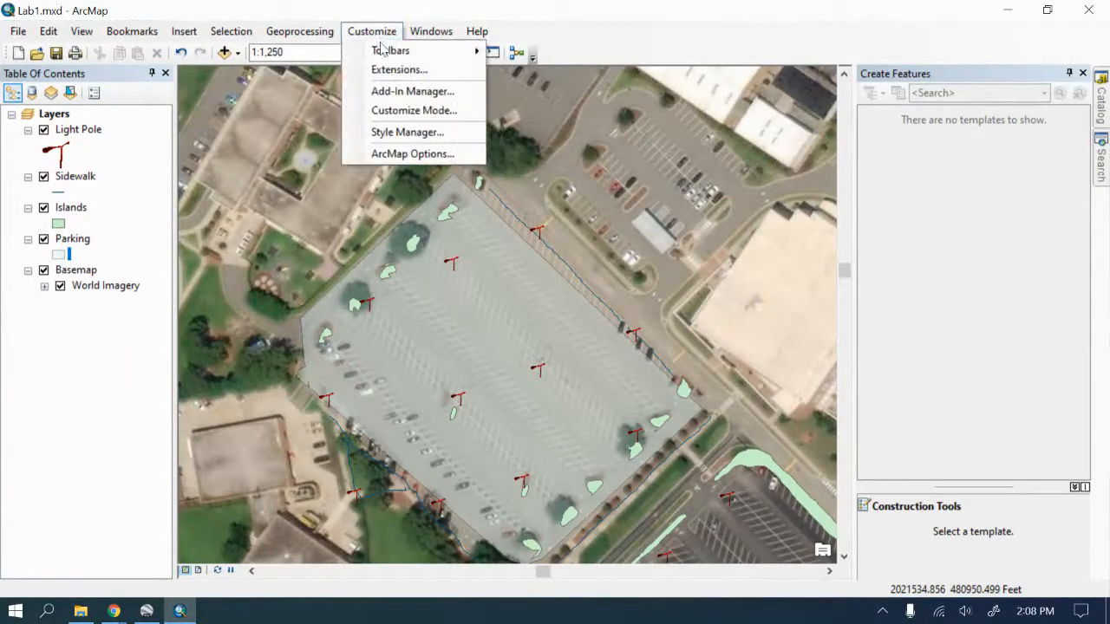
pyautogui.moveTo(386, 52)
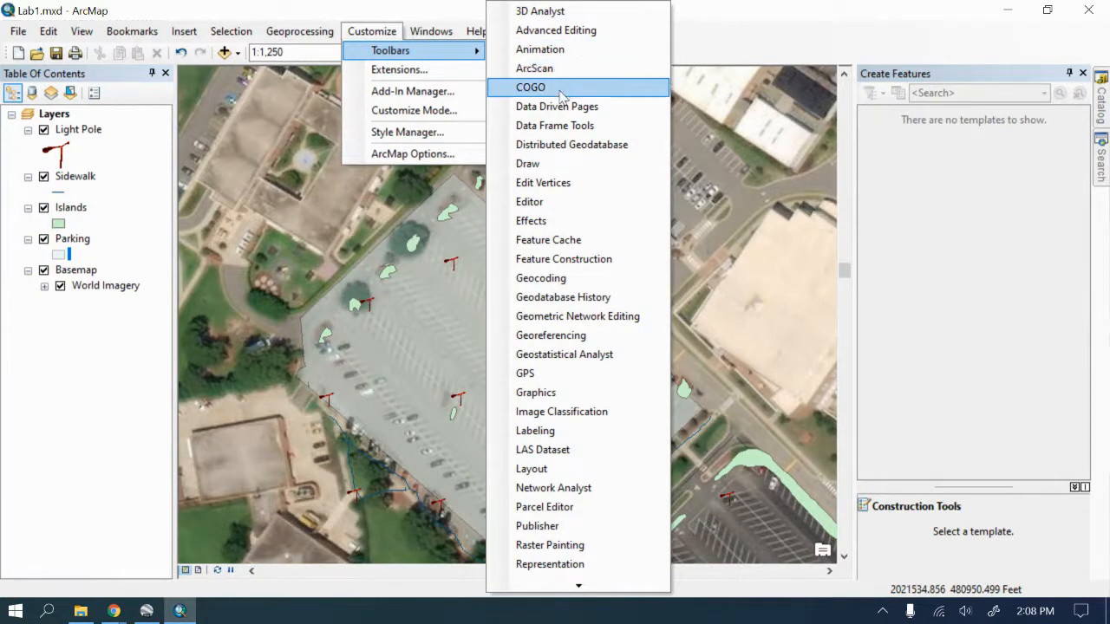
pyautogui.moveTo(547, 589)
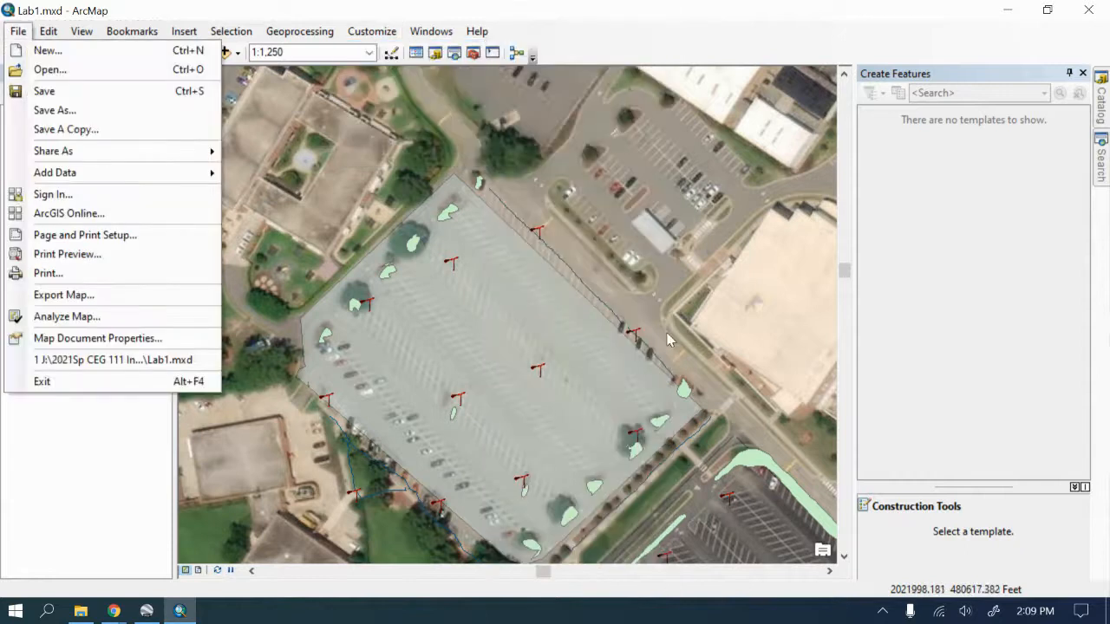
pyautogui.moveTo(372, 32)
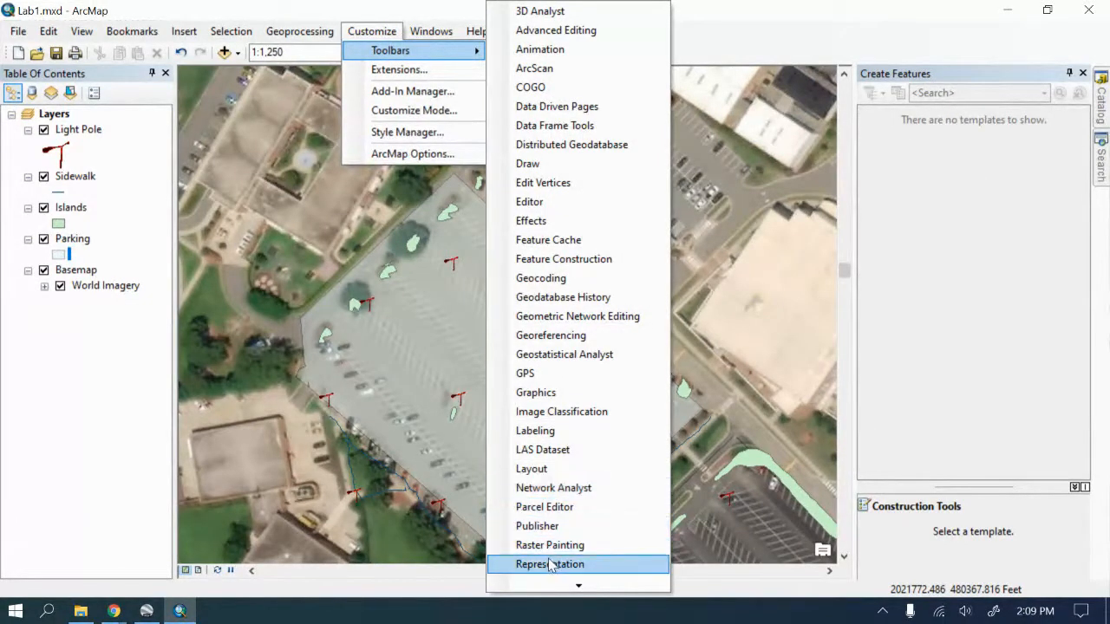
pyautogui.moveTo(579, 588)
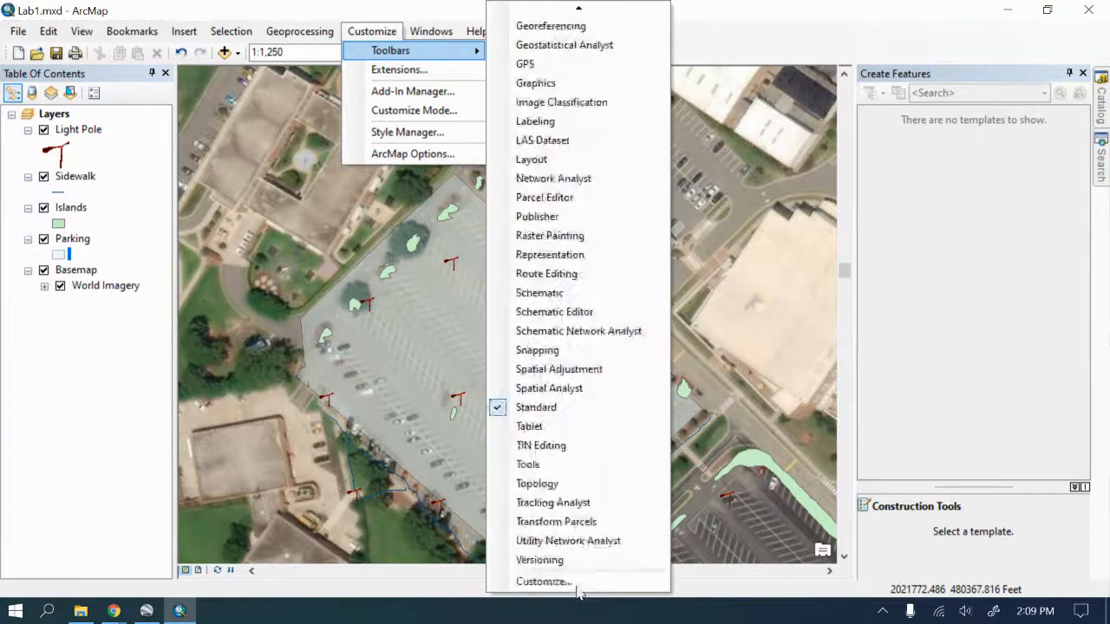
pyautogui.click(501, 465)
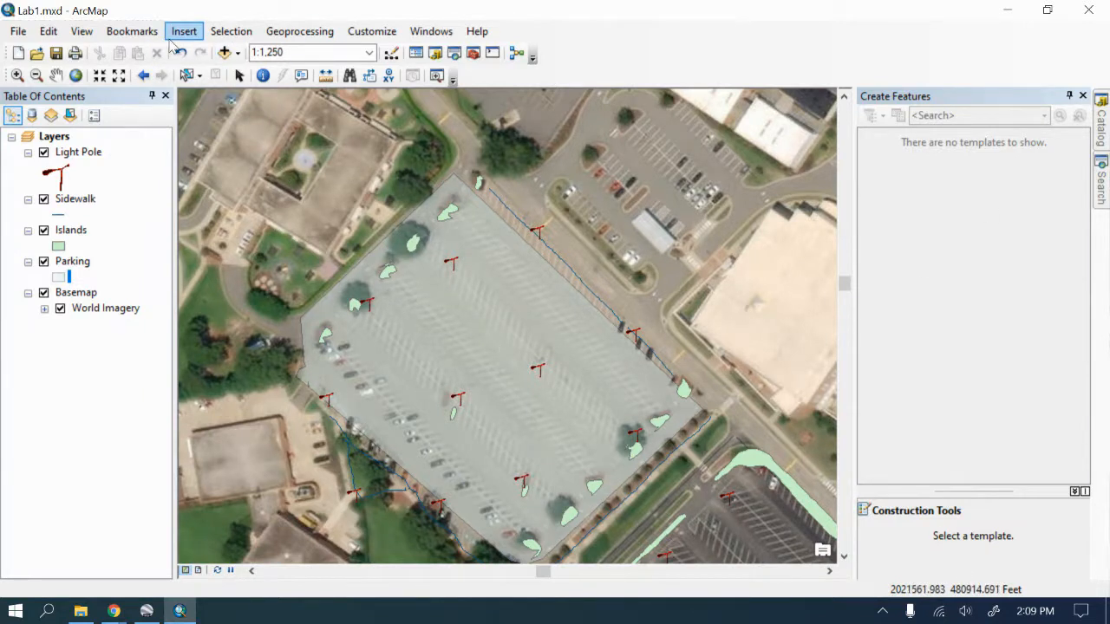
# Step: Start an edit session on the map layers and select the Parking template for creating polygon features
pyautogui.click(55, 75)
pyautogui.moveTo(480, 352); pyautogui.dragTo(473, 303)
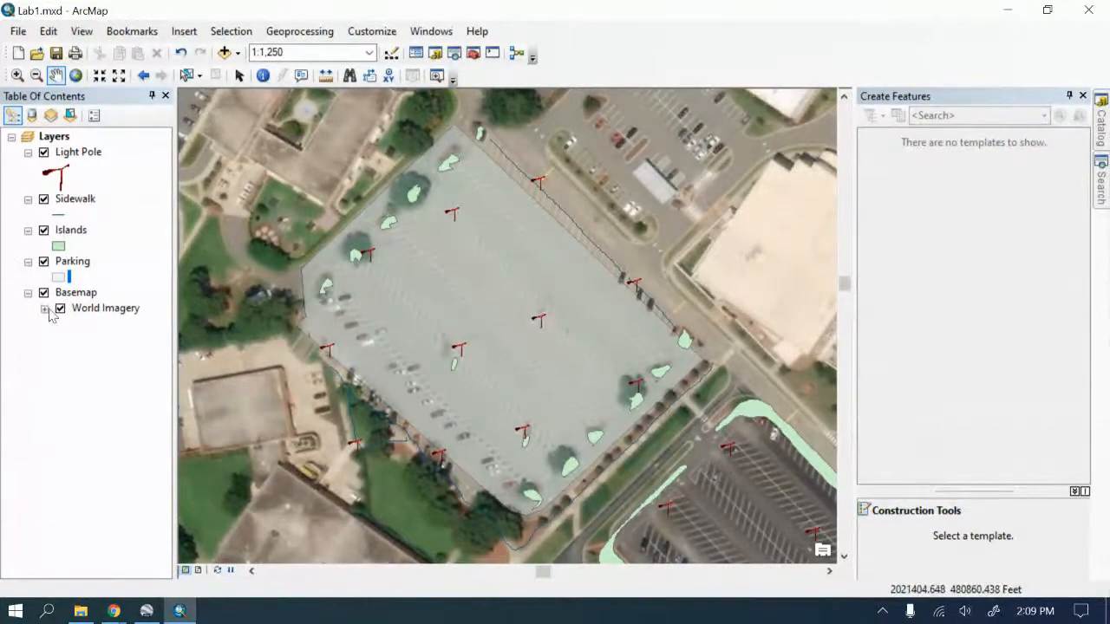
pyautogui.click(239, 75)
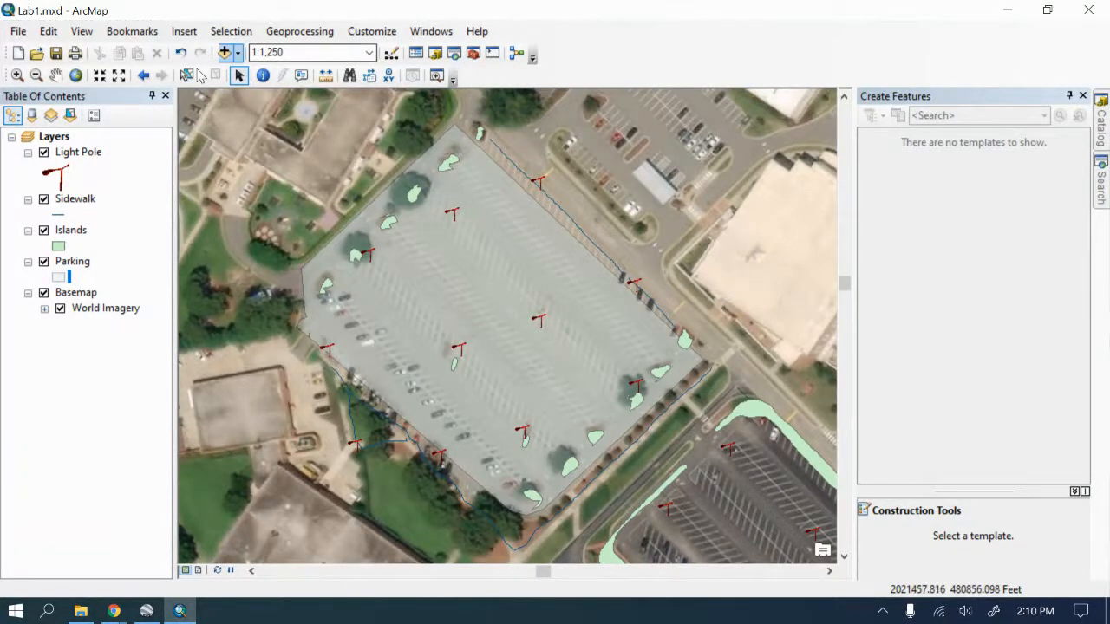
pyautogui.click(392, 53)
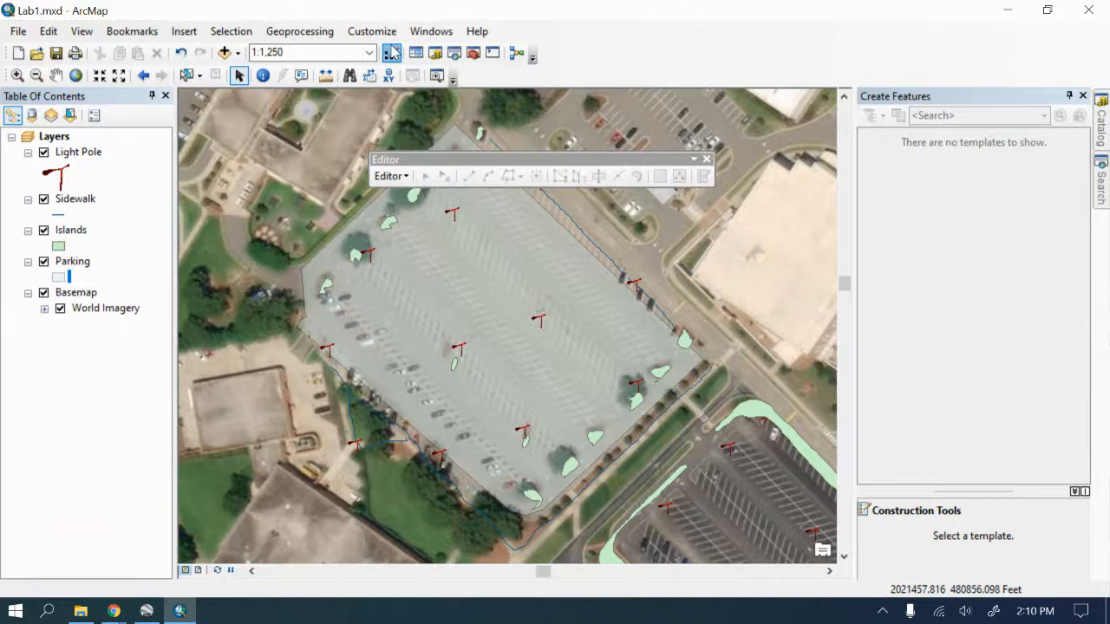
pyautogui.click(389, 176)
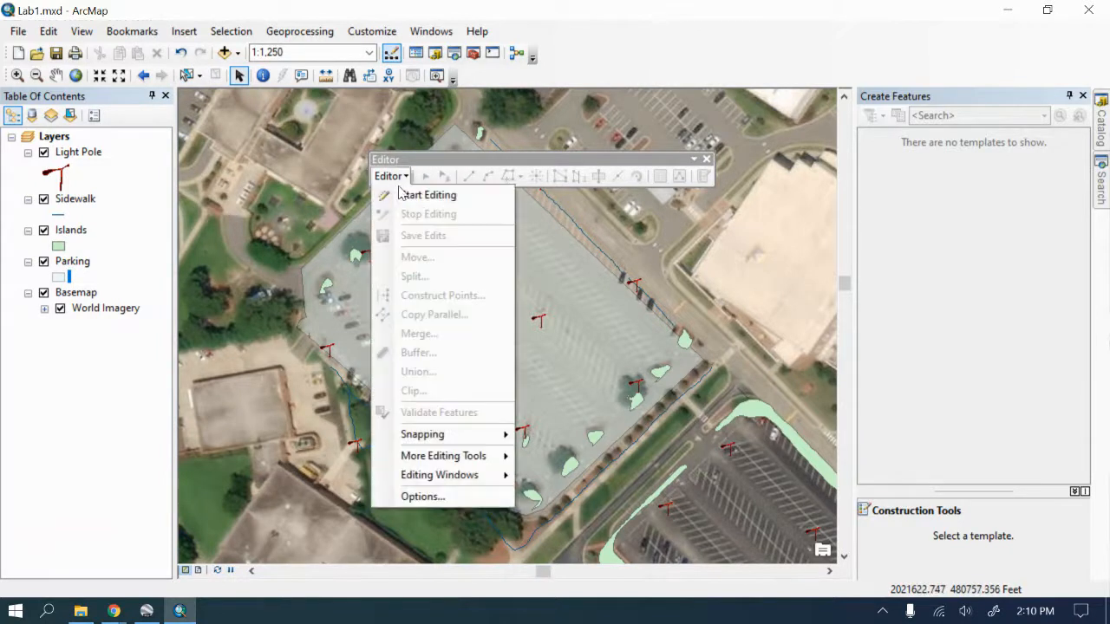
pyautogui.click(415, 197)
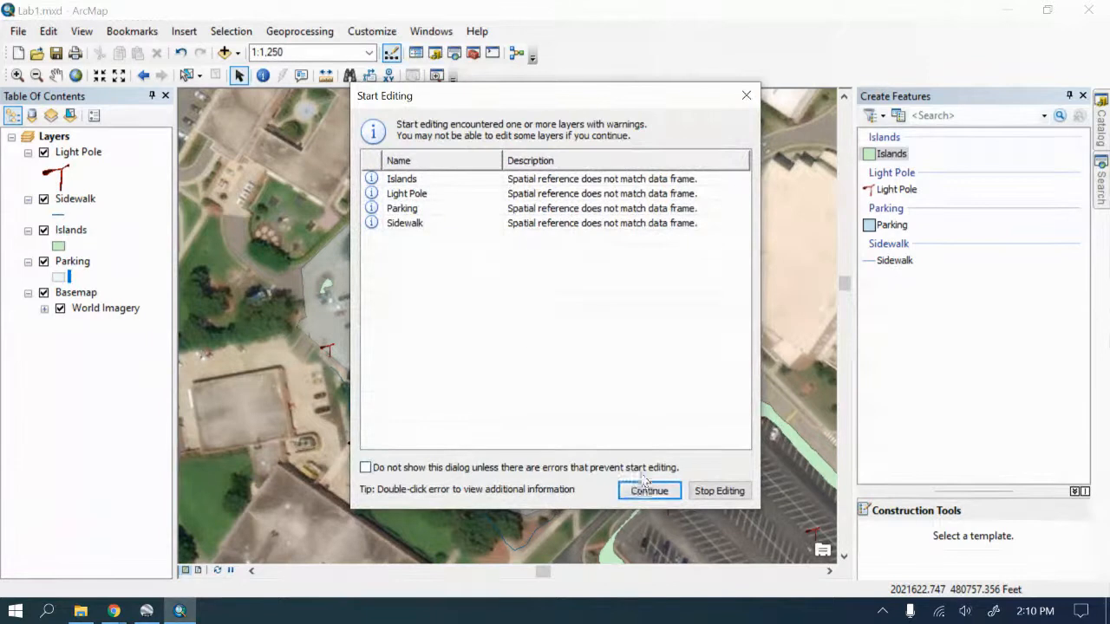
pyautogui.click(414, 212)
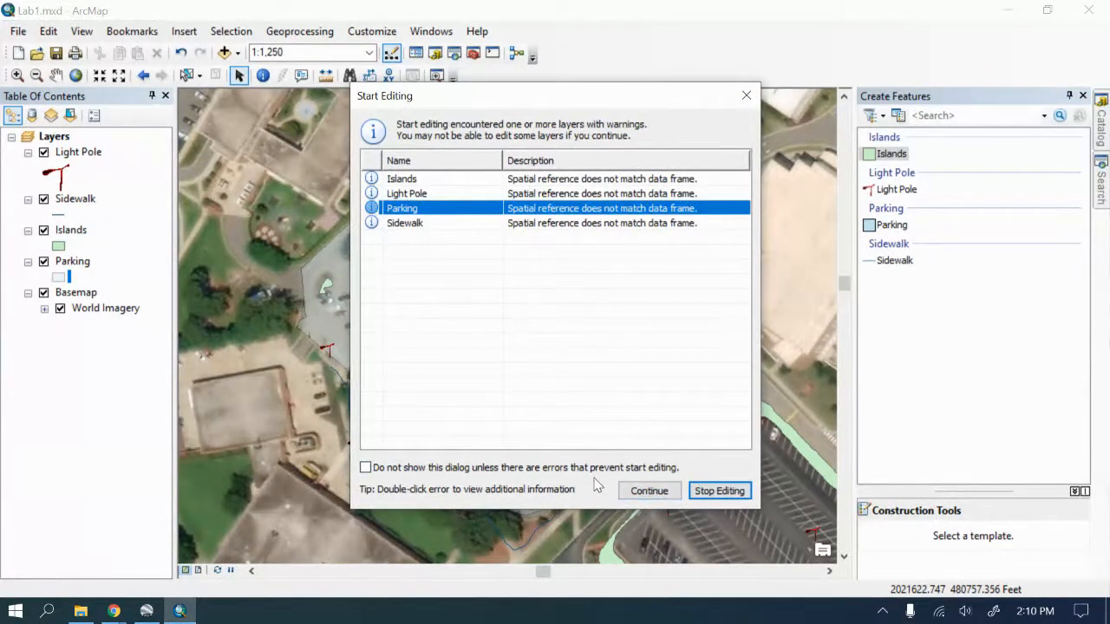
pyautogui.click(644, 491)
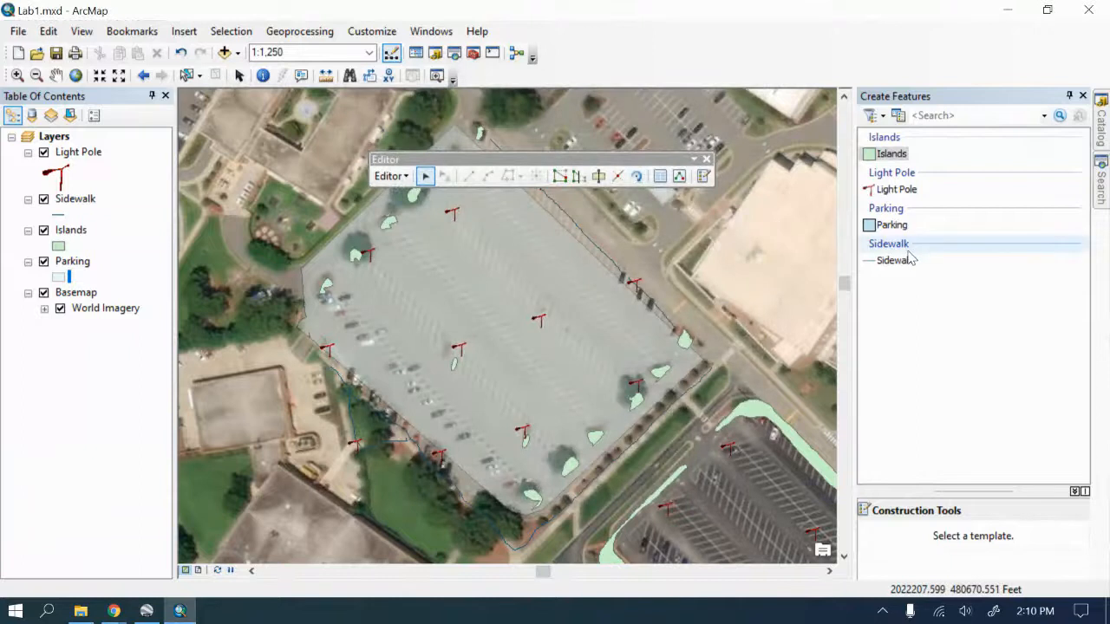
pyautogui.click(893, 225)
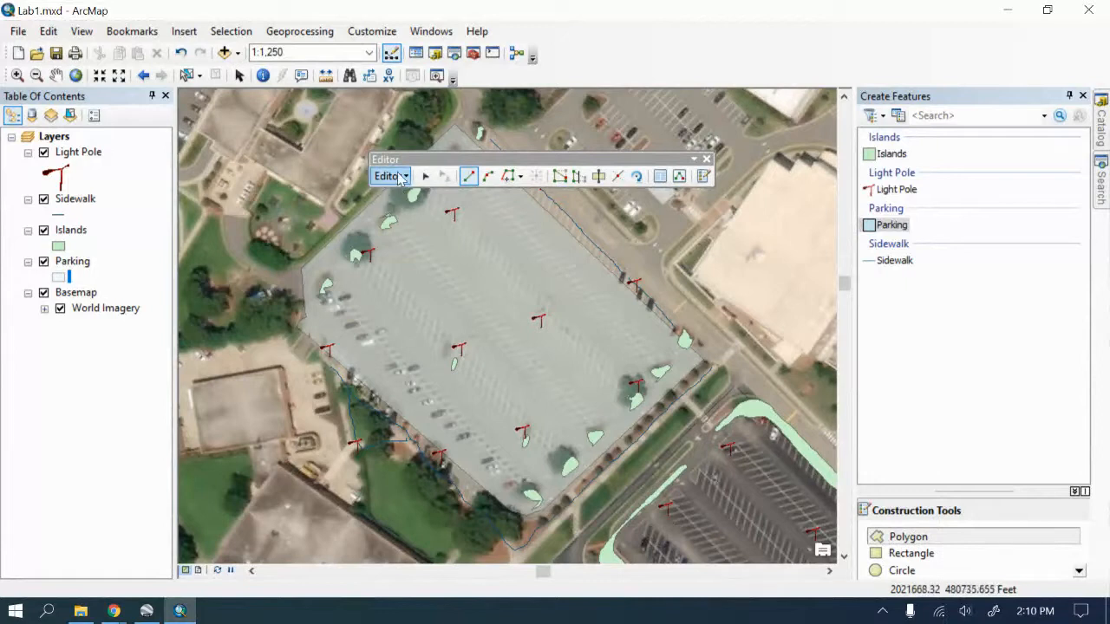
# Step: Display the Snapping toolbar and enable snapping for the edit session
pyautogui.click(399, 178)
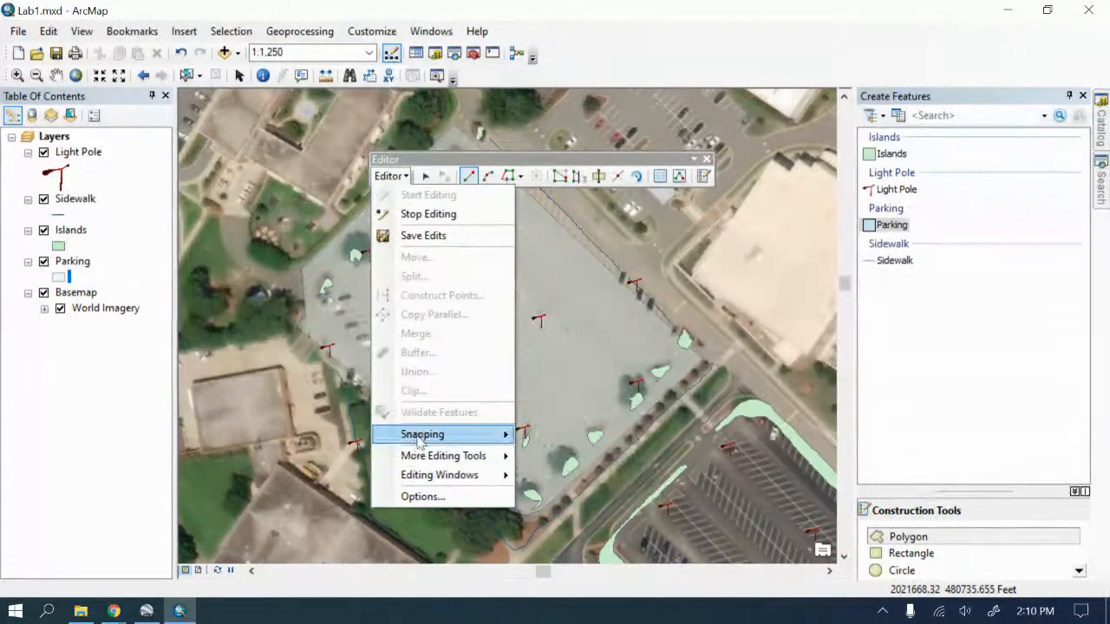
pyautogui.moveTo(420, 442)
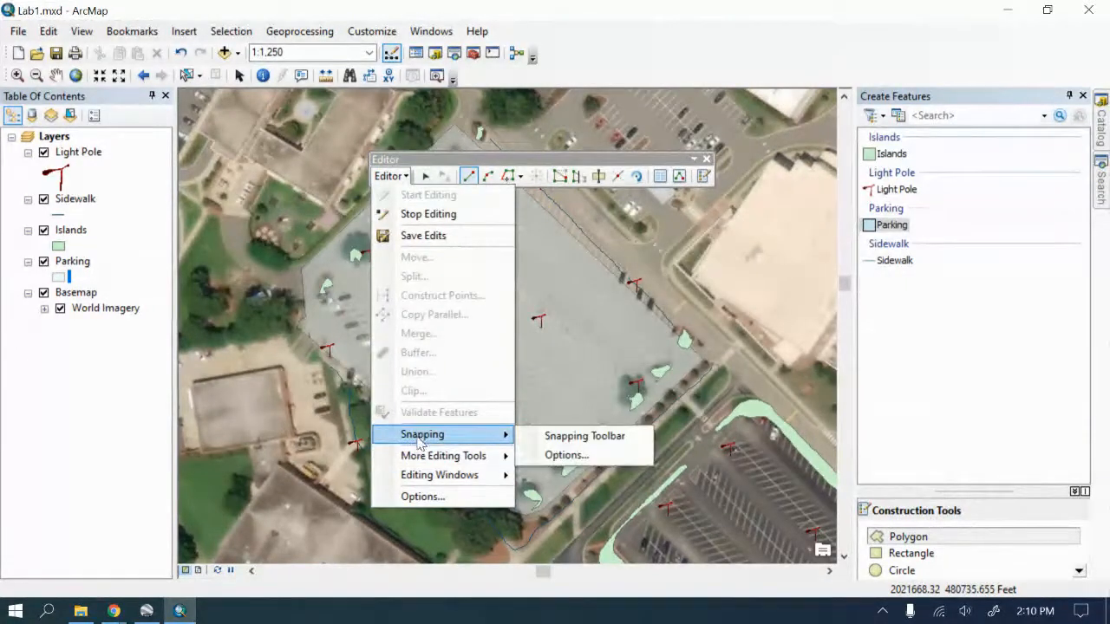
pyautogui.click(569, 438)
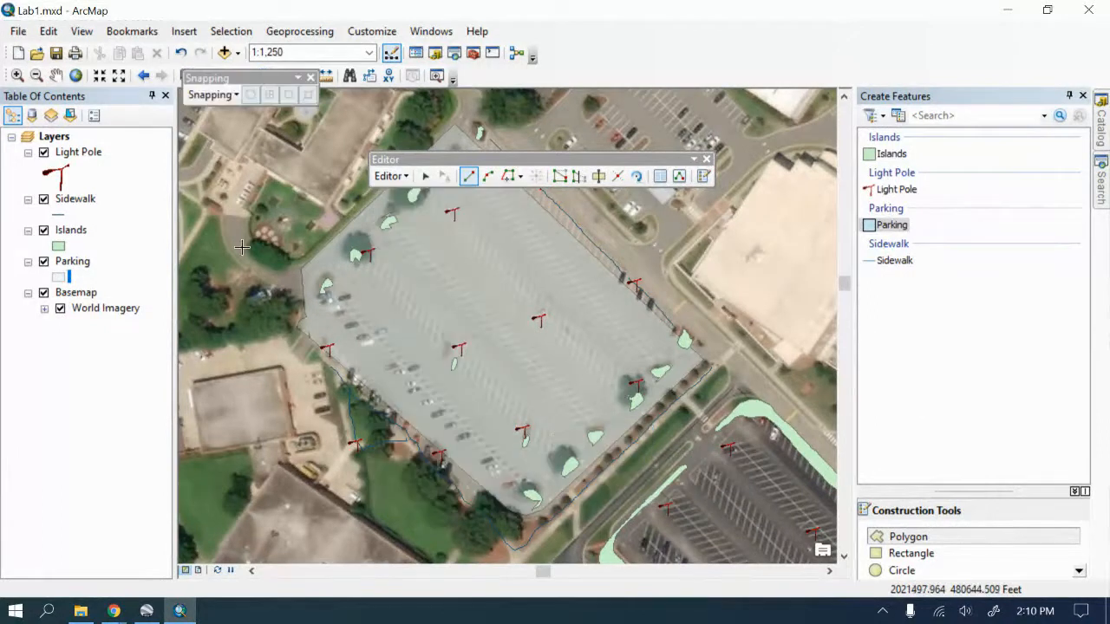
pyautogui.click(215, 96)
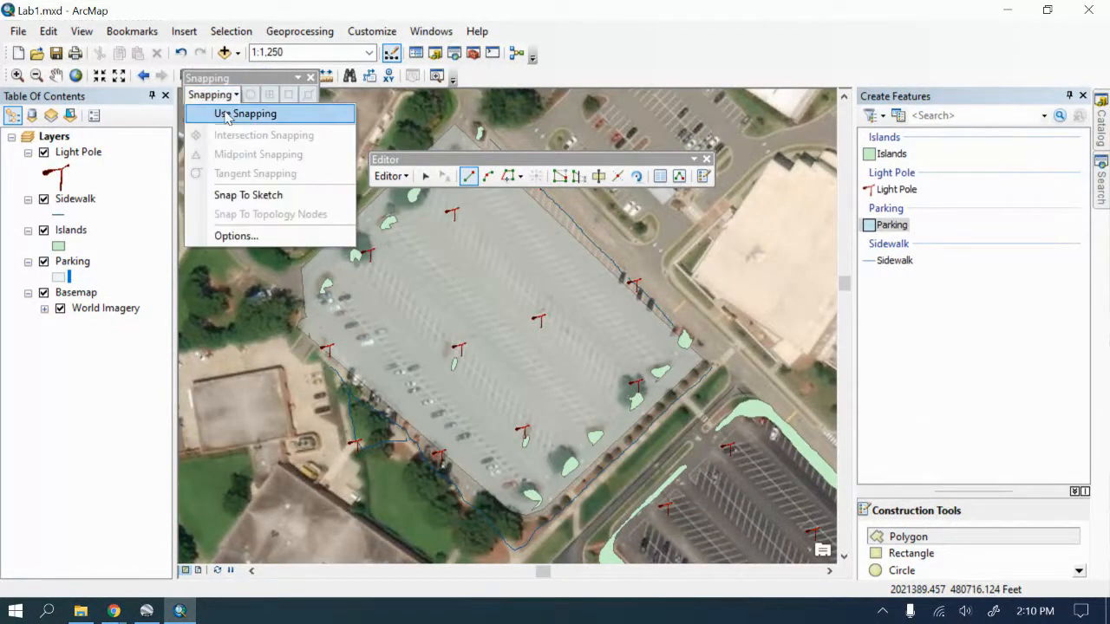
pyautogui.click(231, 119)
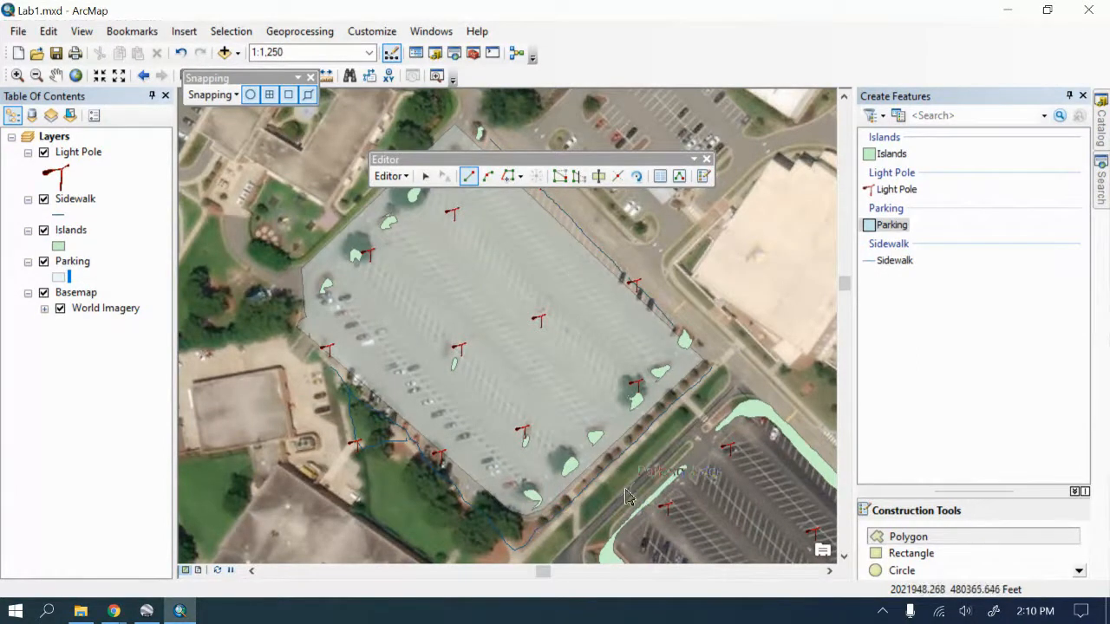
# Step: Sketch a new Parking polygon around the large lot, snapping its vertices to the existing parking outline from the southern corner to the western edge
pyautogui.click(547, 509)
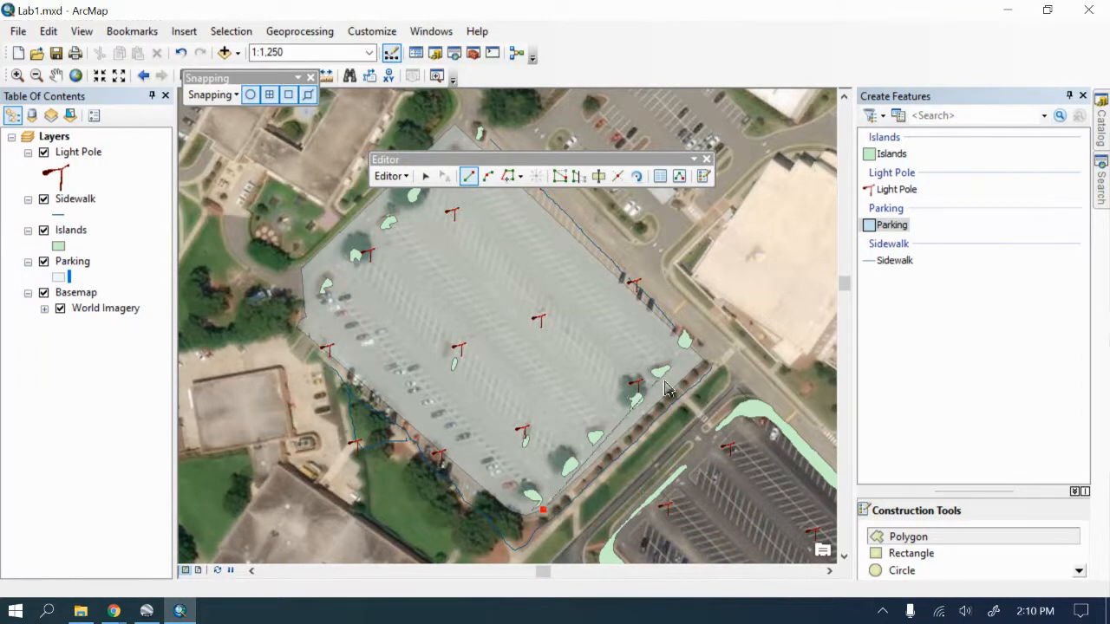
pyautogui.click(703, 359)
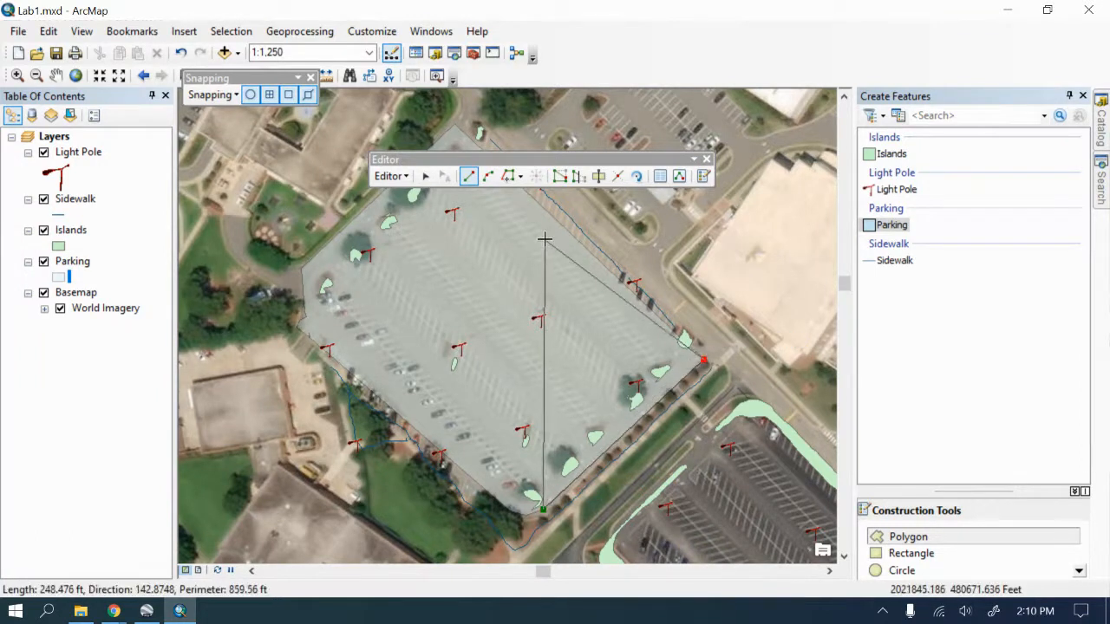
pyautogui.click(455, 126)
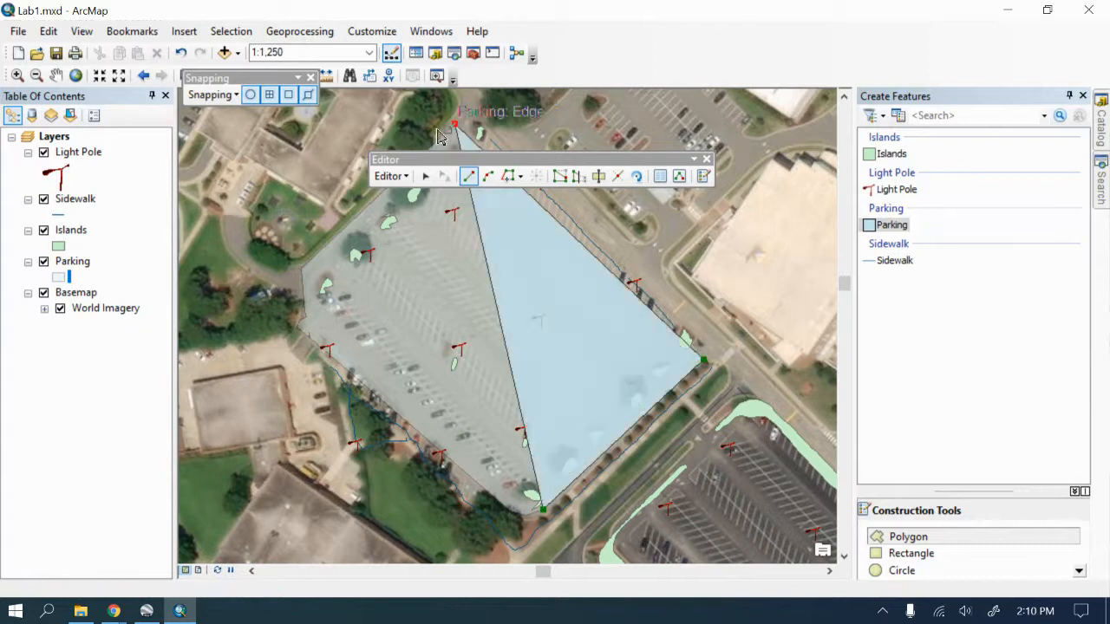
pyautogui.click(301, 271)
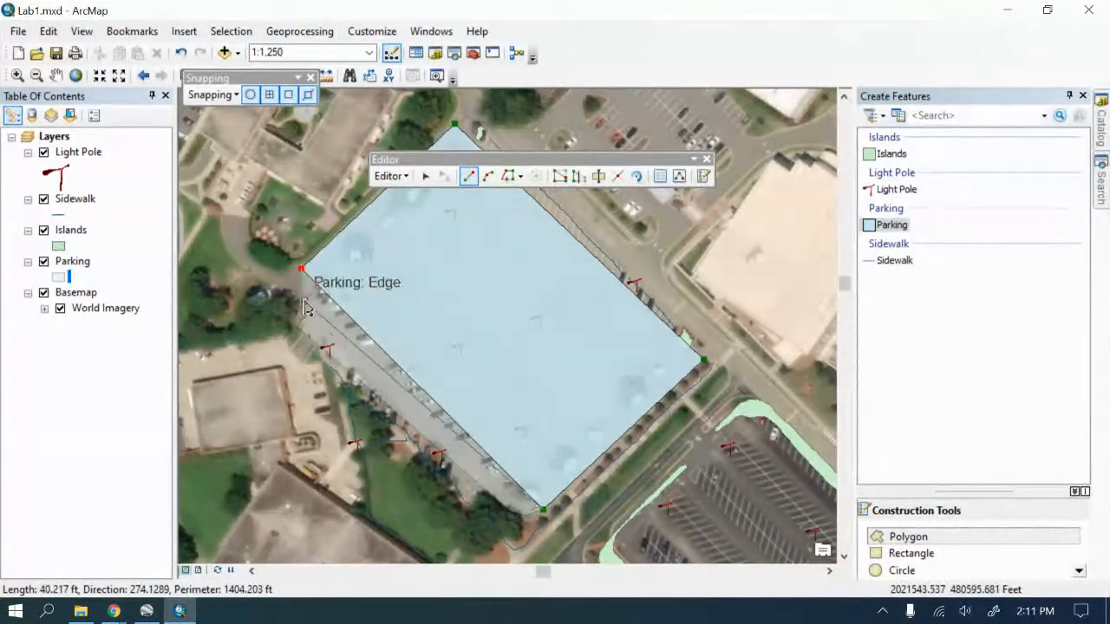
pyautogui.click(303, 302)
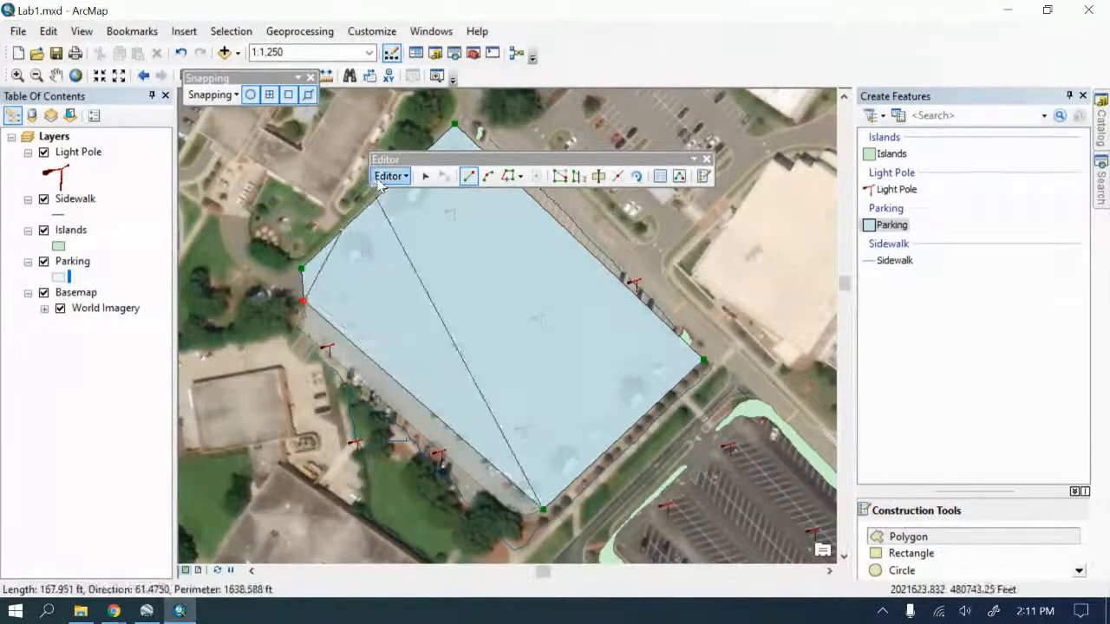
# Step: Turn snapping off and add three free vertices to the polygon sketch around the lot's western corner
pyautogui.click(212, 94)
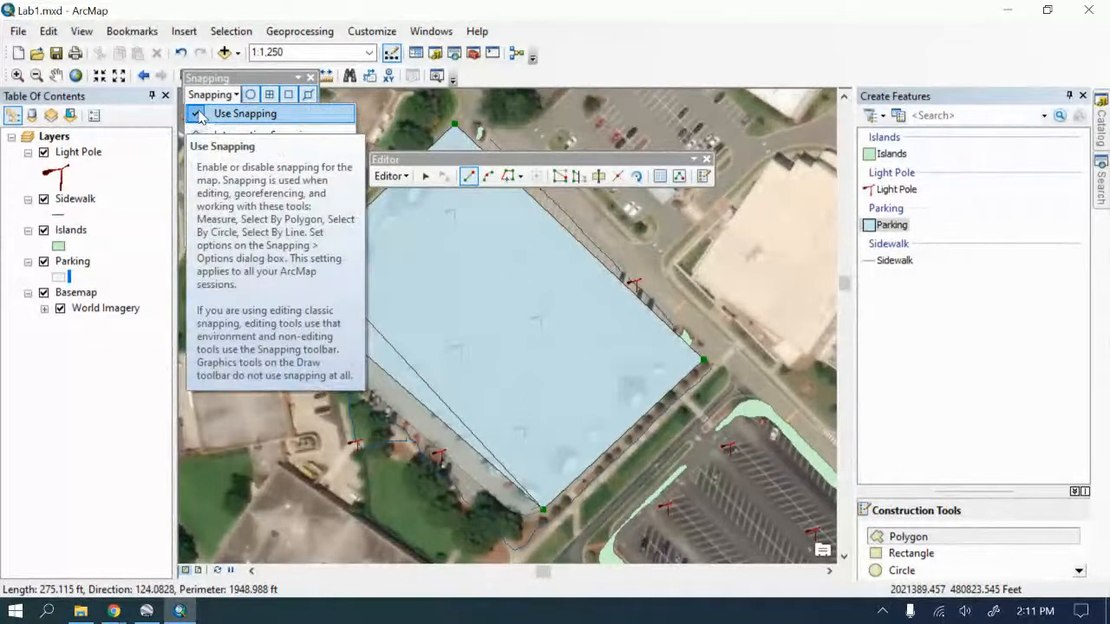
pyautogui.click(199, 115)
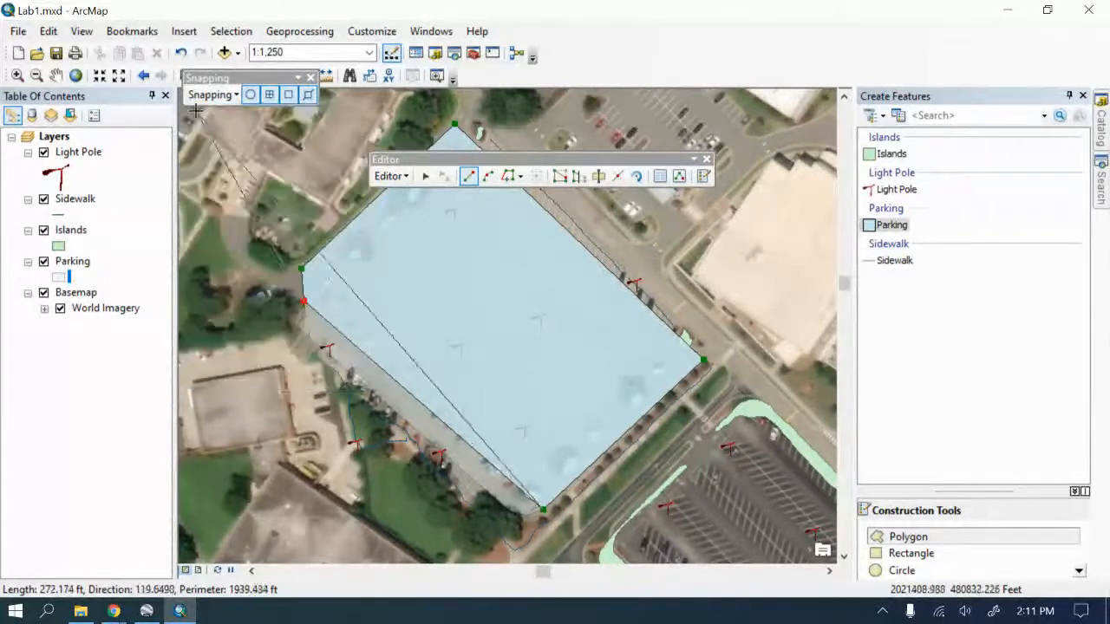
pyautogui.click(305, 309)
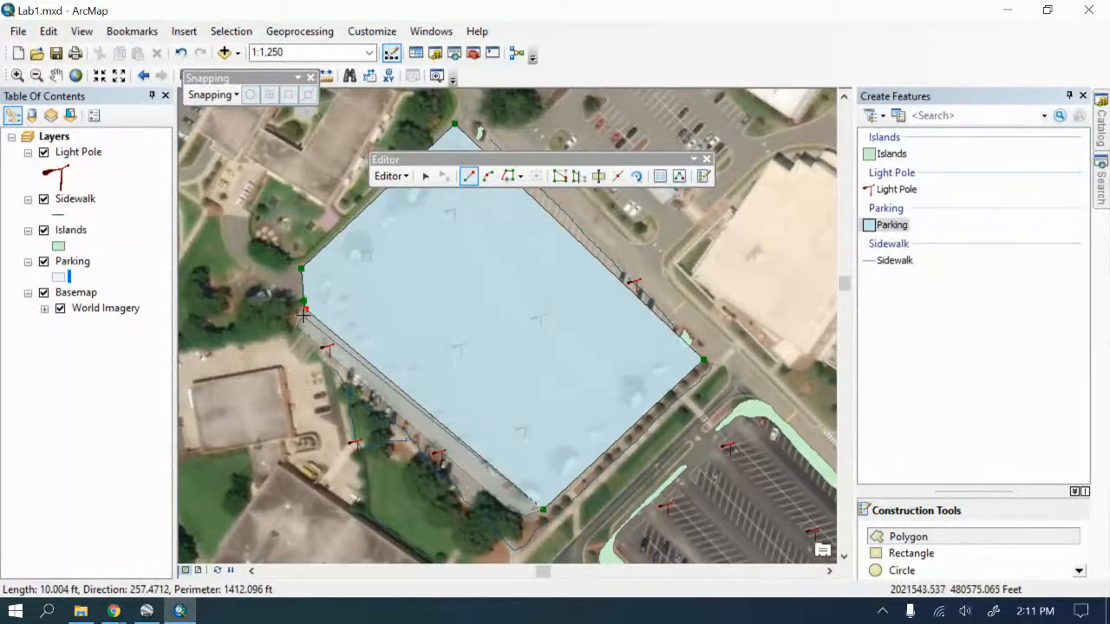
pyautogui.click(303, 316)
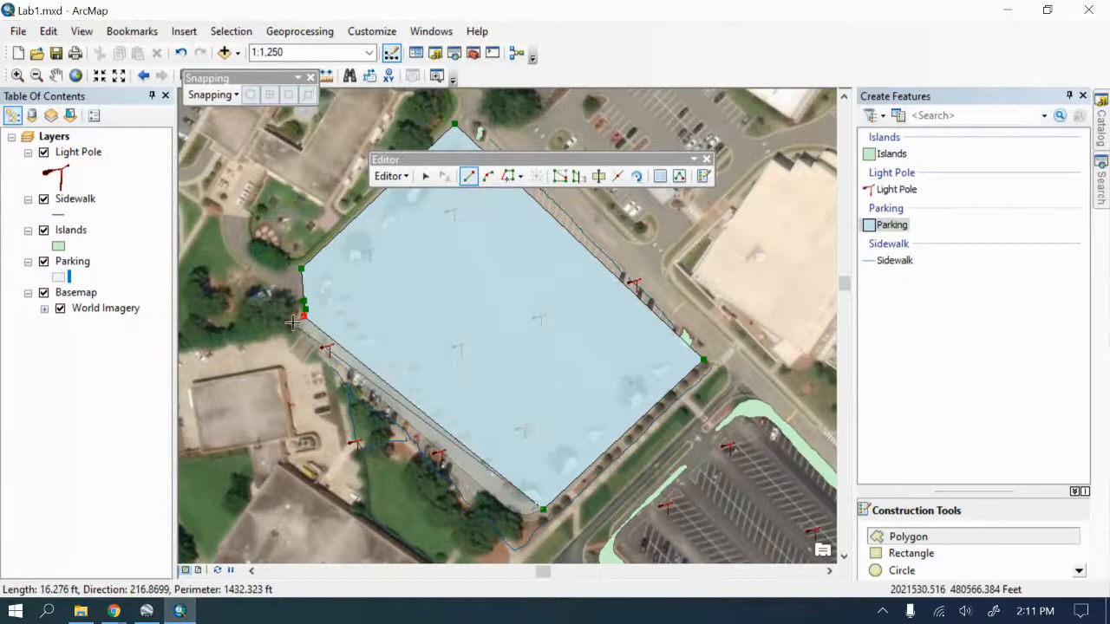
pyautogui.click(293, 323)
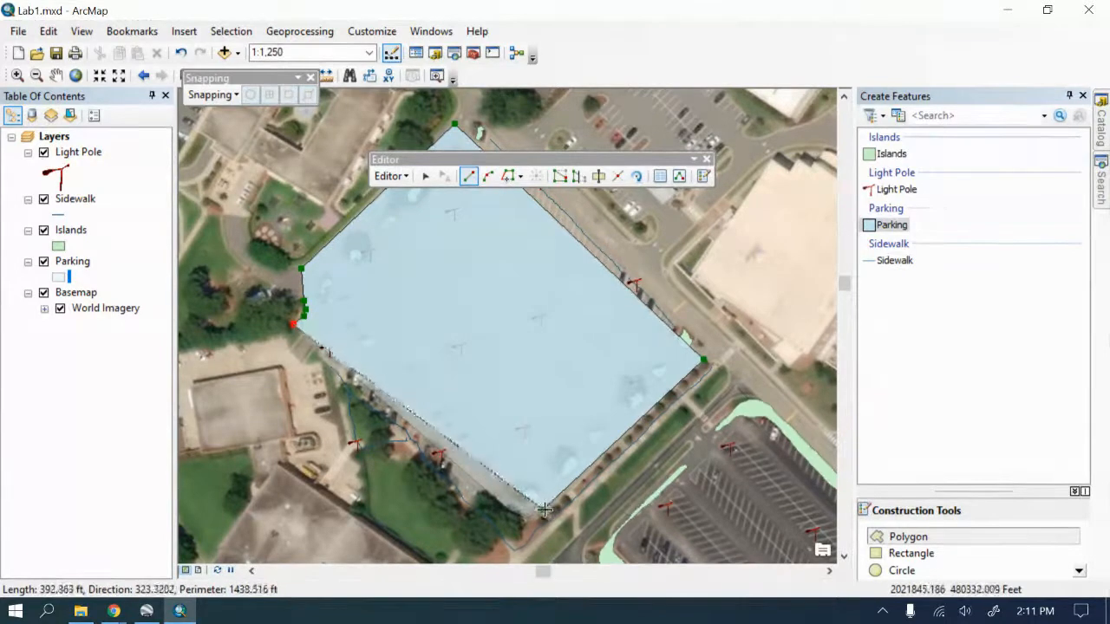
# Step: Turn snapping back on and finish the Parking polygon sketch at the lot's southern corner
pyautogui.click(387, 177)
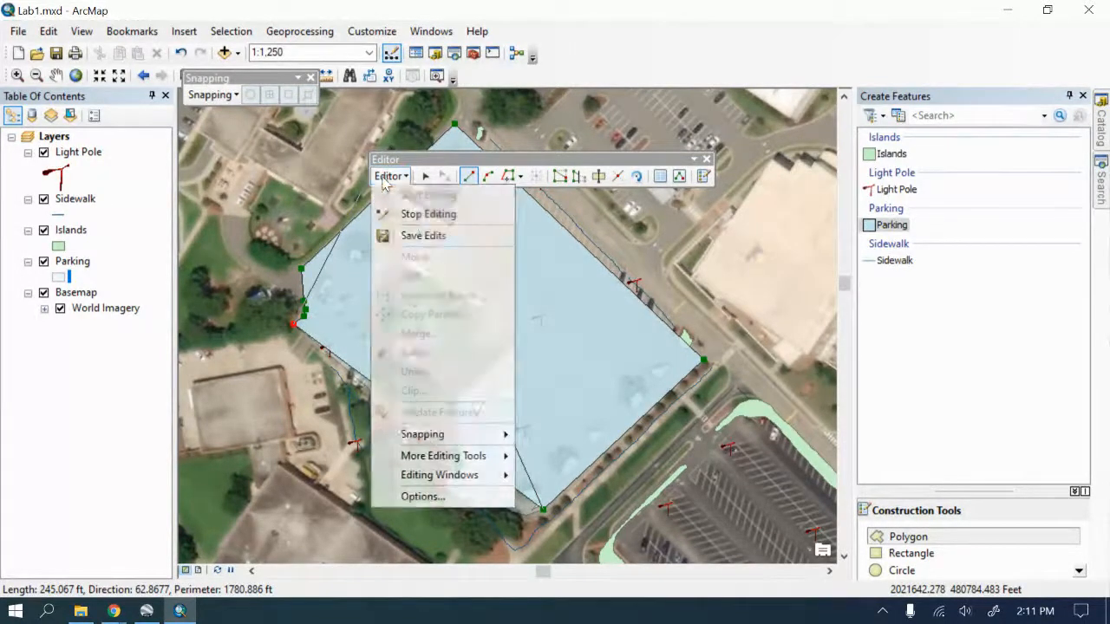
pyautogui.click(212, 95)
pyautogui.click(246, 112)
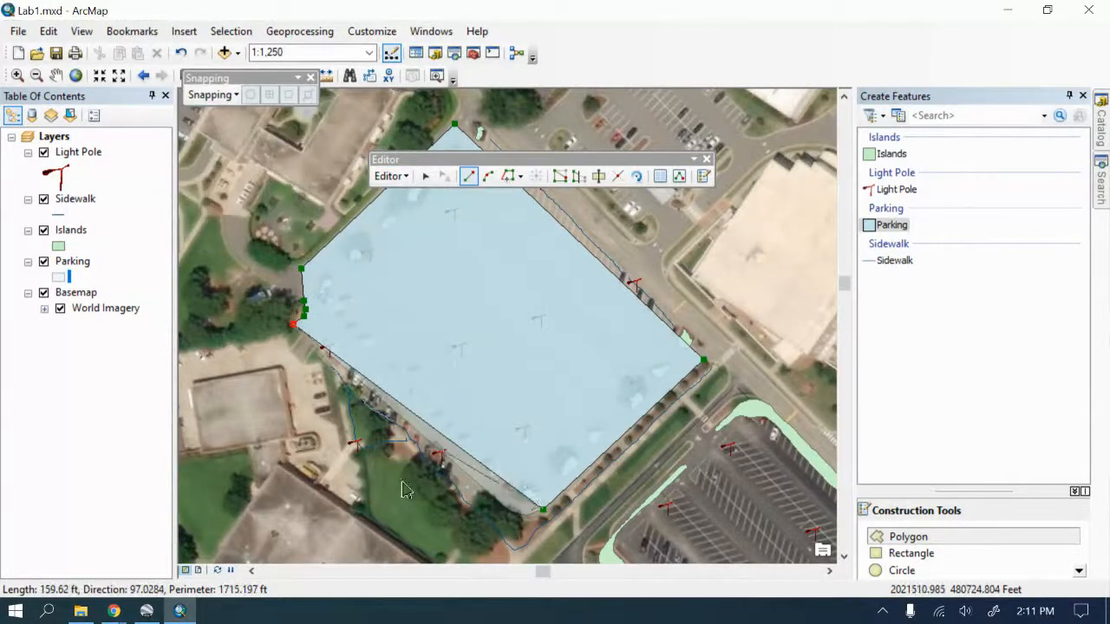
pyautogui.doubleClick(545, 518)
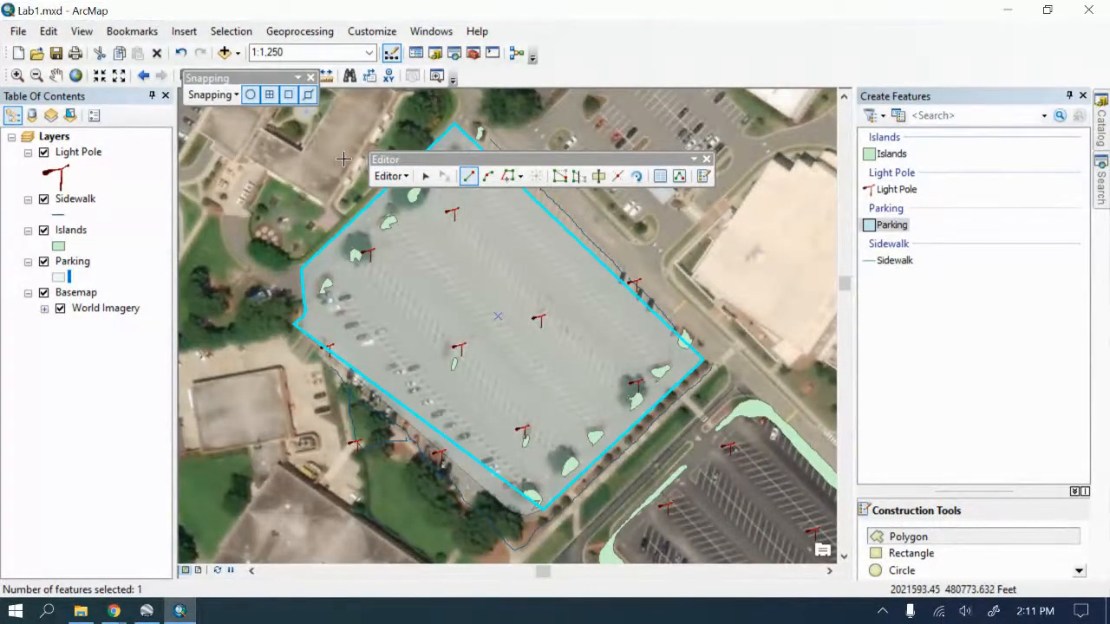
# Step: Stop the edit session without saving the edits, discarding the new Parking polygon
pyautogui.click(391, 176)
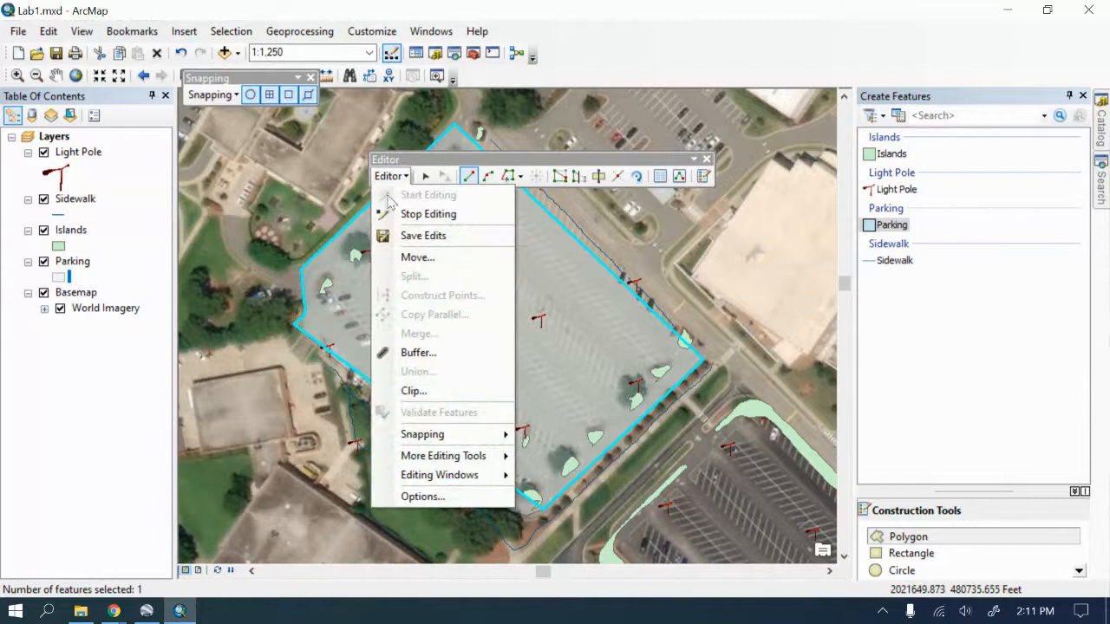
pyautogui.click(420, 223)
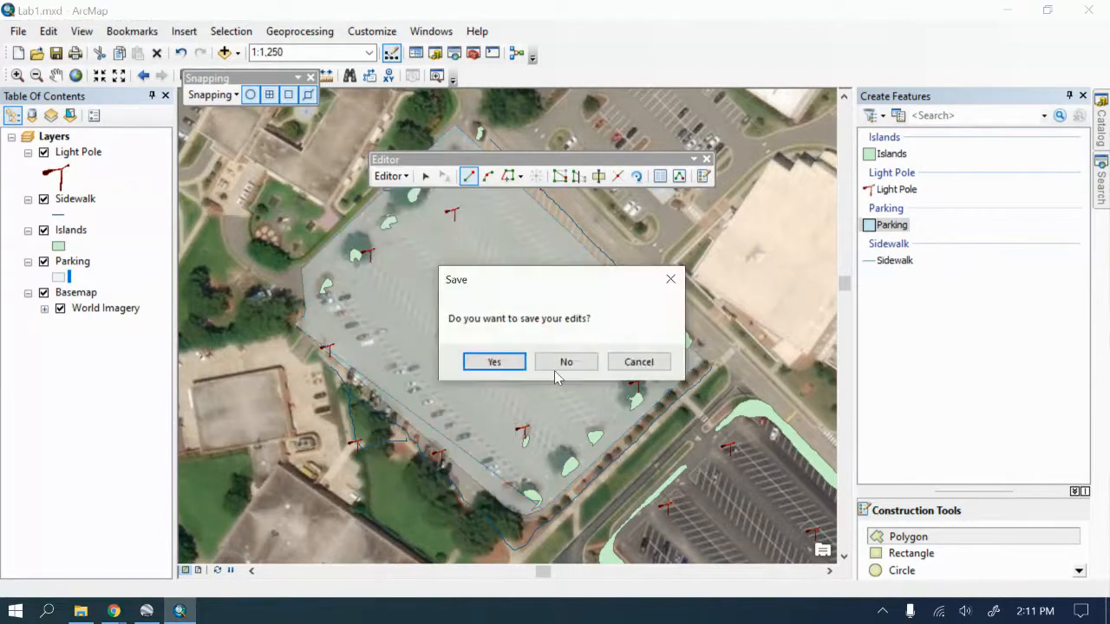
pyautogui.click(574, 363)
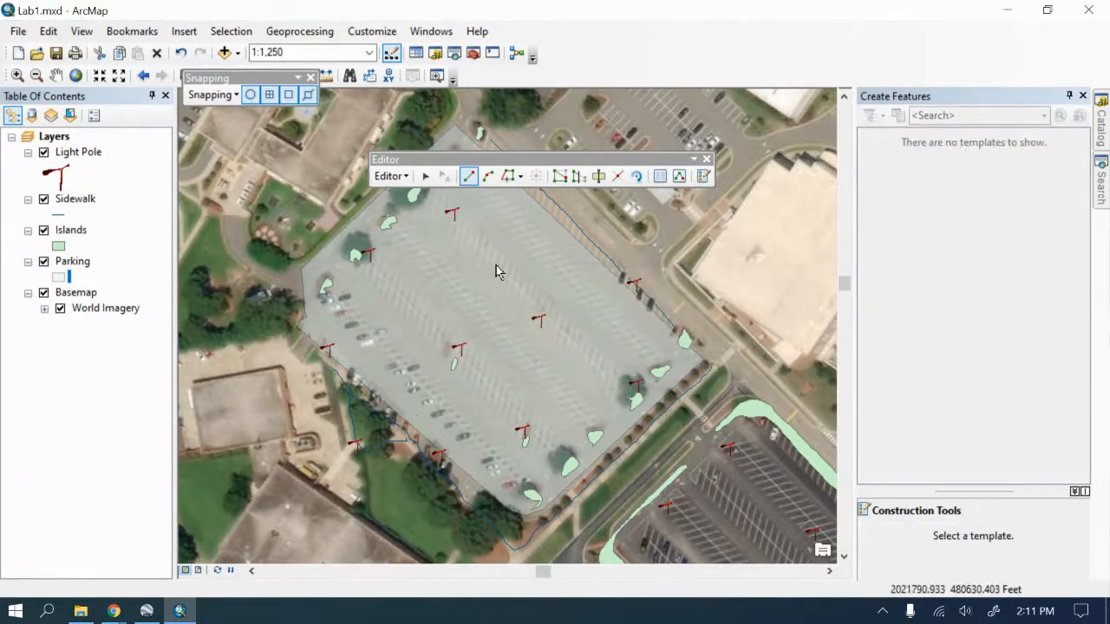
# Step: Start a new edit session despite the spatial reference warnings and choose the Parking template with the Polygon construction tool
pyautogui.click(391, 176)
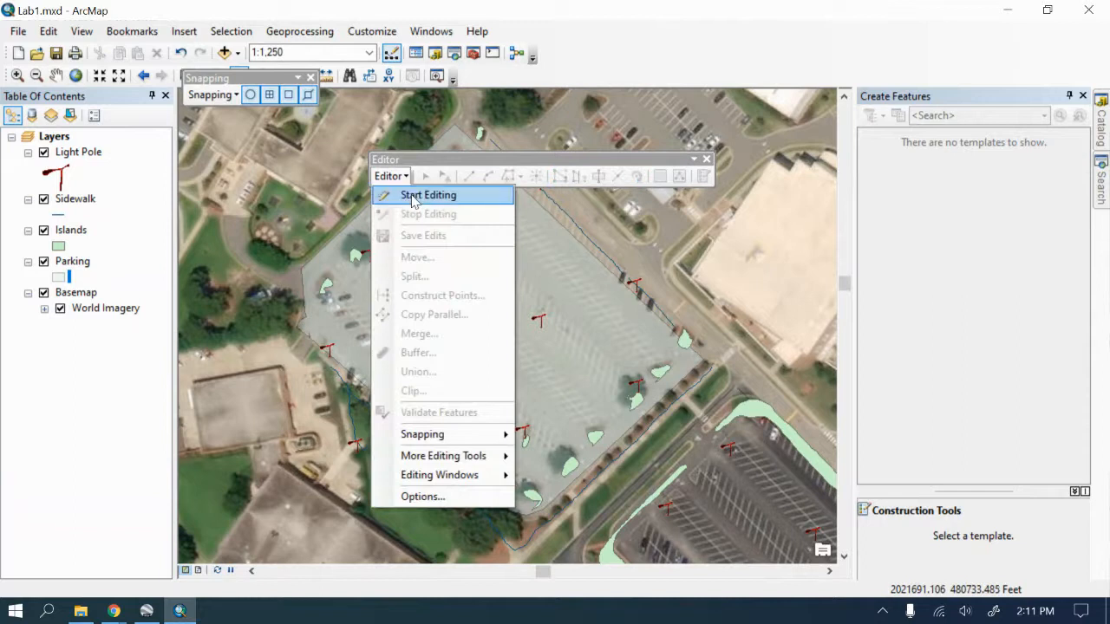
pyautogui.click(414, 198)
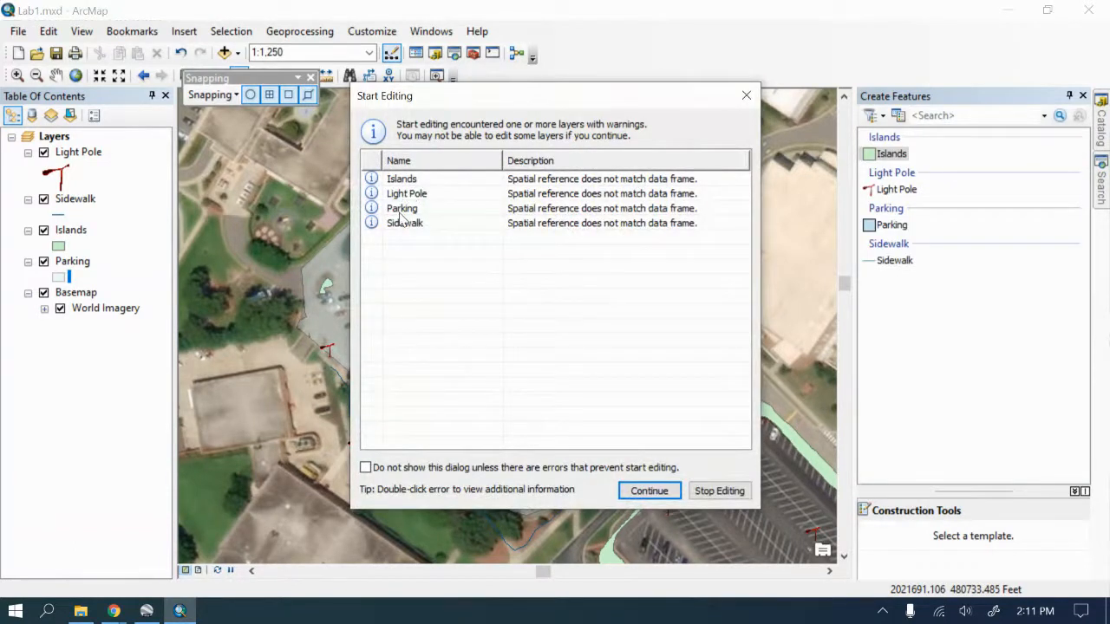
pyautogui.click(400, 212)
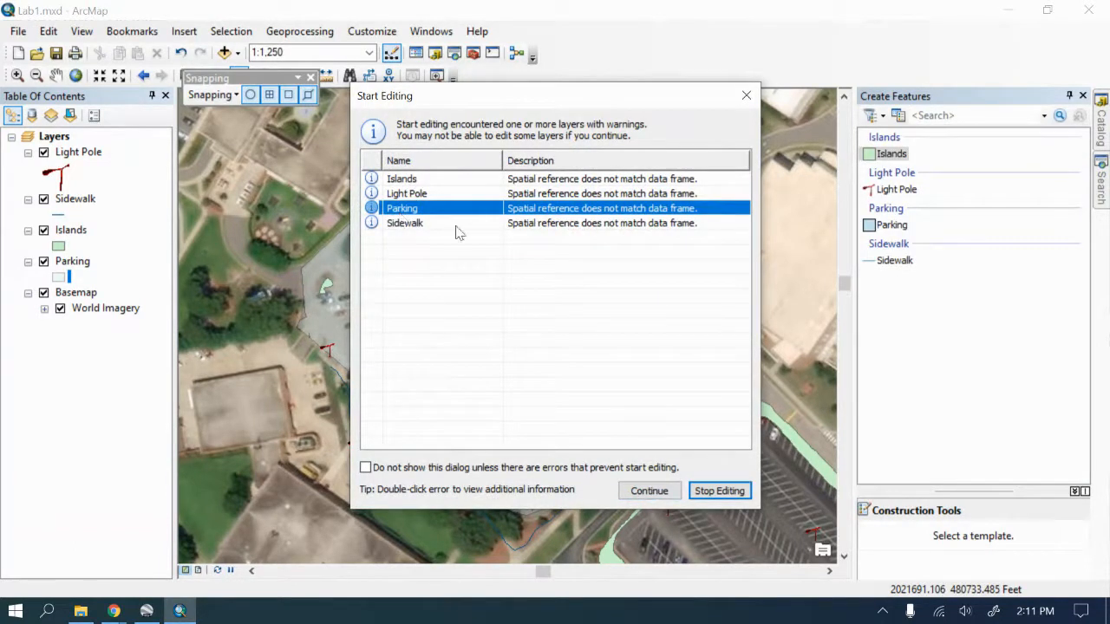
pyautogui.click(645, 491)
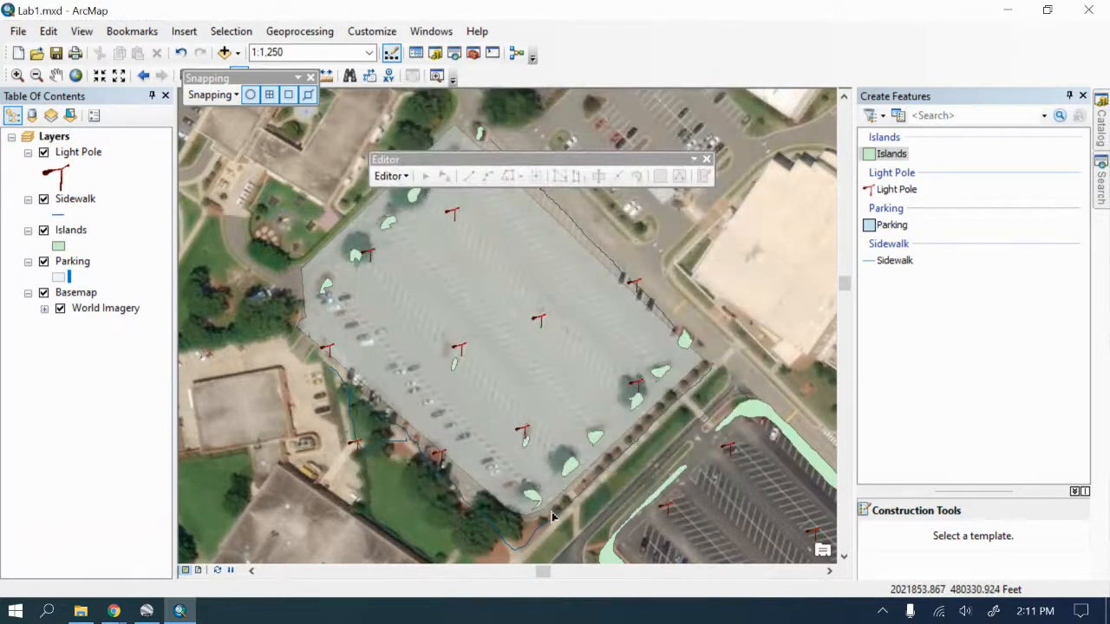
pyautogui.click(390, 177)
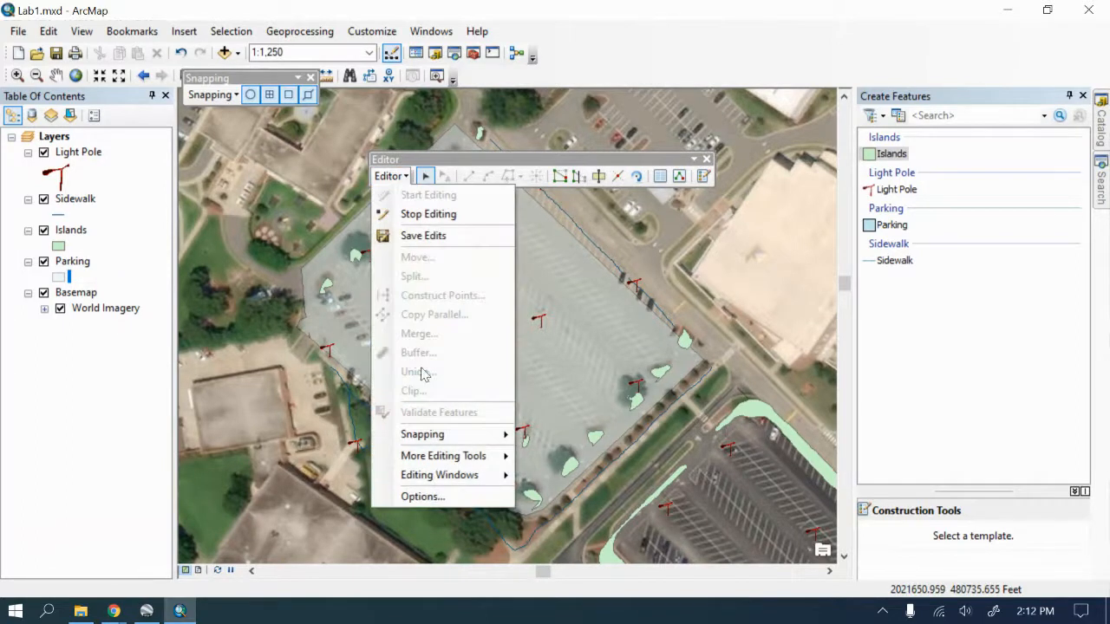
pyautogui.click(892, 225)
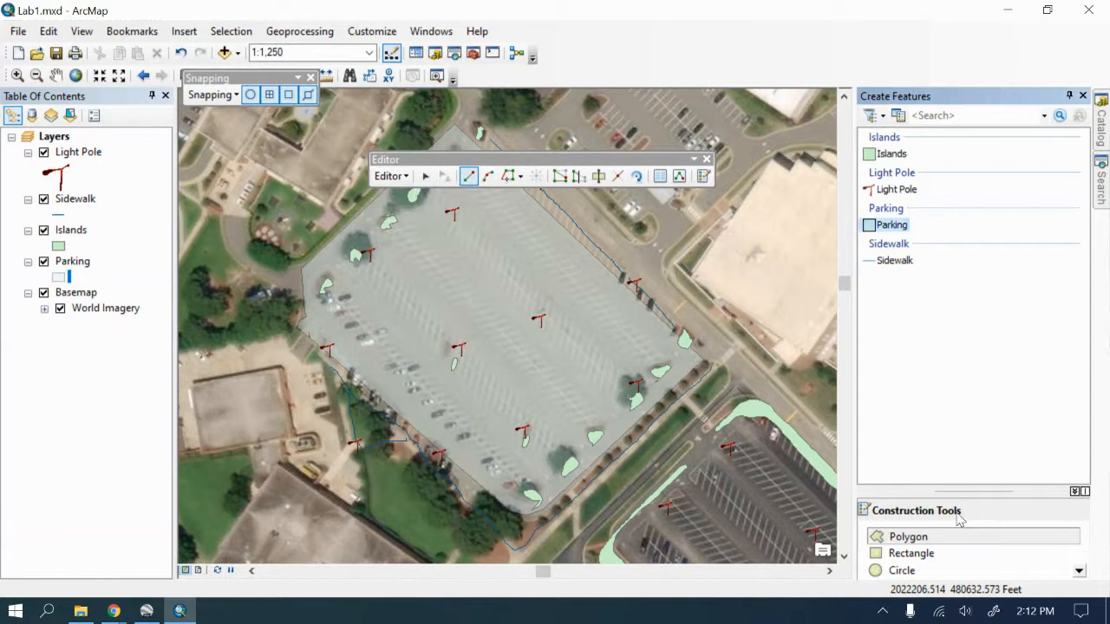
pyautogui.click(910, 538)
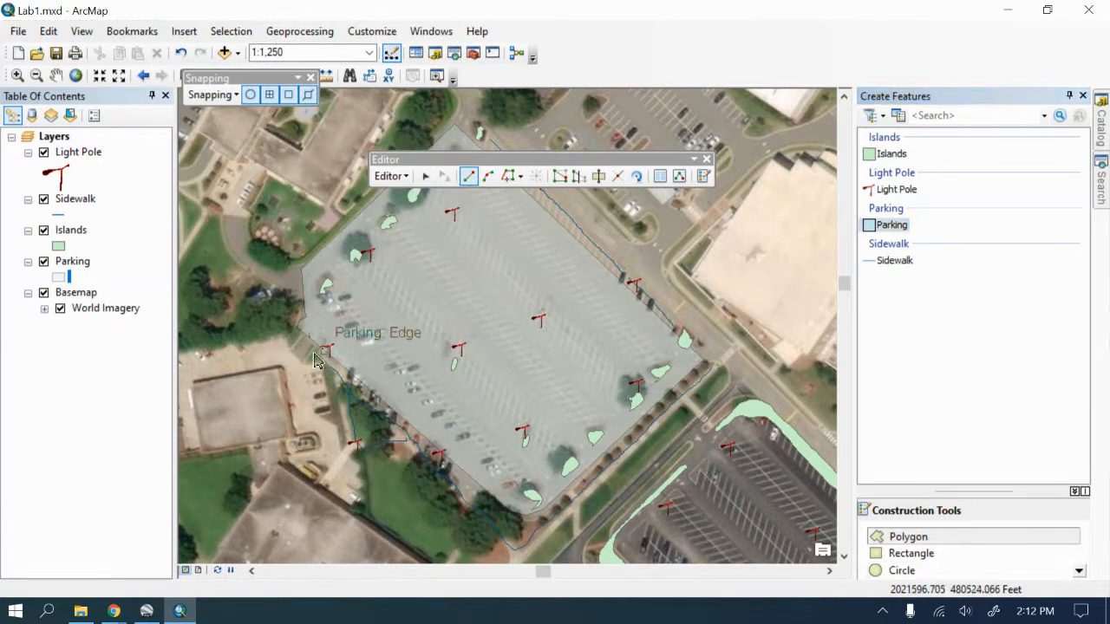
# Step: Sketch a new Parking polygon with snapping from the large lot's western corner around its southern, eastern and northern corners back to the western side
pyautogui.click(296, 328)
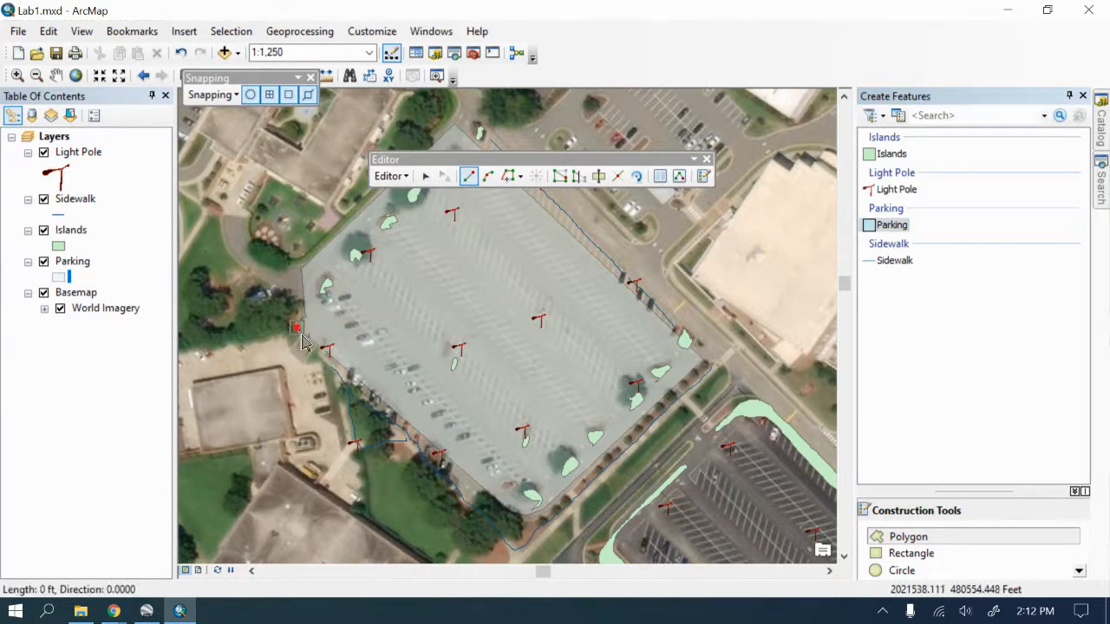
pyautogui.click(505, 507)
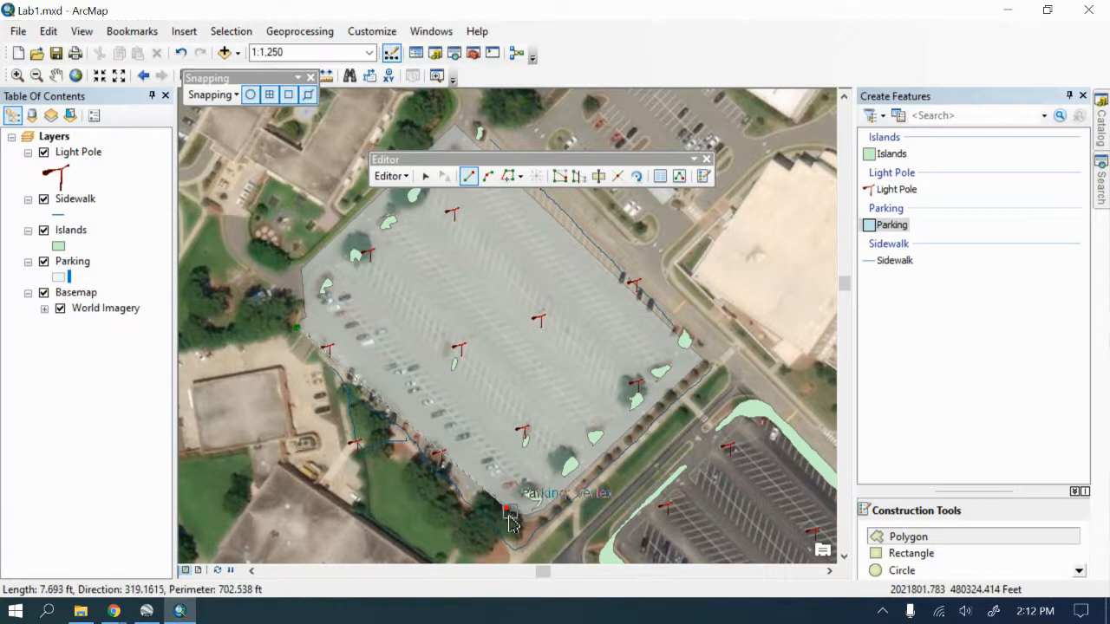
pyautogui.click(527, 514)
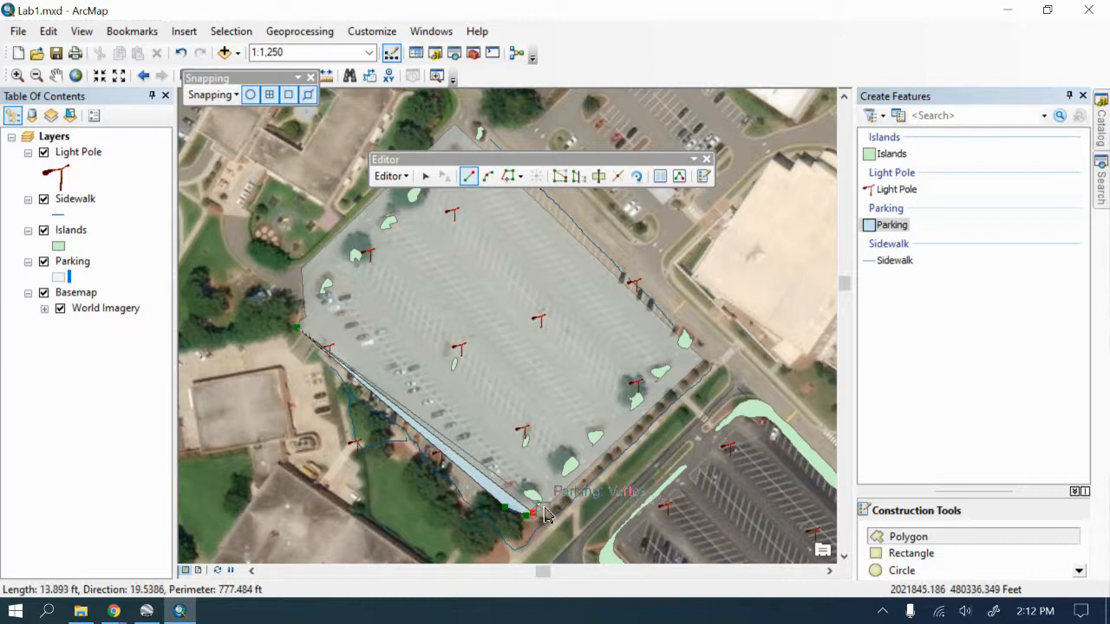
pyautogui.click(545, 511)
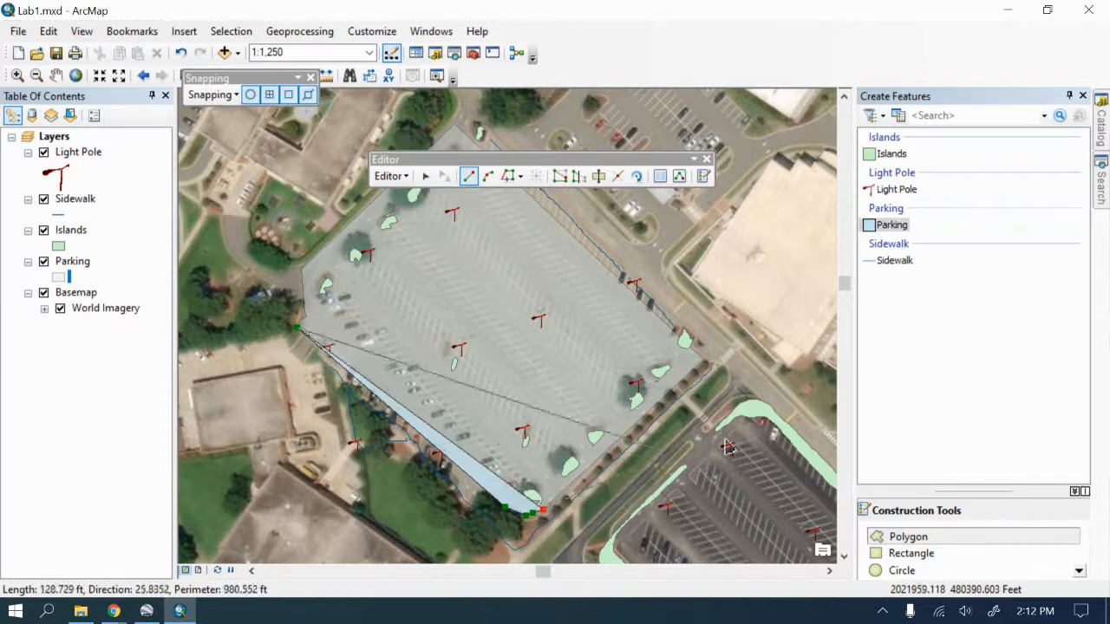
pyautogui.click(704, 364)
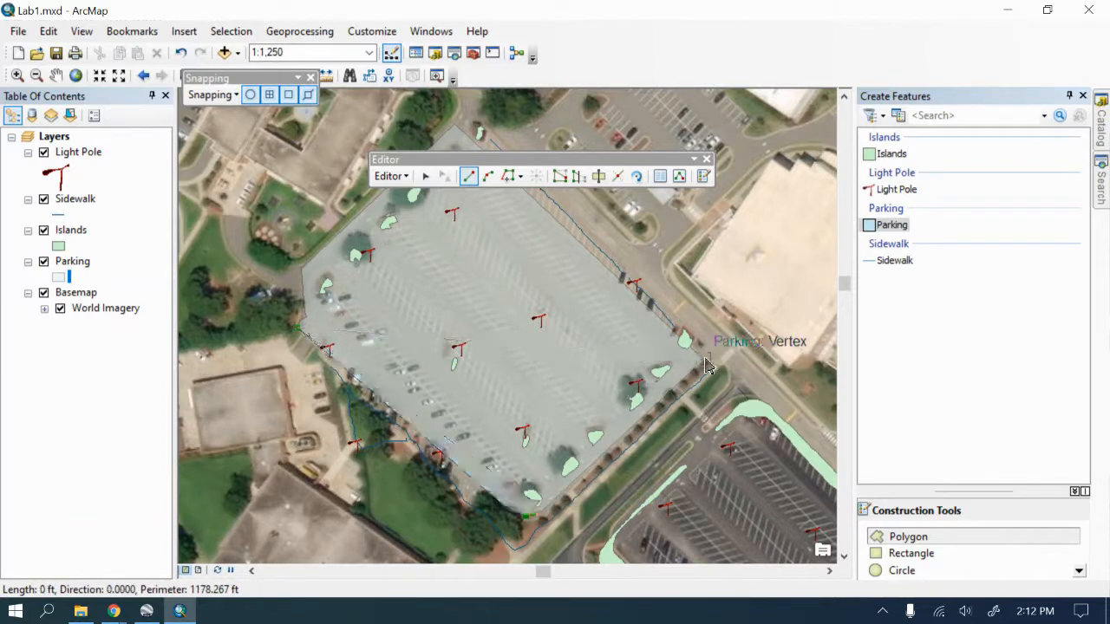
pyautogui.click(452, 127)
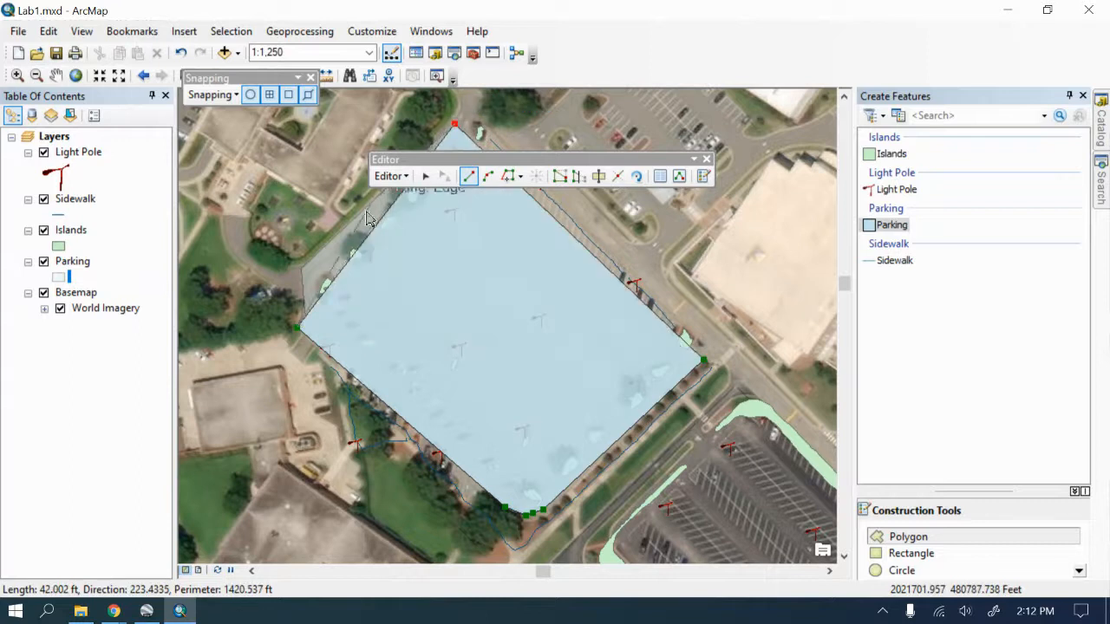
pyautogui.click(301, 269)
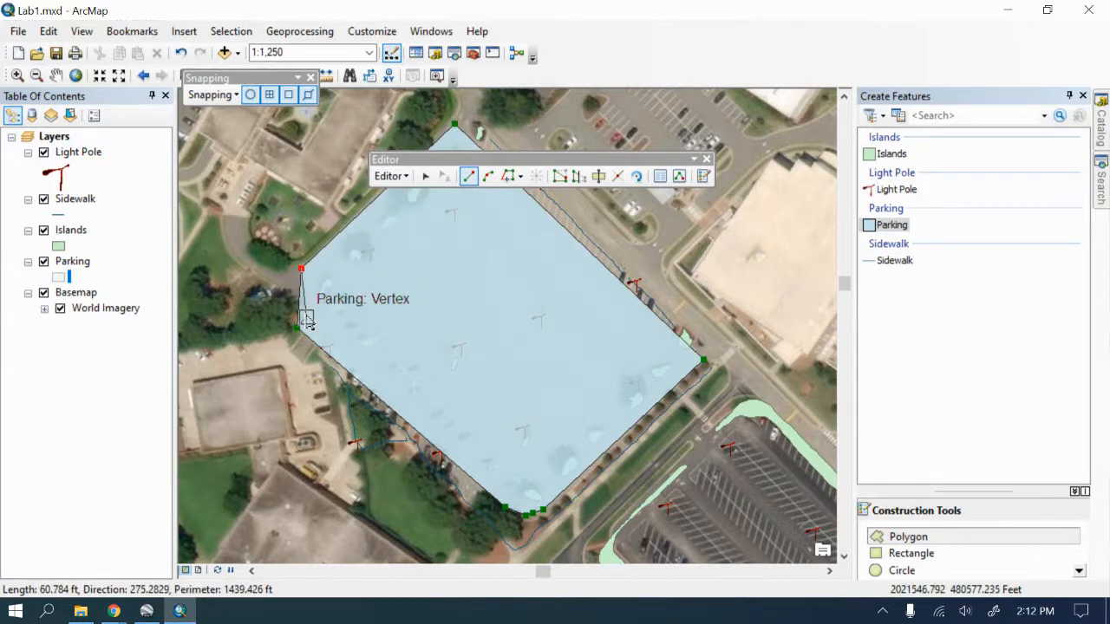
pyautogui.click(306, 312)
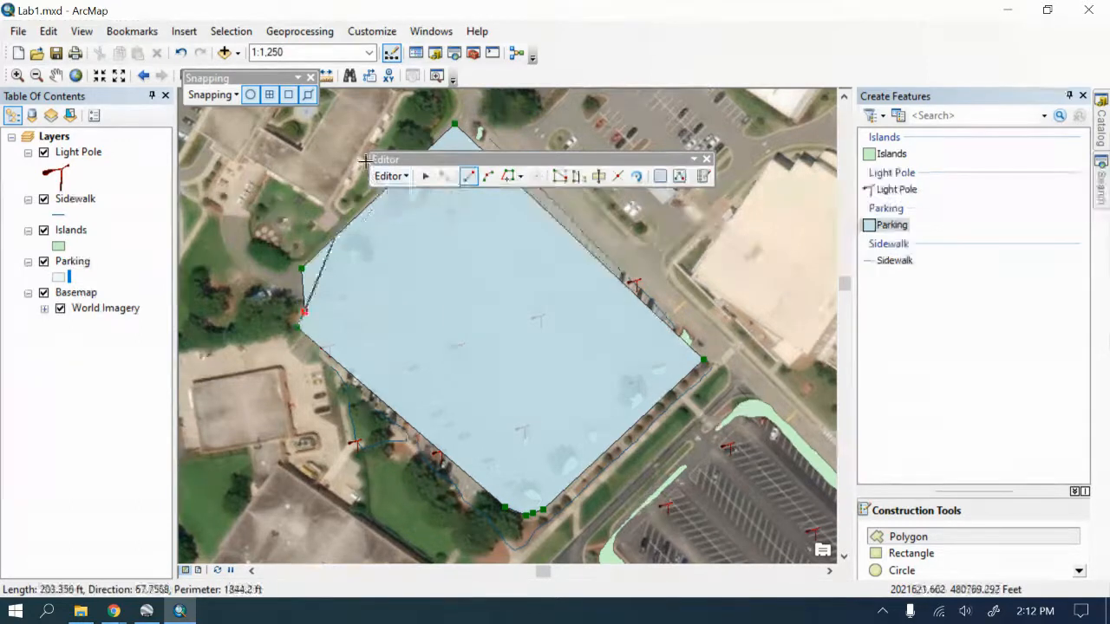
# Step: Turn snapping off and add free vertices to the Parking sketch along the short notch at the lot's western corner
pyautogui.click(211, 95)
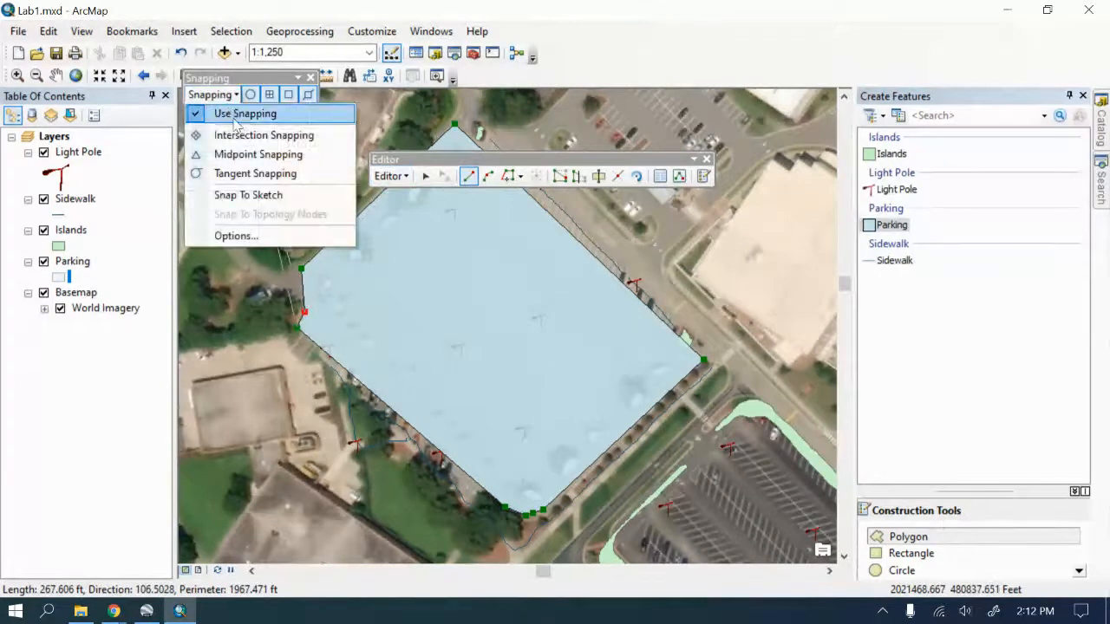
pyautogui.click(239, 114)
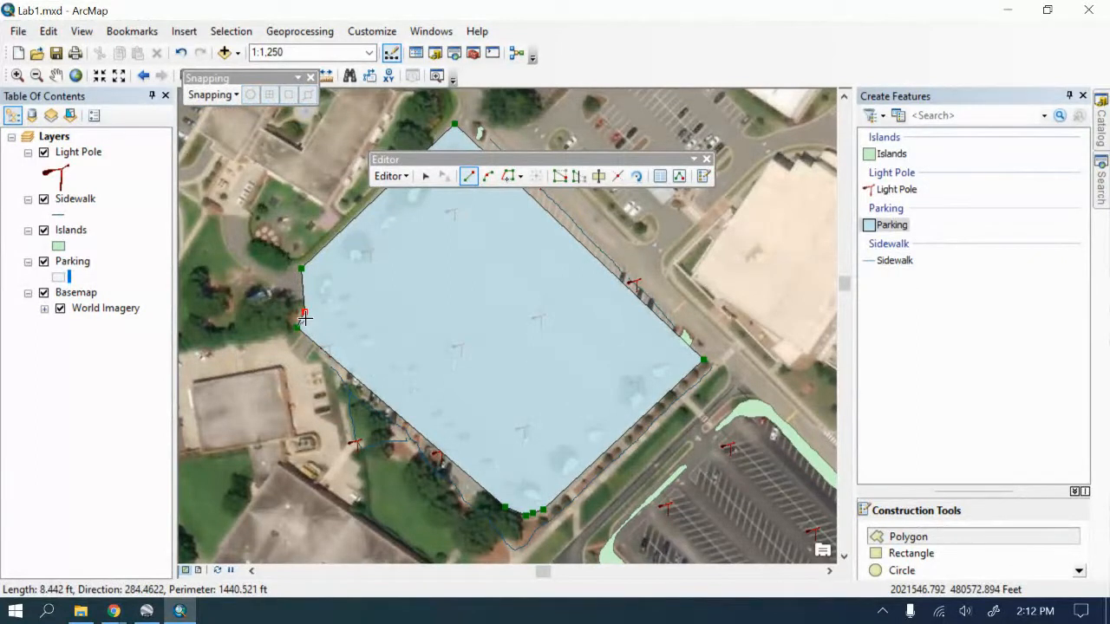
pyautogui.scroll(2, 305, 319)
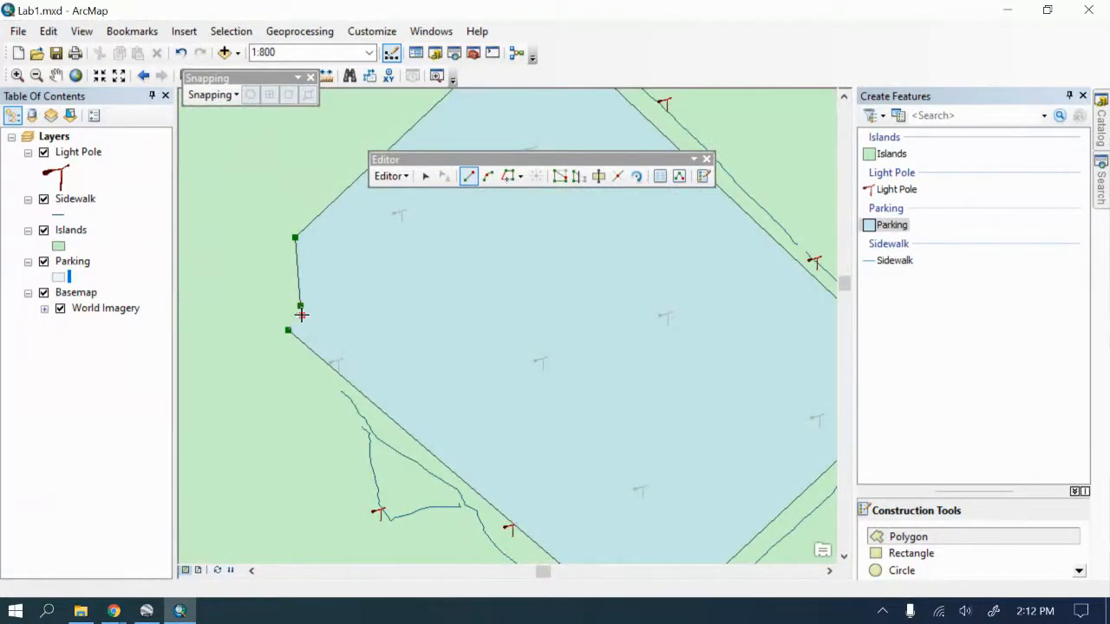
pyautogui.click(293, 323)
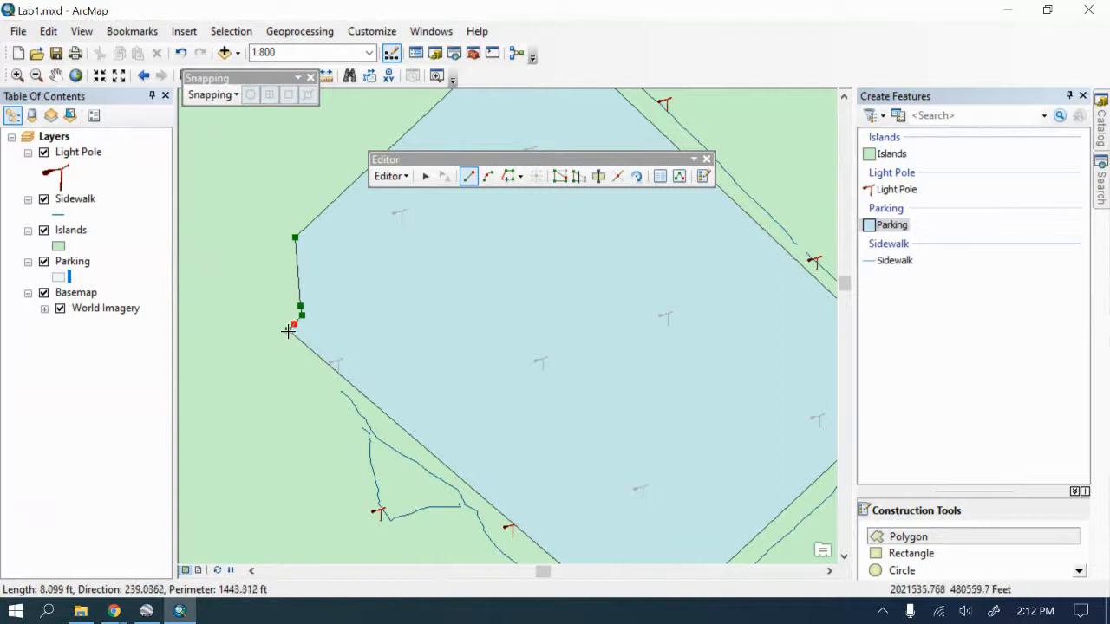
# Step: Turn snapping back on and finish the Parking polygon at its starting vertex on the western corner
pyautogui.click(193, 95)
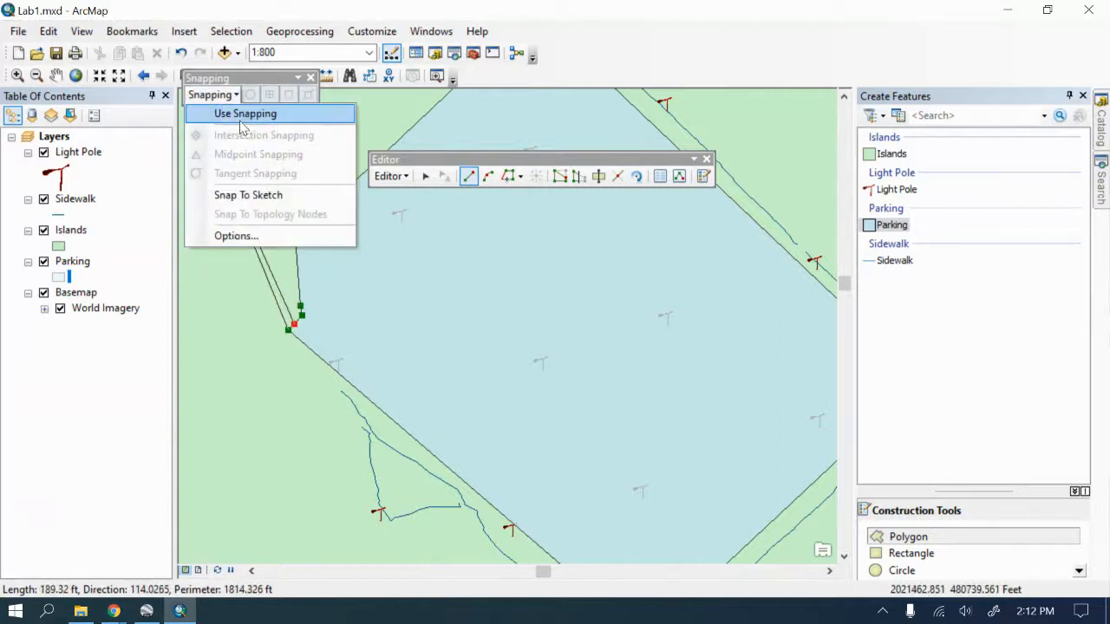
pyautogui.click(241, 113)
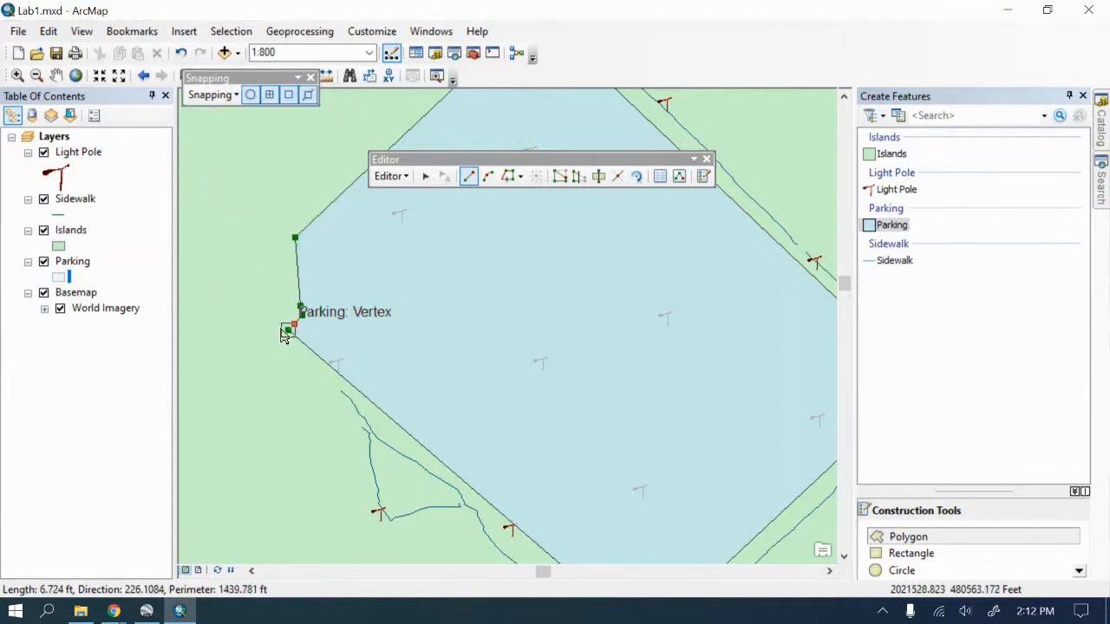
pyautogui.doubleClick(289, 332)
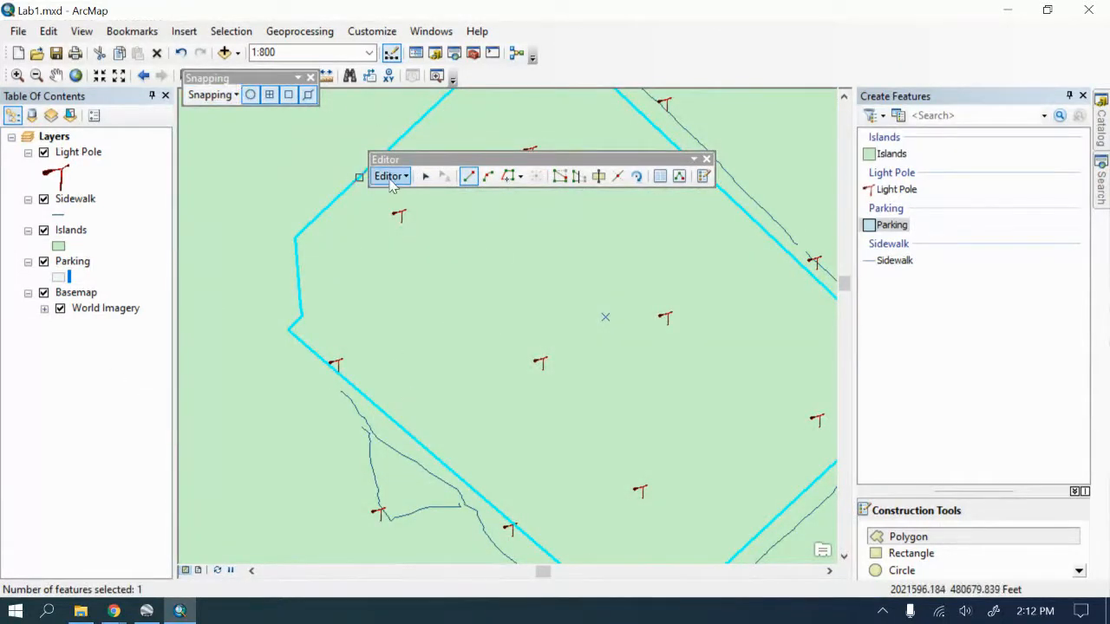
# Step: Save the edits to the new Parking polygon and stop the edit session
pyautogui.click(391, 177)
pyautogui.click(405, 233)
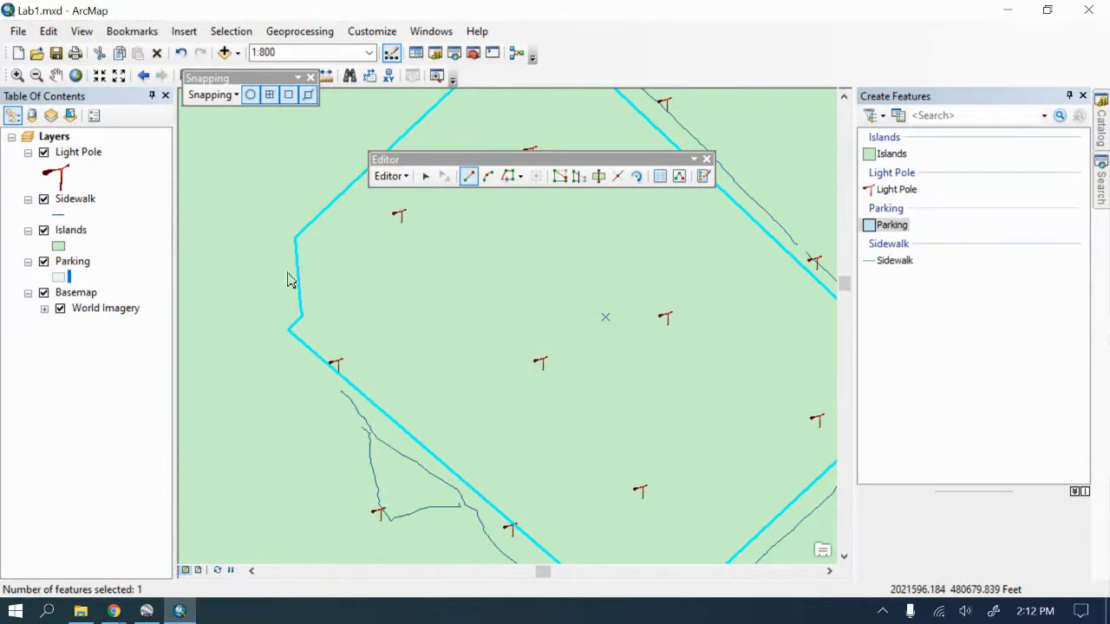
pyautogui.scroll(4, 260, 303)
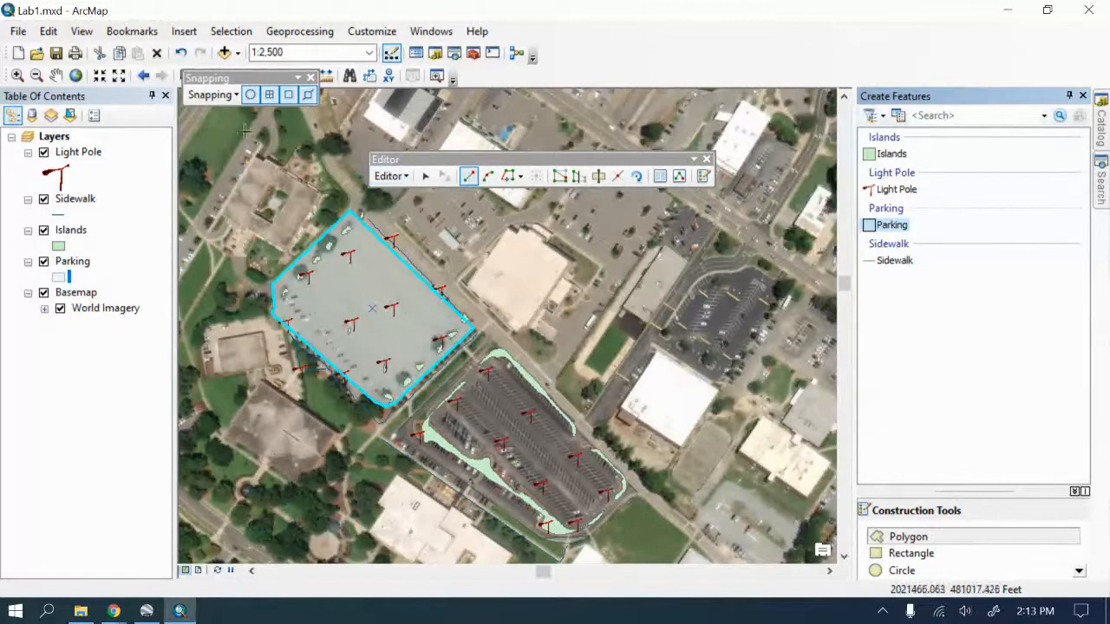
pyautogui.click(390, 176)
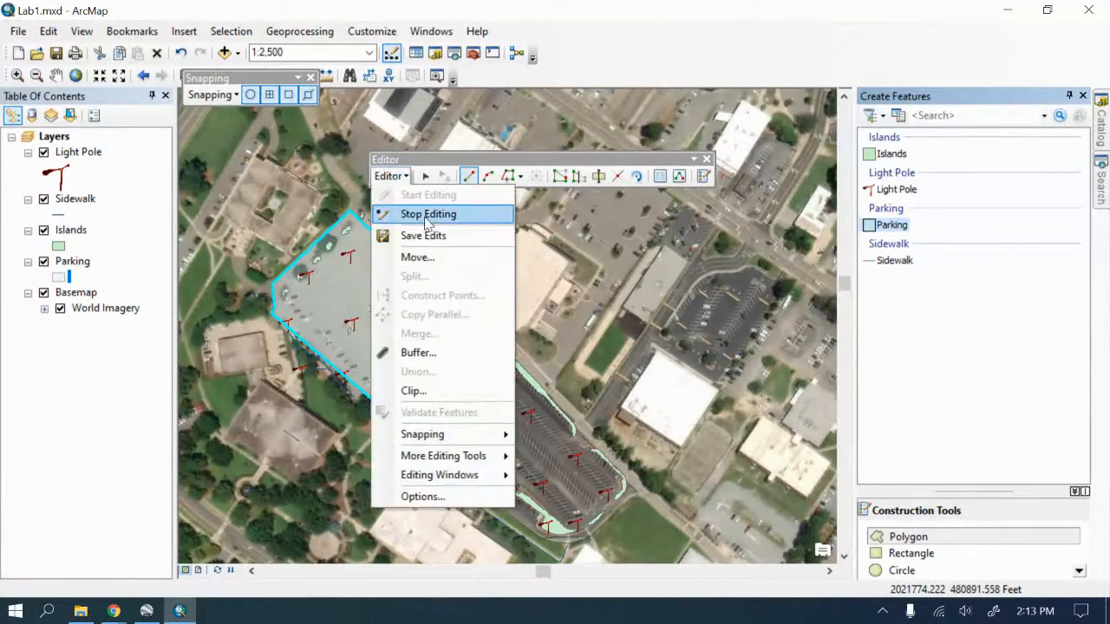
pyautogui.click(424, 216)
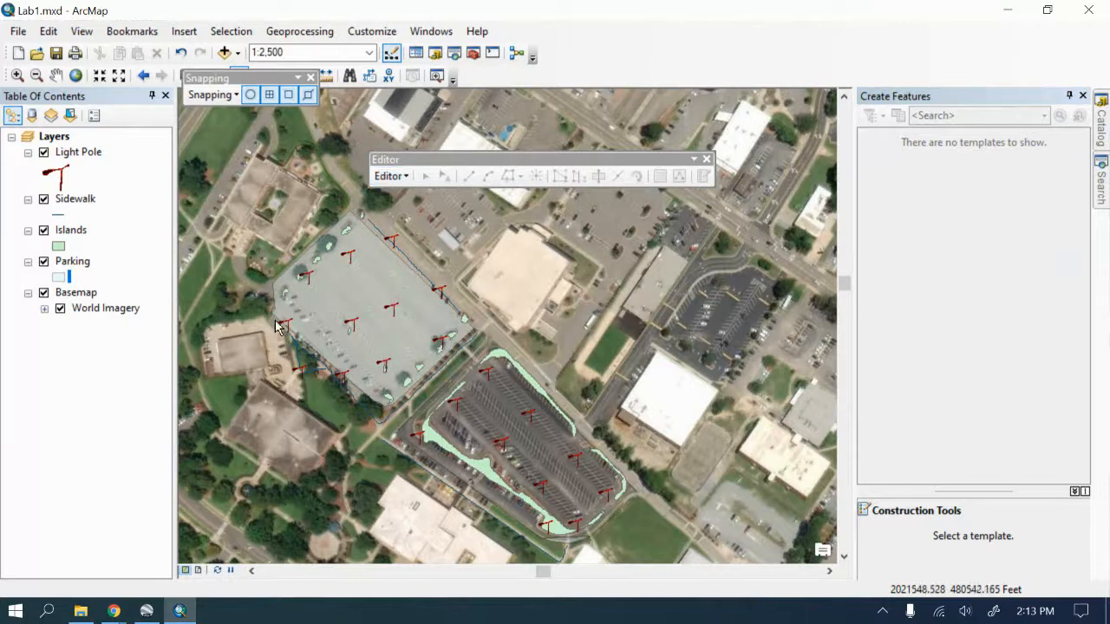
# Step: Start a new edit session at the lot's western corner, continuing past the spatial reference warnings
pyautogui.scroll(1, 262, 317)
pyautogui.scroll(-2, 260, 316)
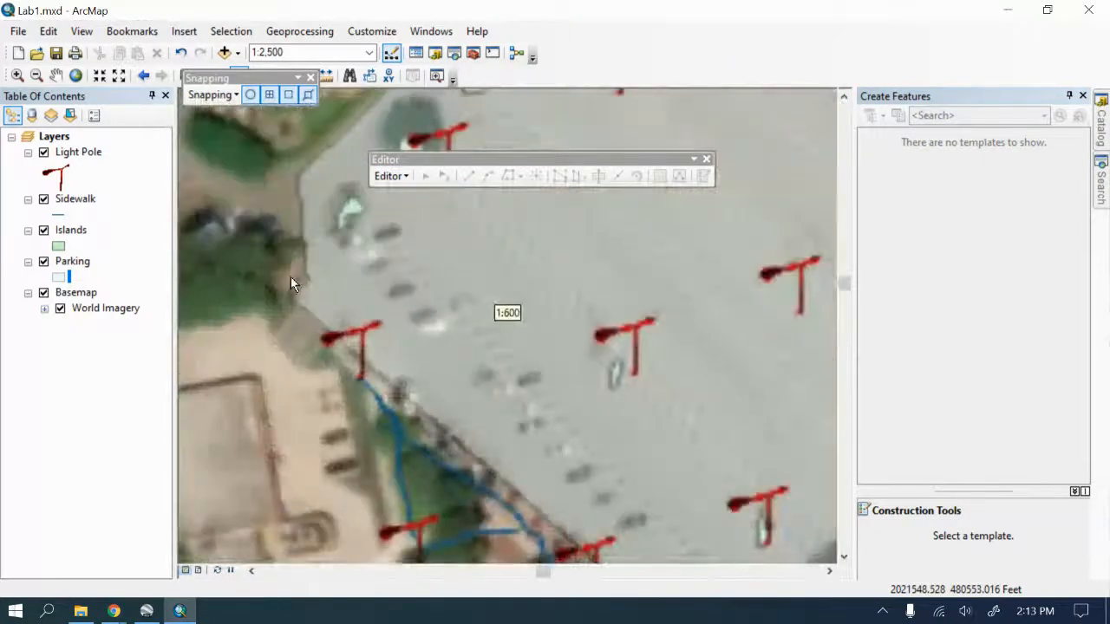
pyautogui.scroll(-1, 290, 275)
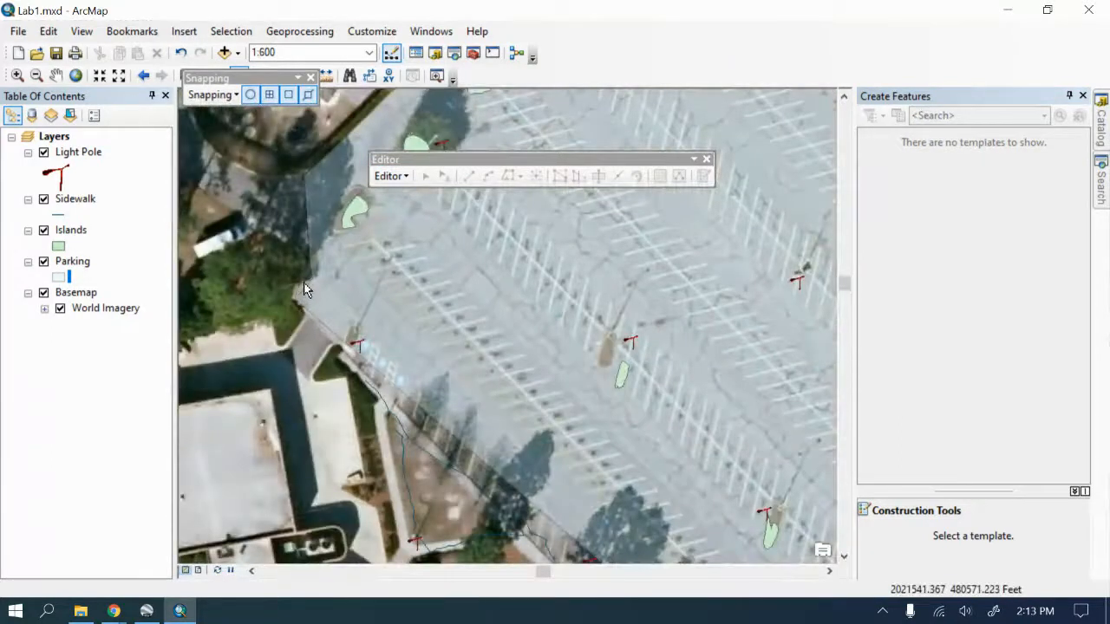
pyautogui.click(391, 176)
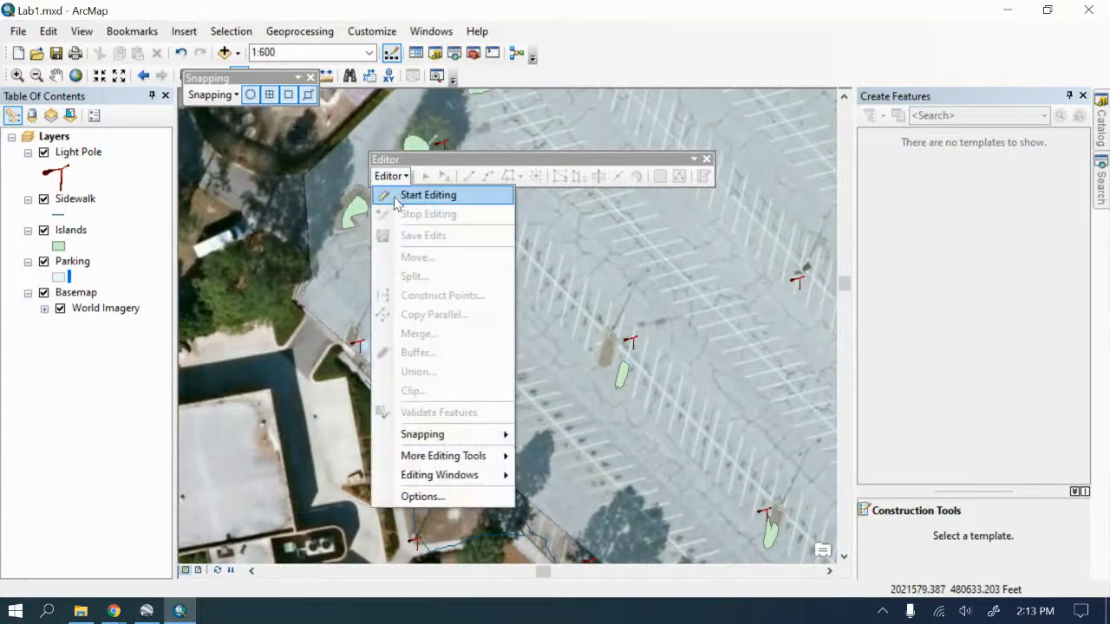
pyautogui.click(408, 198)
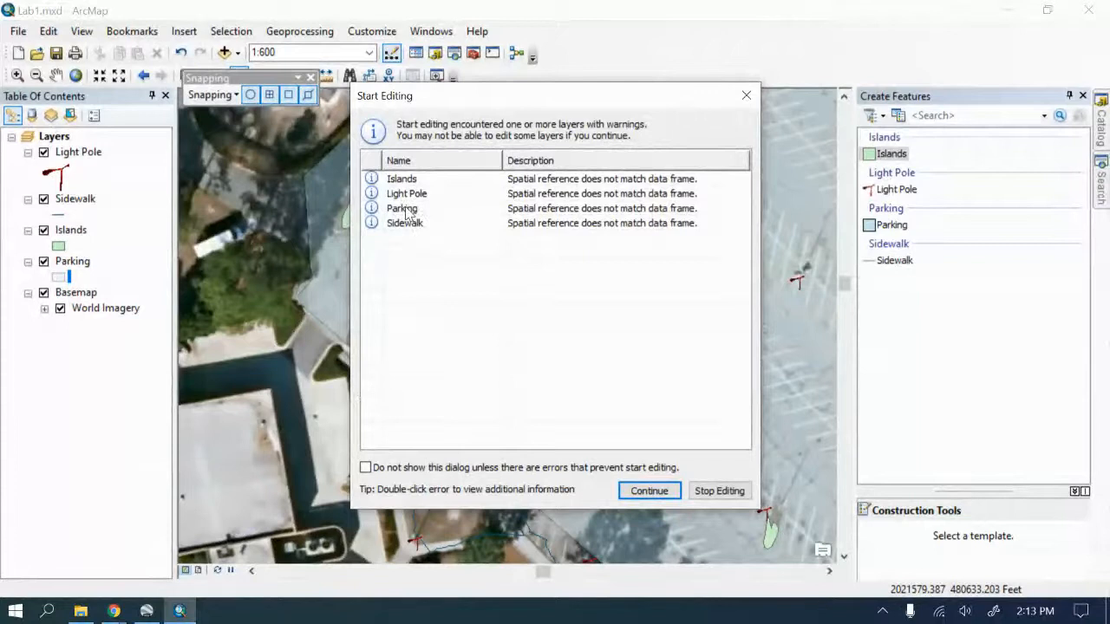
pyautogui.click(407, 213)
pyautogui.click(649, 491)
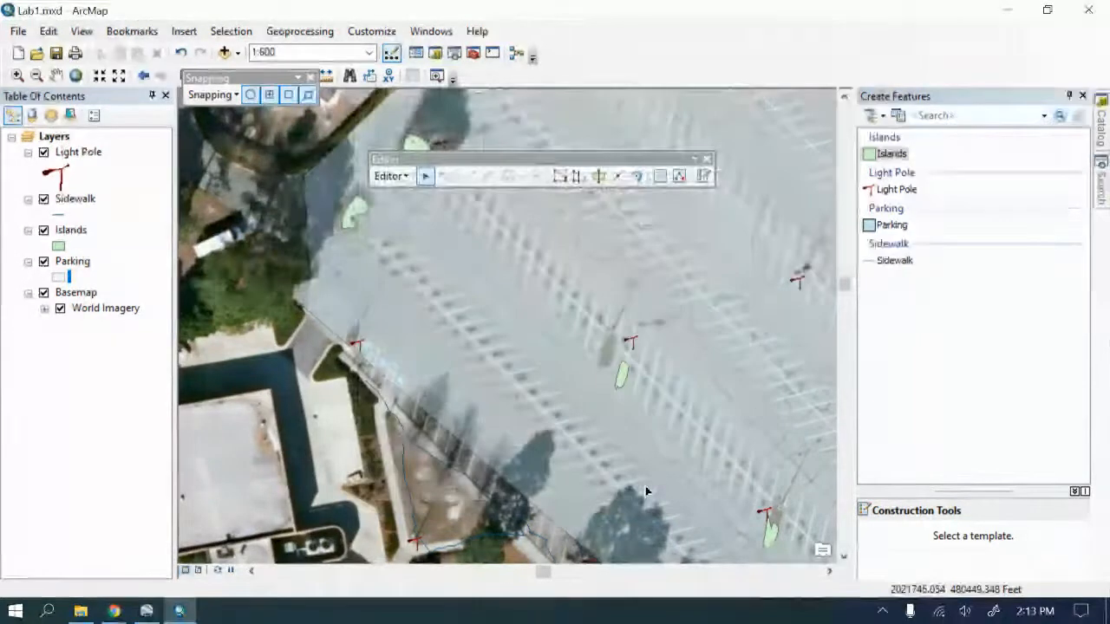
# Step: Select the Parking polygon covering the large lot, inspect its outline and close the Editor toolbar
pyautogui.click(301, 291)
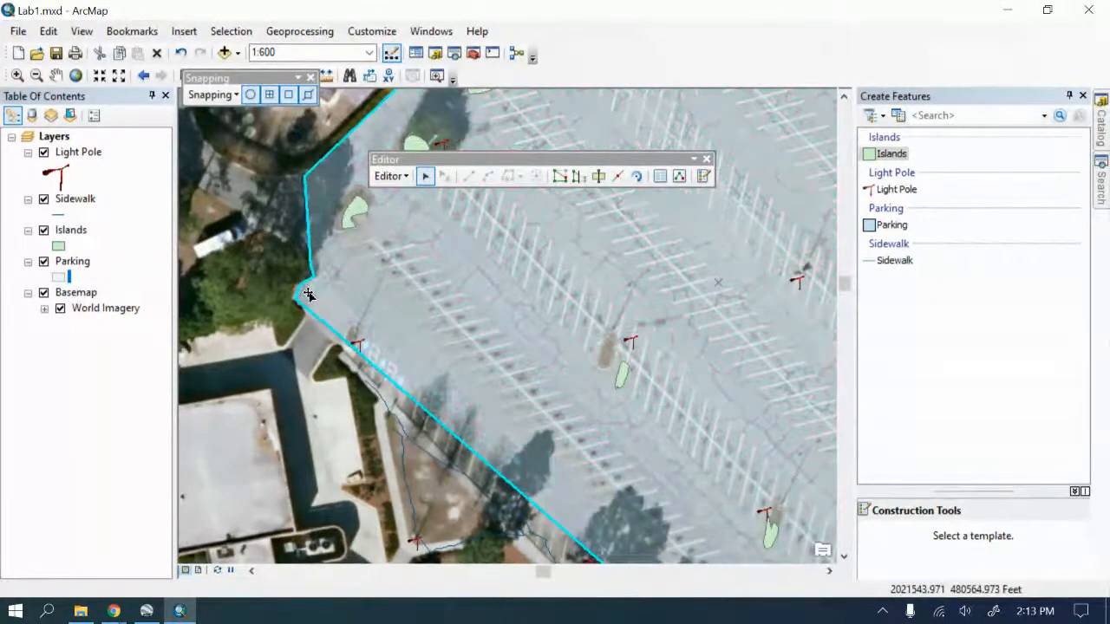
pyautogui.click(305, 284)
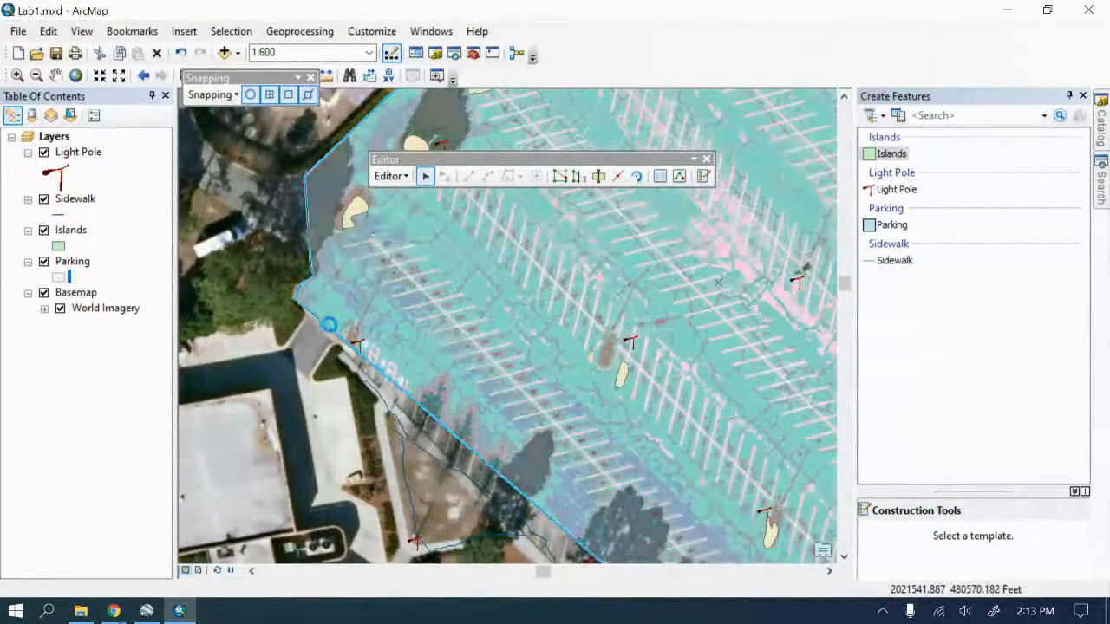
pyautogui.scroll(1, 280, 281)
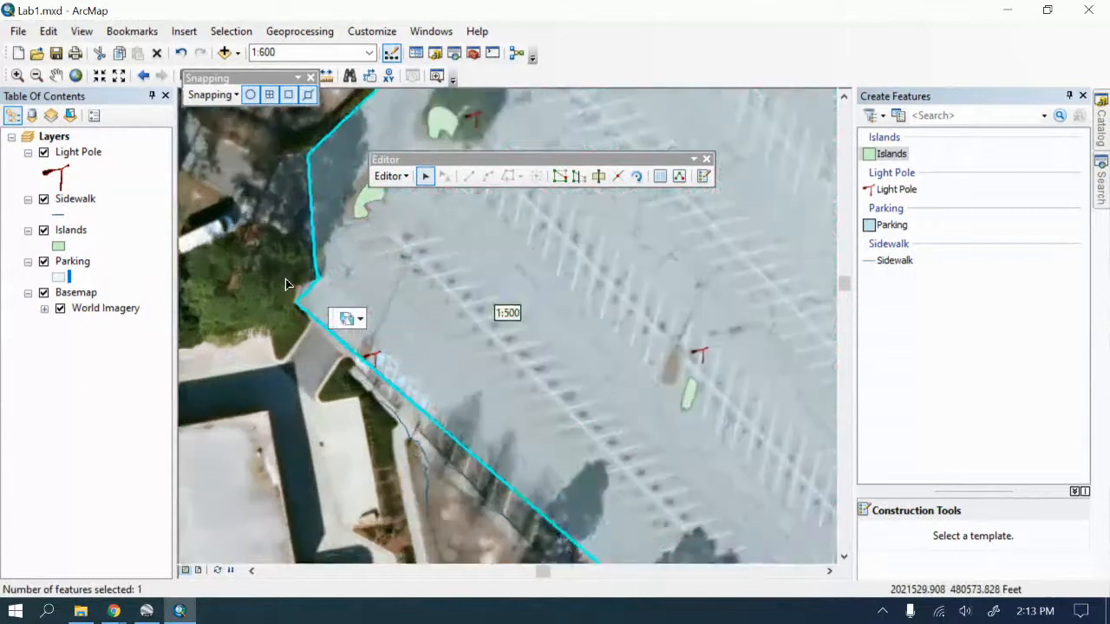
pyautogui.scroll(-2, 281, 274)
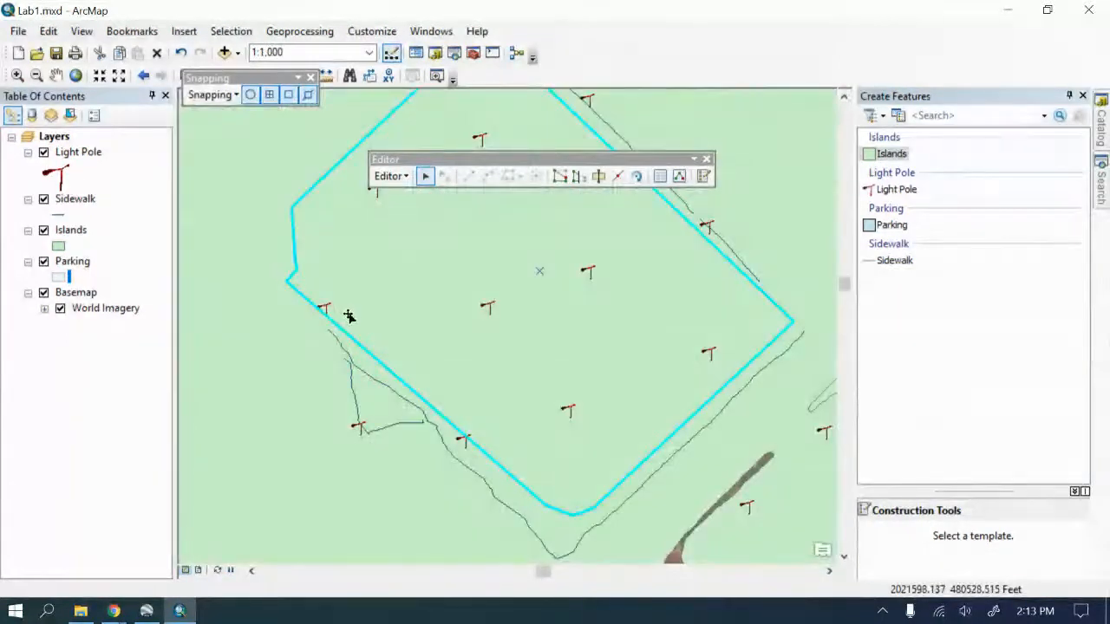
pyautogui.scroll(-1, 348, 316)
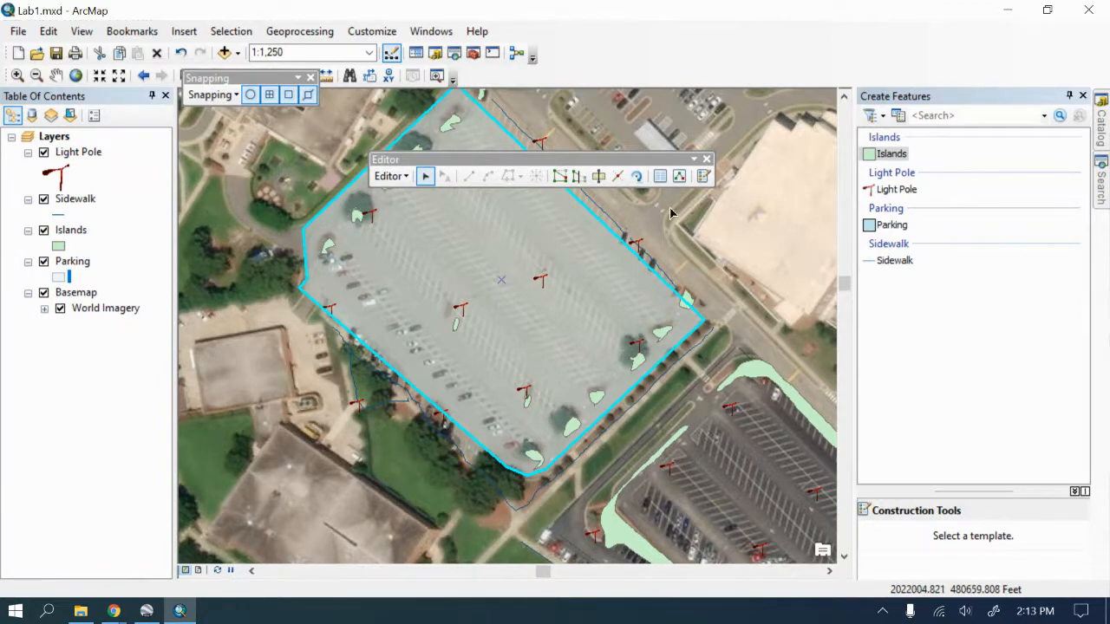
pyautogui.click(707, 160)
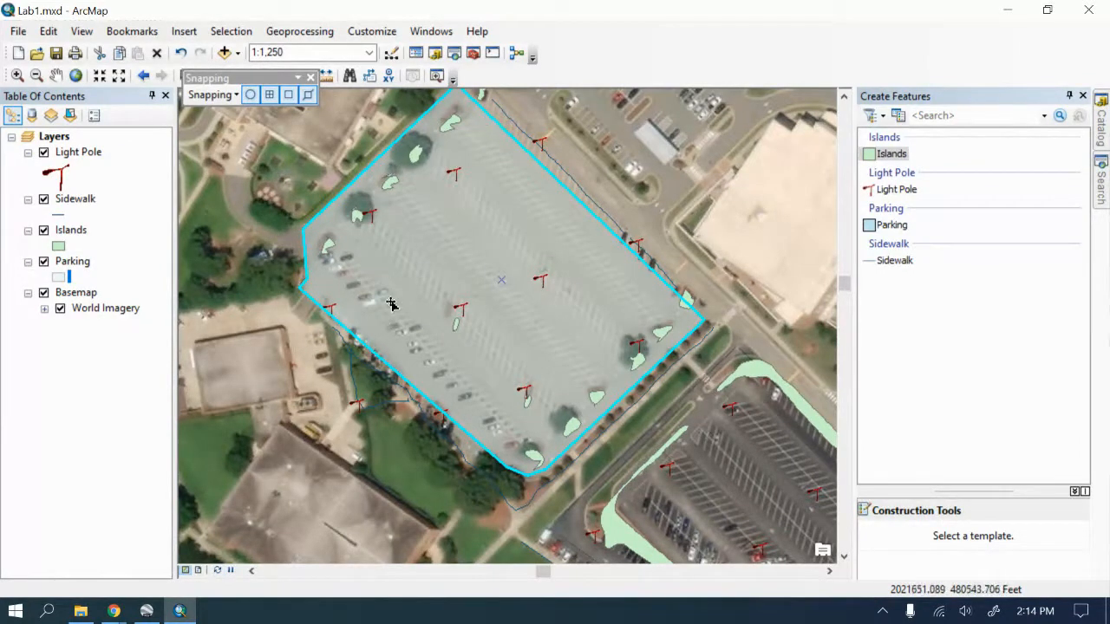
# Step: Restyle the Sidewalk layer's line symbol with a bright green color and a width of 2
pyautogui.doubleClick(72, 200)
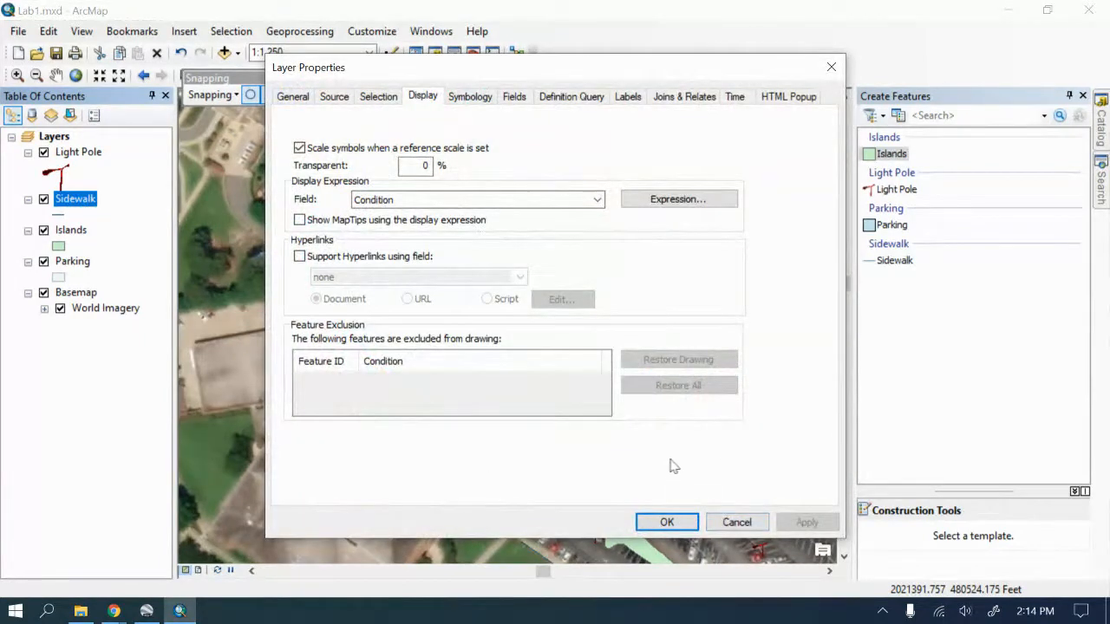
pyautogui.click(736, 522)
pyautogui.click(59, 217)
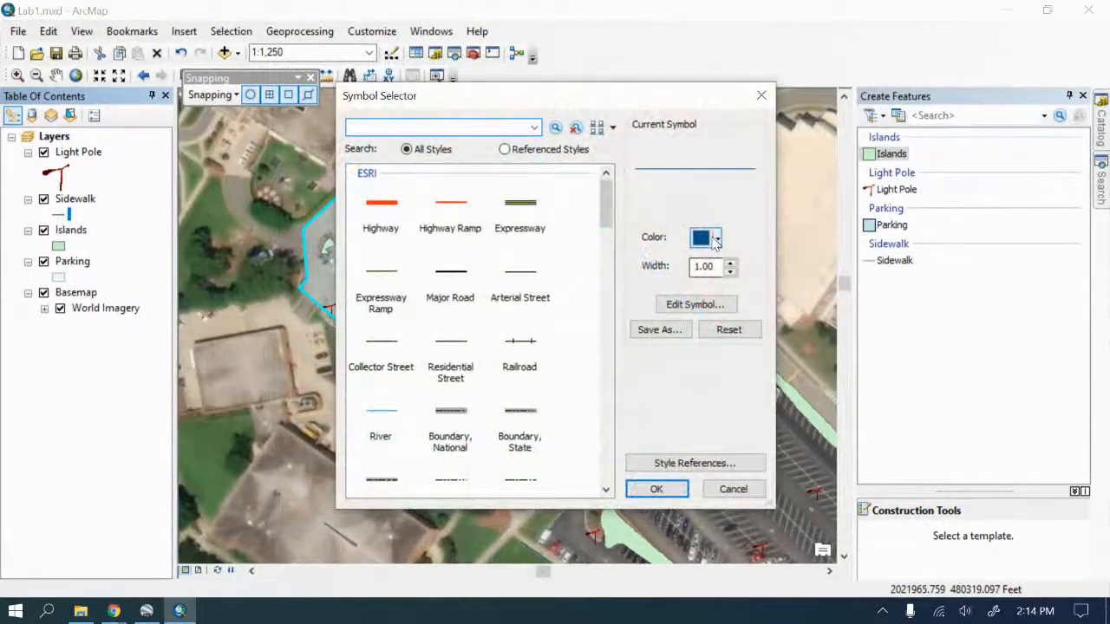
pyautogui.click(716, 238)
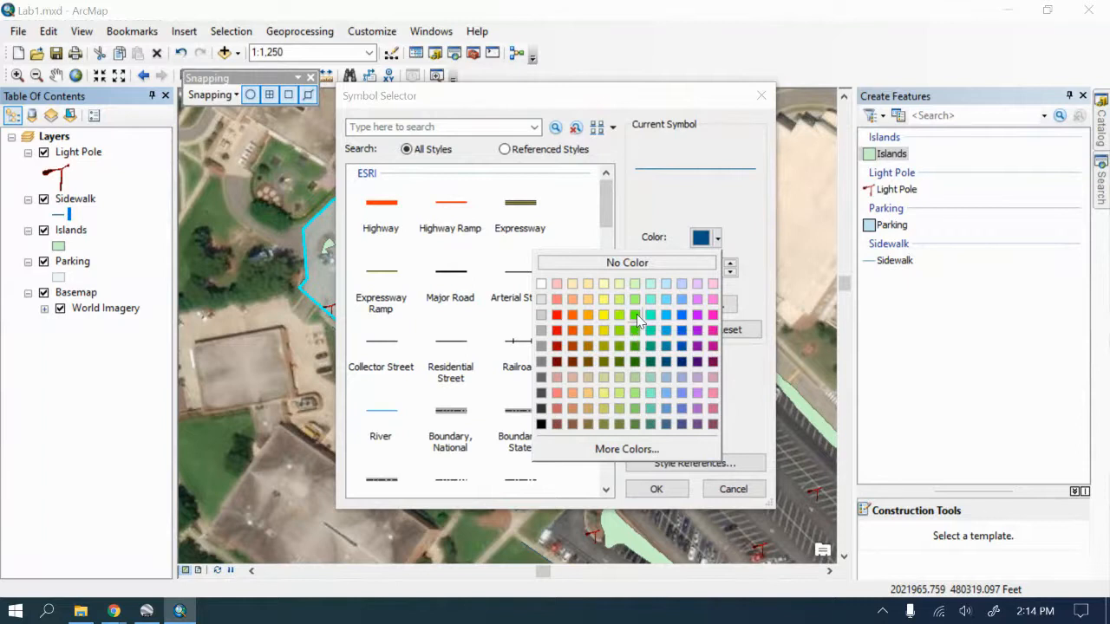
pyautogui.click(636, 314)
pyautogui.doubleClick(711, 266)
pyautogui.write('2')
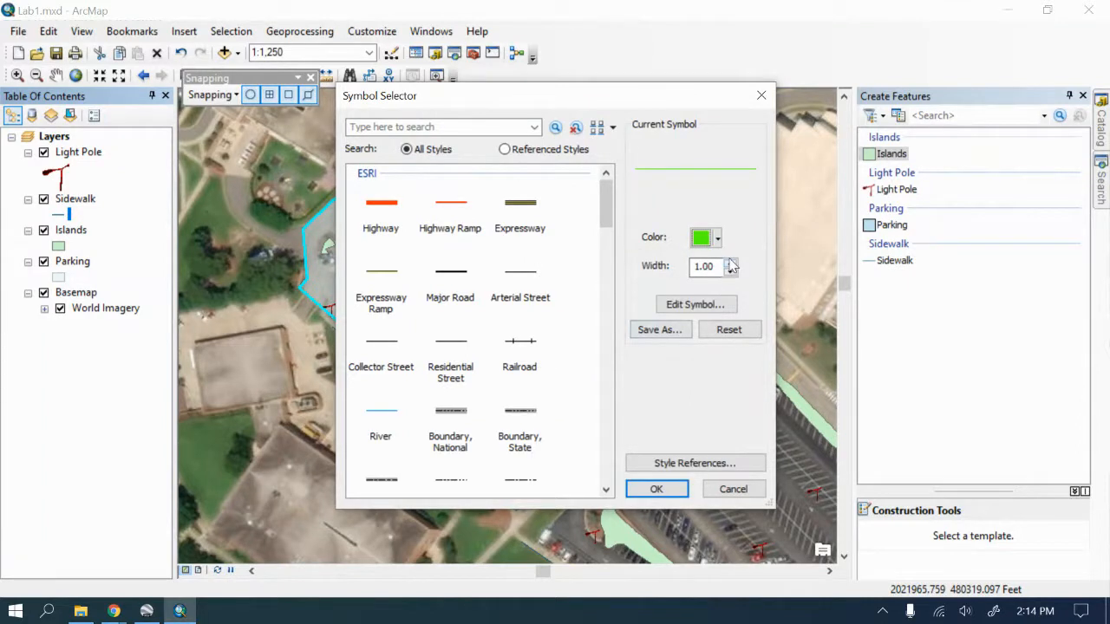
pyautogui.click(654, 487)
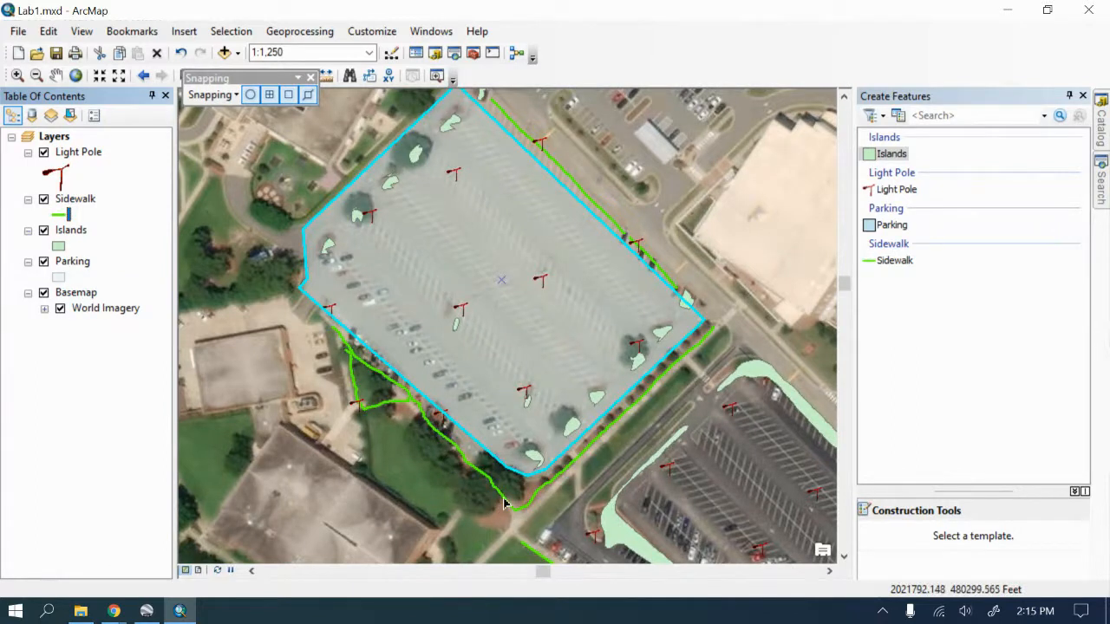
# Step: Inspect the selected Parking polygon's outline, close the Snapping toolbar and clear the selected features
pyautogui.scroll(1, 504, 503)
pyautogui.scroll(1, 505, 503)
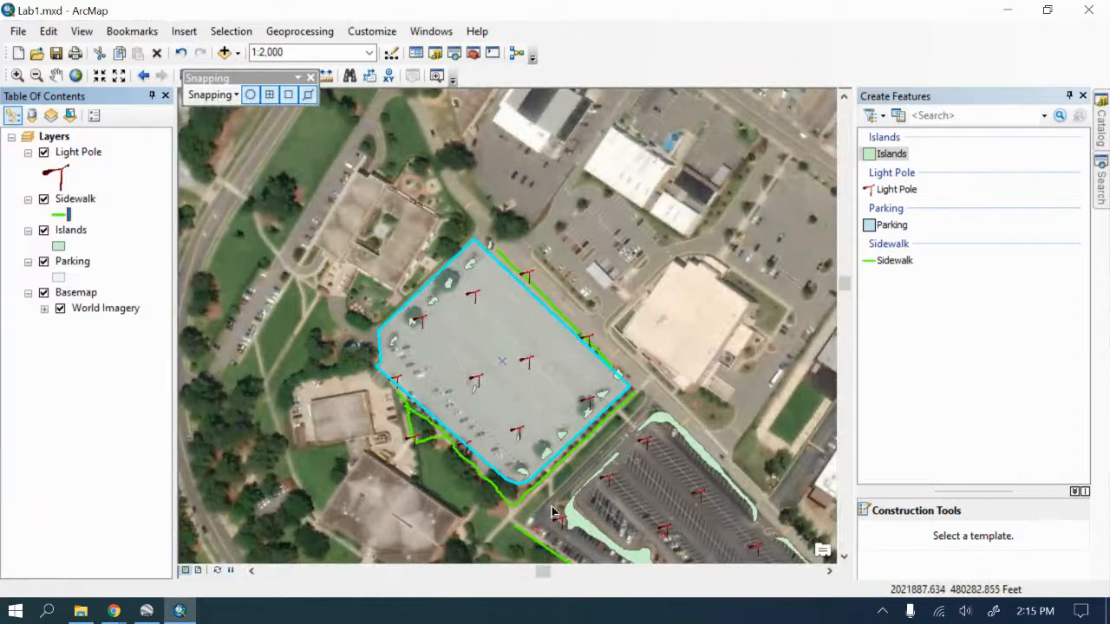
pyautogui.scroll(-1, 552, 512)
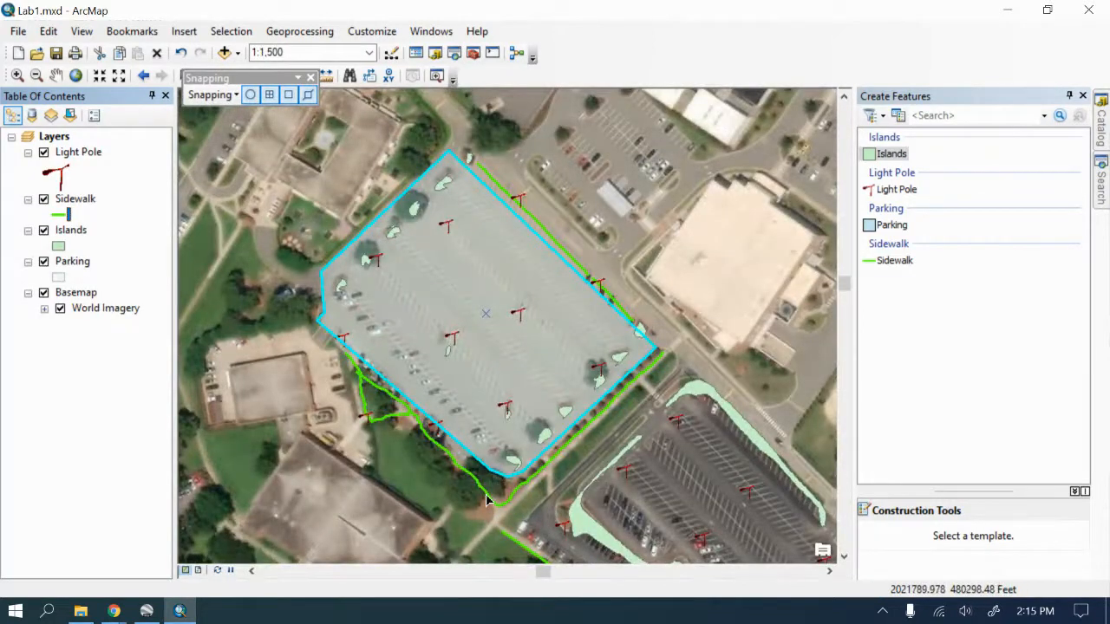
pyautogui.scroll(-1, 486, 500)
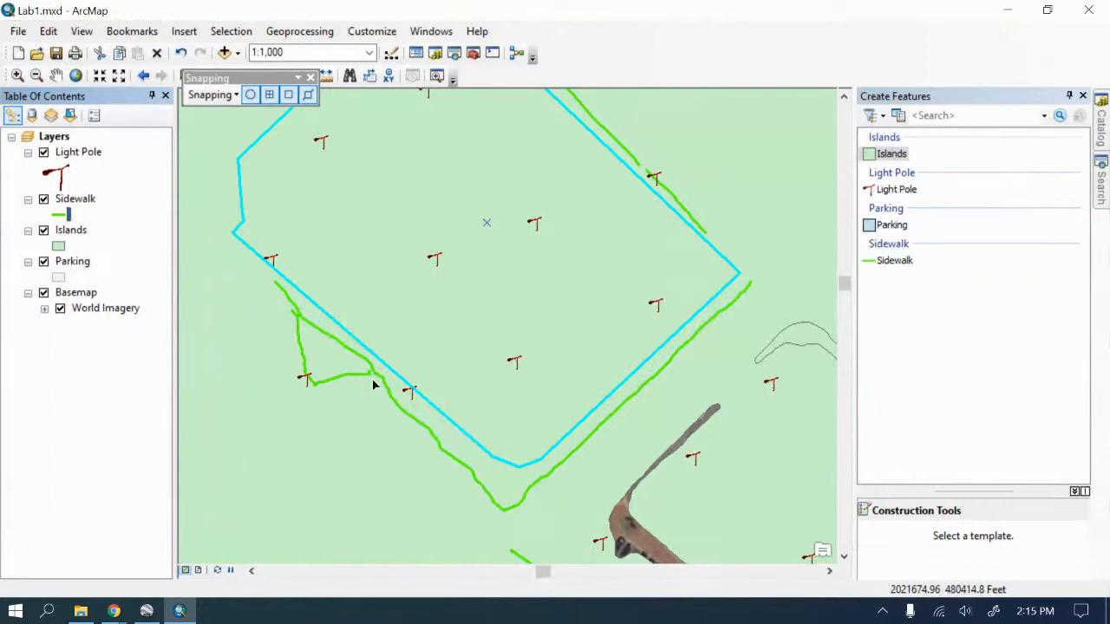
pyautogui.scroll(1, 397, 407)
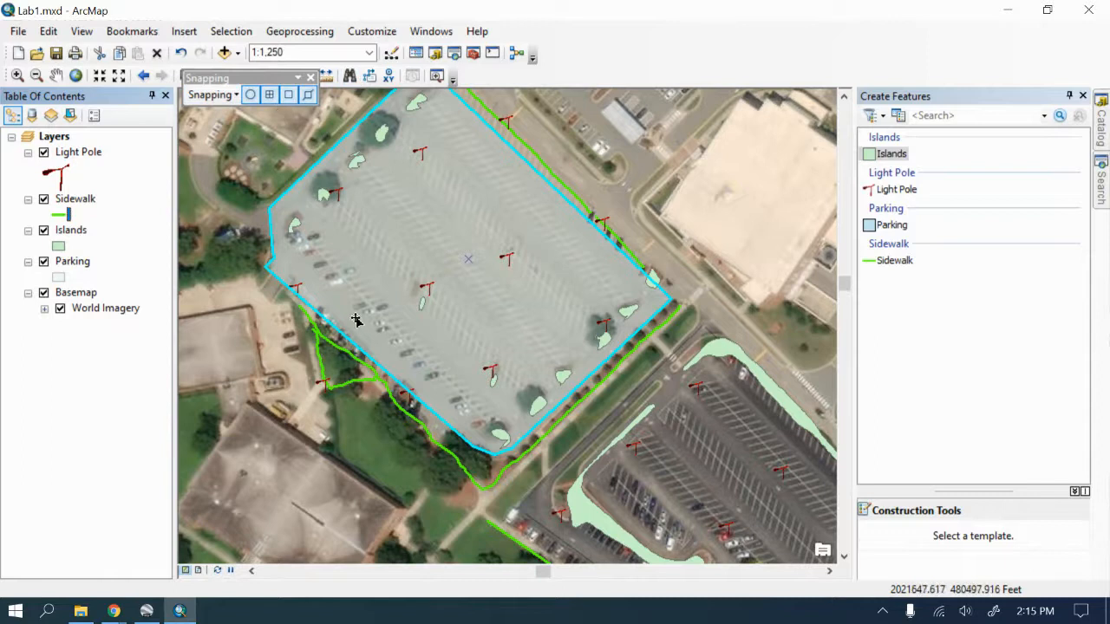
pyautogui.click(310, 77)
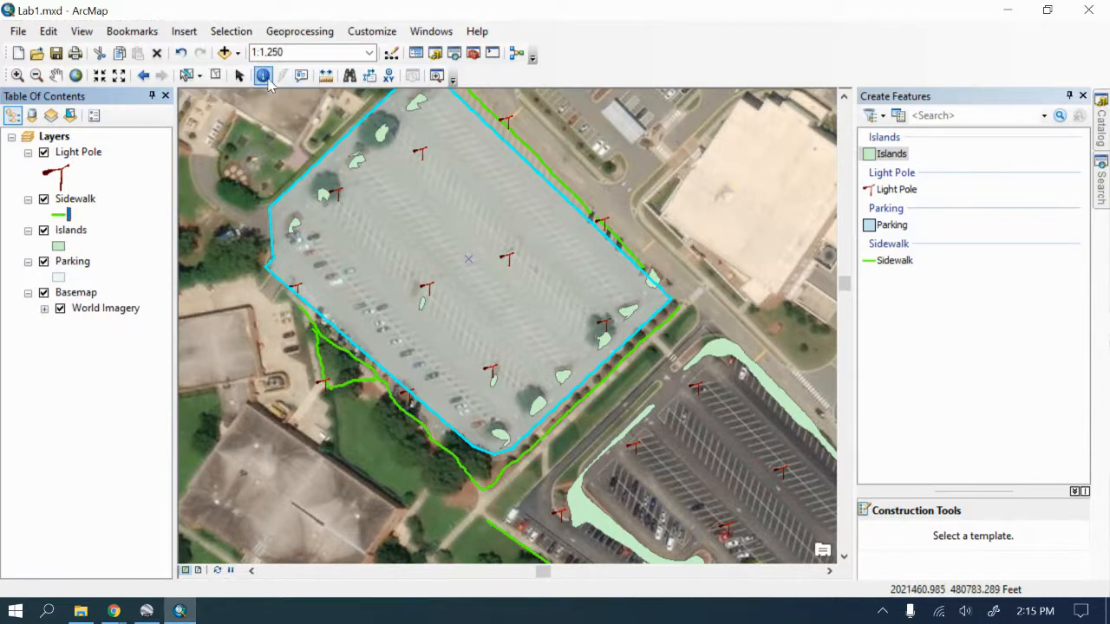
pyautogui.click(238, 32)
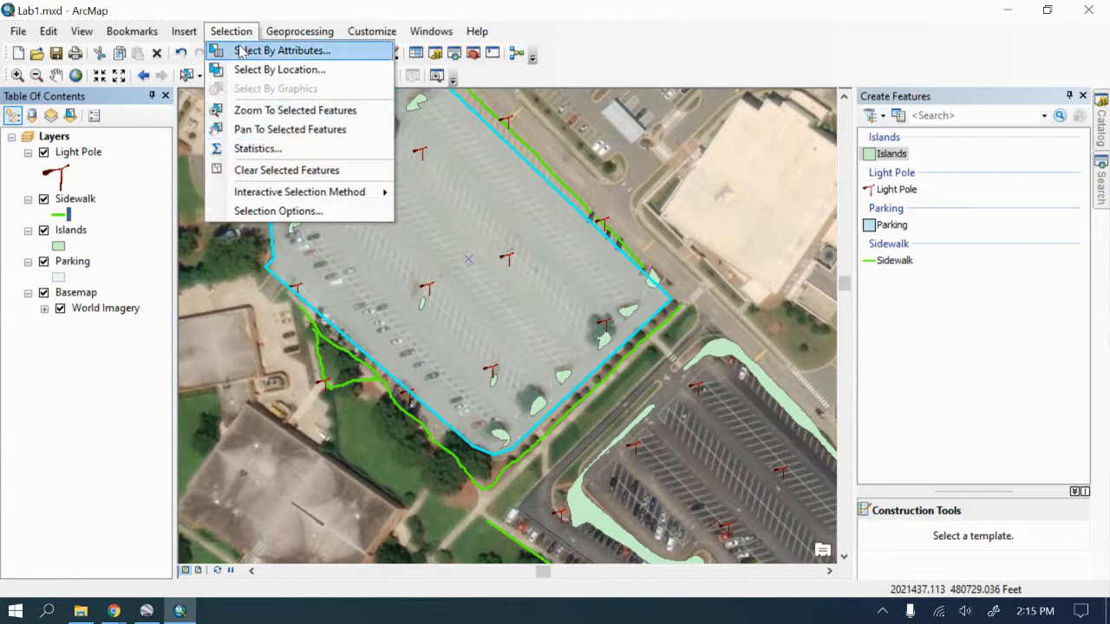
pyautogui.click(269, 169)
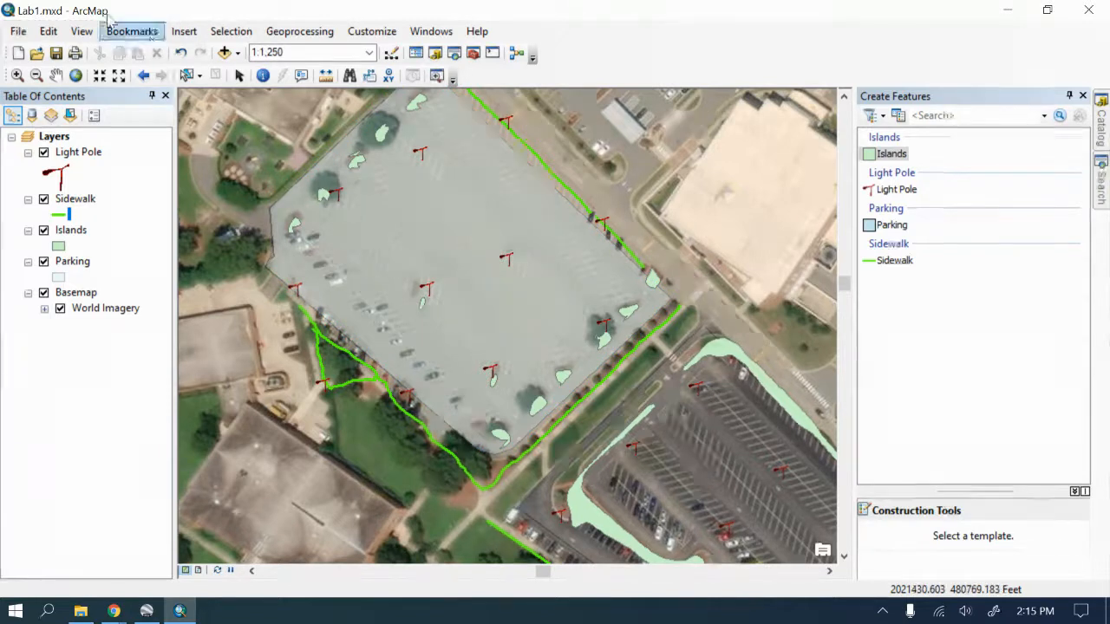
# Step: Save the map document and hide the Parking and Islands layers
pyautogui.click(55, 54)
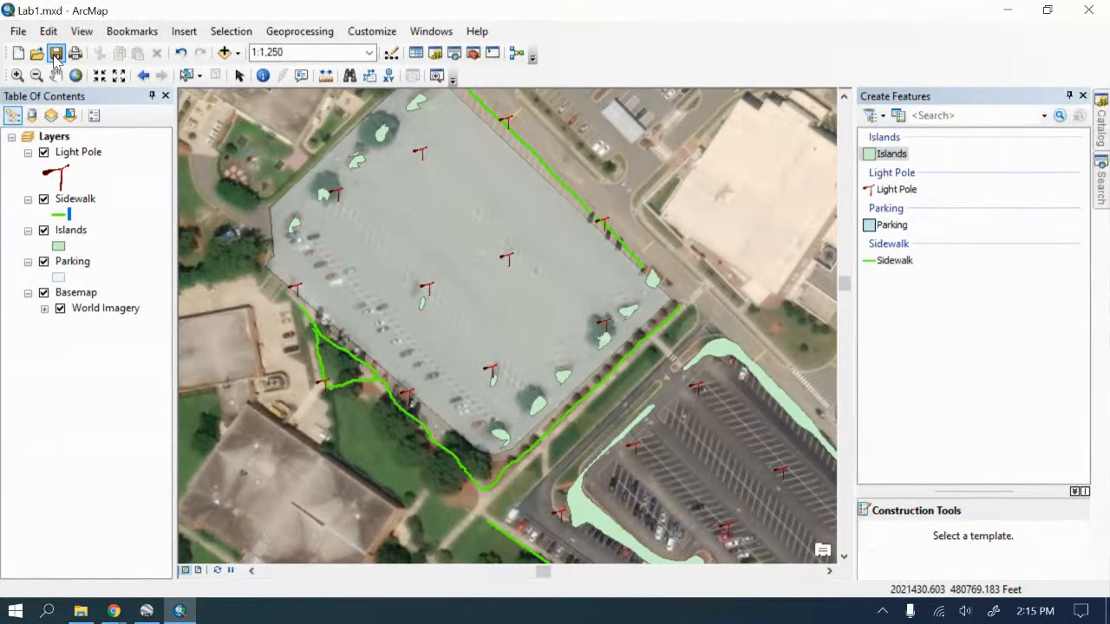
pyautogui.click(44, 261)
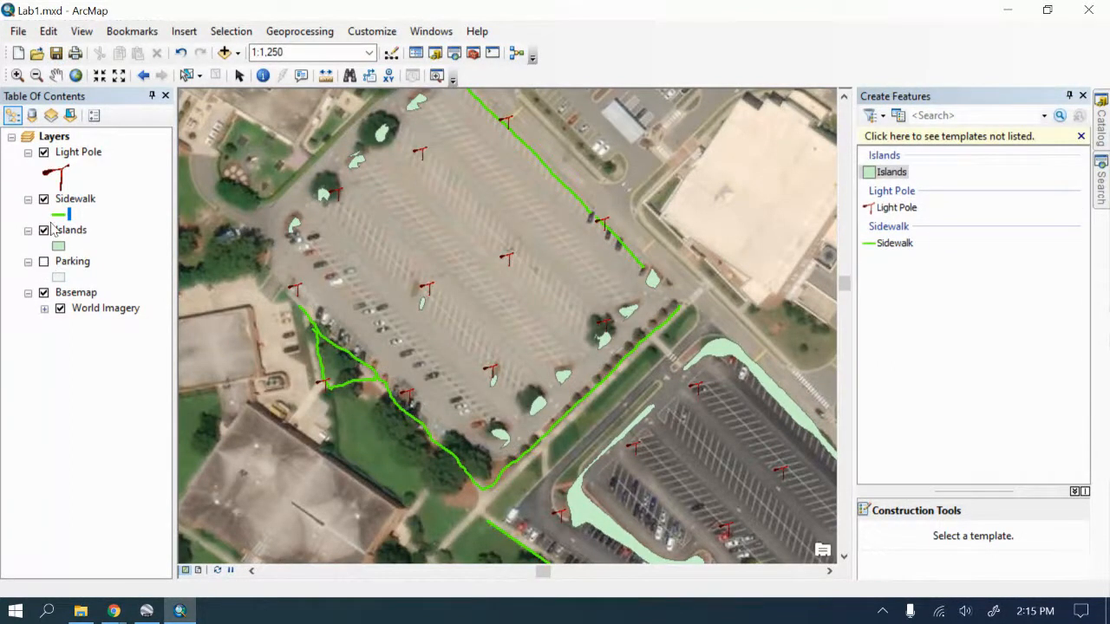
pyautogui.click(45, 230)
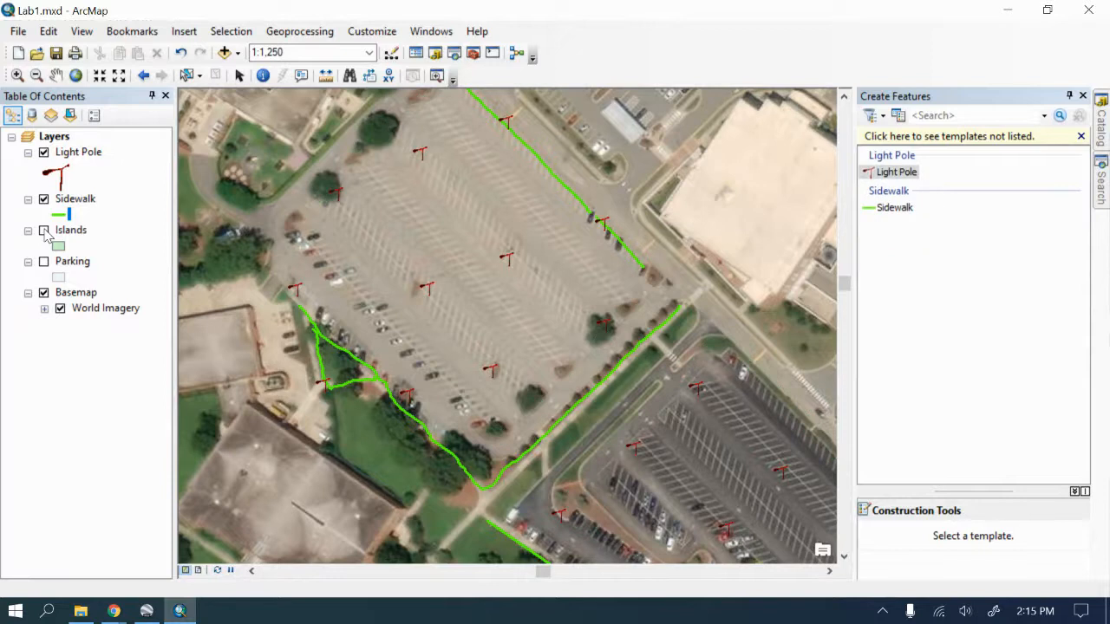
# Step: Display the Editor toolbar and choose the Sidewalk template with the Line construction tool for tracing along the lot's southwestern edge
pyautogui.scroll(3, 296, 322)
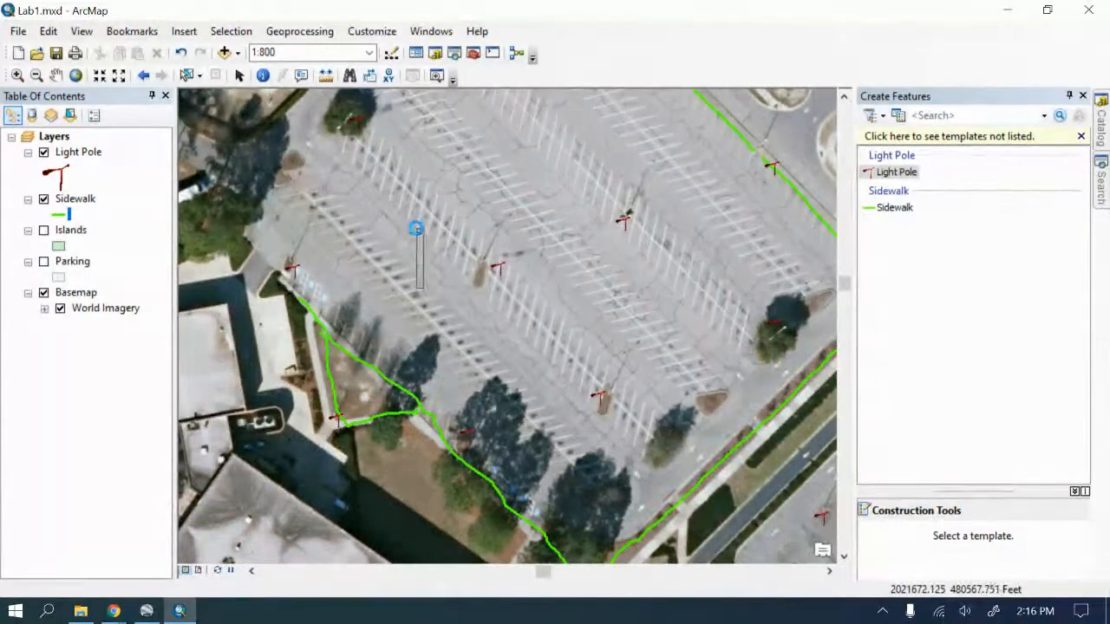
pyautogui.click(55, 75)
pyautogui.moveTo(379, 337); pyautogui.dragTo(368, 247)
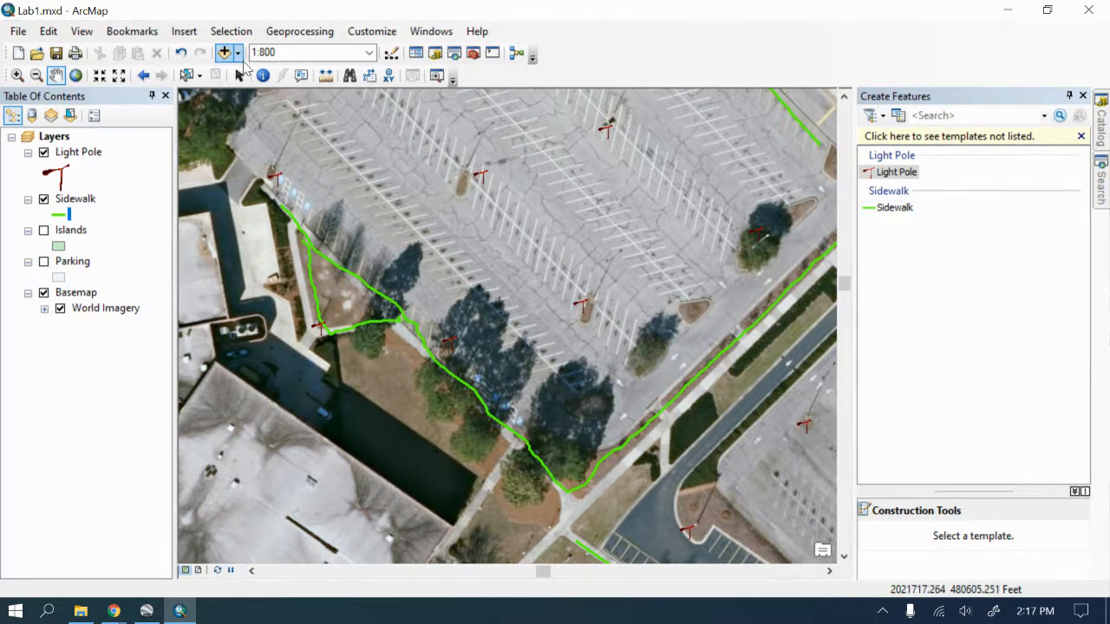
pyautogui.click(397, 59)
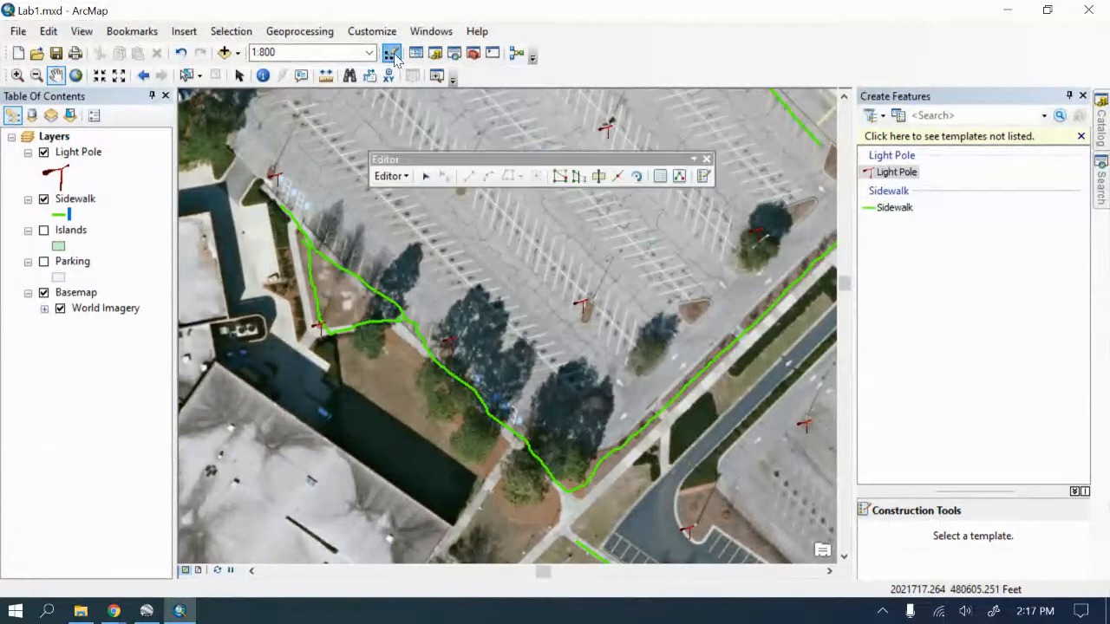
pyautogui.click(403, 176)
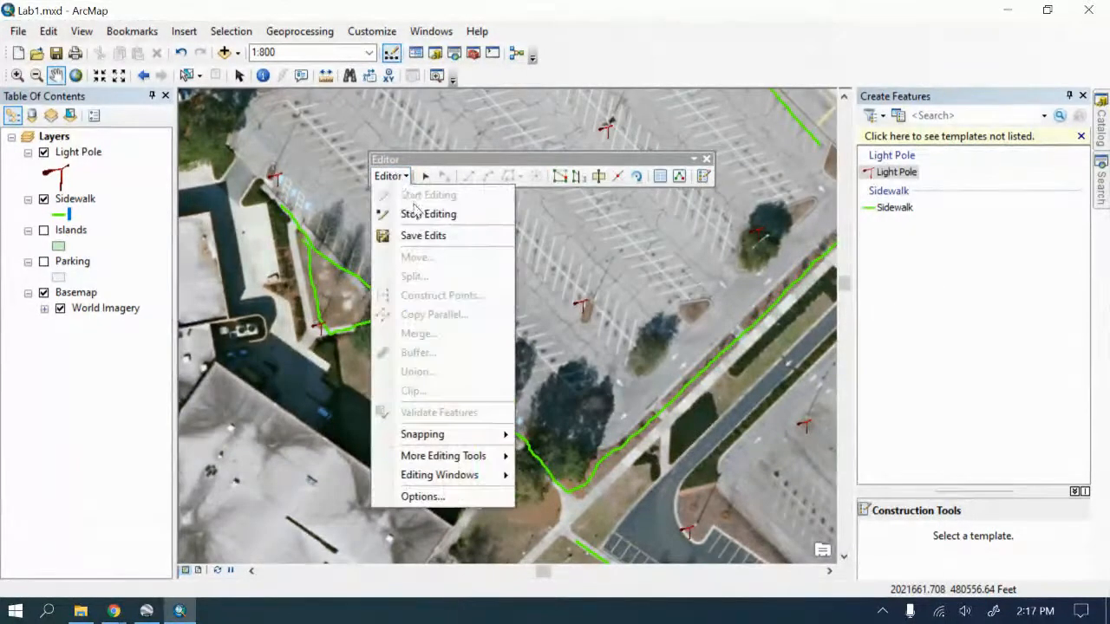
pyautogui.click(438, 214)
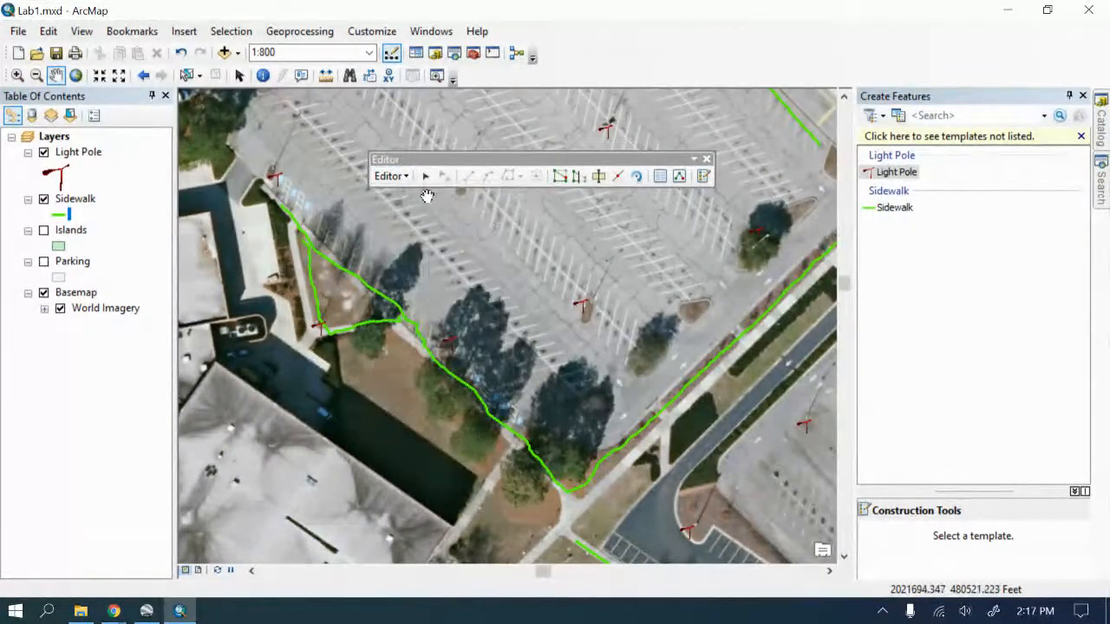
pyautogui.click(425, 176)
pyautogui.click(902, 212)
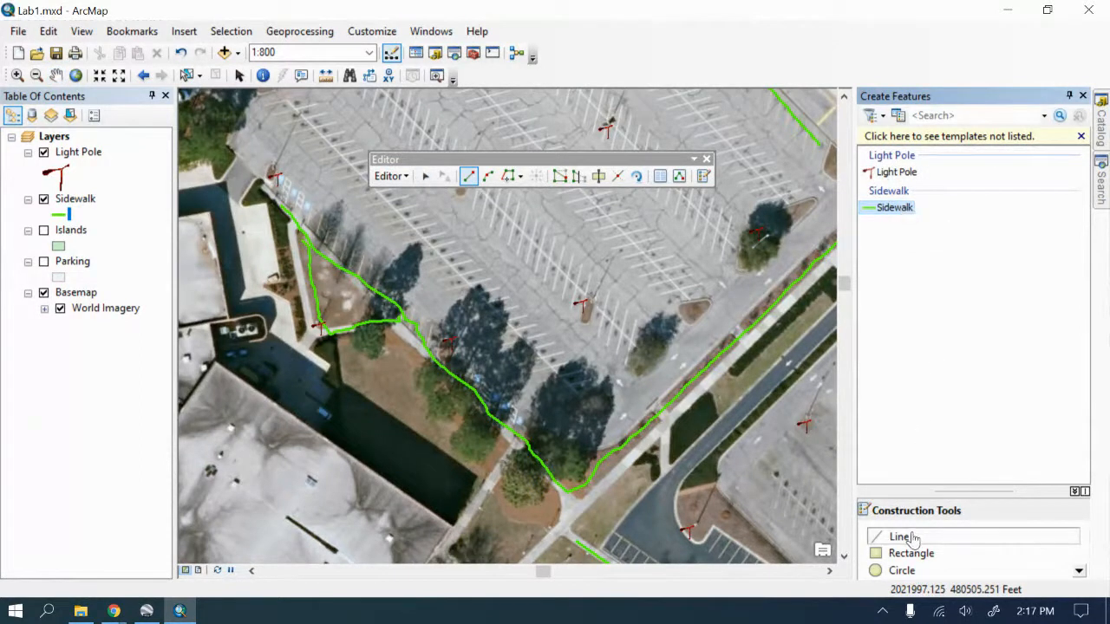
pyautogui.scroll(-1, 917, 548)
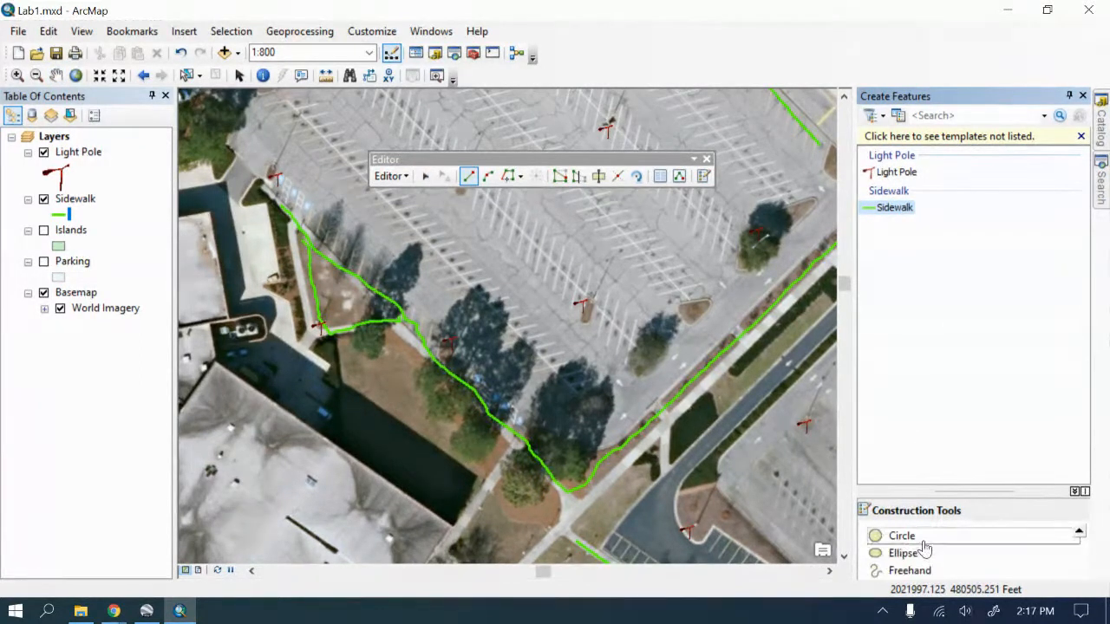
pyautogui.scroll(1, 924, 546)
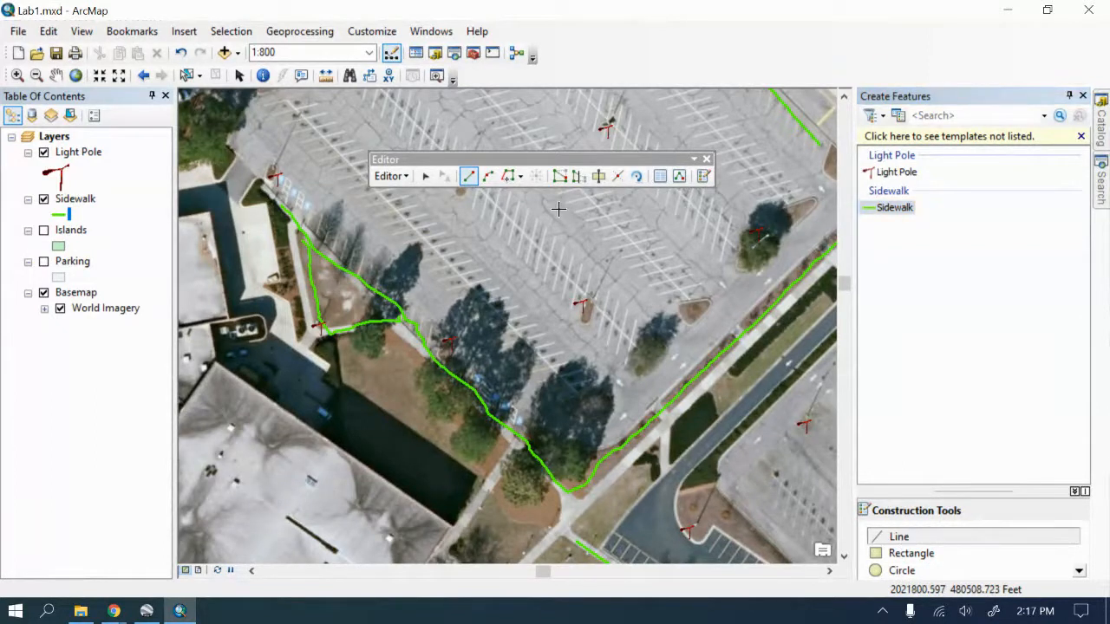
# Step: Show the Snapping toolbar, turn off Use Snapping and start a Sidewalk line at the lot's western corner
pyautogui.click(406, 178)
pyautogui.moveTo(434, 436)
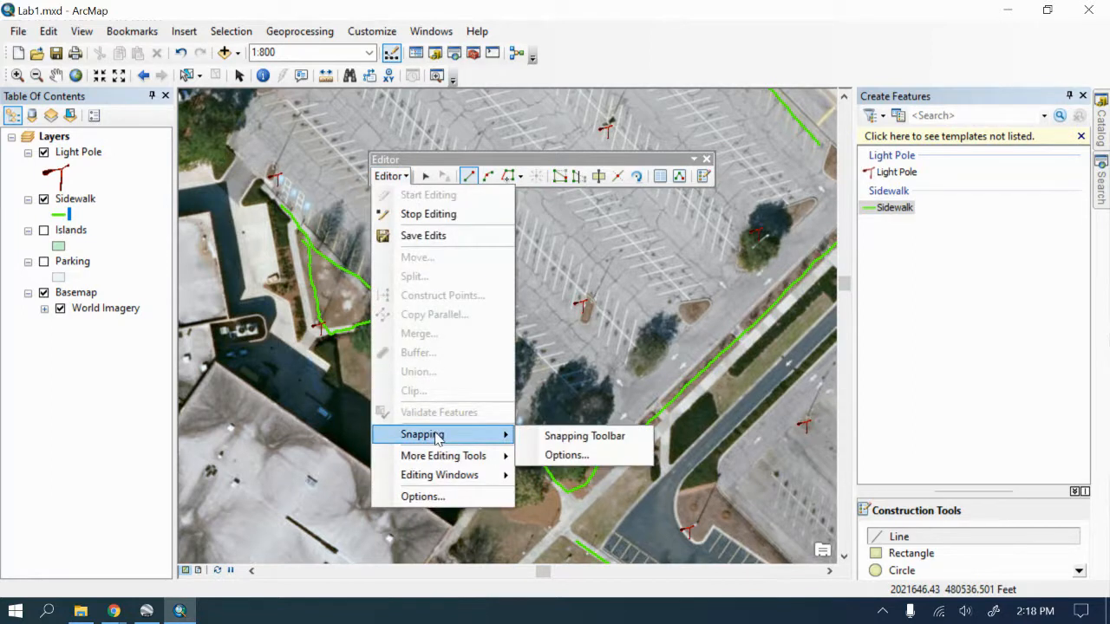
pyautogui.click(561, 436)
pyautogui.click(227, 95)
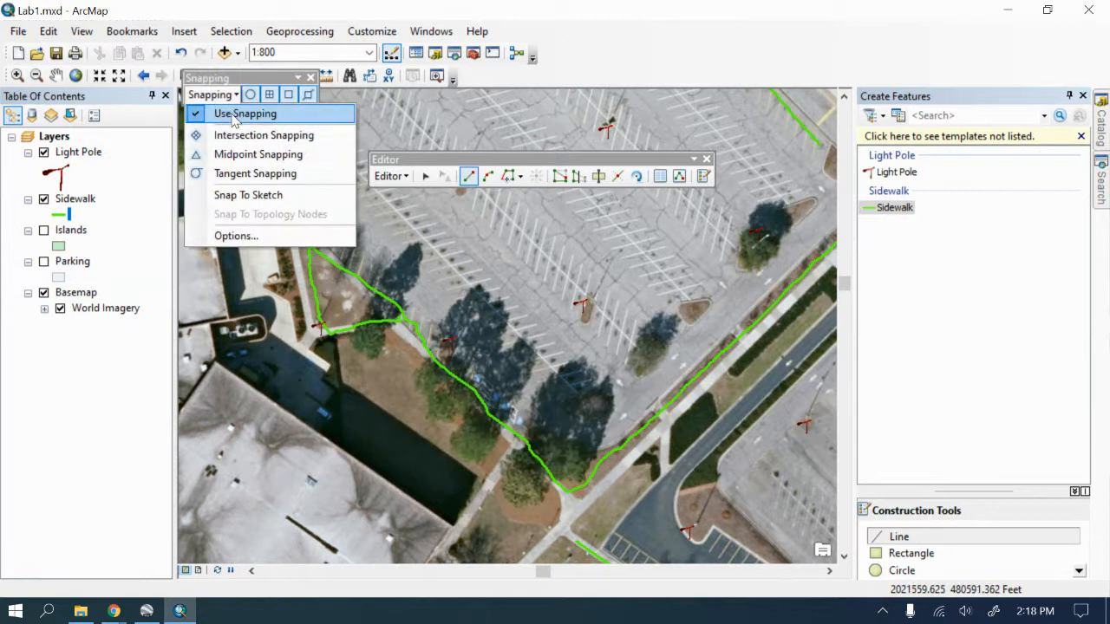
pyautogui.click(198, 116)
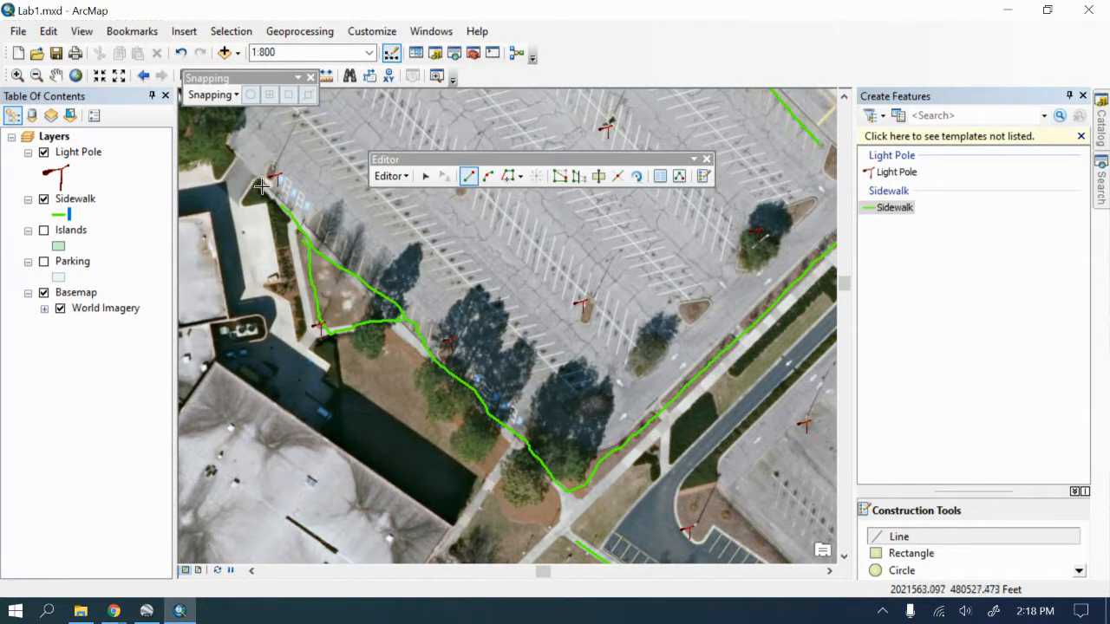
pyautogui.click(262, 185)
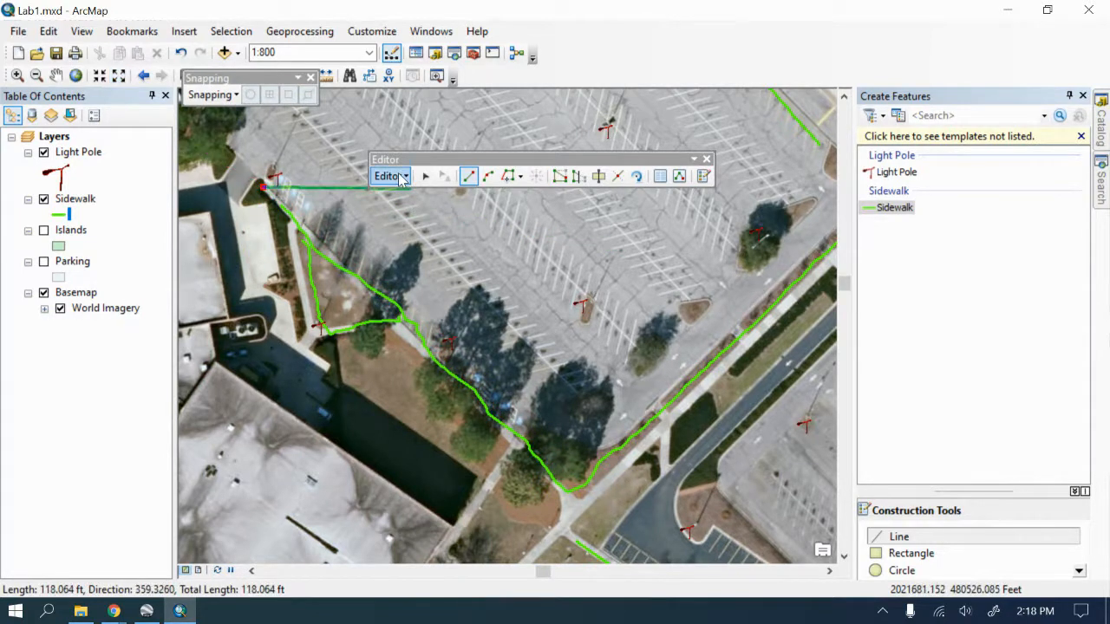
# Step: Hide and redisplay the Snapping toolbar, and check its Use Snapping setting
pyautogui.click(400, 177)
pyautogui.moveTo(417, 442)
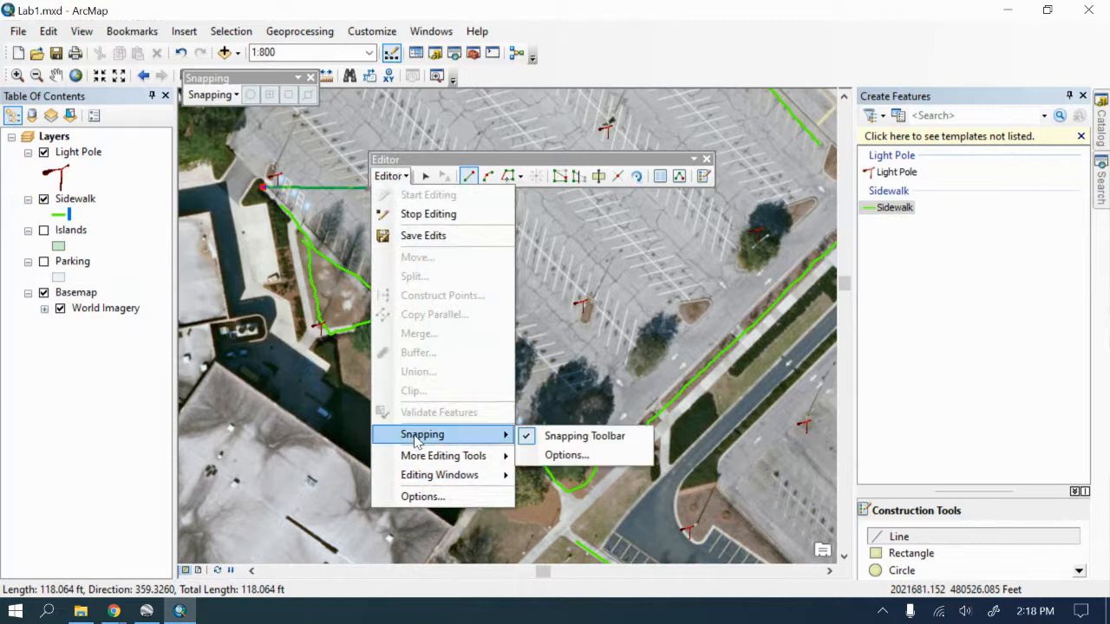
pyautogui.click(586, 438)
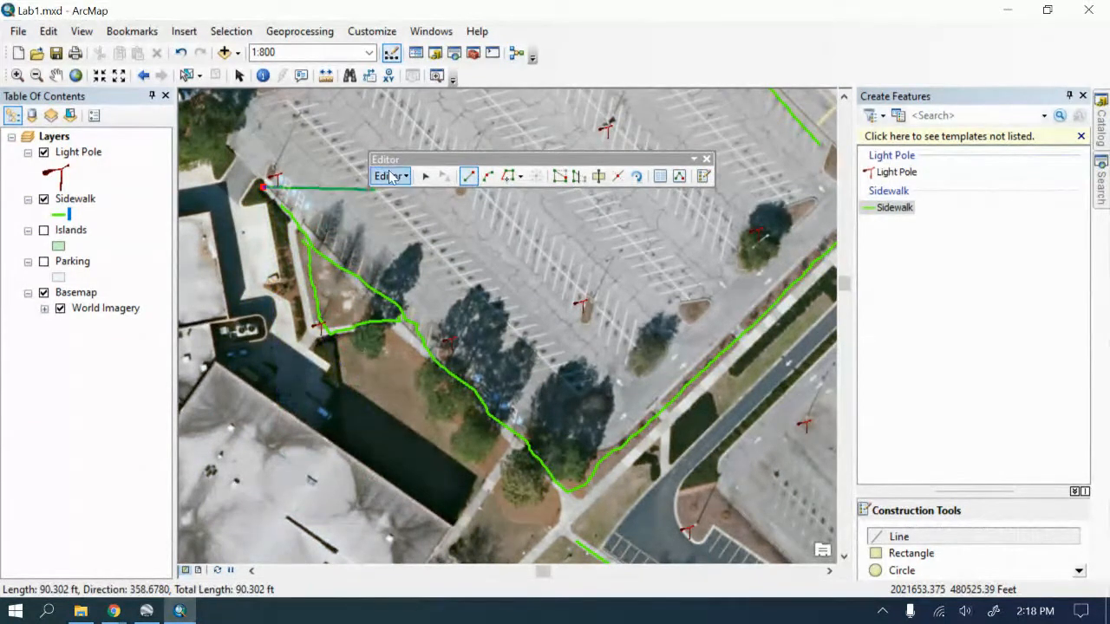
pyautogui.click(390, 176)
pyautogui.moveTo(468, 434)
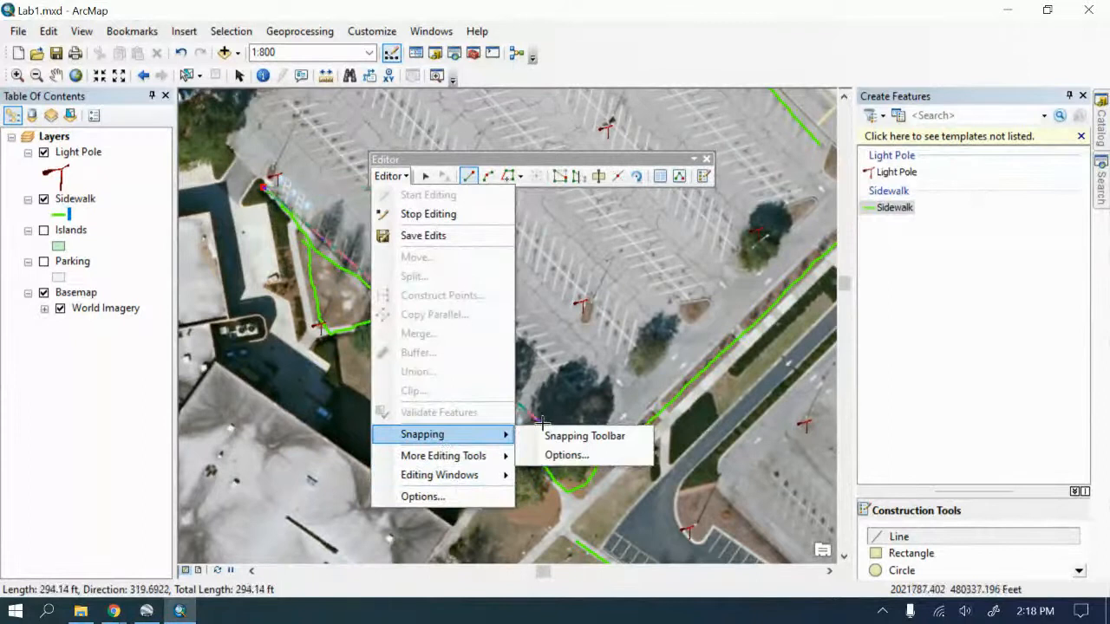
pyautogui.click(553, 435)
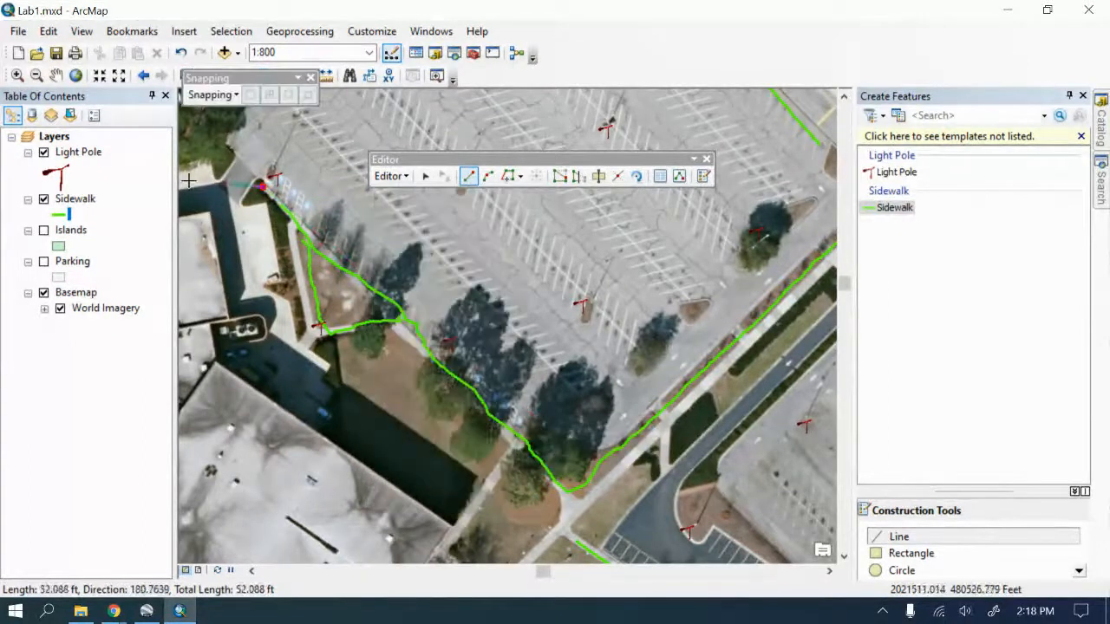
pyautogui.click(209, 94)
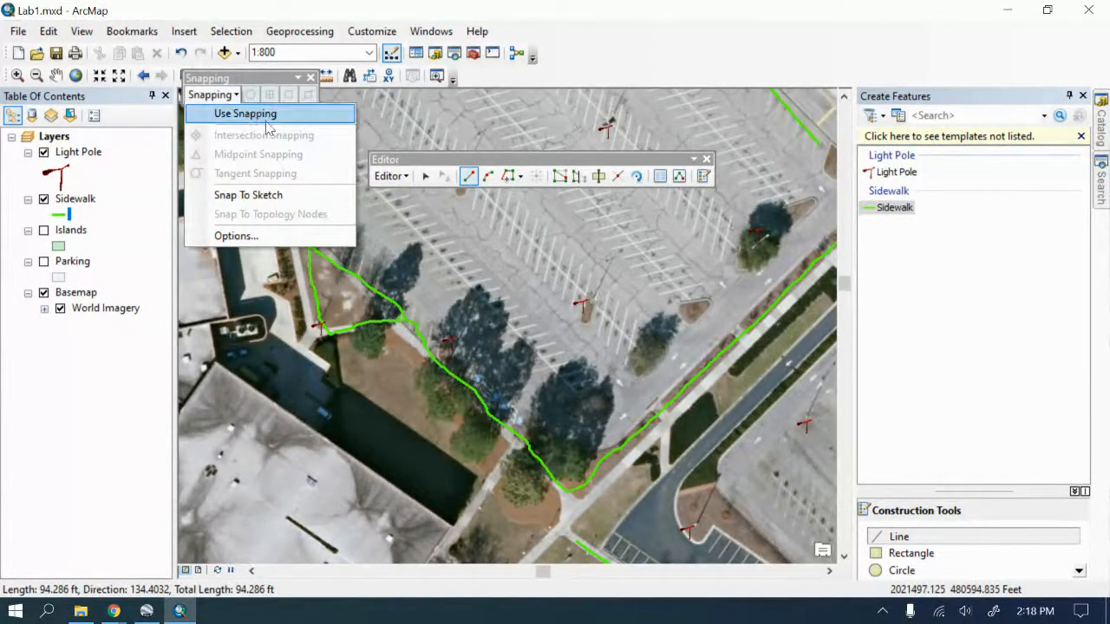
pyautogui.click(213, 95)
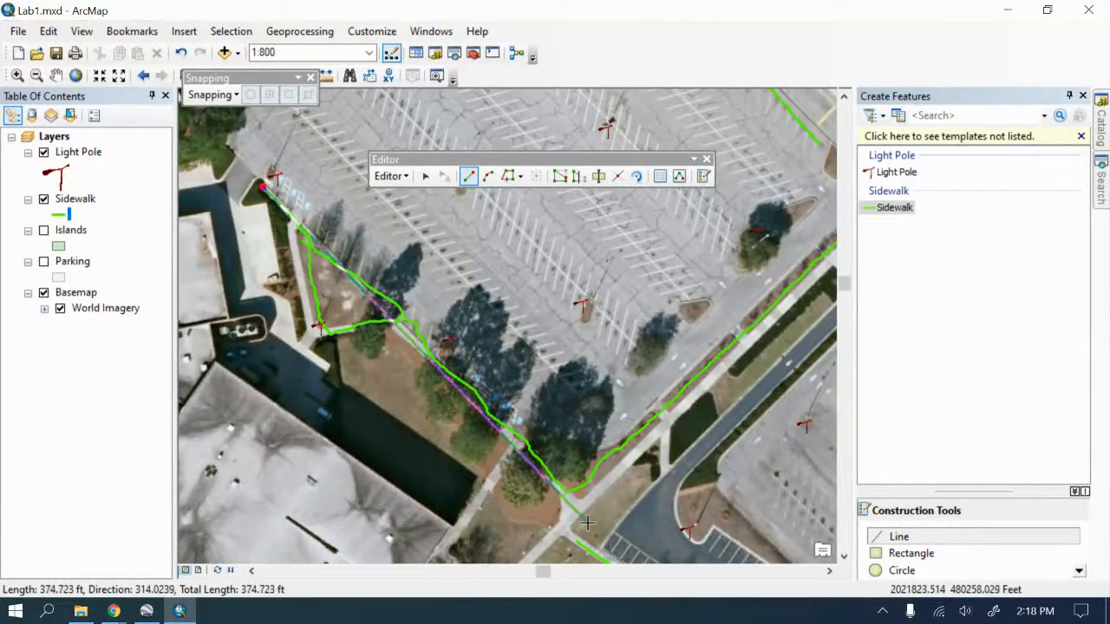
# Step: Trace the Sidewalk line to the lot's southern corner and along the southeastern walkway, finishing it at the crosswalk by the eastern corner
pyautogui.scroll(1, 587, 523)
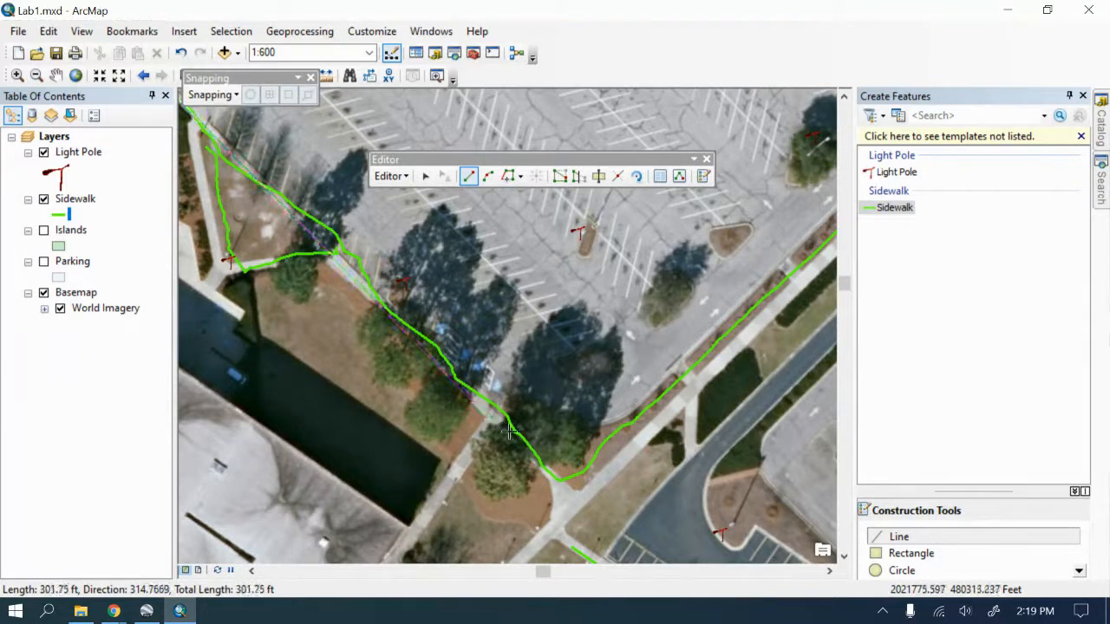
pyautogui.click(580, 501)
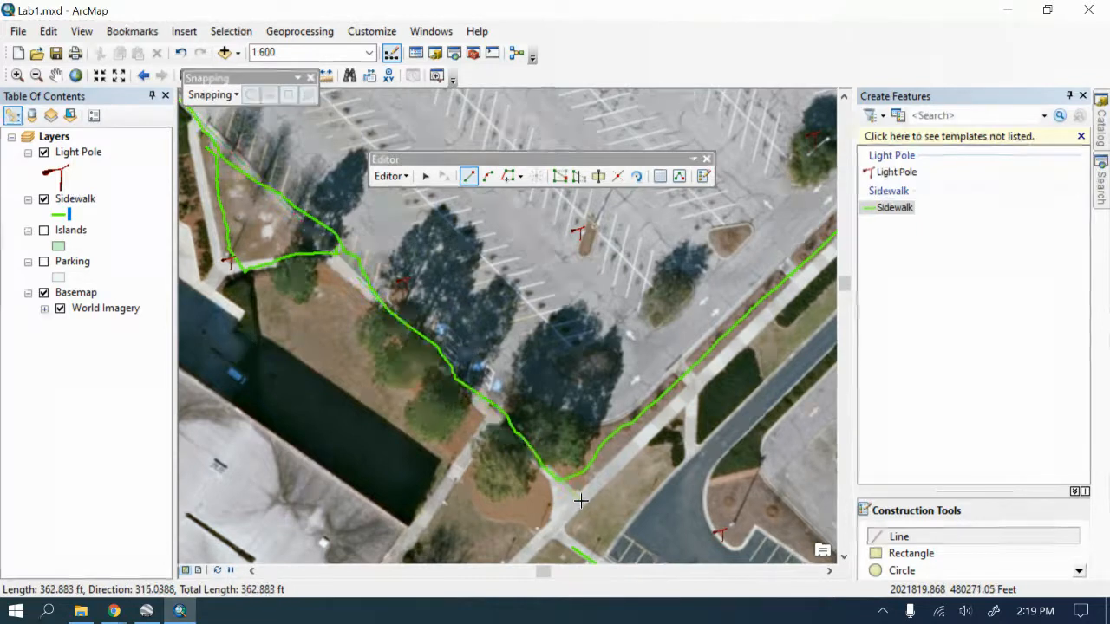
pyautogui.scroll(-4, 545, 540)
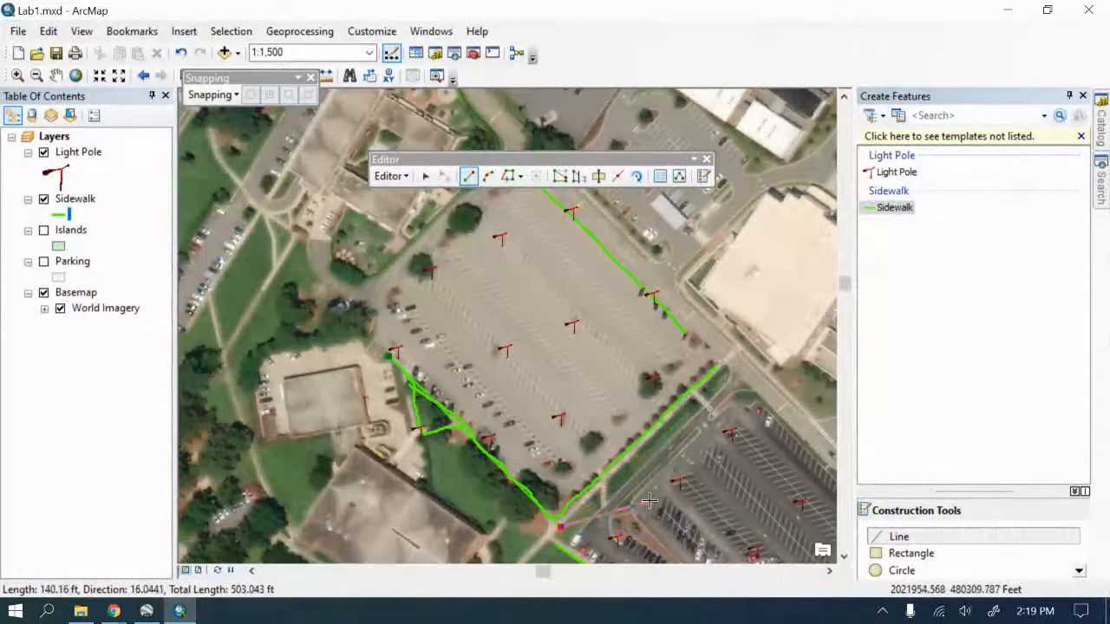
pyautogui.scroll(3, 640, 468)
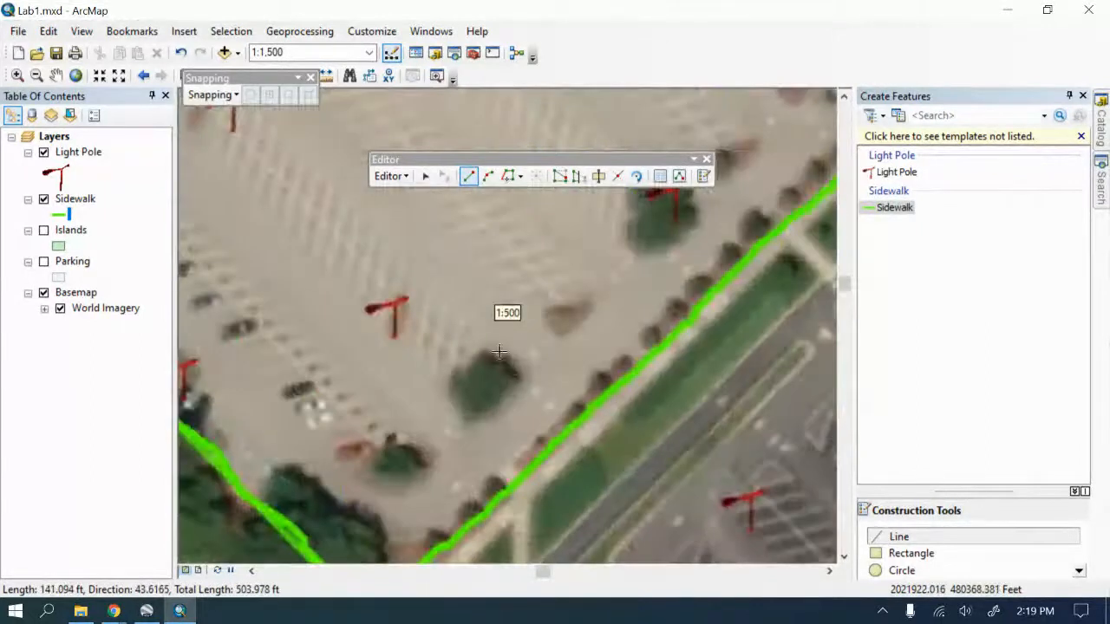
pyautogui.scroll(-1, 640, 468)
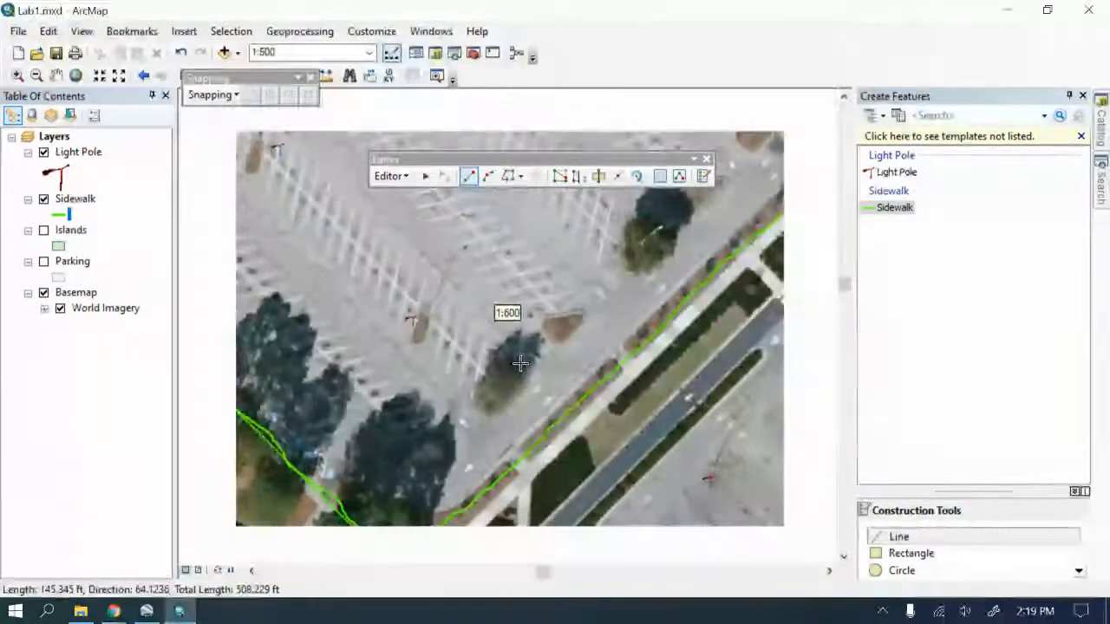
pyautogui.scroll(1, 532, 335)
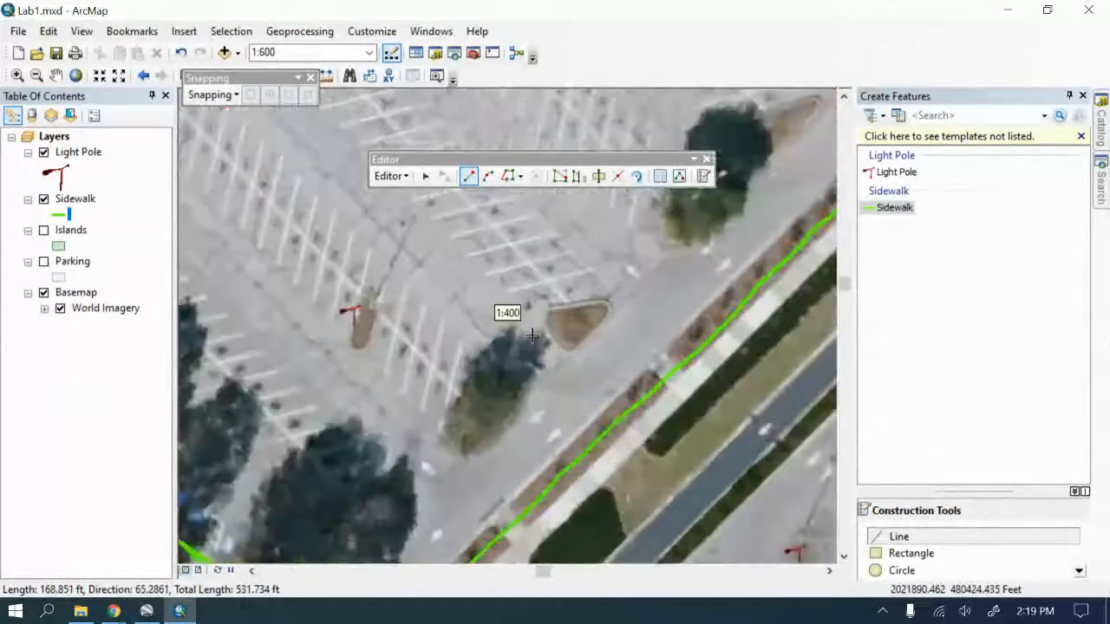
pyautogui.scroll(-2, 532, 335)
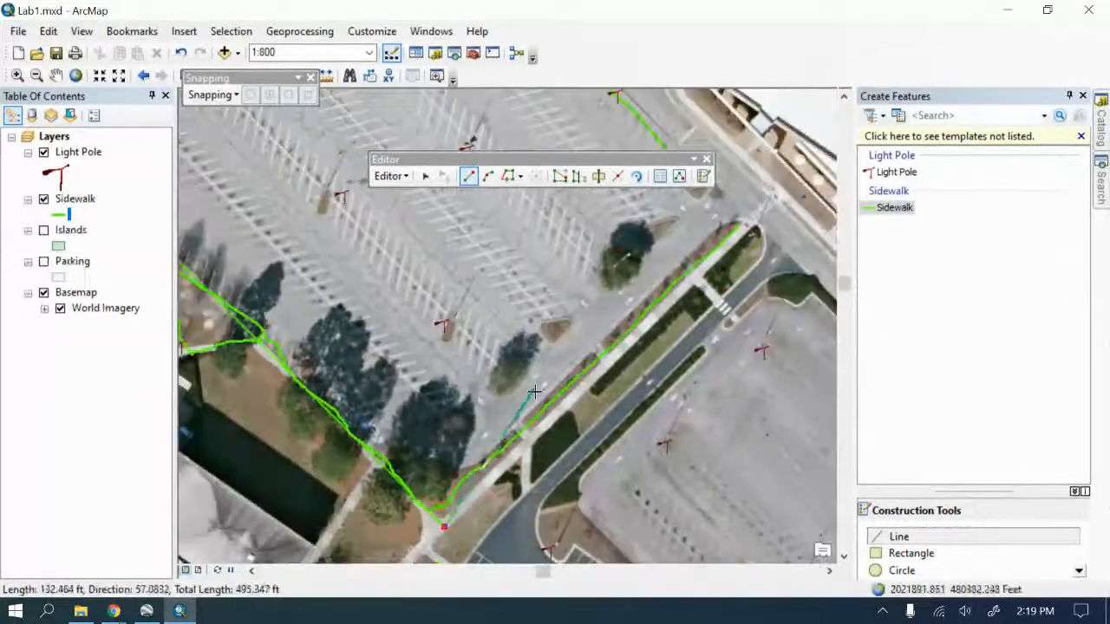
pyautogui.click(747, 224)
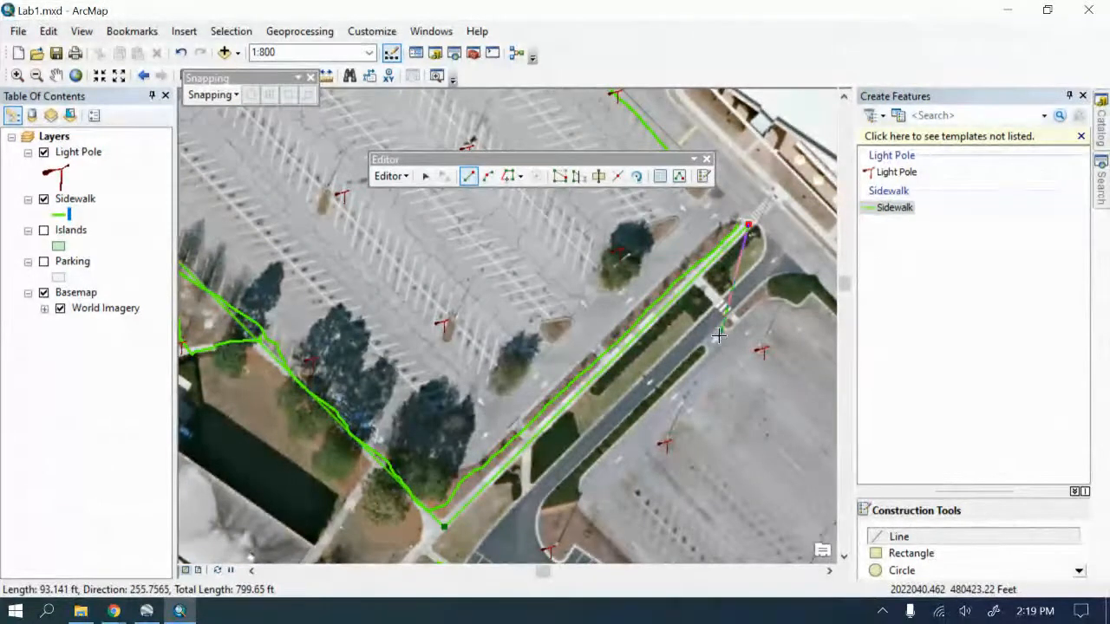
pyautogui.doubleClick(748, 224)
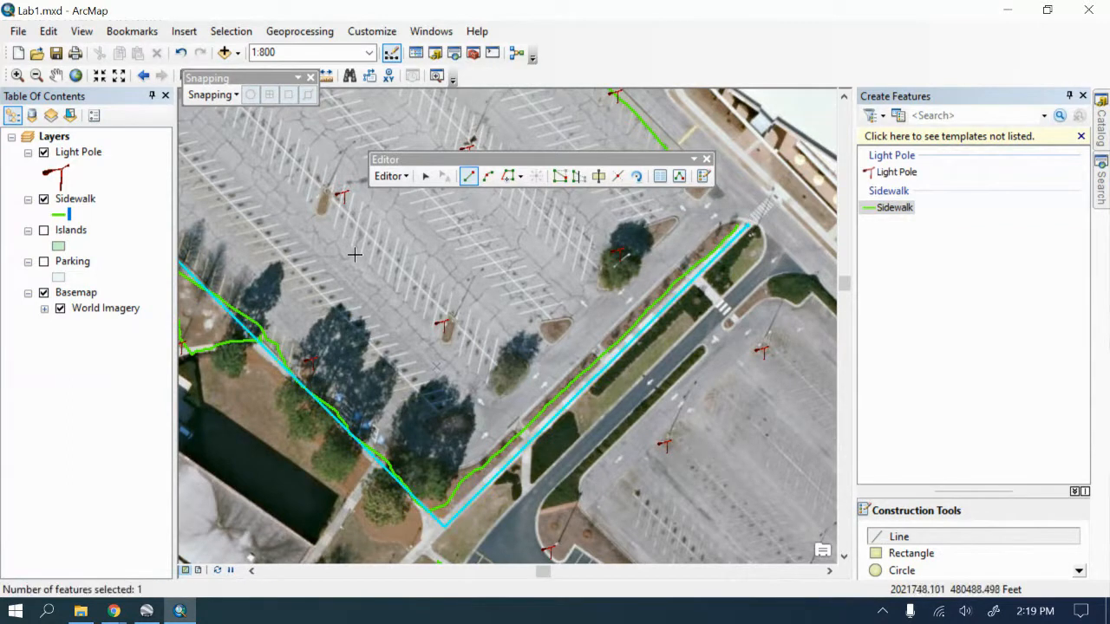
# Step: Save the edits and stop the edit session
pyautogui.scroll(-2, 579, 442)
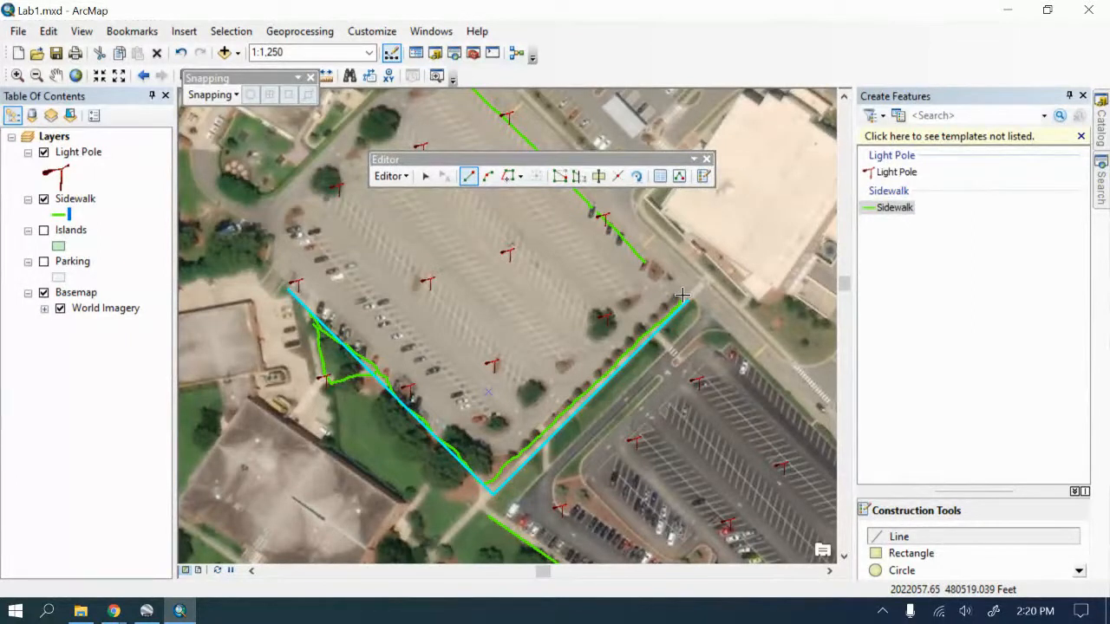
pyautogui.click(390, 176)
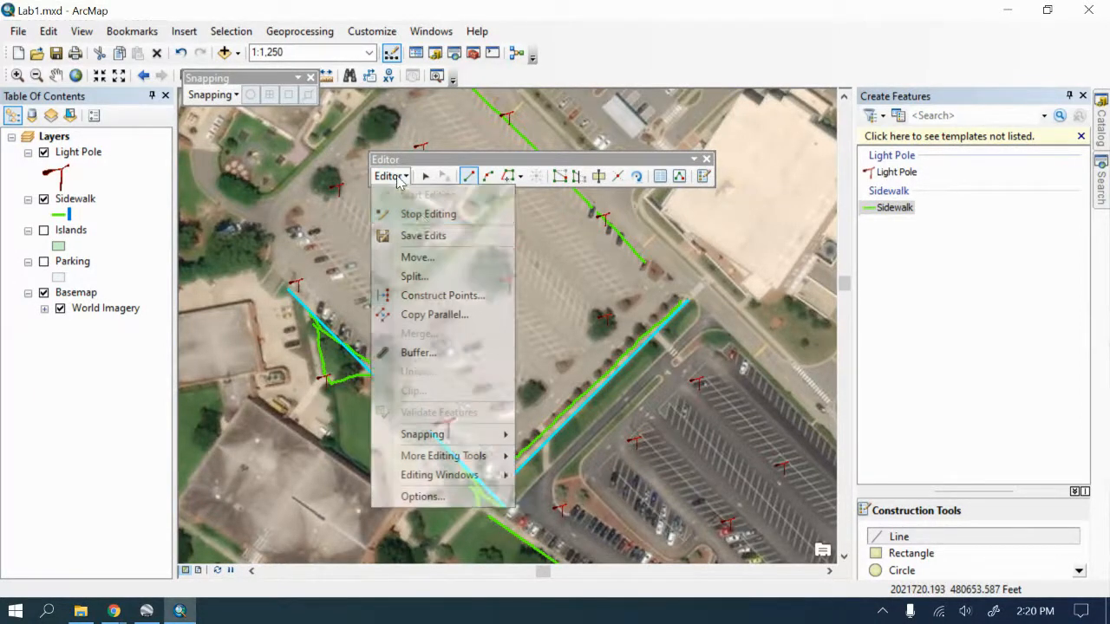
pyautogui.click(416, 237)
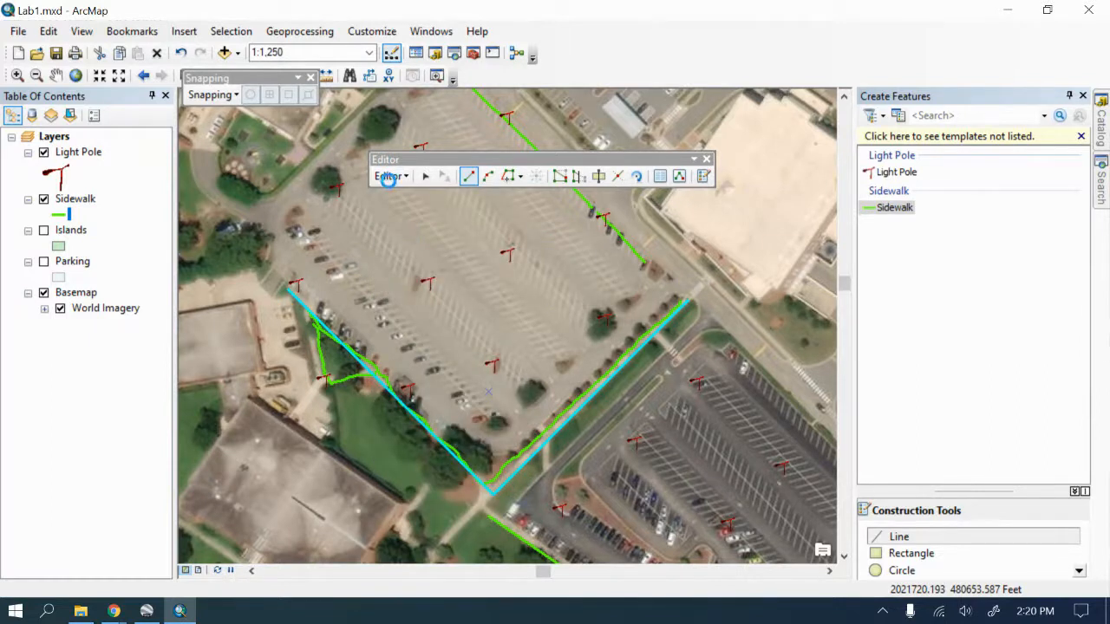
pyautogui.click(389, 176)
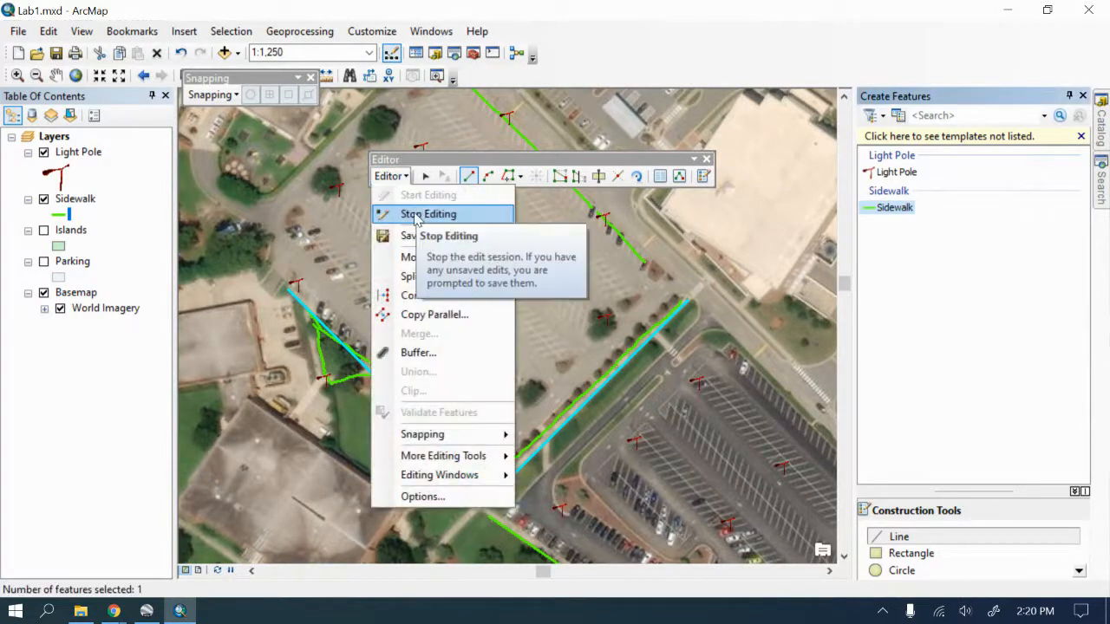
pyautogui.click(414, 215)
# Step: Start a new edit session, continuing past the spatial reference warnings
pyautogui.click(392, 177)
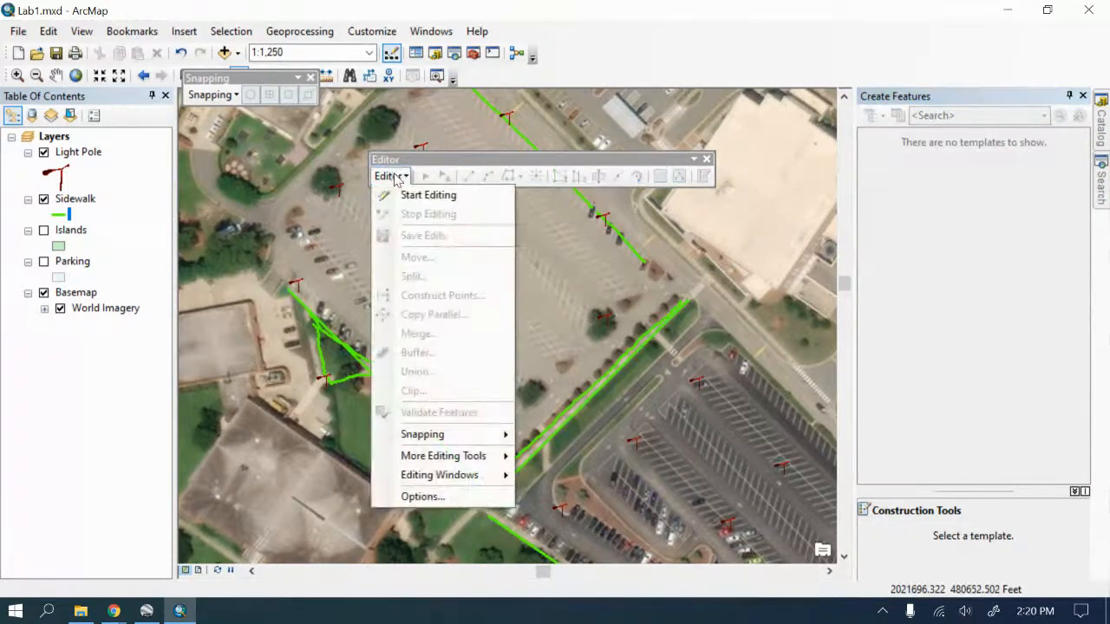
pyautogui.click(428, 197)
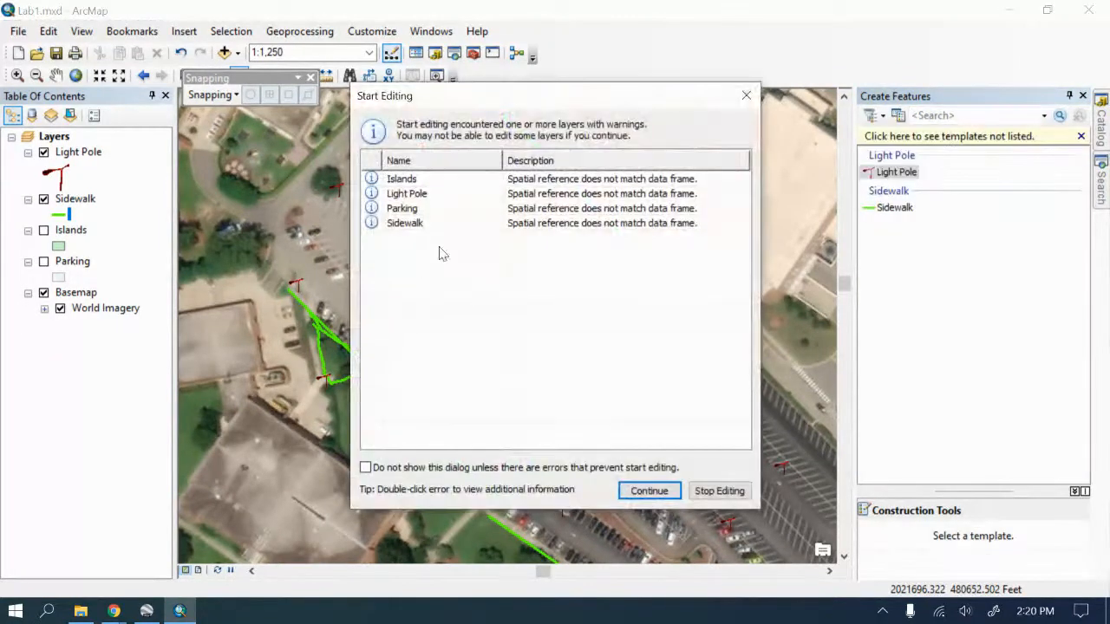
pyautogui.click(406, 228)
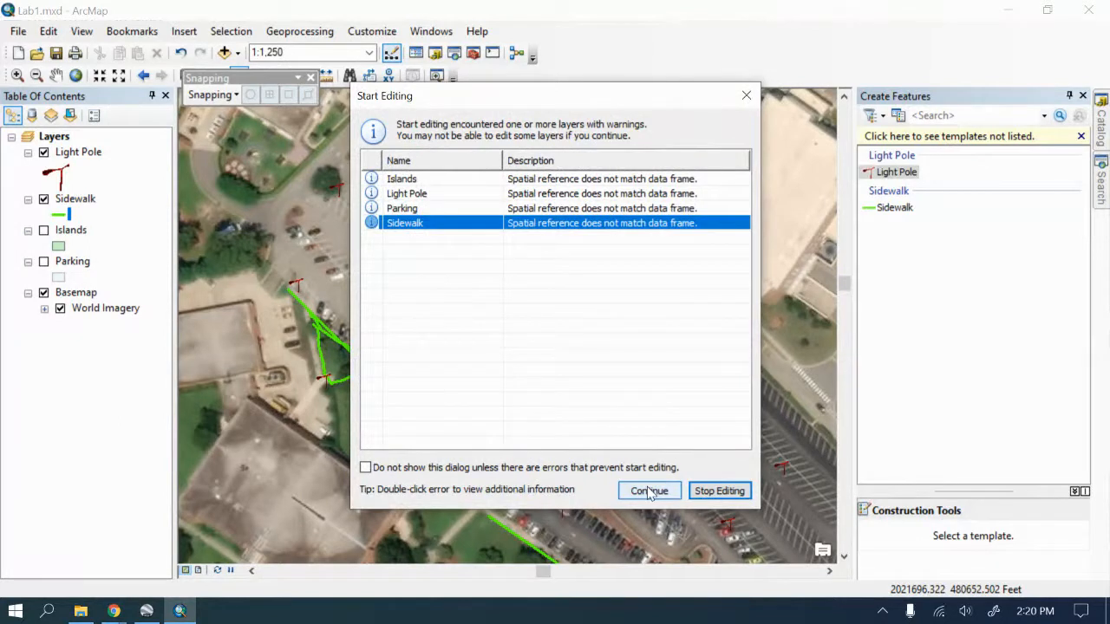
pyautogui.click(648, 491)
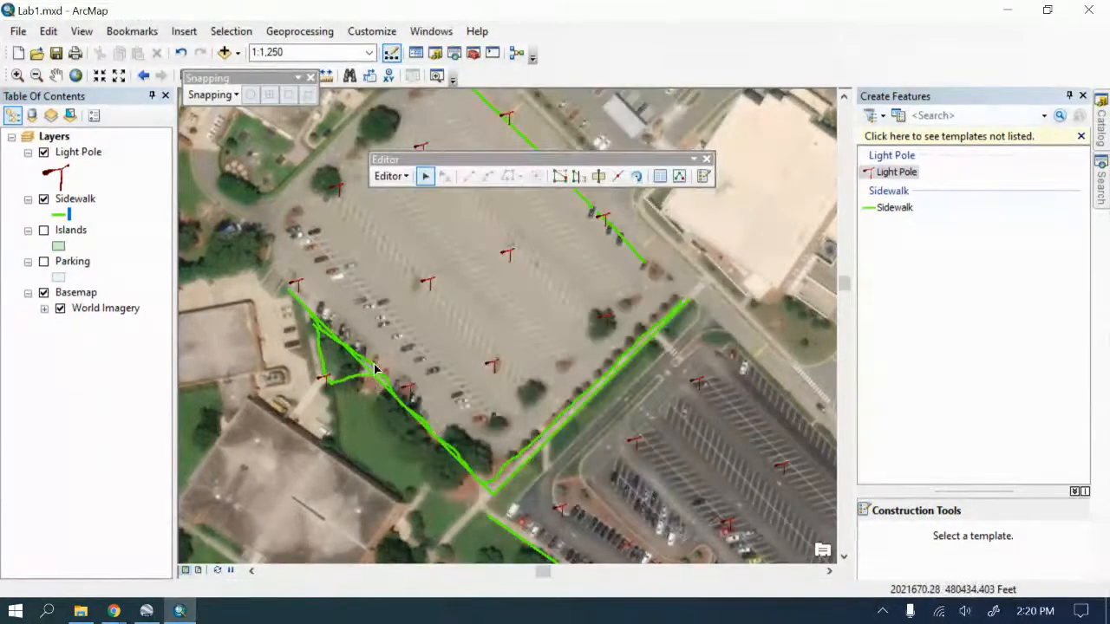
# Step: Delete the old wavy Sidewalk line beside the new one and the small loop line near the western corner, and save the edits in between
pyautogui.click(375, 368)
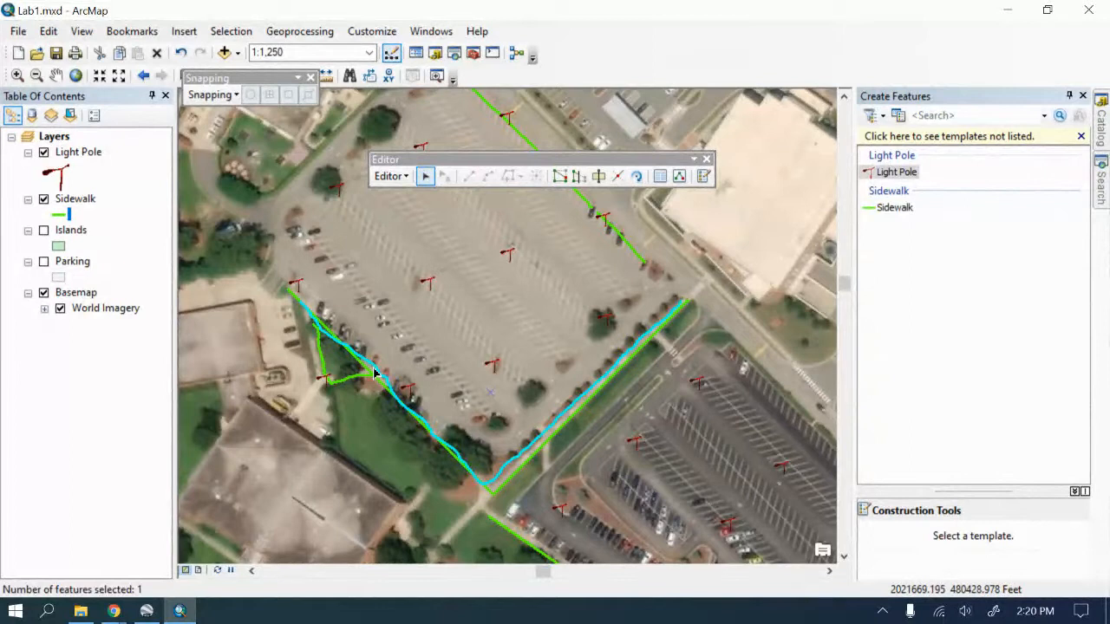
pyautogui.click(389, 371)
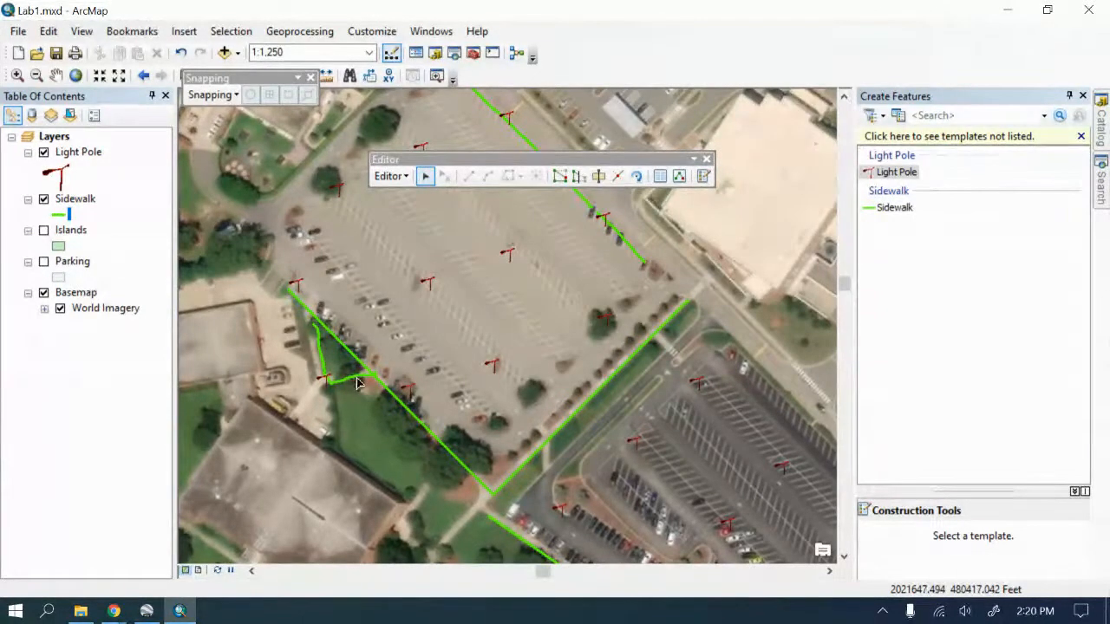
pyautogui.click(319, 351)
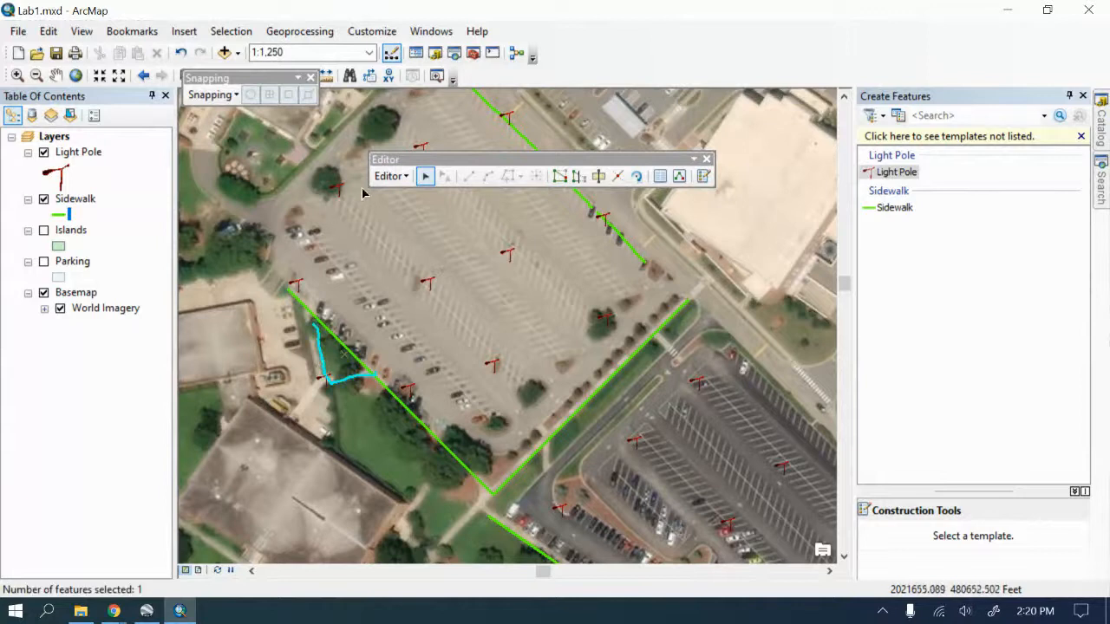
pyautogui.click(390, 176)
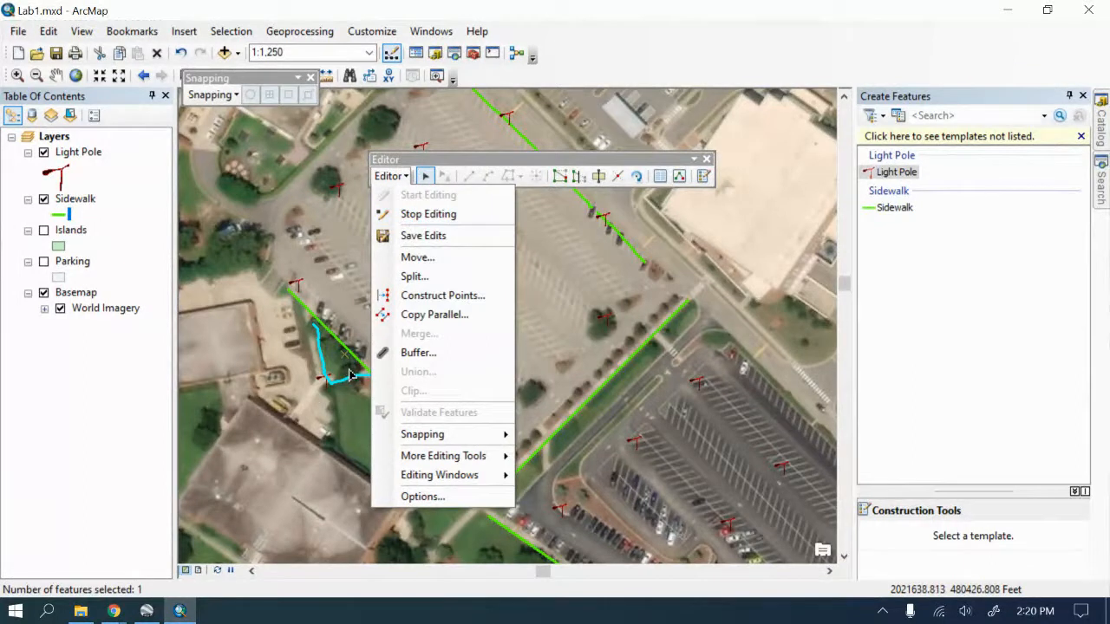
pyautogui.click(425, 236)
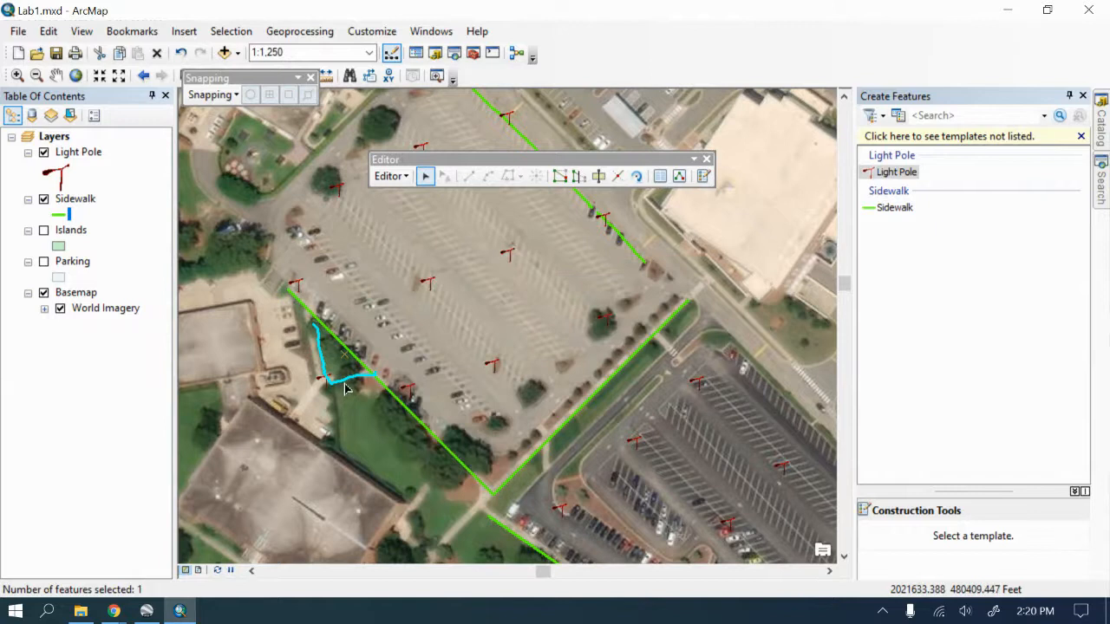
pyautogui.press('Delete')
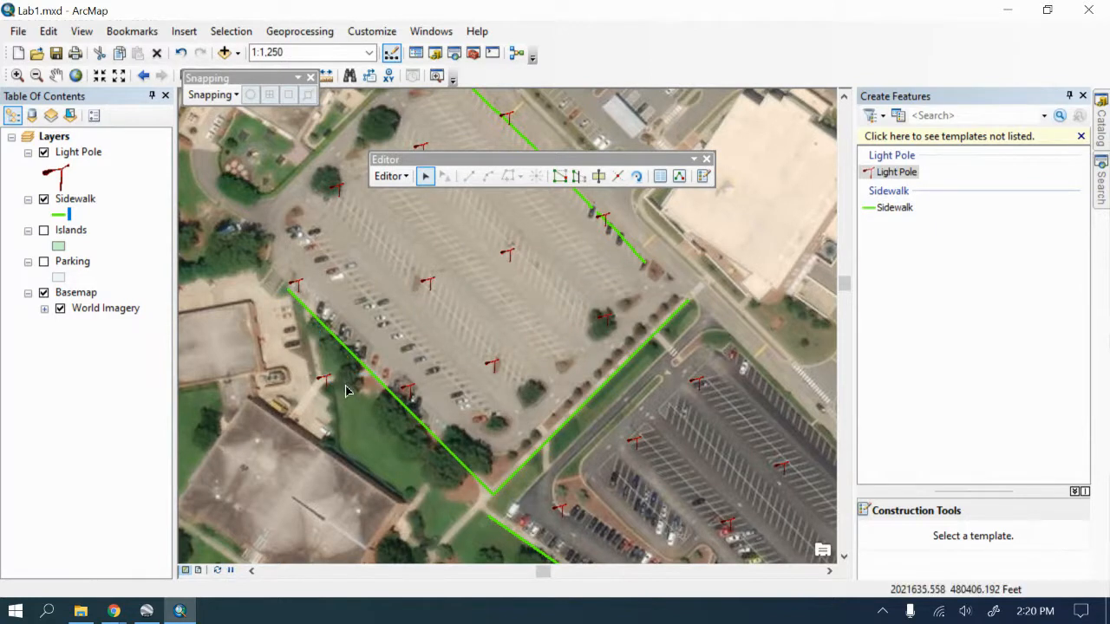
# Step: Delete the two old Sidewalk lines along the lot's northeastern edge
pyautogui.click(636, 254)
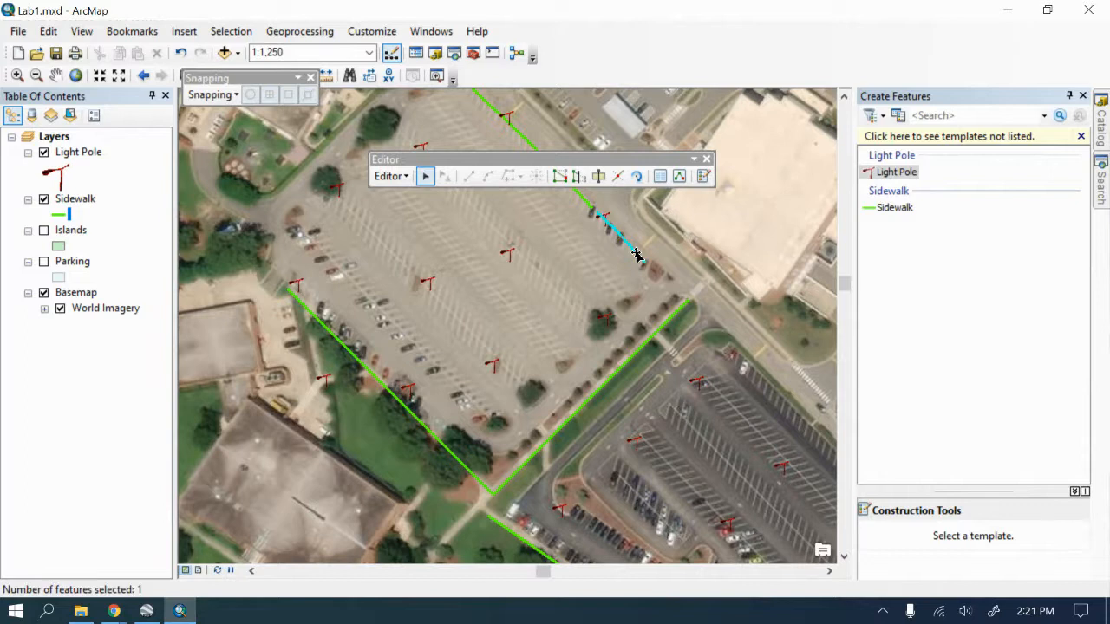
pyautogui.press('Delete')
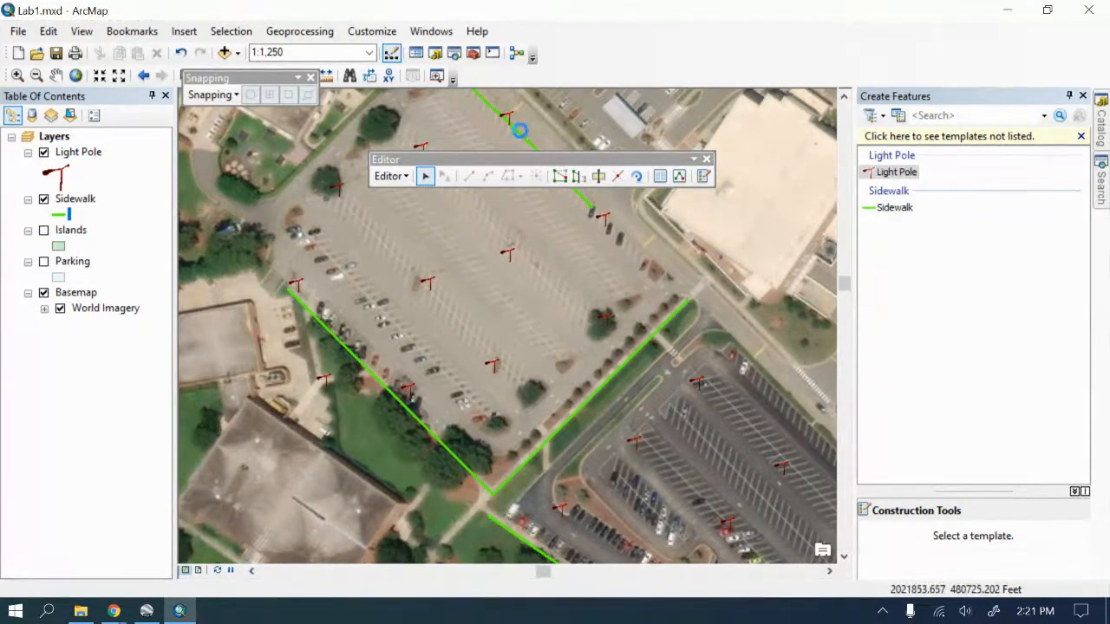
pyautogui.click(519, 130)
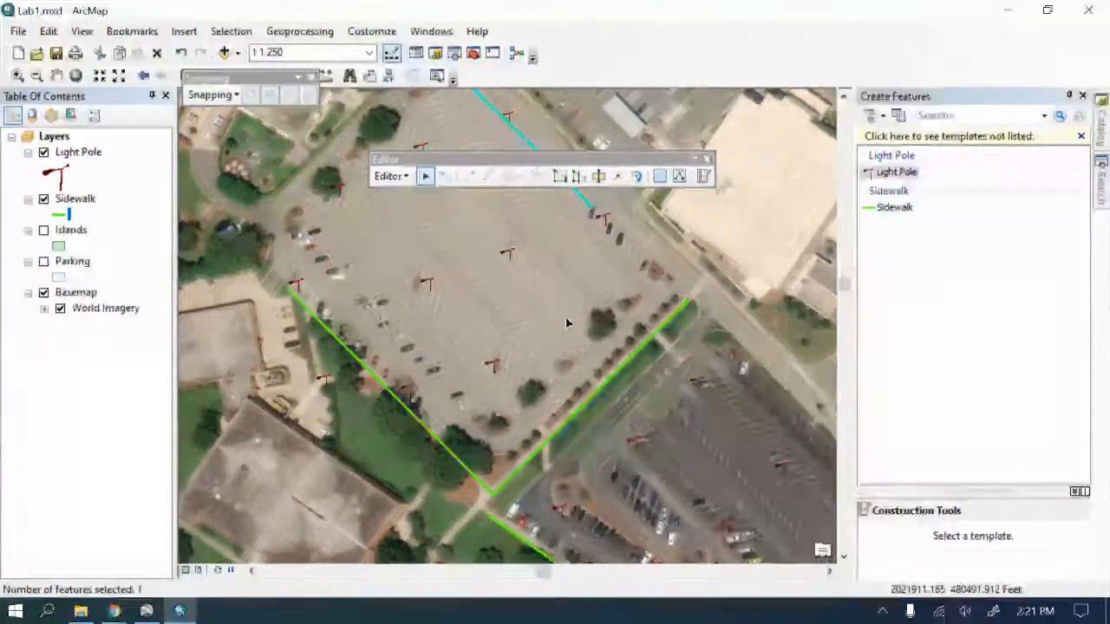
pyautogui.press('Delete')
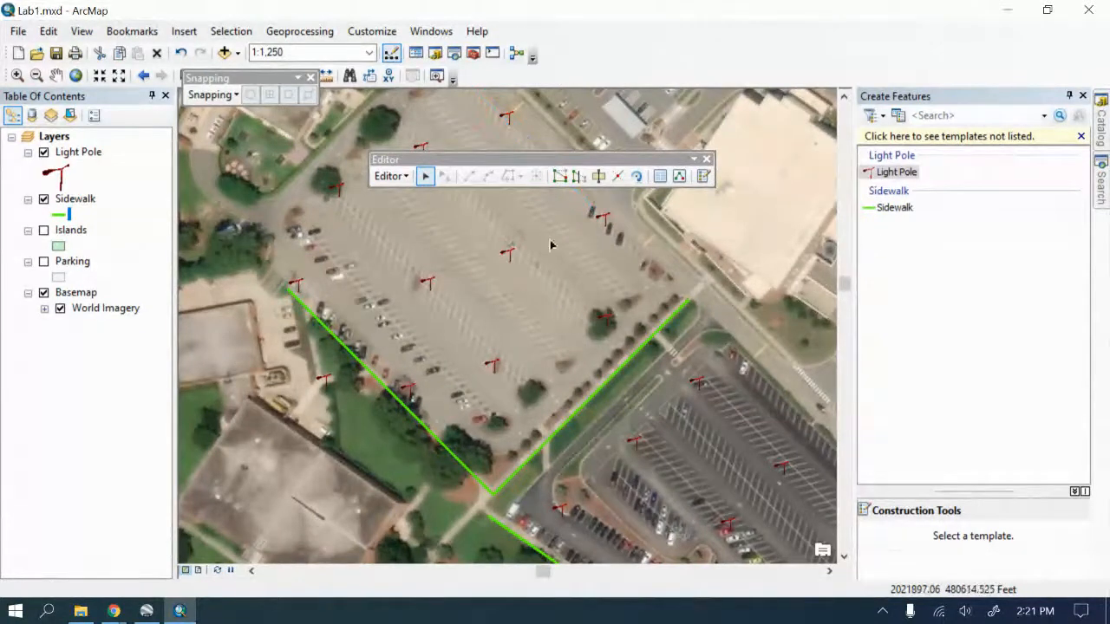
# Step: Move the Editor toolbar off the lot and examine the imagery around the lot's northeastern edge and neighbouring areas for sidewalks
pyautogui.scroll(3, 534, 375)
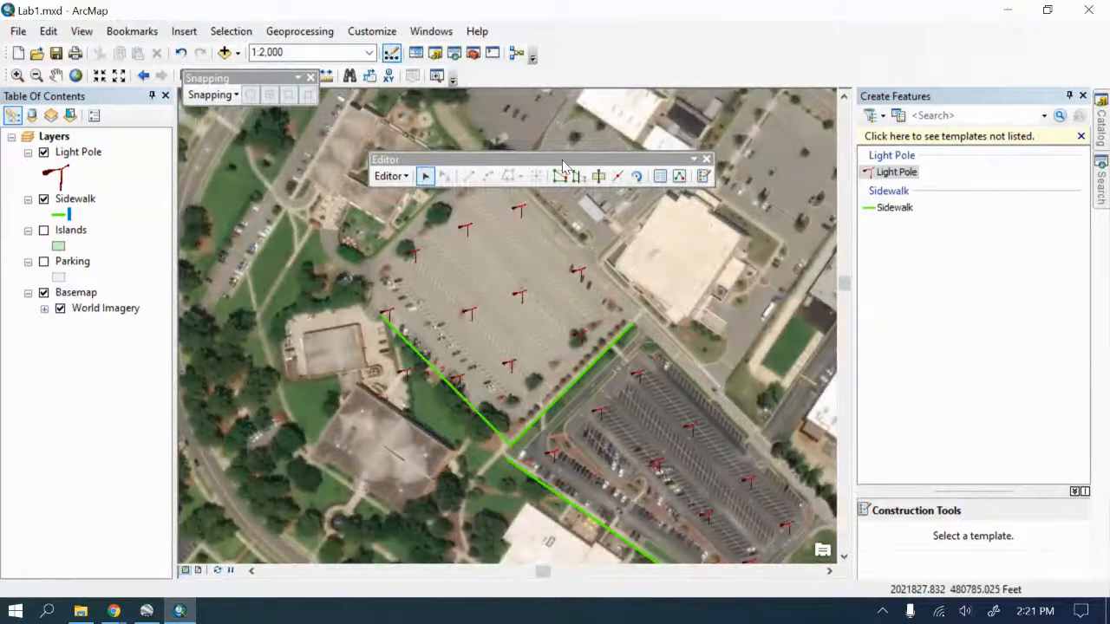
pyautogui.moveTo(562, 163); pyautogui.dragTo(571, 111)
pyautogui.scroll(-2, 517, 189)
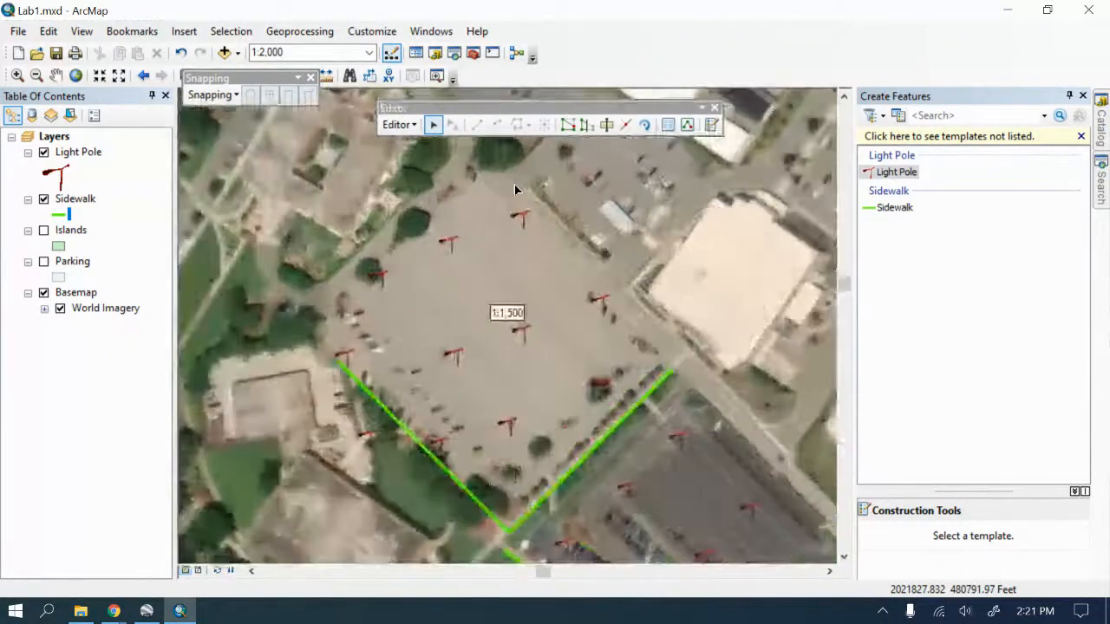
pyautogui.scroll(-1, 514, 189)
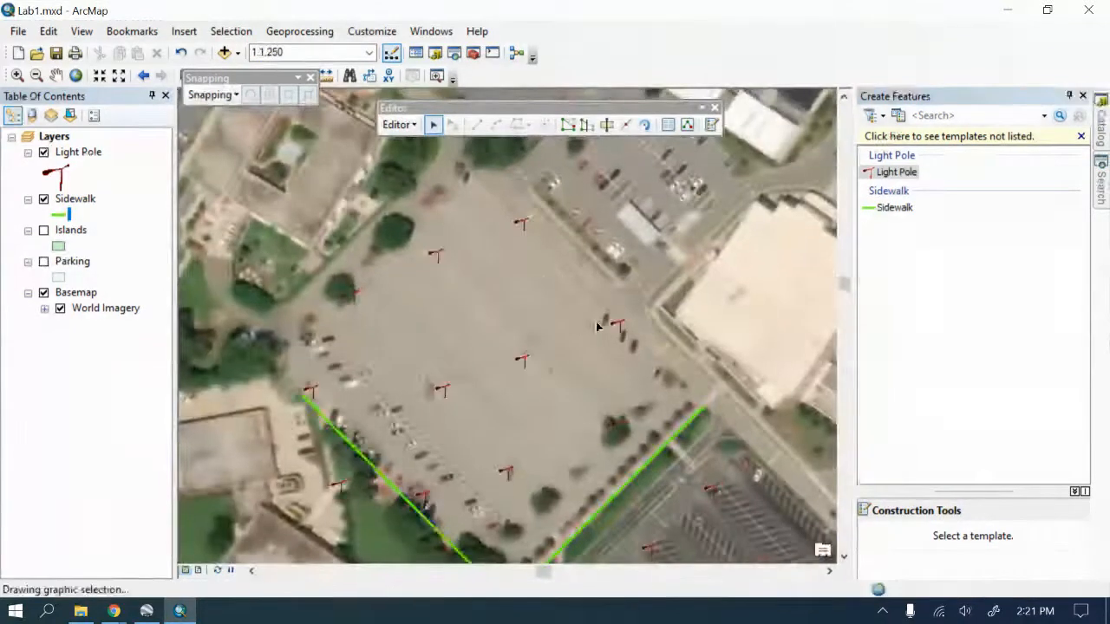
pyautogui.scroll(-2, 612, 305)
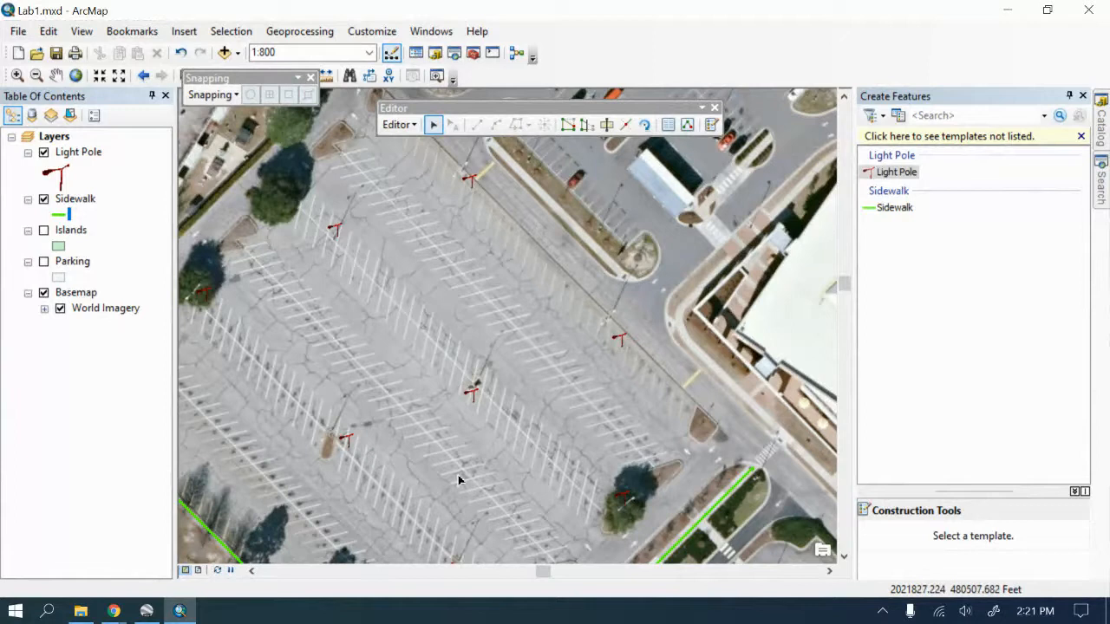
pyautogui.scroll(3, 485, 479)
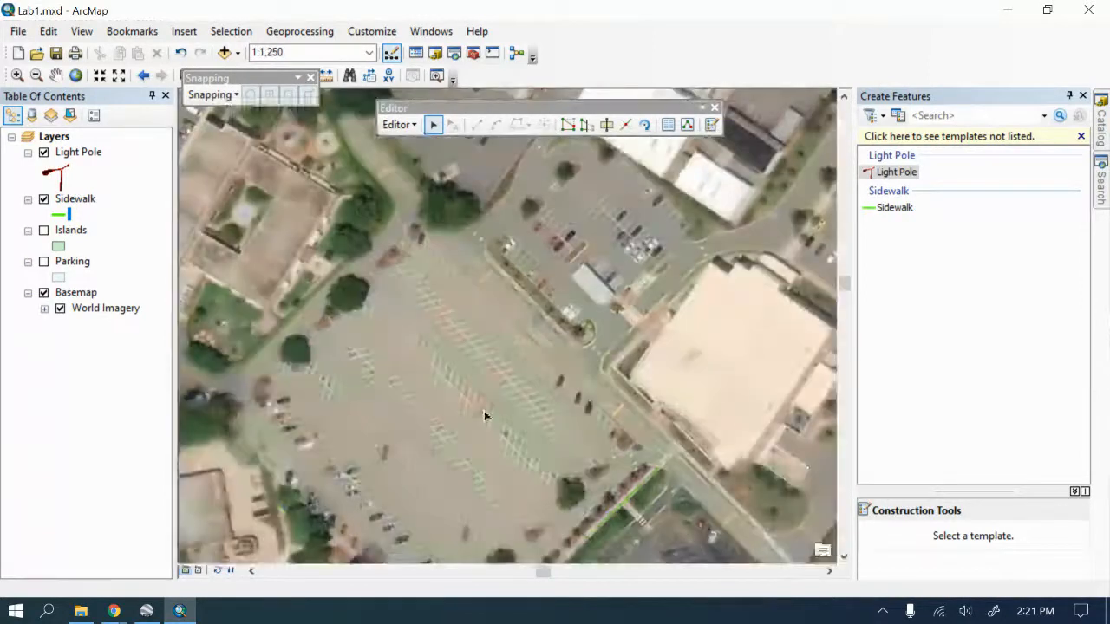
pyautogui.scroll(-2, 509, 299)
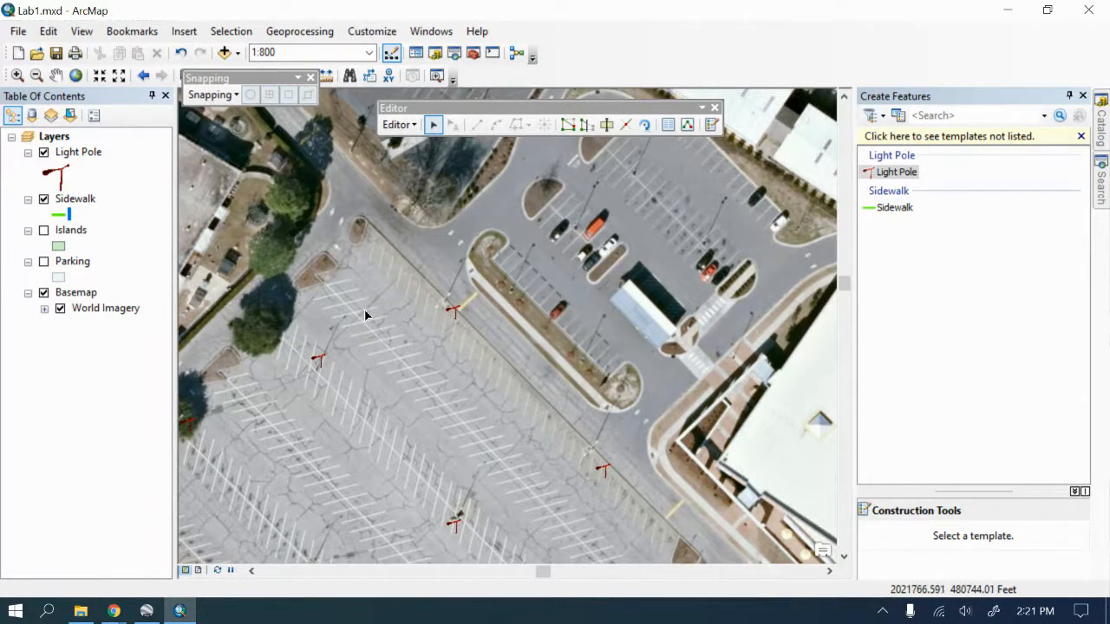
pyautogui.scroll(-3, 365, 315)
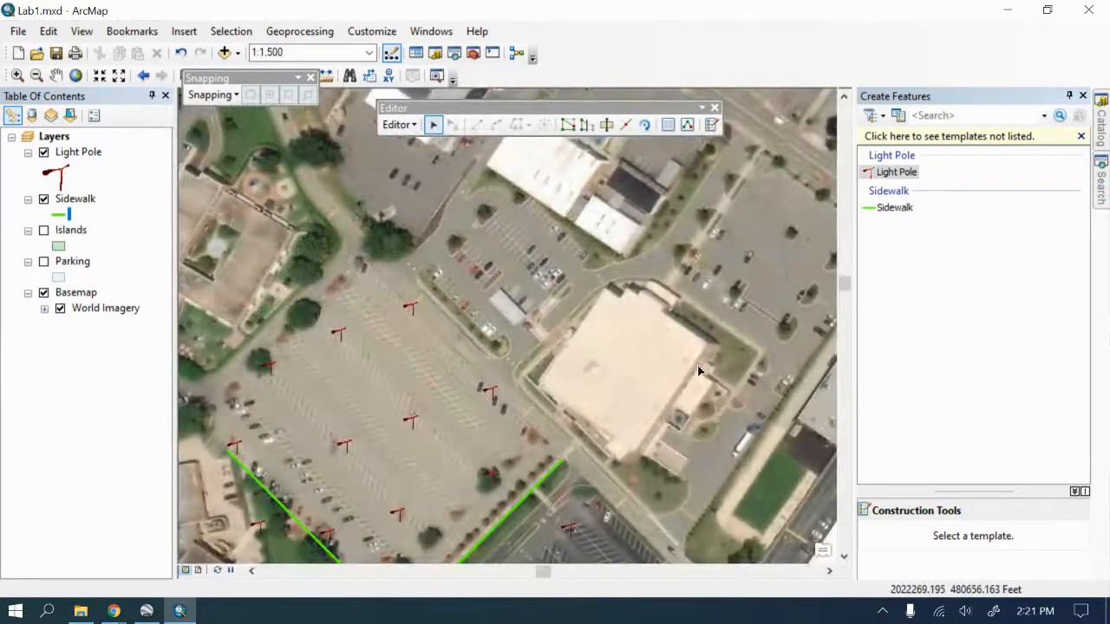
pyautogui.scroll(-3, 700, 371)
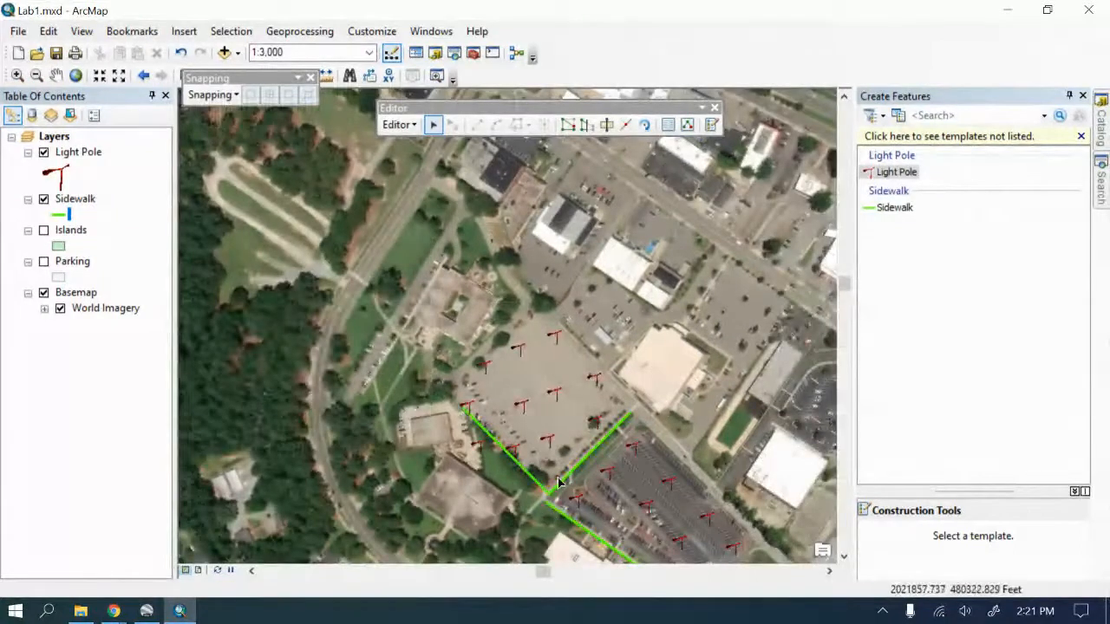
# Step: Trace a new Sidewalk line around the western and southern sides of the triangular grass plot, starting and ending at the existing diagonal line
pyautogui.scroll(5, 486, 447)
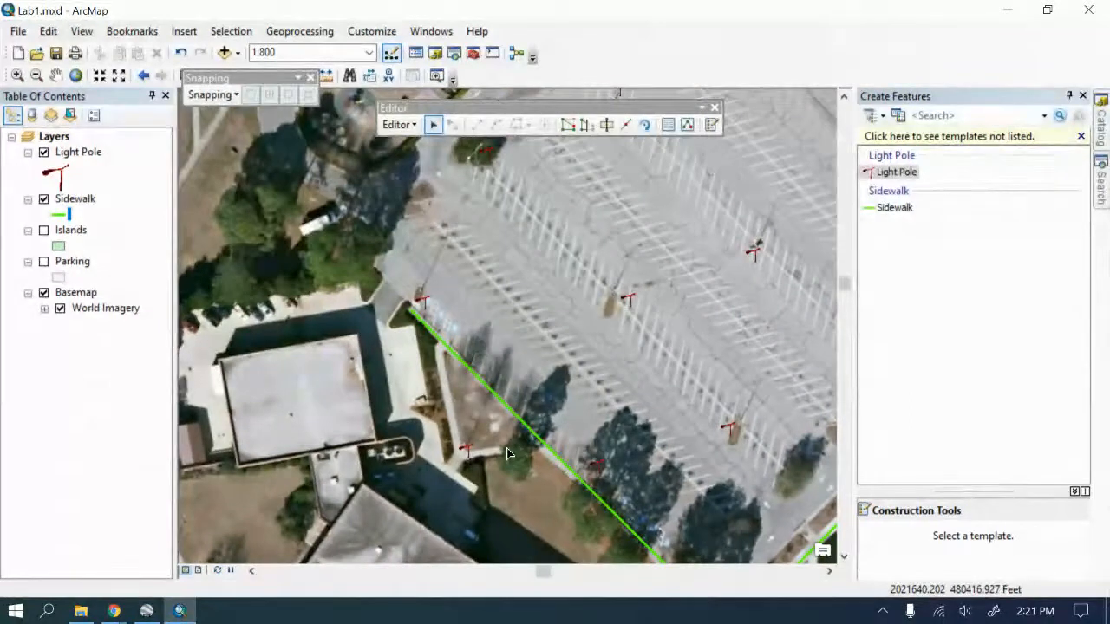
pyautogui.click(397, 125)
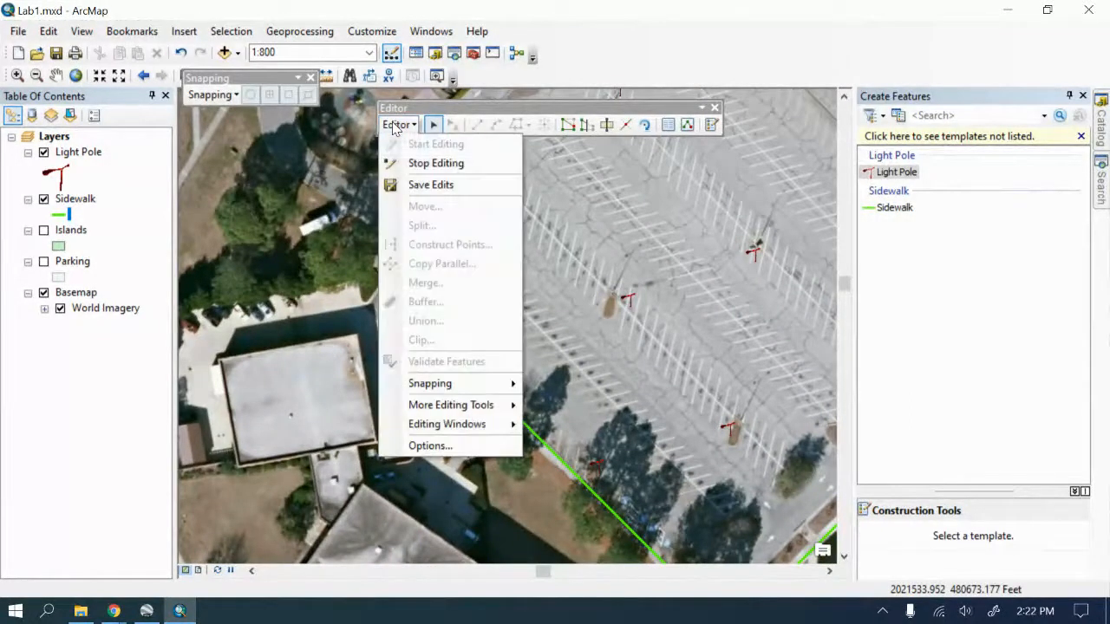
pyautogui.click(400, 127)
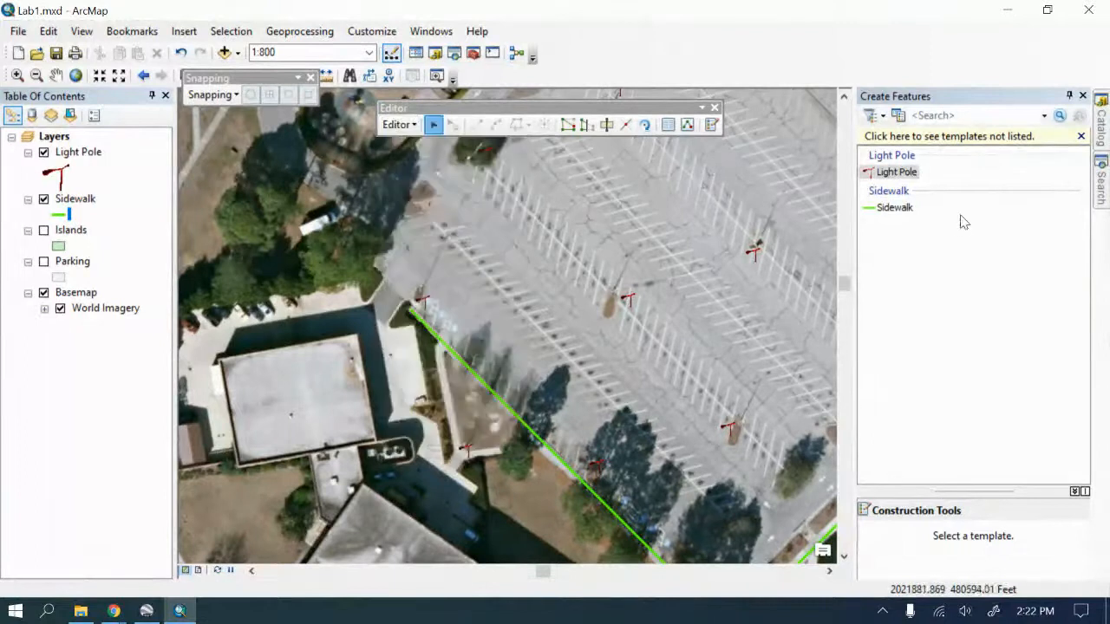
pyautogui.click(898, 208)
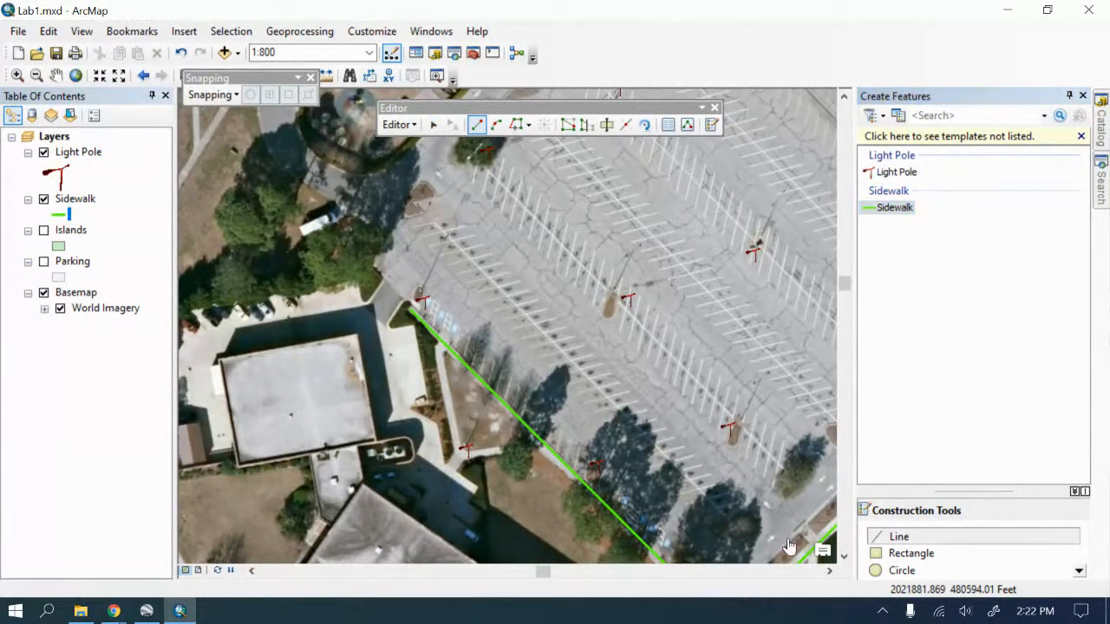
pyautogui.click(444, 345)
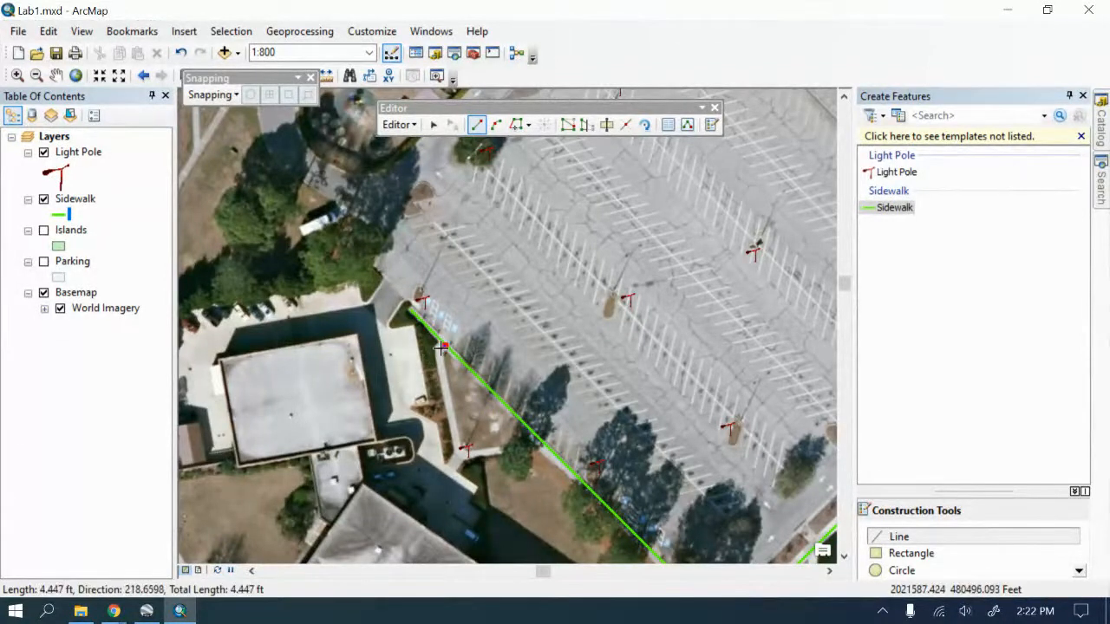
pyautogui.click(439, 349)
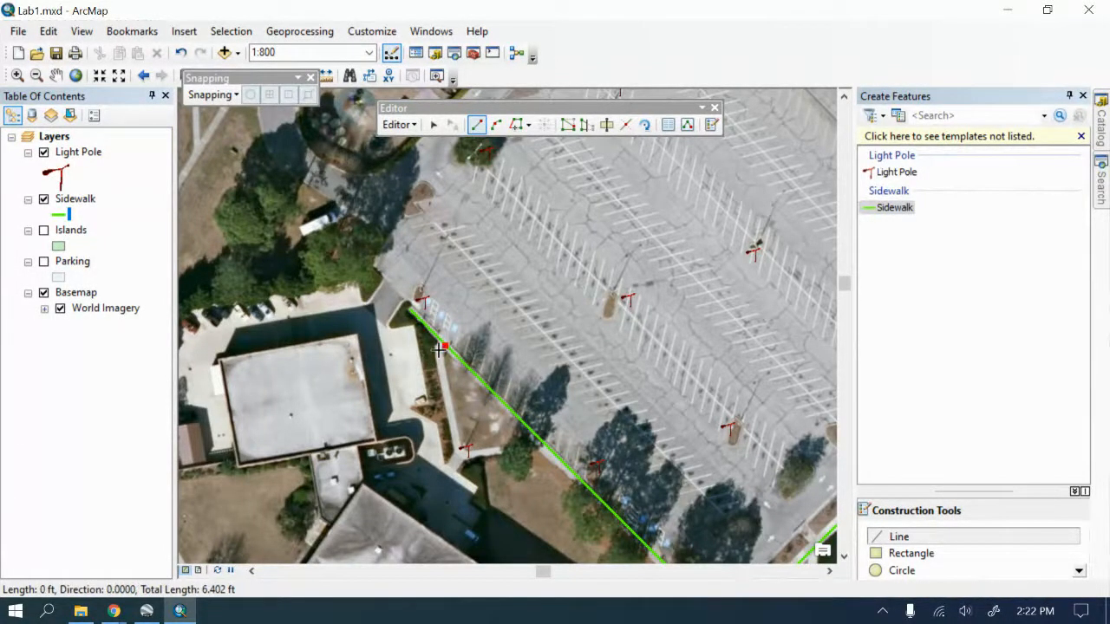
pyautogui.click(459, 455)
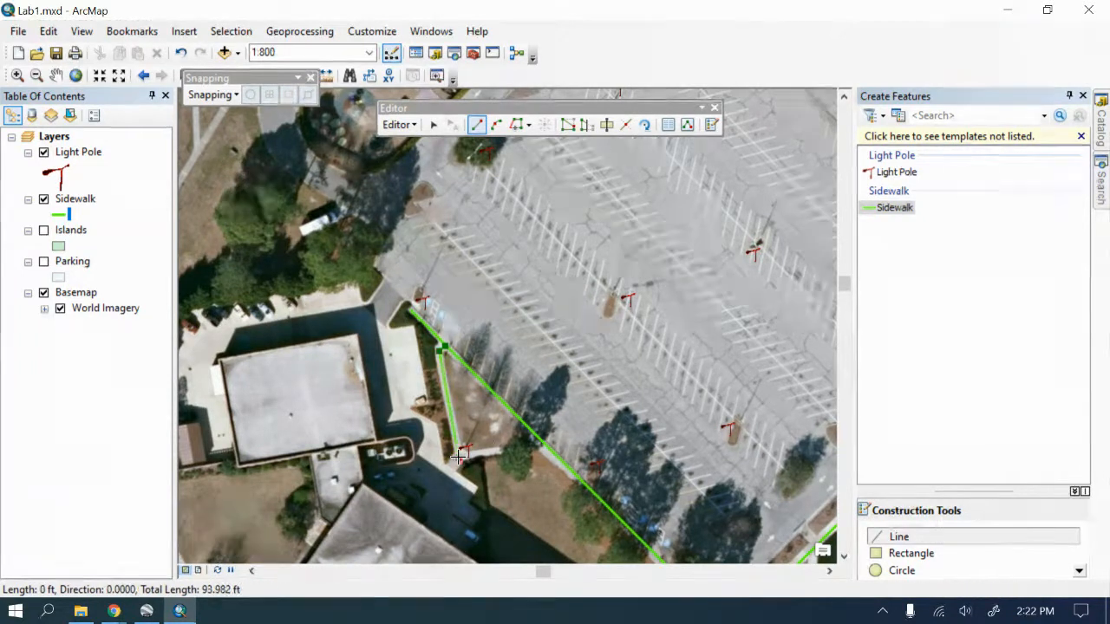
pyautogui.doubleClick(541, 443)
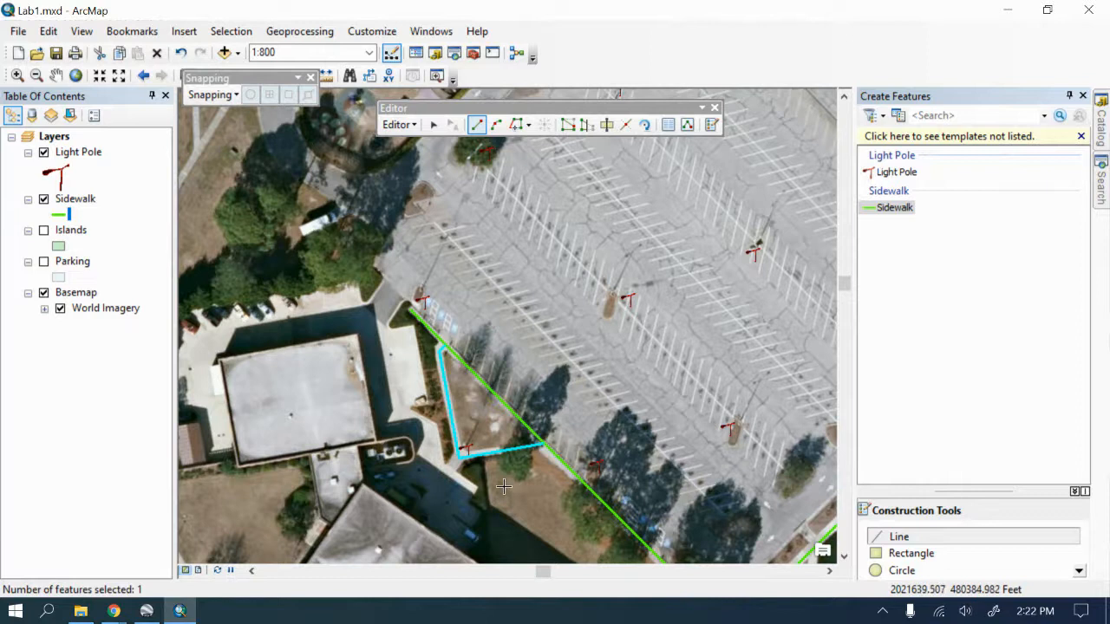
# Step: Save the edits and stop the edit session
pyautogui.click(399, 124)
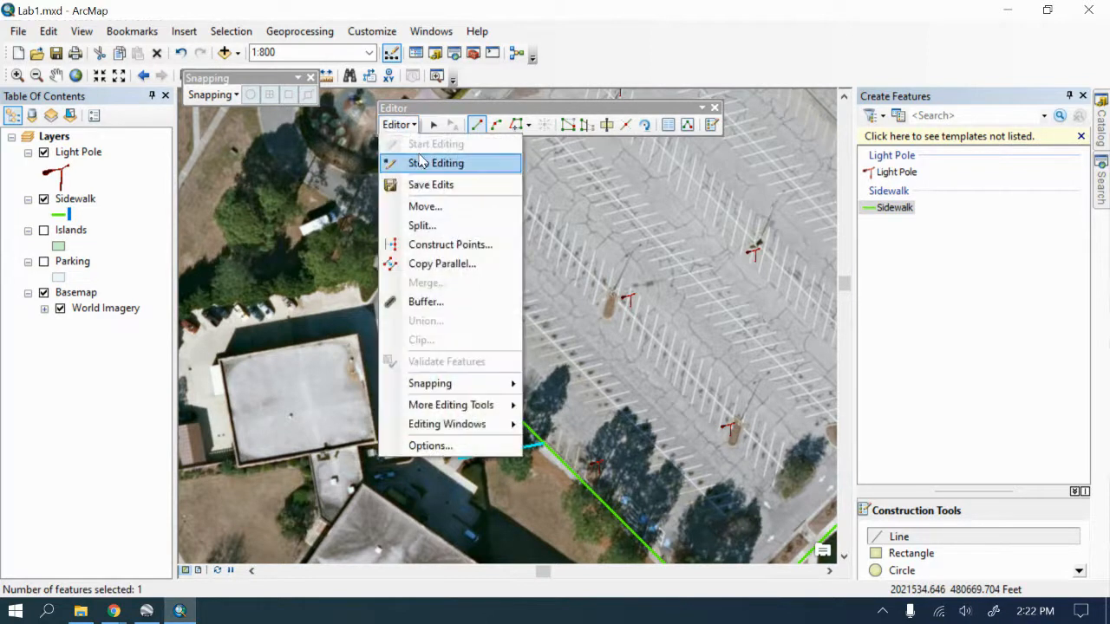
pyautogui.click(424, 184)
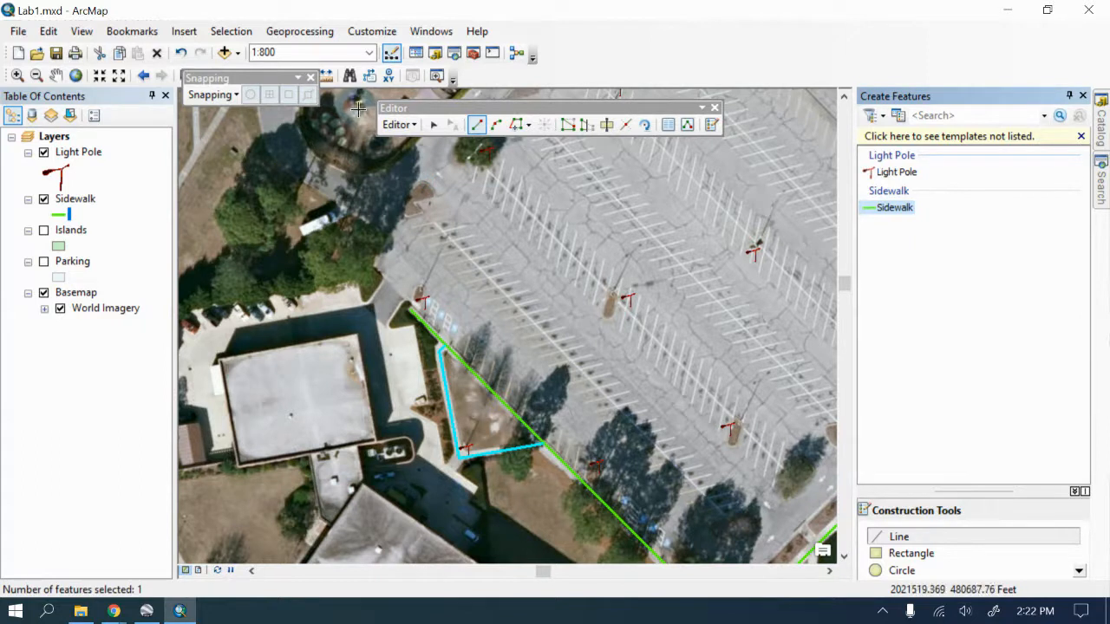
pyautogui.click(400, 124)
pyautogui.click(420, 165)
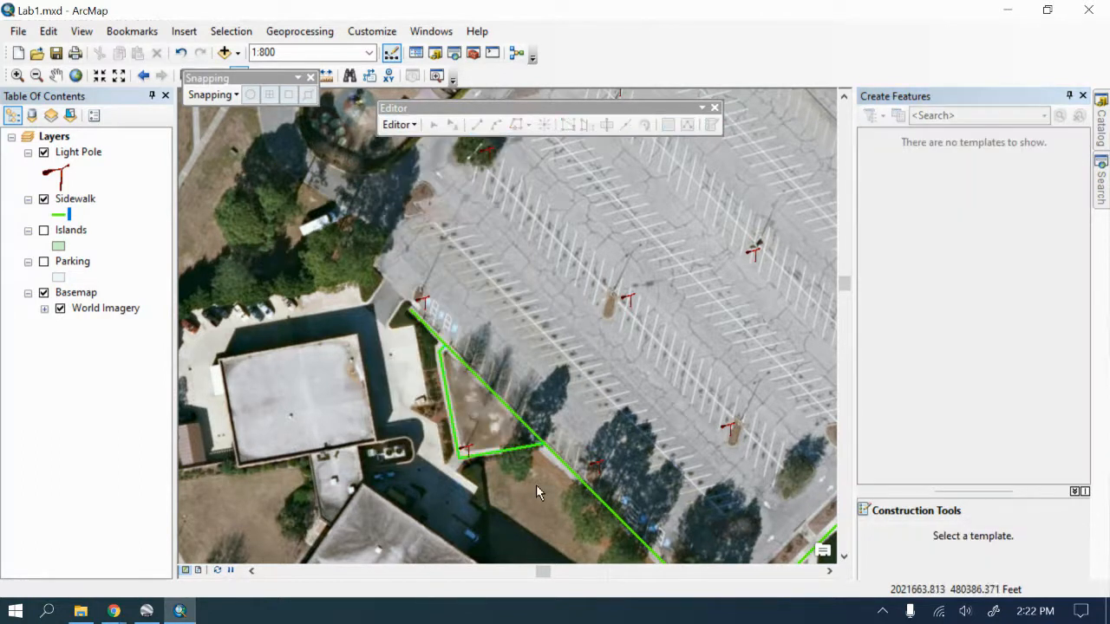
# Step: Switch the Sidewalk layer off and on, set the map scale to 1:1,000, and examine how the new line displays at different scales
pyautogui.scroll(2, 479, 476)
pyautogui.scroll(-4, 479, 476)
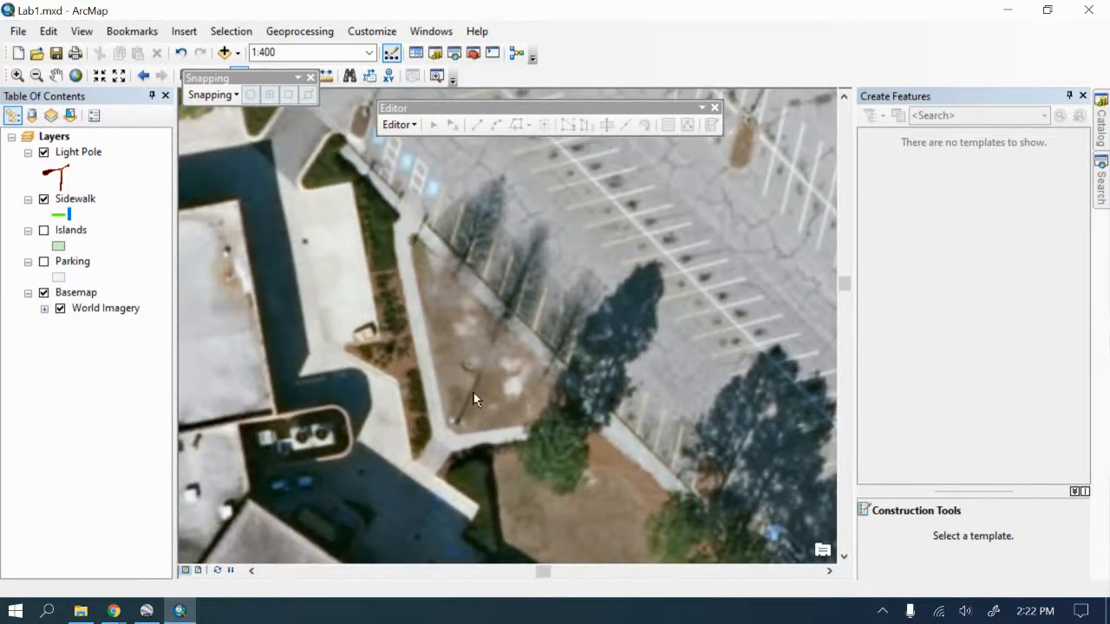
pyautogui.click(44, 200)
pyautogui.click(45, 199)
pyautogui.click(279, 53)
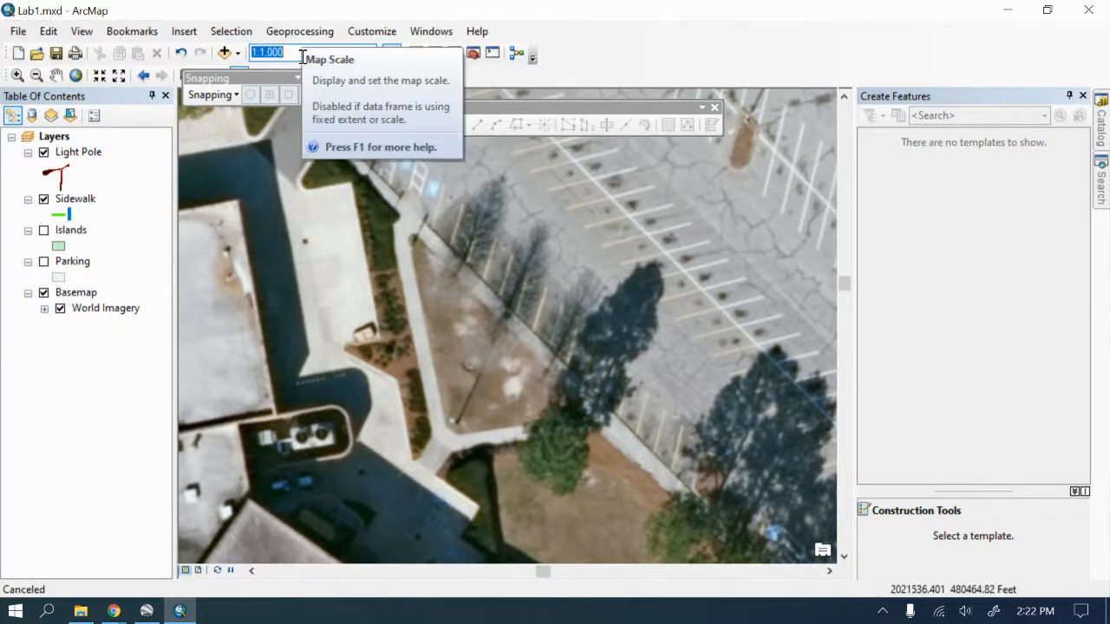
pyautogui.press('Return')
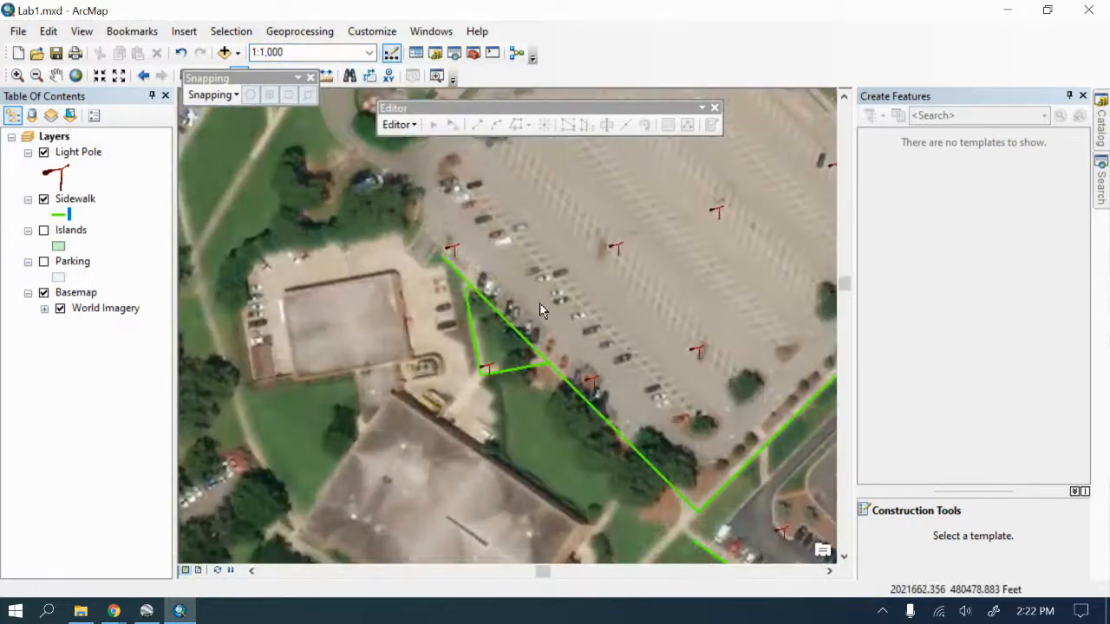
pyautogui.scroll(2, 534, 302)
pyautogui.scroll(-4, 535, 309)
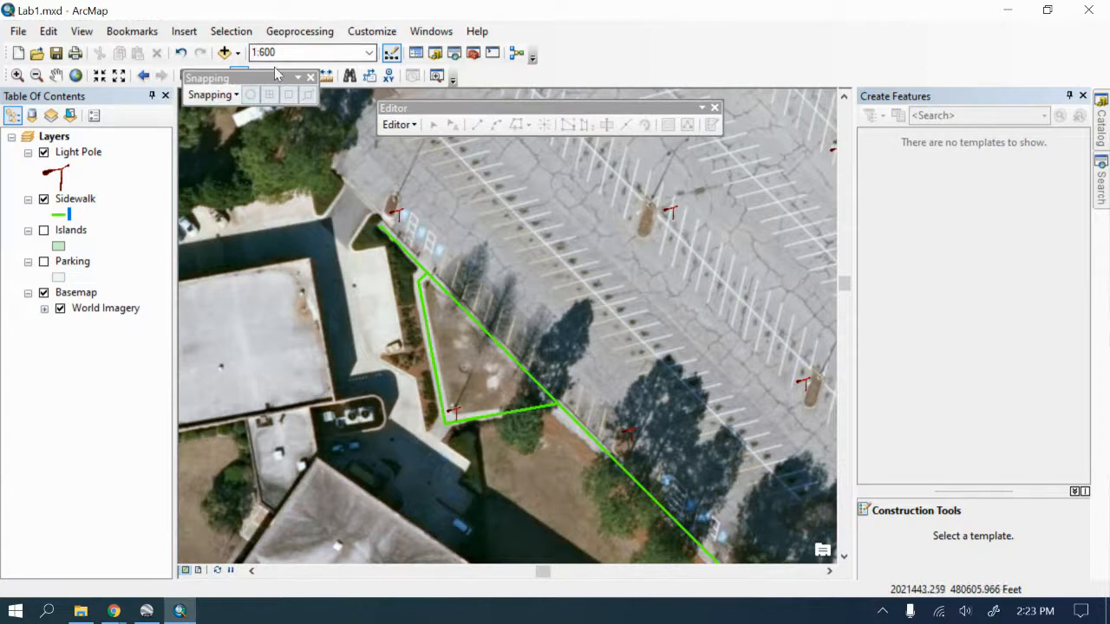
# Step: Dock the Snapping toolbar above the map and start another edit session, continuing past the spatial reference warnings
pyautogui.moveTo(239, 80); pyautogui.dragTo(186, 95)
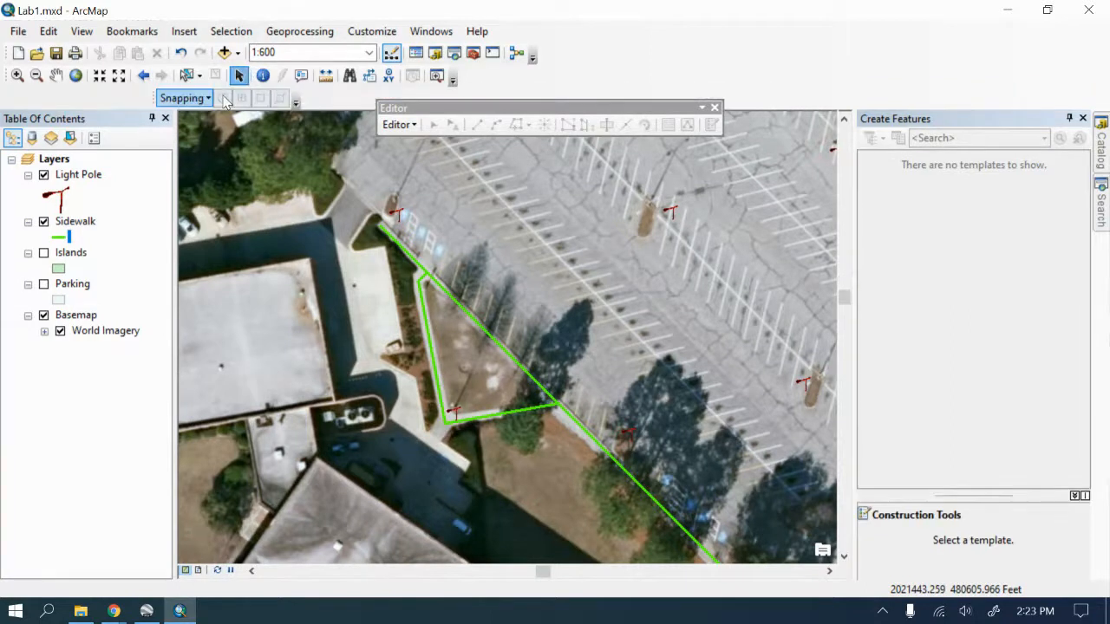
pyautogui.click(396, 125)
pyautogui.click(429, 144)
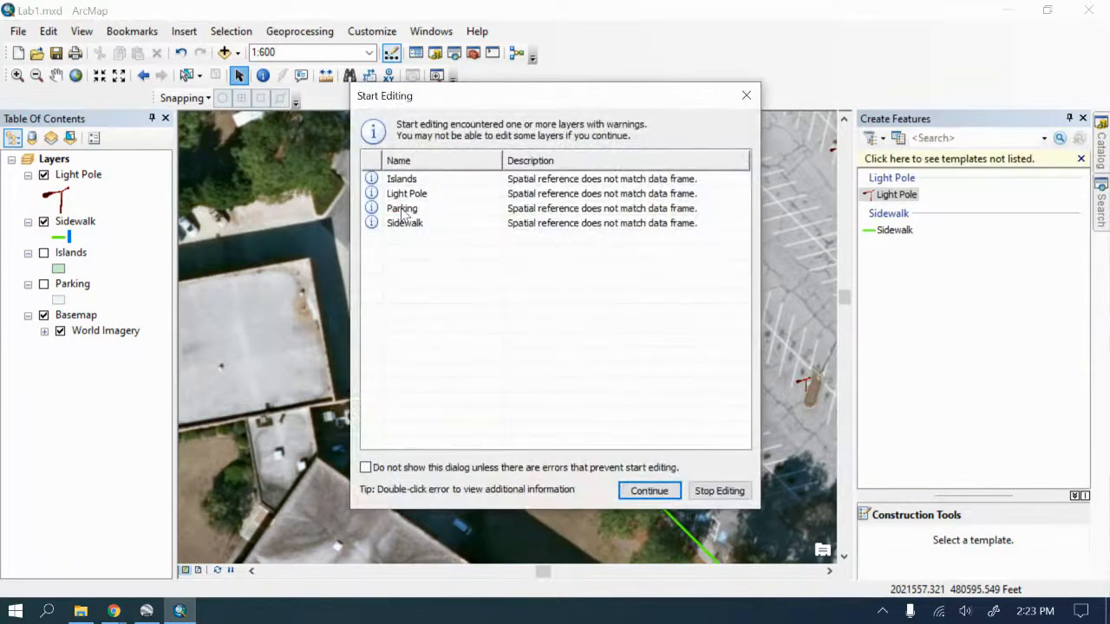
pyautogui.click(406, 195)
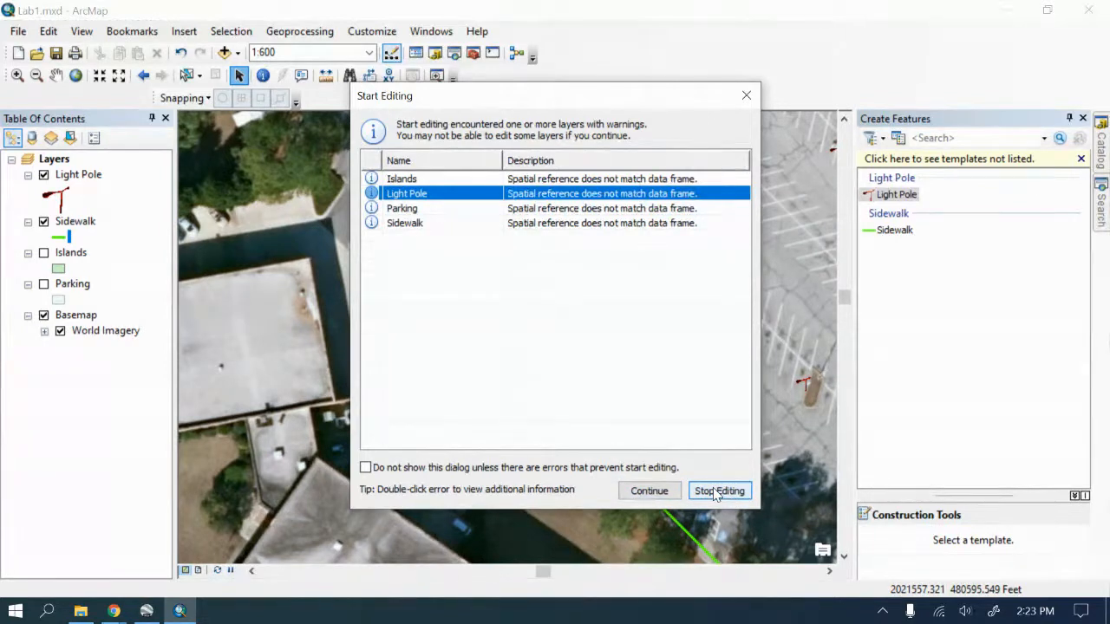
pyautogui.click(661, 491)
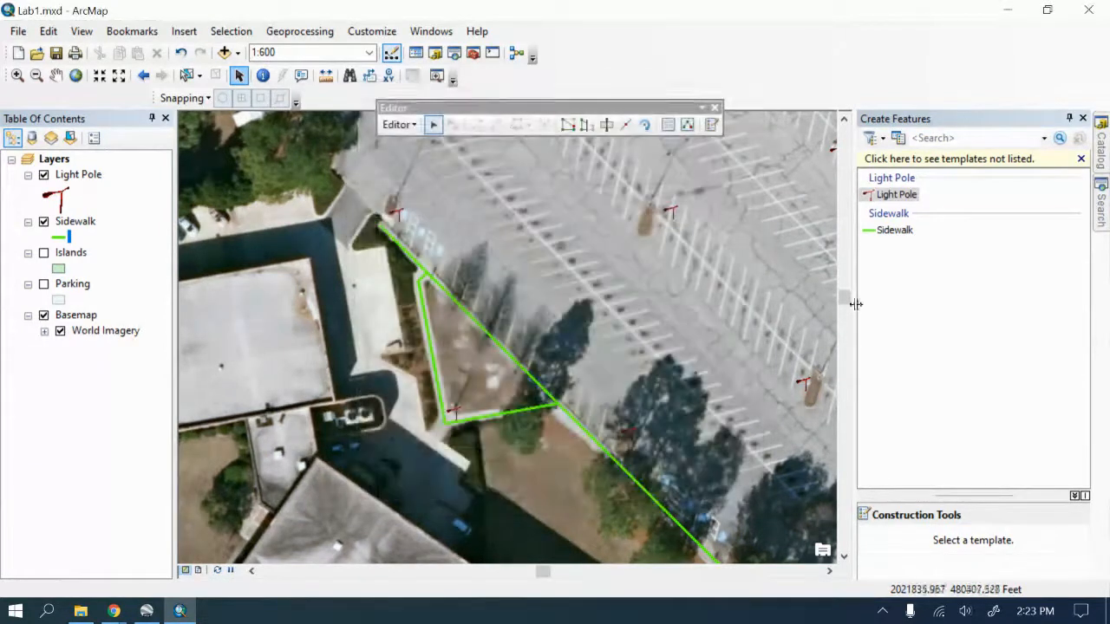
# Step: Place a Light Pole point at the base of the pole in the southern corner of the triangular grass plot
pyautogui.click(887, 196)
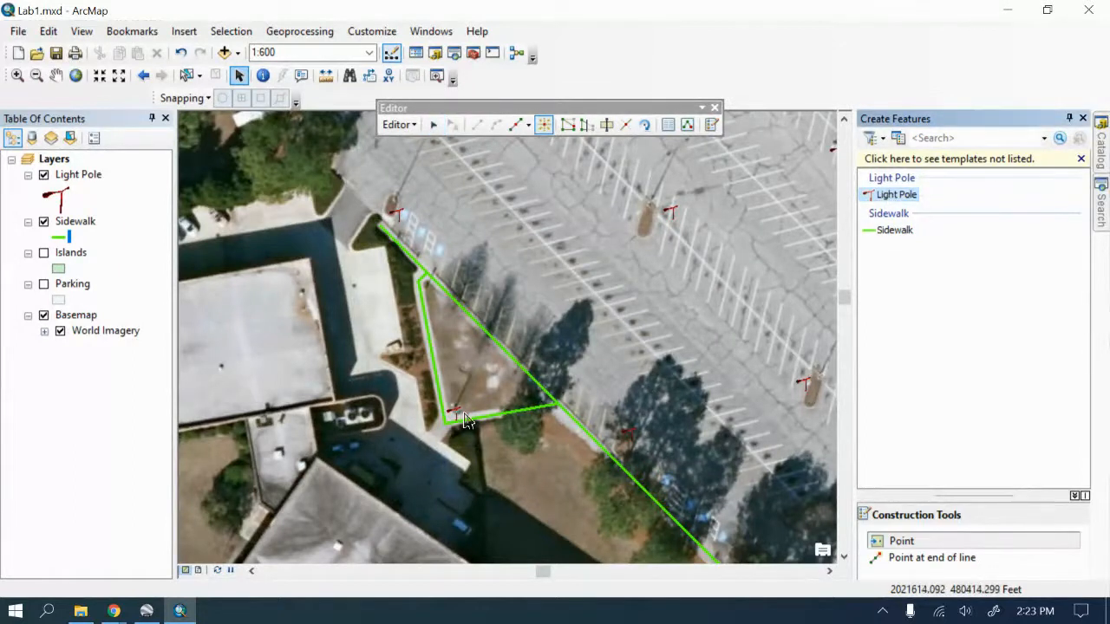
pyautogui.scroll(1, 462, 433)
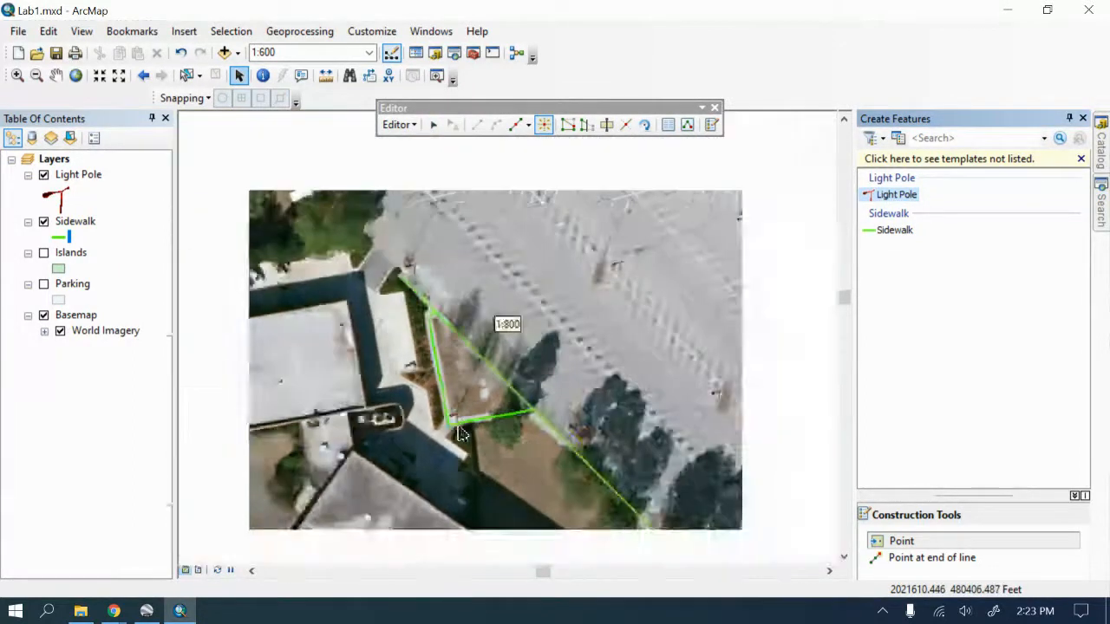
pyautogui.scroll(1, 462, 433)
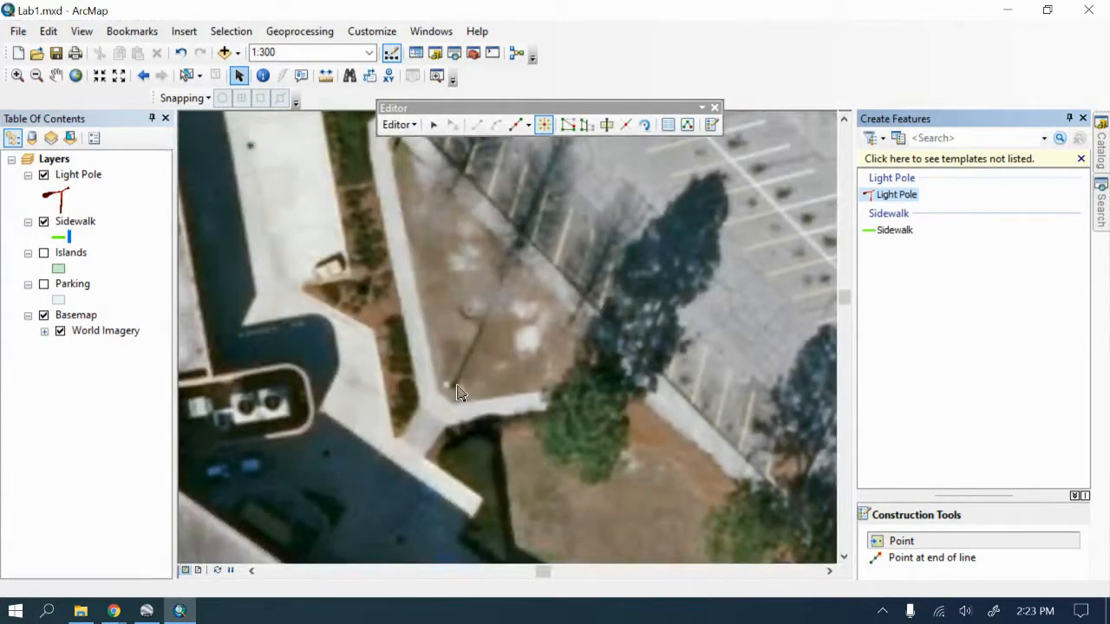
pyautogui.click(450, 384)
pyautogui.click(902, 544)
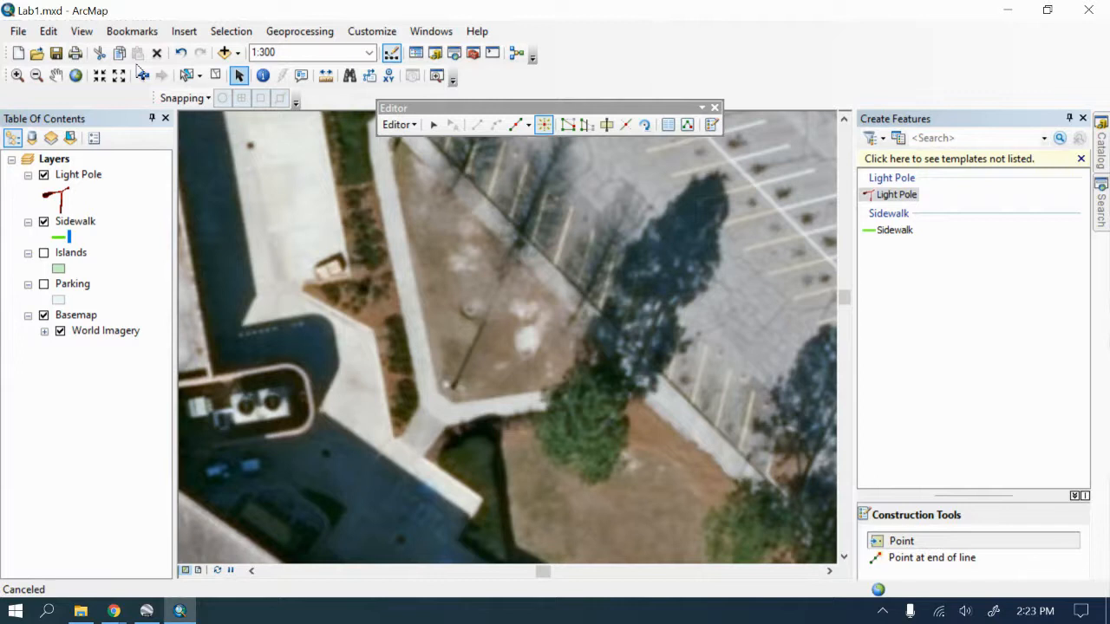
# Step: Try to stop the edit session
pyautogui.click(36, 76)
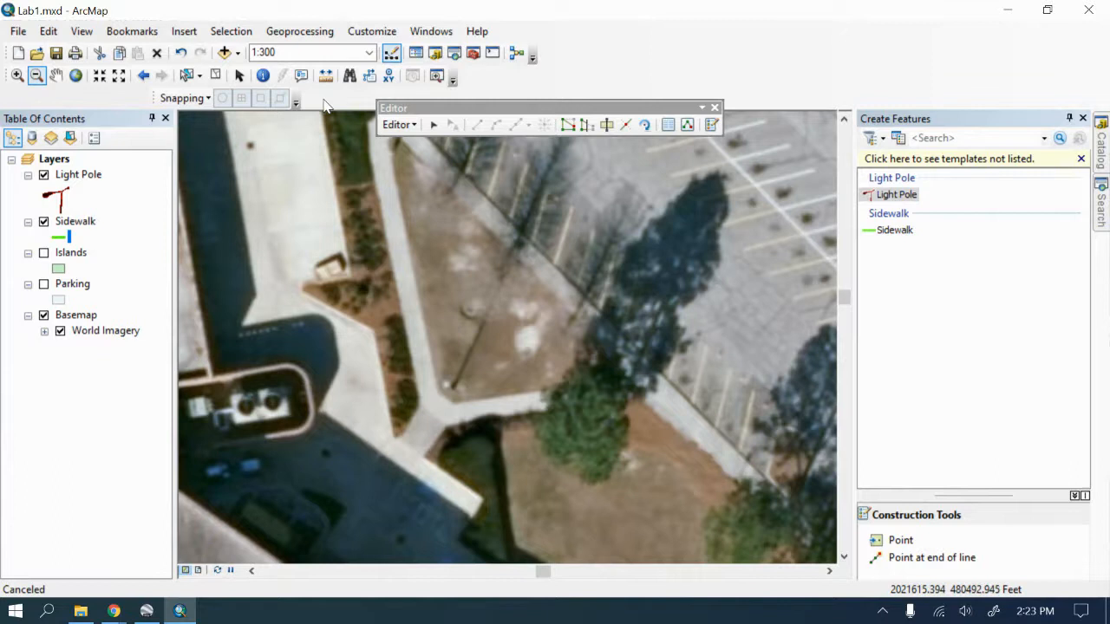
pyautogui.click(398, 125)
pyautogui.click(425, 163)
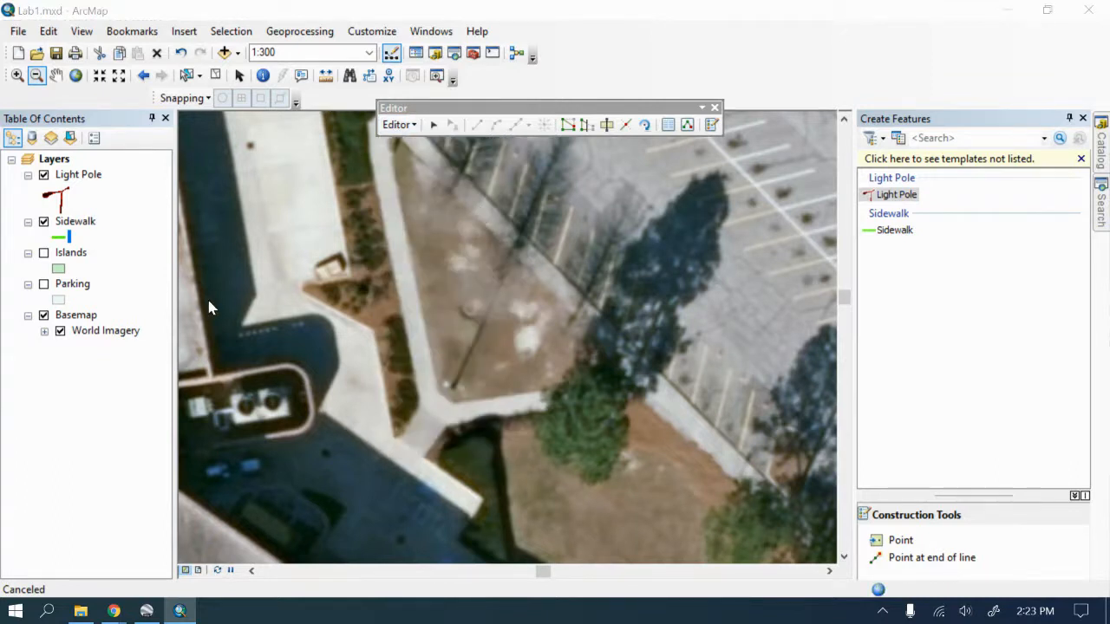
pyautogui.click(703, 109)
pyautogui.click(397, 128)
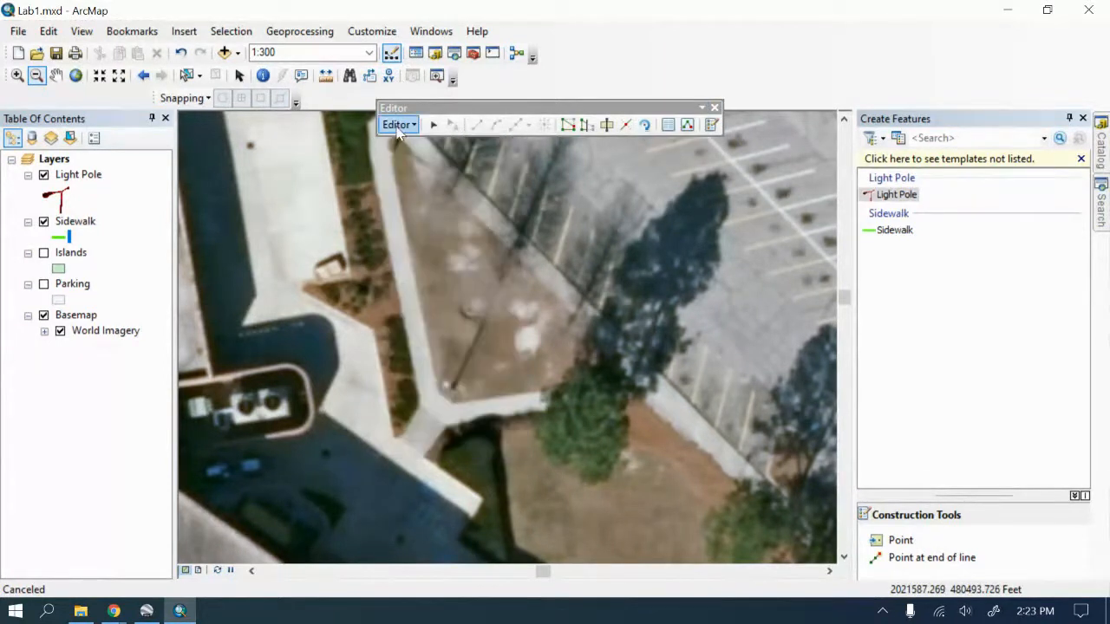
pyautogui.click(397, 126)
pyautogui.click(433, 163)
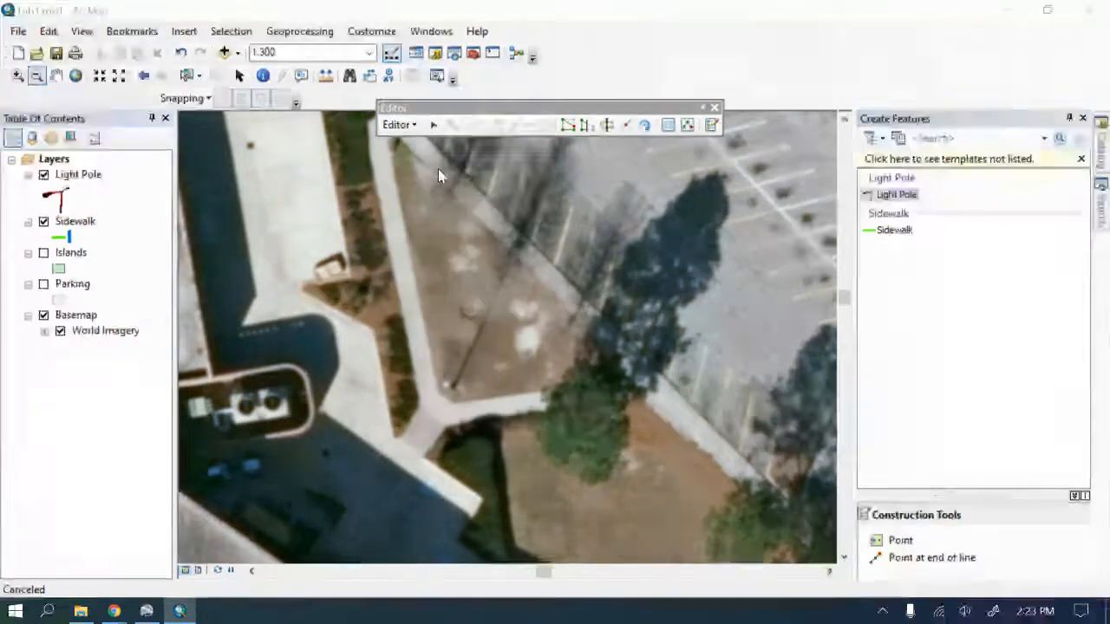
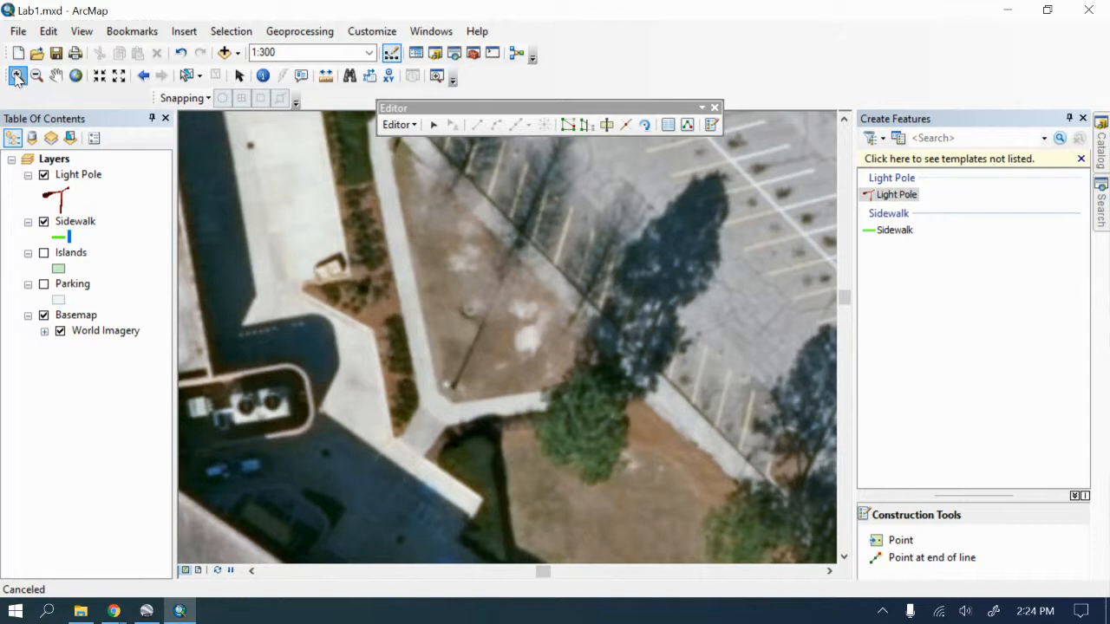
# Step: Return to the bookmarked parking lot extent, then stop the edit session and save the new Light Pole point
pyautogui.click(17, 76)
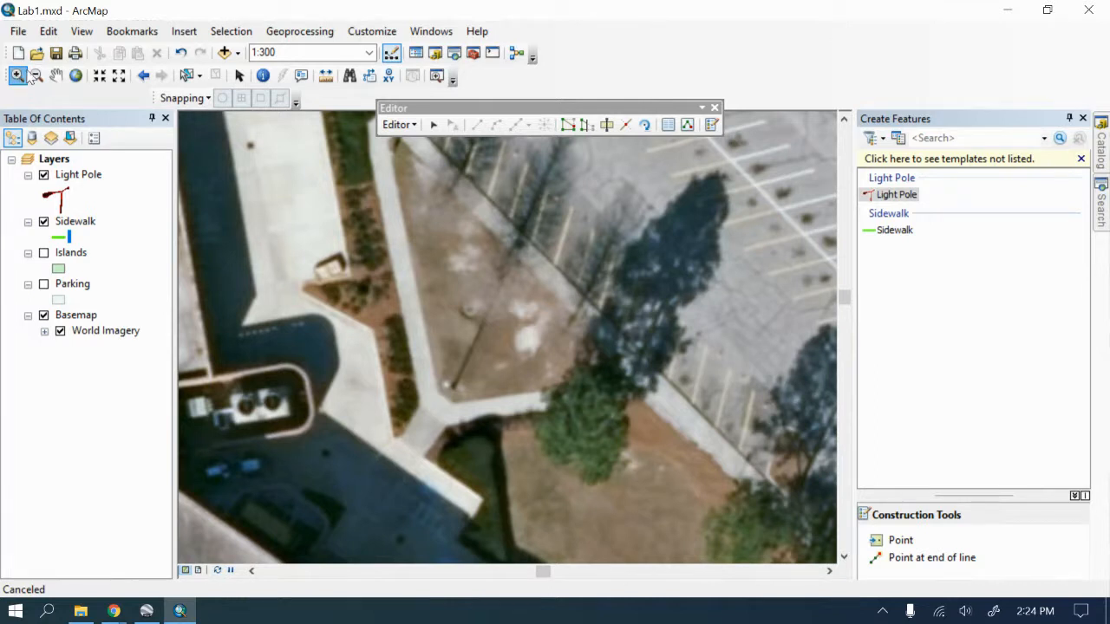
pyautogui.click(140, 32)
pyautogui.click(141, 90)
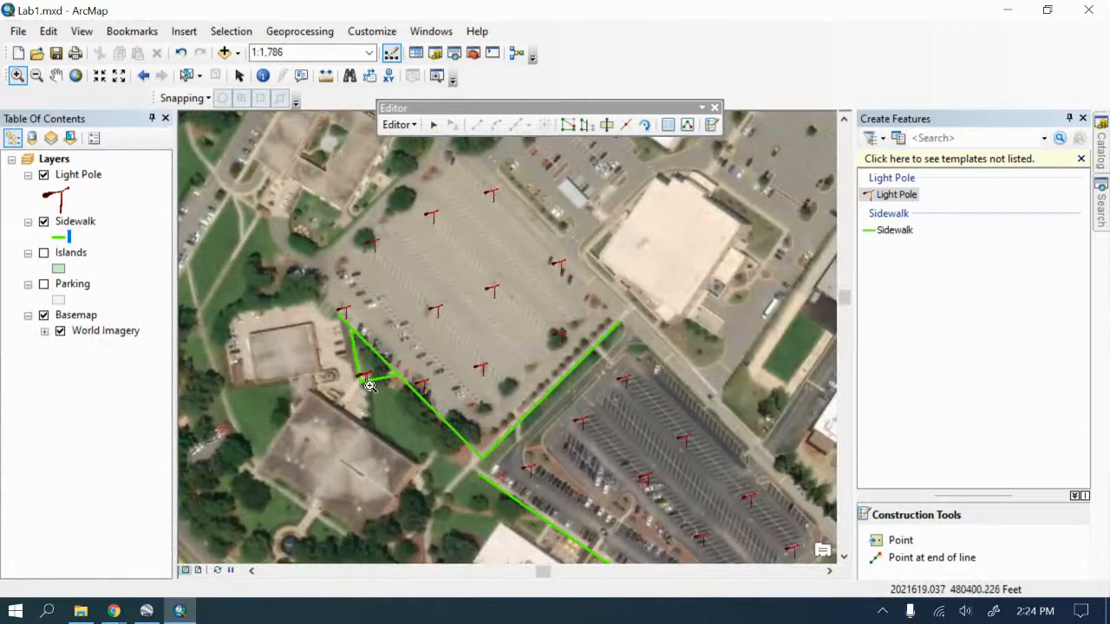
pyautogui.scroll(6, 370, 386)
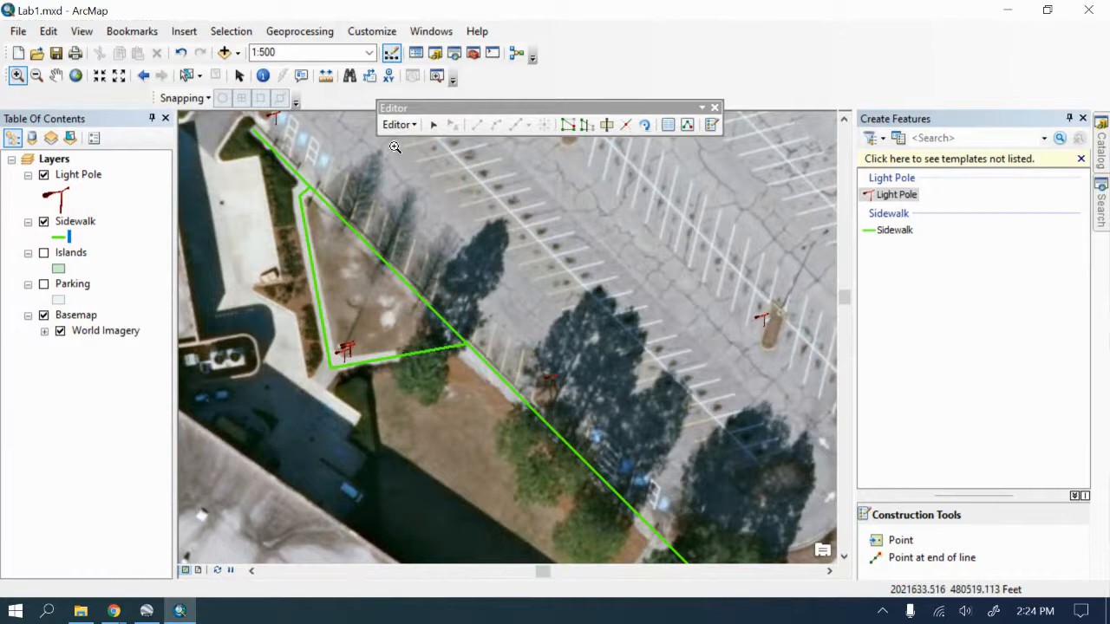
pyautogui.click(400, 124)
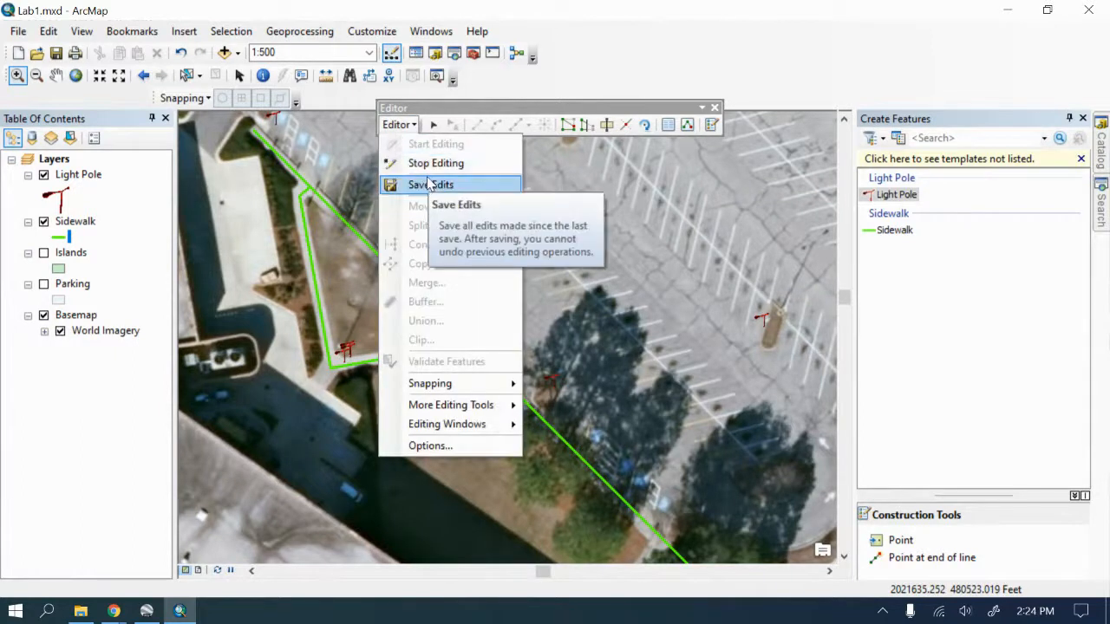
pyautogui.click(424, 164)
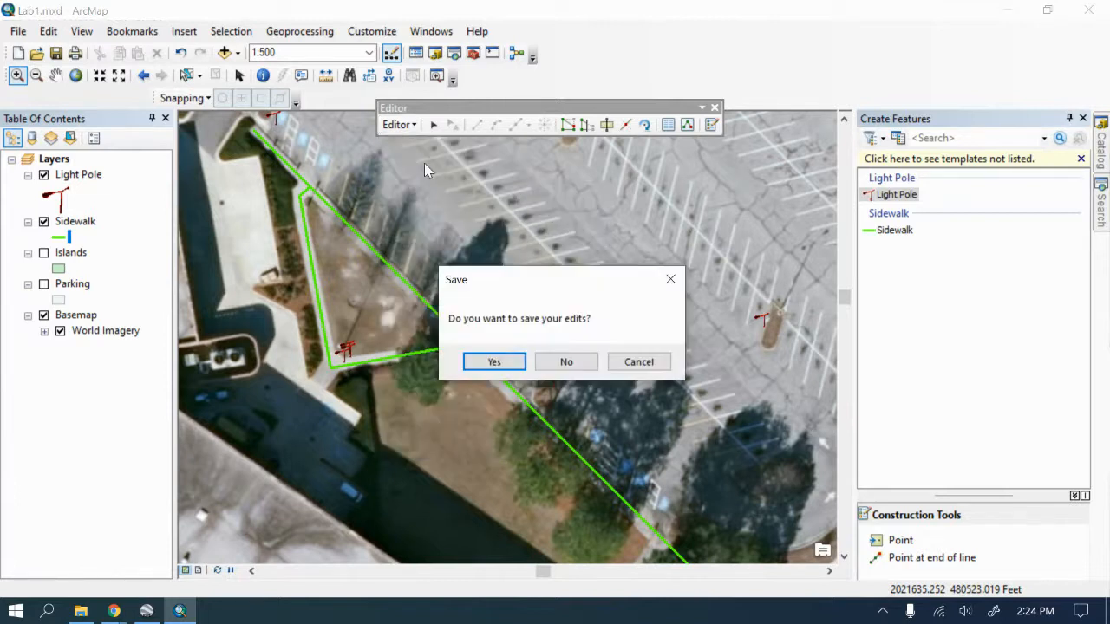
pyautogui.click(495, 359)
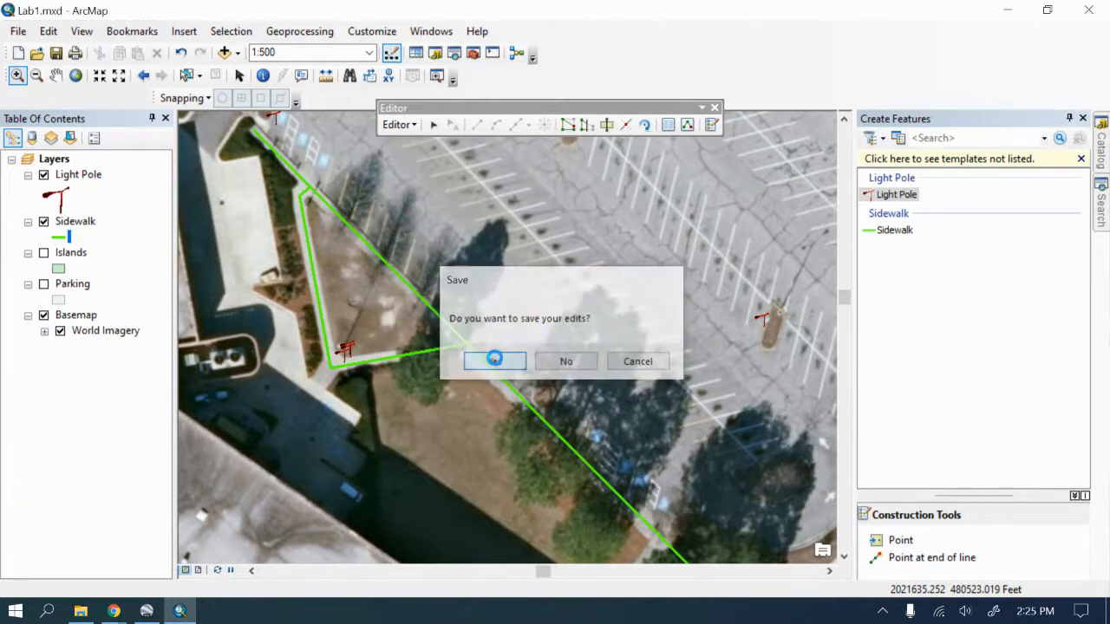
pyautogui.click(399, 124)
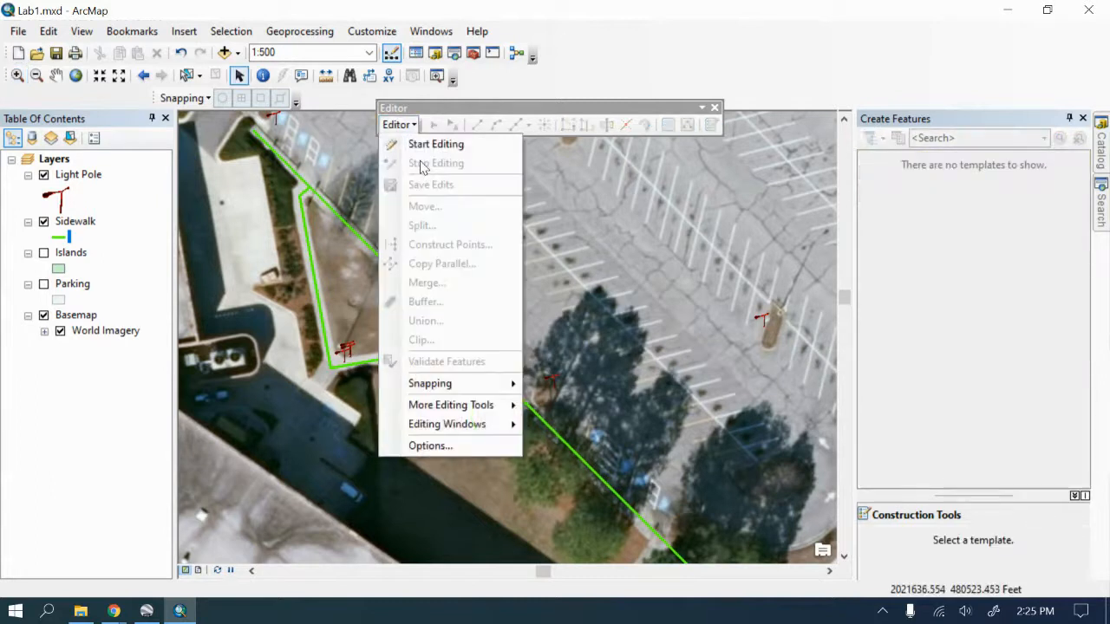
# Step: Start a new edit session, selecting the Light Pole entry in the spatial reference warnings and continuing past them
pyautogui.click(423, 146)
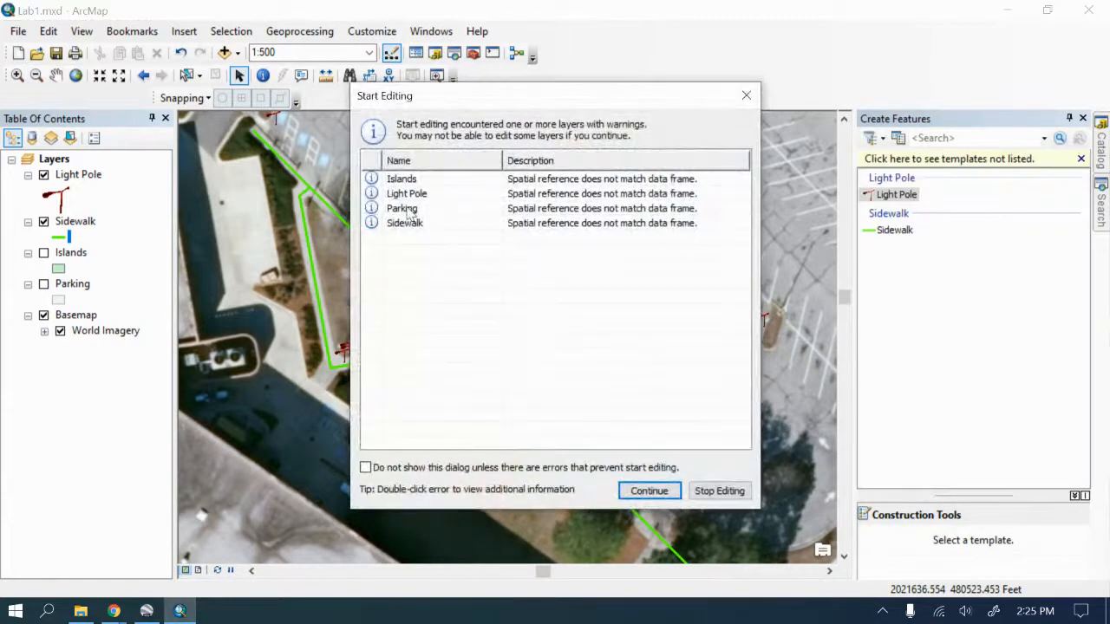
pyautogui.click(408, 196)
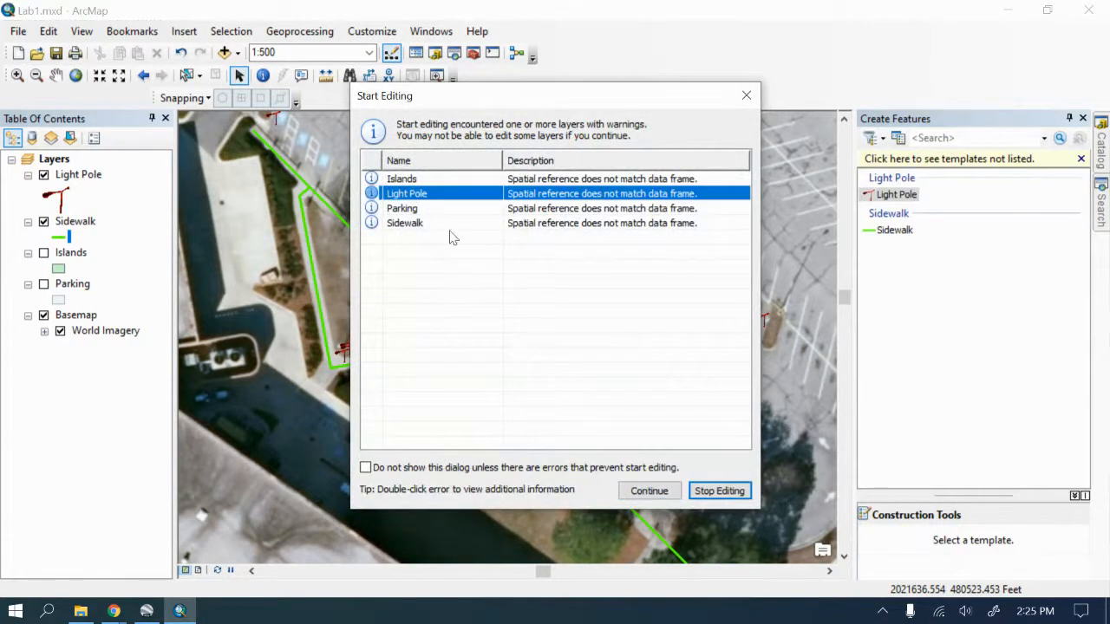
pyautogui.click(649, 491)
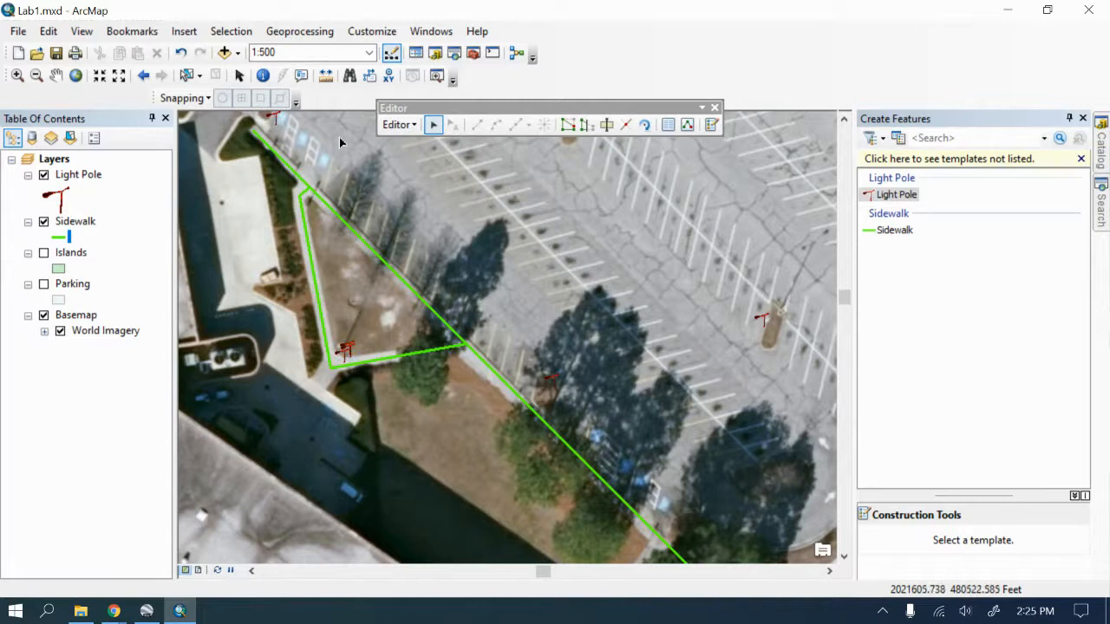
# Step: Check that the Snapping toolbar is enabled in the editor's snapping settings and turn on Use Snapping
pyautogui.click(399, 124)
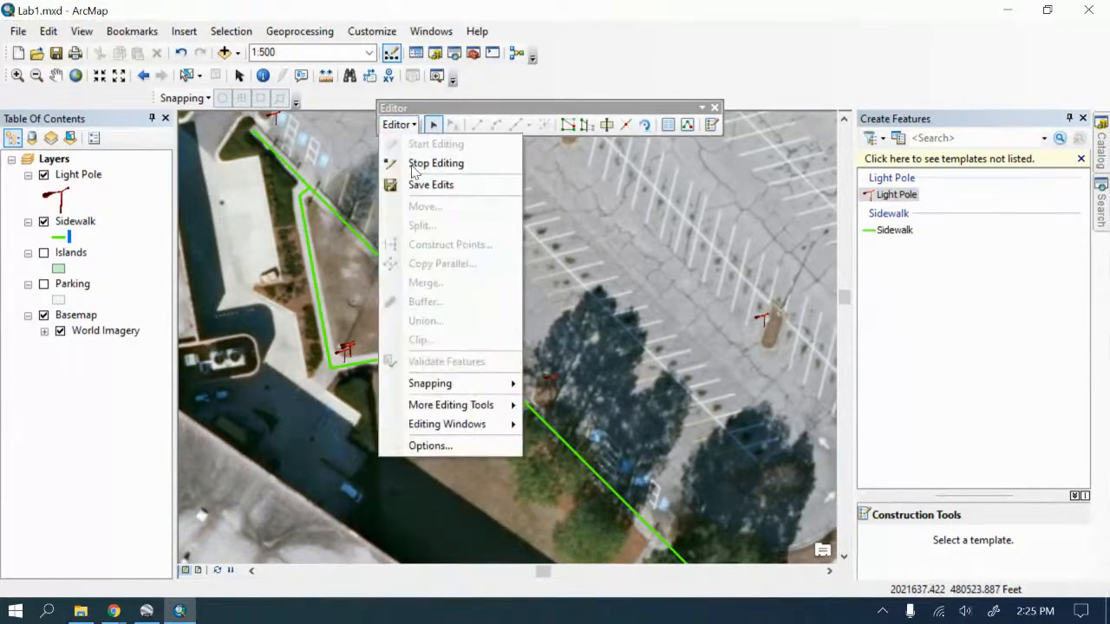
pyautogui.moveTo(433, 386)
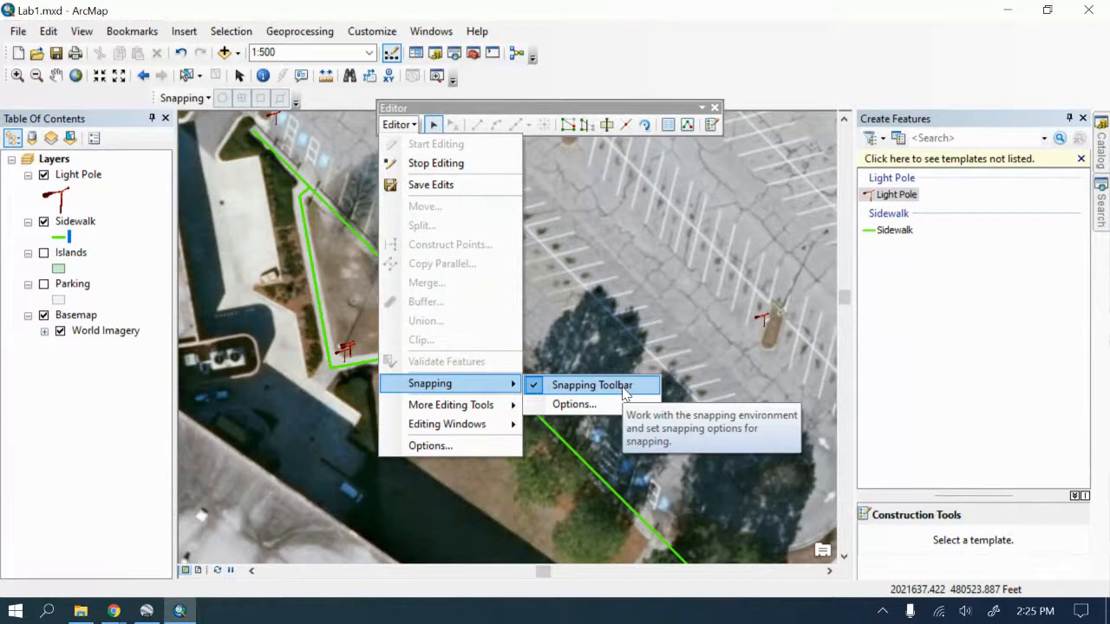
pyautogui.click(192, 98)
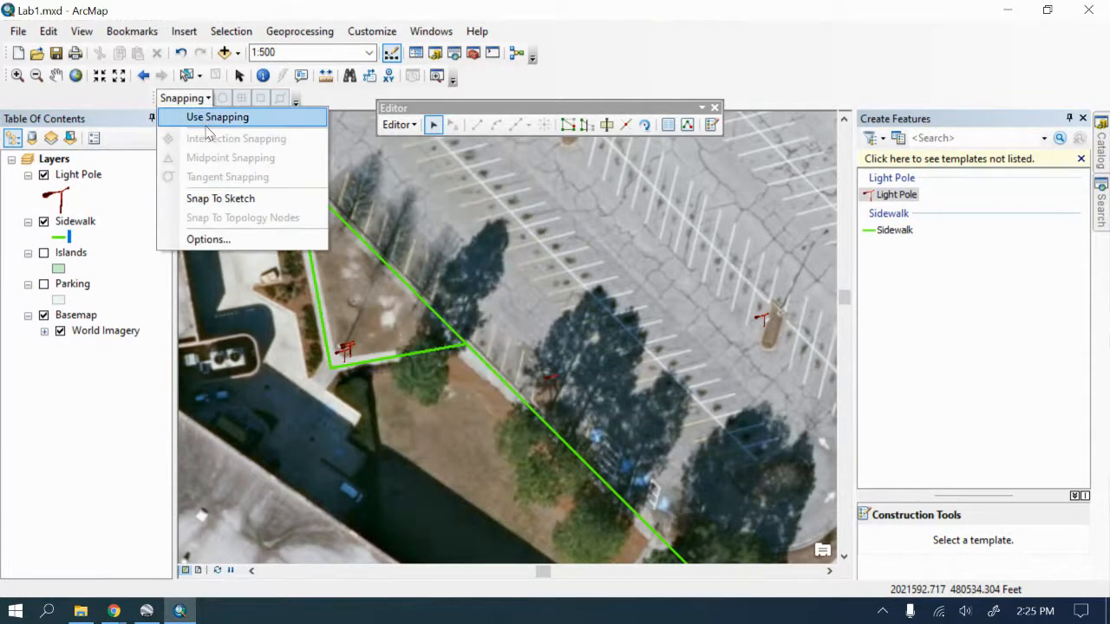
pyautogui.click(208, 120)
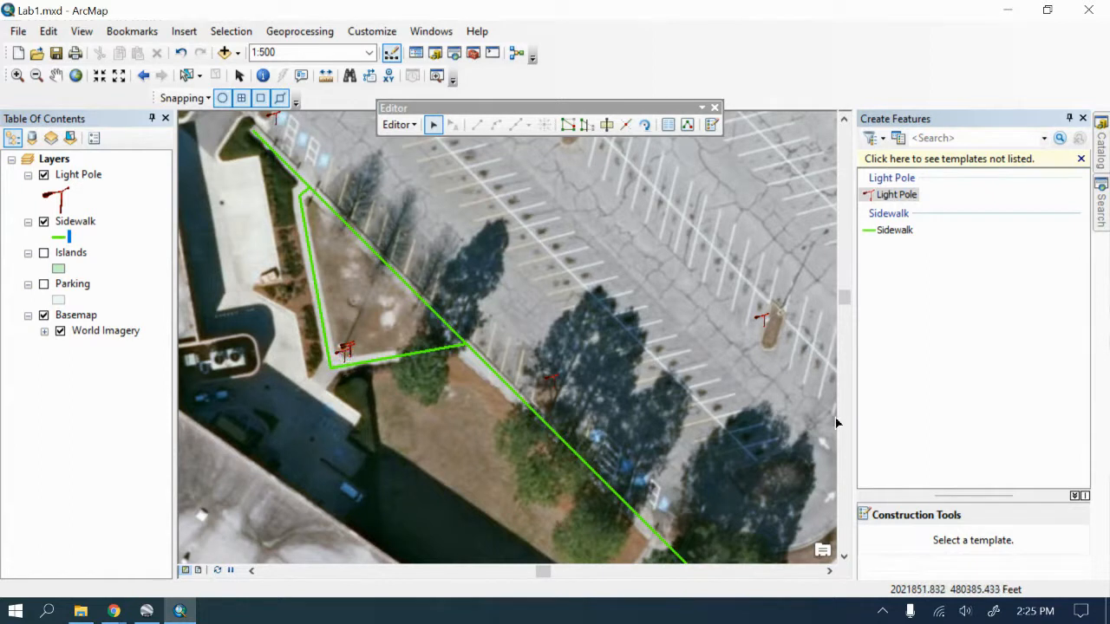
# Step: Activate the Light Pole template with the Point construction tool, and stop the edit session without placing a point
pyautogui.click(892, 198)
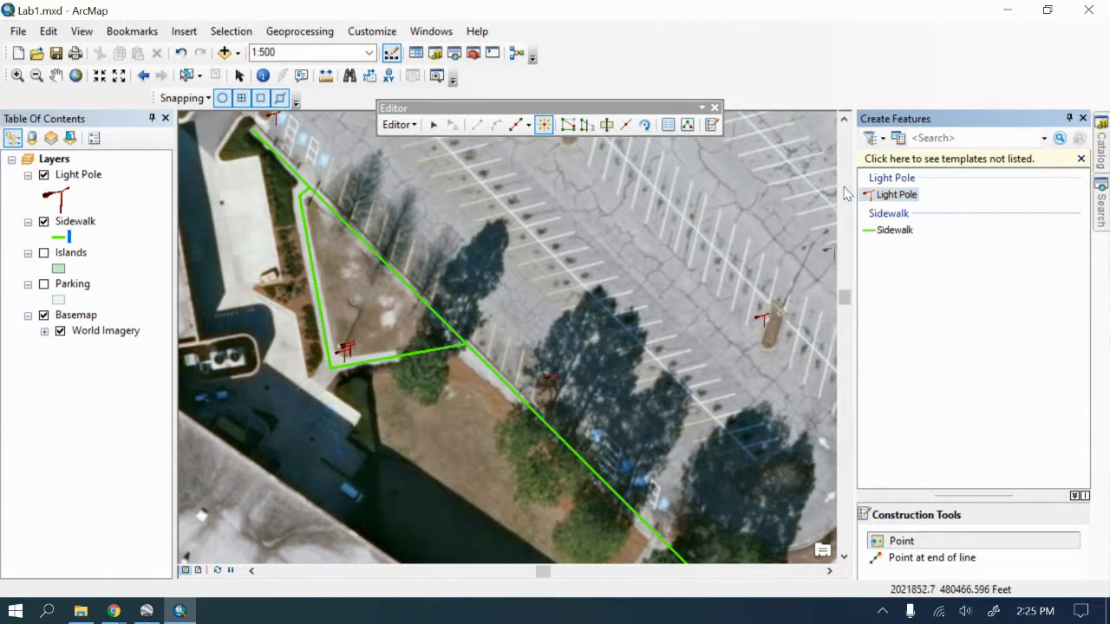
pyautogui.click(399, 125)
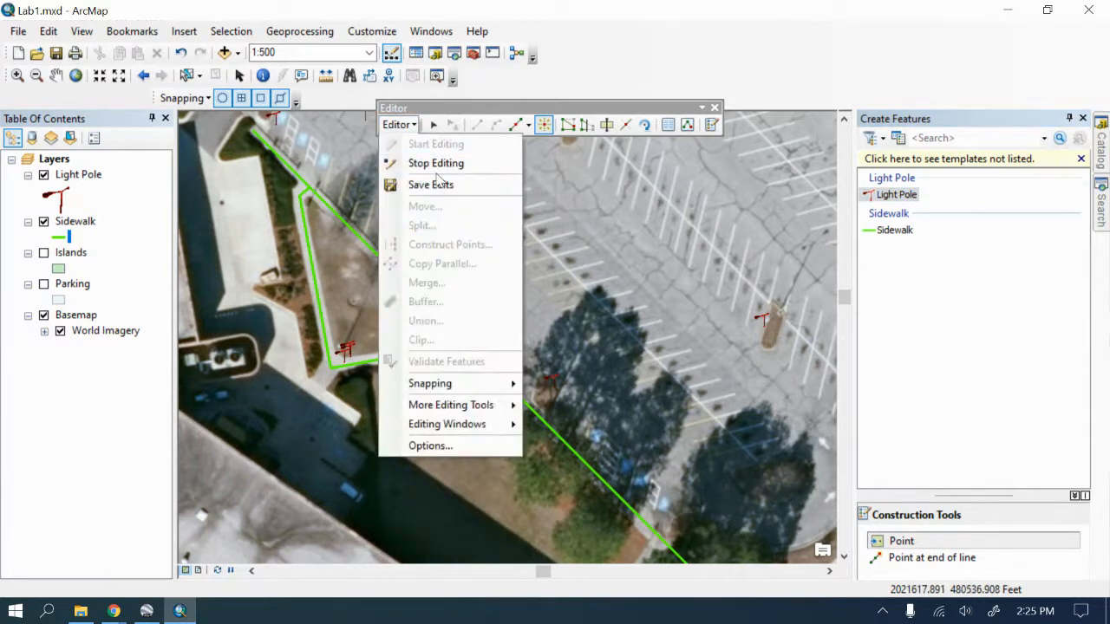
pyautogui.click(426, 165)
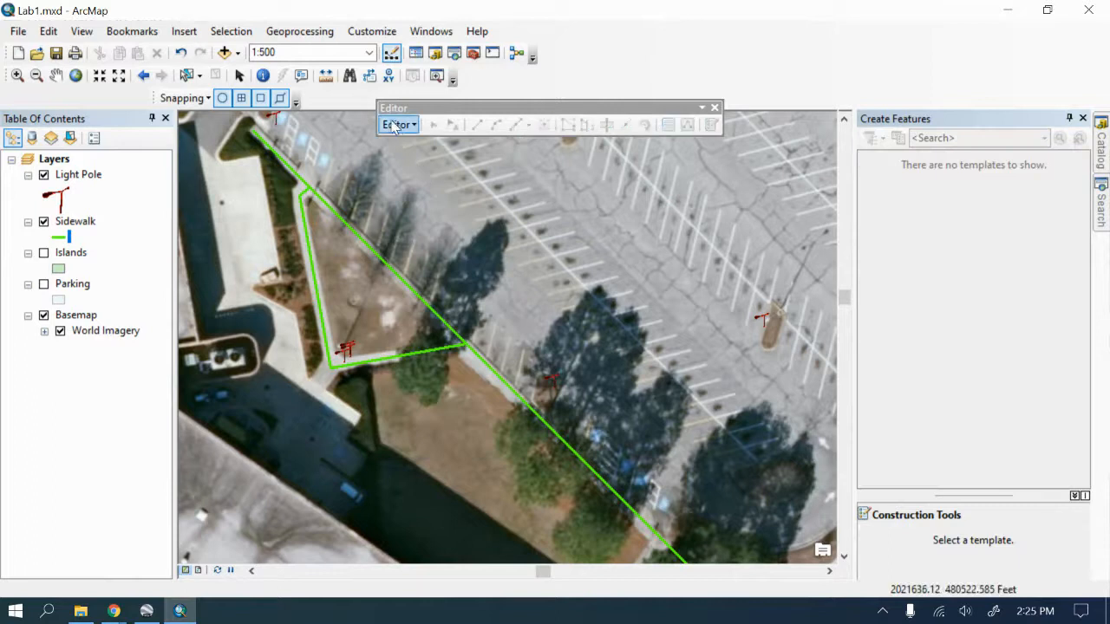
# Step: Start another edit session and select the Light Pole entry in the spatial reference warnings
pyautogui.click(398, 125)
pyautogui.click(424, 144)
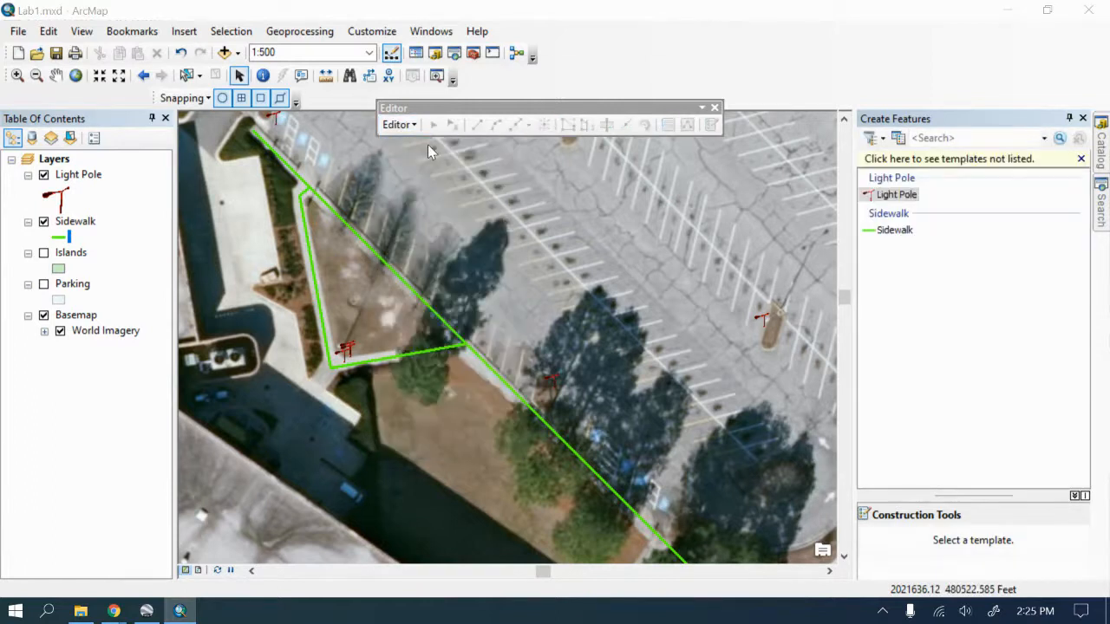
pyautogui.click(412, 196)
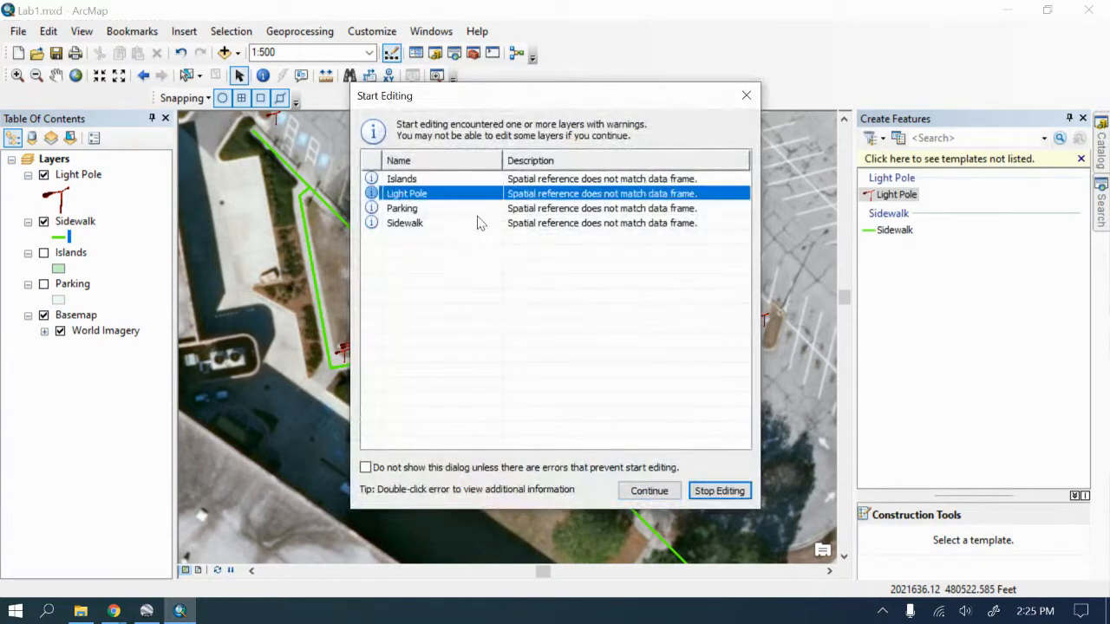
# Step: Continue into the edit session past the spatial reference warnings and hide the Basemap layer
pyautogui.click(649, 491)
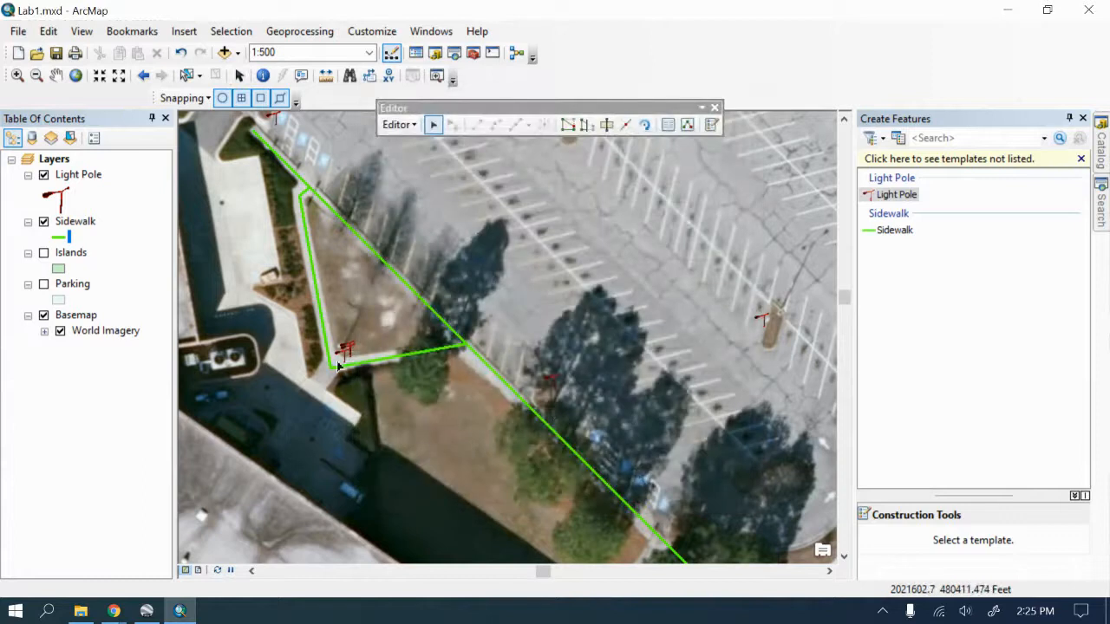
pyautogui.click(342, 371)
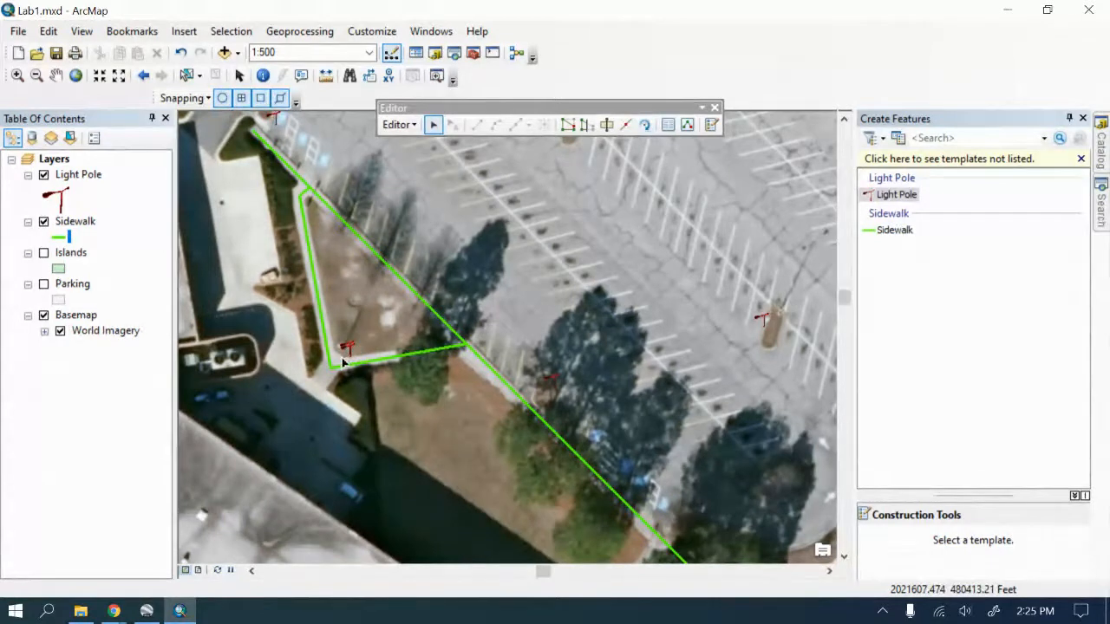
pyautogui.scroll(2, 344, 363)
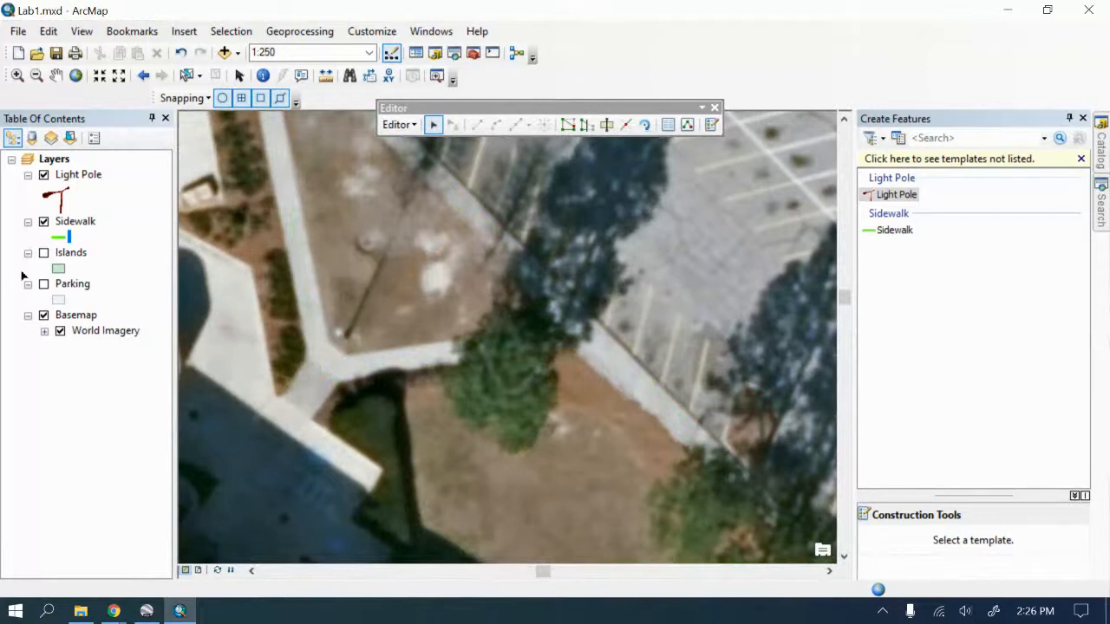
pyautogui.click(44, 316)
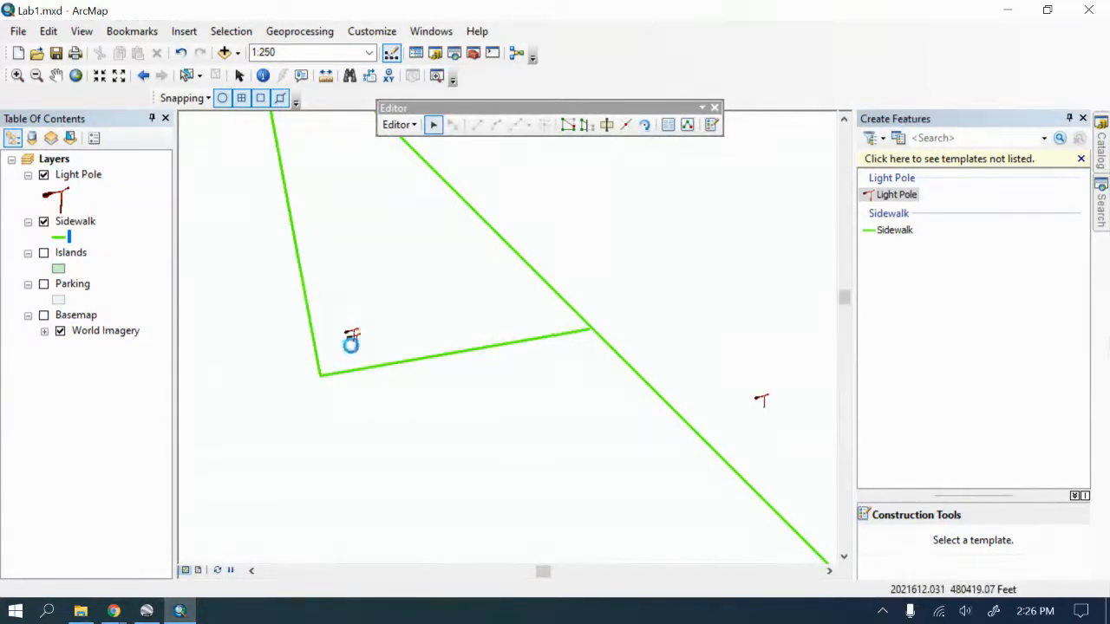
# Step: Delete the lower of the two overlapping light poles inside the corner of the triangular sidewalk
pyautogui.click(182, 99)
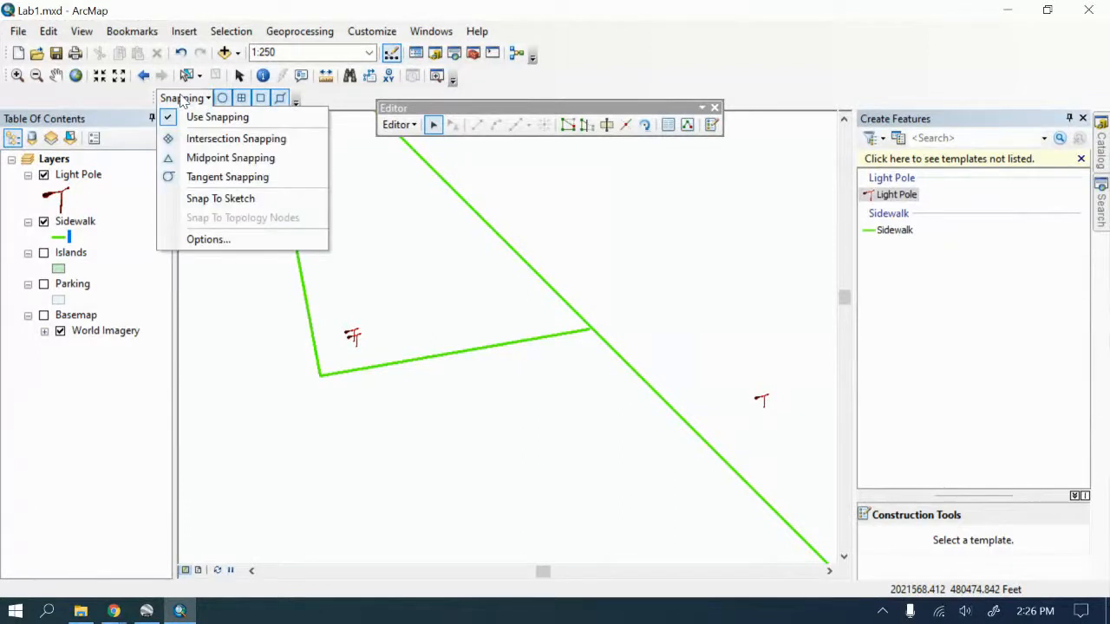
pyautogui.click(354, 347)
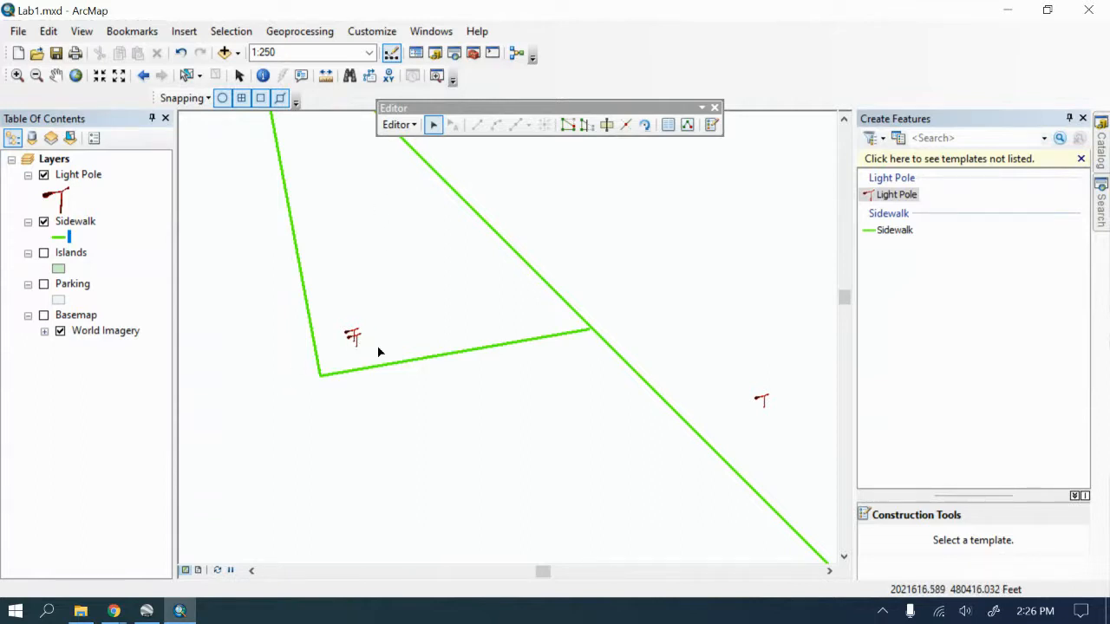
pyautogui.scroll(3, 378, 351)
pyautogui.scroll(2, 371, 336)
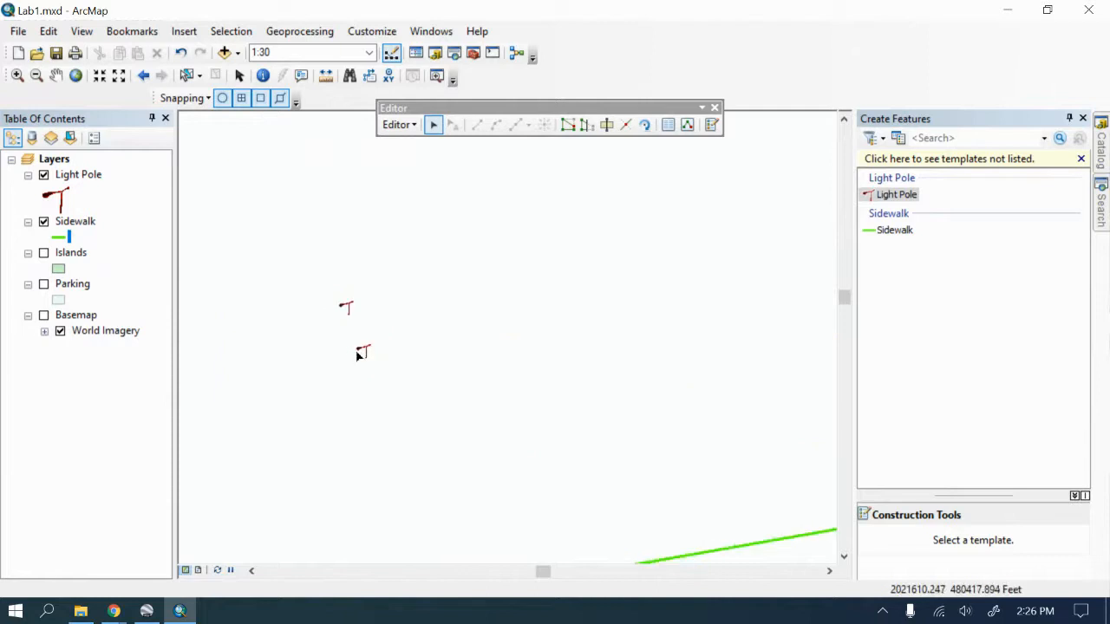
pyautogui.click(369, 346)
pyautogui.click(365, 360)
pyautogui.click(364, 349)
pyautogui.doubleClick(365, 351)
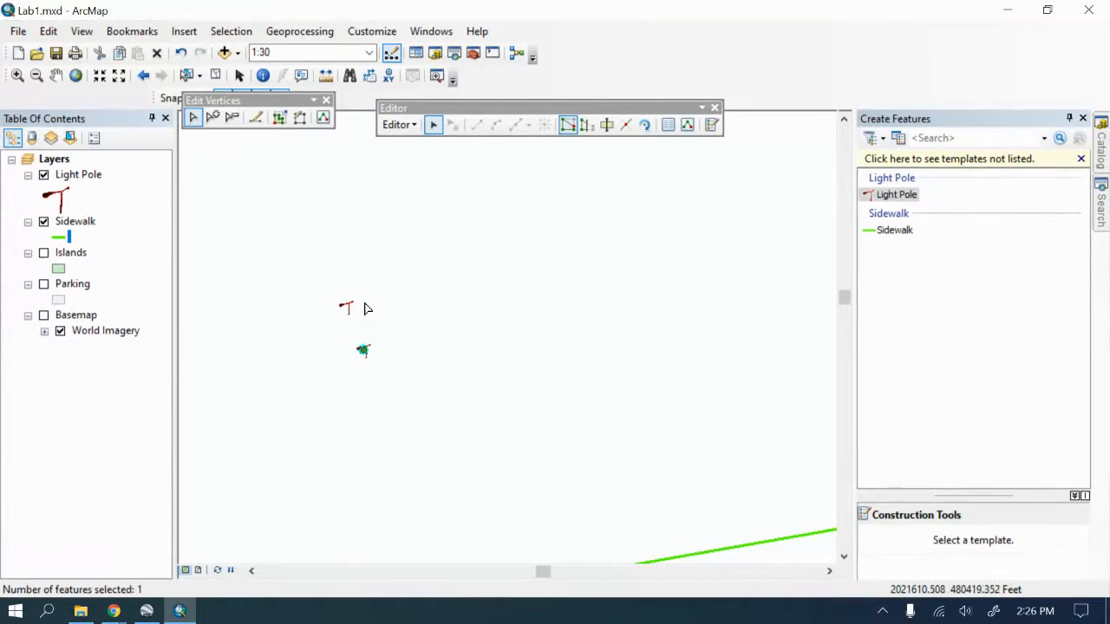
pyautogui.click(364, 304)
pyautogui.press('Delete')
# Step: Turn on the Islands, Parking and Basemap layers to show all digitized features over the imagery
pyautogui.scroll(2, 371, 416)
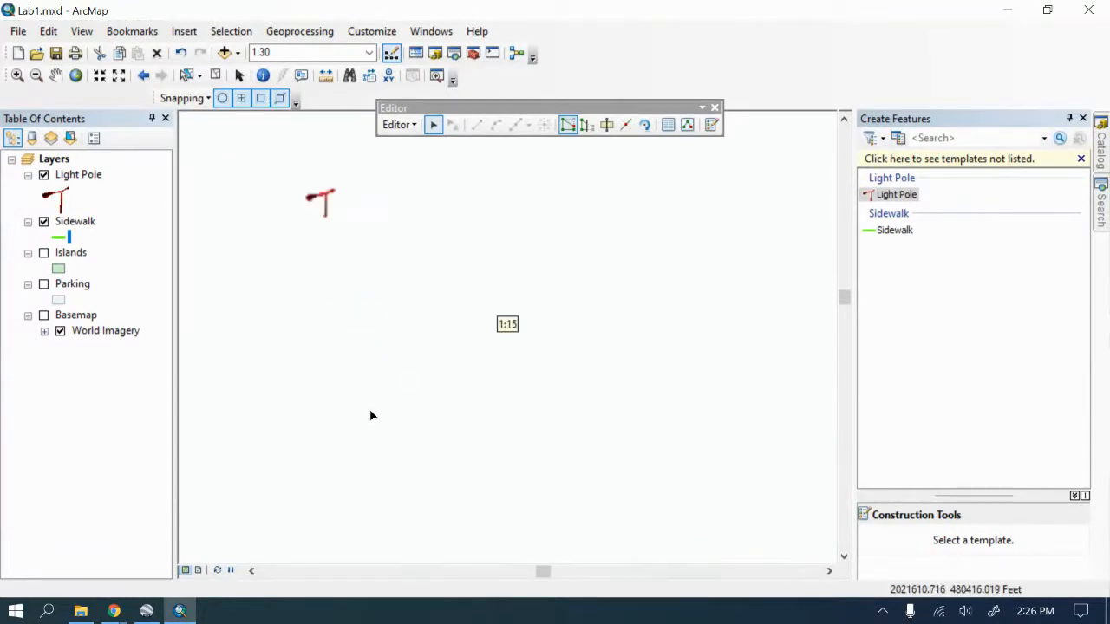
pyautogui.scroll(-4, 370, 417)
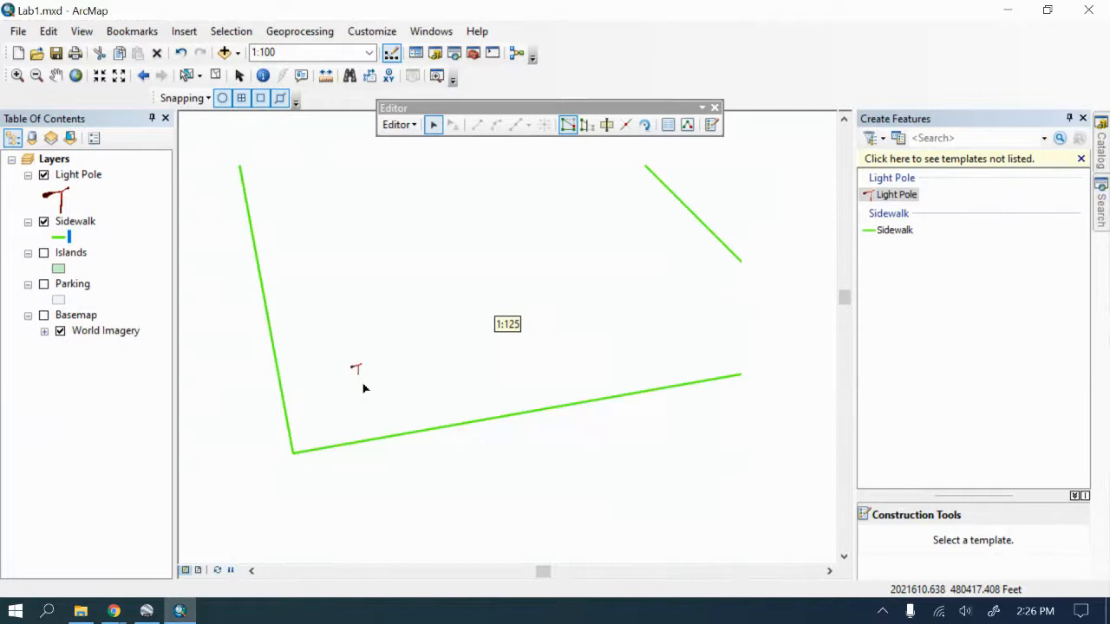
pyautogui.scroll(-2, 416, 433)
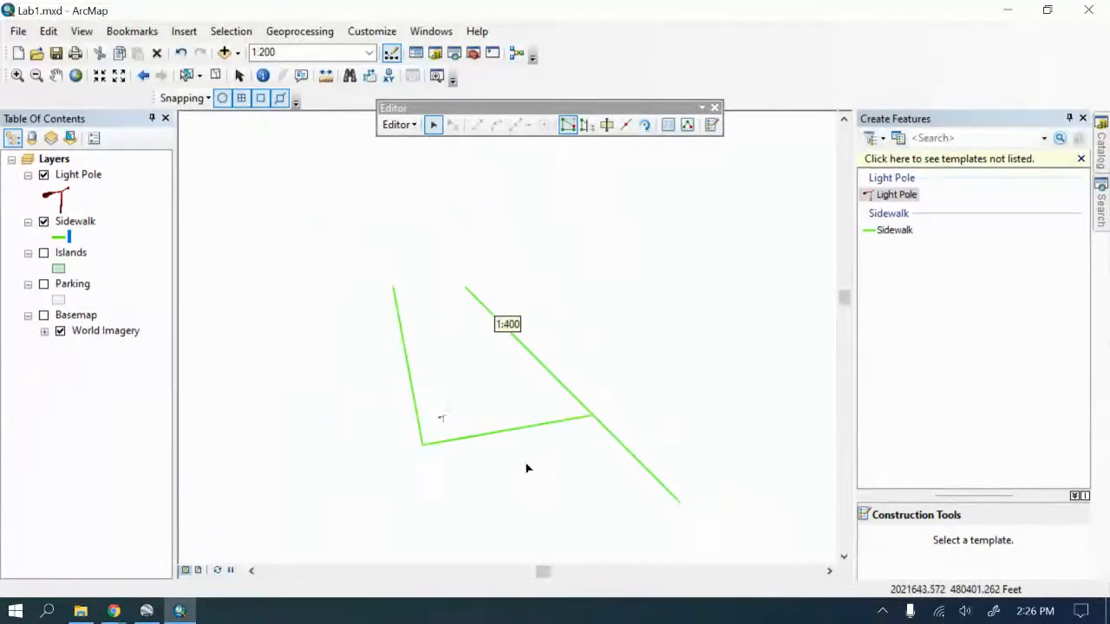
pyautogui.scroll(-1, 526, 462)
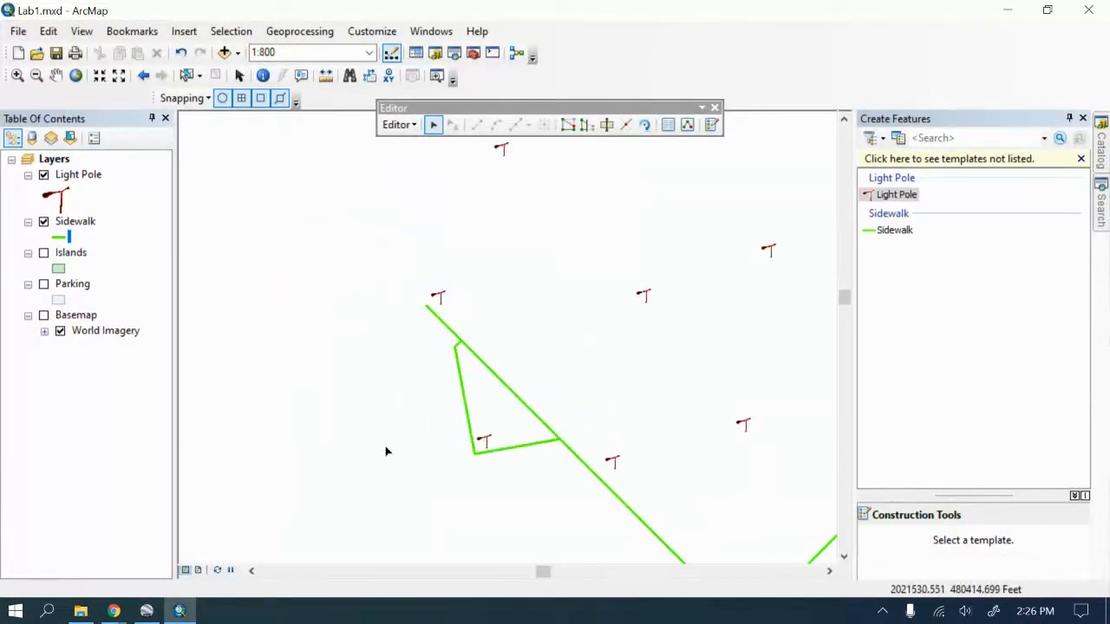
pyautogui.scroll(-1, 387, 450)
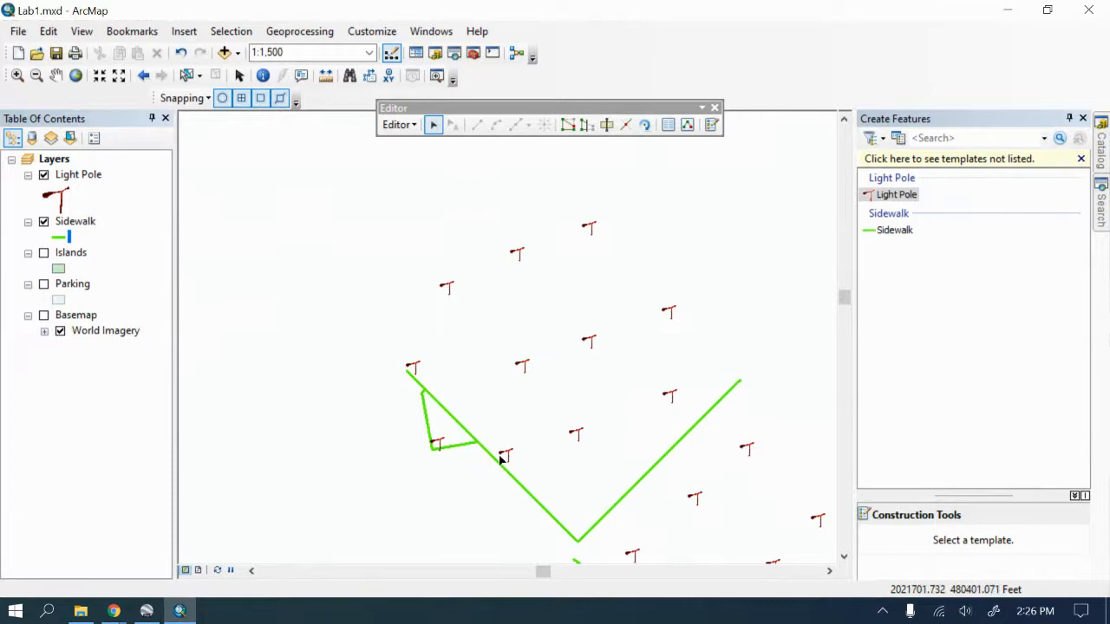
pyautogui.scroll(-1, 511, 461)
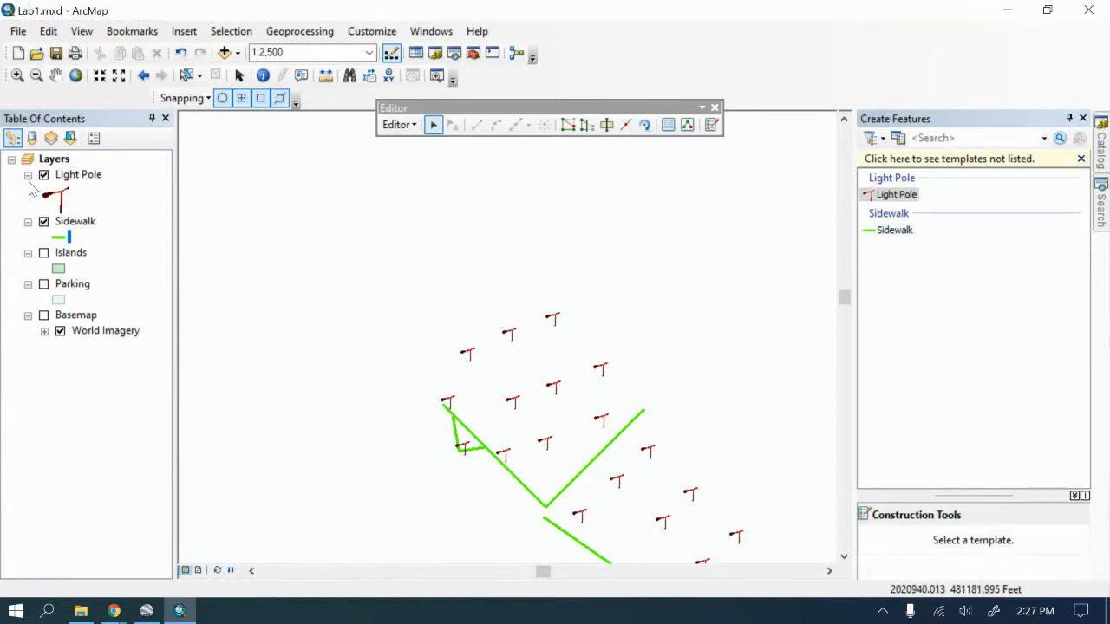
pyautogui.click(43, 253)
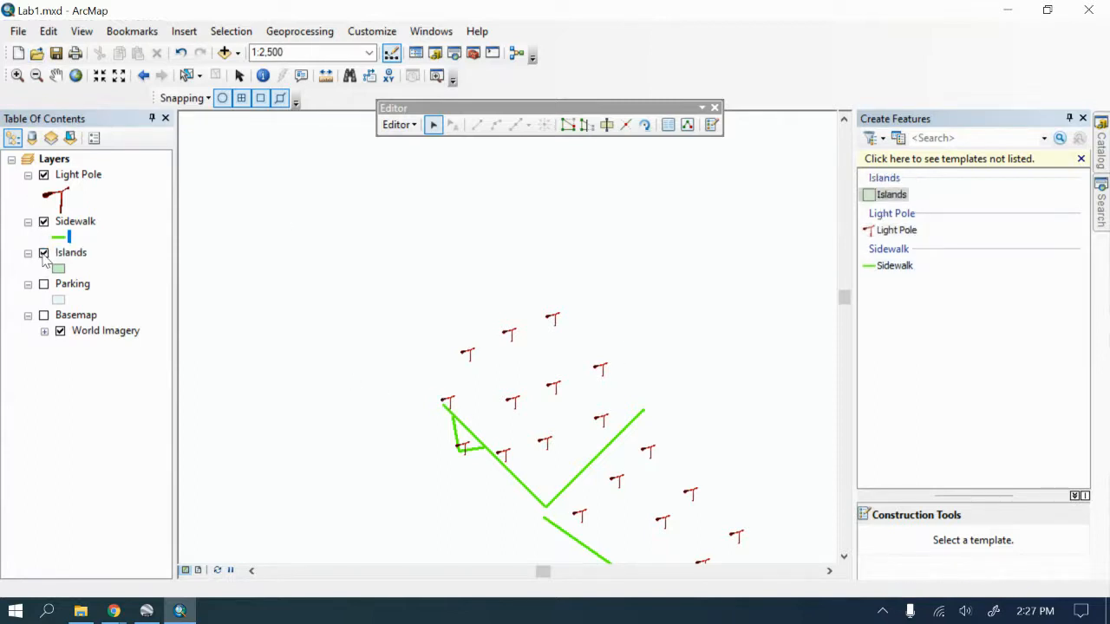
pyautogui.click(44, 284)
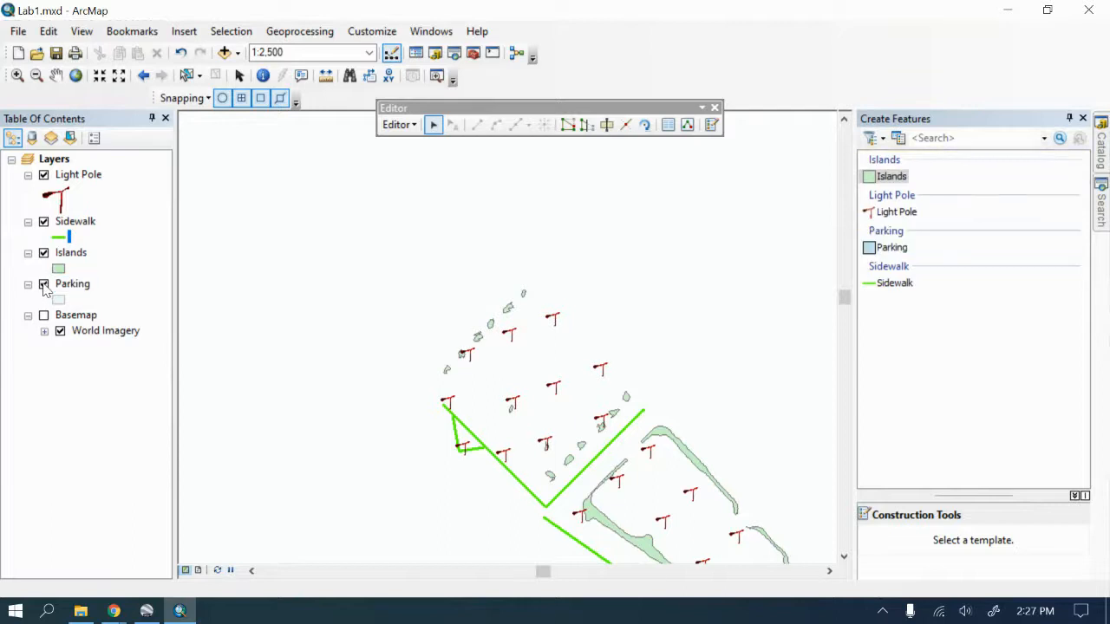
pyautogui.scroll(-2, 382, 363)
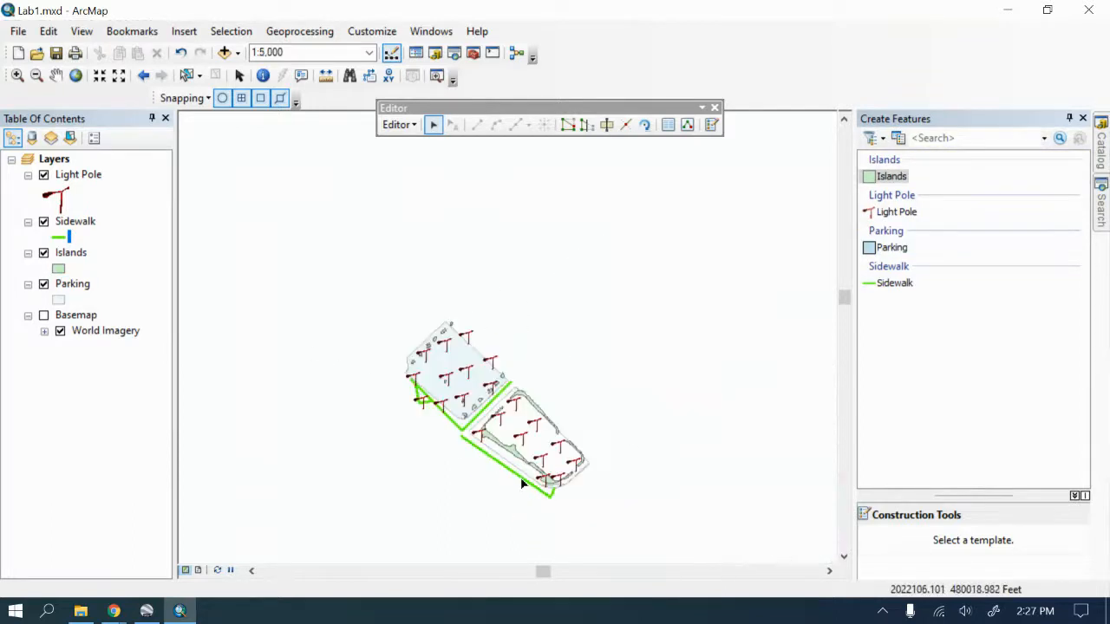
pyautogui.scroll(1, 550, 510)
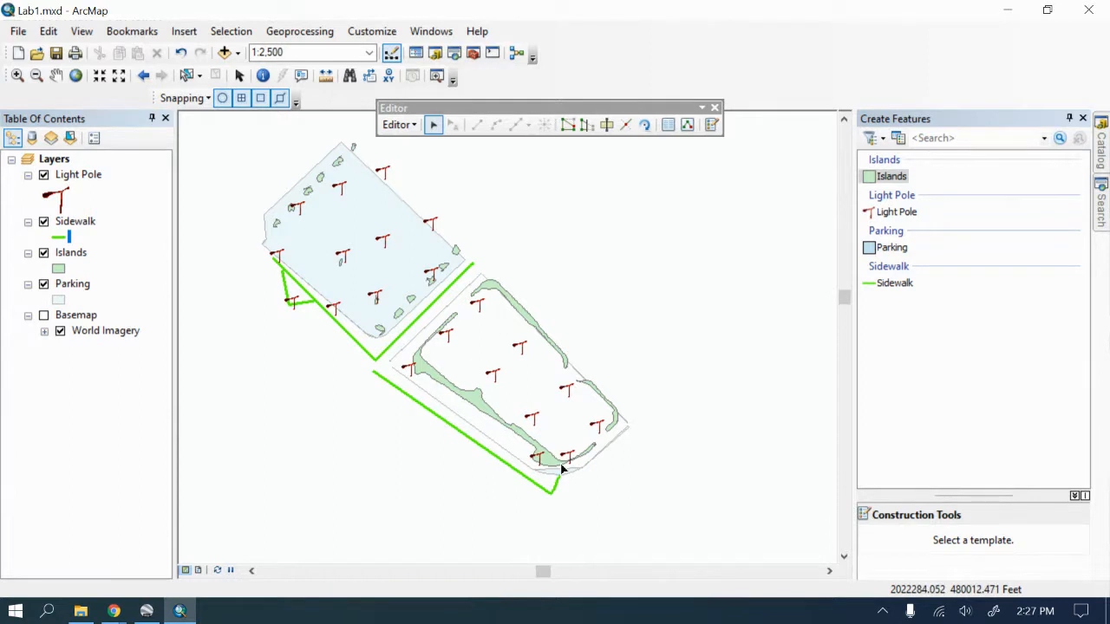
pyautogui.click(44, 316)
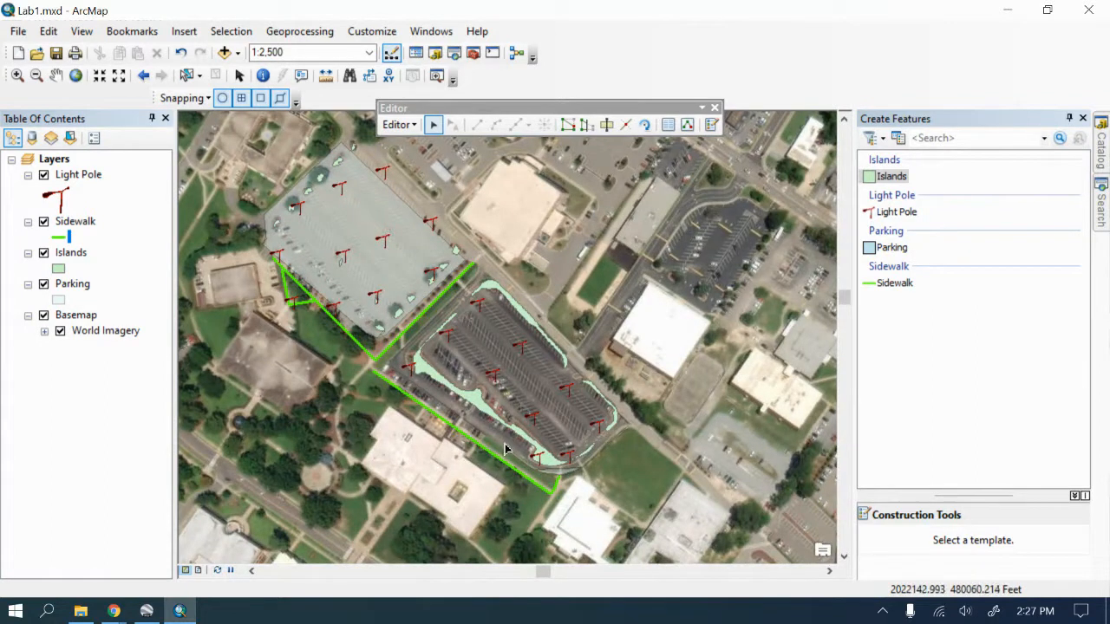
# Step: Examine both ends of the sidewalk line along the southeastern parking lot against the imagery
pyautogui.scroll(1, 465, 446)
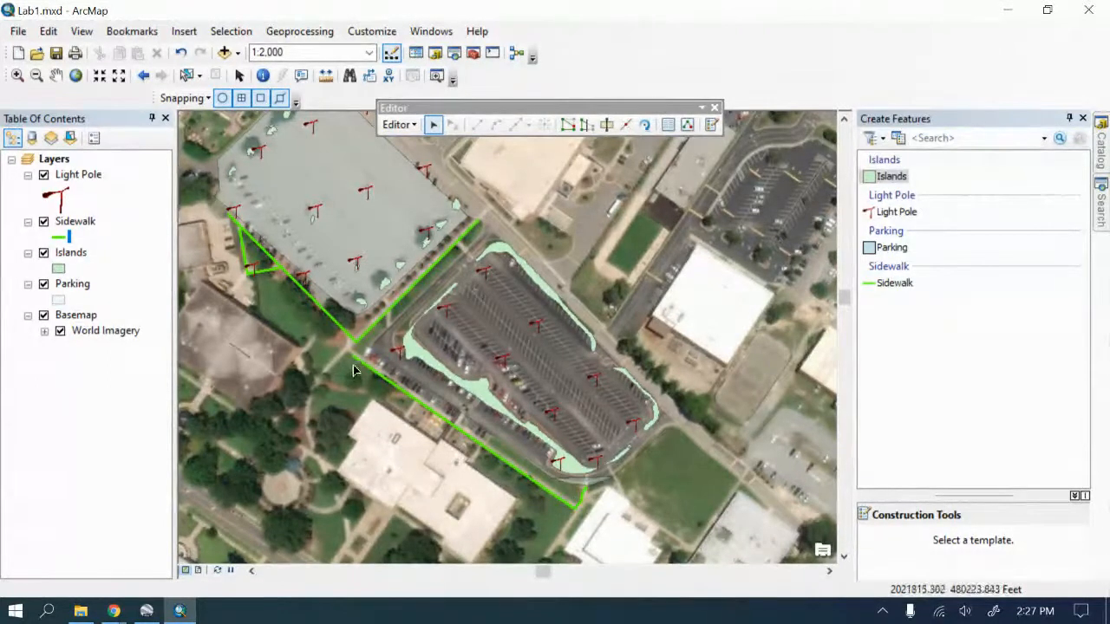
pyautogui.scroll(2, 347, 358)
pyautogui.scroll(-4, 346, 358)
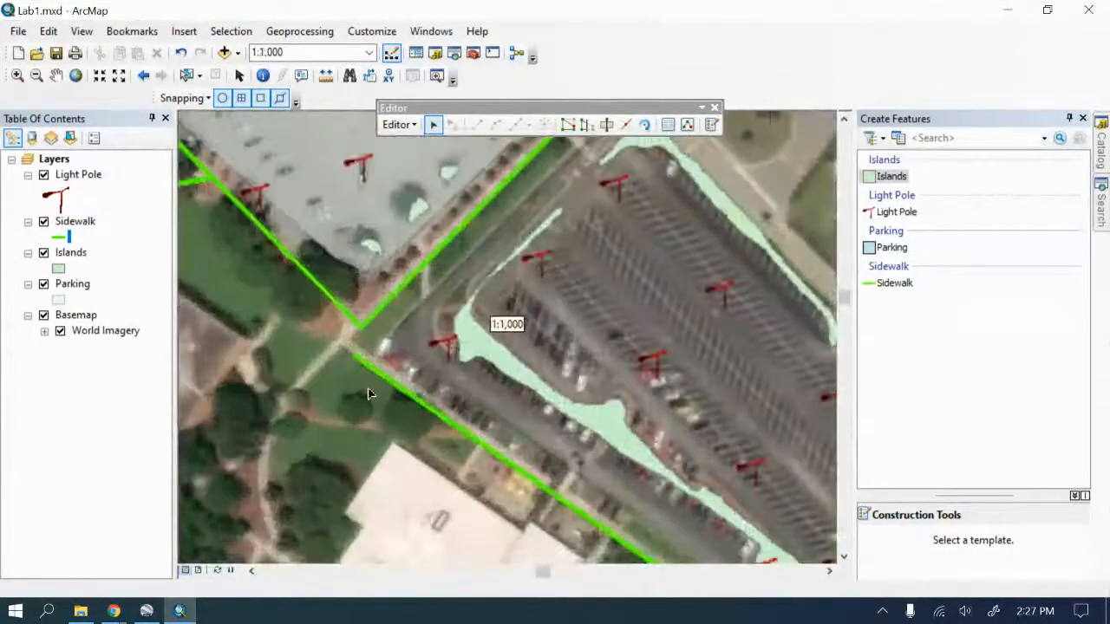
pyautogui.scroll(1, 370, 387)
pyautogui.scroll(-2, 371, 380)
pyautogui.scroll(7, 370, 380)
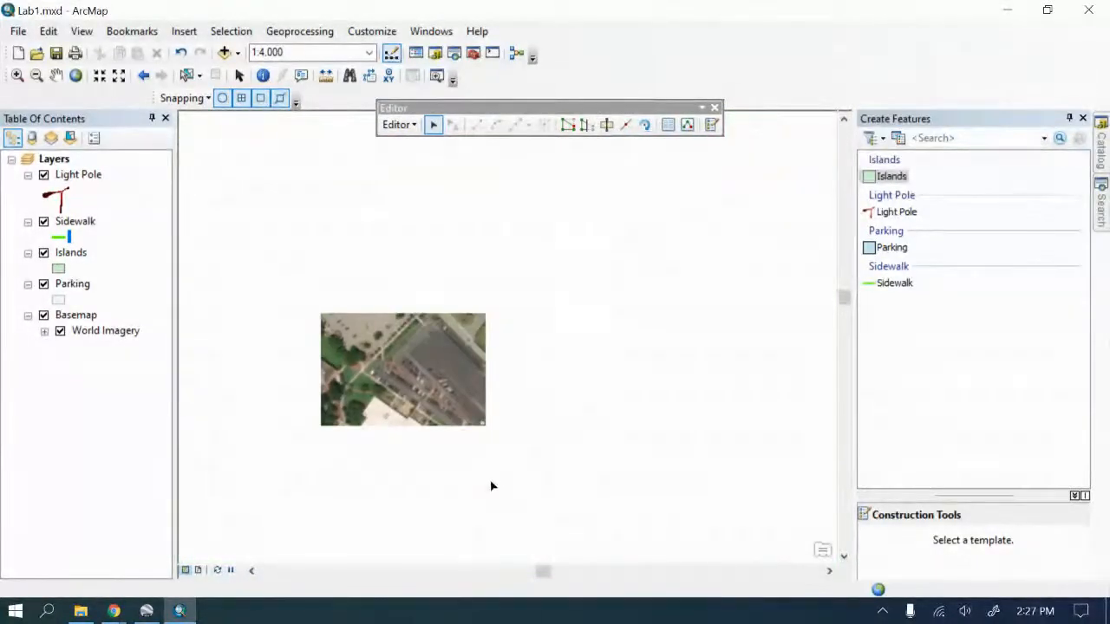
pyautogui.scroll(-4, 480, 447)
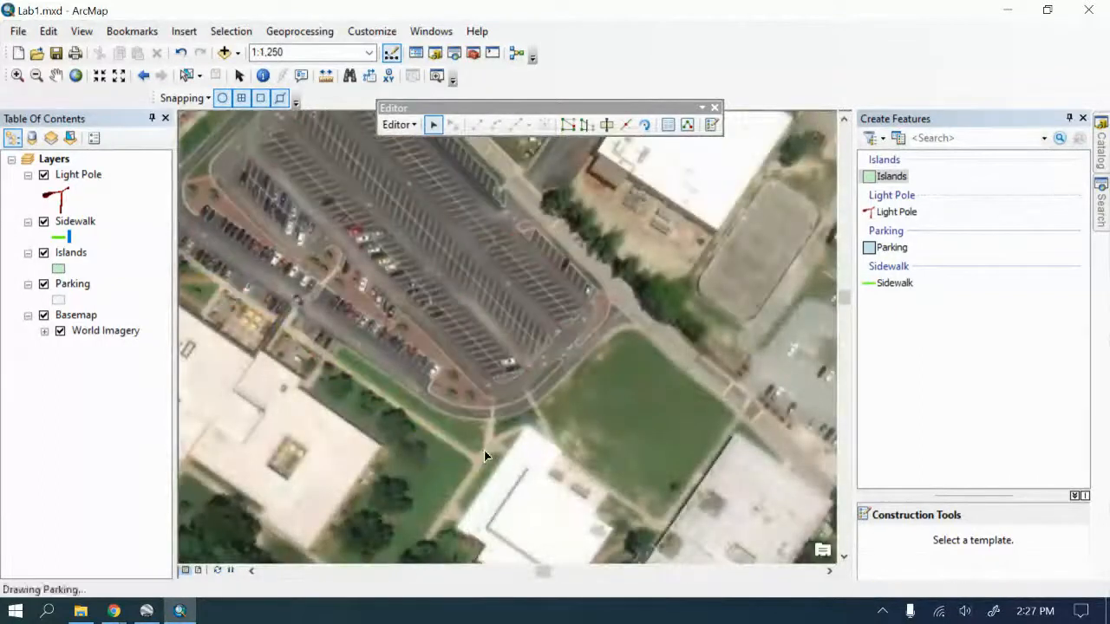
pyautogui.scroll(-2, 485, 451)
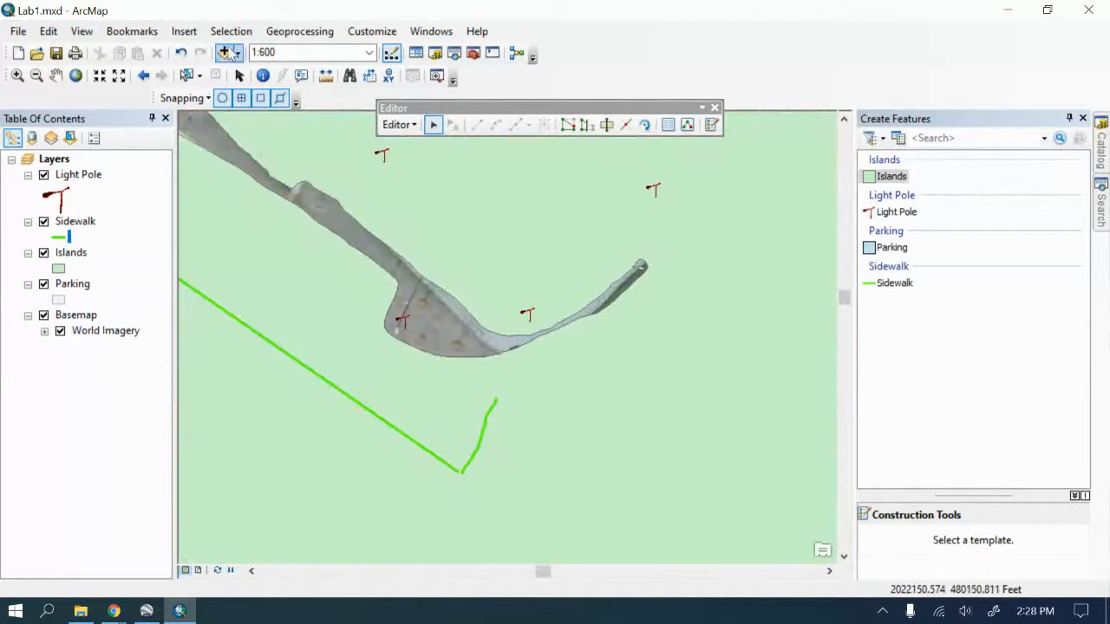
# Step: Hide the Islands and Parking layers so only light poles and sidewalks overlay the imagery
pyautogui.click(43, 253)
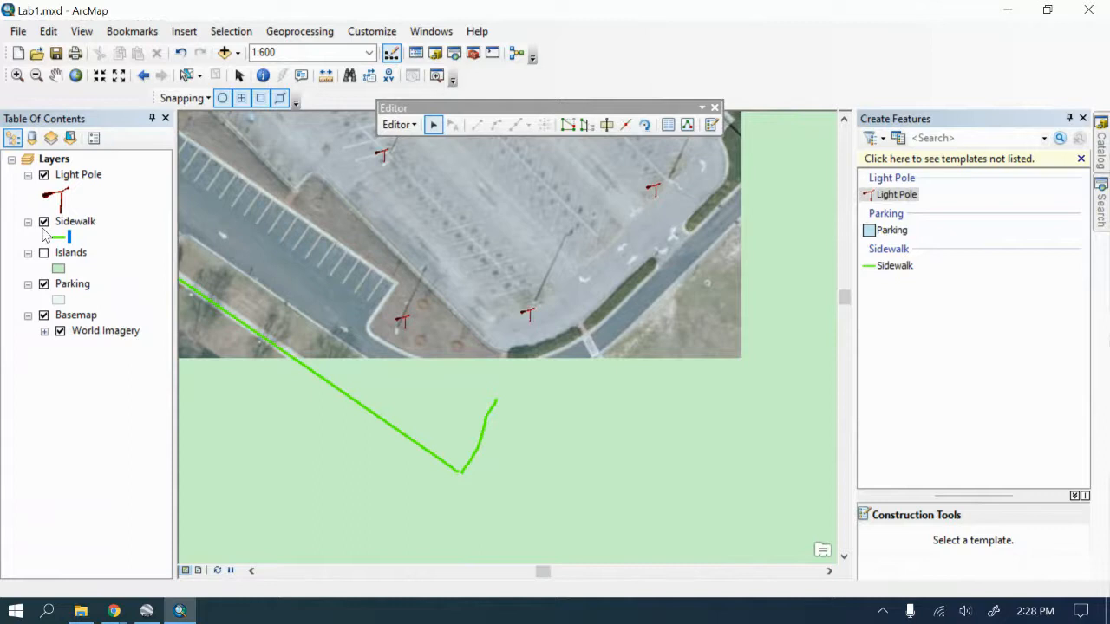
pyautogui.click(45, 285)
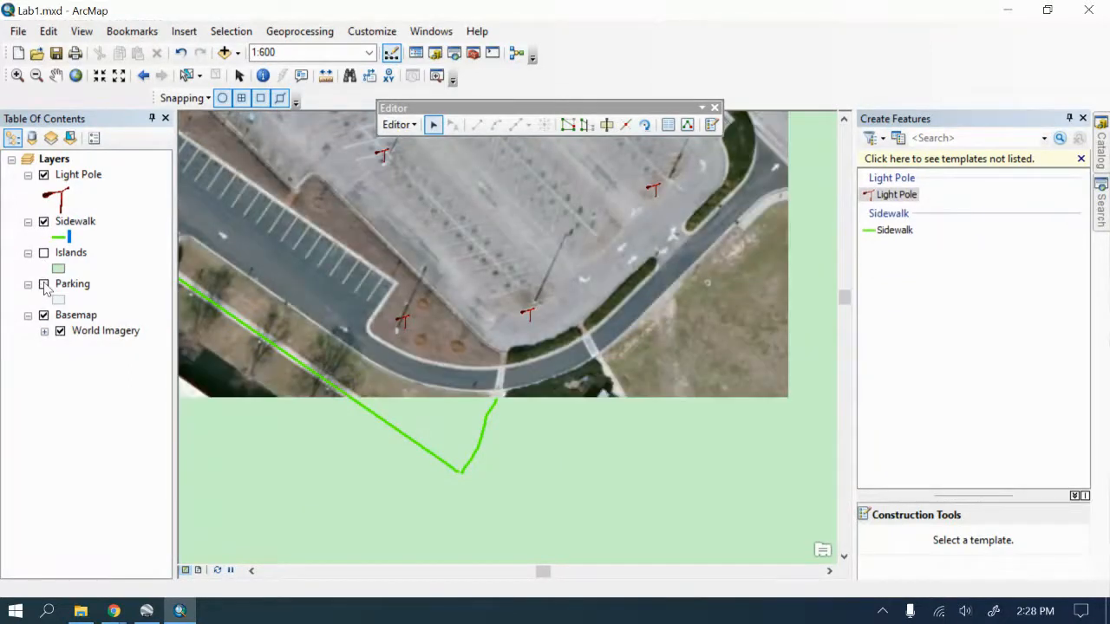
pyautogui.scroll(1, 405, 376)
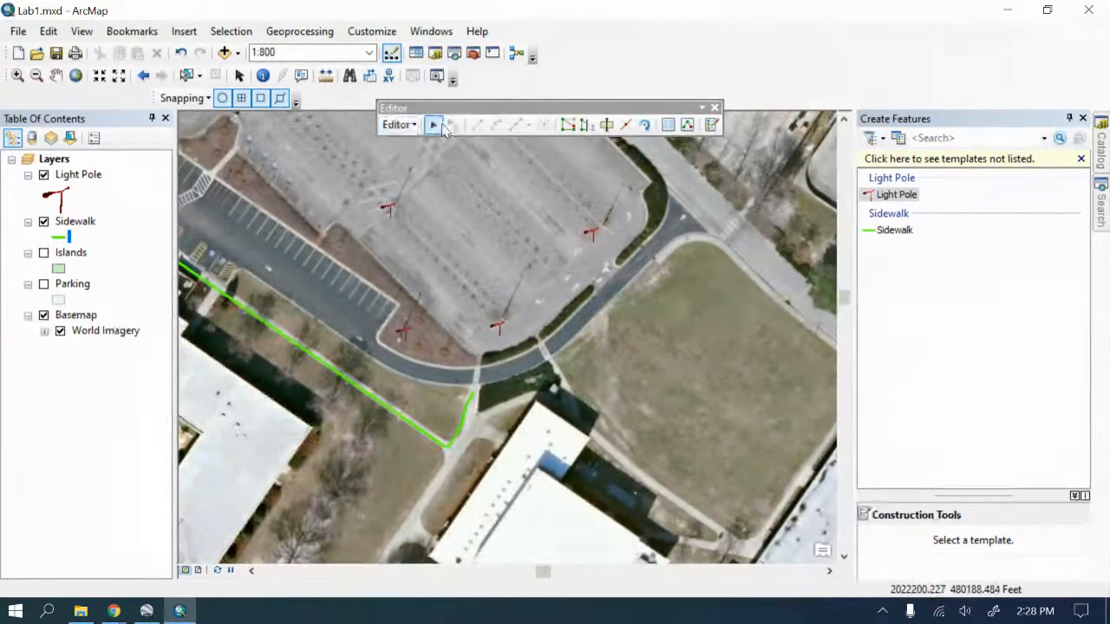
# Step: Stop the current edit session
pyautogui.click(396, 127)
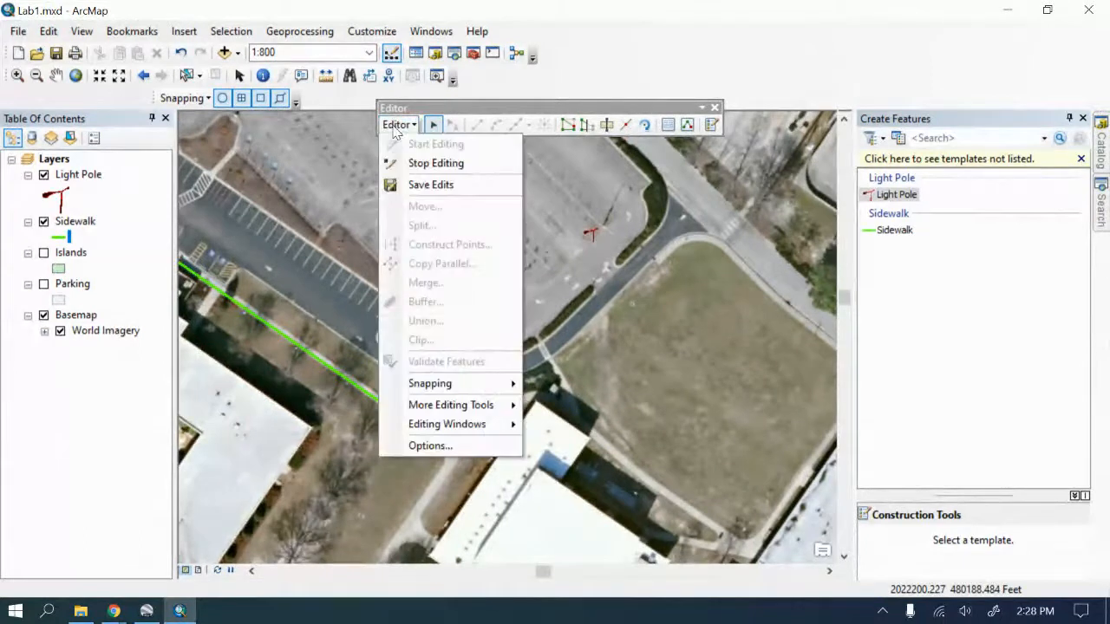
pyautogui.click(429, 169)
pyautogui.click(479, 364)
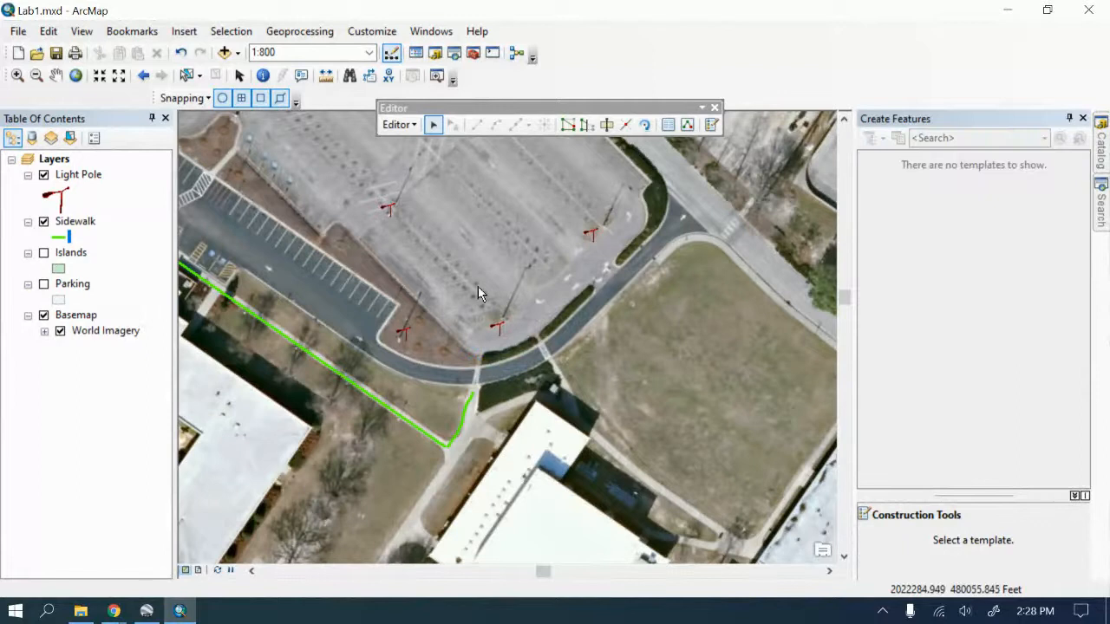
# Step: Start a new edit session on the Sidewalk layer, continuing past the spatial reference warnings
pyautogui.click(397, 125)
pyautogui.click(424, 144)
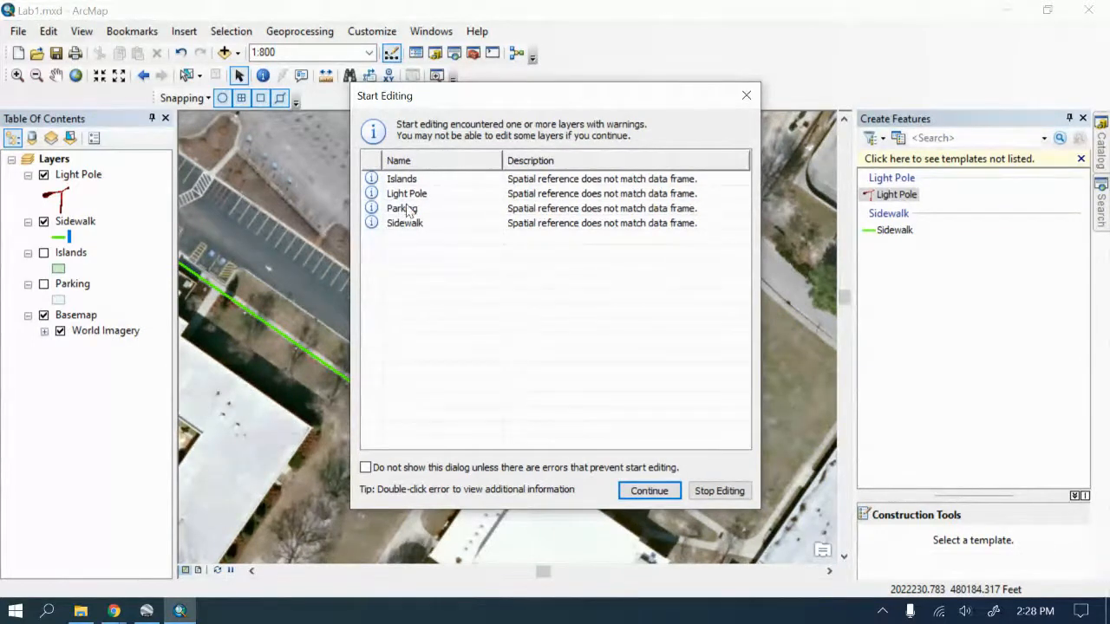
pyautogui.click(403, 224)
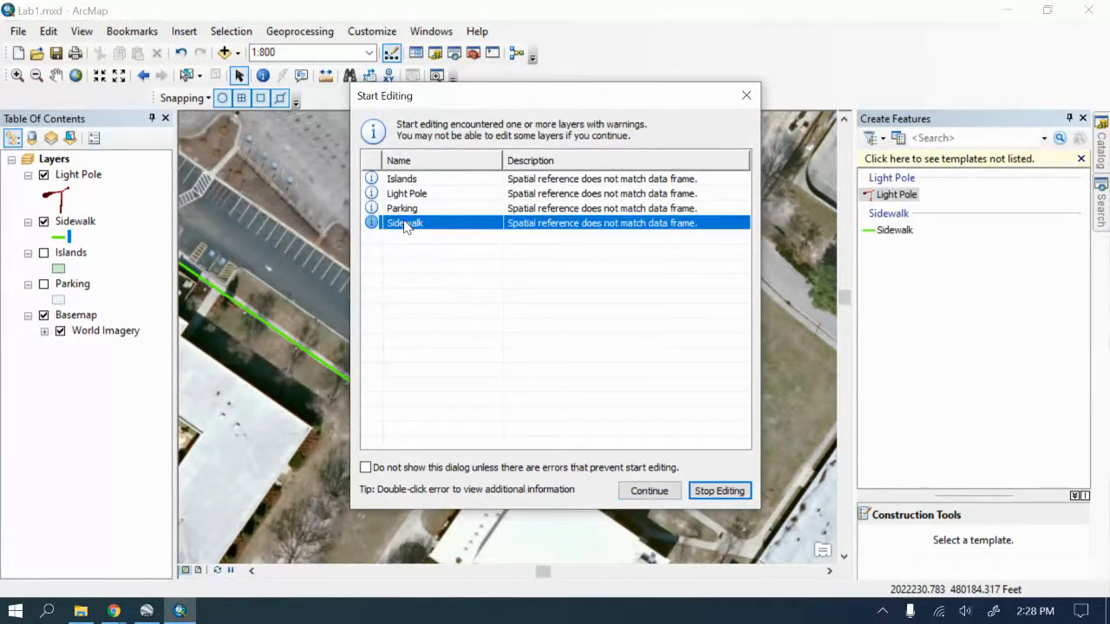
pyautogui.click(648, 491)
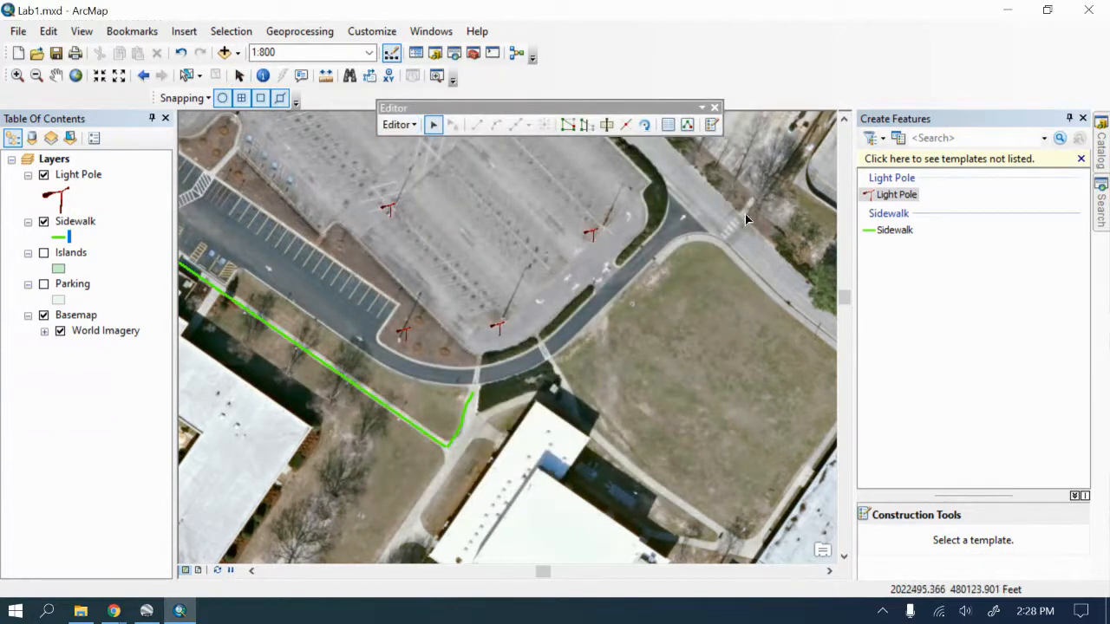
# Step: Choose the Sidewalk feature template for drawing lines and turn off snapping
pyautogui.click(881, 230)
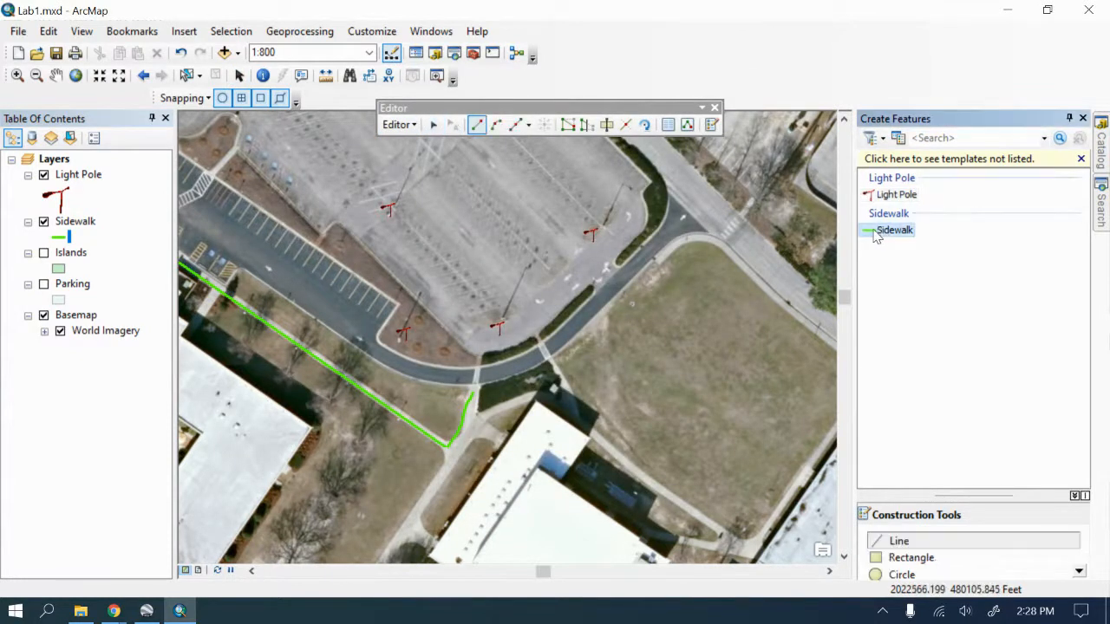
pyautogui.click(179, 99)
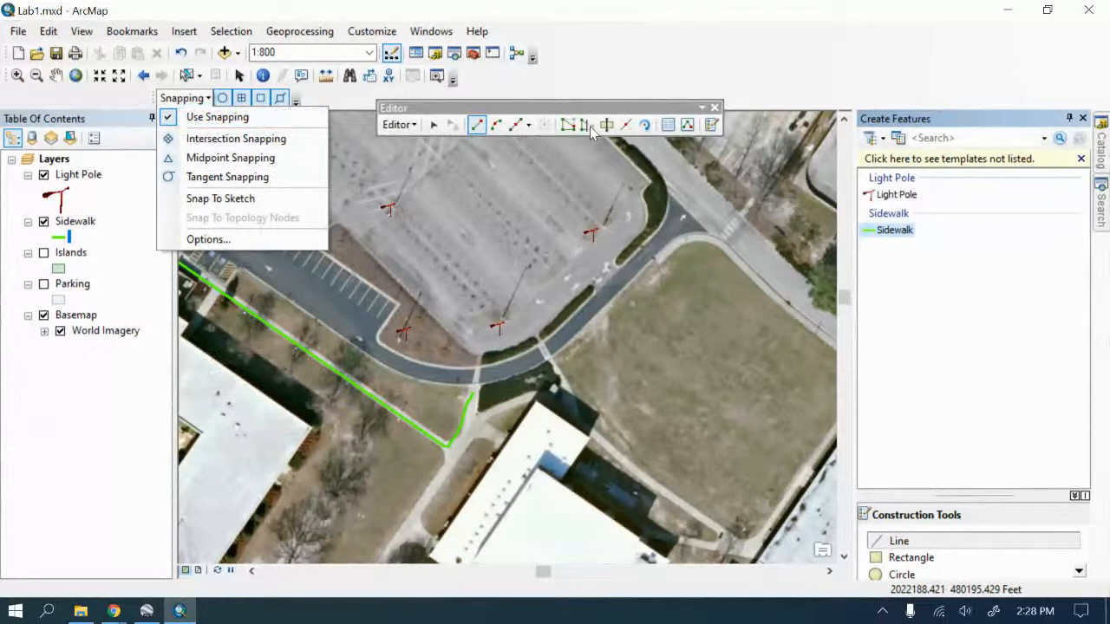
pyautogui.click(205, 119)
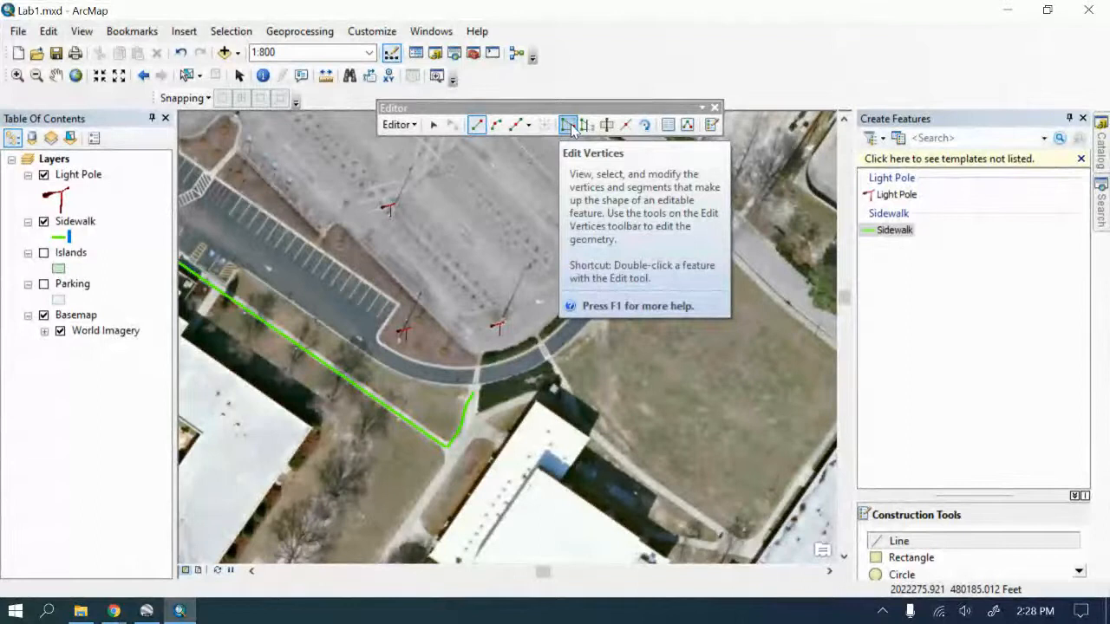
# Step: Select the short sidewalk line near the road crossing and shift it slightly onto the paved walkway
pyautogui.click(579, 126)
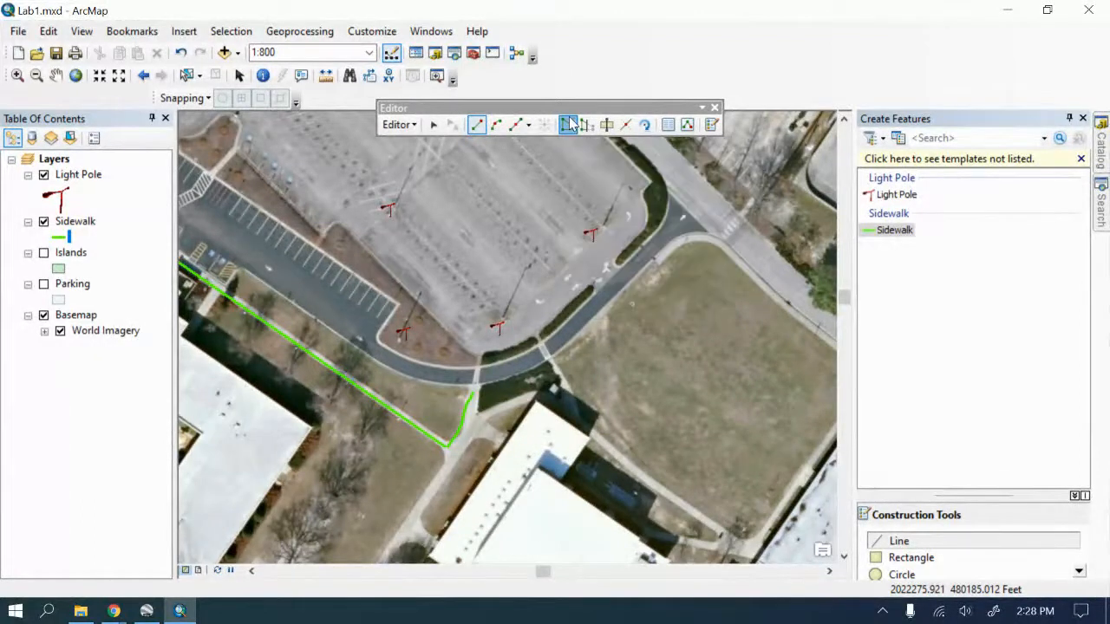
pyautogui.click(611, 336)
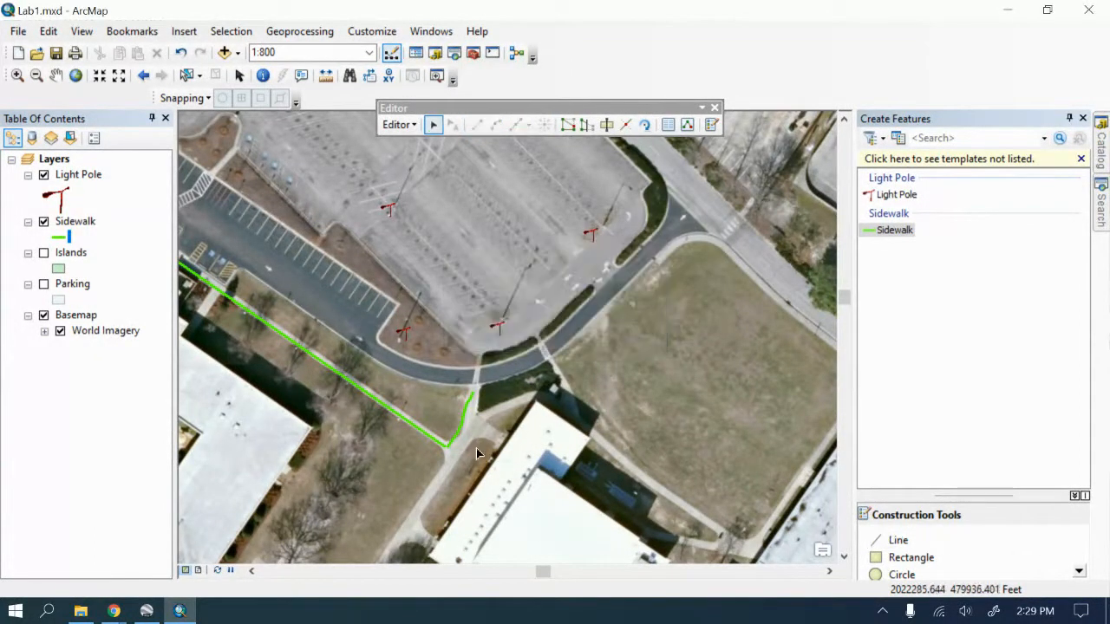
pyautogui.click(459, 432)
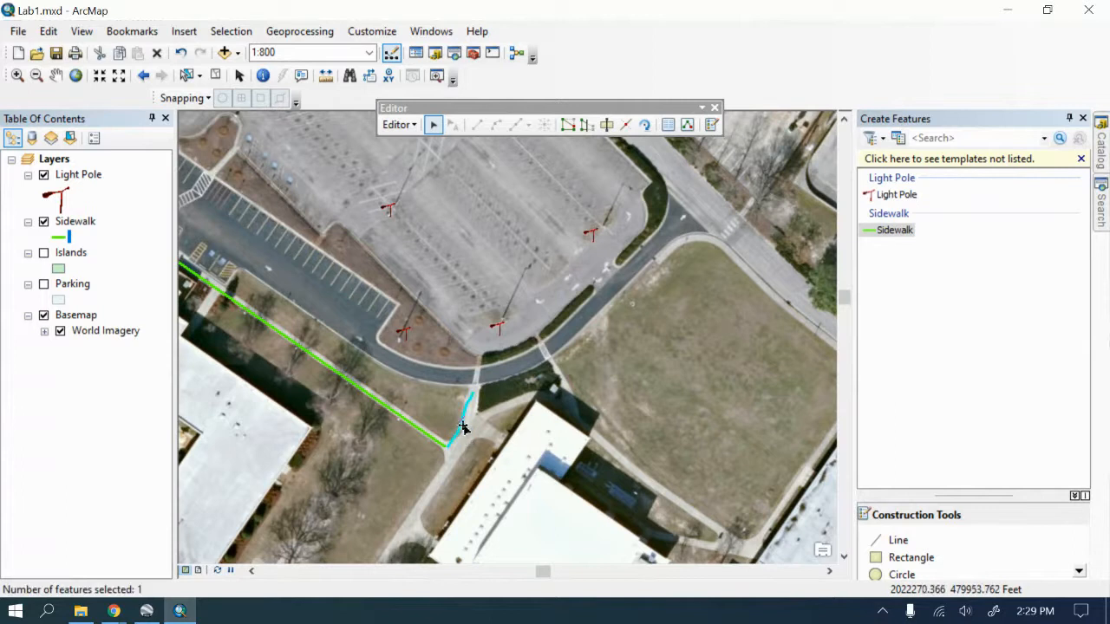
pyautogui.moveTo(463, 421)
pyautogui.mouseDown()
pyautogui.moveTo(479, 421)
pyautogui.moveTo(461, 419)
pyautogui.moveTo(471, 426)
pyautogui.mouseUp()
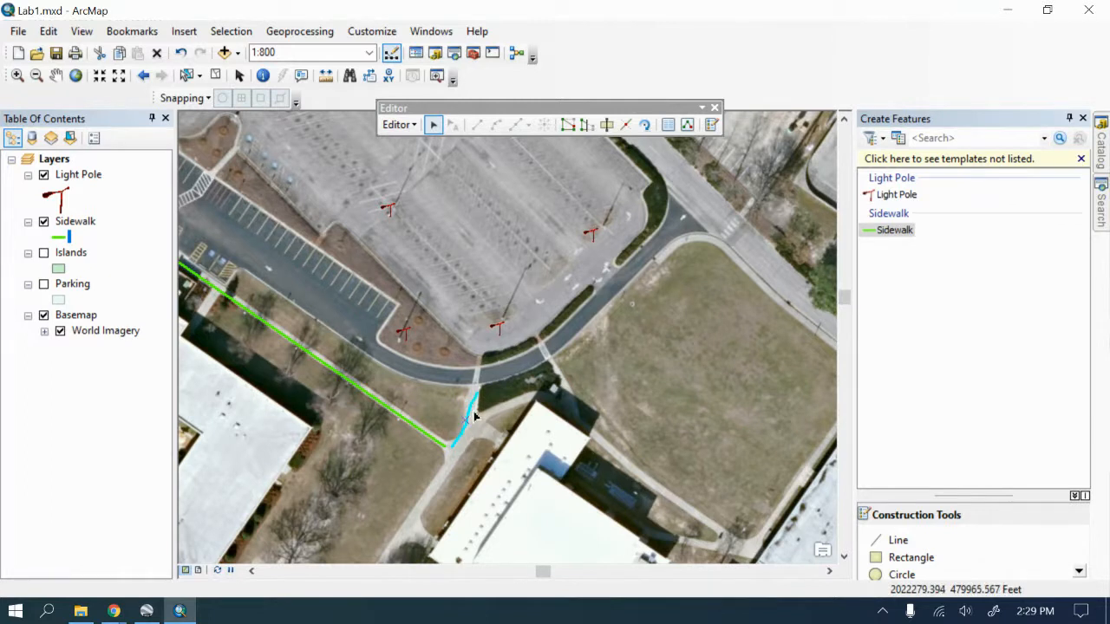
# Step: Set the map scale to 1:600 and open the short sidewalk line for vertex editing
pyautogui.scroll(3, 471, 406)
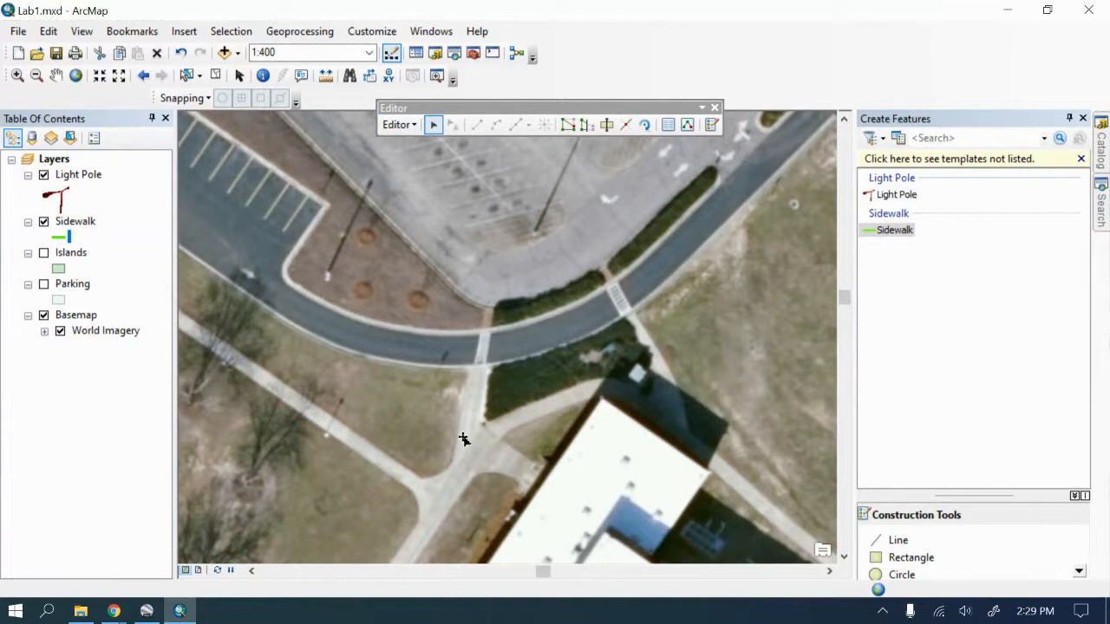
pyautogui.click(473, 419)
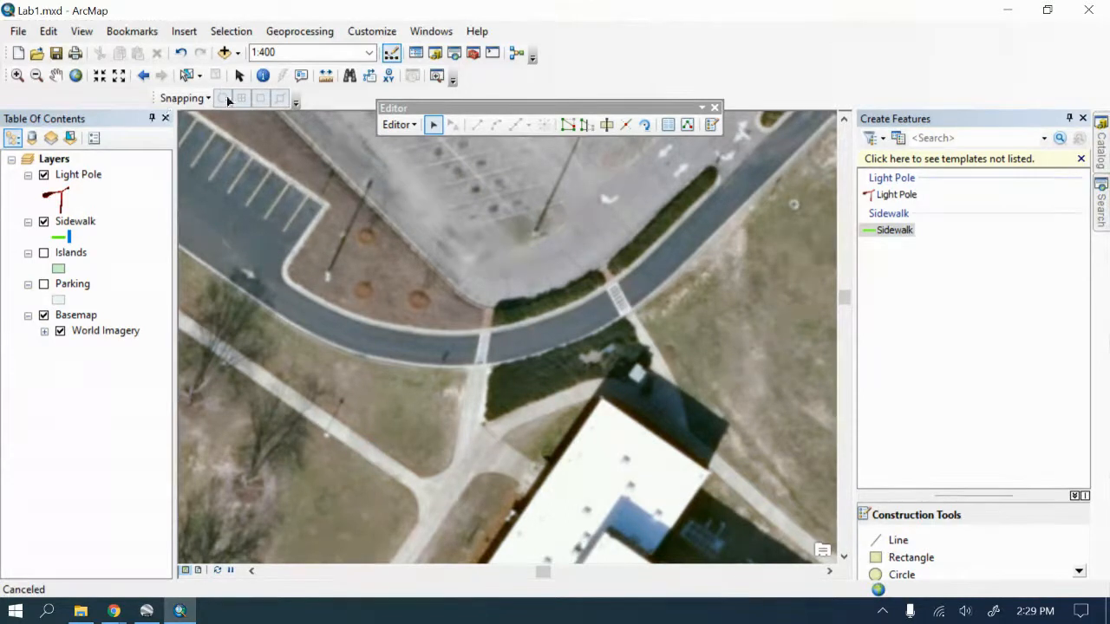
pyautogui.click(272, 52)
pyautogui.click(262, 52)
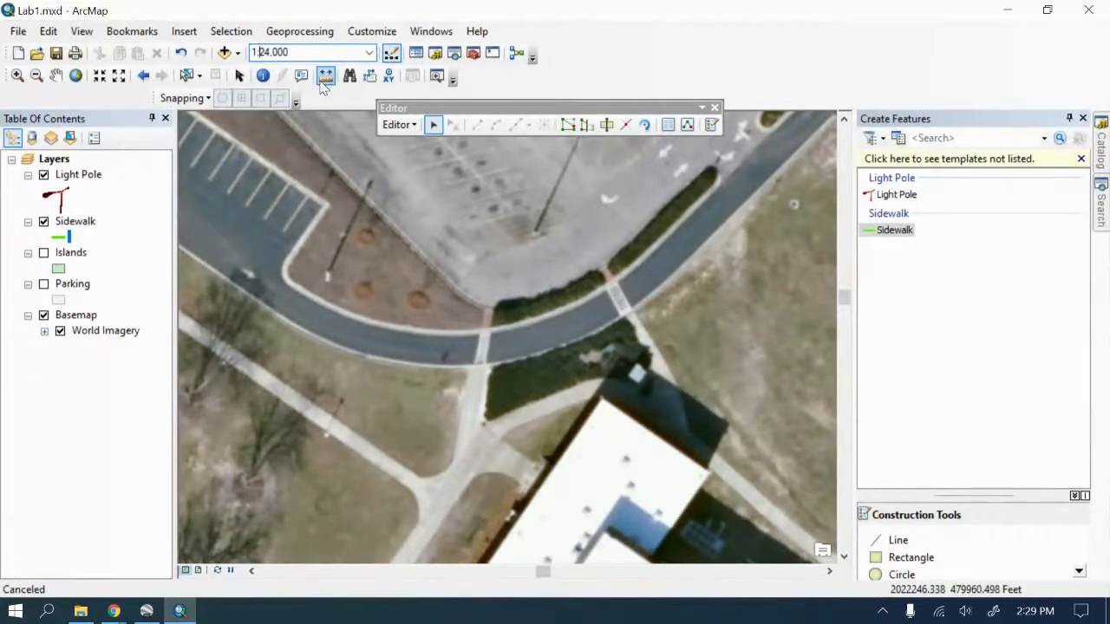
pyautogui.write('6000')
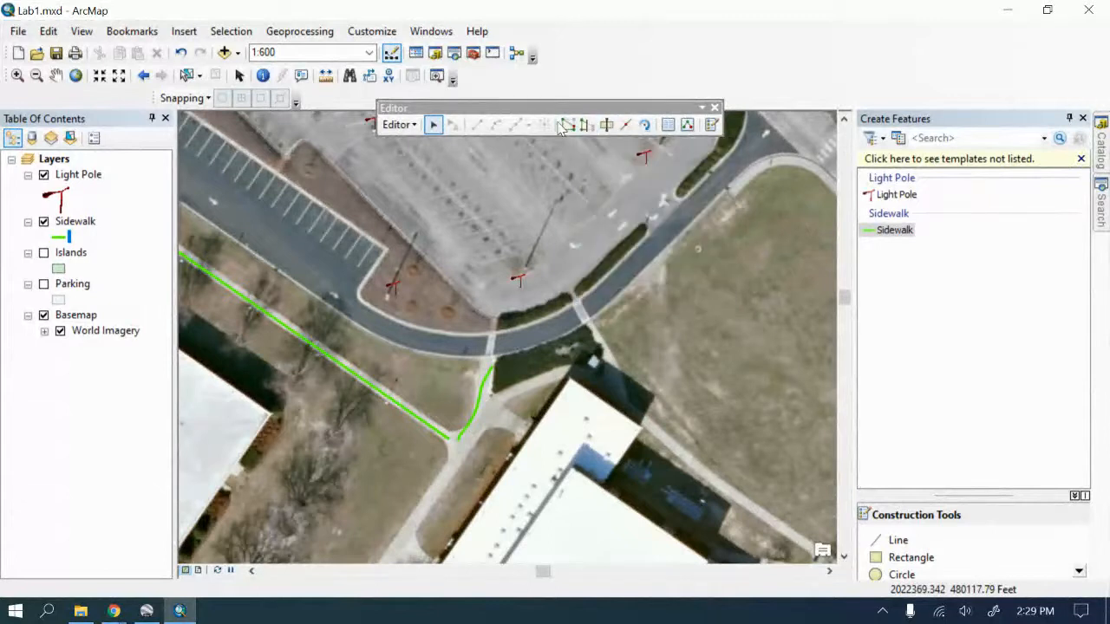
pyautogui.click(587, 124)
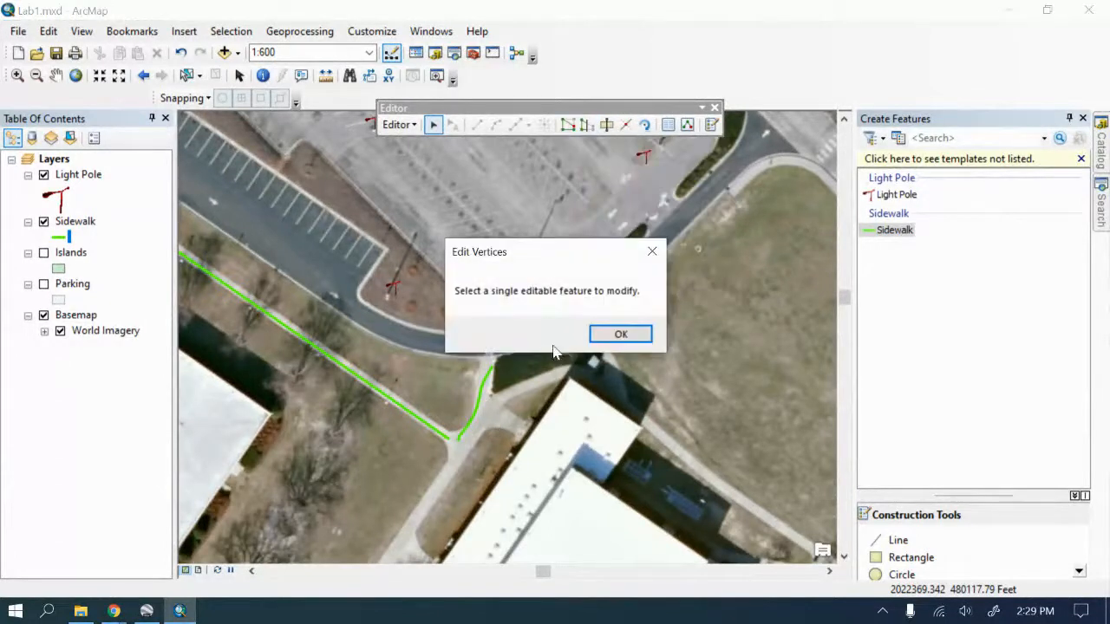
pyautogui.click(611, 334)
pyautogui.click(460, 436)
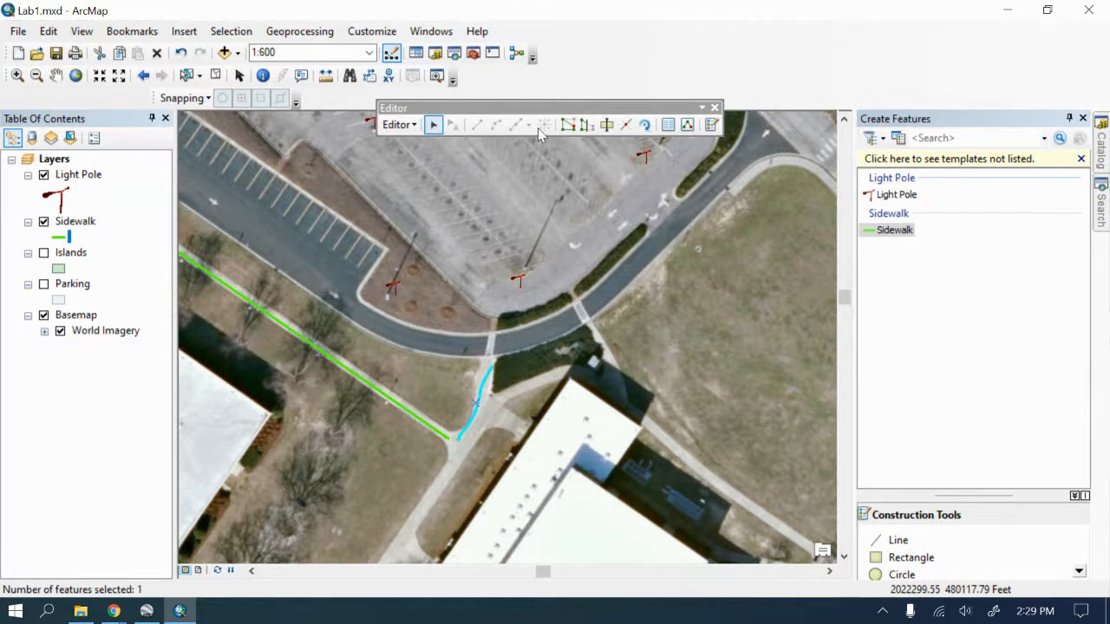
pyautogui.click(567, 127)
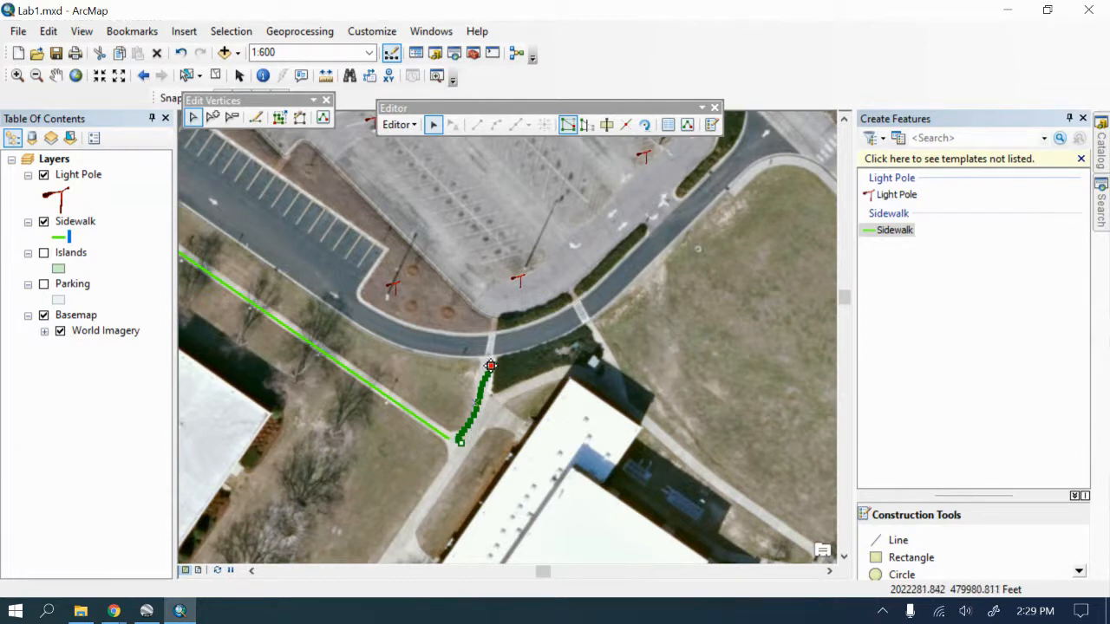
# Step: Reposition the short sidewalk line's vertices along the walkway between the road crossing and the long sidewalk
pyautogui.moveTo(490, 367); pyautogui.dragTo(487, 359)
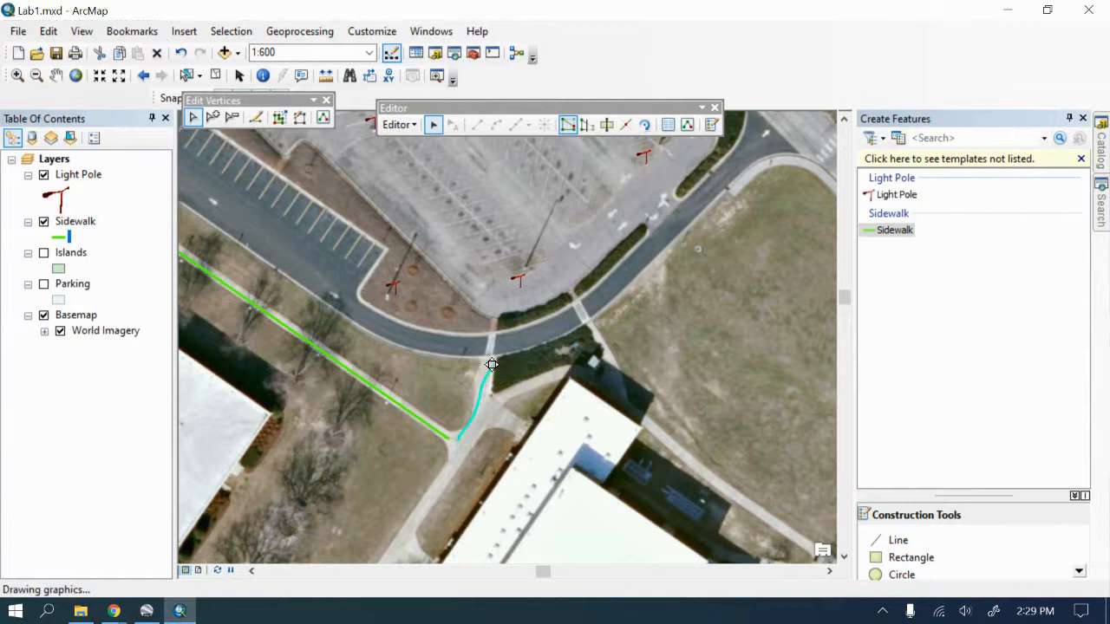
pyautogui.scroll(1, 491, 369)
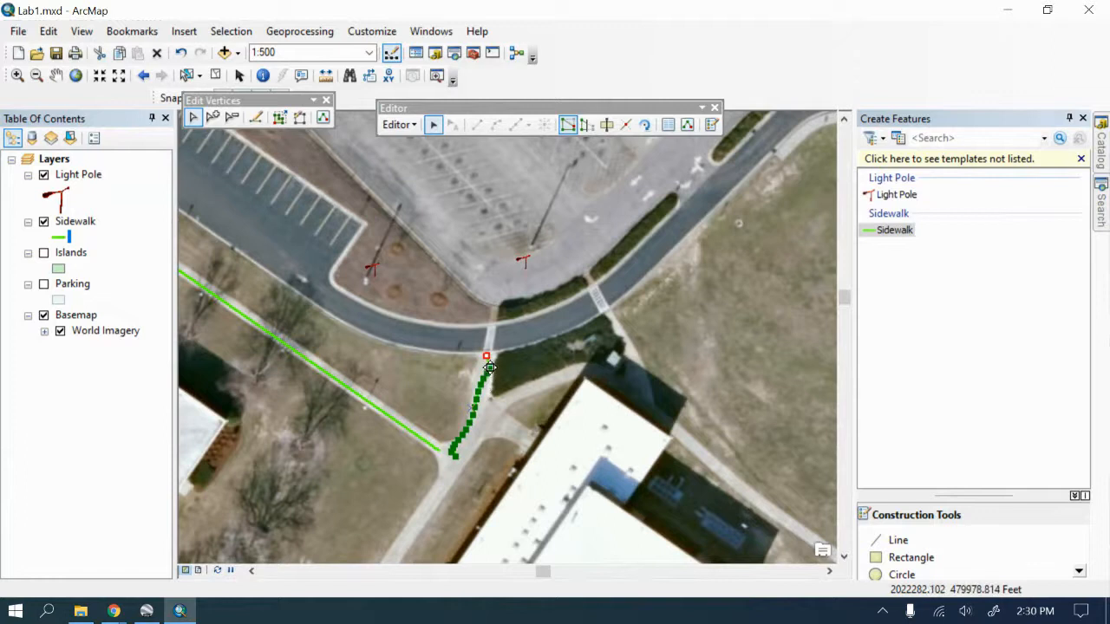
pyautogui.moveTo(490, 367); pyautogui.dragTo(484, 363)
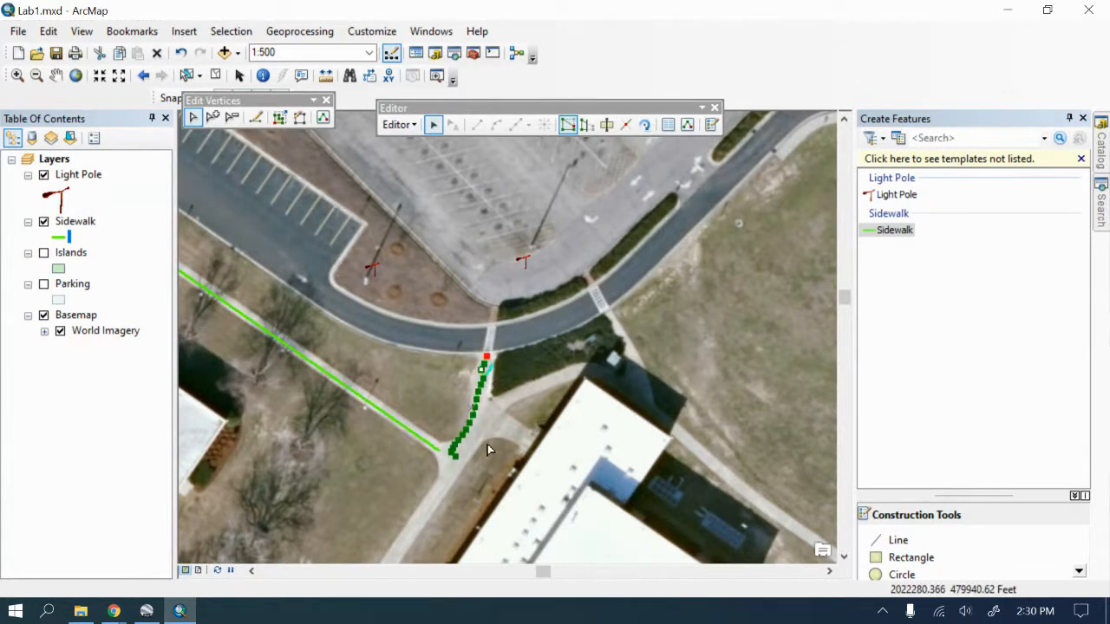
pyautogui.moveTo(455, 456)
pyautogui.mouseDown()
pyautogui.moveTo(441, 450)
pyautogui.moveTo(461, 451)
pyautogui.moveTo(470, 418)
pyautogui.moveTo(481, 422)
pyautogui.mouseUp()
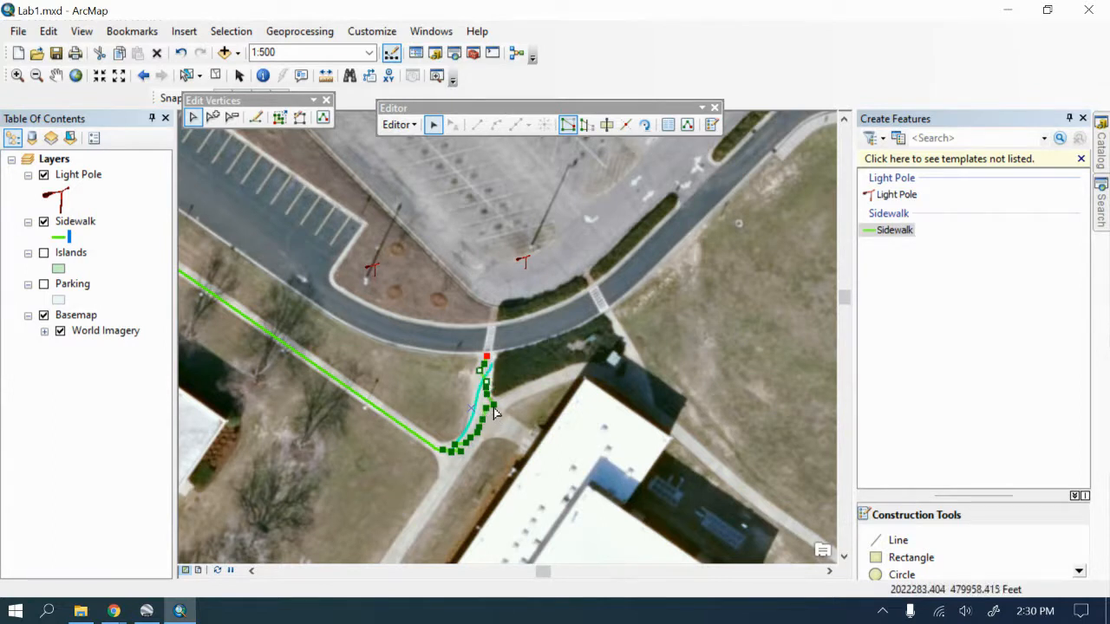
pyautogui.click(487, 405)
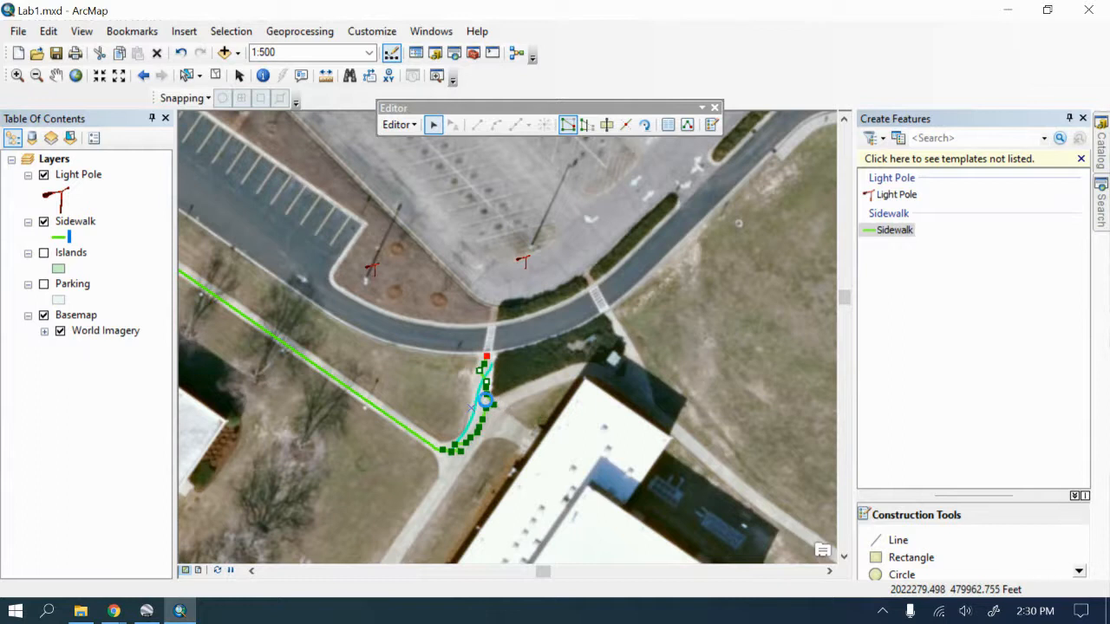
# Step: Delete the short, uneven sidewalk line between the long sidewalk and the road crossing
pyautogui.doubleClick(465, 443)
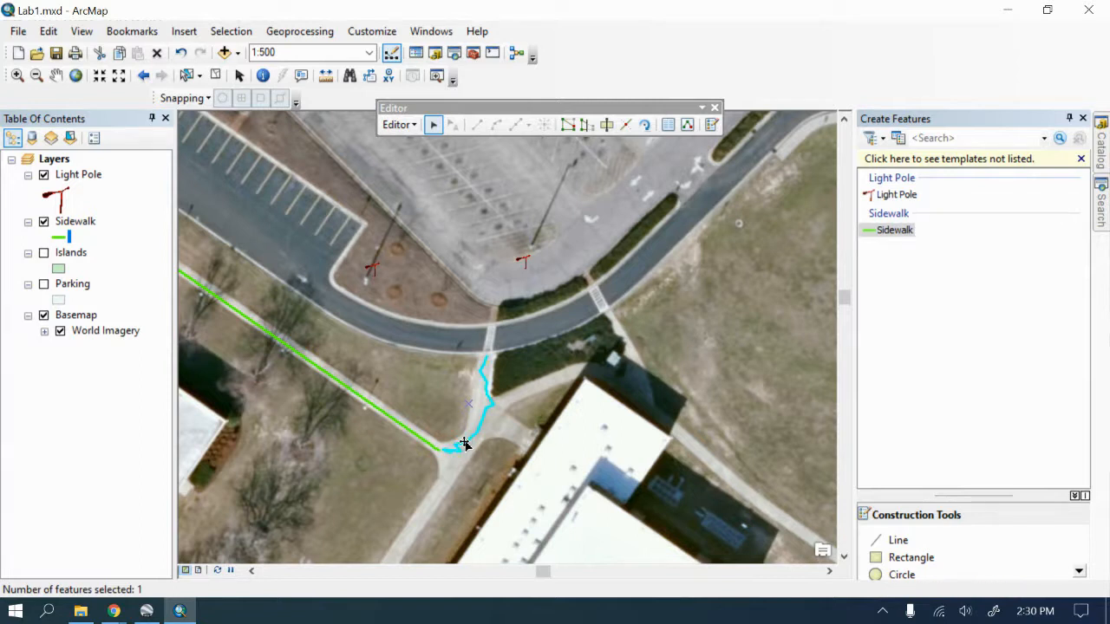
pyautogui.press('Delete')
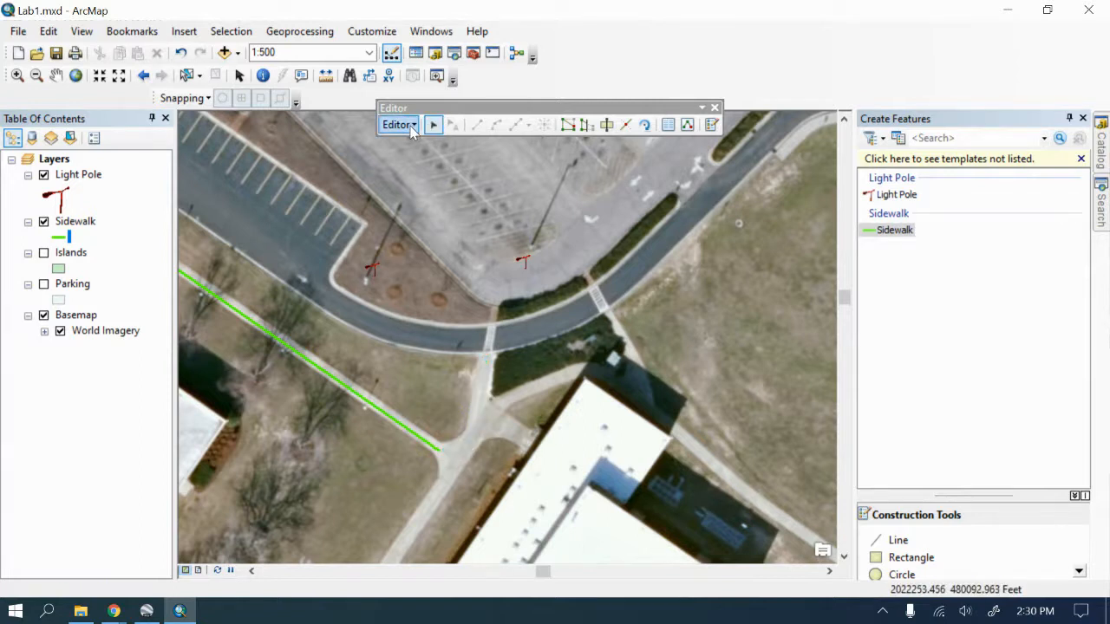
pyautogui.click(412, 126)
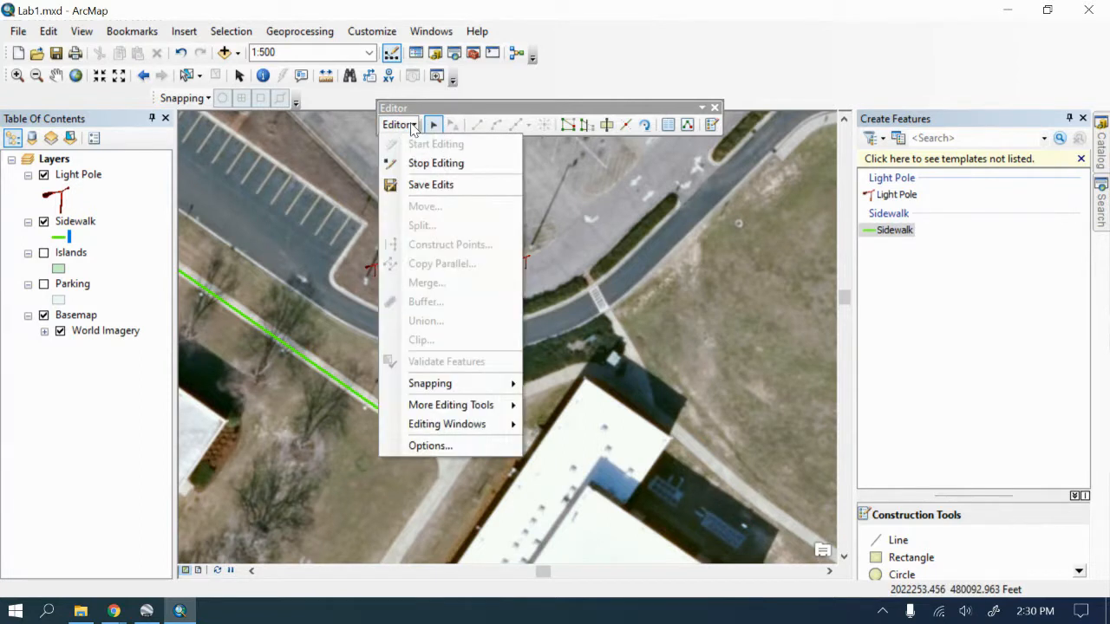
# Step: Turn on snapping and draw a new sidewalk line from the long sidewalk's end around the bend to the road crossing
pyautogui.click(895, 230)
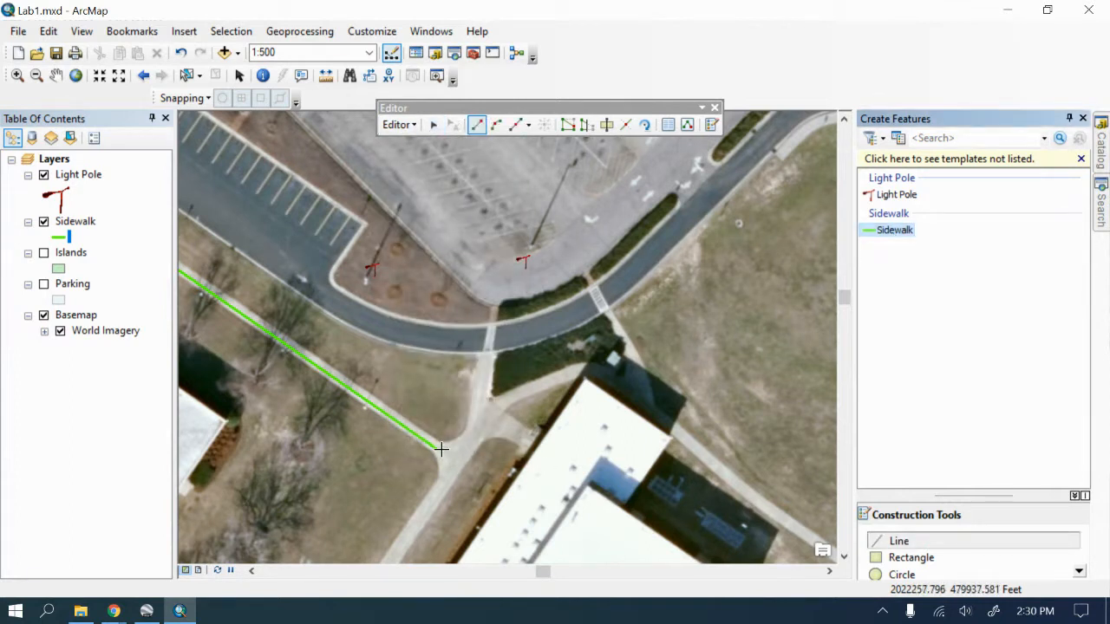
pyautogui.click(184, 99)
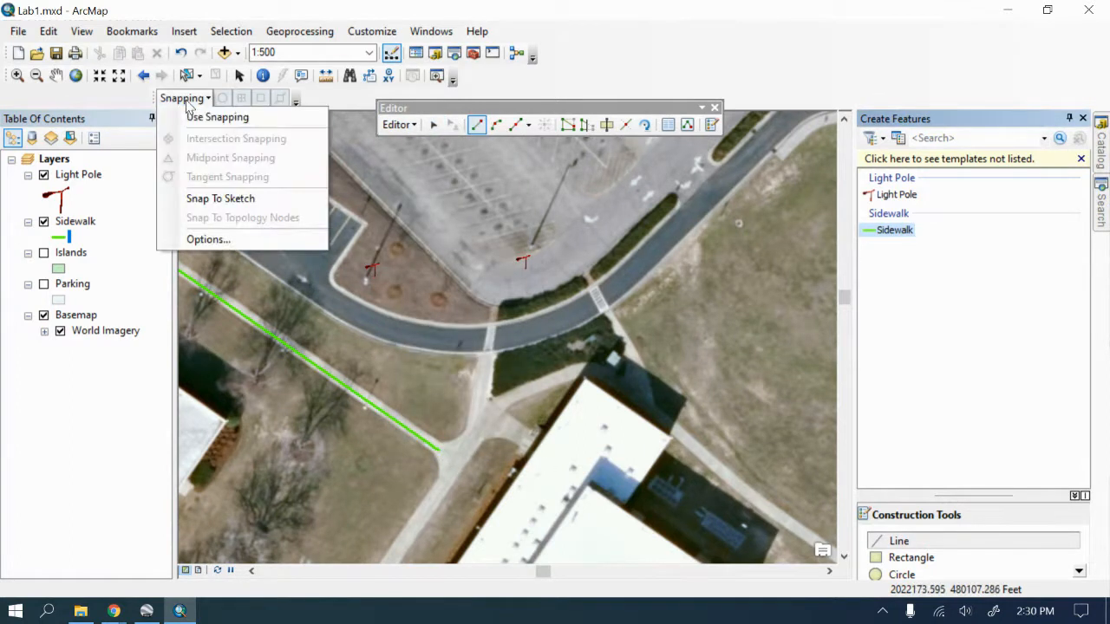
pyautogui.click(198, 118)
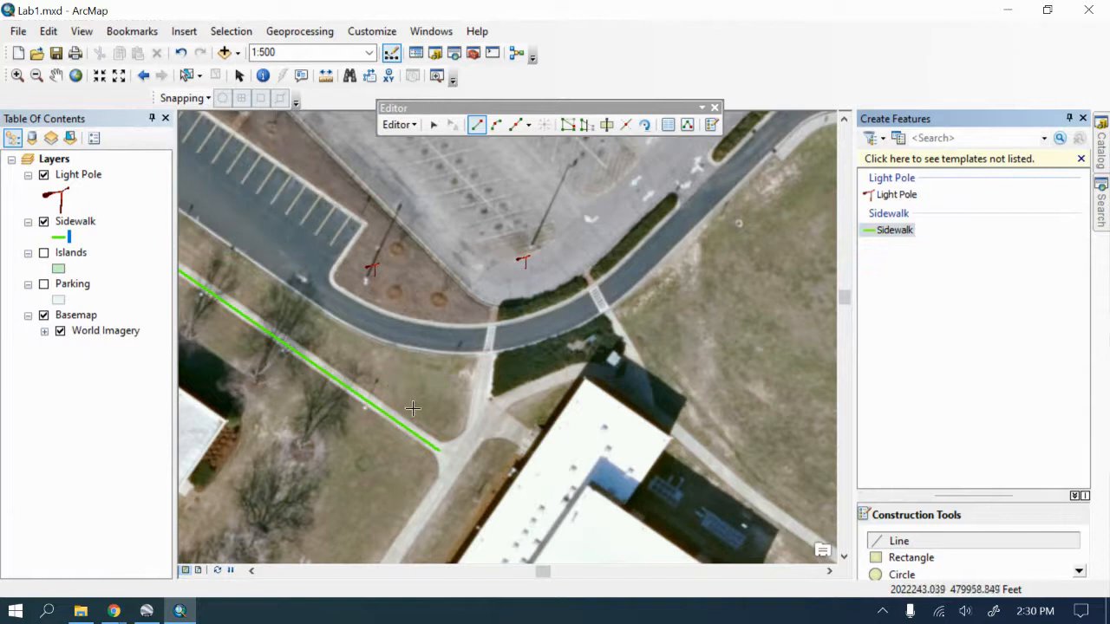
pyautogui.click(437, 456)
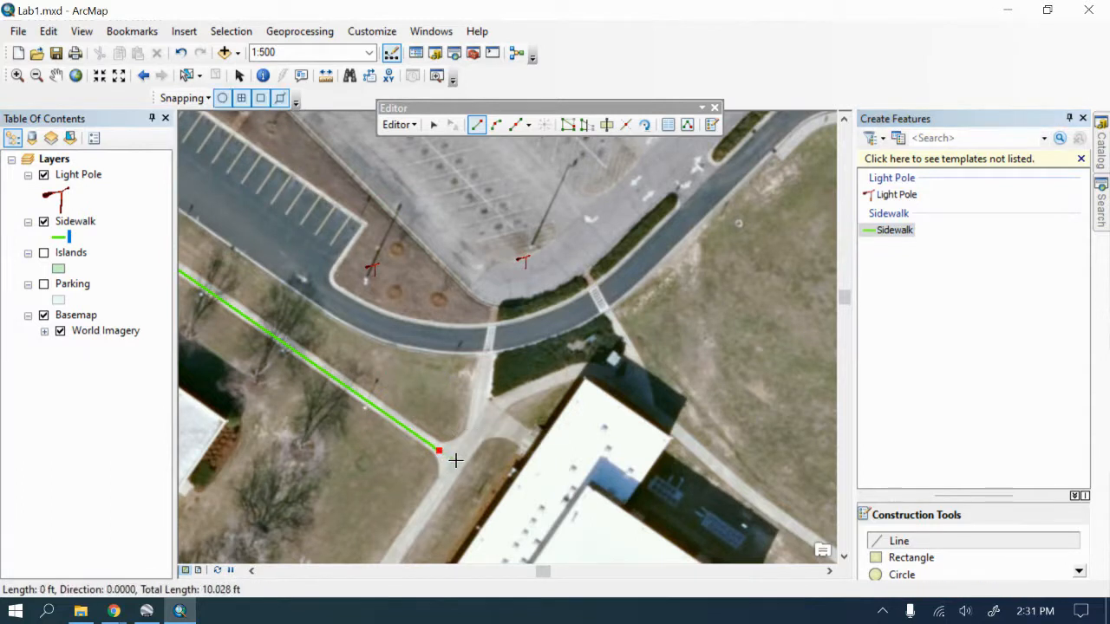
pyautogui.click(477, 433)
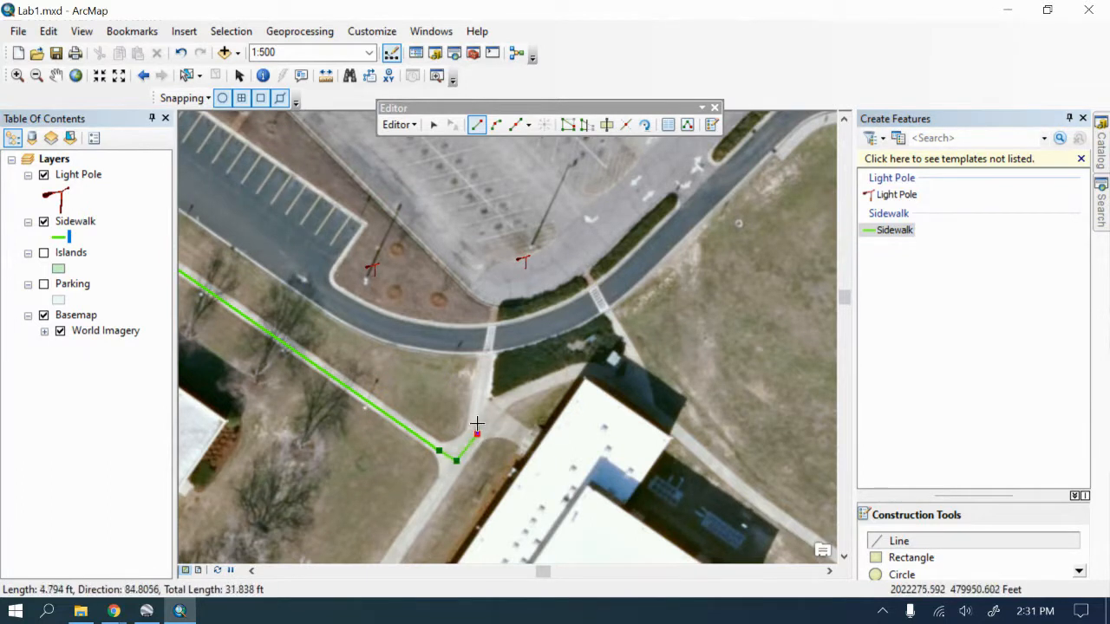
pyautogui.click(481, 409)
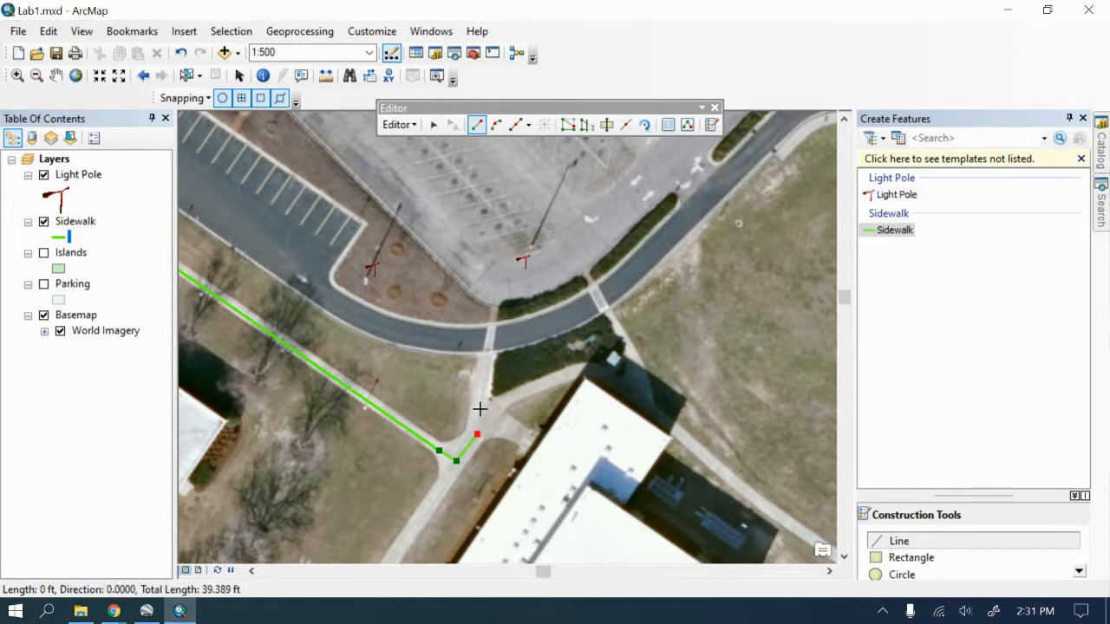
pyautogui.doubleClick(488, 351)
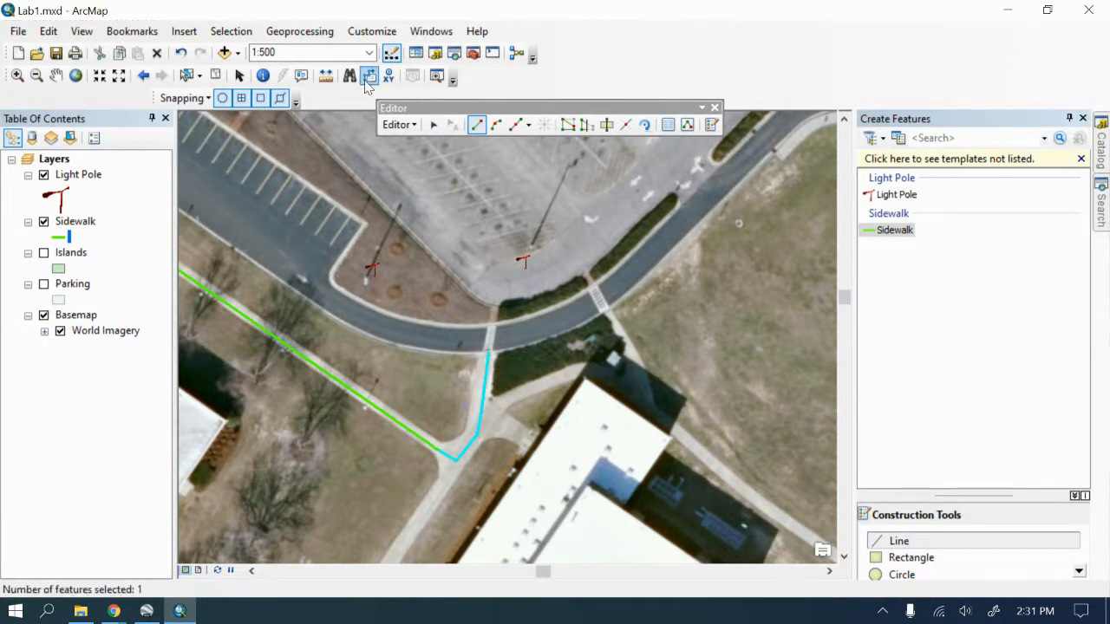
# Step: Stop the edit session and keep the newly drawn sidewalk line
pyautogui.click(398, 124)
pyautogui.click(425, 167)
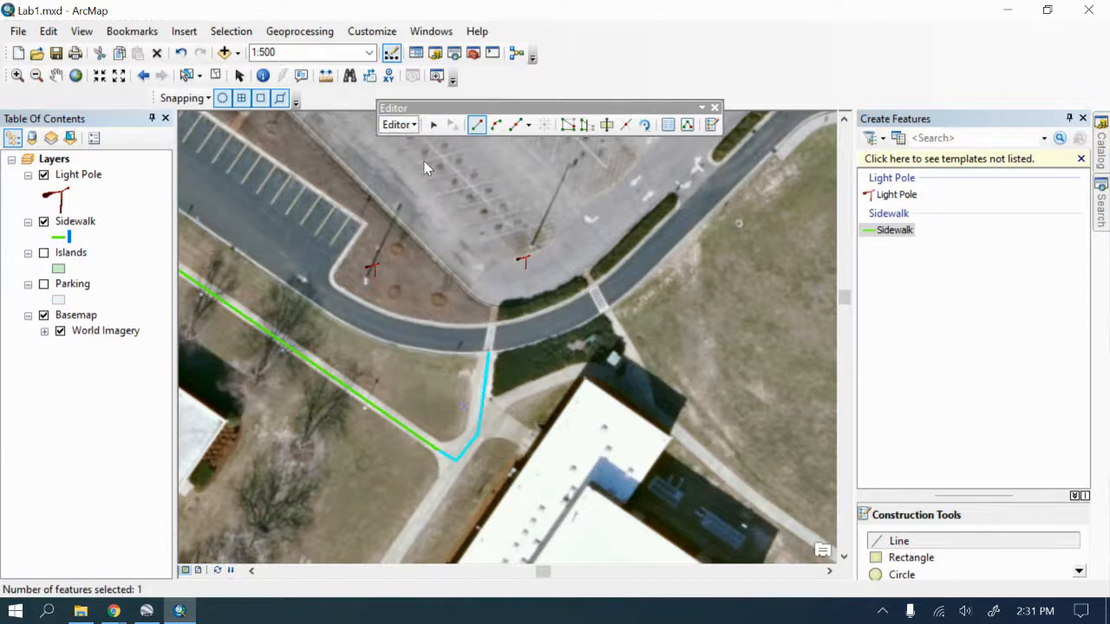
pyautogui.click(494, 362)
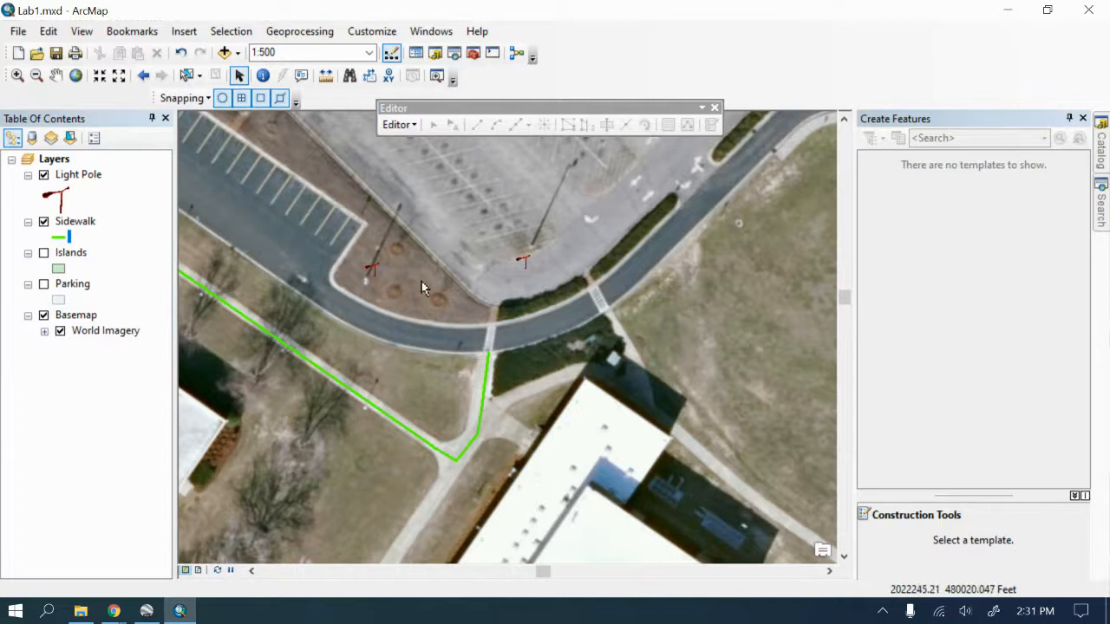
pyautogui.scroll(-3, 319, 493)
pyautogui.scroll(6, 318, 490)
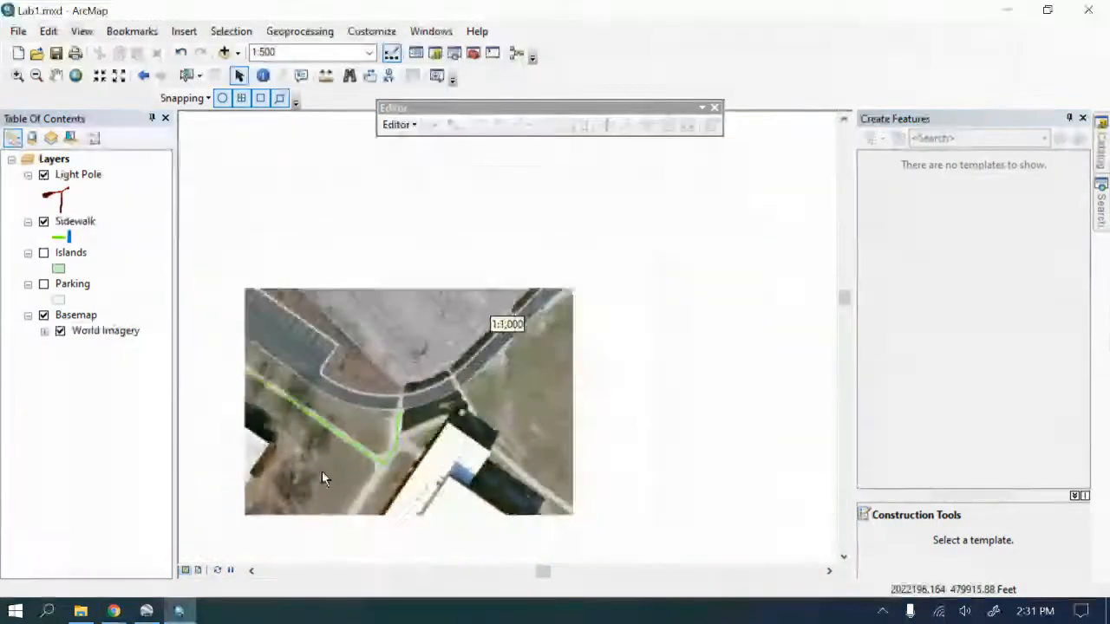
pyautogui.scroll(1, 483, 388)
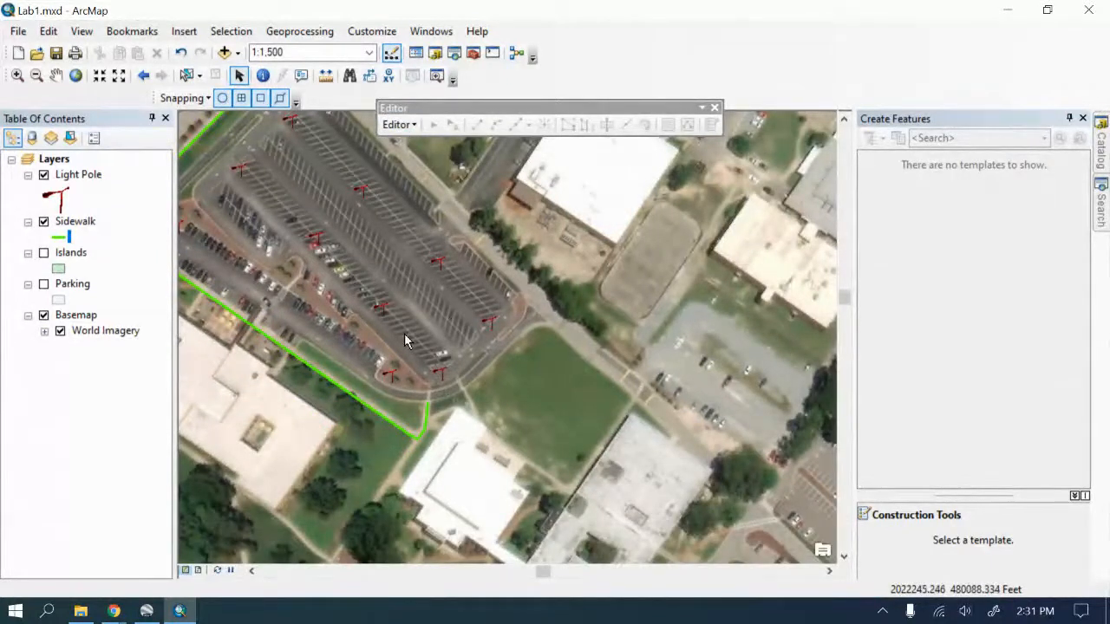
pyautogui.scroll(-1, 416, 350)
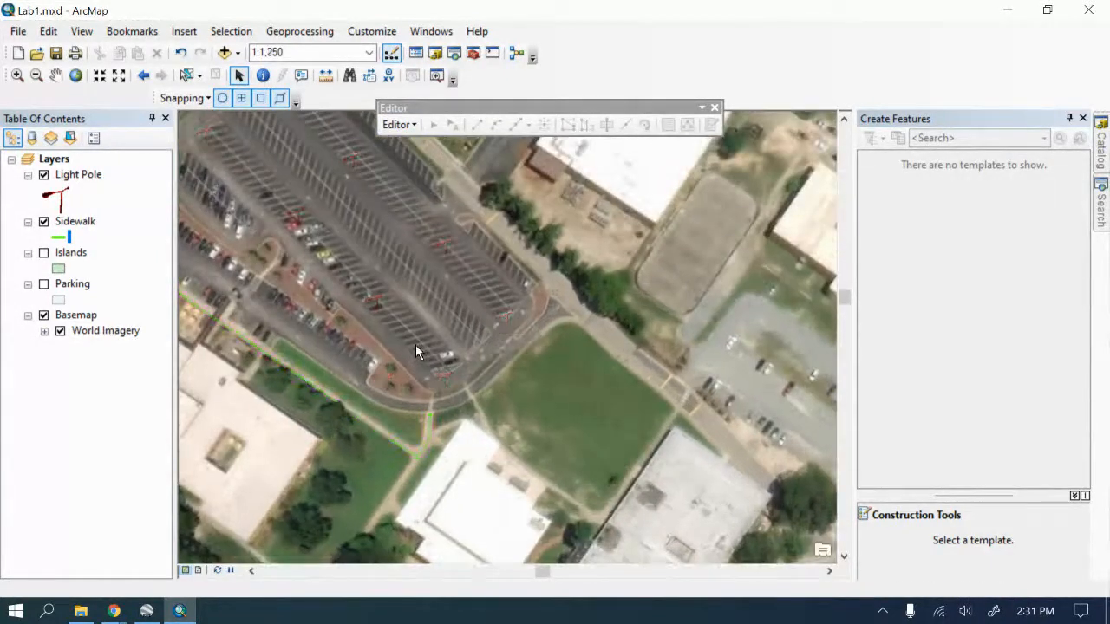
pyautogui.scroll(-2, 416, 346)
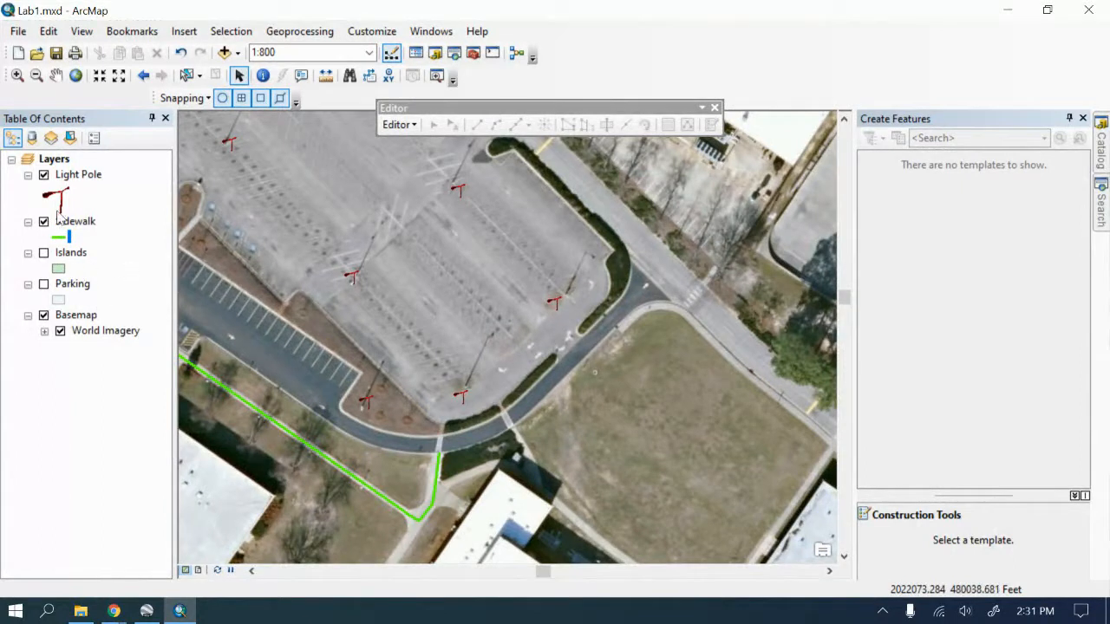
pyautogui.click(77, 176)
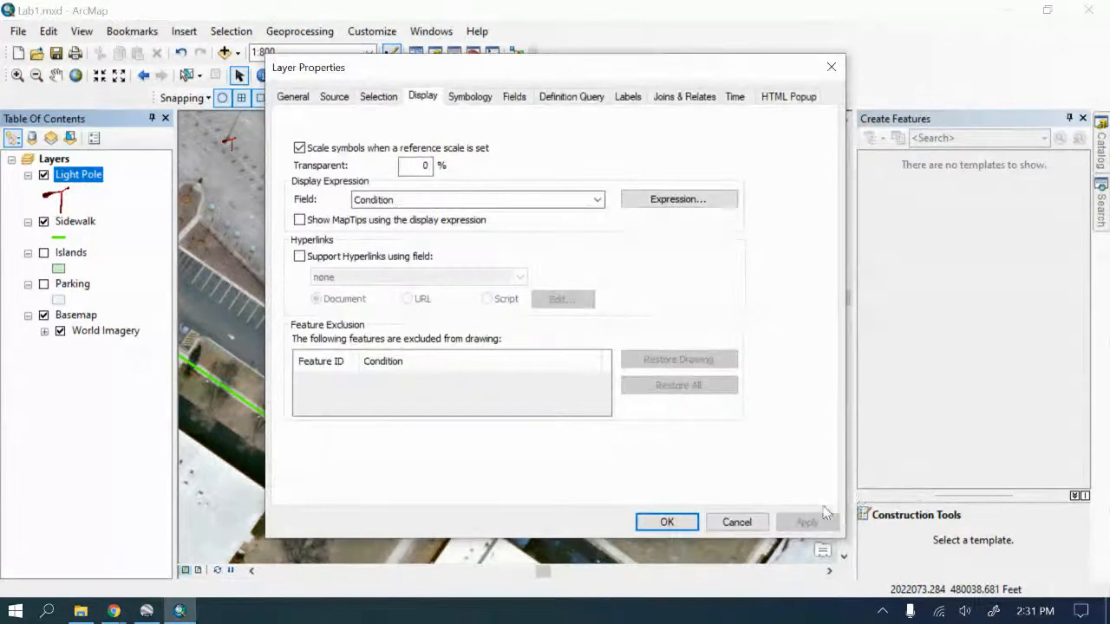
pyautogui.click(765, 521)
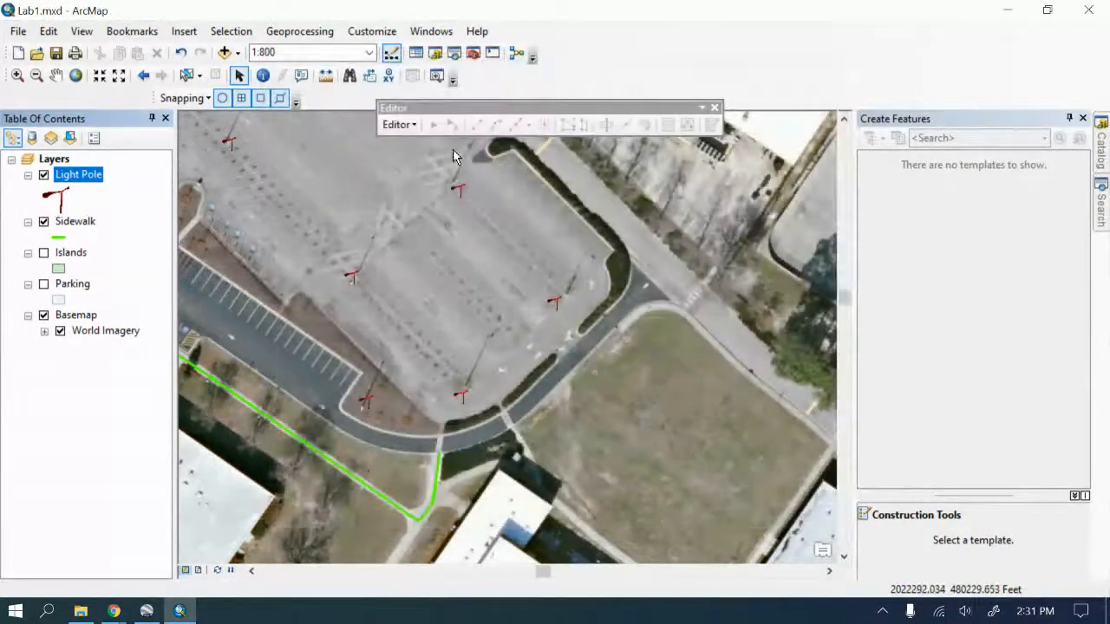
# Step: Start an edit session with the Light Pole layer and continue past the spatial reference warnings
pyautogui.click(398, 125)
pyautogui.click(415, 145)
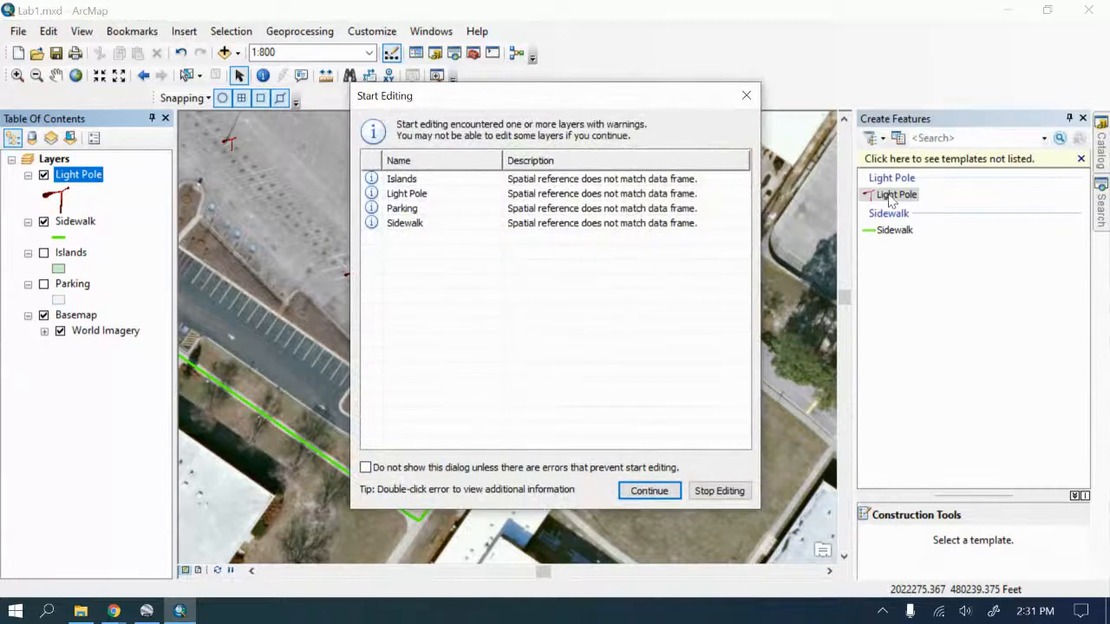
pyautogui.click(409, 193)
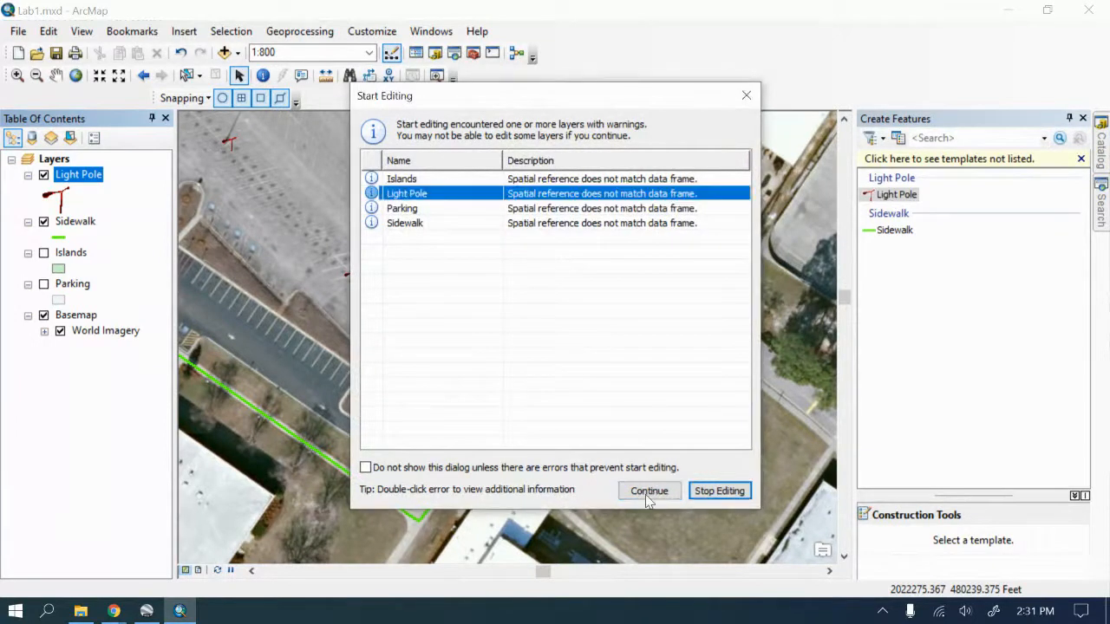
pyautogui.click(648, 491)
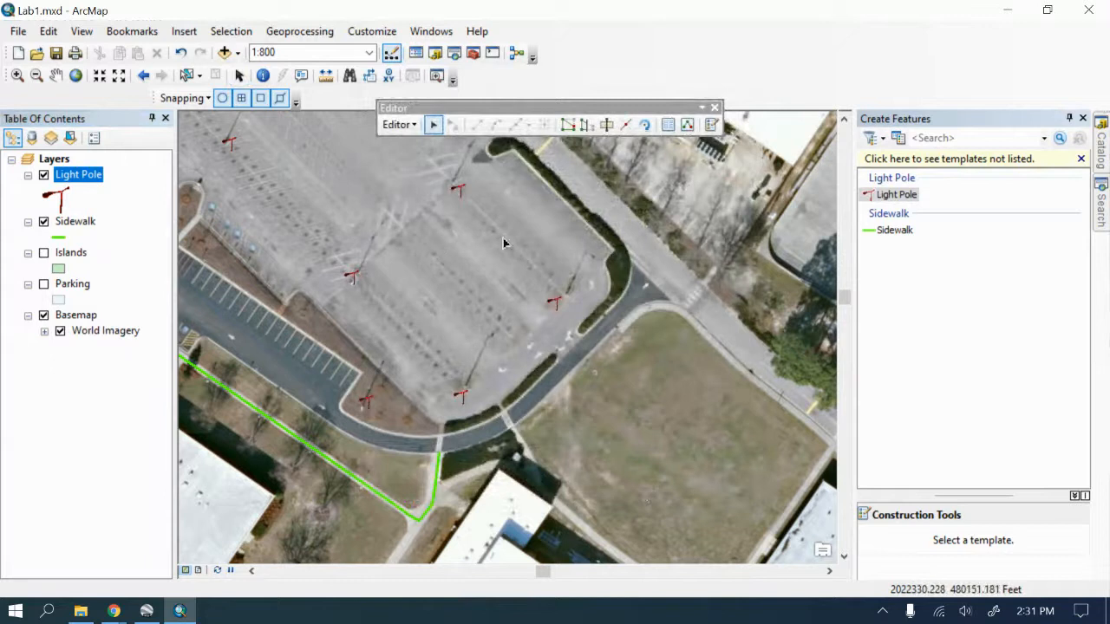
# Step: Try to edit a feature's vertices on the map without selecting a feature first
pyautogui.click(568, 126)
pyautogui.click(621, 335)
pyautogui.click(570, 128)
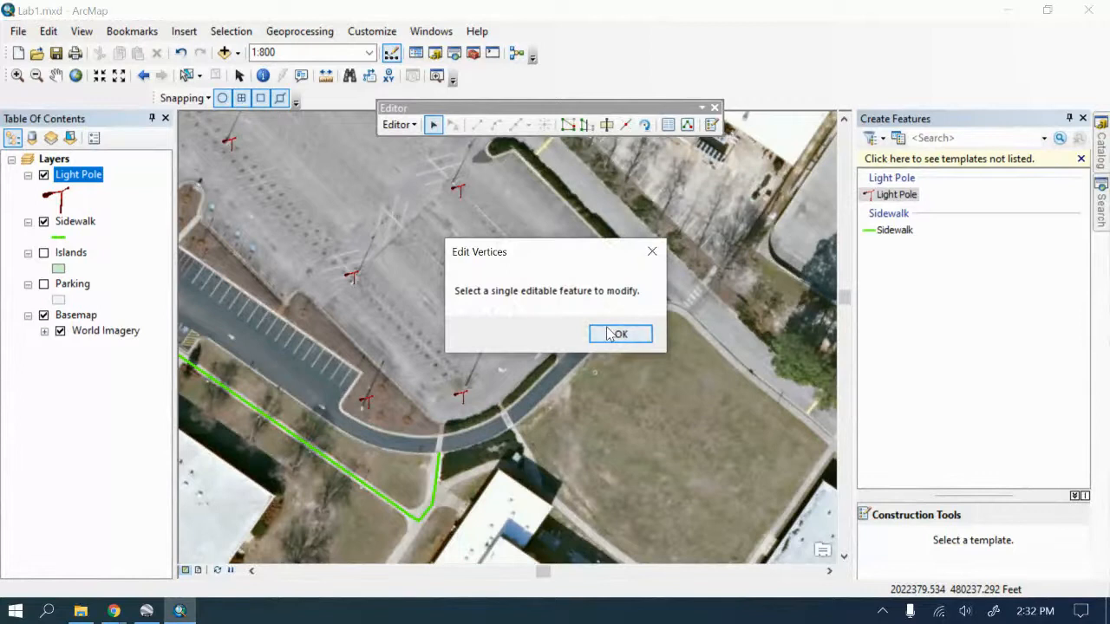
pyautogui.click(614, 334)
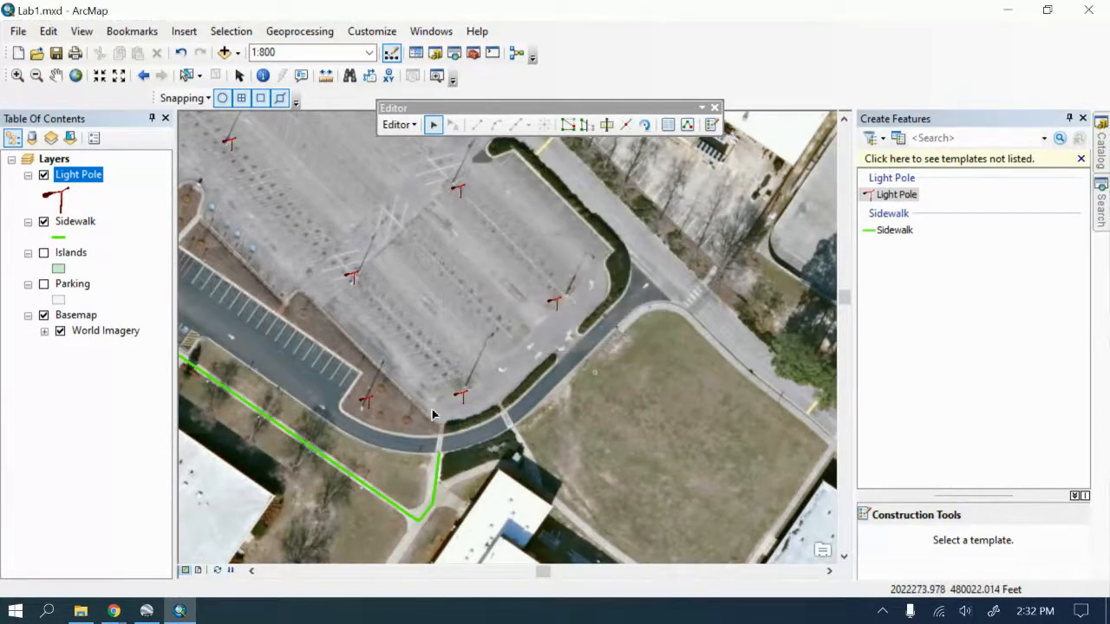
pyautogui.click(461, 396)
pyautogui.click(411, 128)
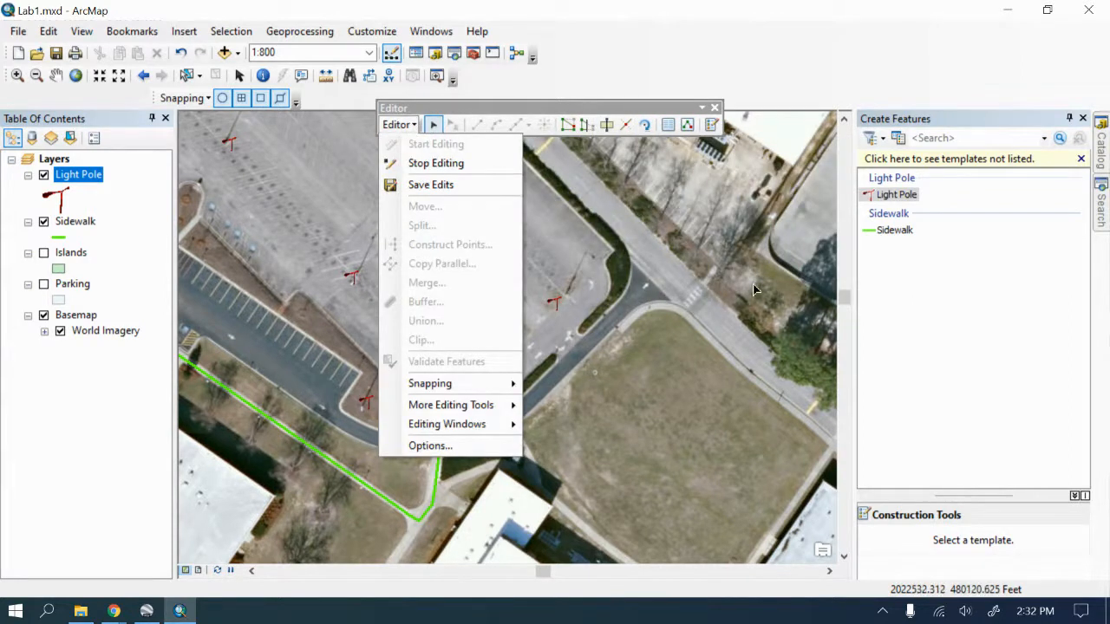
pyautogui.click(594, 99)
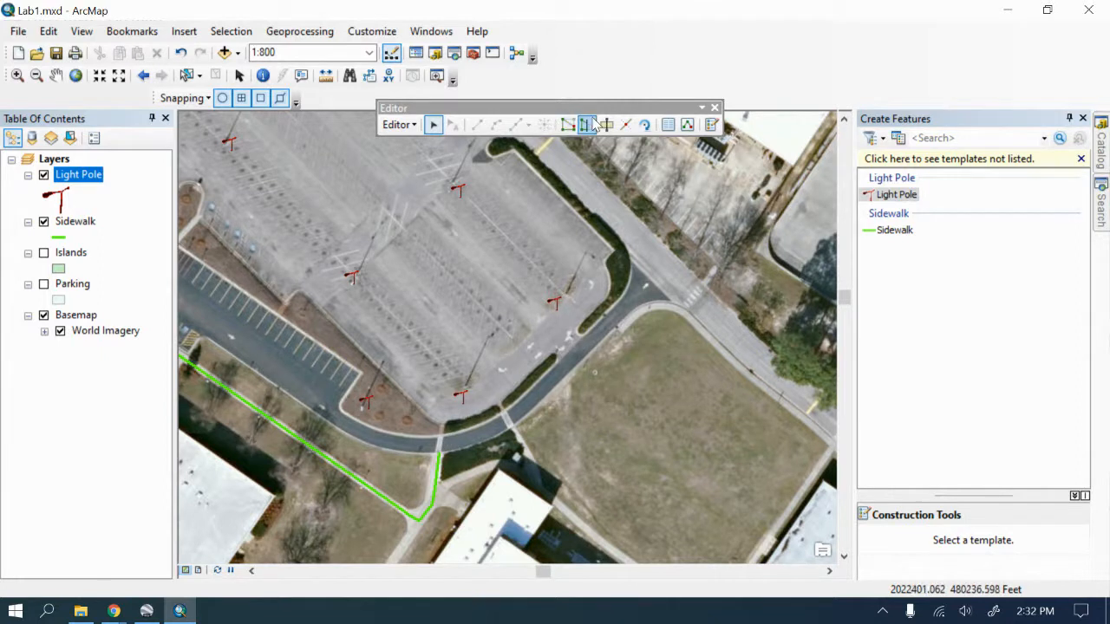
# Step: Open the Attributes and Edit Sketch Properties windows for the edit session
pyautogui.click(646, 126)
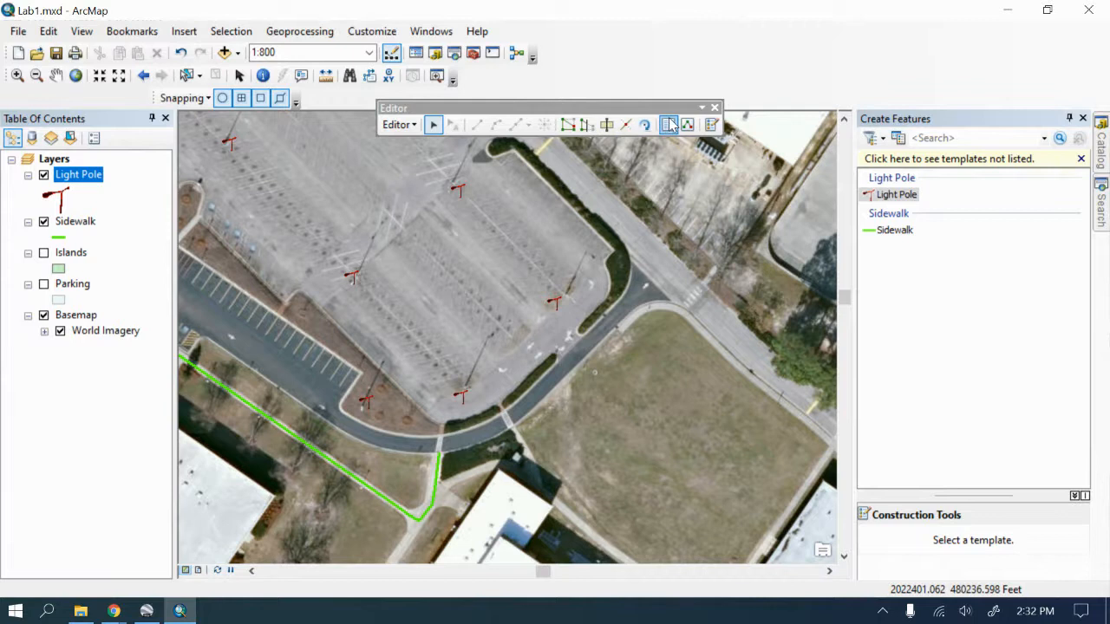
pyautogui.click(686, 126)
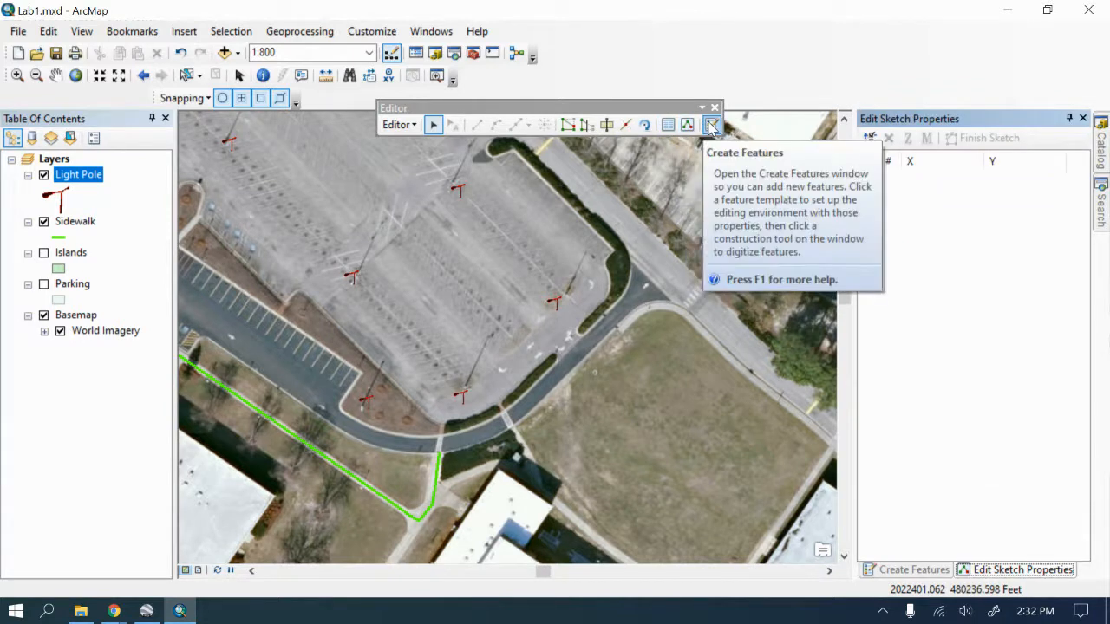
# Step: Try the Rotate and Split tools with no feature selected
pyautogui.click(645, 126)
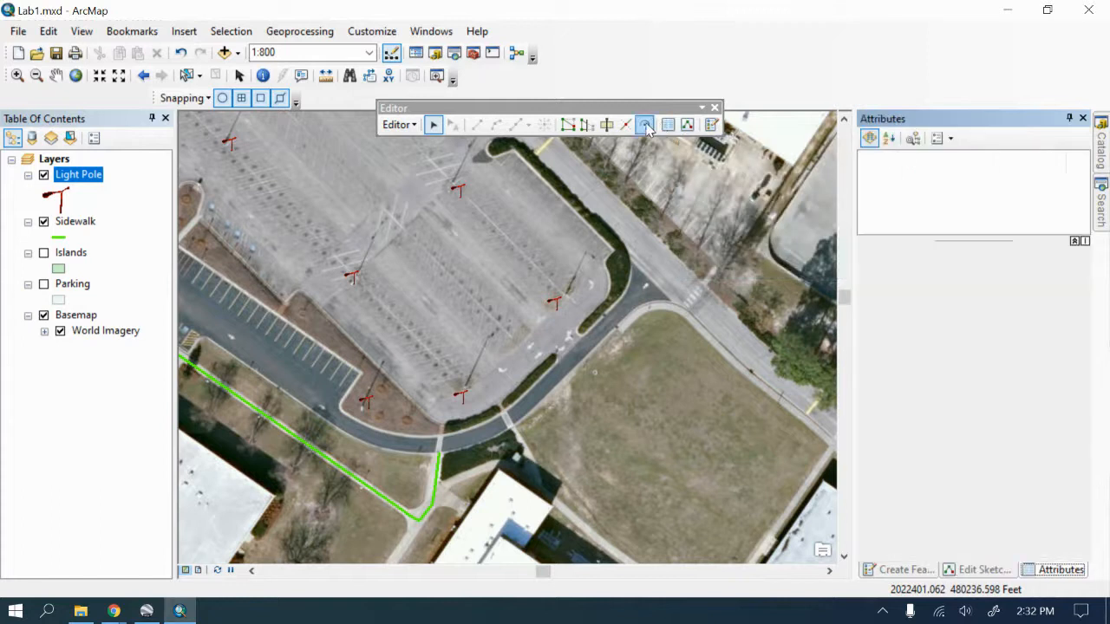
pyautogui.click(645, 126)
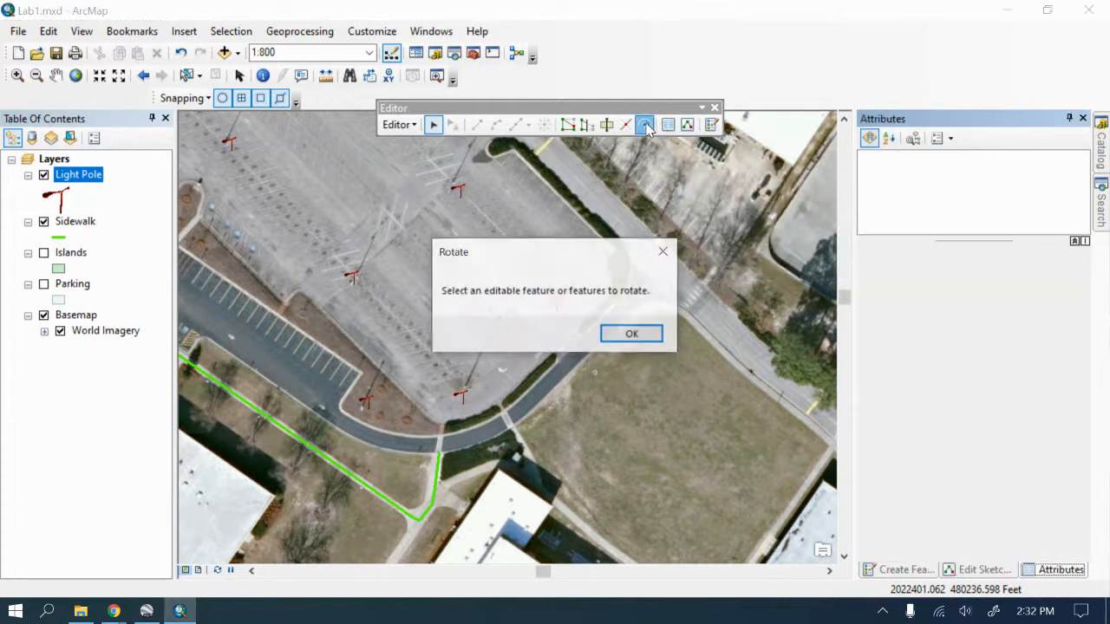
pyautogui.click(613, 333)
pyautogui.click(626, 125)
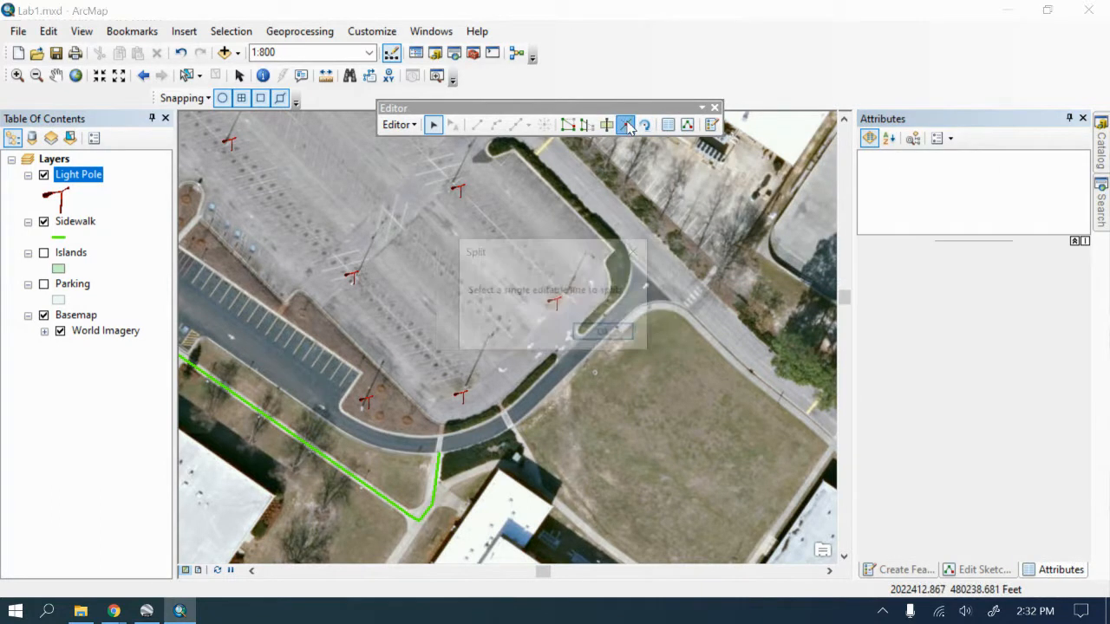
pyautogui.click(604, 335)
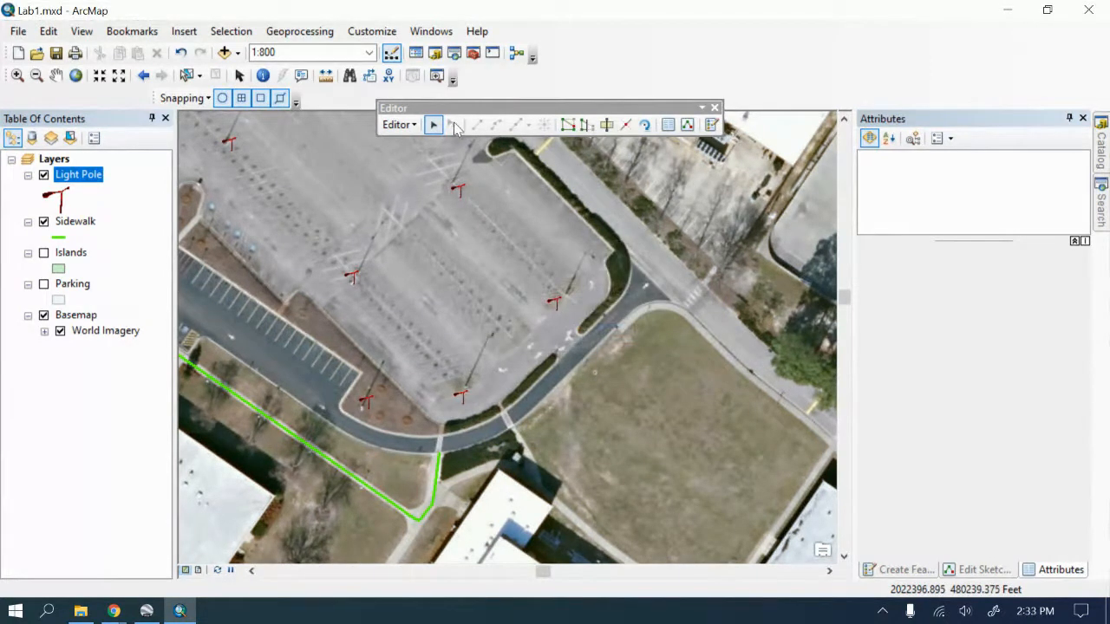
# Step: Display the Advanced Editing toolbar, examine its tools such as Split Polygons, and close it
pyautogui.click(400, 125)
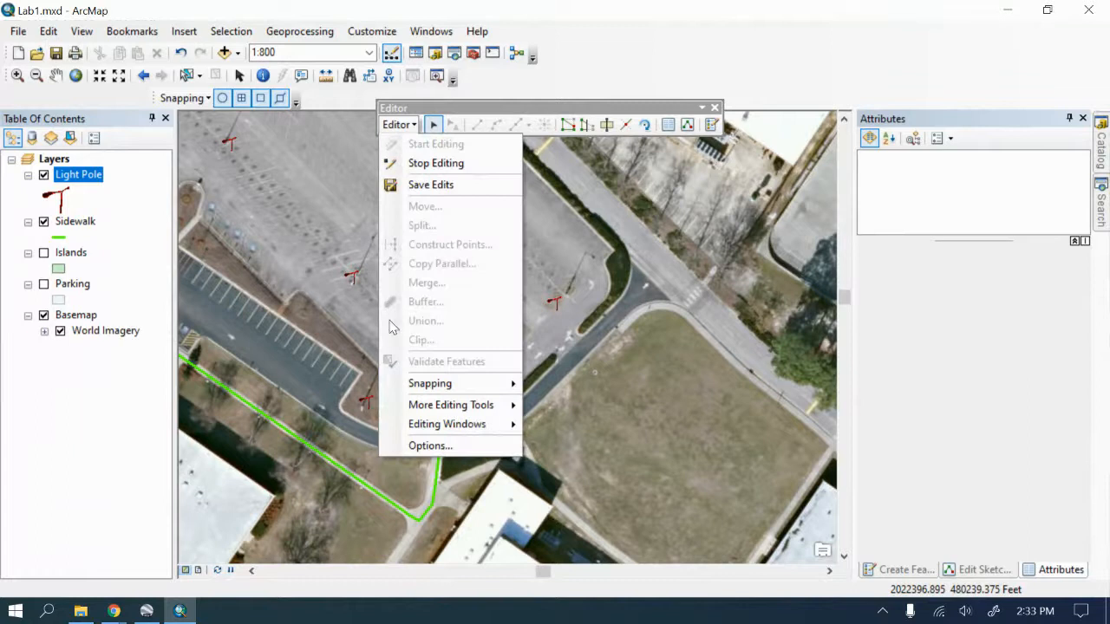
pyautogui.moveTo(414, 408)
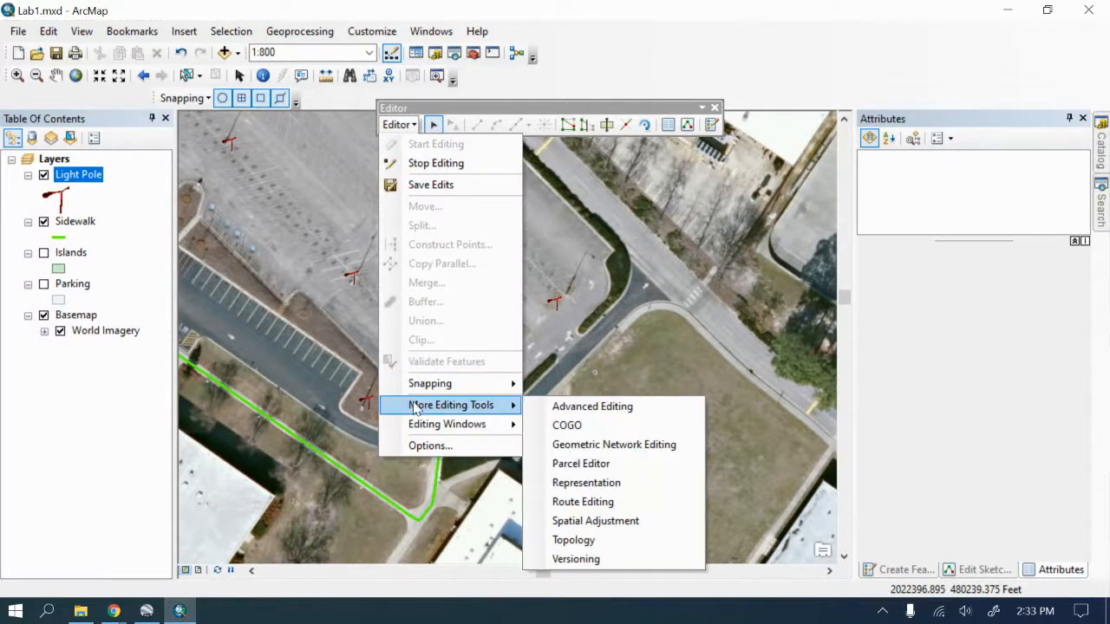
pyautogui.click(585, 406)
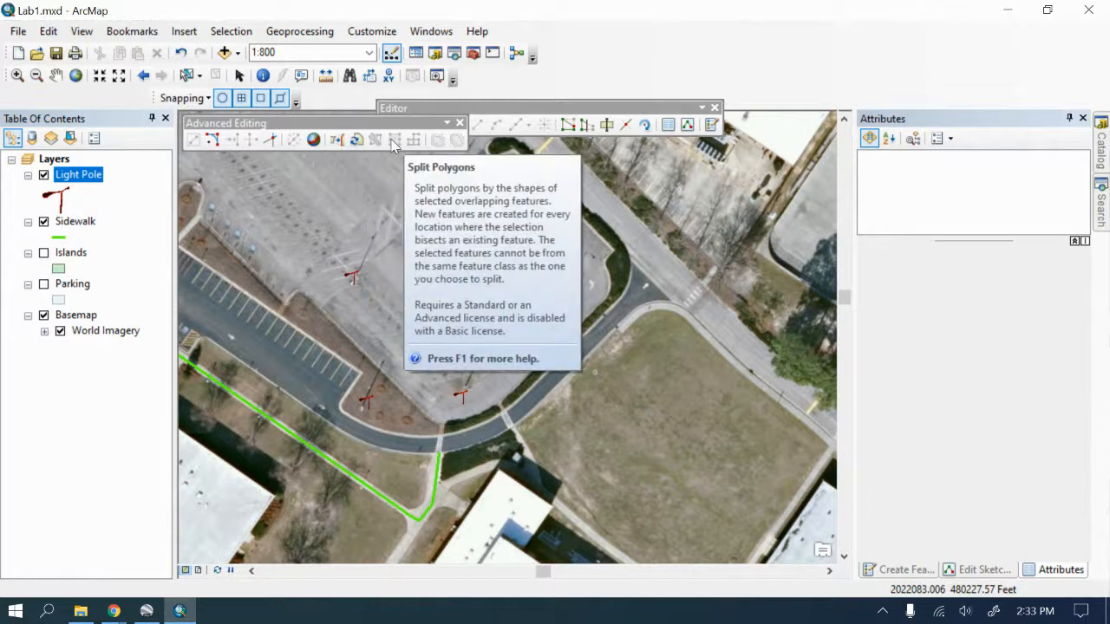
pyautogui.click(459, 123)
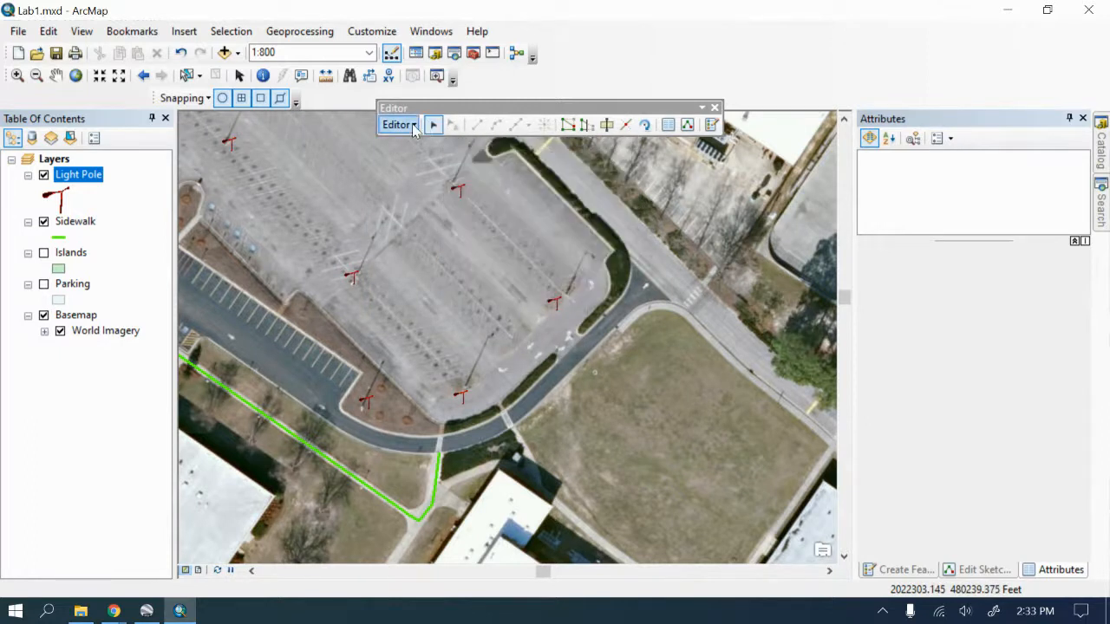
# Step: Review the General and Digitizer settings in the Editing Options and leave without making changes
pyautogui.click(399, 125)
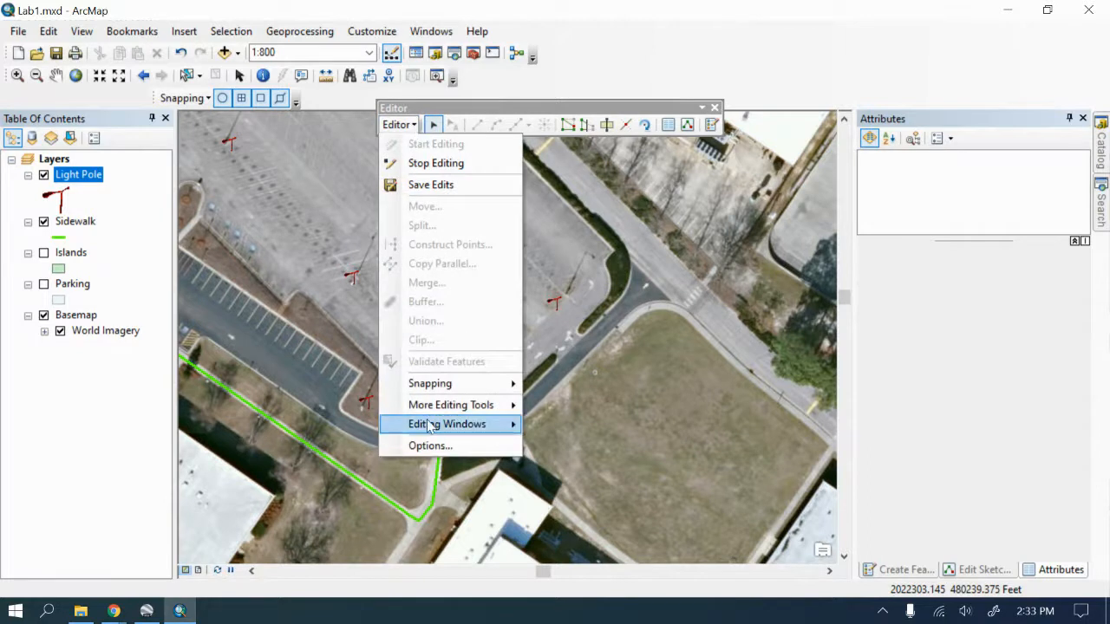
pyautogui.moveTo(433, 434)
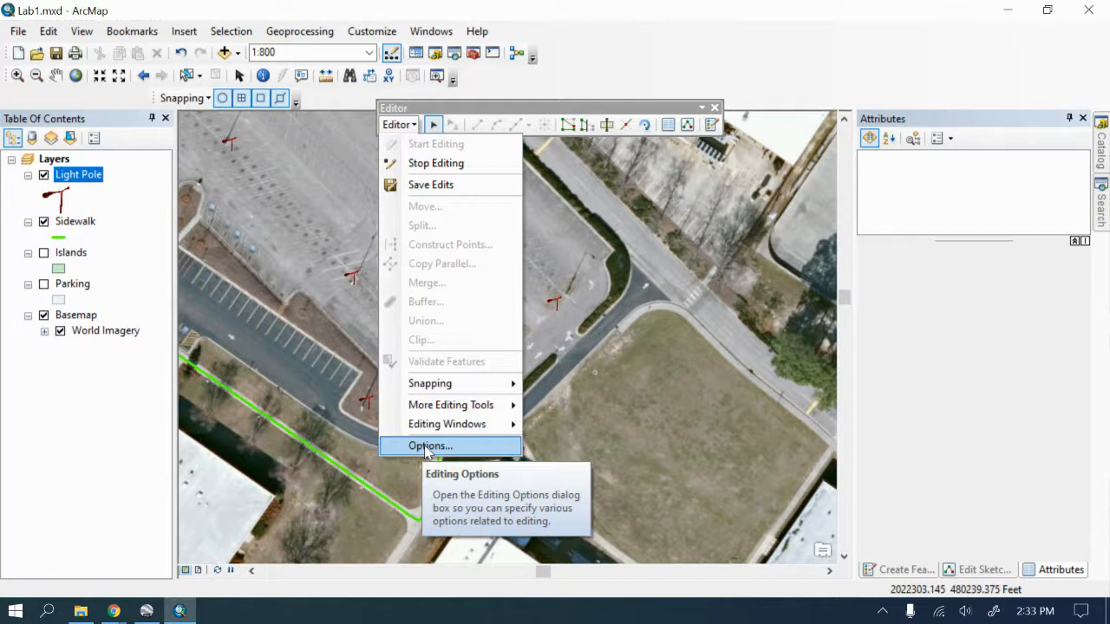
pyautogui.click(428, 447)
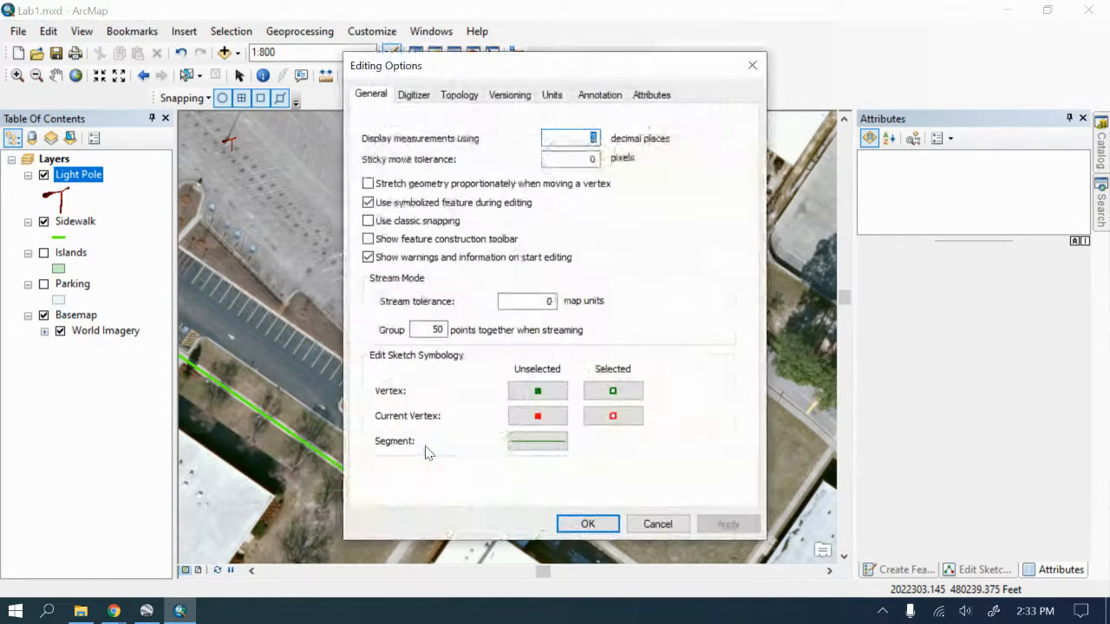
pyautogui.click(414, 96)
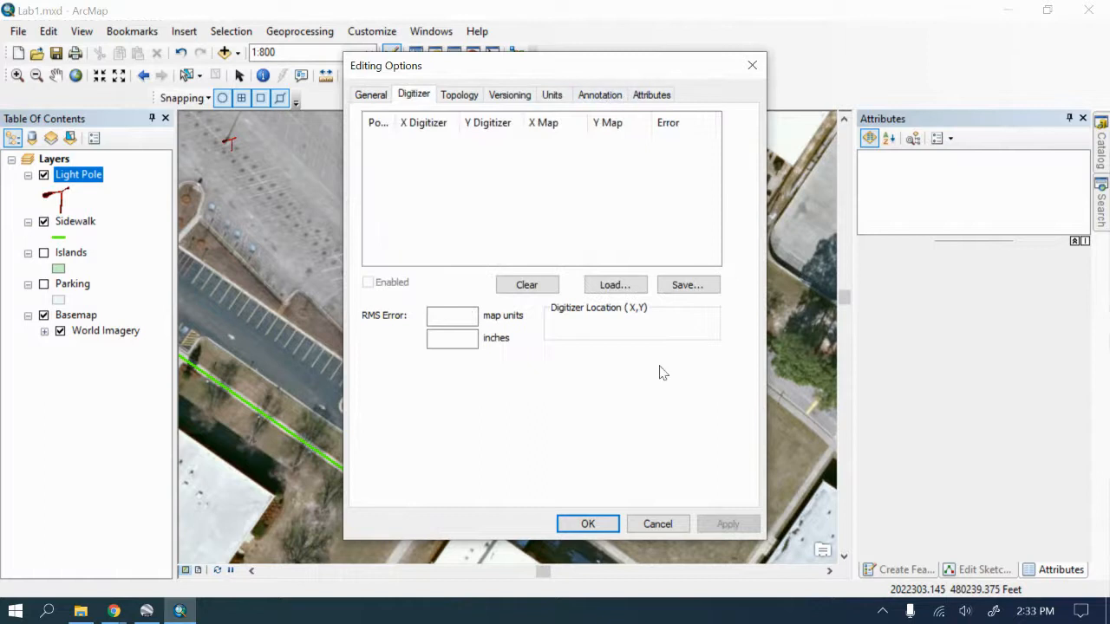
pyautogui.click(658, 523)
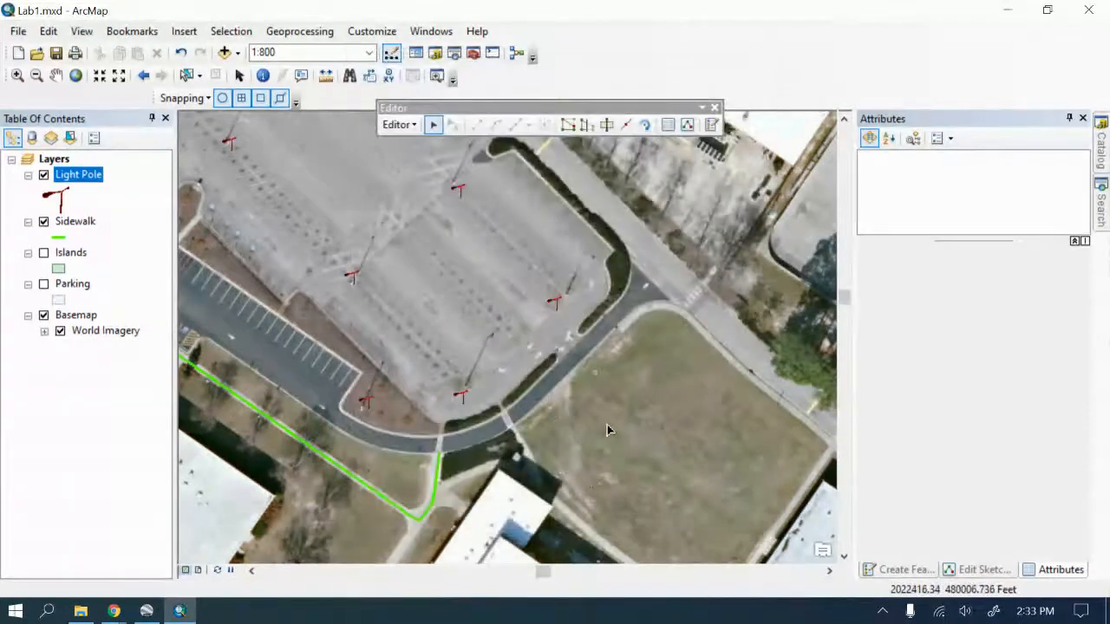
# Step: Turn on Snap To Sketch for the map at a scale of 1:3,000
pyautogui.scroll(1, 604, 426)
pyautogui.scroll(-3, 604, 426)
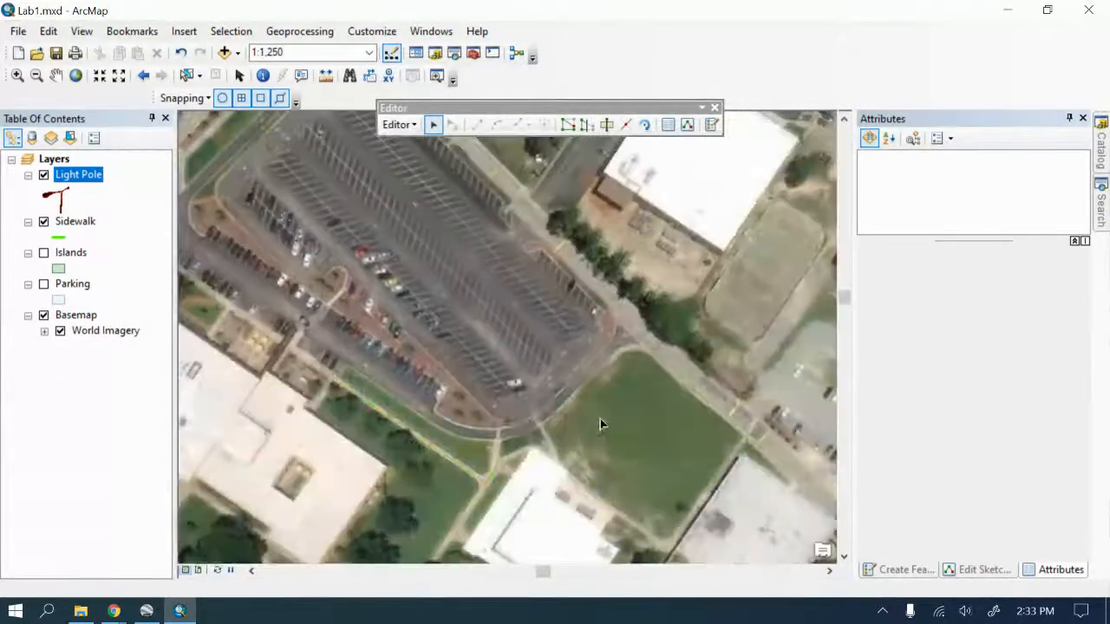
pyautogui.scroll(-2, 501, 414)
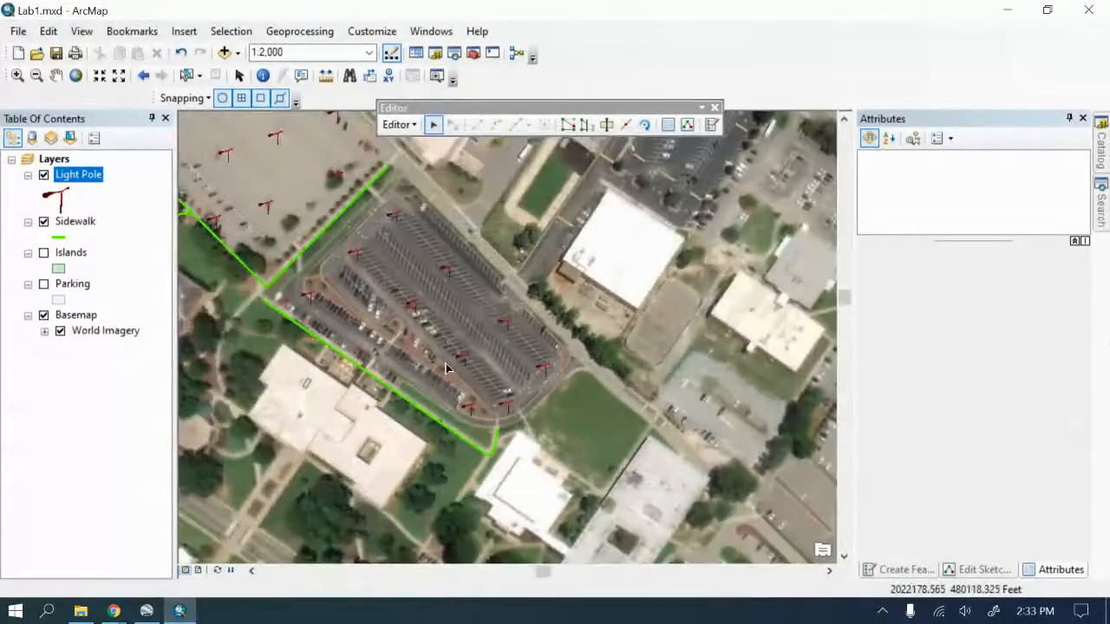
pyautogui.scroll(-1, 449, 369)
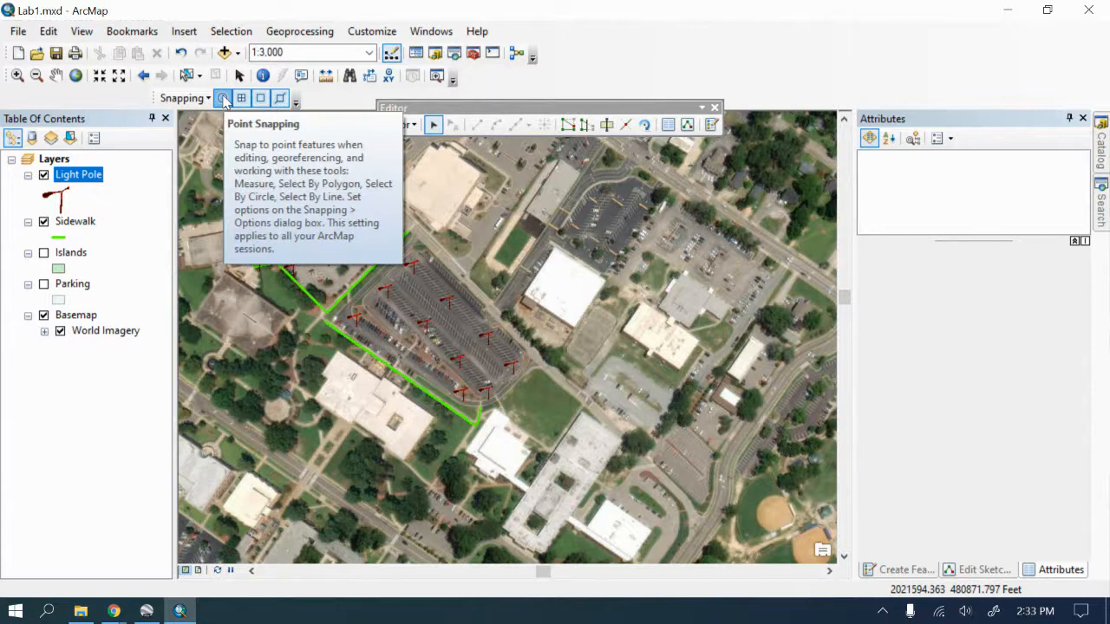
pyautogui.click(183, 98)
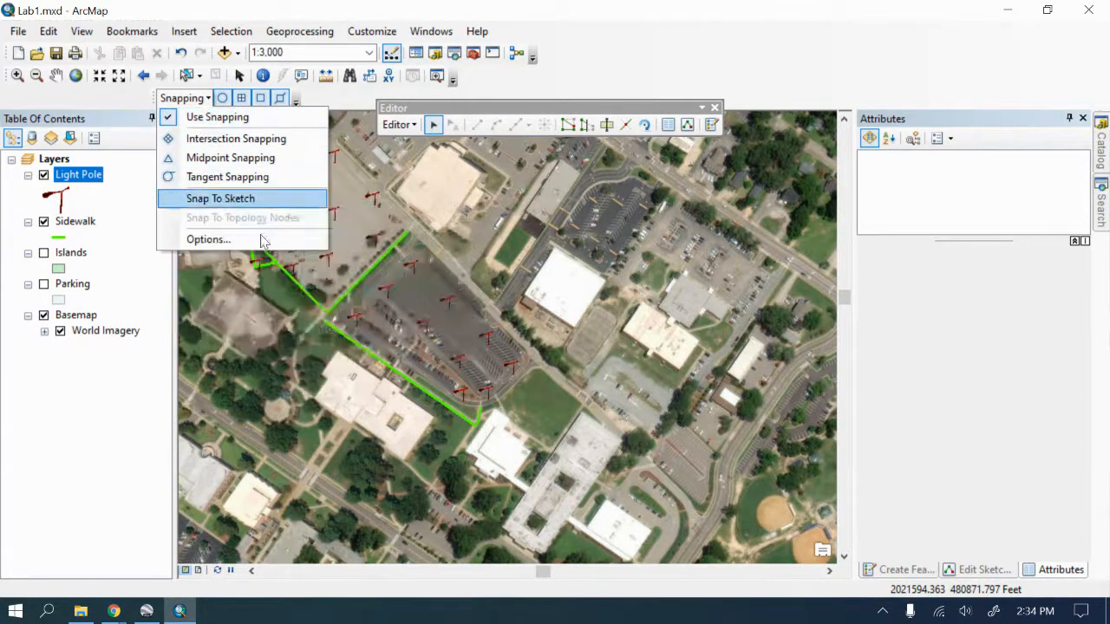
pyautogui.click(225, 201)
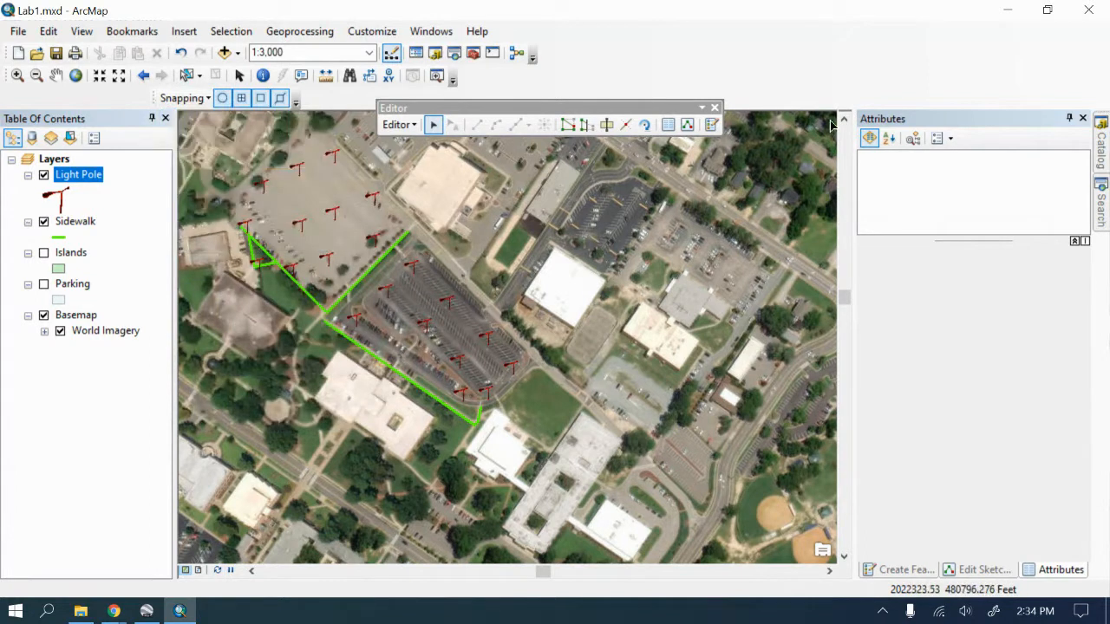
# Step: Stop the current edit session and start a new one with the Light Pole layer, continuing past the spatial reference warnings
pyautogui.click(400, 124)
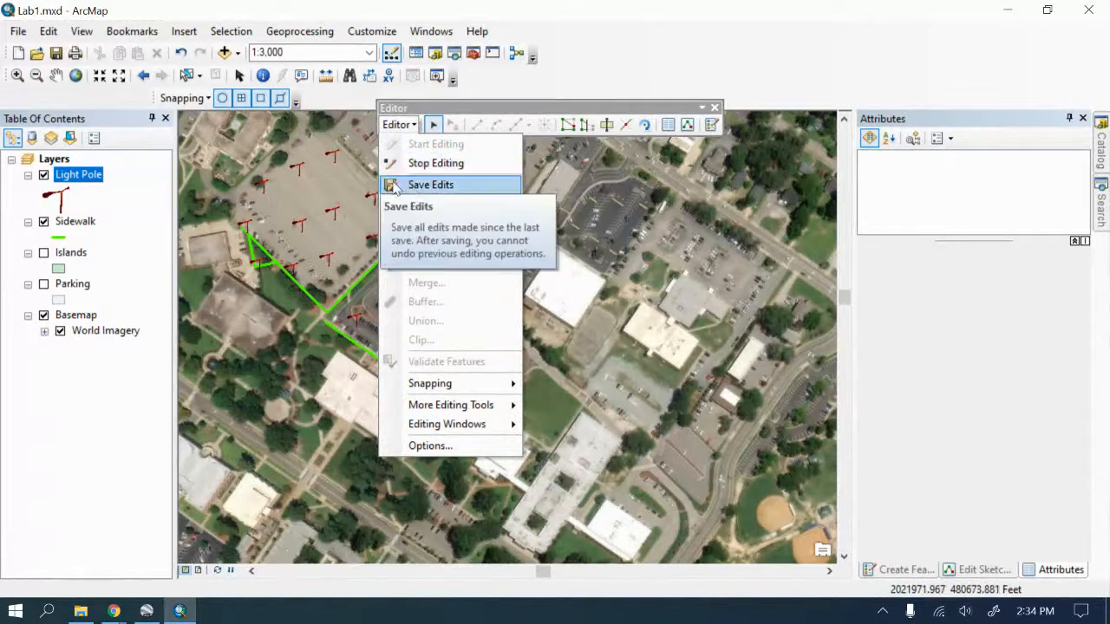
pyautogui.click(422, 163)
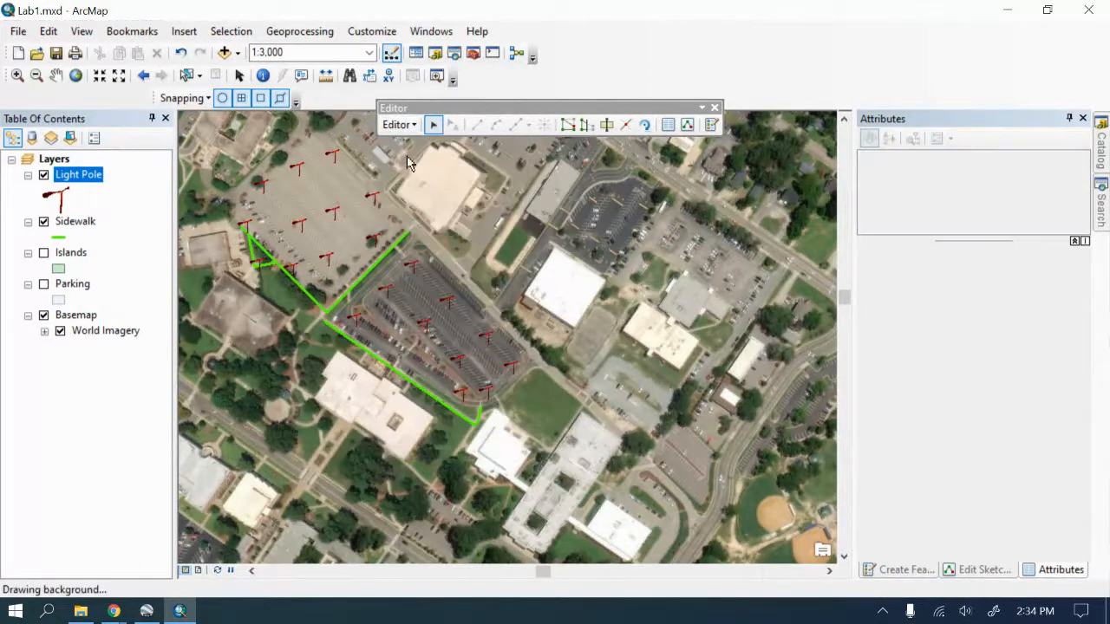
pyautogui.click(398, 125)
pyautogui.click(420, 144)
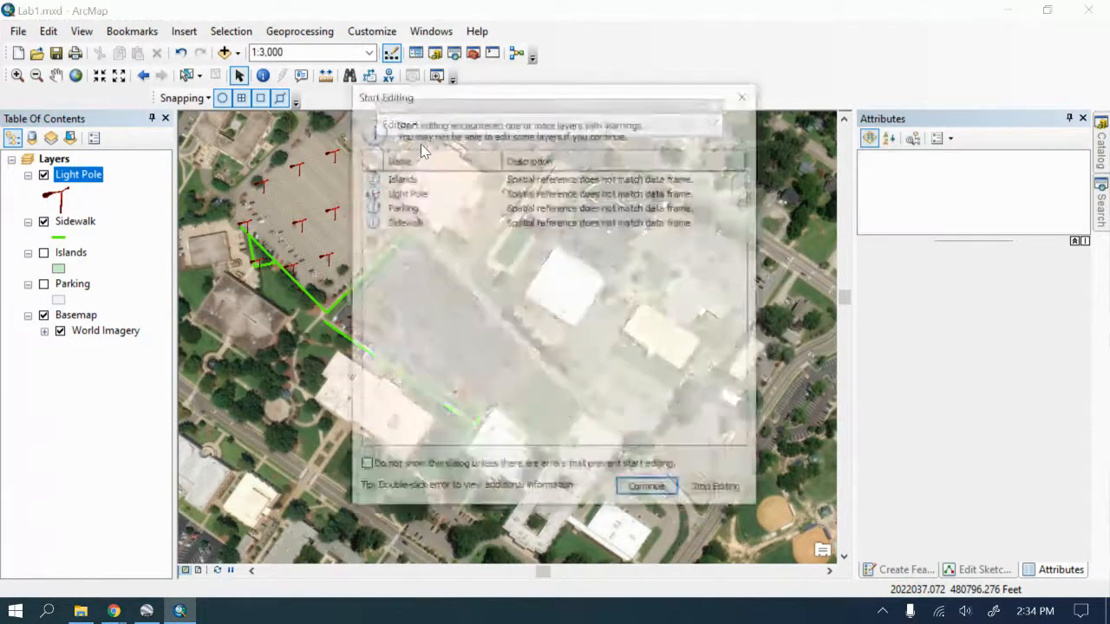
pyautogui.click(386, 194)
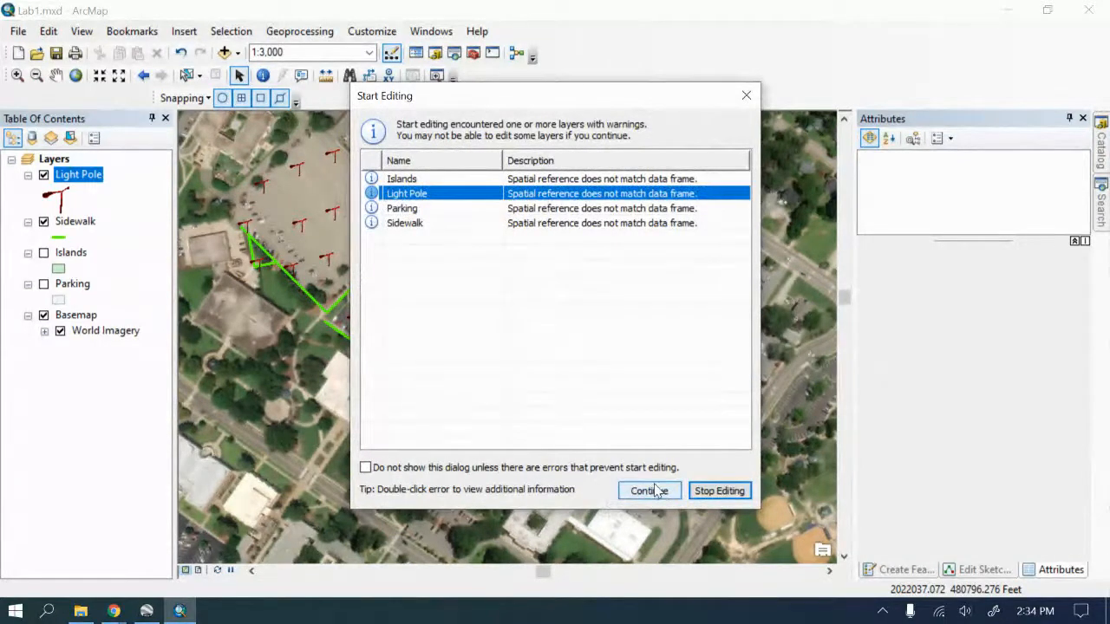
pyautogui.click(650, 492)
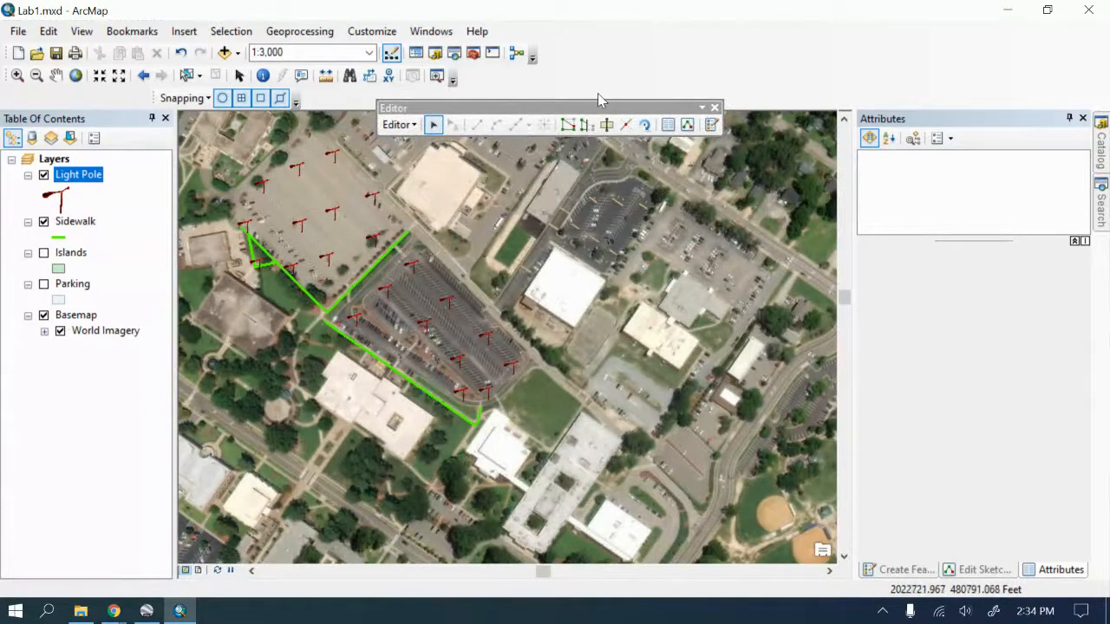
# Step: Turn off Snap To Sketch while keeping general snapping on, and check the snapping settings
pyautogui.click(178, 99)
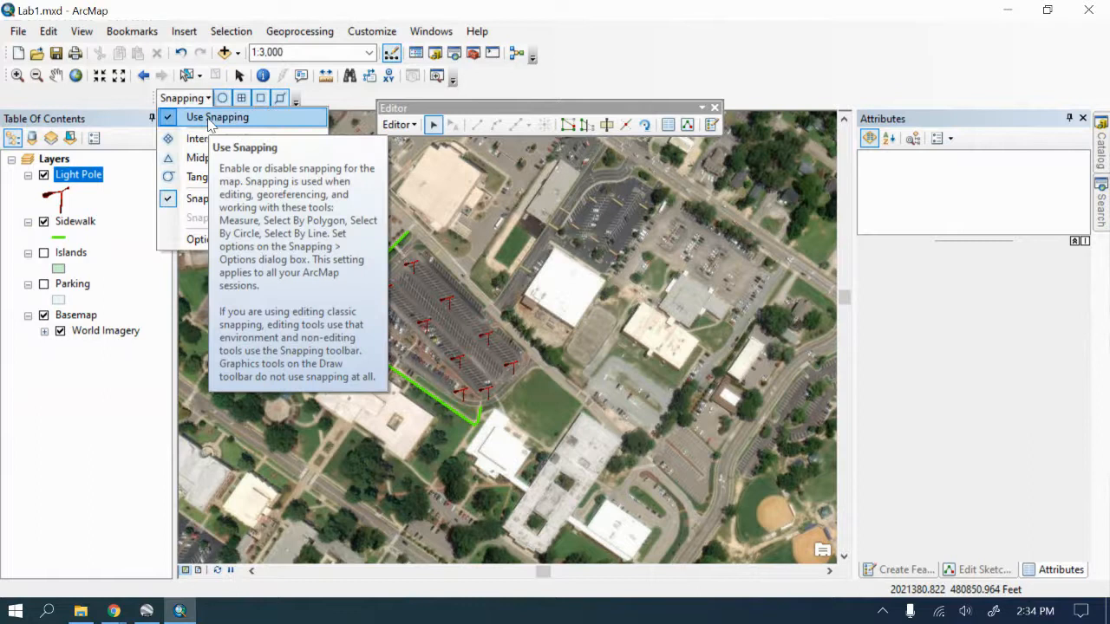
pyautogui.click(168, 200)
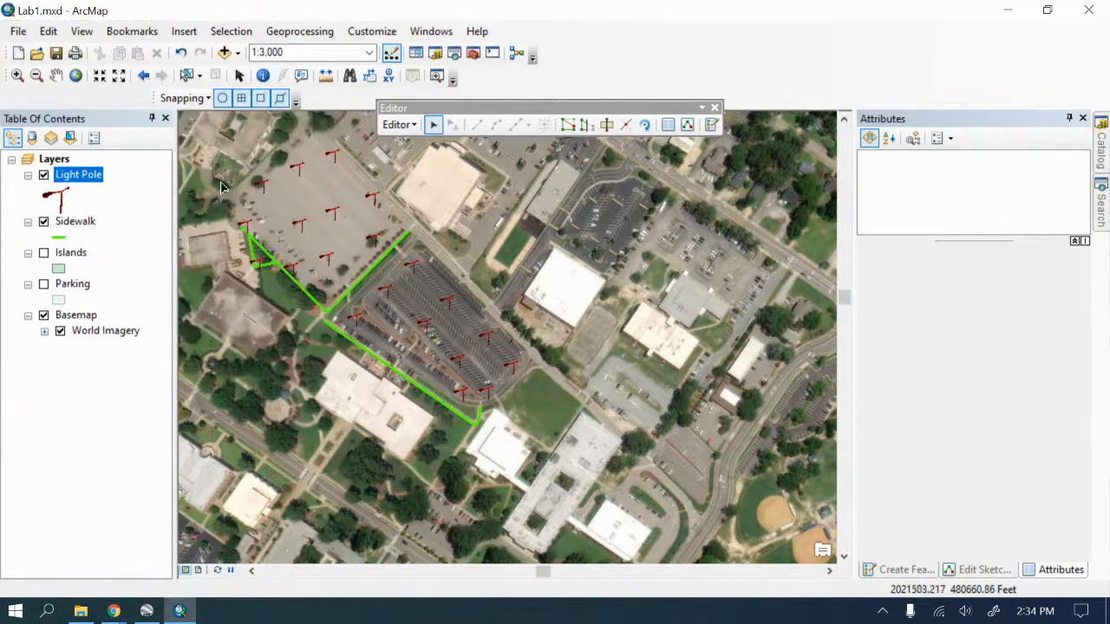
pyautogui.click(184, 100)
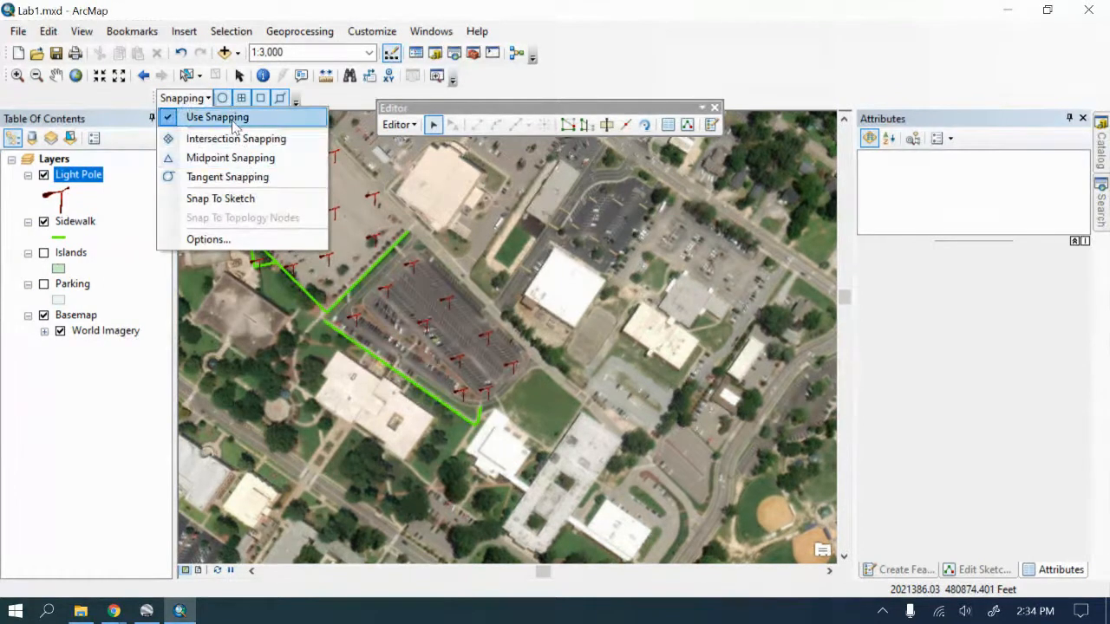
# Step: Turn off snapping and nudge the light pole with the blank ID at the lower parking lot's southern corner slightly north
pyautogui.click(212, 117)
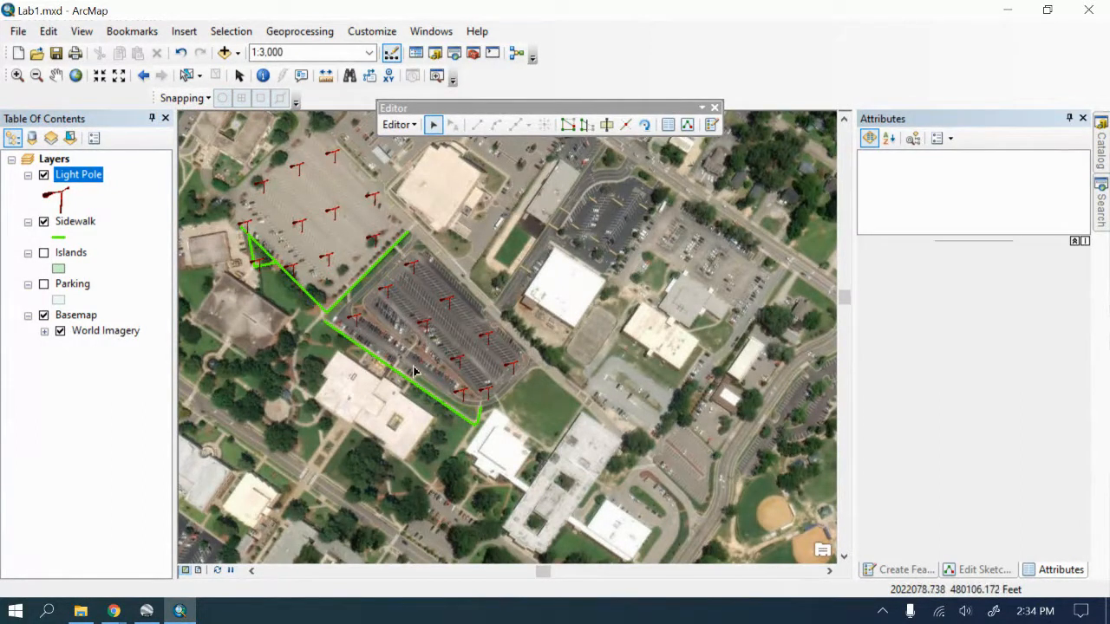
pyautogui.click(485, 397)
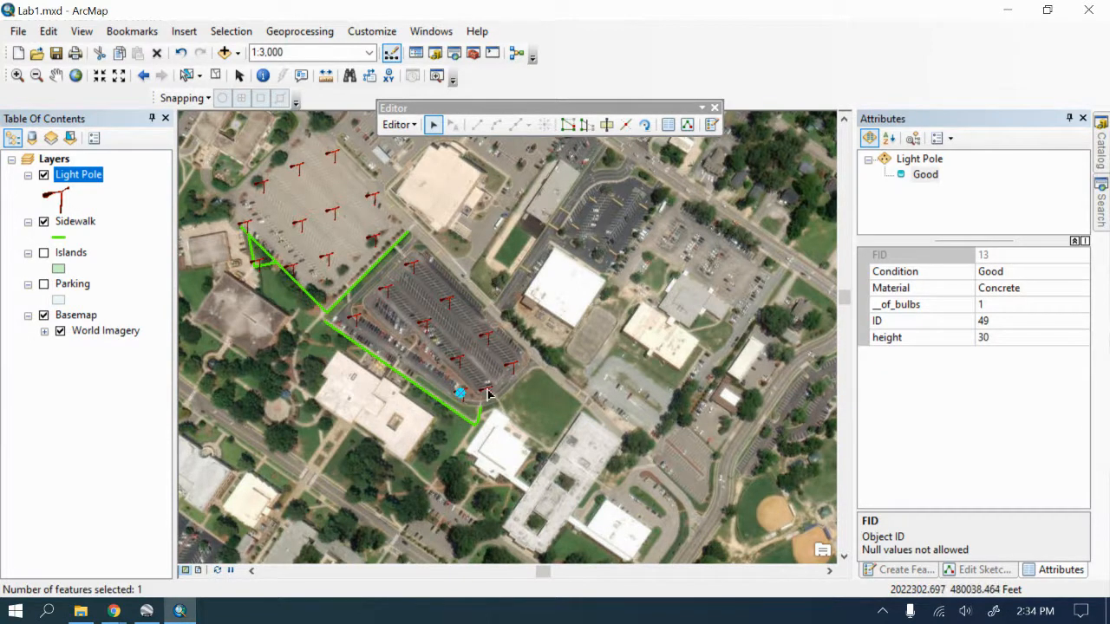
pyautogui.click(489, 395)
pyautogui.moveTo(484, 392); pyautogui.dragTo(482, 383)
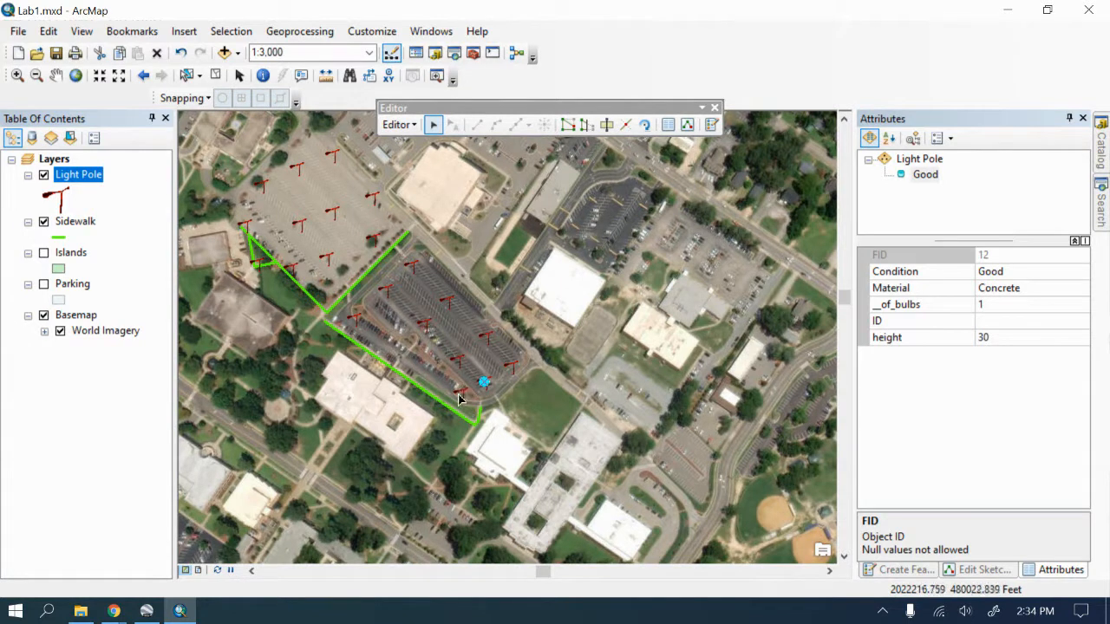
# Step: Move the same light pole onto the base of its shadow in the imagery and clear the selection
pyautogui.scroll(1, 460, 397)
pyautogui.scroll(-2, 460, 399)
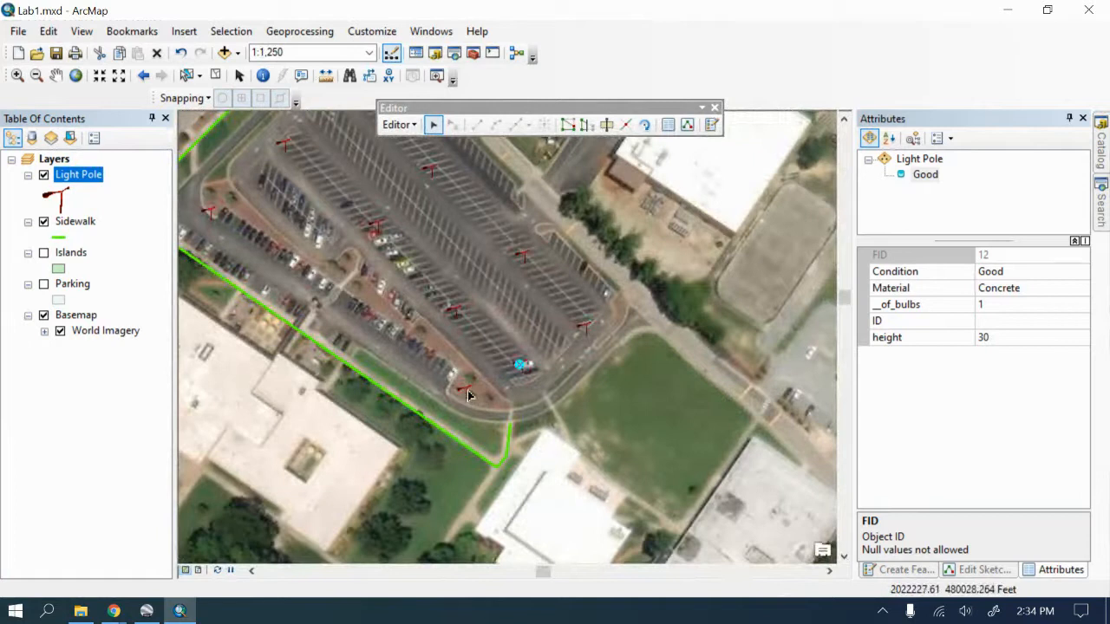
pyautogui.scroll(1, 532, 364)
pyautogui.scroll(-2, 524, 368)
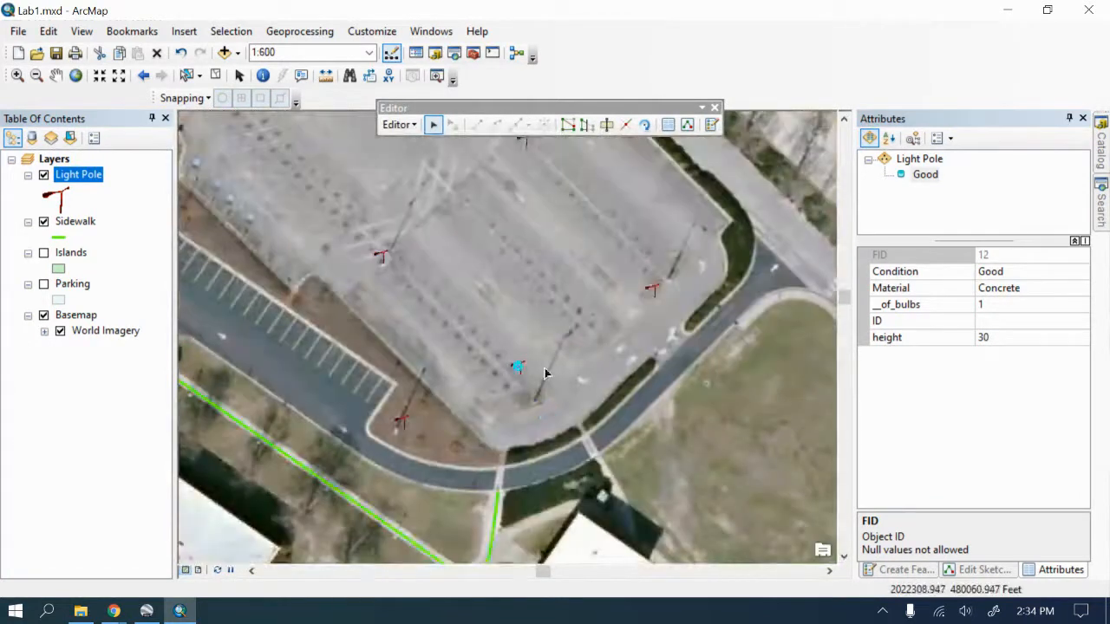
pyautogui.click(517, 367)
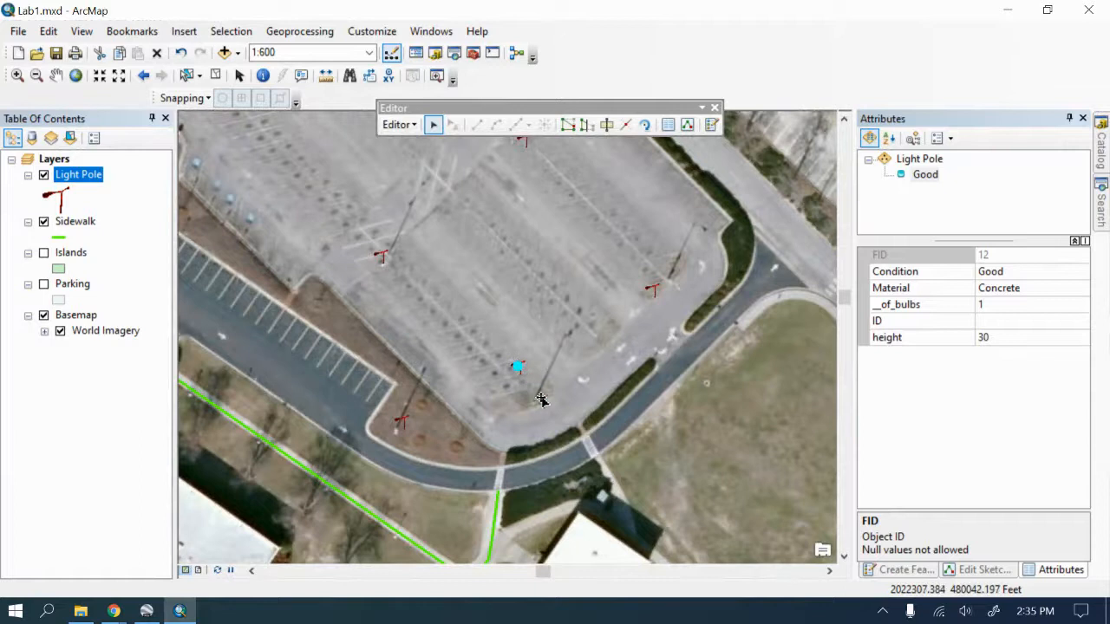
pyautogui.moveTo(536, 398); pyautogui.dragTo(535, 400)
pyautogui.click(405, 434)
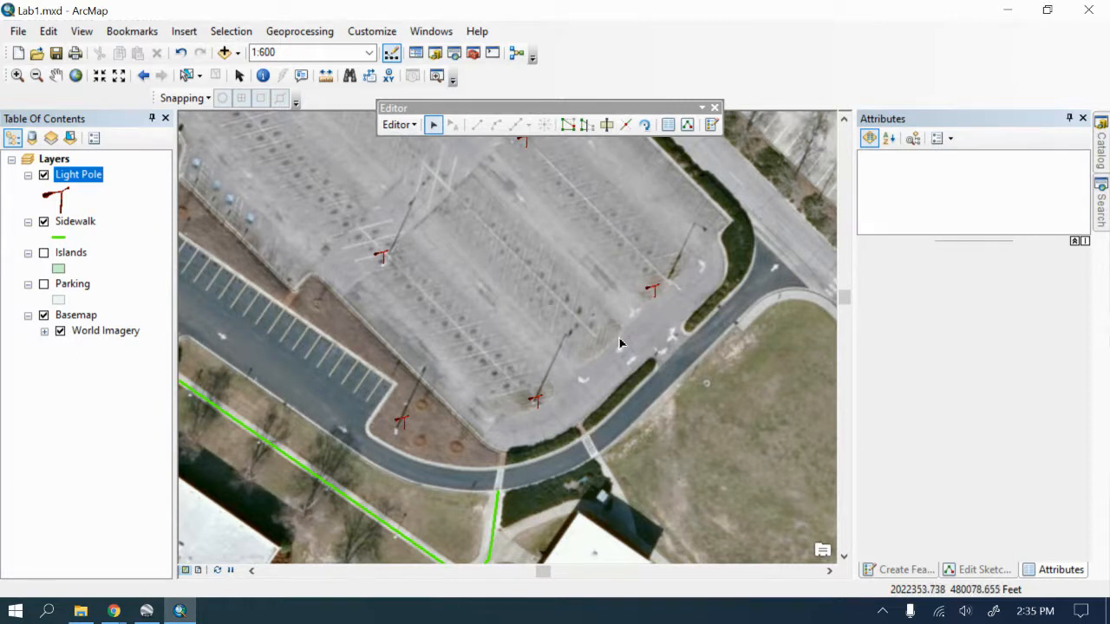
# Step: Move the light pole at the lot's eastern corner, ID 41, onto the base of its shadow
pyautogui.scroll(-2, 619, 343)
pyautogui.scroll(3, 619, 344)
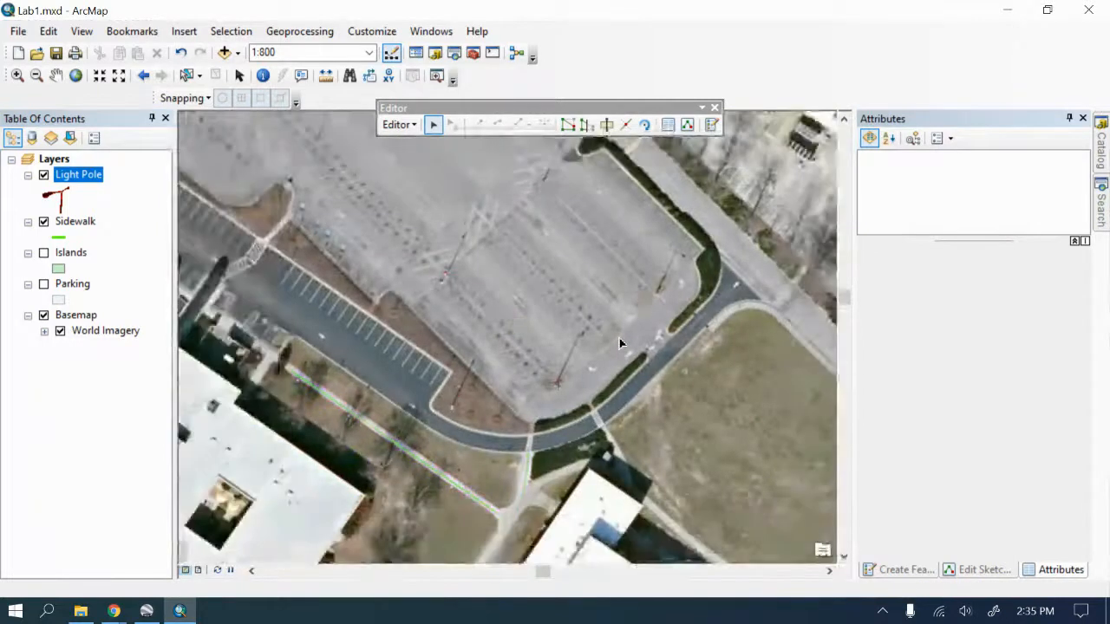
pyautogui.scroll(2, 619, 343)
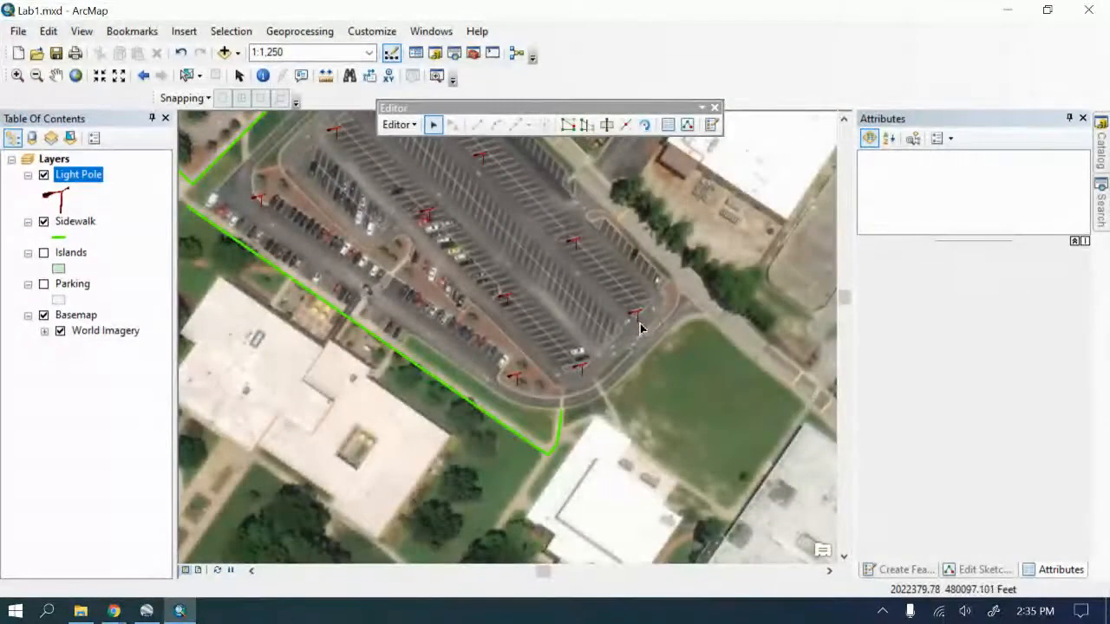
pyautogui.click(637, 316)
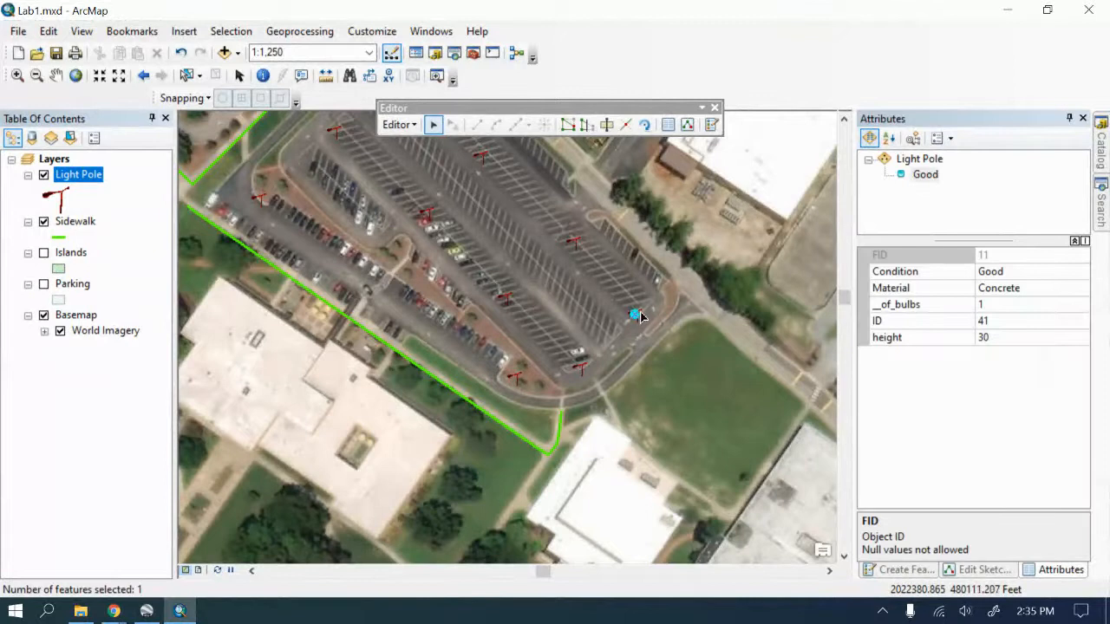
pyautogui.scroll(4, 637, 316)
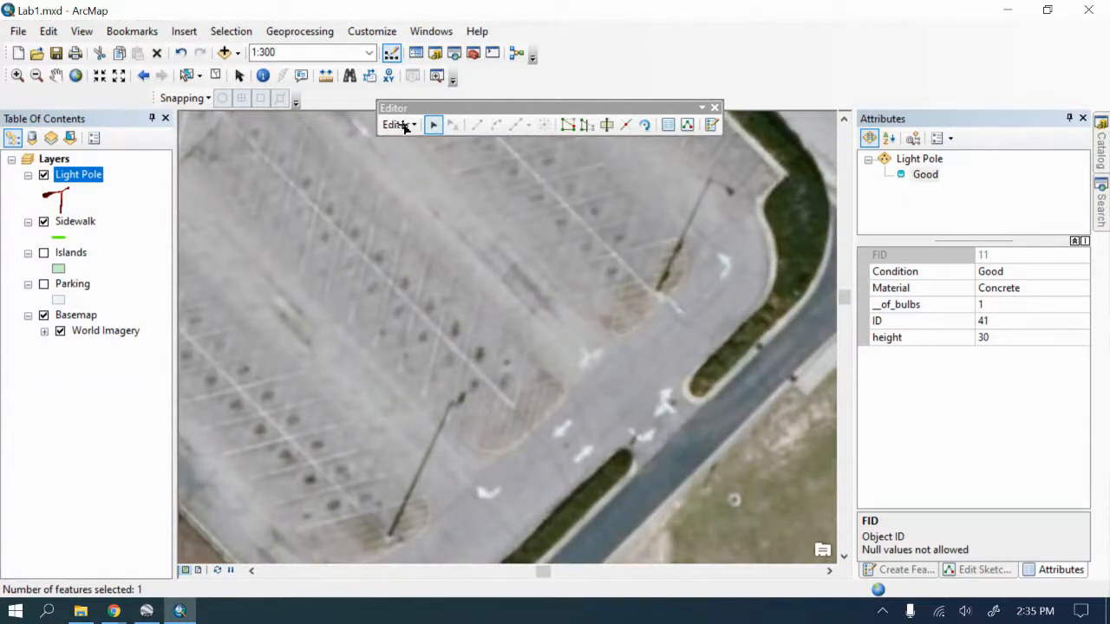
pyautogui.click(276, 54)
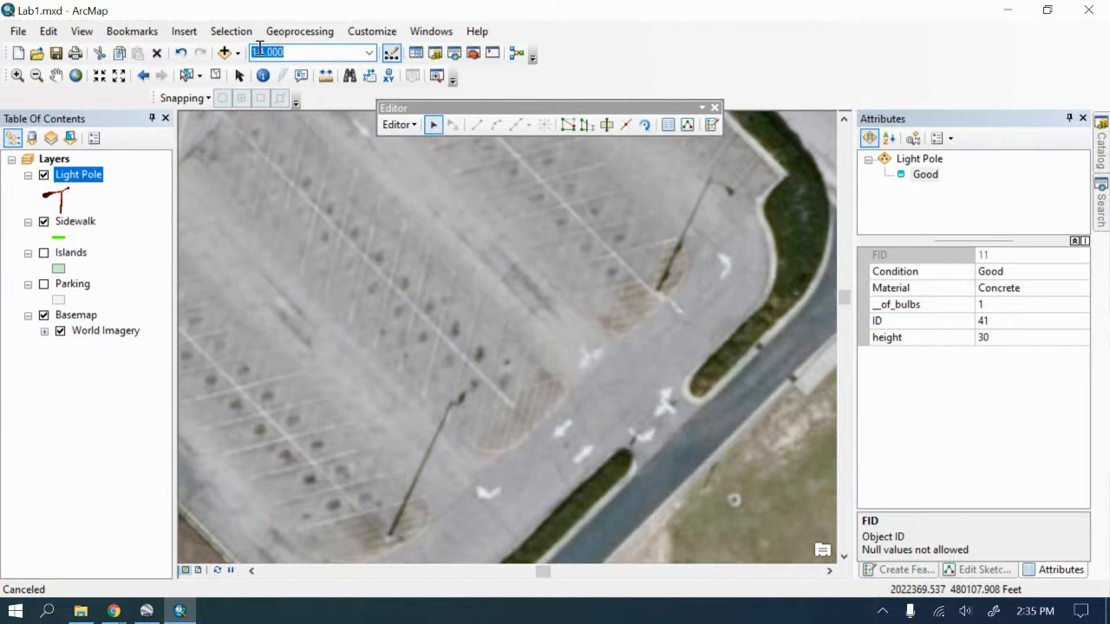
pyautogui.click(259, 51)
pyautogui.press('Return')
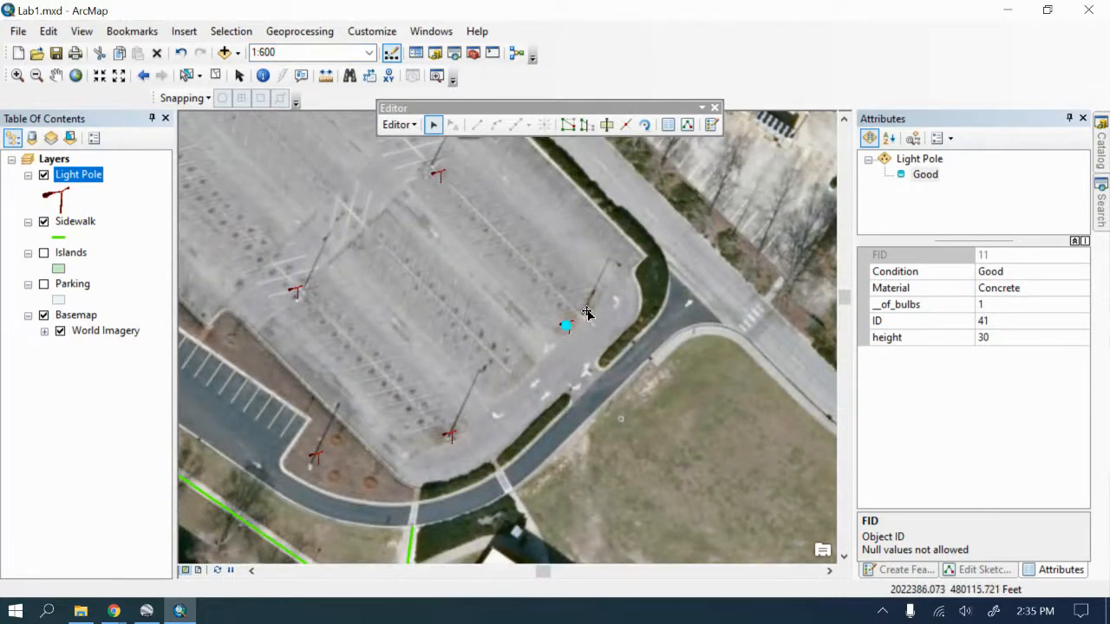
pyautogui.moveTo(584, 317); pyautogui.dragTo(600, 305)
# Step: Select the light pole with ID 43 beside the striped crossing and check its placement against the imagery
pyautogui.click(440, 173)
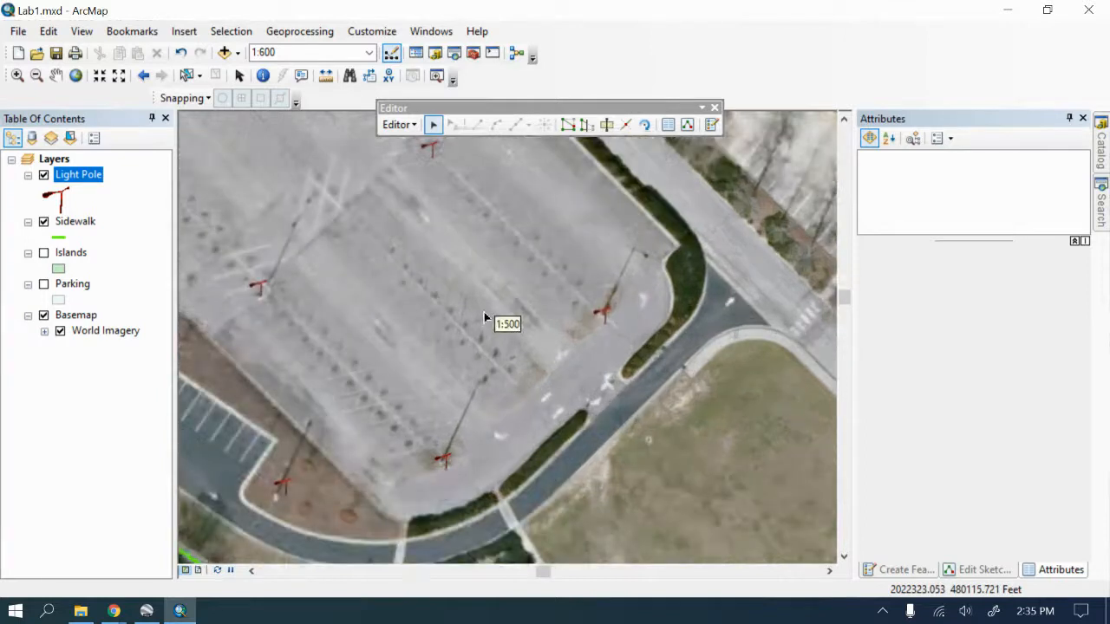
pyautogui.scroll(-1, 484, 315)
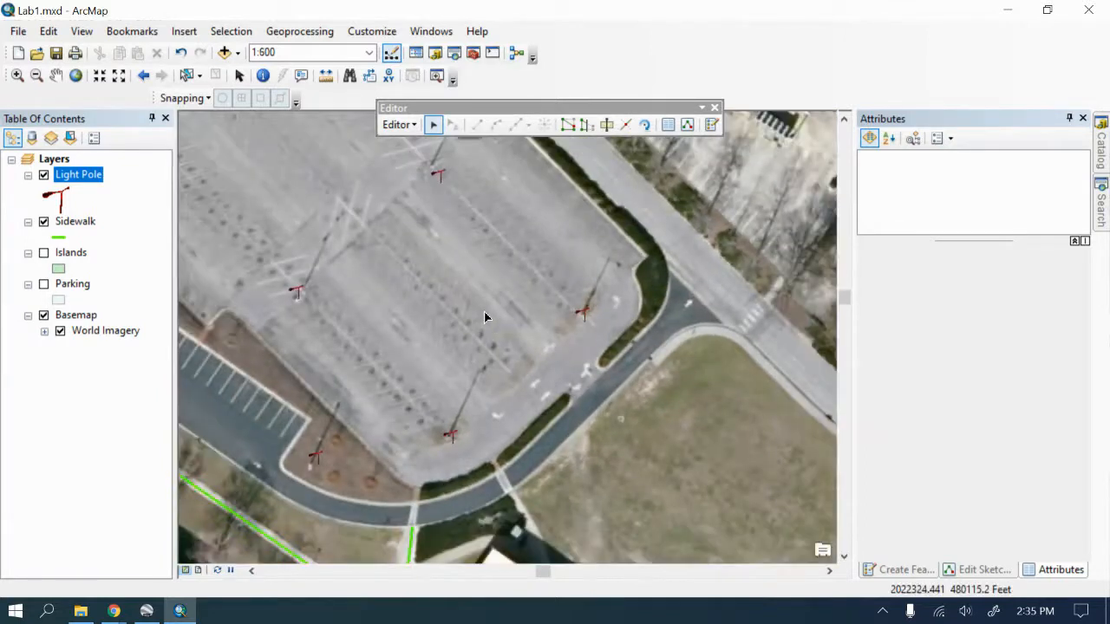
pyautogui.scroll(-1, 484, 316)
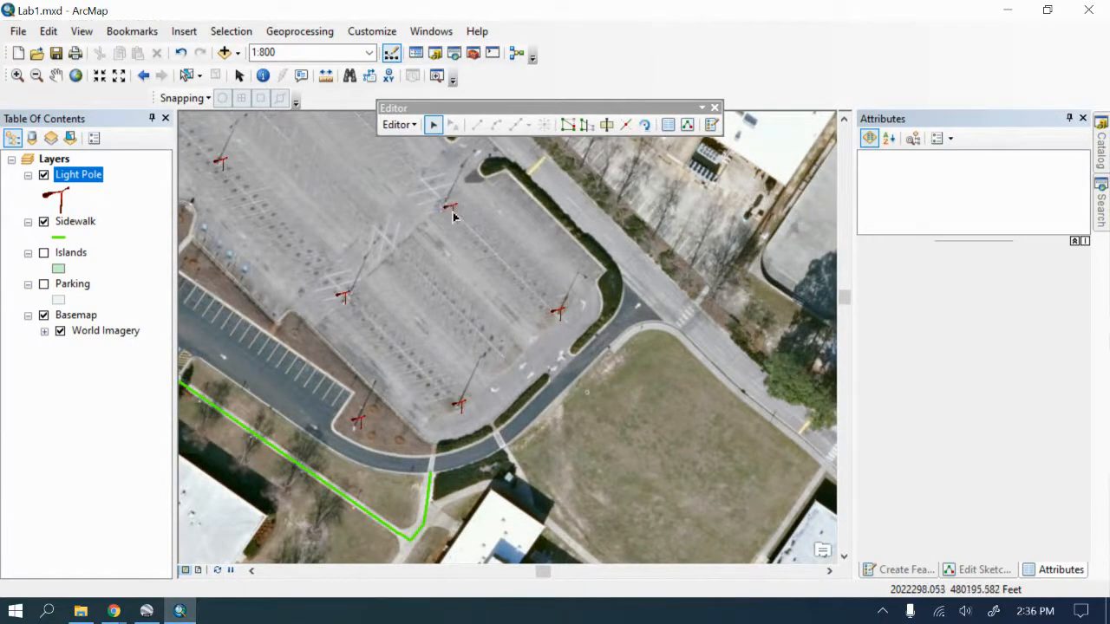
pyautogui.scroll(-1, 453, 215)
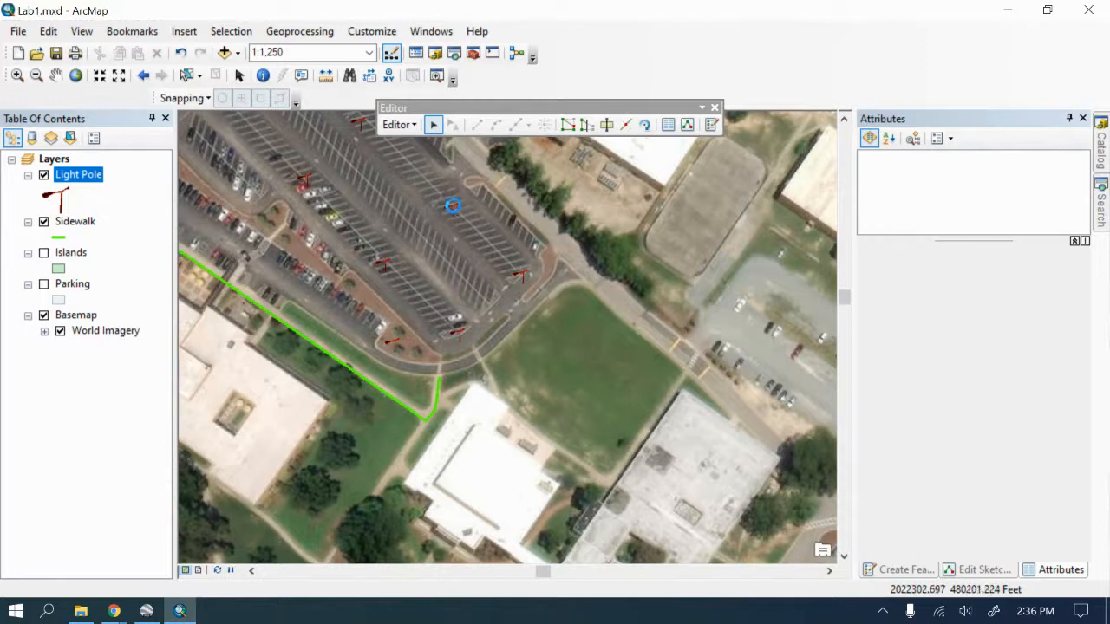
pyautogui.click(453, 206)
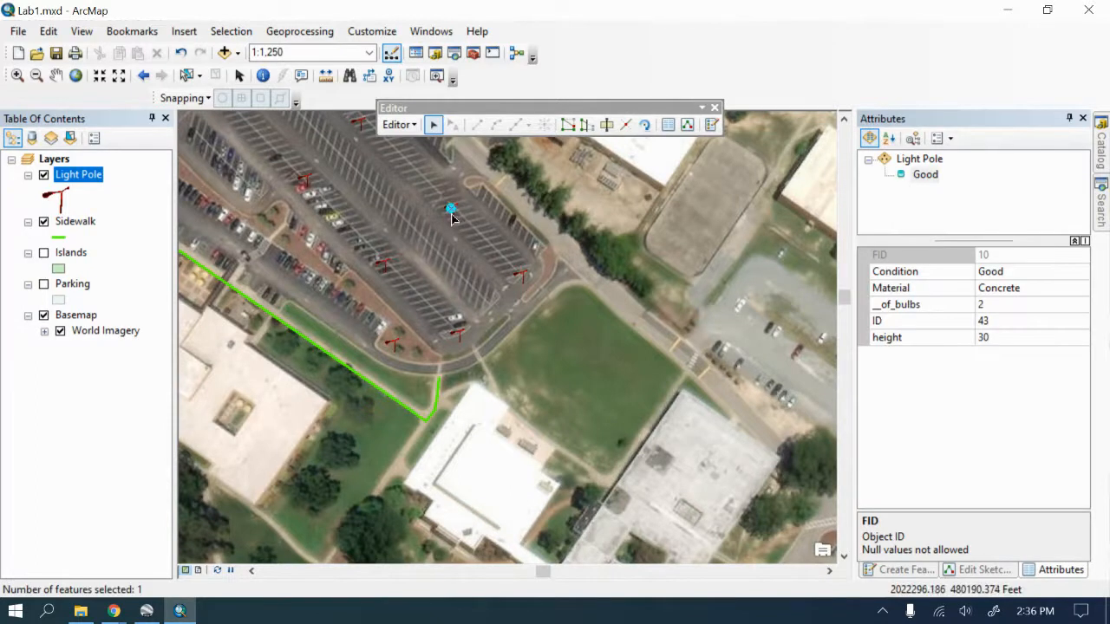
pyautogui.scroll(3, 450, 215)
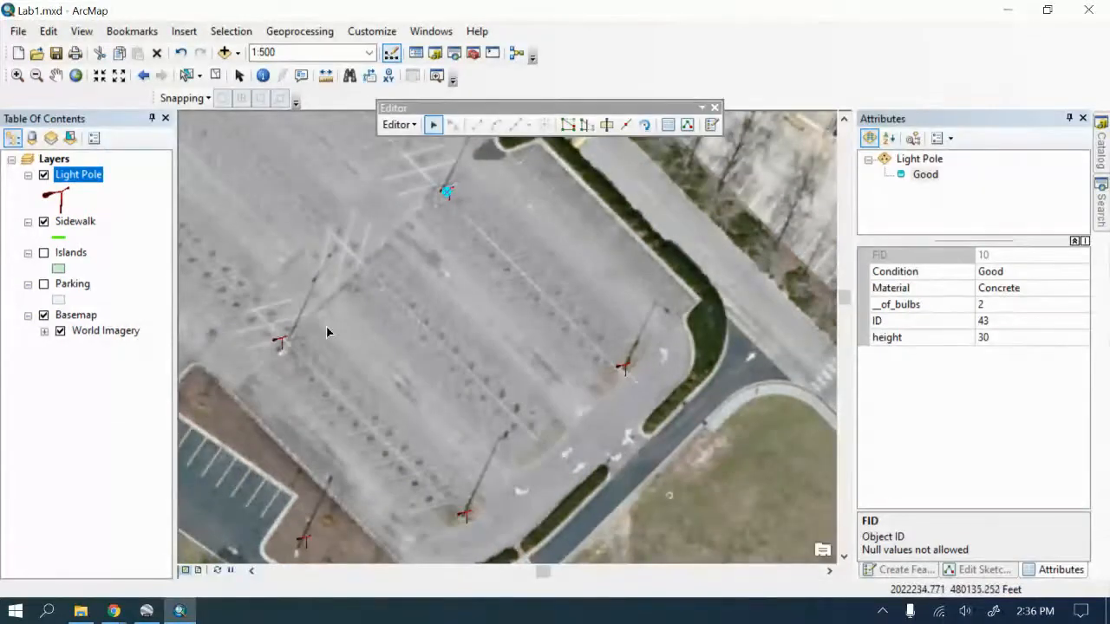
# Step: Move the light pole with ID 45 in the lot's northeast row onto the base of its shadow
pyautogui.scroll(-3, 368, 404)
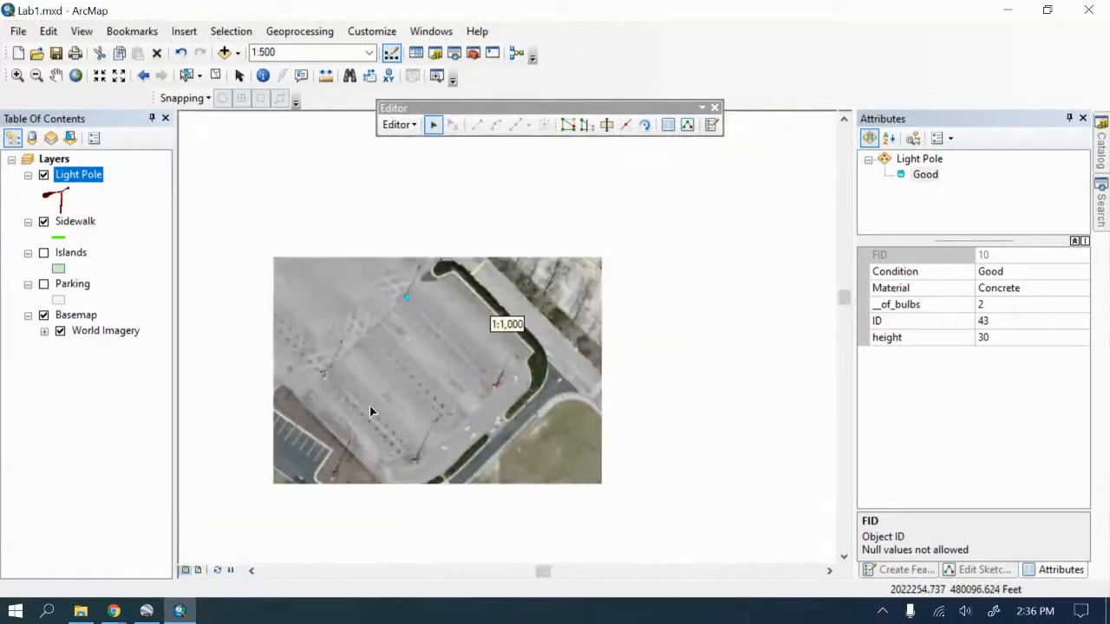
pyautogui.scroll(-1, 408, 416)
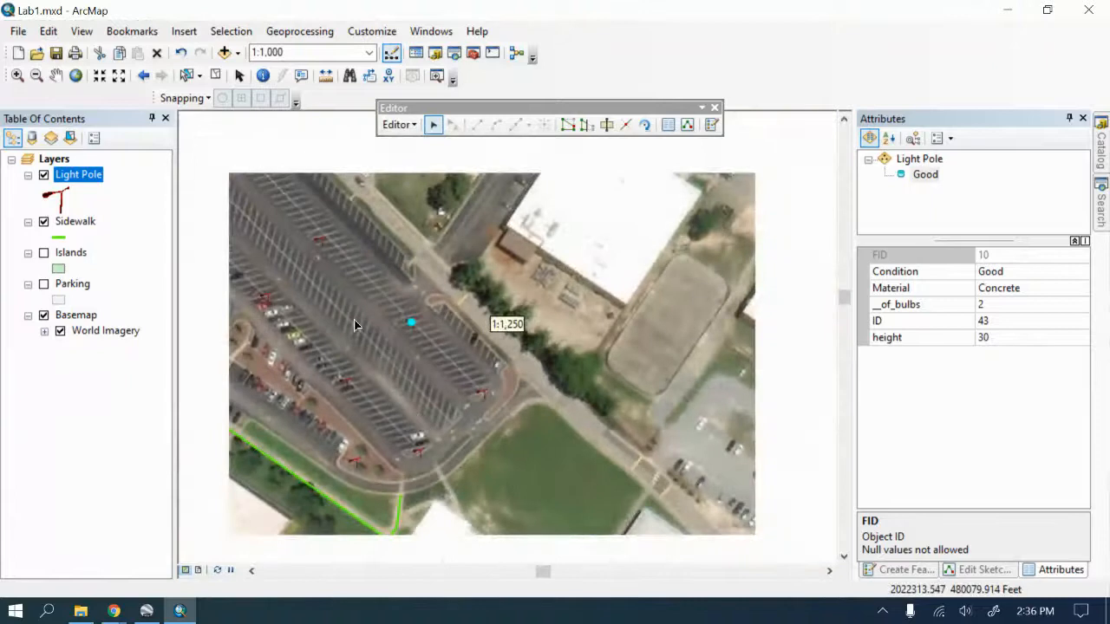
pyautogui.scroll(3, 288, 228)
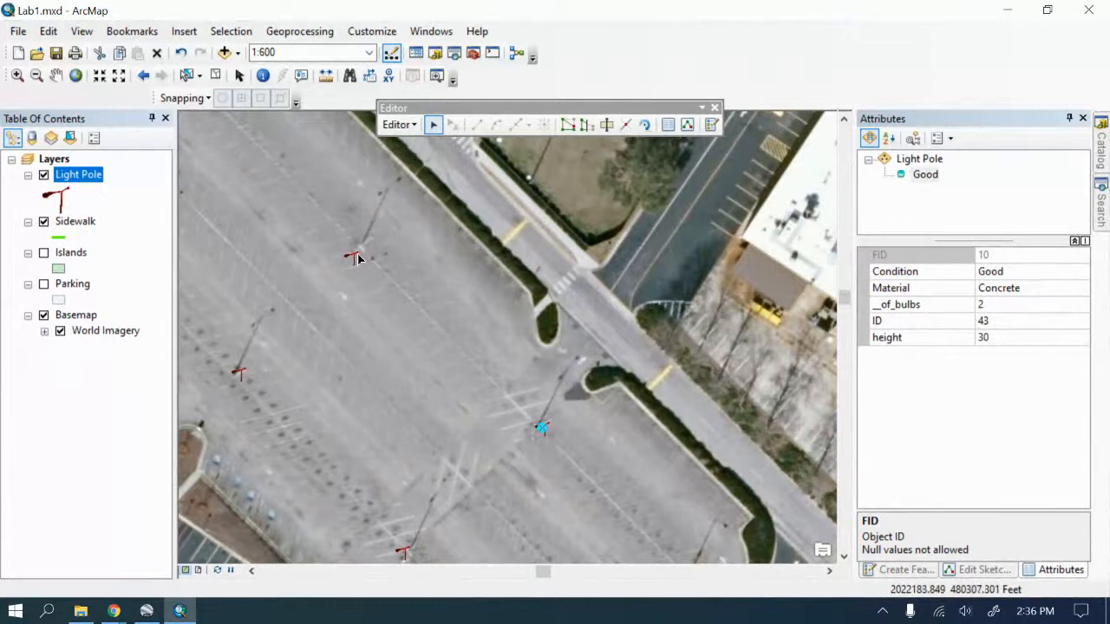
pyautogui.scroll(-2, 347, 271)
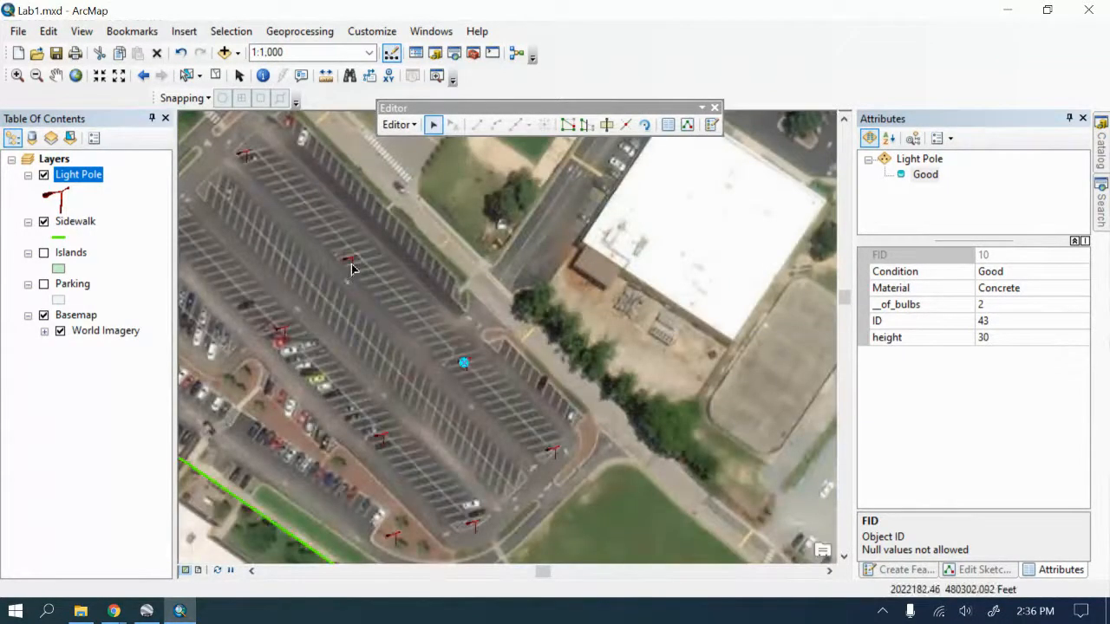
pyautogui.click(354, 272)
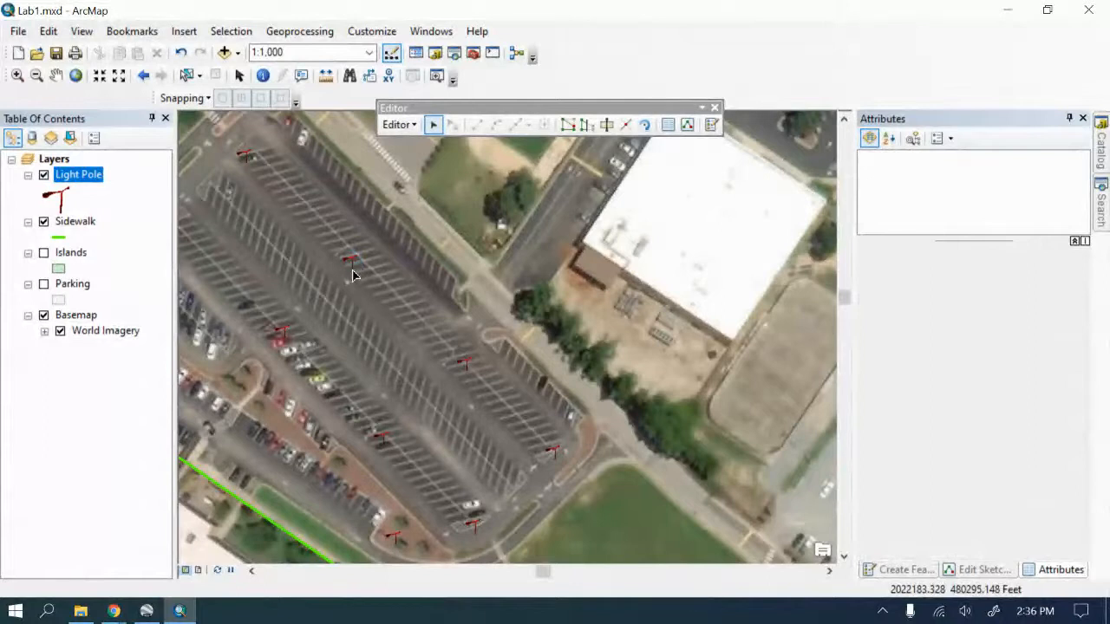
pyautogui.click(349, 262)
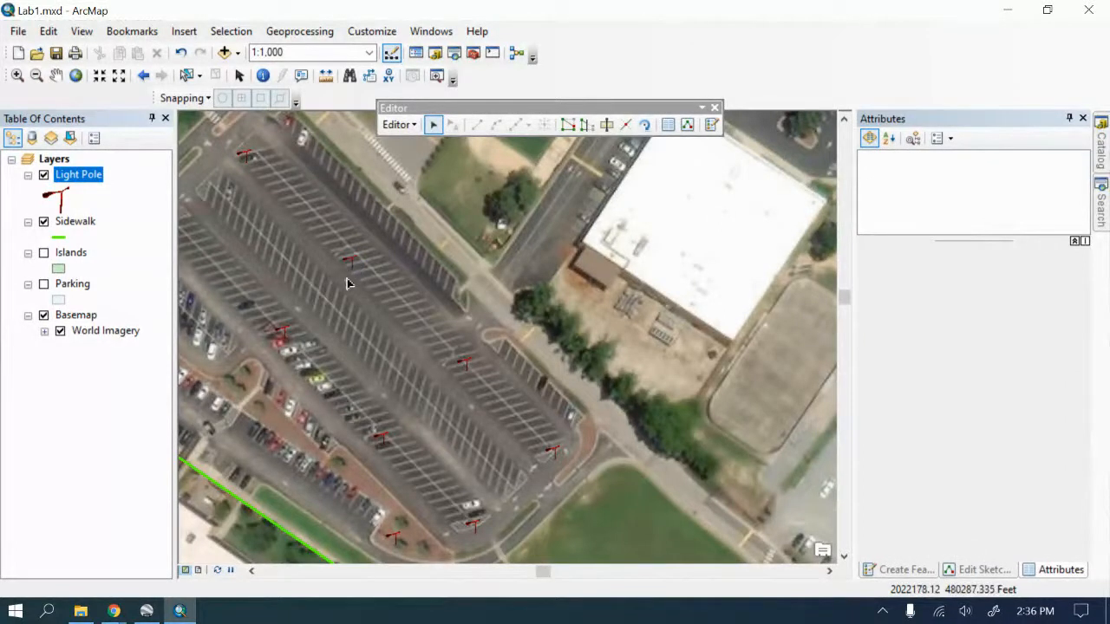
pyautogui.scroll(-1, 348, 282)
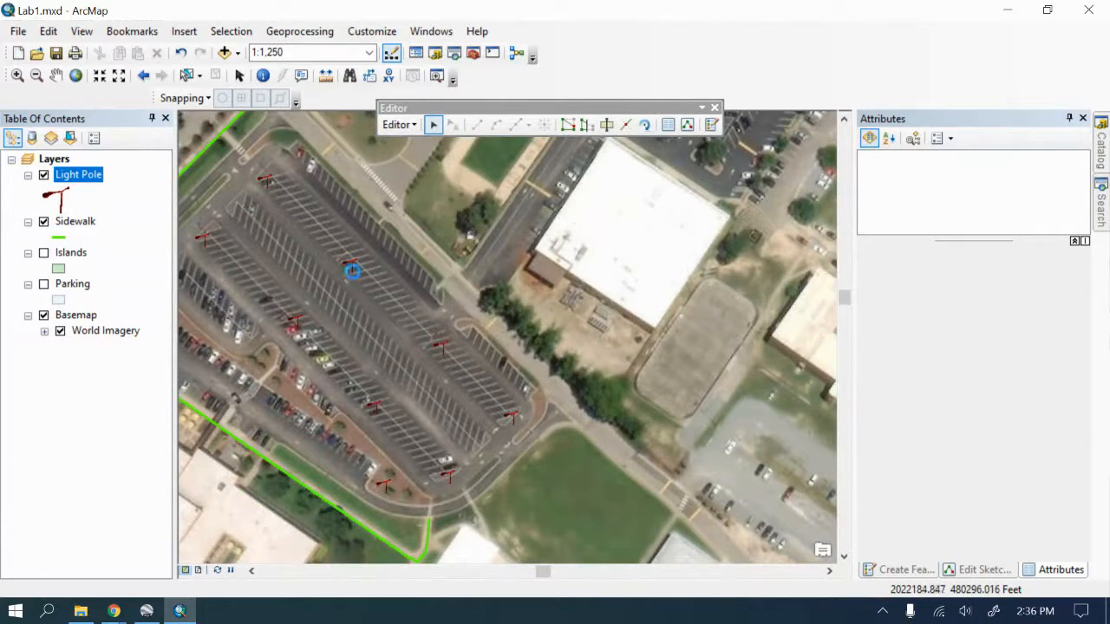
pyautogui.scroll(-2, 353, 278)
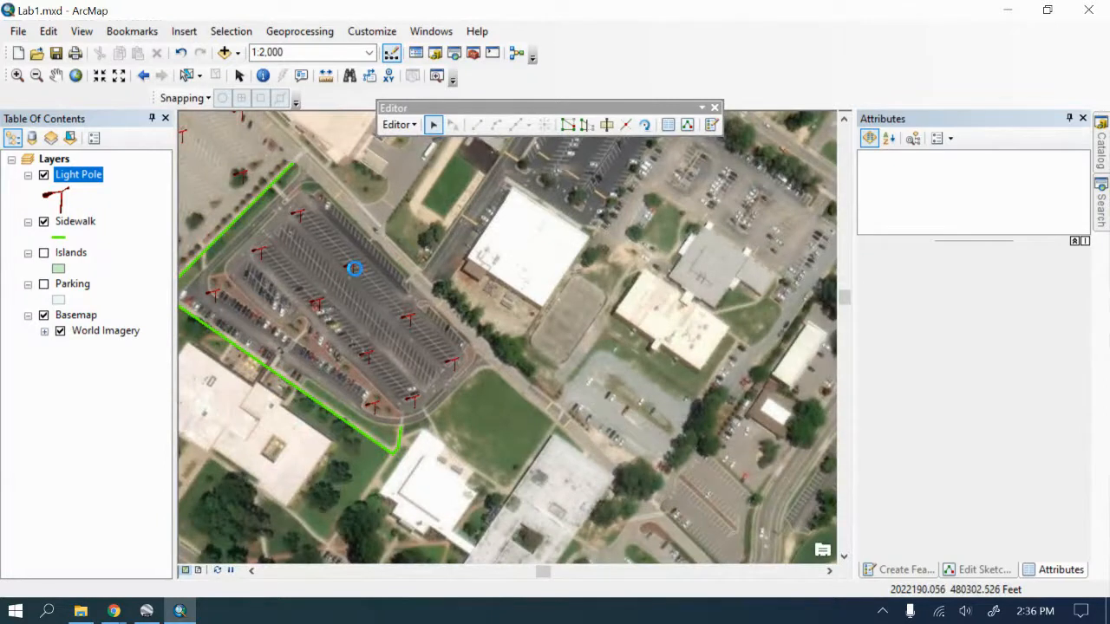
pyautogui.scroll(-3, 353, 273)
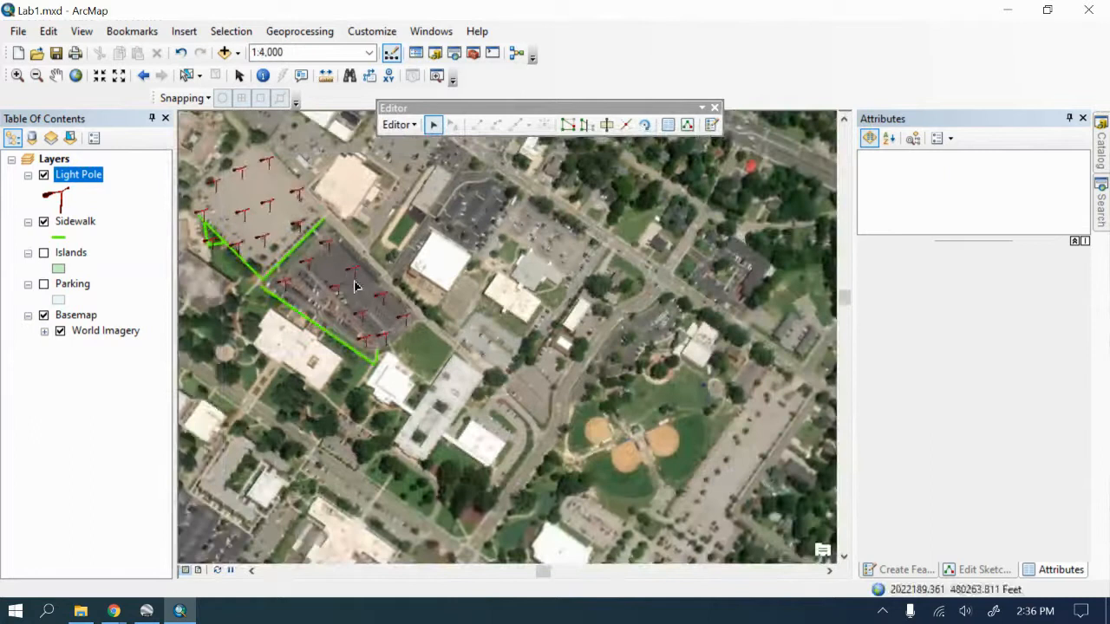
pyautogui.click(352, 273)
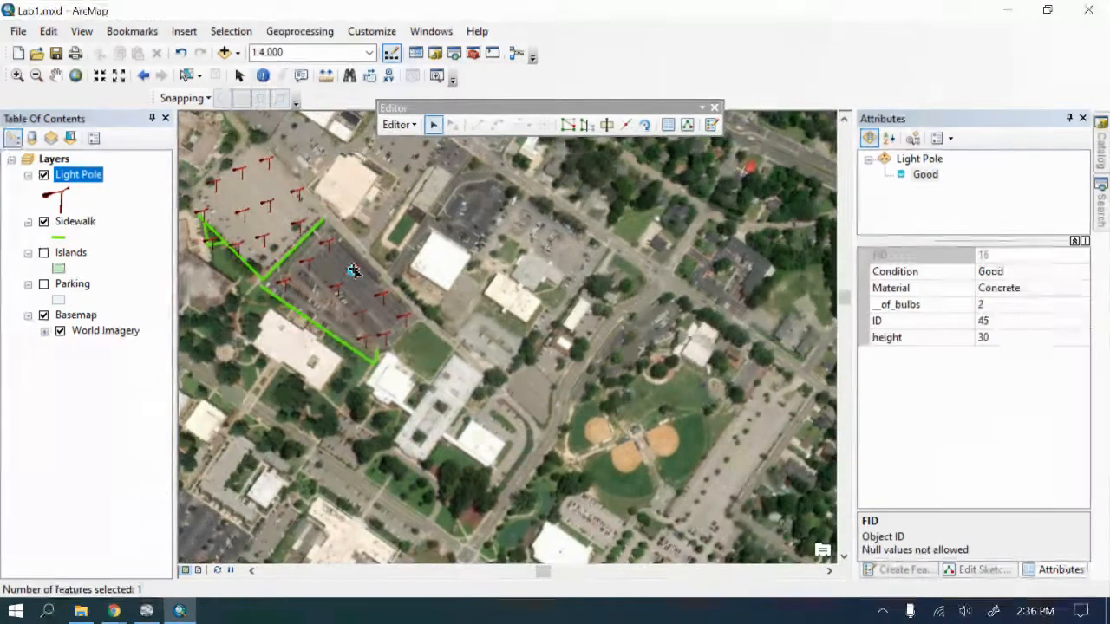
pyautogui.scroll(5, 349, 273)
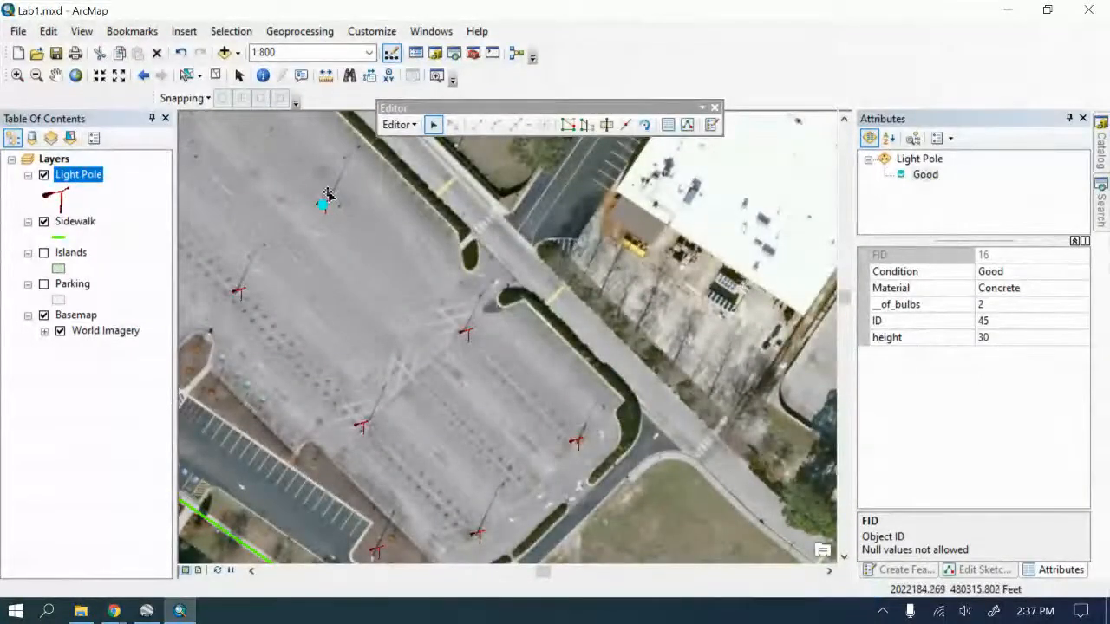
pyautogui.moveTo(332, 197); pyautogui.dragTo(345, 188)
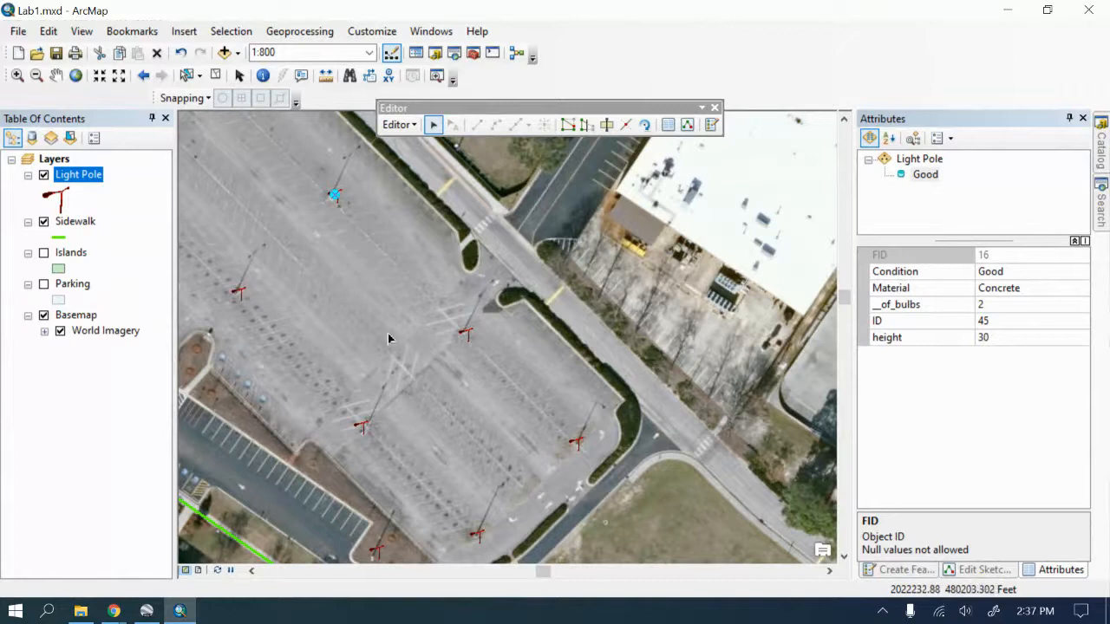
# Step: Clear the light pole selection and check the remaining poles in the lot against the imagery
pyautogui.scroll(-2, 390, 345)
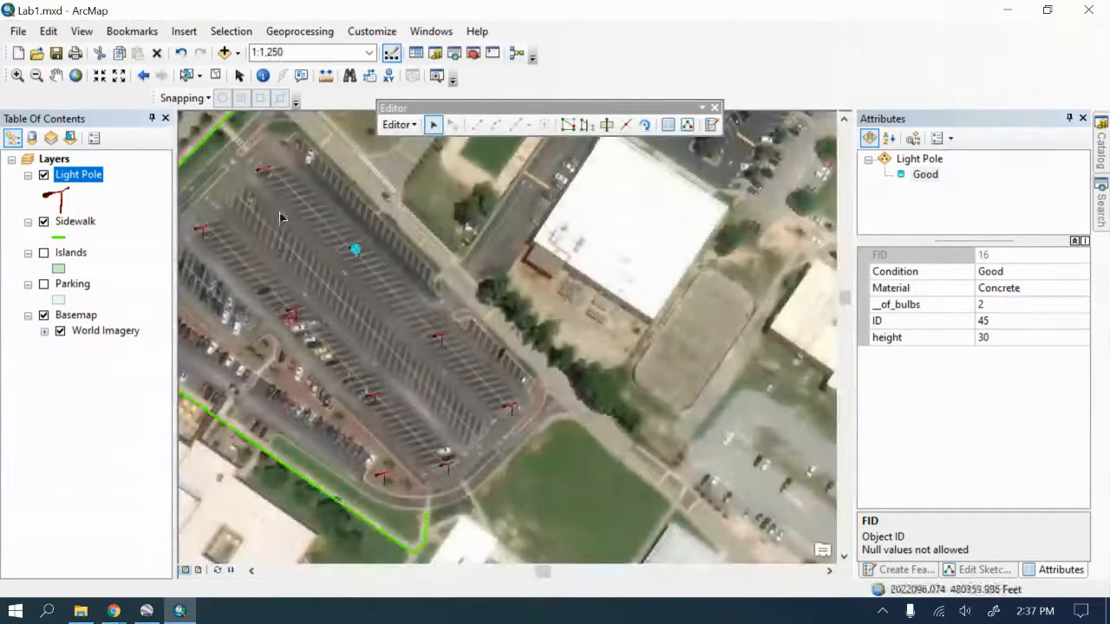
pyautogui.scroll(2, 230, 200)
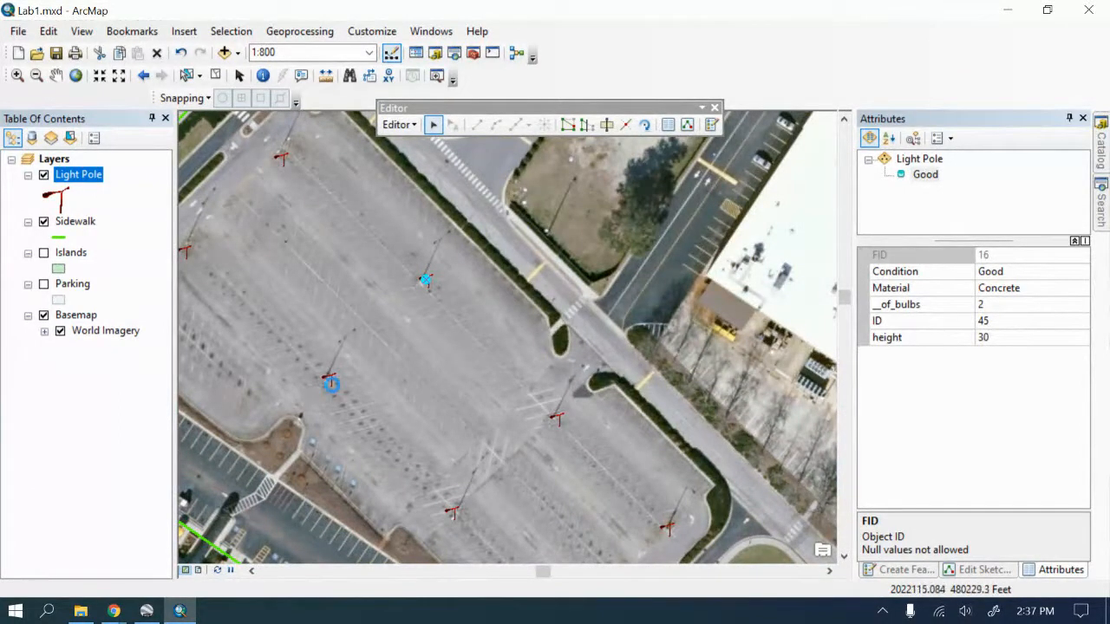
pyautogui.click(332, 390)
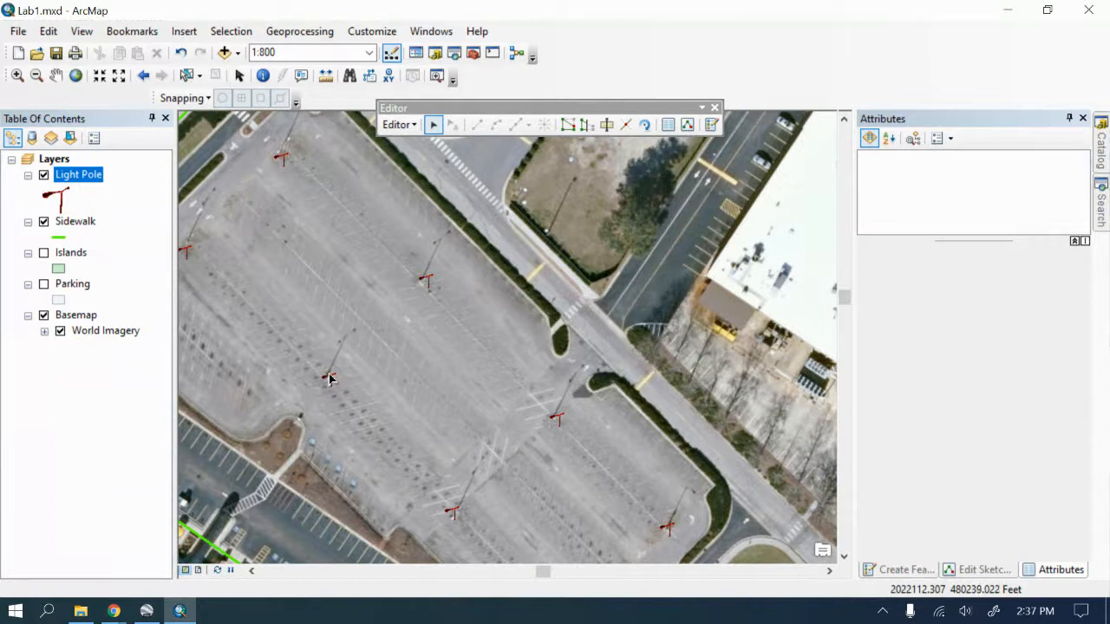
pyautogui.scroll(2, 337, 406)
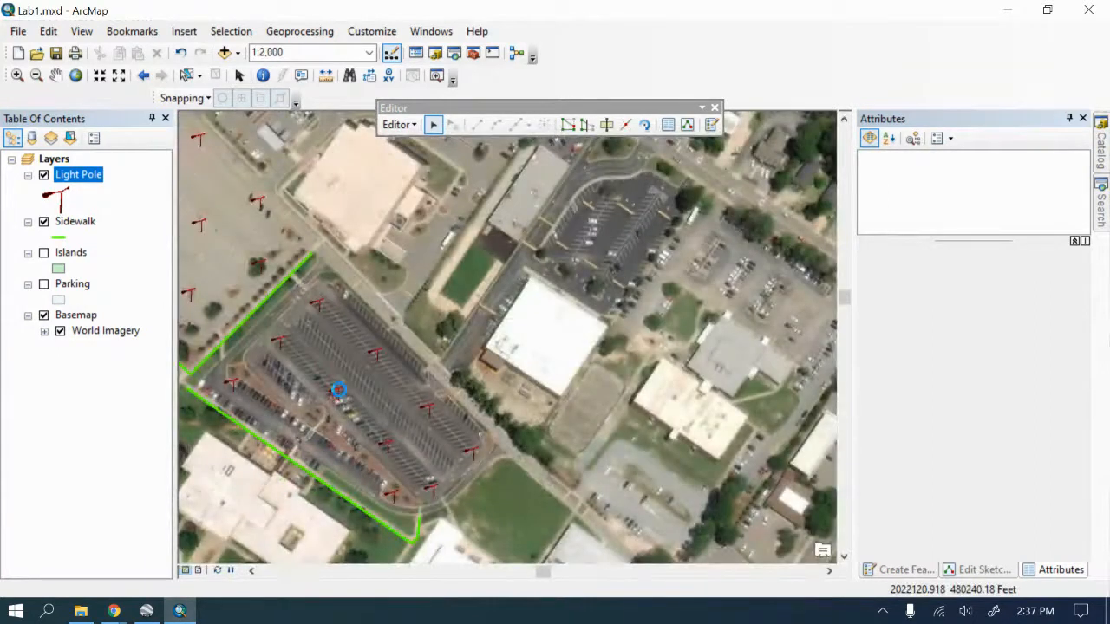
pyautogui.scroll(2, 336, 404)
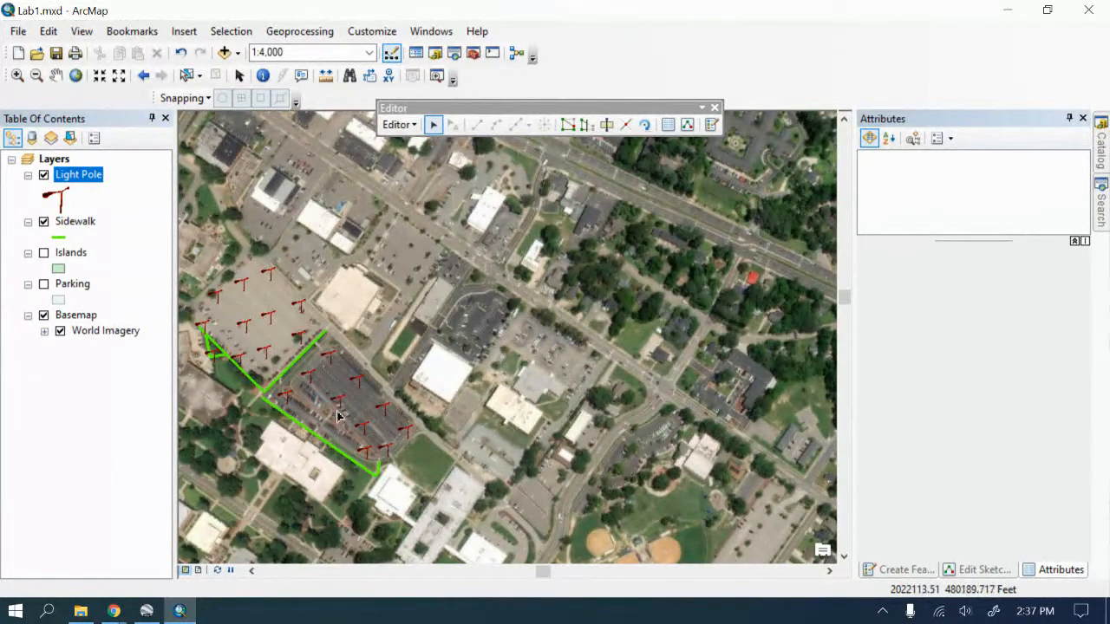
pyautogui.scroll(1, 343, 413)
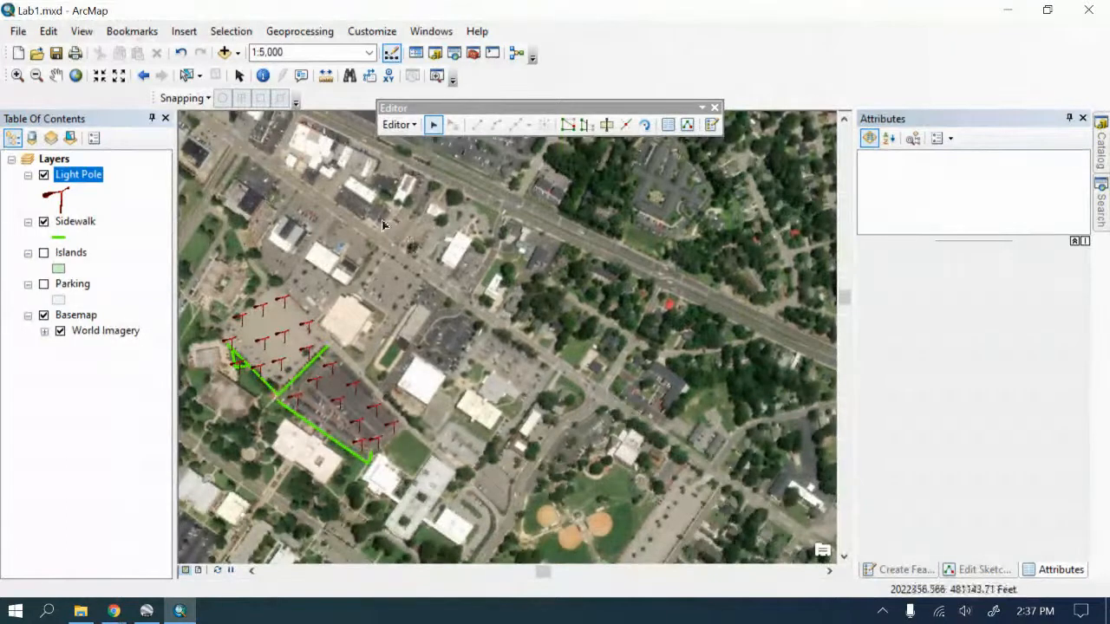
# Step: Return to the bookmarked view of the two parking lots and turn on the Parking layer
pyautogui.click(132, 31)
pyautogui.click(145, 89)
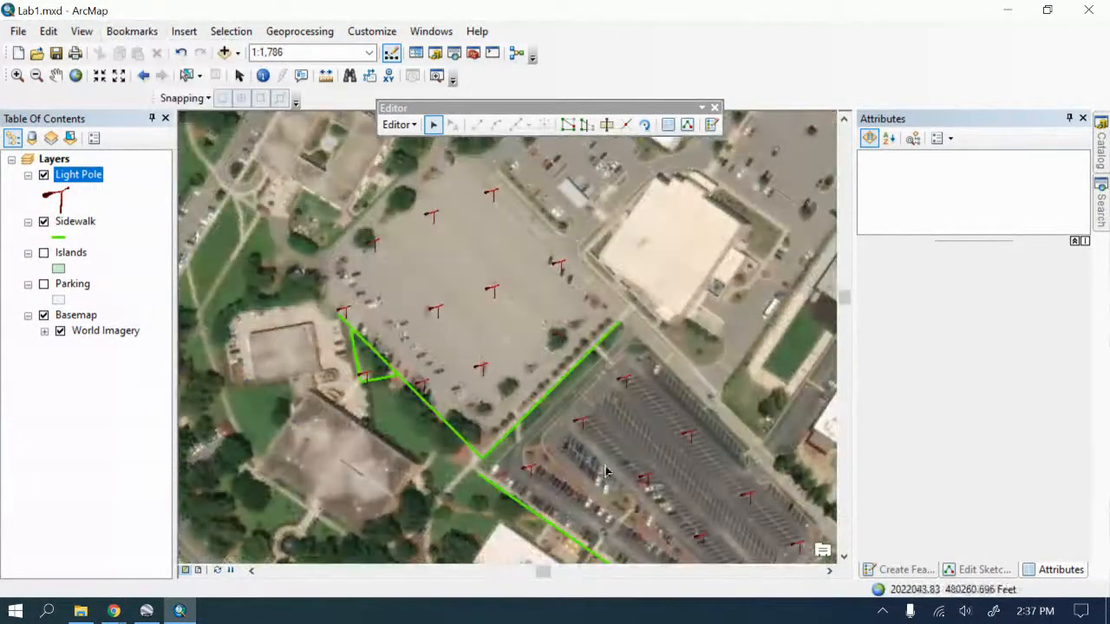
pyautogui.scroll(1, 320, 416)
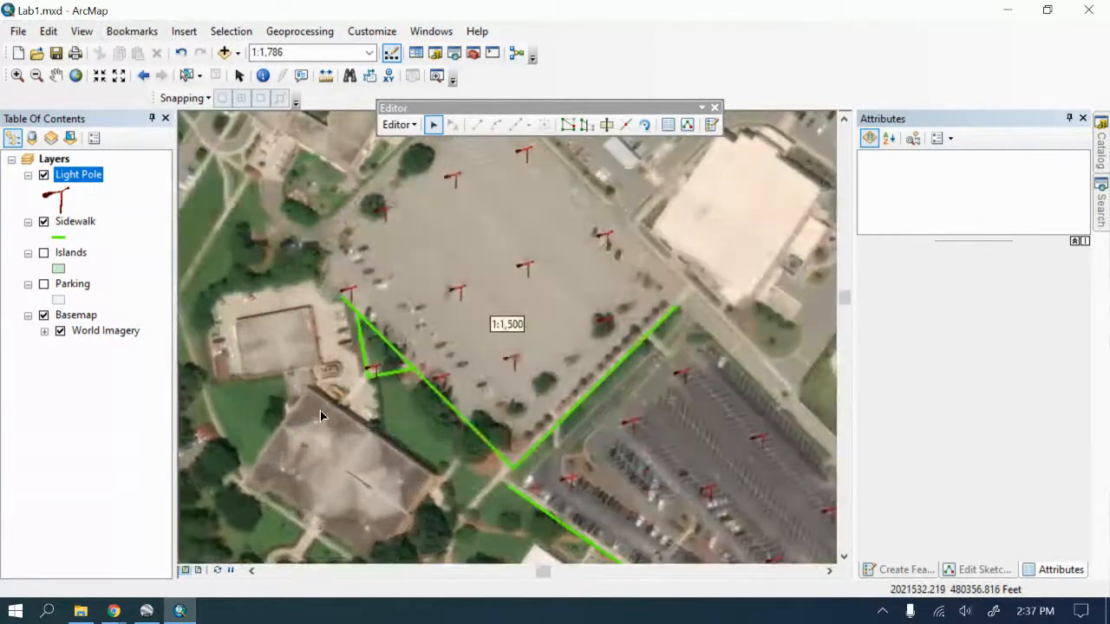
pyautogui.scroll(-3, 320, 416)
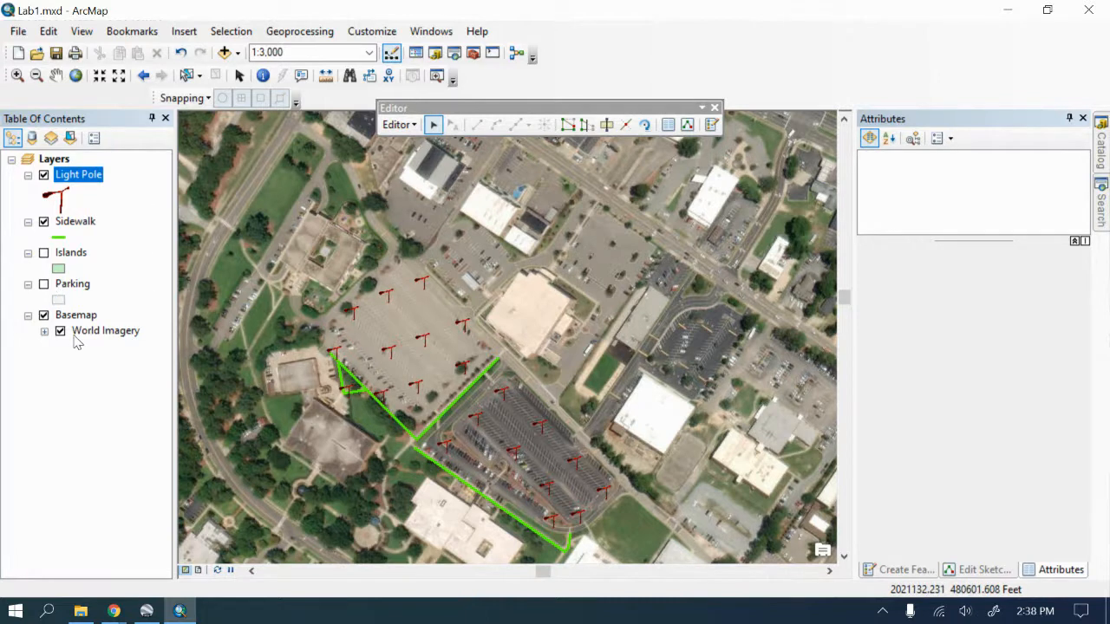
pyautogui.click(46, 290)
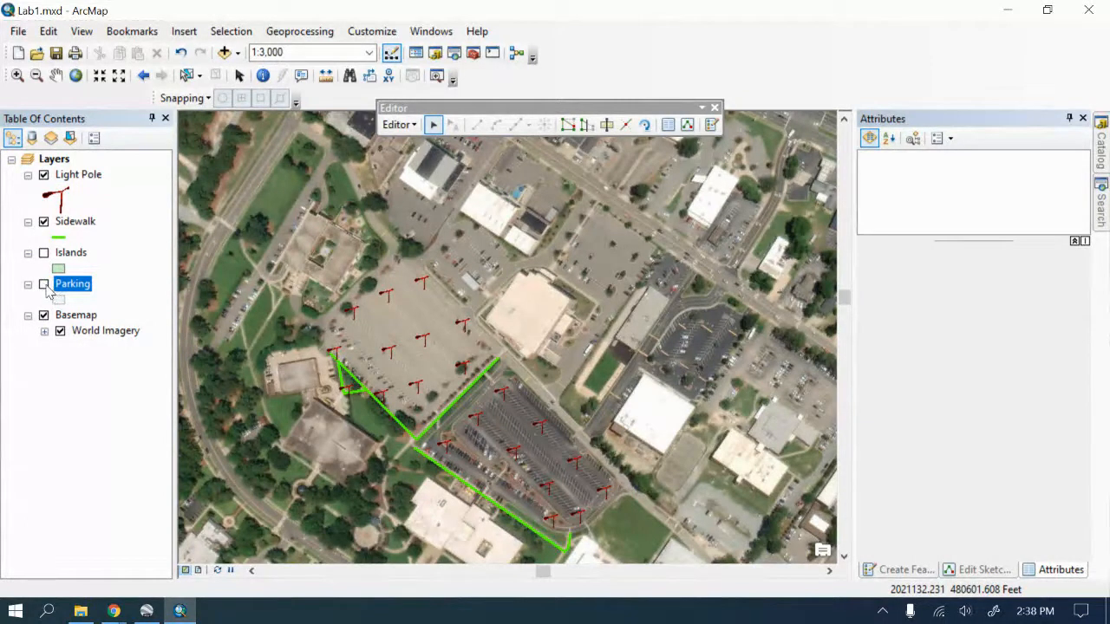
pyautogui.click(43, 284)
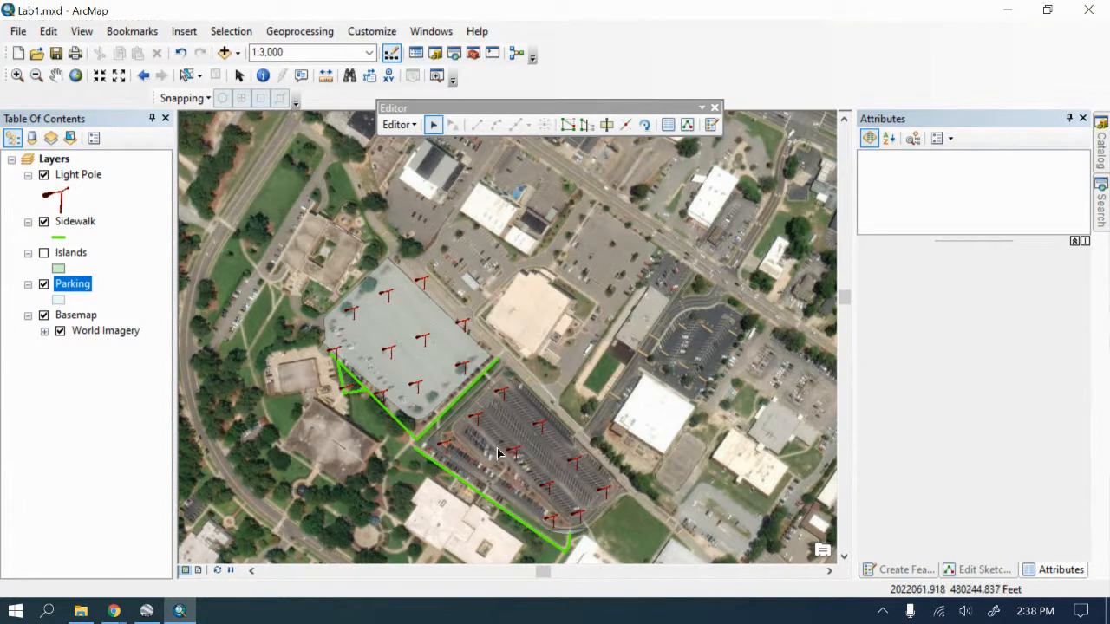
# Step: Stop the edit session without saving its edits and close the Editor toolbar
pyautogui.moveTo(456, 391); pyautogui.dragTo(484, 415)
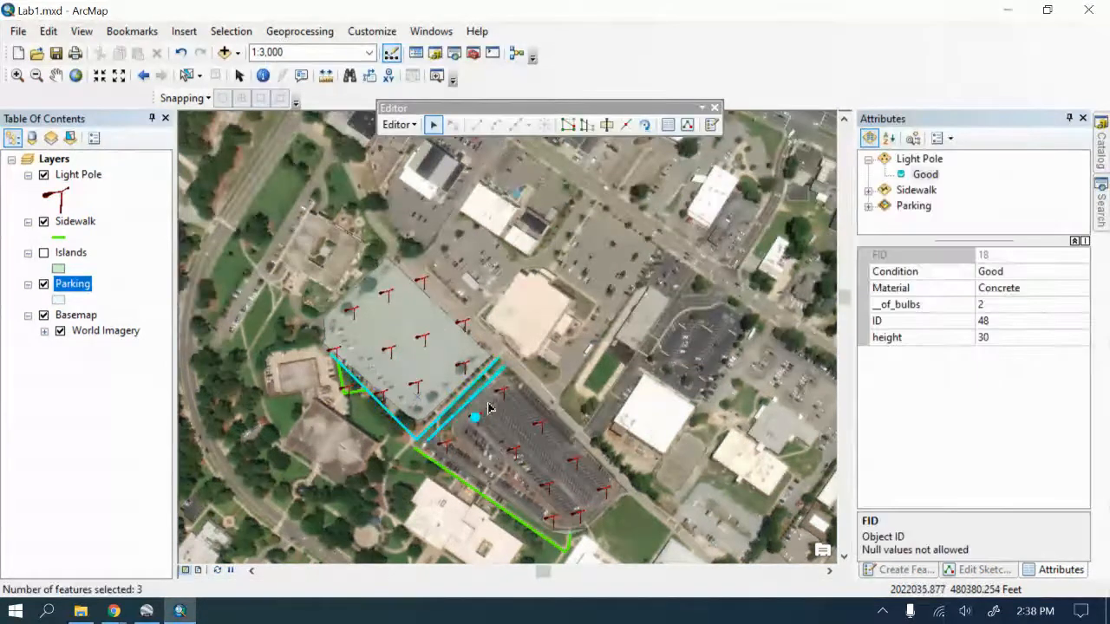
pyautogui.click(383, 126)
pyautogui.click(399, 161)
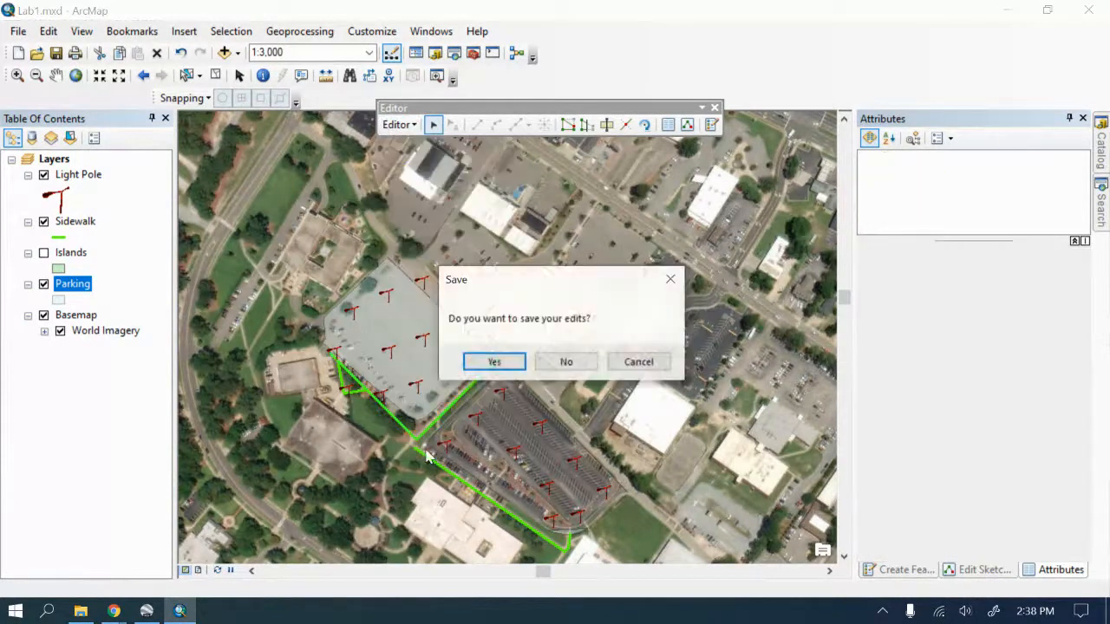
pyautogui.click(566, 363)
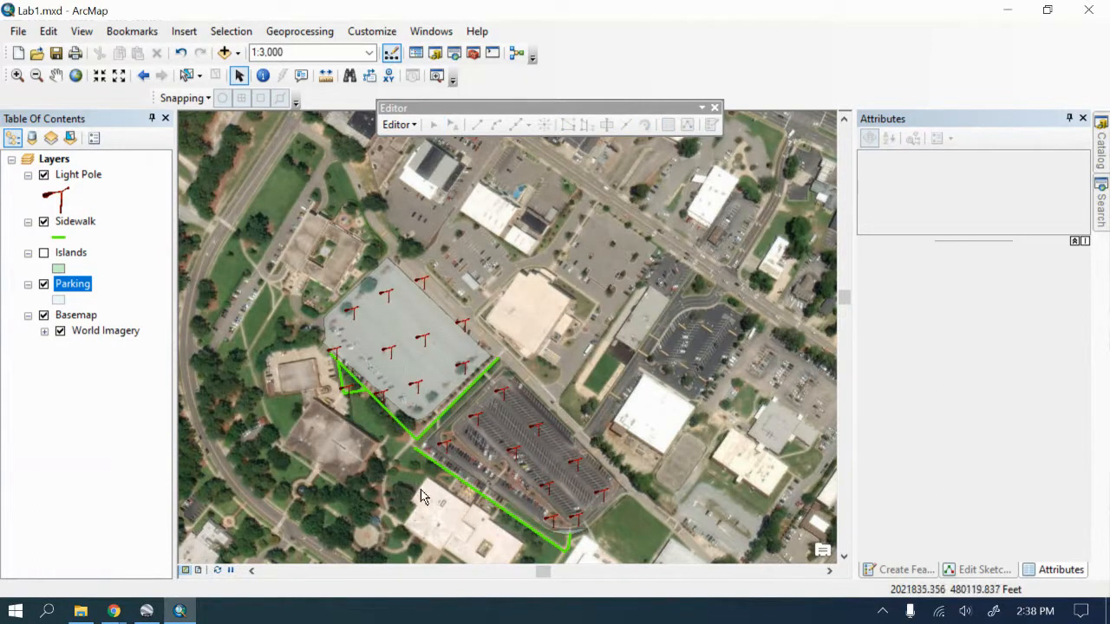
pyautogui.click(714, 107)
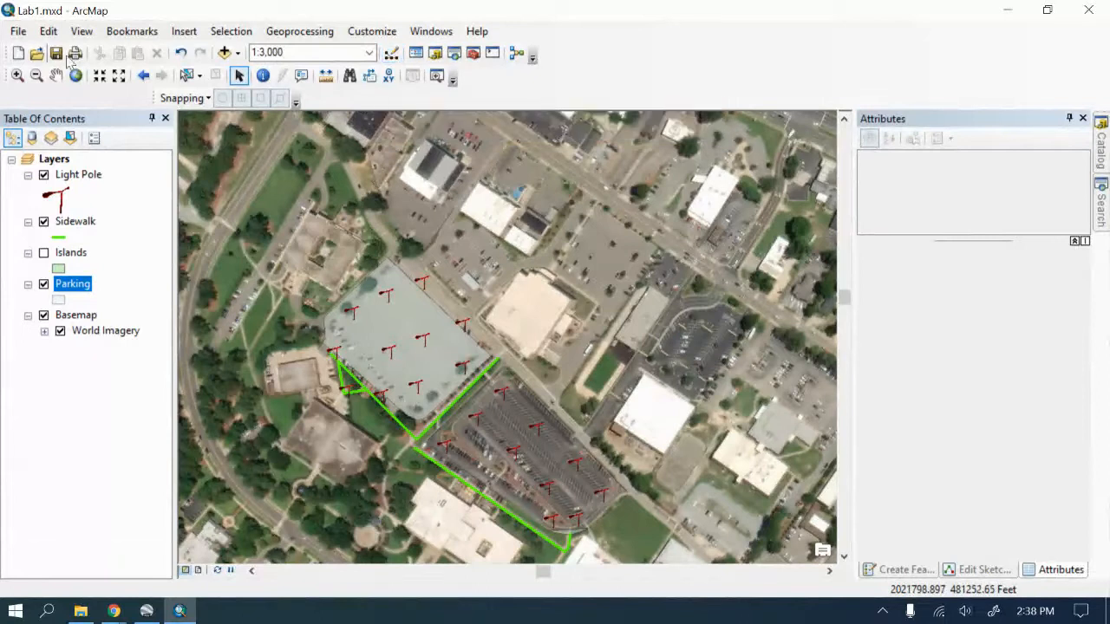
# Step: Show and dock the Editor toolbar, then start an edit session on the Parking layer, continuing past the spatial reference warnings
pyautogui.click(17, 76)
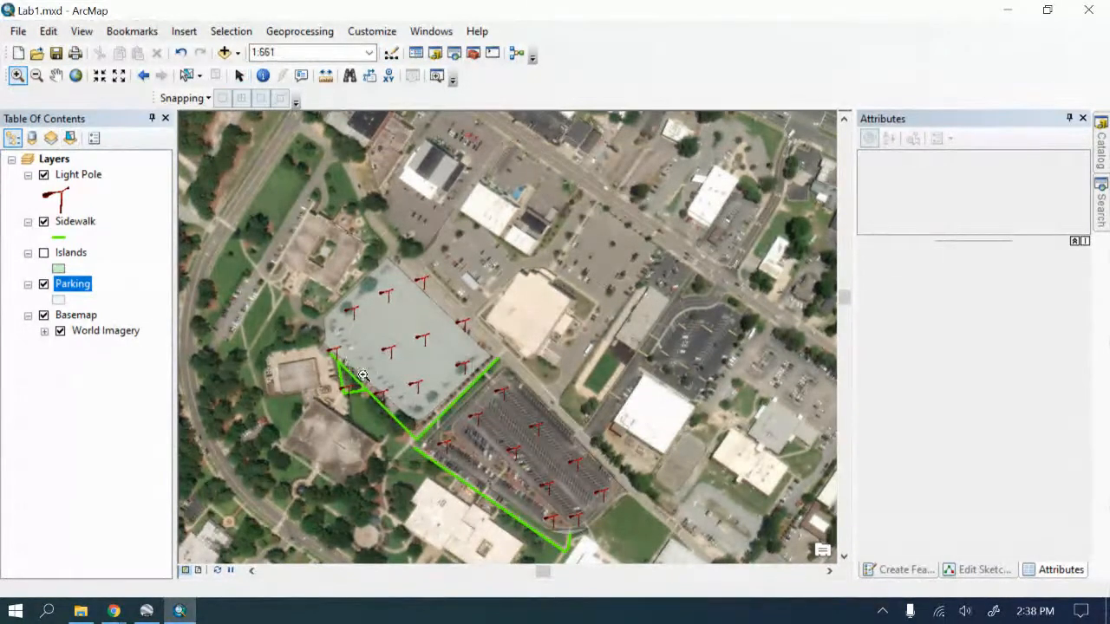
pyautogui.moveTo(356, 373); pyautogui.dragTo(487, 440)
pyautogui.scroll(5, 451, 395)
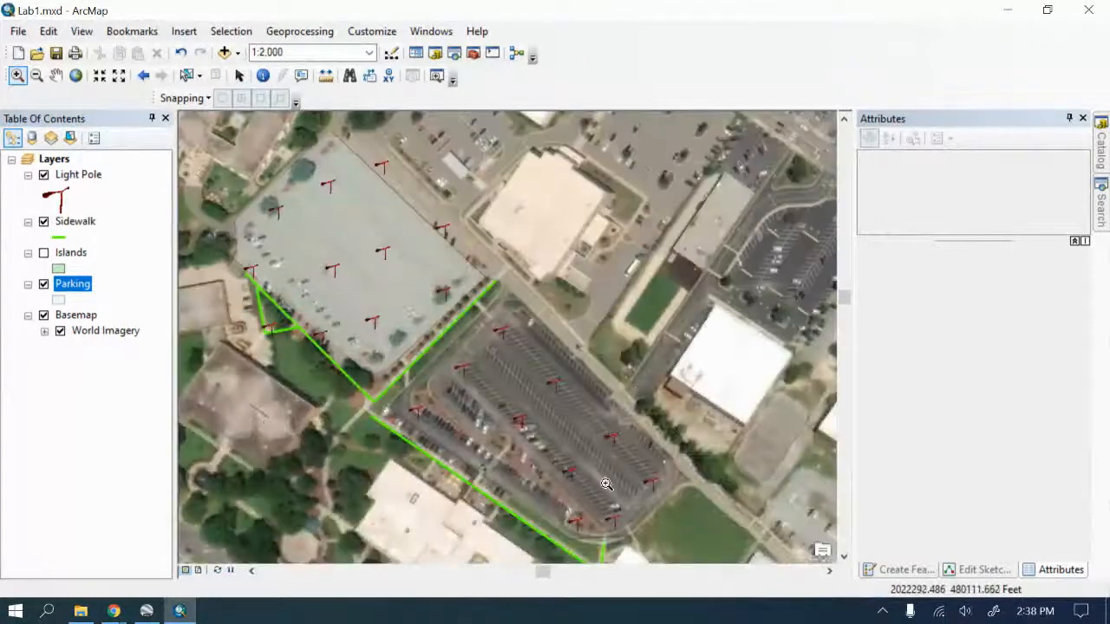
pyautogui.scroll(-2, 598, 527)
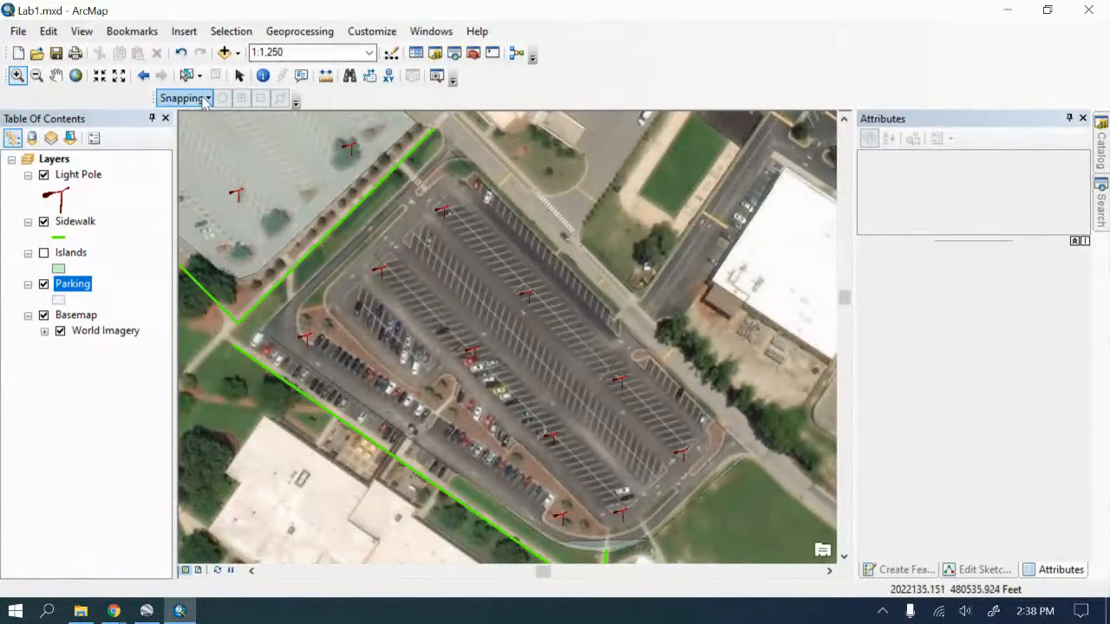
pyautogui.click(392, 53)
pyautogui.doubleClick(399, 109)
pyautogui.click(402, 120)
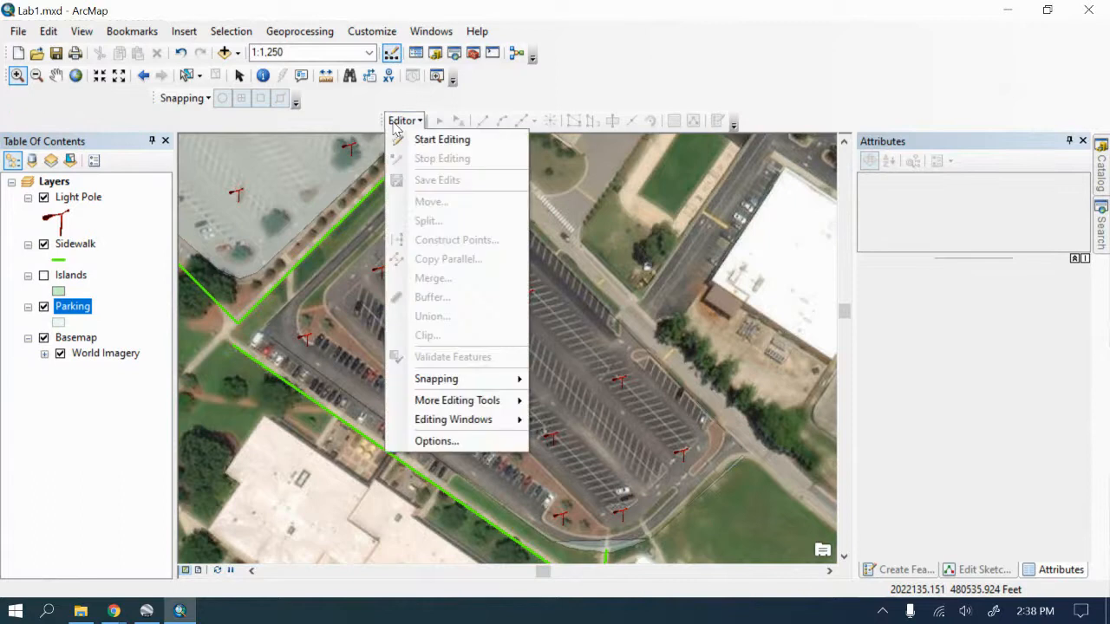
pyautogui.click(435, 141)
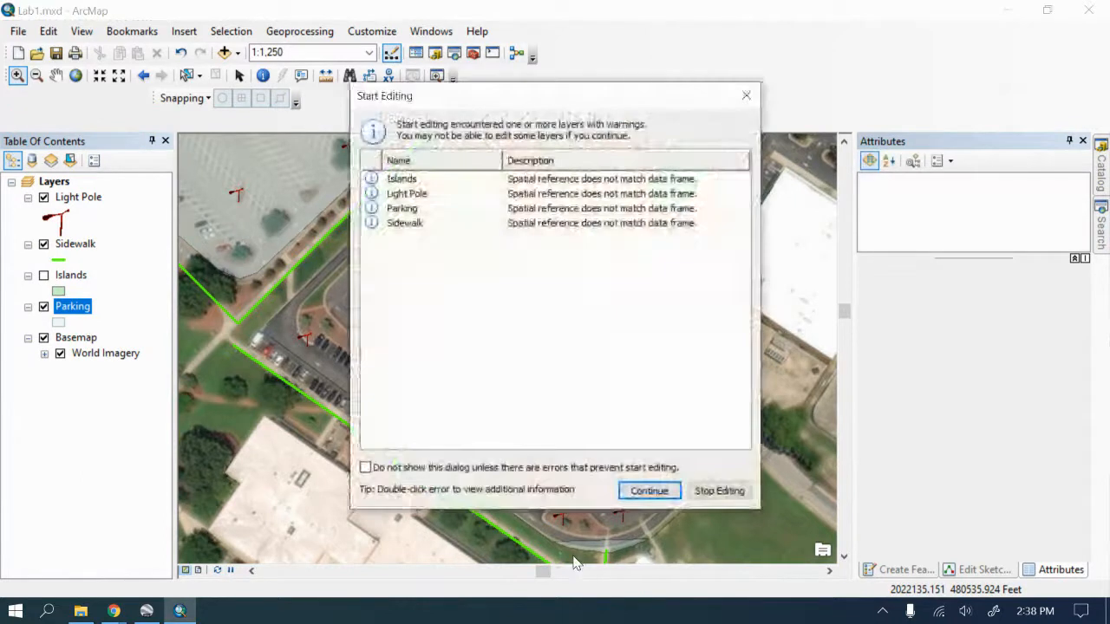
pyautogui.click(392, 208)
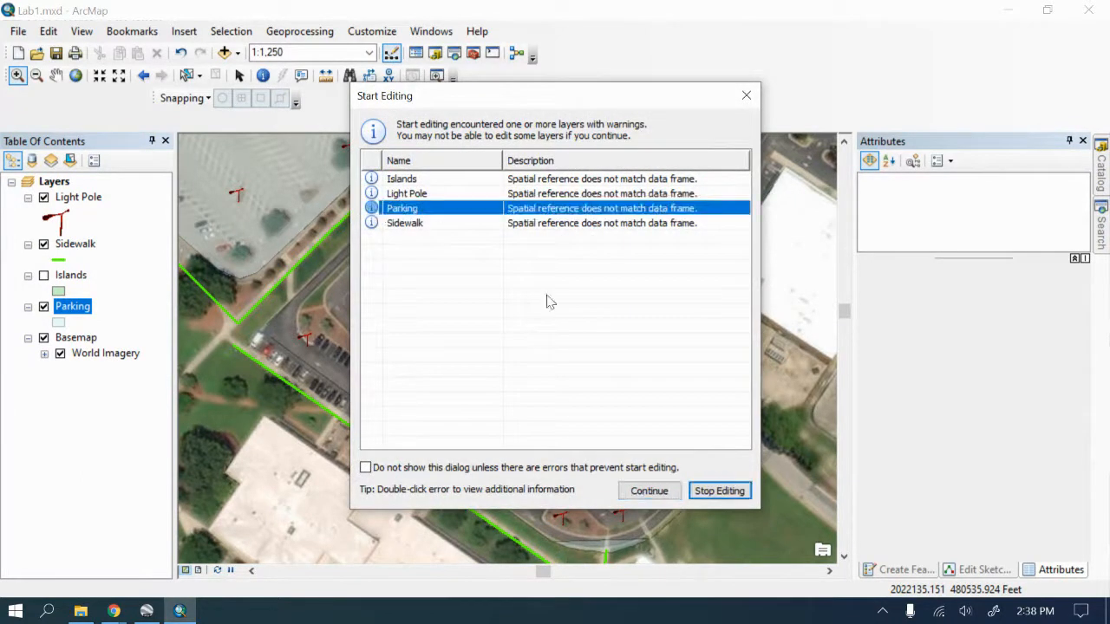
pyautogui.click(650, 491)
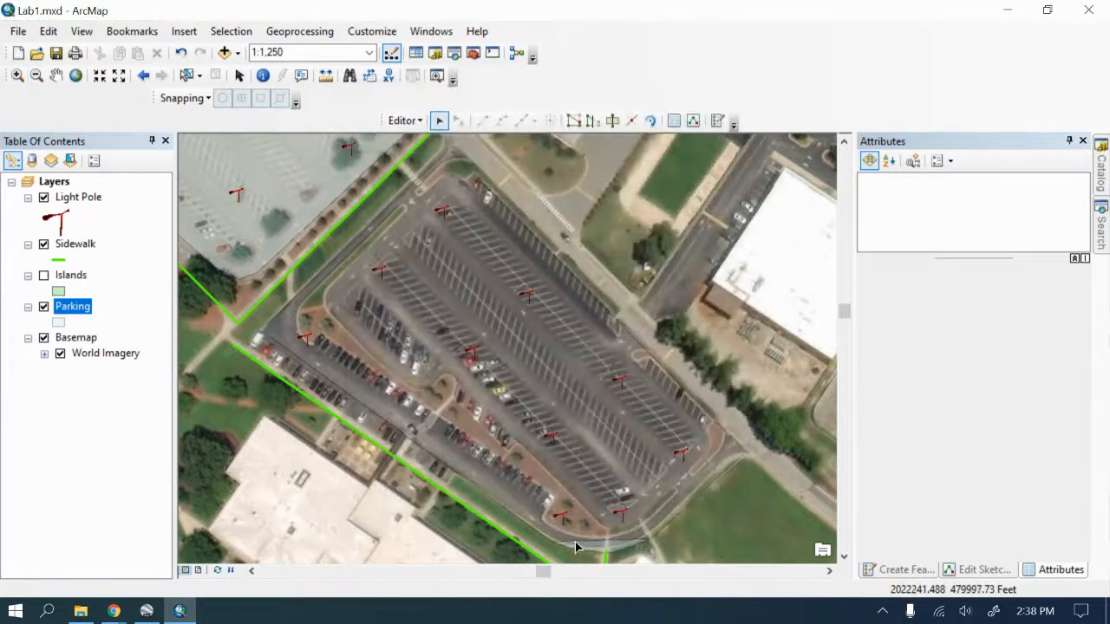
# Step: Select the thin parking polygons along the southern and southeastern edges of the unfilled lot to inspect their attributes
pyautogui.click(575, 543)
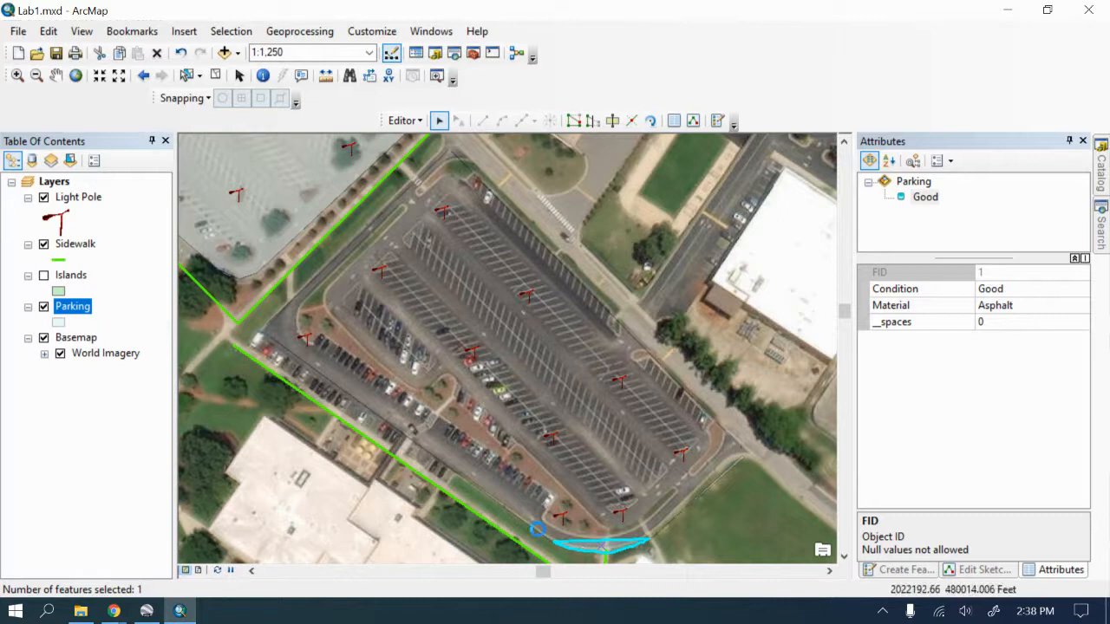
pyautogui.click(538, 529)
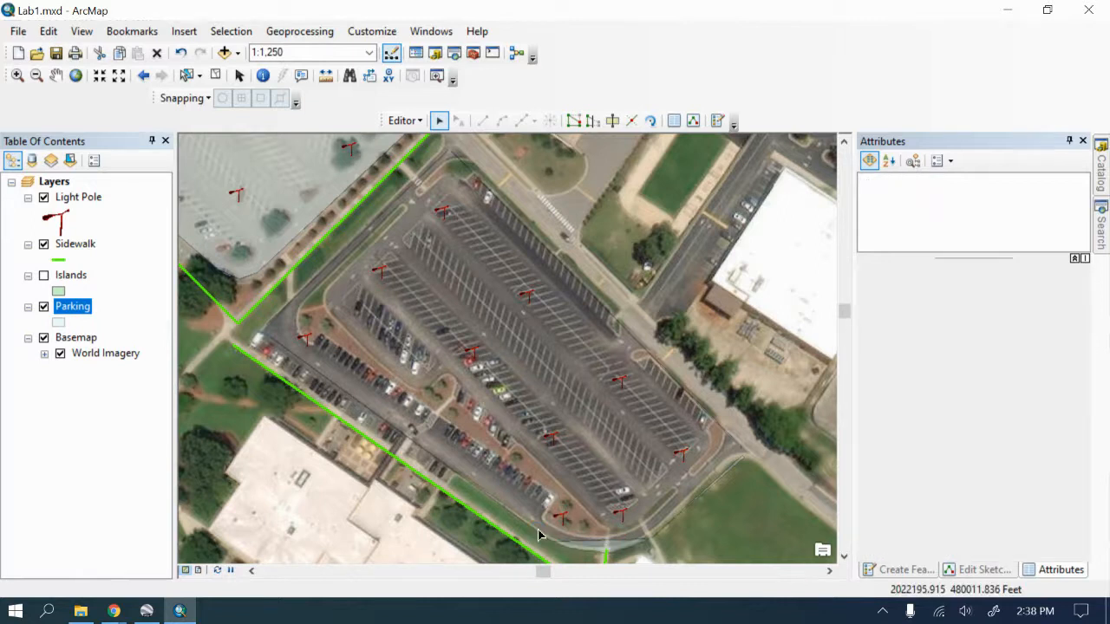
pyautogui.click(663, 527)
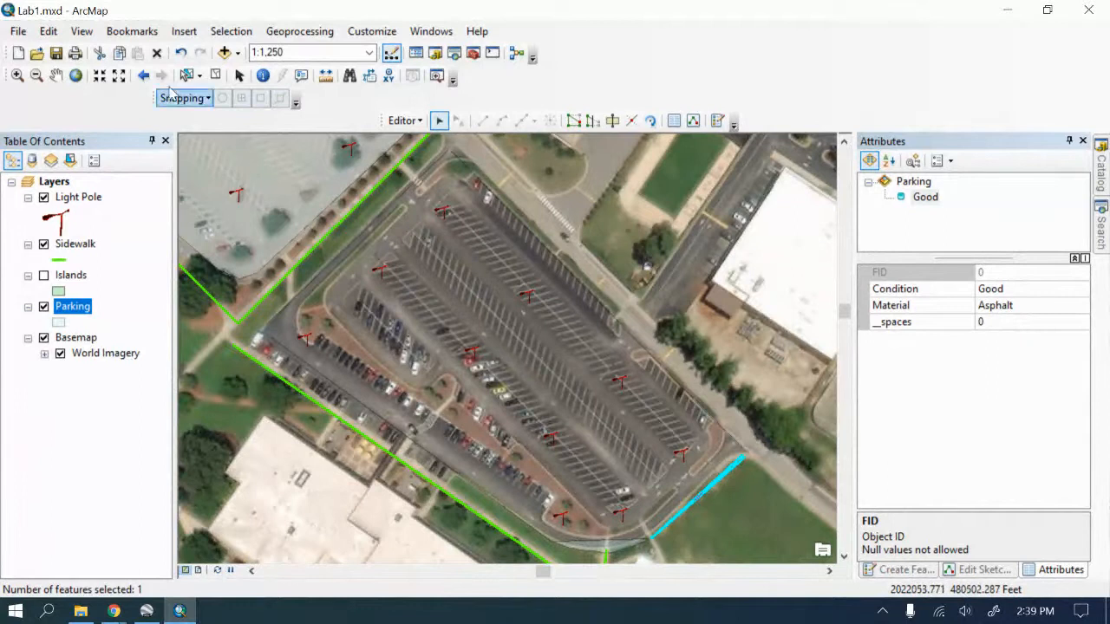
# Step: Stop editing and restart the edit session with the Parking layer, continuing past the spatial reference warnings
pyautogui.click(407, 122)
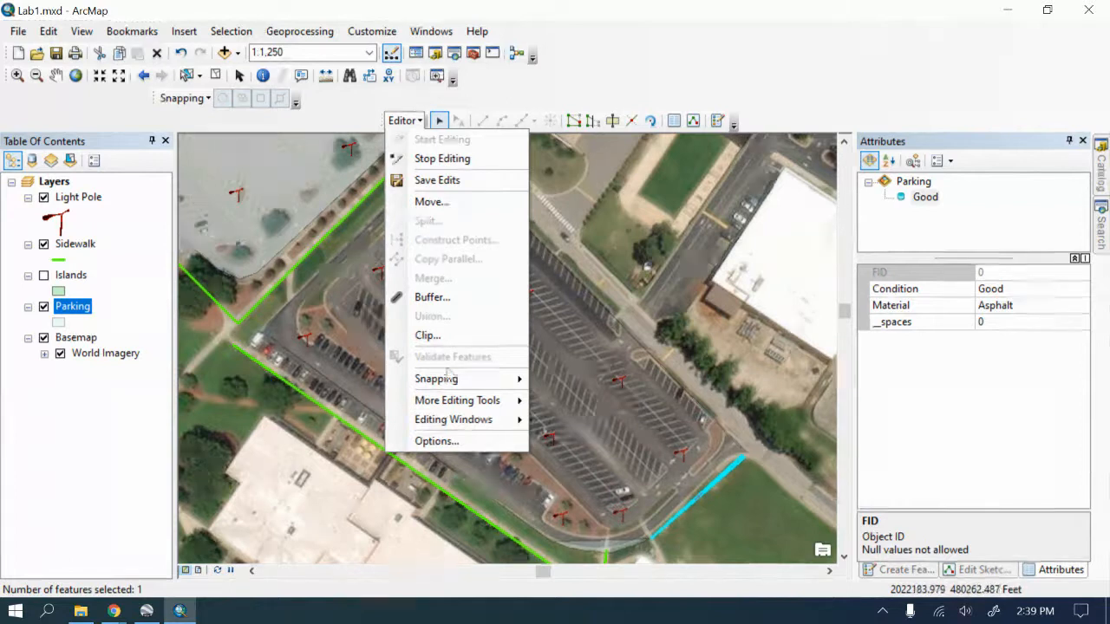
pyautogui.click(438, 160)
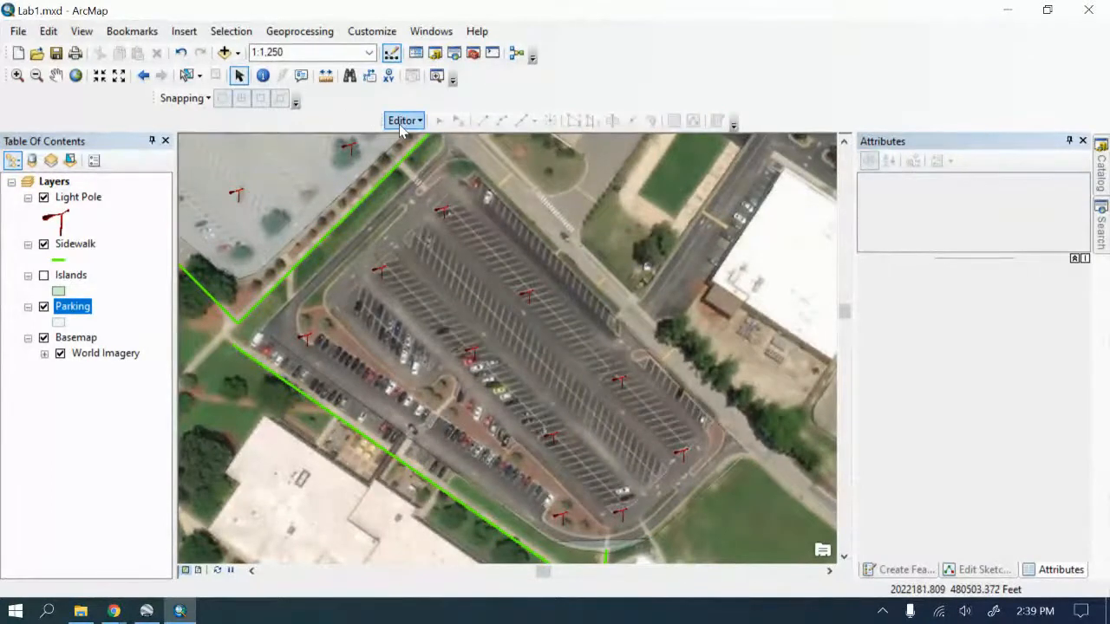
pyautogui.click(402, 121)
pyautogui.click(438, 143)
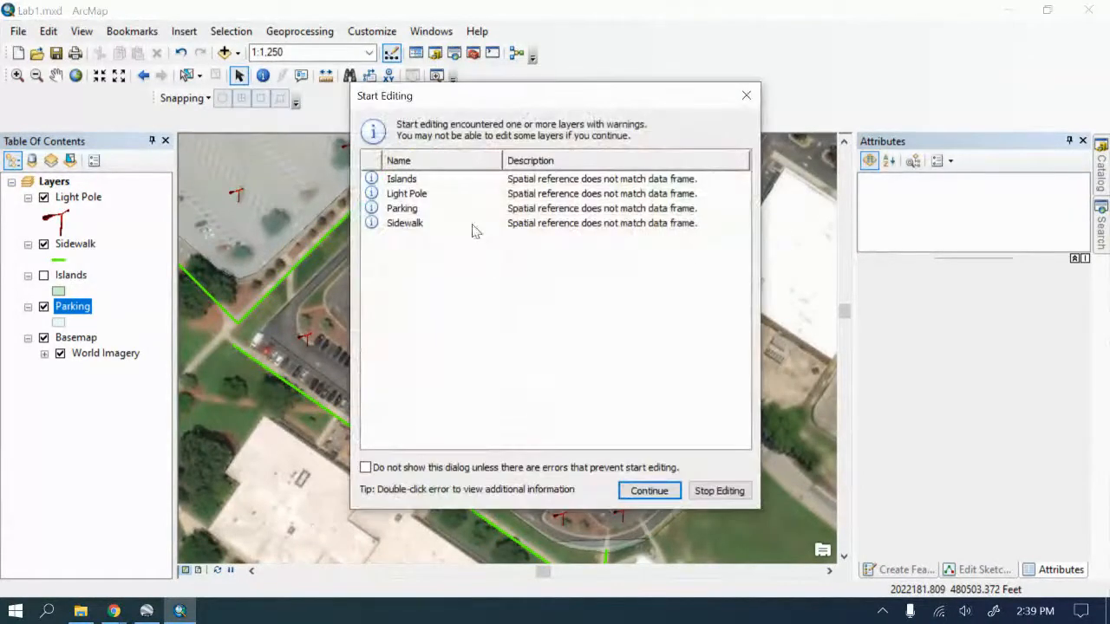
pyautogui.click(392, 208)
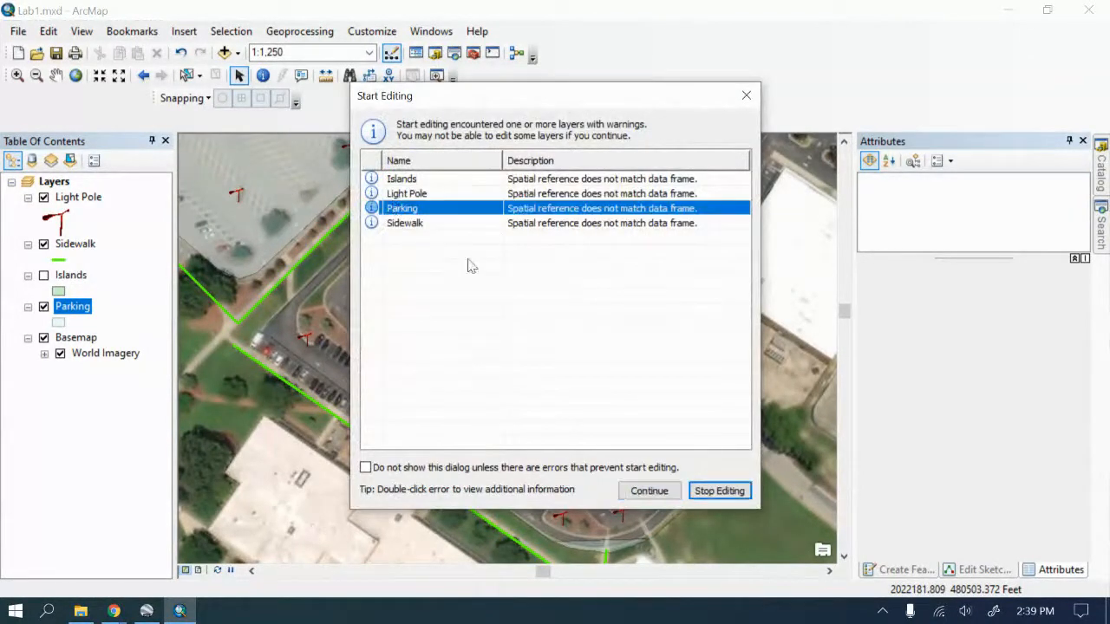
pyautogui.click(652, 491)
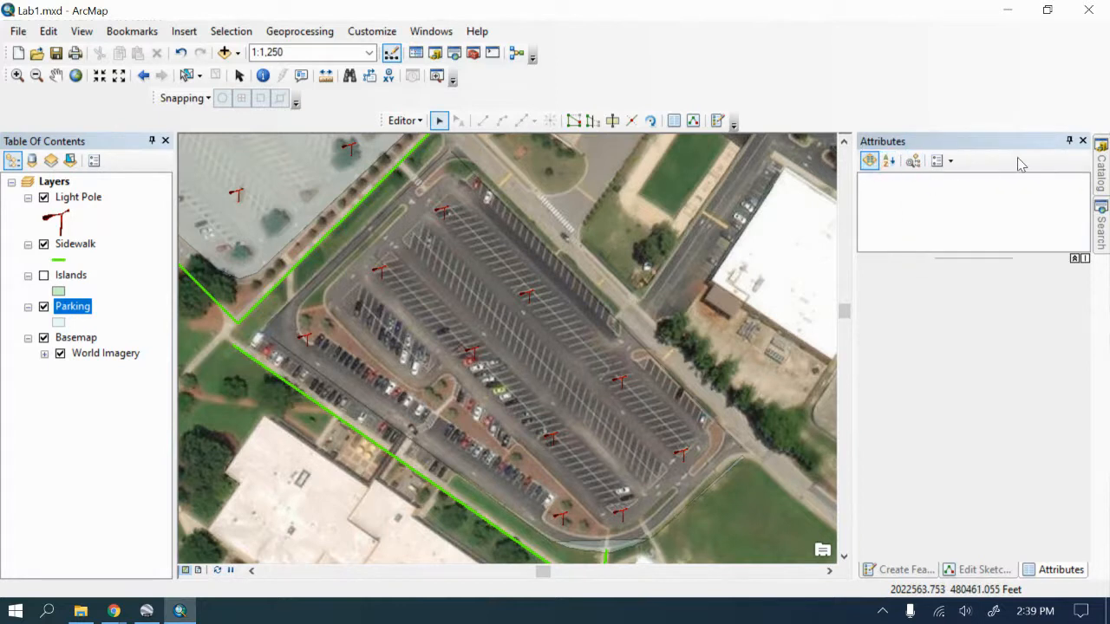
# Step: Bring up the Create Features templates and choose Parking with the Polygon construction tool
pyautogui.click(887, 161)
pyautogui.click(950, 162)
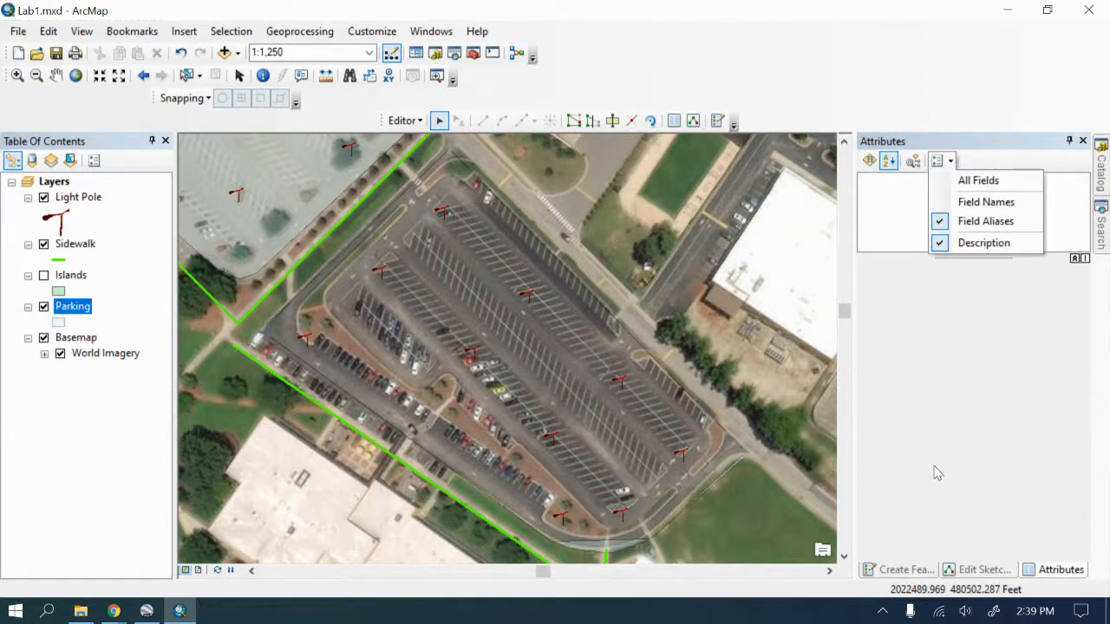
pyautogui.click(980, 570)
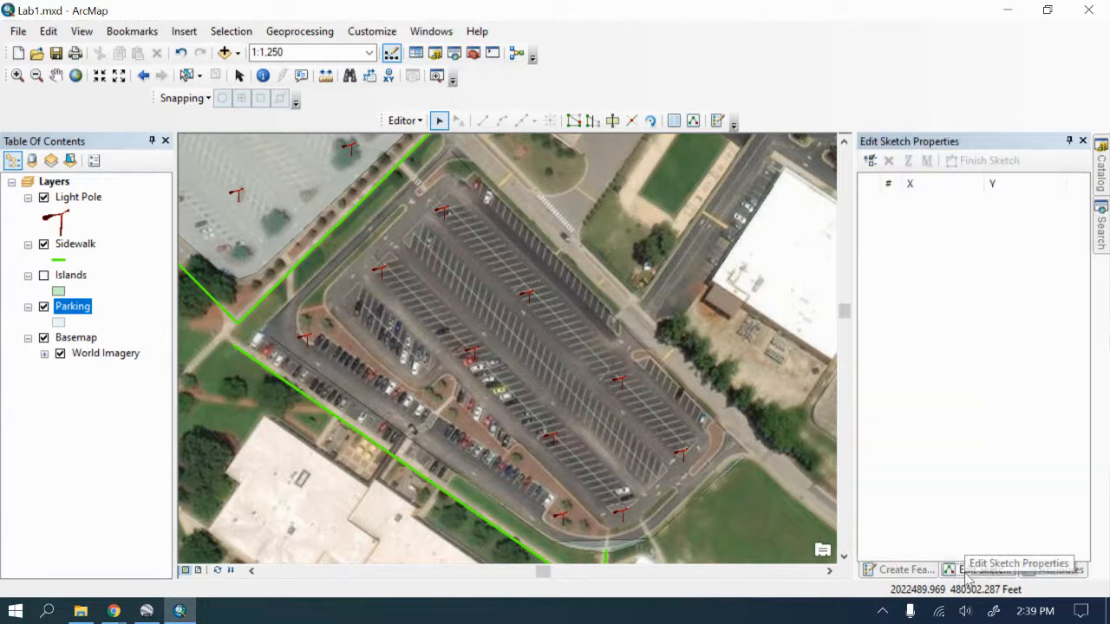
pyautogui.click(896, 571)
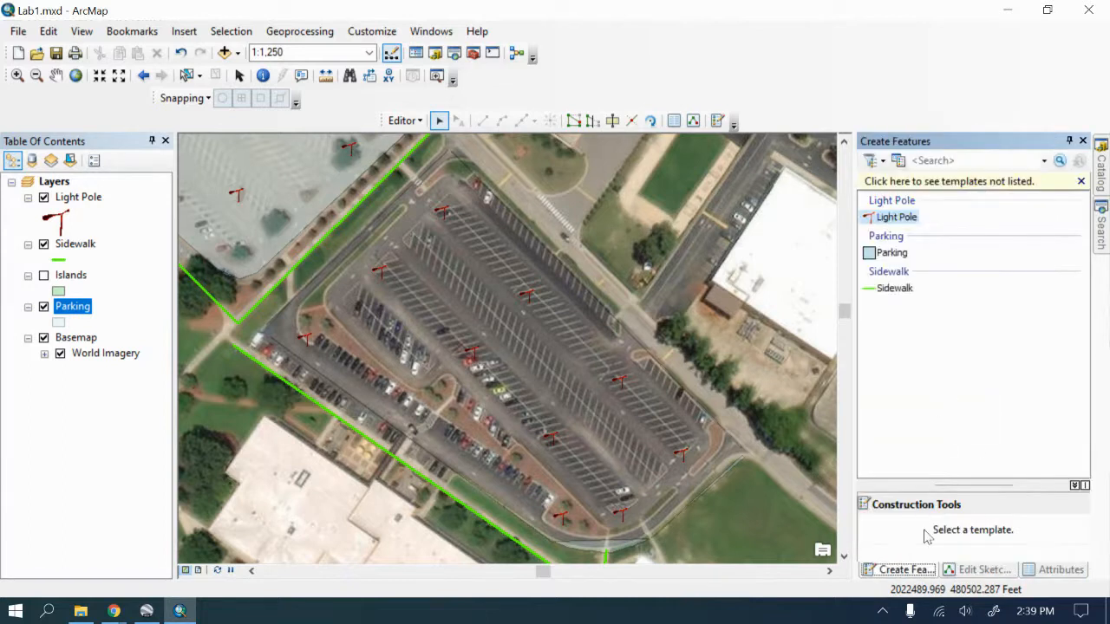
pyautogui.click(898, 253)
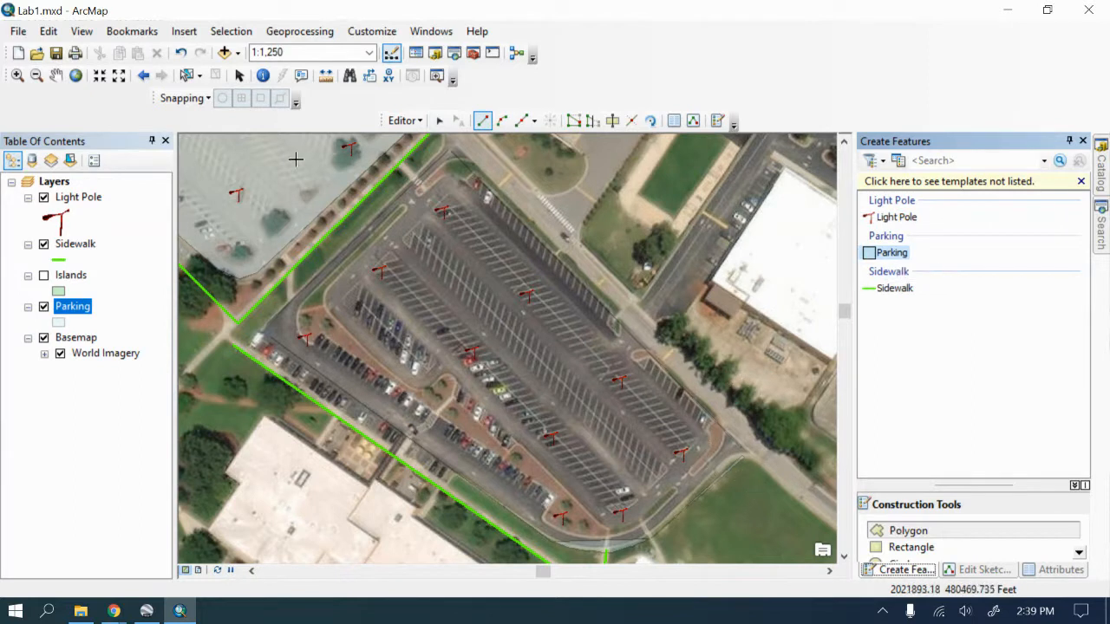
# Step: Turn on snapping and start the Parking polygon by tracing the curved southern edge of the unfilled lot
pyautogui.click(185, 99)
pyautogui.click(205, 117)
pyautogui.click(557, 552)
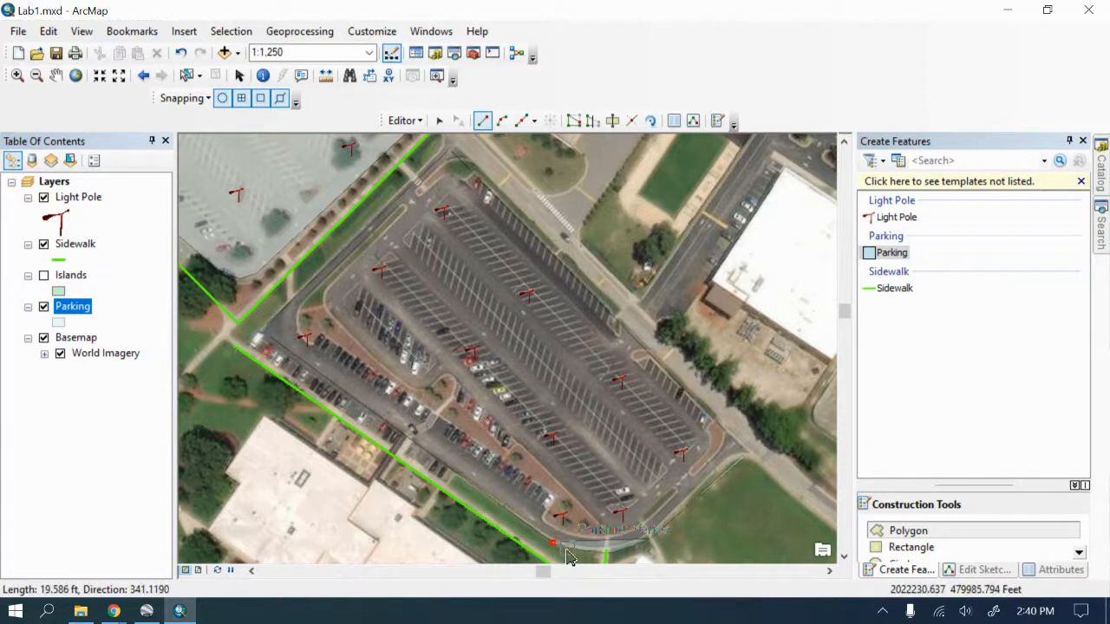
pyautogui.click(569, 557)
pyautogui.click(589, 556)
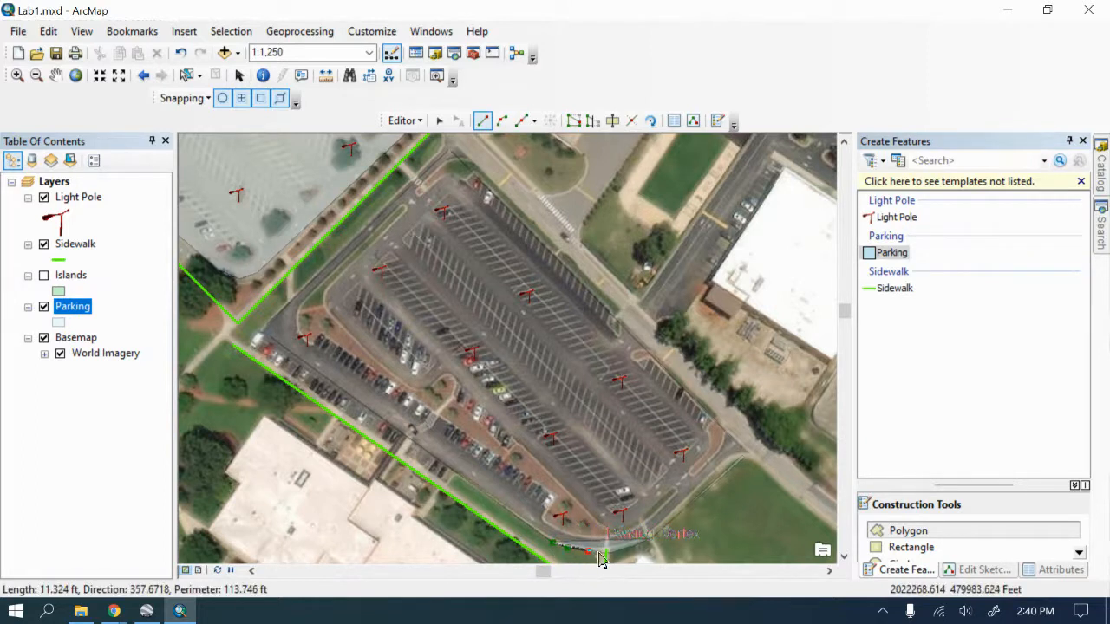
pyautogui.click(606, 557)
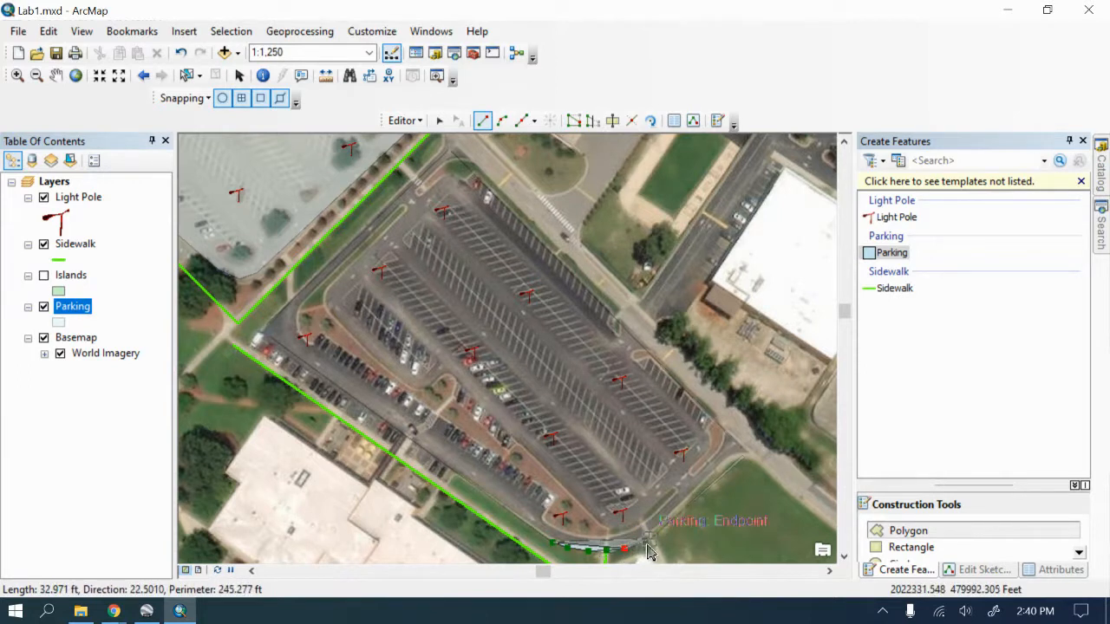
pyautogui.click(623, 552)
pyautogui.click(648, 540)
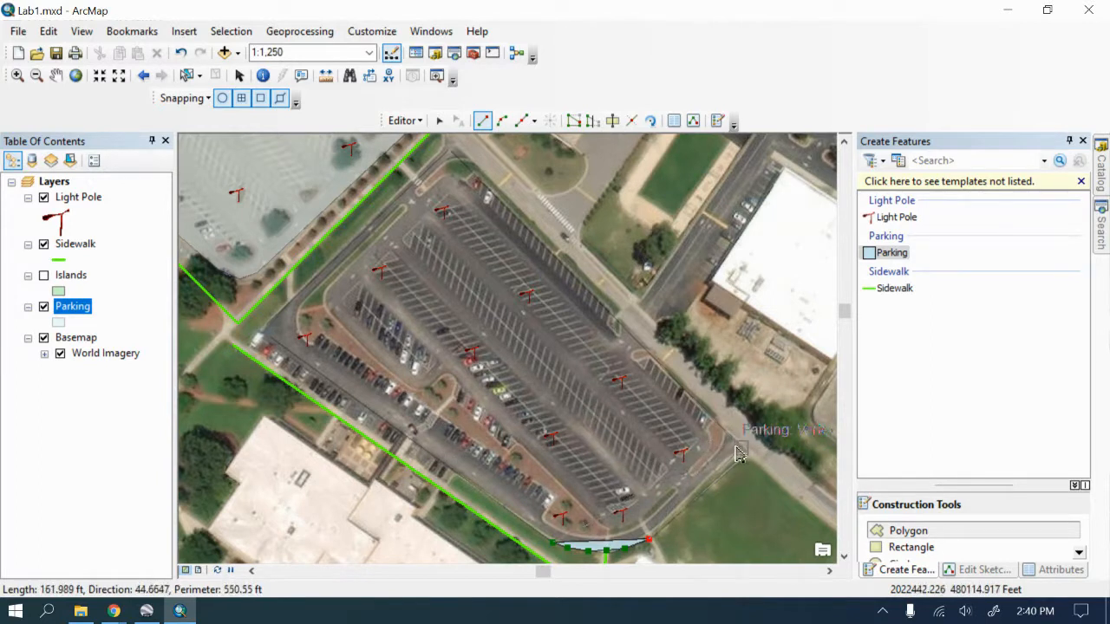
# Step: Turn off snapping and extend the Parking outline up the lot's southeastern edge to its eastern corner at the road
pyautogui.click(202, 100)
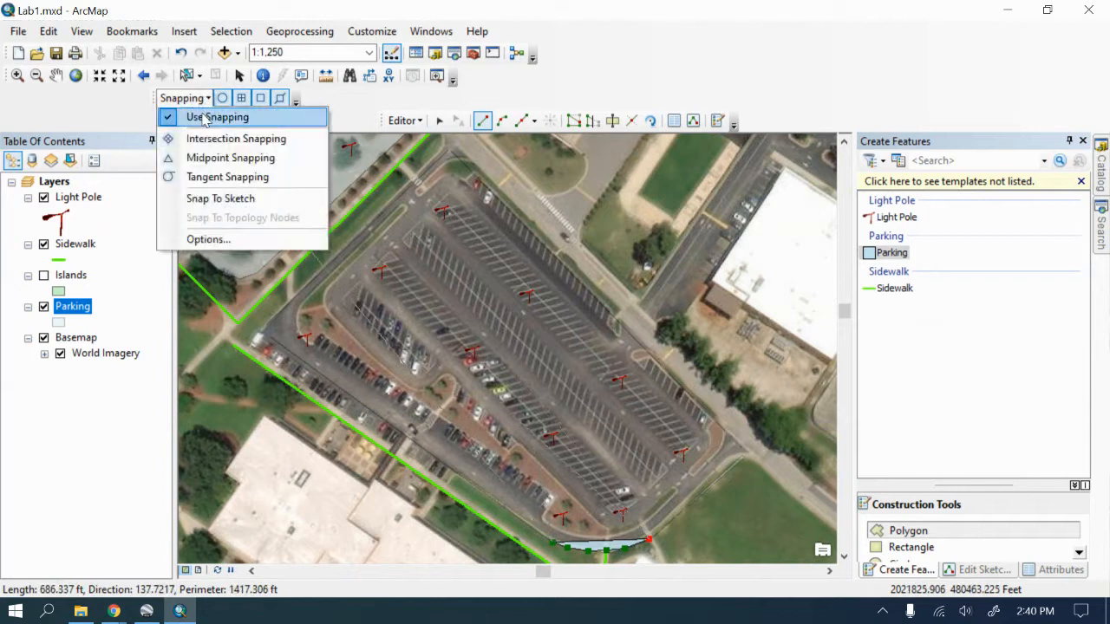
pyautogui.click(213, 114)
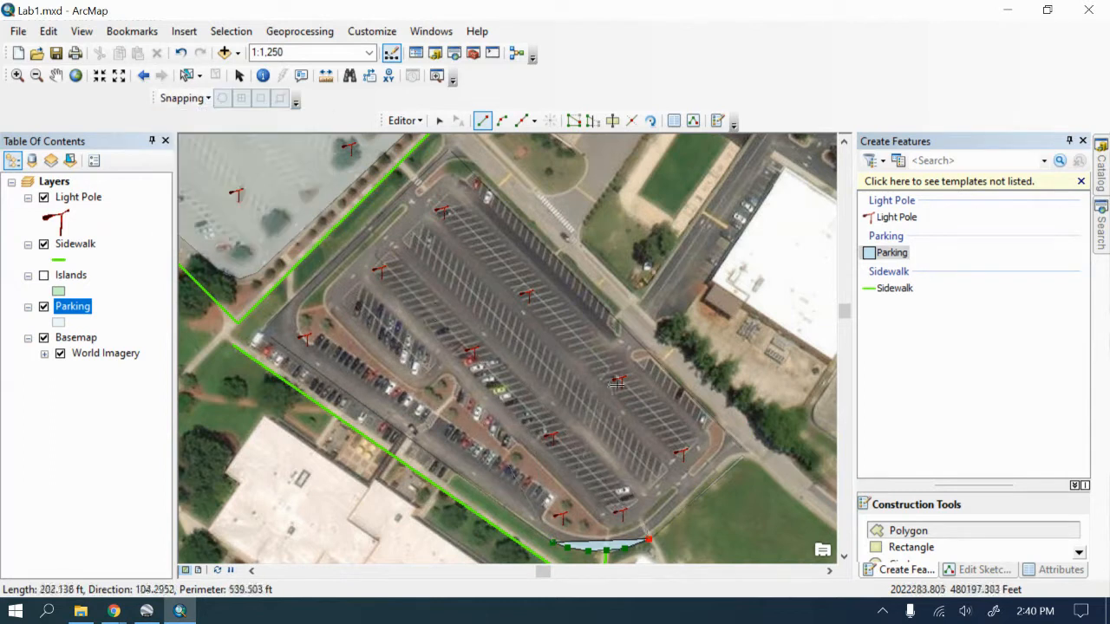
pyautogui.click(730, 453)
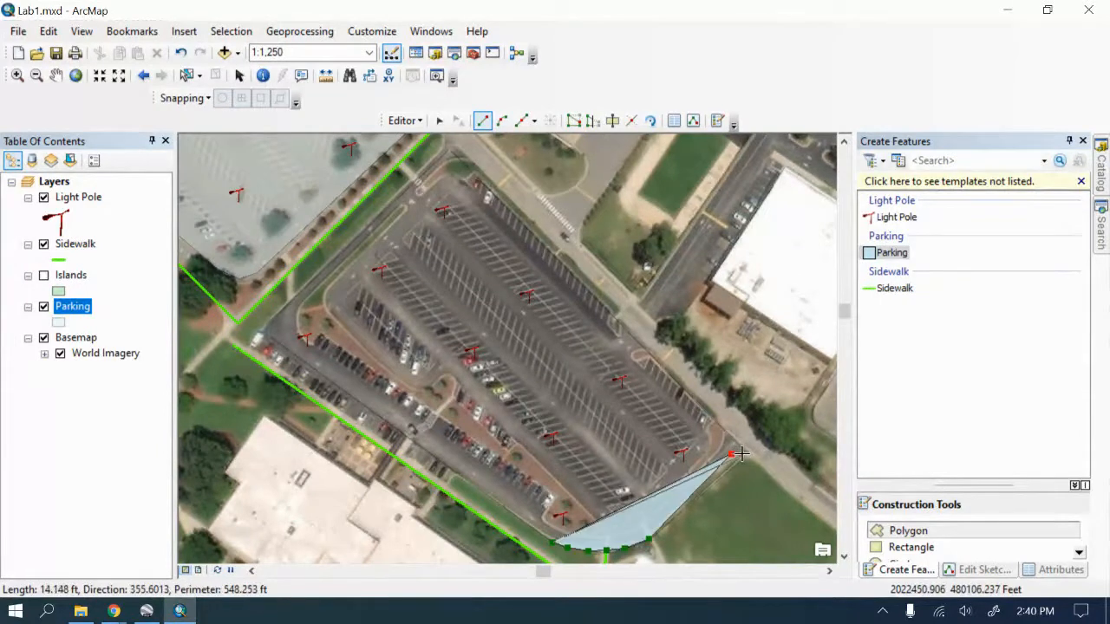
pyautogui.click(742, 453)
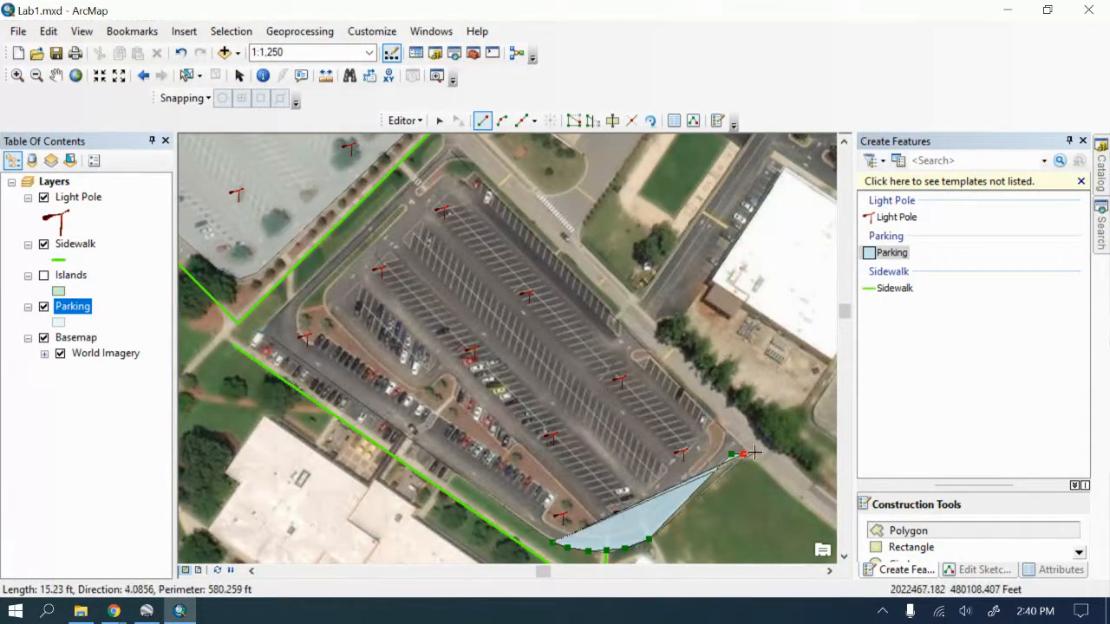
pyautogui.click(754, 454)
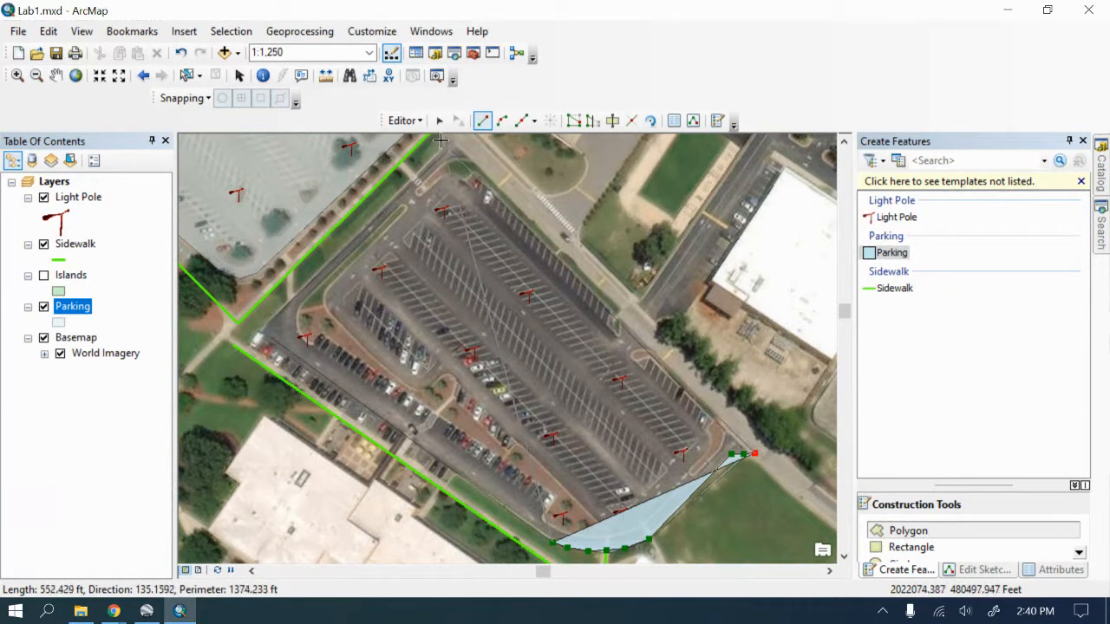
# Step: Continue the Parking outline along the road to the lot's northern corner and down to its western corner
pyautogui.click(443, 140)
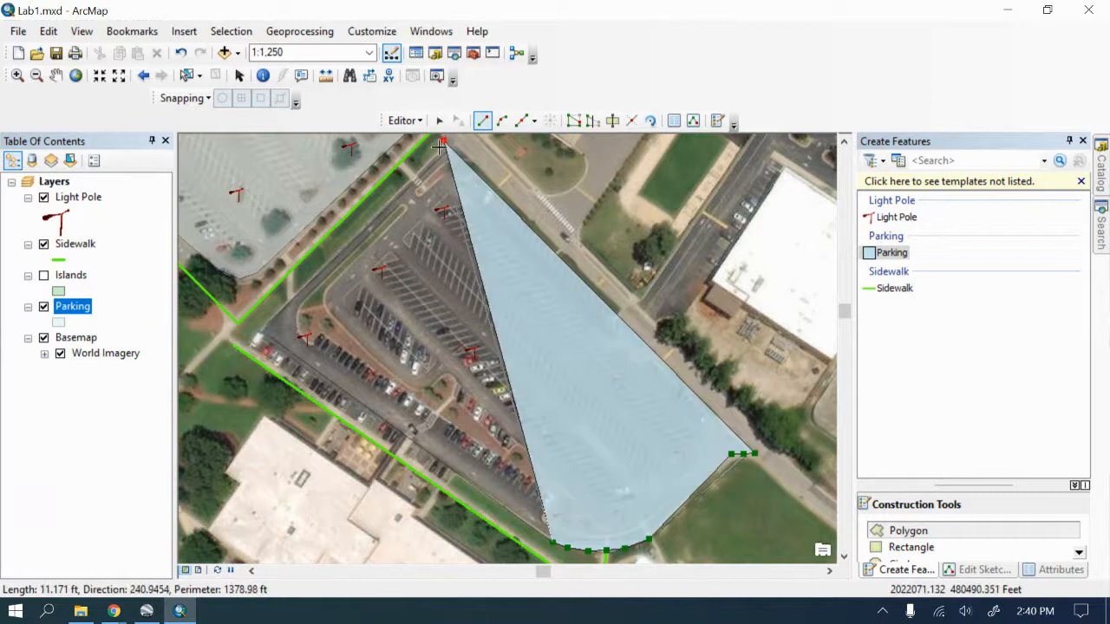
pyautogui.click(441, 152)
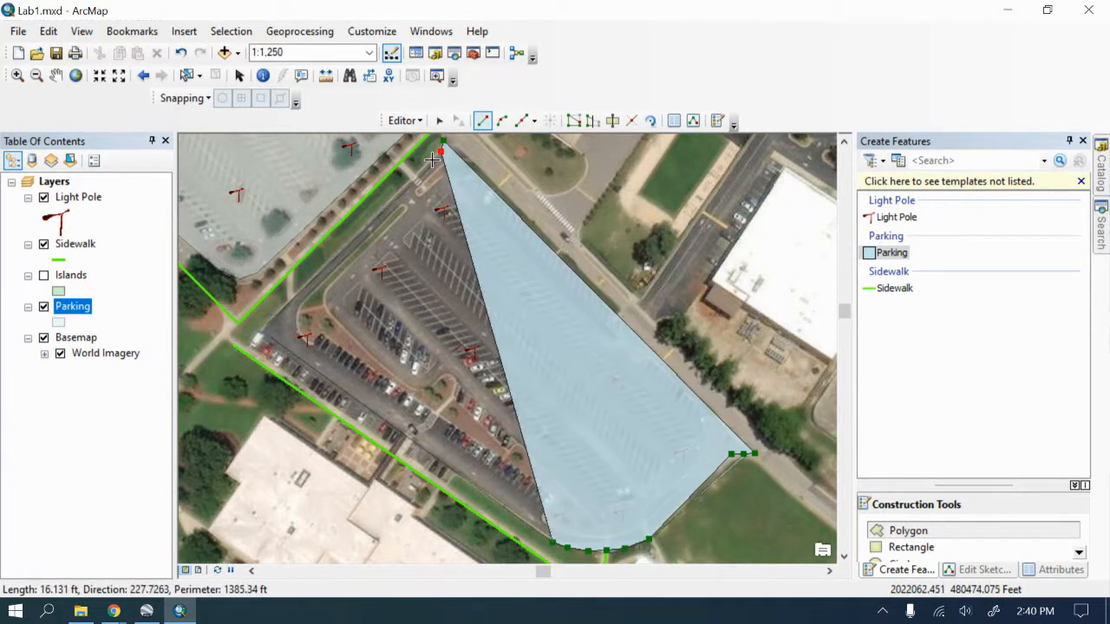
pyautogui.click(431, 159)
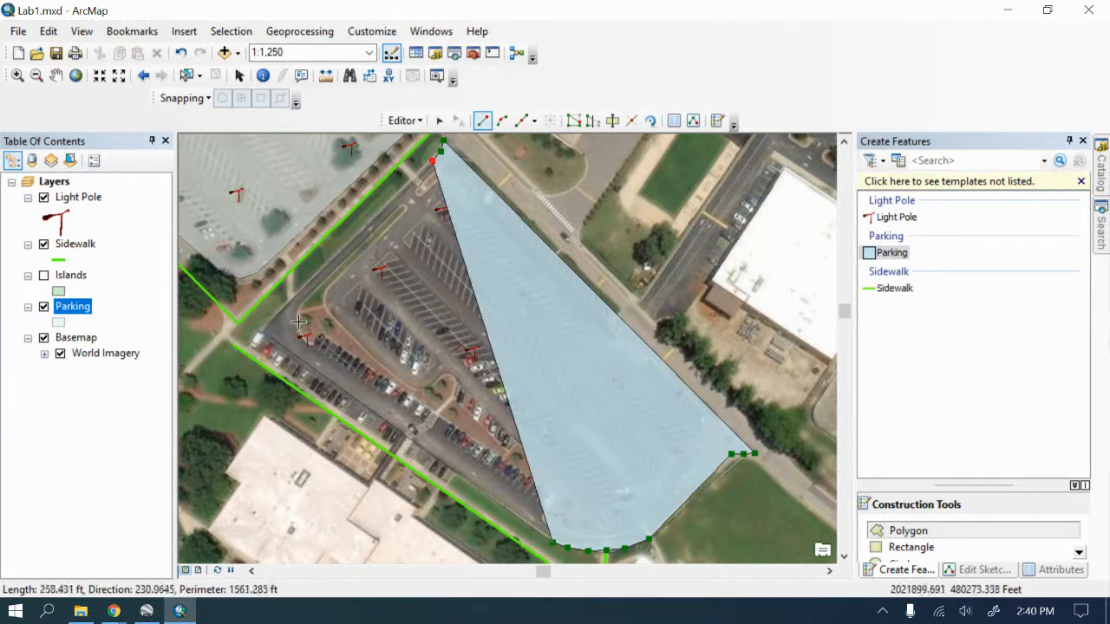
pyautogui.click(256, 334)
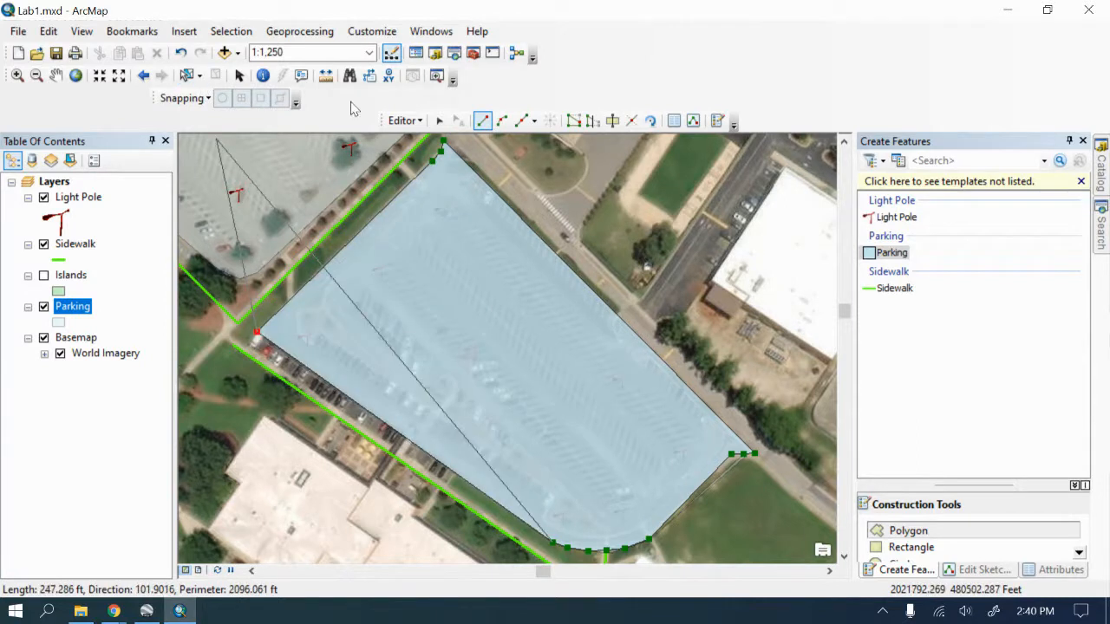
# Step: Turn snapping back on and finish the Parking polygon beside its starting vertex at the southern end
pyautogui.click(184, 98)
pyautogui.click(200, 118)
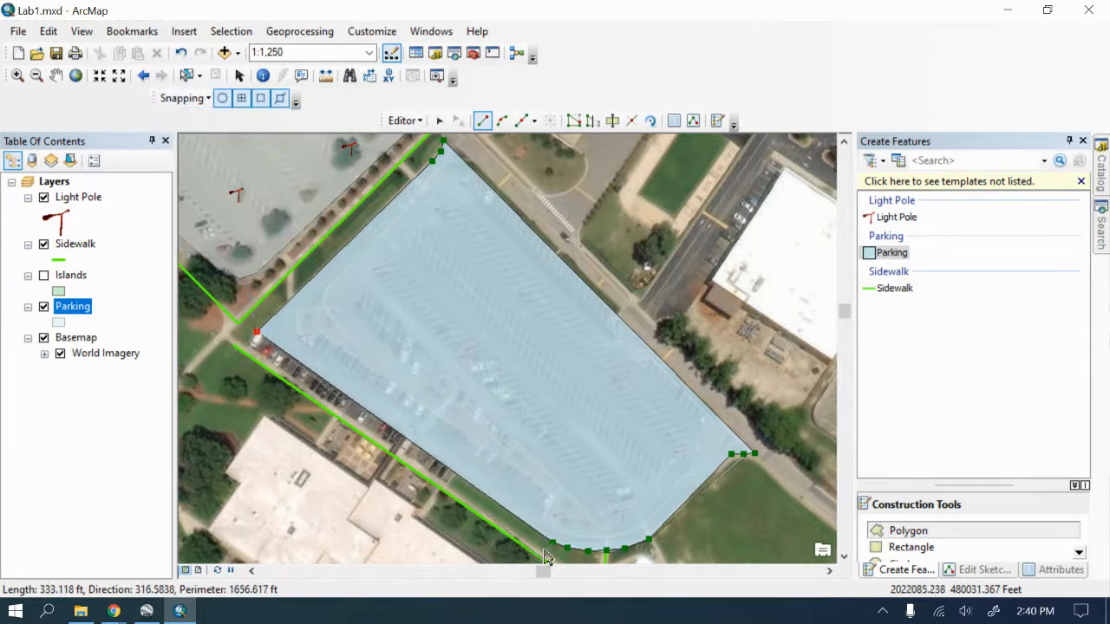
pyautogui.doubleClick(548, 548)
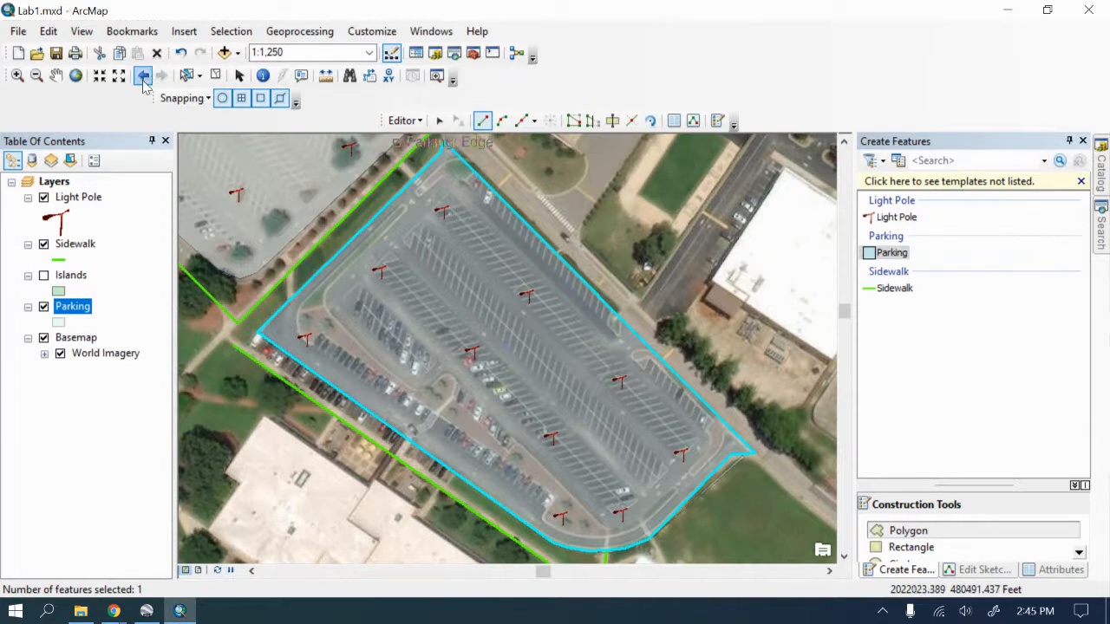
# Step: View both lots at 1:2,500 and check the Parking layer's coverage by hiding it and showing it again
pyautogui.scroll(2, 617, 404)
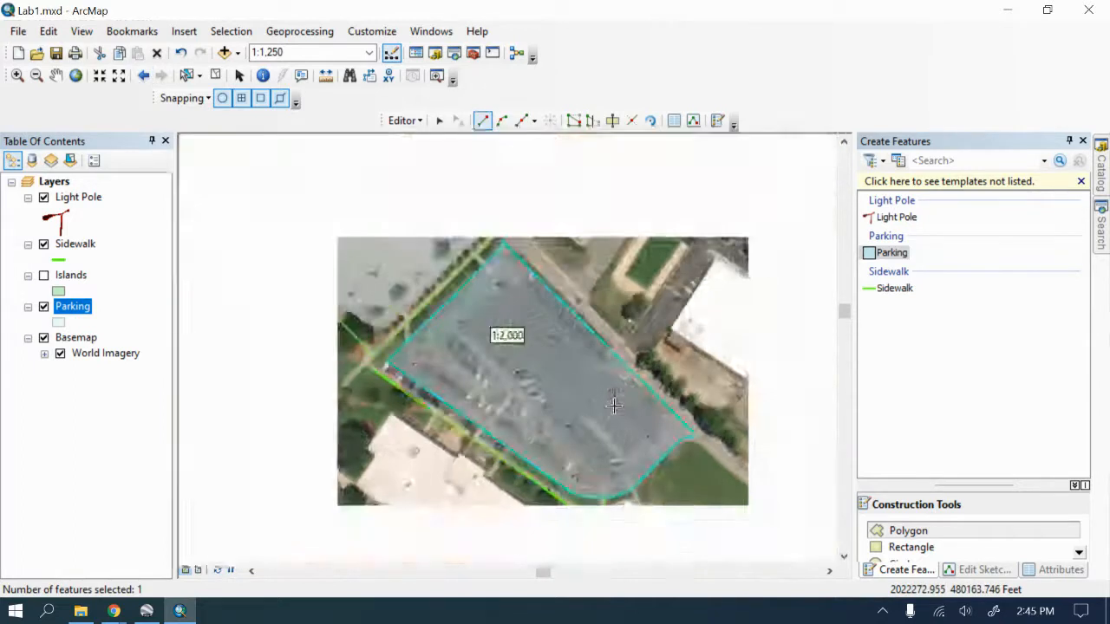
pyautogui.scroll(-2, 617, 404)
pyautogui.scroll(2, 617, 404)
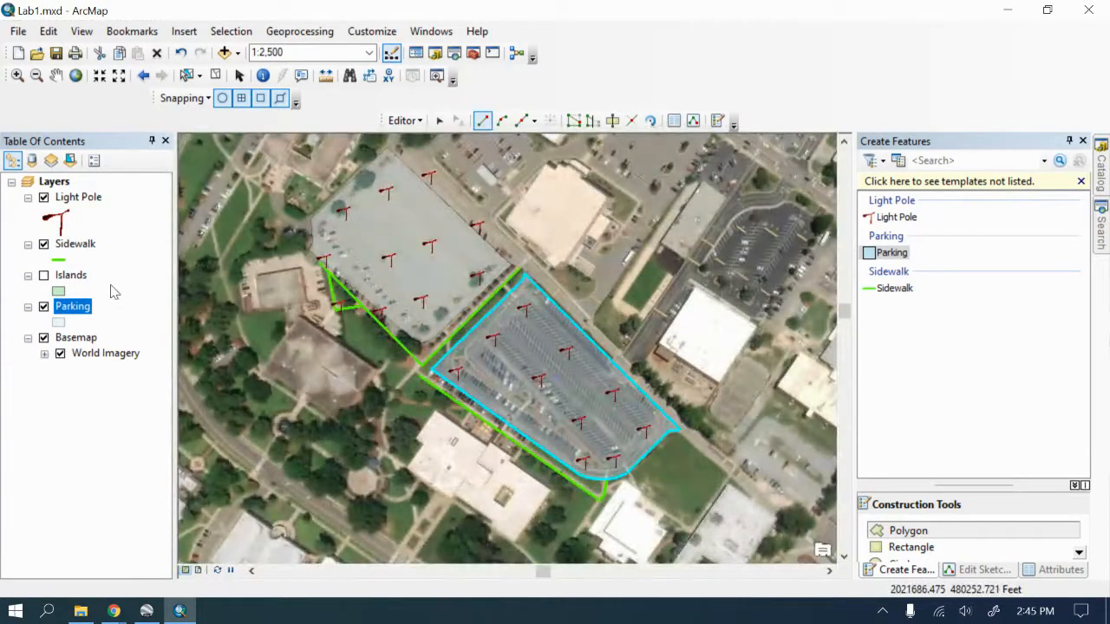
pyautogui.click(43, 307)
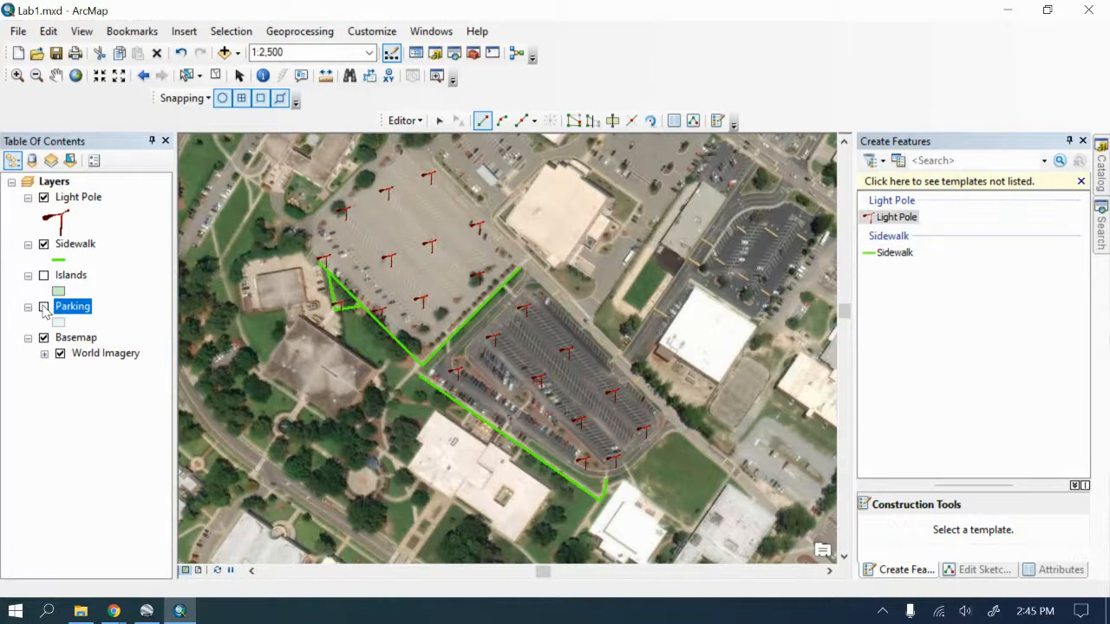
pyautogui.click(43, 307)
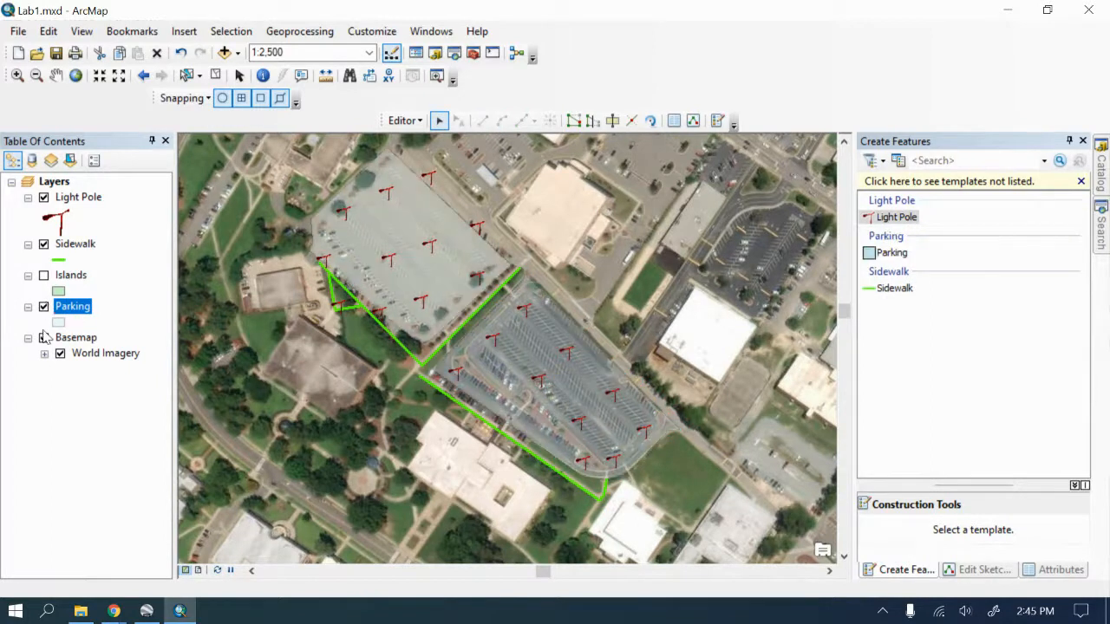
# Step: Change the Parking layer symbol to Hollow with a black outline 1.00 wide
pyautogui.click(58, 323)
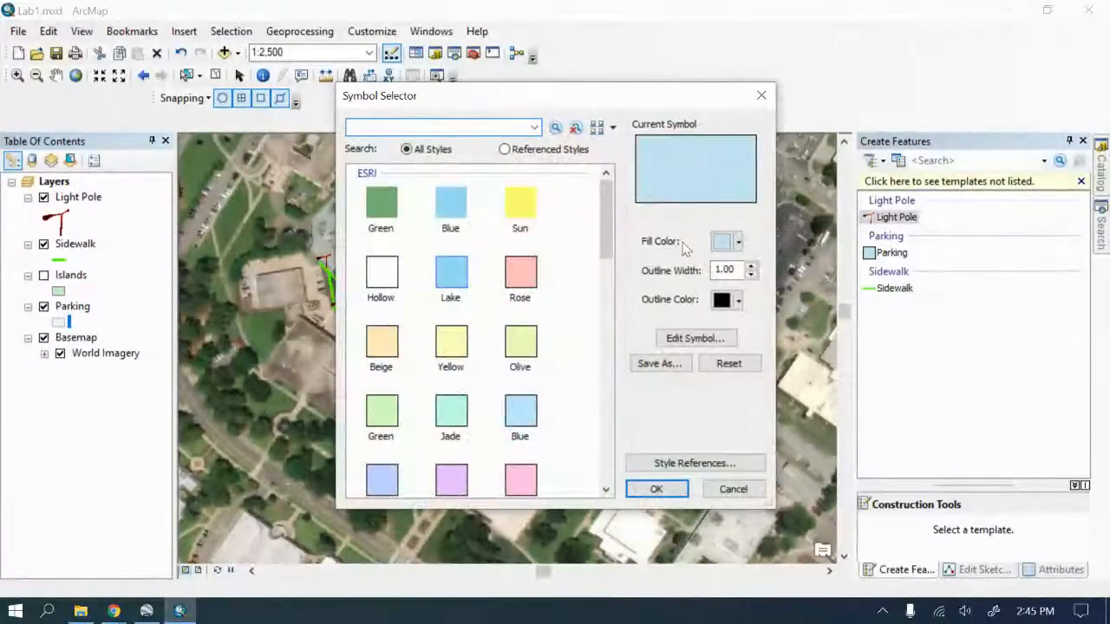
pyautogui.click(379, 274)
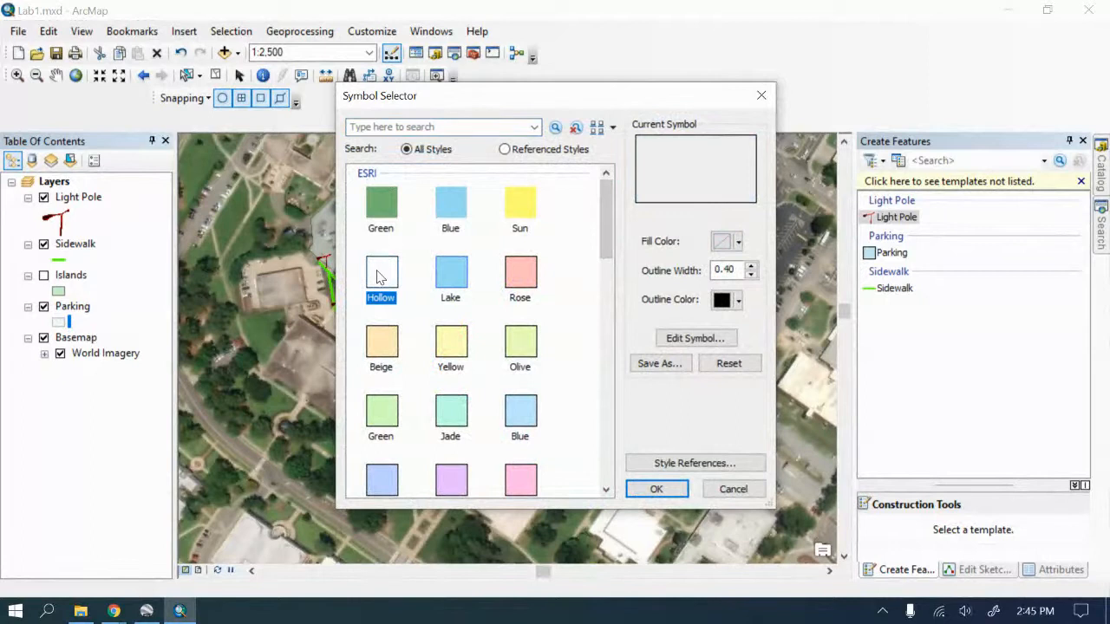
pyautogui.click(738, 300)
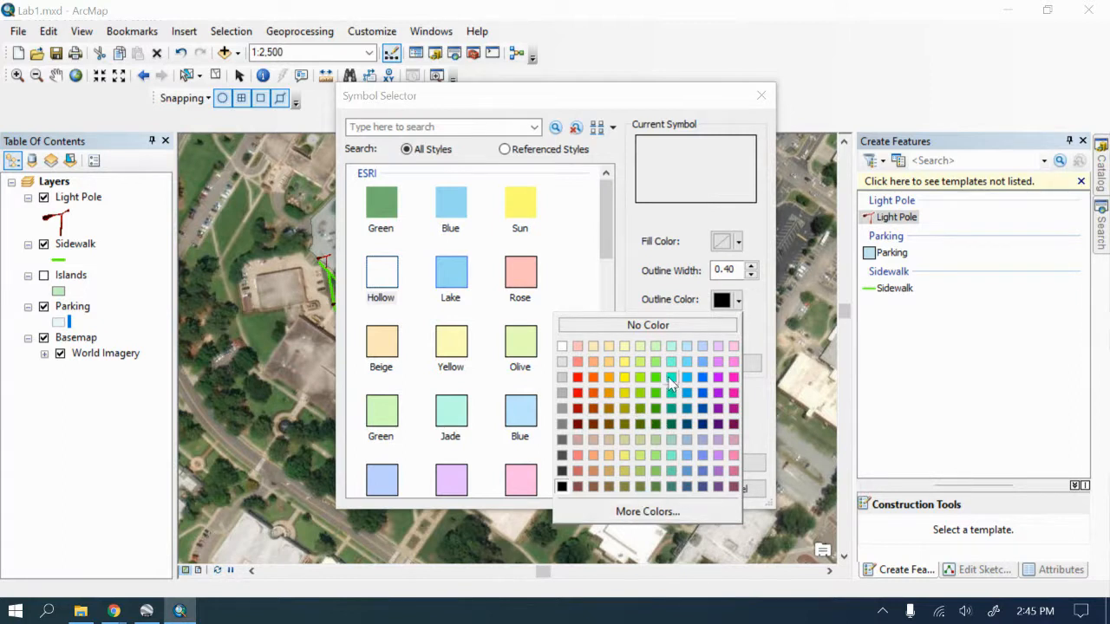
pyautogui.click(751, 266)
pyautogui.click(752, 265)
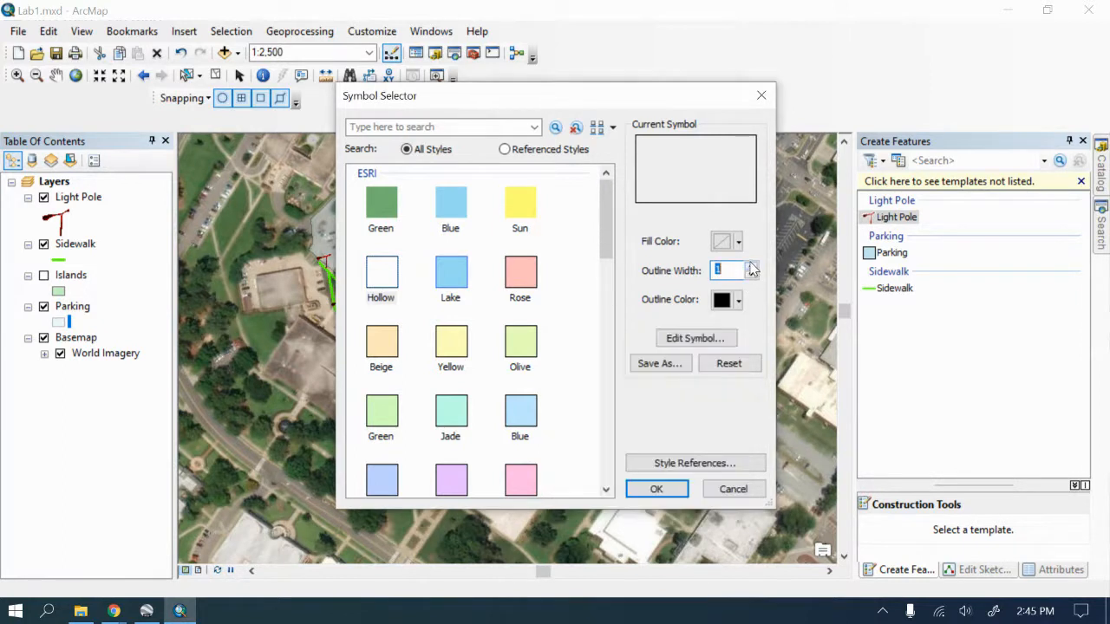
pyautogui.click(656, 488)
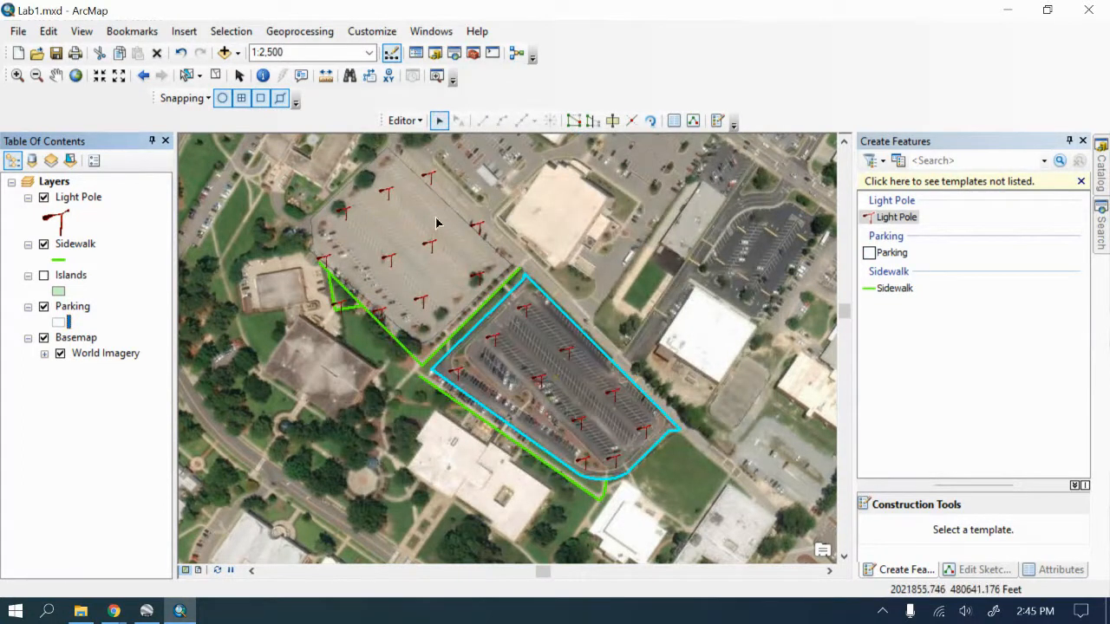
# Step: Clear the selected features, then stop editing and save the edits
pyautogui.click(231, 32)
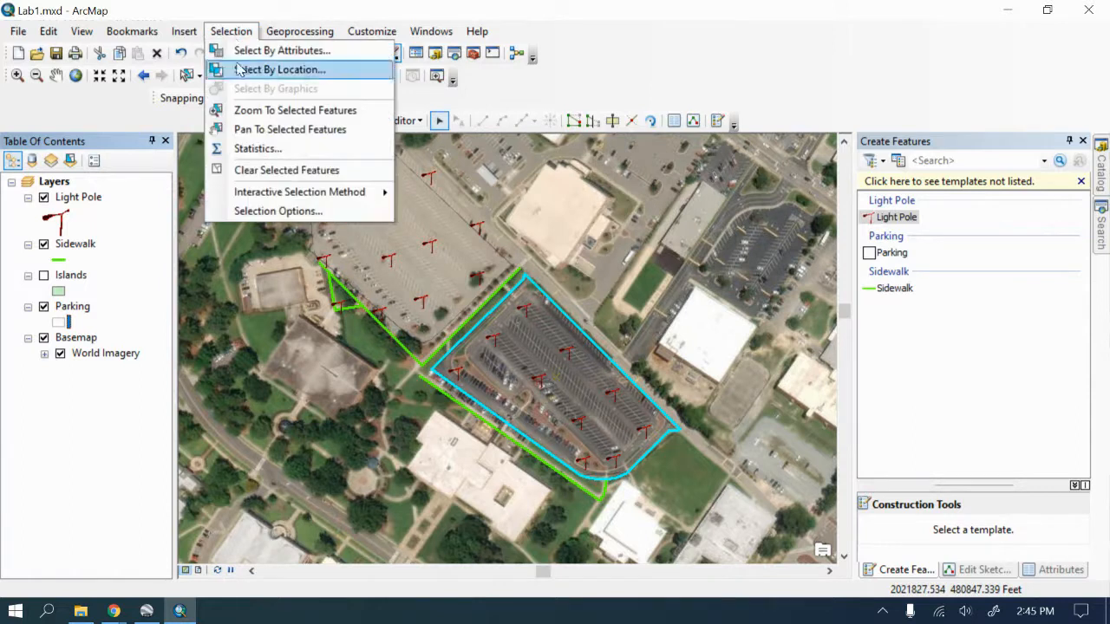
pyautogui.click(256, 170)
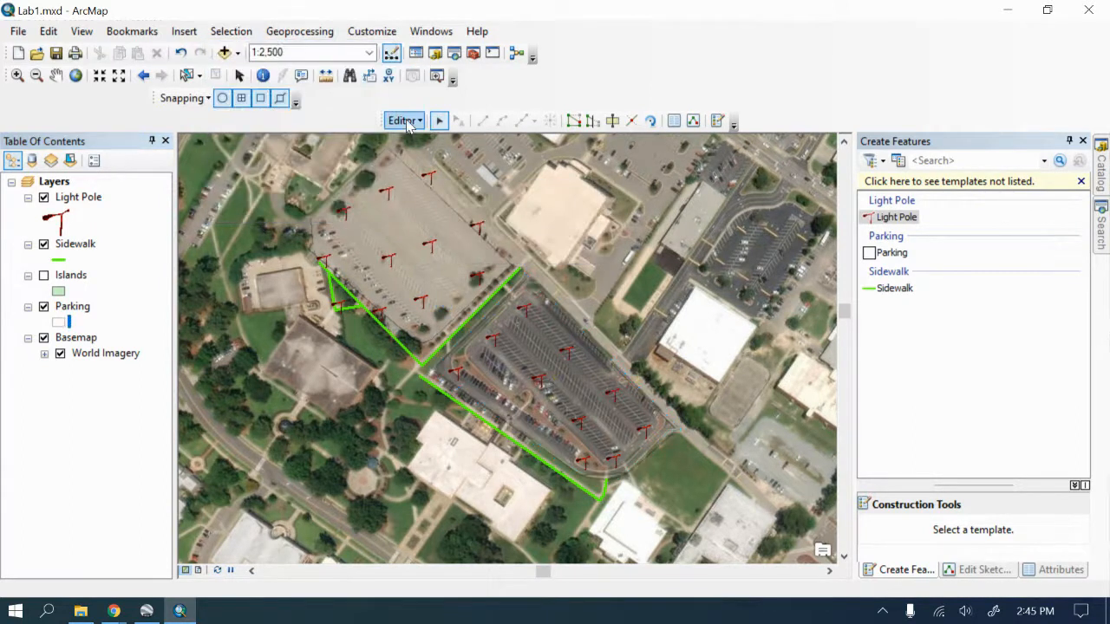
pyautogui.click(404, 120)
pyautogui.click(433, 164)
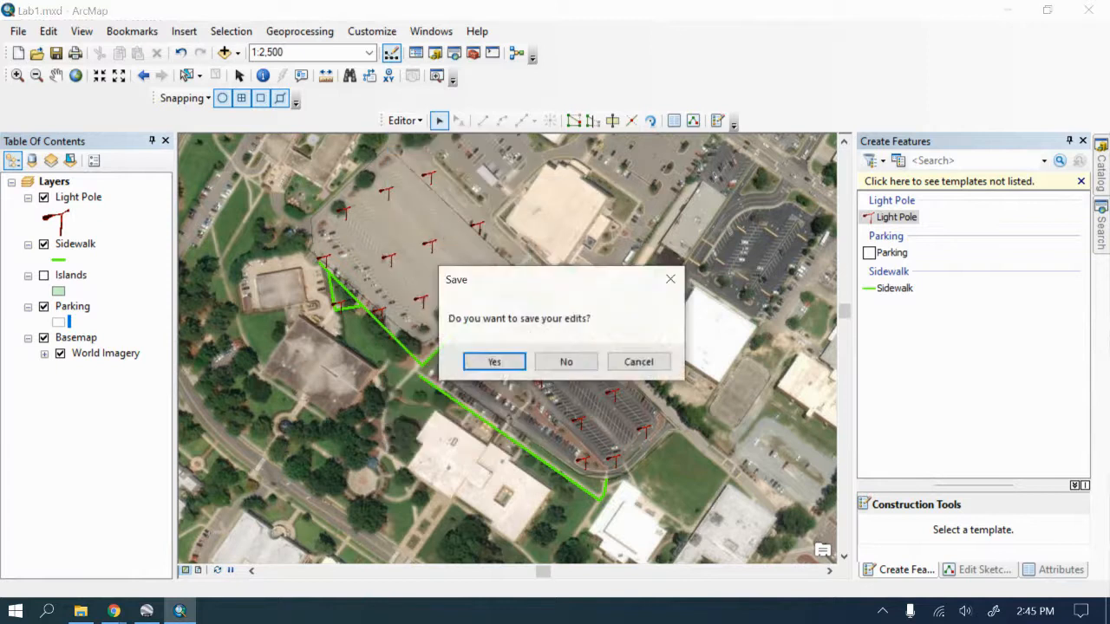
pyautogui.click(493, 363)
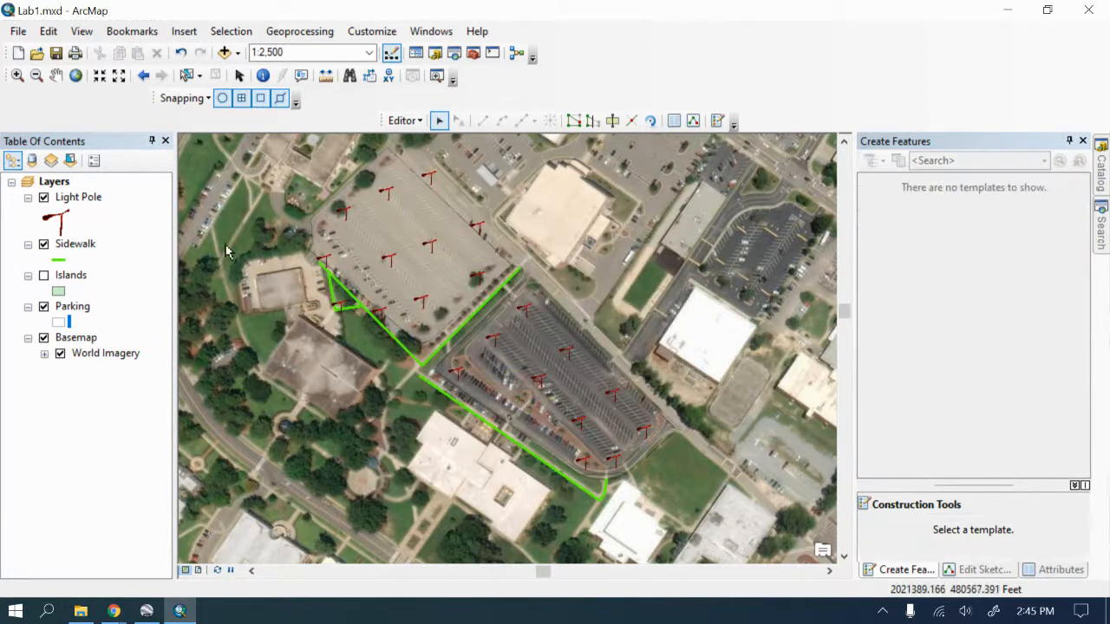
# Step: Change the Parking layer symbol to the pink Violet fill with a magenta outline of width 1
pyautogui.click(58, 322)
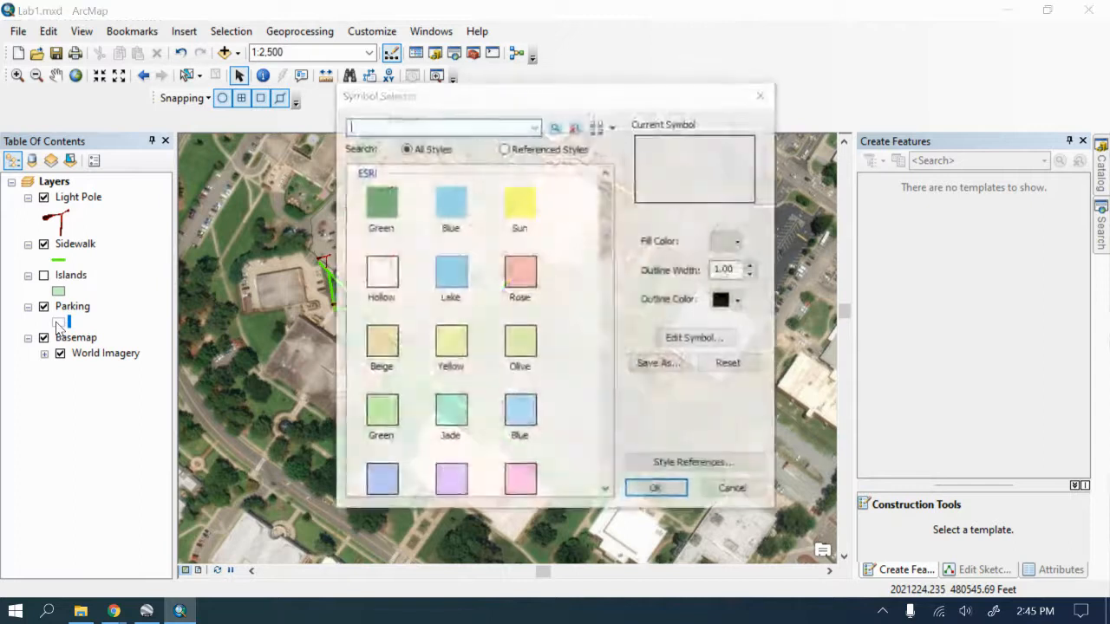
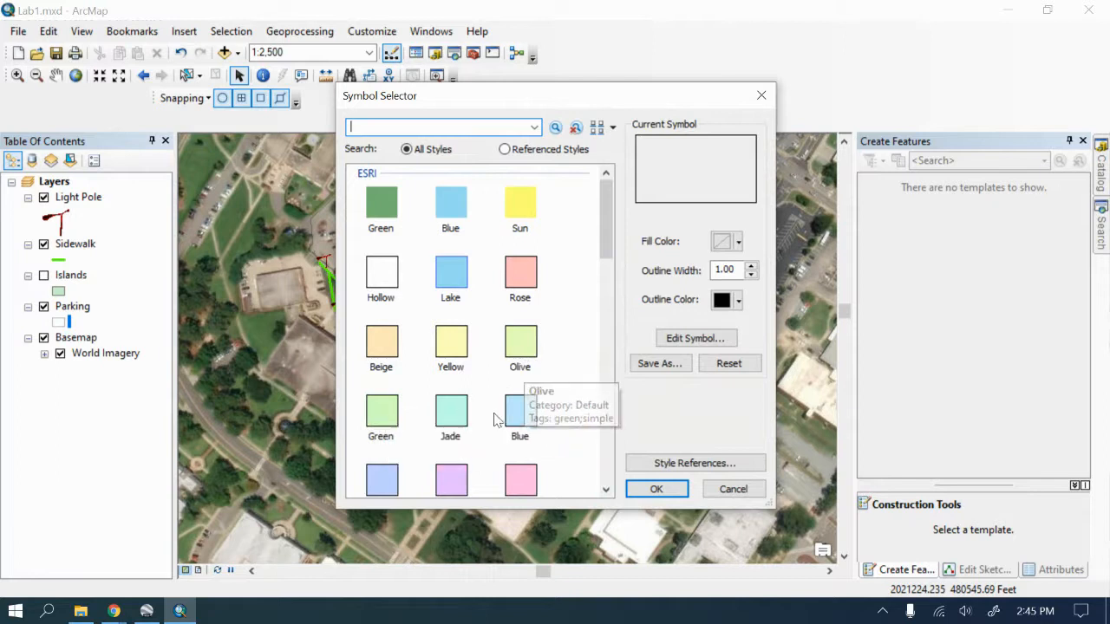
pyautogui.click(520, 468)
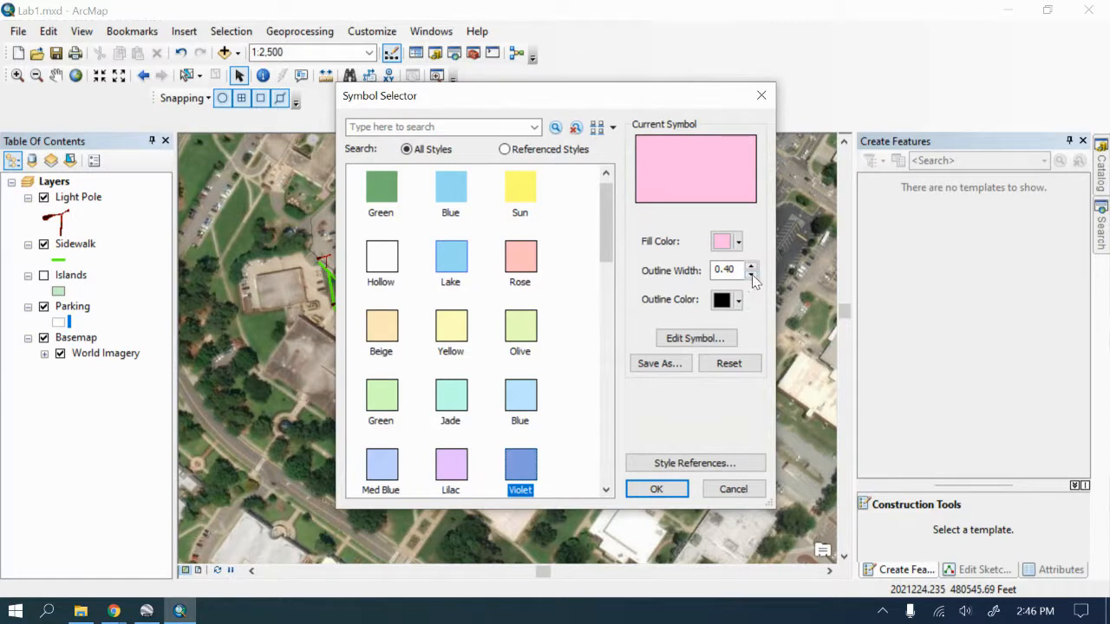
pyautogui.click(738, 300)
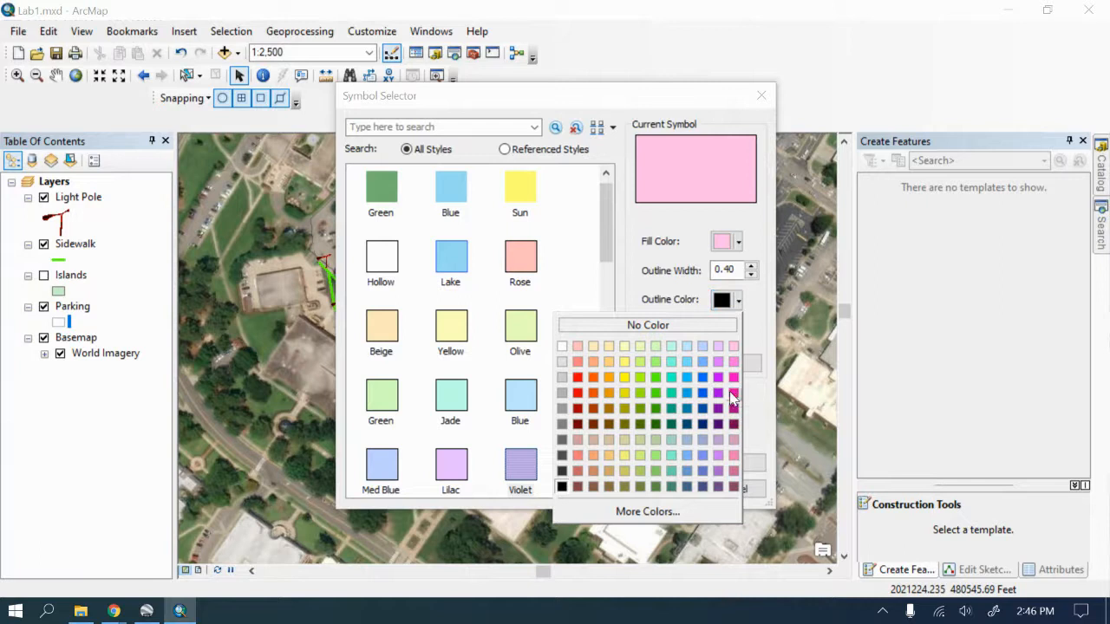
pyautogui.click(732, 395)
pyautogui.click(750, 266)
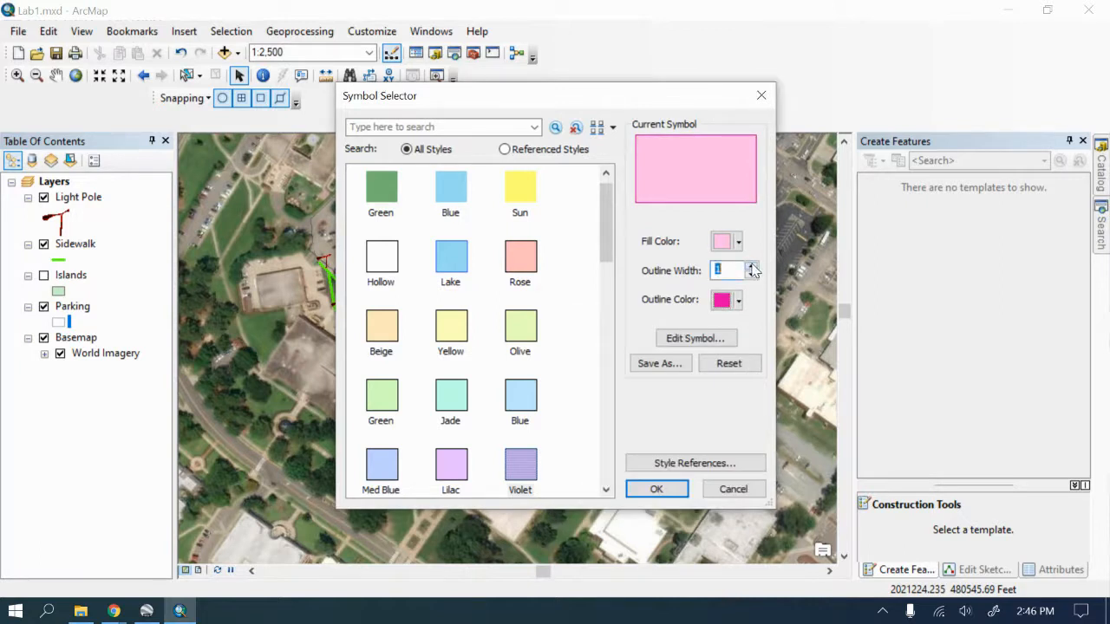
pyautogui.click(659, 490)
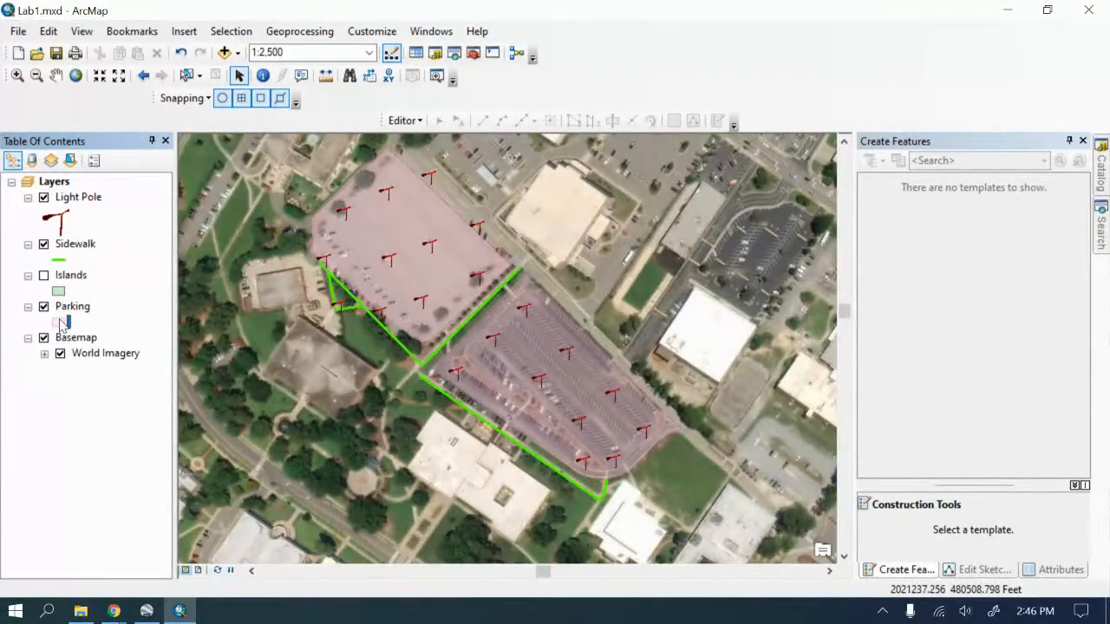
pyautogui.click(75, 307)
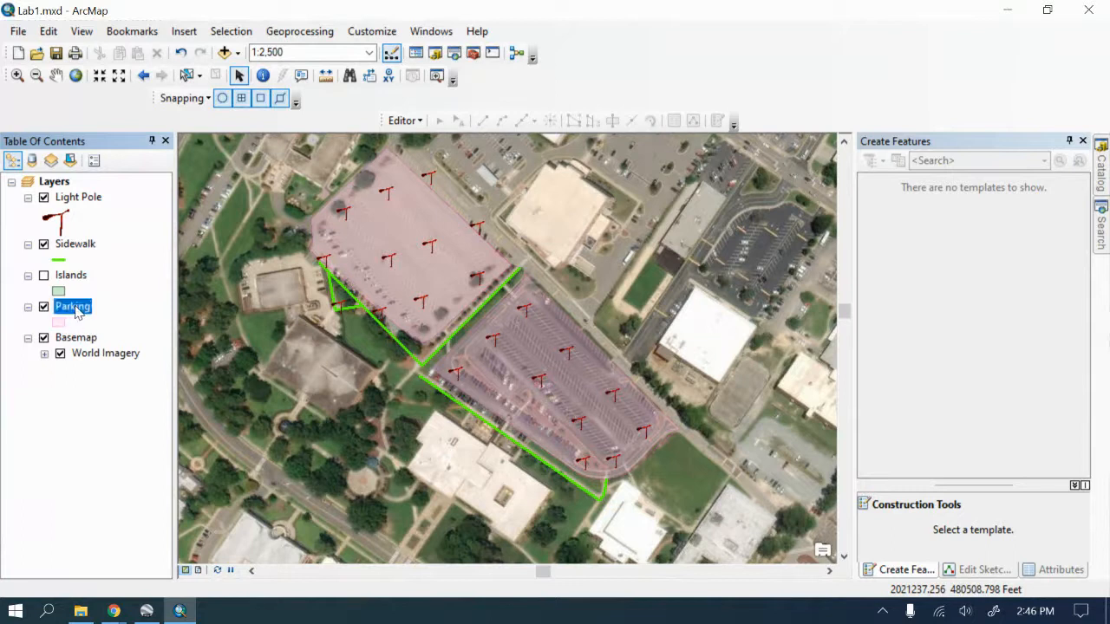
# Step: Set the Parking layer's display transparency to 90%
pyautogui.rightClick(76, 308)
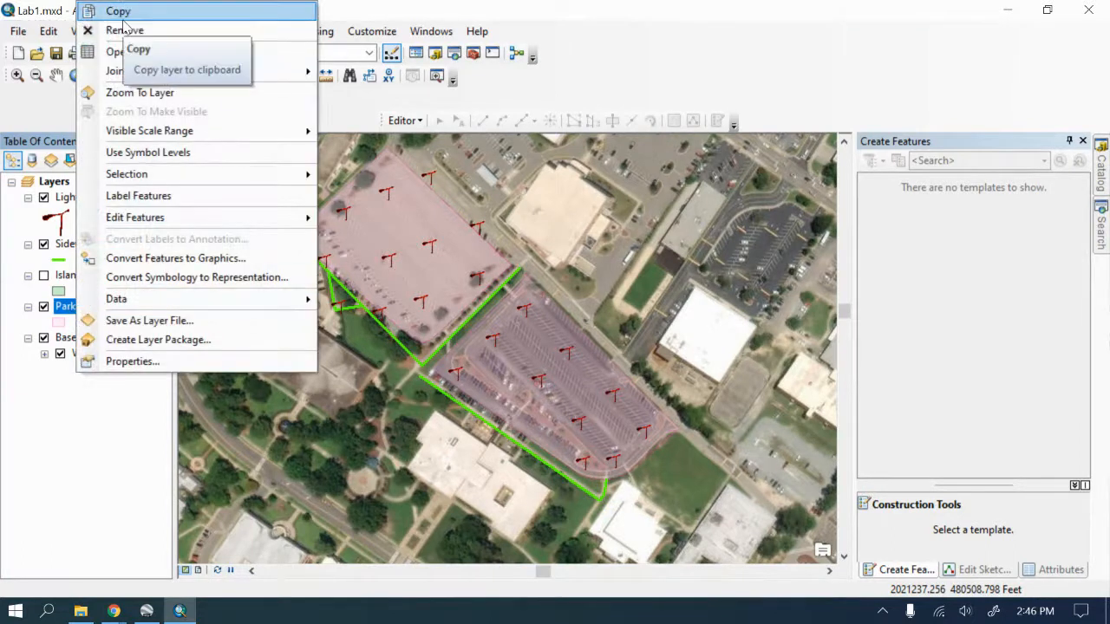
pyautogui.click(118, 364)
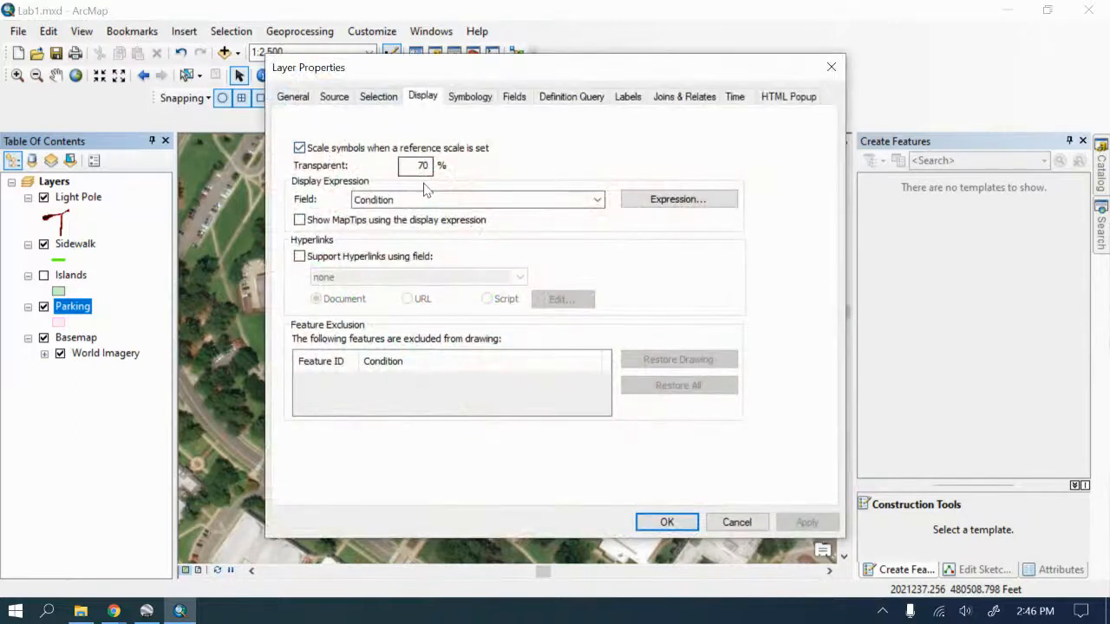
pyautogui.moveTo(414, 168); pyautogui.dragTo(437, 170)
pyautogui.write('9')
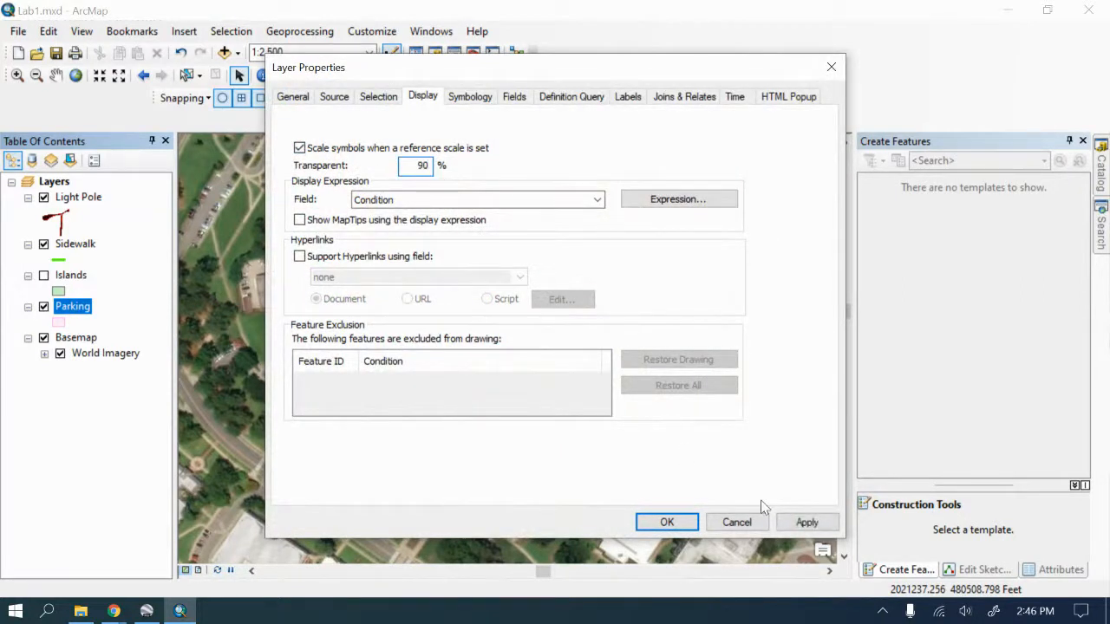
pyautogui.click(806, 522)
pyautogui.click(656, 524)
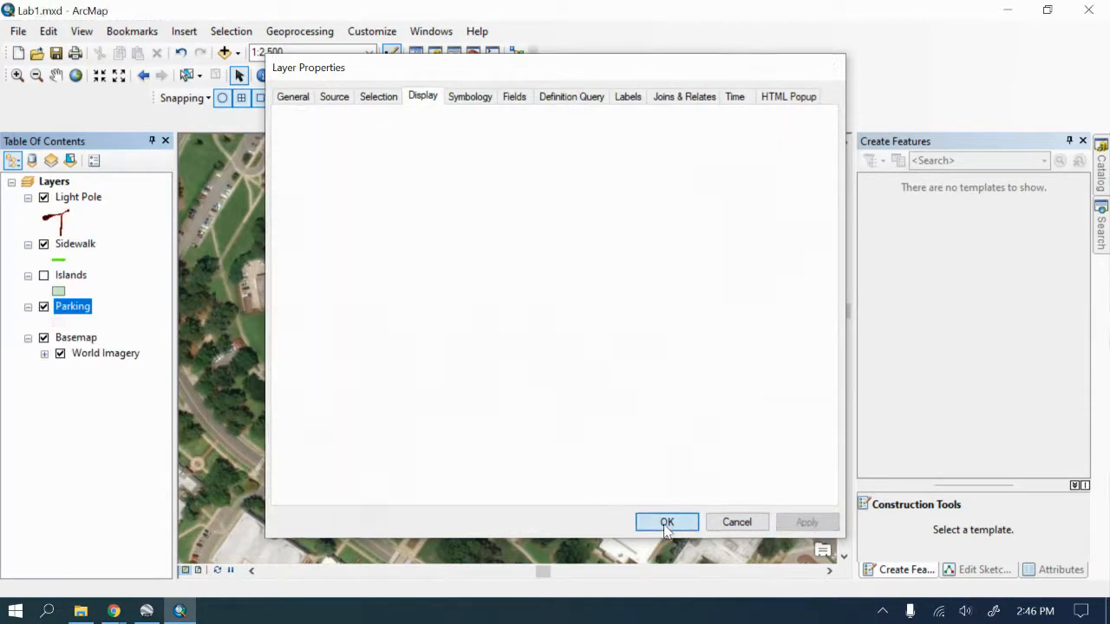
# Step: Increase the Parking symbol's magenta outline width to 2, and after viewing it, to 3
pyautogui.scroll(-2, 403, 260)
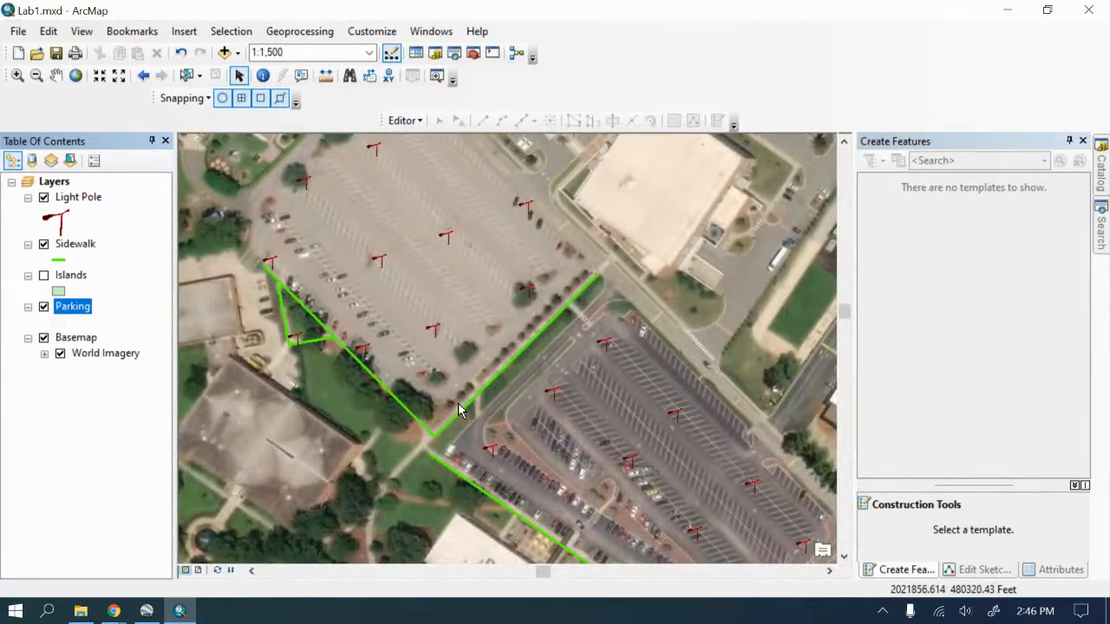
pyautogui.click(69, 322)
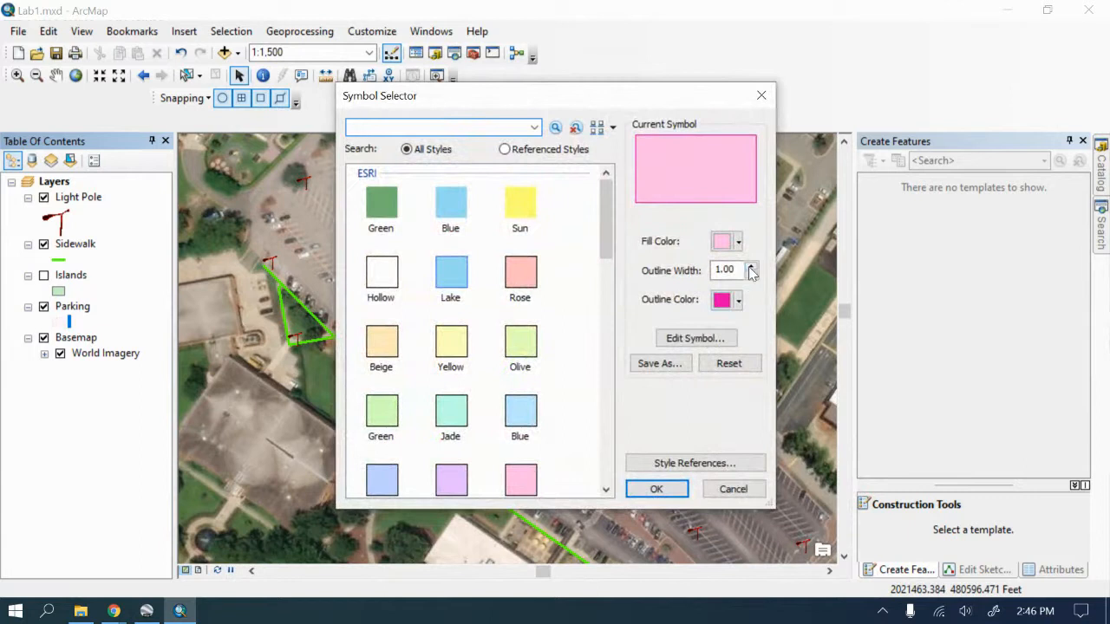
pyautogui.click(751, 266)
pyautogui.click(656, 489)
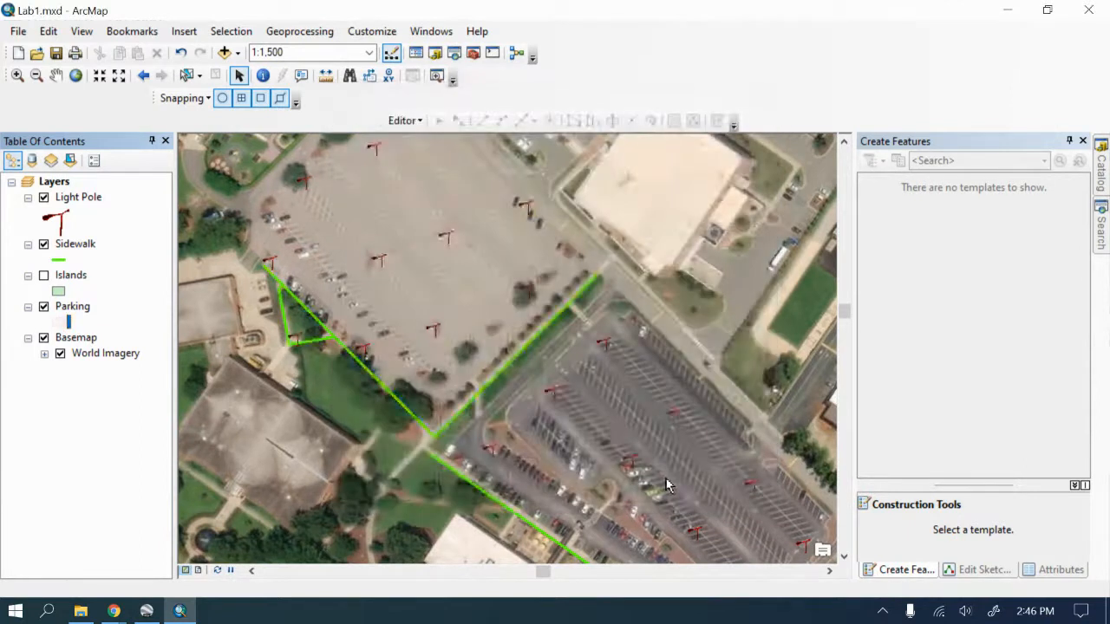
pyautogui.click(68, 321)
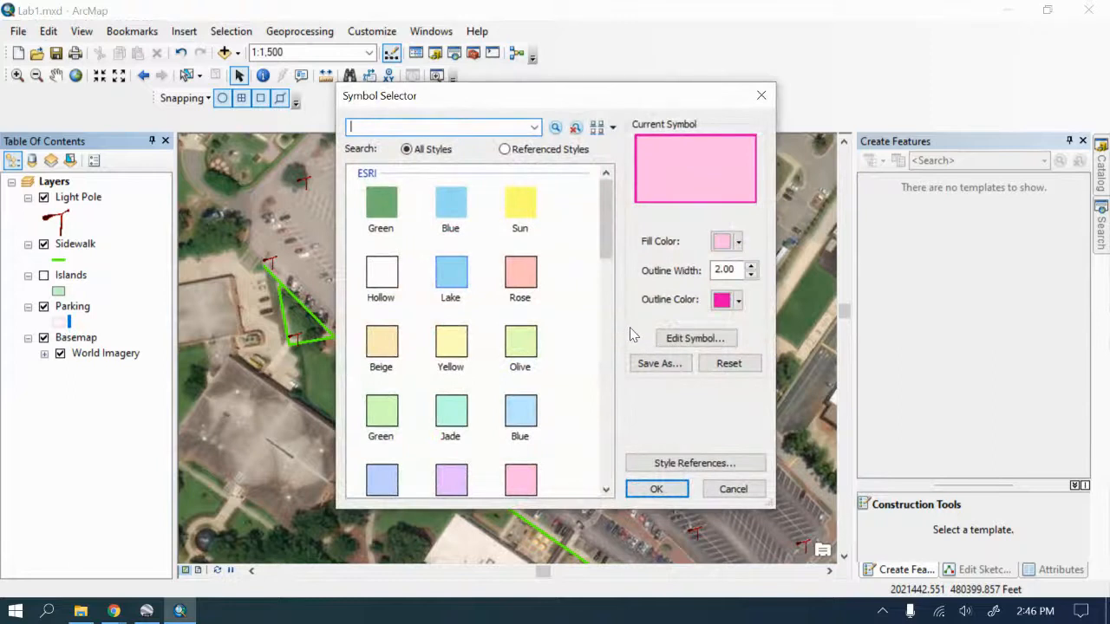
pyautogui.click(750, 265)
pyautogui.click(657, 489)
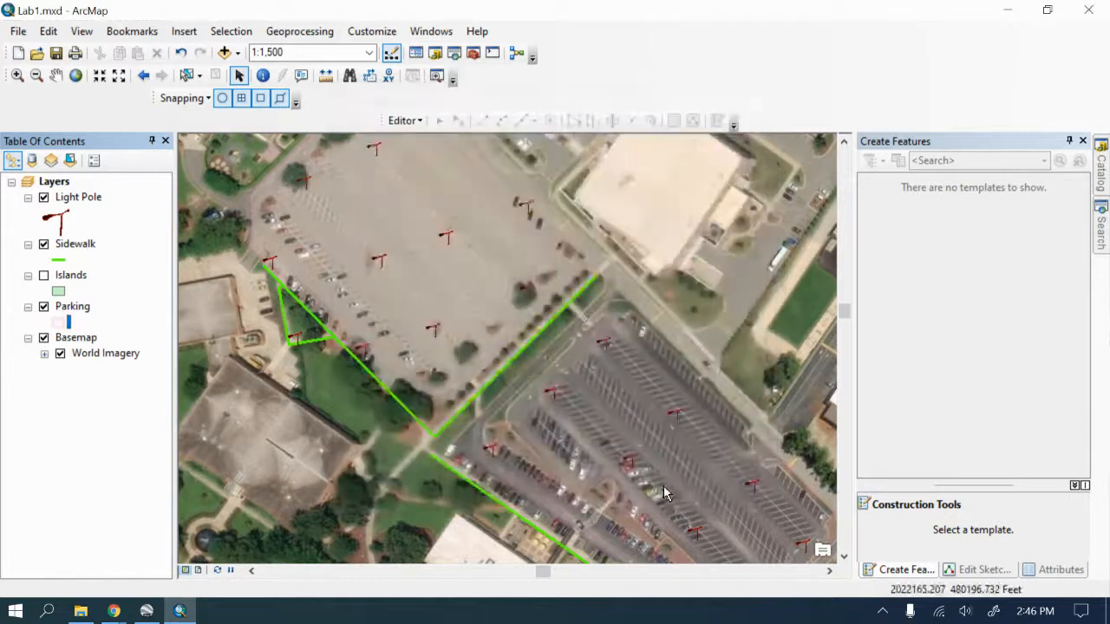
# Step: Change the Parking layer symbol to Hollow and set its black outline width to 3
pyautogui.click(59, 322)
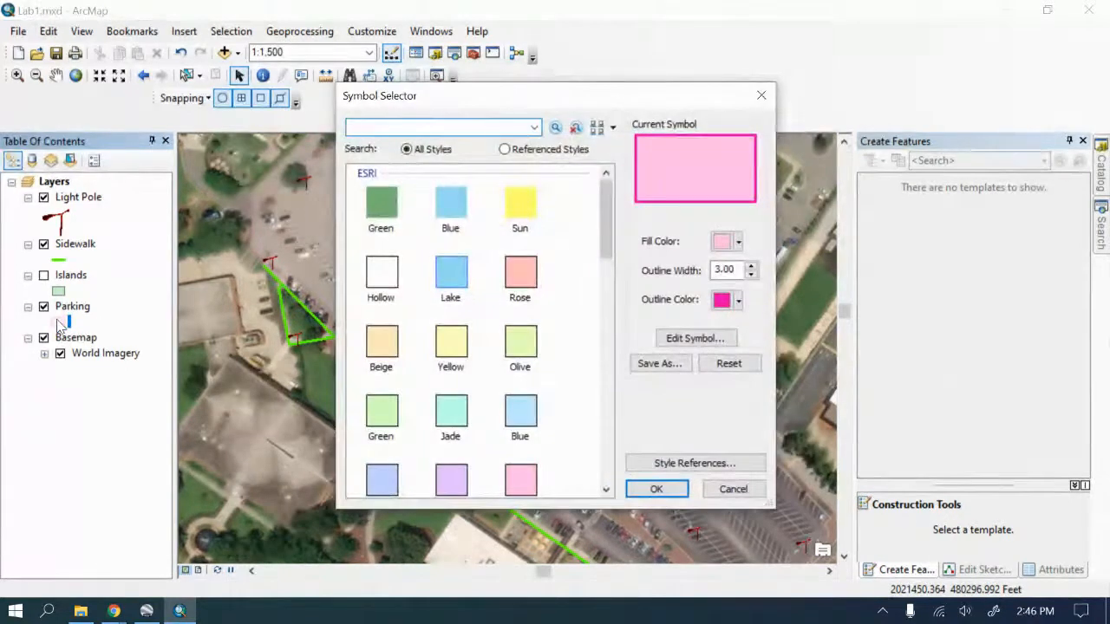
pyautogui.click(367, 272)
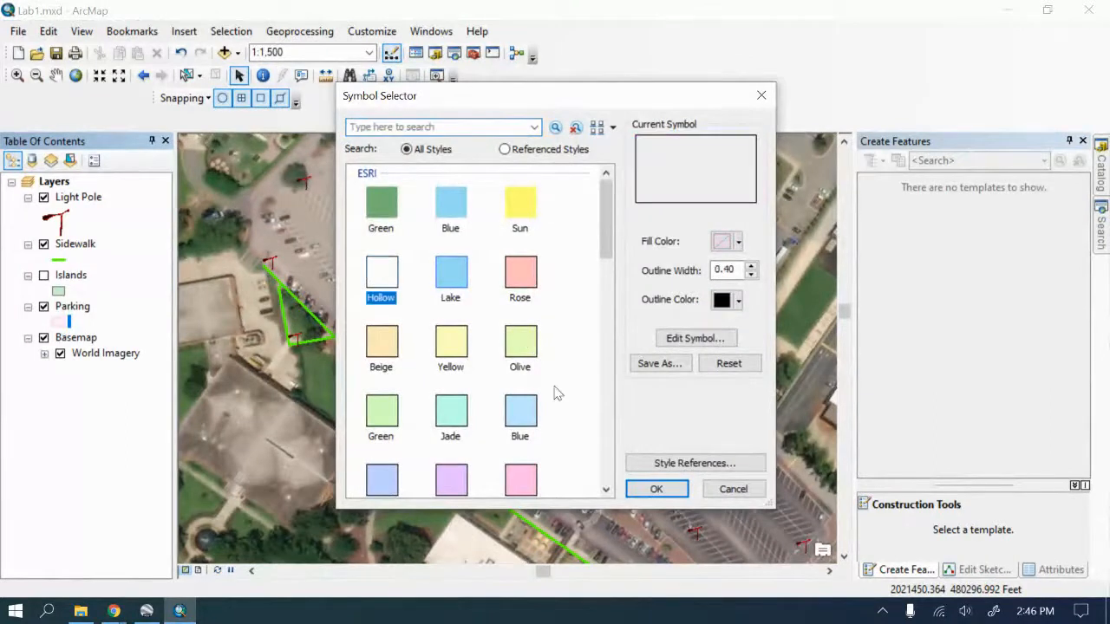
pyautogui.click(657, 489)
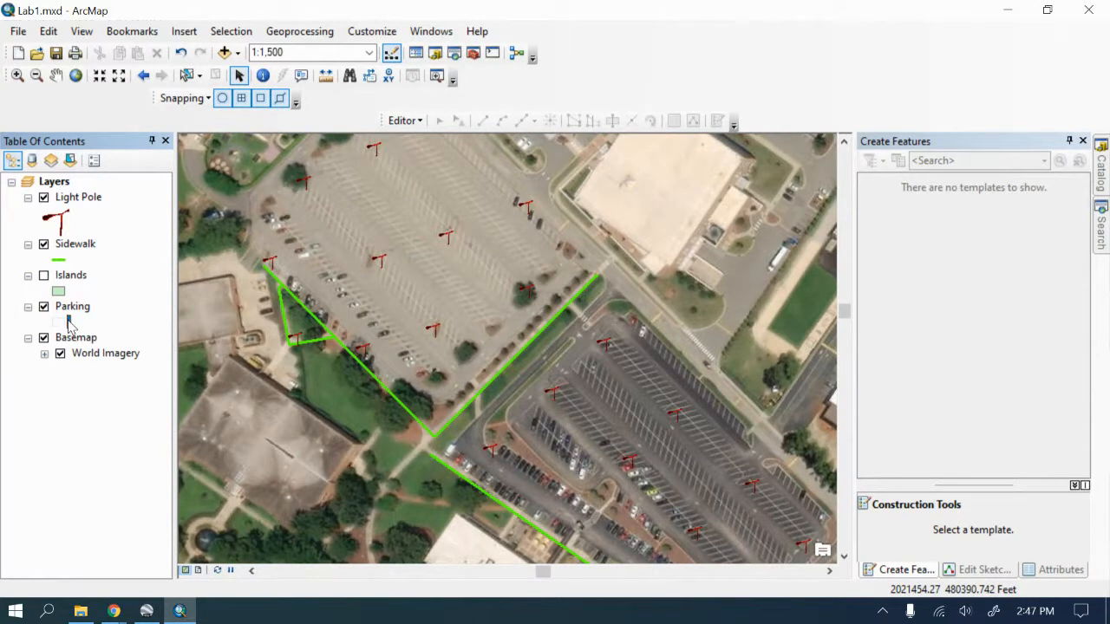
pyautogui.click(69, 321)
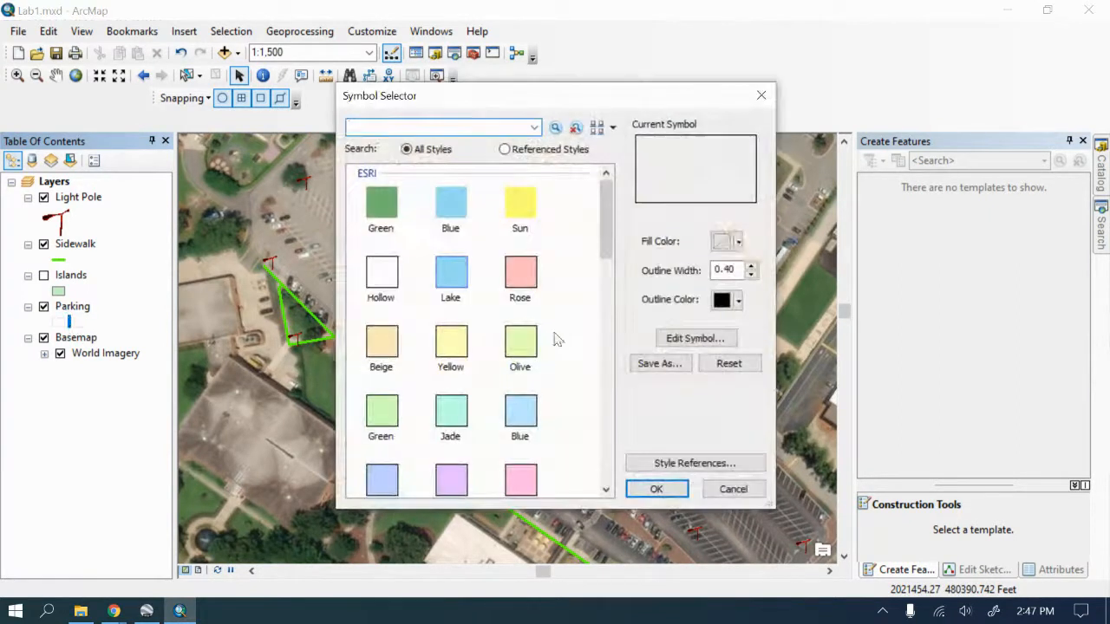
pyautogui.click(750, 265)
pyautogui.click(750, 266)
pyautogui.click(749, 265)
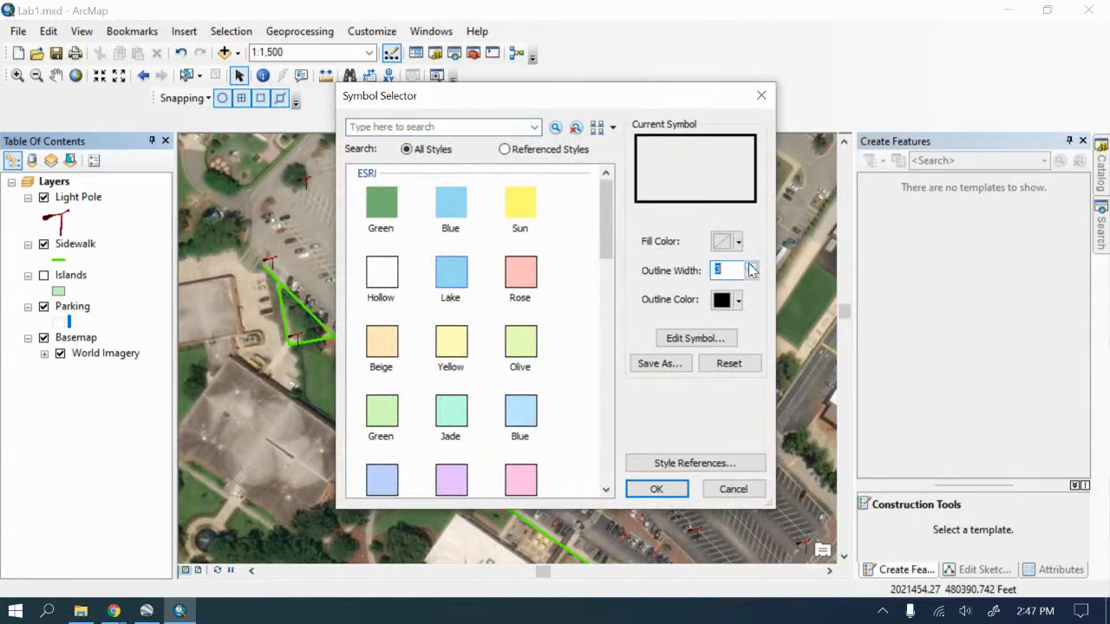
pyautogui.click(648, 493)
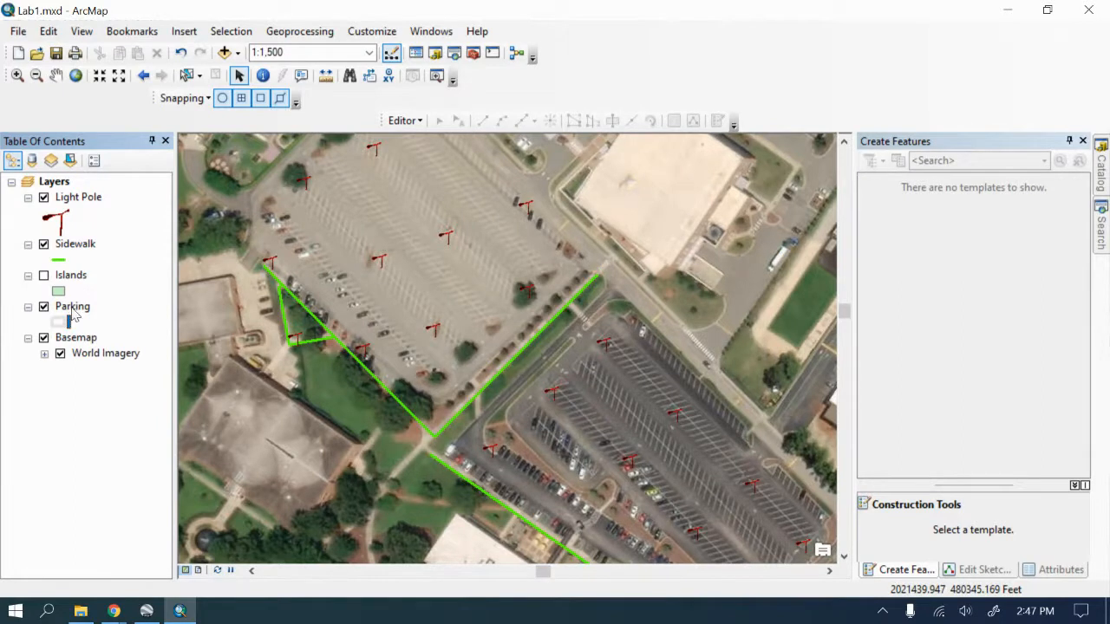
# Step: Set the hollow Parking symbol's outline width to 4
pyautogui.click(69, 321)
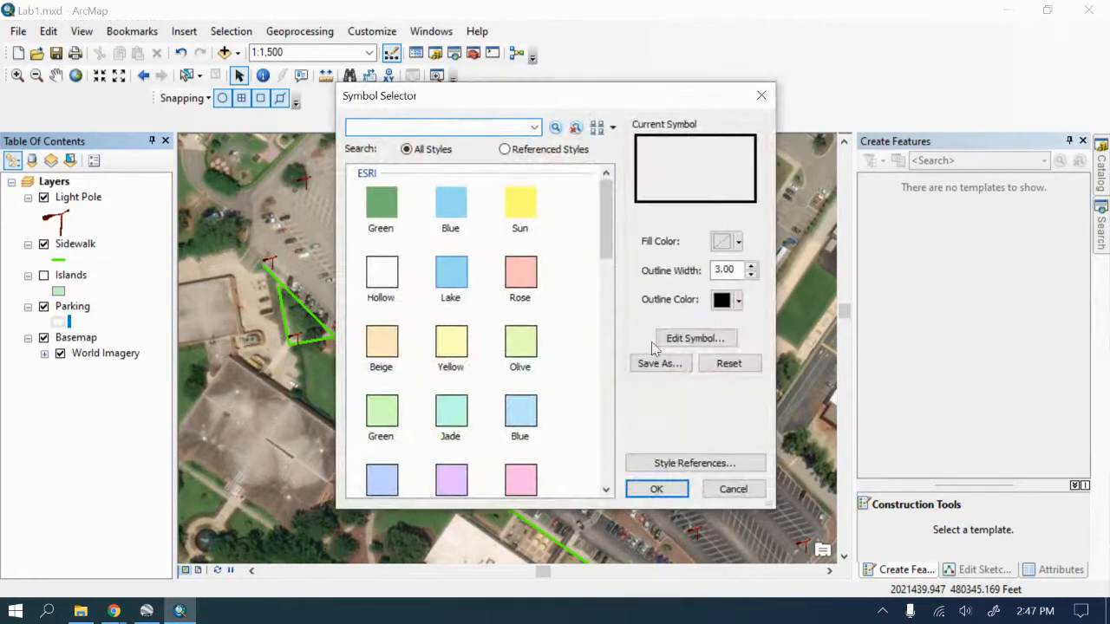
pyautogui.click(751, 266)
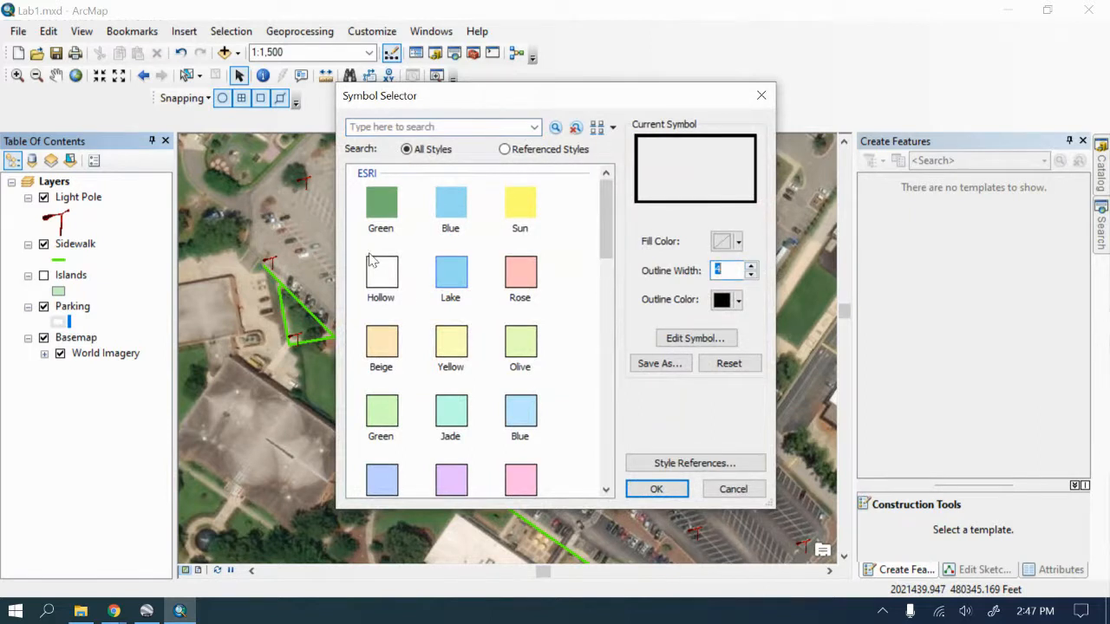
pyautogui.click(657, 489)
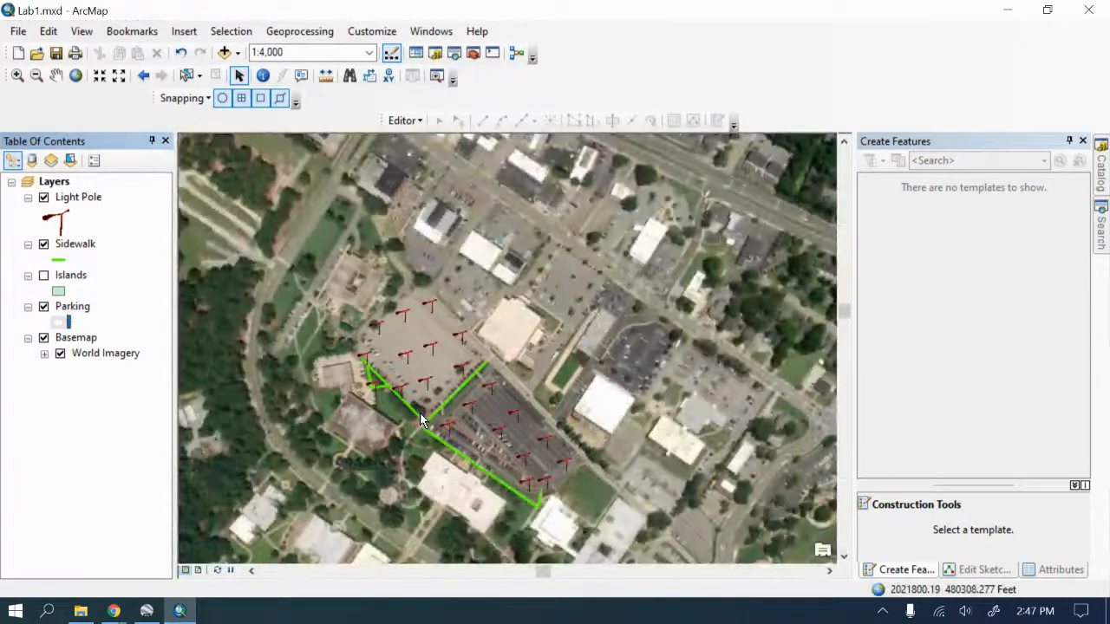
# Step: Choose a white fill color for the Parking symbol in the layer's symbology properties
pyautogui.click(71, 310)
pyautogui.click(71, 309)
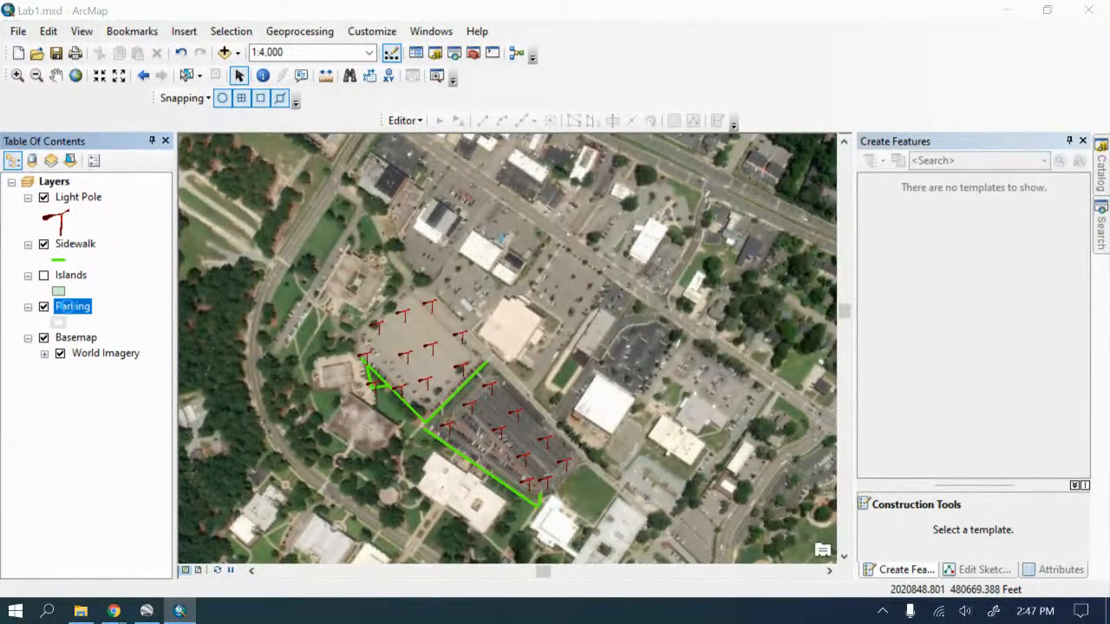
pyautogui.doubleClick(71, 306)
pyautogui.click(475, 101)
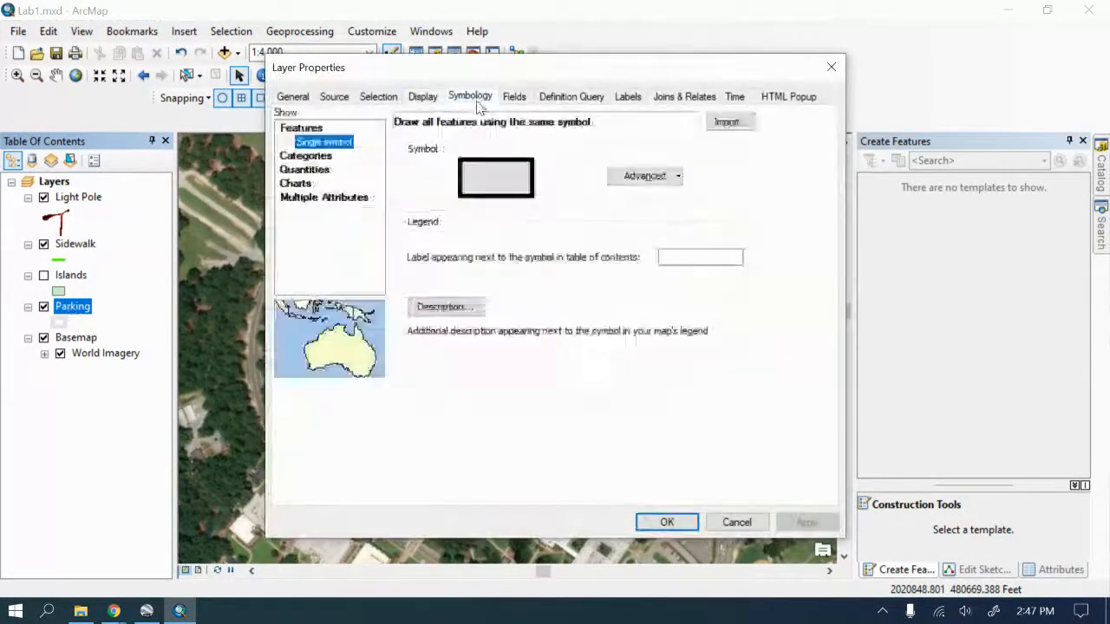
pyautogui.click(488, 185)
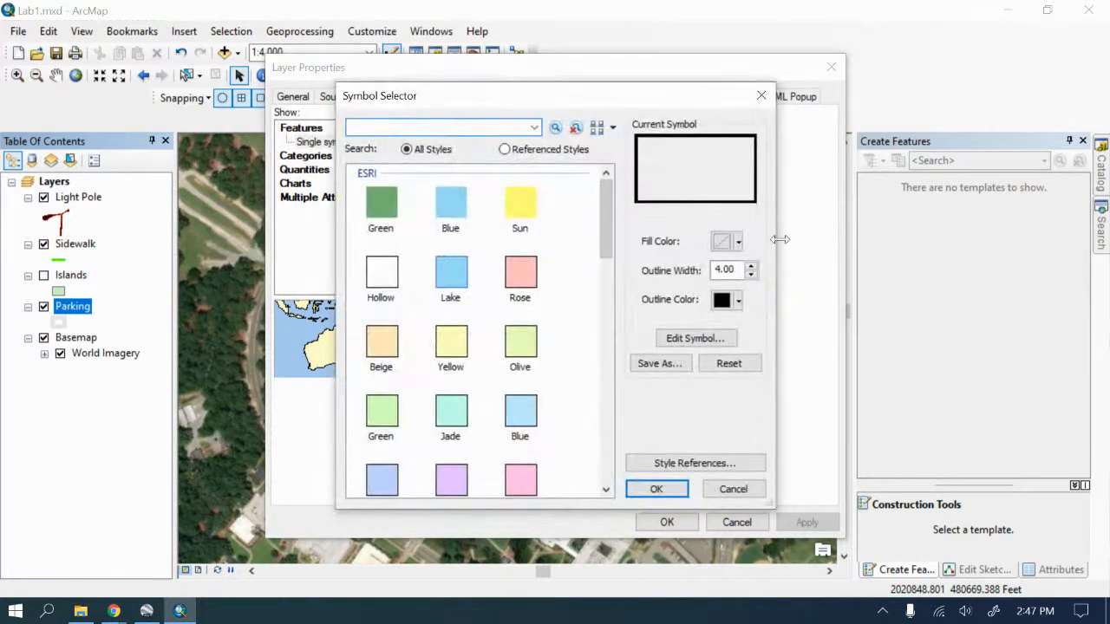
pyautogui.click(738, 243)
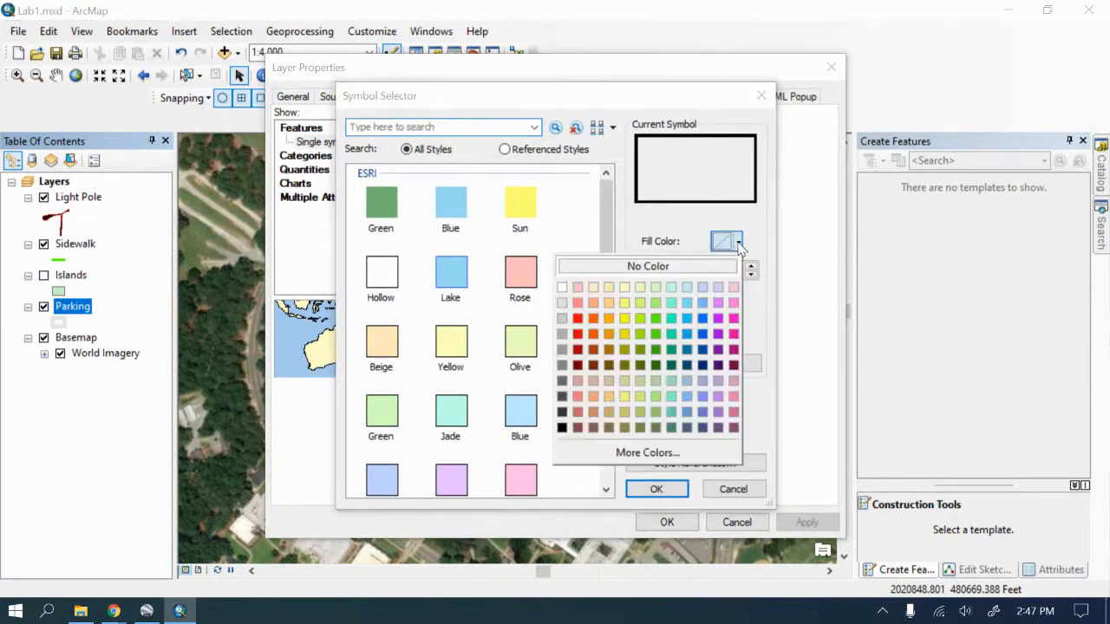
pyautogui.click(563, 287)
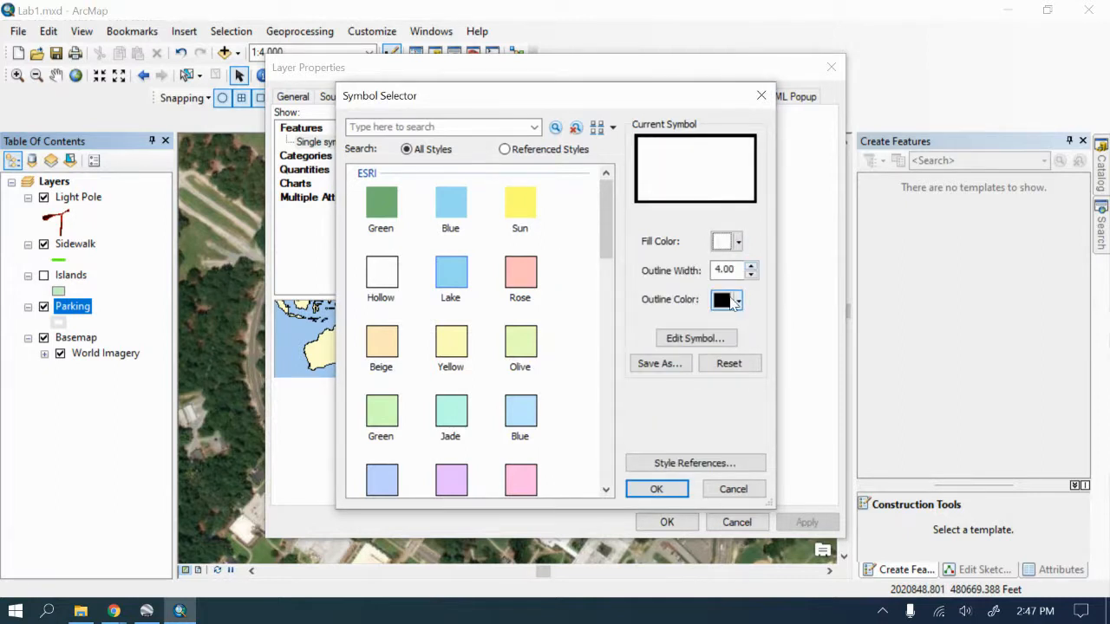
# Step: Review the Parking symbol's simple fill properties and apply the symbol change to the layer
pyautogui.click(703, 341)
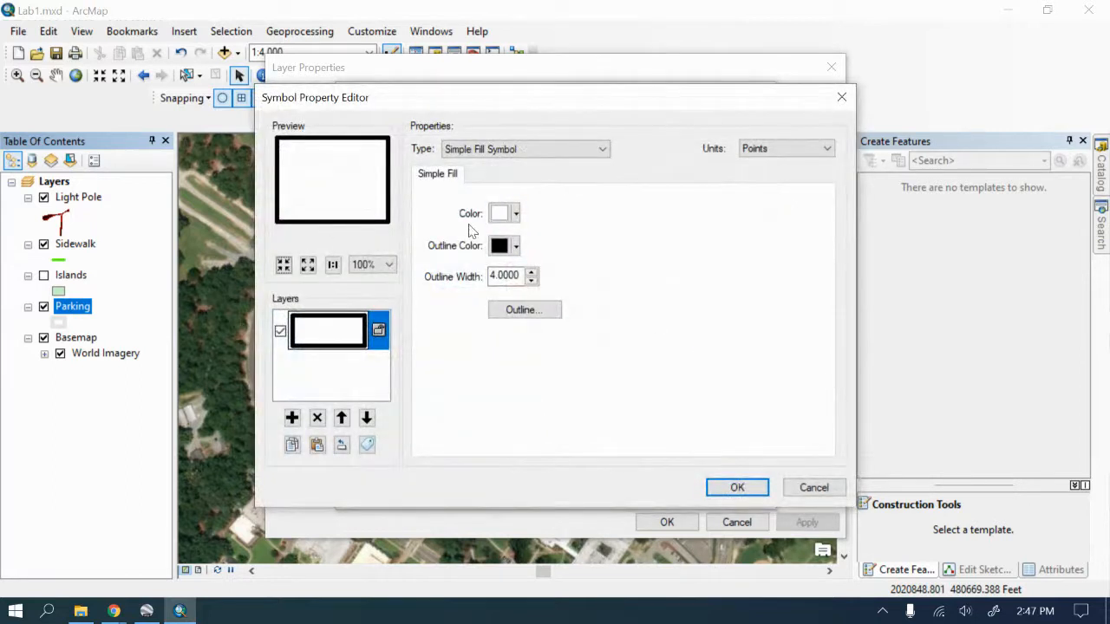
pyautogui.click(515, 214)
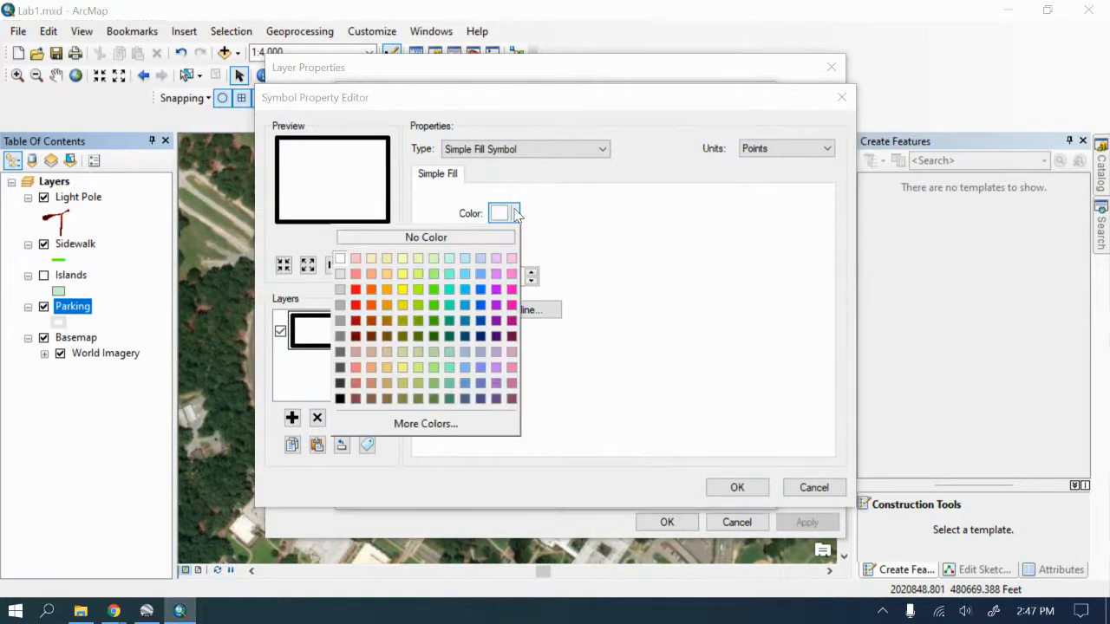
pyautogui.click(515, 214)
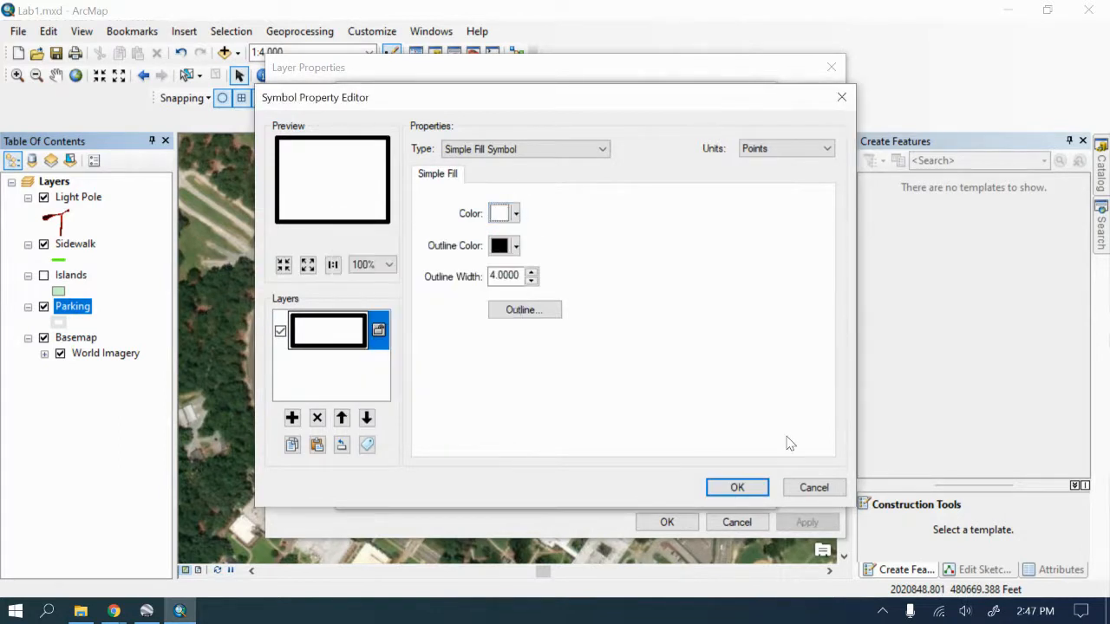
pyautogui.click(736, 488)
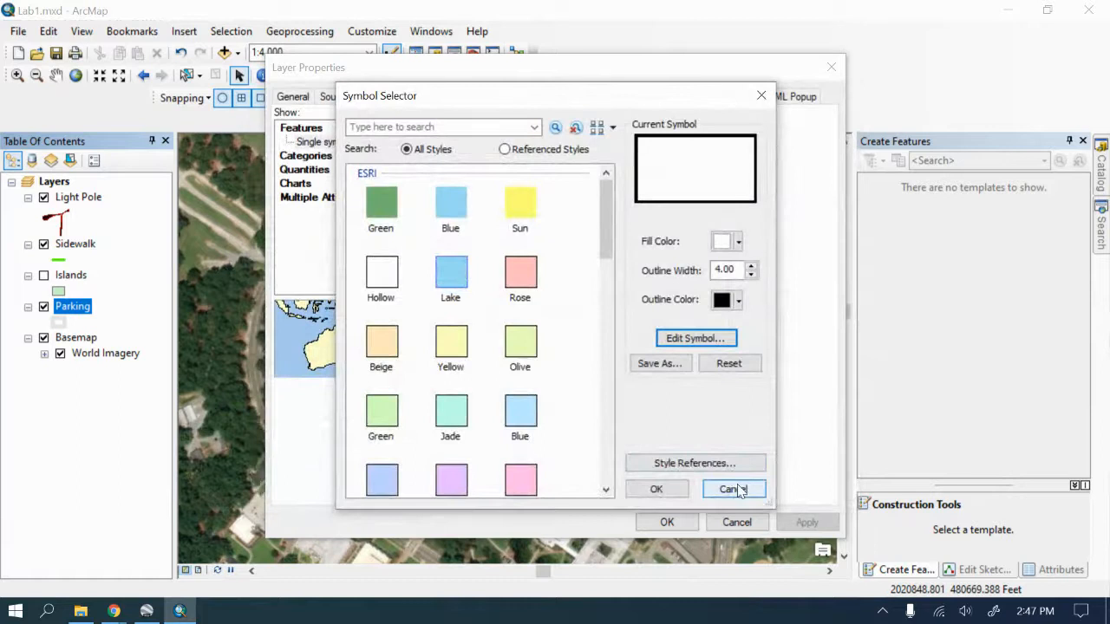
pyautogui.click(662, 490)
pyautogui.click(806, 521)
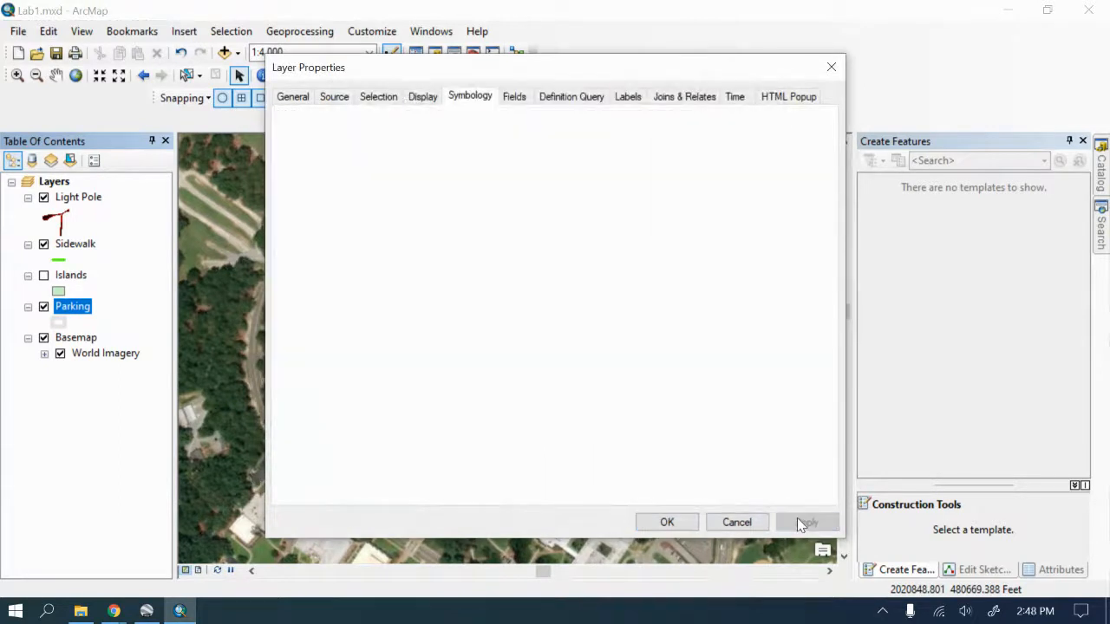
pyautogui.click(666, 523)
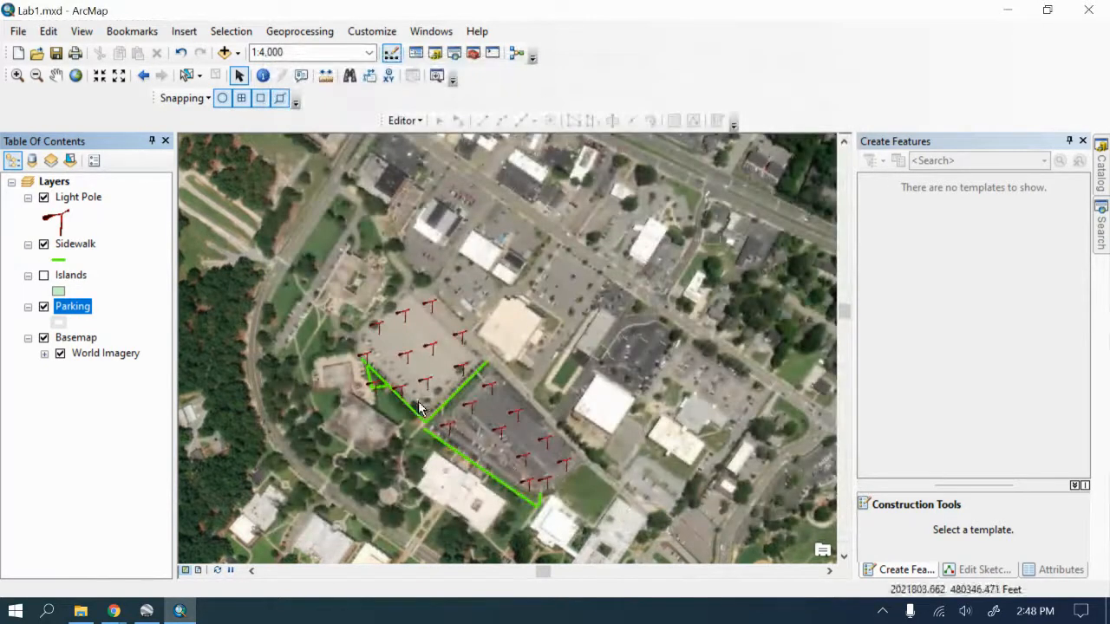
# Step: Display only the Parking layer by hiding the Light Pole, Sidewalk, Islands and Basemap layers, after briefly showing Islands
pyautogui.scroll(2, 409, 397)
pyautogui.scroll(-4, 410, 398)
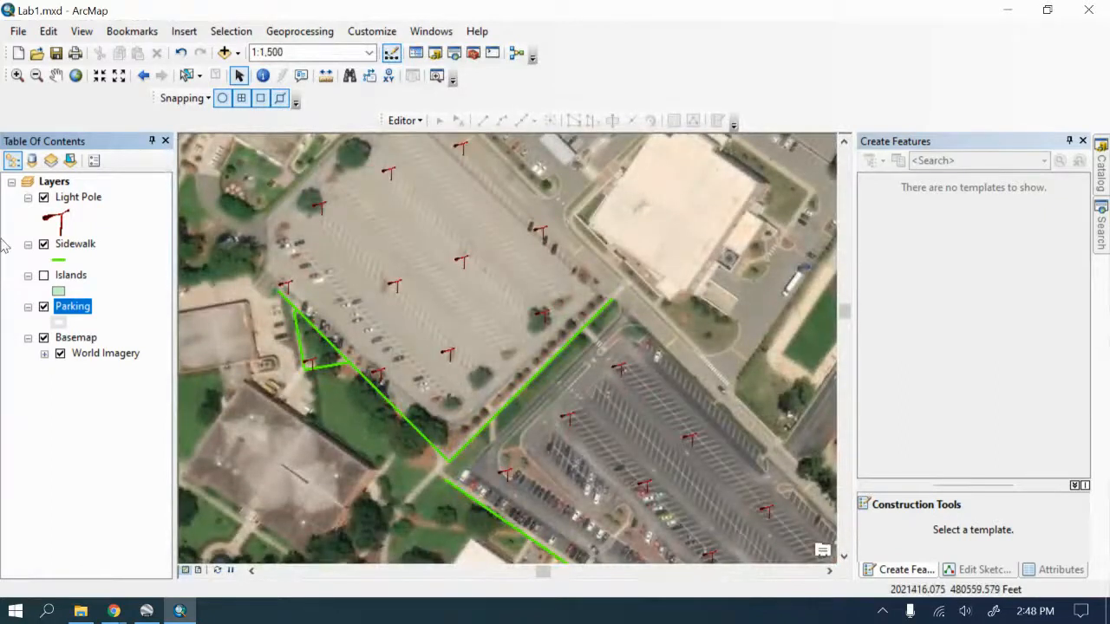
pyautogui.click(44, 277)
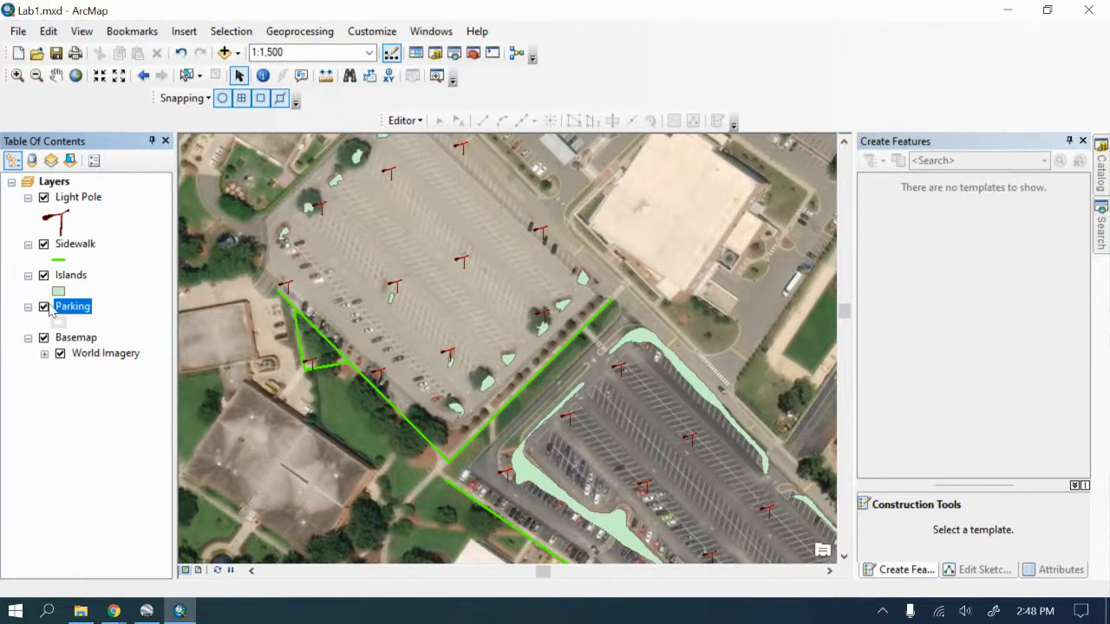
pyautogui.click(44, 197)
pyautogui.click(44, 245)
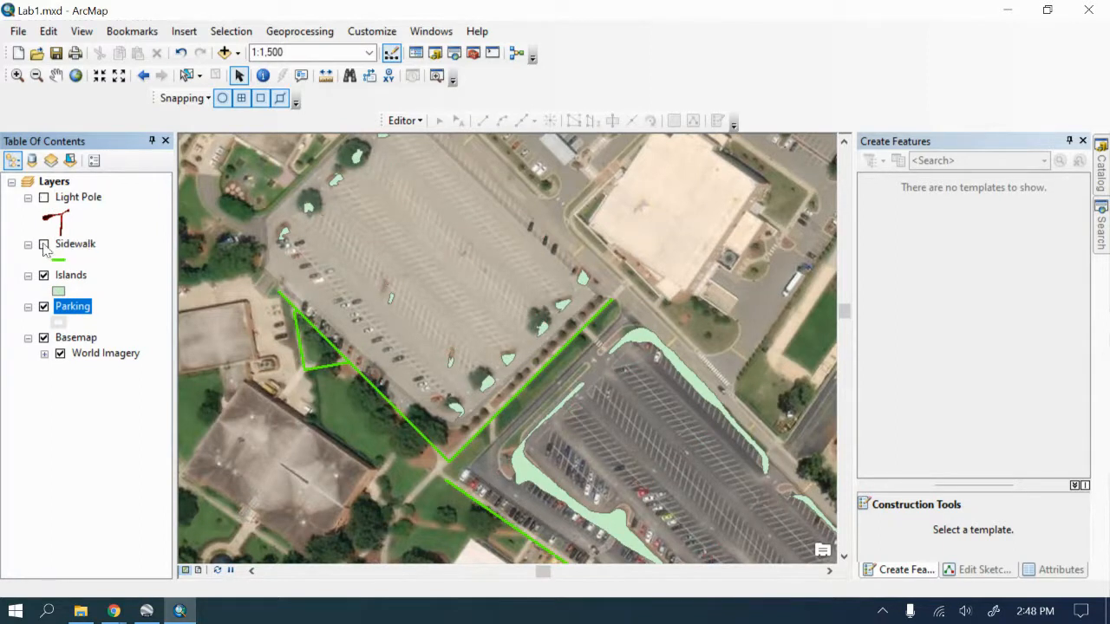
pyautogui.click(44, 276)
pyautogui.click(44, 338)
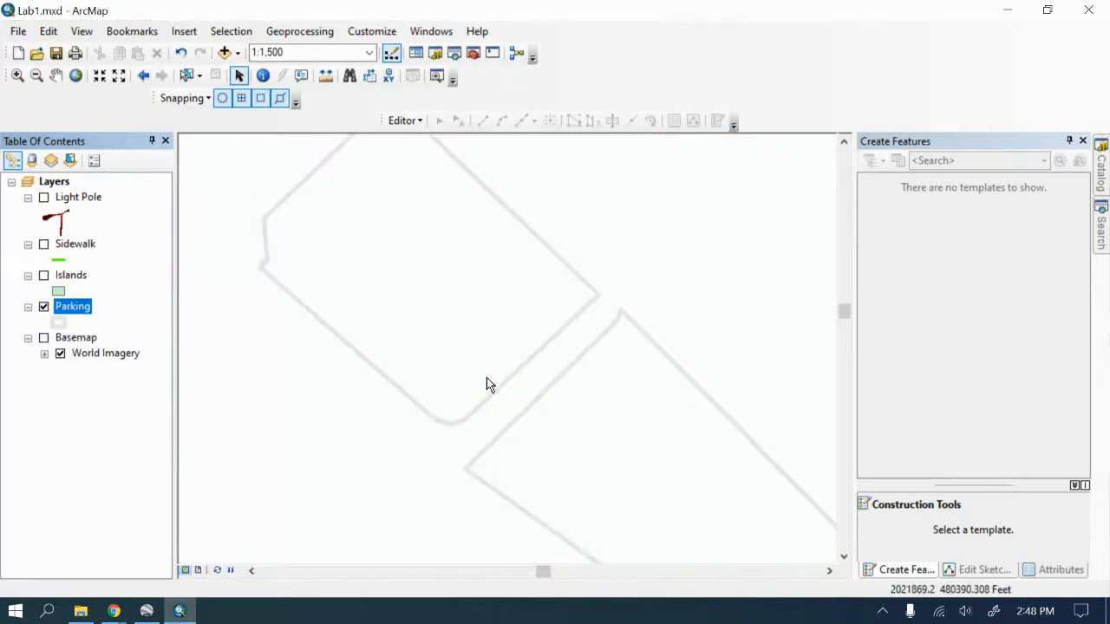
# Step: Apply the Green fill symbol to the Parking layer with a black outline 3 wide
pyautogui.click(59, 326)
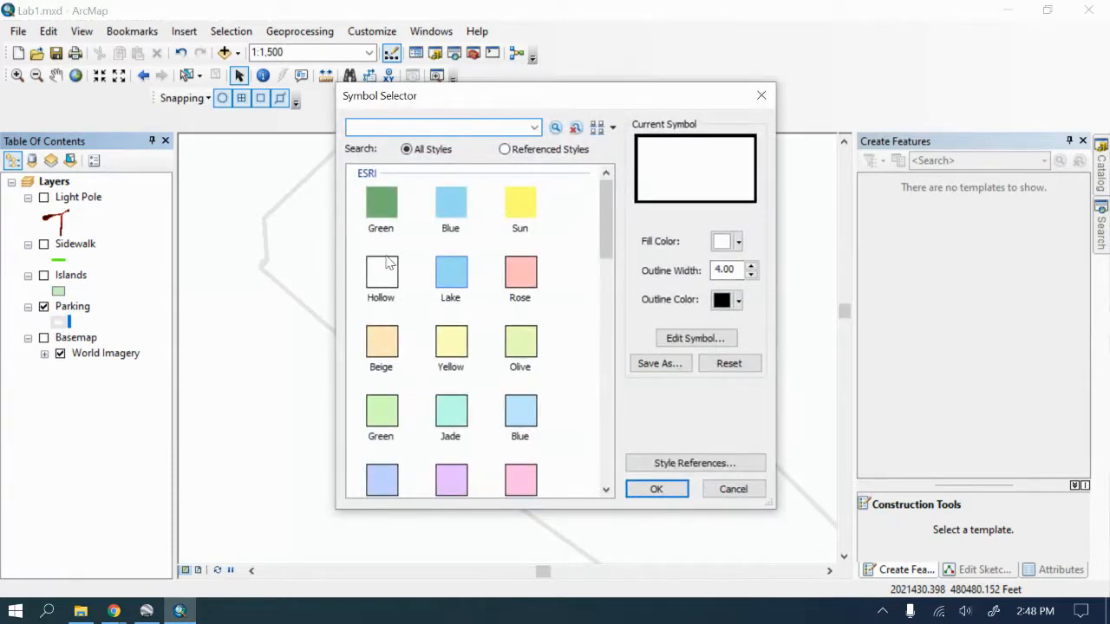
pyautogui.click(388, 206)
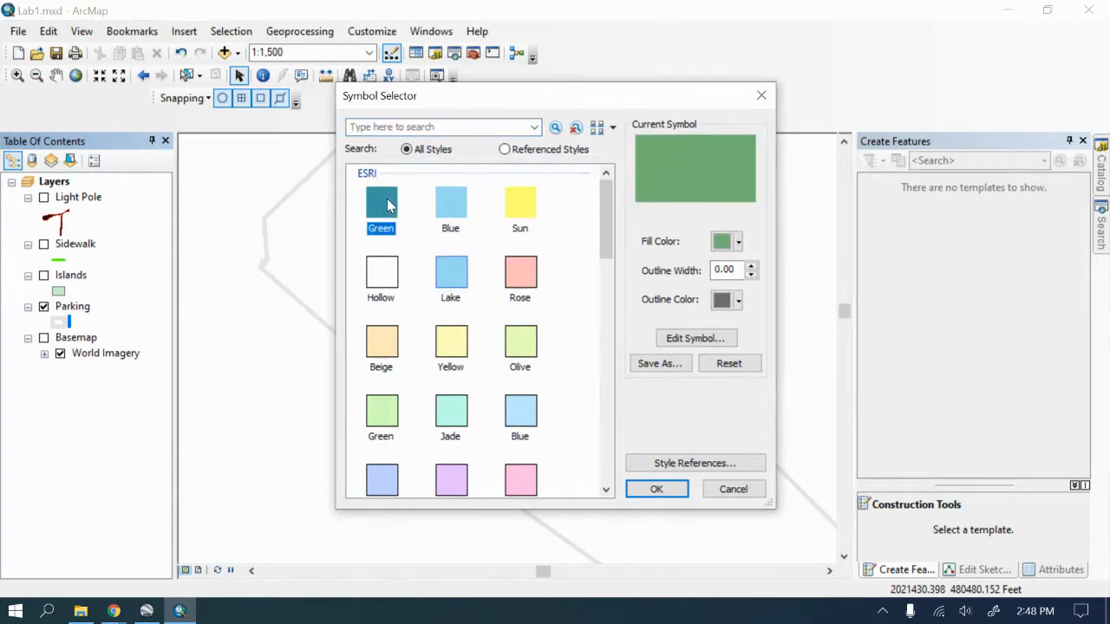
pyautogui.click(751, 266)
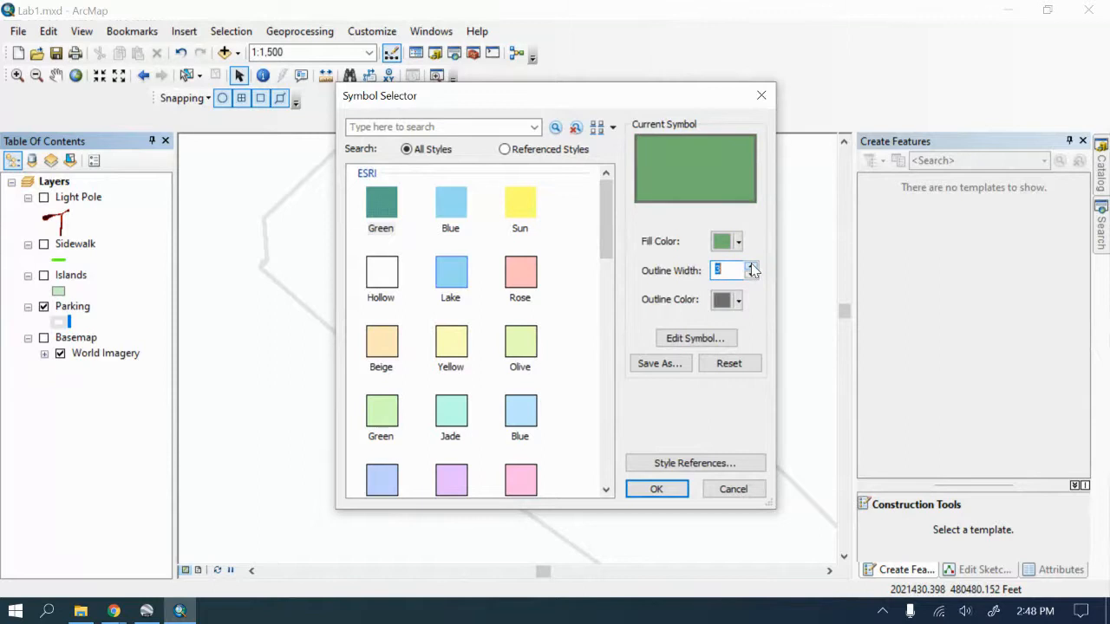
pyautogui.click(737, 300)
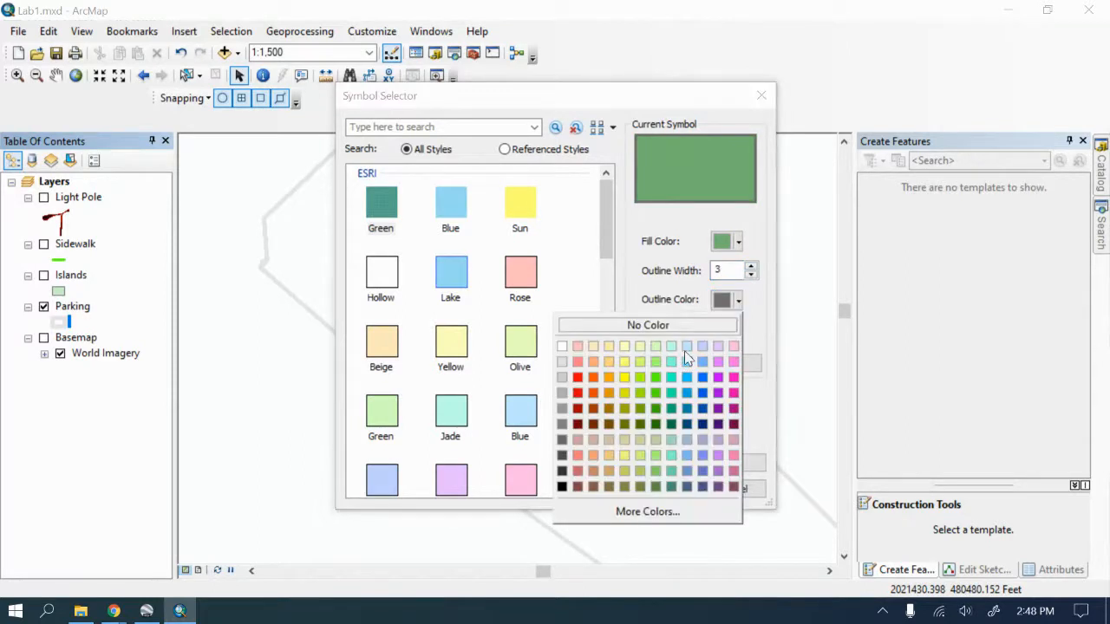
pyautogui.click(561, 487)
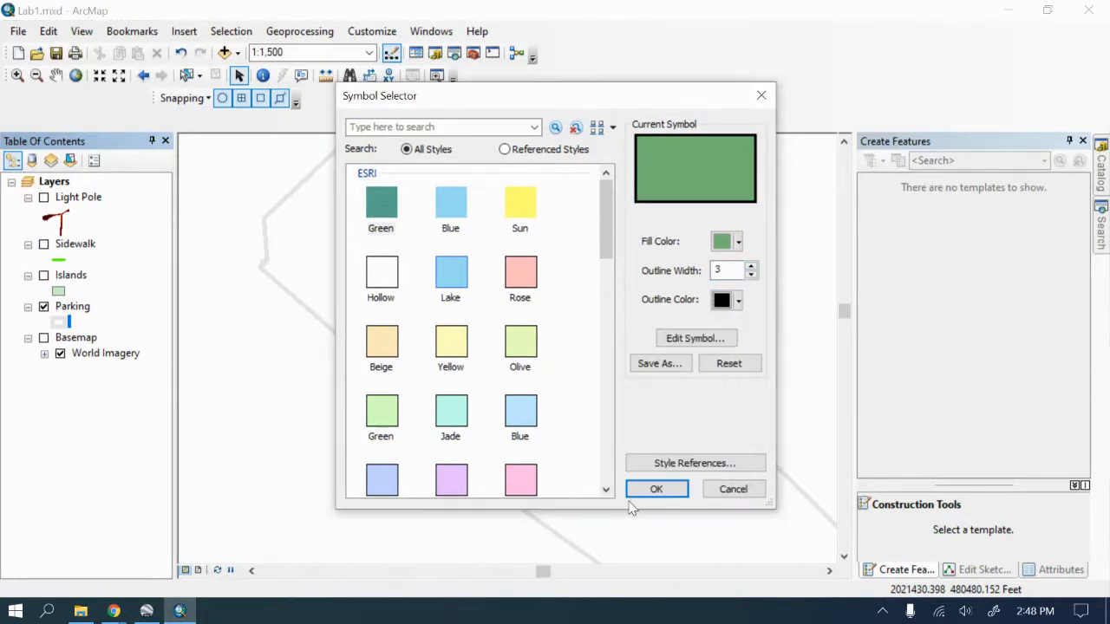
pyautogui.click(656, 489)
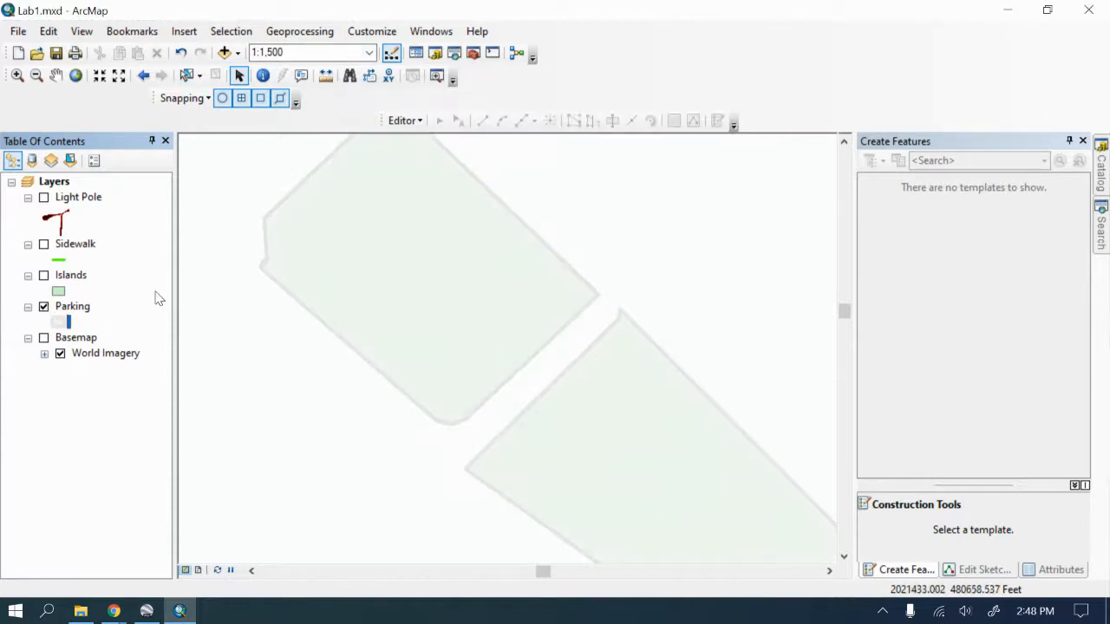
# Step: Set the Parking layer's transparency to 0% in its display properties
pyautogui.click(59, 323)
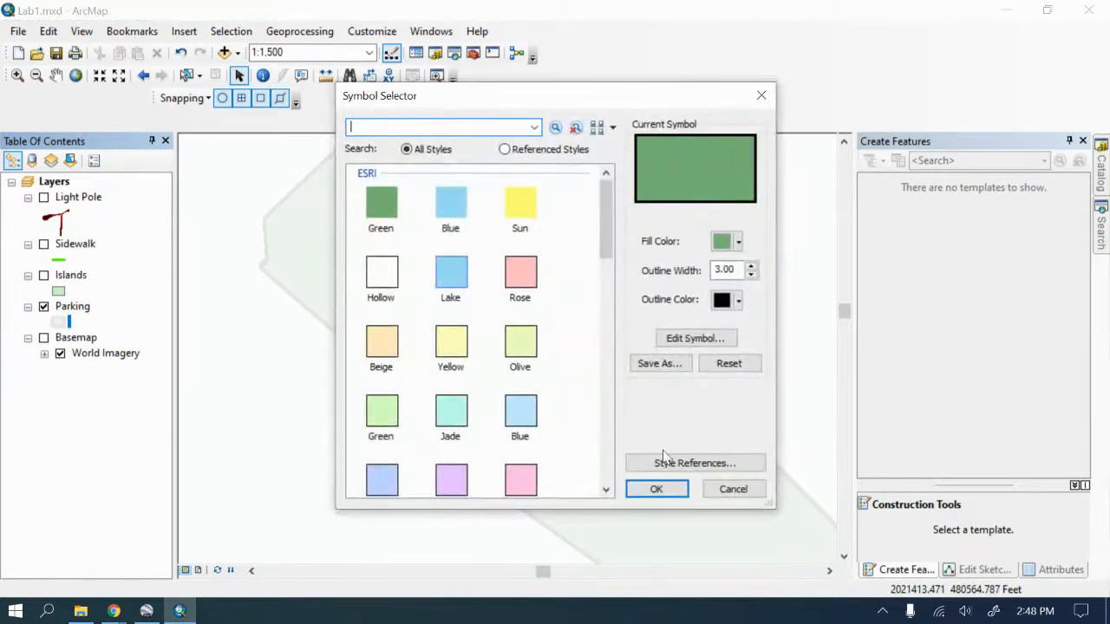
pyautogui.click(753, 489)
pyautogui.click(69, 308)
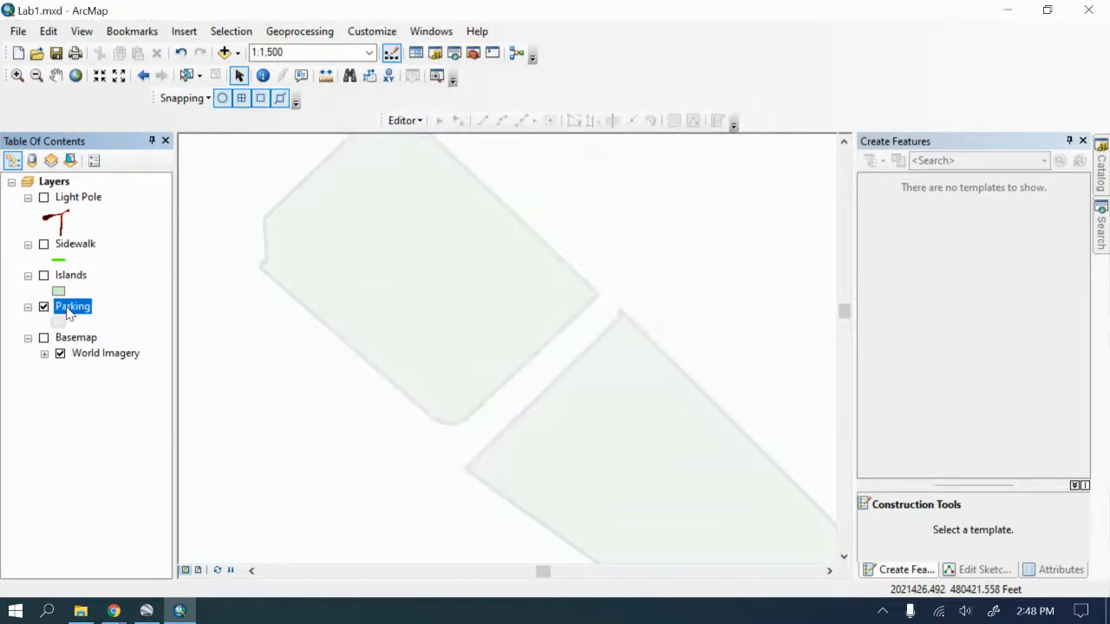
pyautogui.click(71, 308)
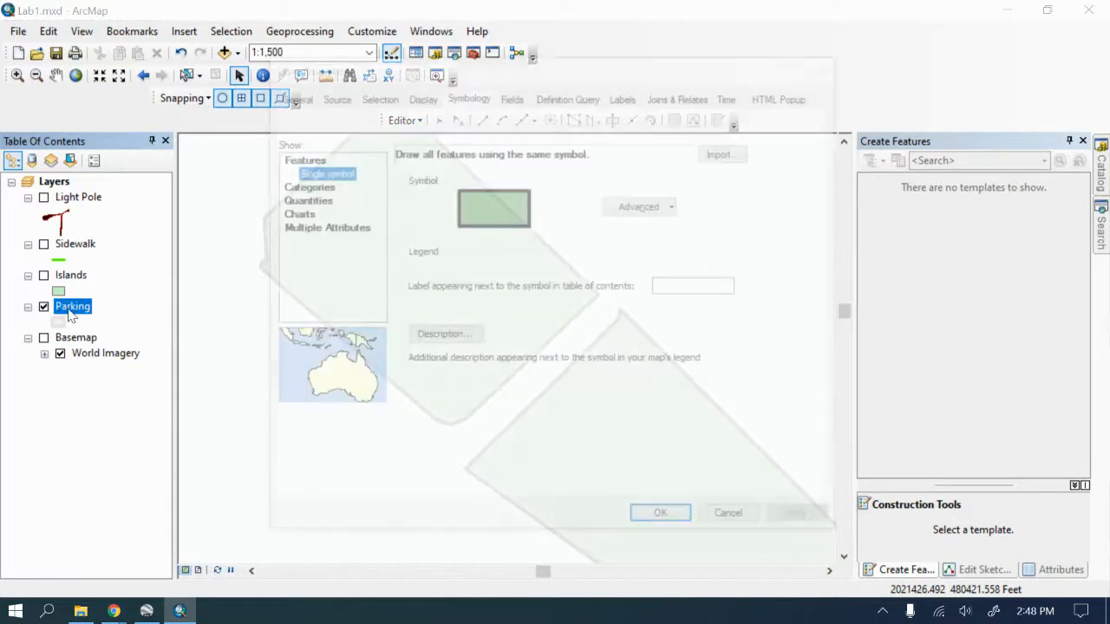
pyautogui.click(440, 98)
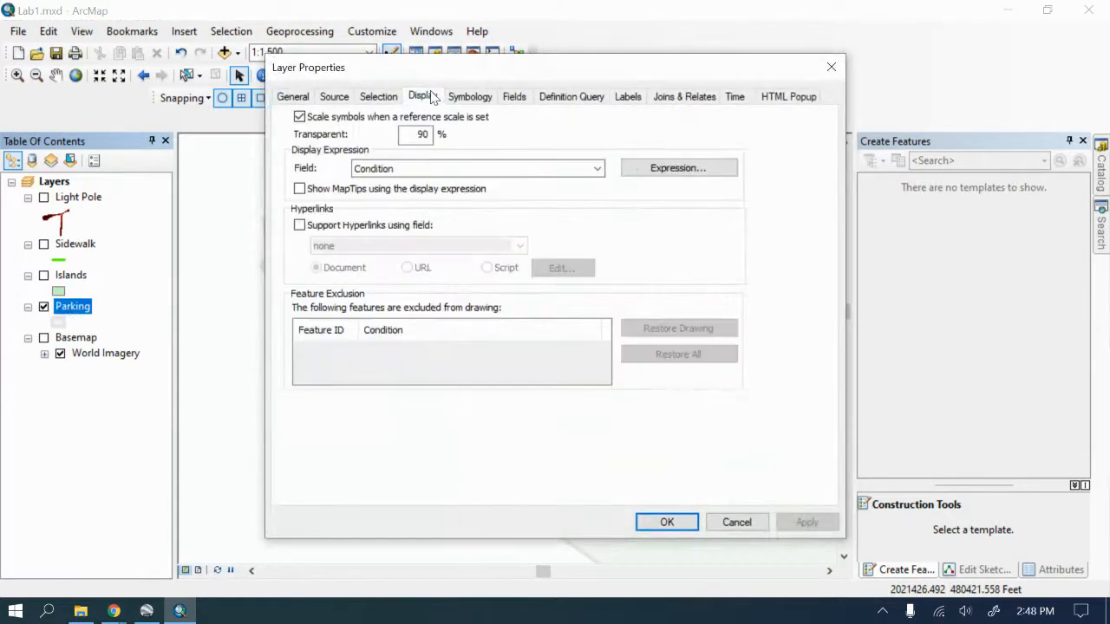
pyautogui.doubleClick(405, 134)
pyautogui.write('100')
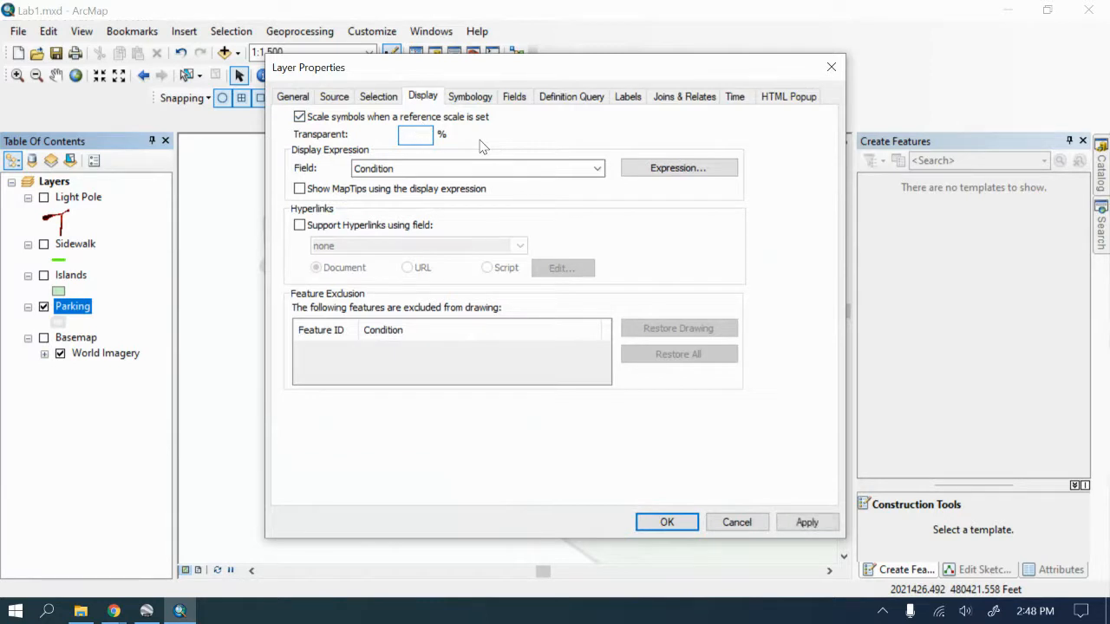
pyautogui.press('Return')
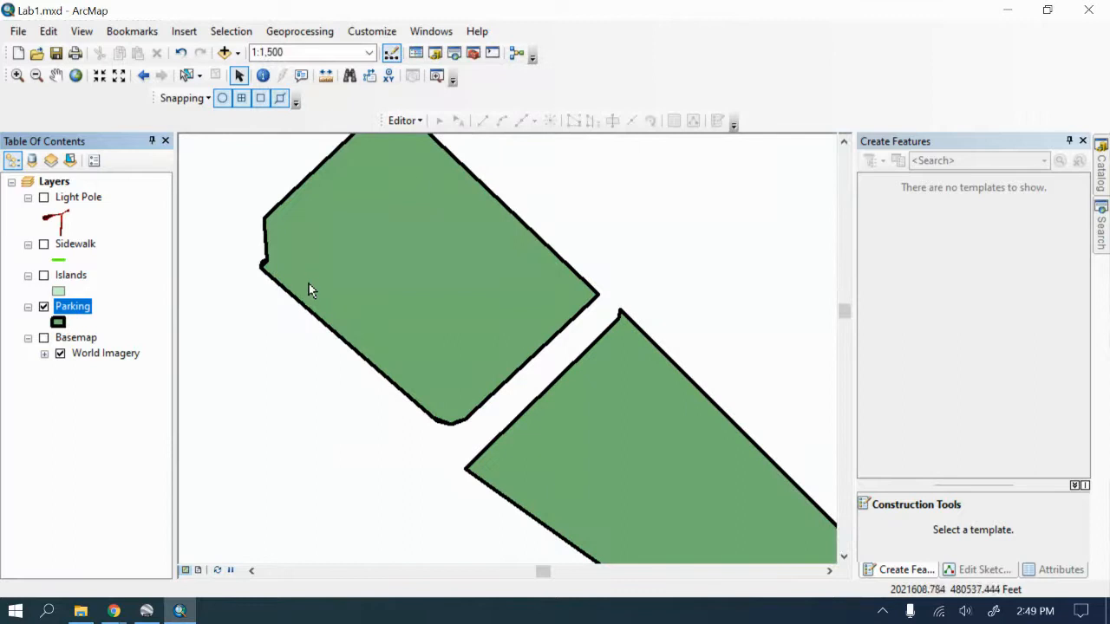
# Step: Set the Parking symbol's fill color to No Color and show the Basemap layer again
pyautogui.click(58, 322)
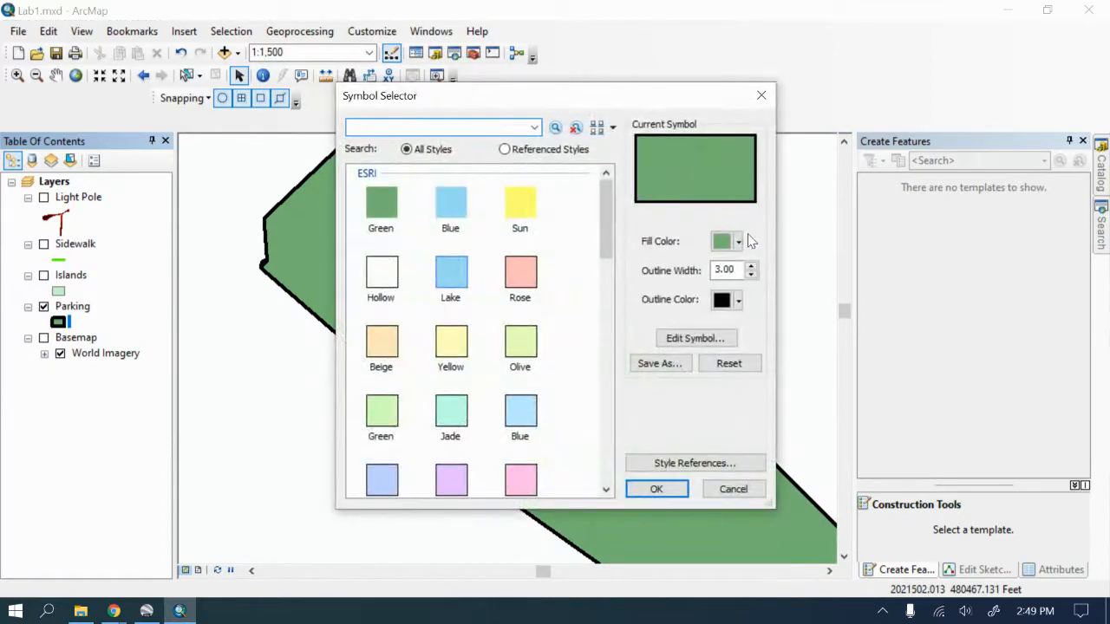
pyautogui.click(715, 193)
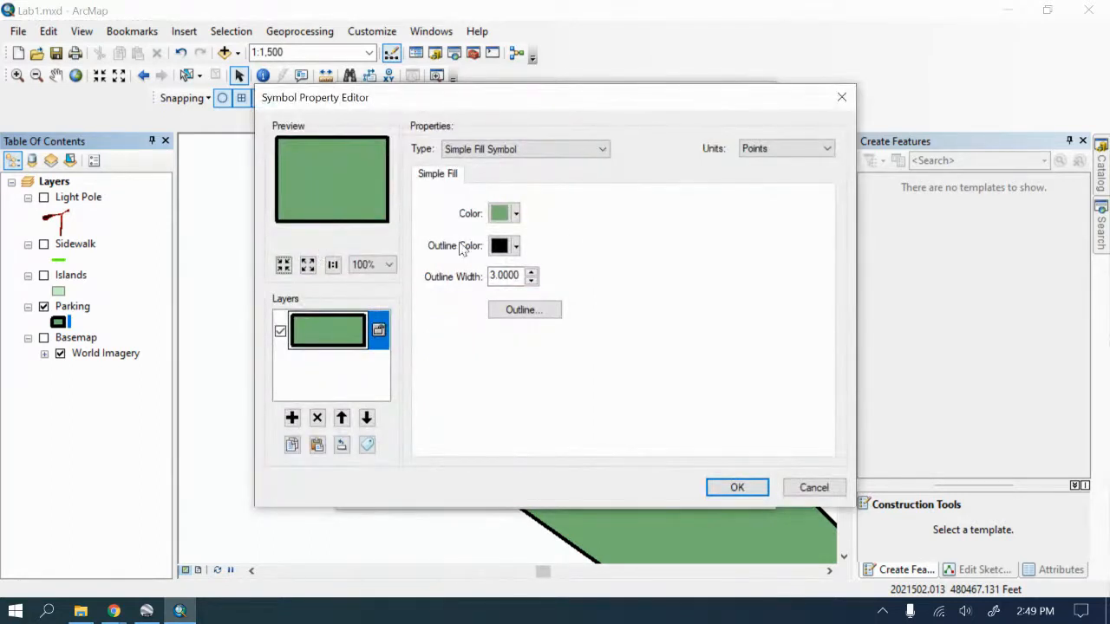
pyautogui.click(814, 487)
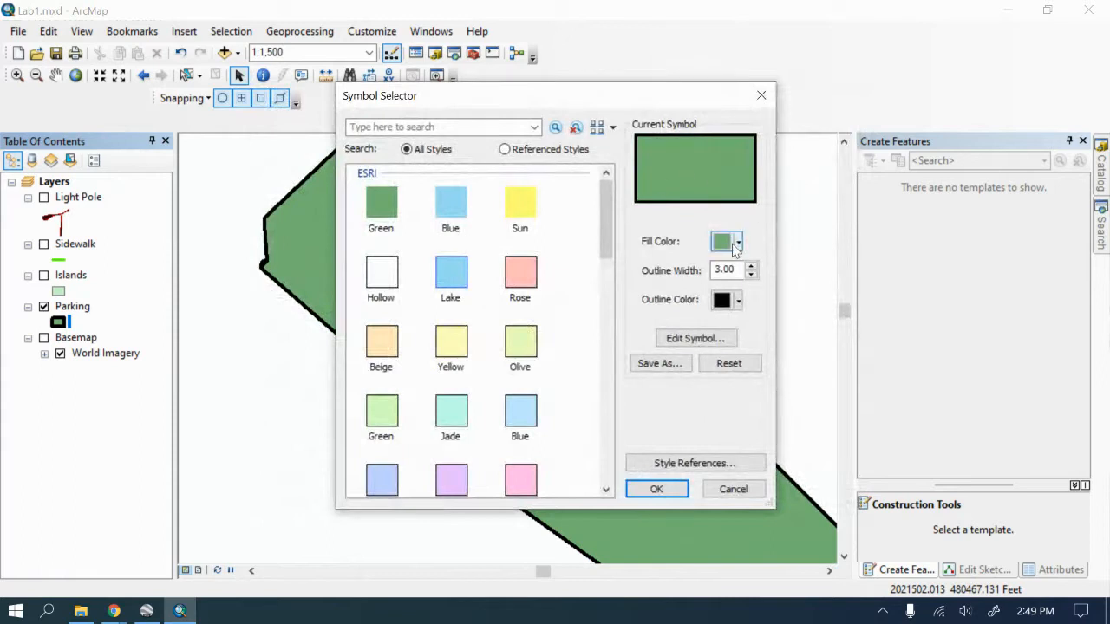
pyautogui.click(738, 242)
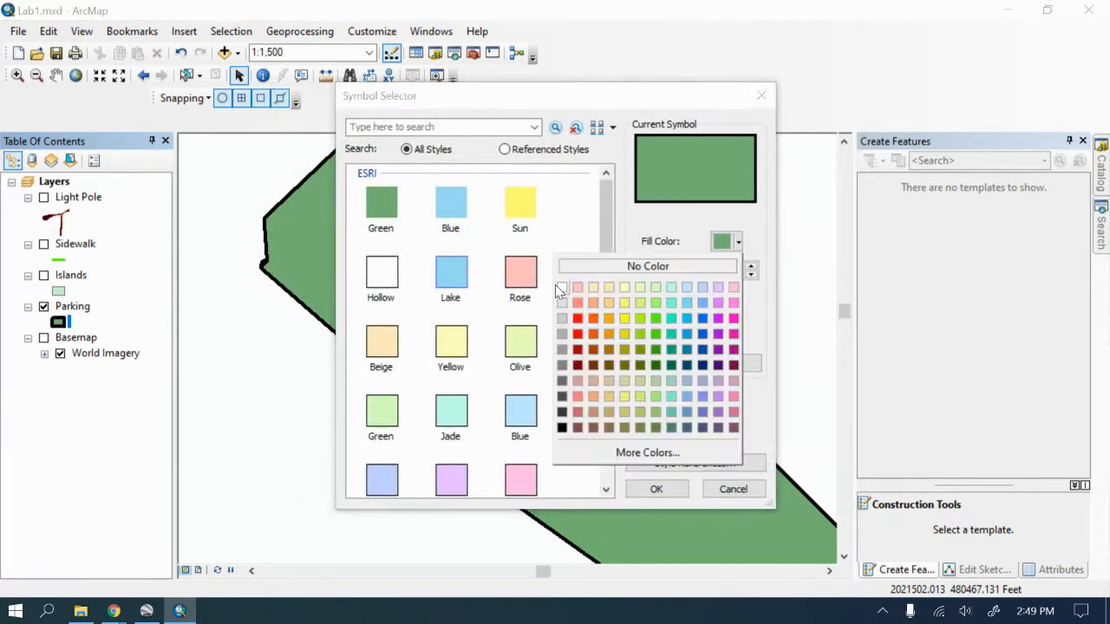
pyautogui.click(578, 267)
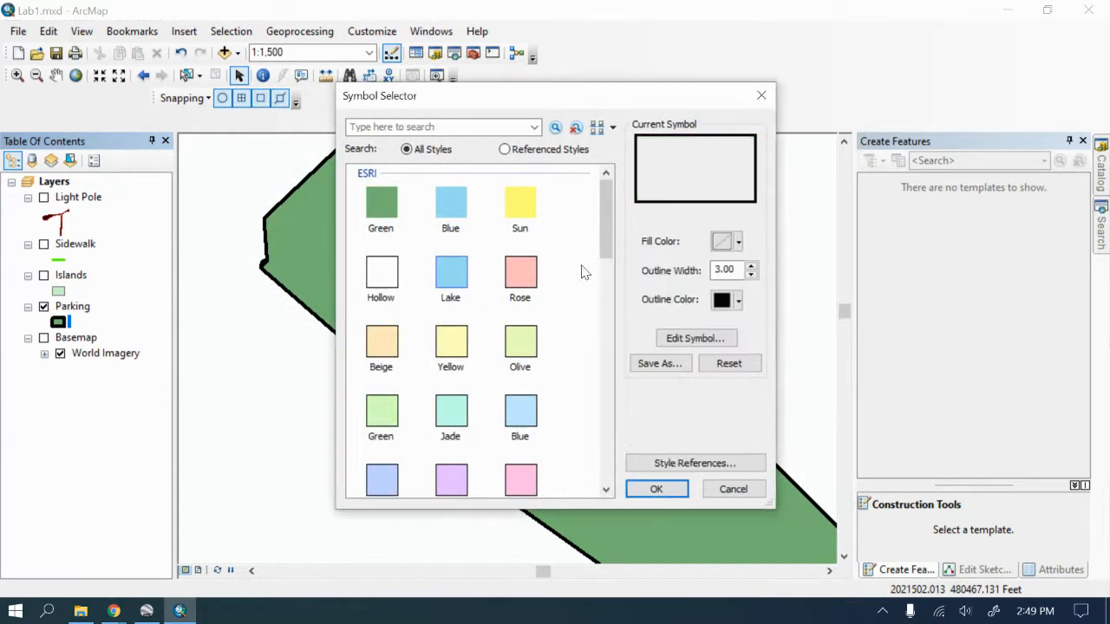
pyautogui.click(664, 490)
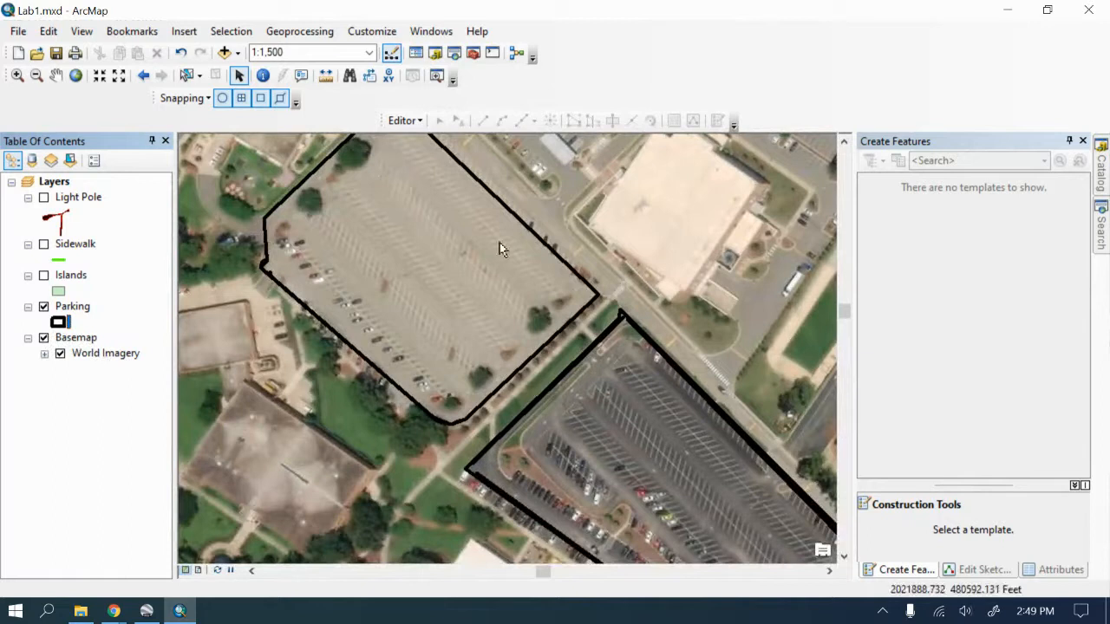
# Step: Check the Parking layer's transparency in its display properties, leaving the settings as they are
pyautogui.click(83, 312)
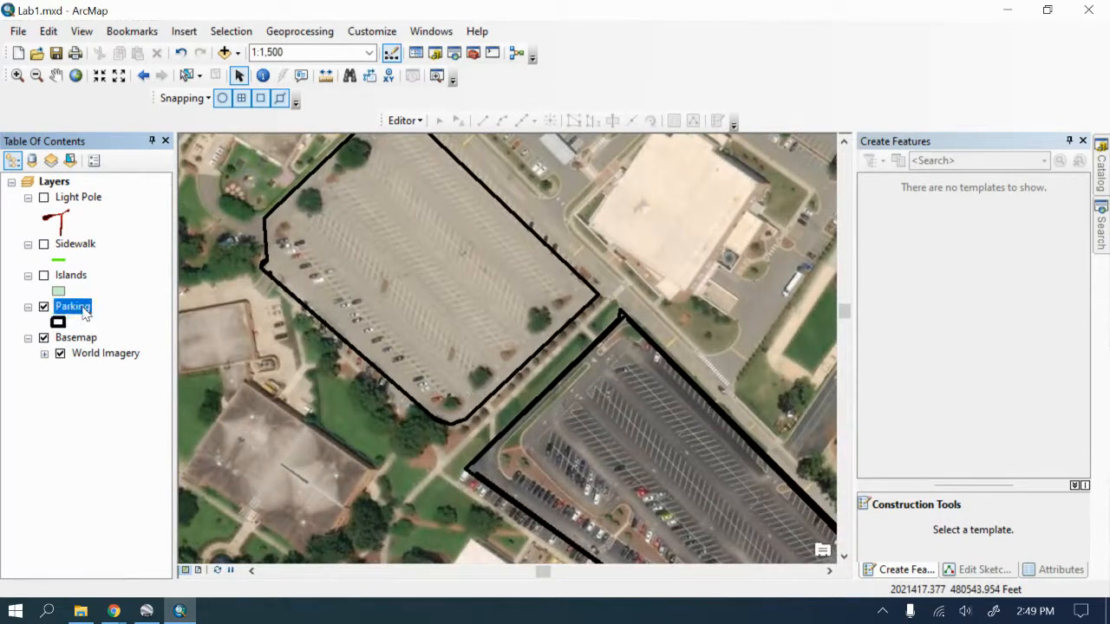
pyautogui.doubleClick(78, 307)
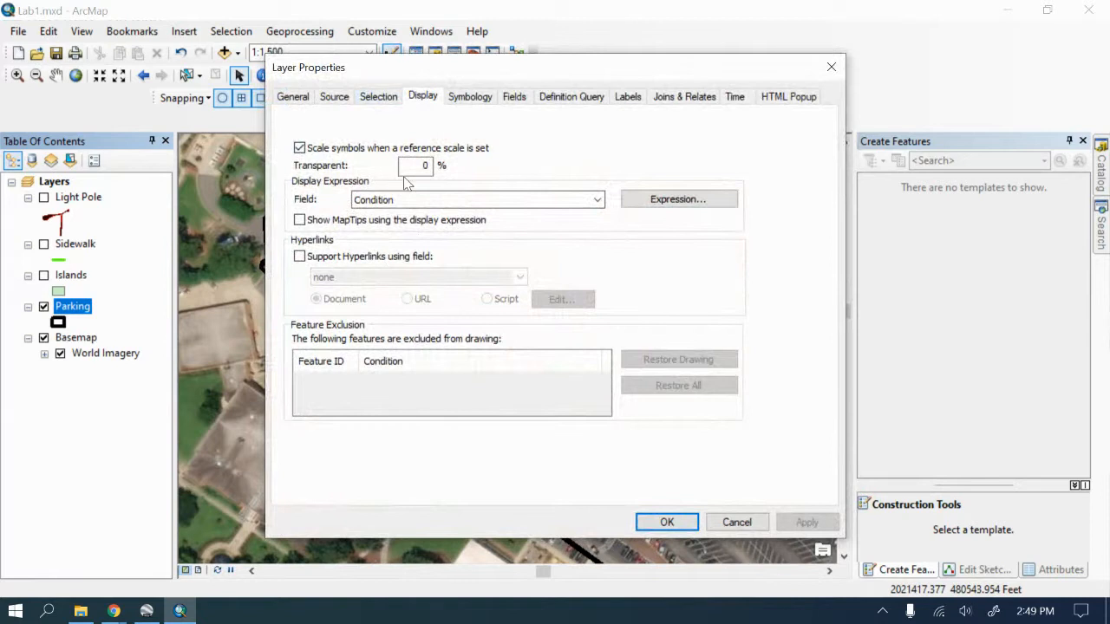
pyautogui.click(736, 521)
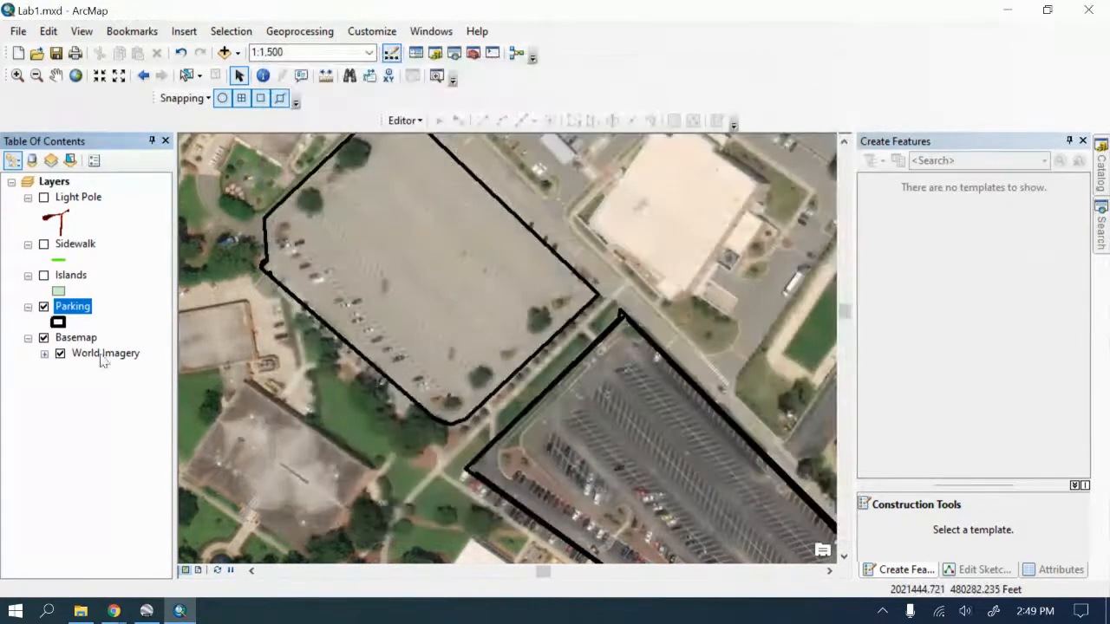
# Step: Set the Parking symbol's outline width to 2 in its simple fill properties and apply it to the layer
pyautogui.click(59, 323)
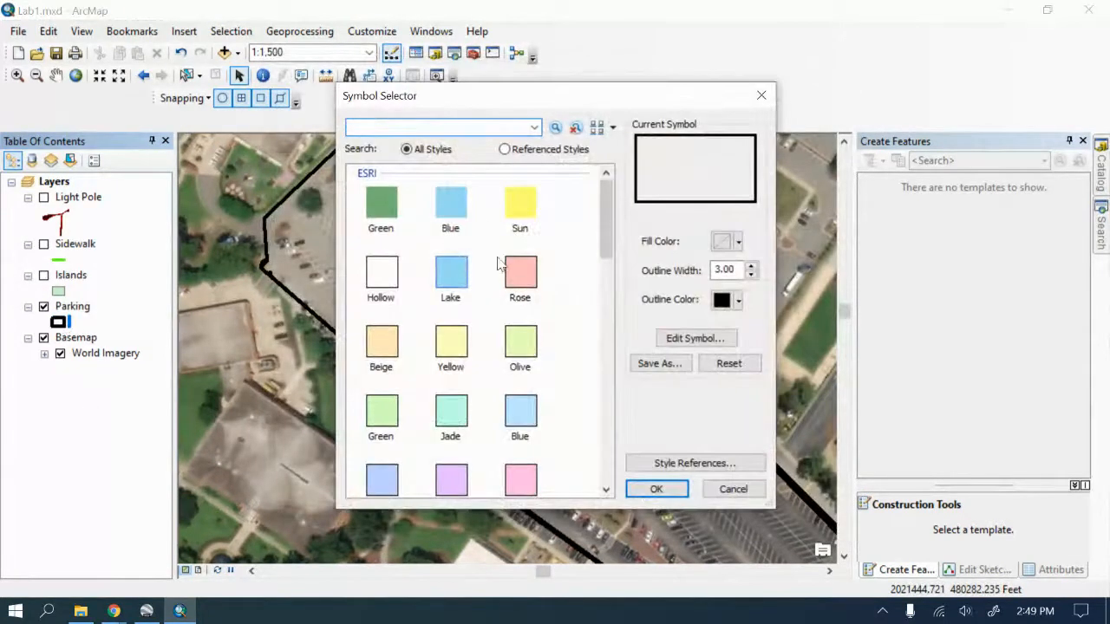
pyautogui.click(699, 172)
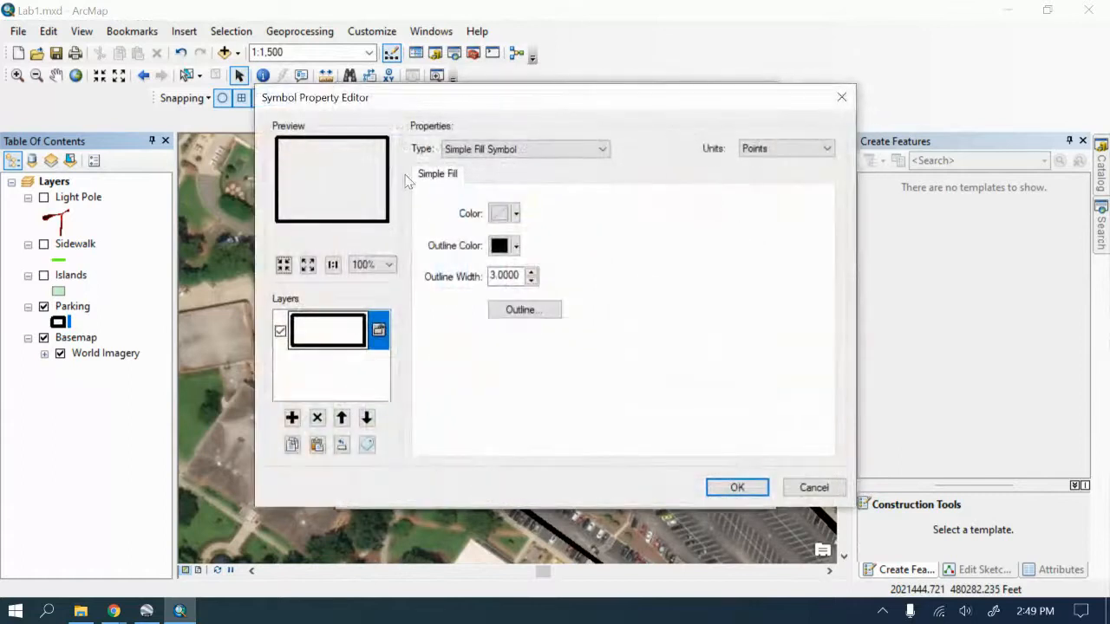
pyautogui.click(517, 214)
pyautogui.click(415, 240)
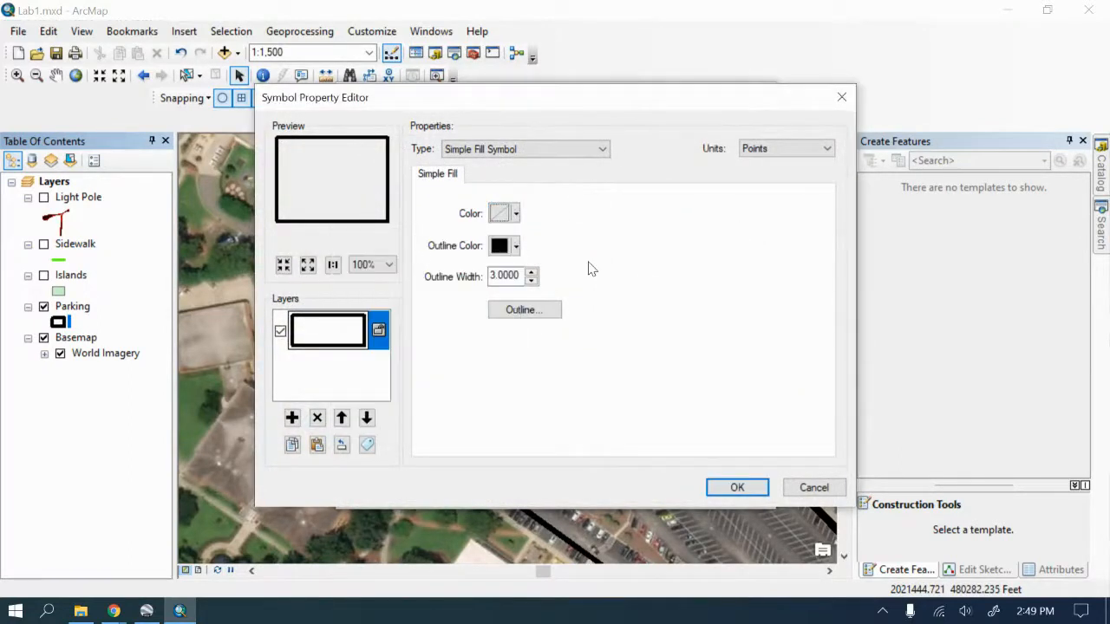
pyautogui.click(531, 281)
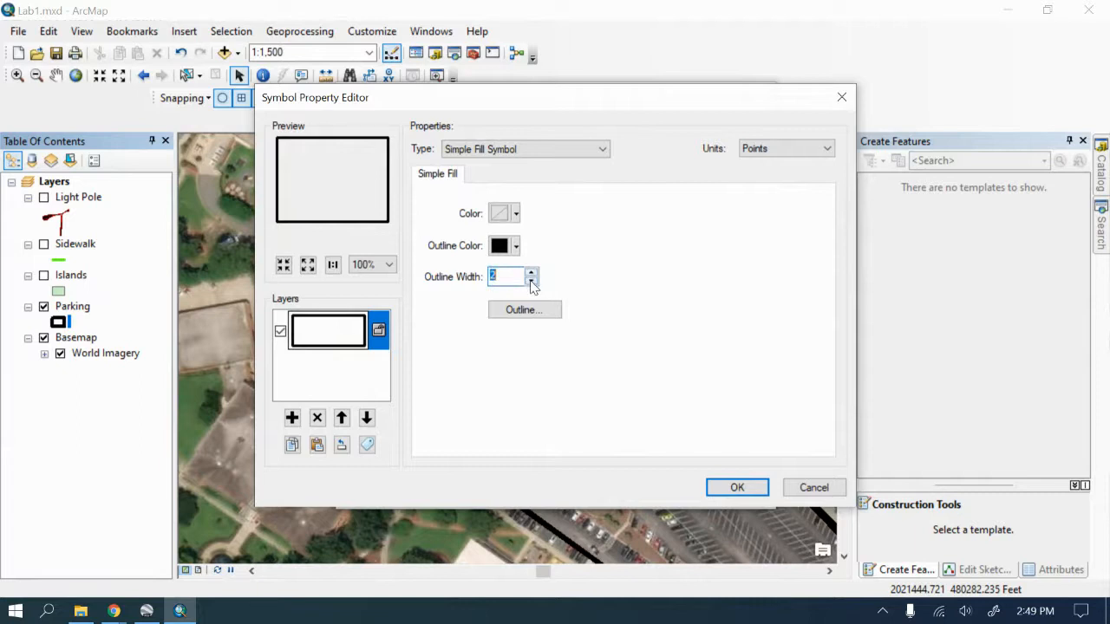
pyautogui.click(721, 487)
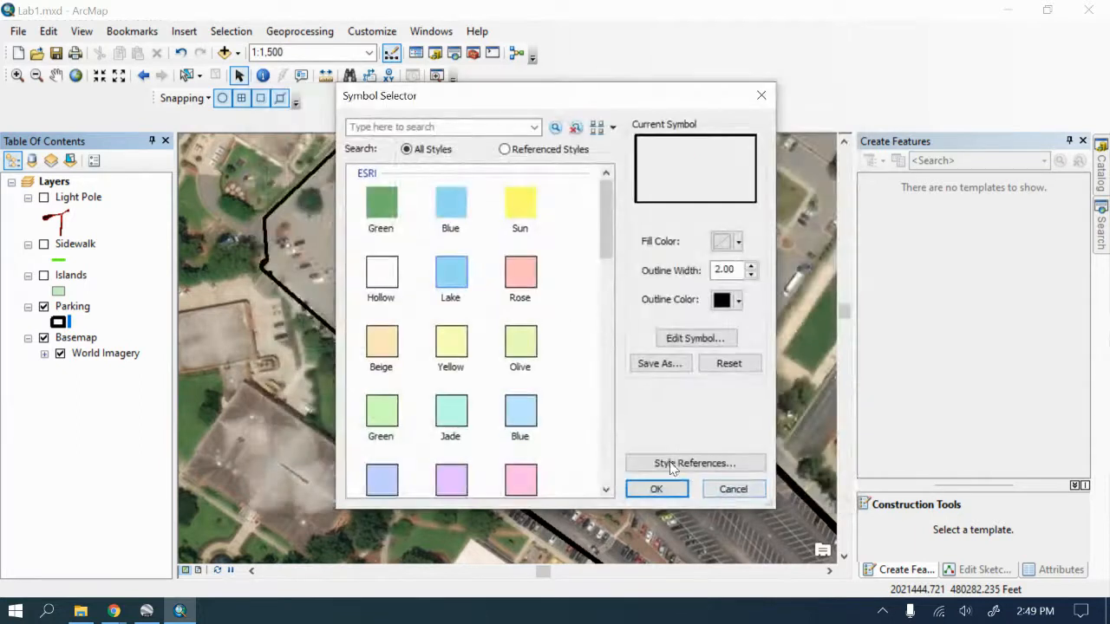
pyautogui.click(661, 492)
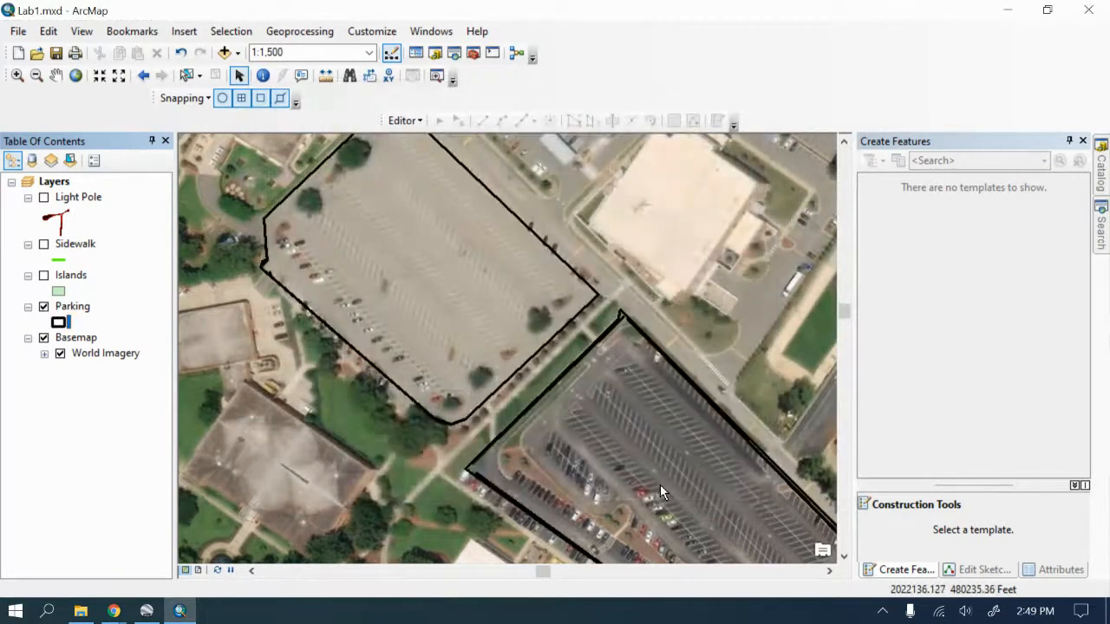
# Step: Set the Parking symbol's outline width to 1 and apply it to the layer
pyautogui.scroll(1, 438, 330)
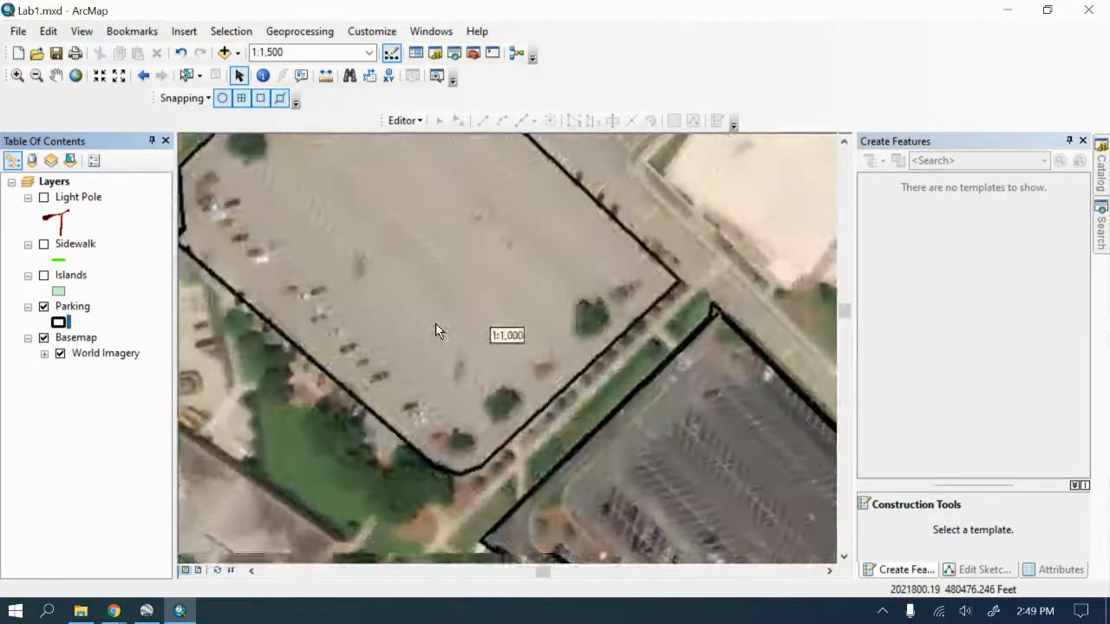
pyautogui.scroll(-1, 438, 324)
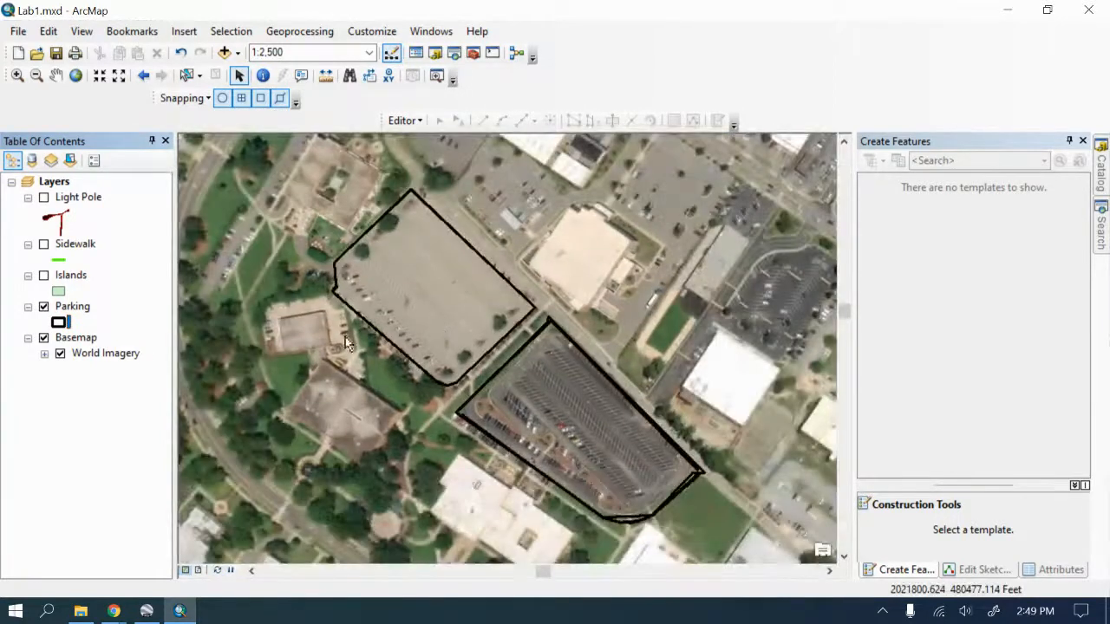
pyautogui.click(62, 323)
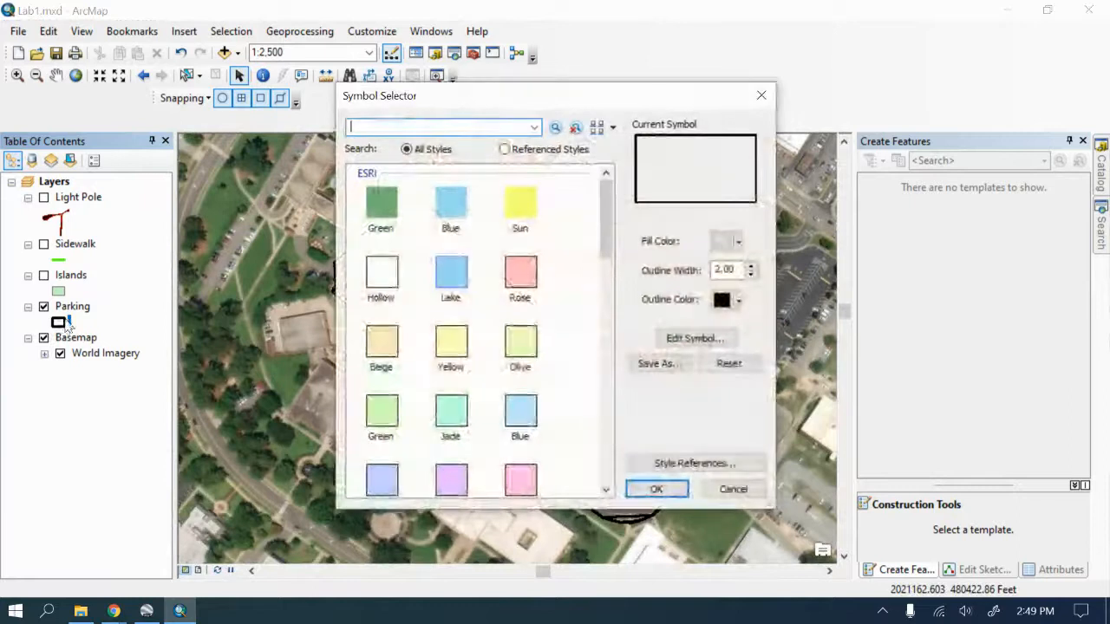
pyautogui.click(750, 275)
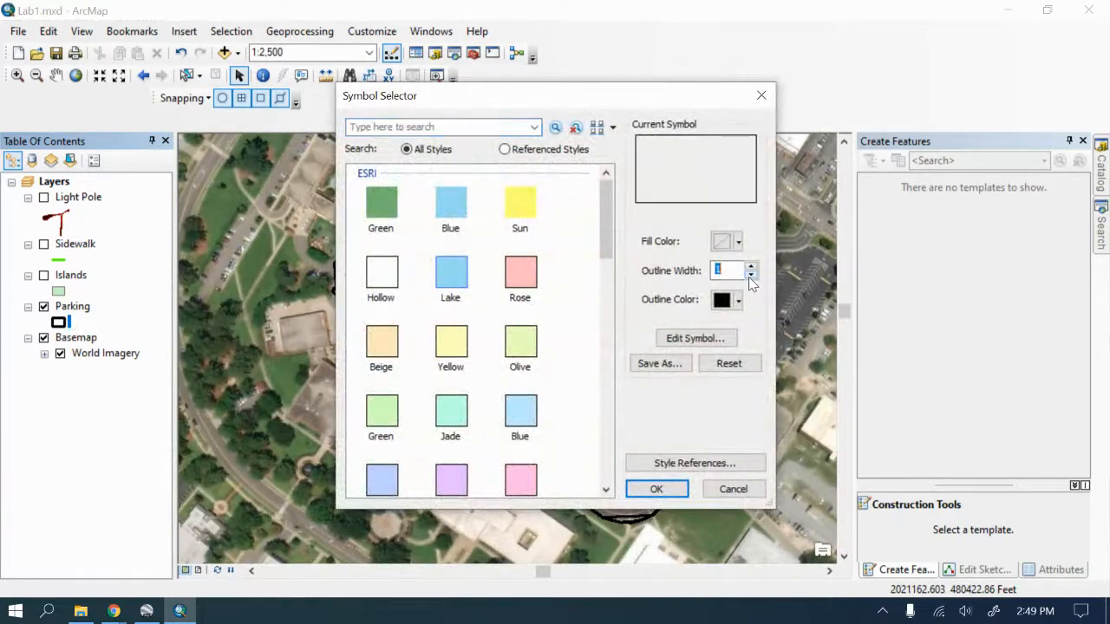
pyautogui.click(657, 489)
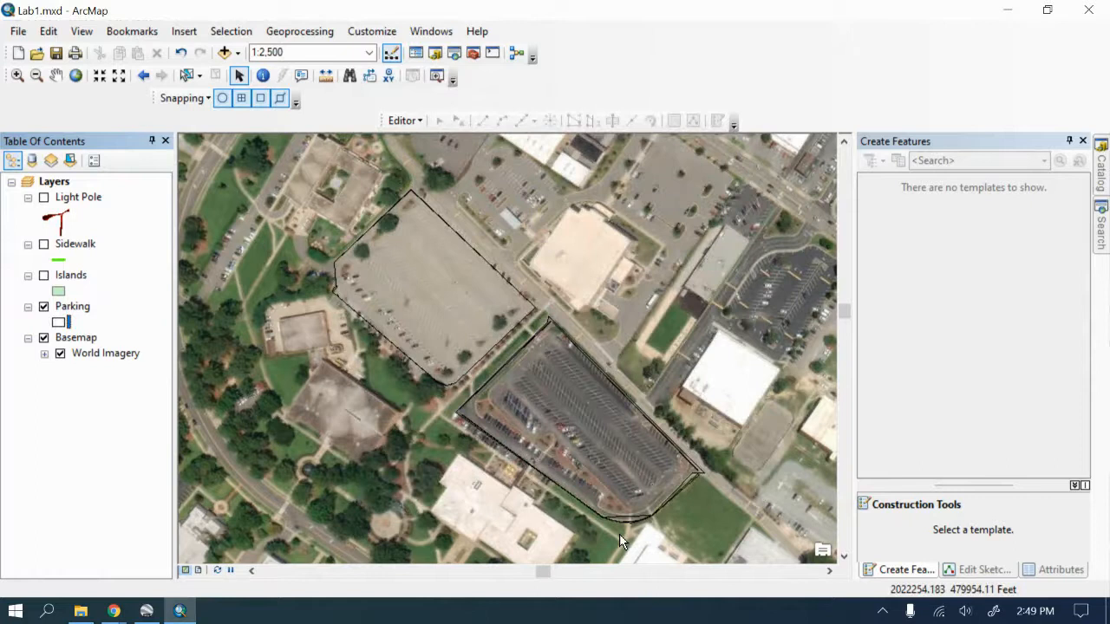
# Step: Start an edit session on the map's layers, continuing past the spatial reference warnings
pyautogui.scroll(-2, 621, 541)
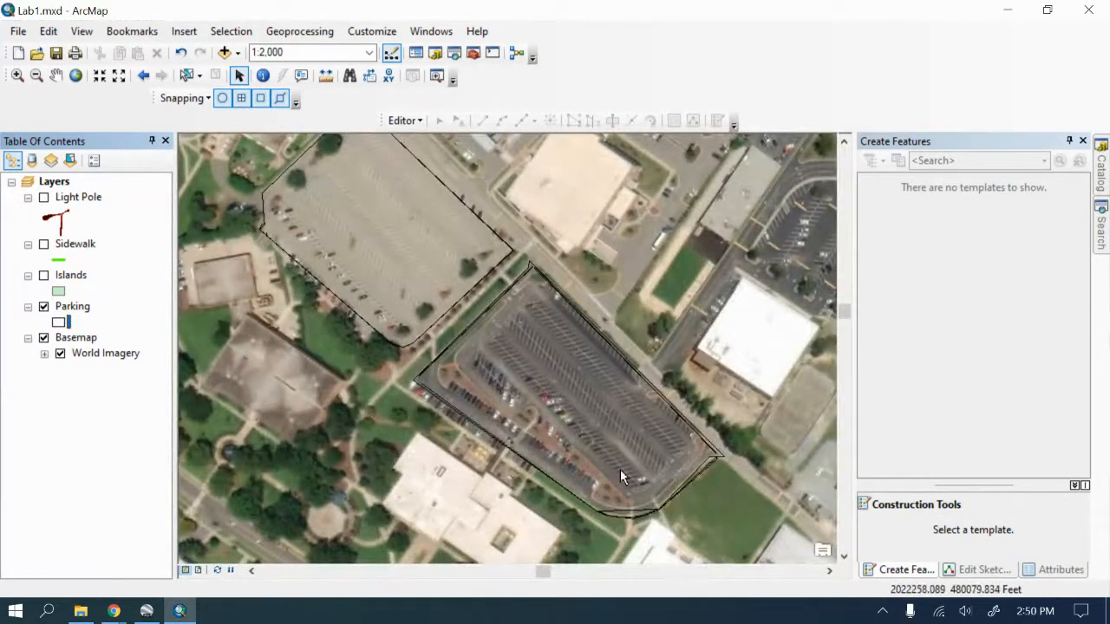
pyautogui.click(400, 121)
pyautogui.click(437, 141)
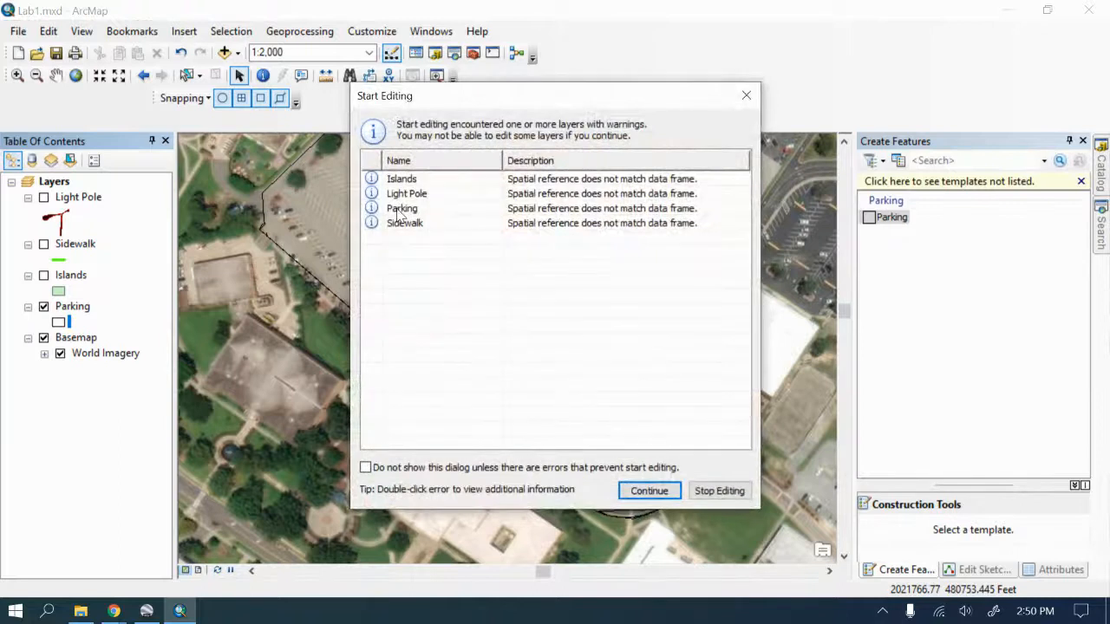
pyautogui.click(401, 210)
pyautogui.click(649, 491)
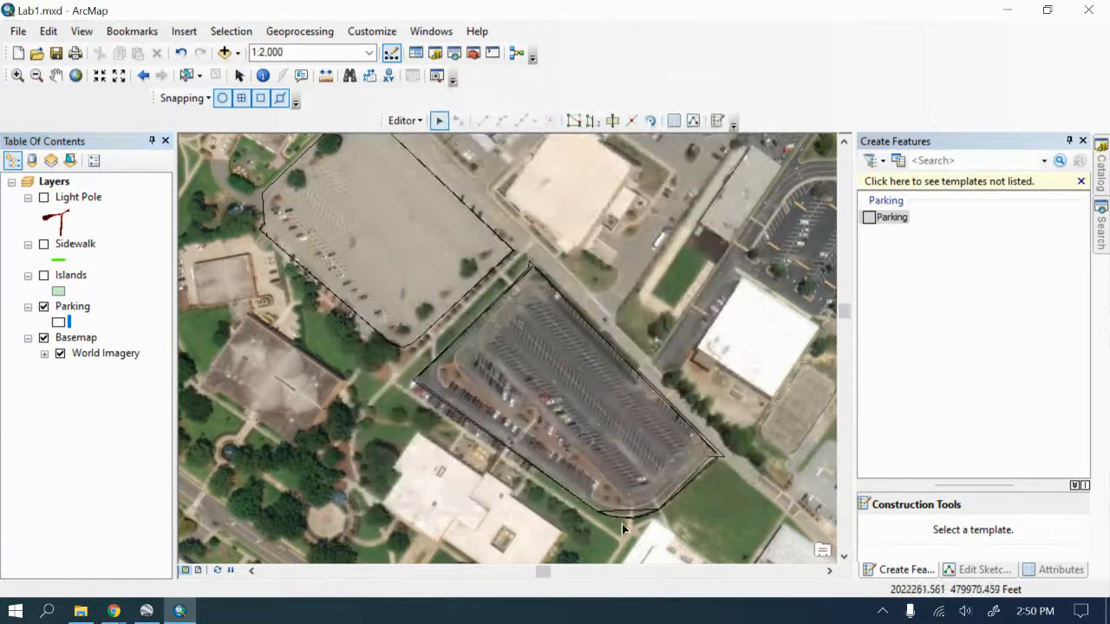
# Step: Delete the two overlapping Parking polygons at the southern end of the lower lot
pyautogui.scroll(-1, 637, 514)
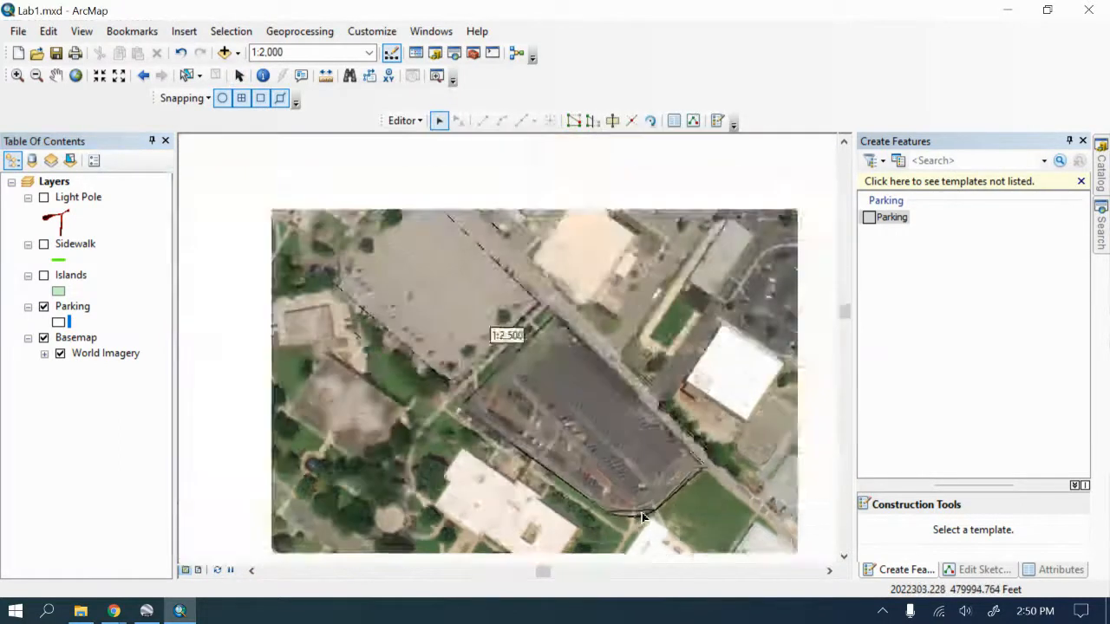
pyautogui.scroll(1, 638, 514)
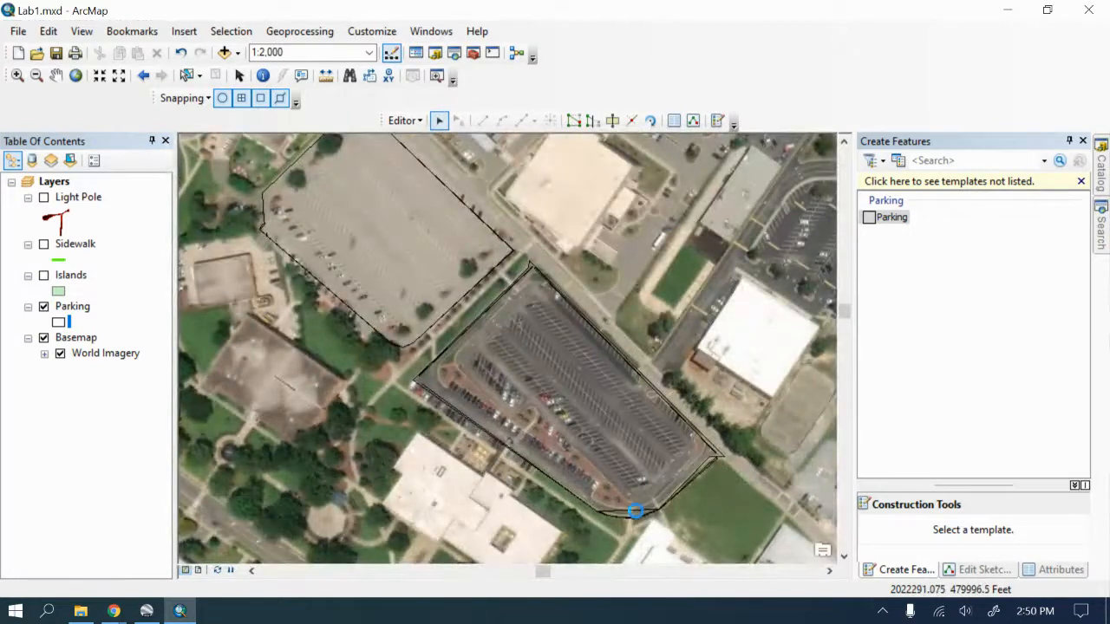
pyautogui.click(637, 514)
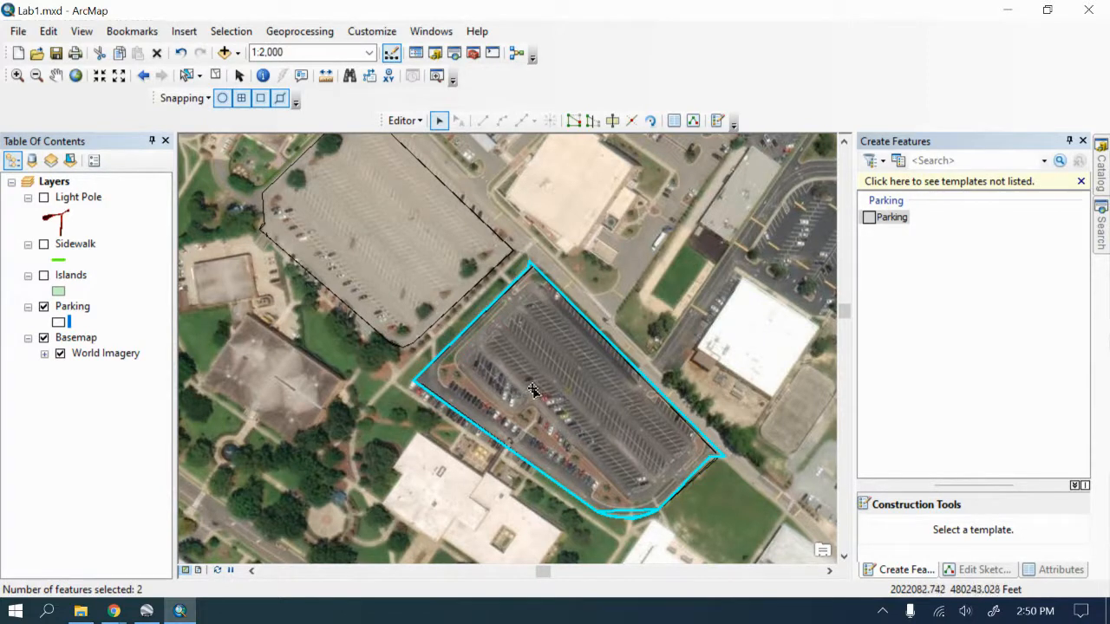
pyautogui.press('Delete')
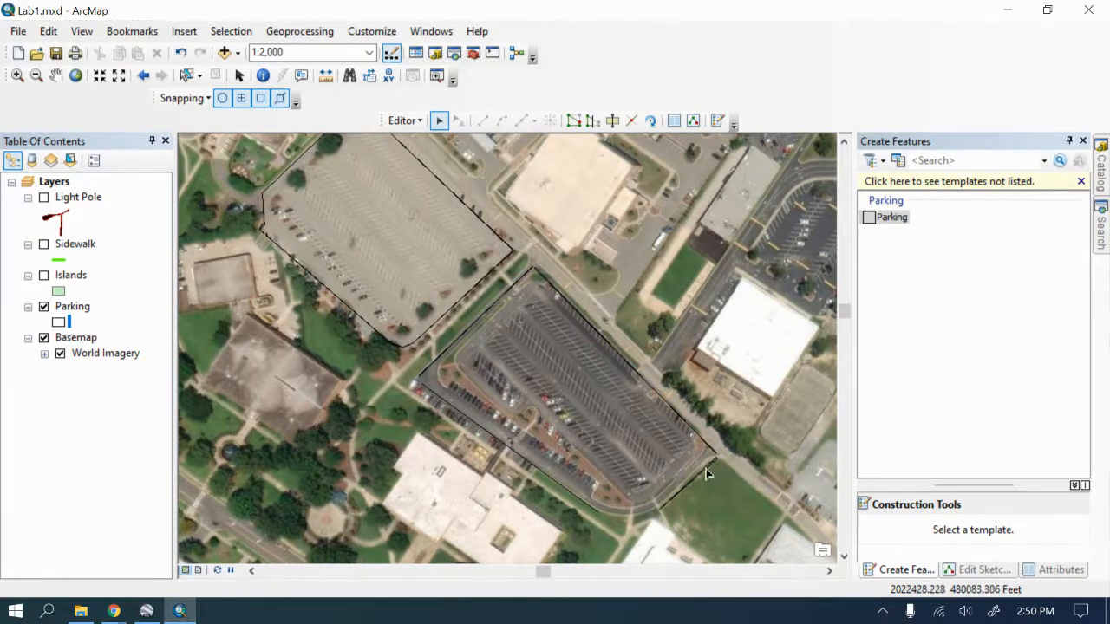
pyautogui.scroll(-2, 705, 472)
pyautogui.scroll(4, 705, 468)
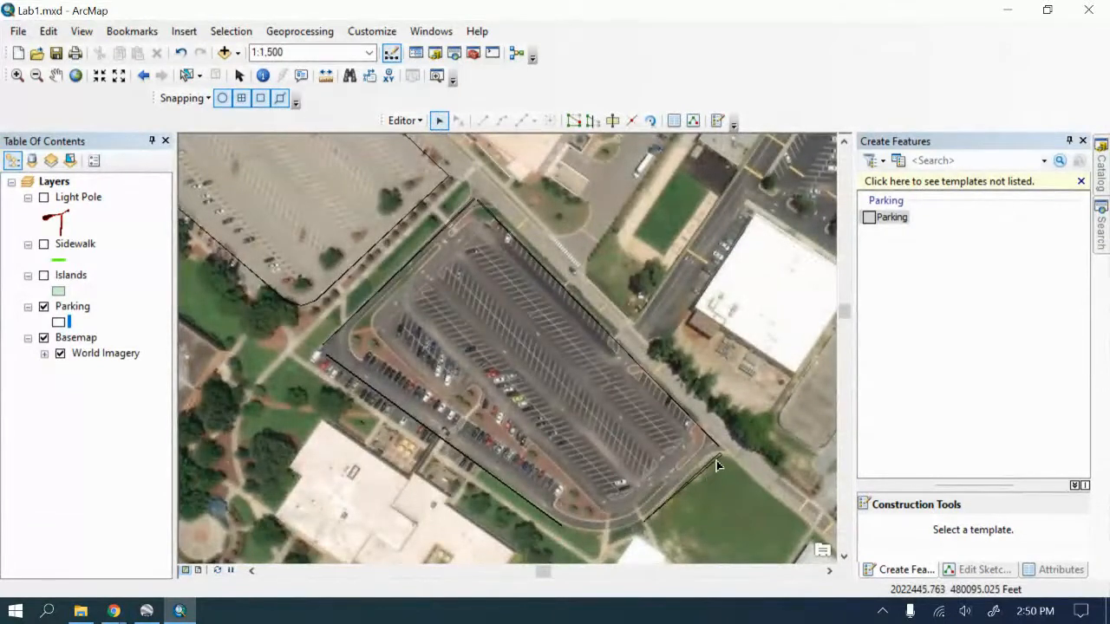
pyautogui.click(715, 460)
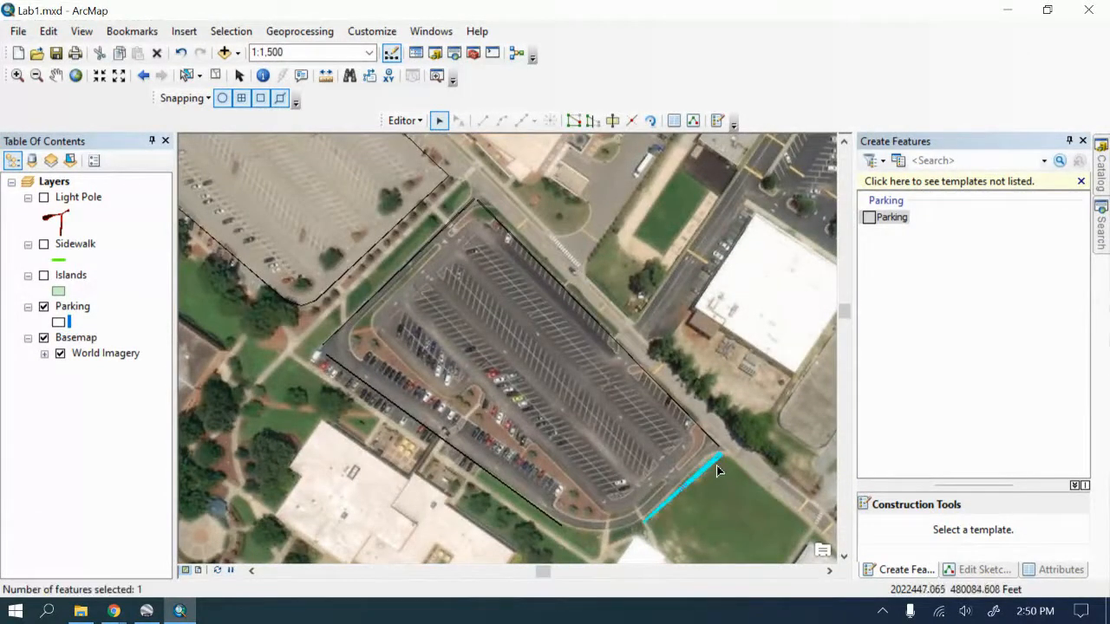
pyautogui.click(685, 358)
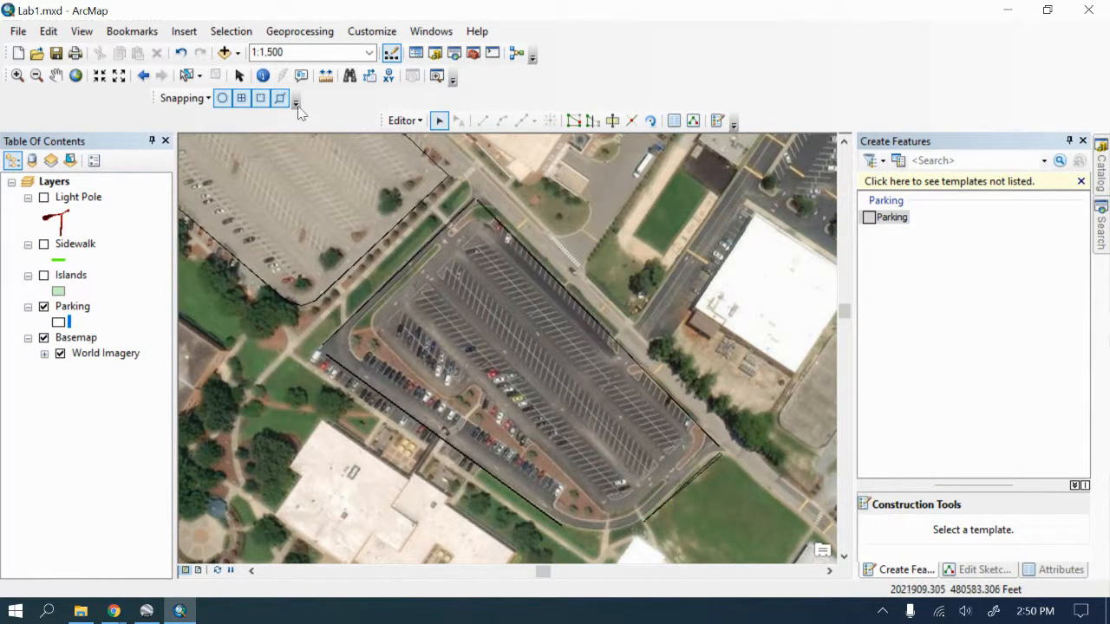
pyautogui.click(390, 123)
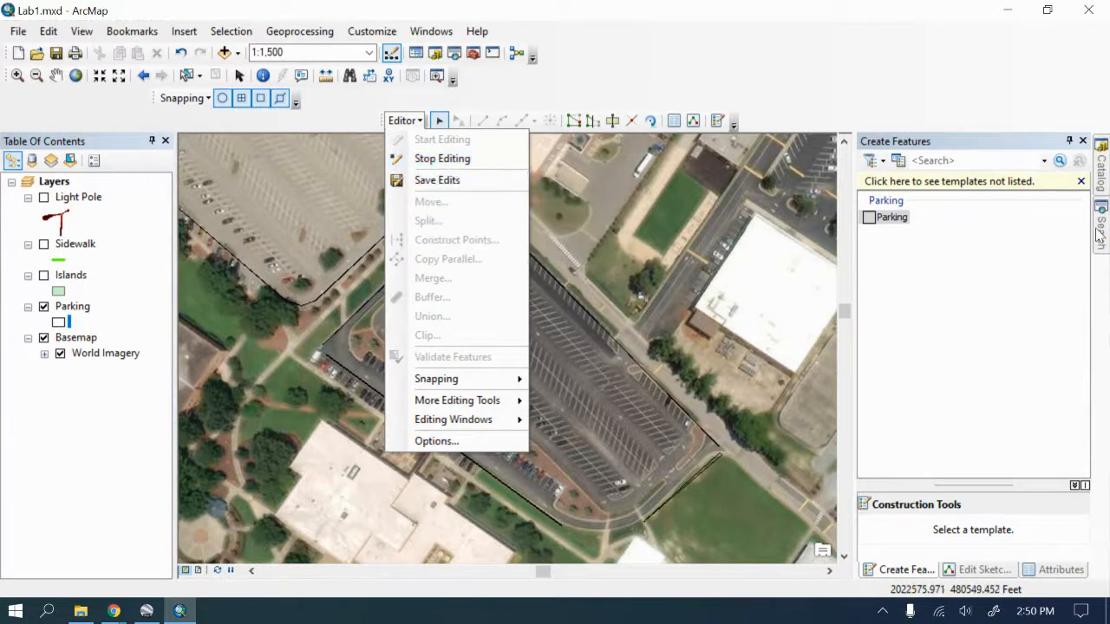
# Step: Start a new Parking polygon, placing five vertices around the lower lot's curved southern corner from the southwest edge's endpoint
pyautogui.click(893, 218)
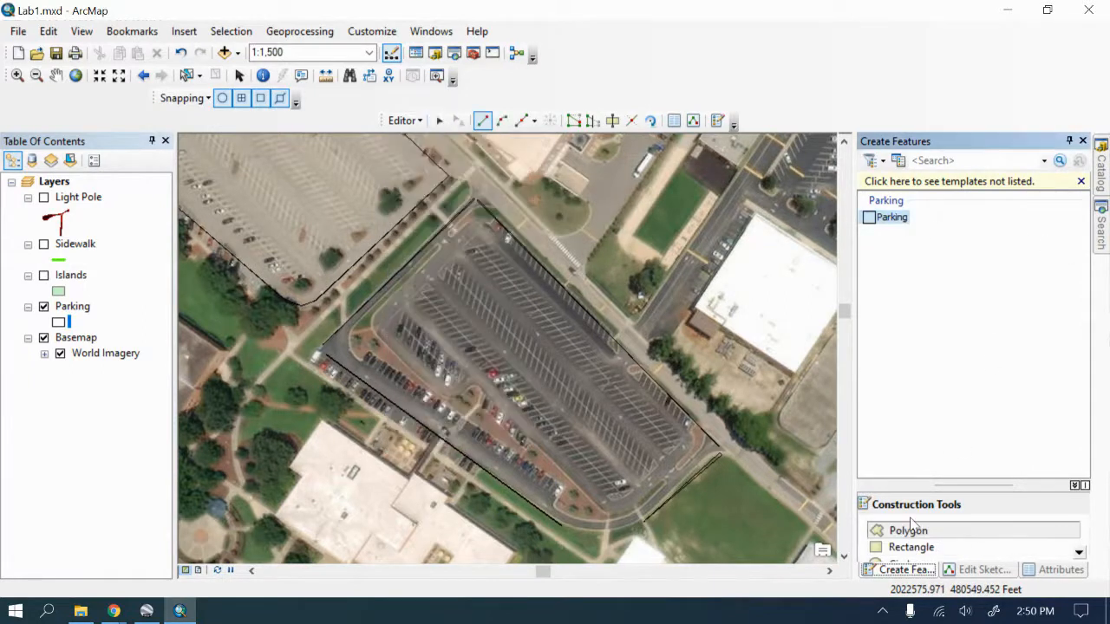
pyautogui.click(562, 527)
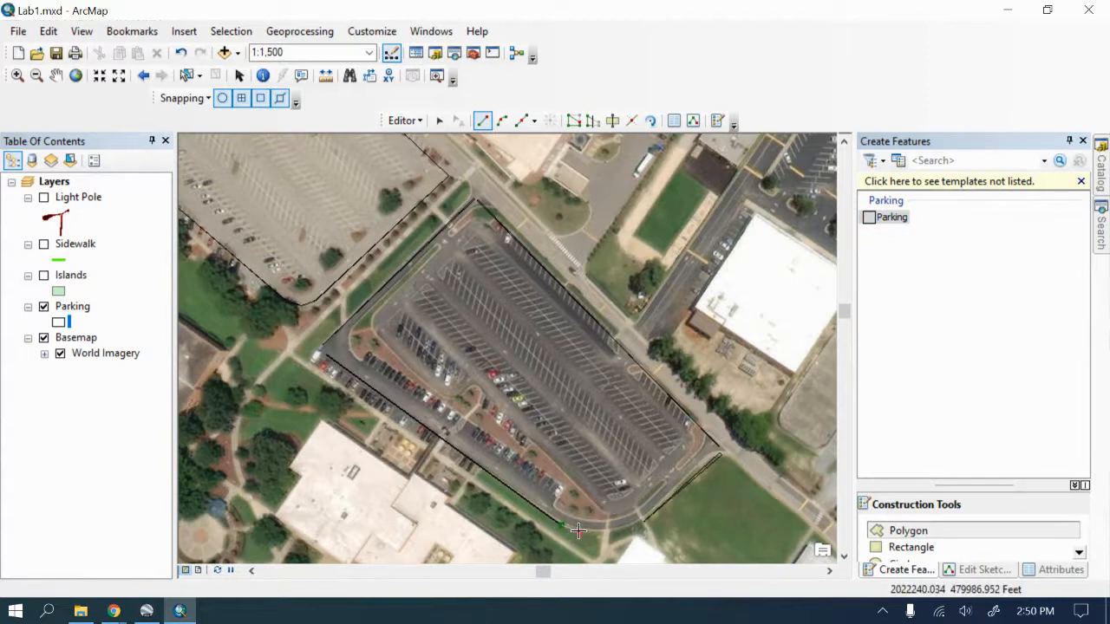
pyautogui.click(578, 529)
pyautogui.click(601, 533)
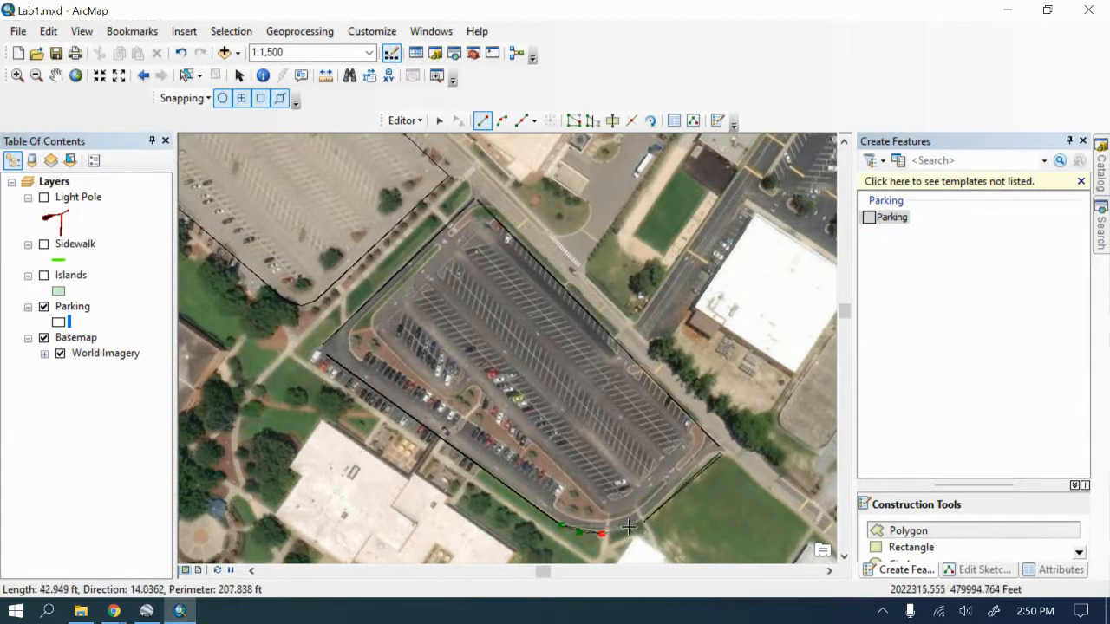
pyautogui.click(628, 528)
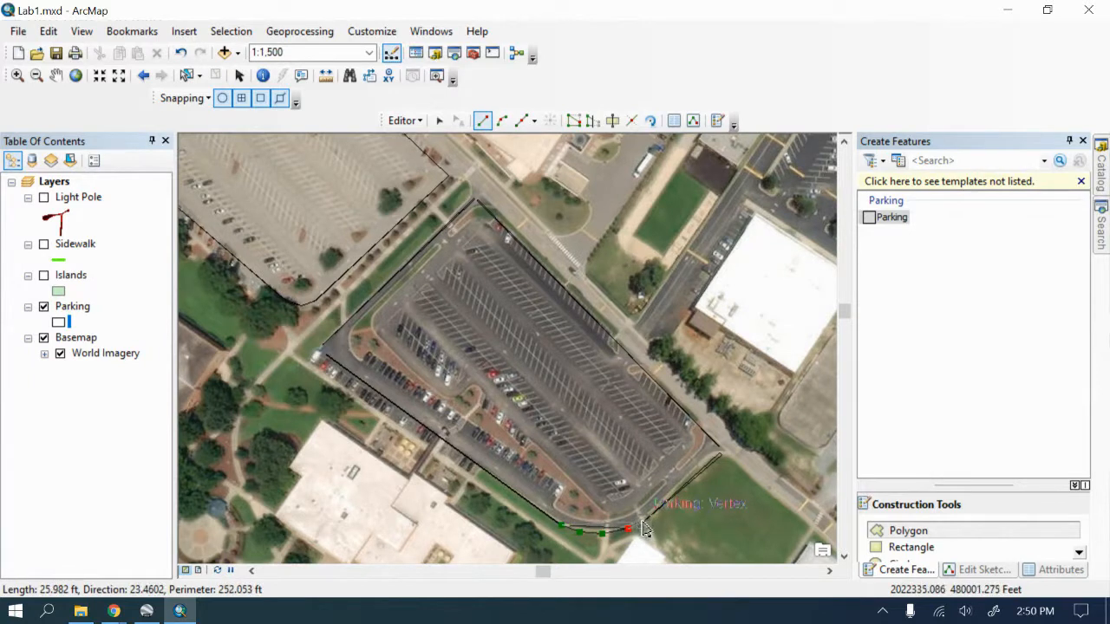
pyautogui.click(643, 524)
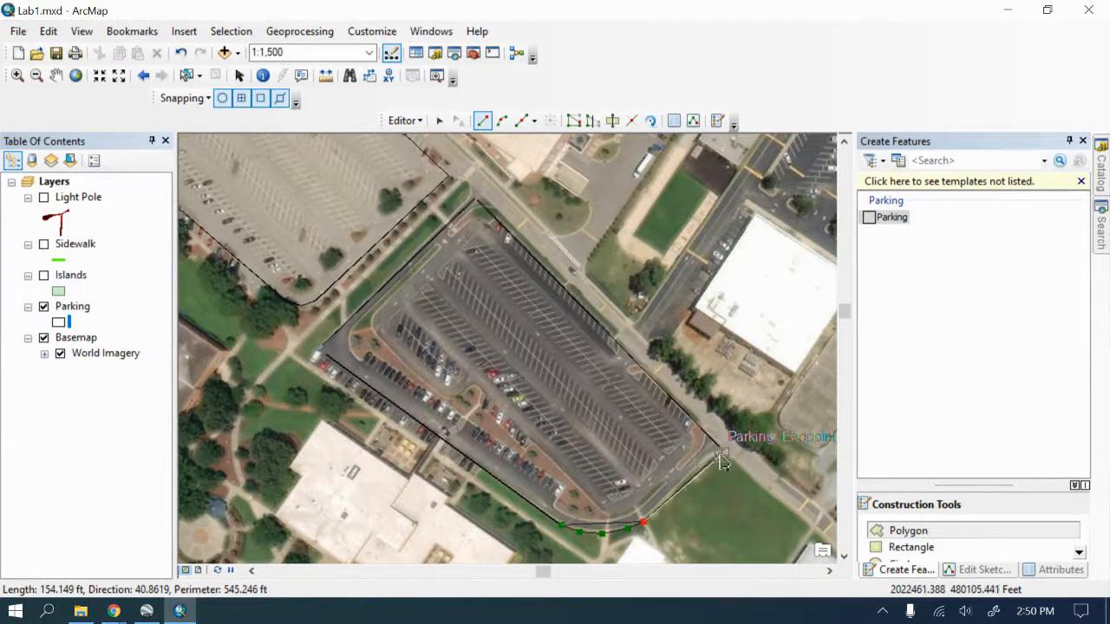
# Step: Turn off snapping while the Parking polygon sketch is in progress
pyautogui.click(404, 120)
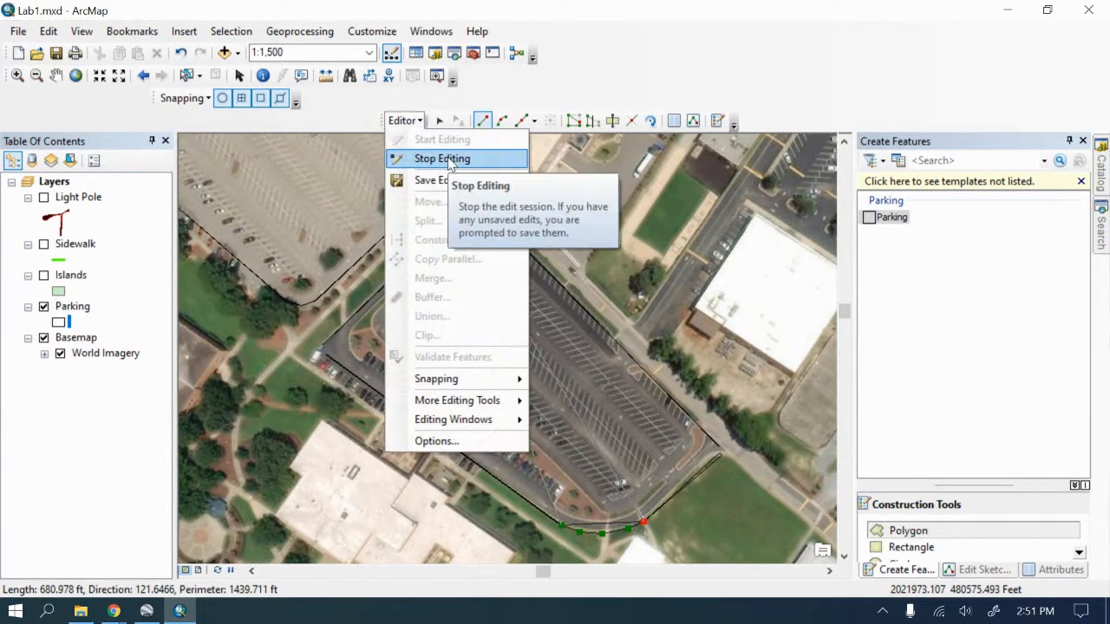
pyautogui.click(390, 91)
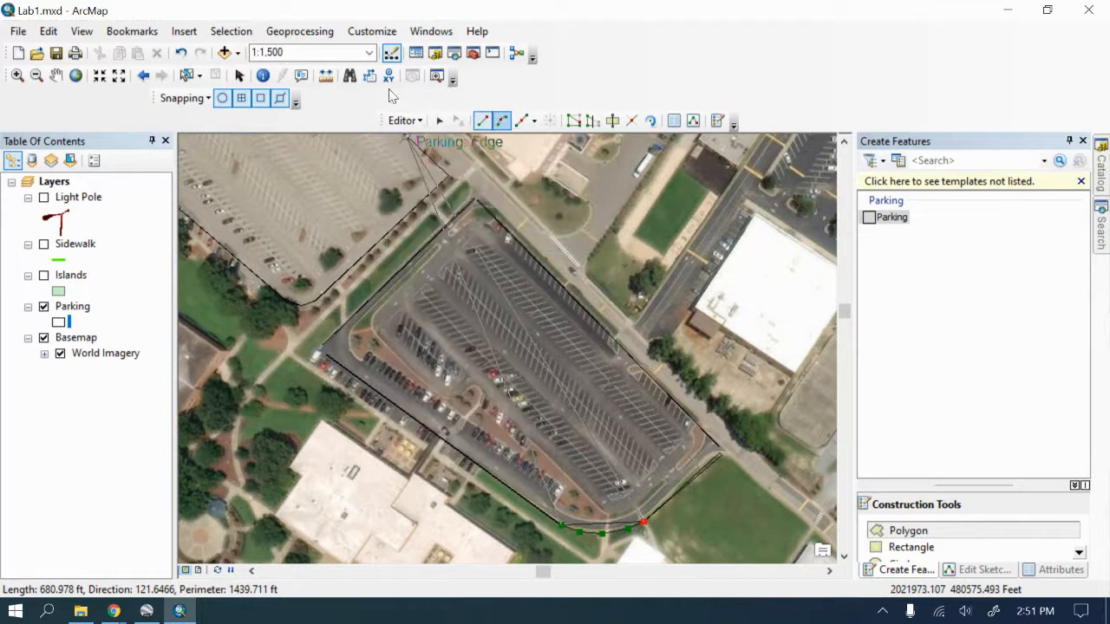
pyautogui.click(182, 98)
pyautogui.click(193, 116)
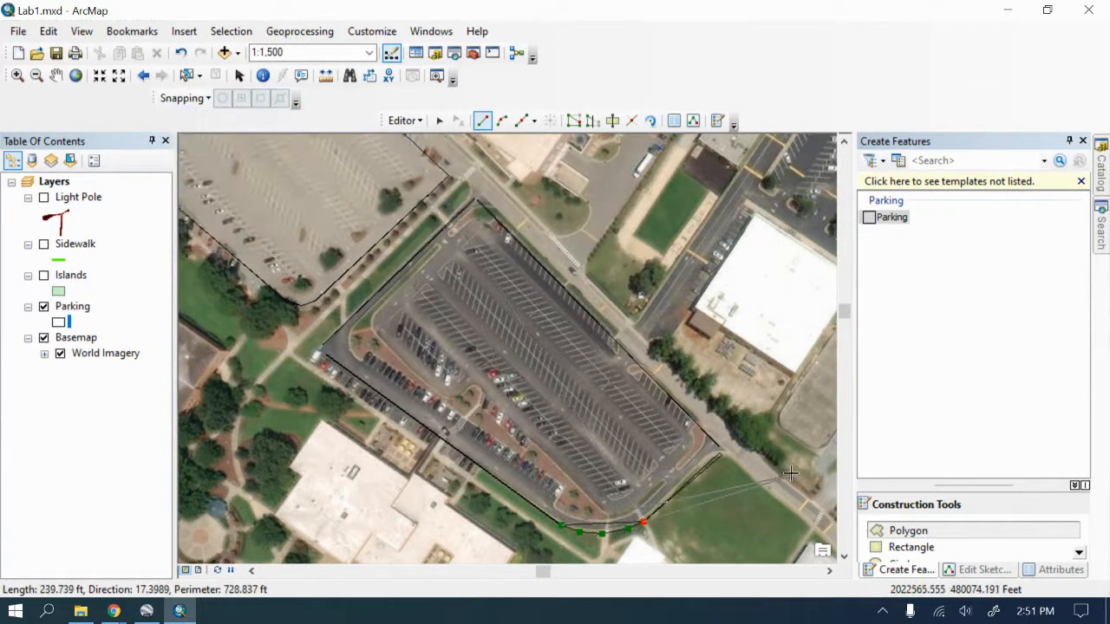
# Step: Continue the Parking polygon sketch freely around the lower lot's eastern, northern and western corners
pyautogui.click(722, 446)
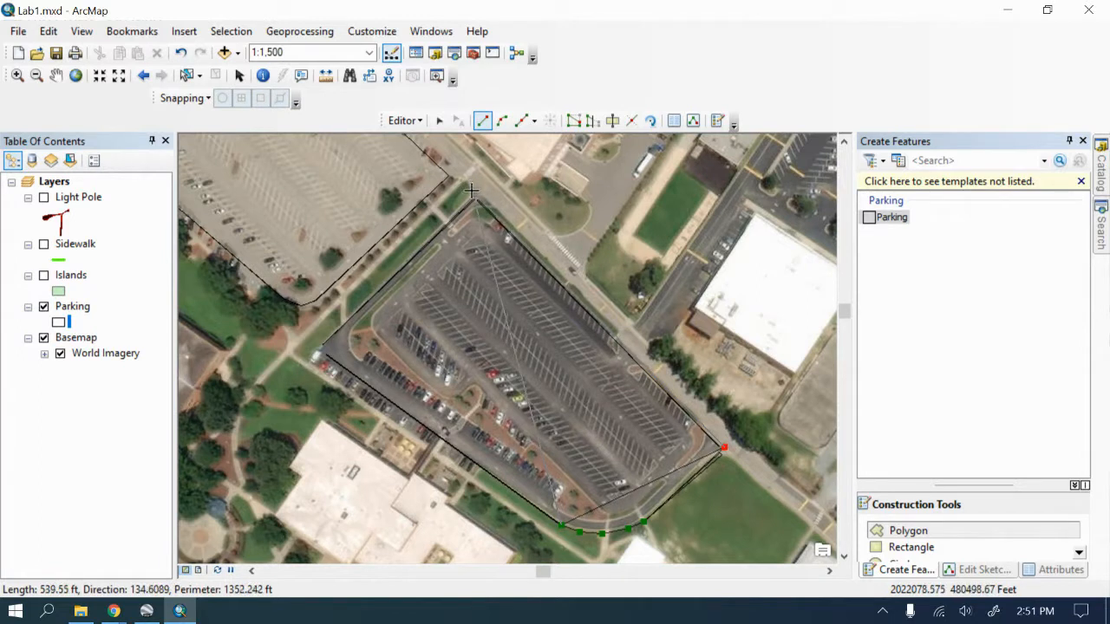
pyautogui.click(470, 188)
pyautogui.click(471, 201)
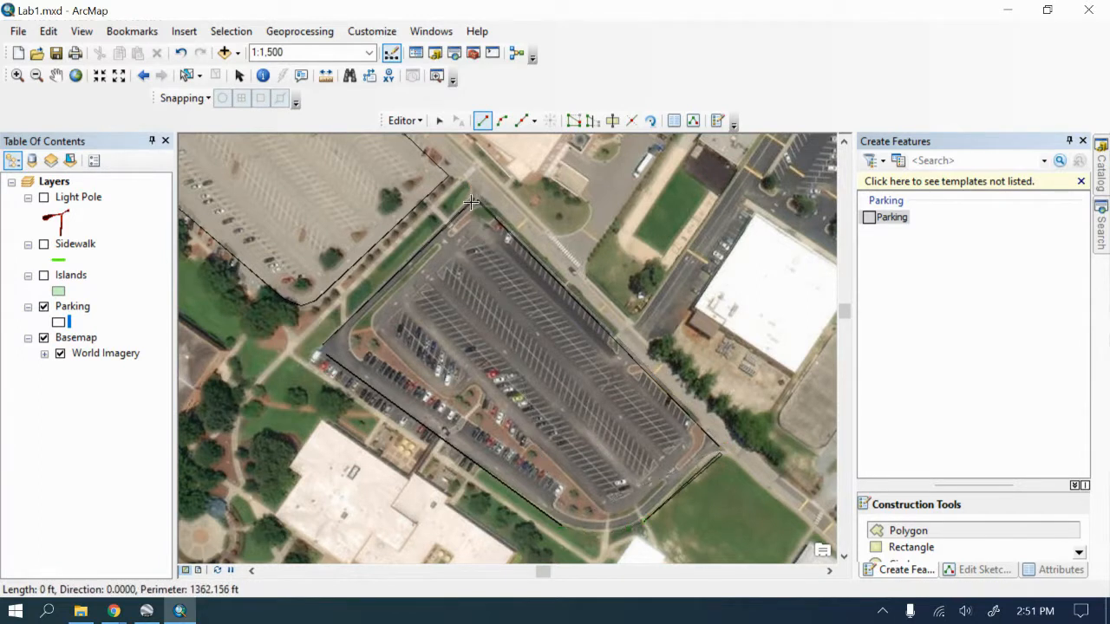
pyautogui.click(314, 352)
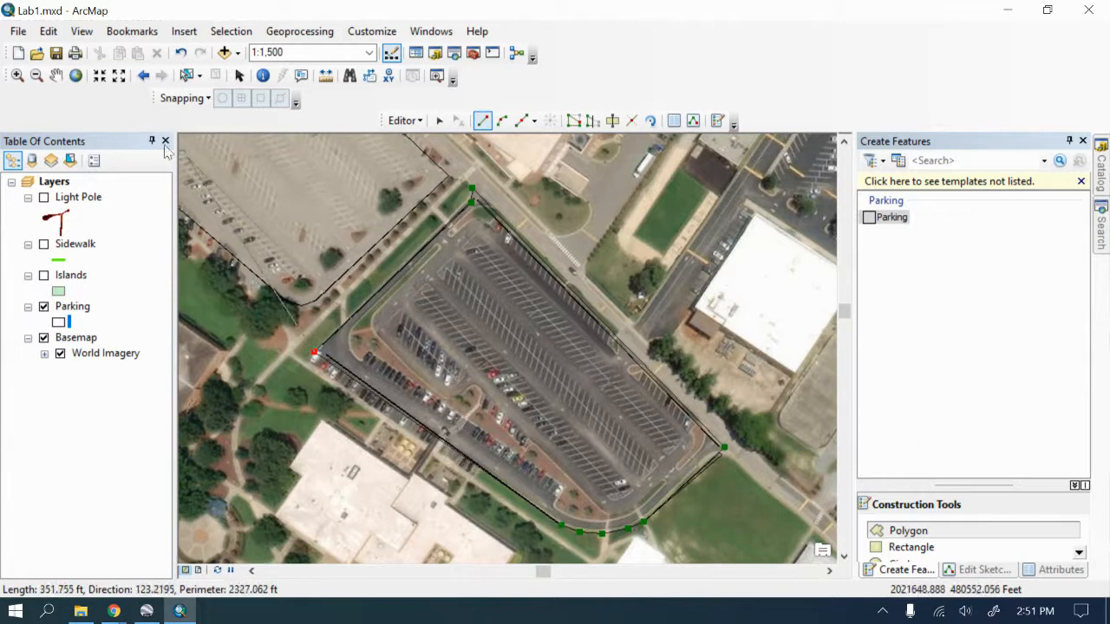
# Step: Turn snapping back on and finish the Parking polygon at its starting point on the southern corner
pyautogui.click(184, 98)
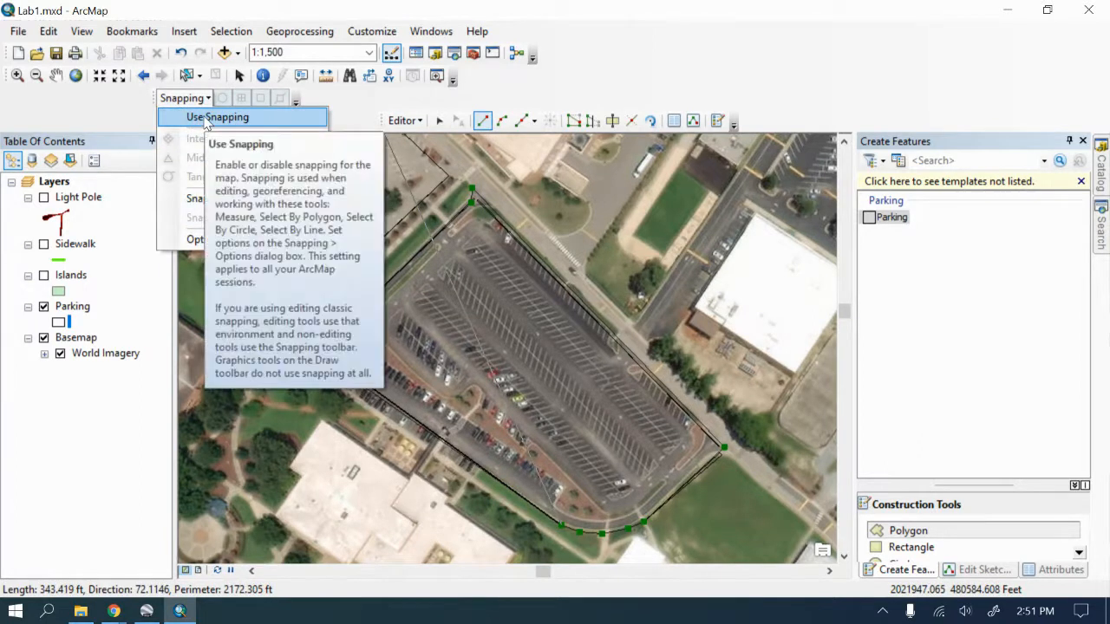
pyautogui.click(212, 117)
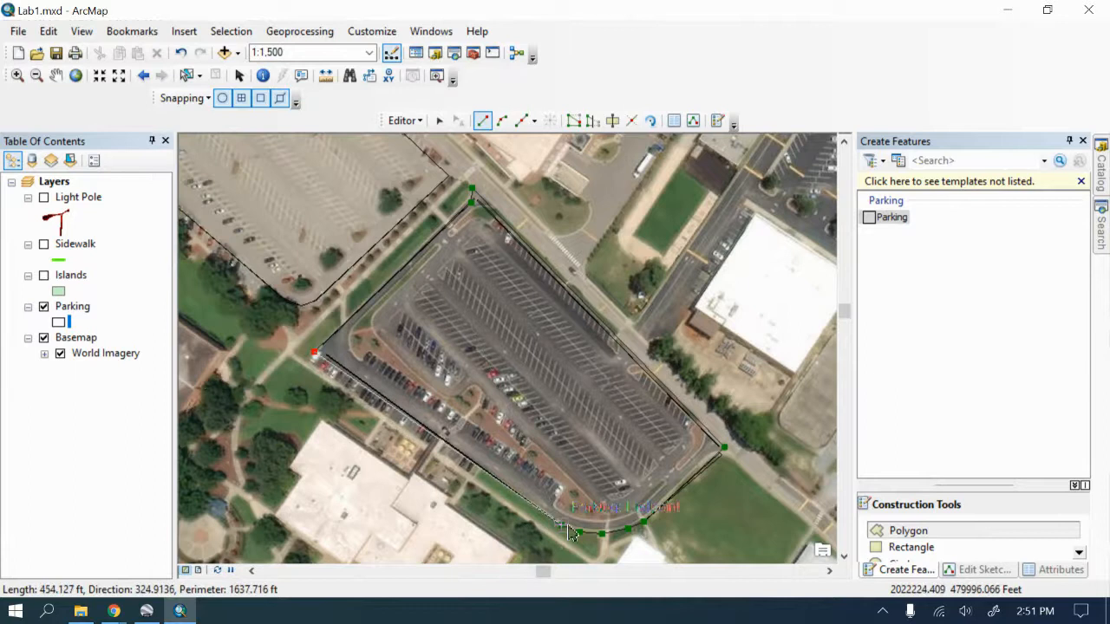
pyautogui.doubleClick(562, 532)
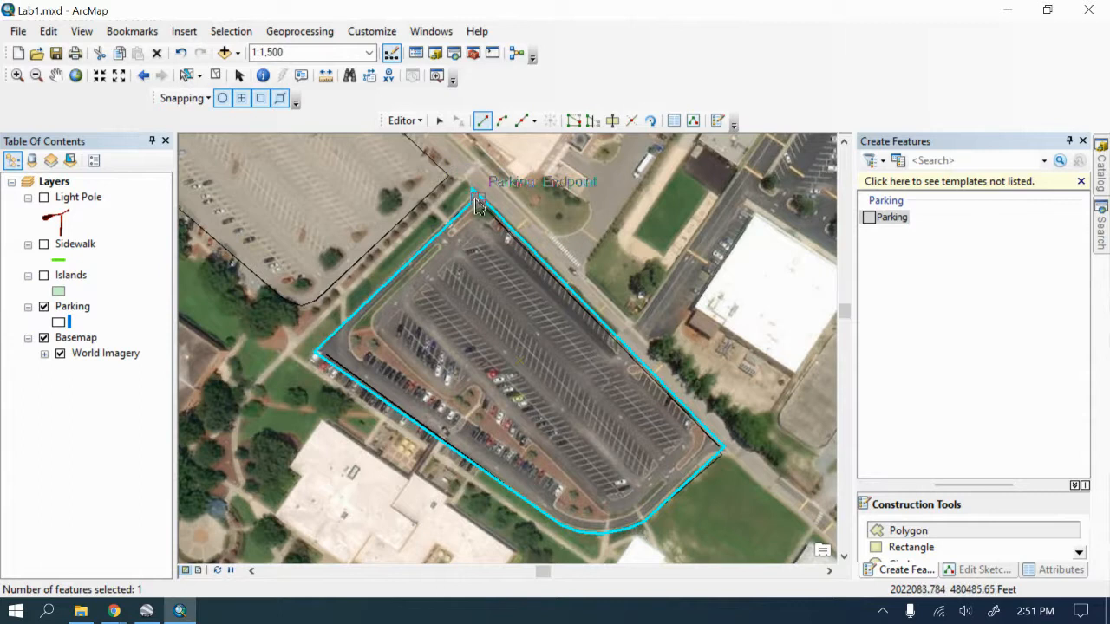
# Step: Save the edits to the Parking layer and stop the edit session
pyautogui.click(405, 120)
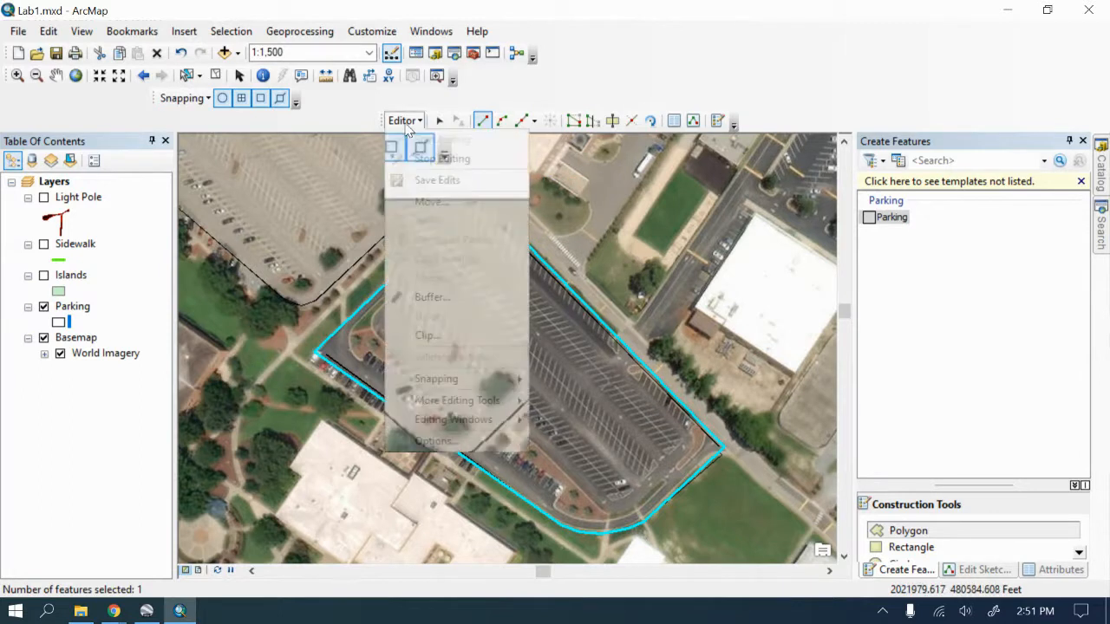
pyautogui.click(427, 180)
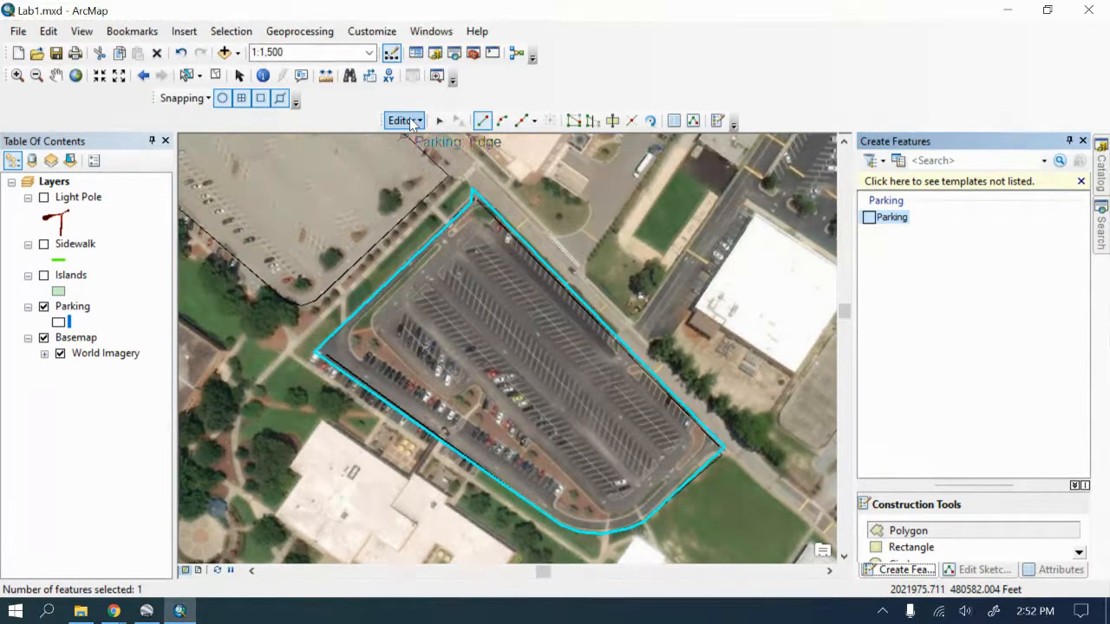
pyautogui.click(412, 121)
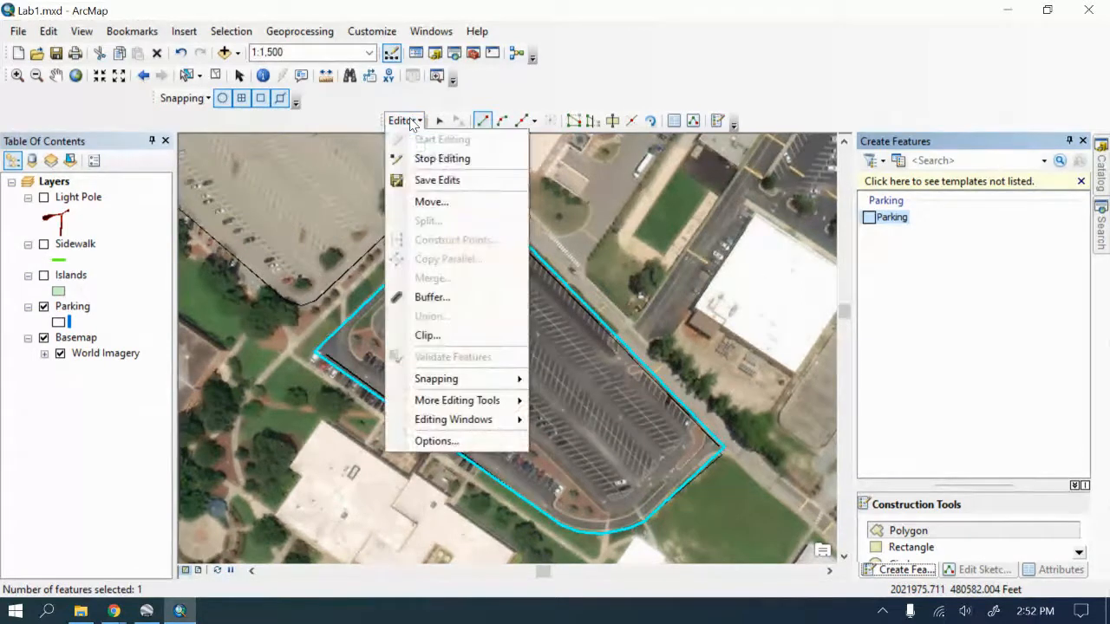
pyautogui.click(431, 163)
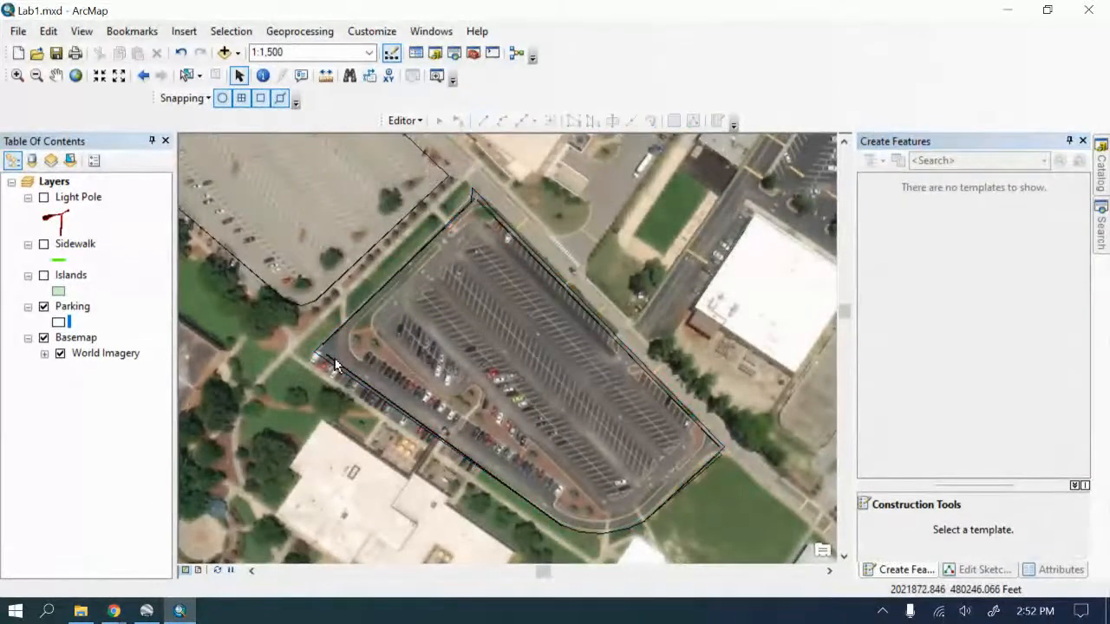
# Step: Start another edit session, selecting the Parking entry and continuing past the spatial reference warnings
pyautogui.click(404, 120)
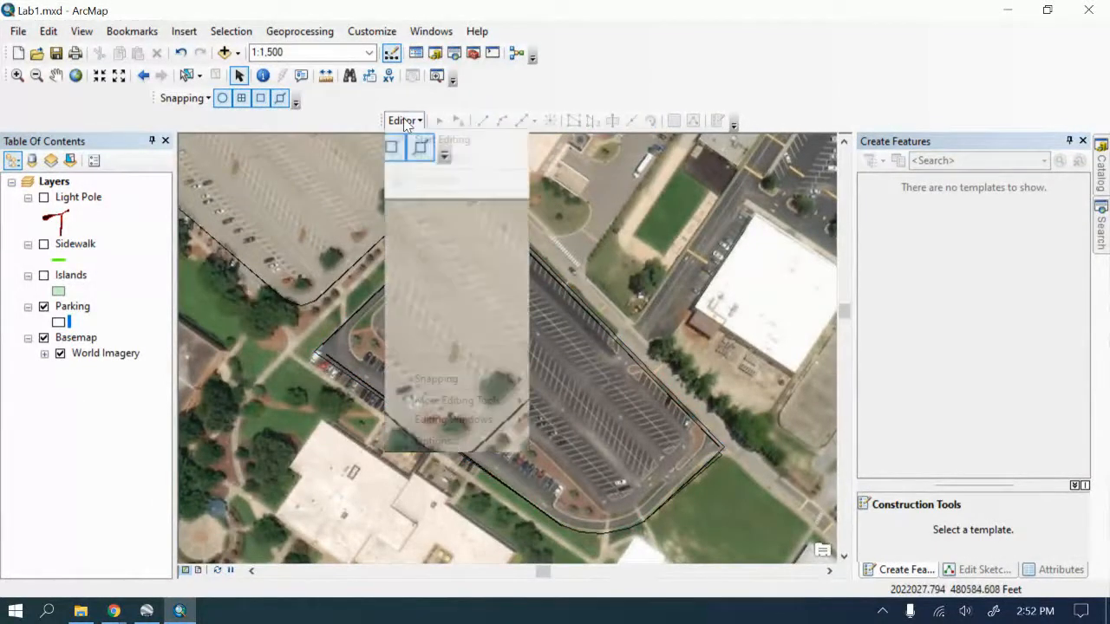
pyautogui.click(420, 143)
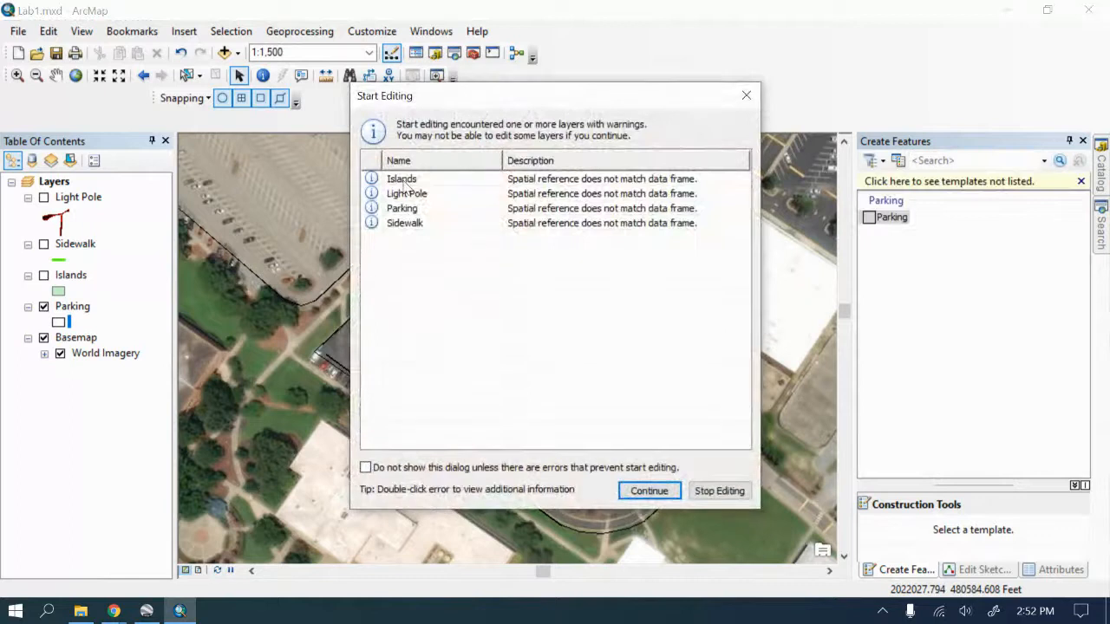
pyautogui.click(404, 213)
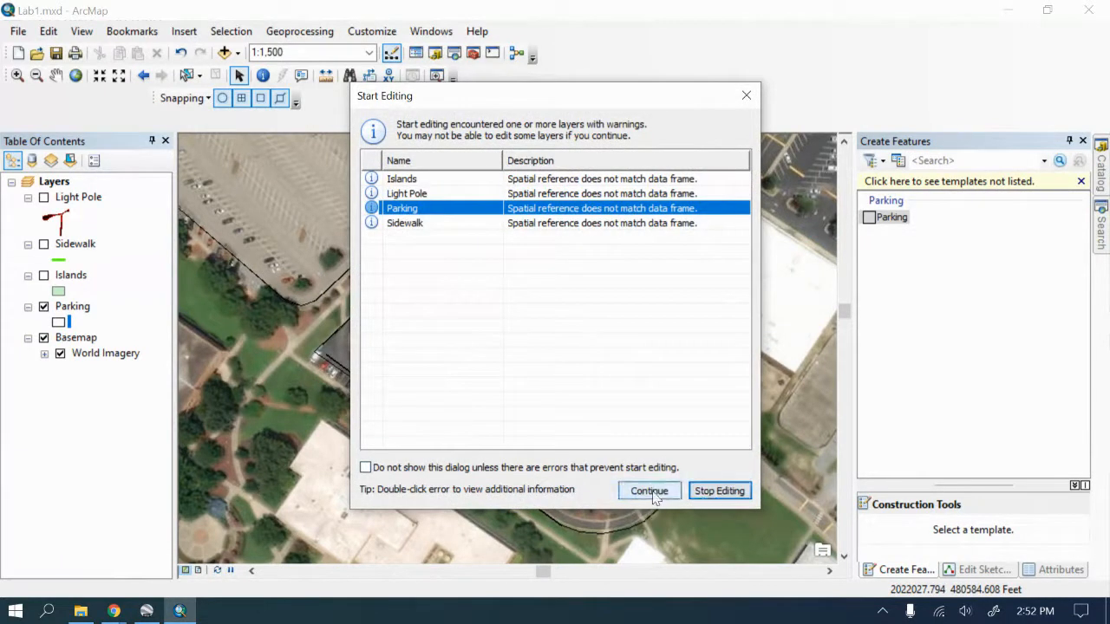
pyautogui.click(649, 491)
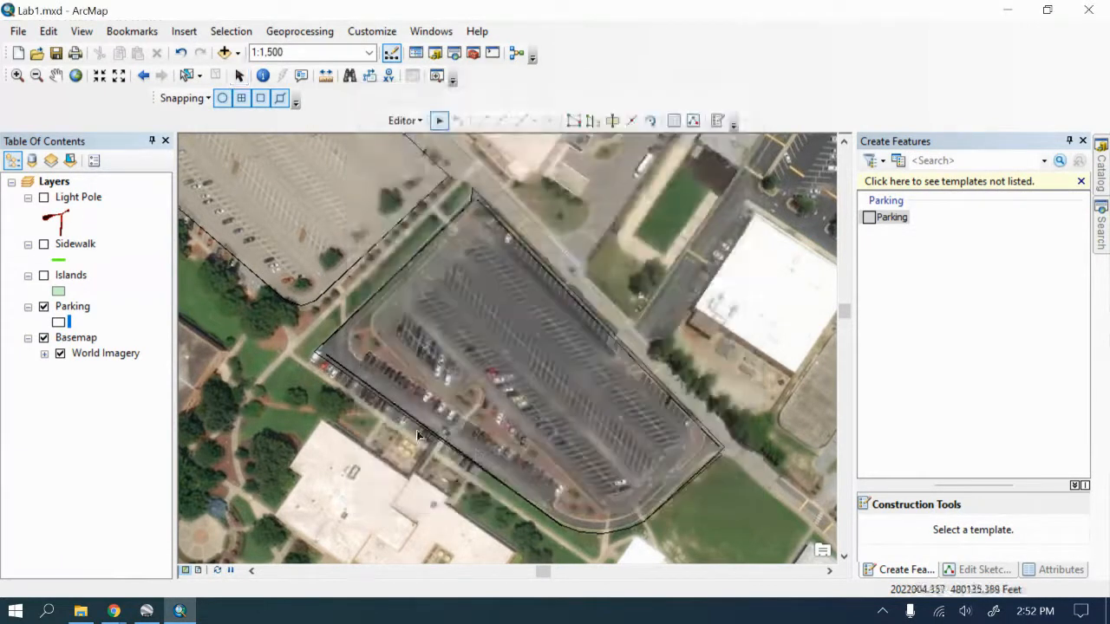
# Step: Delete the leftover sliver polygons along the lower lot's southwest, northeast and northwest edges
pyautogui.click(331, 363)
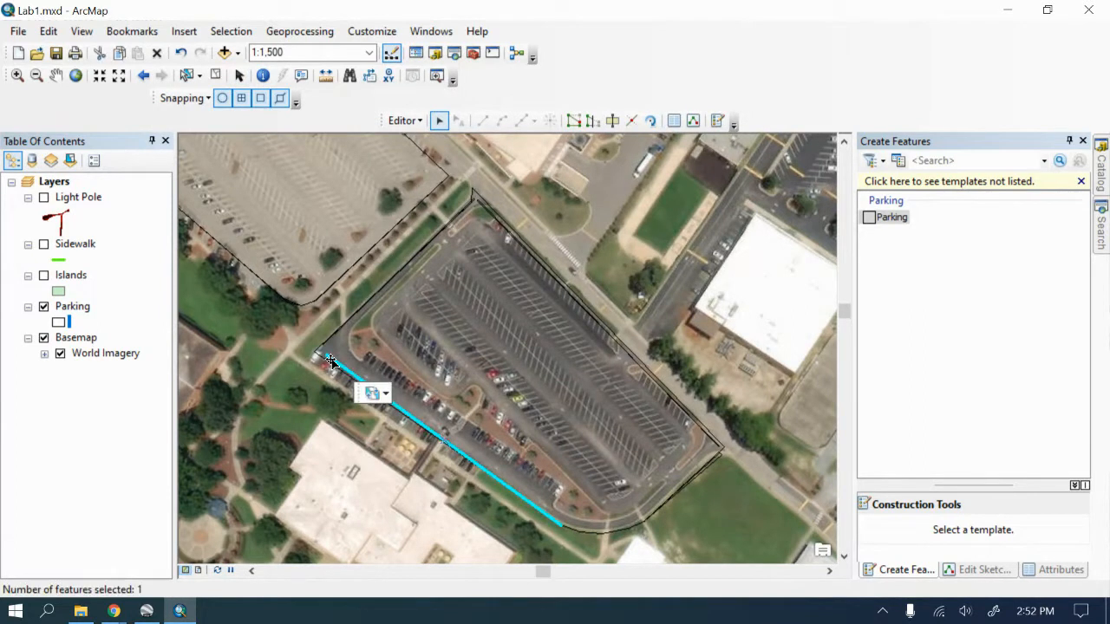
pyautogui.click(330, 360)
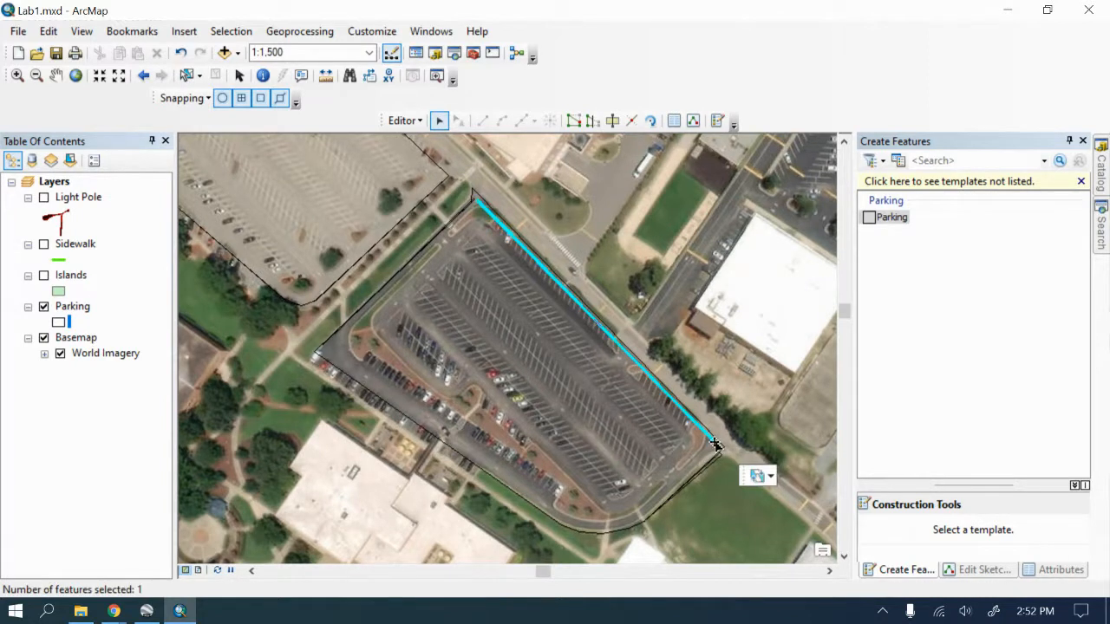
pyautogui.press('Delete')
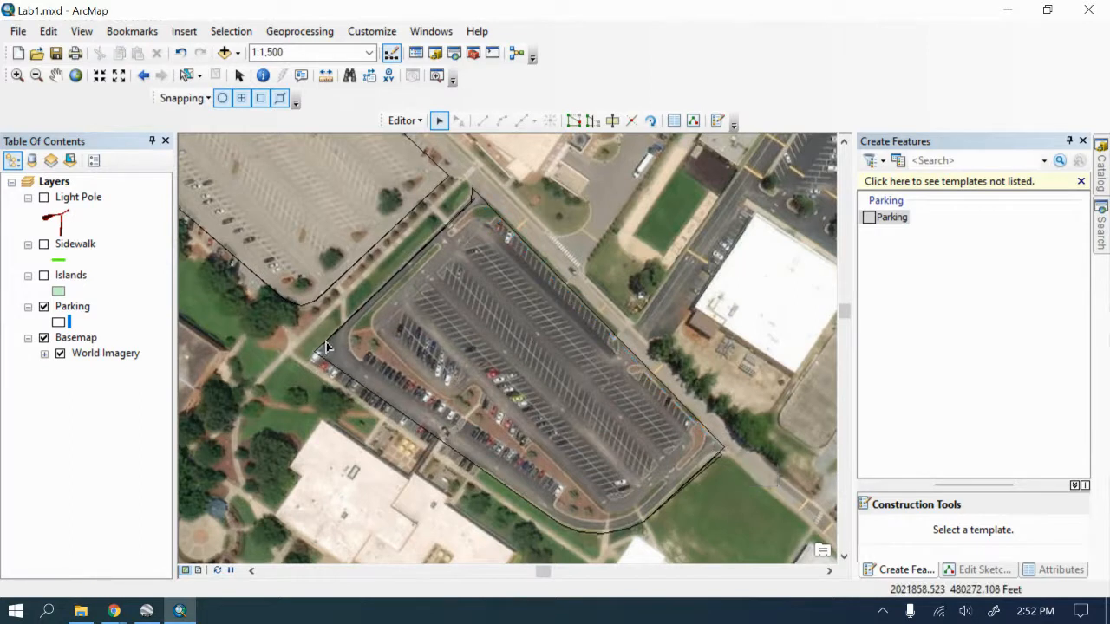
pyautogui.hotkey('ctrl', 'z')
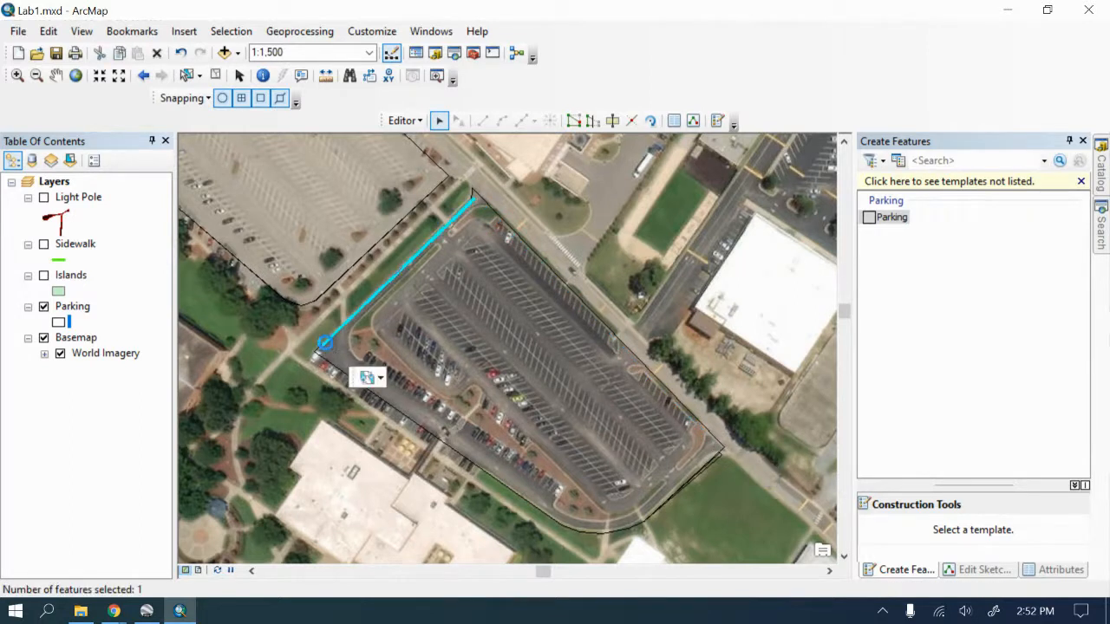
pyautogui.press('Delete')
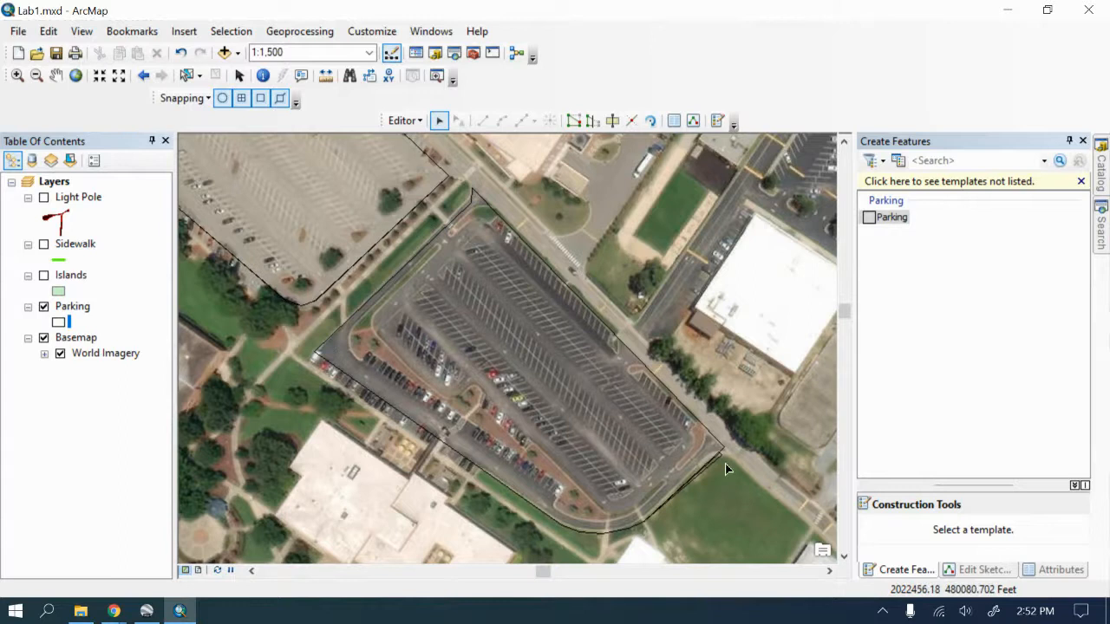
# Step: Delete the sliver polygon along the lower lot's southeast edge and end the edit session, saving the edits
pyautogui.click(723, 462)
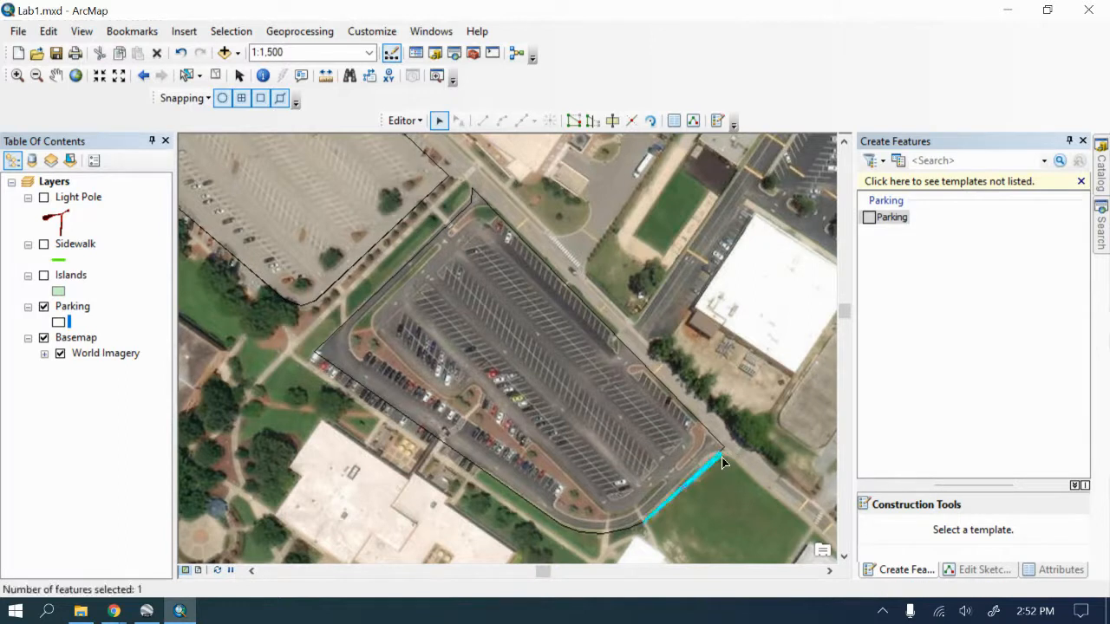
pyautogui.press('Delete')
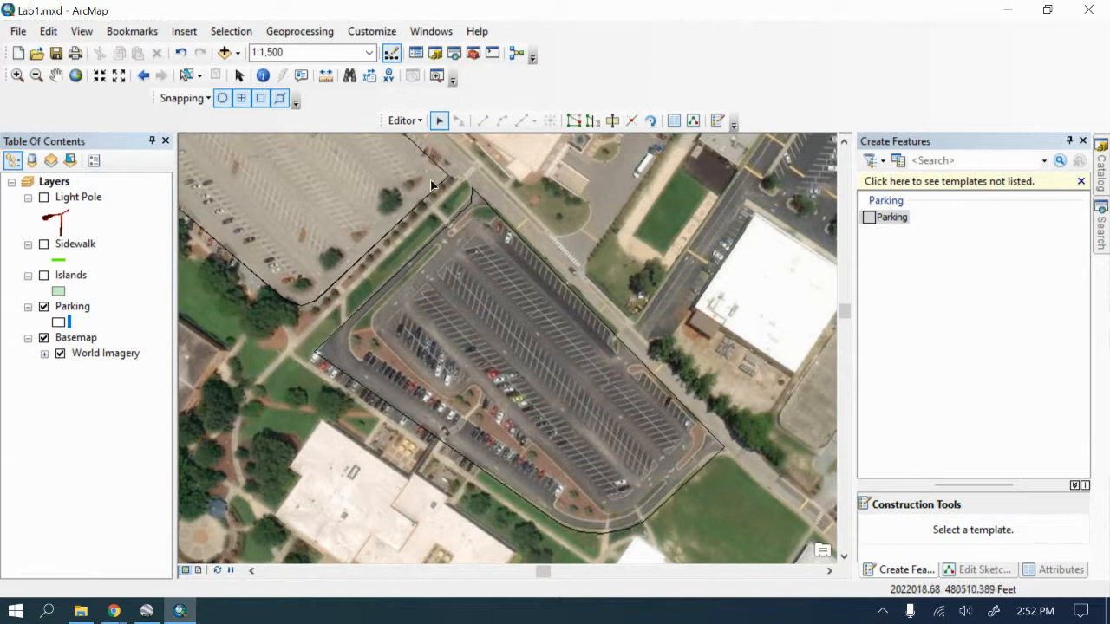
pyautogui.click(405, 121)
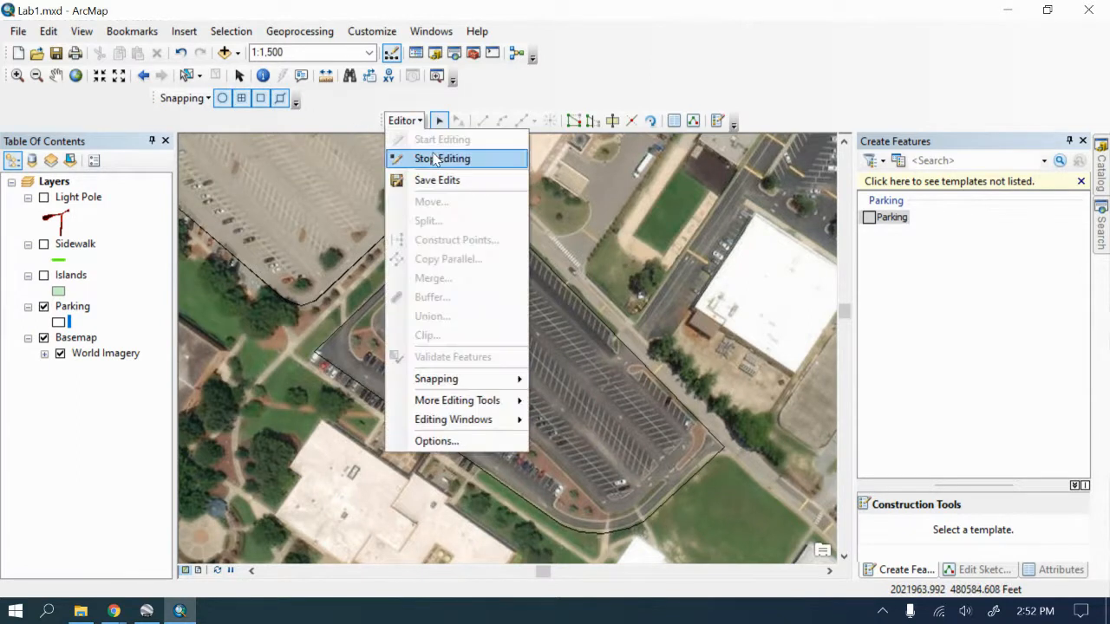
pyautogui.click(442, 159)
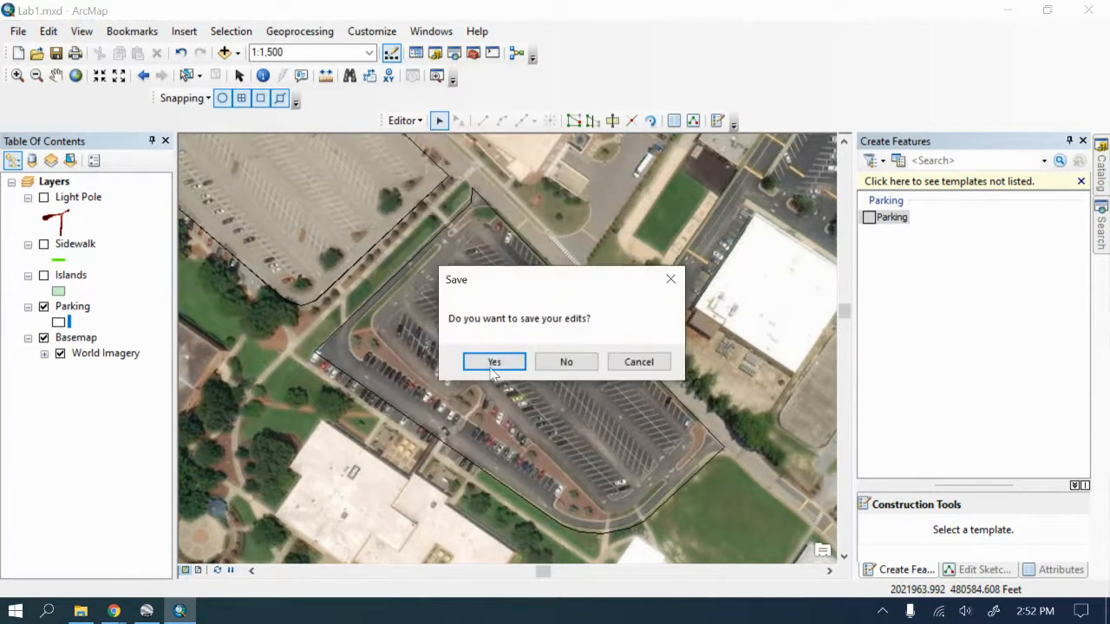
pyautogui.click(490, 363)
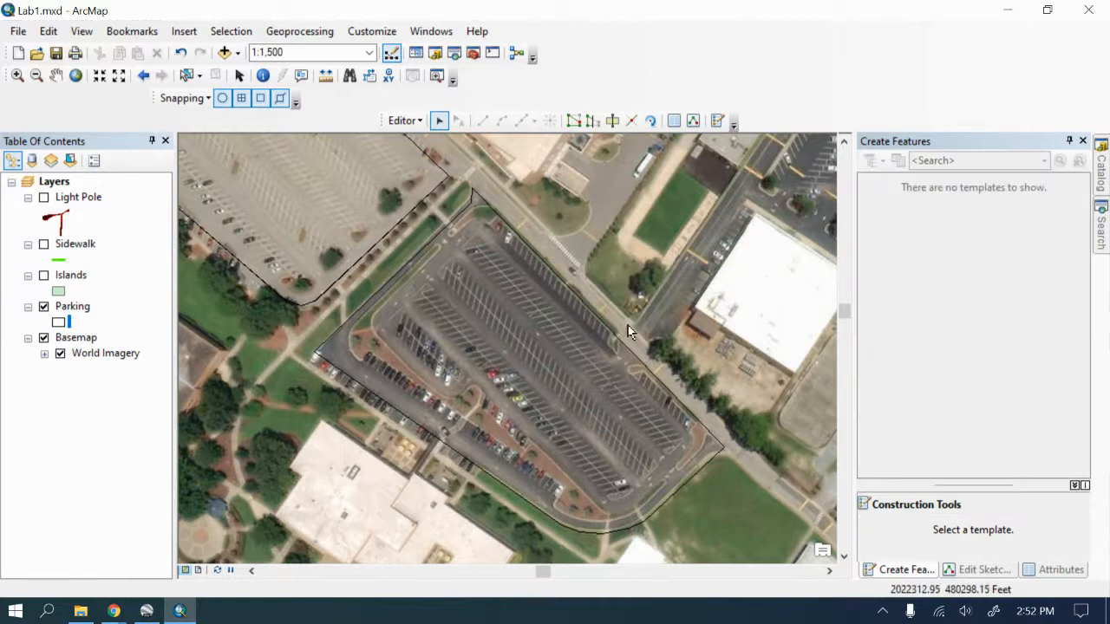
# Step: Turn on the Islands layer and inspect its polygons over the lower parking lot
pyautogui.click(73, 276)
pyautogui.click(43, 275)
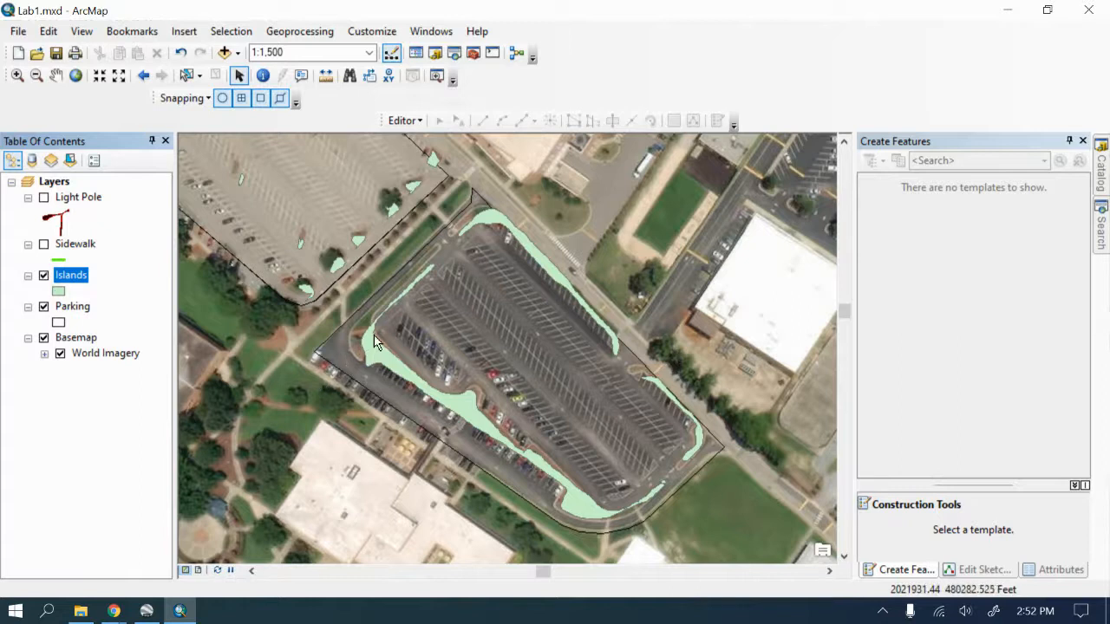
pyautogui.scroll(2, 371, 346)
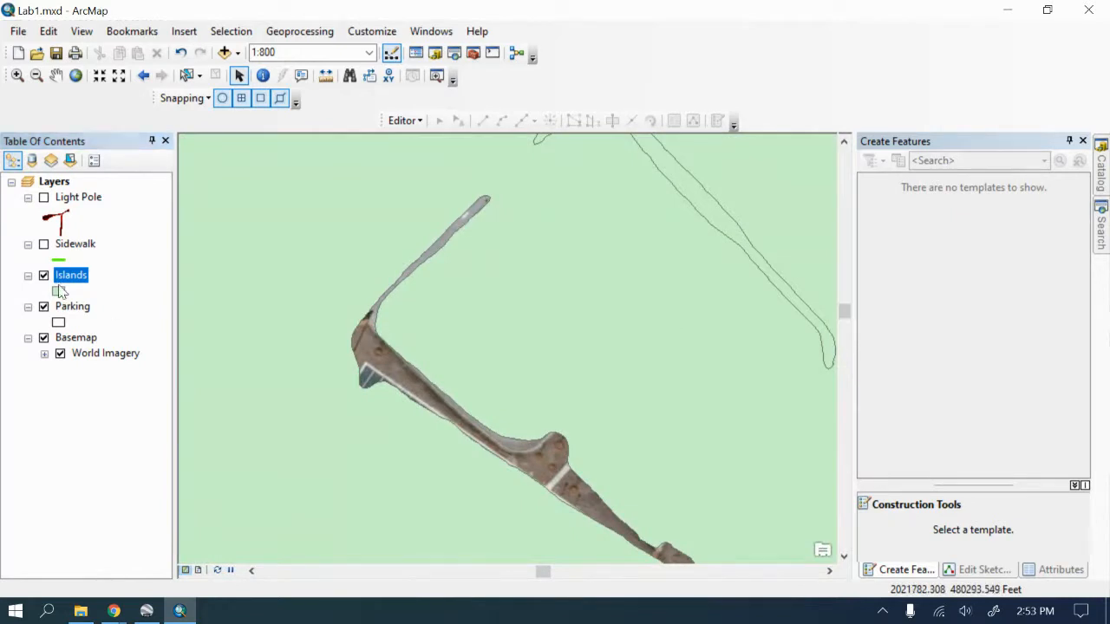
pyautogui.scroll(-3, 311, 446)
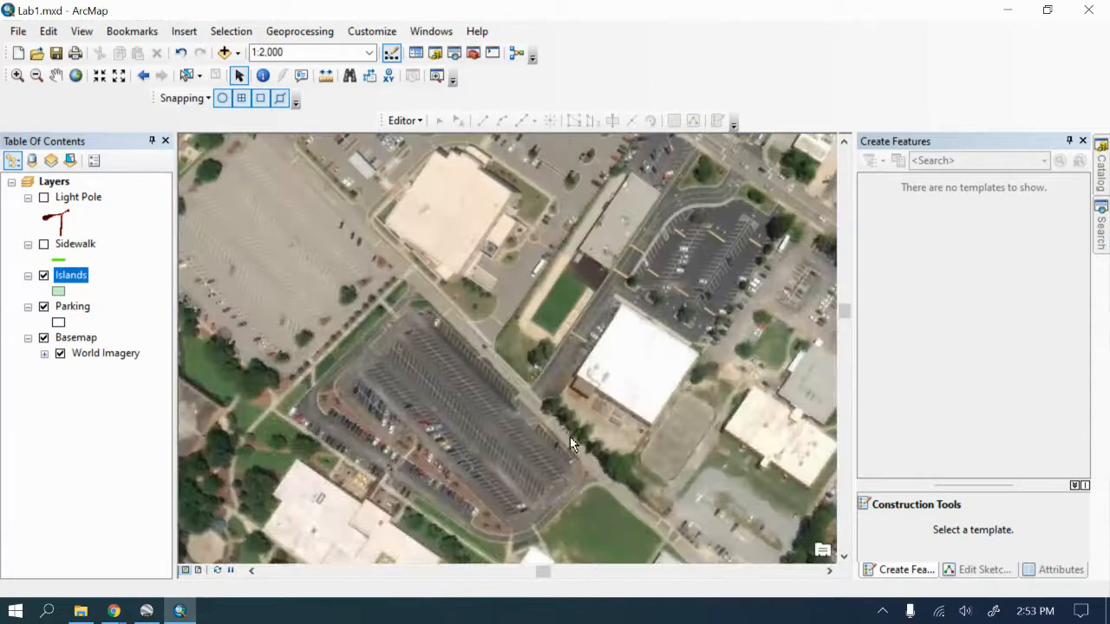
pyautogui.scroll(1, 260, 286)
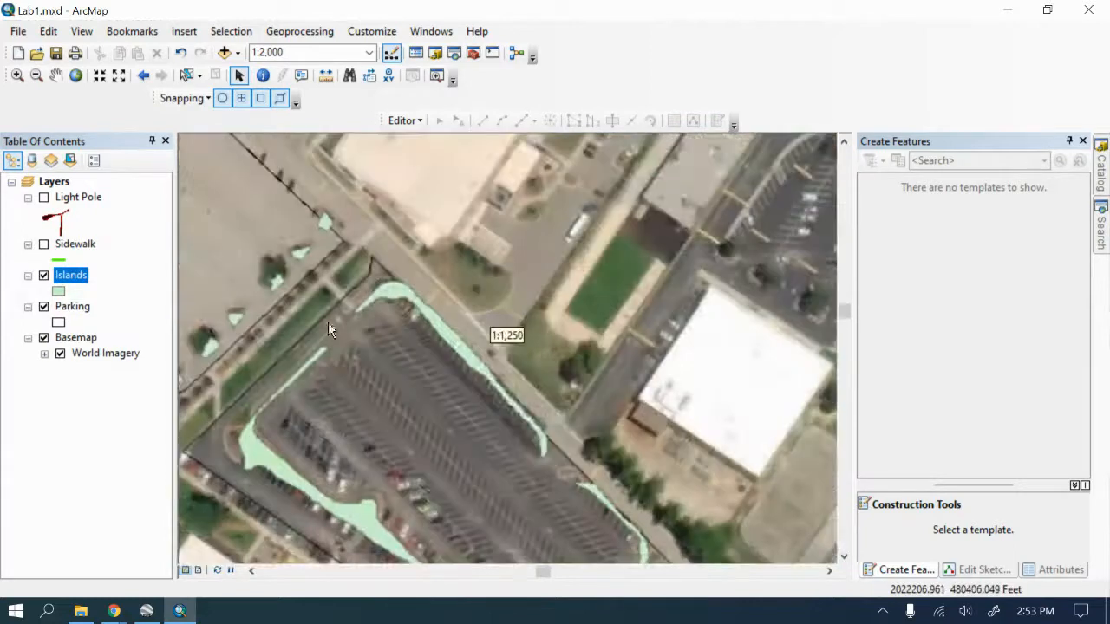
pyautogui.scroll(-2, 283, 258)
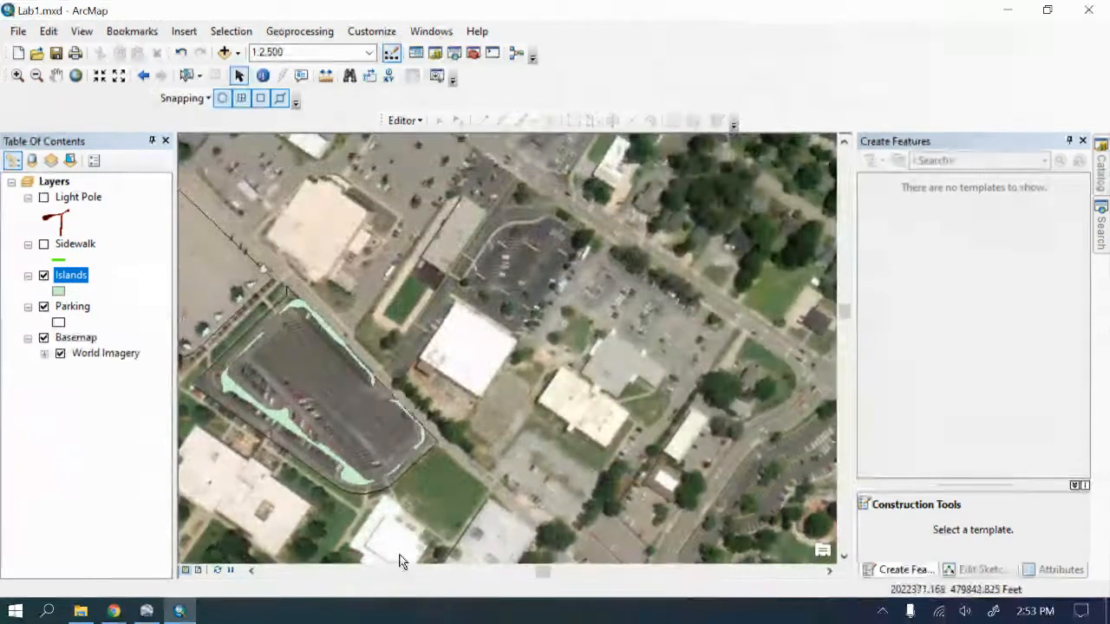
pyautogui.moveTo(536, 572); pyautogui.dragTo(439, 572)
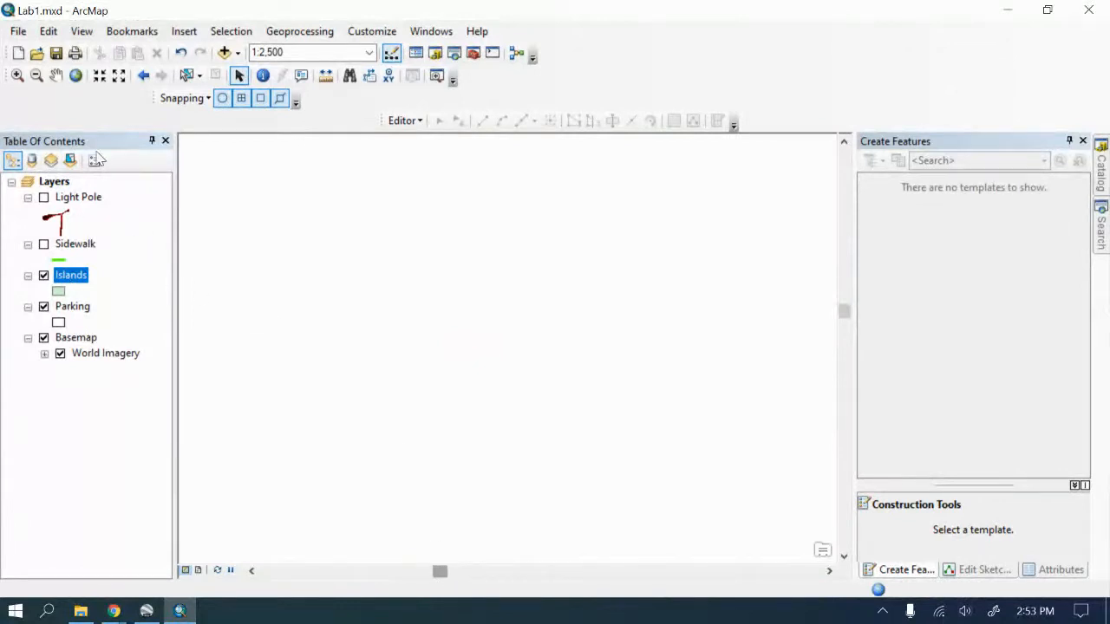
# Step: Restore the Bookmark 1 view and examine the islands in the upper parking lot
pyautogui.click(128, 31)
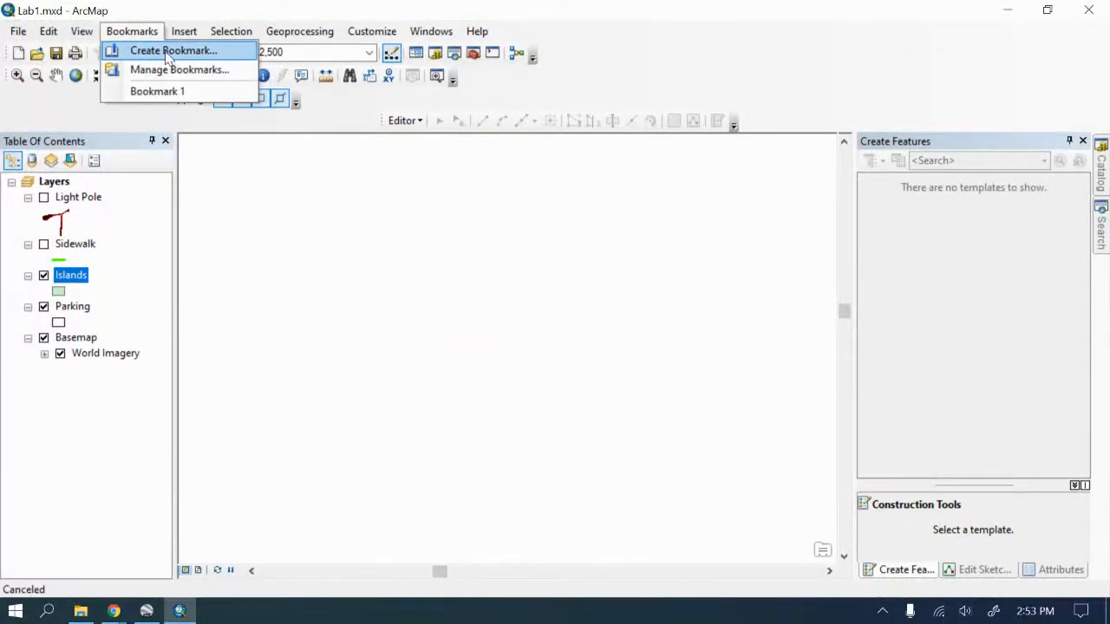
pyautogui.click(155, 91)
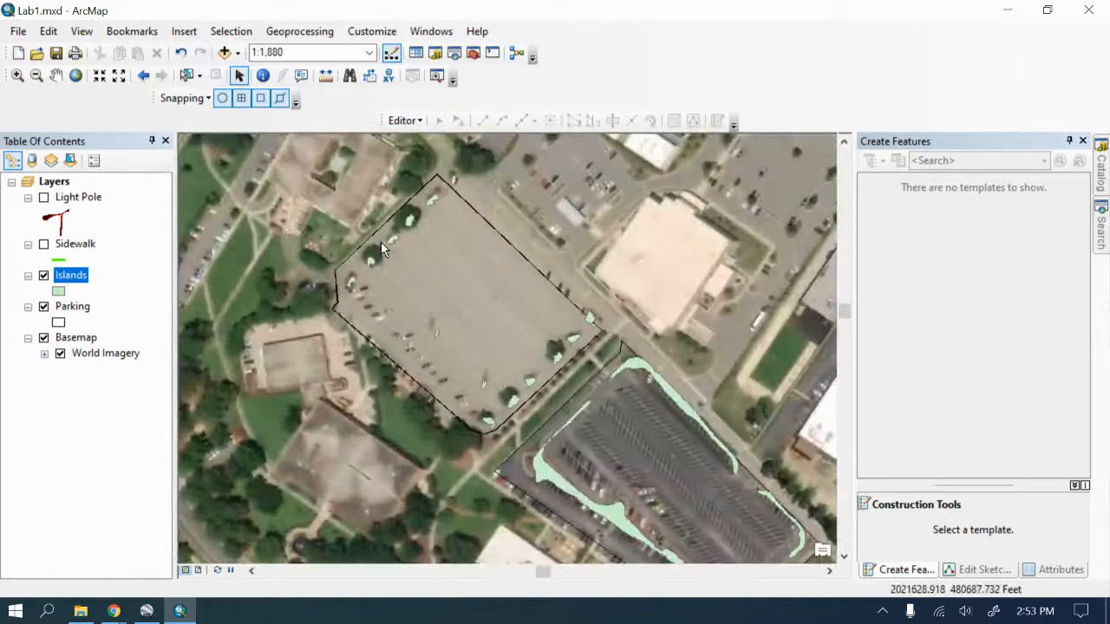
pyautogui.scroll(-2, 382, 249)
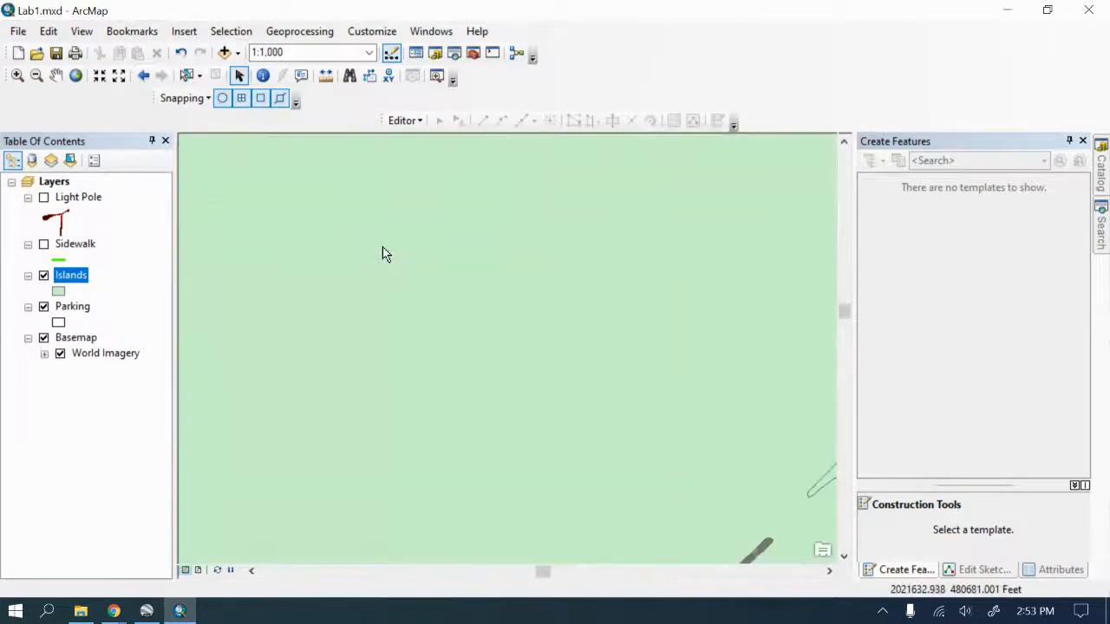
pyautogui.scroll(1, 384, 252)
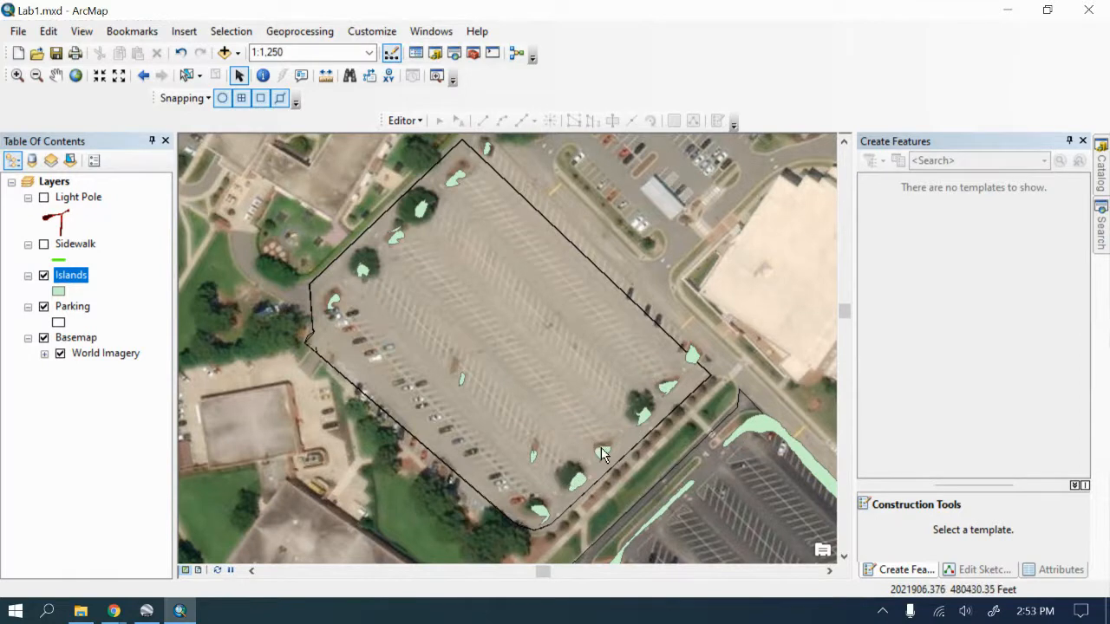
# Step: Add the Imagery with Labels basemap to the map and dismiss the geographic coordinate systems warning
pyautogui.click(224, 52)
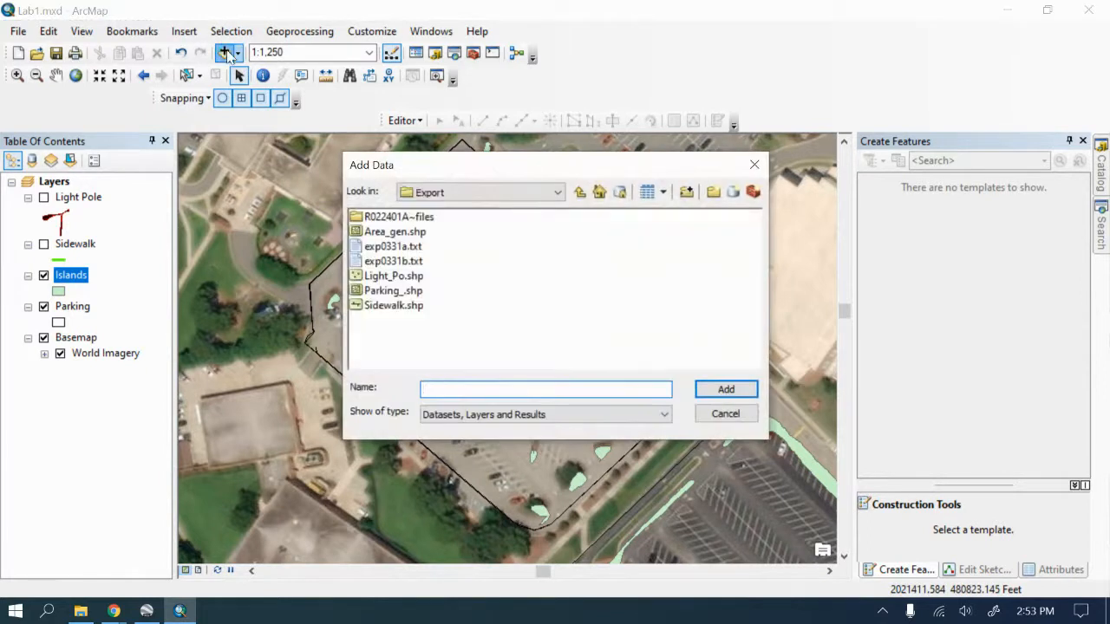
pyautogui.click(718, 419)
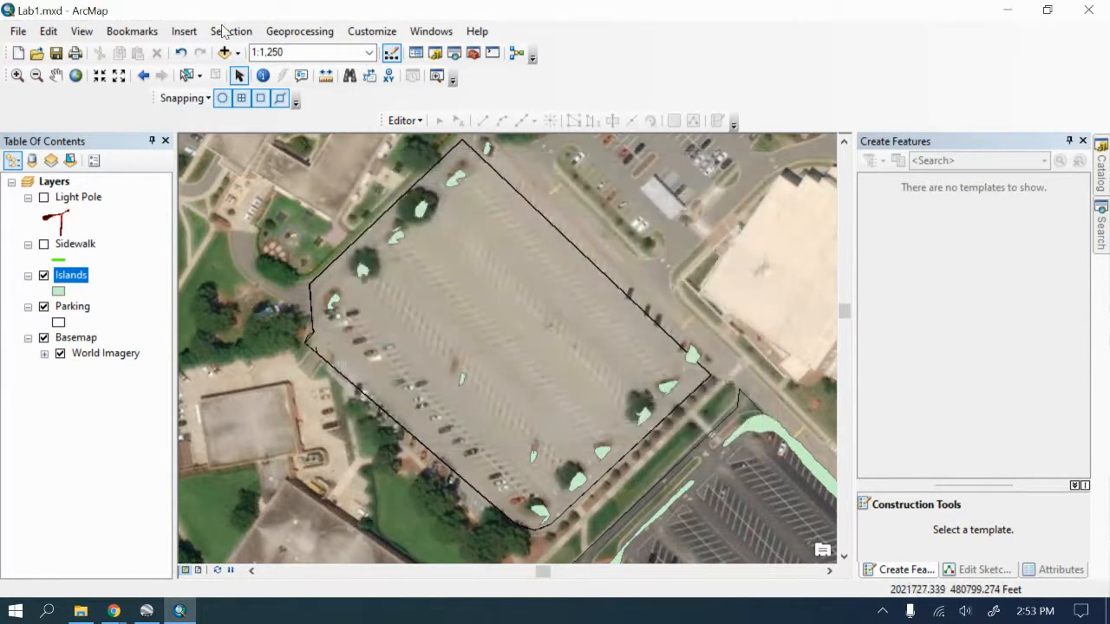
pyautogui.click(237, 53)
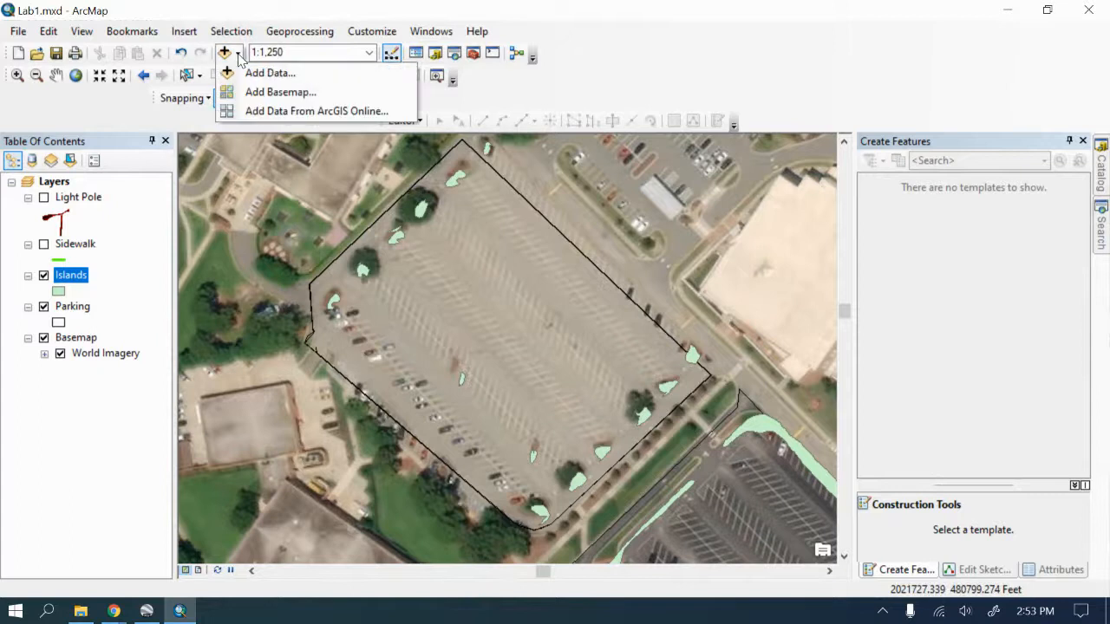
pyautogui.click(279, 92)
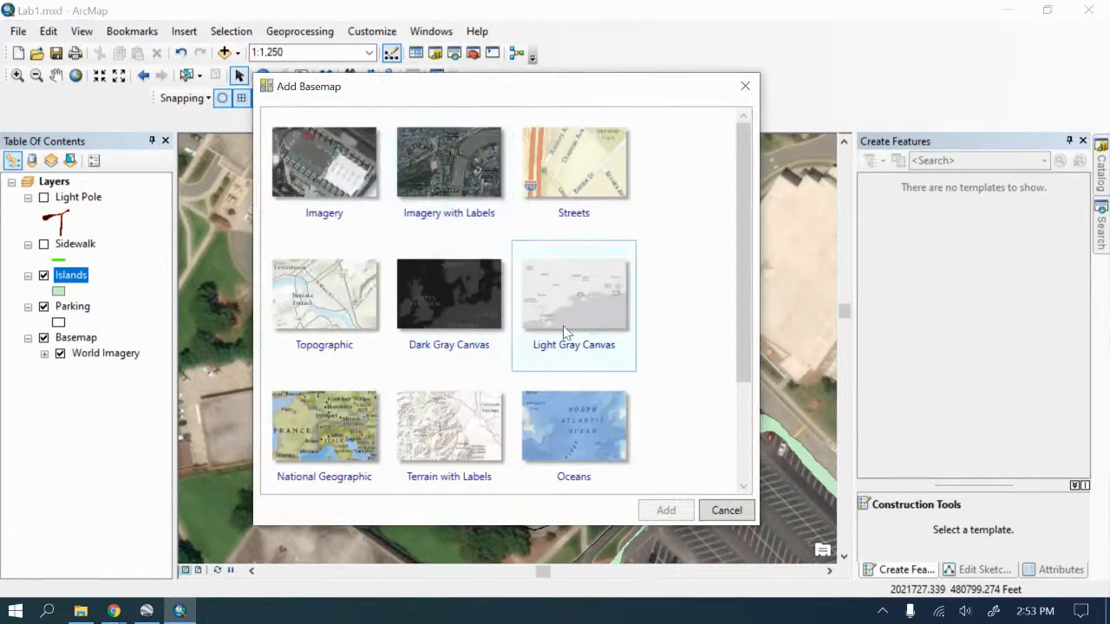
pyautogui.scroll(-3, 591, 324)
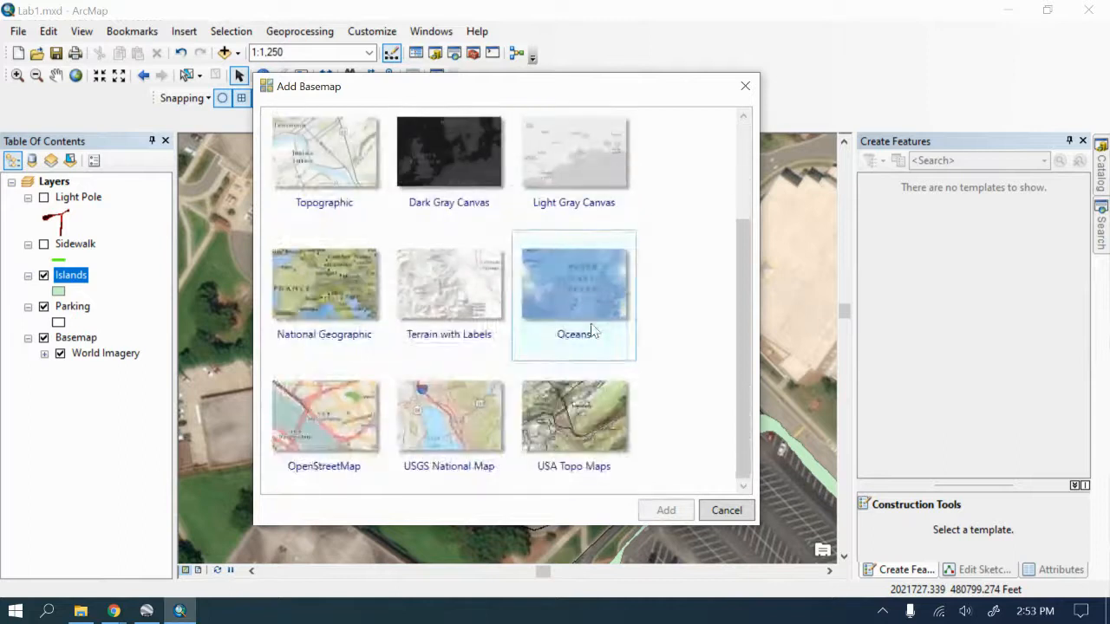
pyautogui.scroll(3, 593, 330)
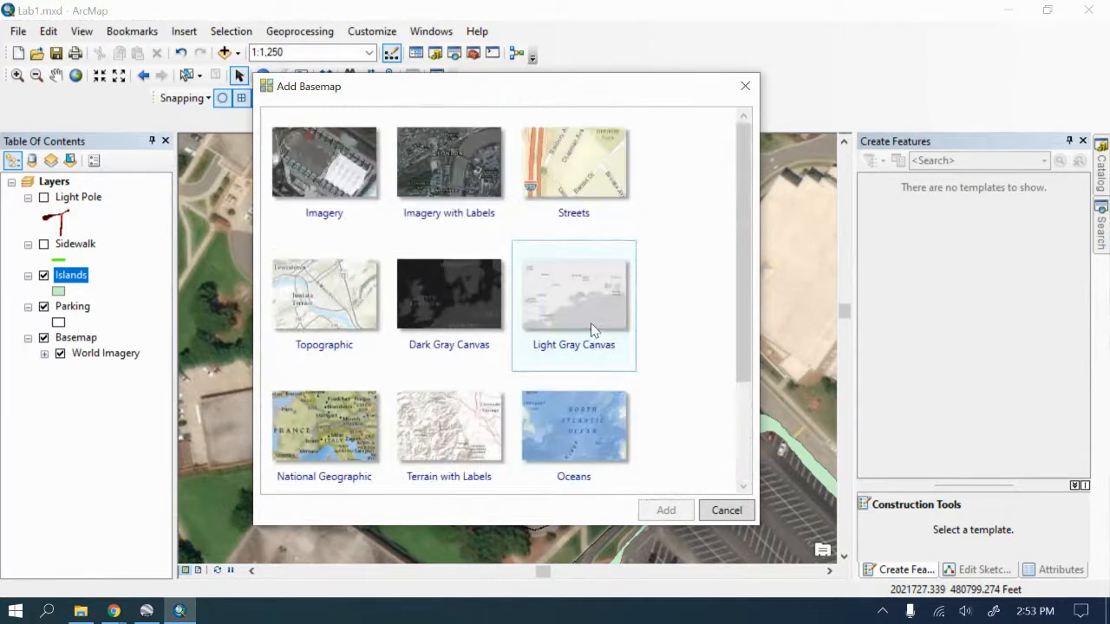
pyautogui.click(477, 154)
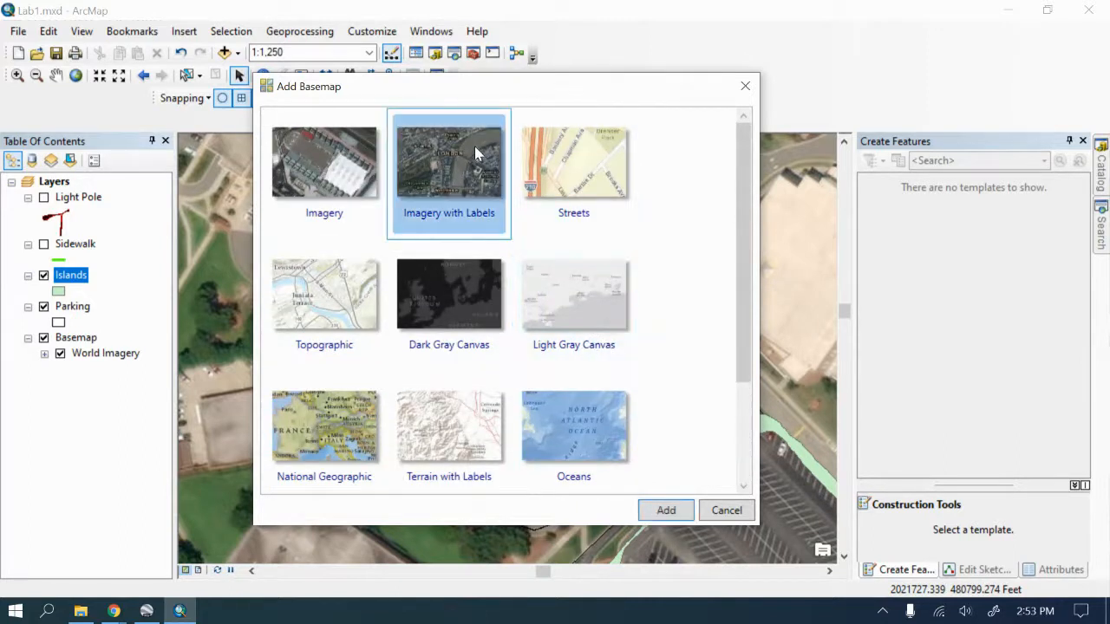
pyautogui.click(667, 512)
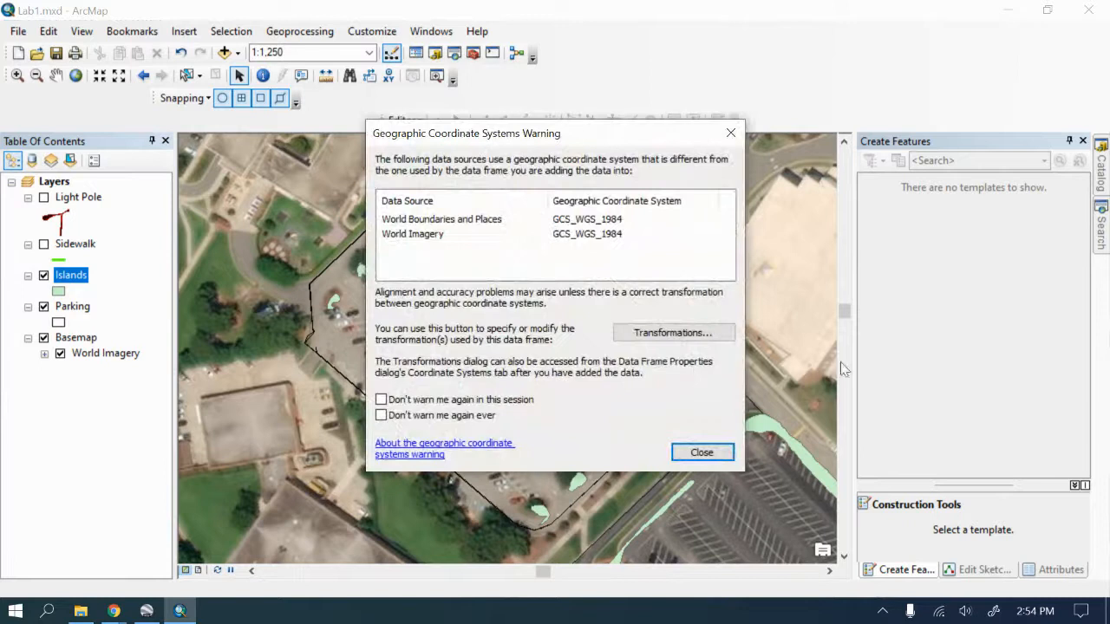
pyautogui.click(702, 451)
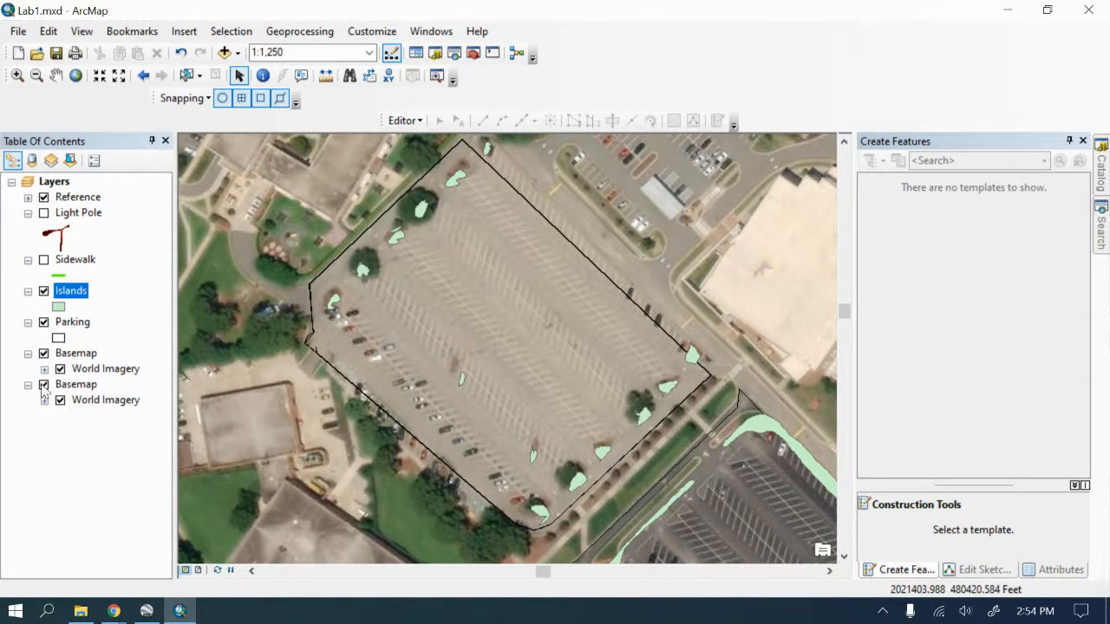
# Step: Remove the older of the two Basemap groups from the map and make the remaining one visible
pyautogui.click(44, 385)
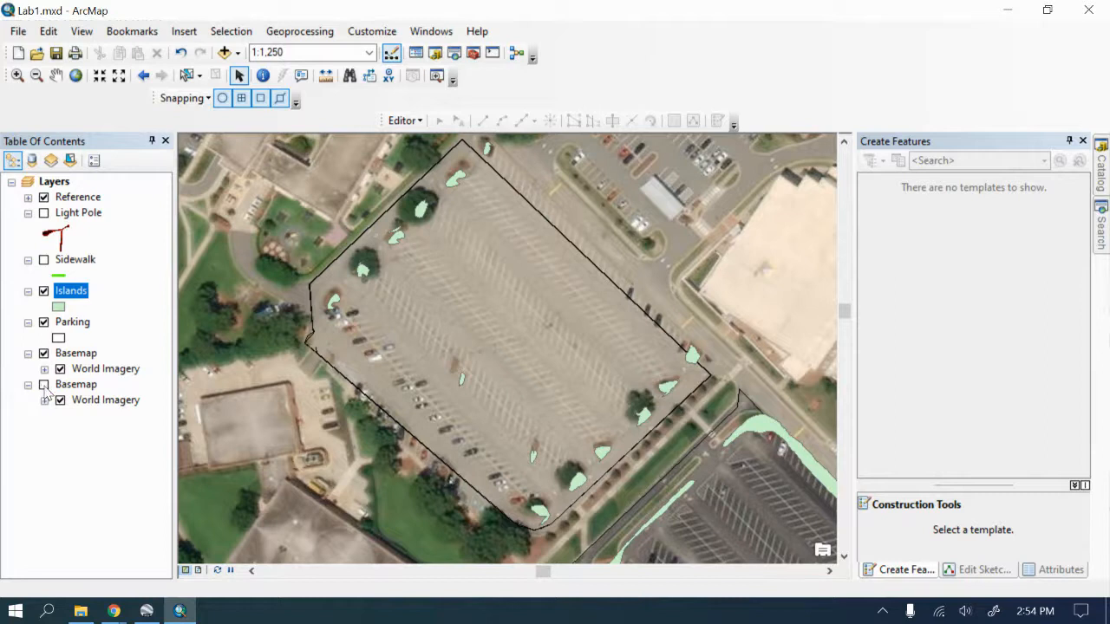
pyautogui.click(43, 385)
pyautogui.click(43, 354)
pyautogui.rightClick(78, 385)
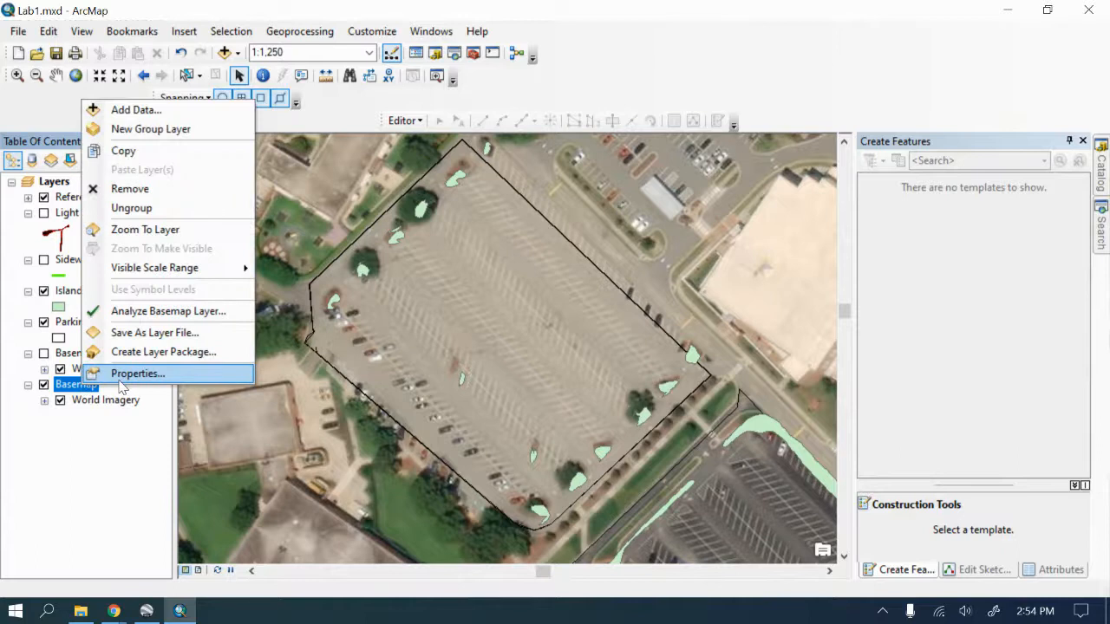
pyautogui.click(135, 188)
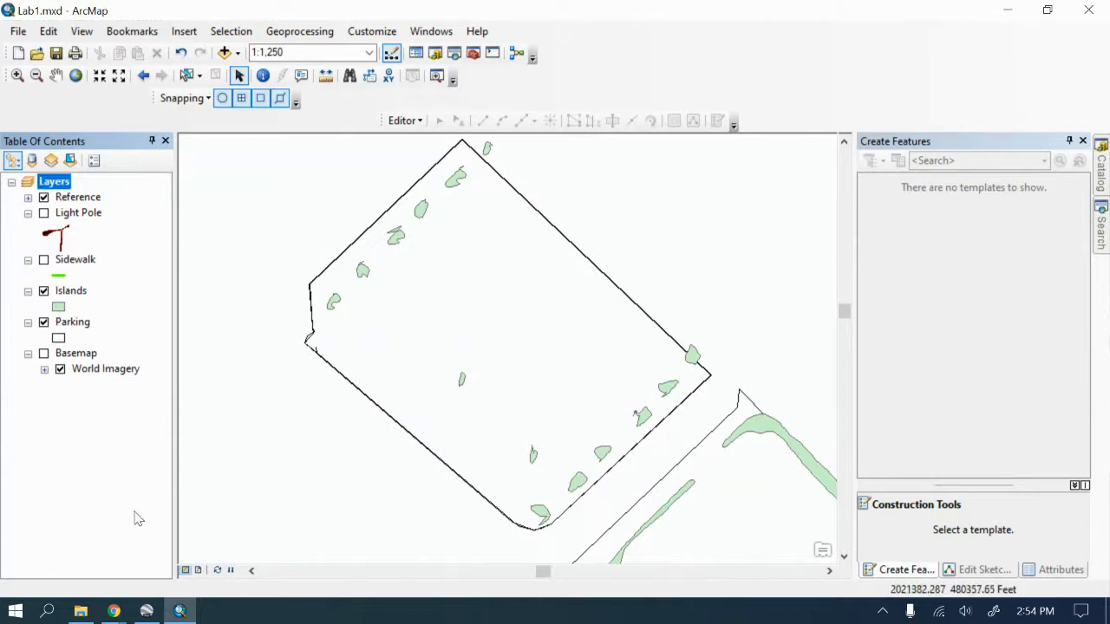
pyautogui.click(43, 345)
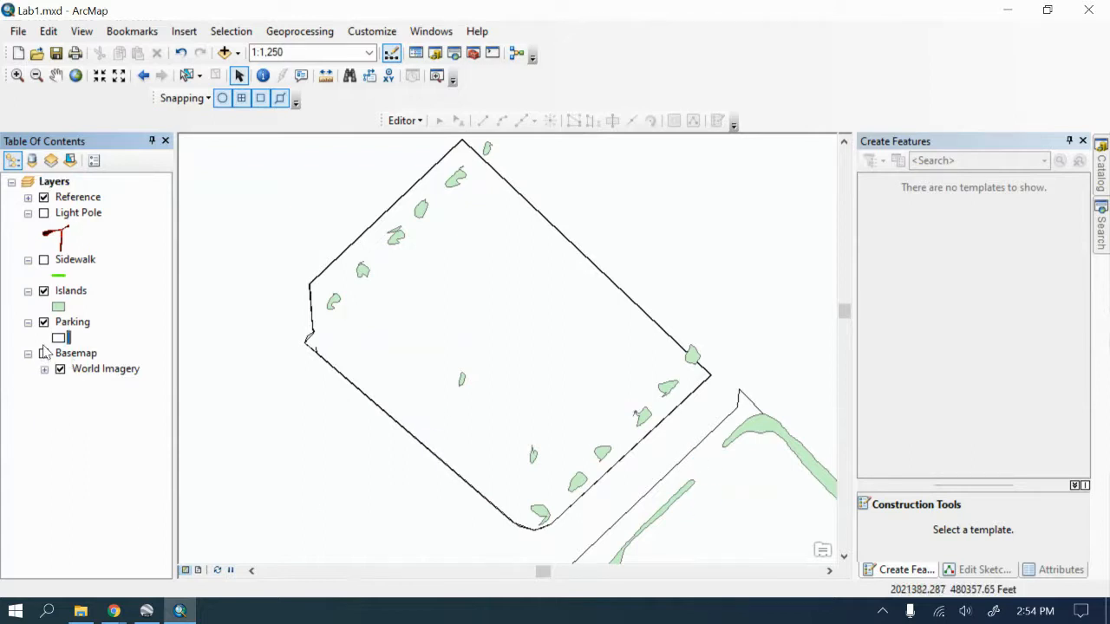
pyautogui.click(43, 354)
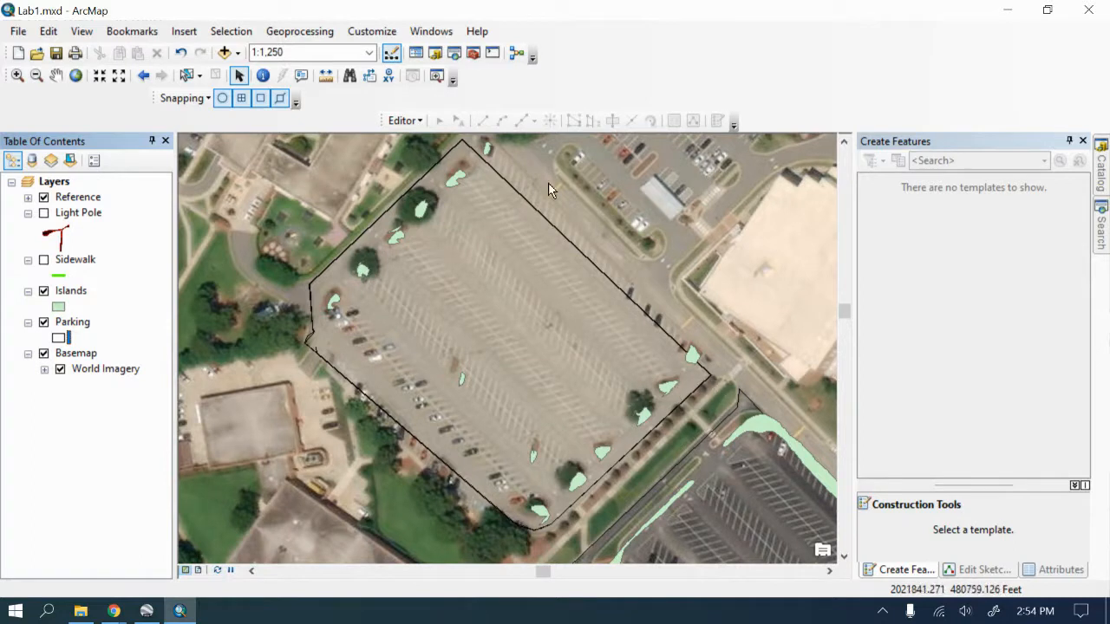
# Step: Start an edit session, selecting the Islands entry and continuing past the spatial reference warnings
pyautogui.scroll(2, 518, 168)
pyautogui.scroll(-4, 519, 169)
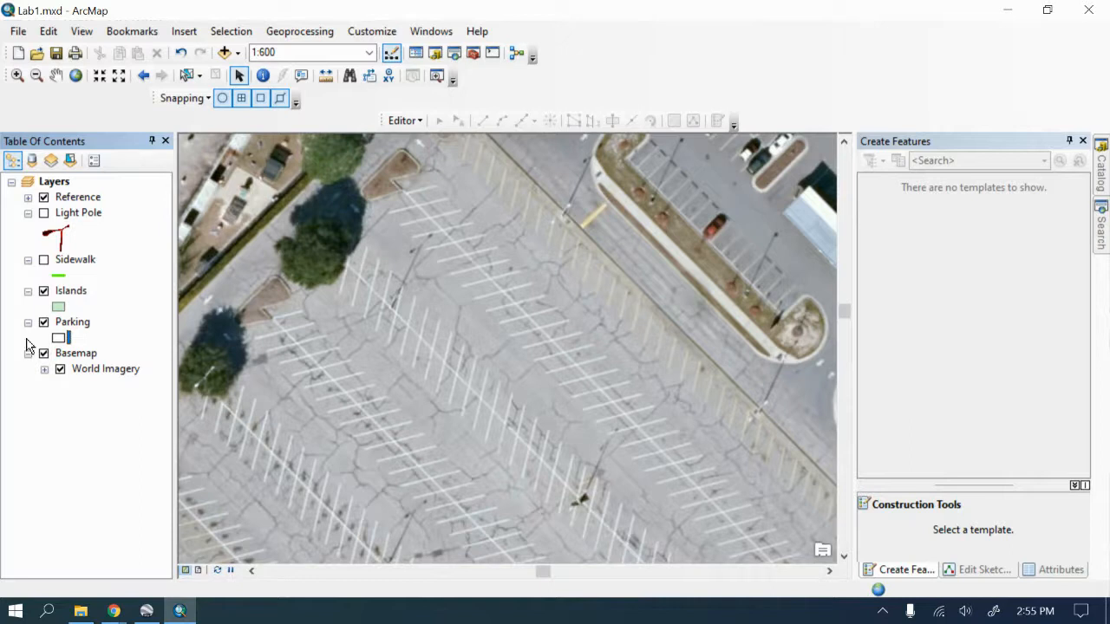
pyautogui.click(271, 306)
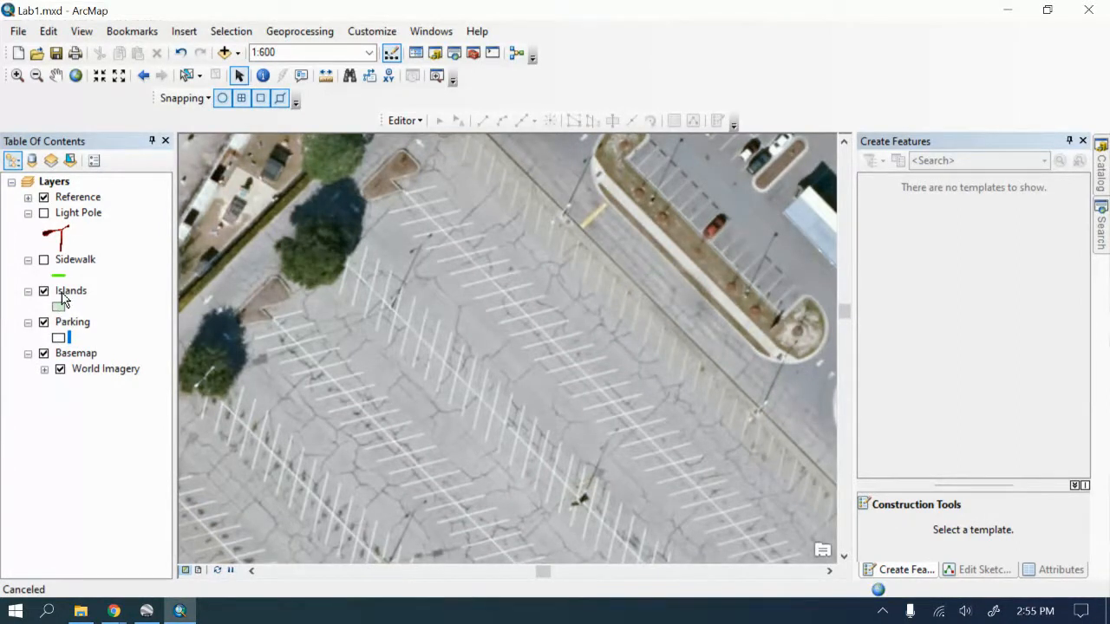
pyautogui.click(406, 121)
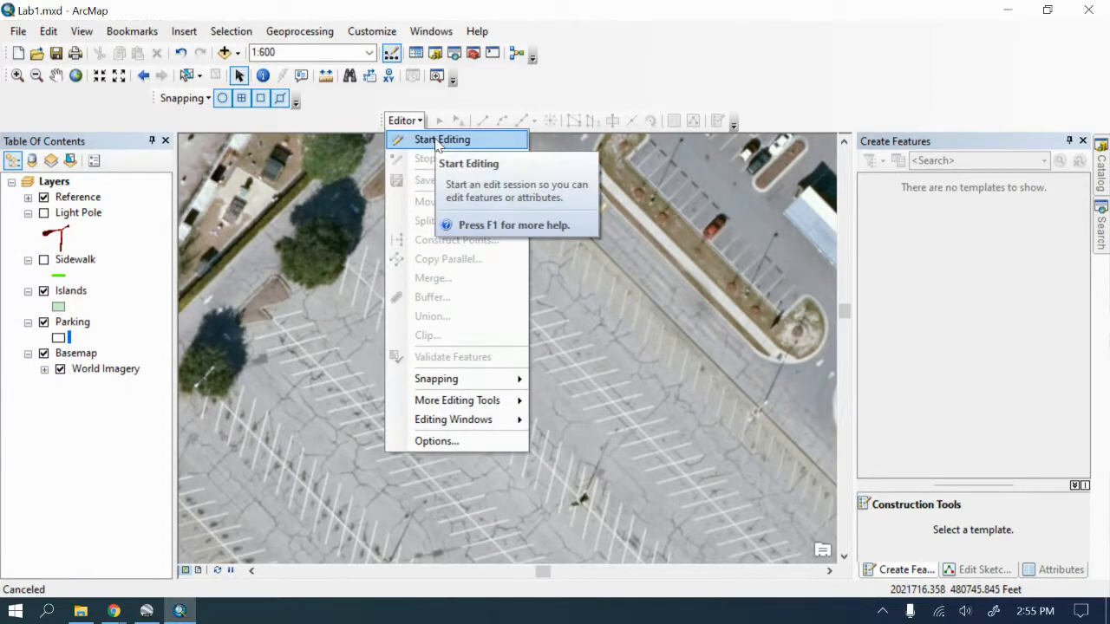
pyautogui.click(436, 140)
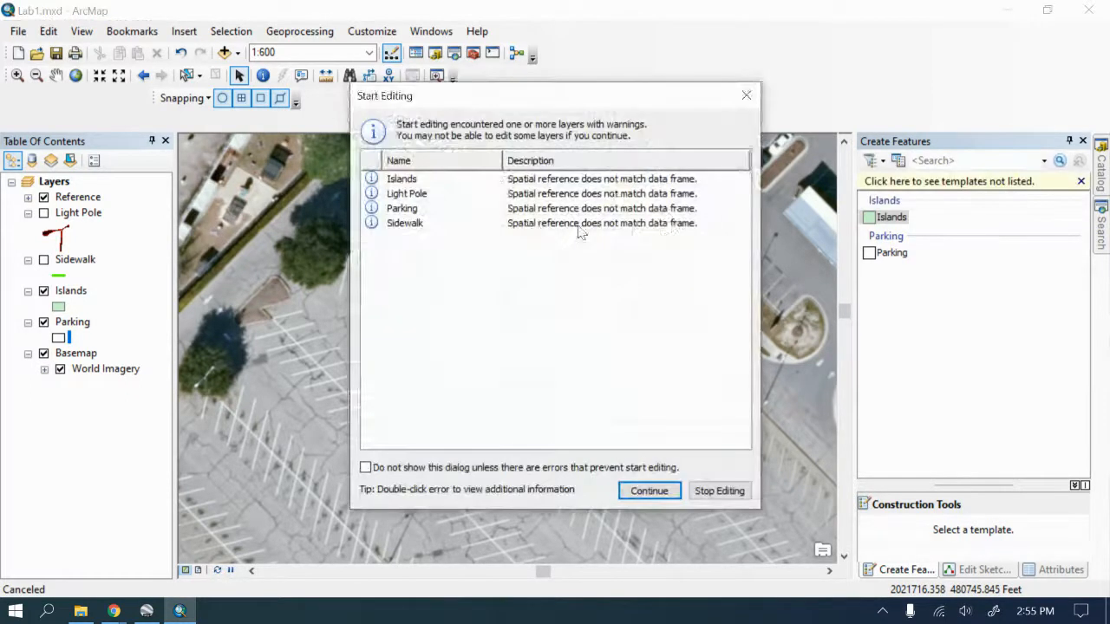
pyautogui.click(411, 180)
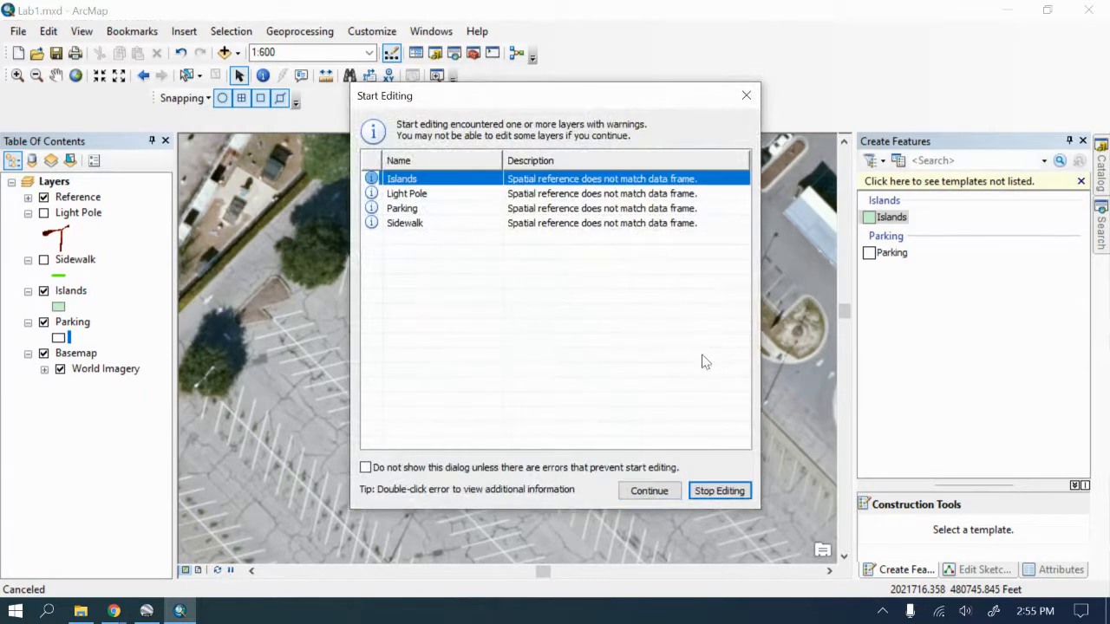
pyautogui.click(649, 491)
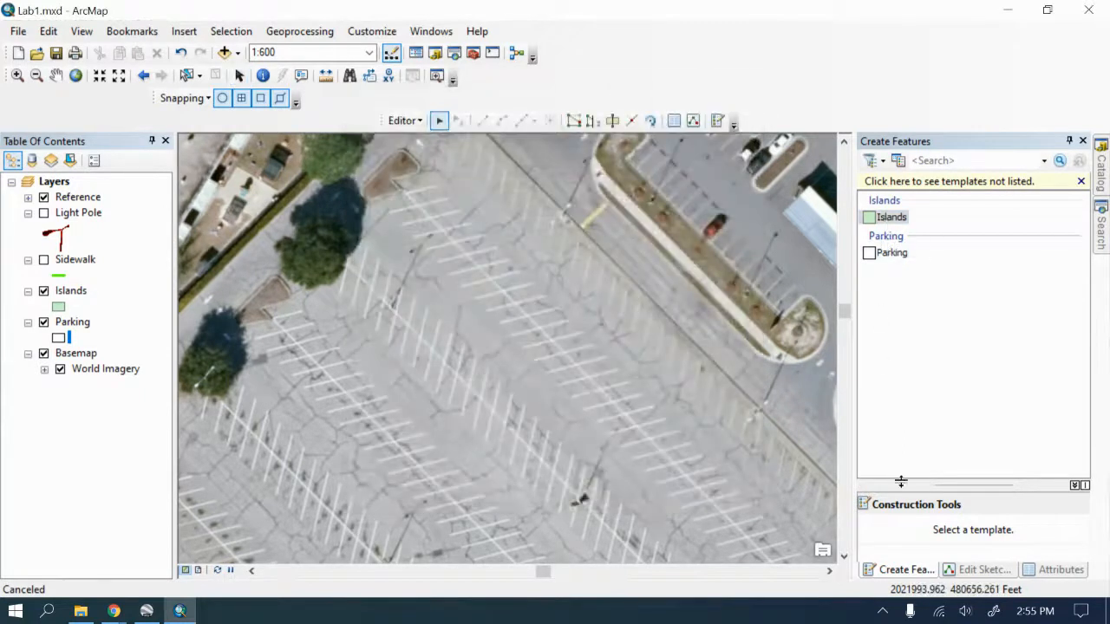
# Step: Start an Islands polygon on the brown island at the parking lot's northern edge, placing the first vertices around its northeastern end
pyautogui.click(893, 216)
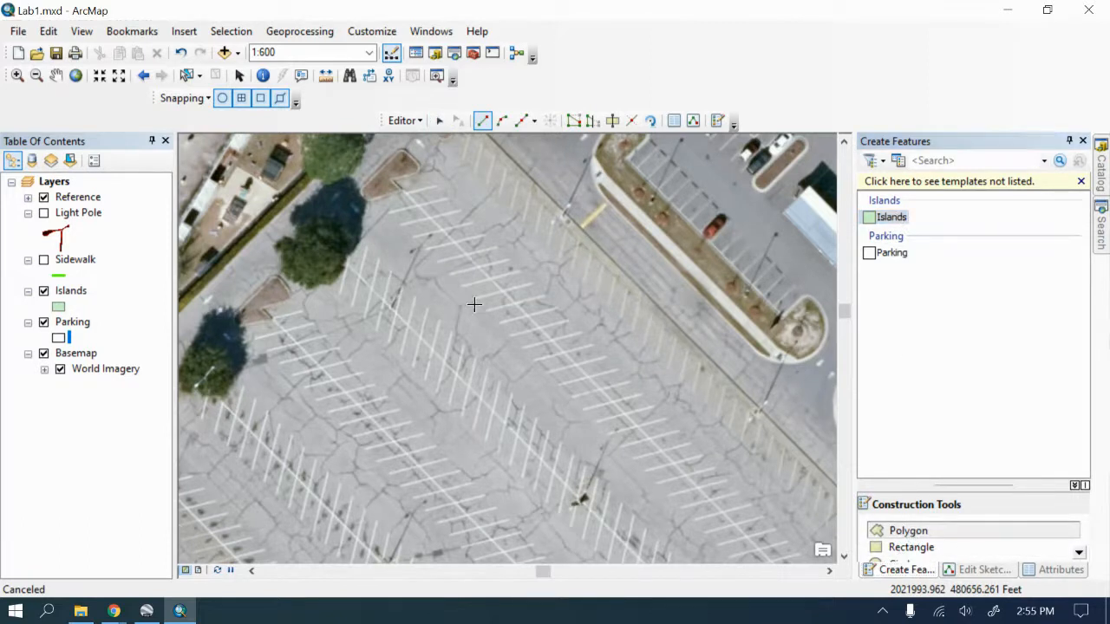
pyautogui.click(402, 150)
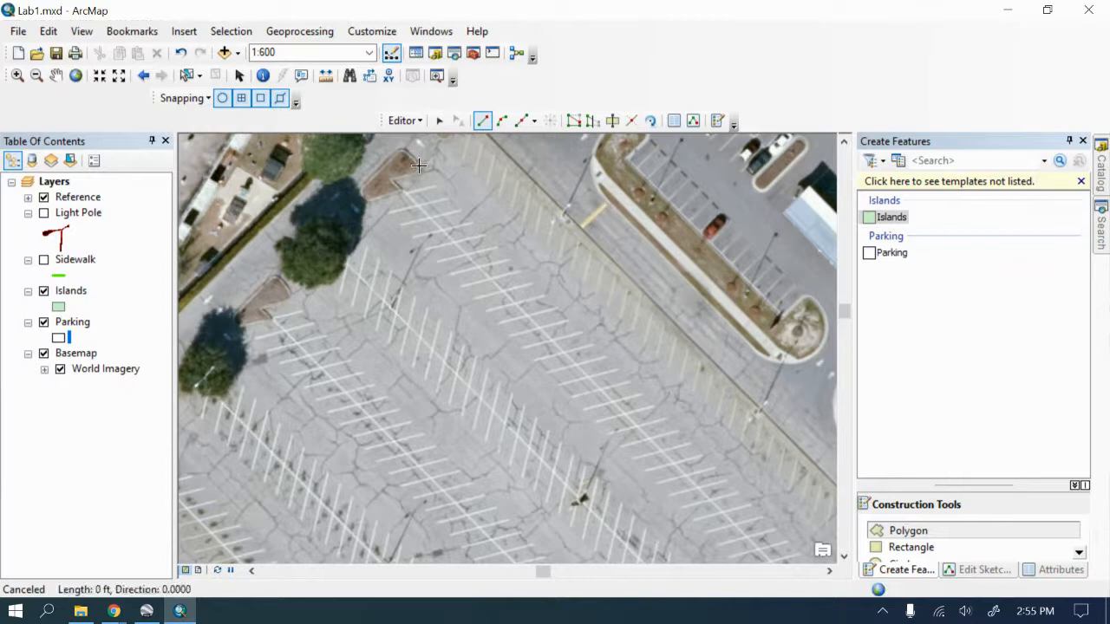
pyautogui.click(417, 164)
pyautogui.click(417, 172)
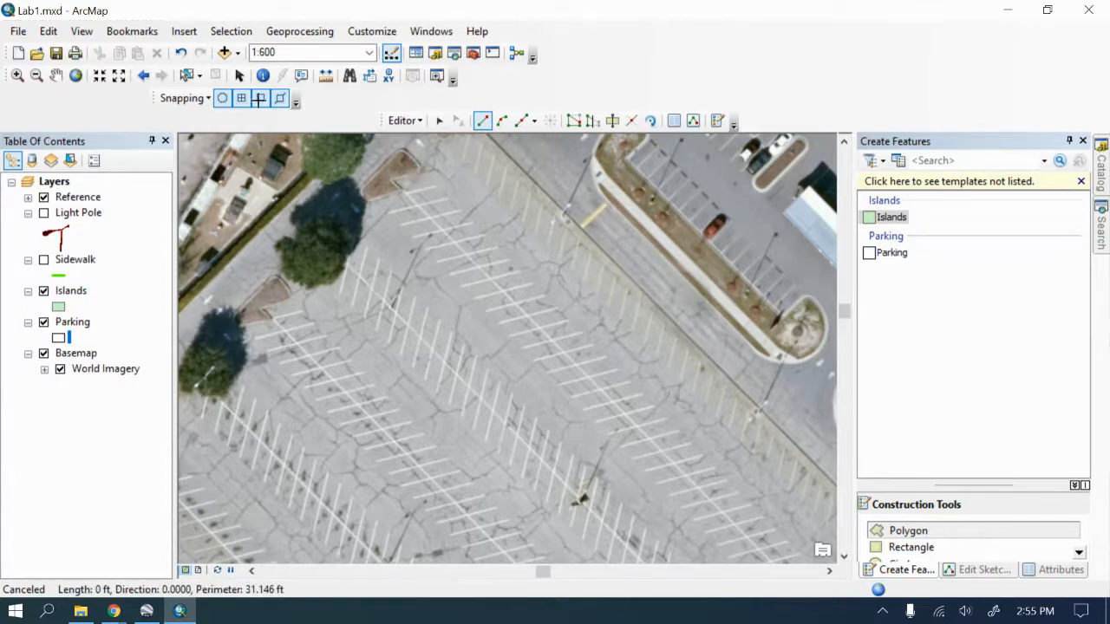
# Step: Turn off snapping and continue tracing the island's outline along its lower edge to the western corner
pyautogui.click(207, 98)
pyautogui.click(210, 115)
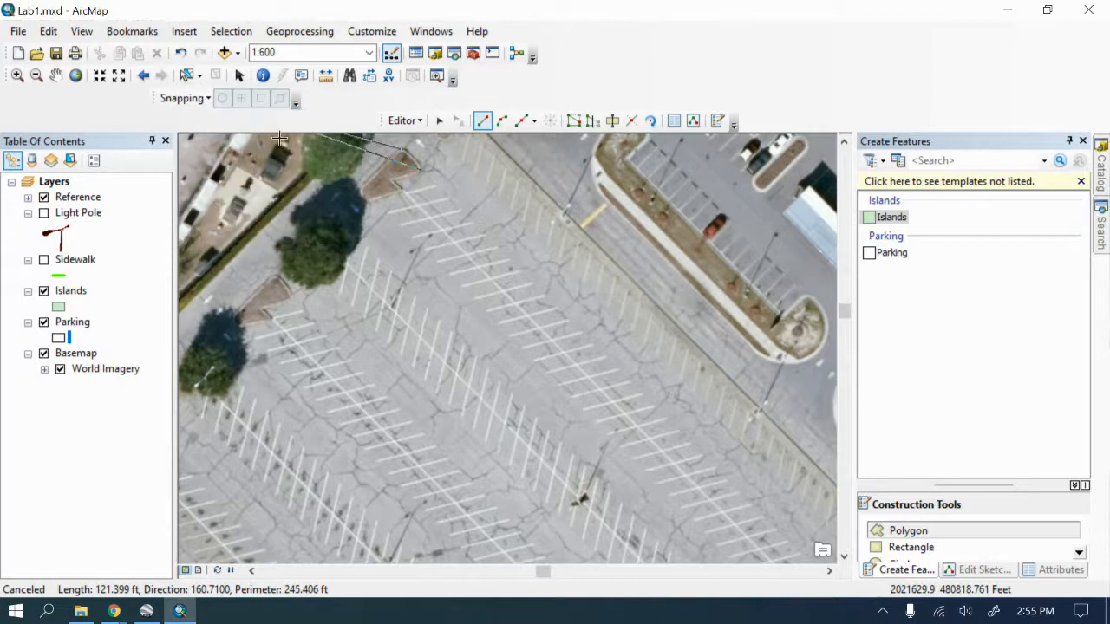
pyautogui.click(412, 172)
pyautogui.click(400, 177)
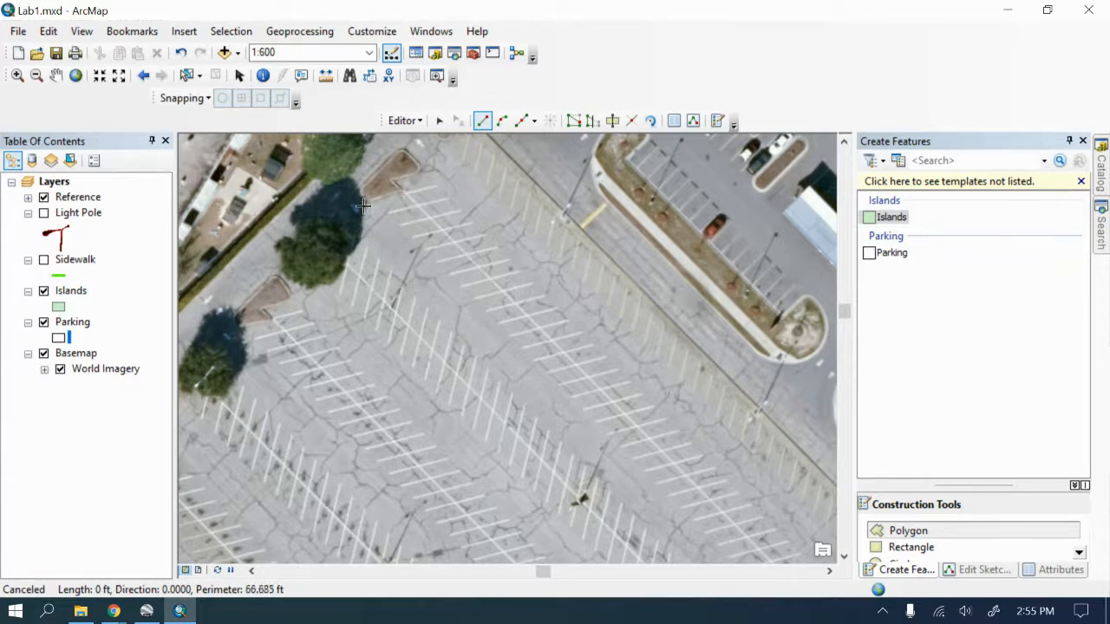
pyautogui.click(367, 201)
pyautogui.click(363, 191)
# Step: Turn snapping back on for the island sketch, cycling the setting off and on once more
pyautogui.click(193, 98)
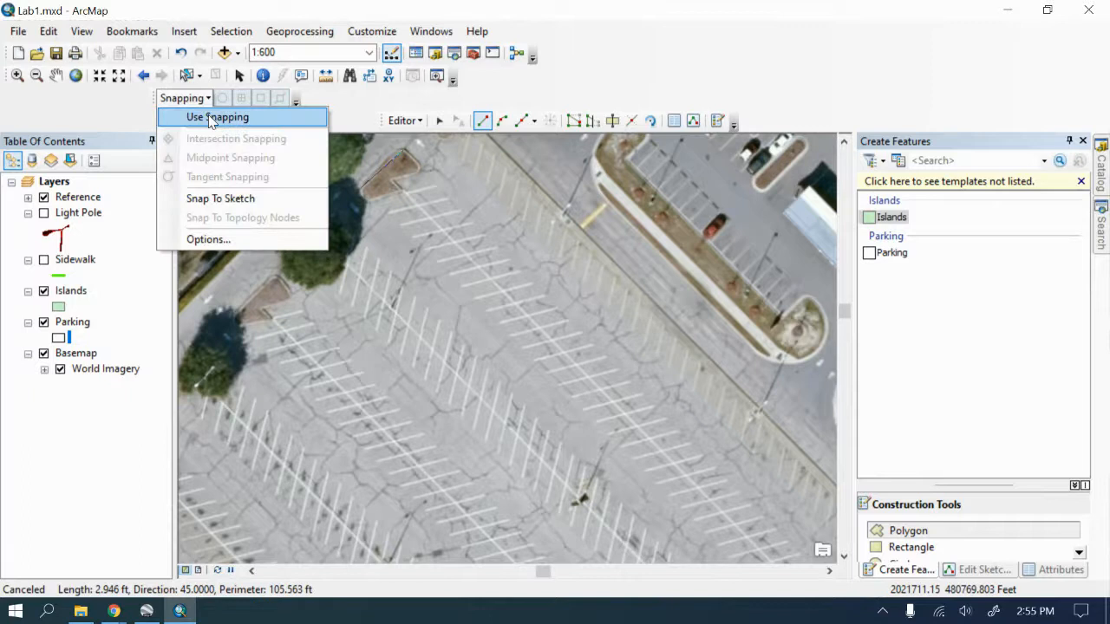
pyautogui.click(217, 114)
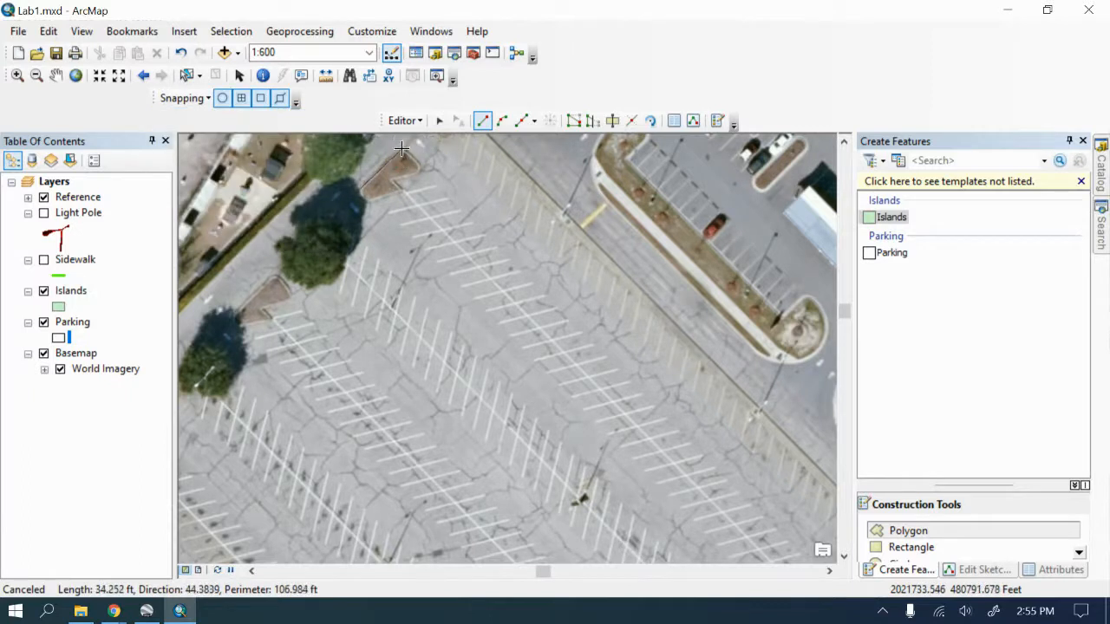
pyautogui.click(201, 98)
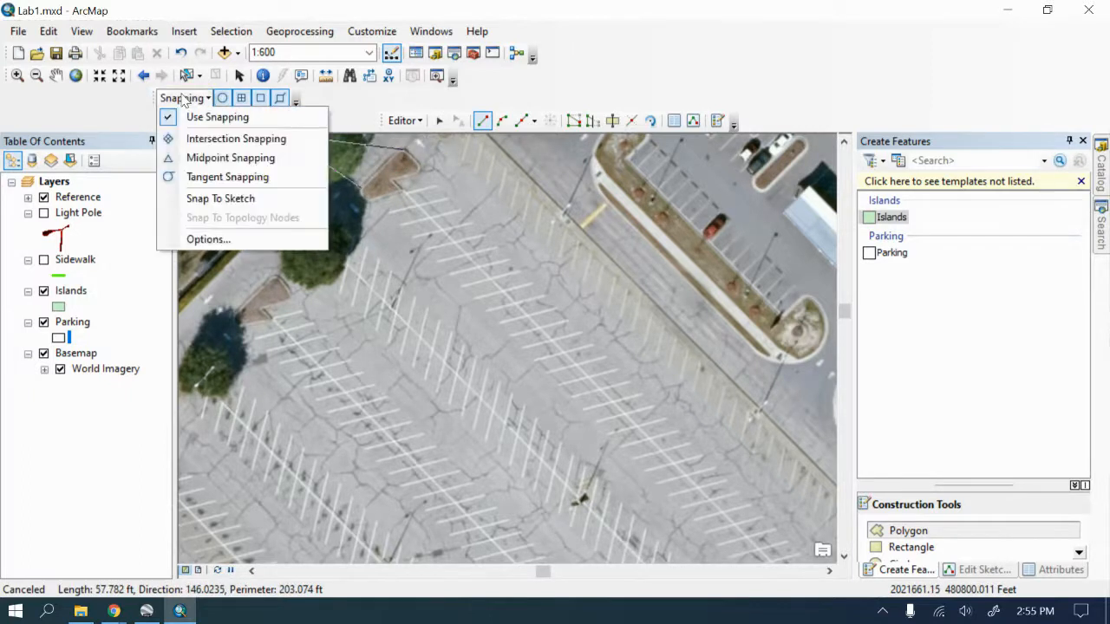
pyautogui.click(199, 115)
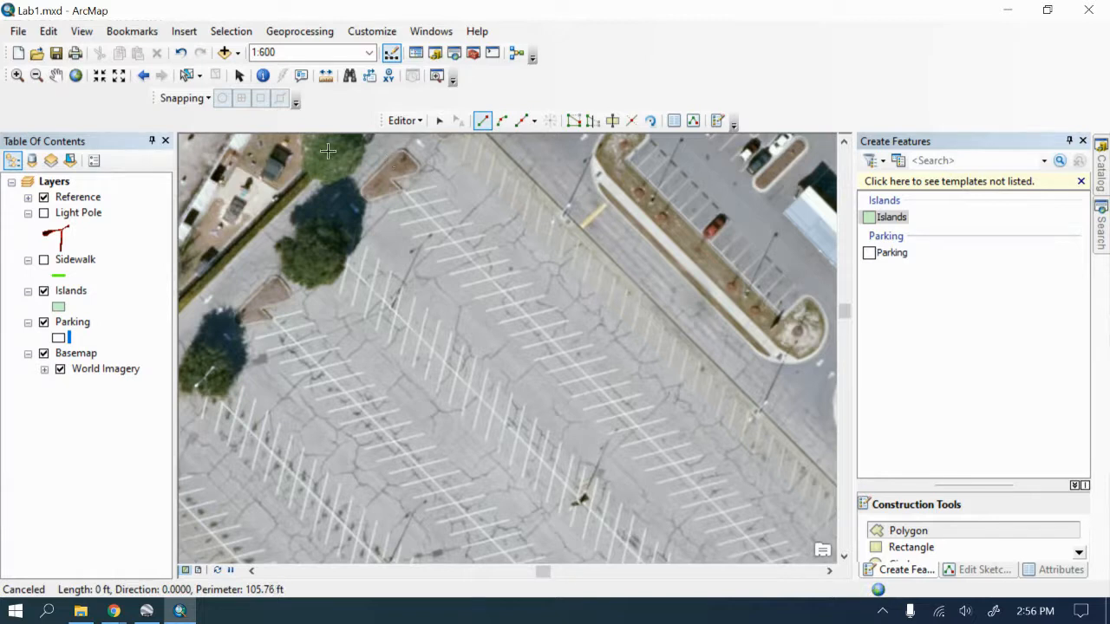
pyautogui.click(180, 99)
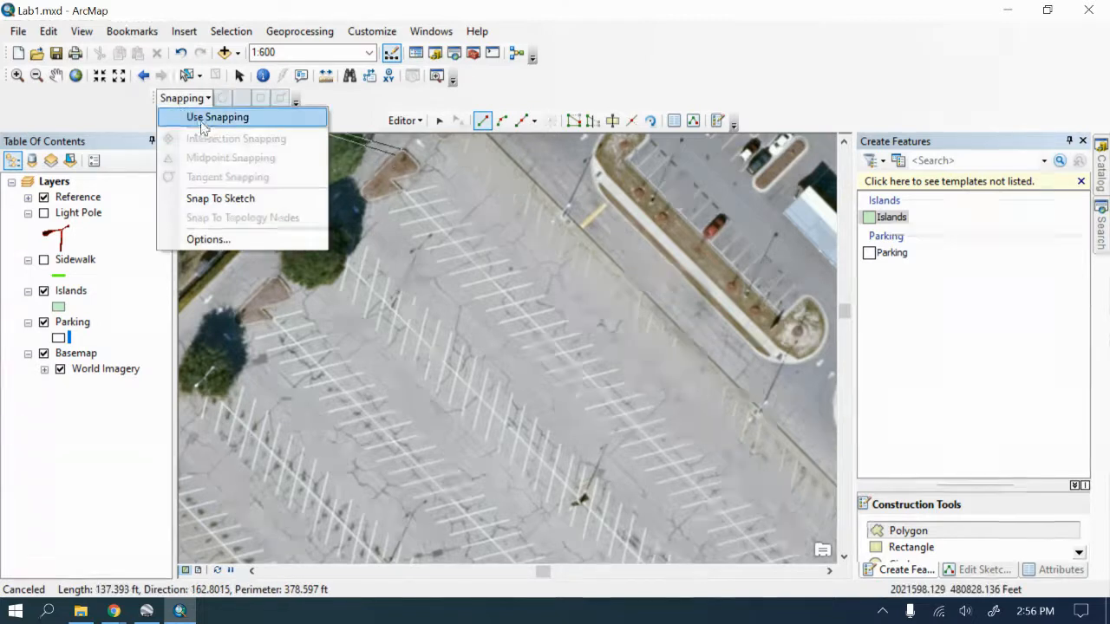
pyautogui.click(208, 114)
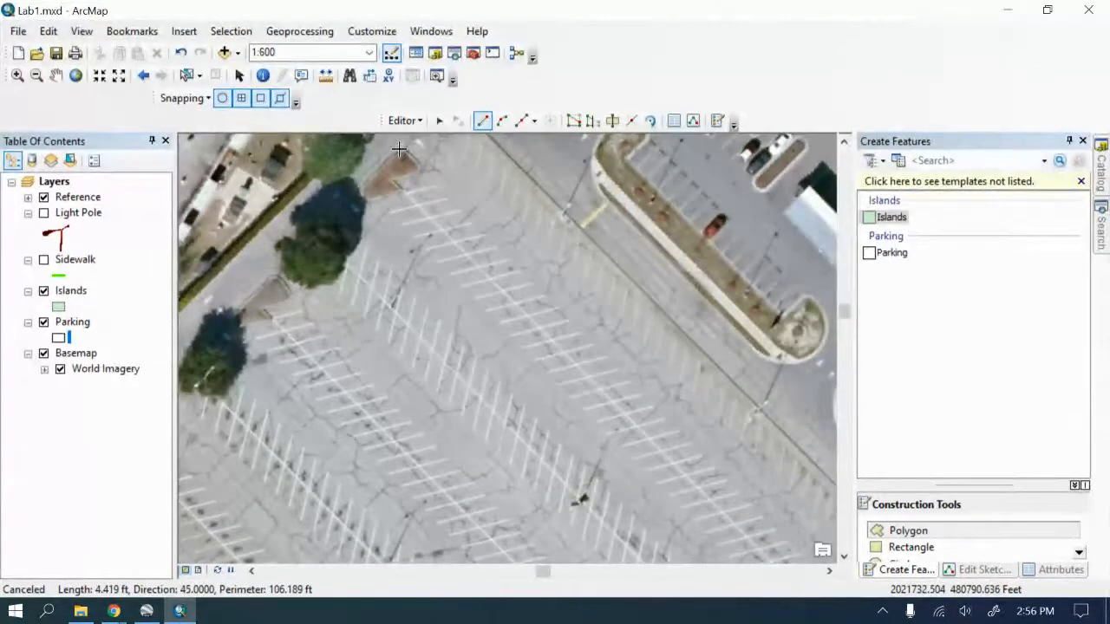
pyautogui.scroll(-1, 406, 154)
pyautogui.scroll(1, 406, 154)
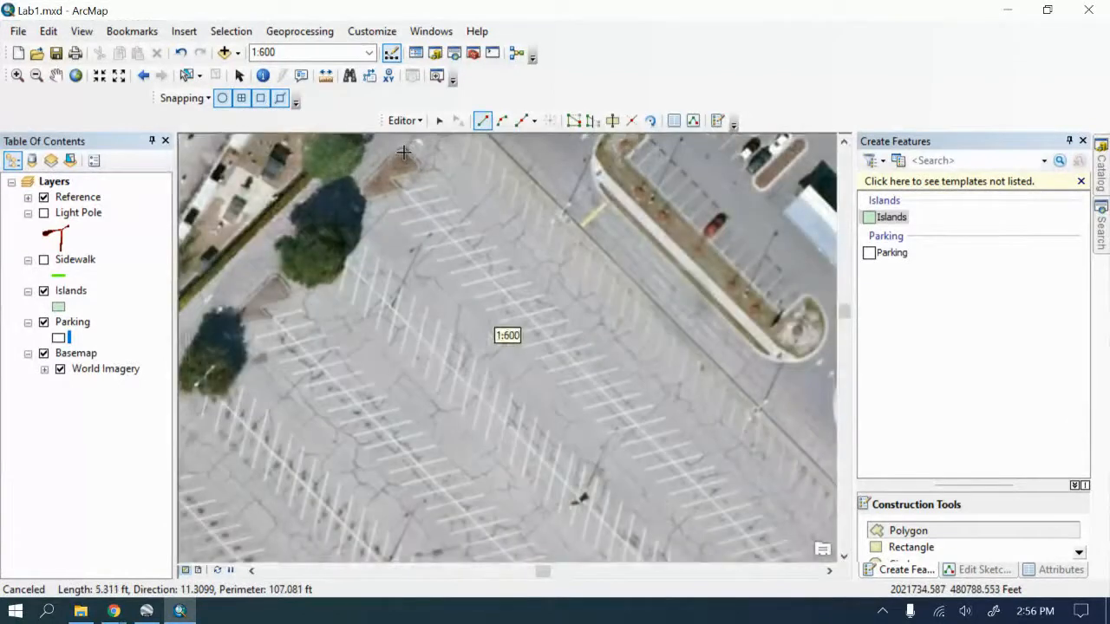
pyautogui.click(199, 98)
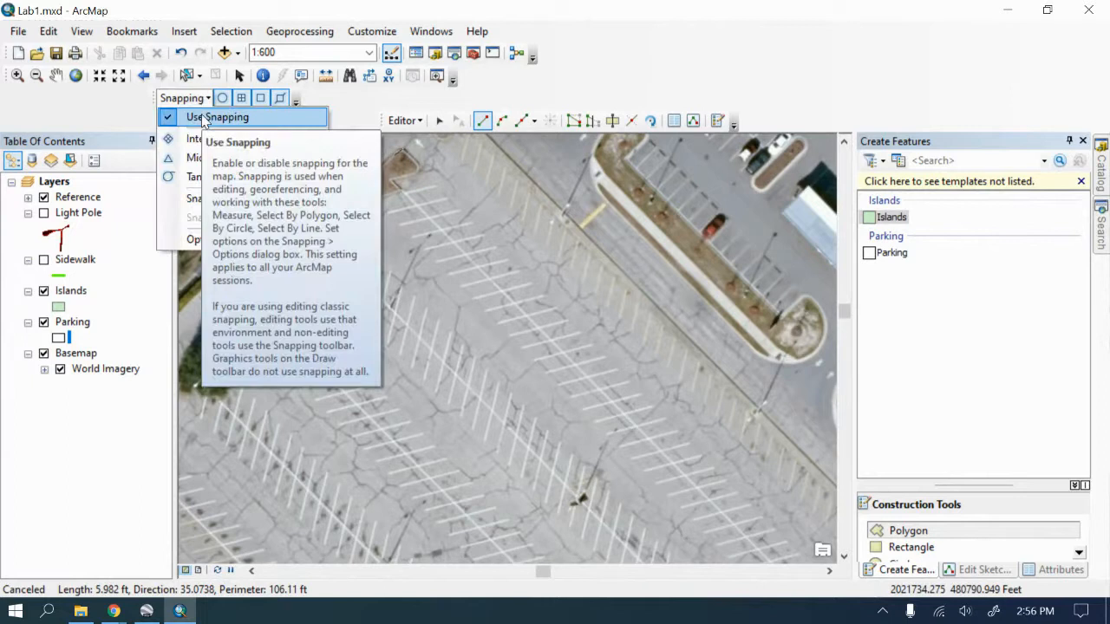
pyautogui.click(196, 98)
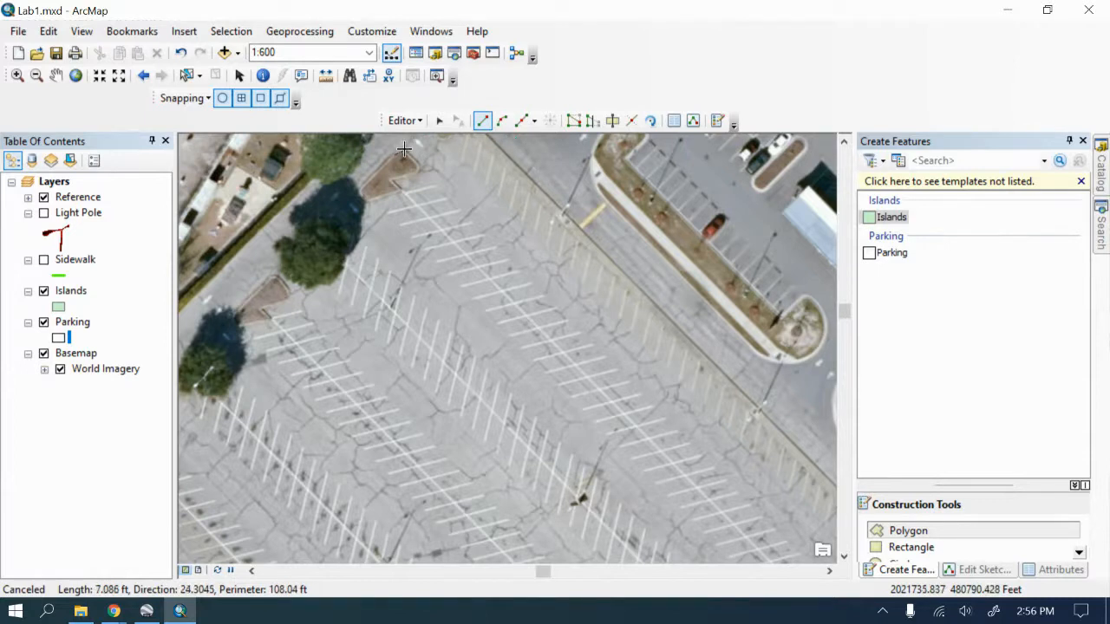
# Step: Hide the Basemap group and set the map scale to 1:1,500 to examine the Islands and Parking polygons around the sketch
pyautogui.scroll(3, 406, 148)
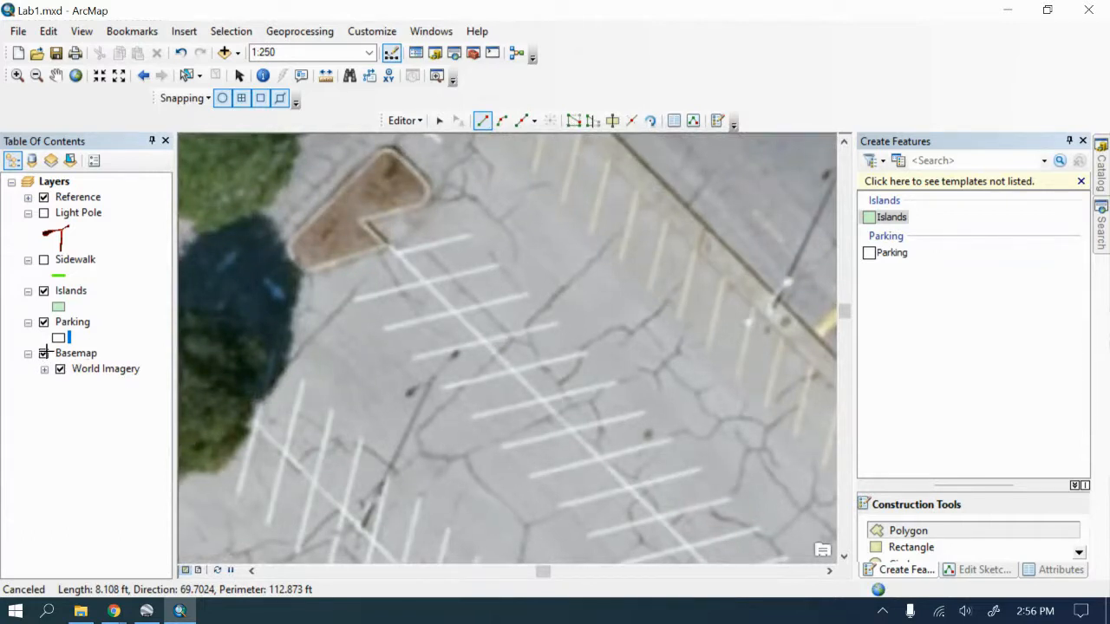
pyautogui.click(43, 353)
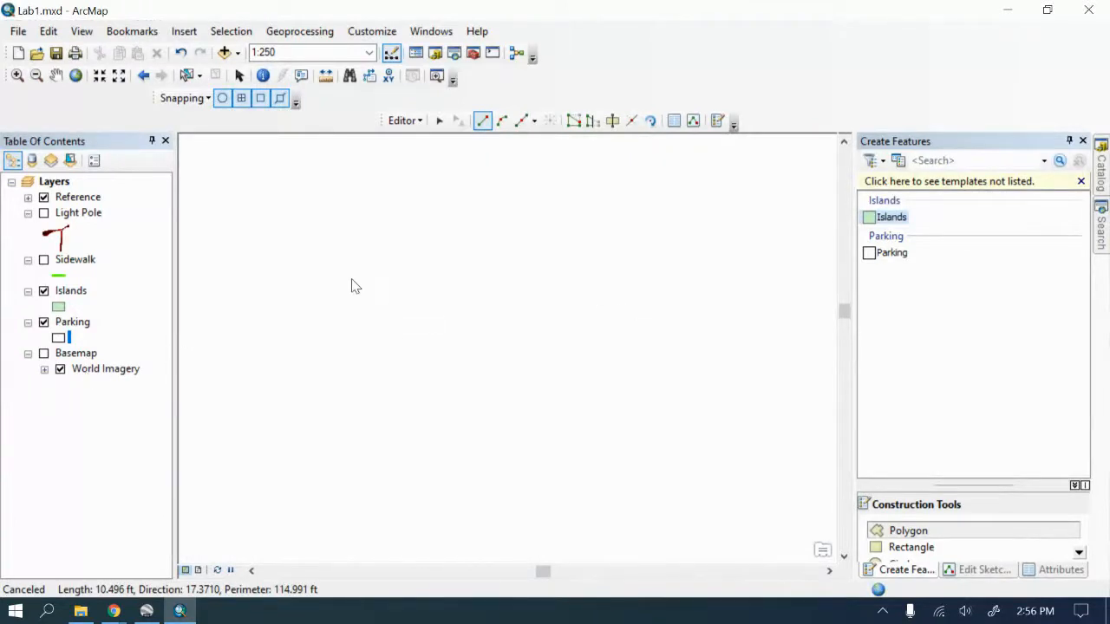
pyautogui.click(269, 54)
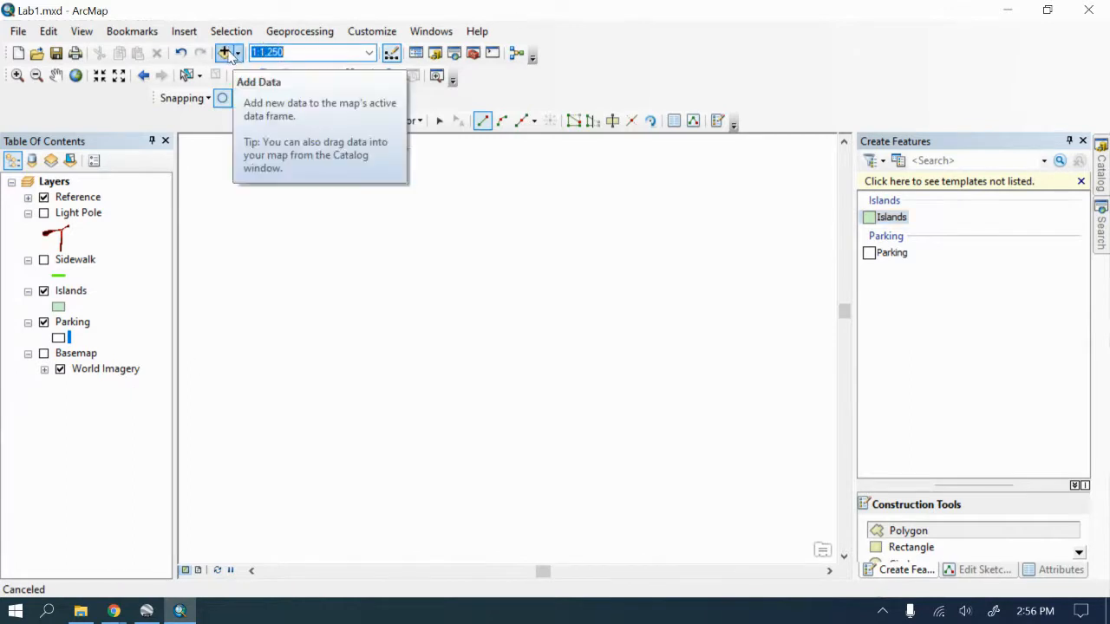
pyautogui.click(266, 52)
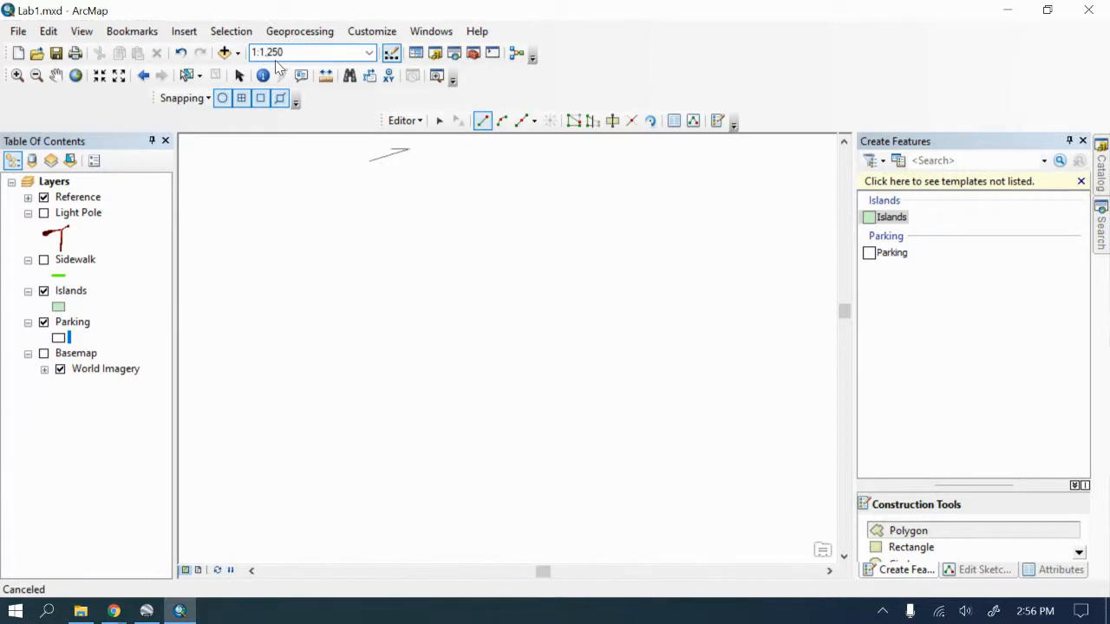
pyautogui.write('500')
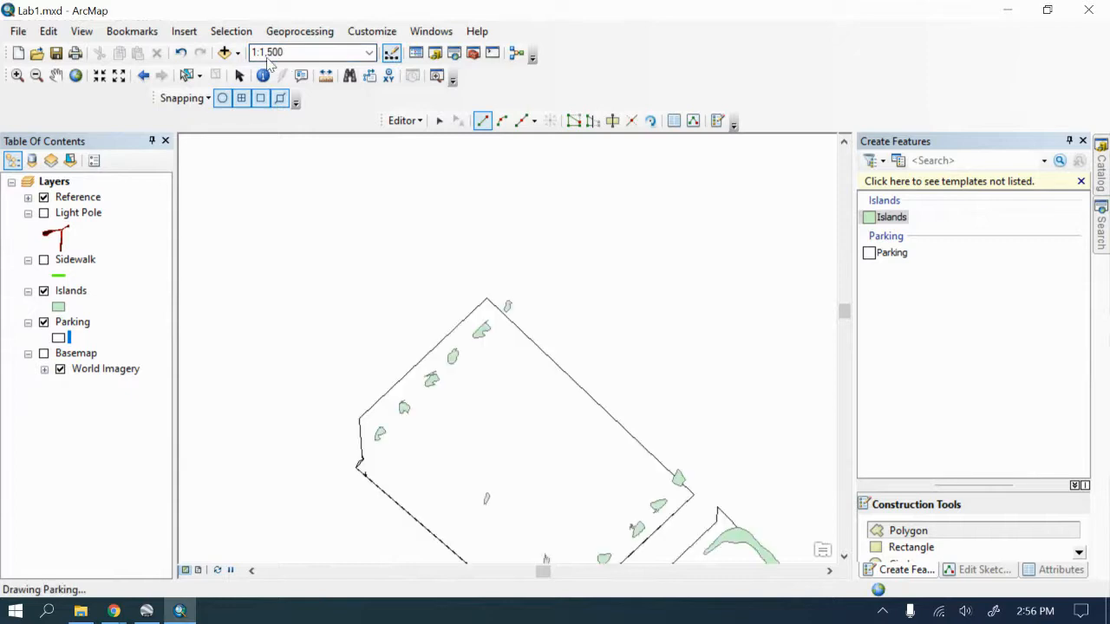
pyautogui.scroll(5, 490, 326)
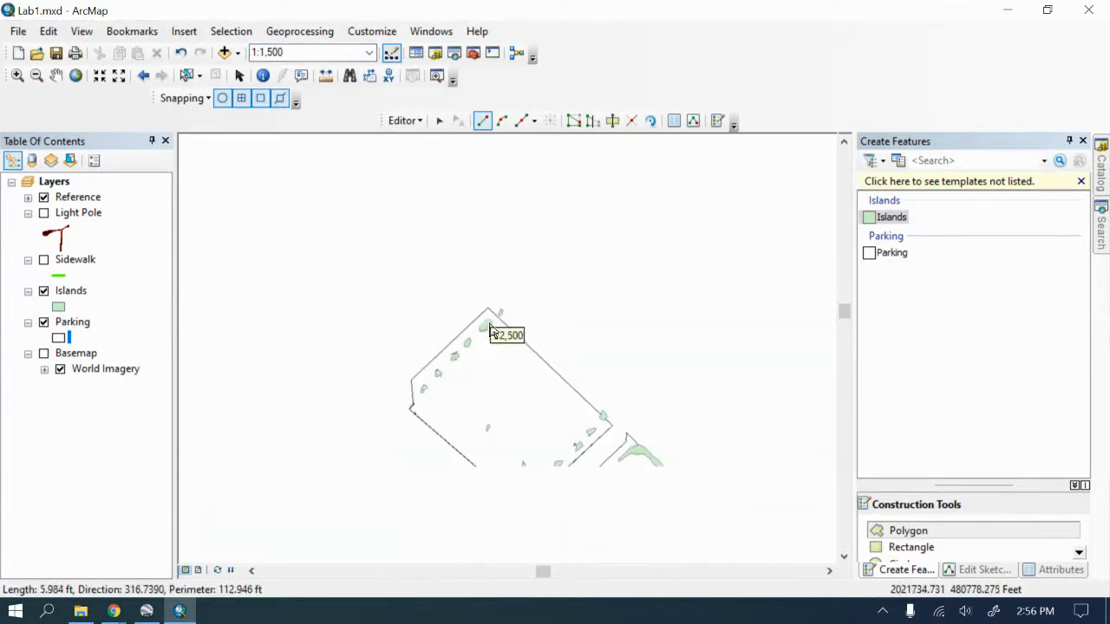
pyautogui.scroll(-11, 490, 326)
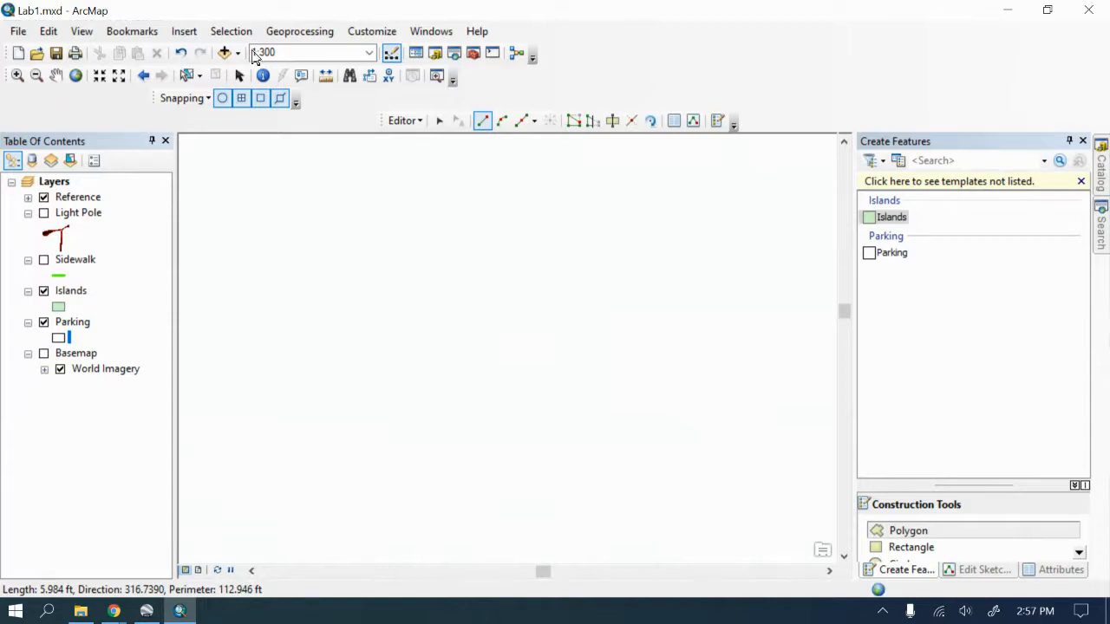
pyautogui.click(259, 52)
pyautogui.click(263, 52)
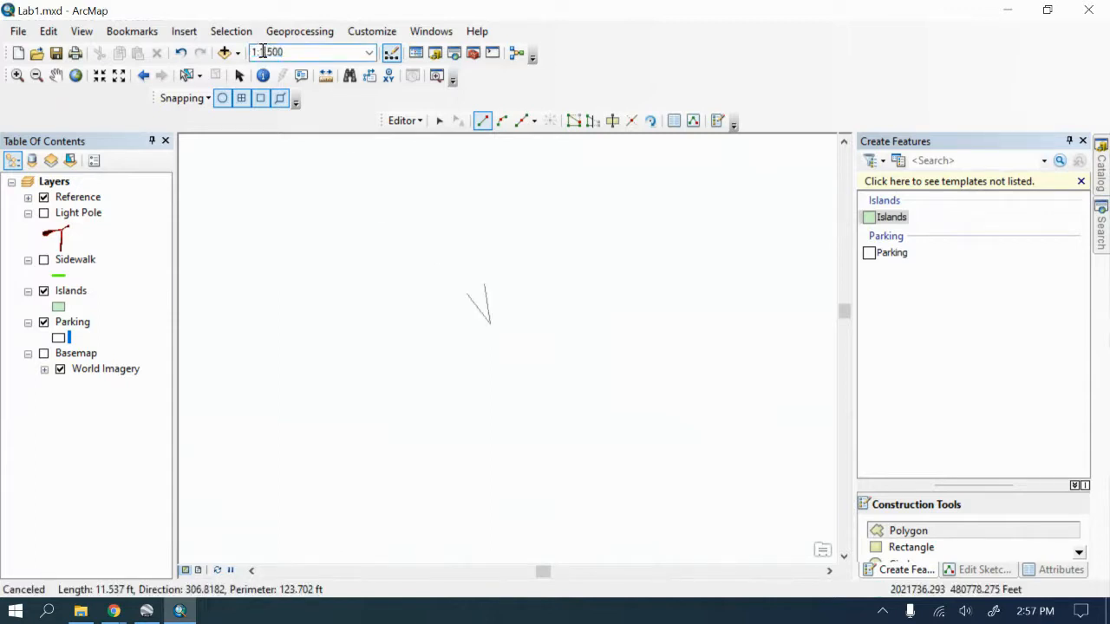
# Step: Finish the sketch of the island polygon just inside the parking lot's northern corner
pyautogui.press('BackSpace')
pyautogui.press('Return')
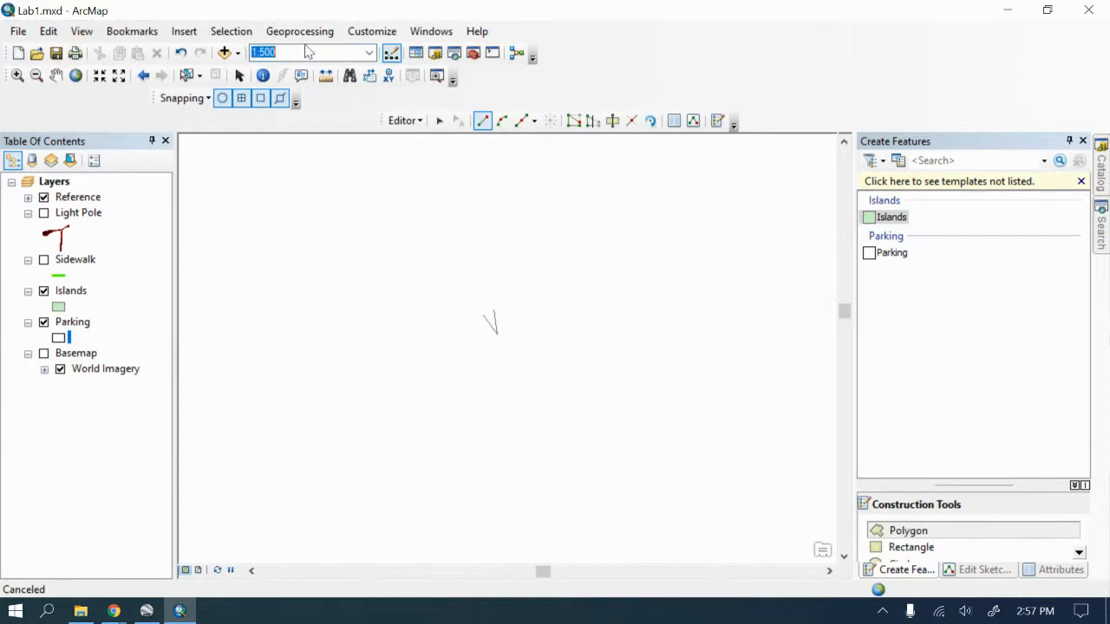
pyautogui.click(483, 314)
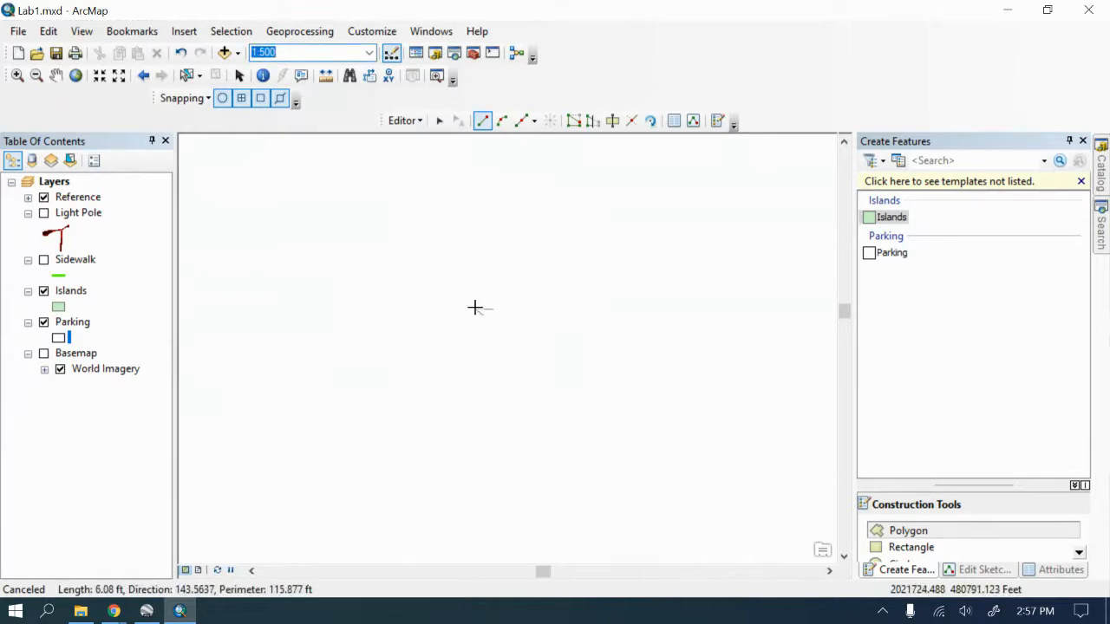
pyautogui.click(260, 53)
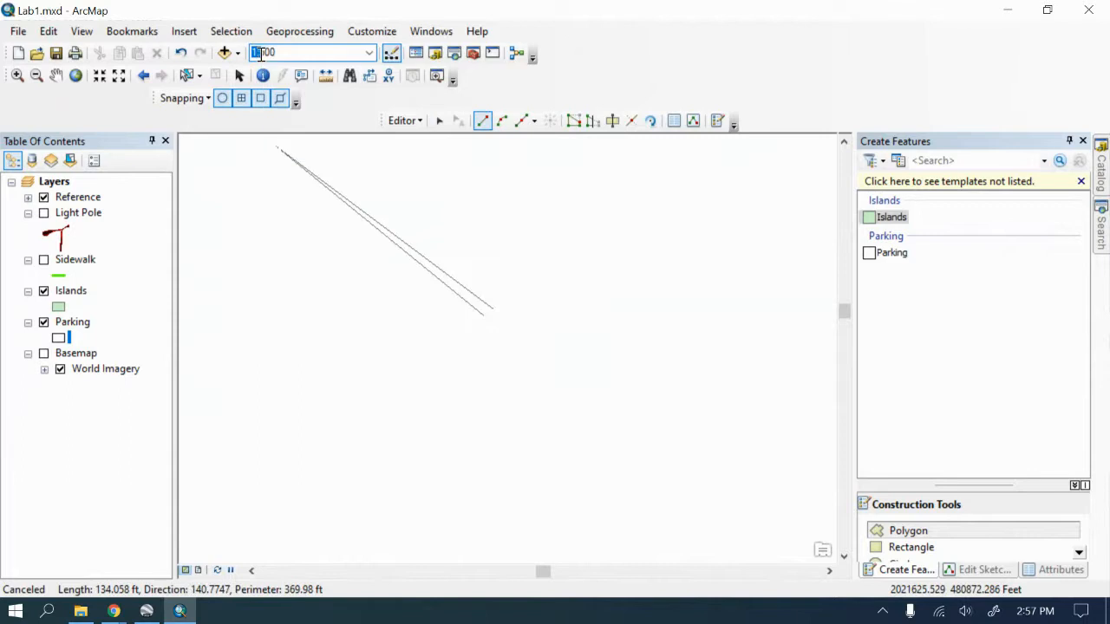
pyautogui.write('8')
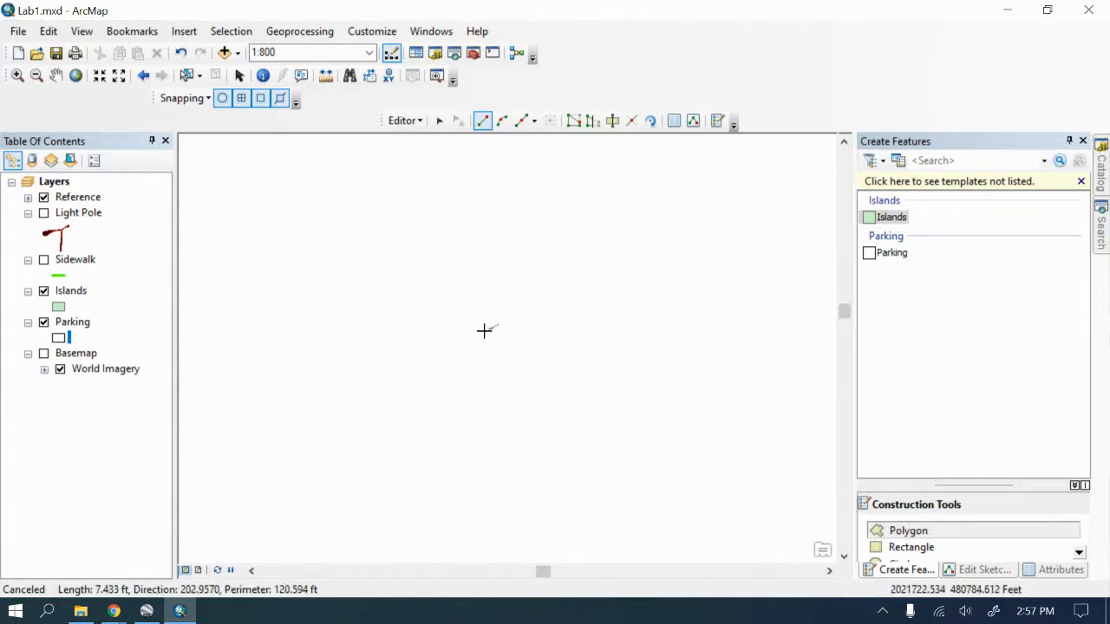
pyautogui.scroll(-1, 487, 322)
pyautogui.scroll(-1, 486, 322)
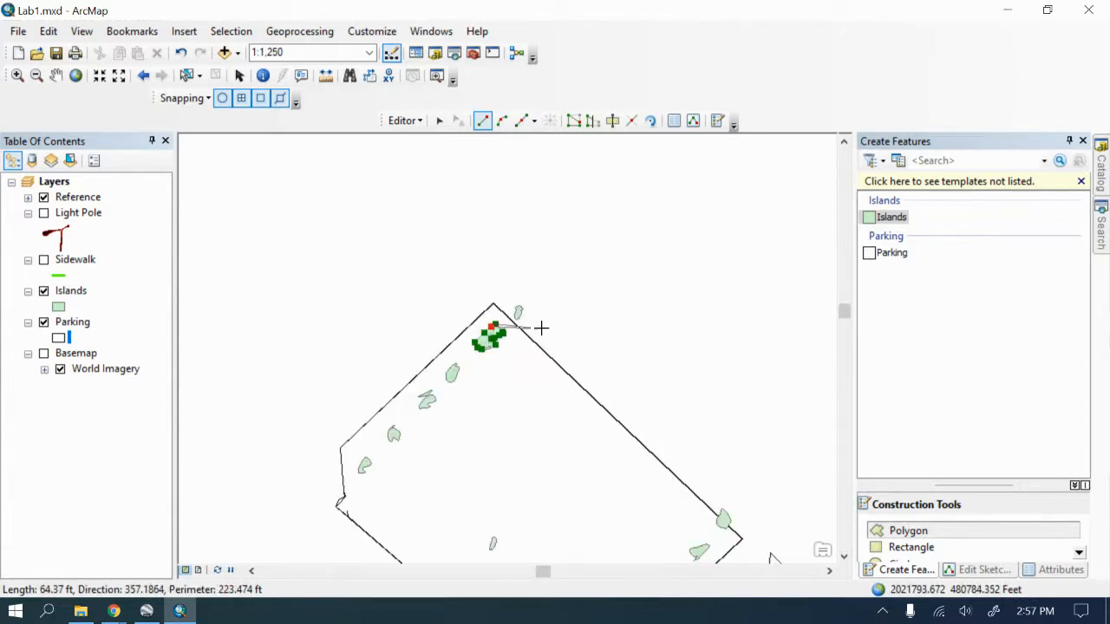
pyautogui.doubleClick(494, 326)
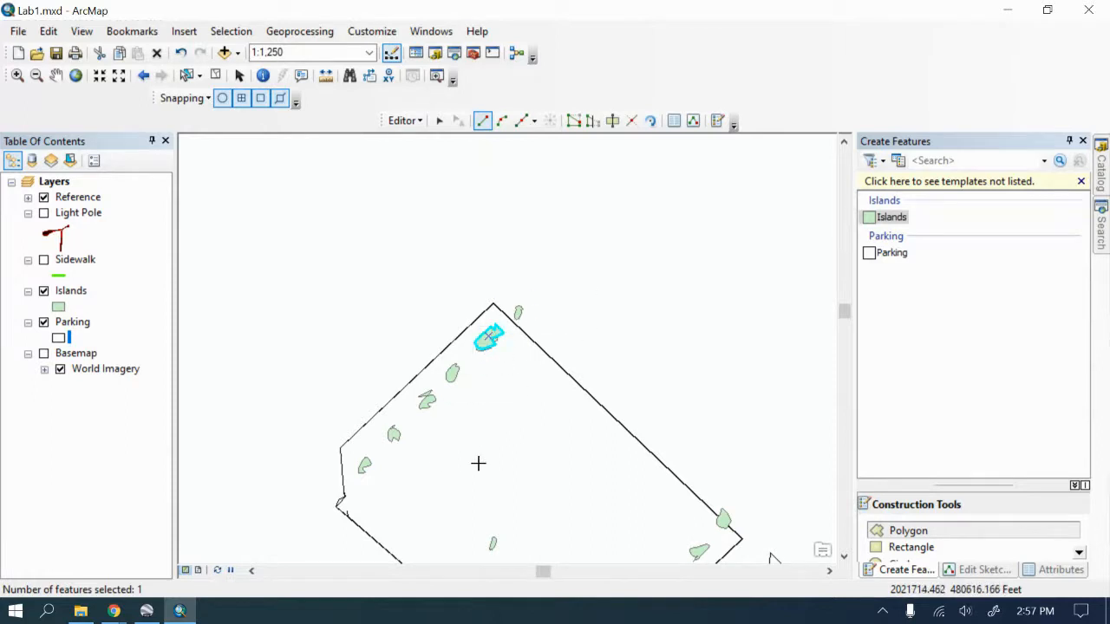
# Step: Refresh the blank map and zoom to Bookmark 1
pyautogui.scroll(-2, 457, 370)
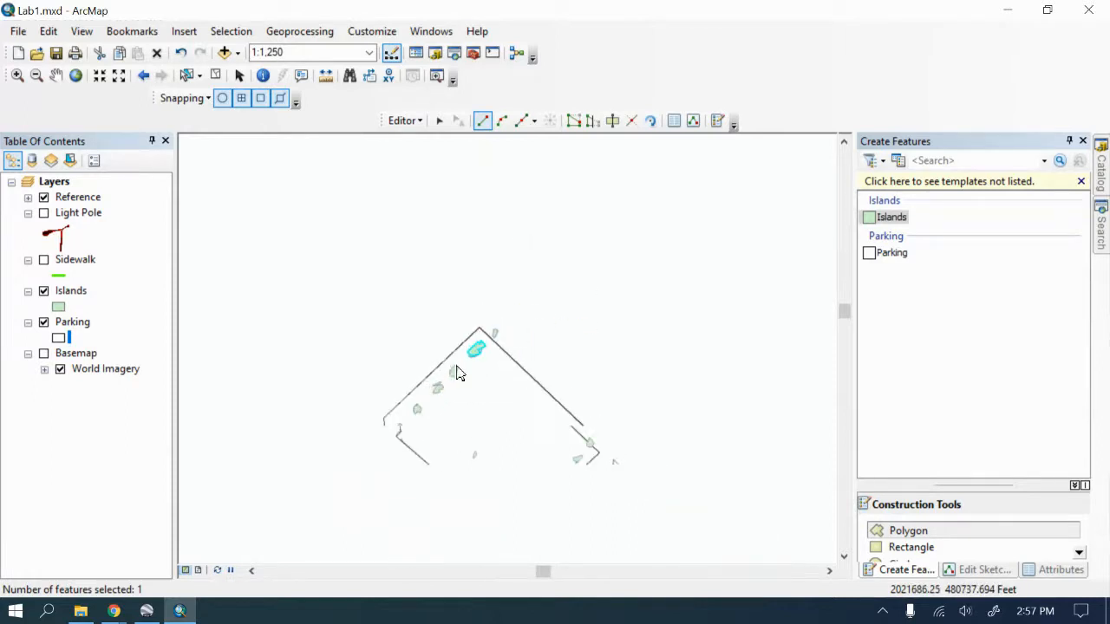
pyautogui.scroll(-2, 457, 373)
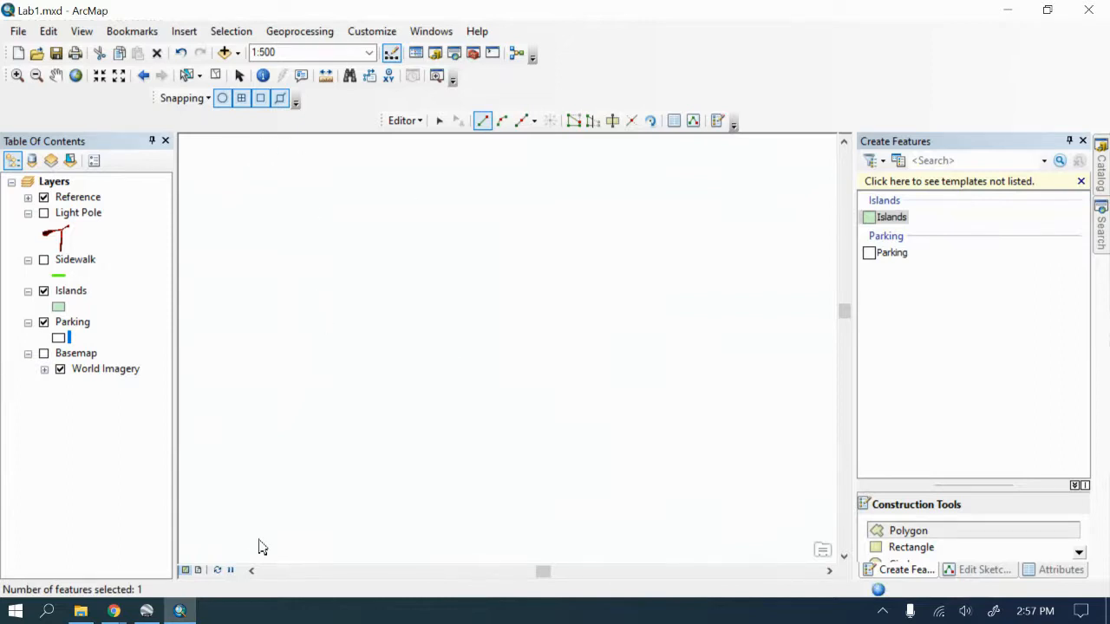
pyautogui.click(217, 571)
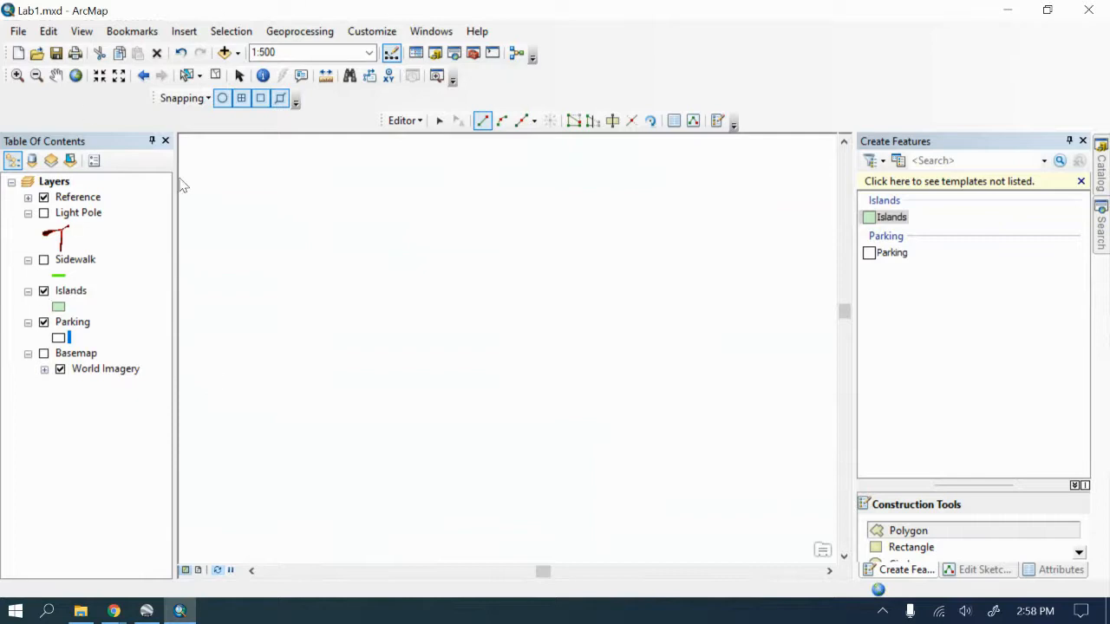
pyautogui.click(128, 33)
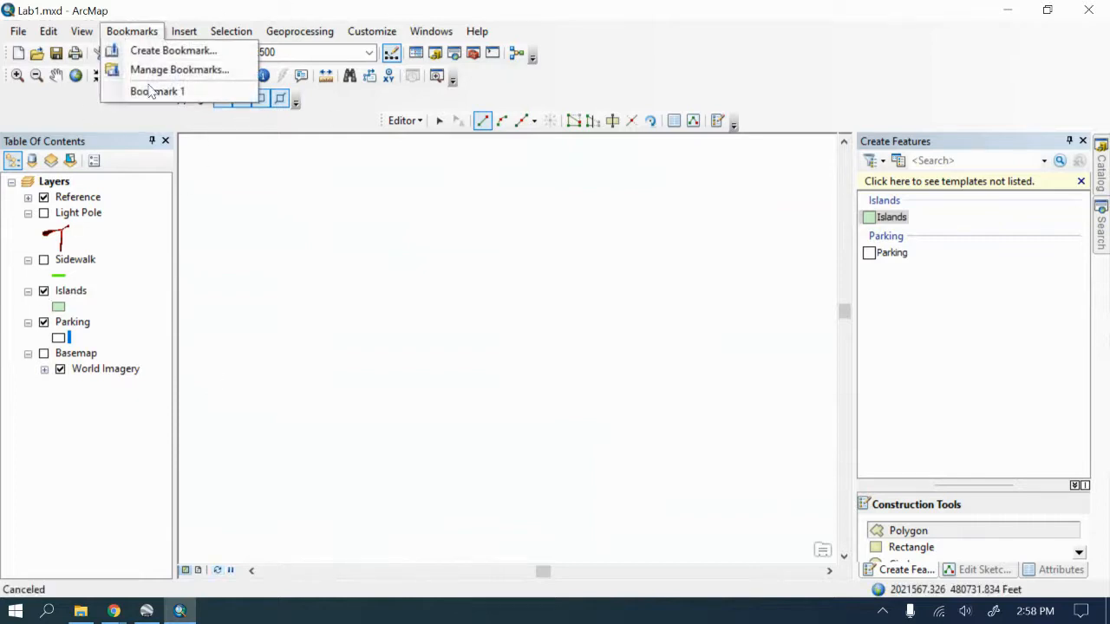
pyautogui.click(152, 75)
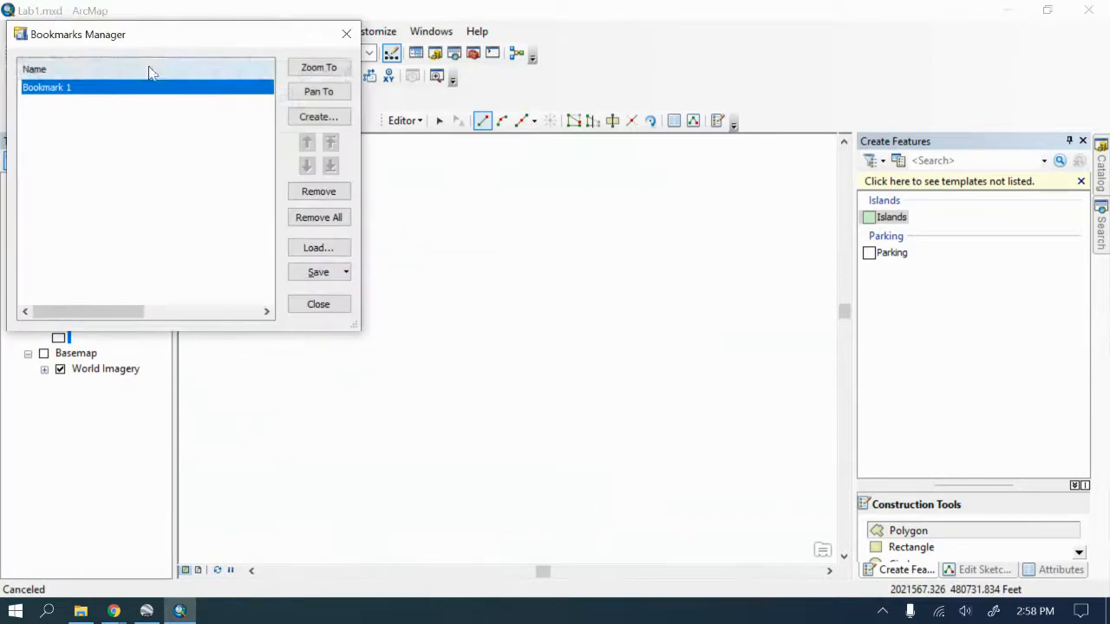
pyautogui.click(346, 37)
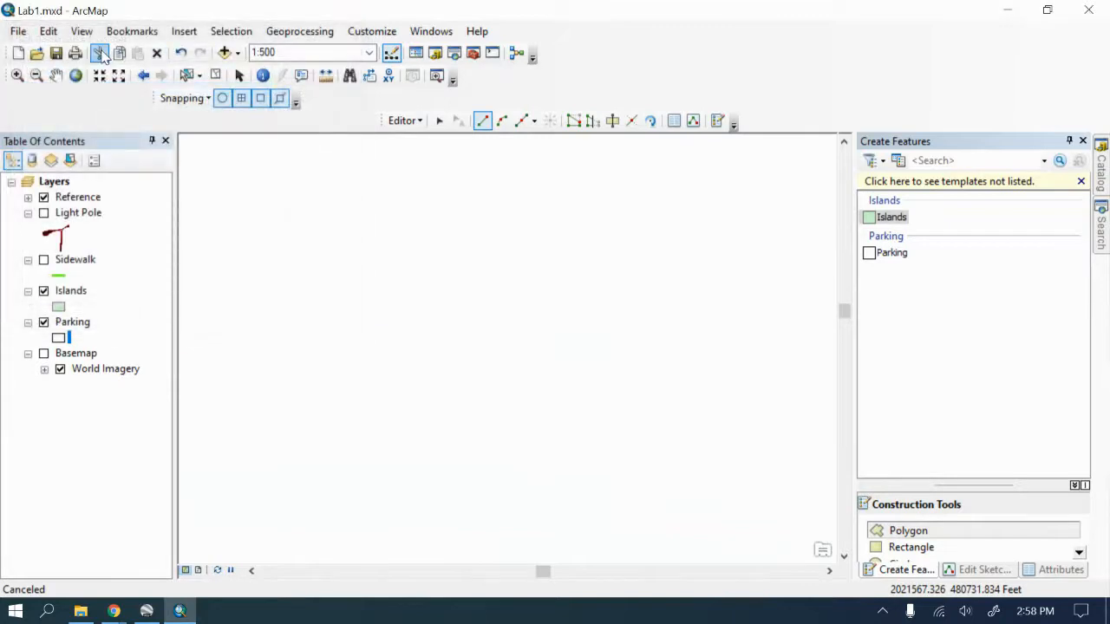
pyautogui.click(130, 31)
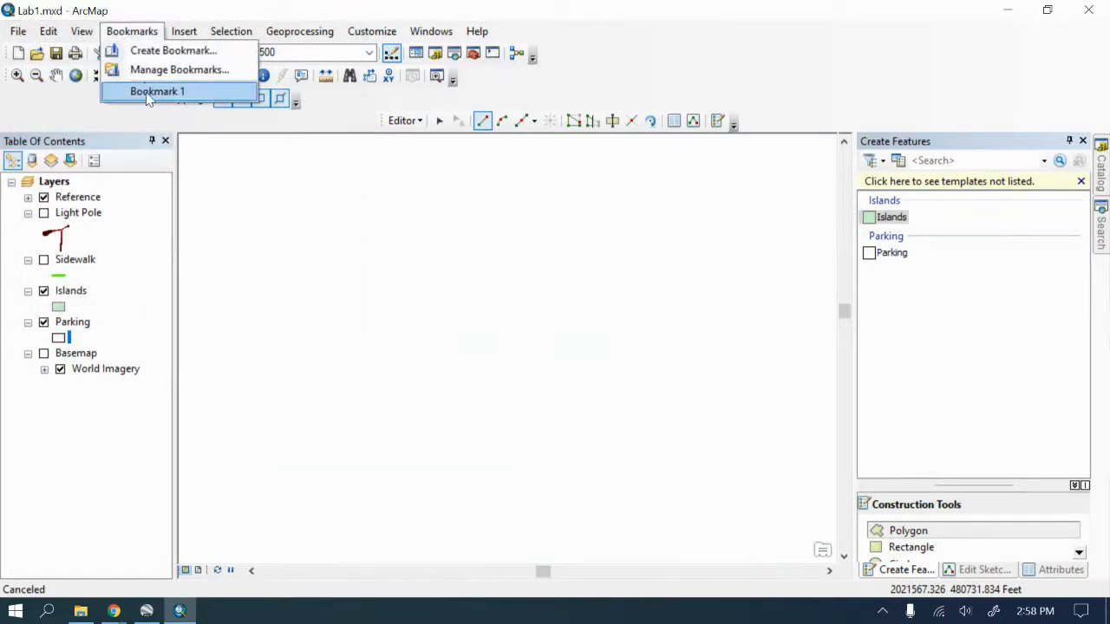
pyautogui.click(152, 91)
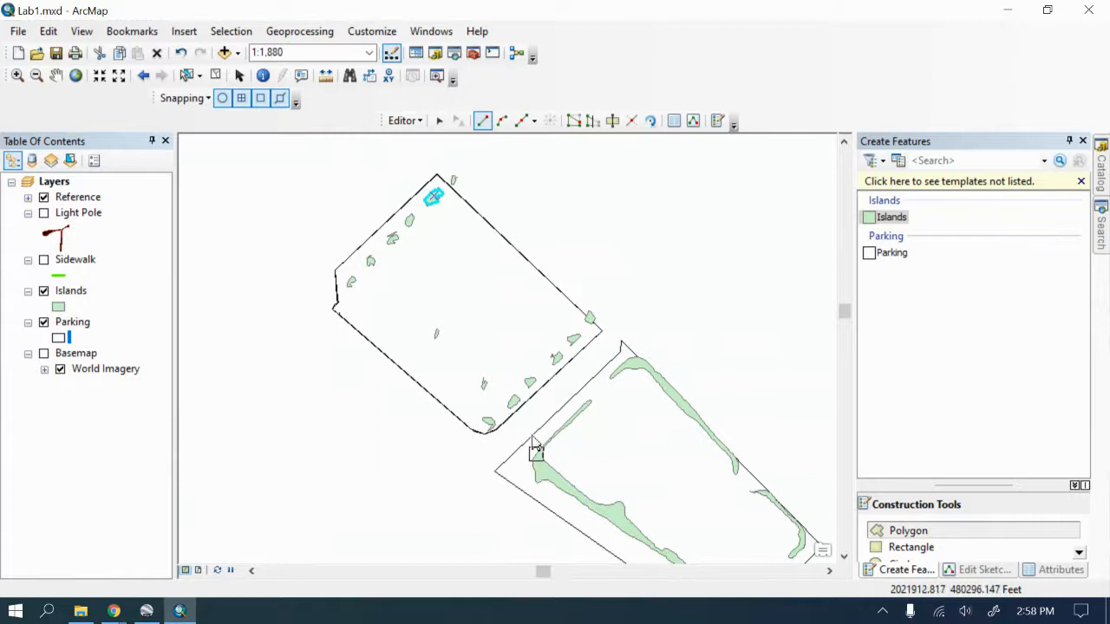
# Step: Set the map scale to 1:800
pyautogui.scroll(2, 433, 196)
pyautogui.scroll(-3, 433, 198)
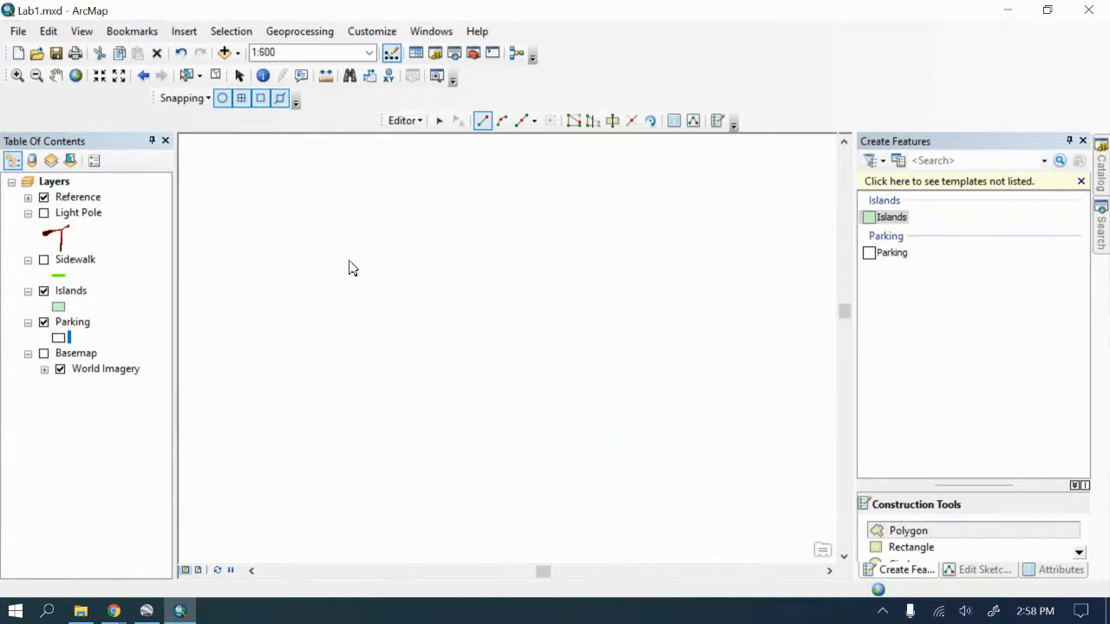
pyautogui.click(264, 39)
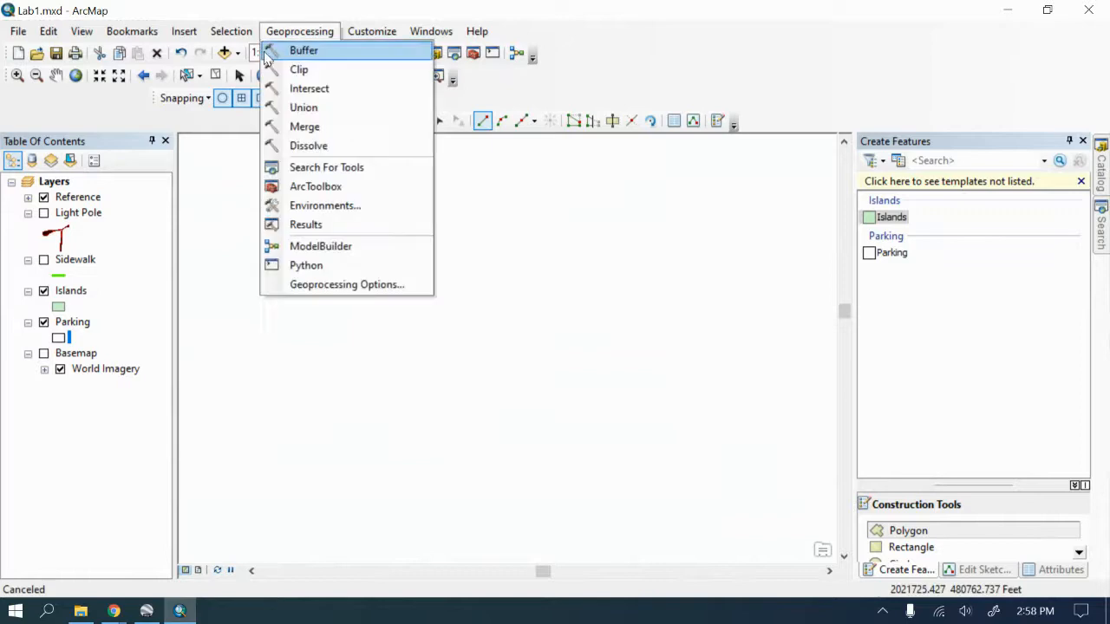
pyautogui.click(259, 54)
pyautogui.click(259, 52)
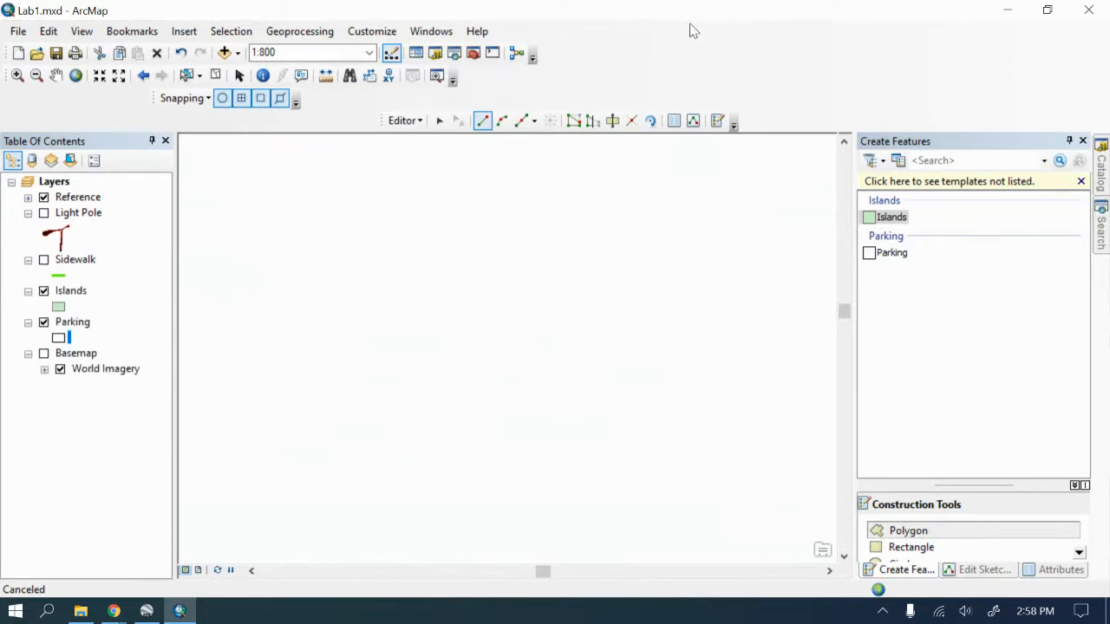
# Step: Try to stop the edit session
pyautogui.click(403, 126)
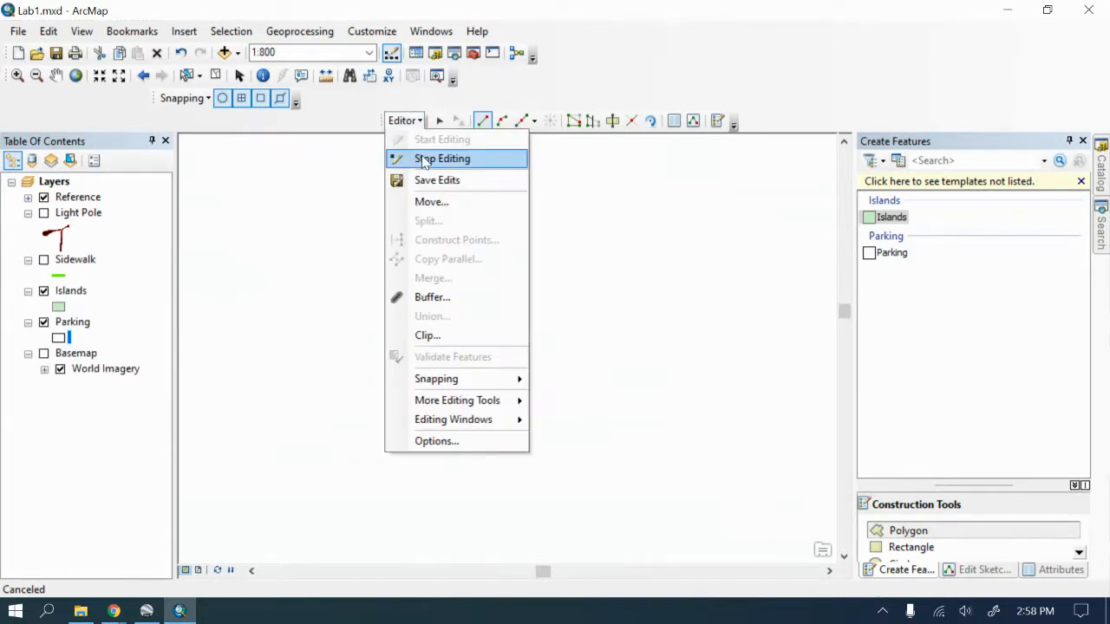
pyautogui.click(426, 159)
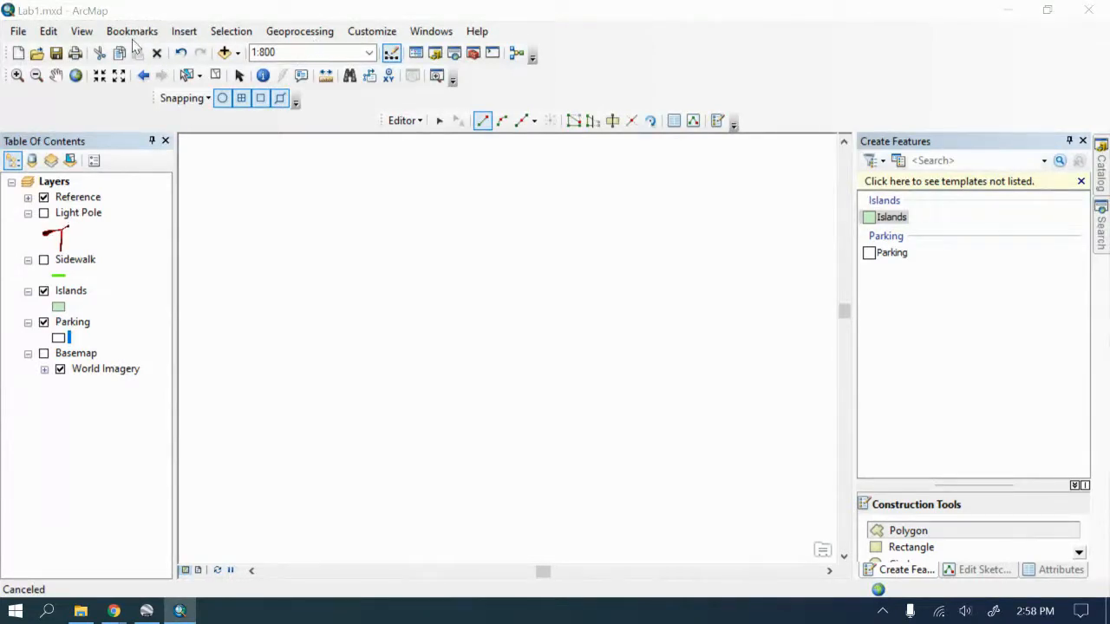
pyautogui.click(7, 342)
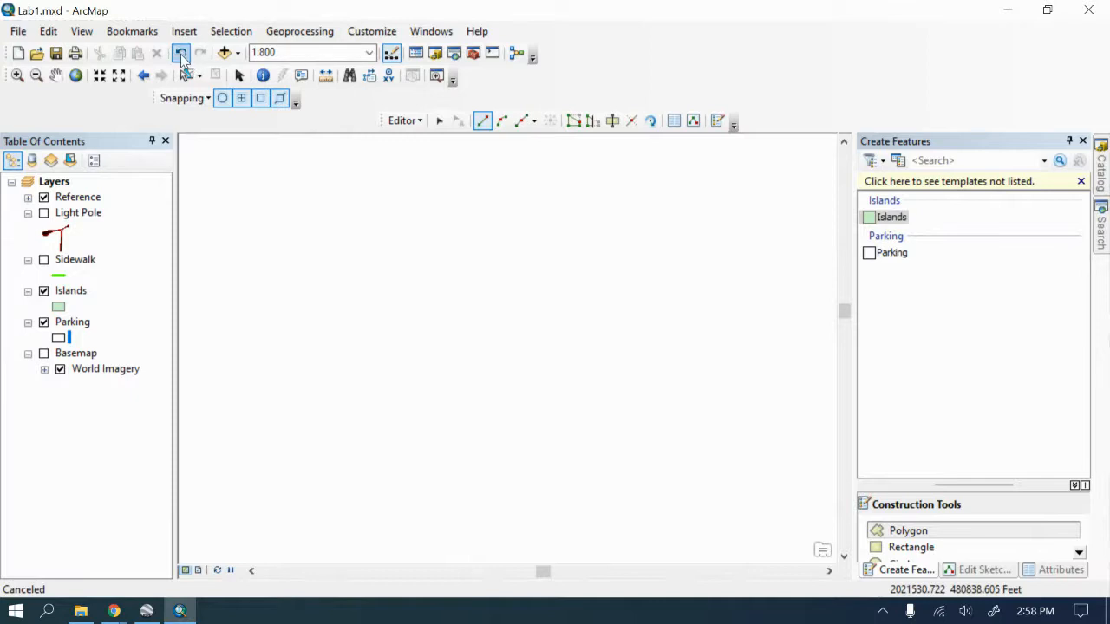
# Step: Return the map to Bookmark 1 and turn on the Basemap layer
pyautogui.click(131, 32)
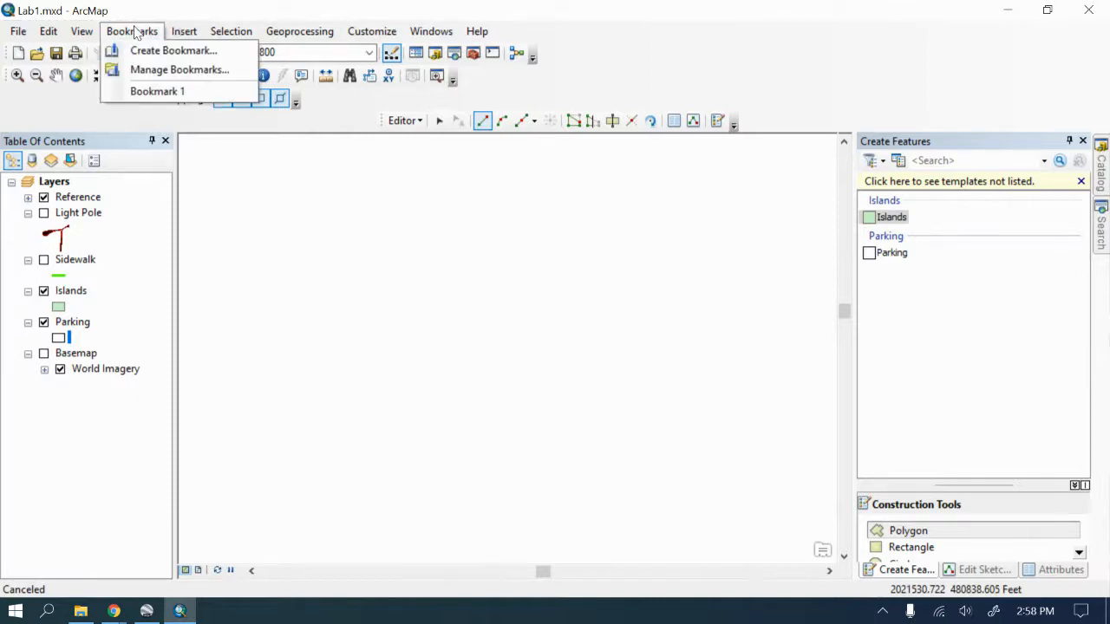
pyautogui.click(143, 89)
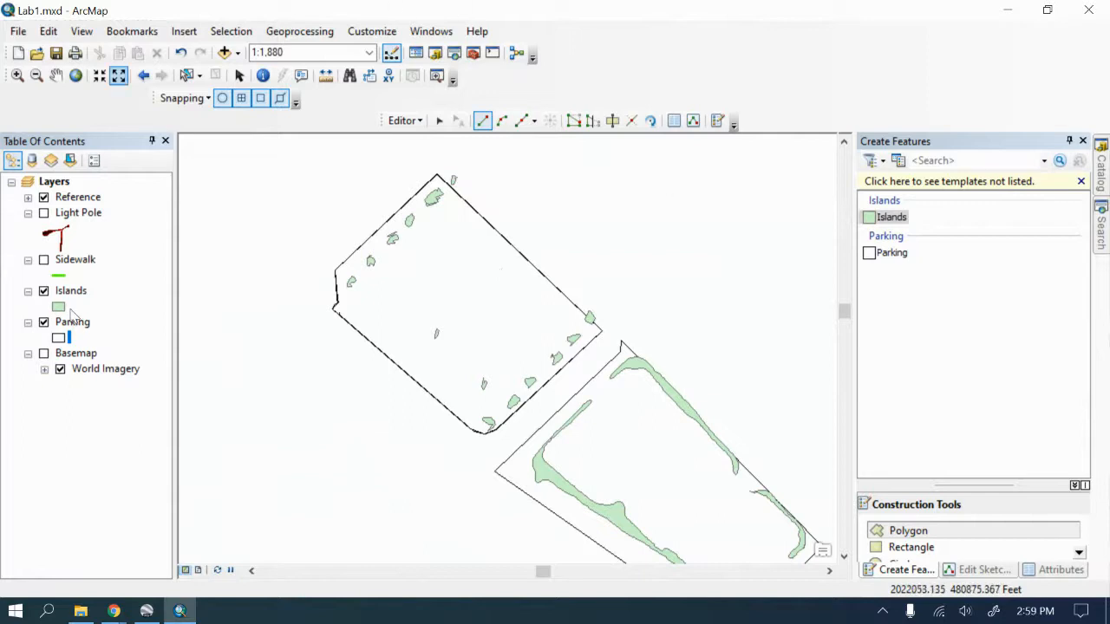
pyautogui.click(43, 353)
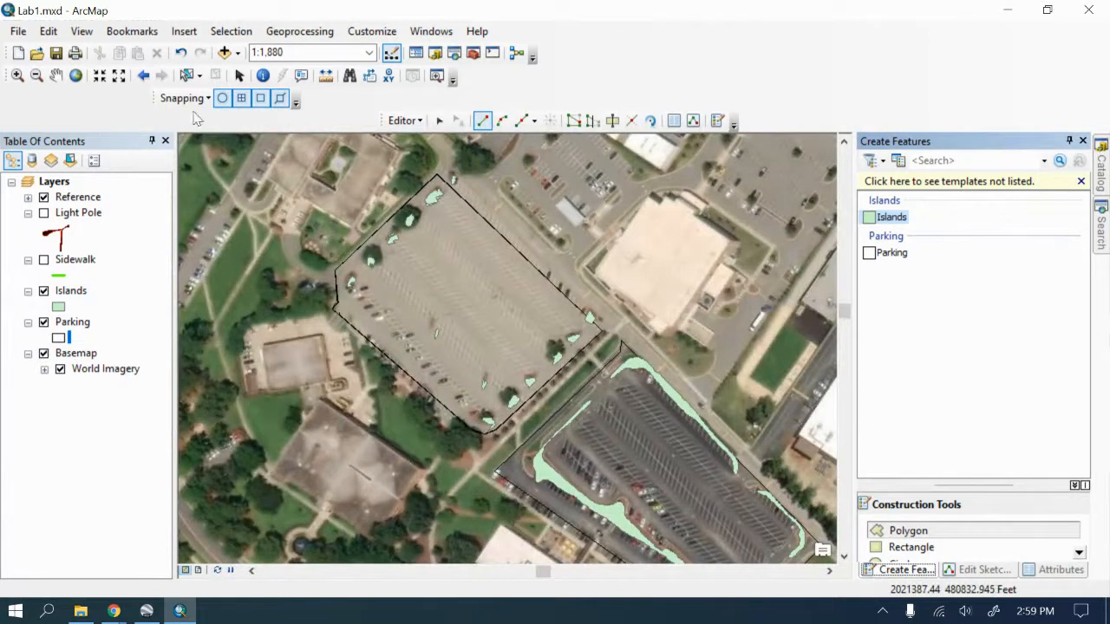
# Step: Stop the edit session and save the edits to the island and parking features
pyautogui.click(406, 120)
pyautogui.click(422, 159)
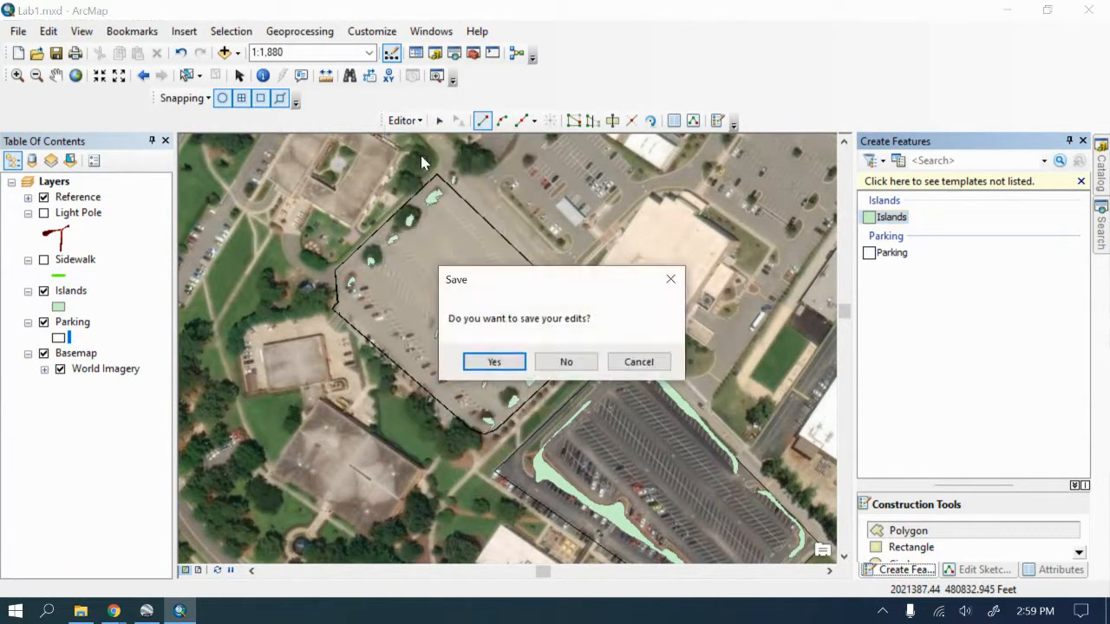
pyautogui.click(494, 361)
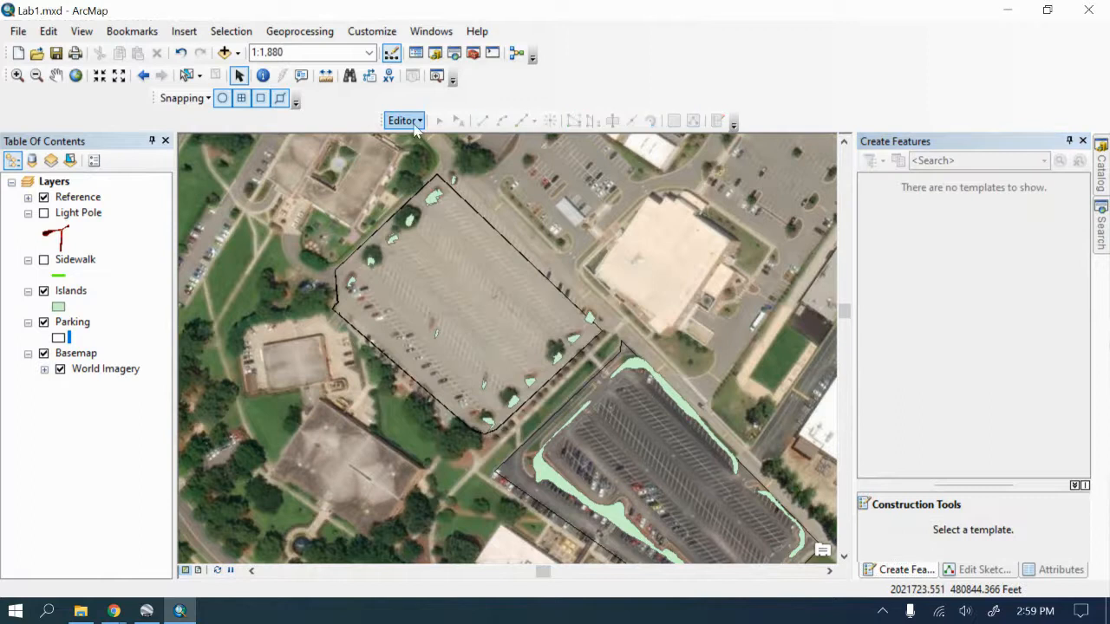
# Step: Start a new edit session, continuing past the spatial reference warnings for the layers
pyautogui.click(406, 121)
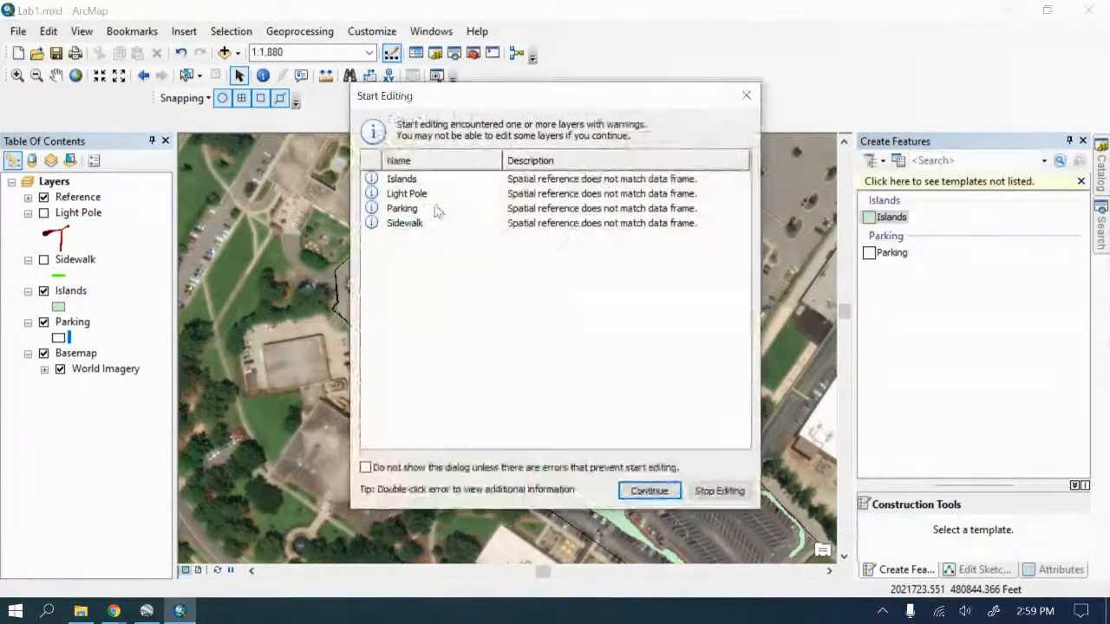
pyautogui.click(412, 181)
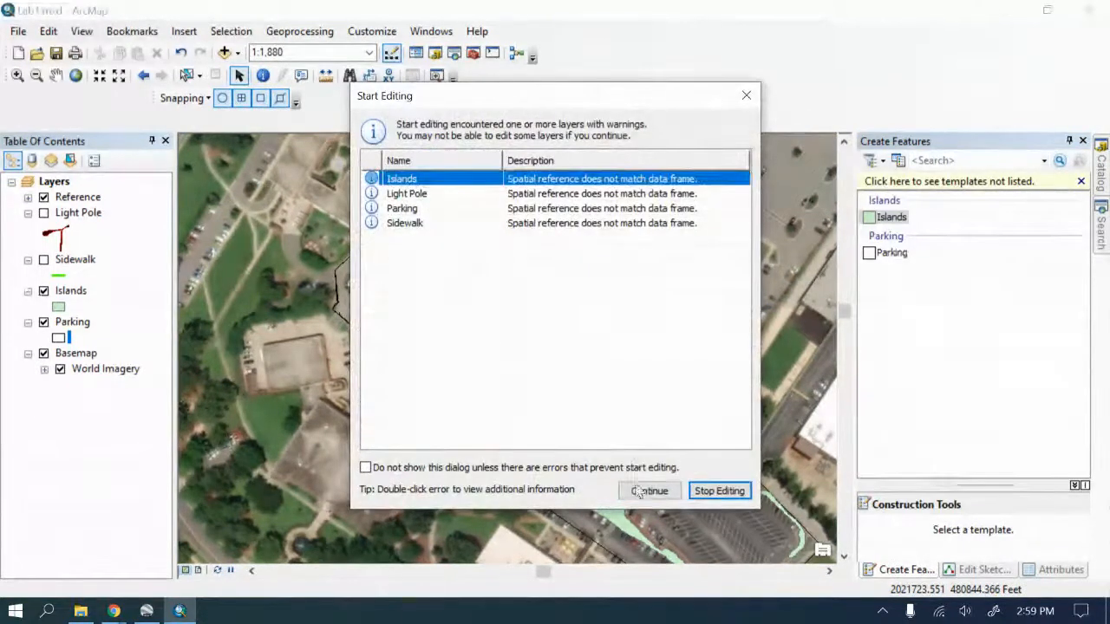
pyautogui.click(649, 491)
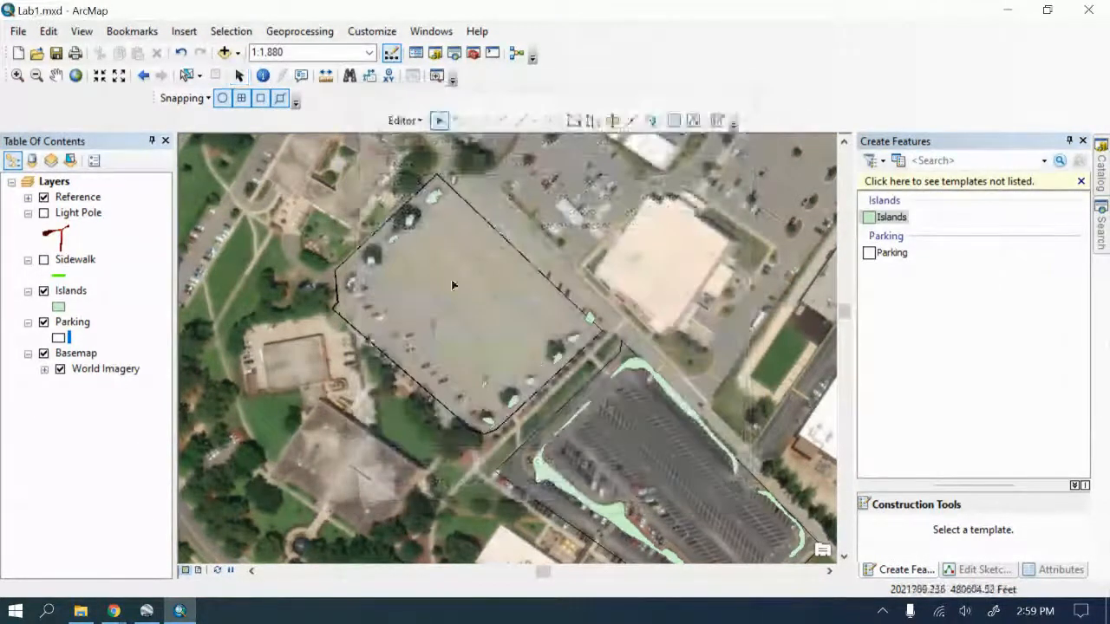
# Step: Select the island at the parking lot's northern corner and clear the selection again
pyautogui.click(437, 203)
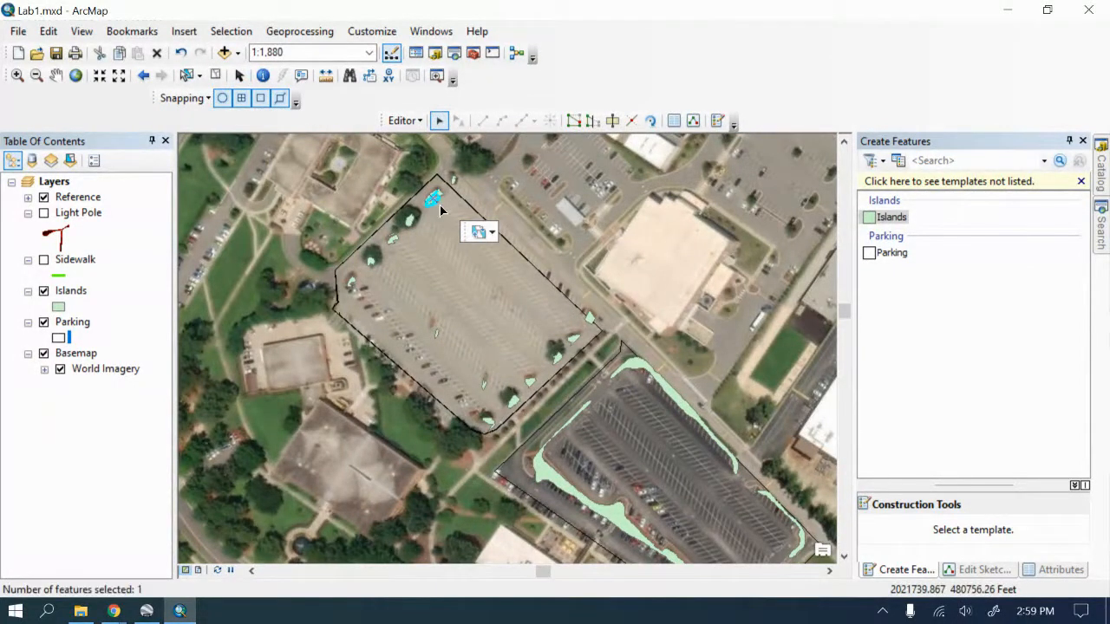
pyautogui.click(440, 210)
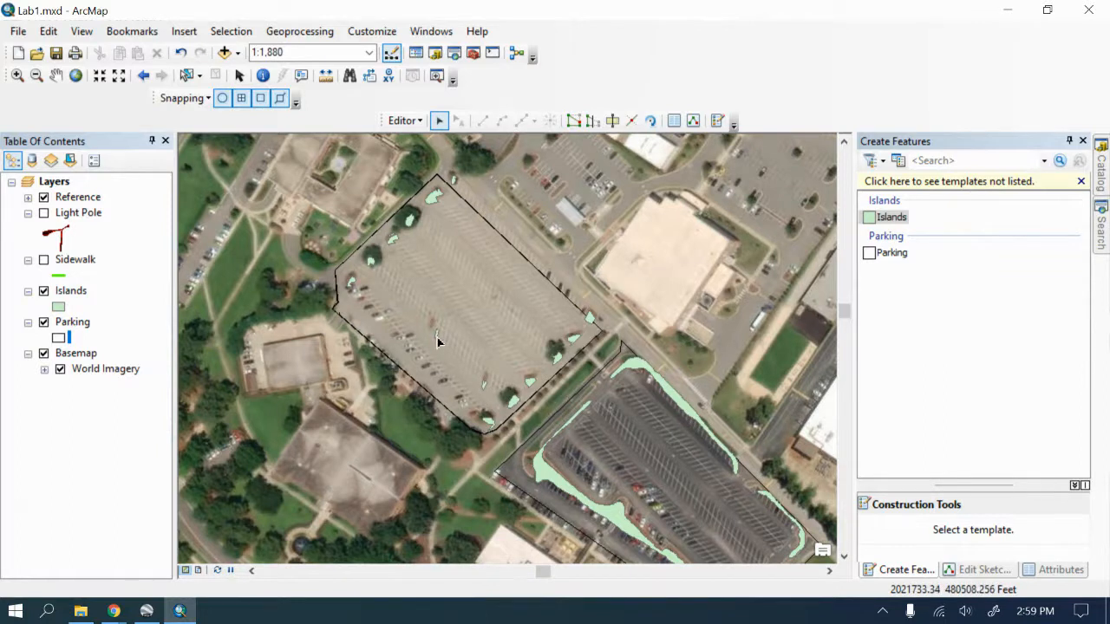
pyautogui.scroll(1, 483, 387)
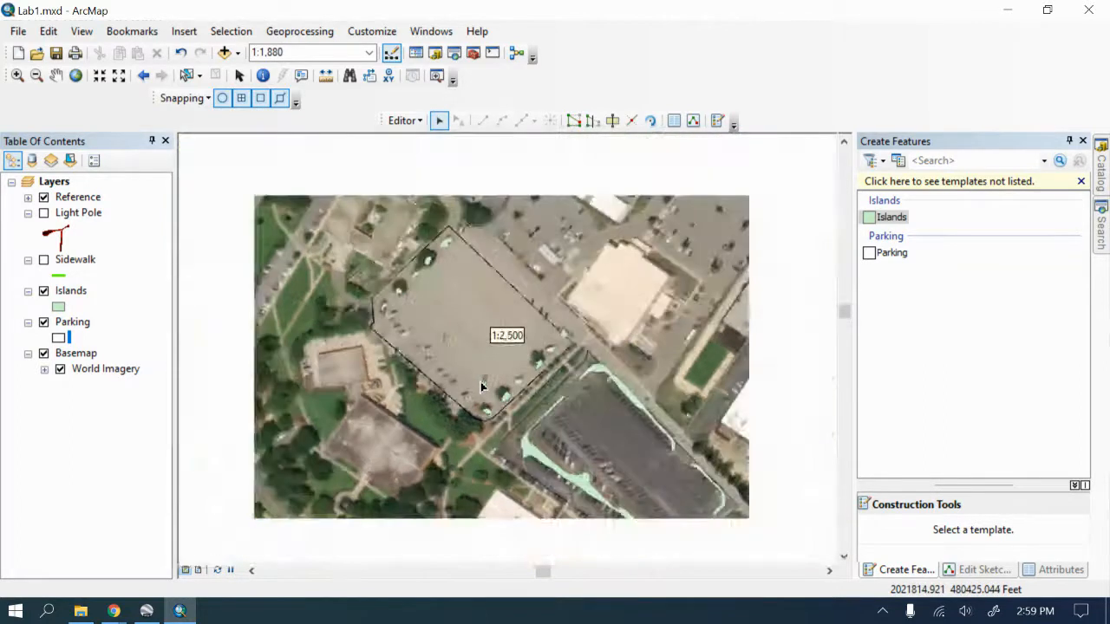
pyautogui.scroll(-2, 485, 390)
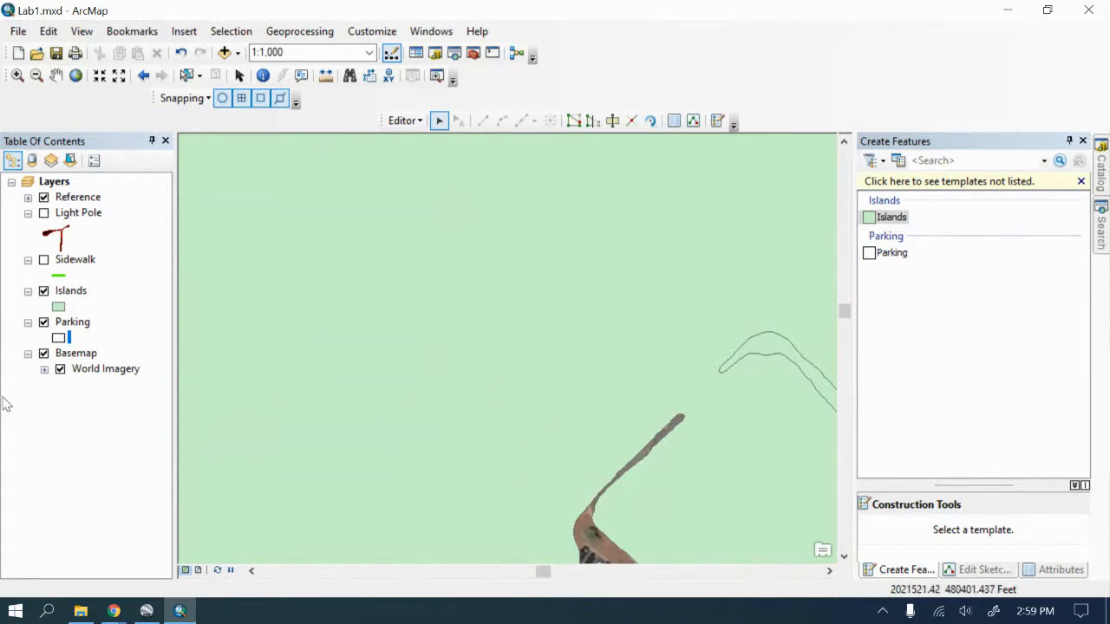
# Step: End the current edit session, saving its edits
pyautogui.click(405, 120)
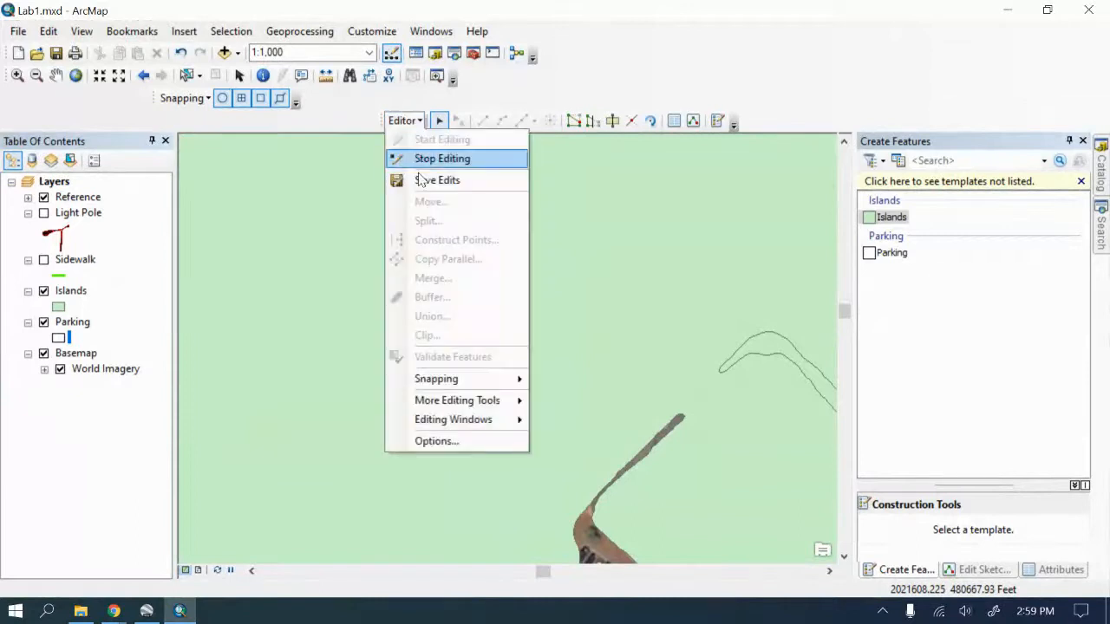
pyautogui.click(438, 161)
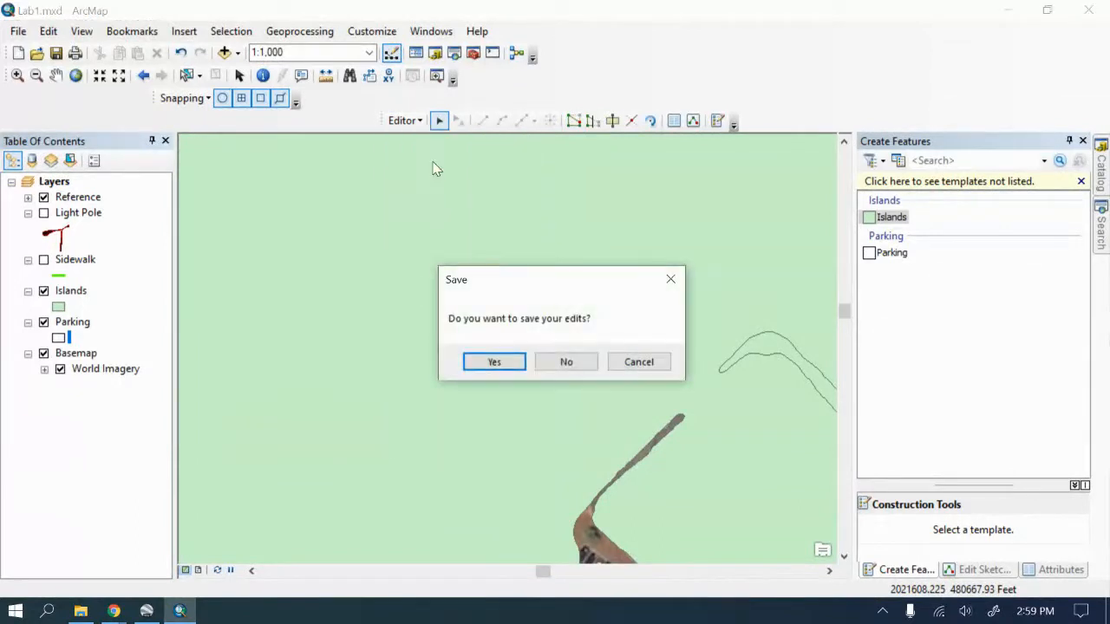
pyautogui.click(479, 361)
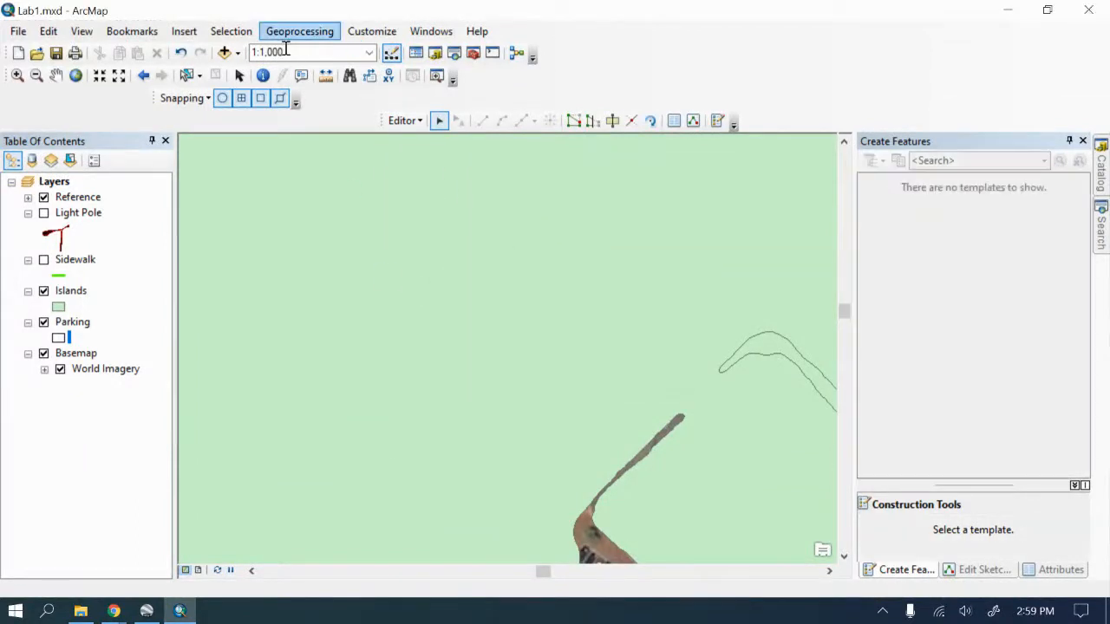
# Step: Start a new edit session at 1:500 scale over the parking lot, continuing past the spatial reference warnings
pyautogui.scroll(-1, 327, 253)
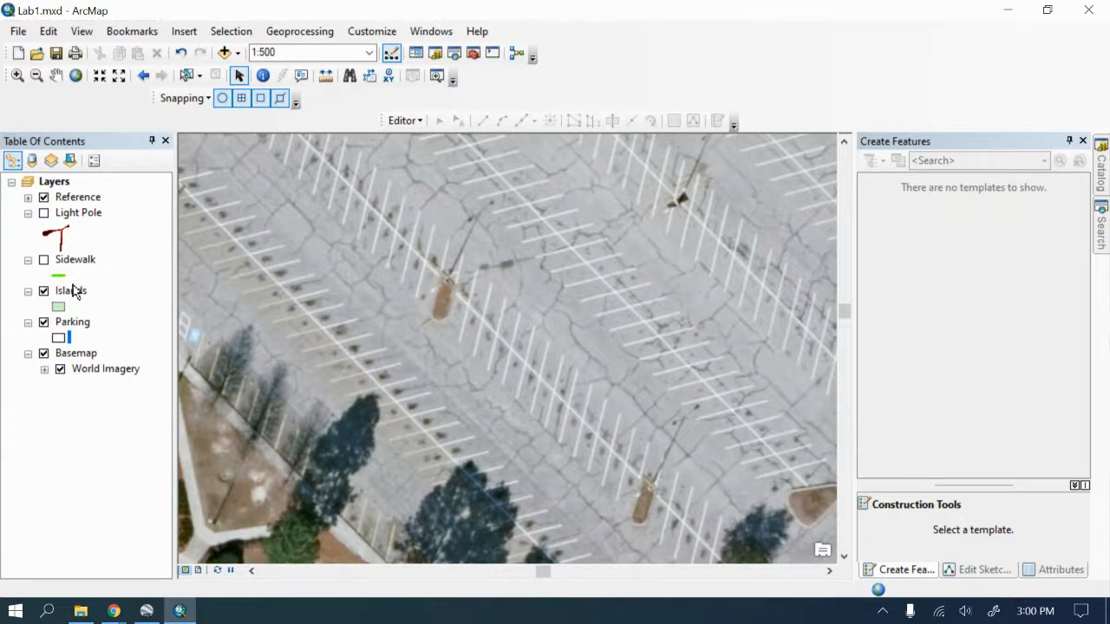
pyautogui.click(397, 122)
pyautogui.click(429, 141)
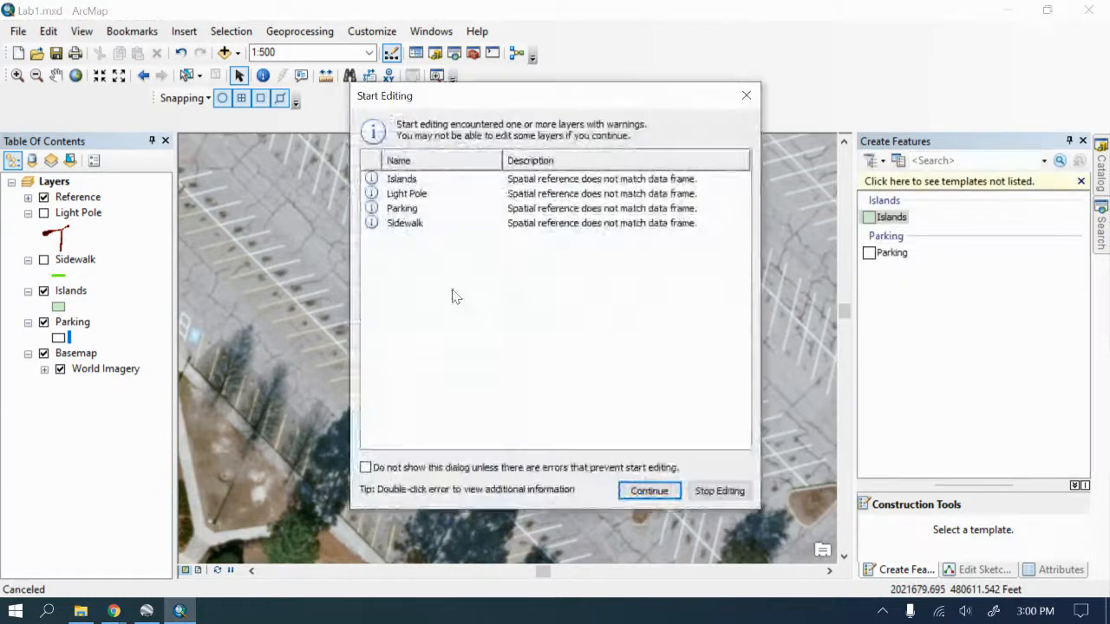
pyautogui.click(410, 181)
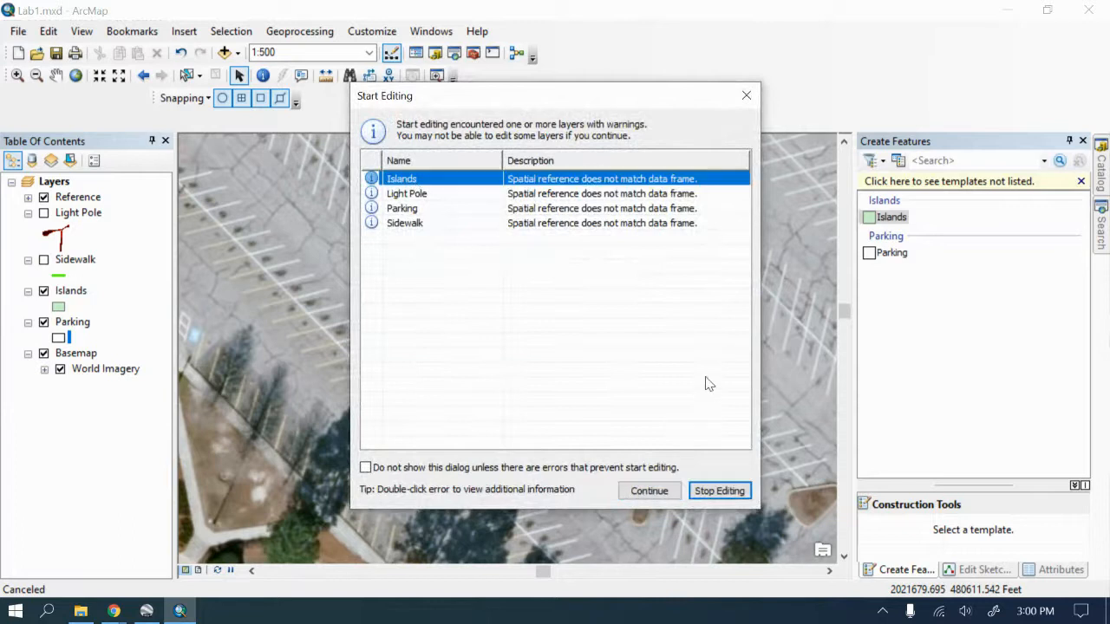
pyautogui.click(650, 490)
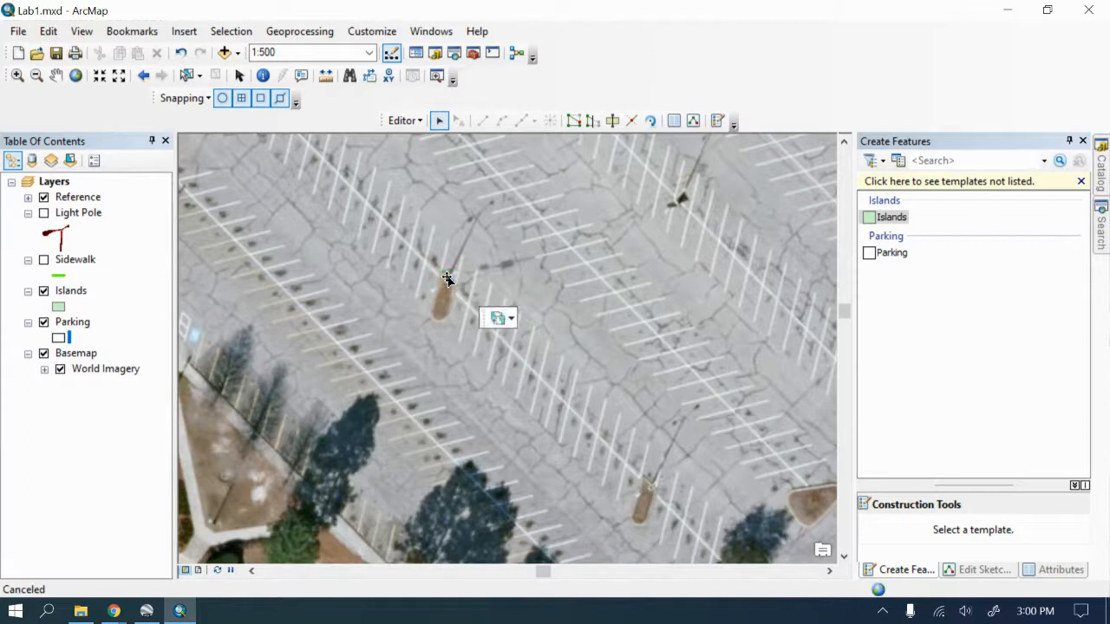
# Step: Choose the Islands template with the Polygon construction tool and turn snapping off
pyautogui.click(437, 278)
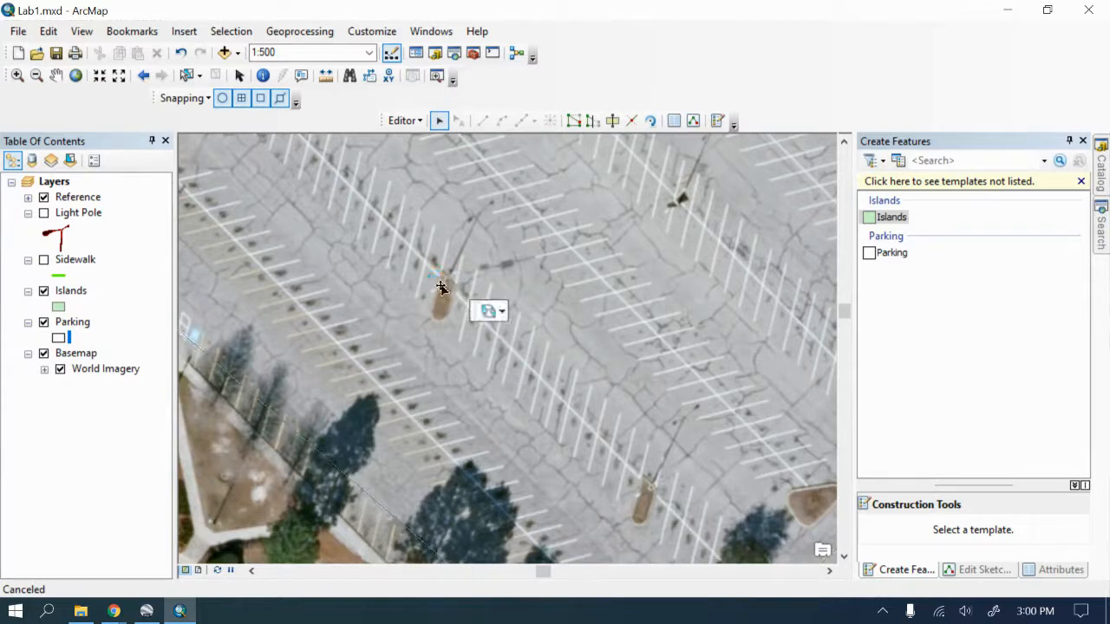
pyautogui.click(888, 223)
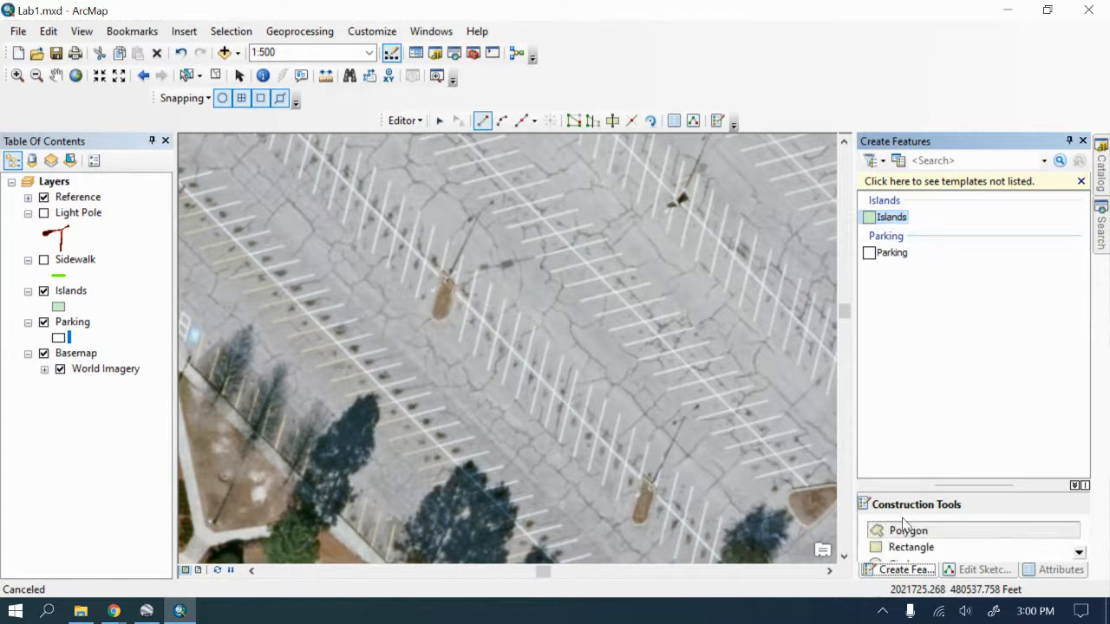
pyautogui.click(905, 529)
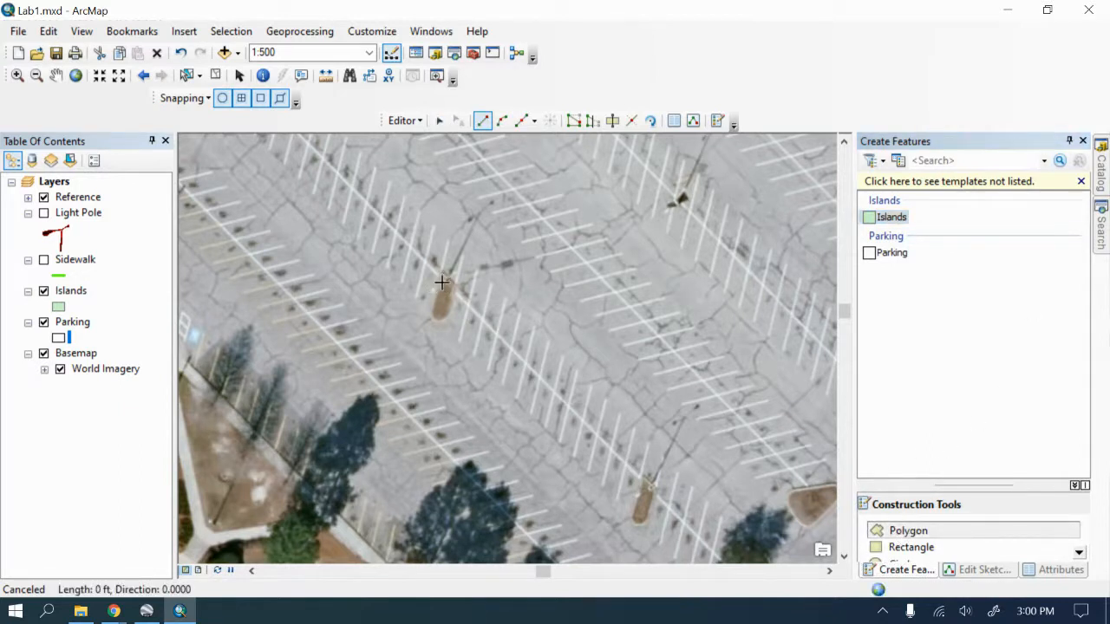
pyautogui.click(198, 99)
pyautogui.click(218, 114)
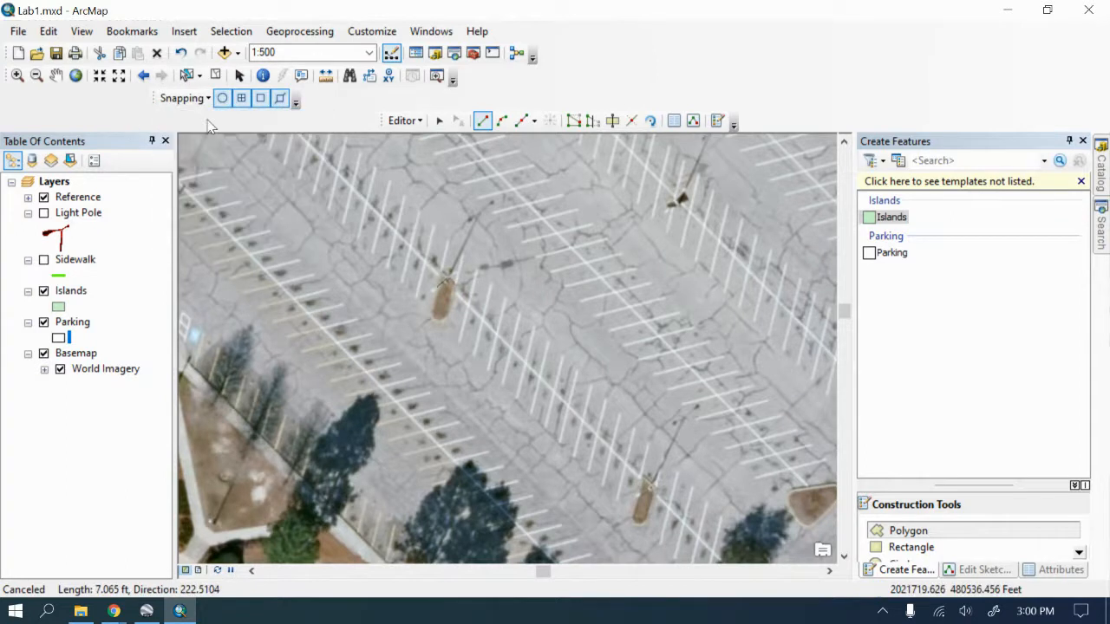
# Step: Trace the small brown light-pole island near the middle of the parking lot as an Islands polygon
pyautogui.click(434, 297)
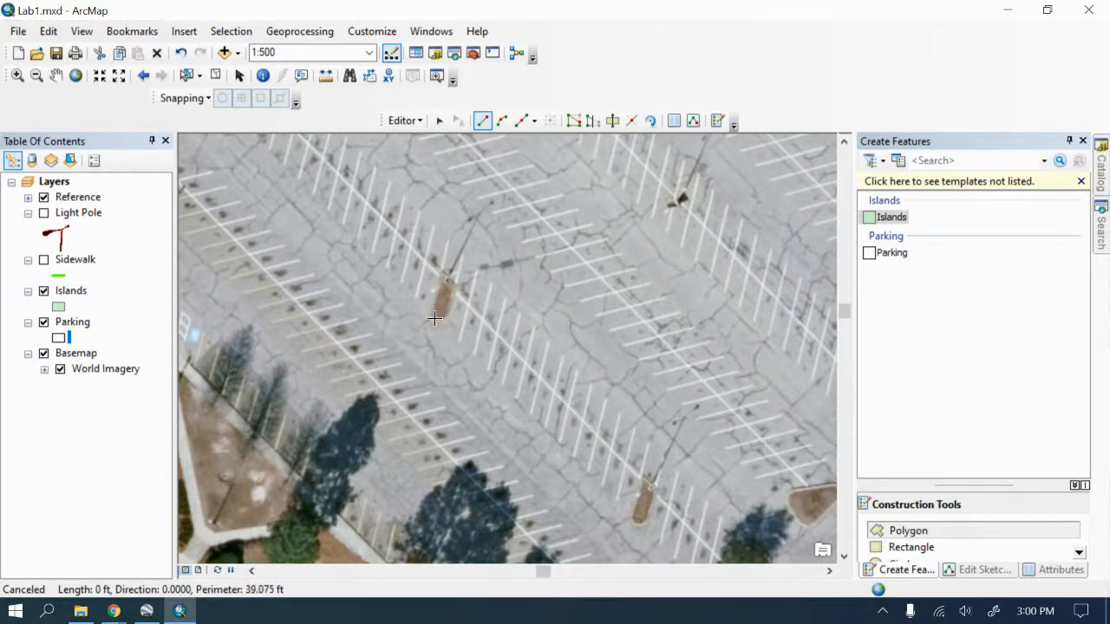
pyautogui.click(439, 320)
pyautogui.click(449, 309)
pyautogui.click(455, 285)
pyautogui.click(445, 273)
# Step: Turn snapping back on and save the edits to the Islands layer
pyautogui.click(198, 98)
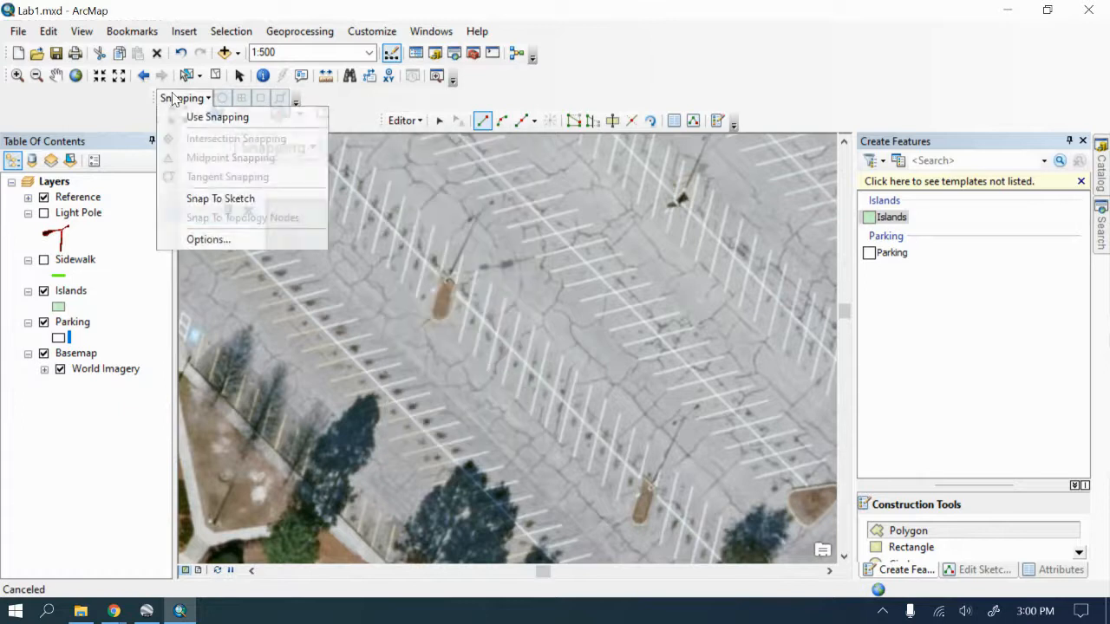
pyautogui.click(192, 120)
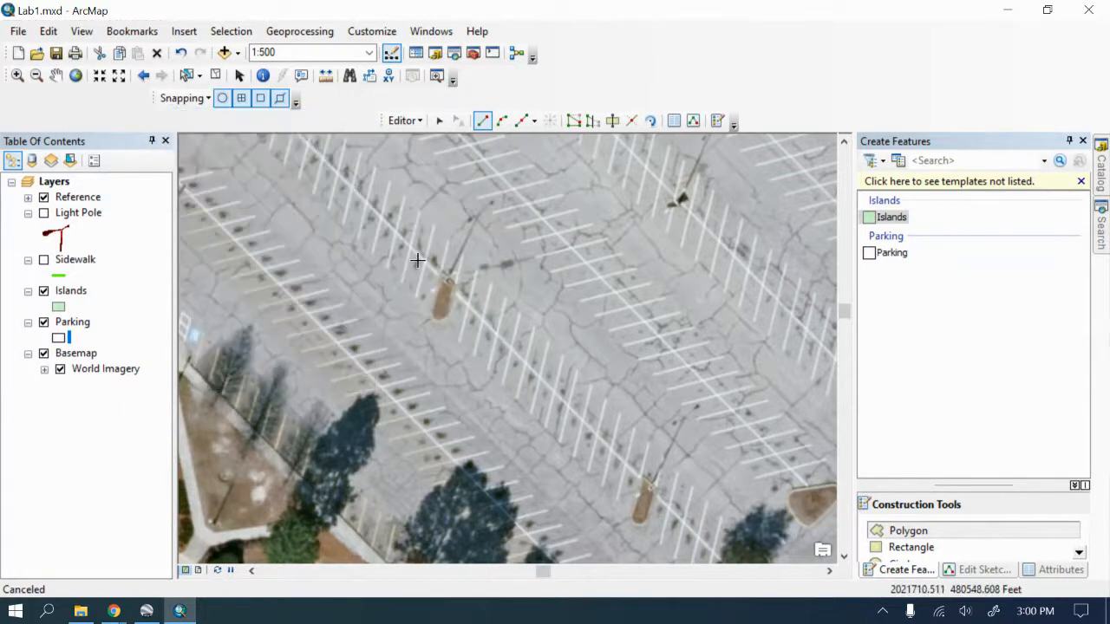
pyautogui.click(452, 288)
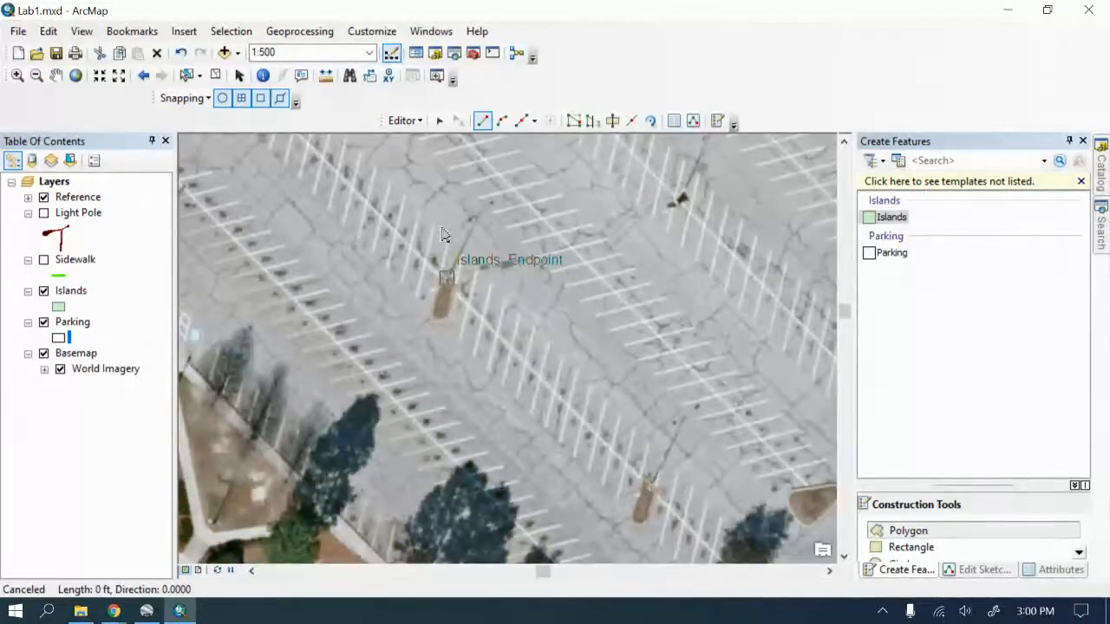
pyautogui.click(404, 120)
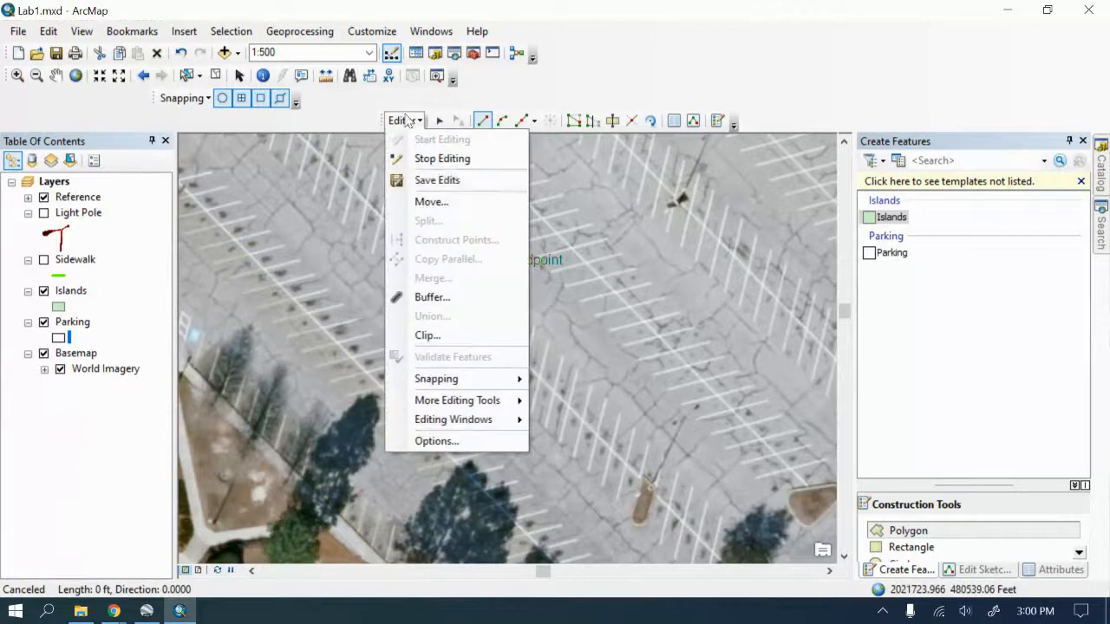
pyautogui.click(429, 182)
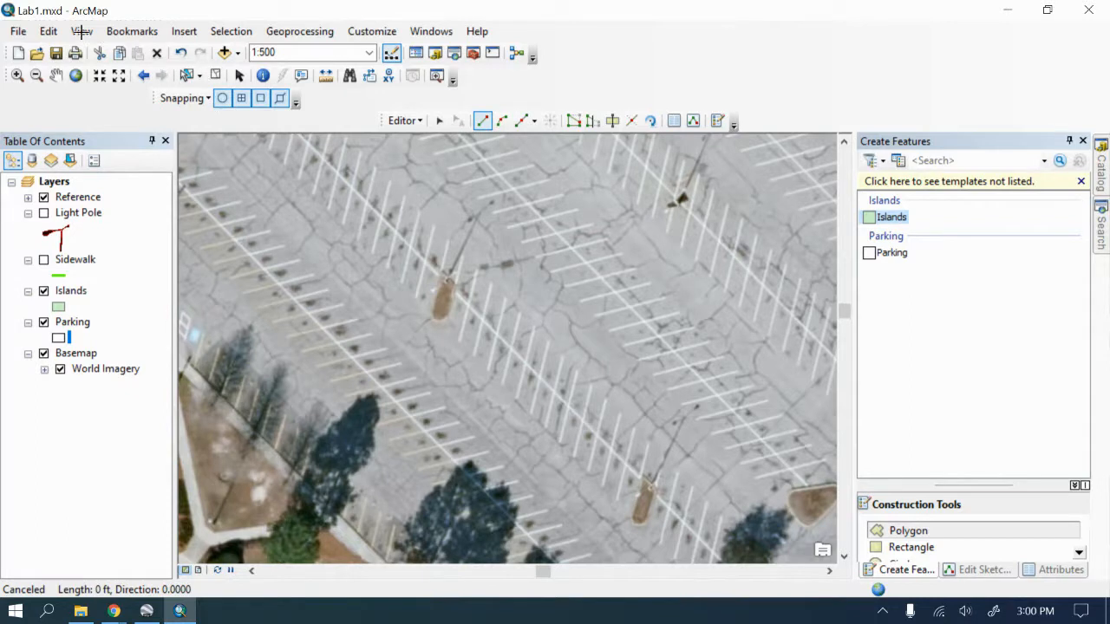
# Step: Trace the second small light-pole island, southeast of the first one, as an Islands polygon
pyautogui.click(927, 535)
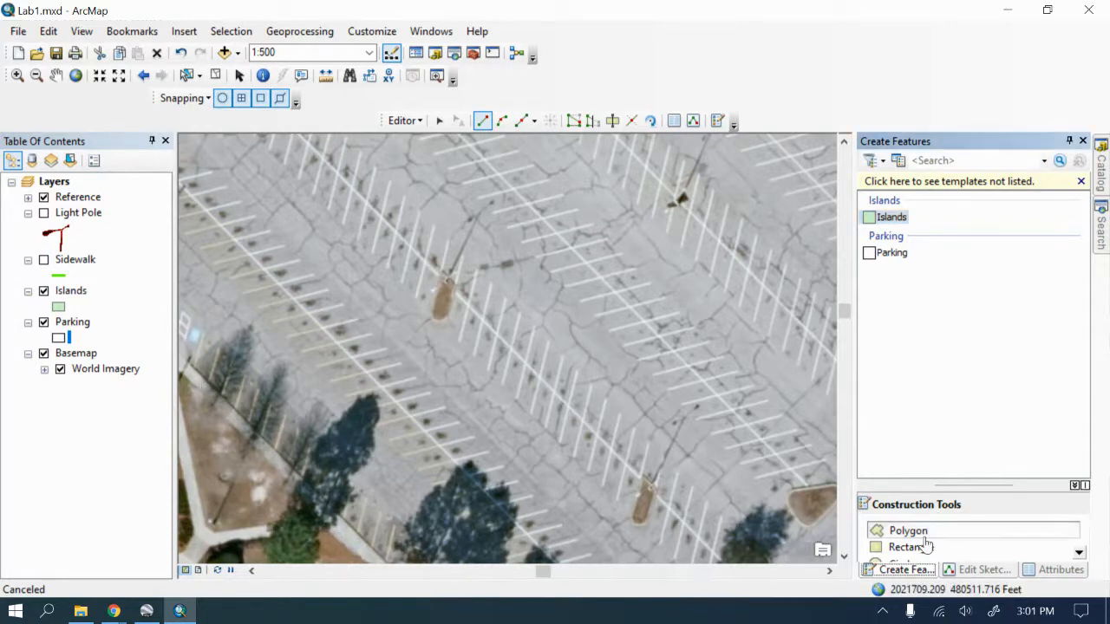
pyautogui.click(655, 482)
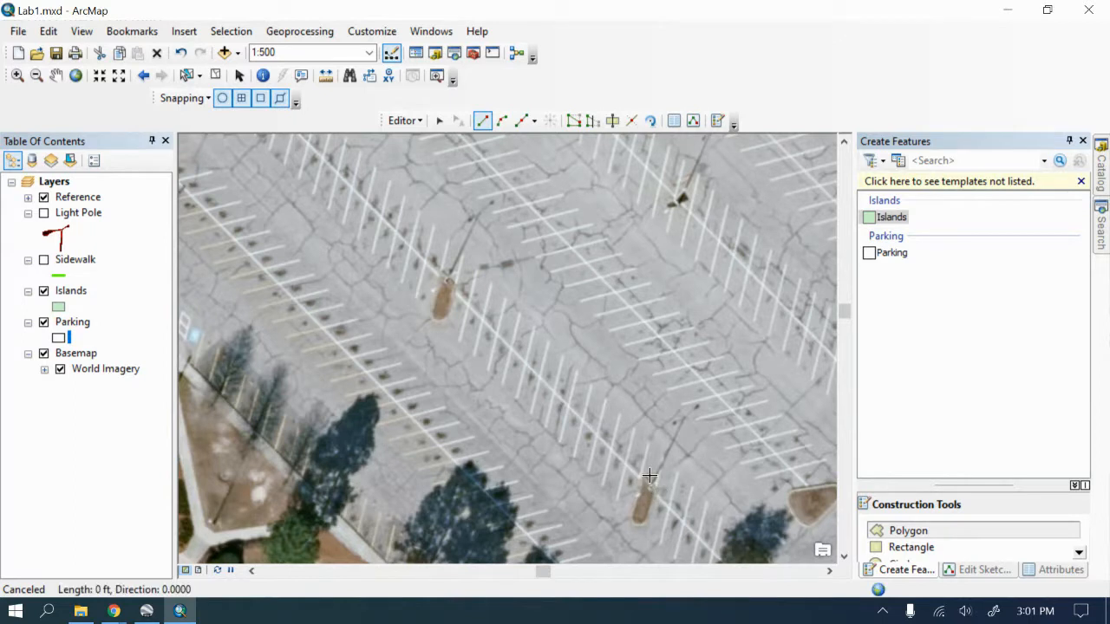
pyautogui.click(649, 476)
pyautogui.click(641, 480)
pyautogui.click(629, 517)
pyautogui.click(642, 533)
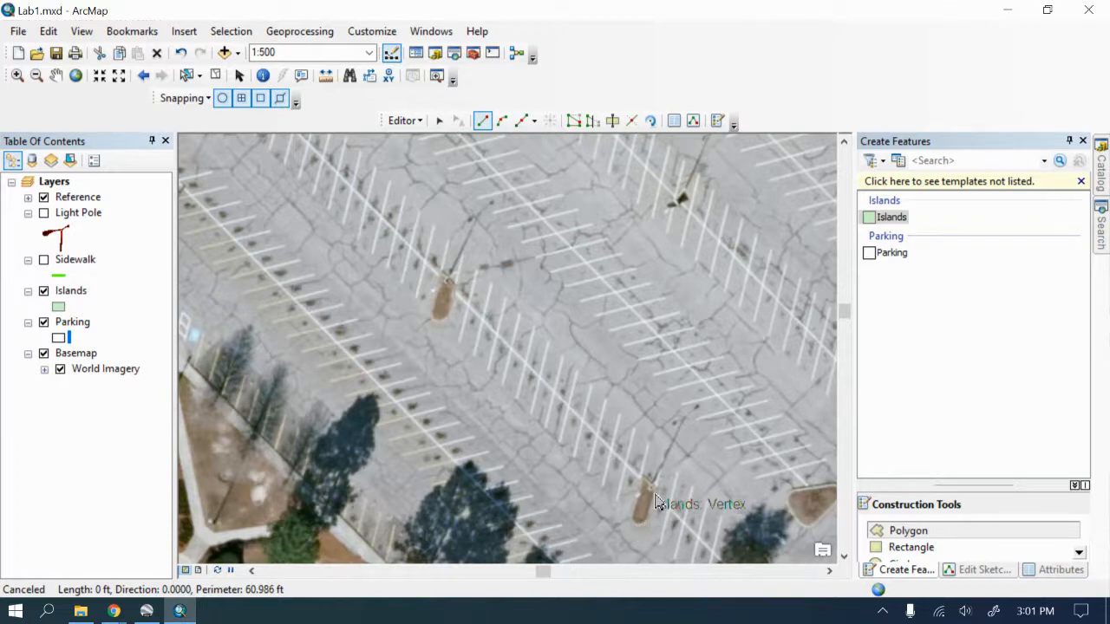
pyautogui.click(657, 496)
pyautogui.click(644, 476)
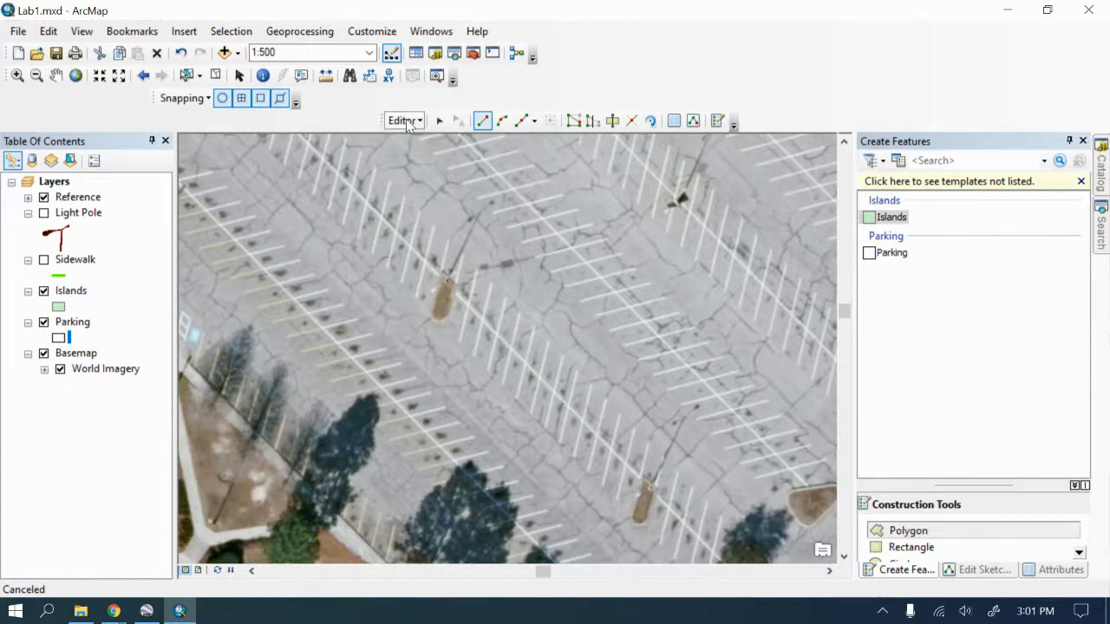
# Step: Try to stop the edit session after tracing the two light-pole islands
pyautogui.click(404, 120)
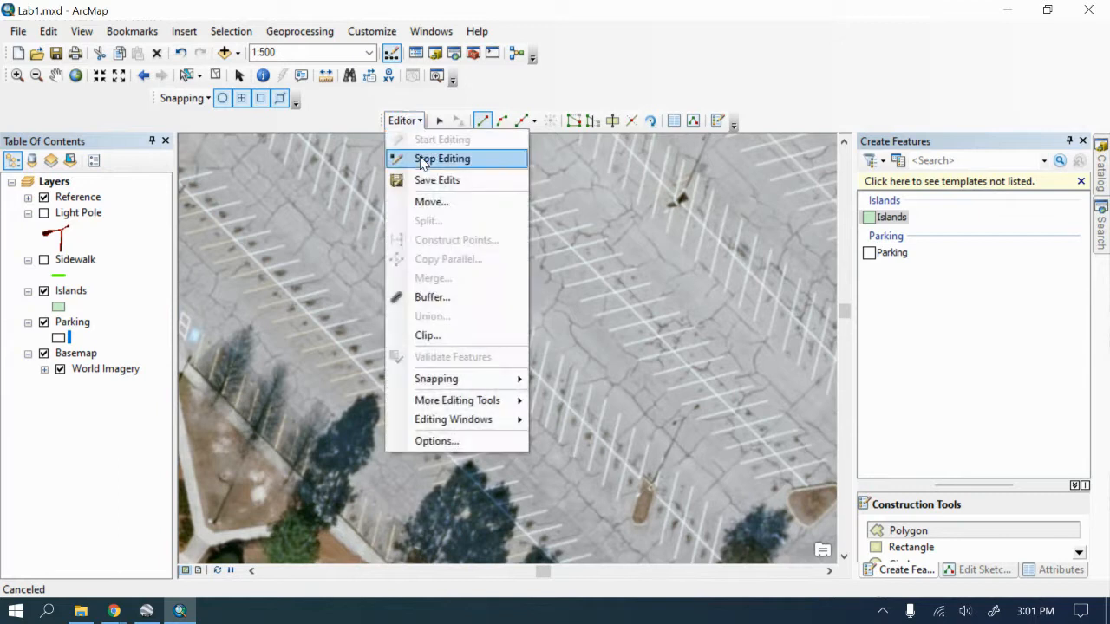
pyautogui.click(423, 160)
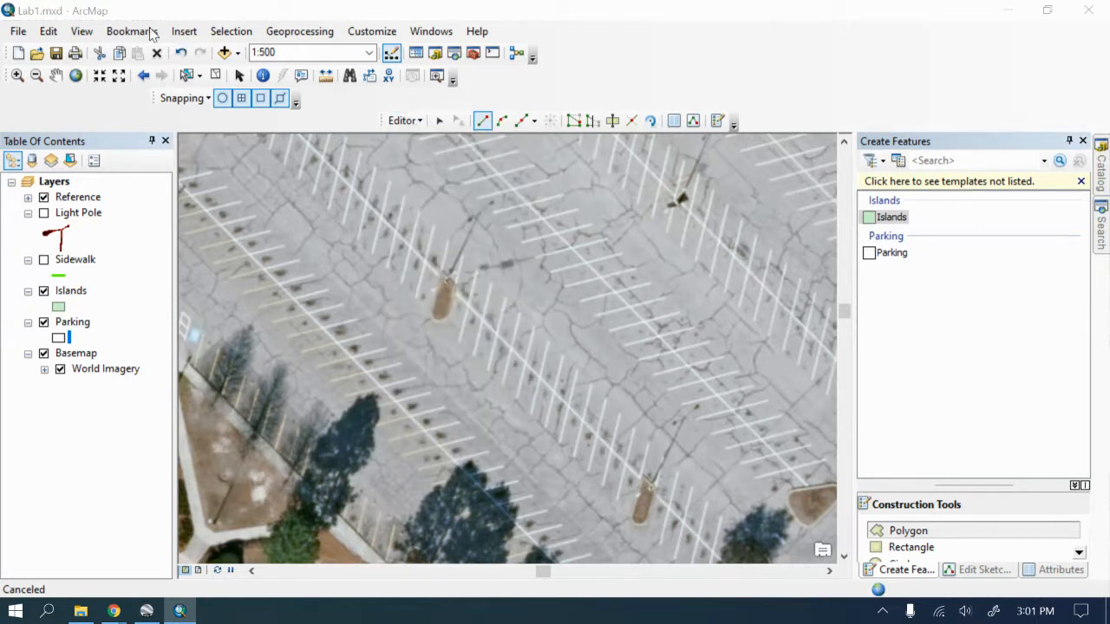
pyautogui.click(499, 247)
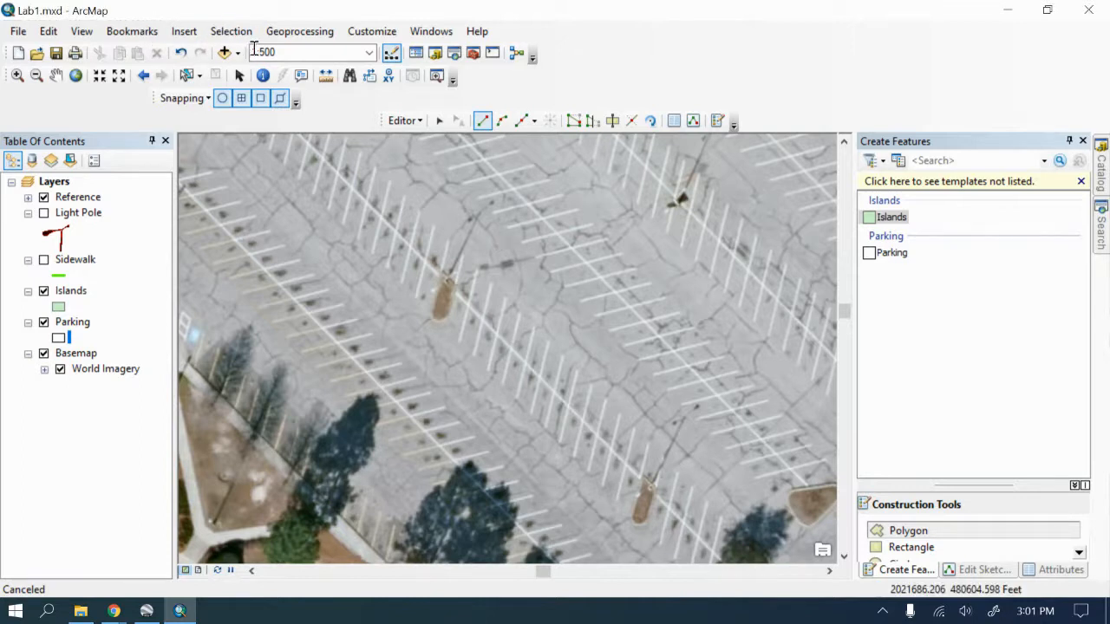
# Step: Return to the Bookmark 1 extent and zoom in to 1:1,250 to check the traced islands
pyautogui.click(254, 52)
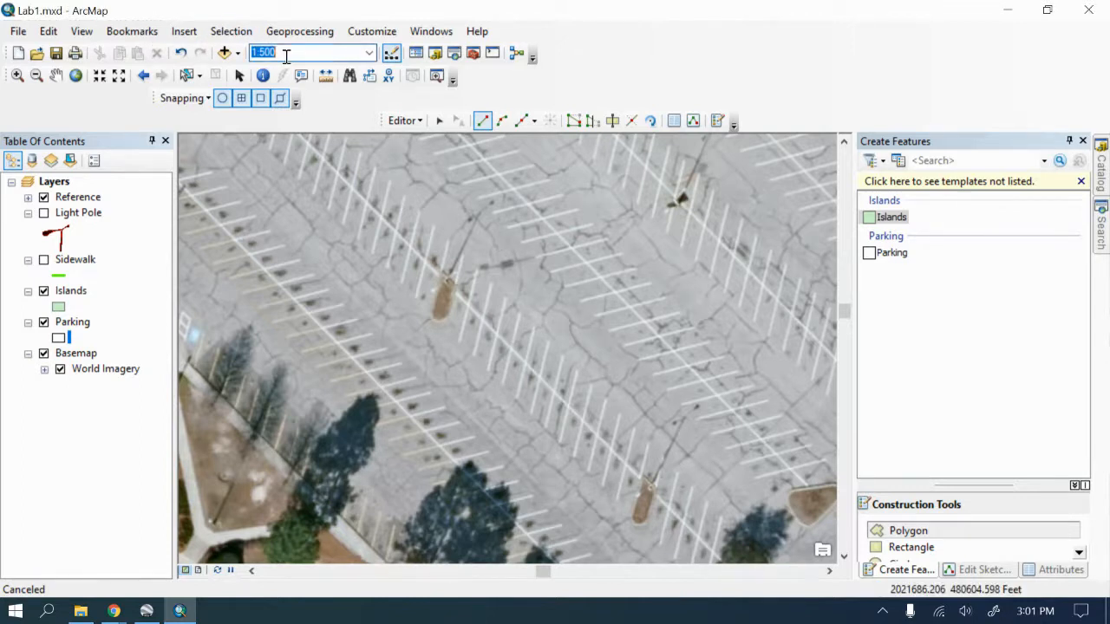
pyautogui.click(136, 35)
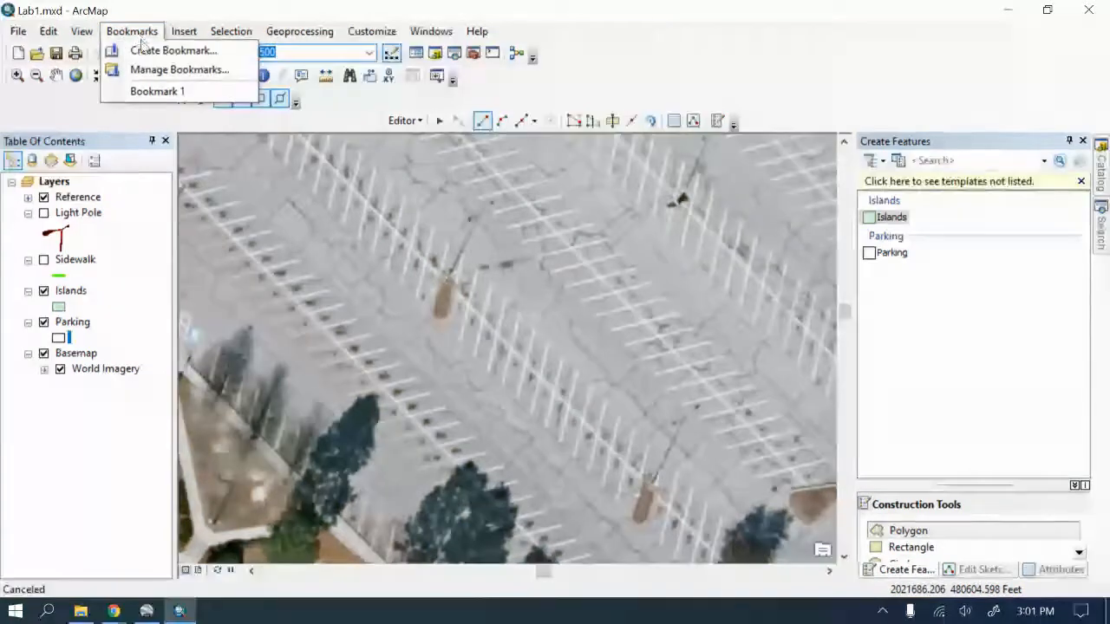
pyautogui.click(139, 93)
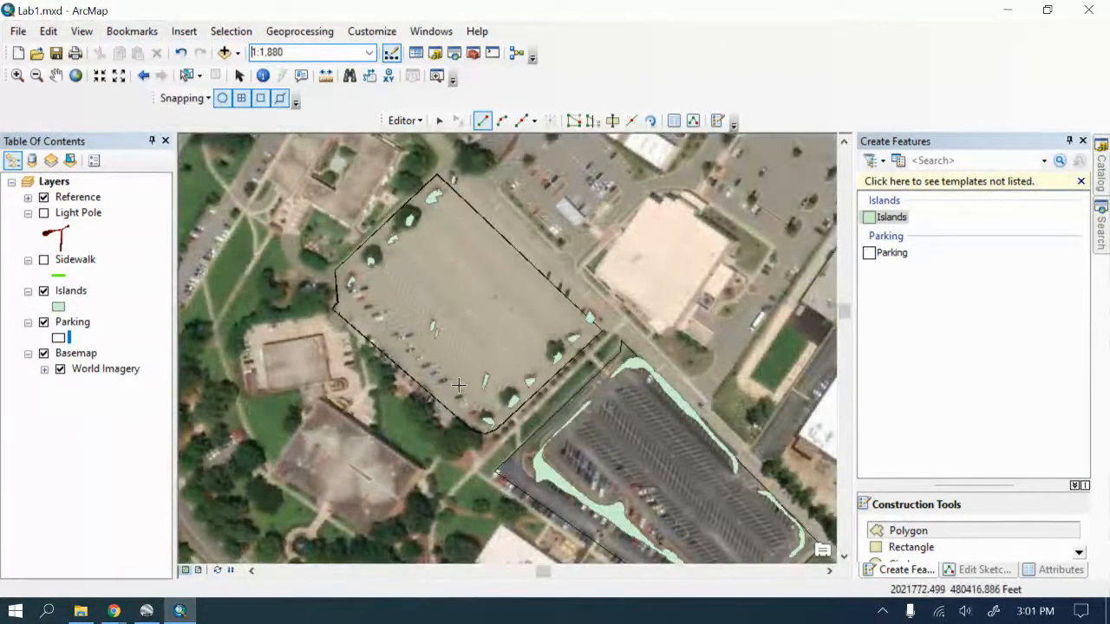
pyautogui.scroll(-2, 459, 384)
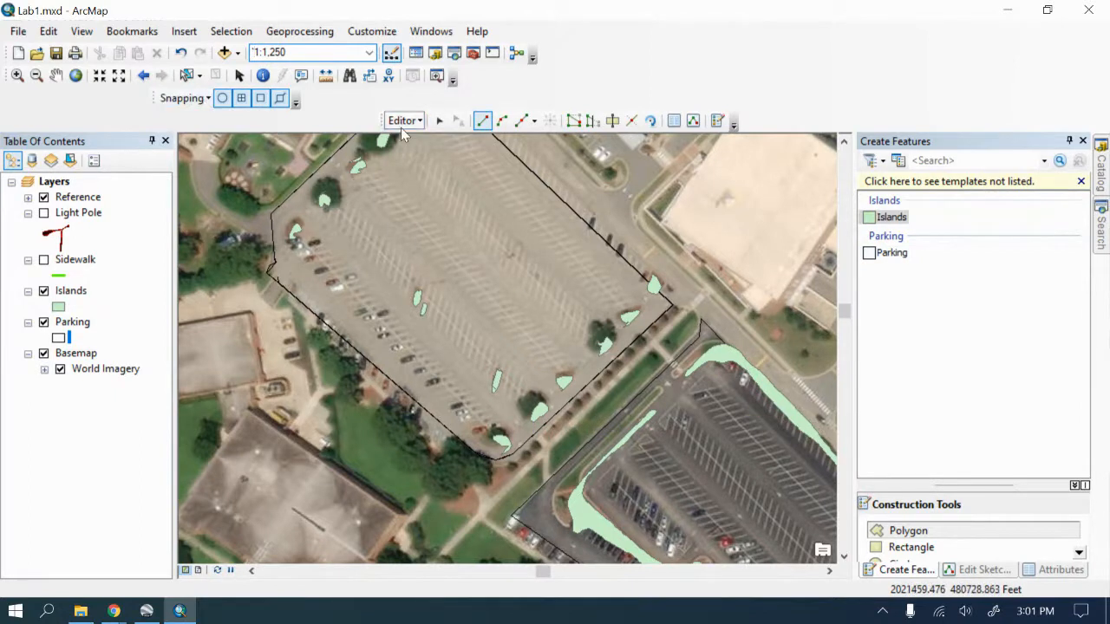
# Step: Save the island edits, dismiss the scale format warning and stop the edit session
pyautogui.click(404, 120)
pyautogui.click(425, 182)
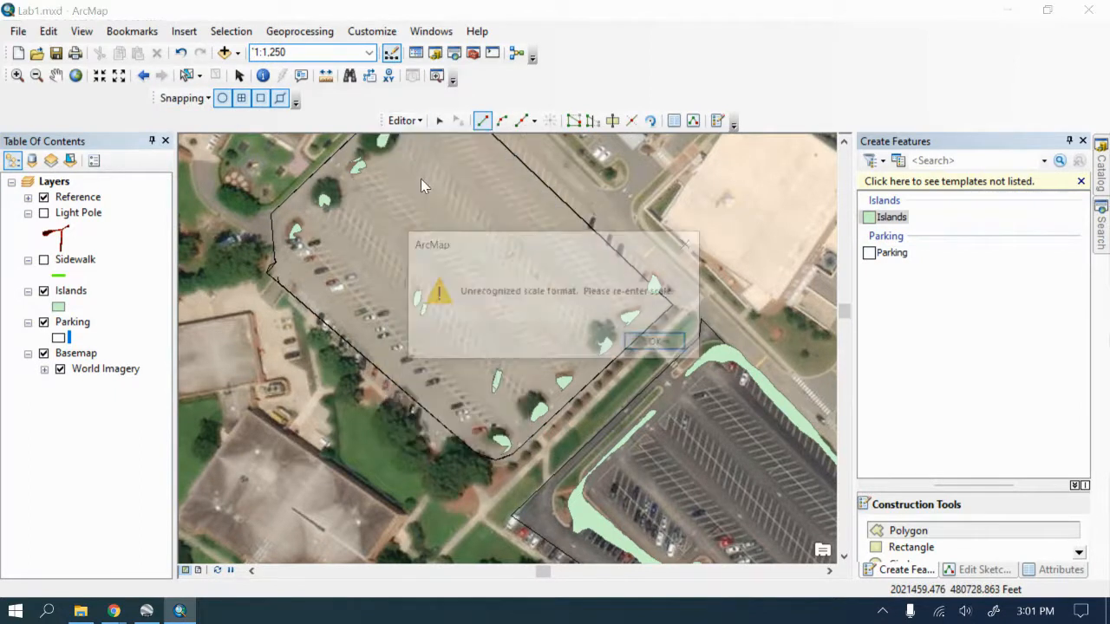
pyautogui.click(672, 344)
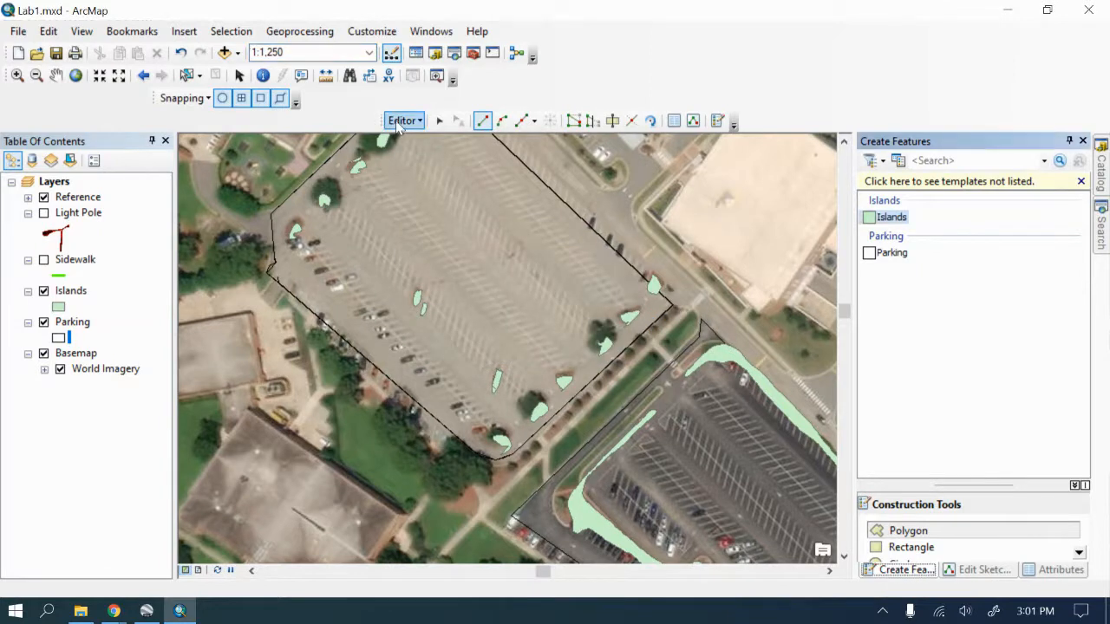
pyautogui.click(399, 121)
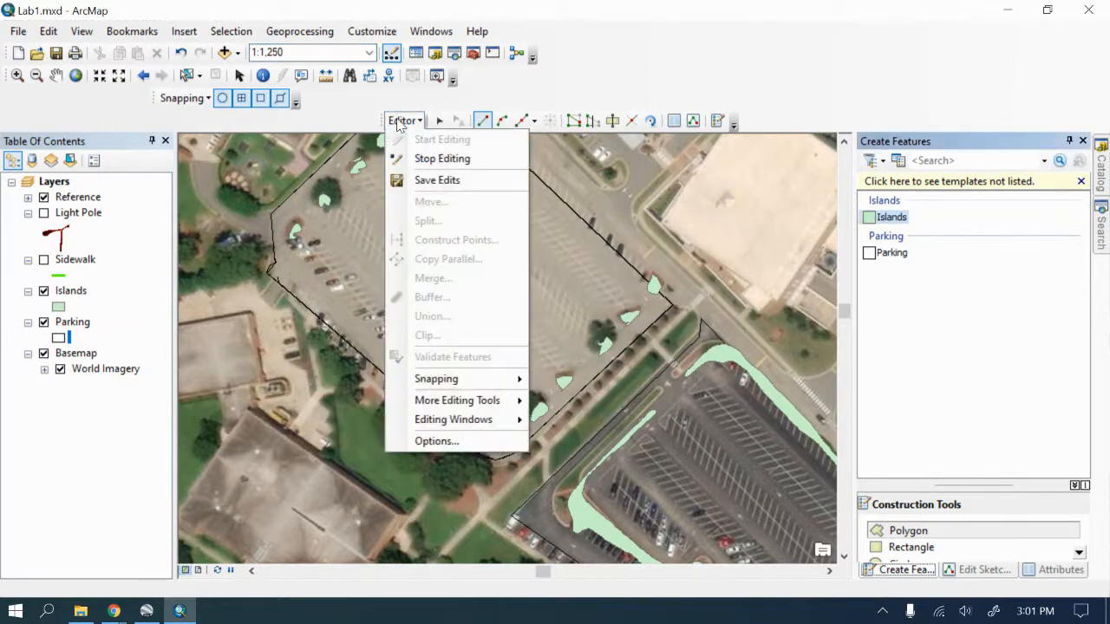
pyautogui.click(442, 158)
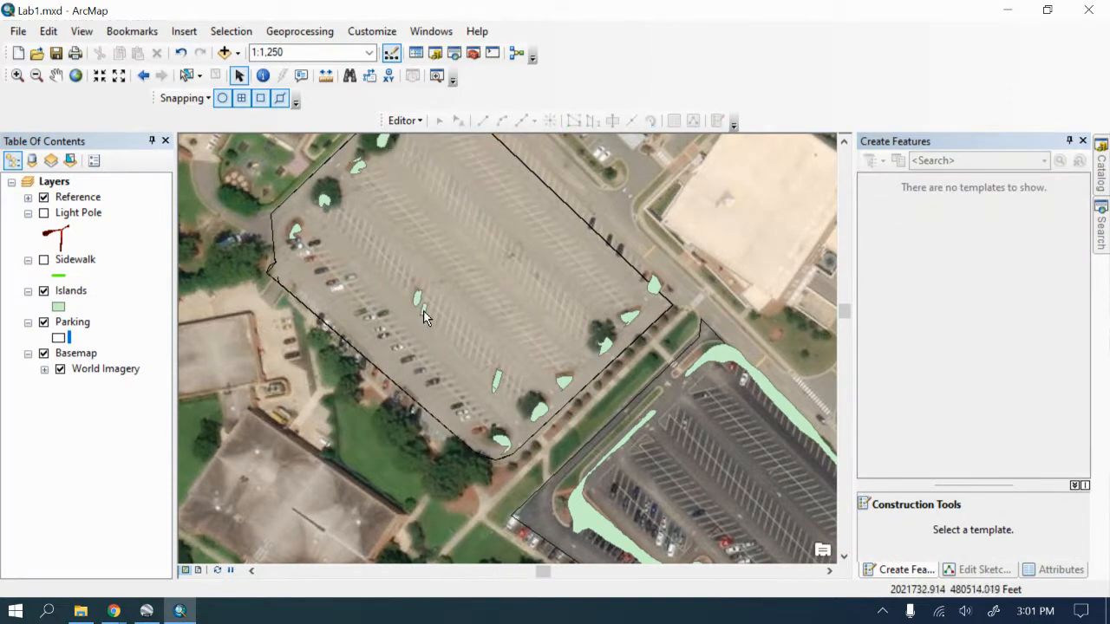
# Step: Start editing again at 1:1,250 scale and continue past the spatial reference warnings for the layers
pyautogui.click(401, 119)
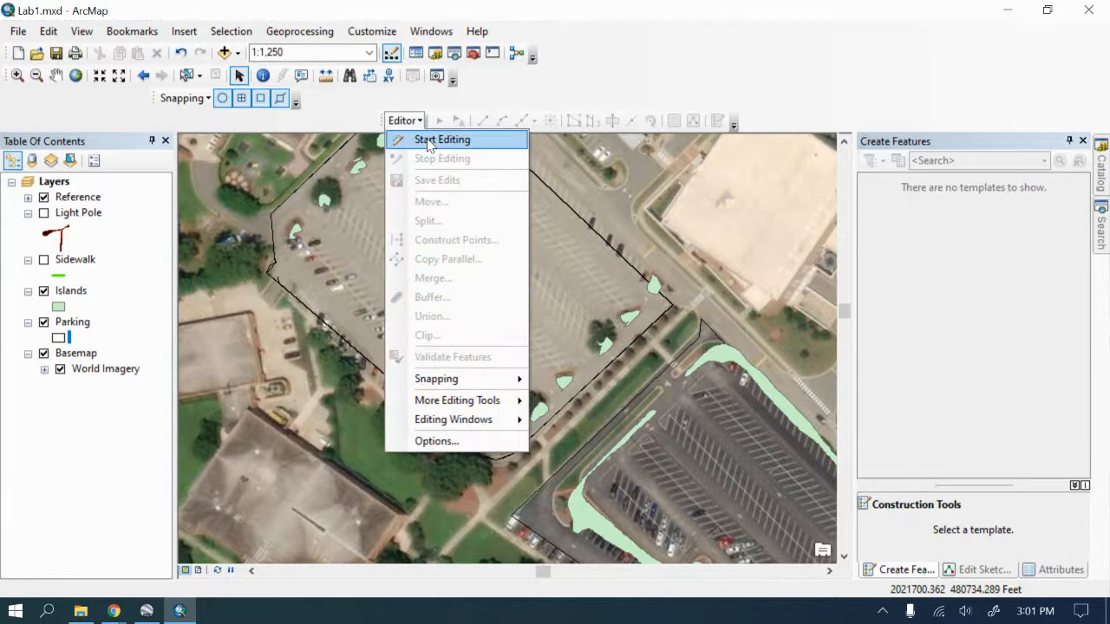
pyautogui.click(441, 139)
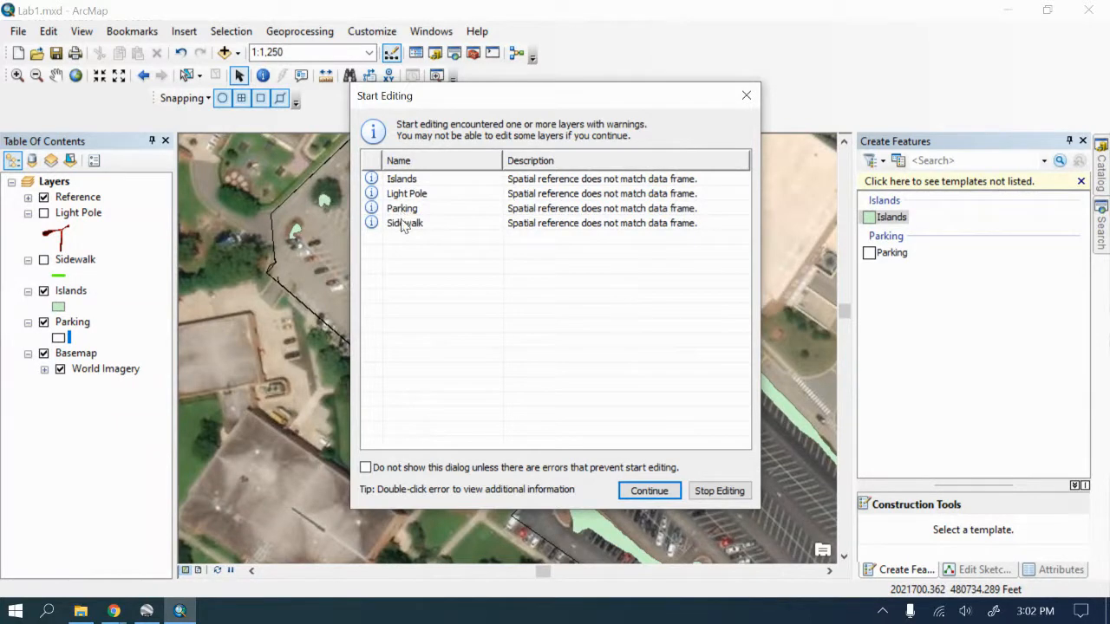
pyautogui.click(405, 184)
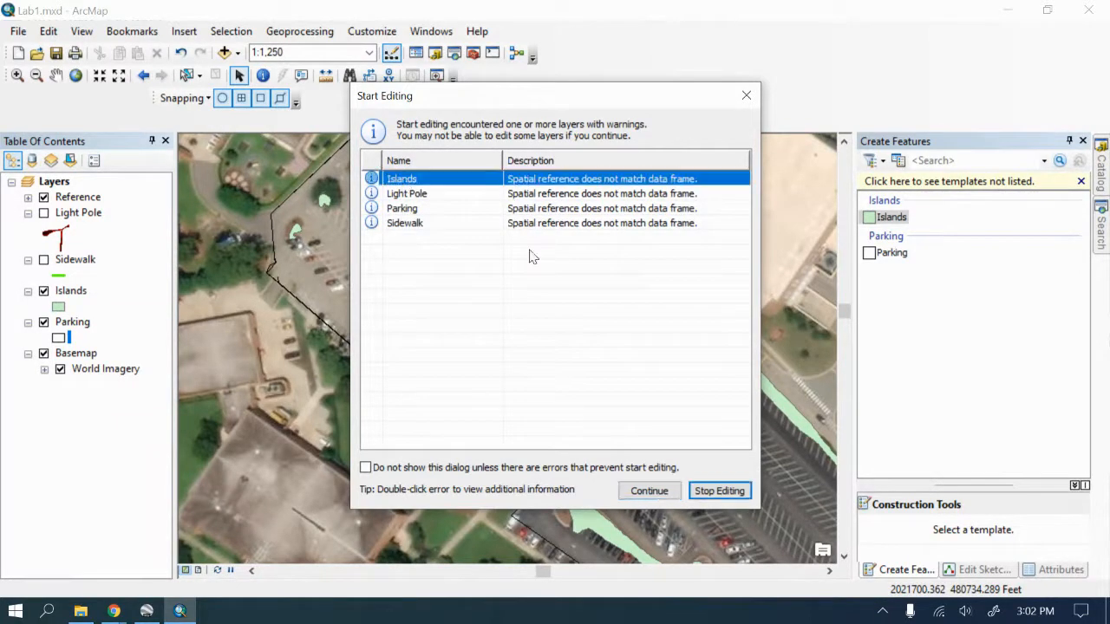
pyautogui.click(641, 494)
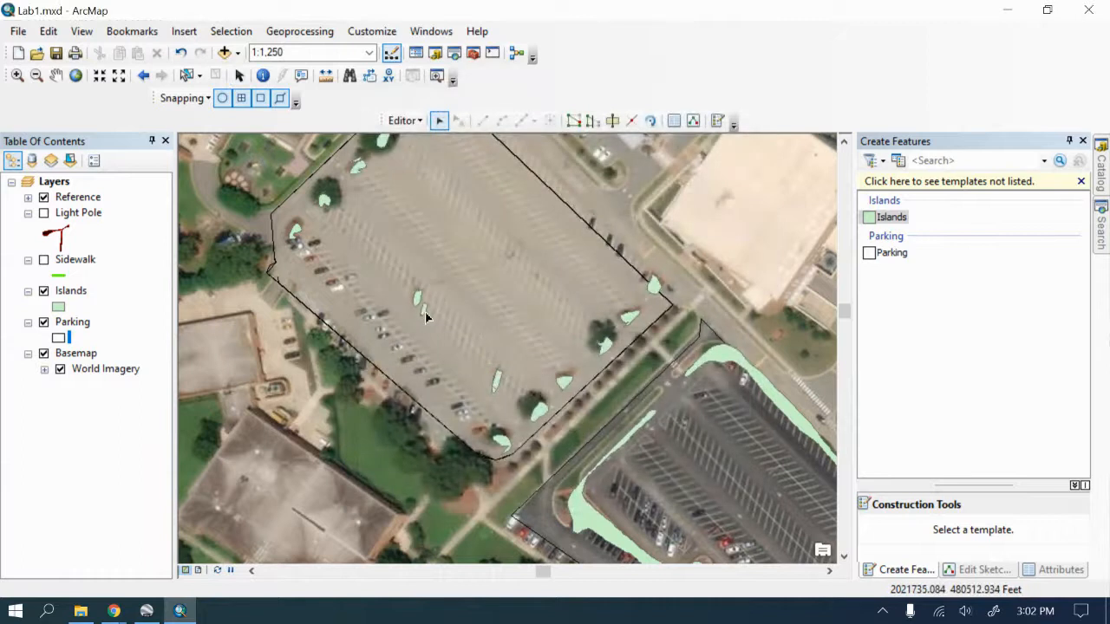
# Step: Delete the duplicate small polygons beside the two light-pole islands, along with the selected boundary polygon of the surrounding parking lot
pyautogui.click(424, 312)
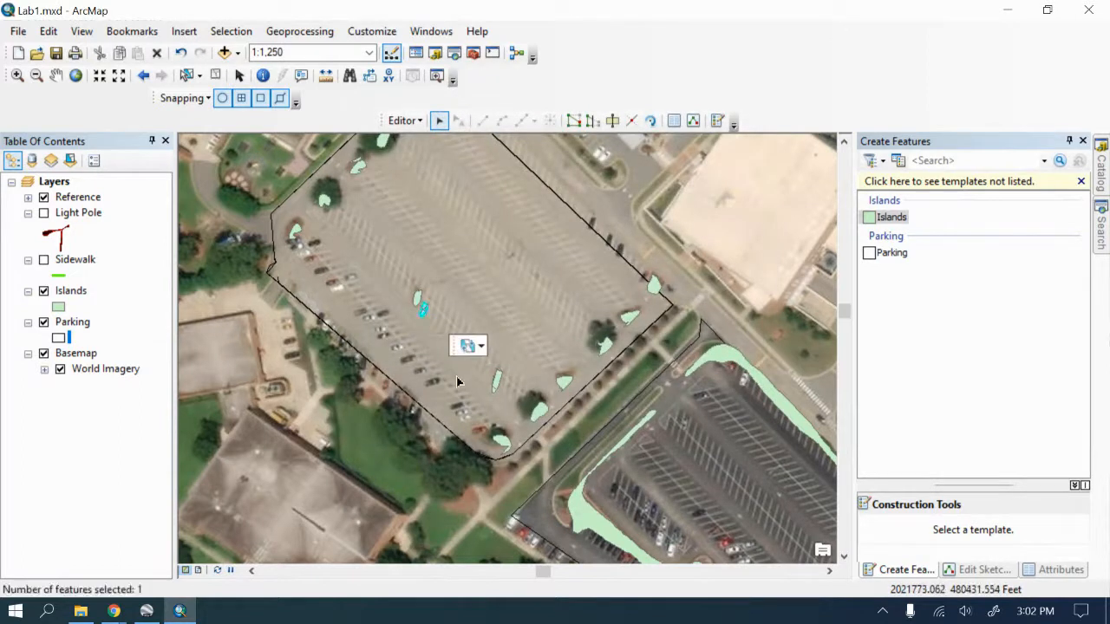
pyautogui.click(458, 382)
pyautogui.click(494, 390)
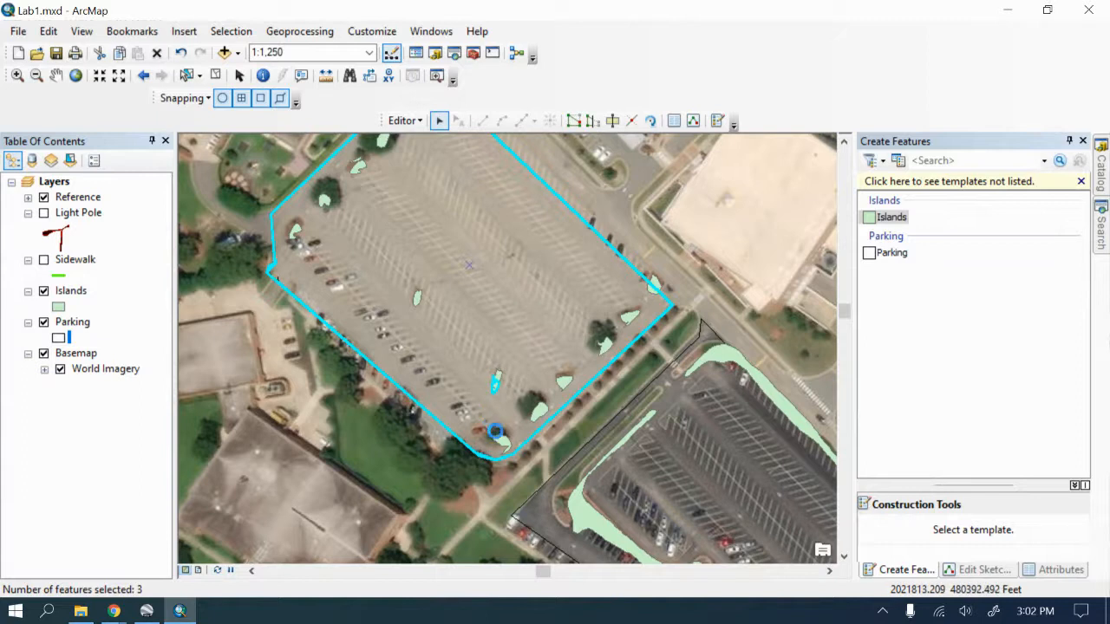
pyautogui.click(501, 438)
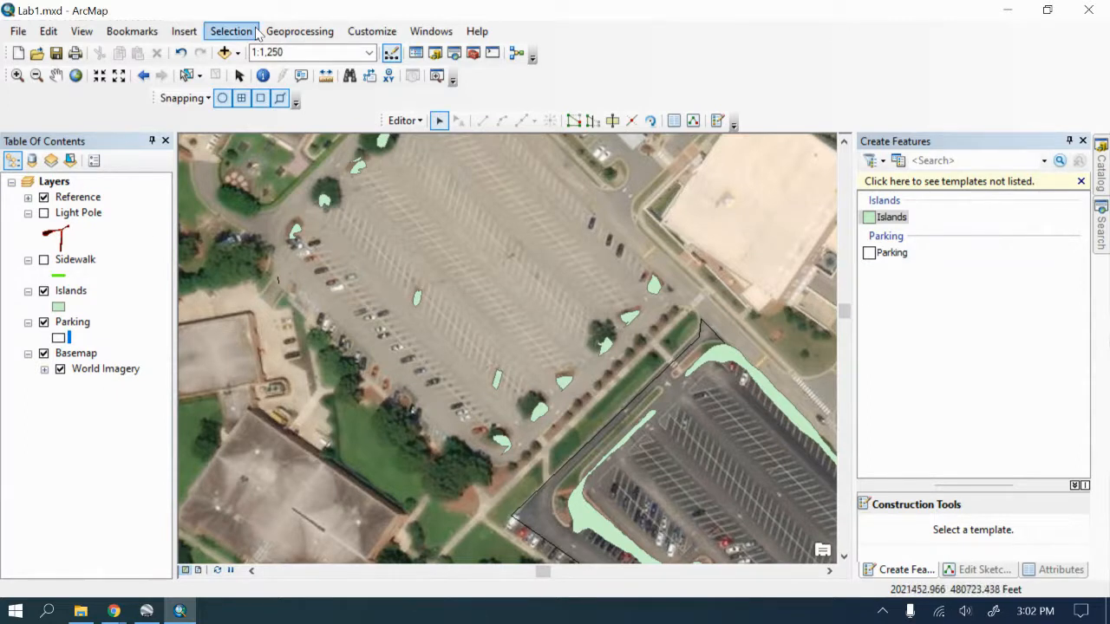
# Step: Stop the edit session and save the edits
pyautogui.click(405, 121)
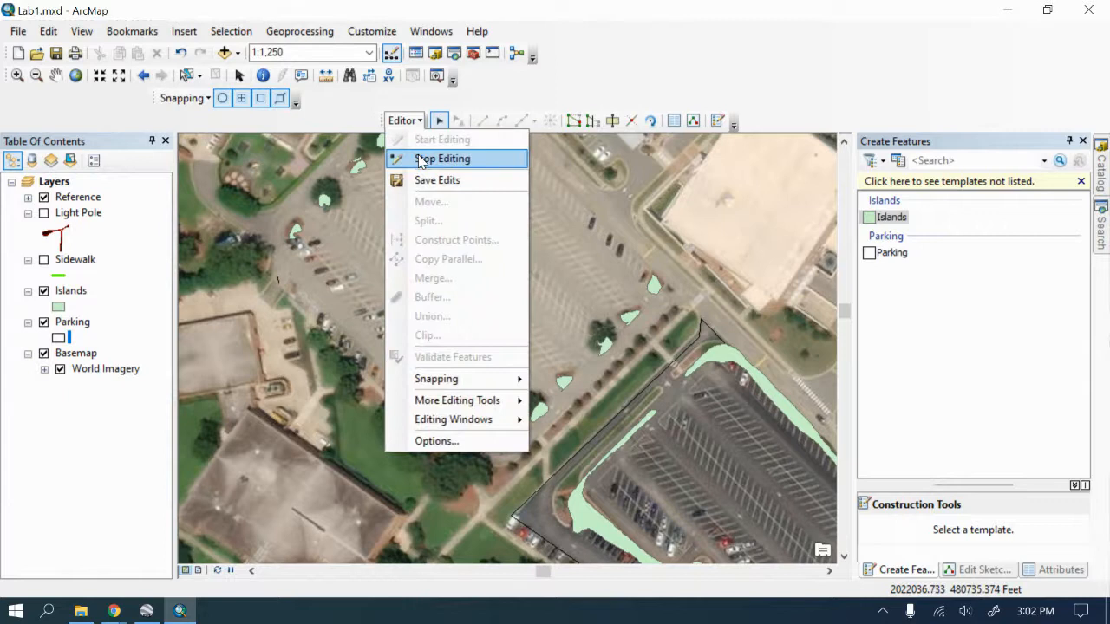
pyautogui.click(419, 155)
pyautogui.click(494, 363)
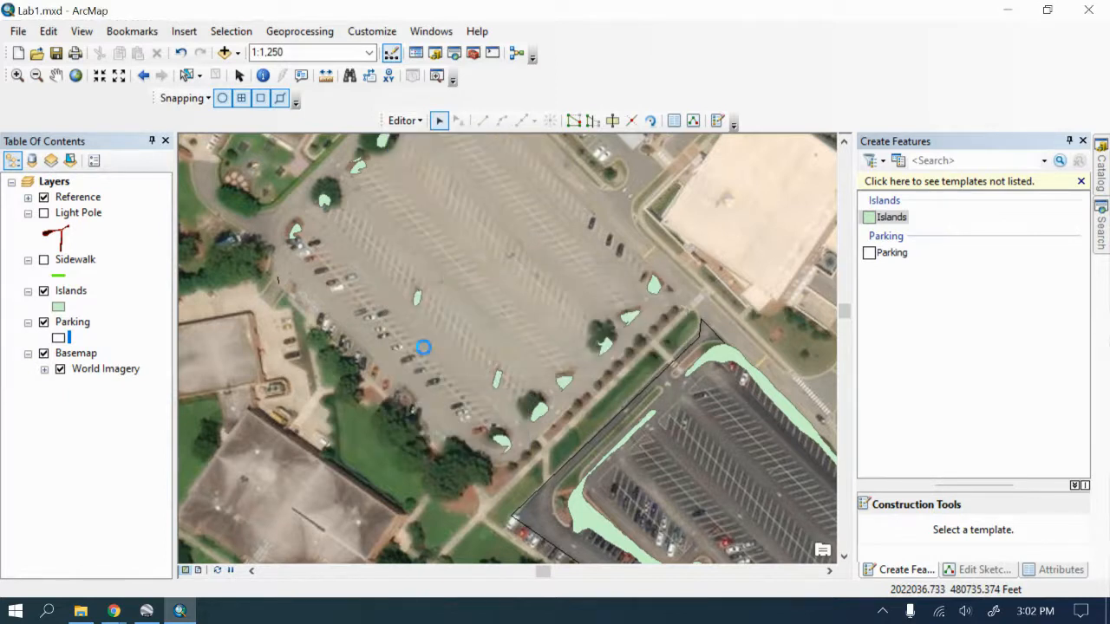
# Step: Leave the Islands fill symbol as it is and set the layer's display transparency to 70%
pyautogui.click(58, 307)
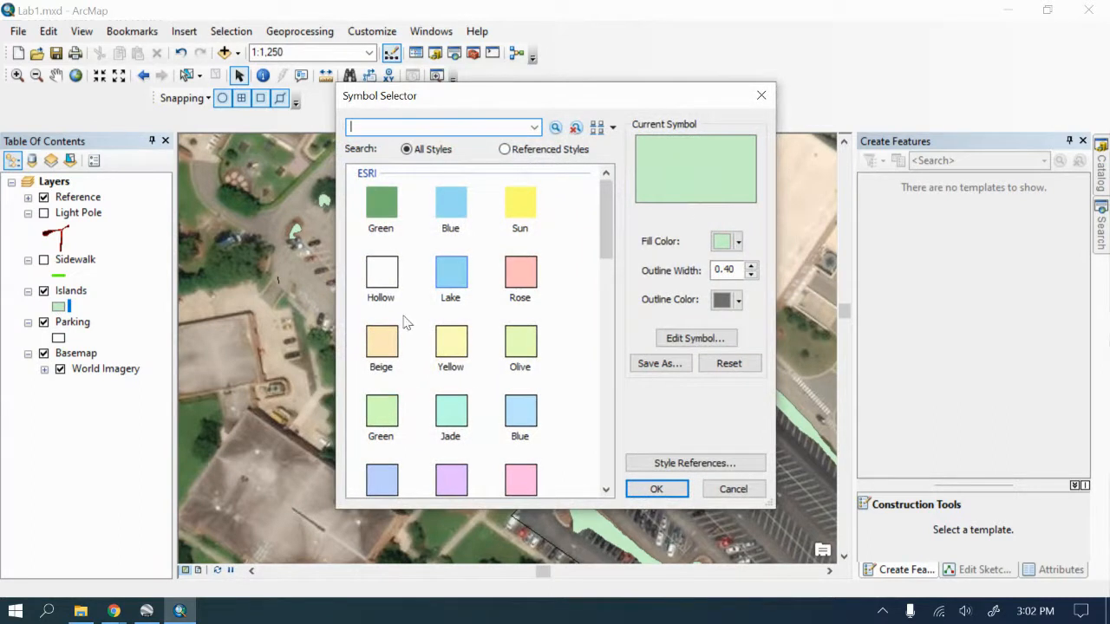
pyautogui.click(733, 489)
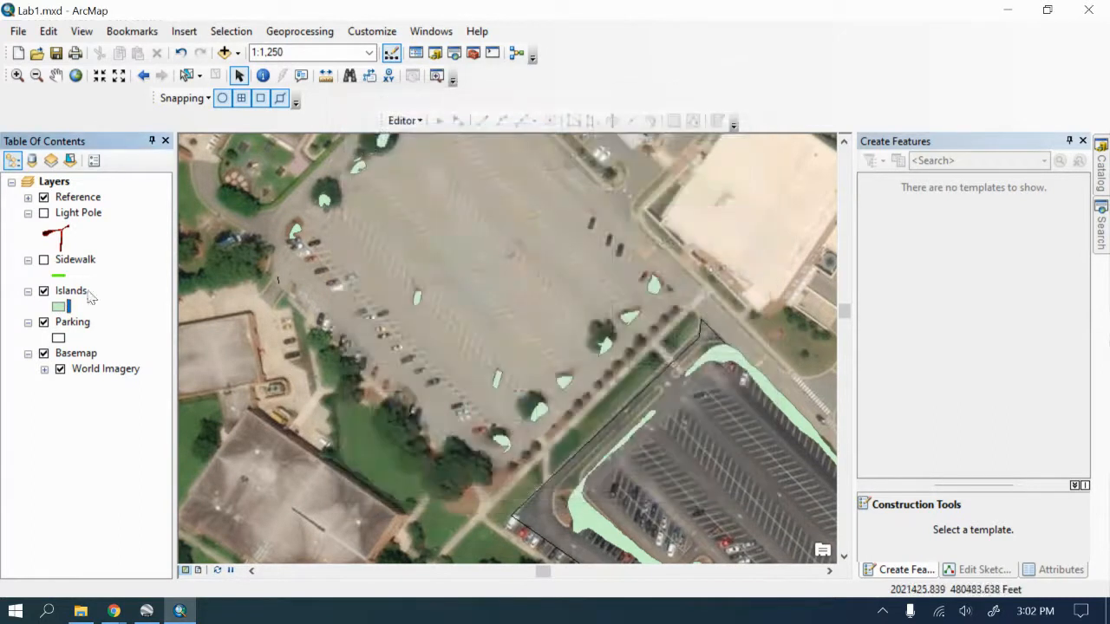
pyautogui.click(80, 295)
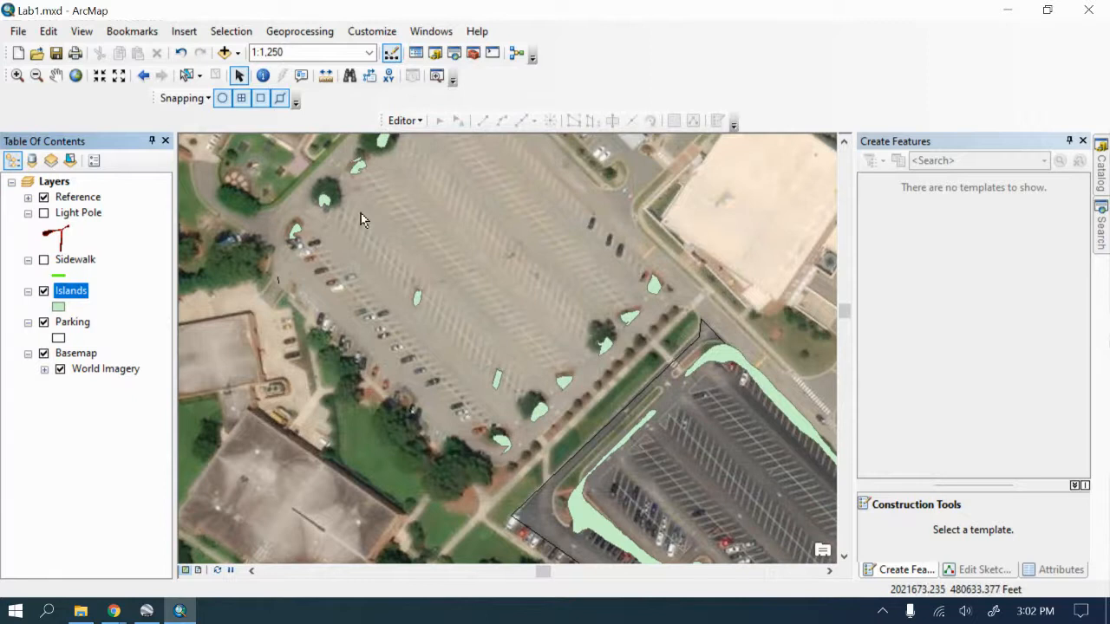
pyautogui.doubleClick(75, 292)
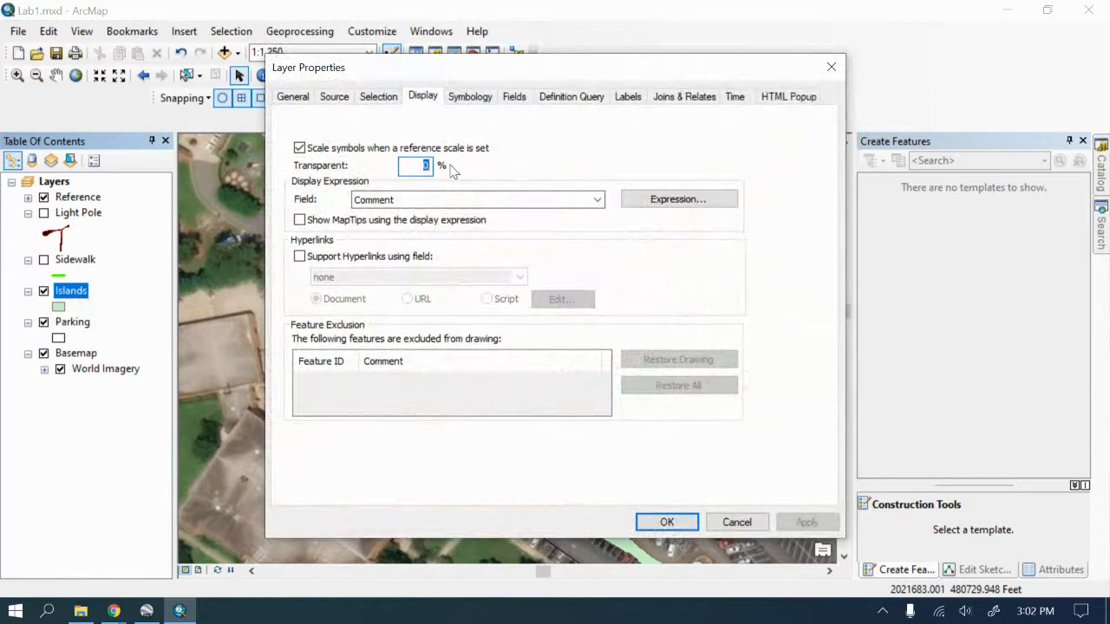
pyautogui.write('70')
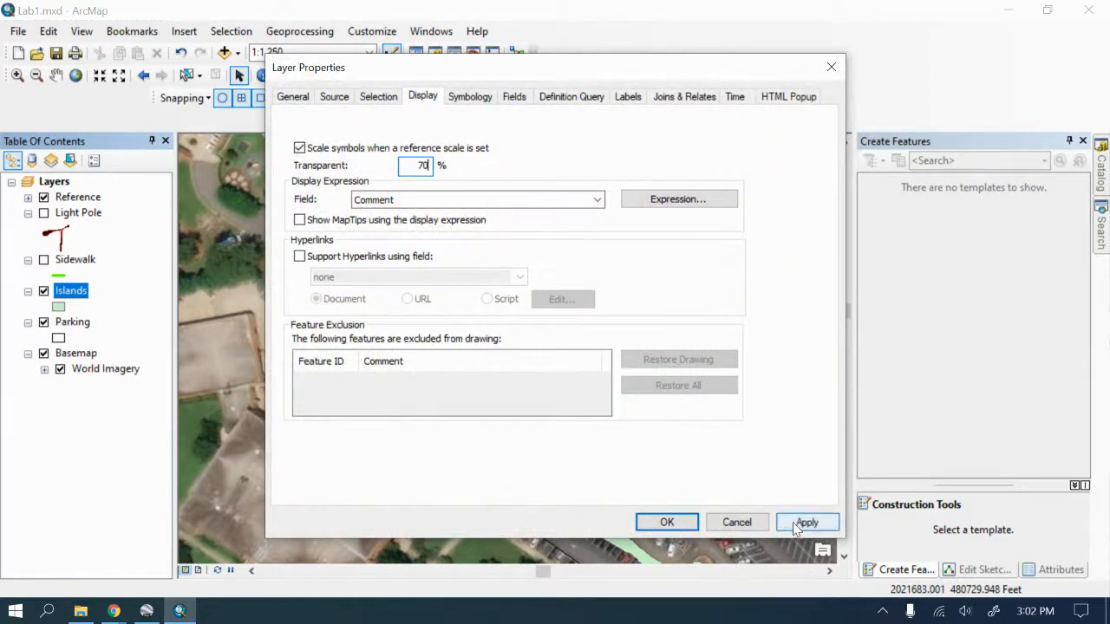
pyautogui.click(805, 522)
pyautogui.click(666, 522)
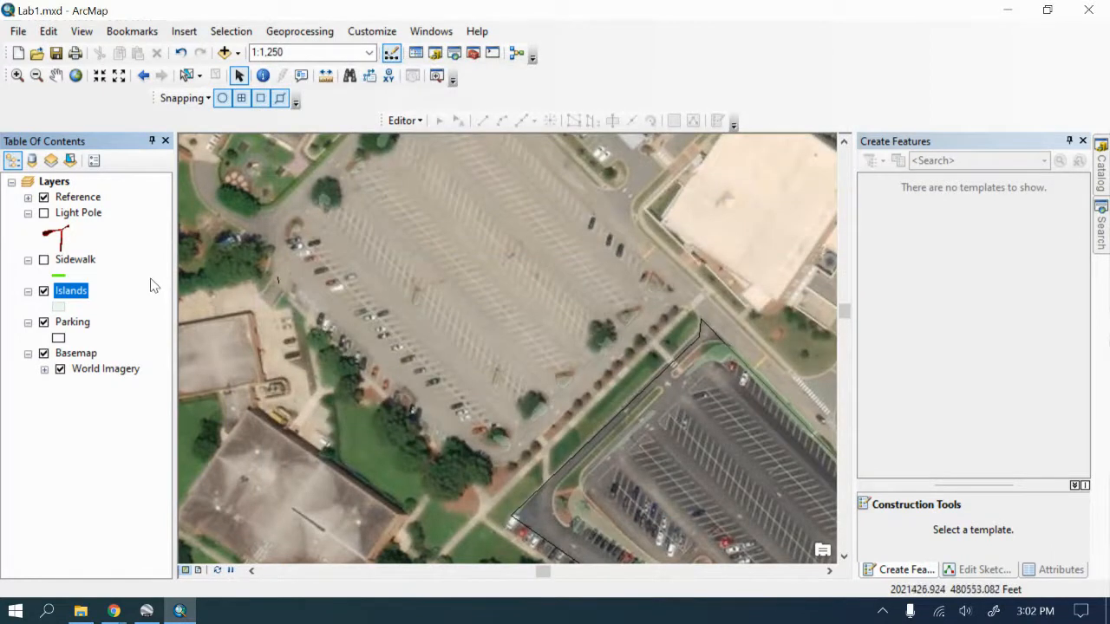
# Step: Turn on the Sidewalk and Light Pole layers and try to move the Reference layer below the others
pyautogui.click(43, 259)
pyautogui.click(43, 213)
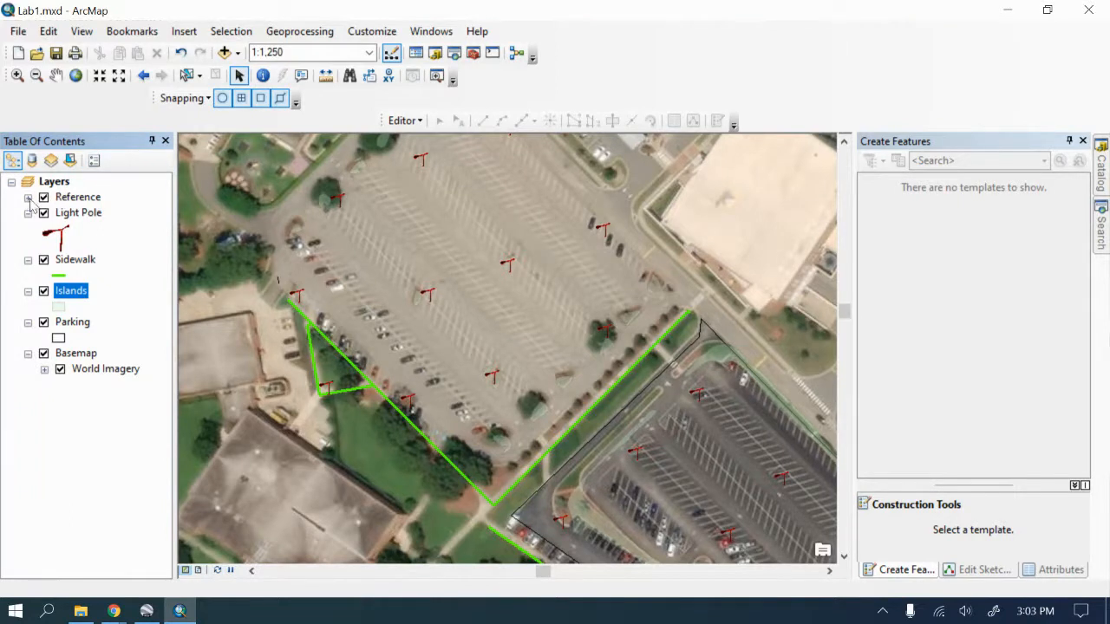
pyautogui.moveTo(77, 201); pyautogui.dragTo(80, 392)
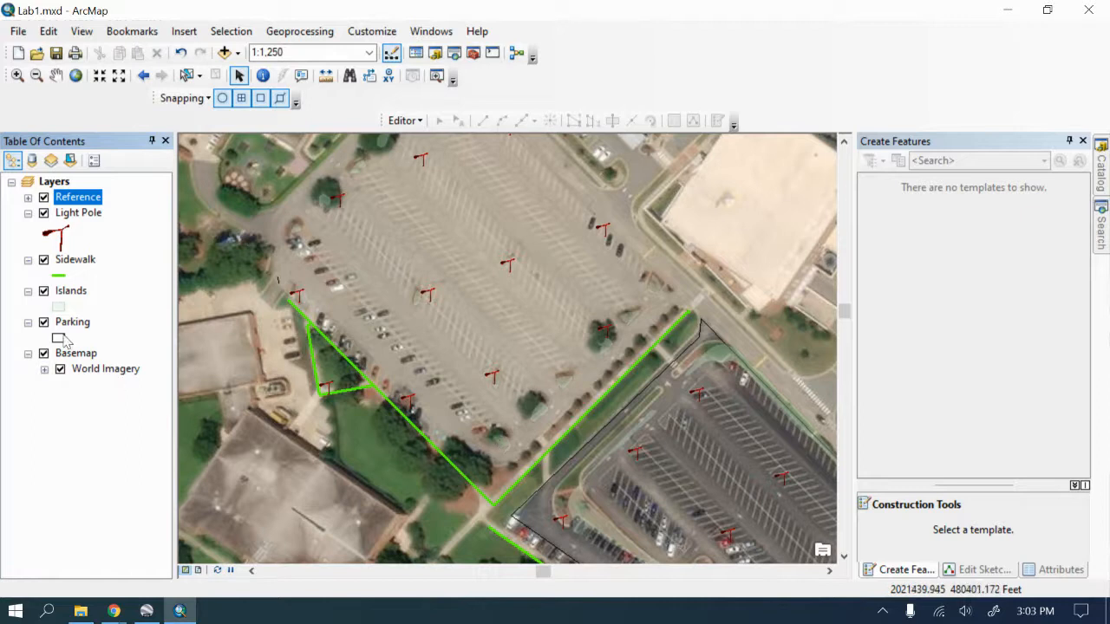
pyautogui.scroll(3, 367, 422)
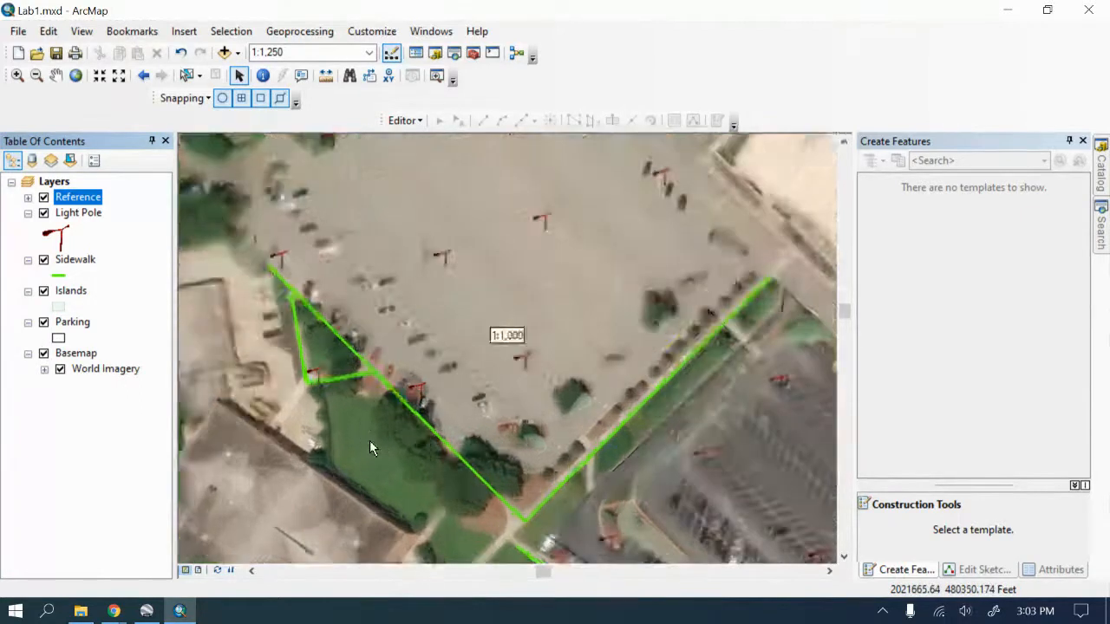
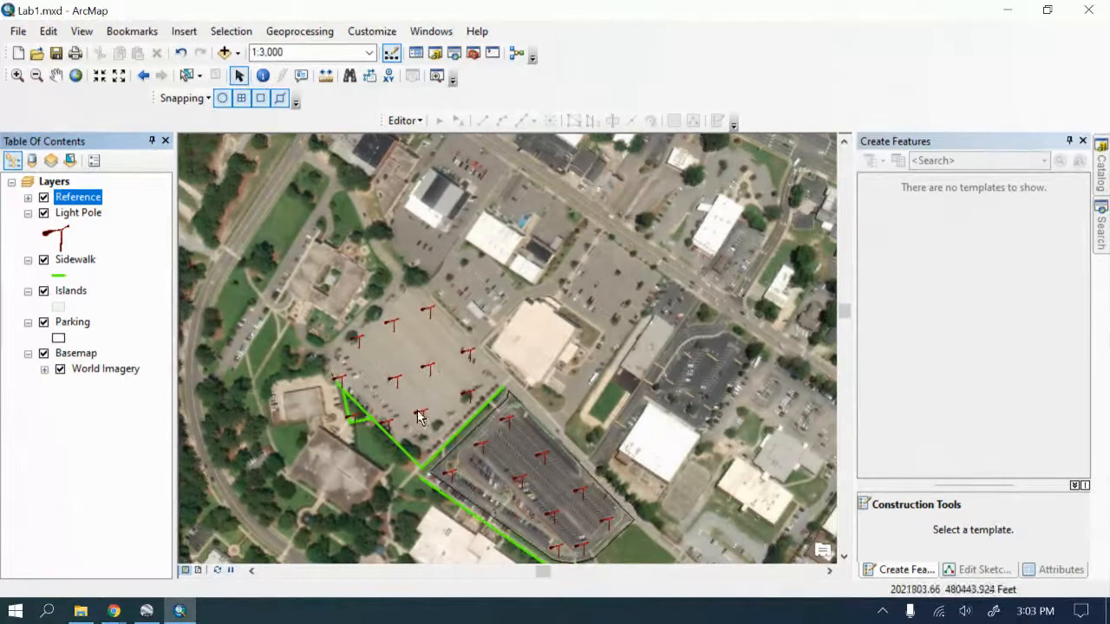
pyautogui.scroll(1, 403, 444)
pyautogui.scroll(-1, 403, 444)
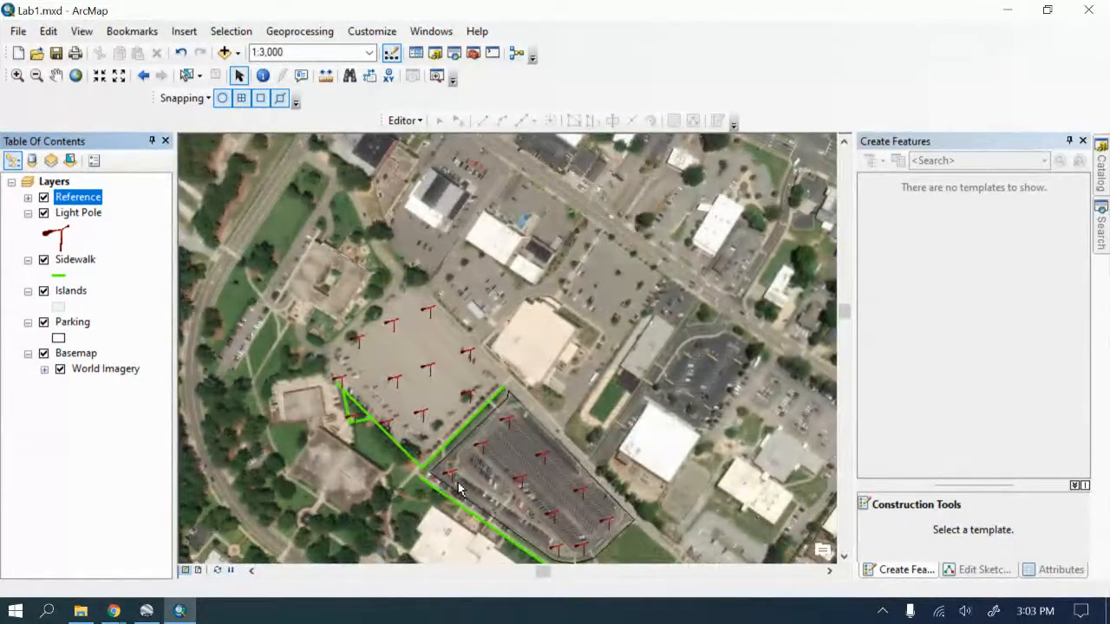
# Step: Hide the basemap to check the digitized features on their own, and turn it back on
pyautogui.click(43, 354)
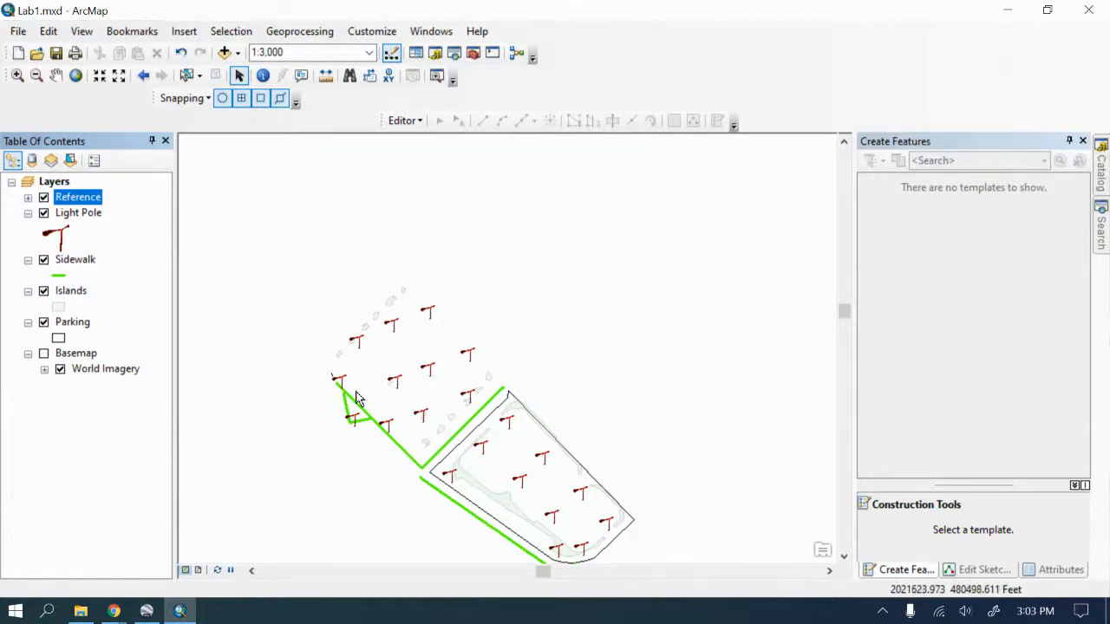
pyautogui.scroll(-1, 357, 396)
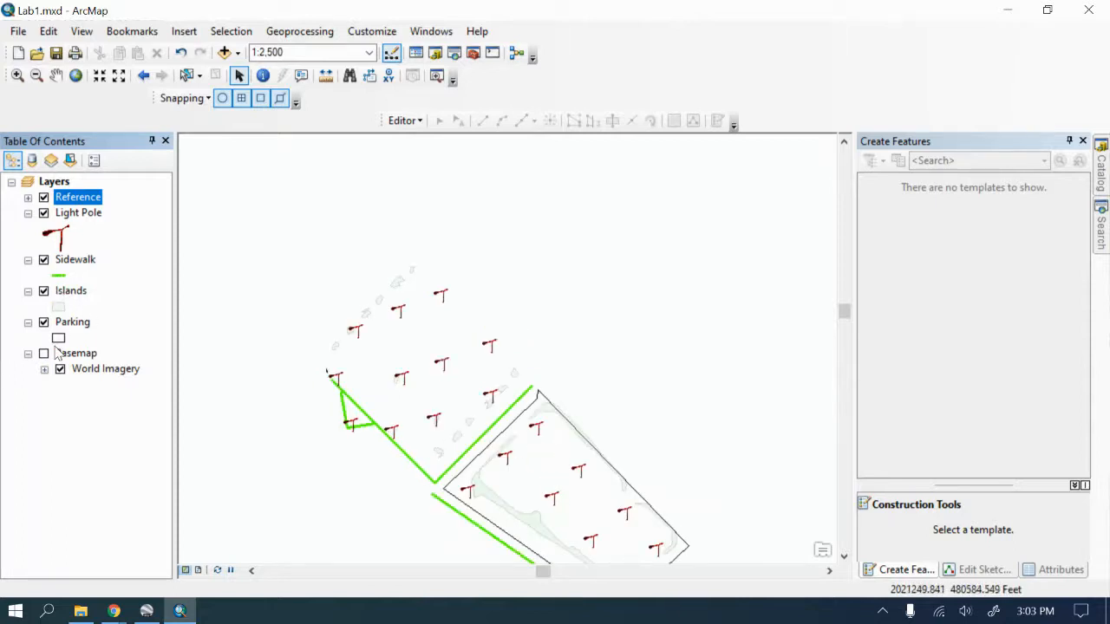
pyautogui.click(74, 324)
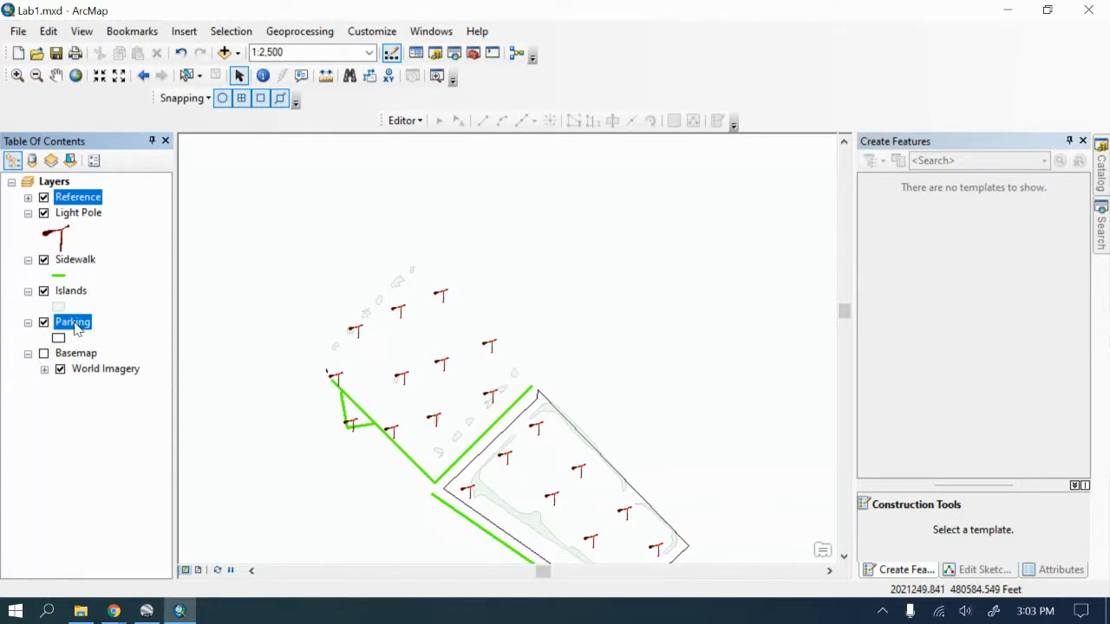
pyautogui.click(44, 354)
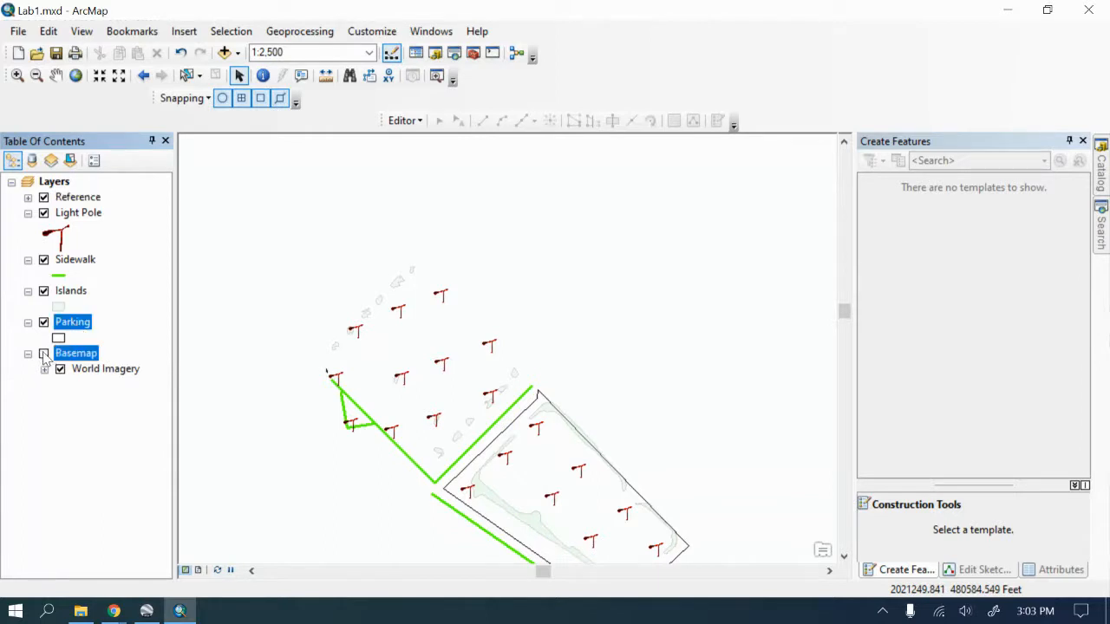
# Step: Start editing the Parking layer and continue past the spatial reference warnings
pyautogui.click(404, 121)
pyautogui.click(433, 139)
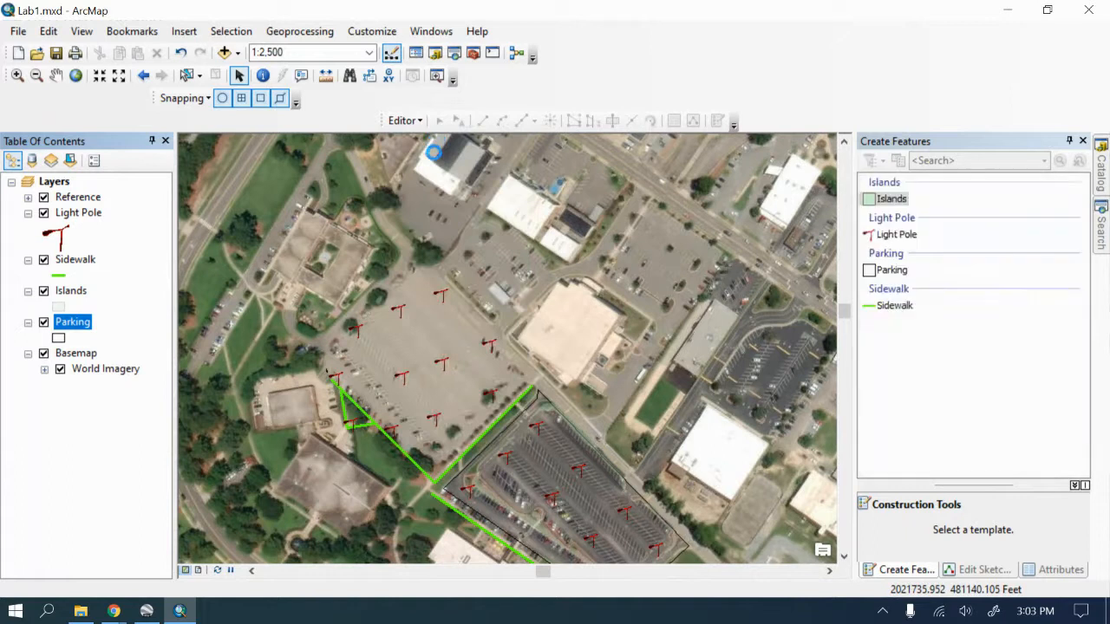
pyautogui.click(414, 213)
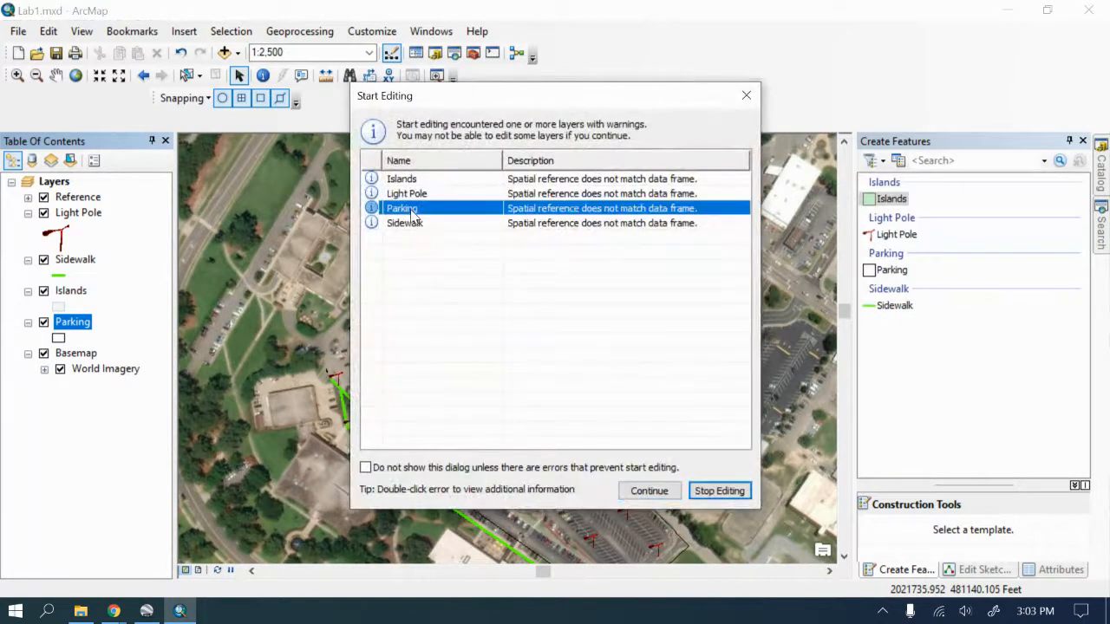
pyautogui.click(646, 491)
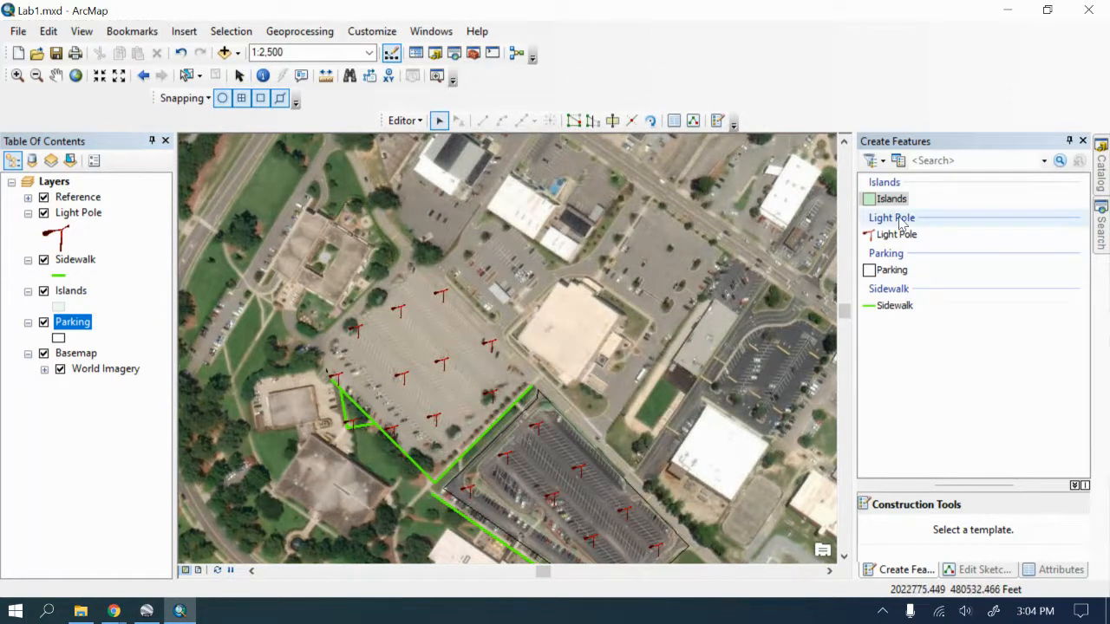
# Step: Choose the Parking template with the Polygon construction tool and turn off snapping
pyautogui.click(901, 271)
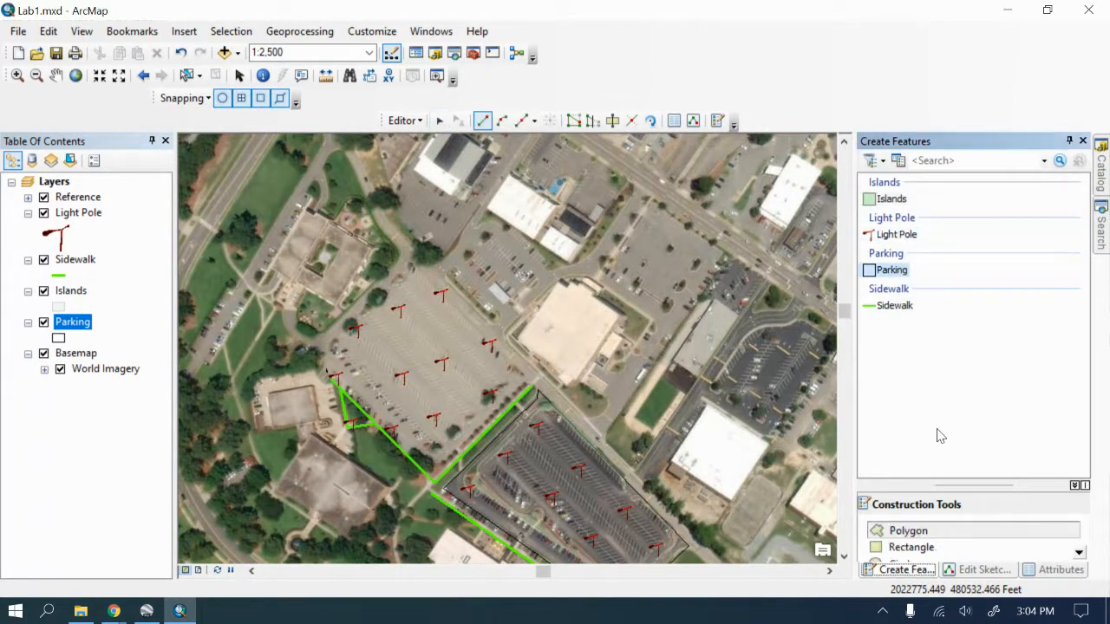
pyautogui.click(895, 530)
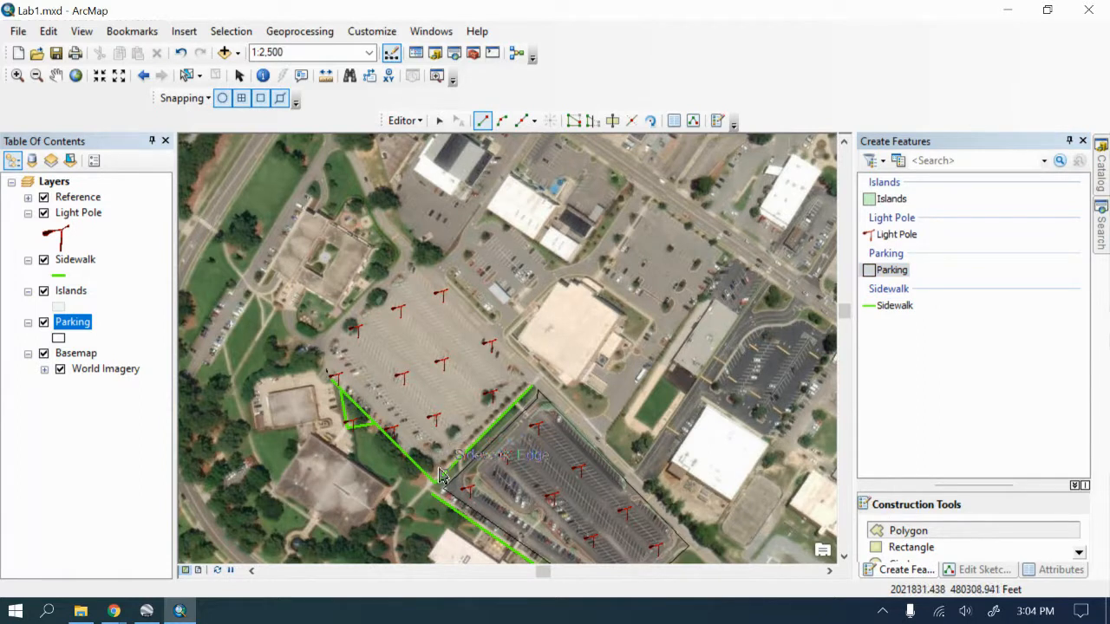
pyautogui.click(185, 98)
pyautogui.click(216, 113)
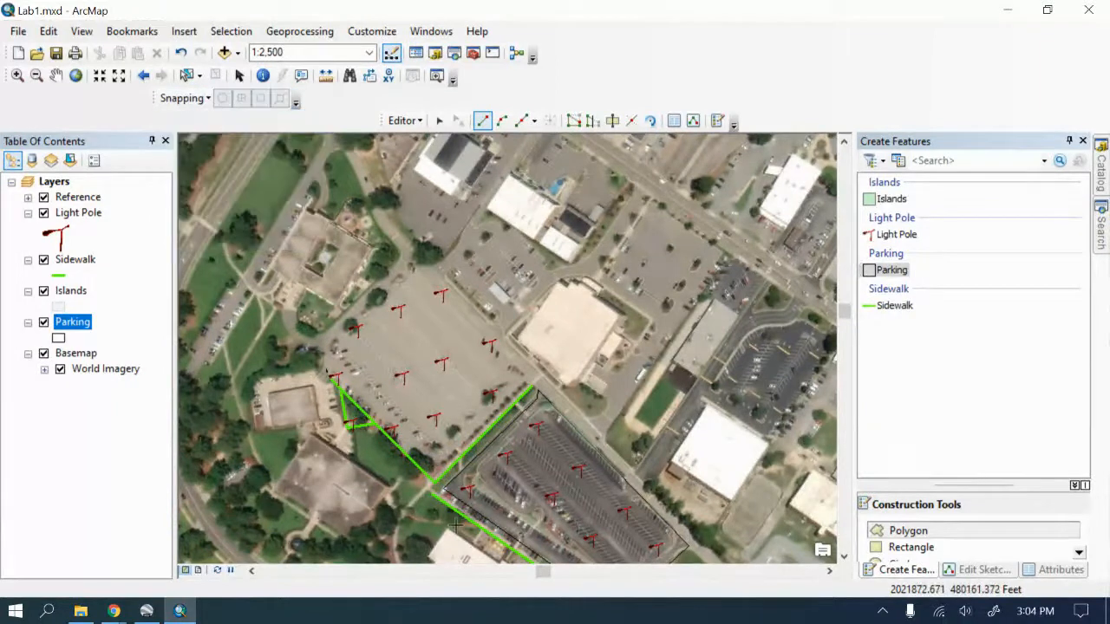
# Step: Start the polygon around the unoutlined northwest parking lot with vertices at its south, east and north corners
pyautogui.click(437, 465)
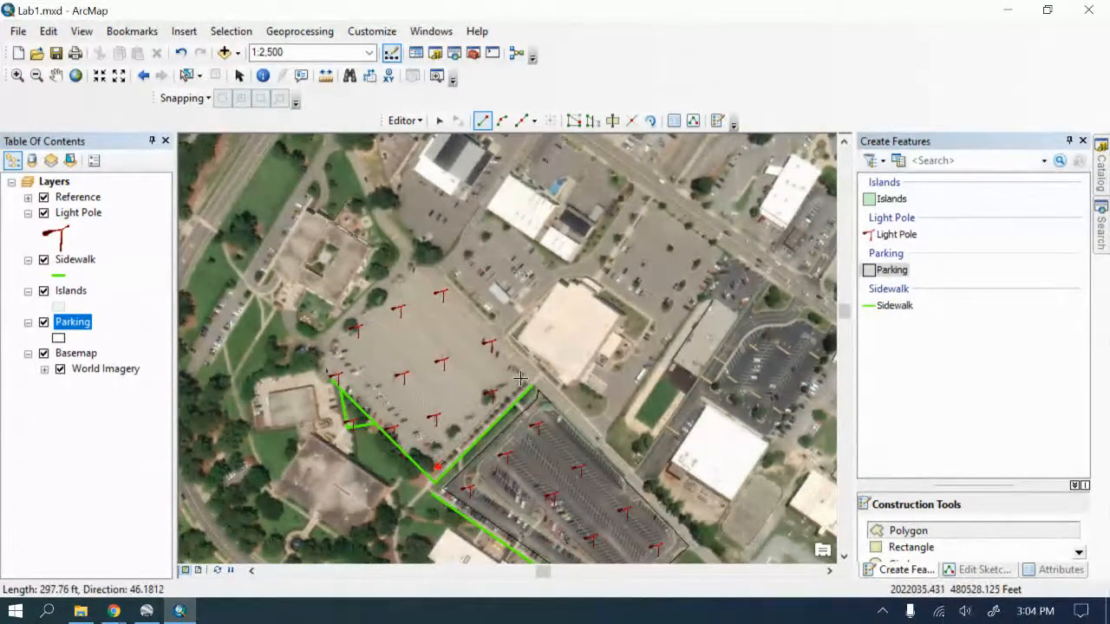
pyautogui.scroll(2, 538, 368)
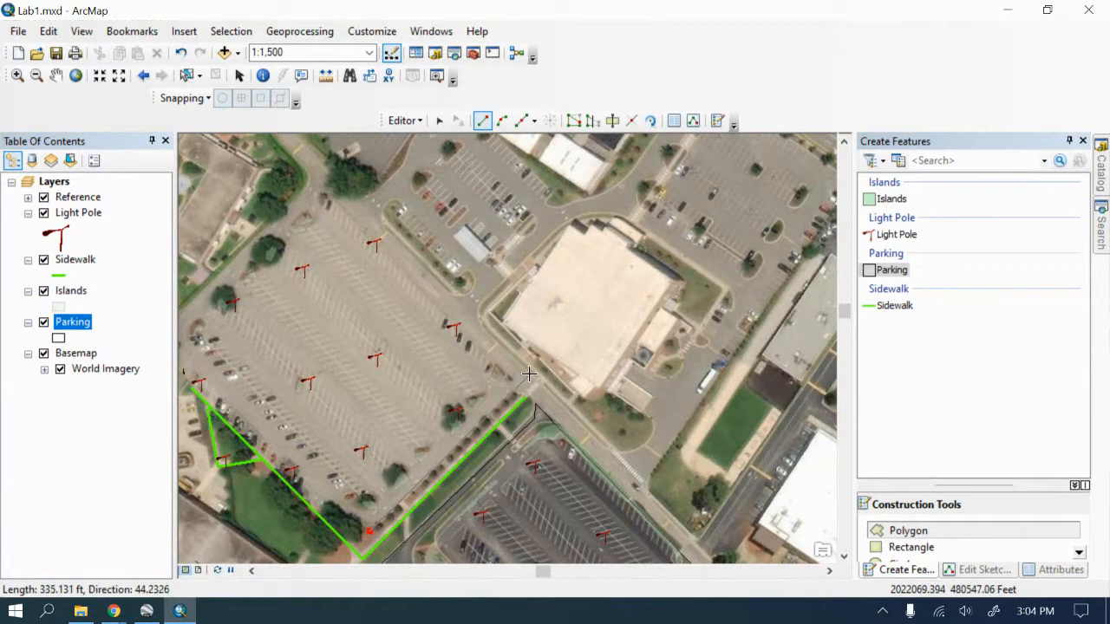
pyautogui.scroll(1, 523, 380)
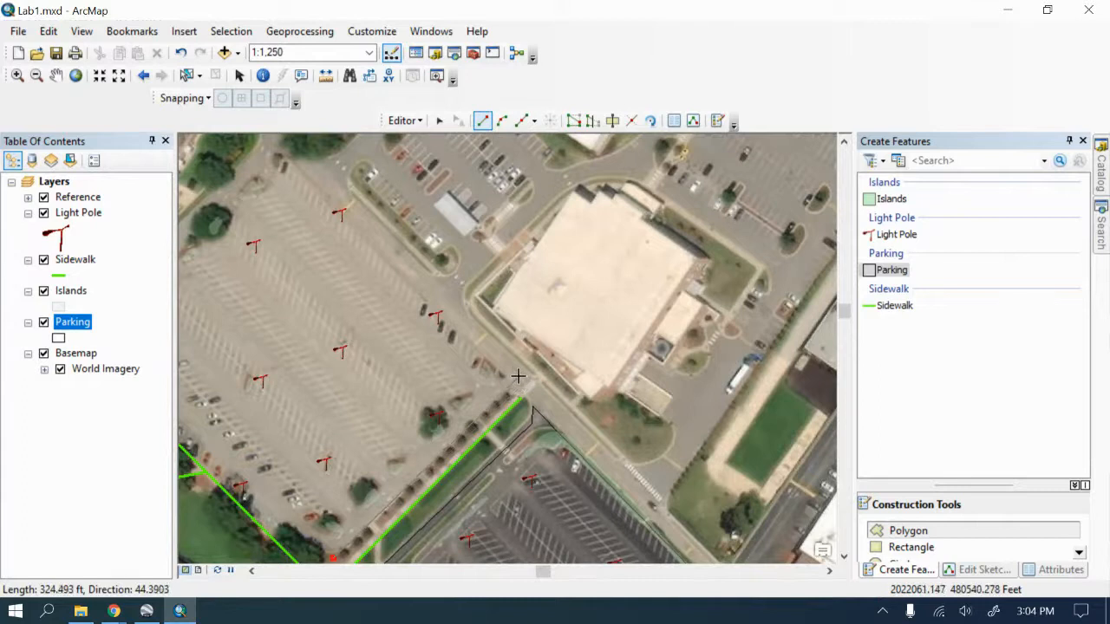
pyautogui.click(518, 376)
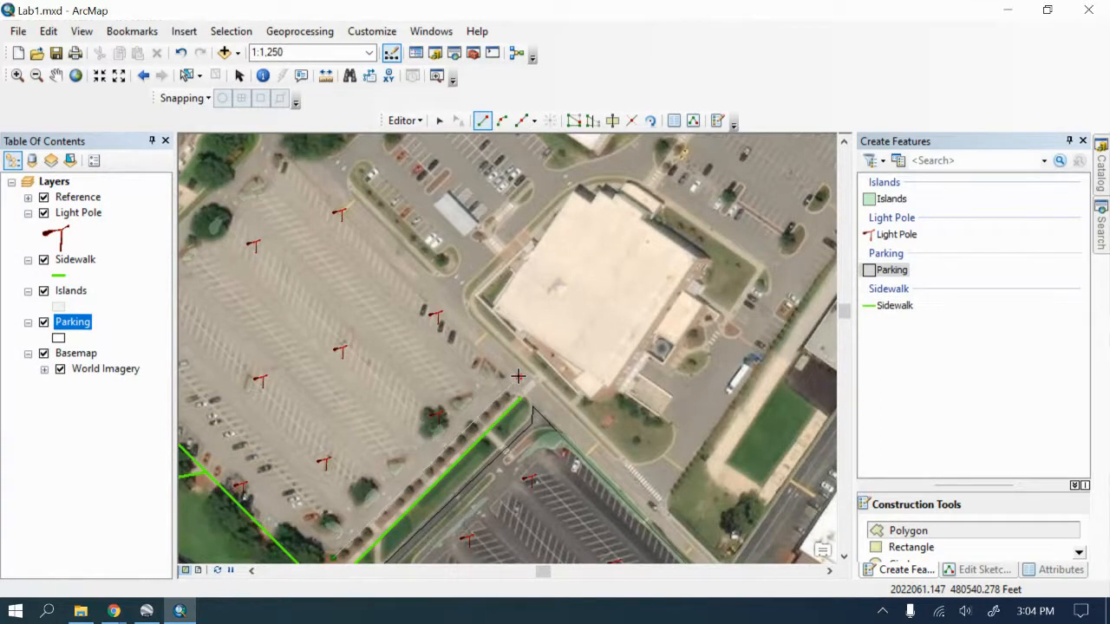
pyautogui.scroll(-1, 533, 407)
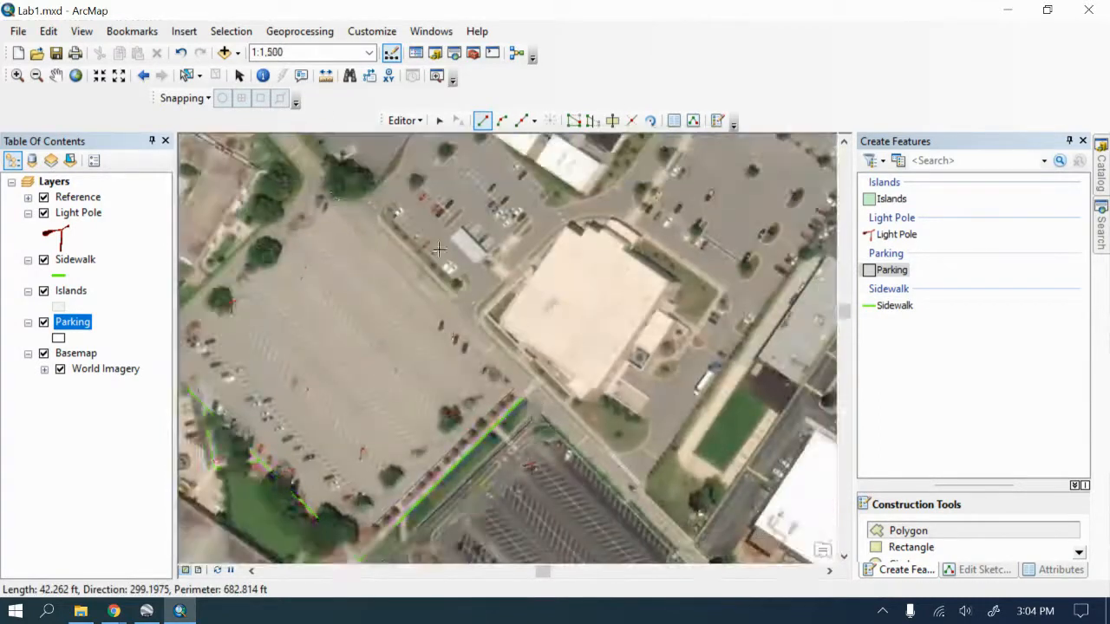
pyautogui.click(306, 181)
pyautogui.scroll(-3, 460, 269)
pyautogui.scroll(4, 461, 270)
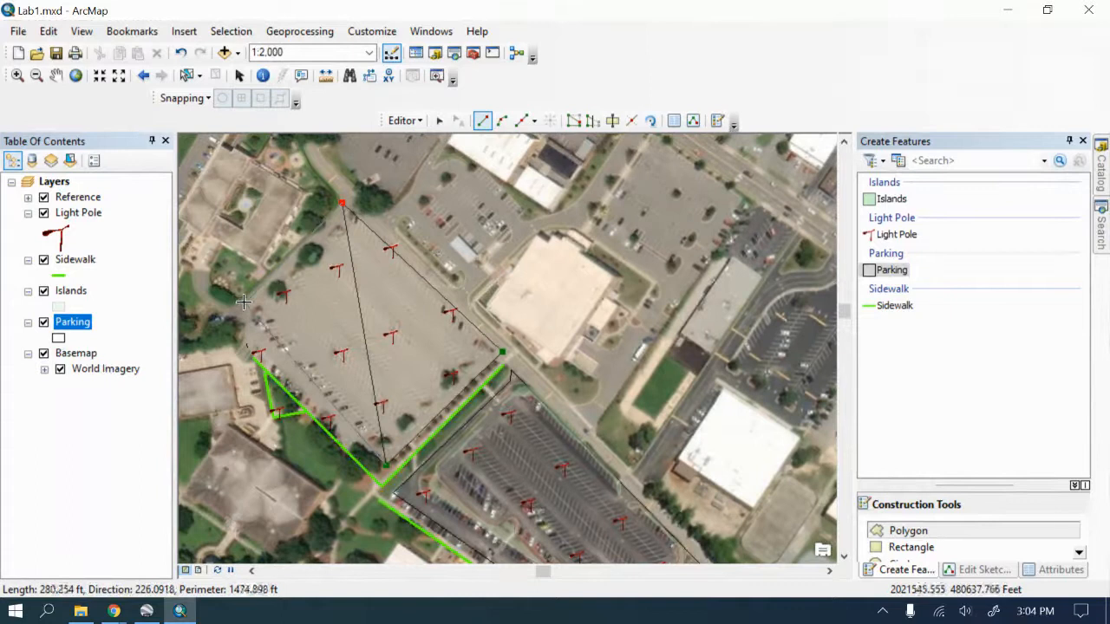
# Step: Continue the parking polygon along the northwest edge and trace the small notch at the lot's west corner
pyautogui.click(246, 300)
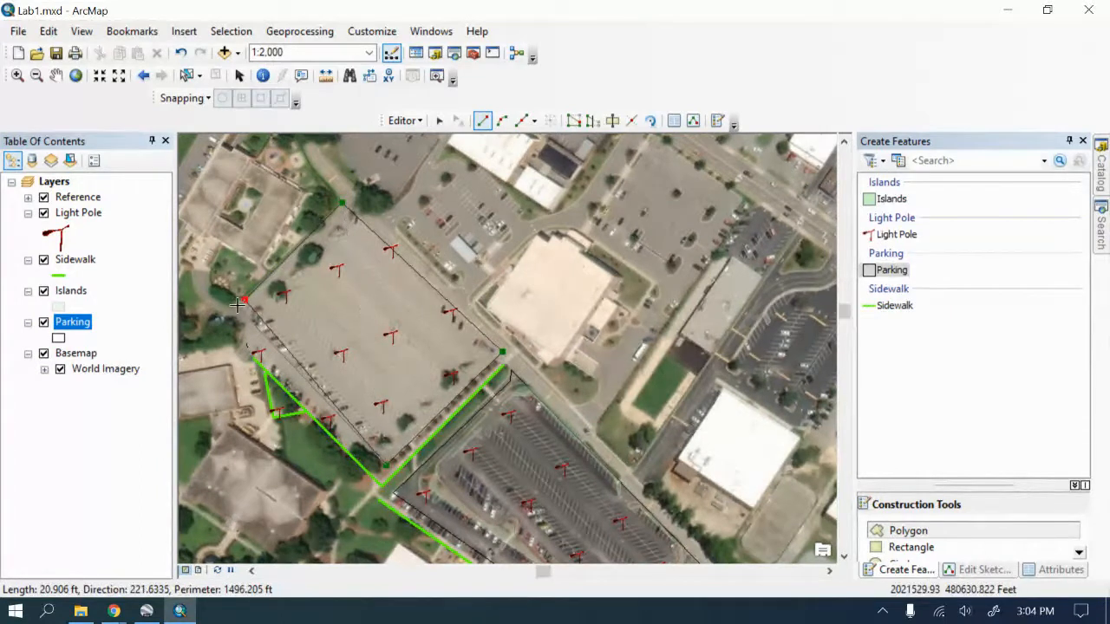
pyautogui.click(237, 305)
pyautogui.click(227, 319)
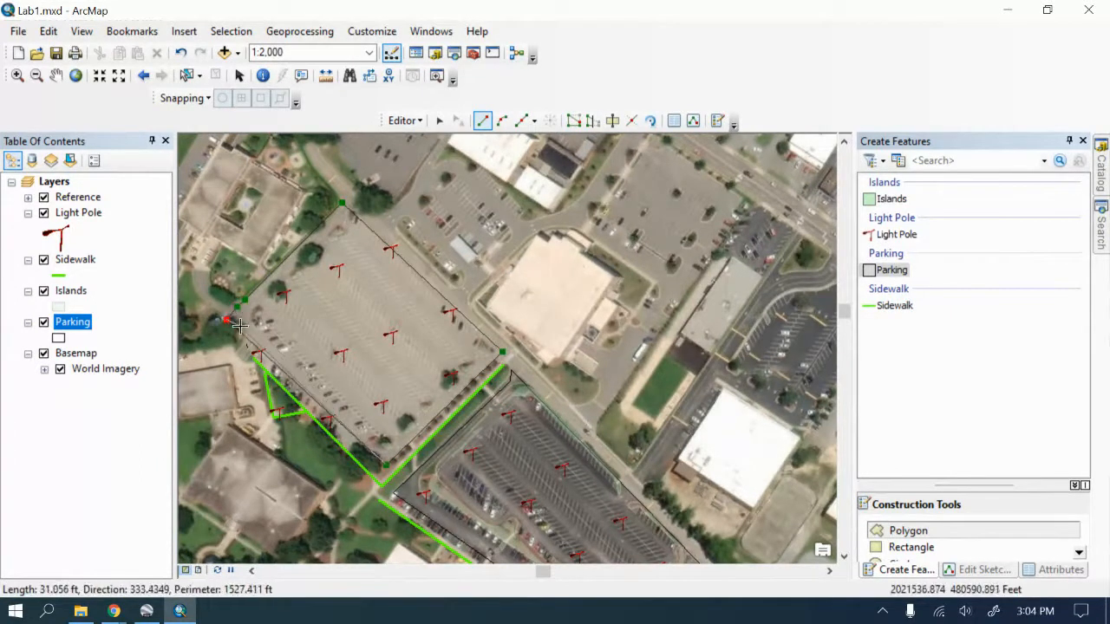
pyautogui.click(247, 333)
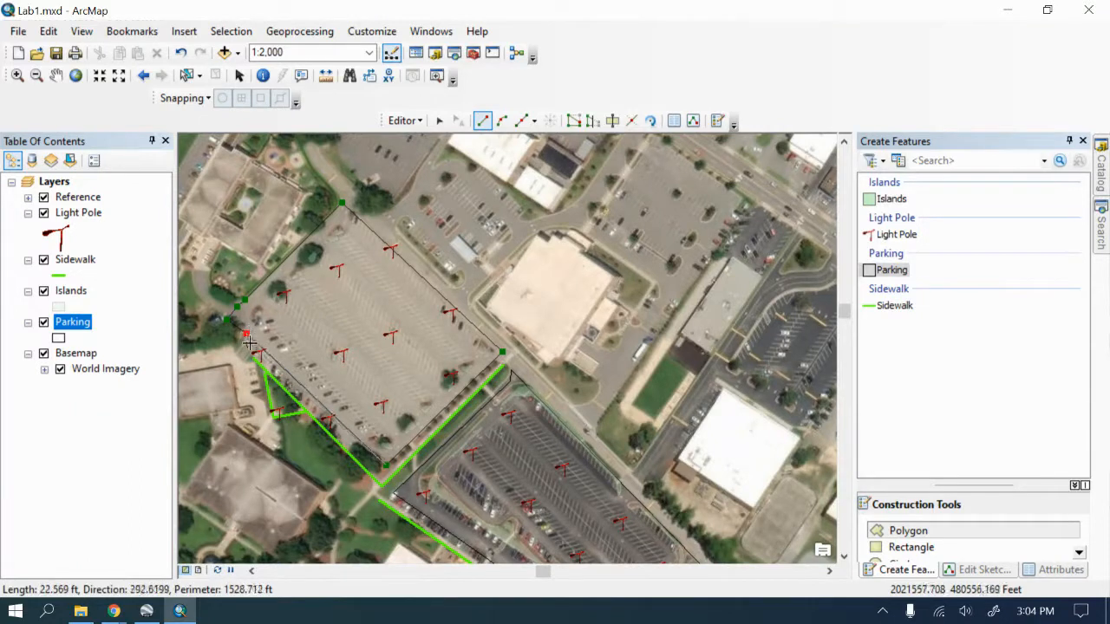
pyautogui.click(244, 341)
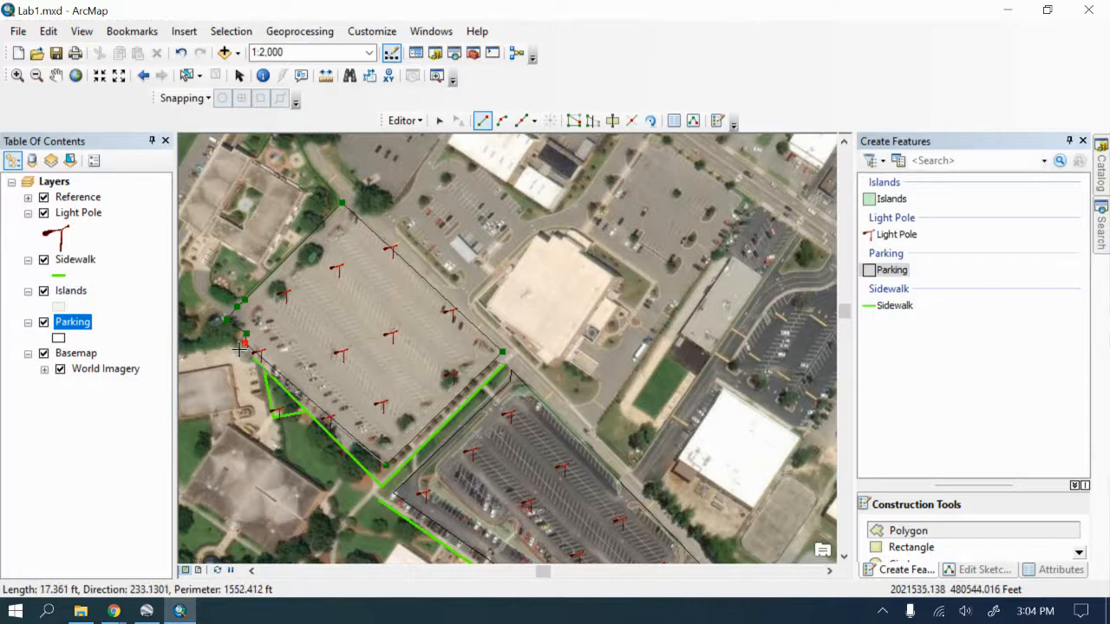
pyautogui.doubleClick(239, 349)
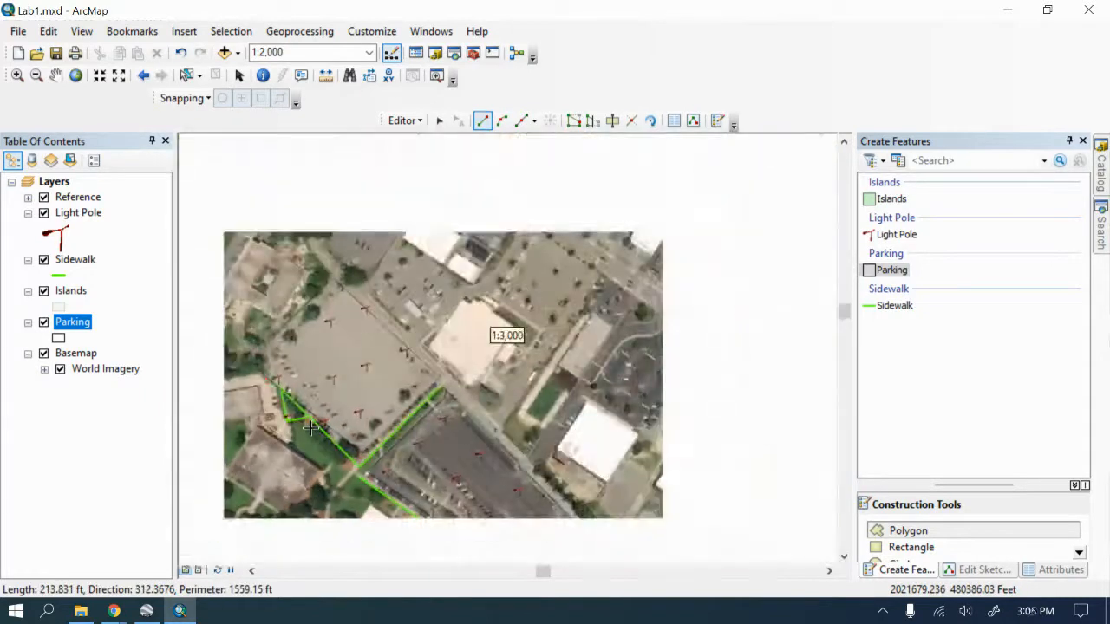
pyautogui.scroll(2, 311, 425)
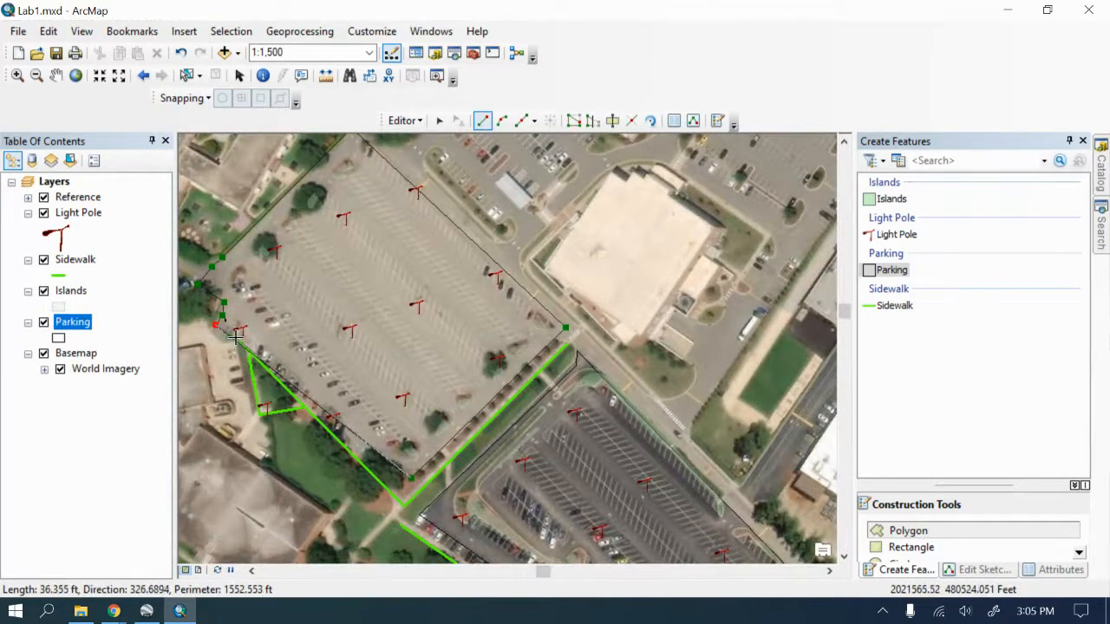
# Step: Trace the lot's southwest edge along the sidewalk and round off the south corner with closely spaced vertices
pyautogui.click(236, 337)
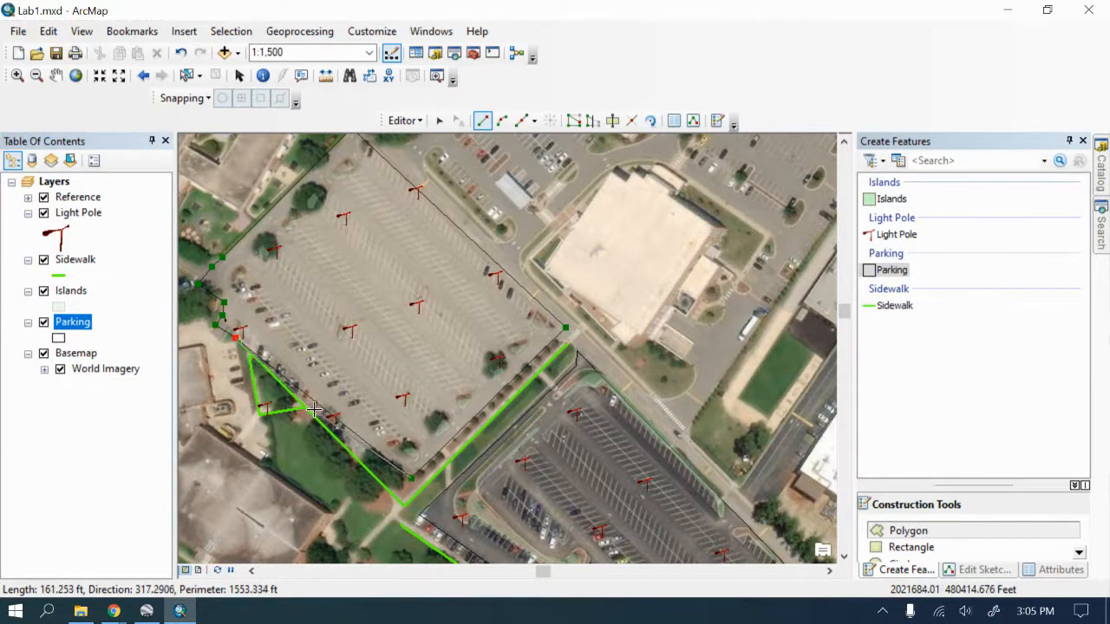
pyautogui.click(314, 409)
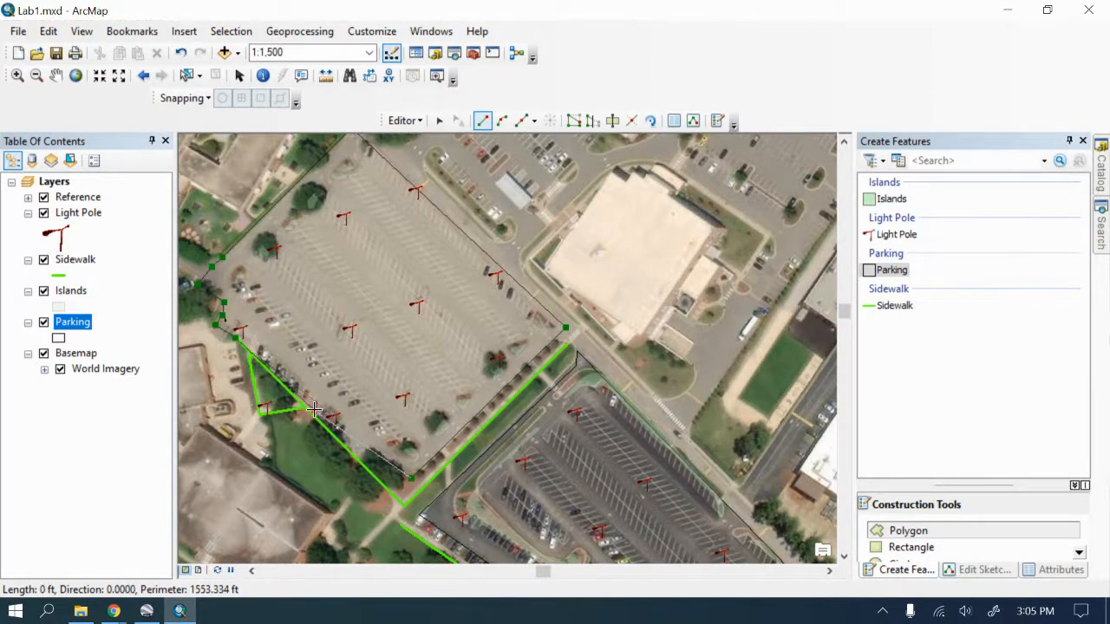
pyautogui.click(359, 456)
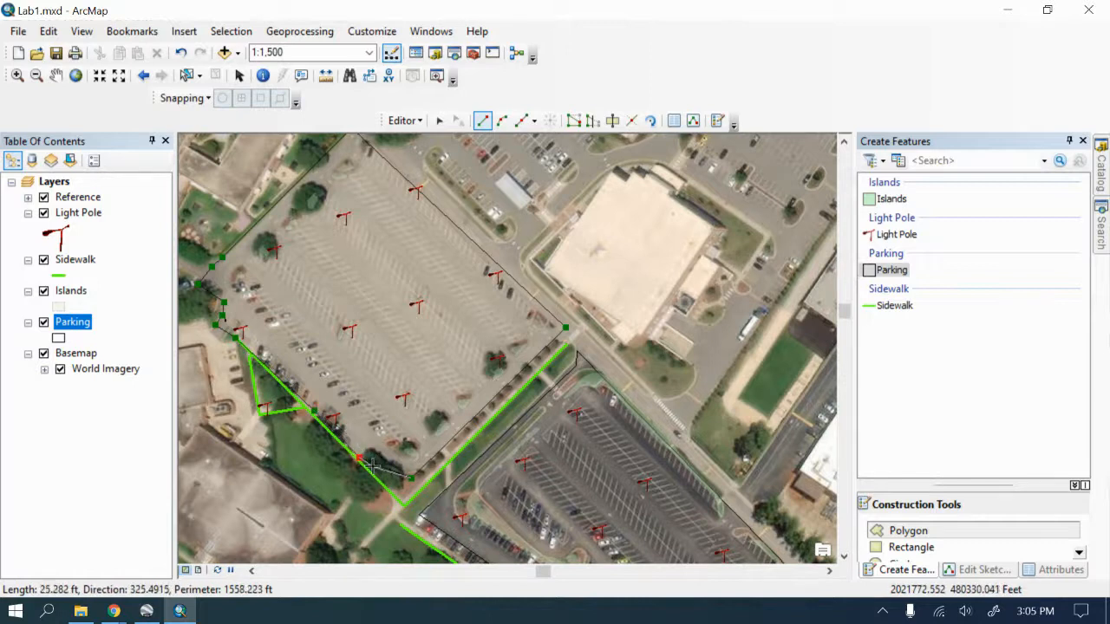
pyautogui.click(373, 468)
pyautogui.click(387, 475)
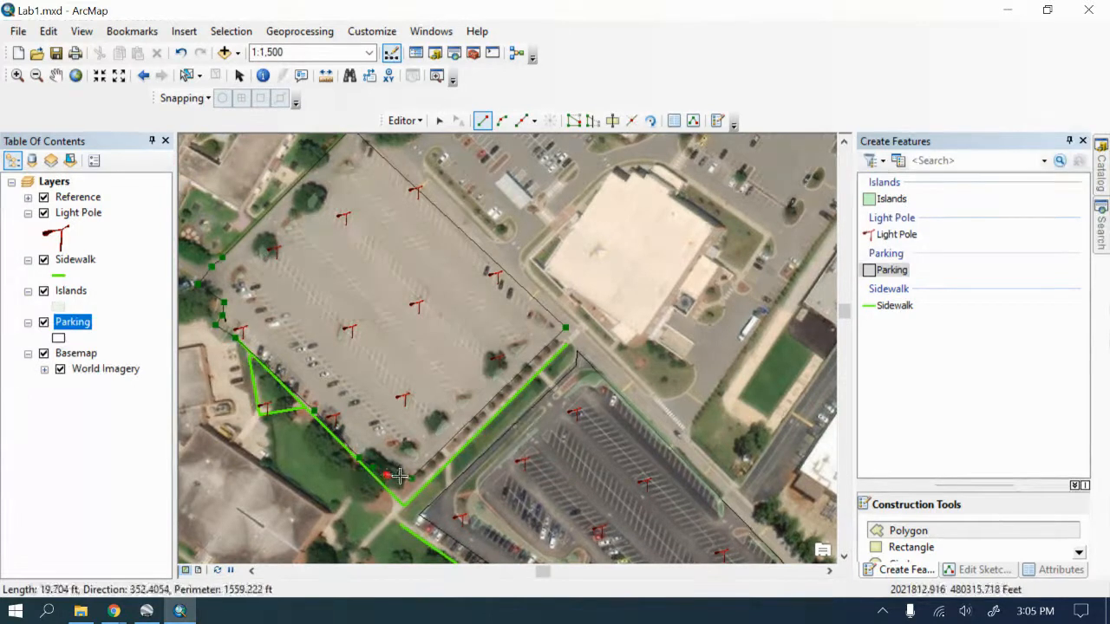
pyautogui.click(398, 477)
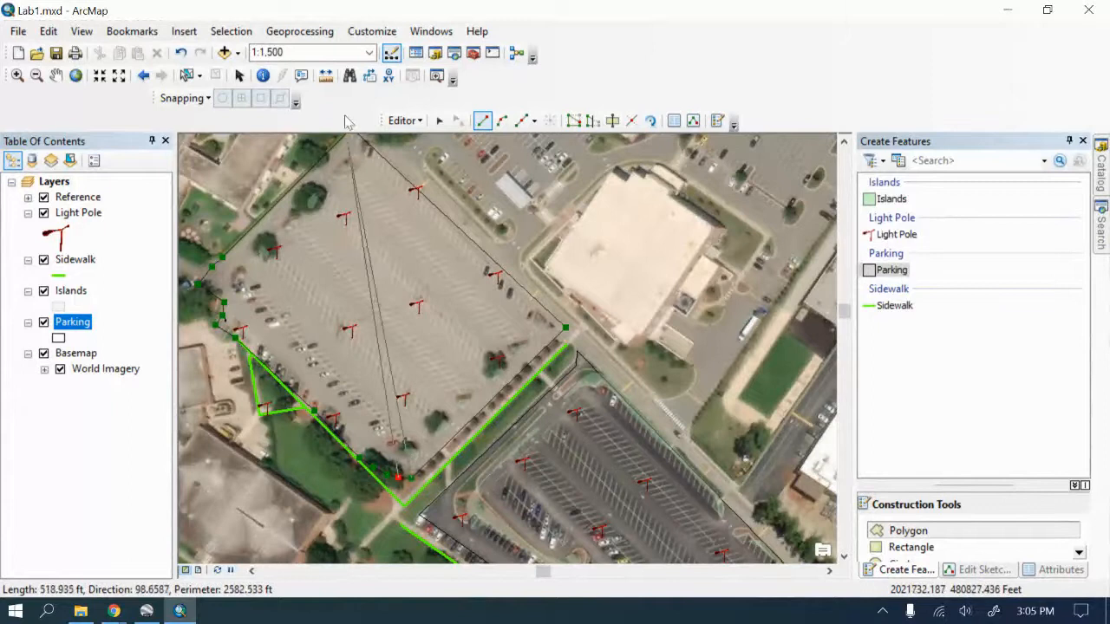
# Step: Turn snapping back on and finish the parking polygon at the lot's south corner
pyautogui.click(187, 100)
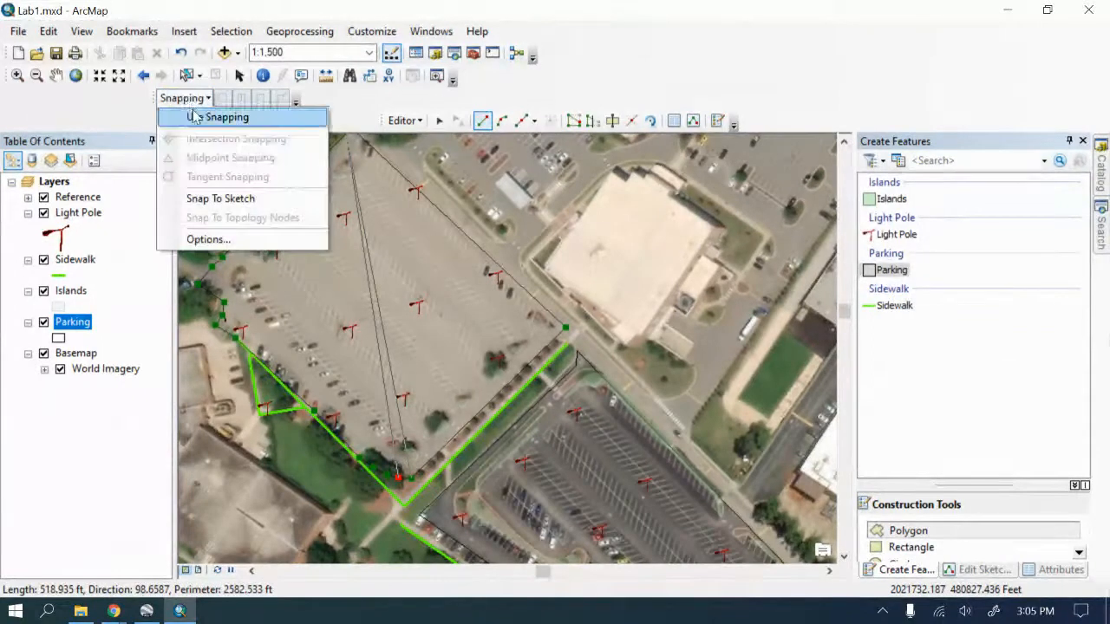
pyautogui.click(212, 117)
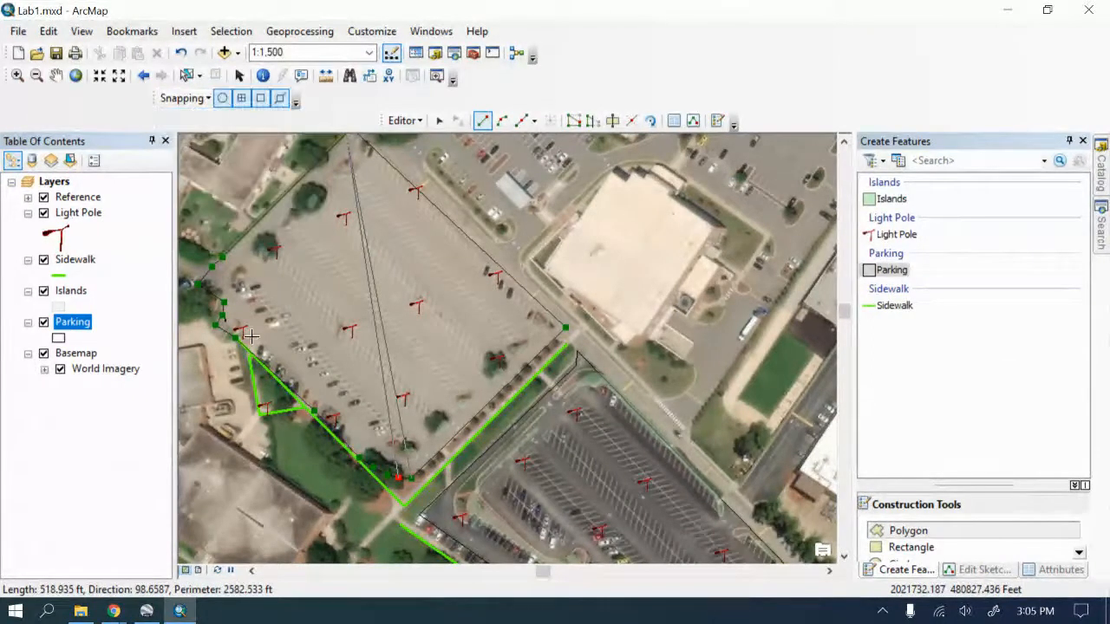
pyautogui.doubleClick(418, 484)
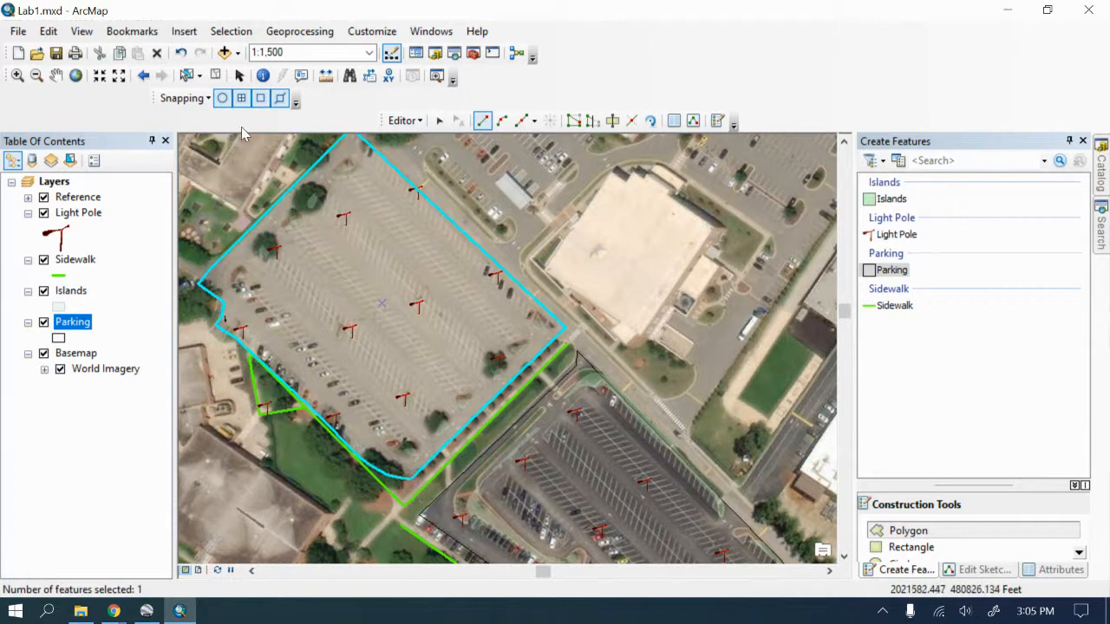
# Step: Save the edits and clear the selection of the new parking polygon
pyautogui.click(404, 120)
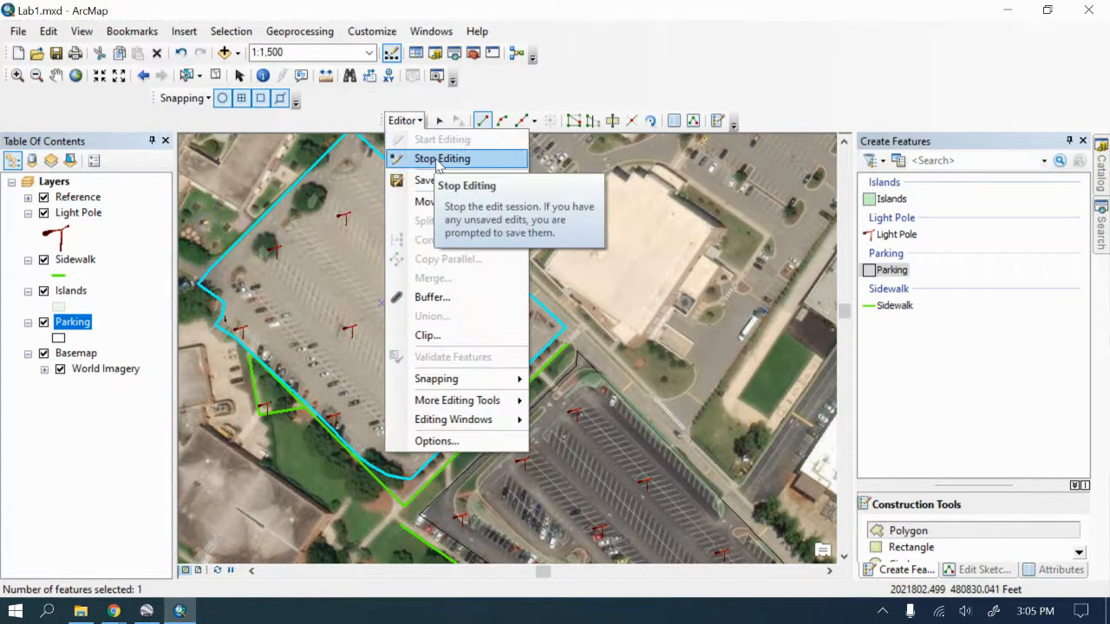
pyautogui.click(438, 180)
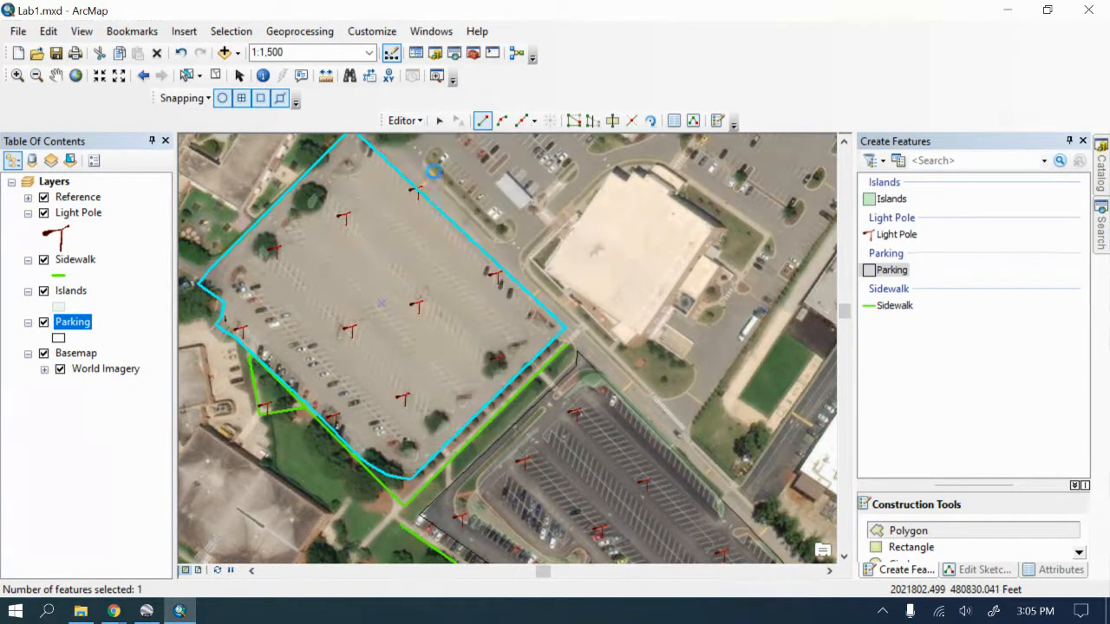
pyautogui.scroll(-2, 411, 307)
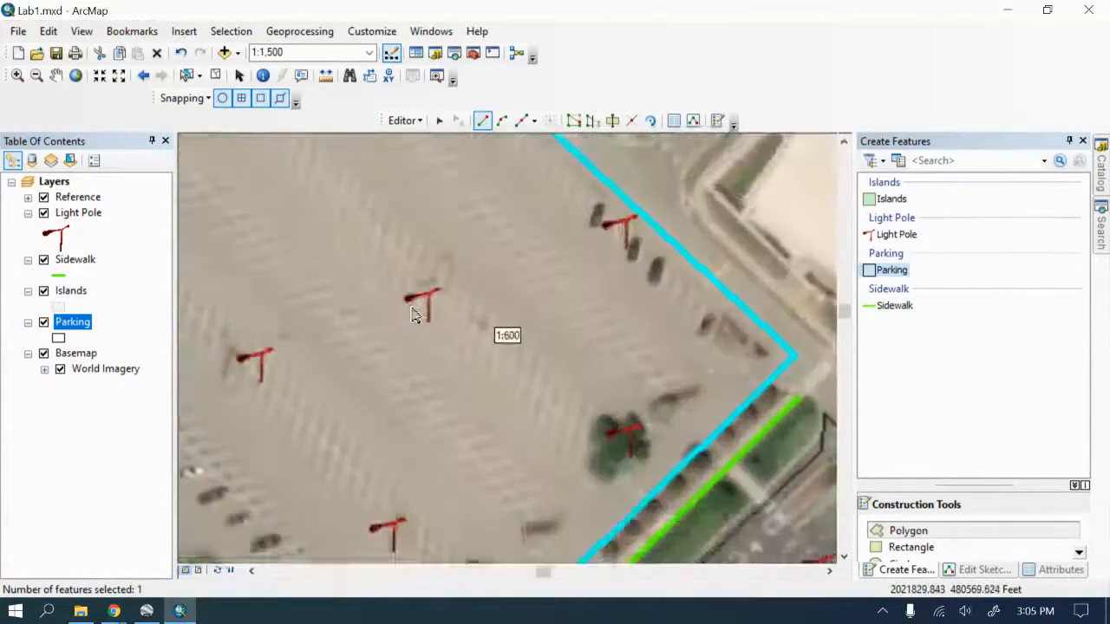
pyautogui.scroll(4, 404, 304)
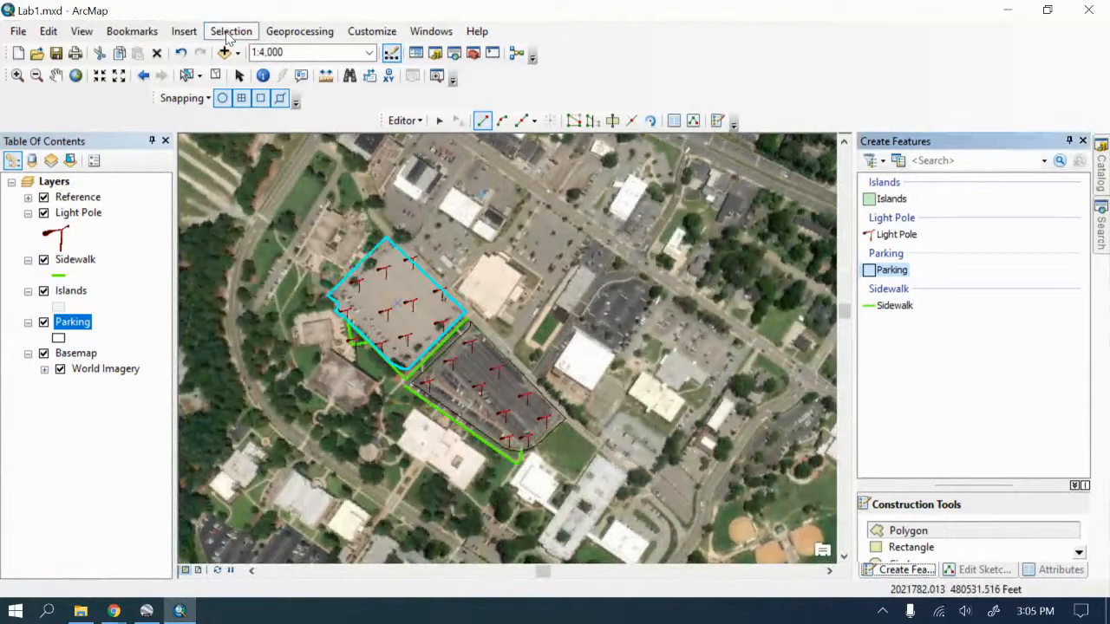
pyautogui.click(229, 31)
pyautogui.click(257, 171)
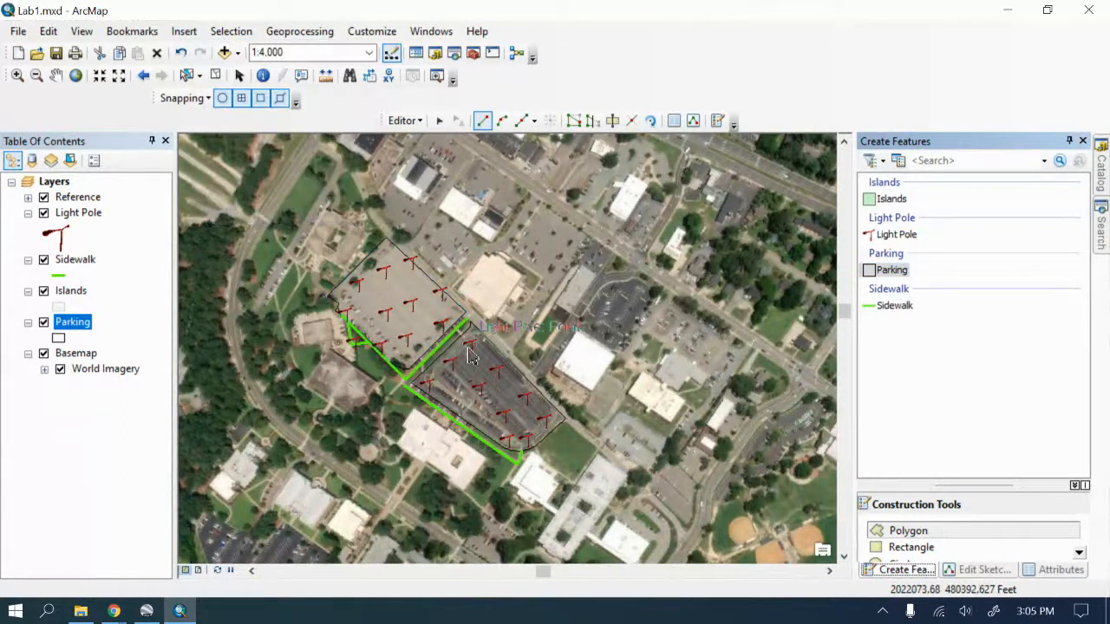
# Step: Check both outlined parking lots on the map and stop the edit session
pyautogui.scroll(1, 484, 317)
pyautogui.scroll(-1, 484, 317)
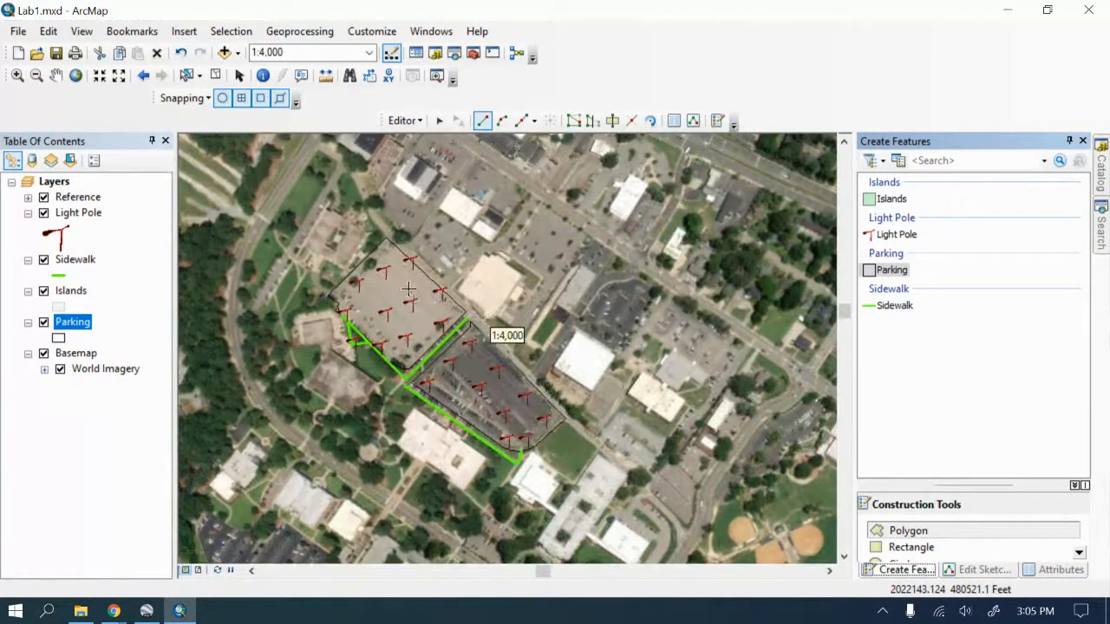
pyautogui.scroll(-2, 487, 321)
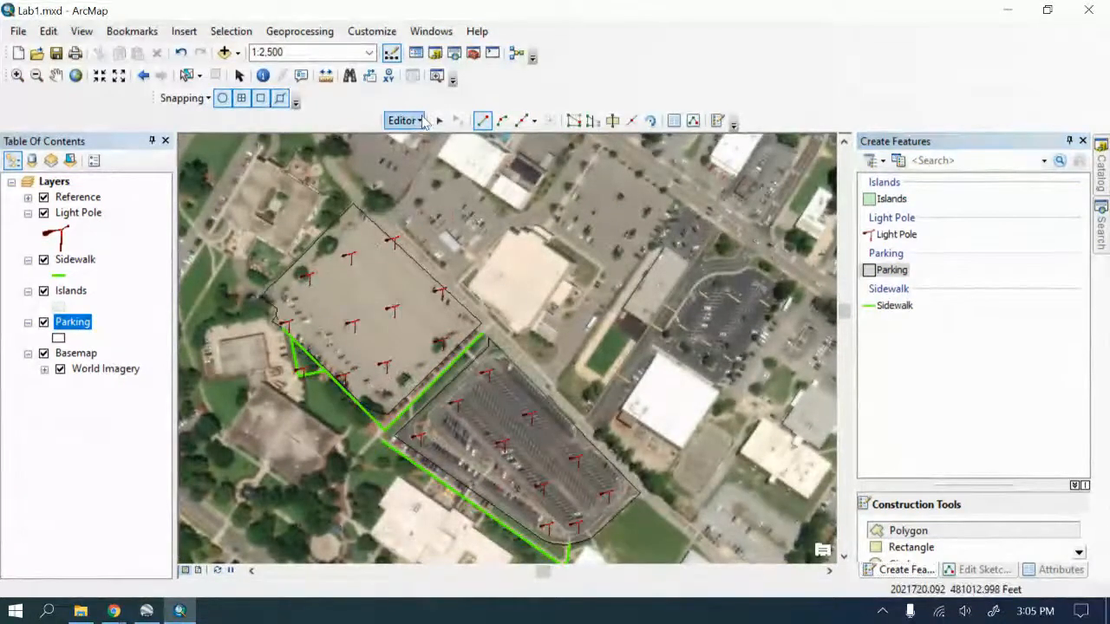
pyautogui.click(405, 121)
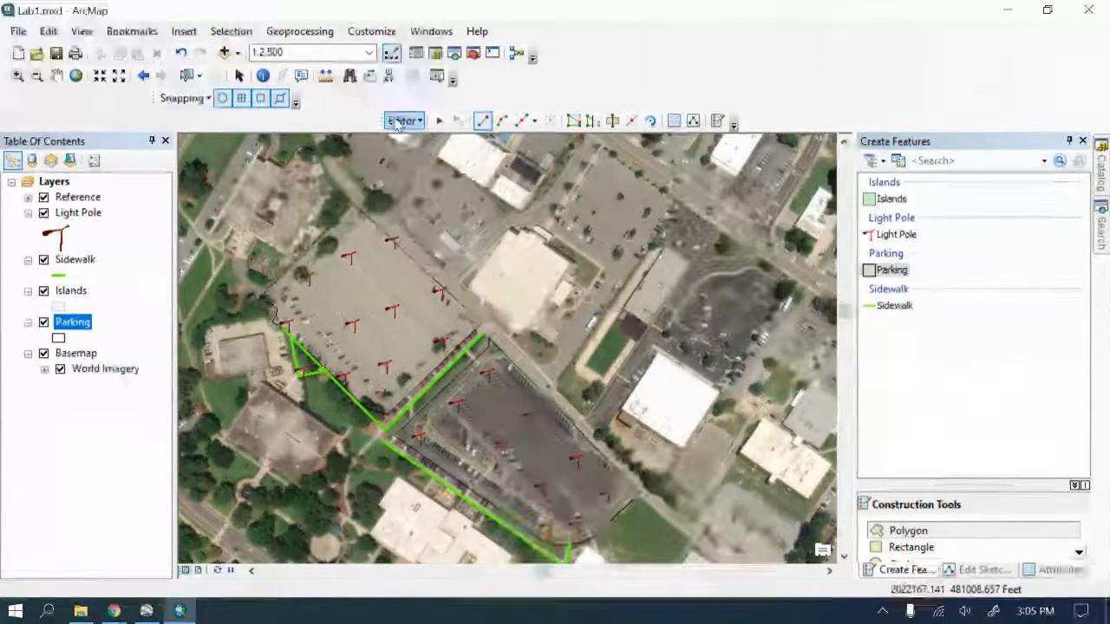
pyautogui.click(427, 155)
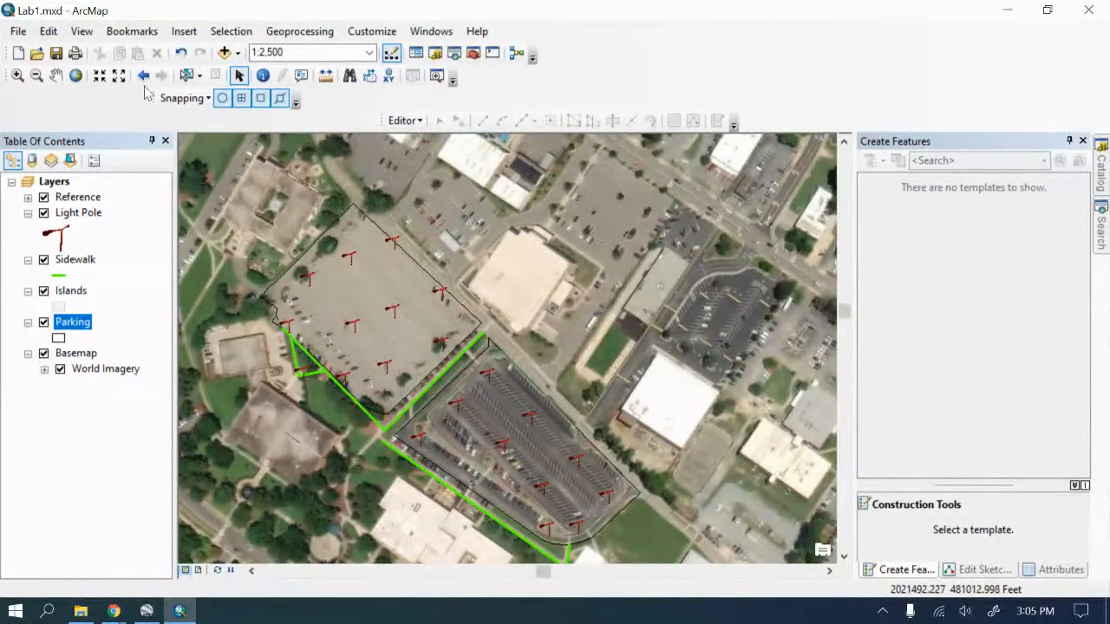
# Step: Switch to the page layout, set the map scale to 1:1,500 and focus the data frame
pyautogui.click(55, 76)
pyautogui.moveTo(376, 363); pyautogui.dragTo(366, 332)
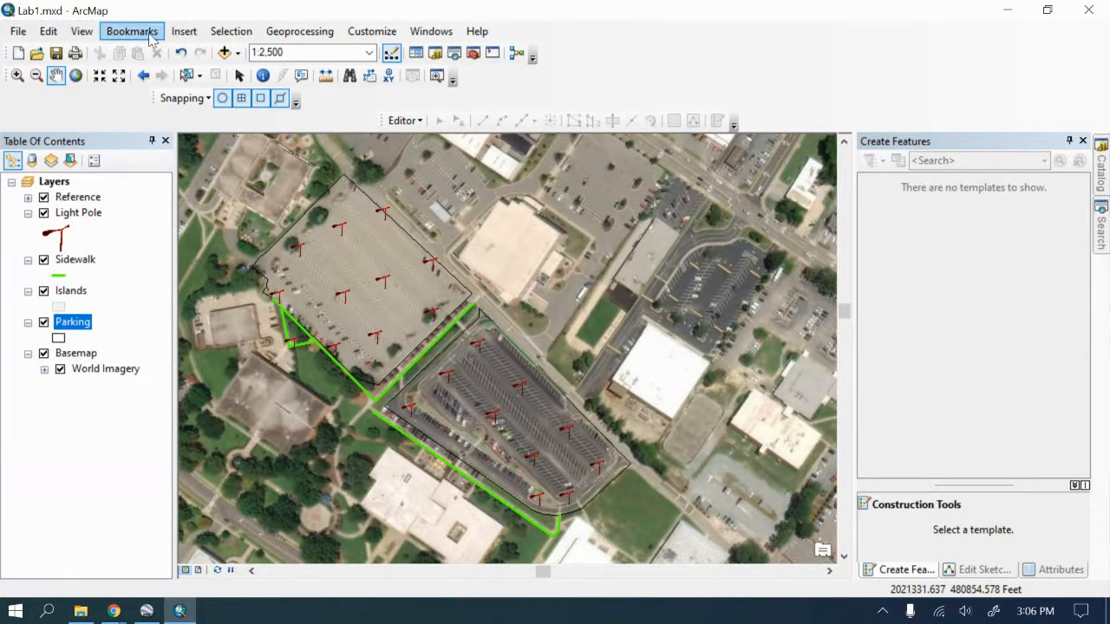
pyautogui.click(81, 31)
pyautogui.click(113, 70)
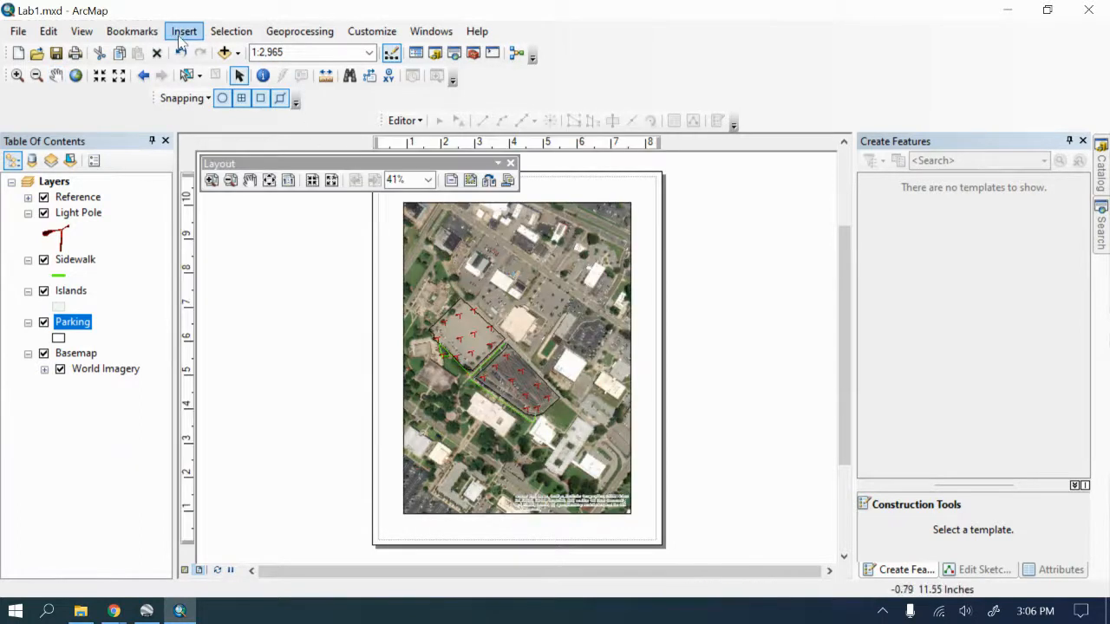
pyautogui.click(280, 53)
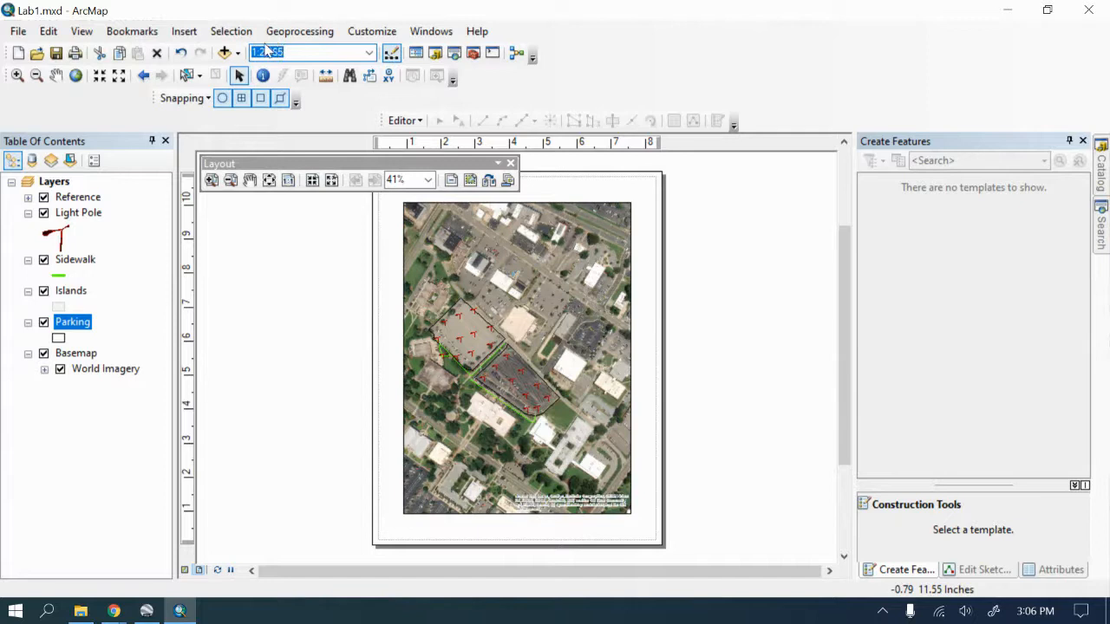
pyautogui.click(266, 52)
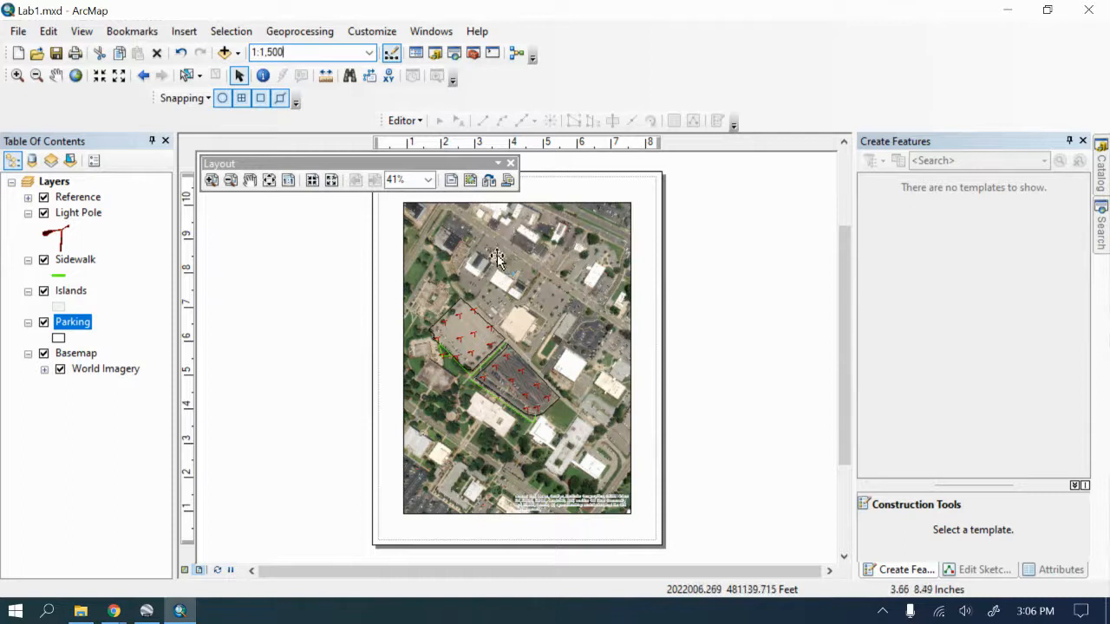
pyautogui.click(470, 180)
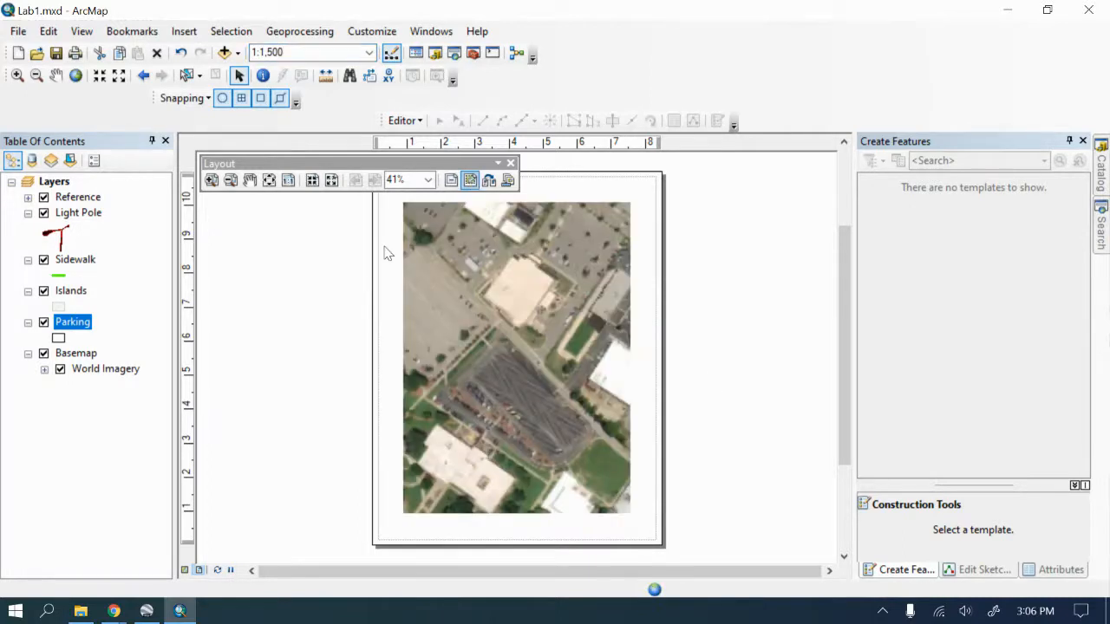
# Step: Change the page's paper orientation to Landscape in the page and print setup
pyautogui.click(19, 32)
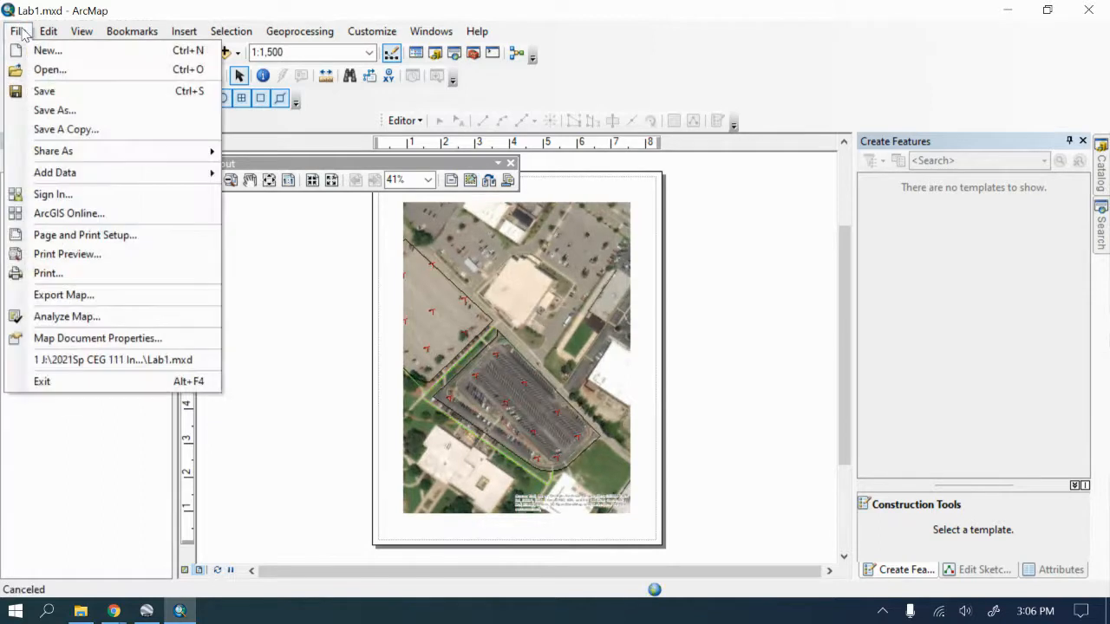
pyautogui.click(57, 241)
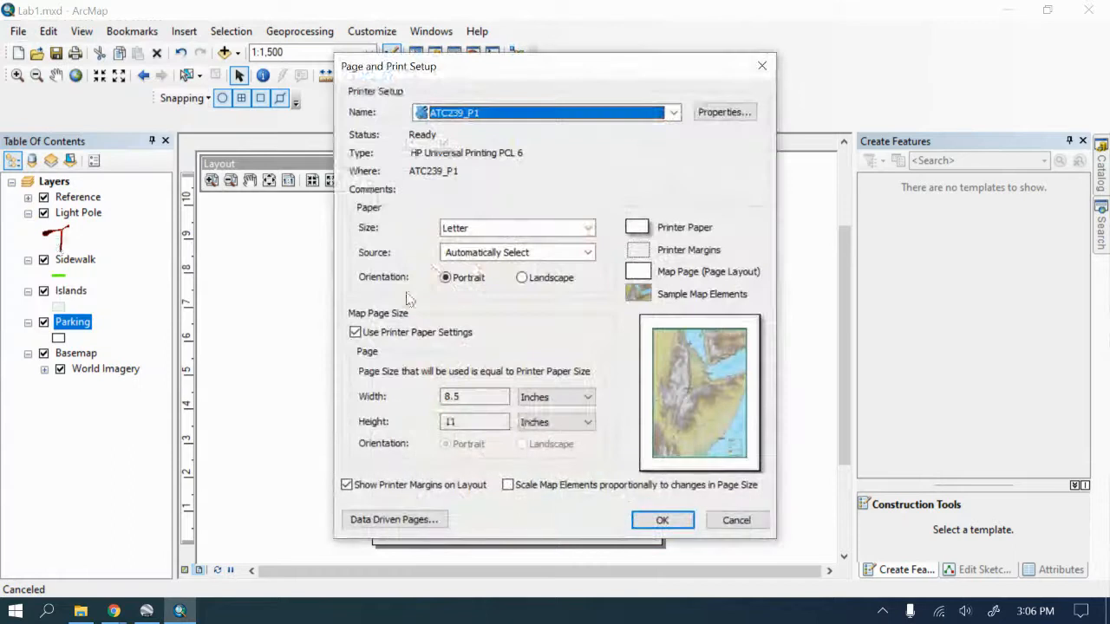
pyautogui.click(522, 278)
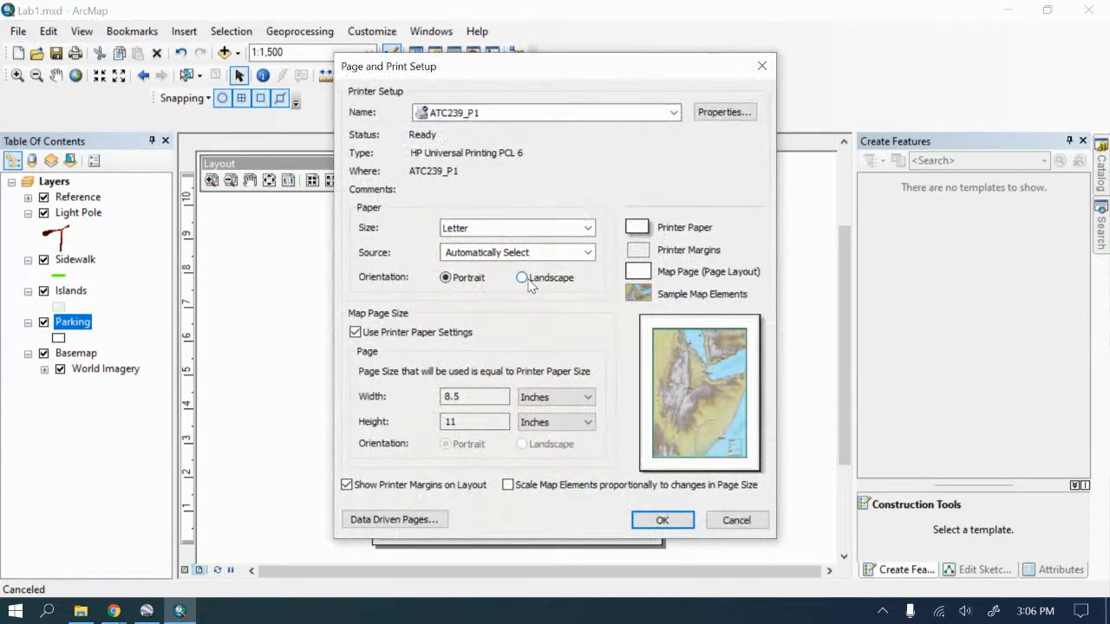
pyautogui.click(652, 520)
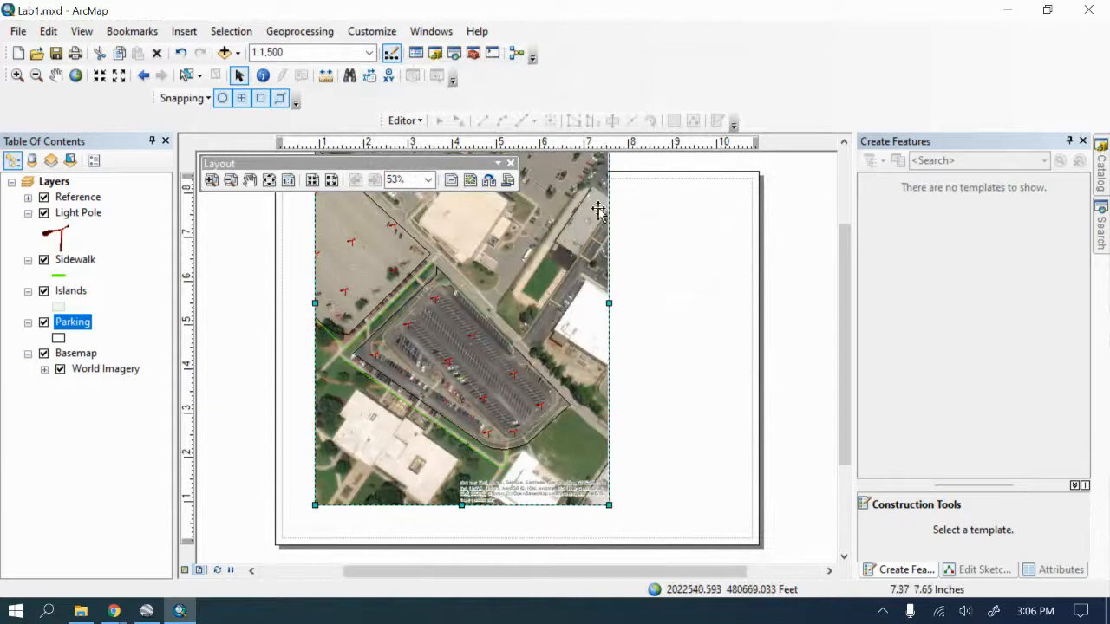
# Step: Resize the data frame to fit inside the landscape page margins and position it near the page's upper edge
pyautogui.scroll(3, 586, 495)
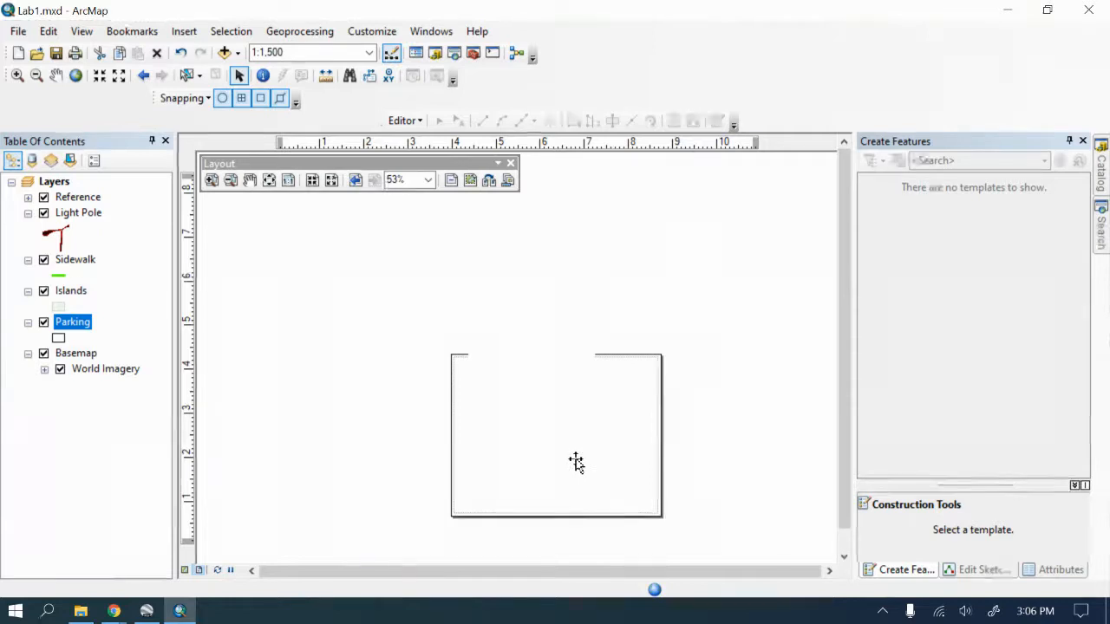
pyautogui.scroll(-2, 575, 462)
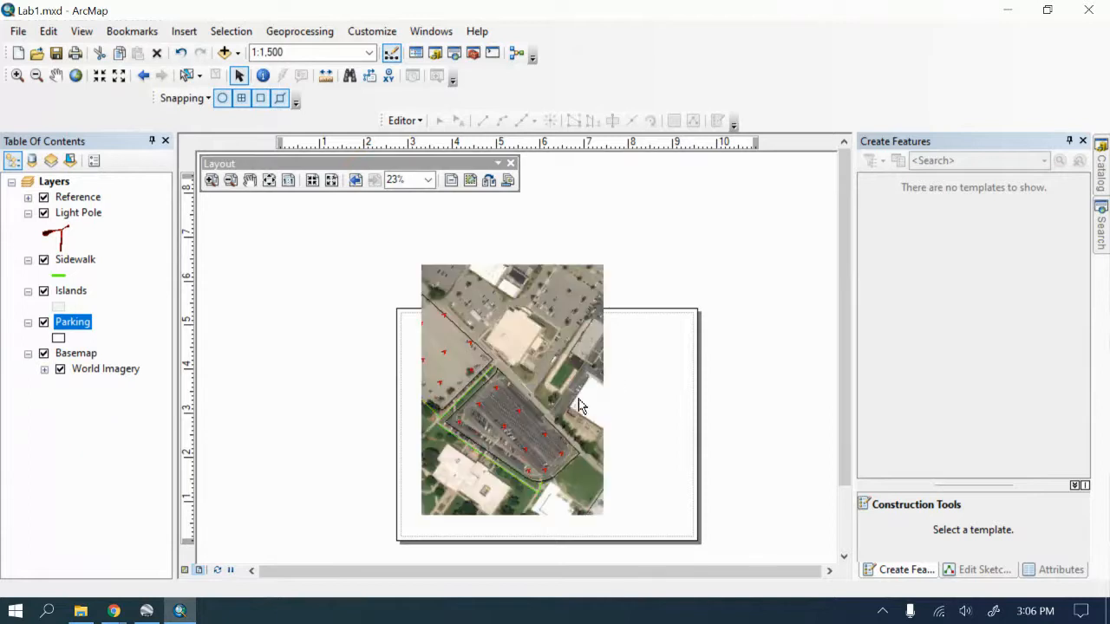
pyautogui.click(600, 345)
pyautogui.moveTo(604, 266); pyautogui.dragTo(672, 324)
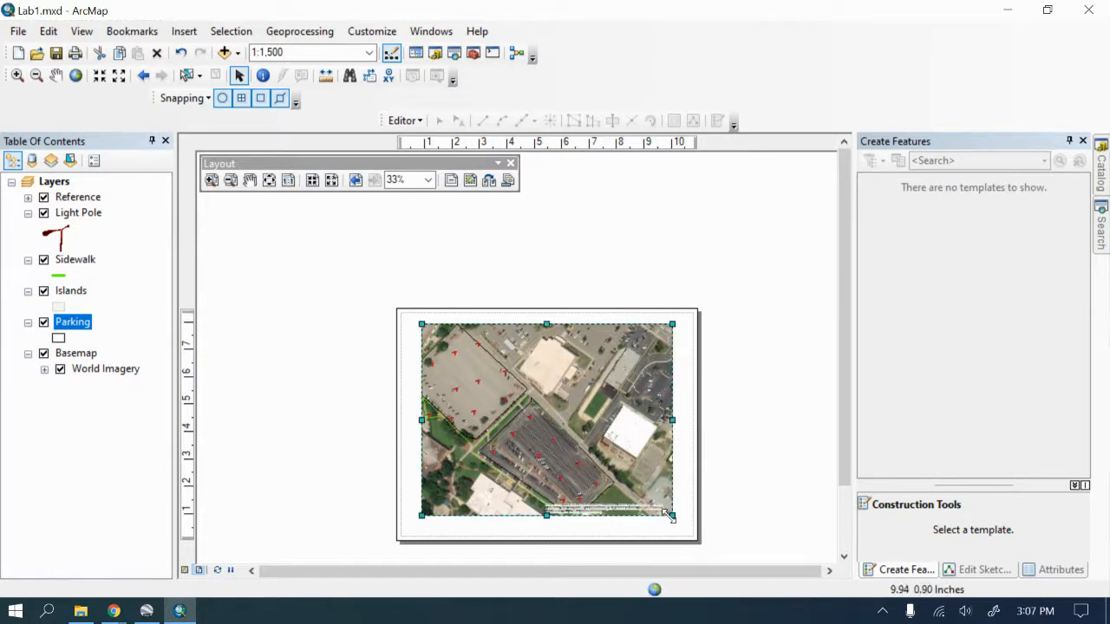
pyautogui.moveTo(671, 520); pyautogui.dragTo(684, 528)
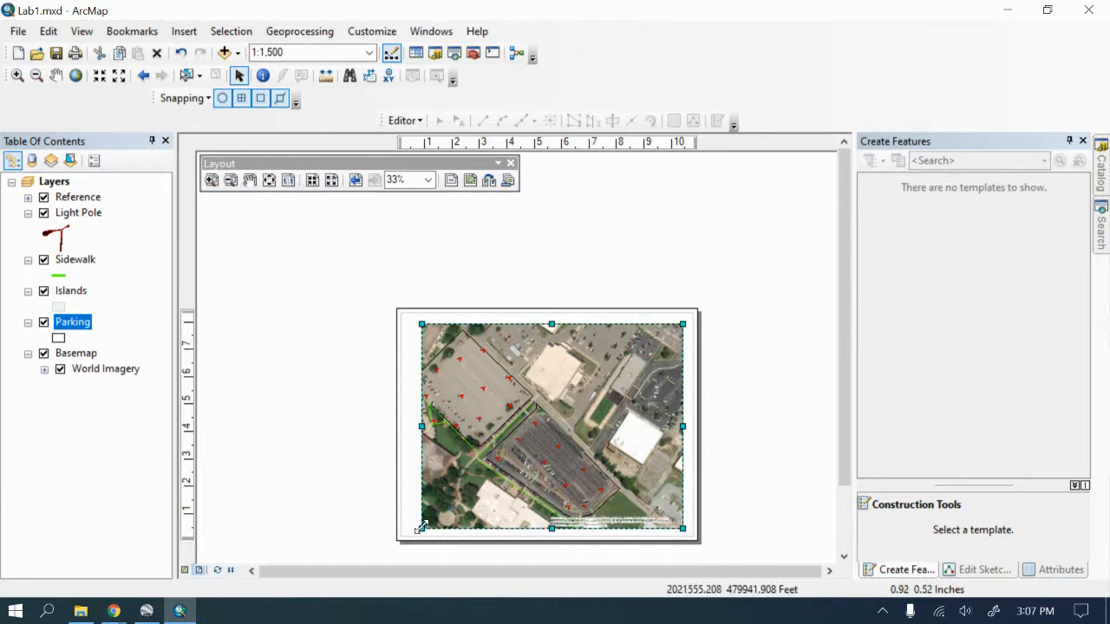
pyautogui.moveTo(422, 528); pyautogui.dragTo(403, 532)
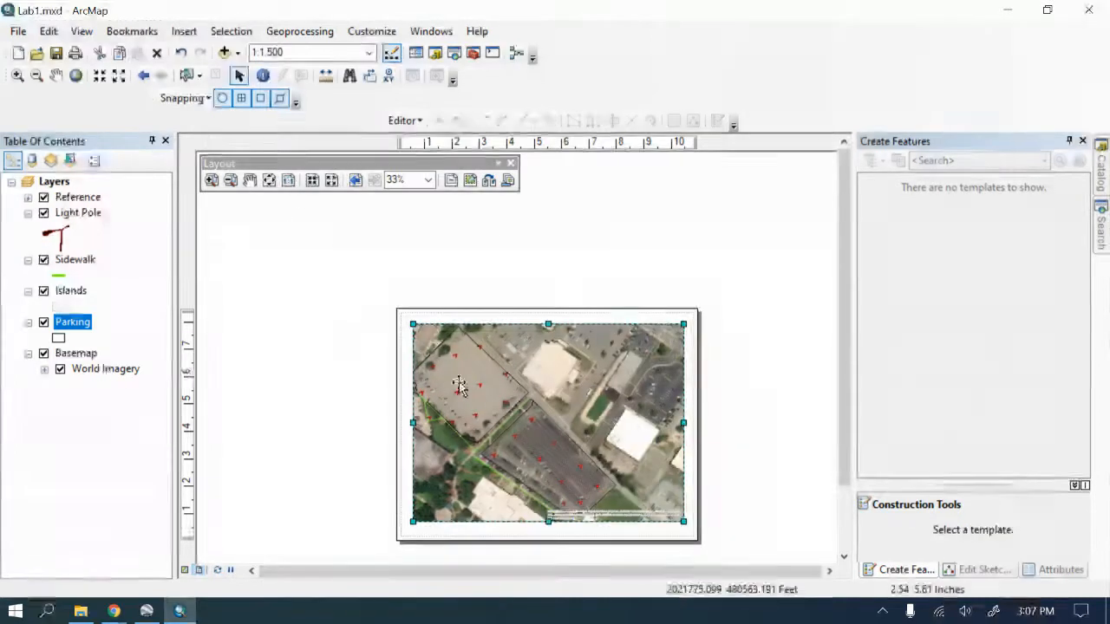
pyautogui.press('Right')
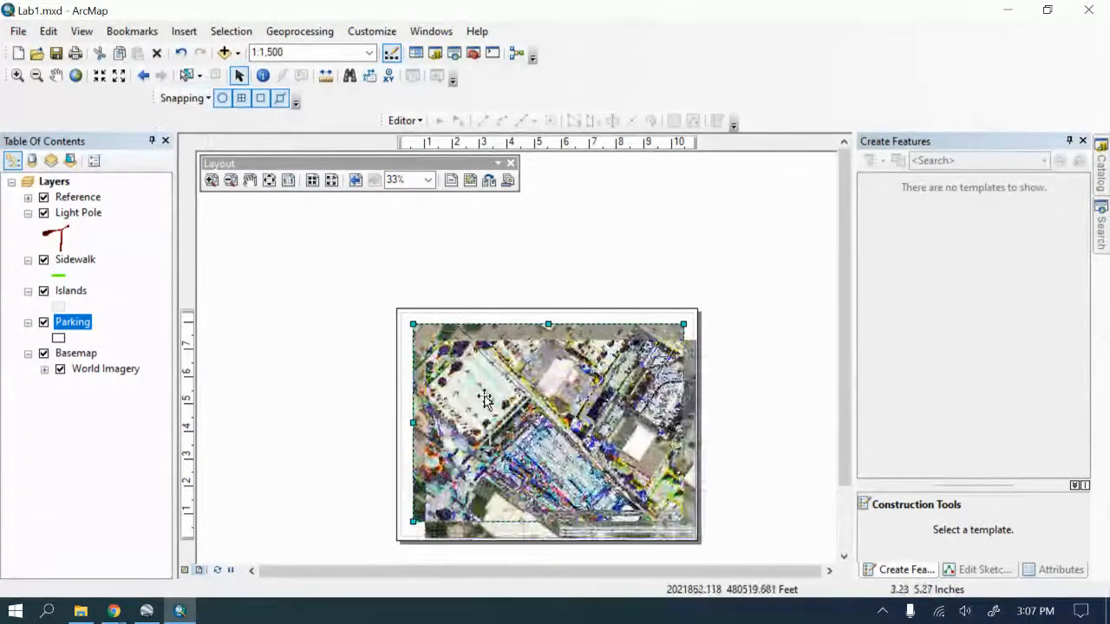
pyautogui.moveTo(469, 381); pyautogui.dragTo(469, 372)
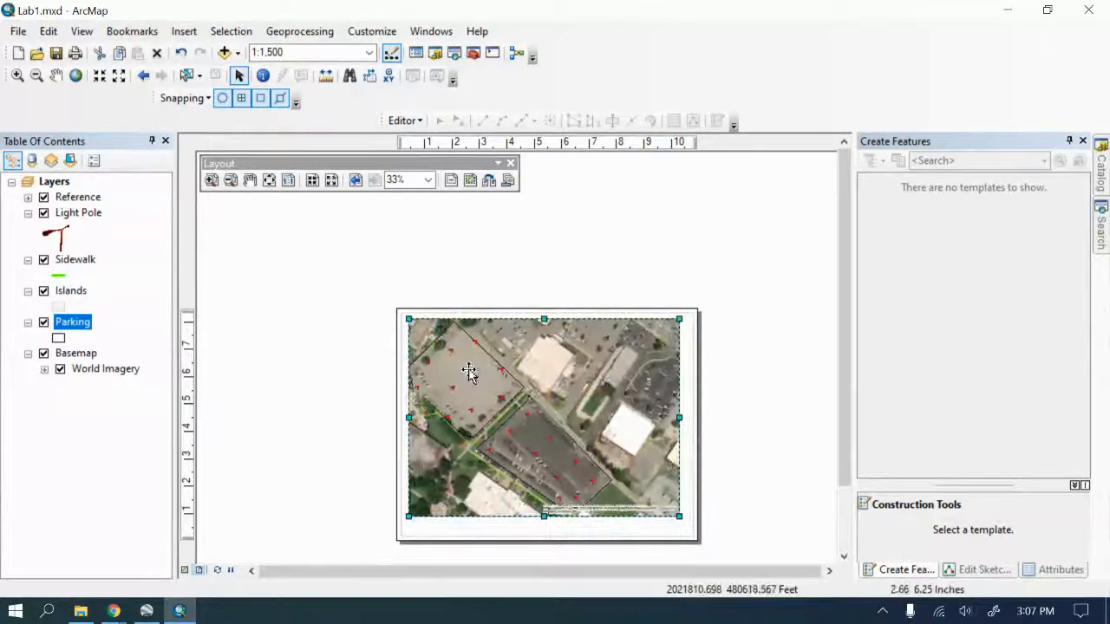
# Step: Focus the data frame, set the map scale to 1:1,600 and leave the focus
pyautogui.doubleClick(542, 440)
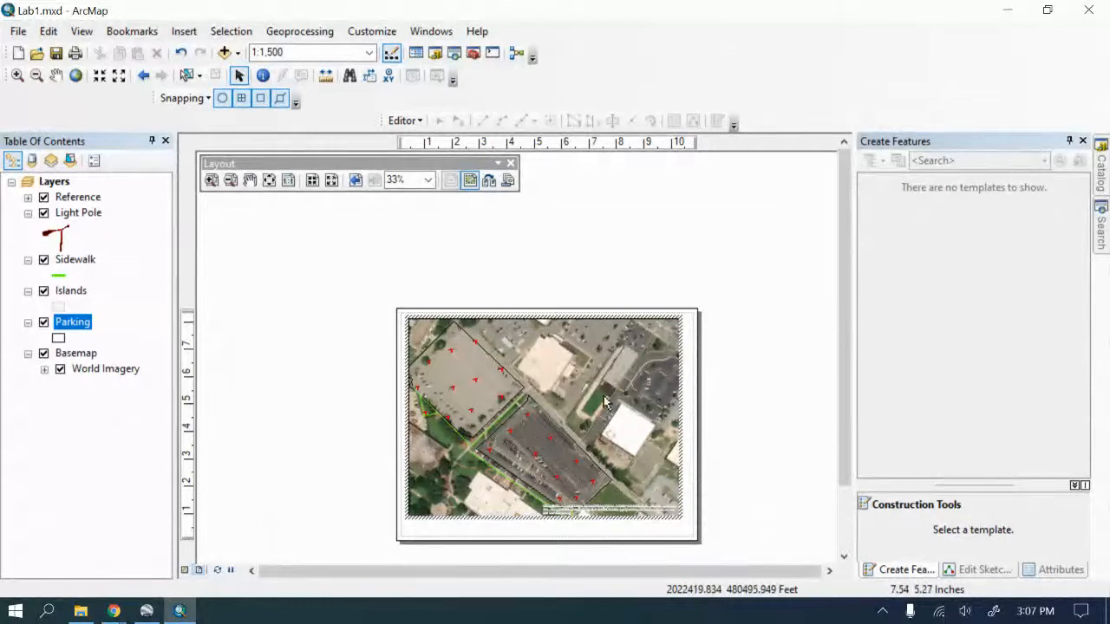
pyautogui.click(272, 50)
pyautogui.click(274, 52)
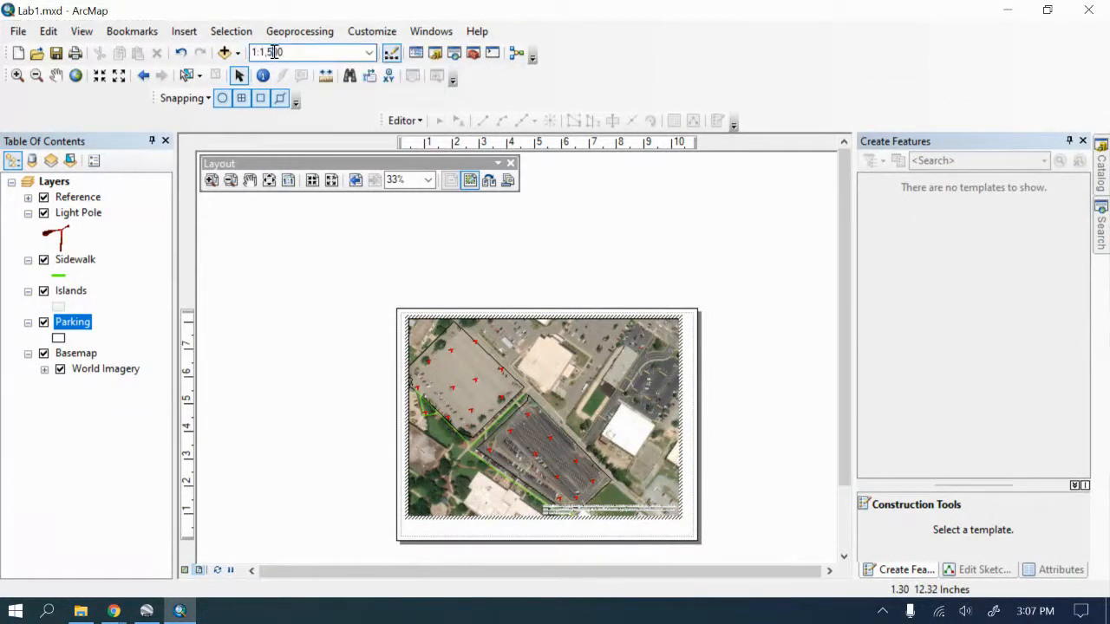
pyautogui.press('BackSpace')
pyautogui.press('Return')
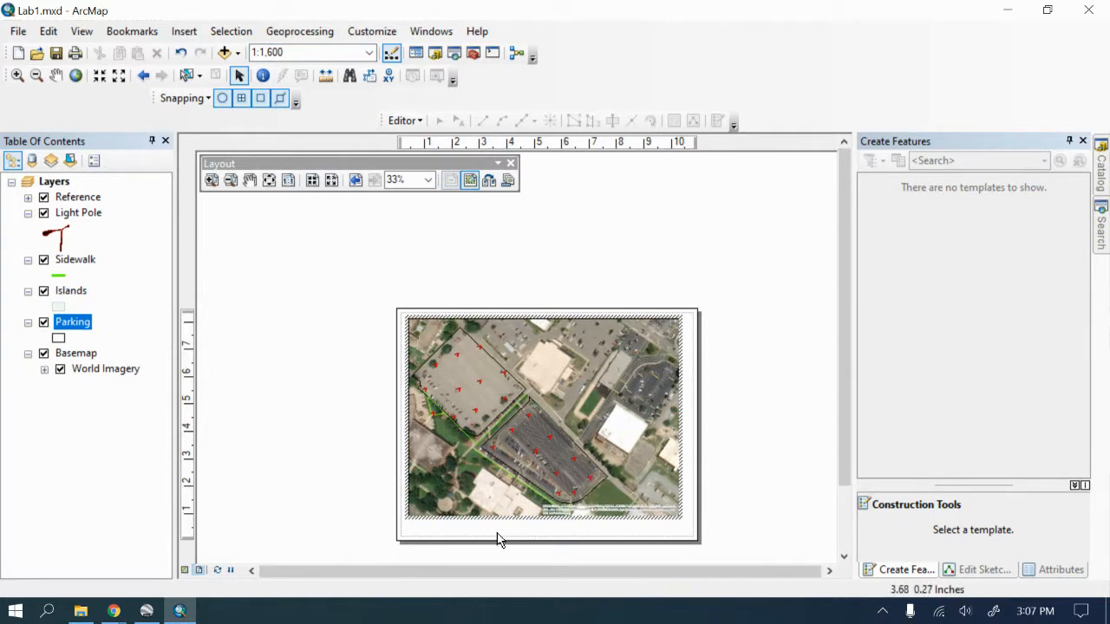
pyautogui.click(422, 526)
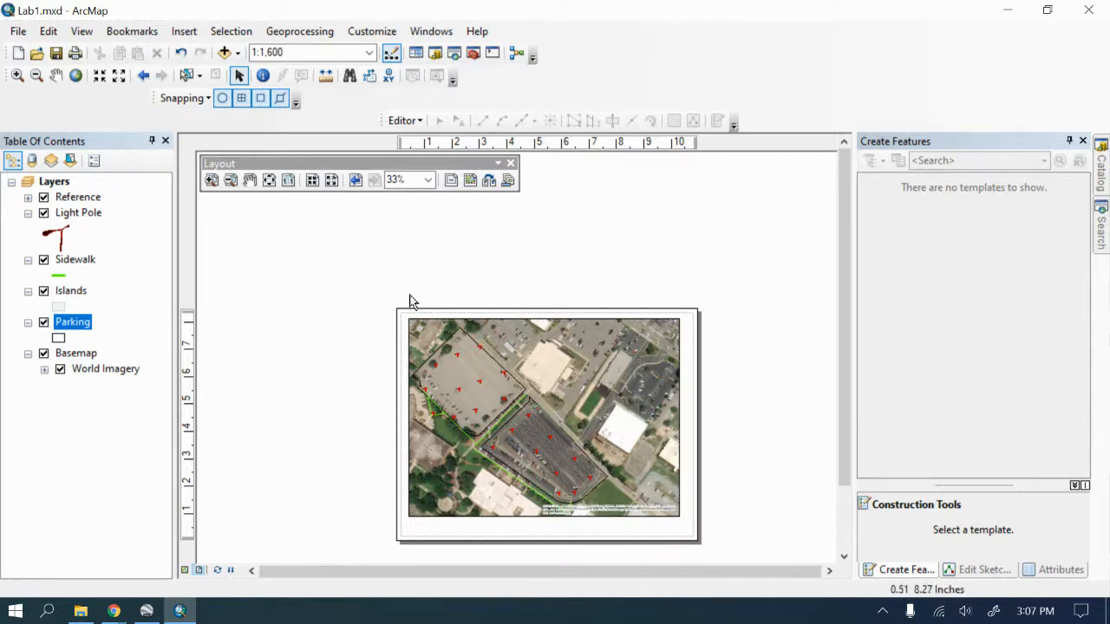
# Step: Insert the map title "Field Work Lab 1" and place it centred above the data frame
pyautogui.click(184, 31)
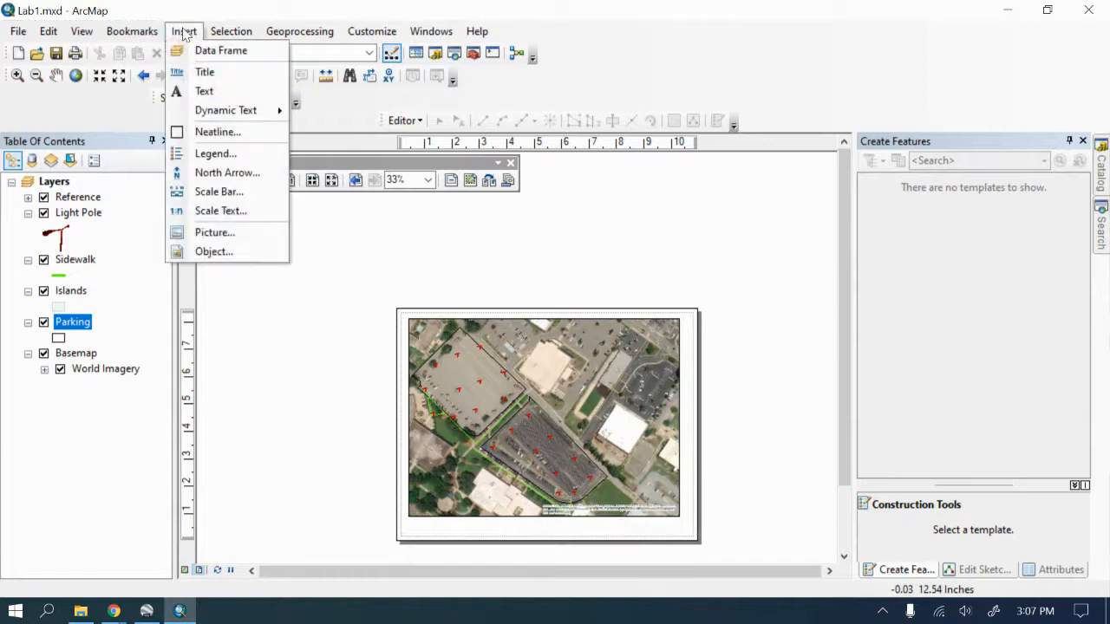
pyautogui.click(205, 73)
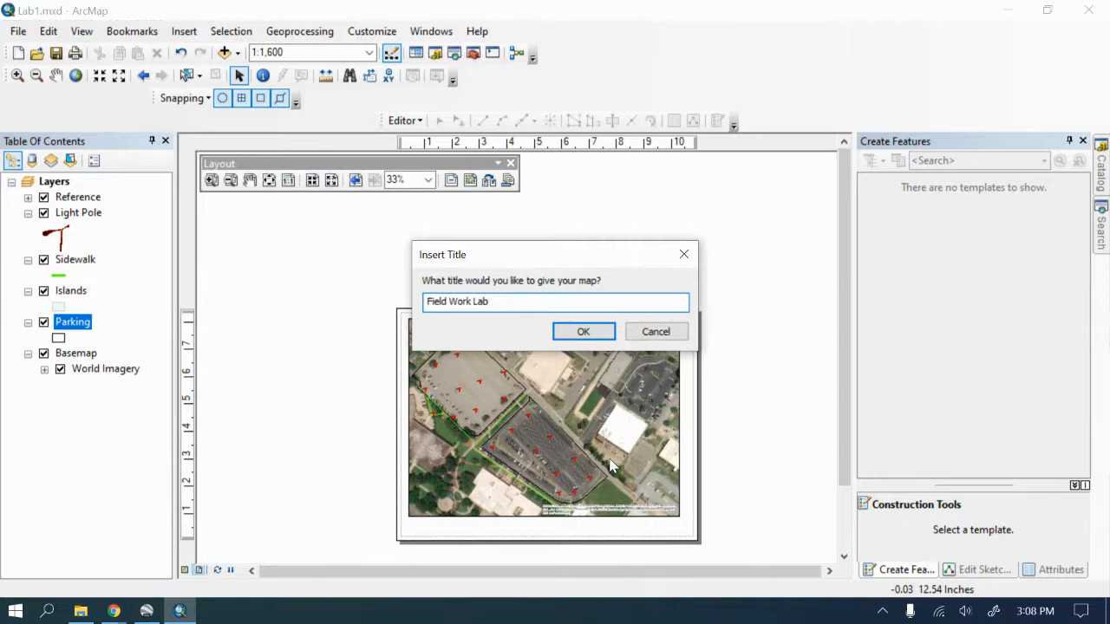
pyautogui.click(583, 331)
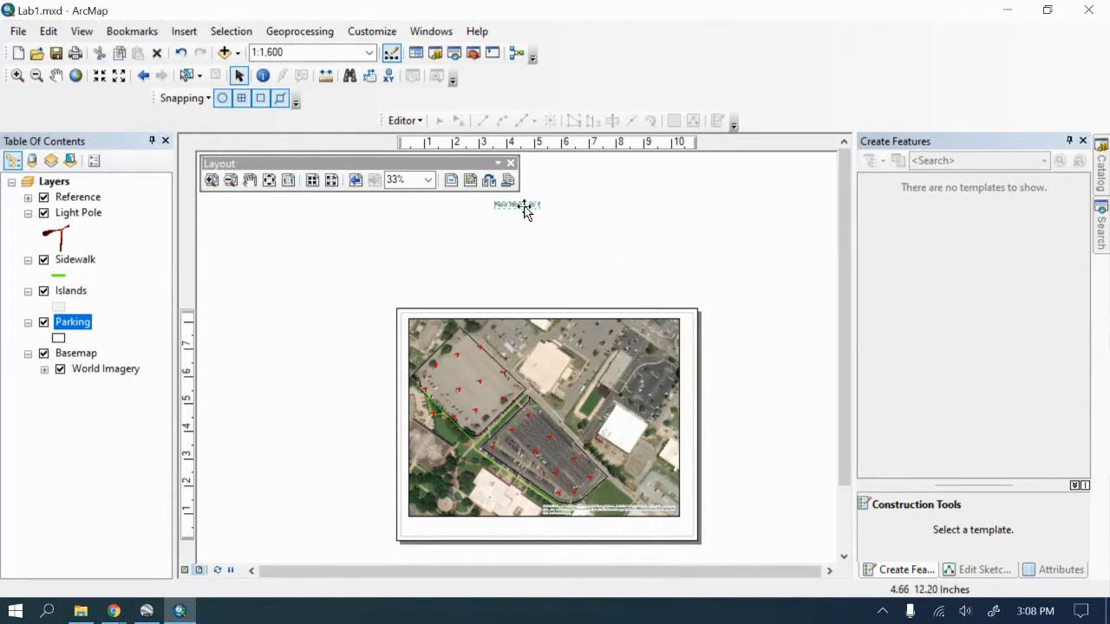
pyautogui.moveTo(525, 208); pyautogui.dragTo(550, 317)
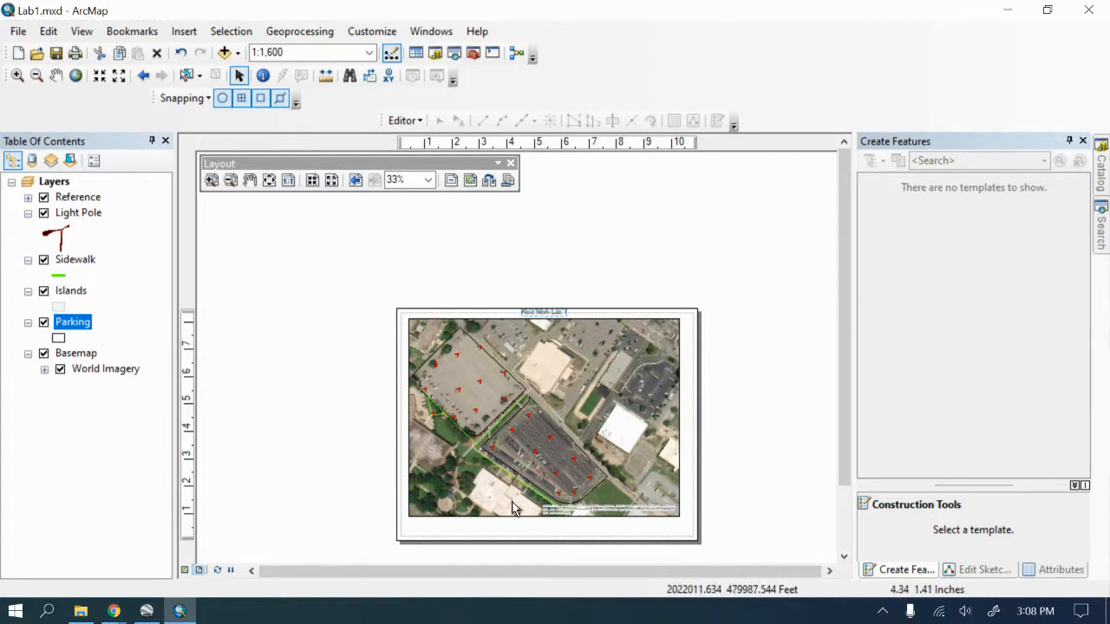
# Step: Shrink the data frame from its lower-left corner and recentre it on the page, leaving room for the title
pyautogui.click(431, 514)
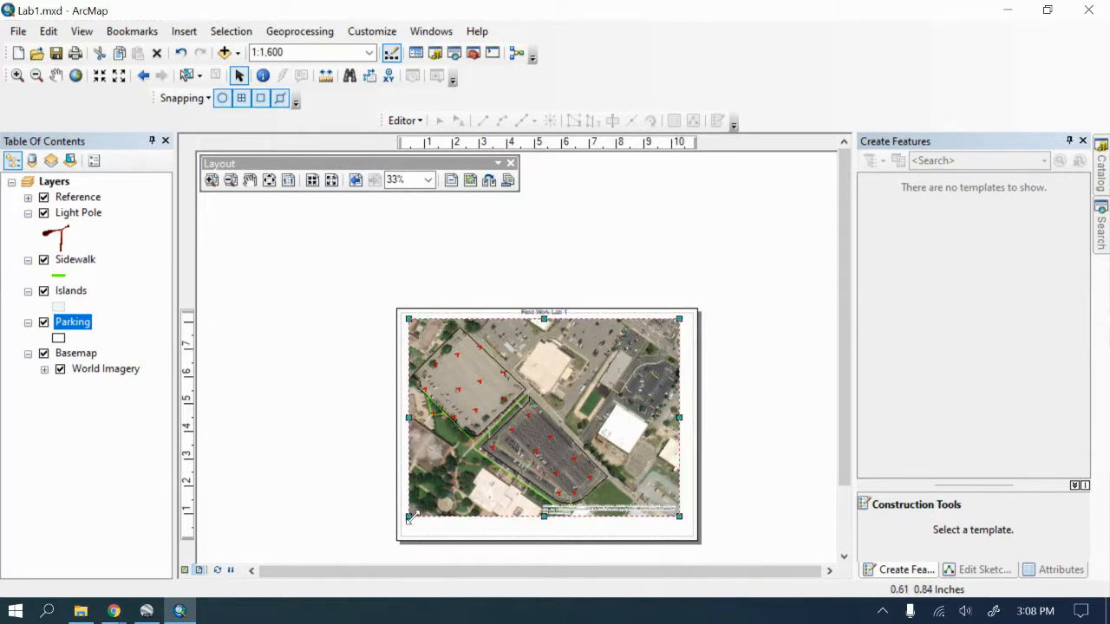
pyautogui.moveTo(427, 509); pyautogui.dragTo(429, 508)
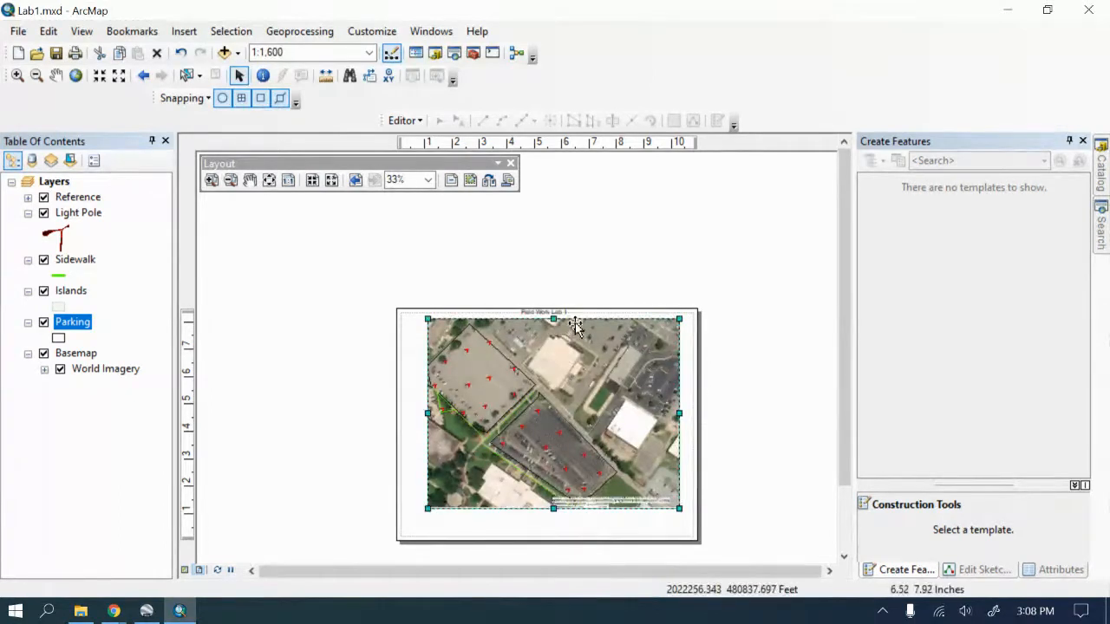
pyautogui.moveTo(574, 325); pyautogui.dragTo(569, 326)
# Step: Check the title's text properties and move the title down to just above the data frame
pyautogui.click(543, 315)
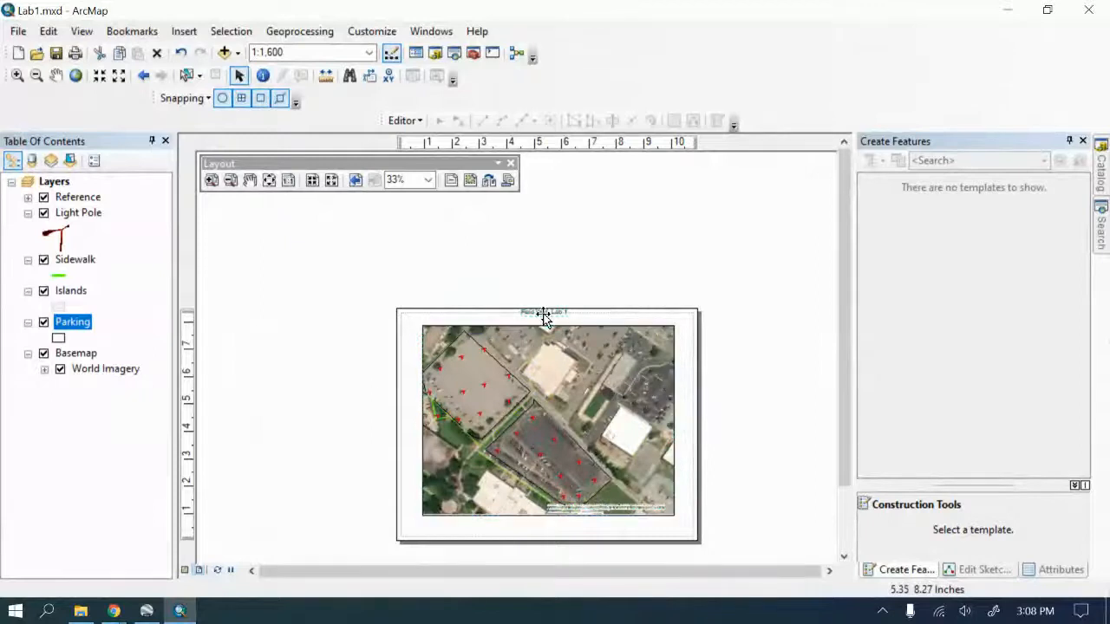
pyautogui.scroll(-1, 543, 314)
pyautogui.scroll(3, 543, 314)
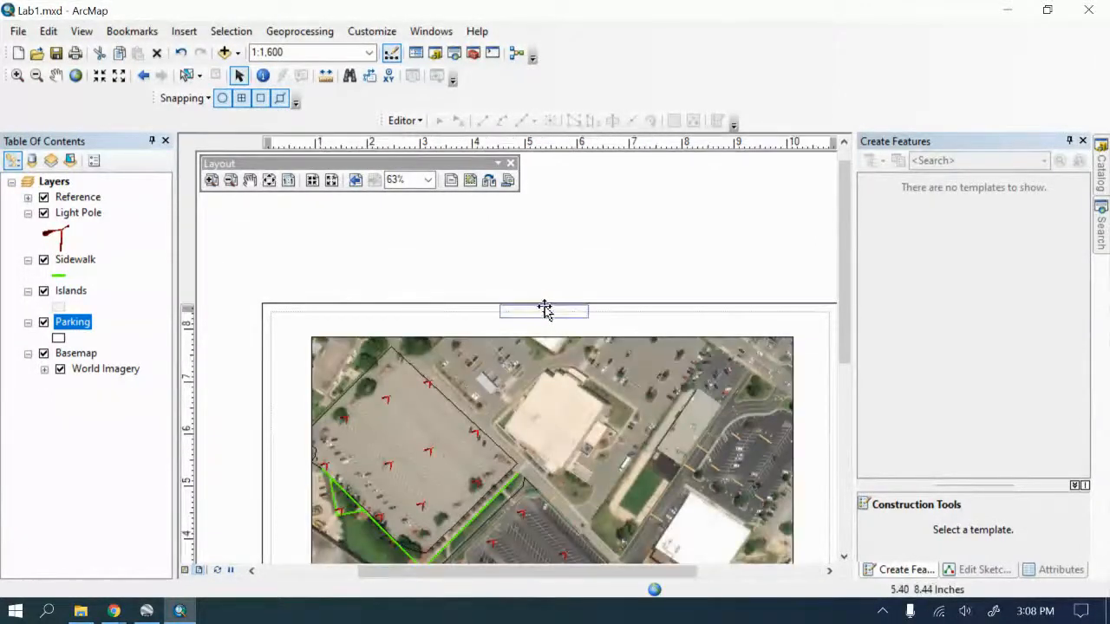
pyautogui.doubleClick(544, 310)
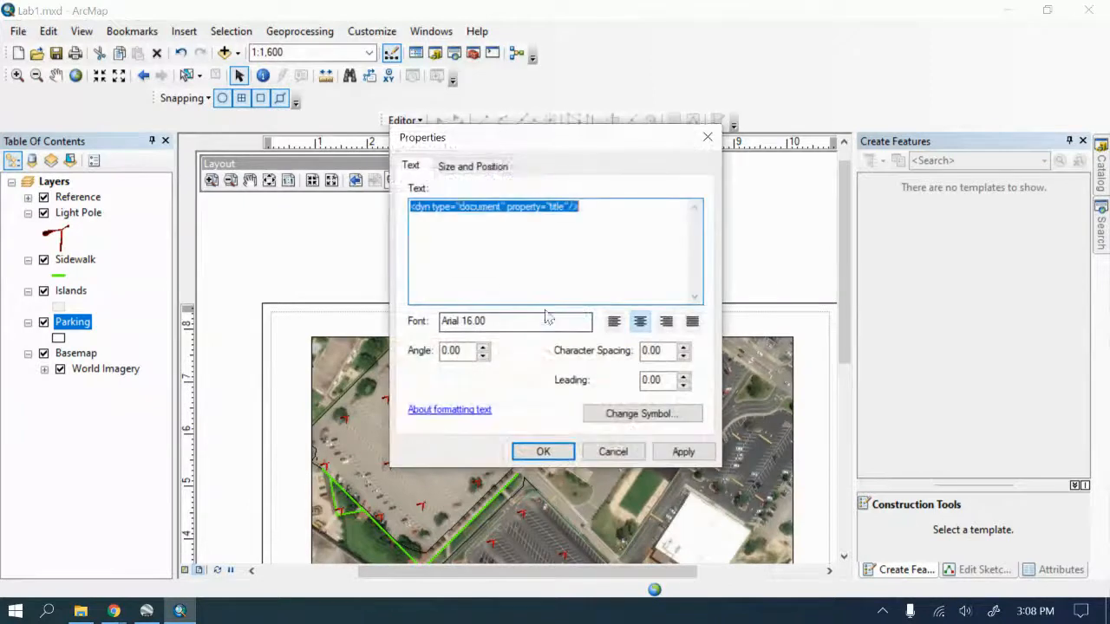
pyautogui.click(607, 453)
pyautogui.moveTo(542, 314); pyautogui.dragTo(536, 329)
pyautogui.scroll(3, 502, 239)
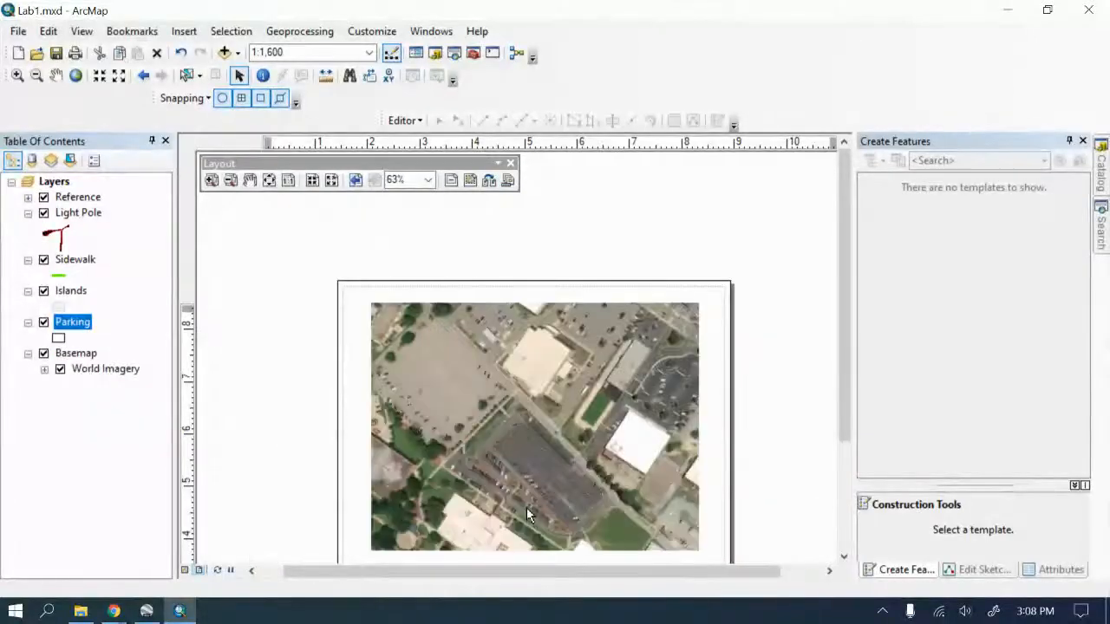
pyautogui.scroll(2, 527, 503)
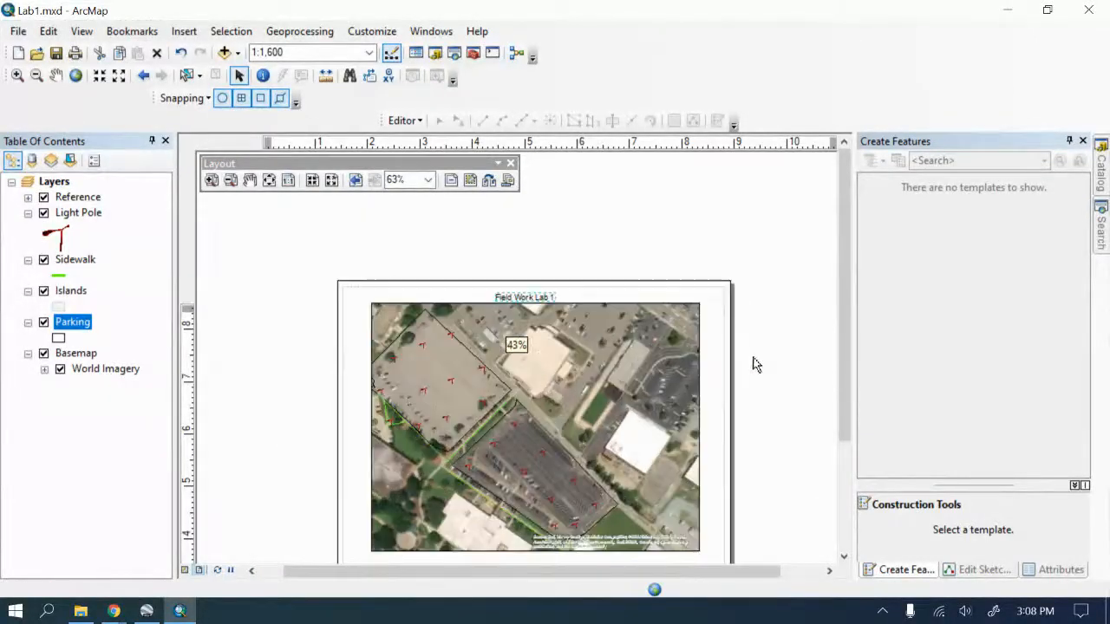
pyautogui.moveTo(849, 414); pyautogui.dragTo(854, 460)
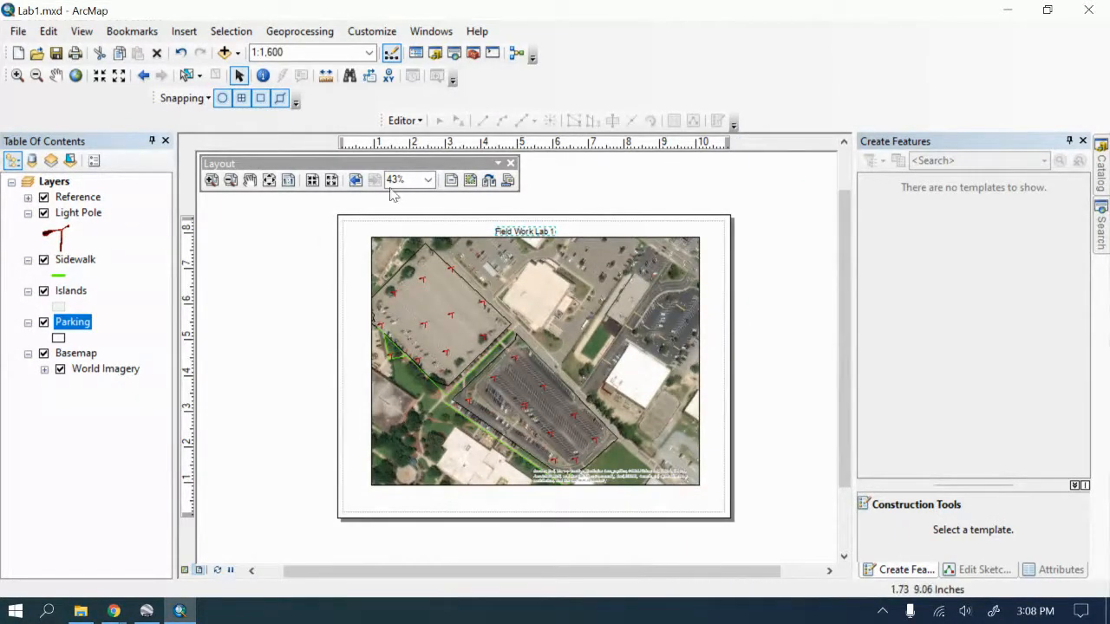
# Step: Select the data frame and set the map scale to 1:1,800
pyautogui.click(436, 301)
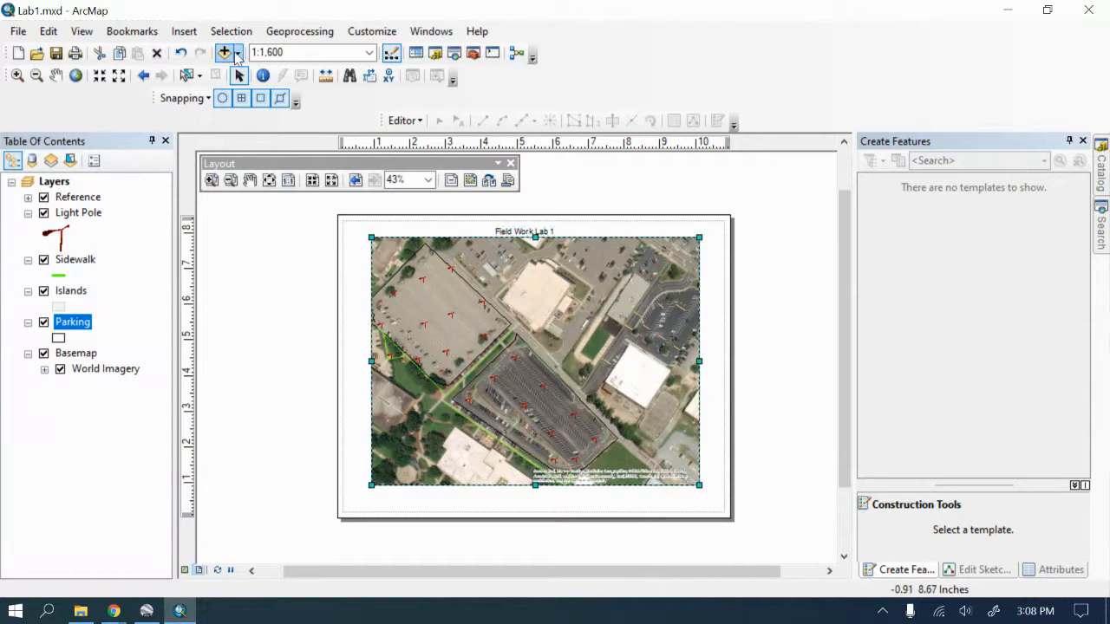
pyautogui.click(263, 53)
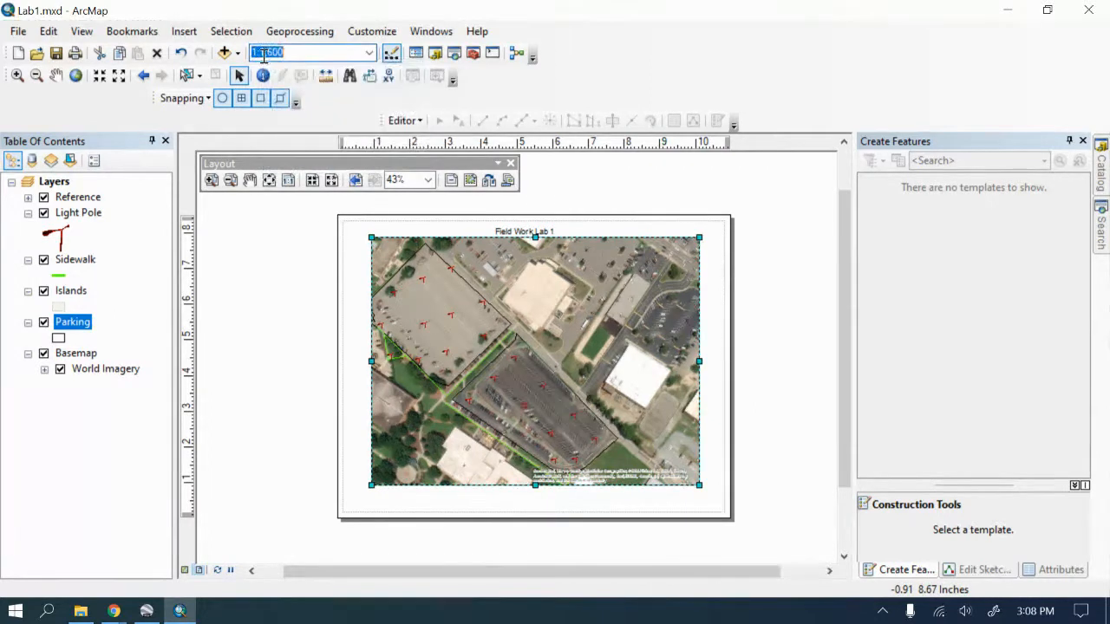
pyautogui.click(271, 52)
pyautogui.press('Return')
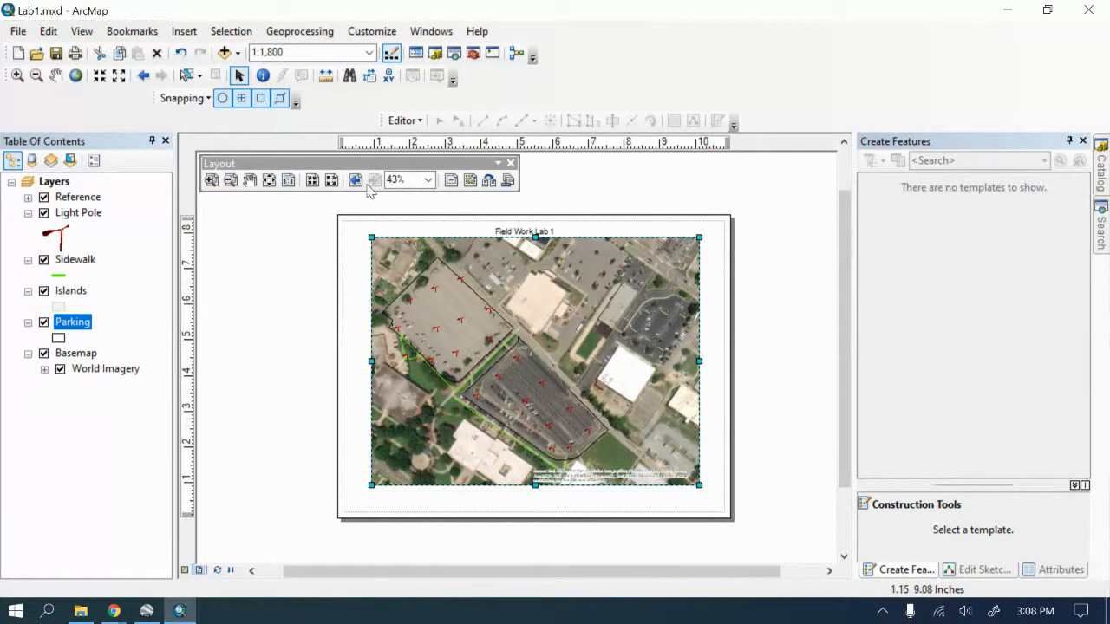
# Step: Insert a text element on the layout and place it below the lower-left corner of the data frame
pyautogui.click(160, 31)
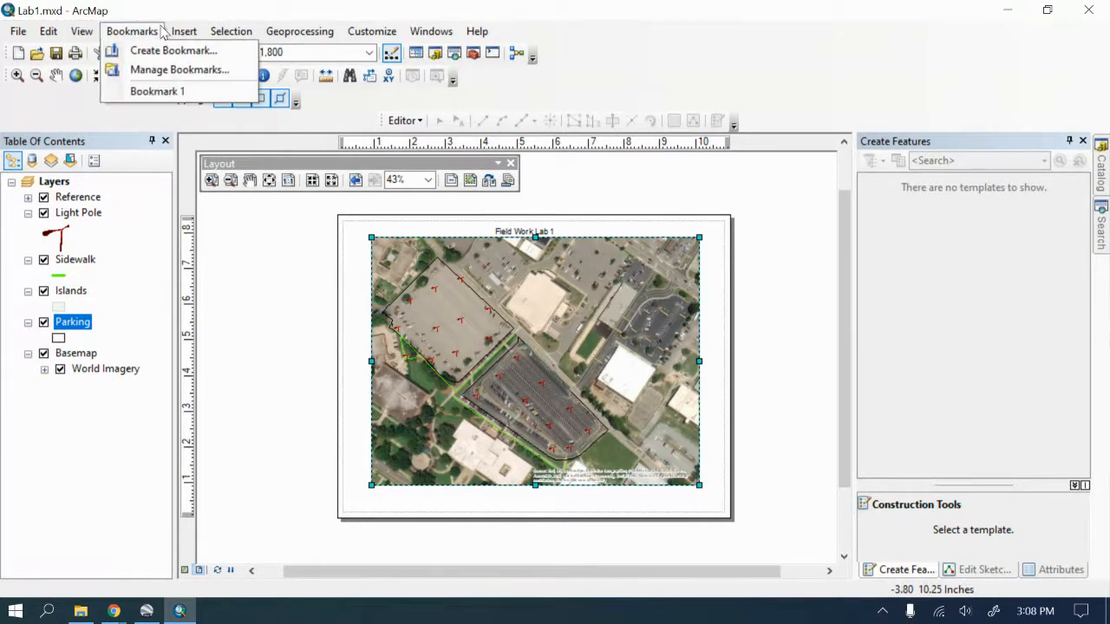
pyautogui.moveTo(183, 31)
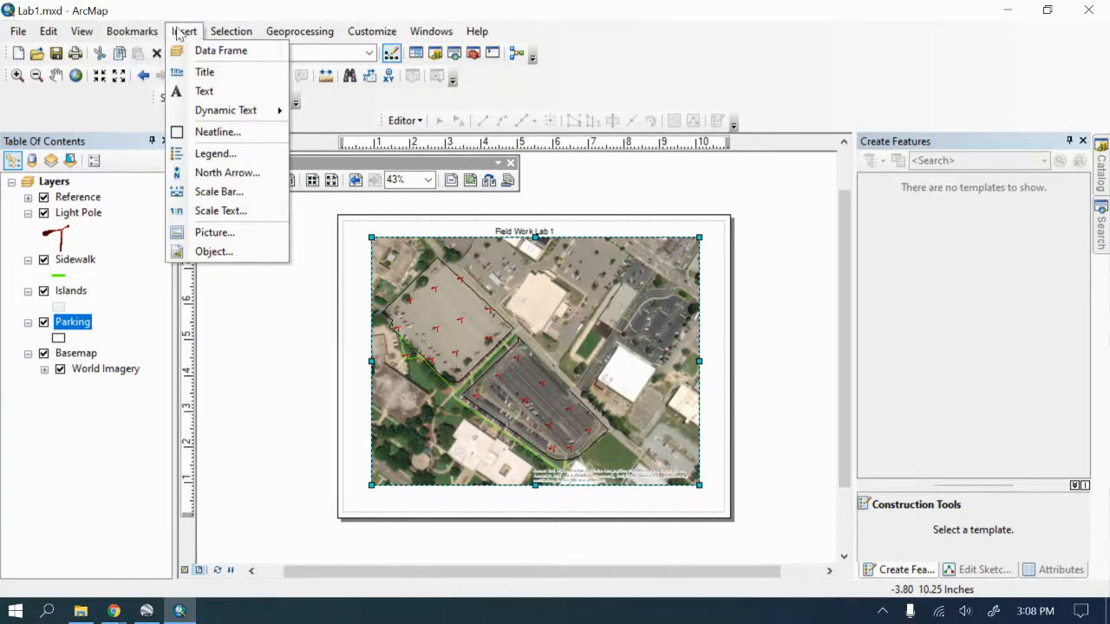
pyautogui.click(215, 92)
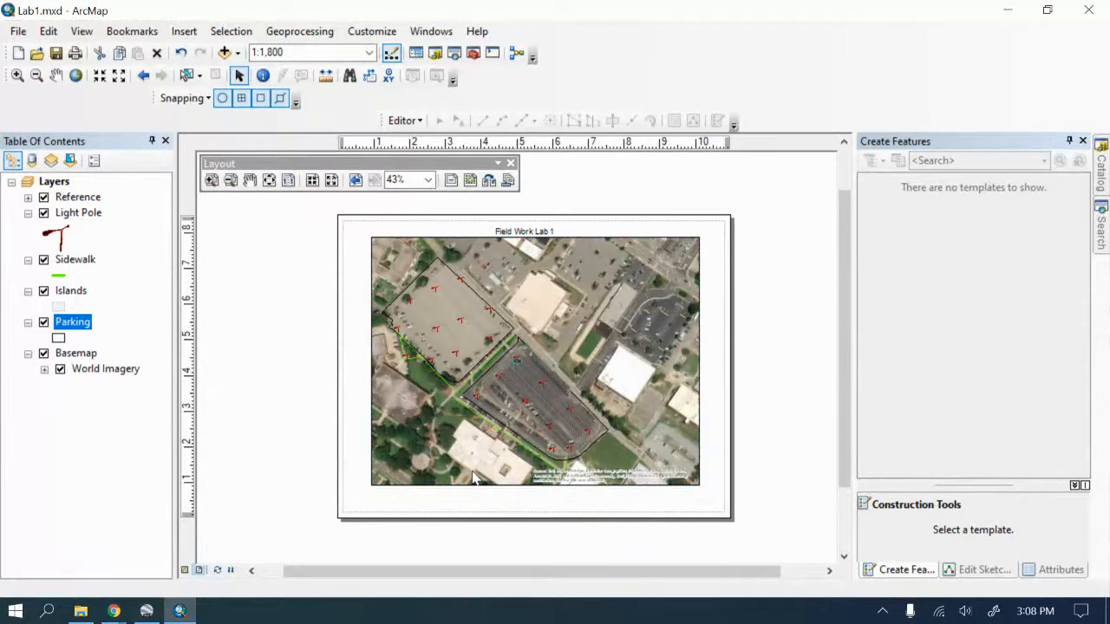
pyautogui.click(518, 358)
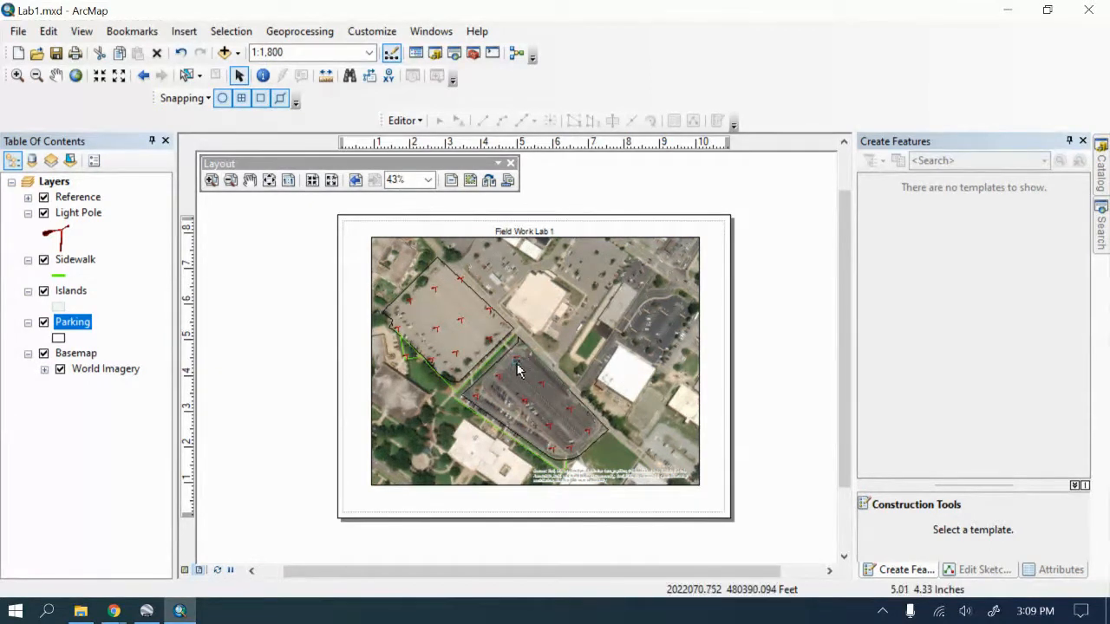
# Step: Set the new text to the author's full name followed by 4-12-21 and move it inside the page's lower-left margin
pyautogui.rightClick(360, 499)
pyautogui.click(390, 485)
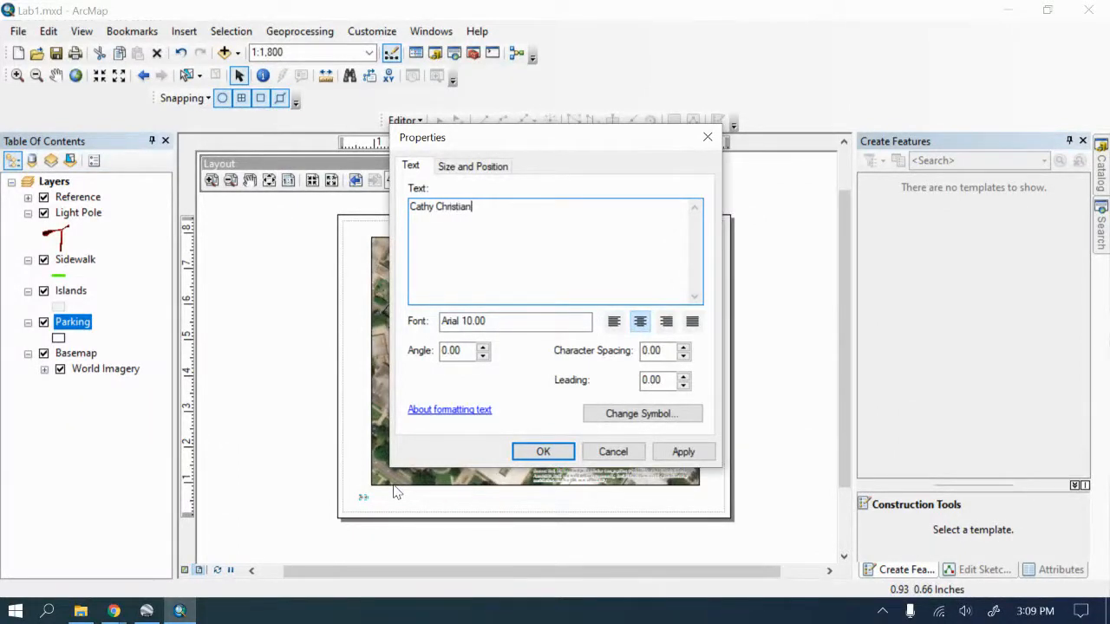
pyautogui.write('son 4-12-21')
pyautogui.click(541, 450)
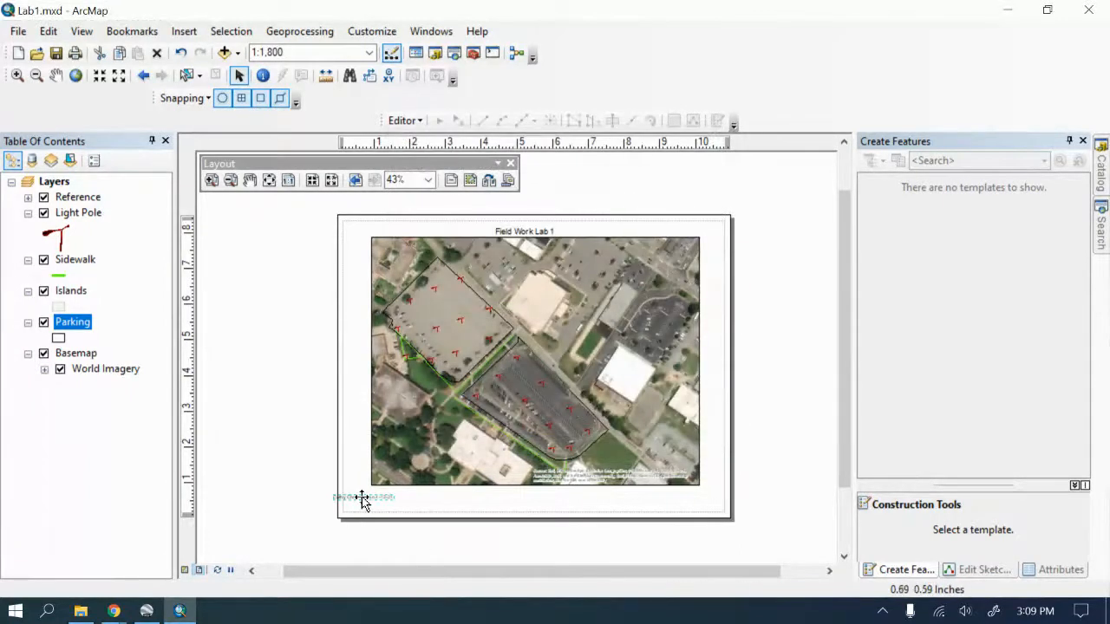
pyautogui.moveTo(364, 500); pyautogui.dragTo(384, 509)
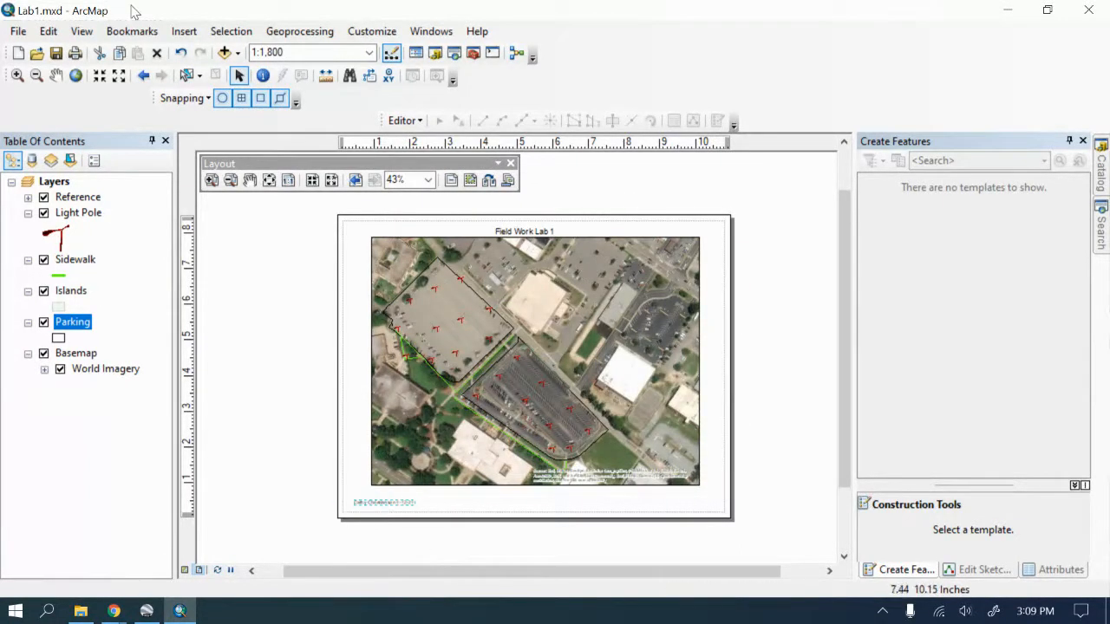
# Step: Start a legend for the map and remove the first World Boundaries and Places entry from its items
pyautogui.click(183, 31)
pyautogui.moveTo(217, 117)
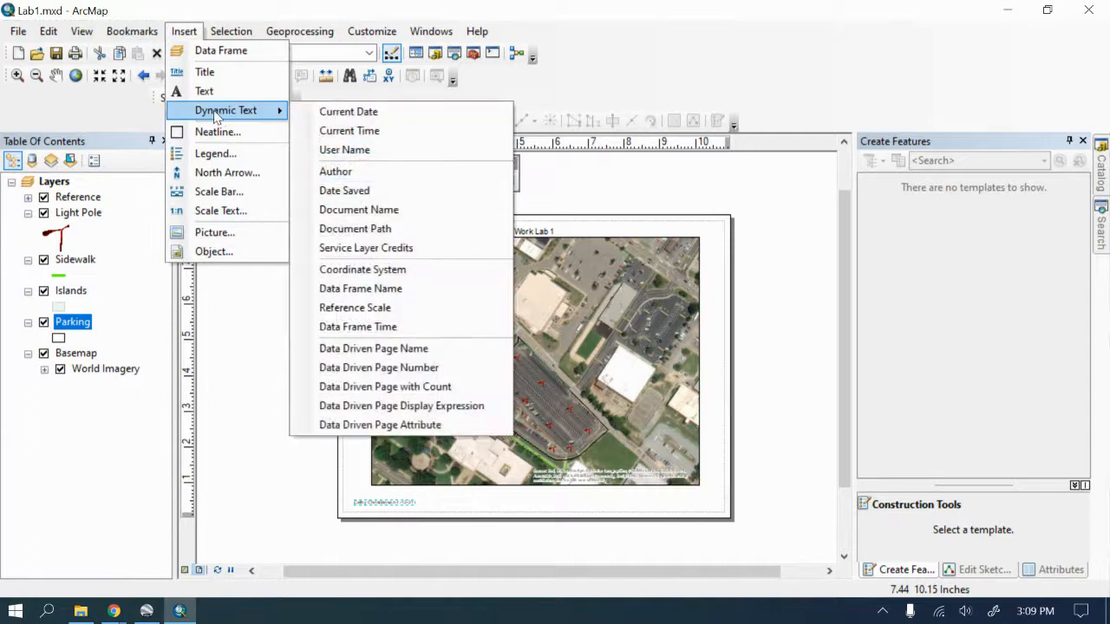
pyautogui.click(208, 158)
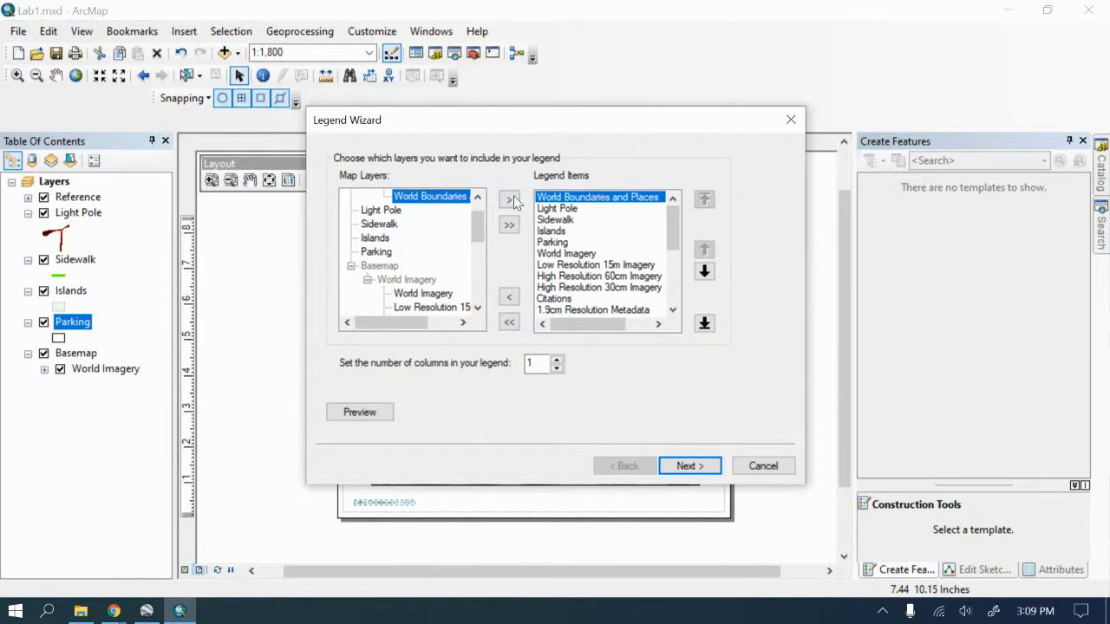
pyautogui.press('End')
pyautogui.scroll(6, 606, 260)
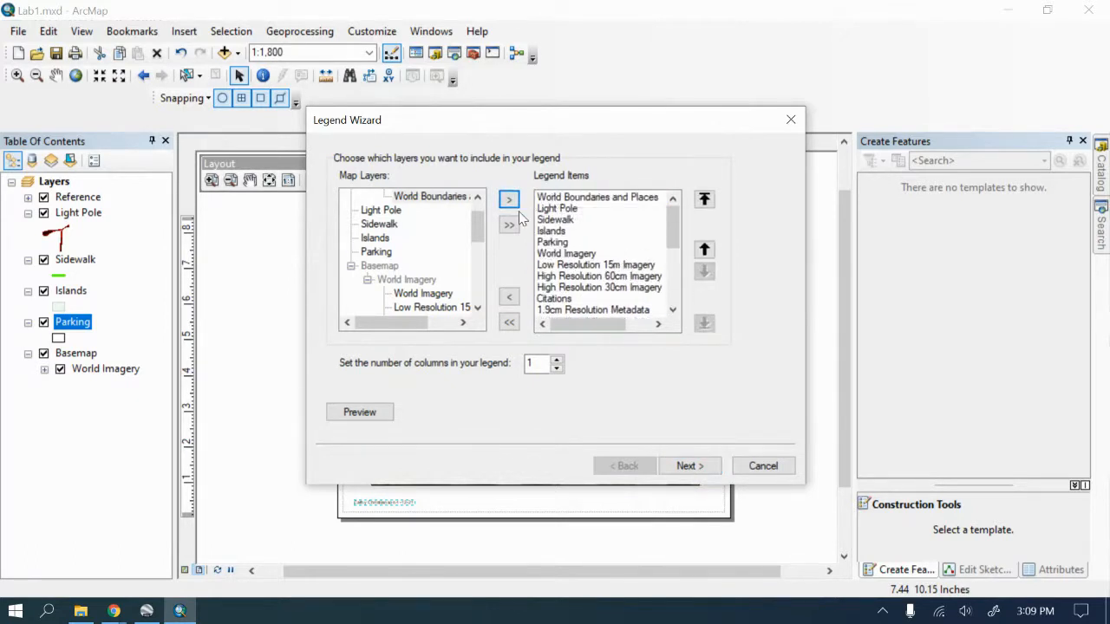
pyautogui.click(551, 201)
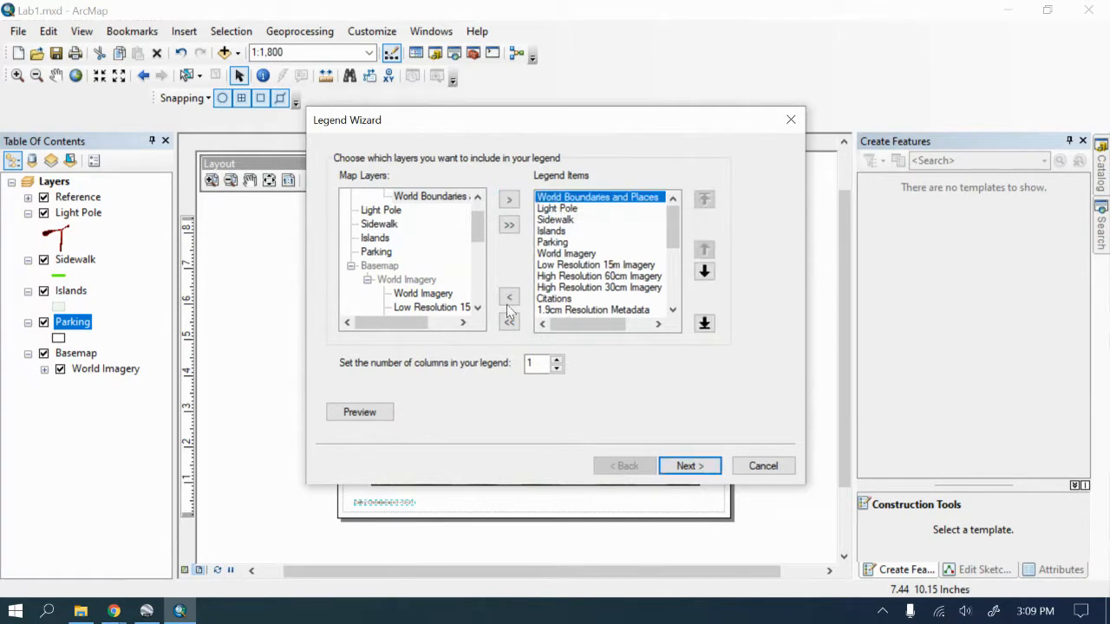
pyautogui.click(509, 296)
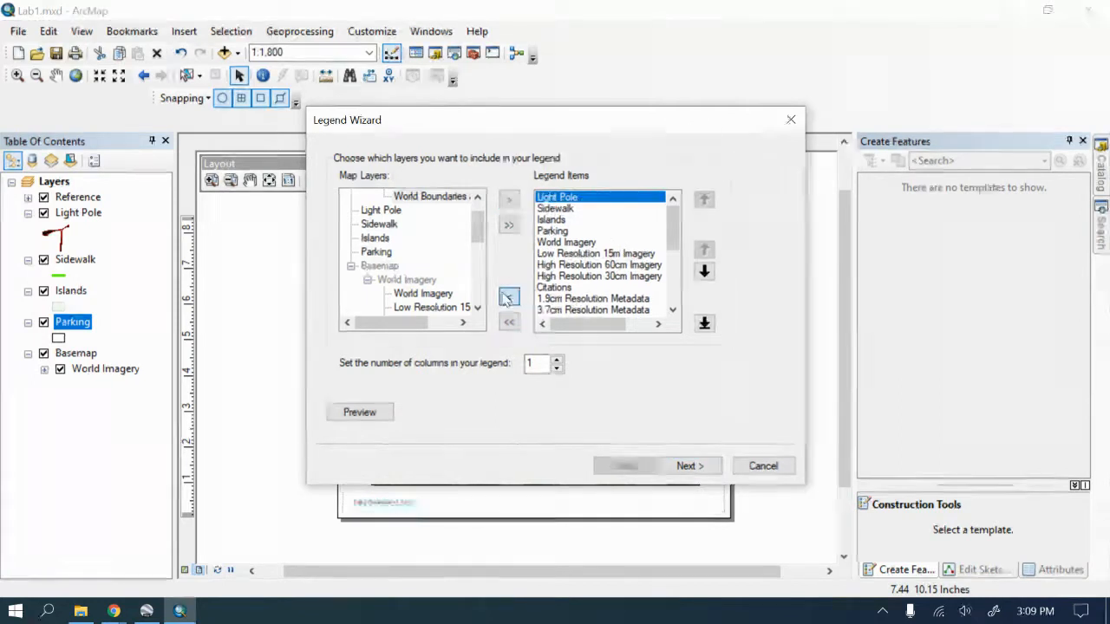
# Step: Remove World Imagery, Low Resolution 15m Imagery and High Resolution 60cm Imagery from the legend items
pyautogui.click(574, 243)
pyautogui.click(509, 297)
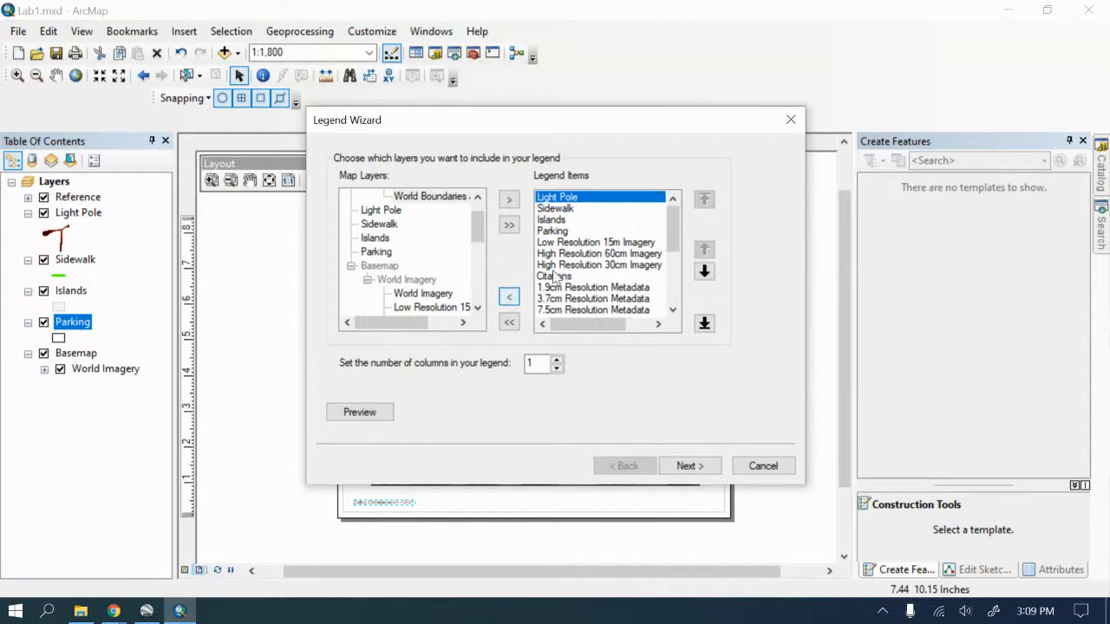
pyautogui.click(559, 243)
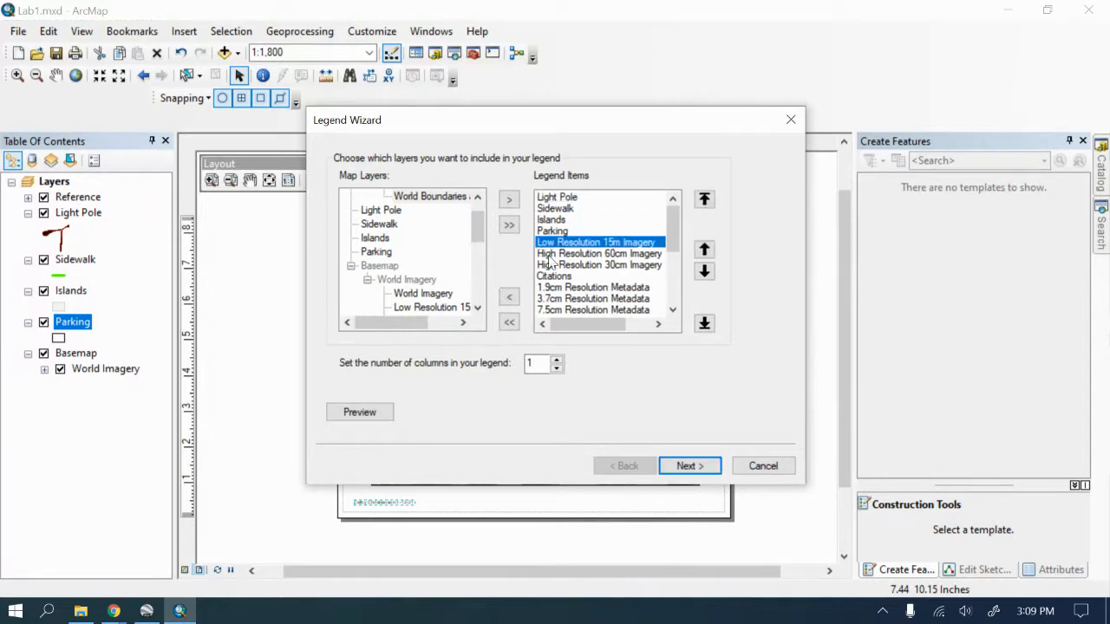
pyautogui.click(508, 297)
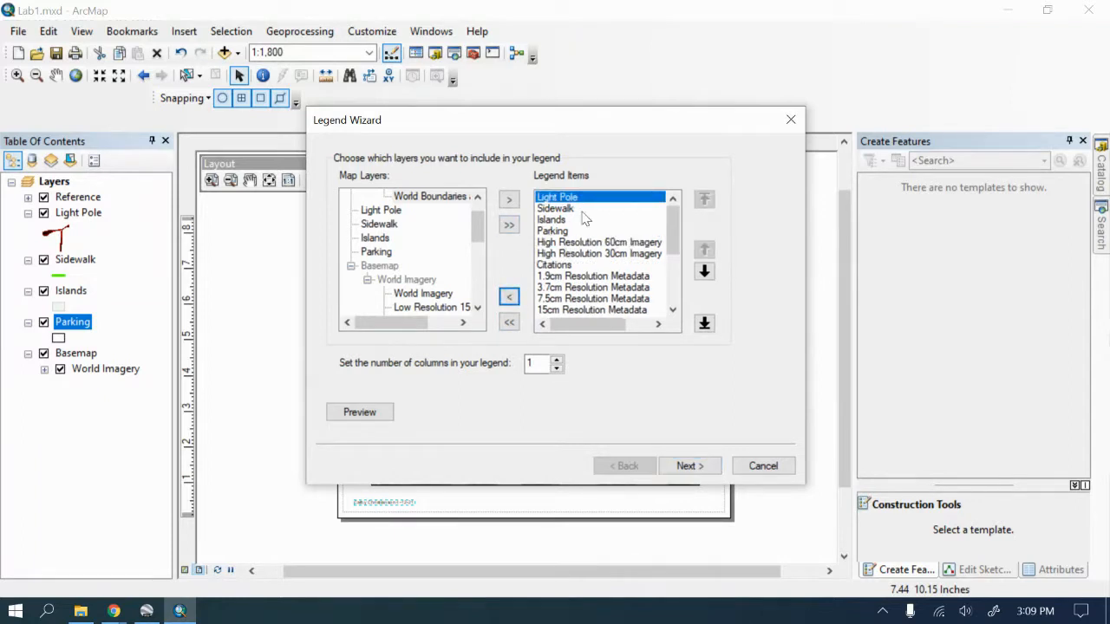
pyautogui.click(576, 246)
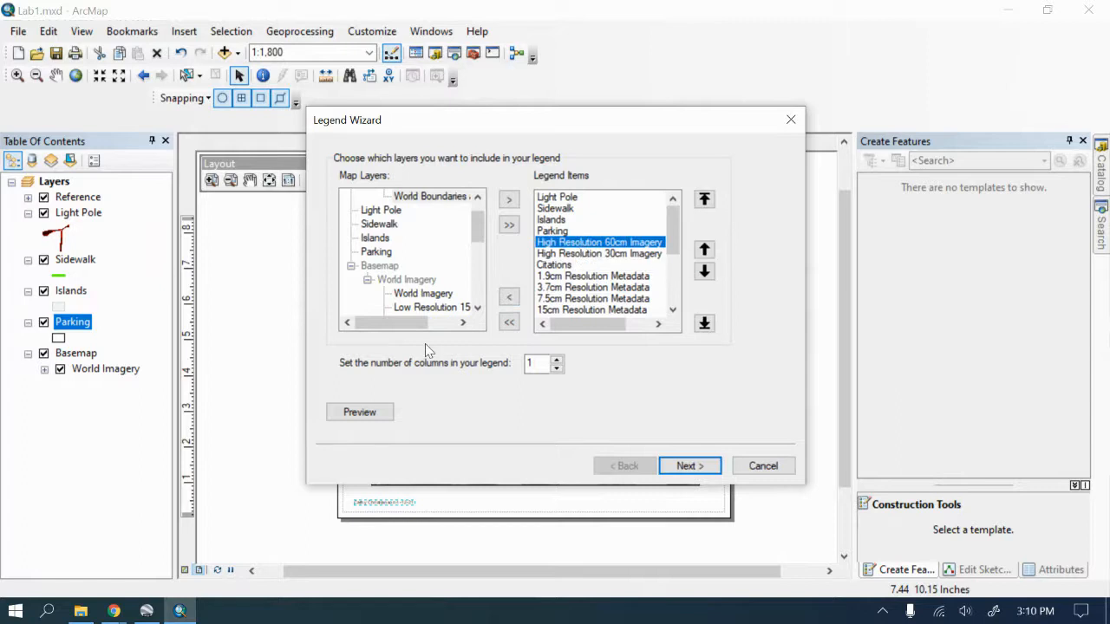
pyautogui.click(509, 297)
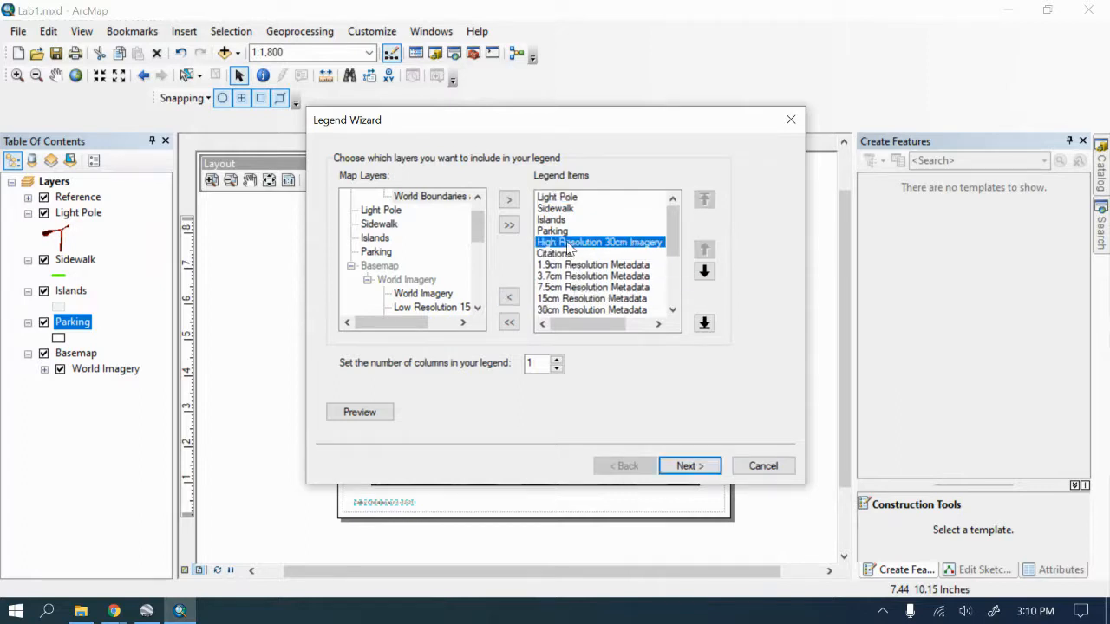
# Step: Remove every legend item from High Resolution 30cm Imagery through the final World Boundaries and Places, keeping Light Pole, Sidewalk, Islands and Parking
pyautogui.click(574, 243)
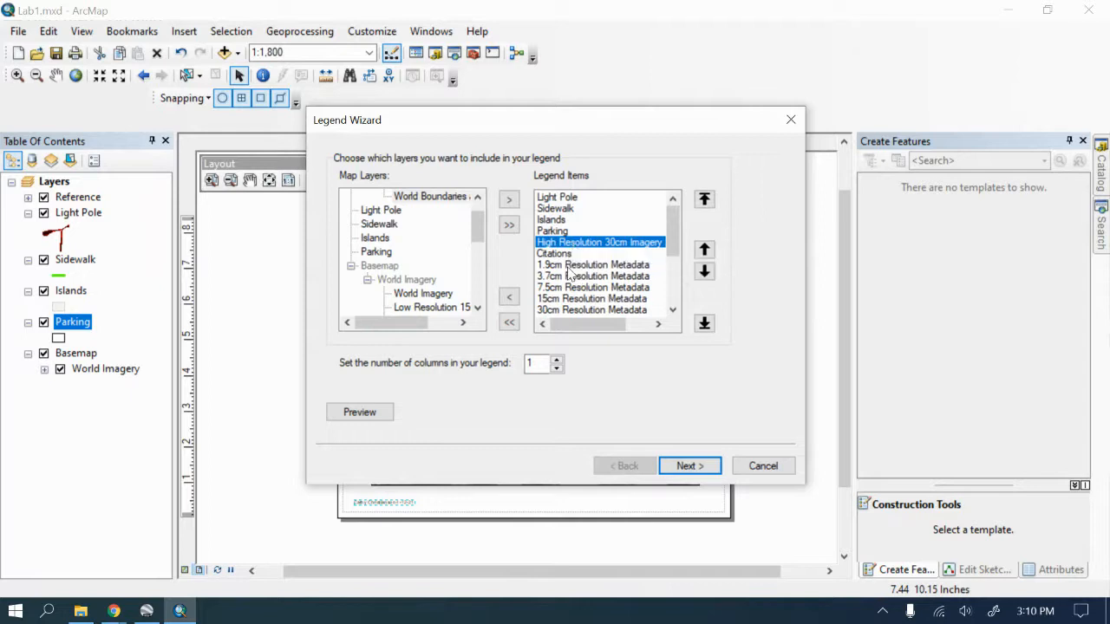
pyautogui.keyDown('ctrl'); pyautogui.click(569, 287); pyautogui.keyUp('ctrl')
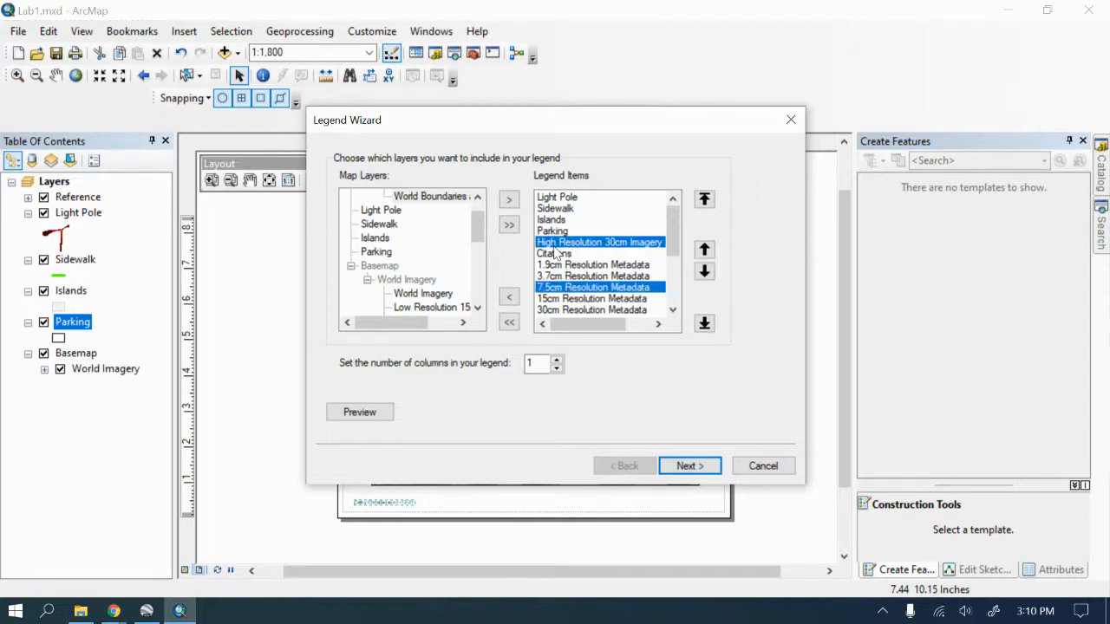
pyautogui.keyDown('shift'); pyautogui.click(567, 247); pyautogui.keyUp('shift')
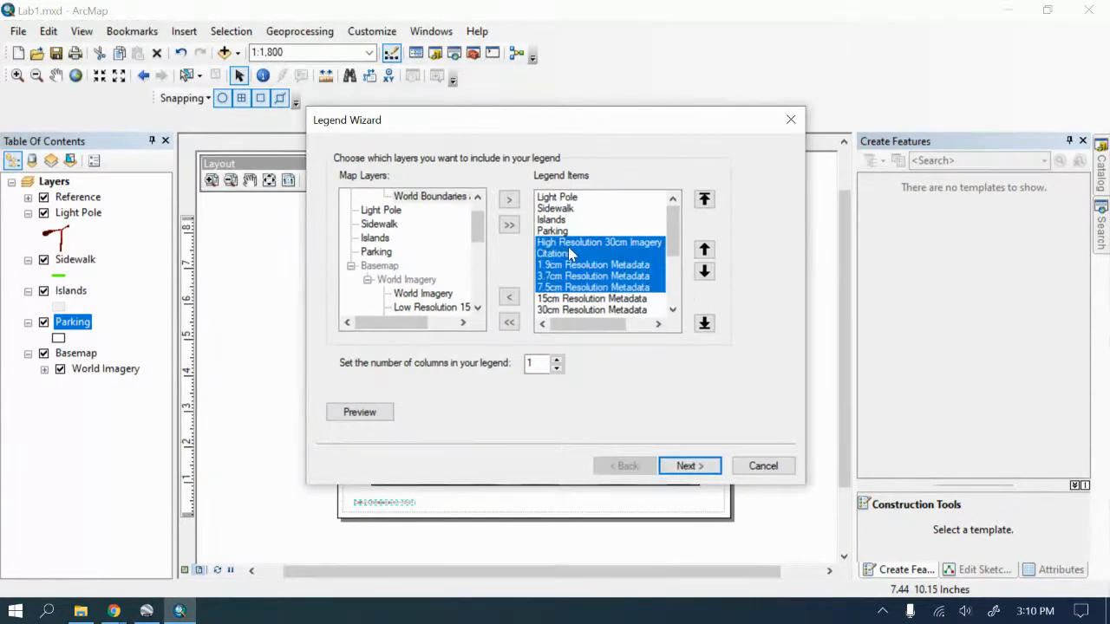
pyautogui.keyDown('shift'); pyautogui.click(590, 303); pyautogui.keyUp('shift')
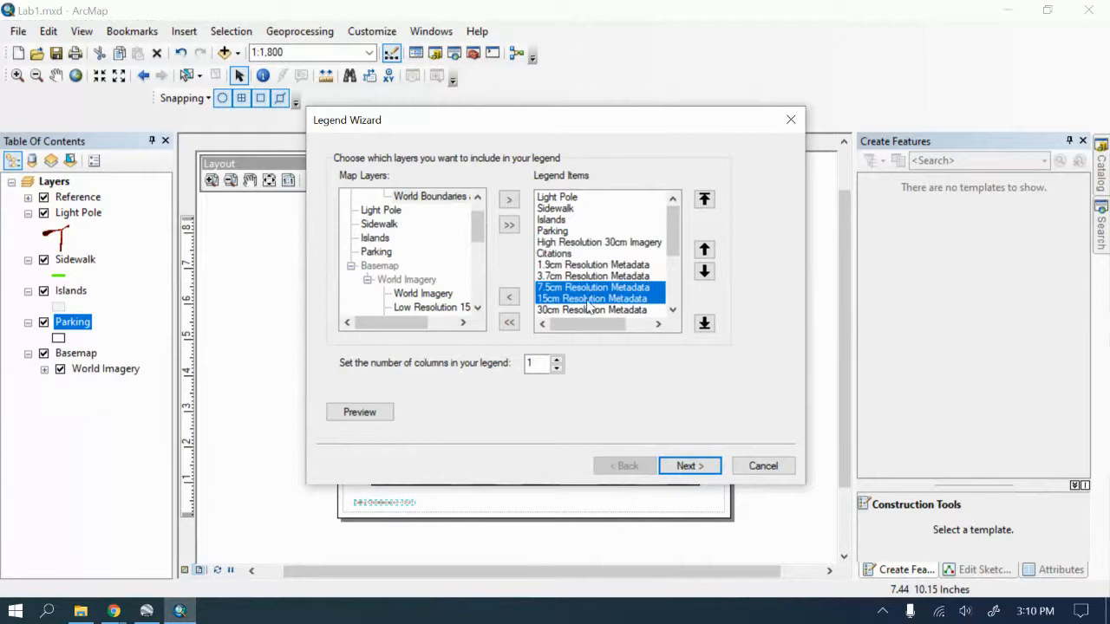
pyautogui.click(563, 244)
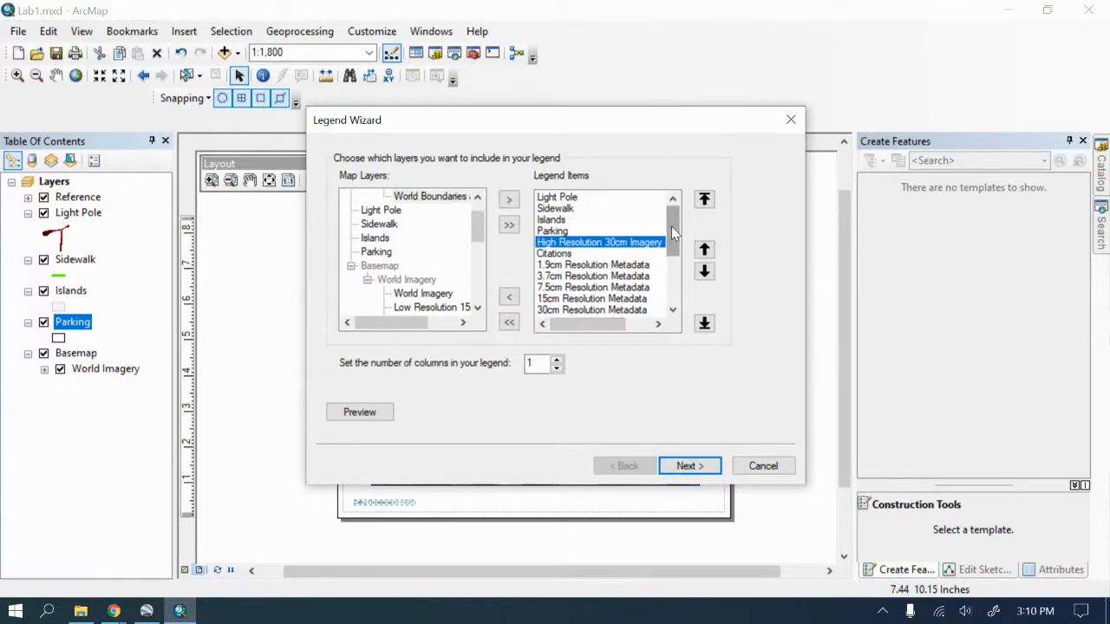
pyautogui.moveTo(673, 233); pyautogui.dragTo(683, 299)
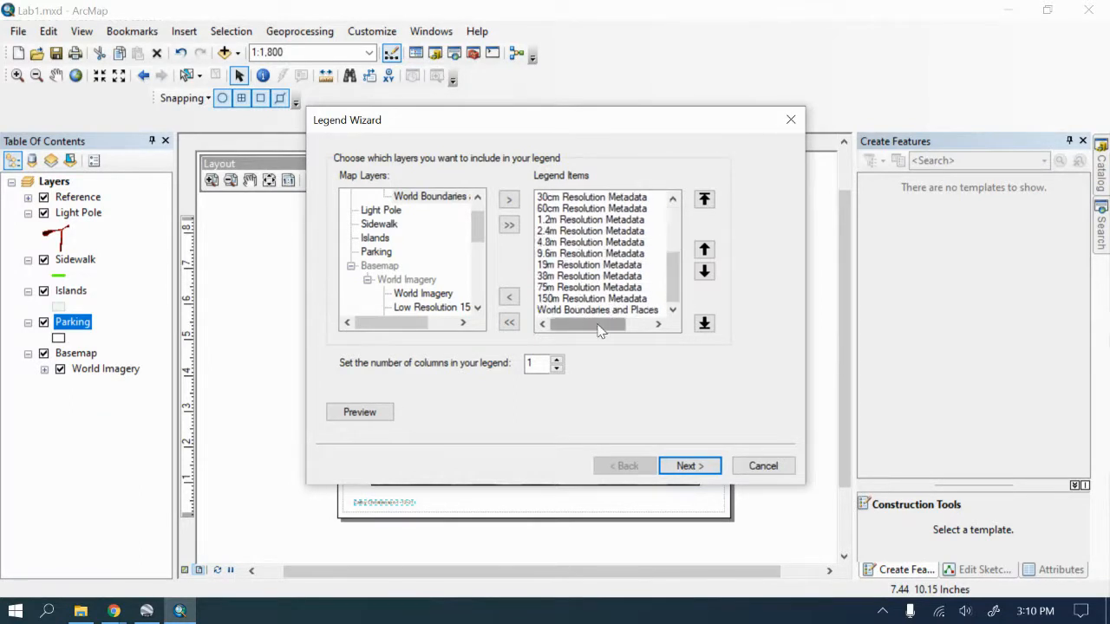
pyautogui.keyDown('shift'); pyautogui.click(596, 309); pyautogui.keyUp('shift')
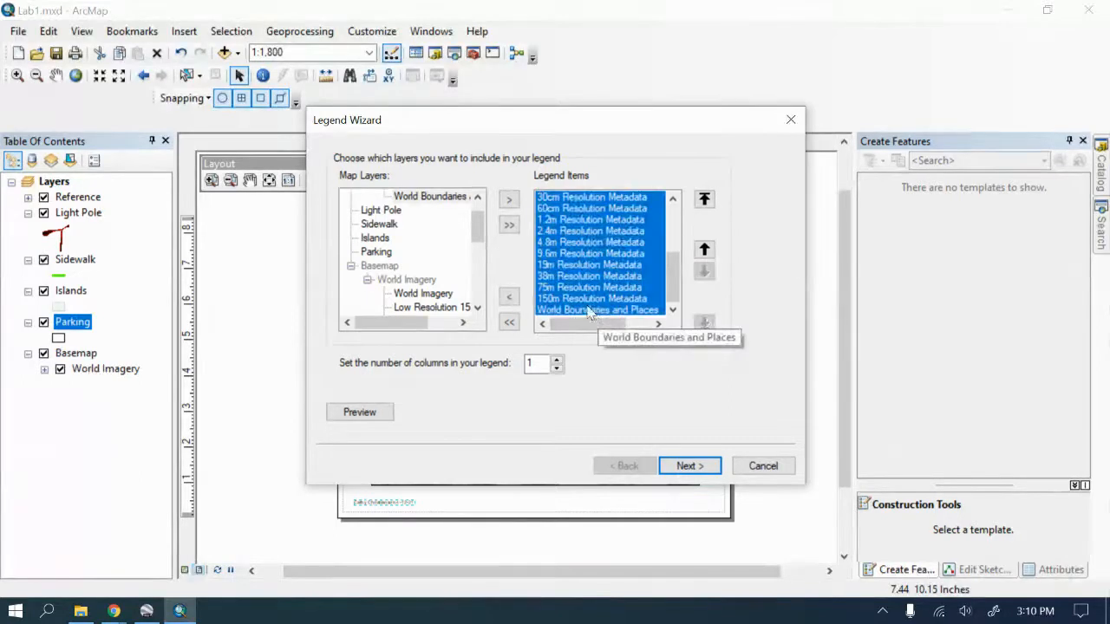
pyautogui.click(509, 298)
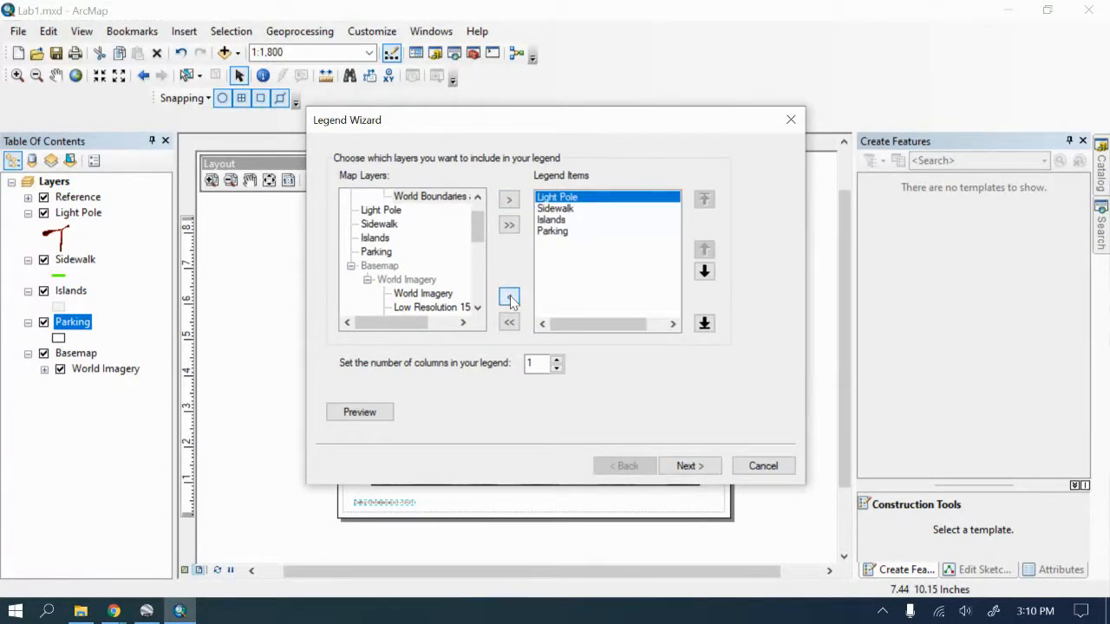
# Step: Finish the legend with the default title, frame, patch and spacing settings and move it off the page, left of the map
pyautogui.click(689, 468)
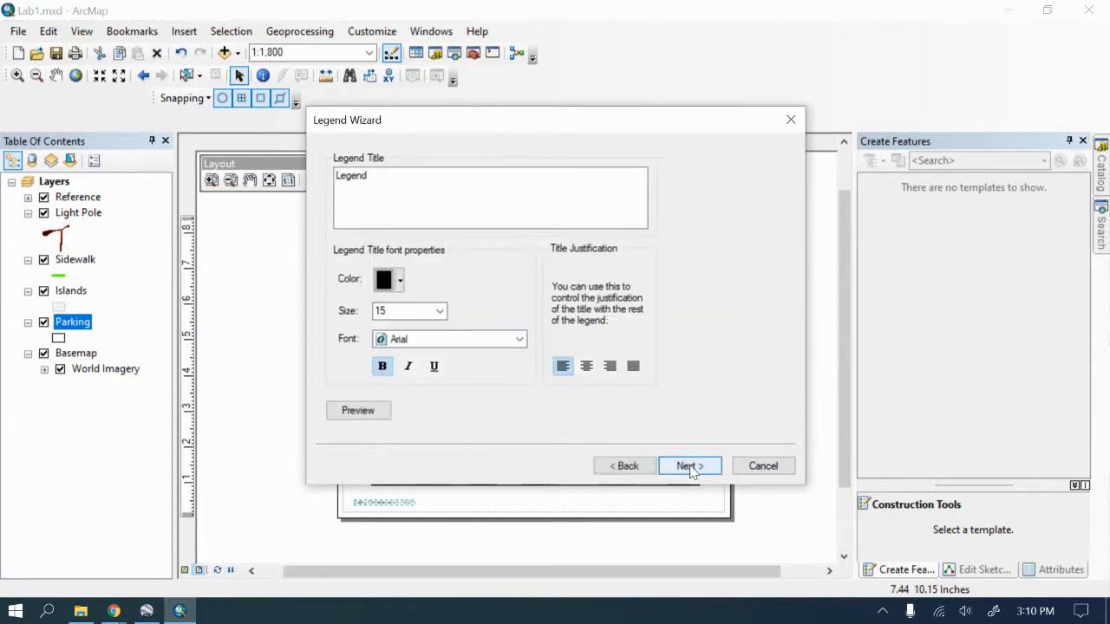
pyautogui.click(690, 468)
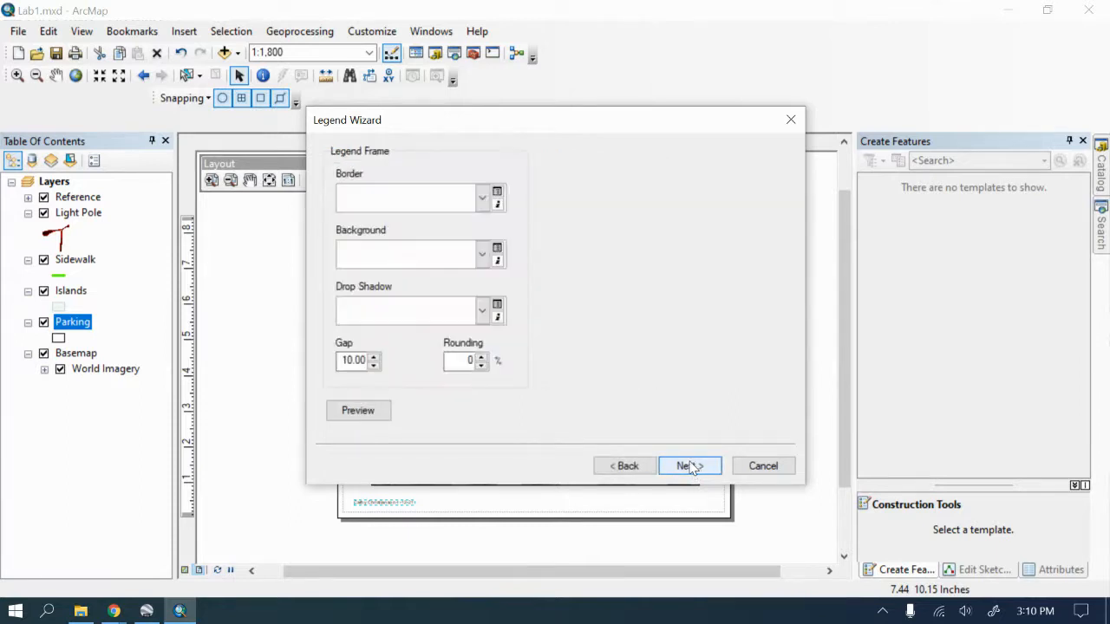
pyautogui.click(691, 468)
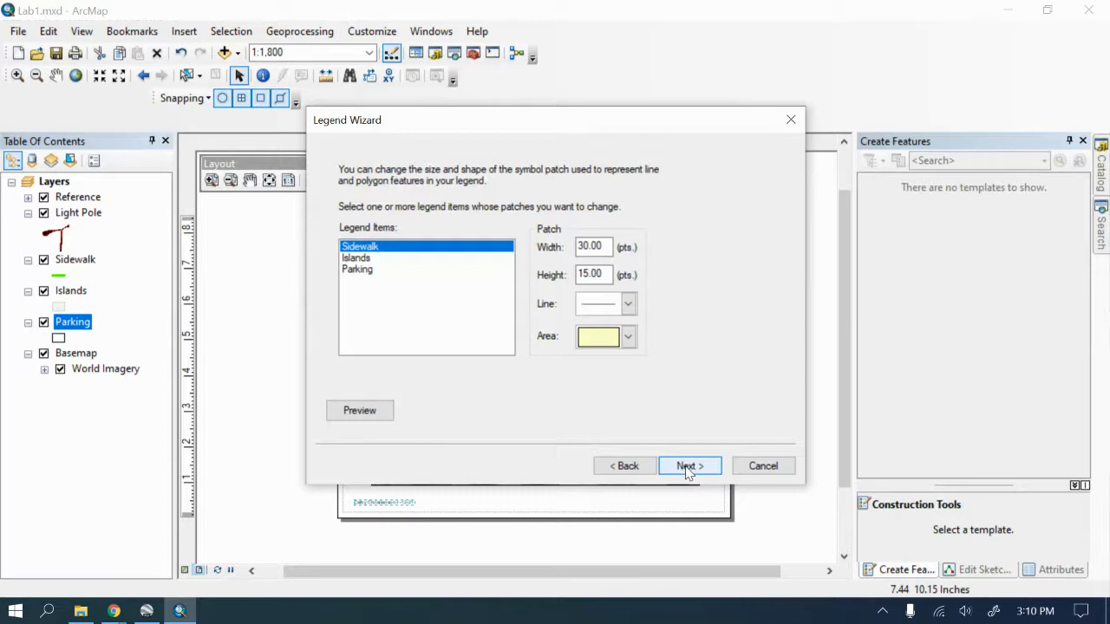
pyautogui.click(686, 467)
pyautogui.click(689, 468)
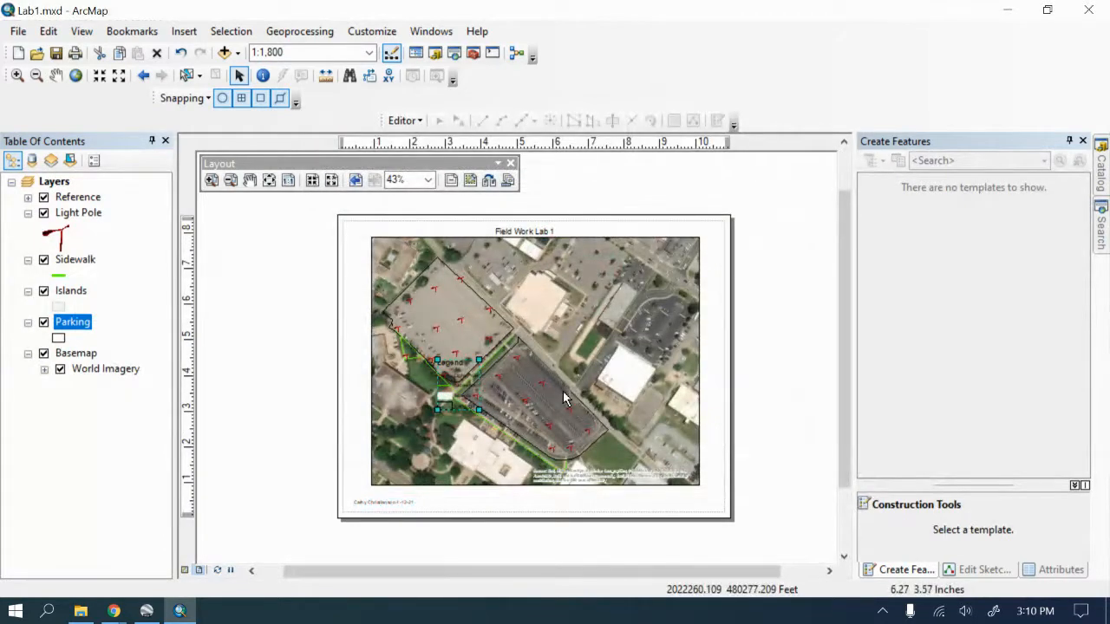
pyautogui.moveTo(448, 396); pyautogui.dragTo(283, 378)
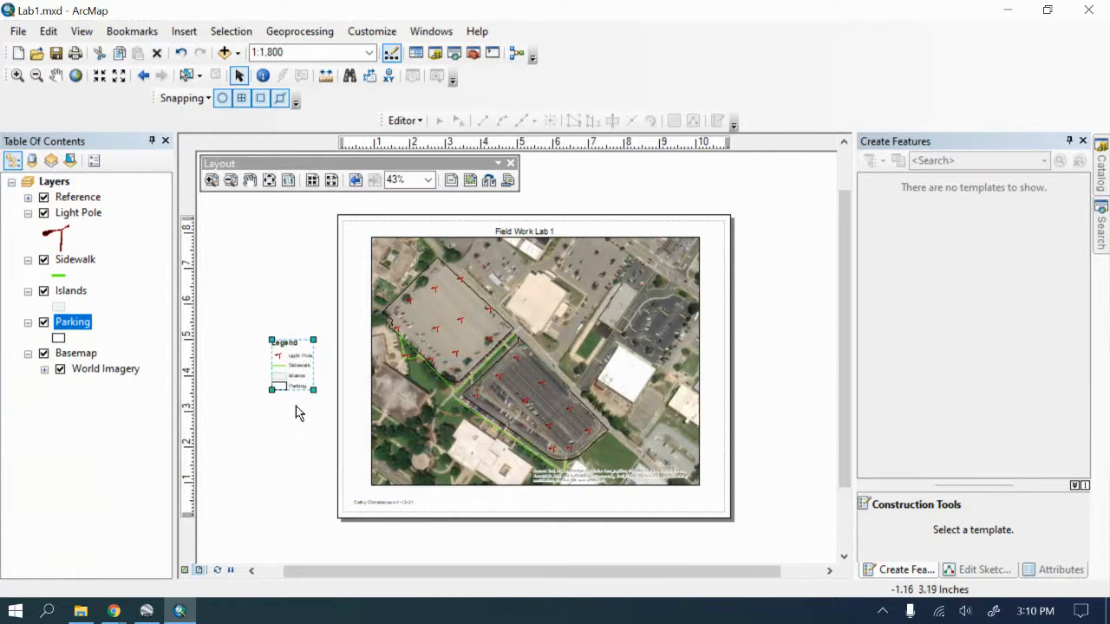
# Step: Give the legend an Olive background and place it in the lower-left corner of the map
pyautogui.rightClick(303, 353)
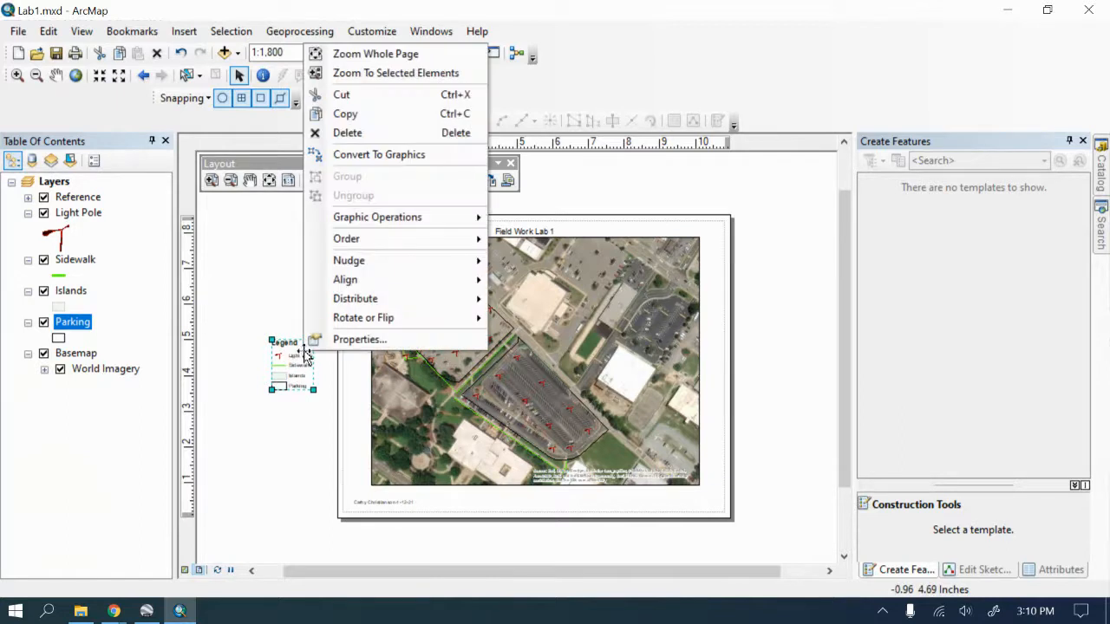
pyautogui.click(350, 338)
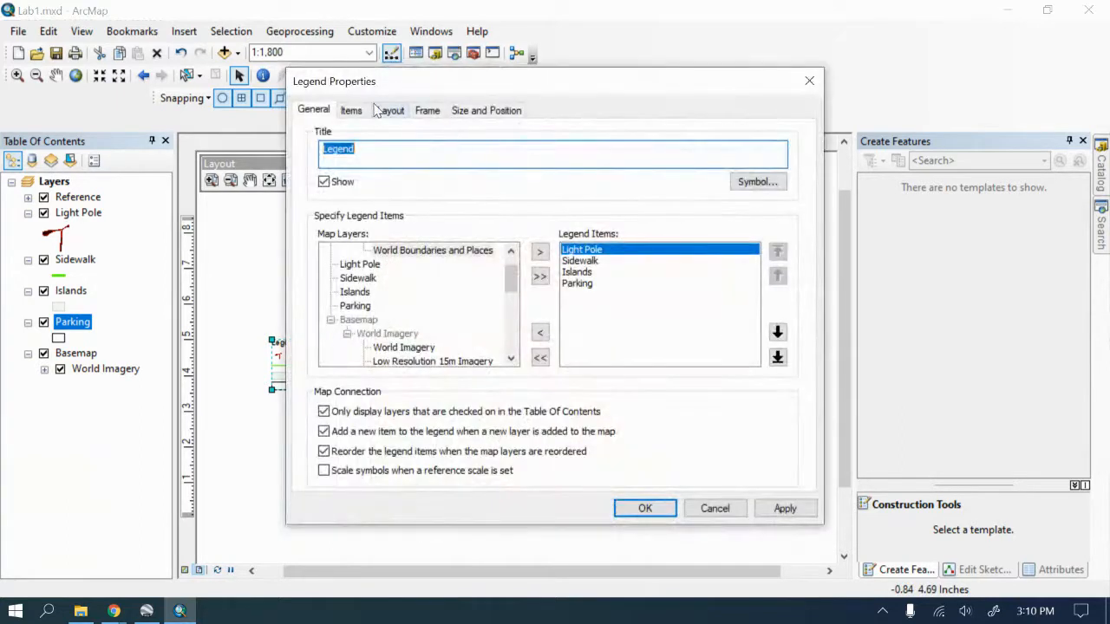
pyautogui.click(391, 110)
pyautogui.click(425, 113)
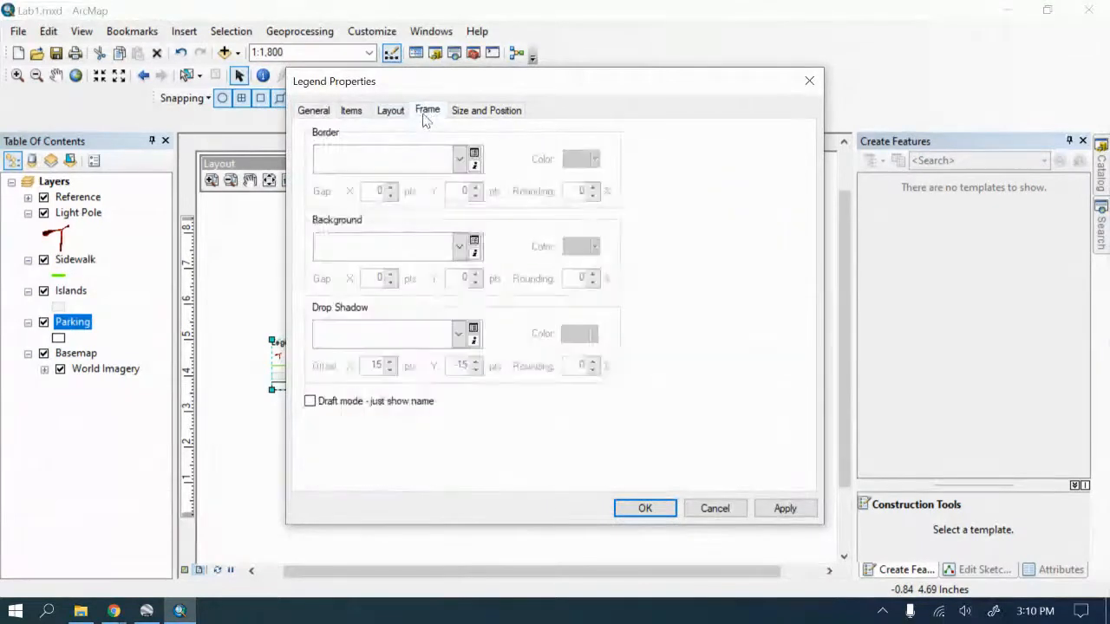
pyautogui.click(437, 249)
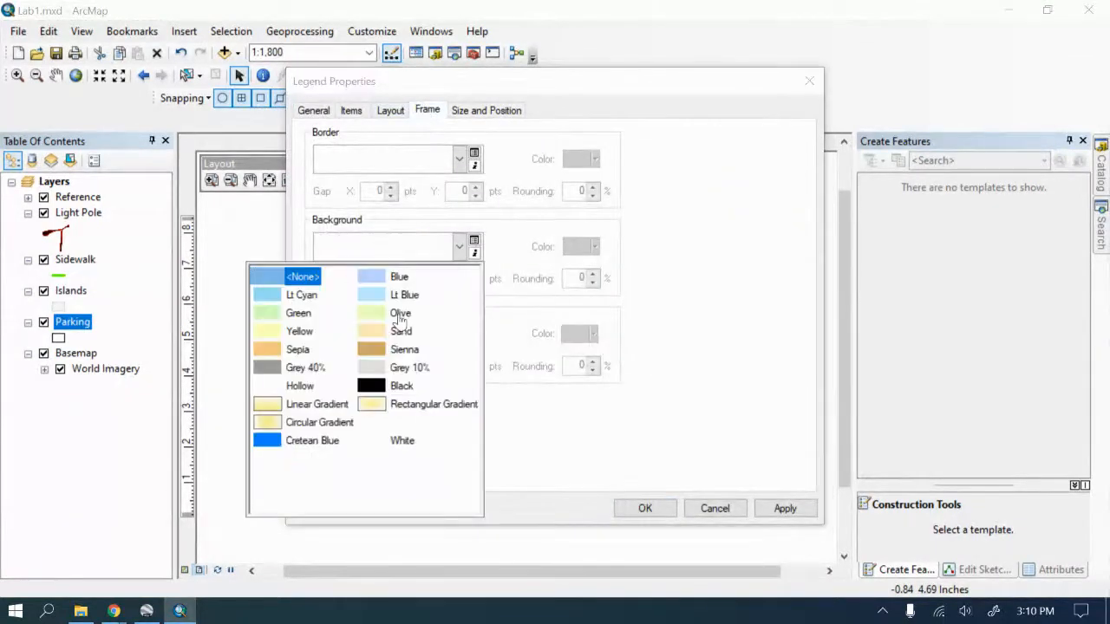
pyautogui.click(380, 318)
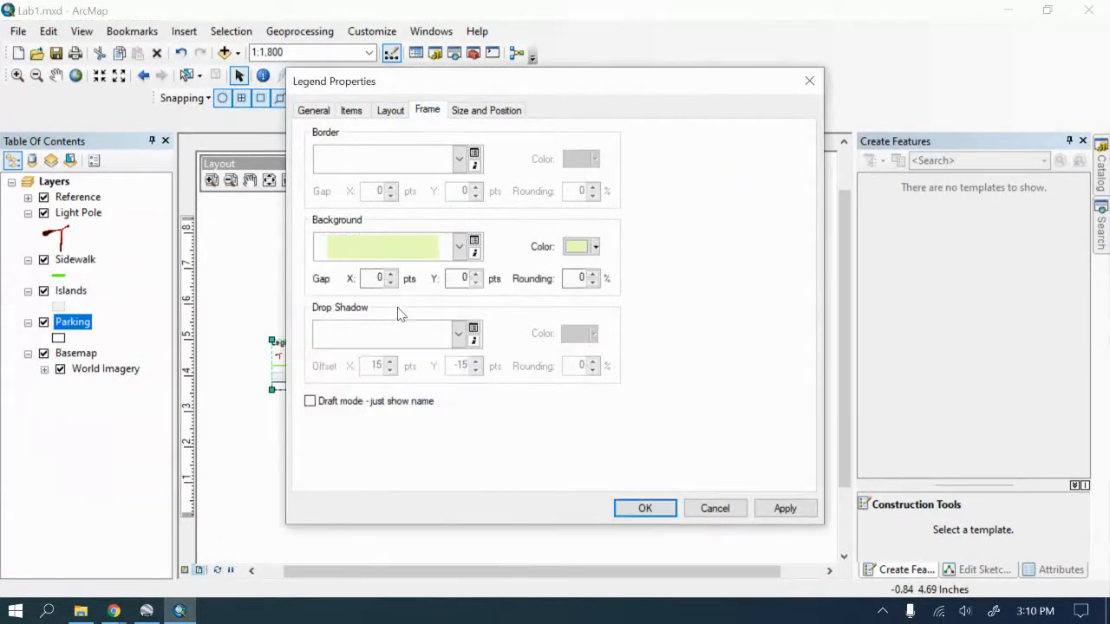
pyautogui.click(645, 509)
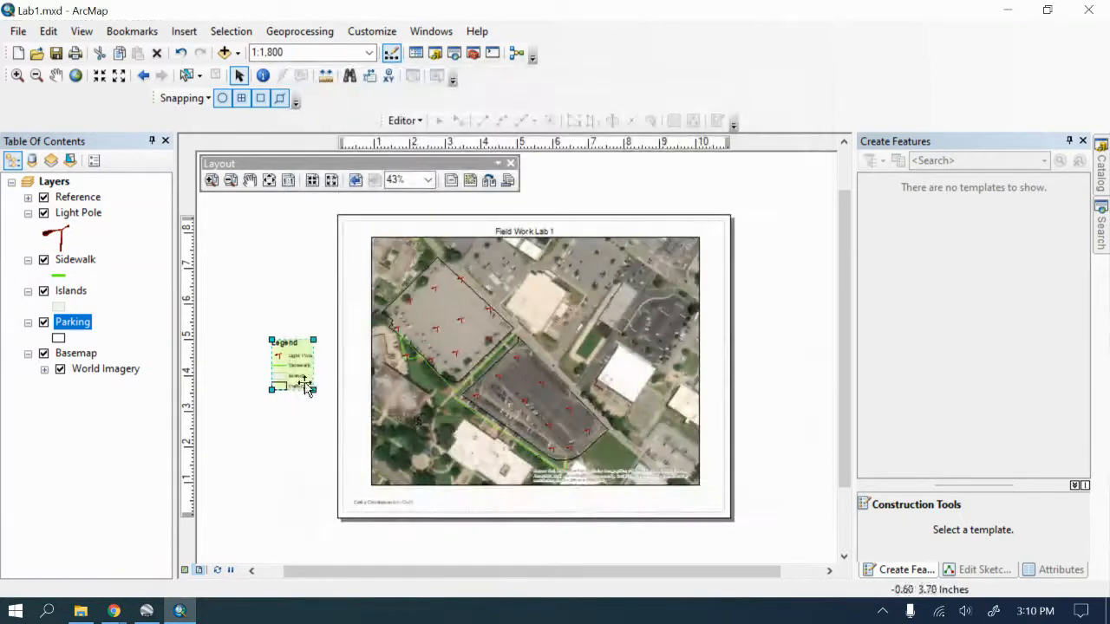
pyautogui.moveTo(293, 368); pyautogui.dragTo(397, 441)
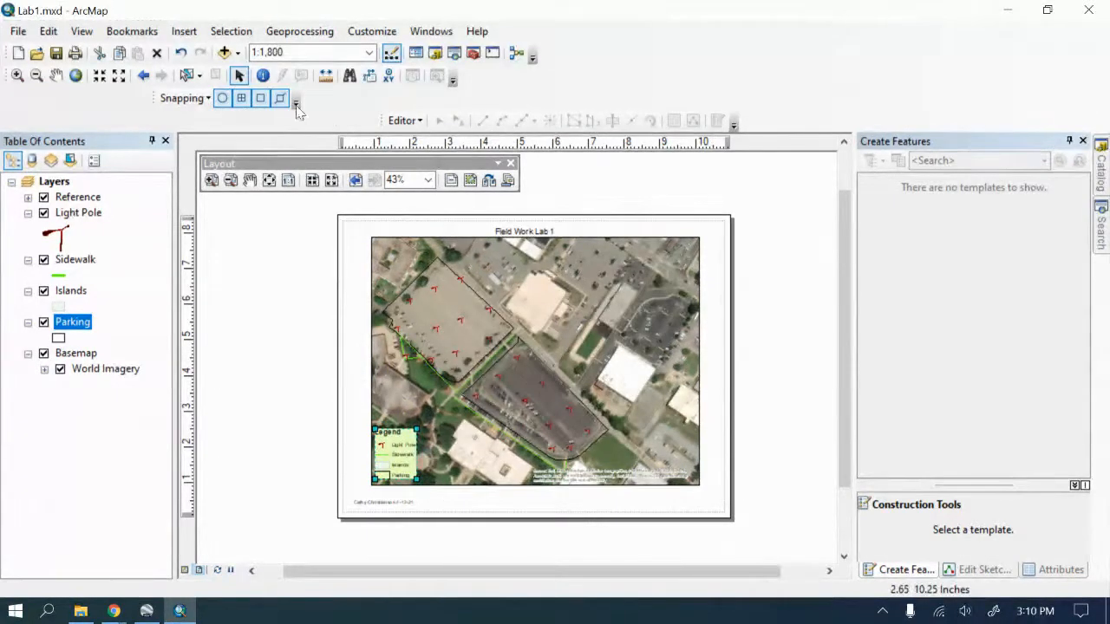
# Step: Insert an ESRI North 2 north arrow and place it in the upper-right corner of the map
pyautogui.click(182, 33)
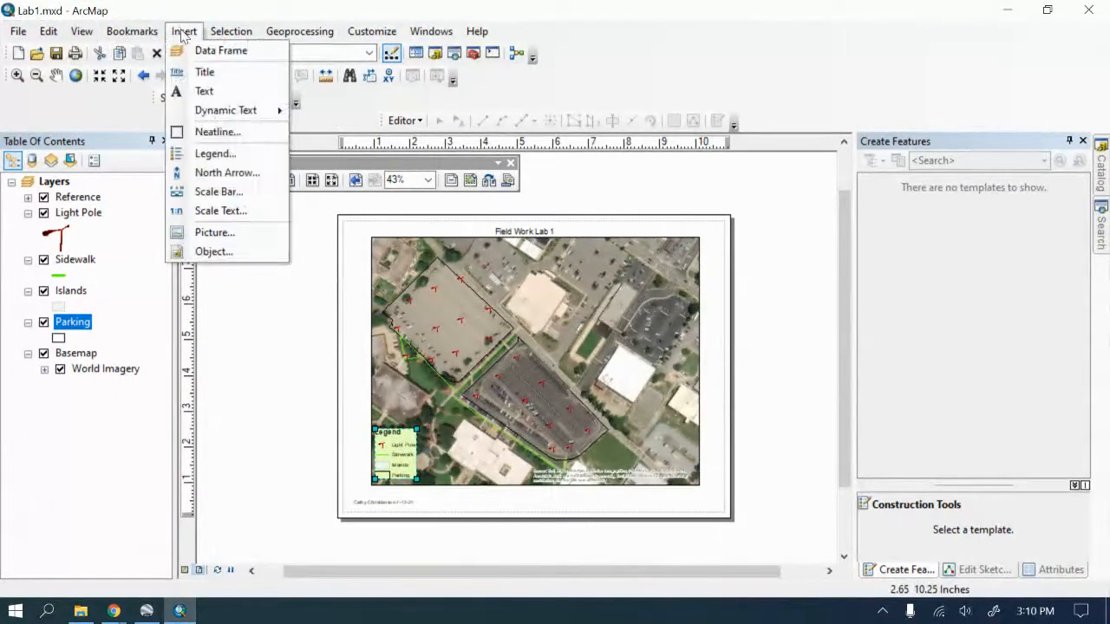
pyautogui.click(224, 174)
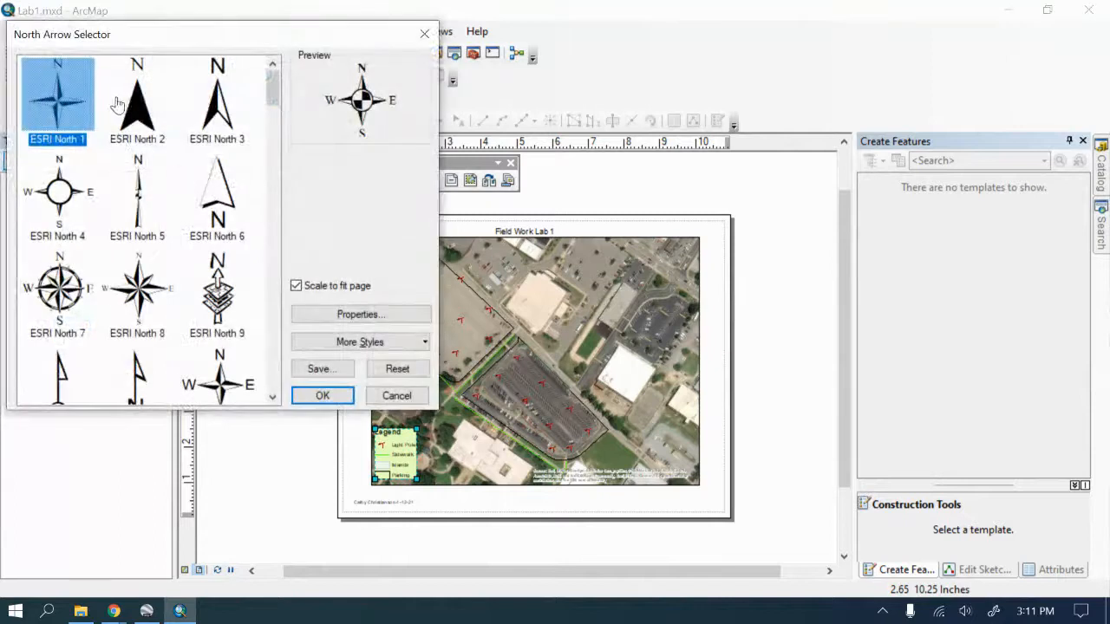
pyautogui.click(138, 119)
pyautogui.click(303, 396)
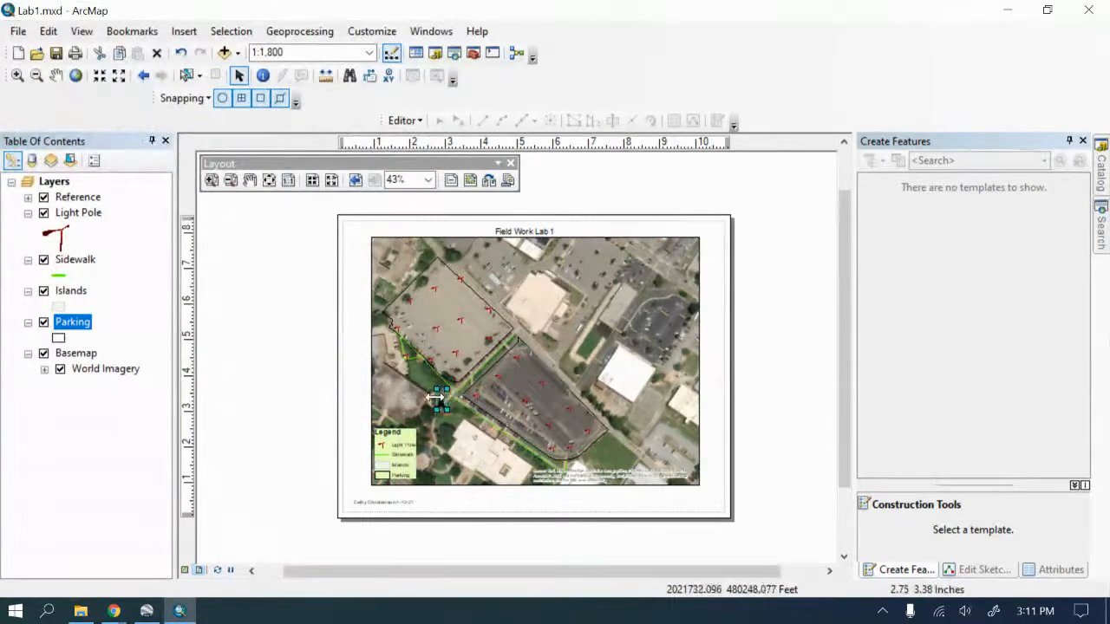
pyautogui.moveTo(601, 299); pyautogui.dragTo(684, 265)
pyautogui.click(703, 220)
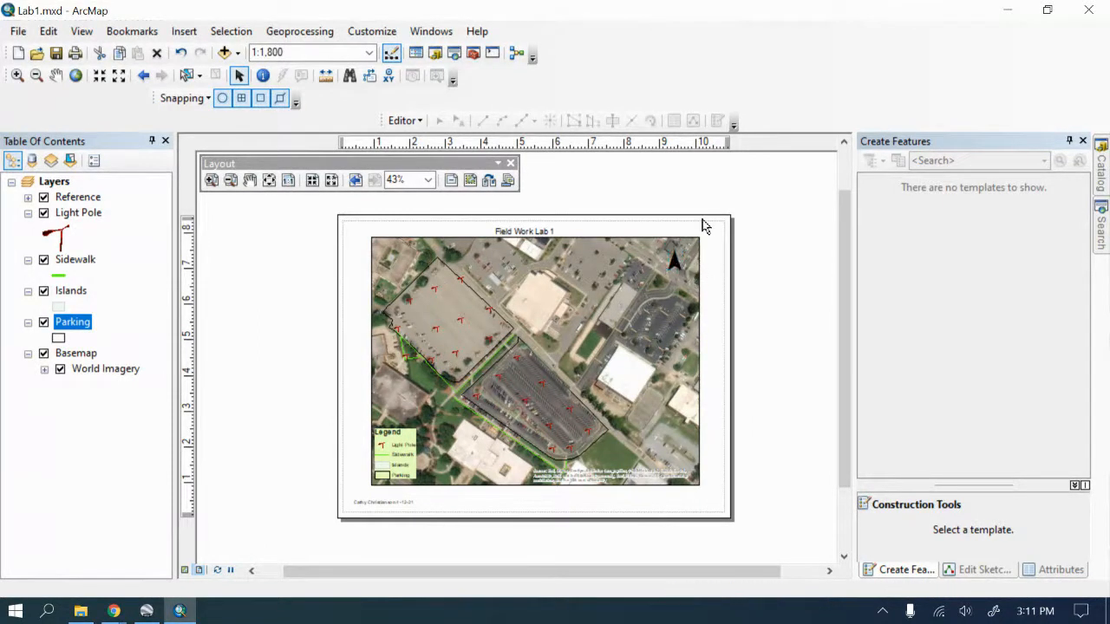
# Step: Insert an Alternating Scale Bar 2 and place it centred below the map
pyautogui.click(184, 31)
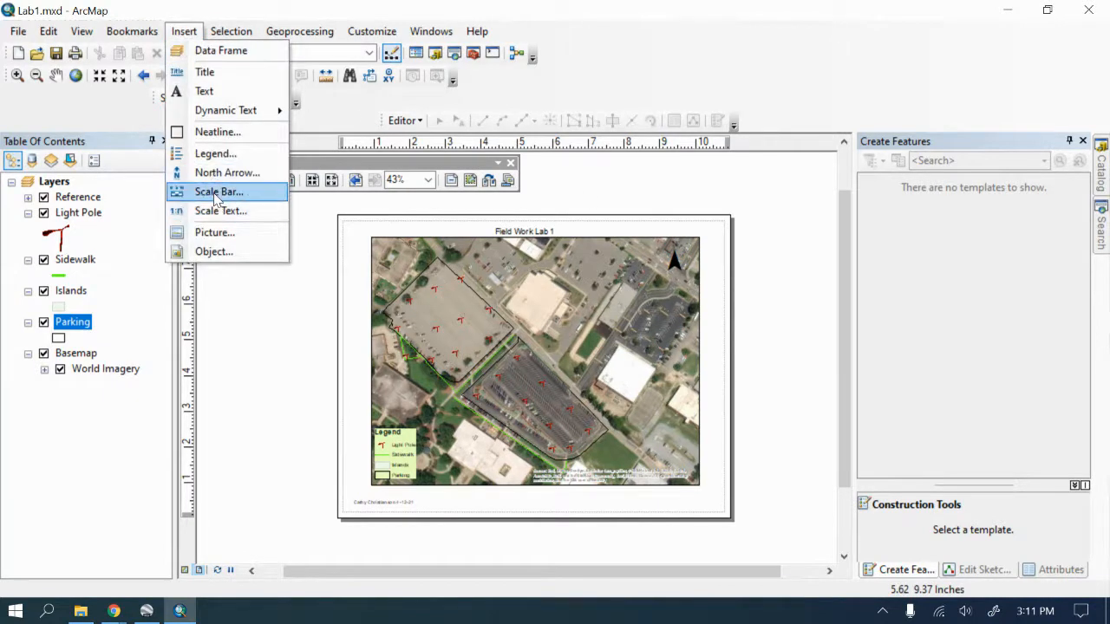
pyautogui.click(217, 192)
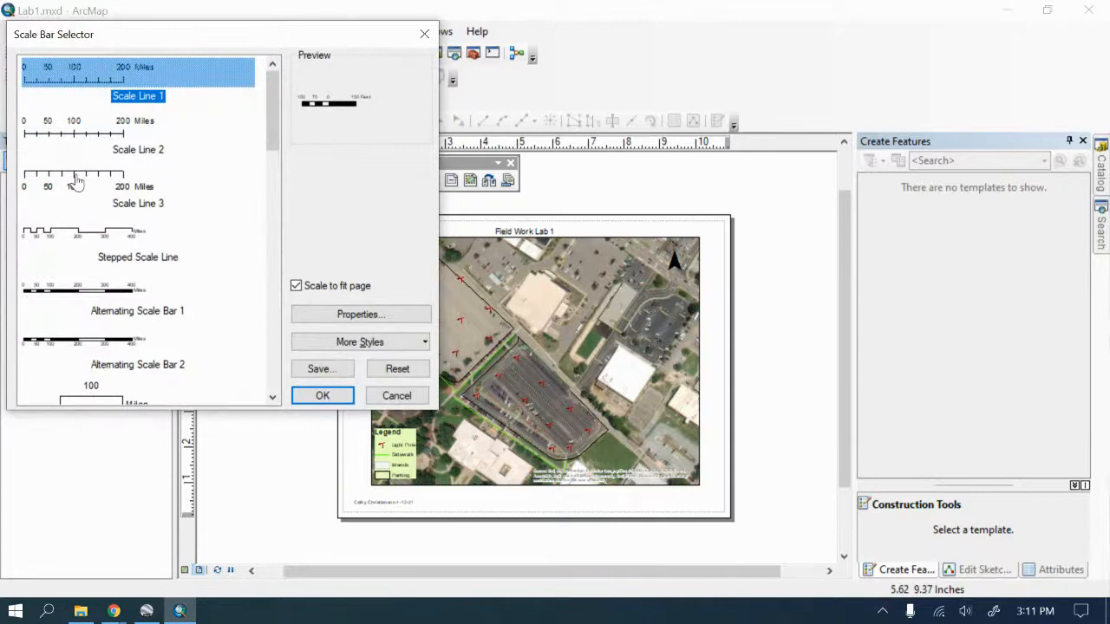
pyautogui.click(74, 336)
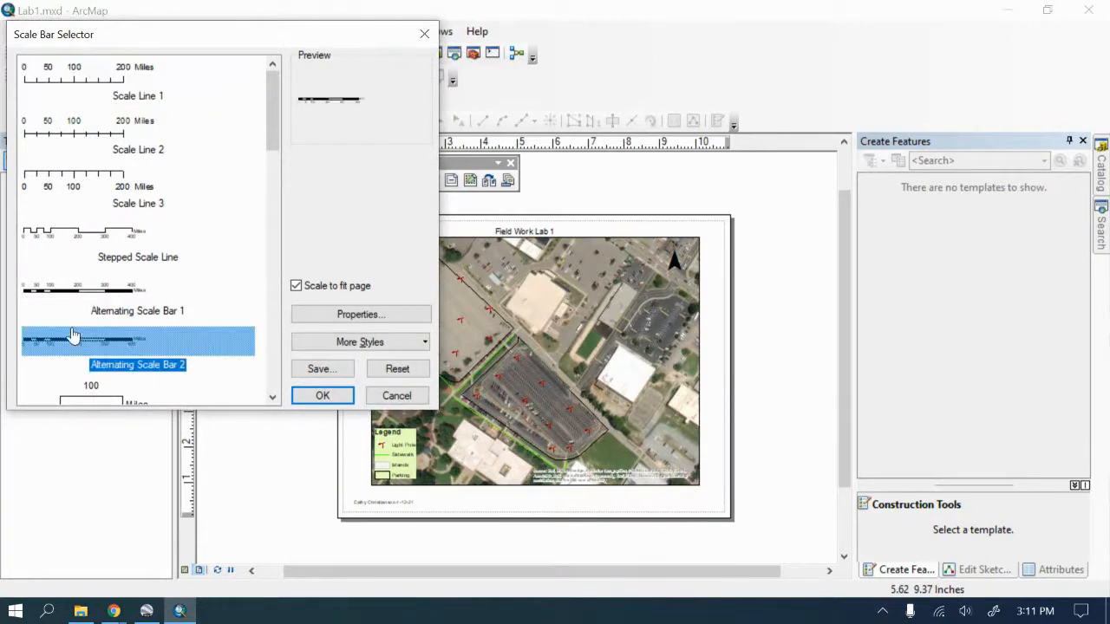
pyautogui.click(321, 396)
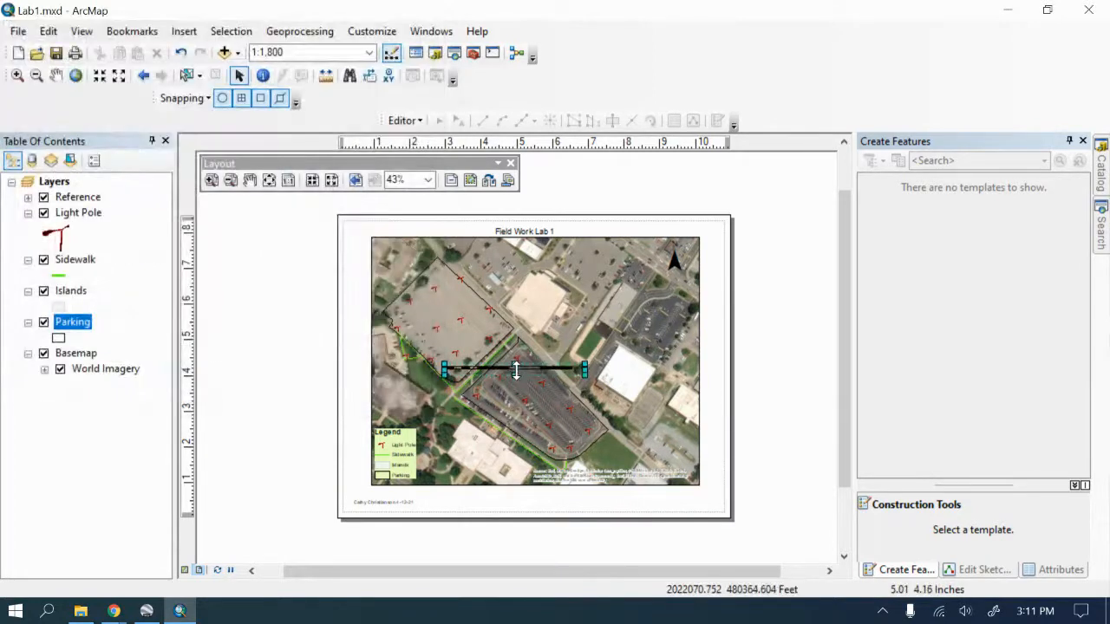
pyautogui.moveTo(516, 367); pyautogui.dragTo(542, 498)
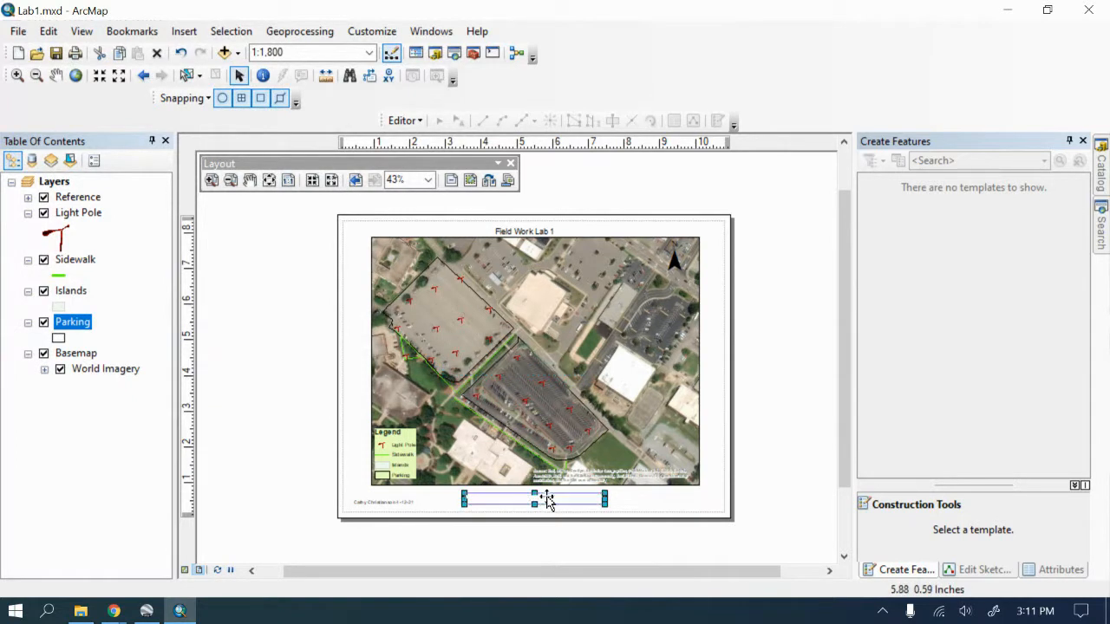
# Step: Set the scale bar's division units to Feet
pyautogui.doubleClick(544, 494)
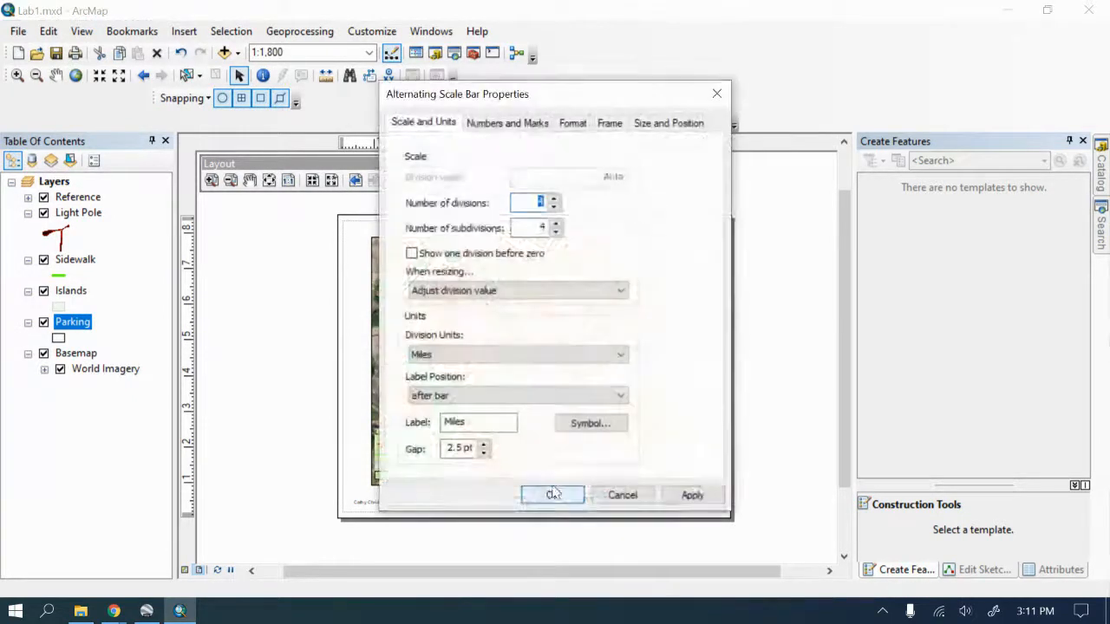
pyautogui.click(493, 355)
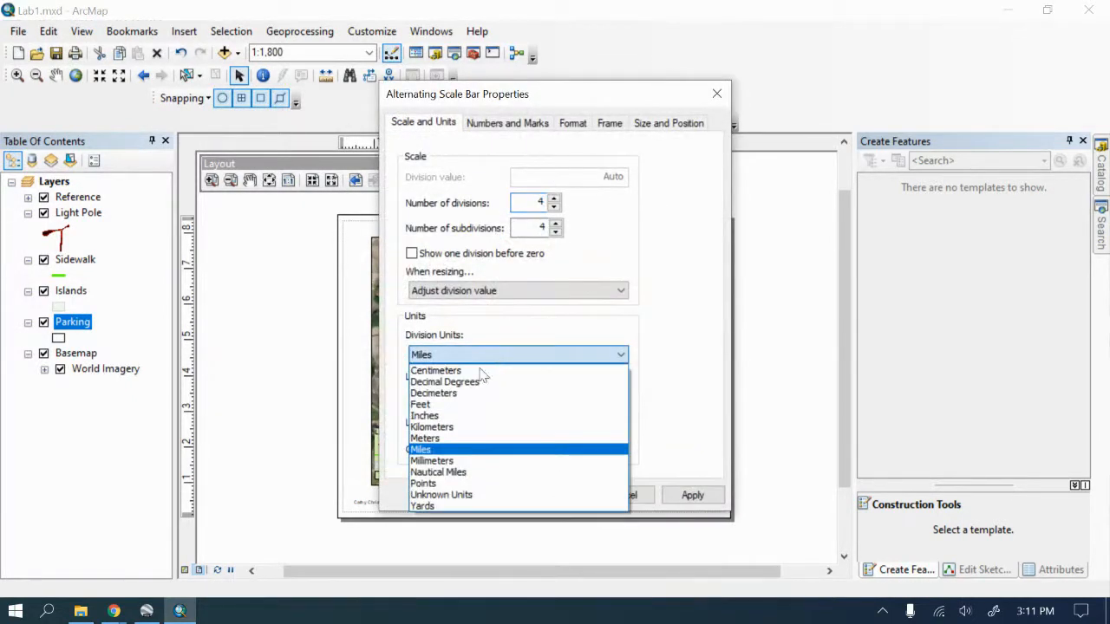
pyautogui.click(424, 404)
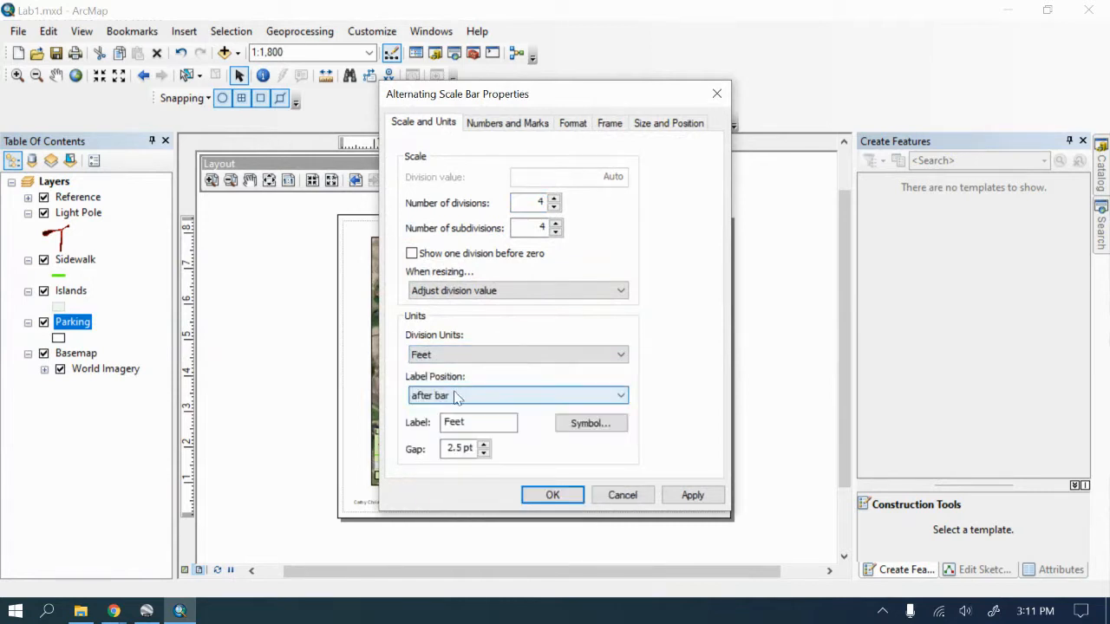
pyautogui.click(681, 495)
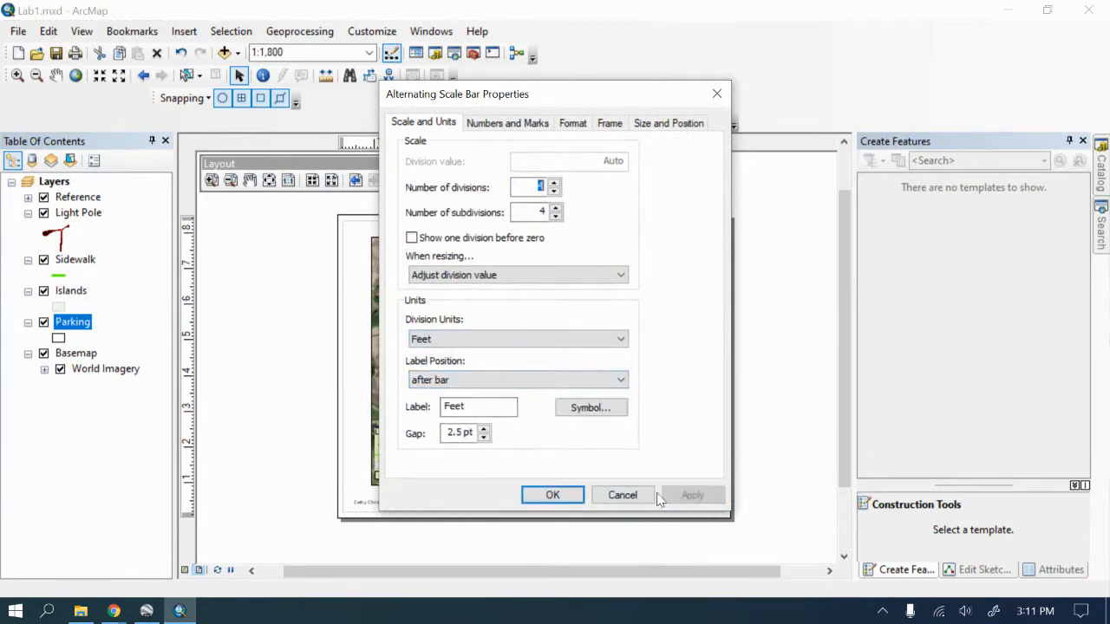
pyautogui.click(552, 495)
# Step: Shorten the scale bar from its right end so that it spans 500 feet
pyautogui.scroll(2, 546, 516)
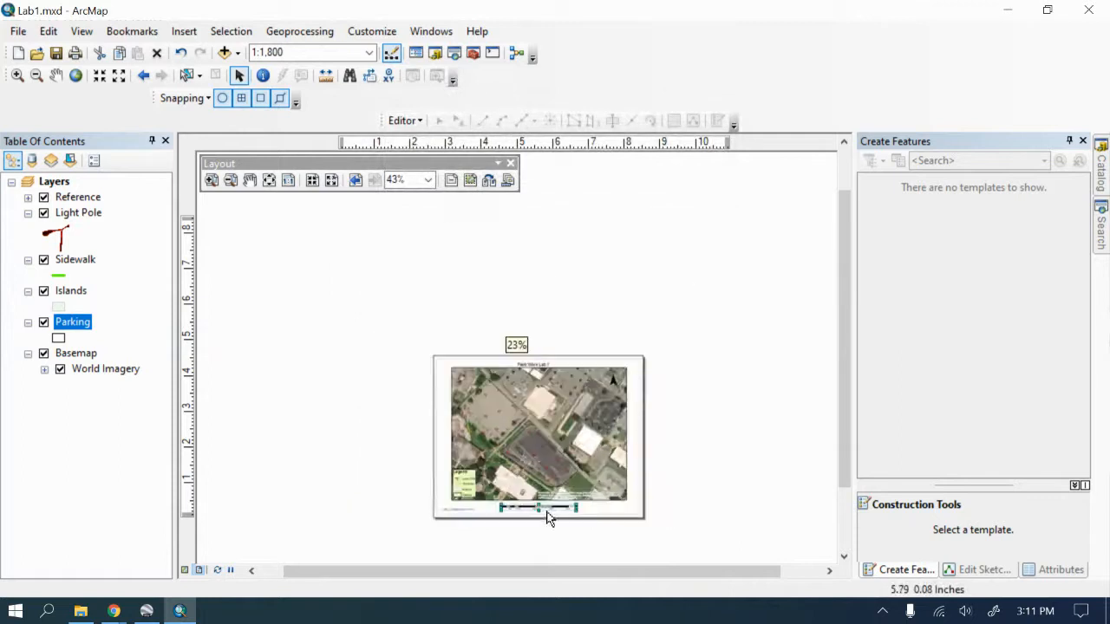
pyautogui.scroll(-4, 547, 515)
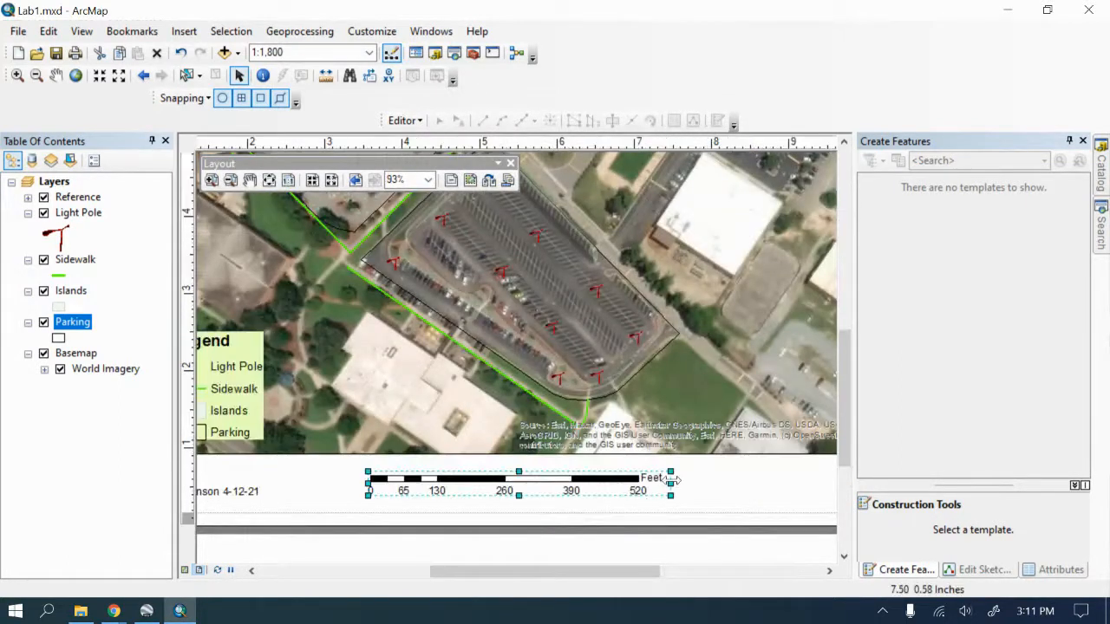
pyautogui.moveTo(672, 483); pyautogui.dragTo(649, 475)
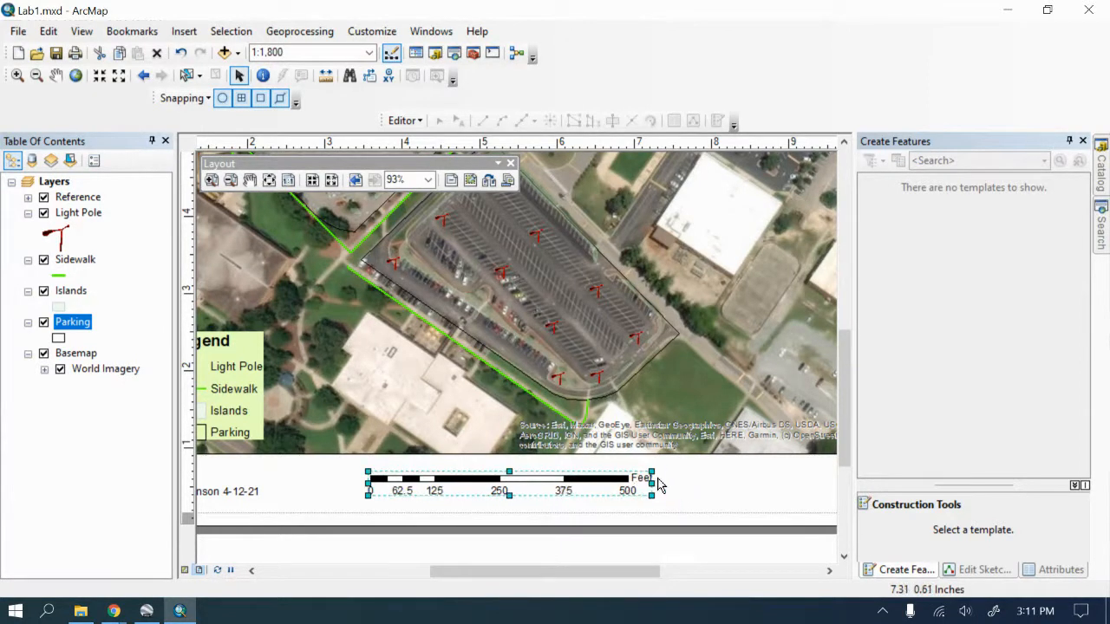
pyautogui.click(576, 538)
# Step: Examine the map layout as a whole and up close, including the sidewalks, parking outlines, light poles and legend
pyautogui.scroll(1, 523, 475)
pyautogui.scroll(-5, 523, 476)
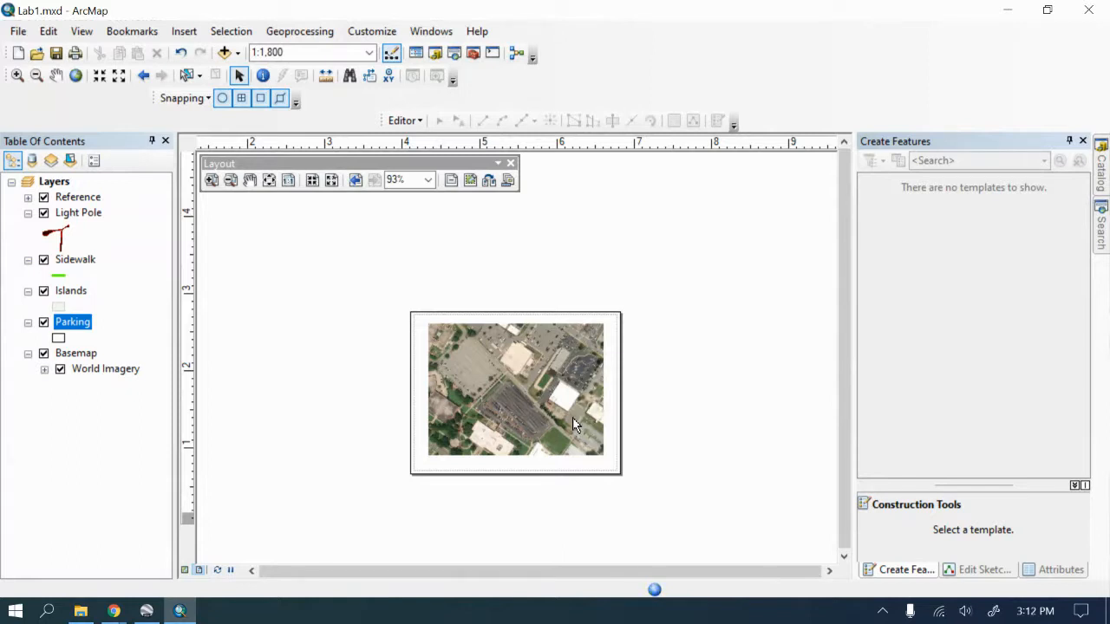
pyautogui.scroll(2, 572, 417)
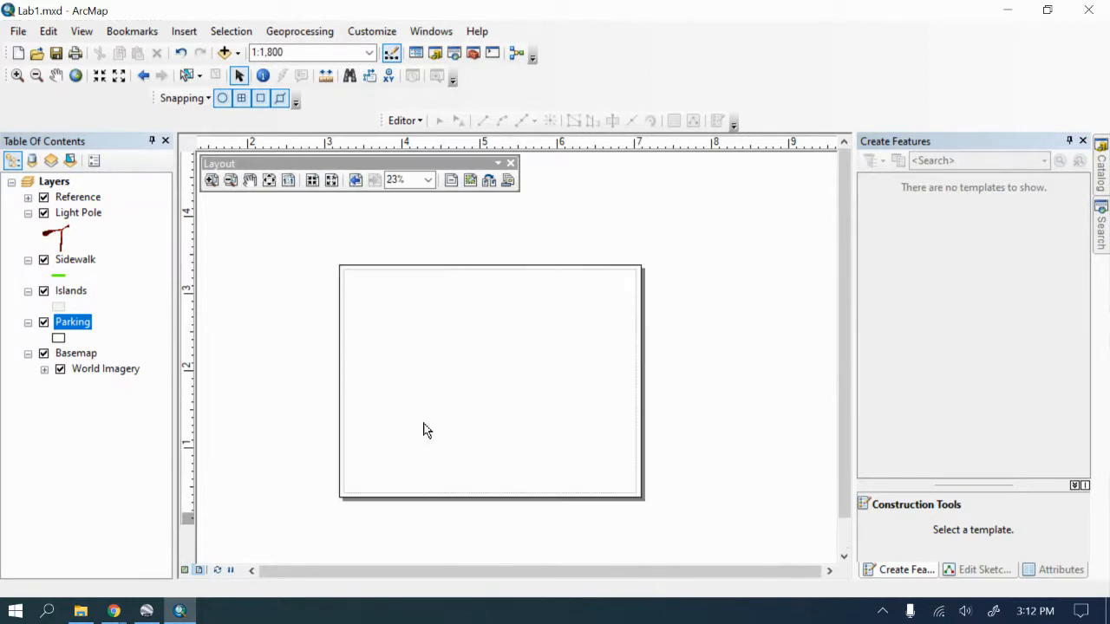
pyautogui.scroll(1, 367, 405)
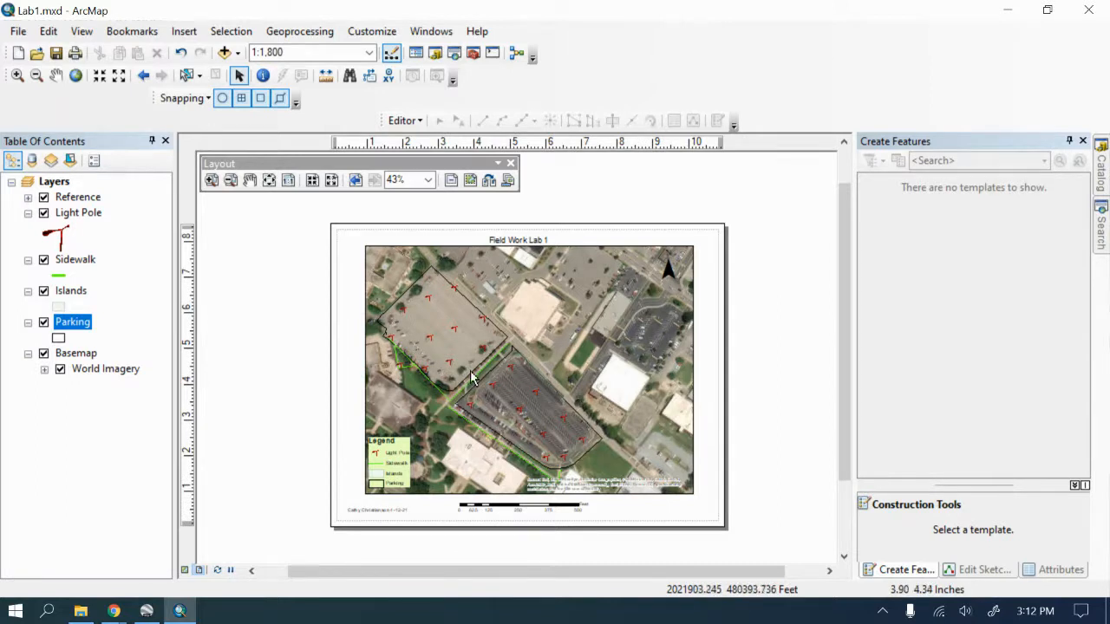
pyautogui.scroll(2, 480, 428)
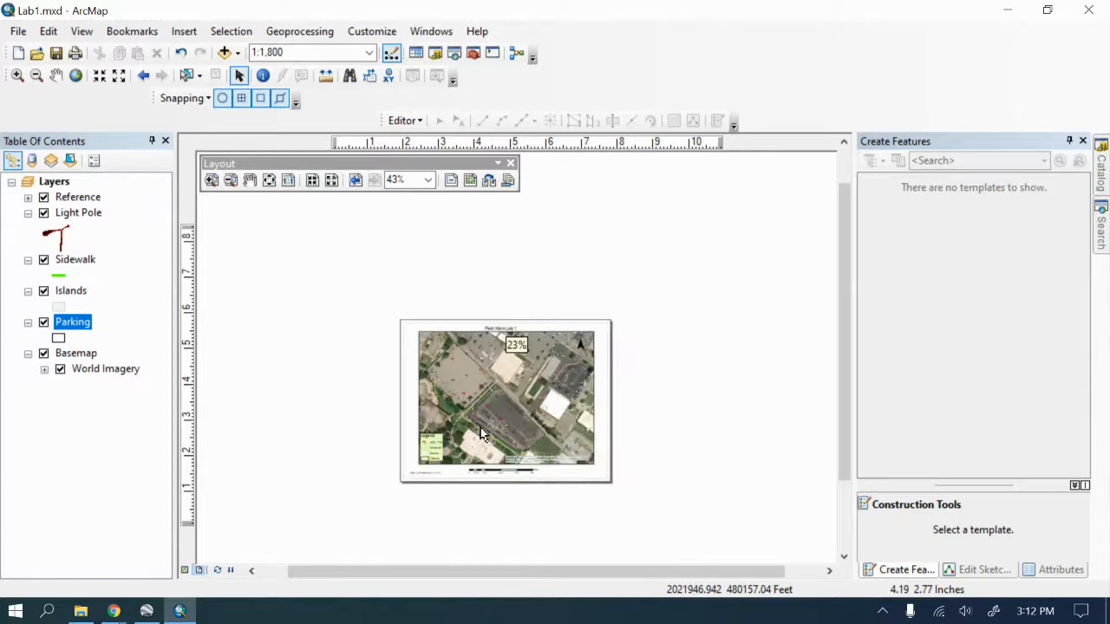
pyautogui.scroll(-5, 481, 427)
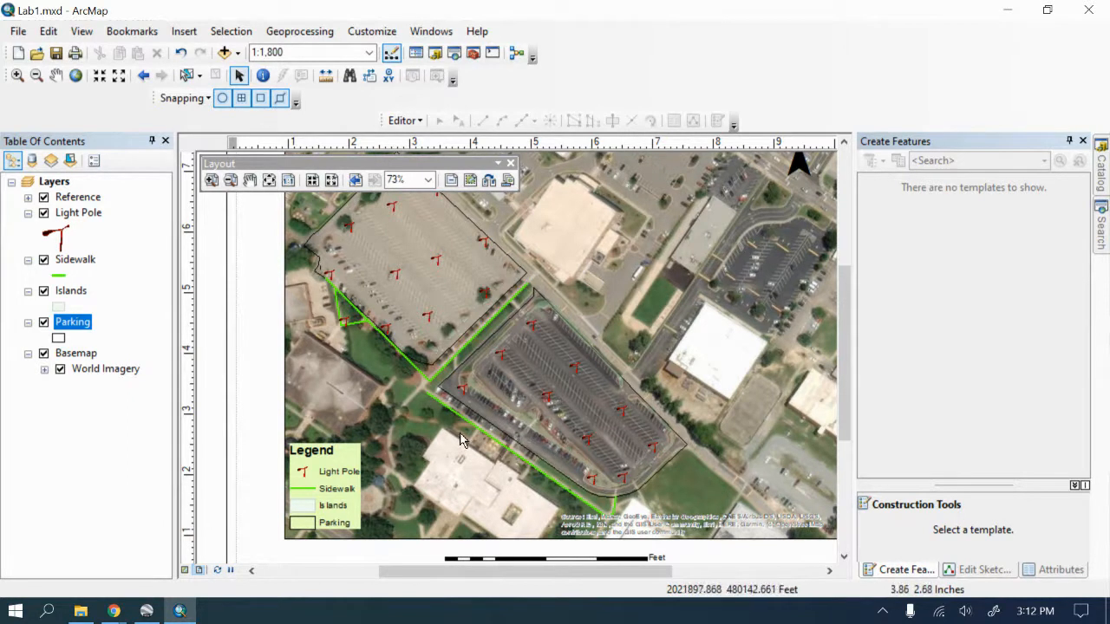
pyautogui.scroll(-3, 461, 444)
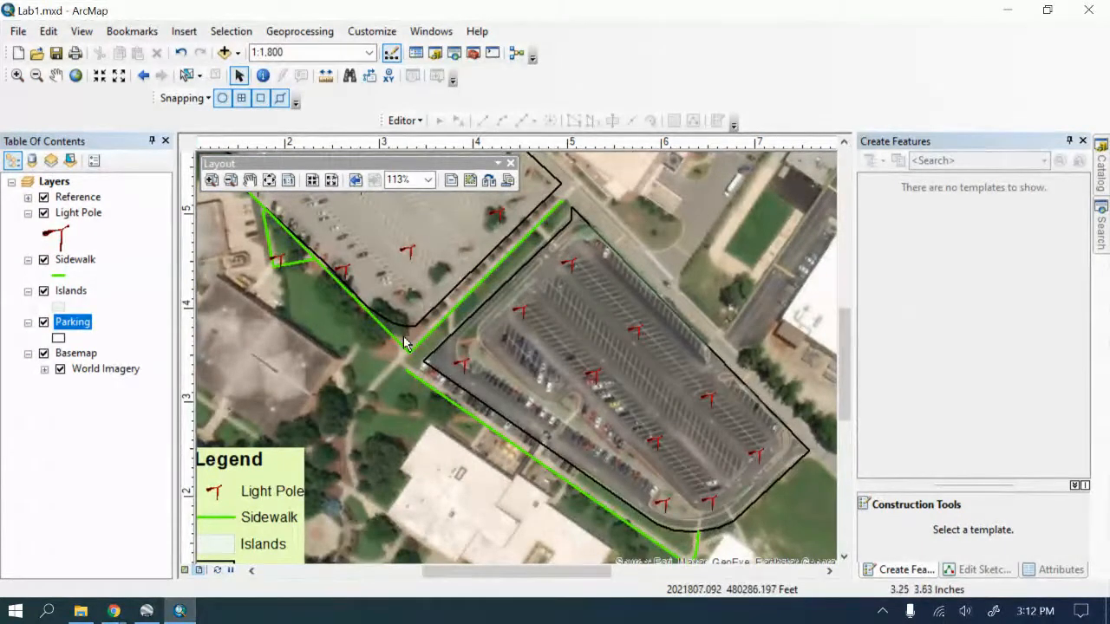
pyautogui.click(425, 363)
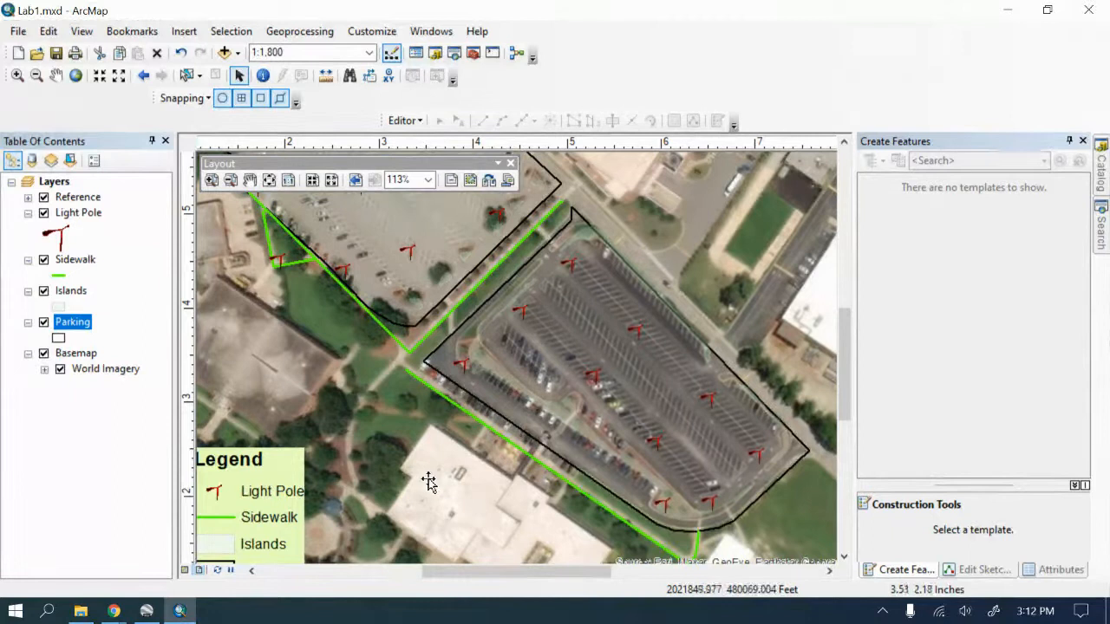
pyautogui.scroll(1, 432, 481)
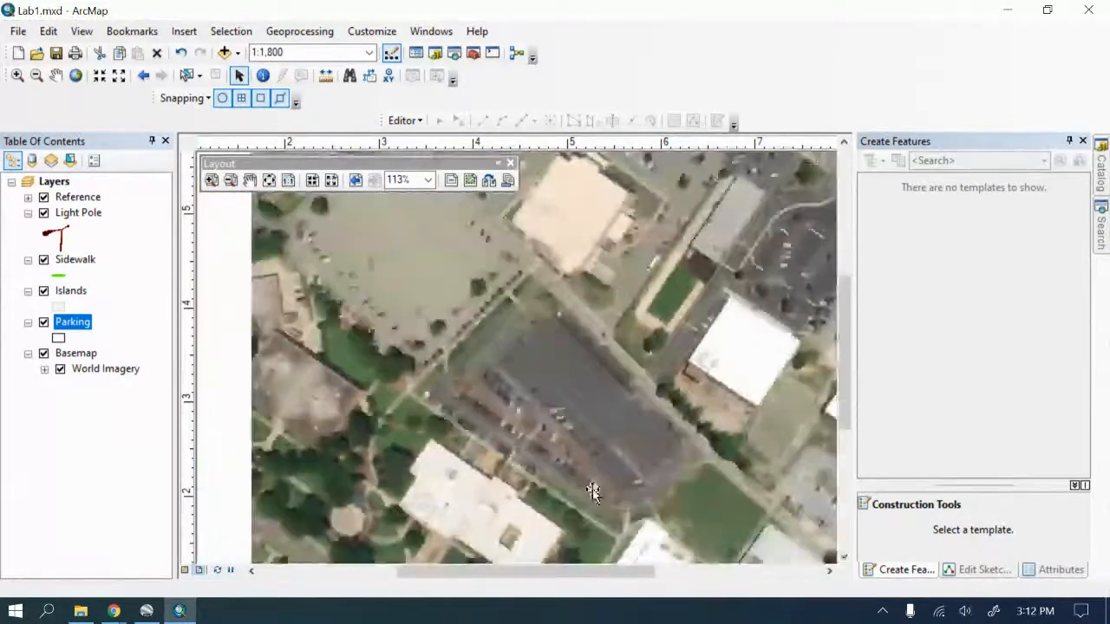
pyautogui.scroll(1, 516, 488)
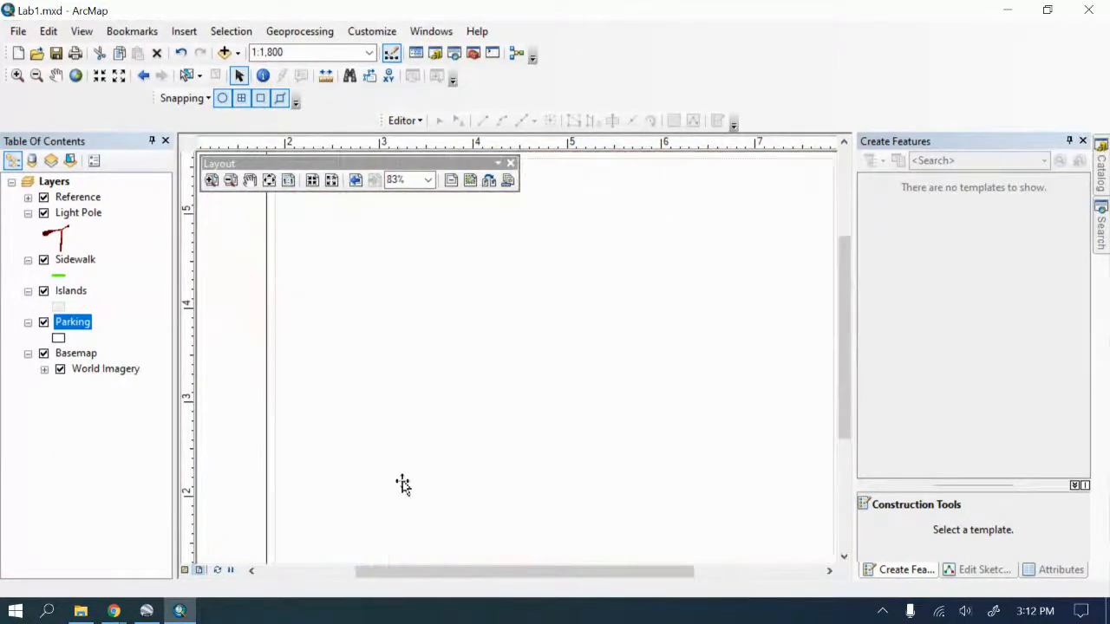
pyautogui.scroll(1, 418, 488)
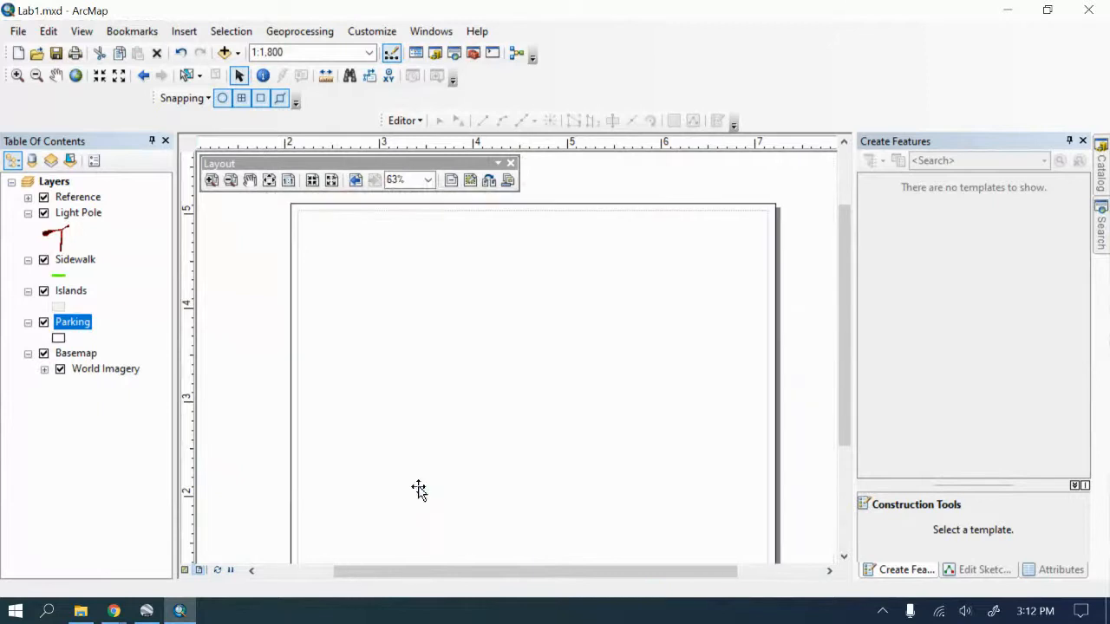
pyautogui.scroll(1, 419, 488)
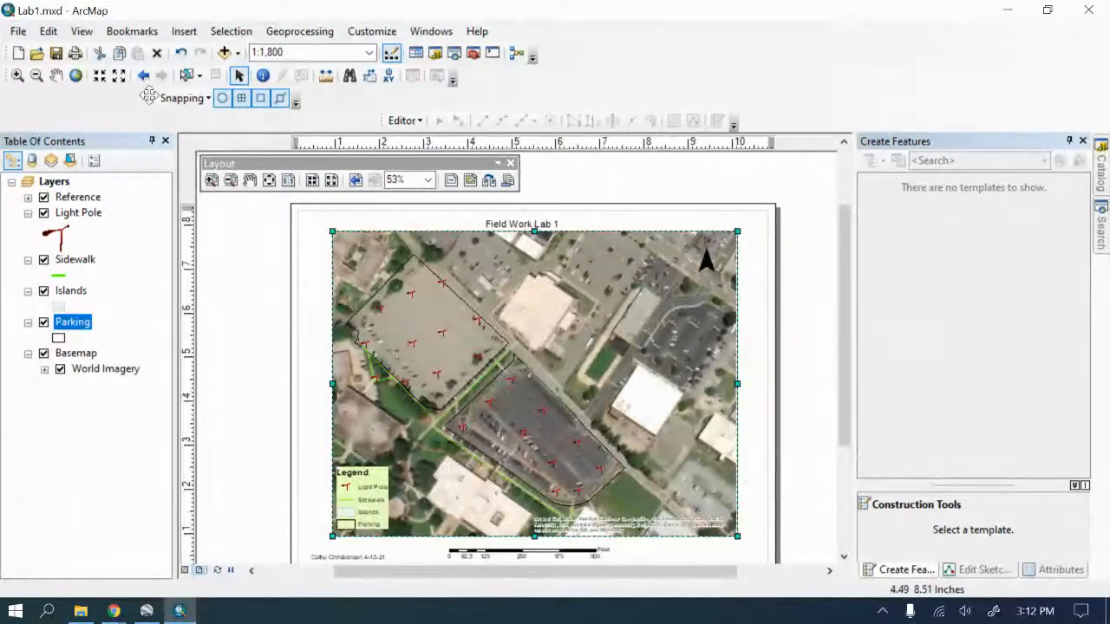
# Step: Export the map layout as a PDF named Lab1 Arcmap in the Fieldwork1-3 folder
pyautogui.click(18, 32)
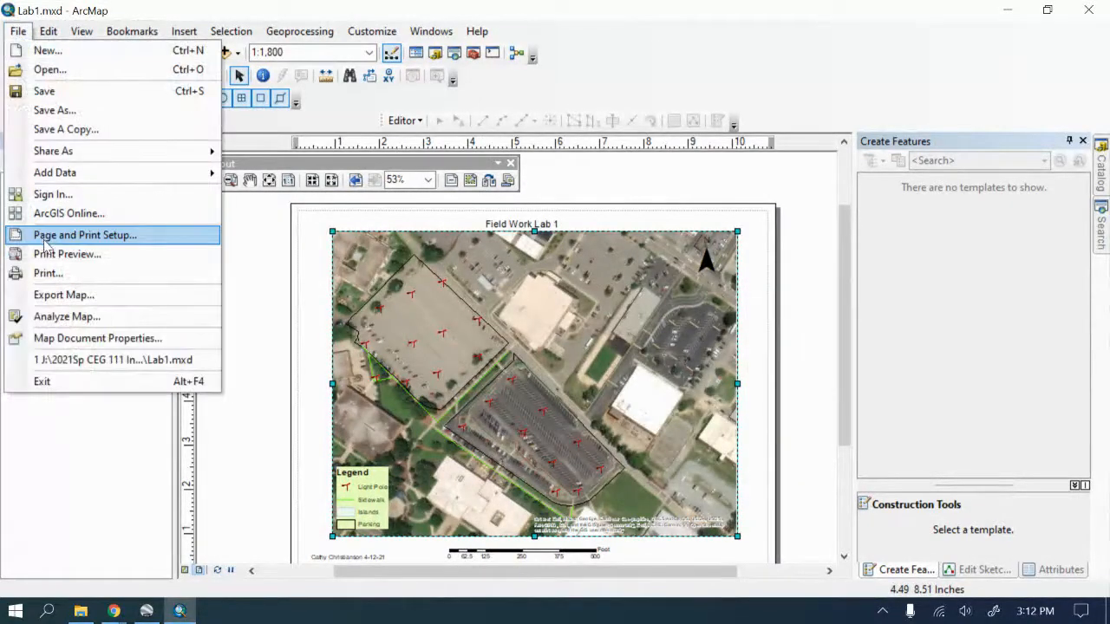
pyautogui.click(52, 295)
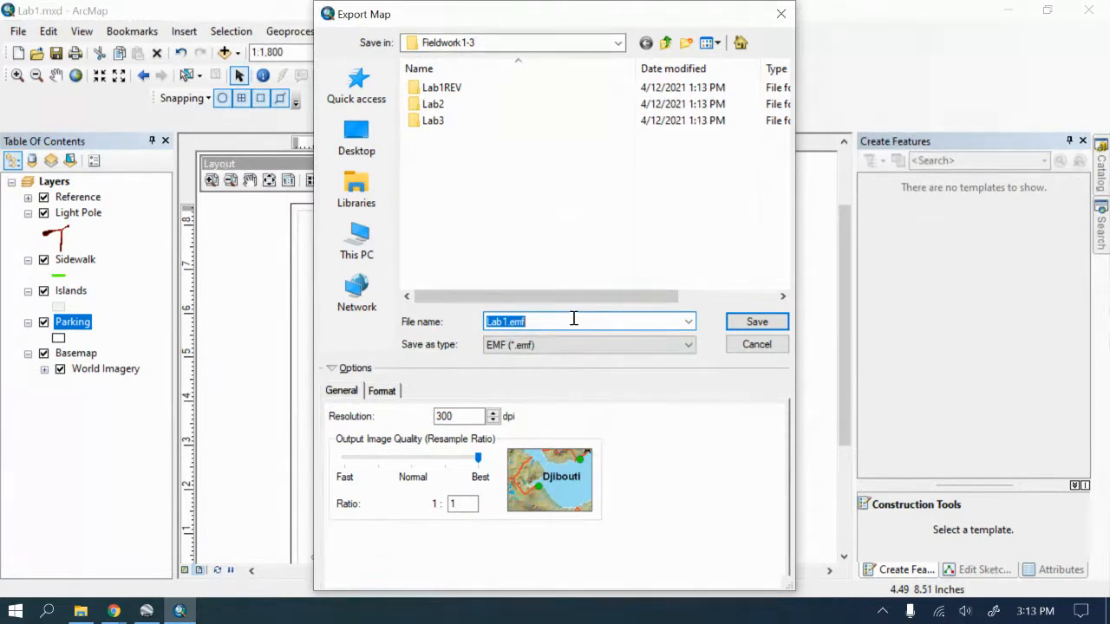
pyautogui.write('Lab')
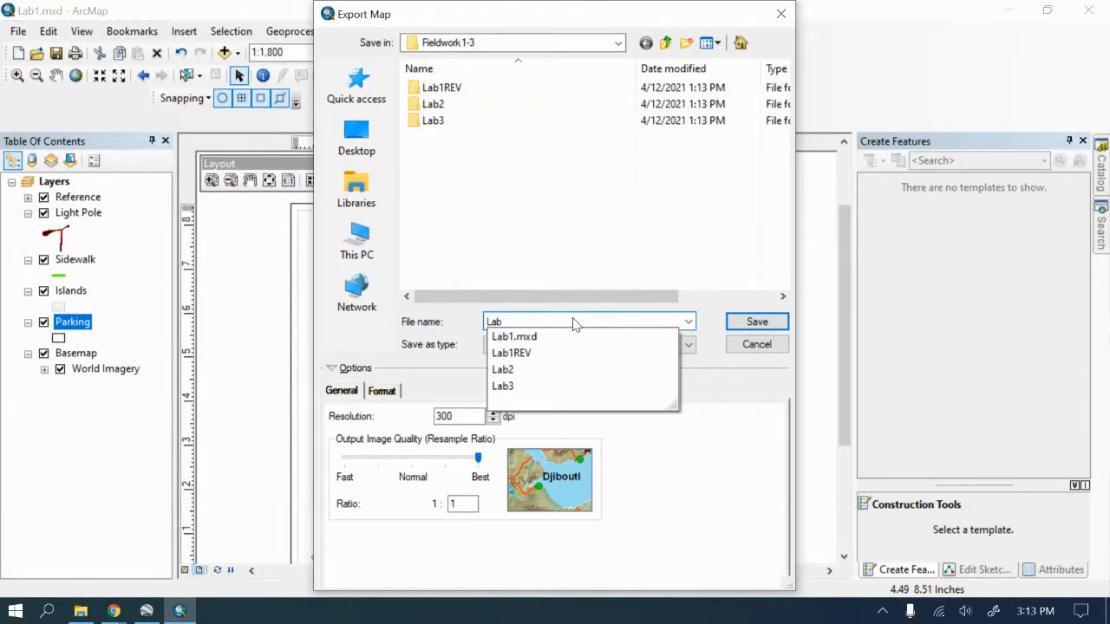
pyautogui.write('1 Arcmap')
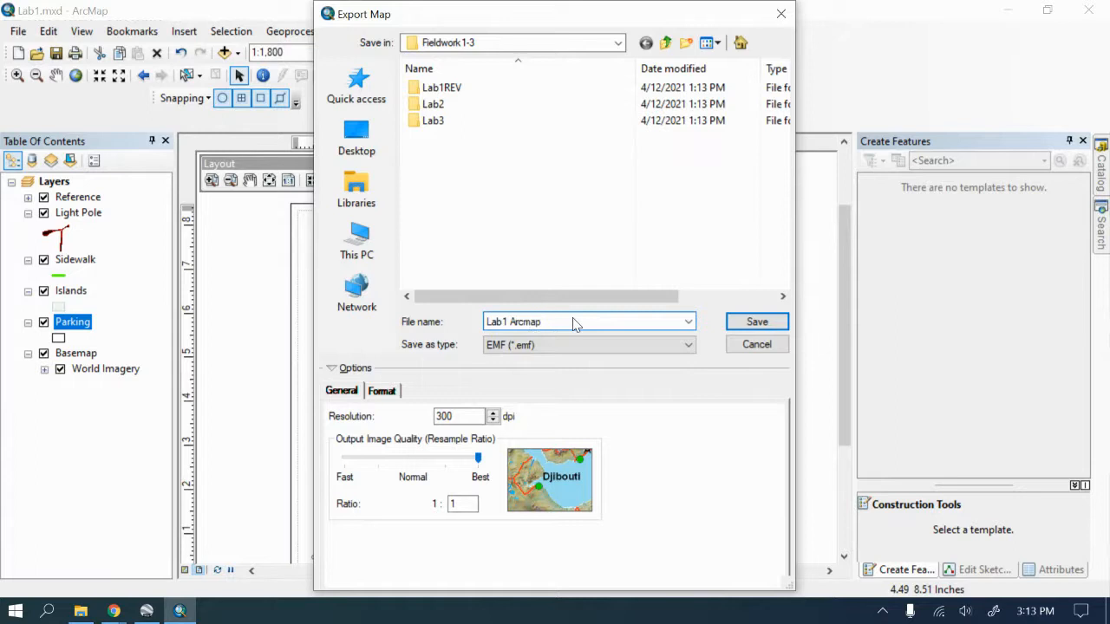
pyautogui.click(611, 345)
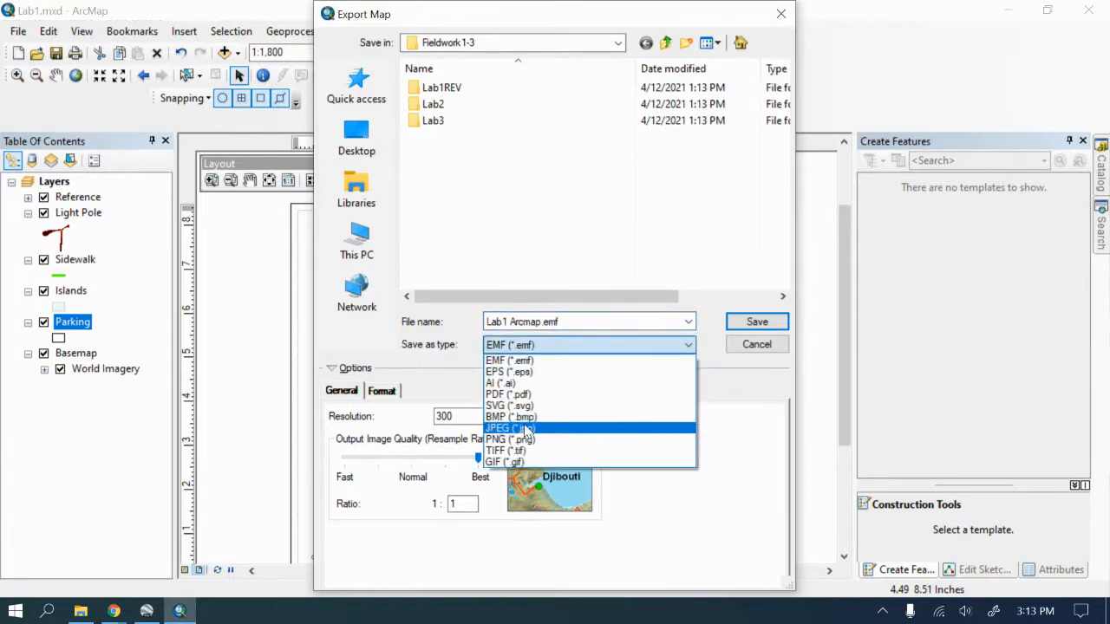
pyautogui.click(507, 395)
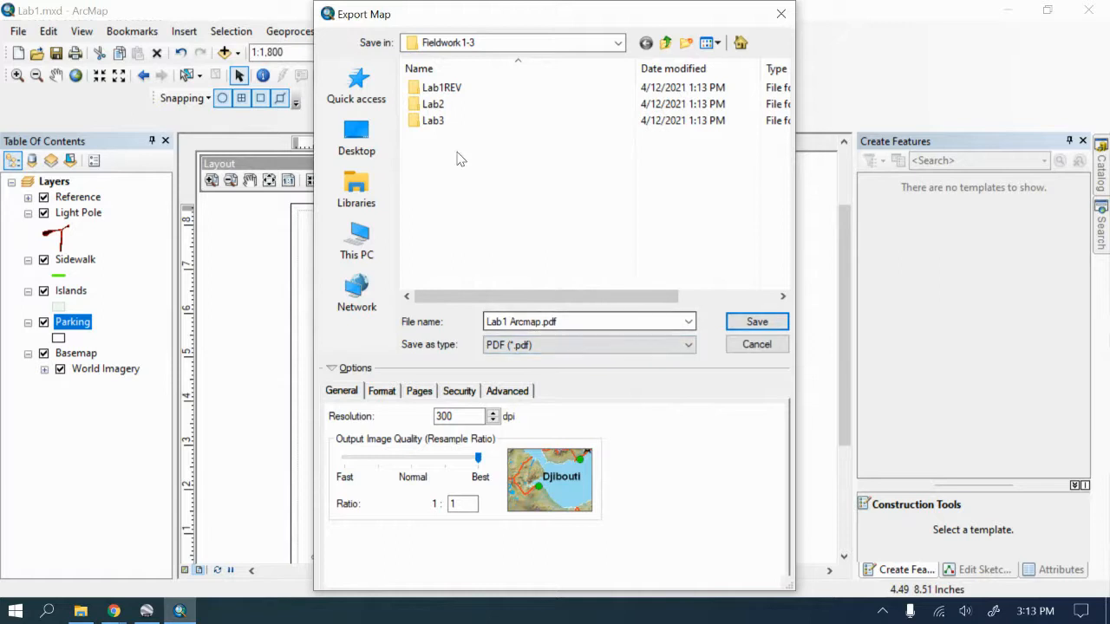
pyautogui.click(754, 323)
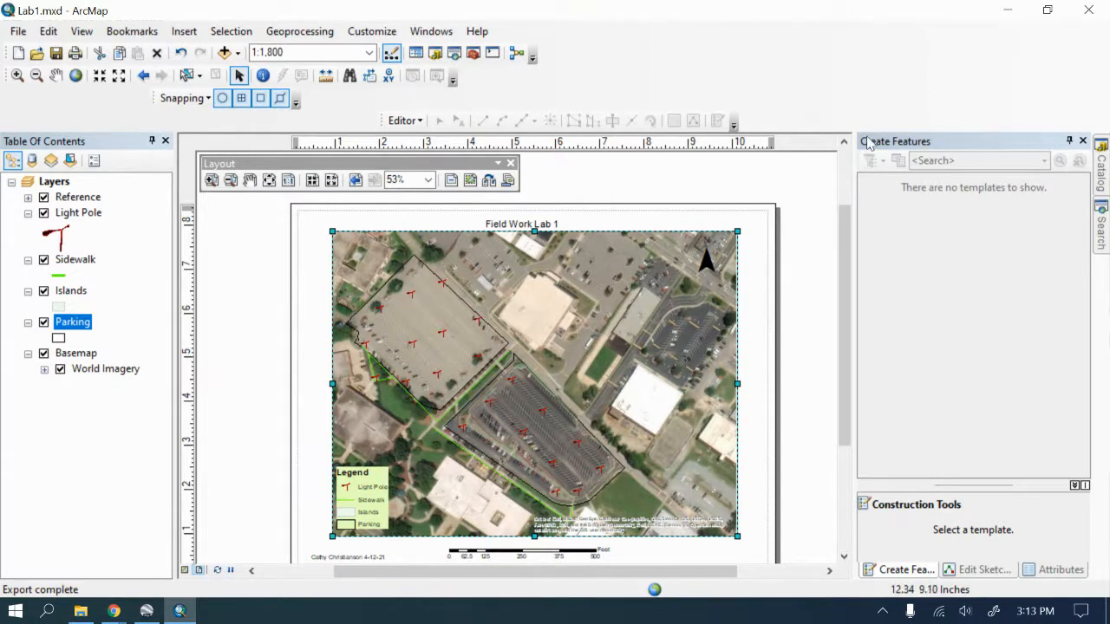
# Step: Switch to the Blackboard course in Chrome and open its Assignments list
pyautogui.click(1006, 9)
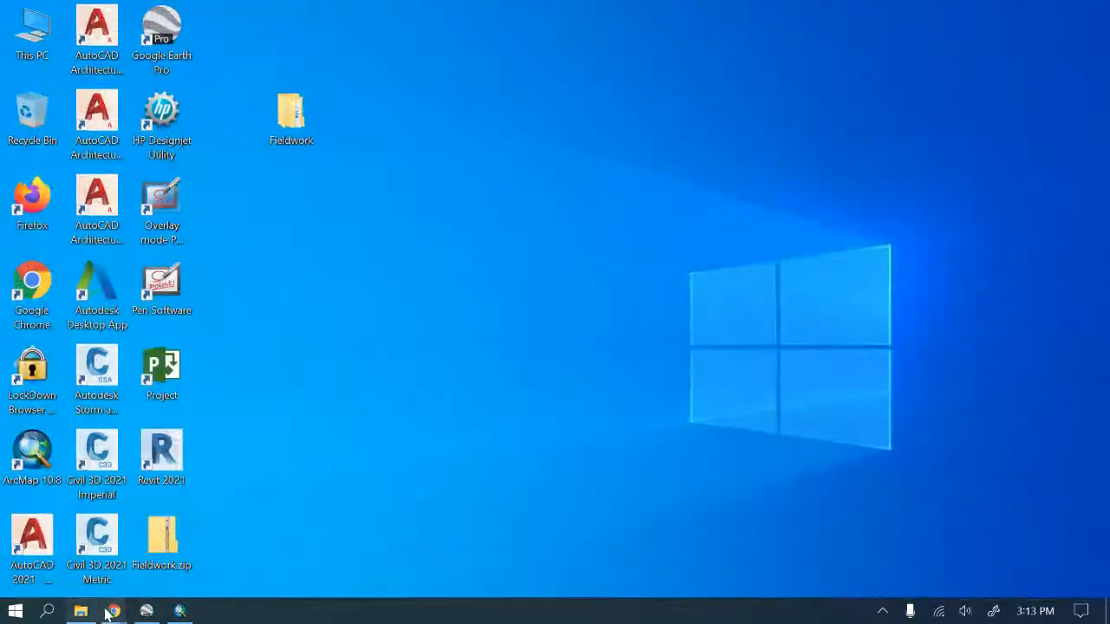
pyautogui.moveTo(109, 612)
pyautogui.click(87, 575)
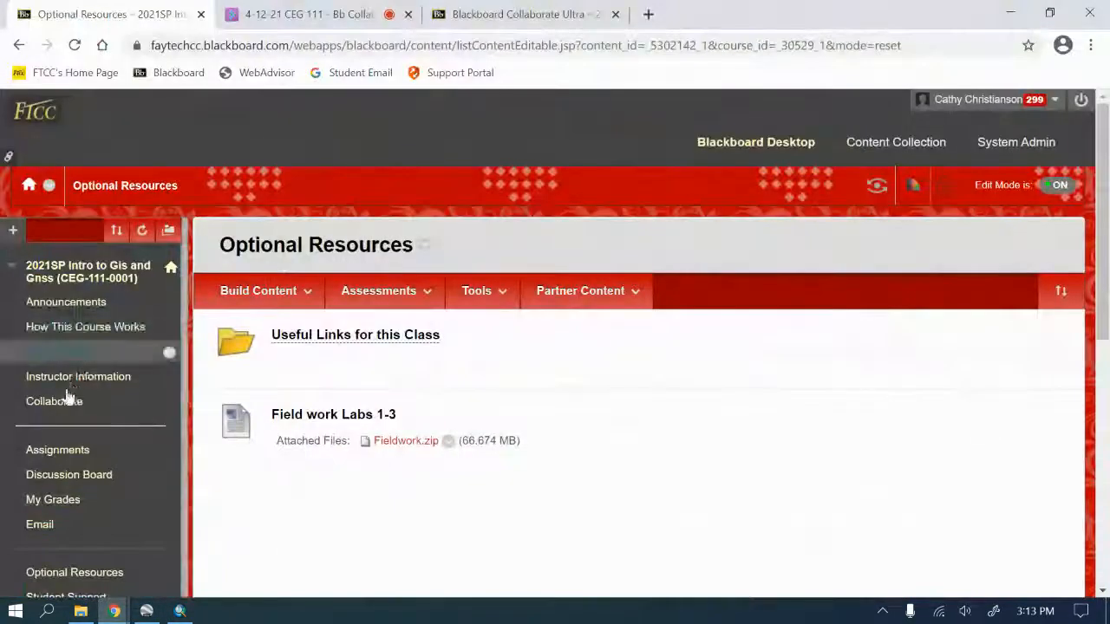
pyautogui.click(39, 400)
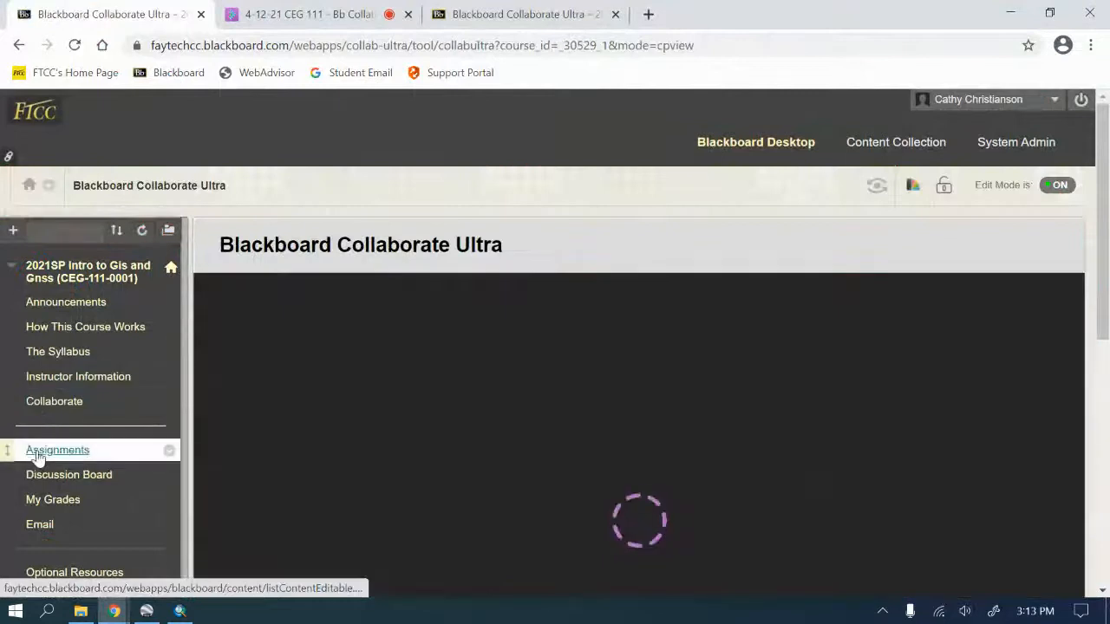
pyautogui.click(40, 456)
pyautogui.scroll(-4, 468, 390)
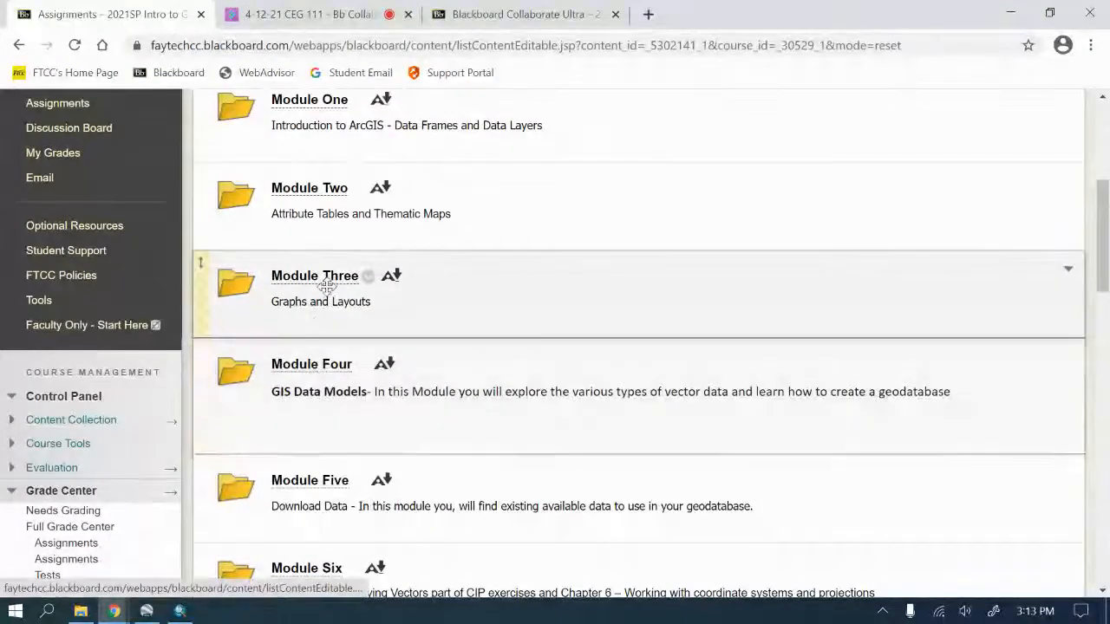
pyautogui.click(326, 287)
pyautogui.scroll(-3, 382, 332)
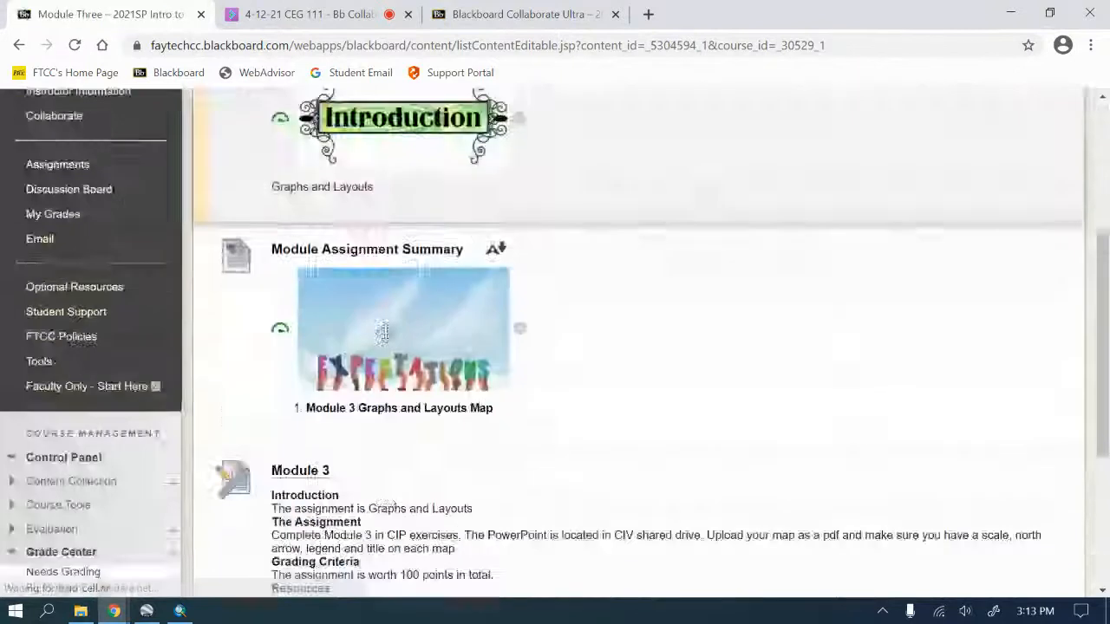
pyautogui.scroll(-3, 382, 332)
pyautogui.scroll(3, 43, 234)
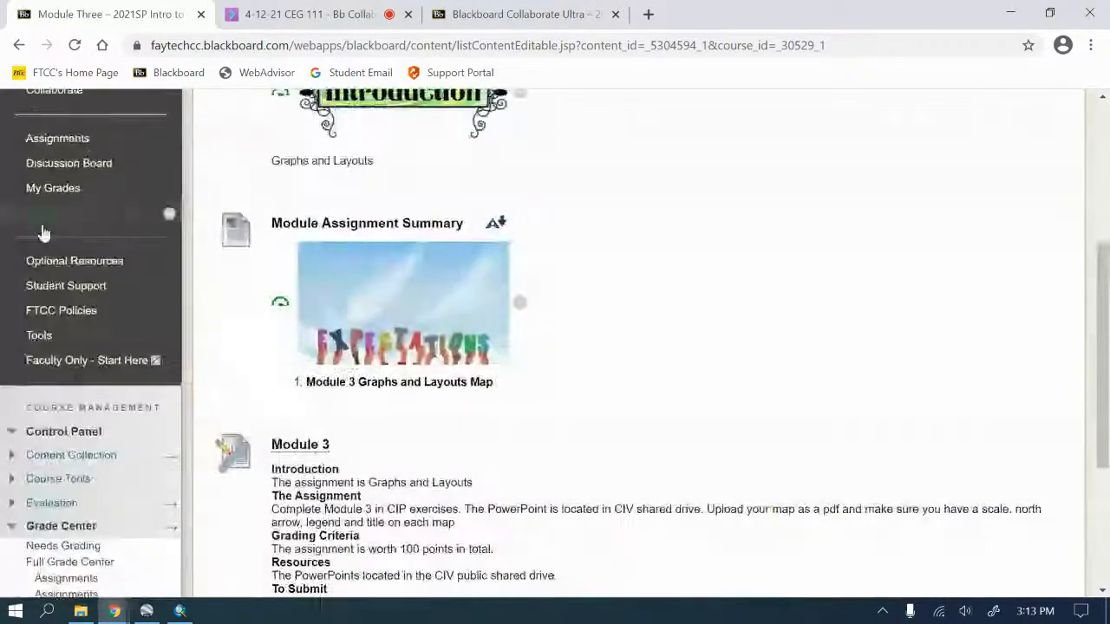
pyautogui.click(52, 146)
# Step: Open the Lab 1 field assignment in Module Four and go to its file attachment section
pyautogui.scroll(-3, 326, 330)
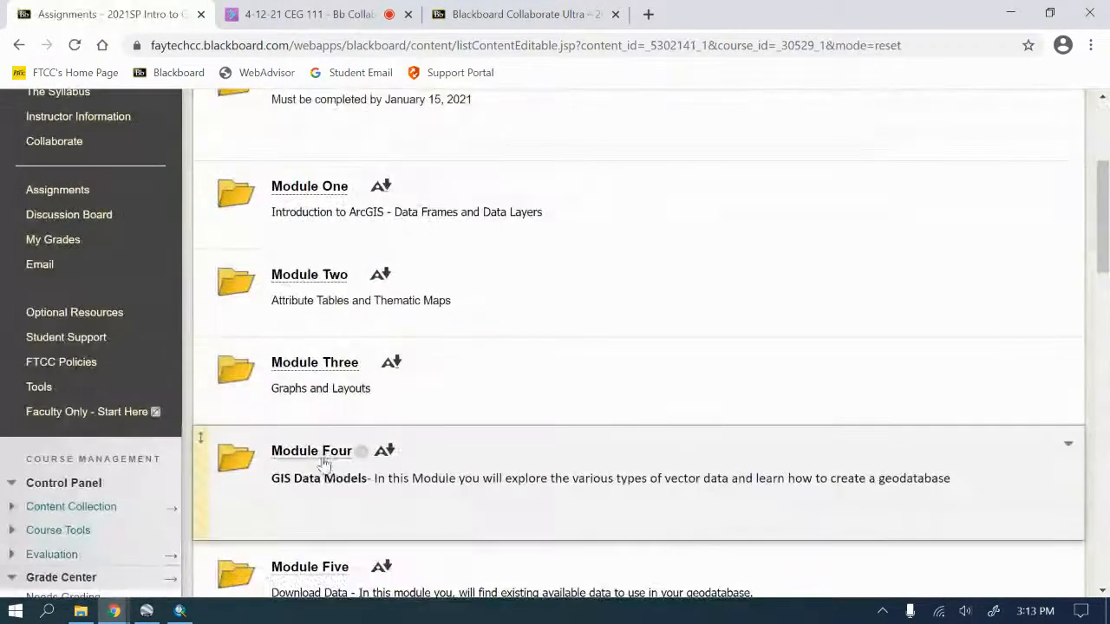
pyautogui.click(321, 461)
pyautogui.scroll(-4, 341, 459)
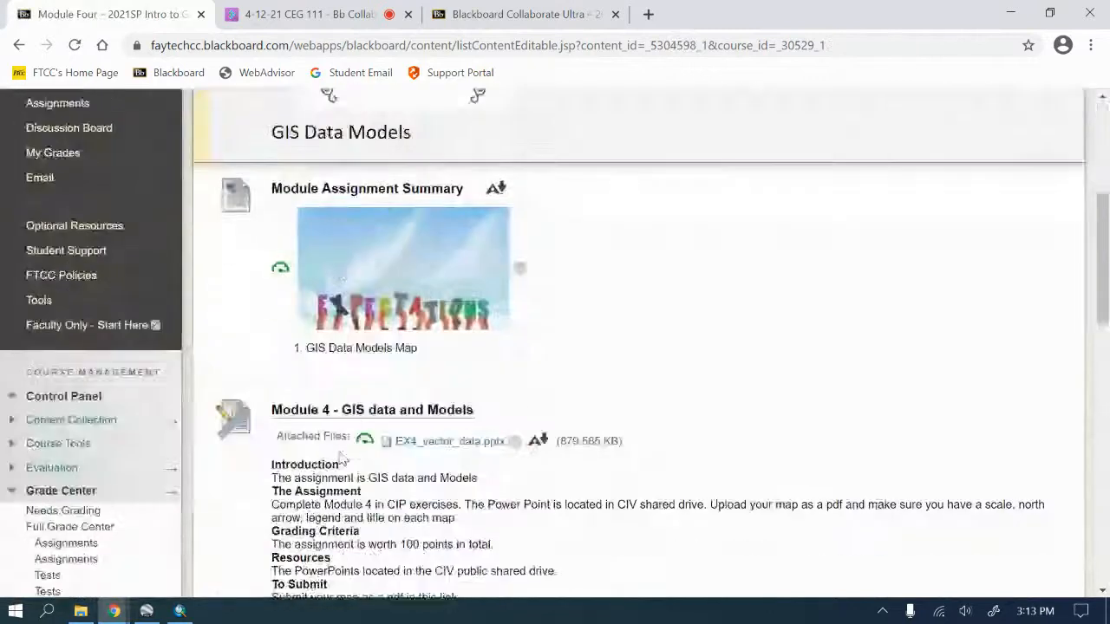
pyautogui.scroll(-7, 340, 460)
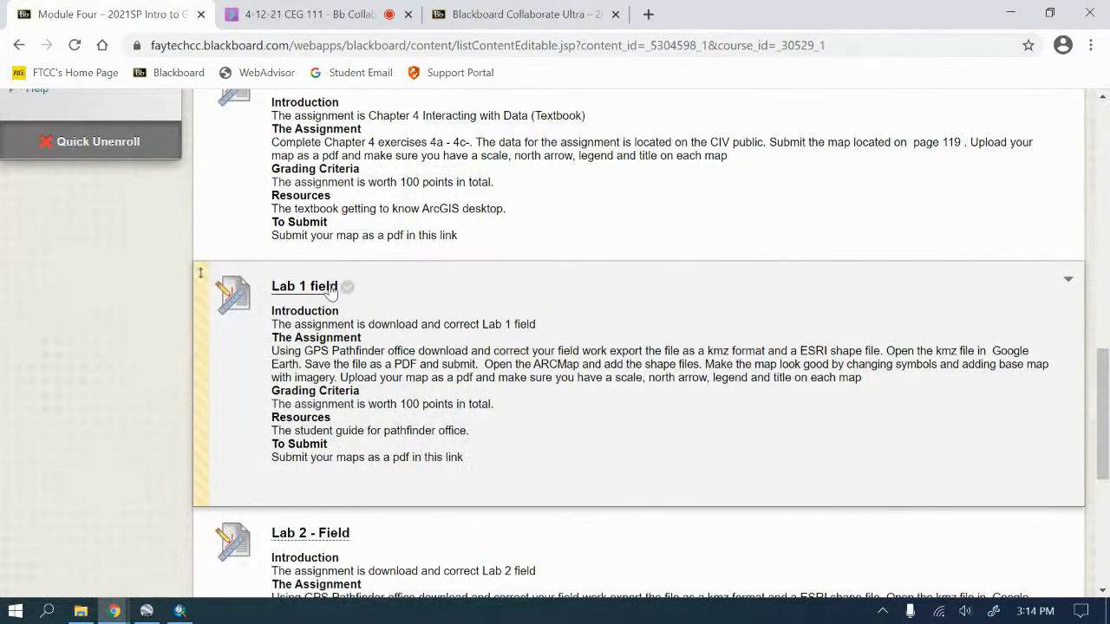
pyautogui.click(330, 295)
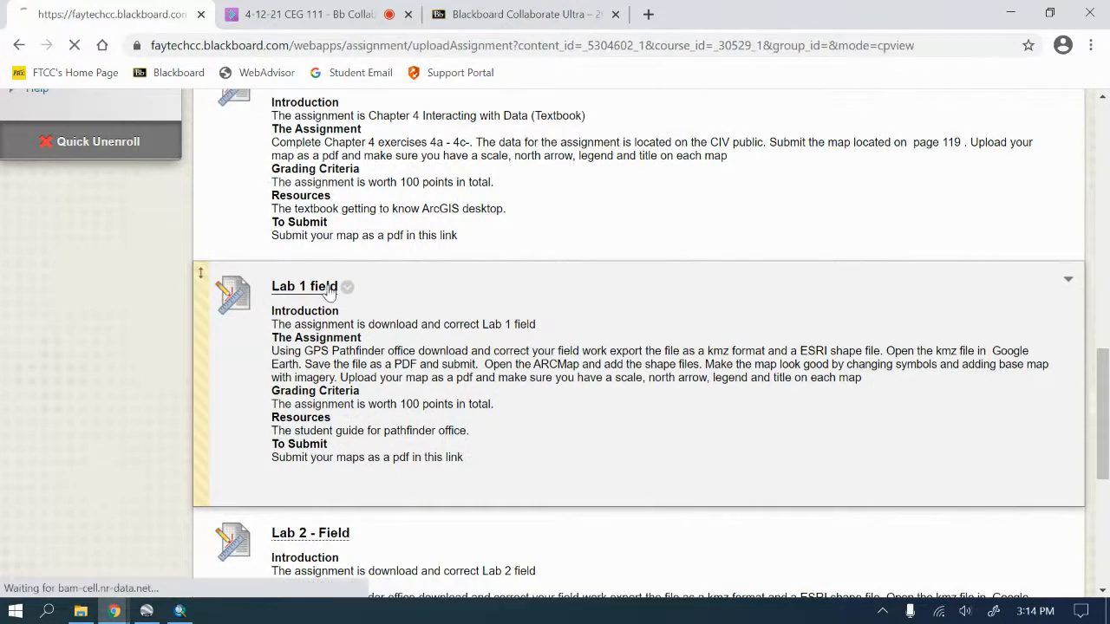
pyautogui.scroll(-4, 499, 391)
pyautogui.scroll(-4, 499, 392)
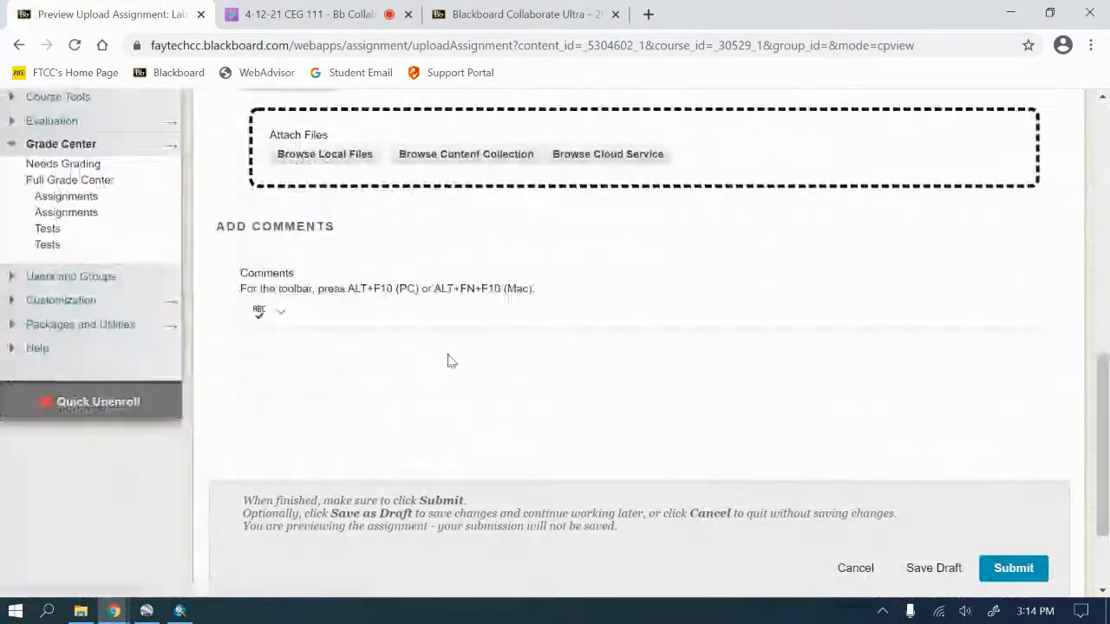
# Step: Start attaching a local file and browse to the civ030$ (J:) network drive
pyautogui.click(333, 156)
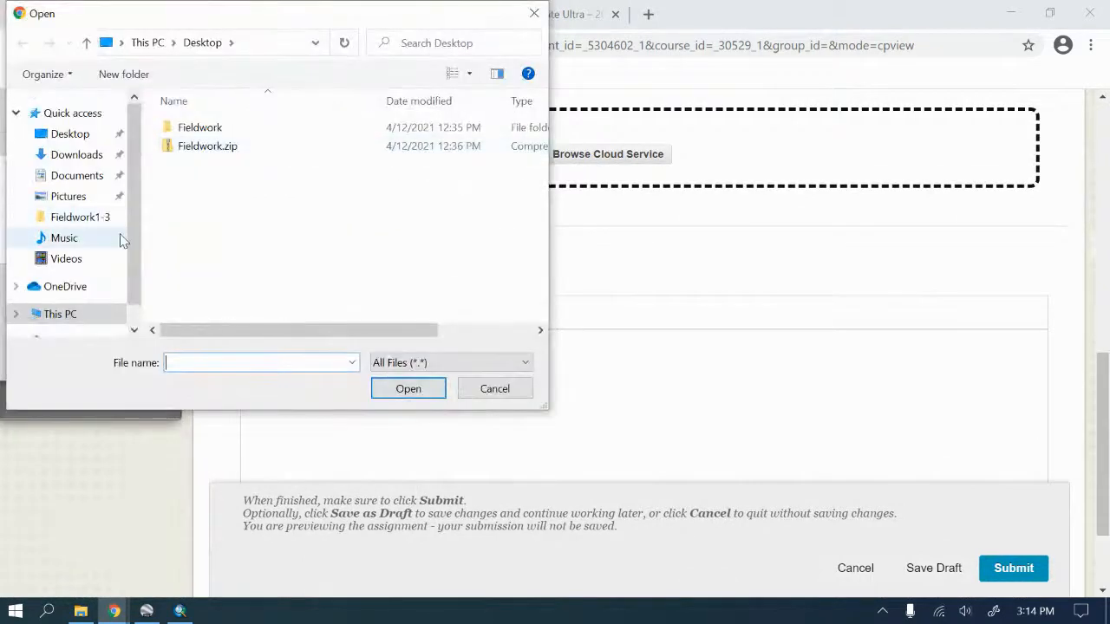
pyautogui.scroll(-1, 63, 250)
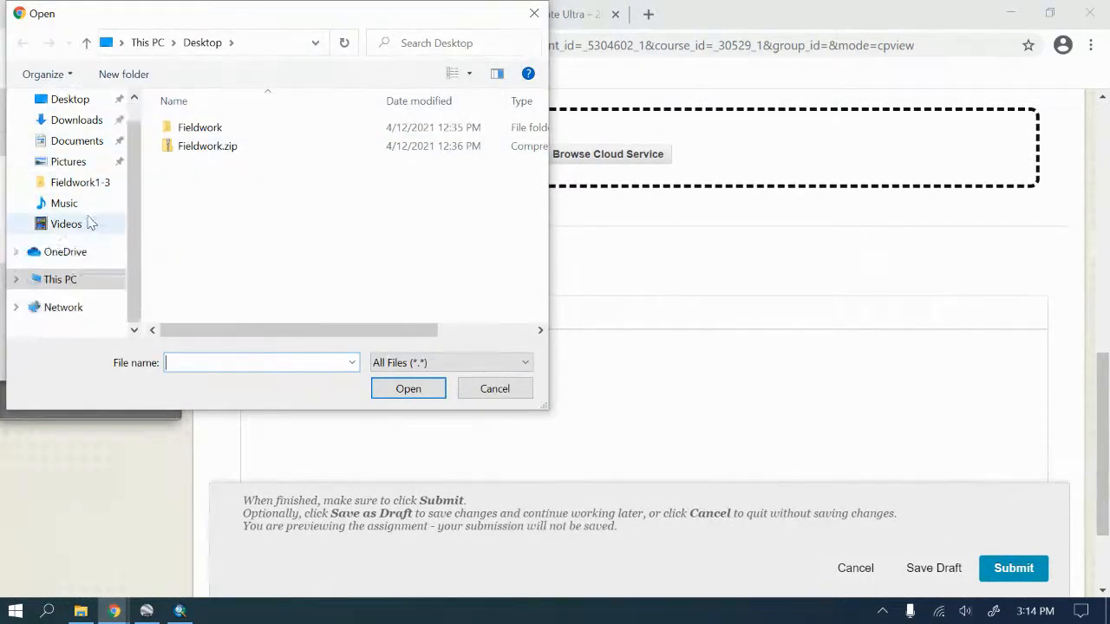
pyautogui.click(314, 42)
pyautogui.click(314, 43)
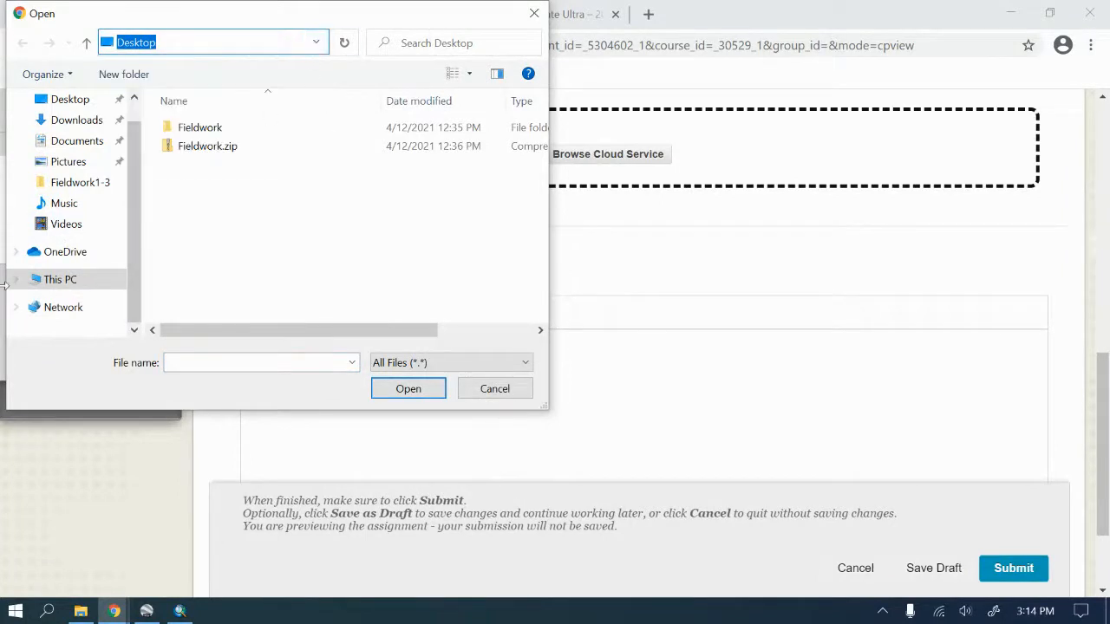
pyautogui.click(60, 280)
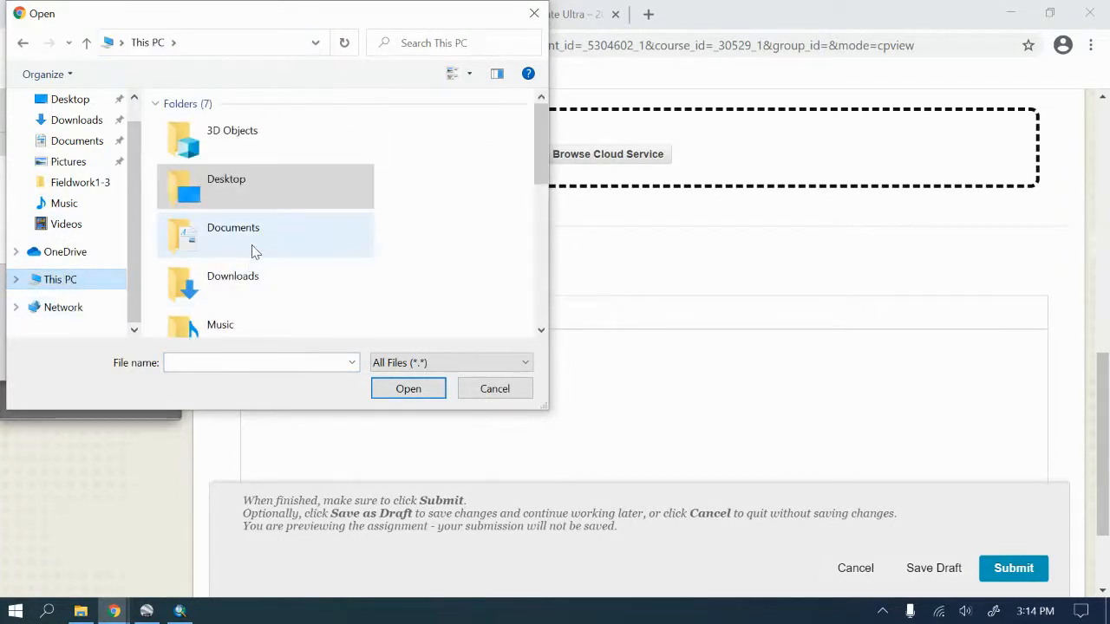
pyautogui.scroll(-5, 254, 250)
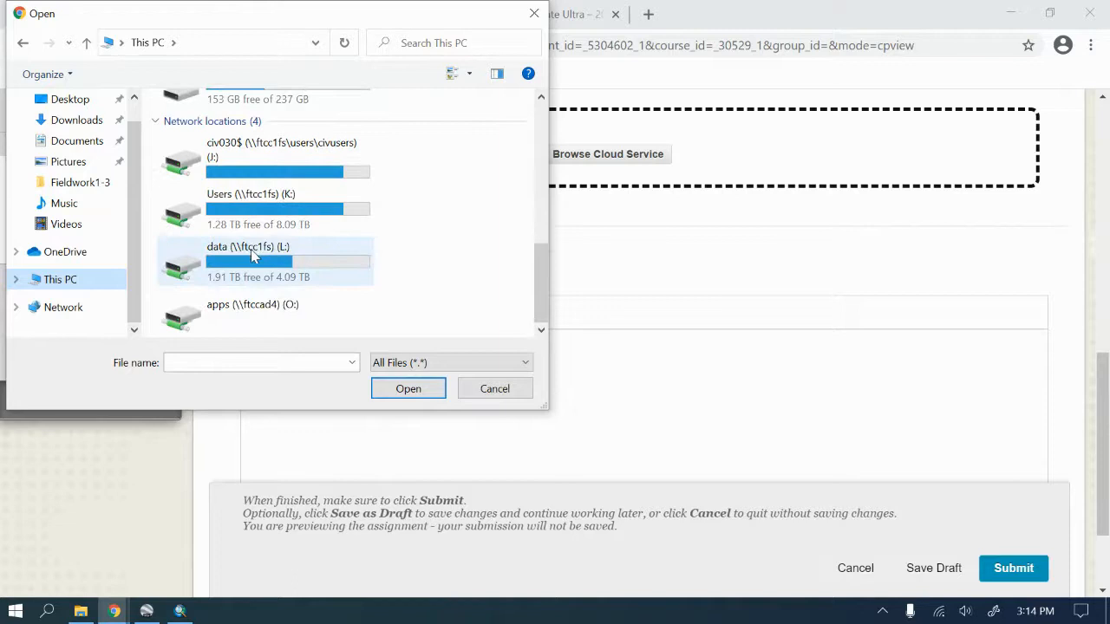
pyautogui.doubleClick(194, 167)
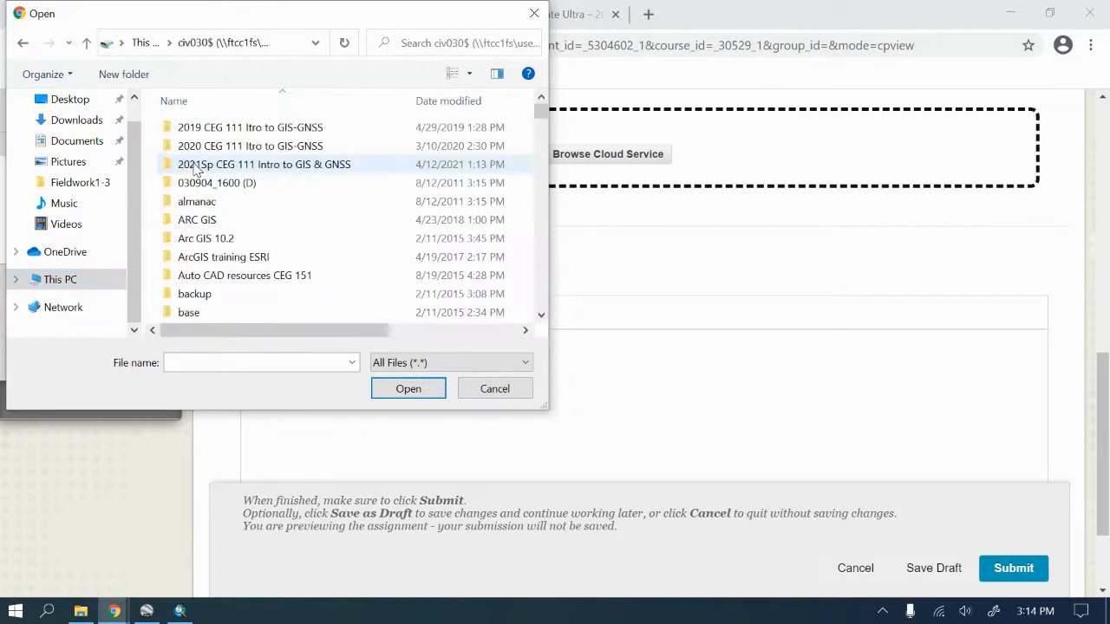
# Step: Attach Lab1 Arcmap.pdf from the Fieldwork1-3 folder inside 2021Sp CEG 111 Intro to GIS & GNSS
pyautogui.scroll(-2, 268, 247)
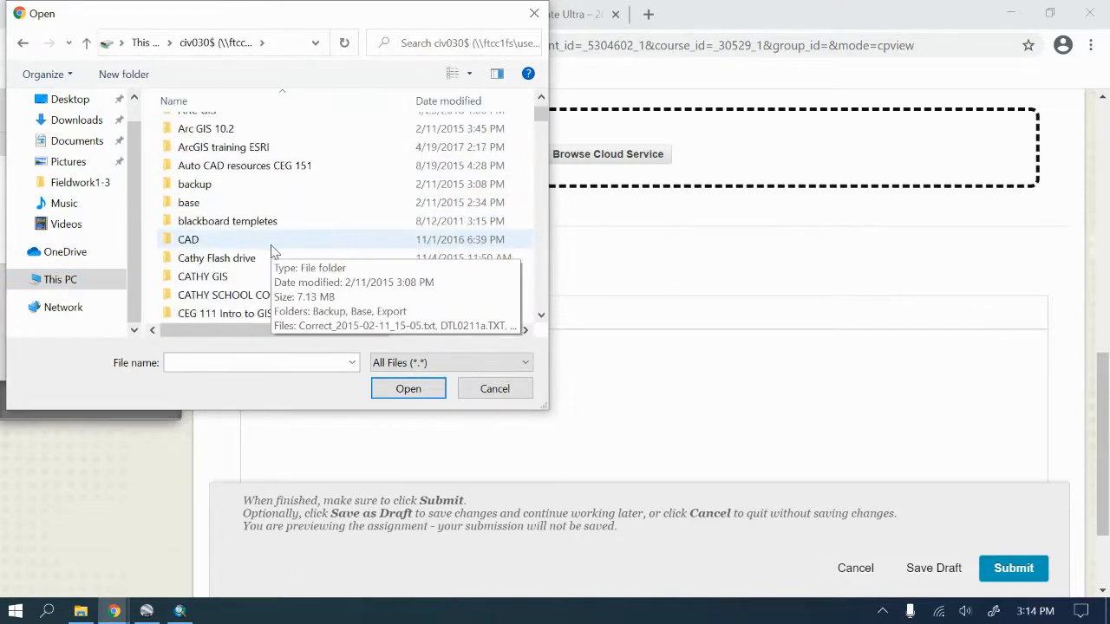
pyautogui.scroll(2, 270, 250)
pyautogui.scroll(-2, 271, 244)
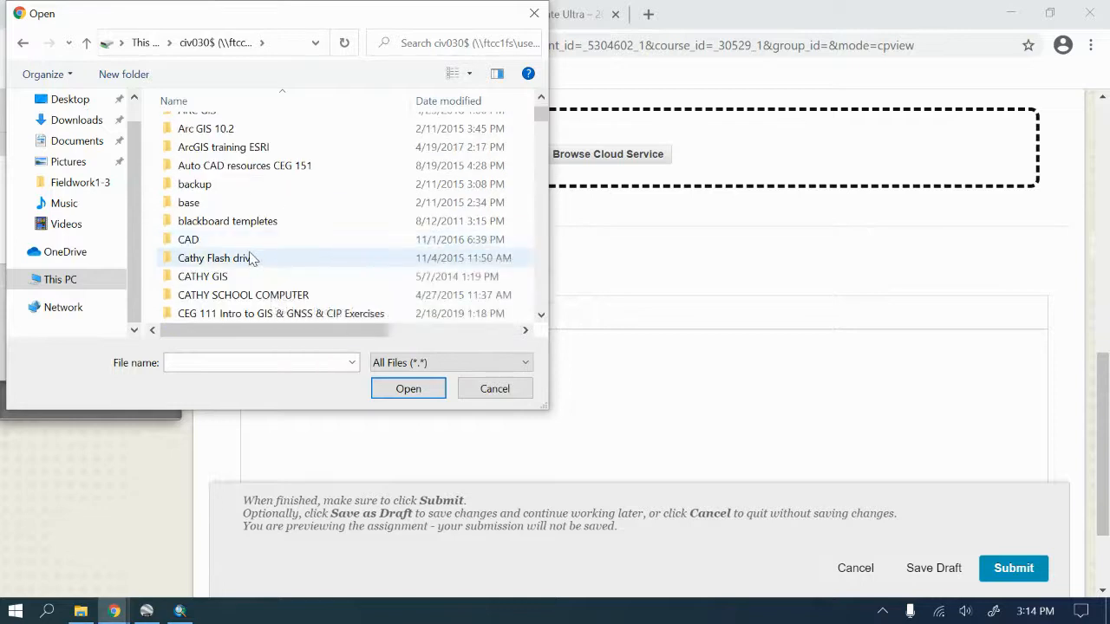
pyautogui.scroll(-3, 250, 260)
pyautogui.scroll(5, 256, 256)
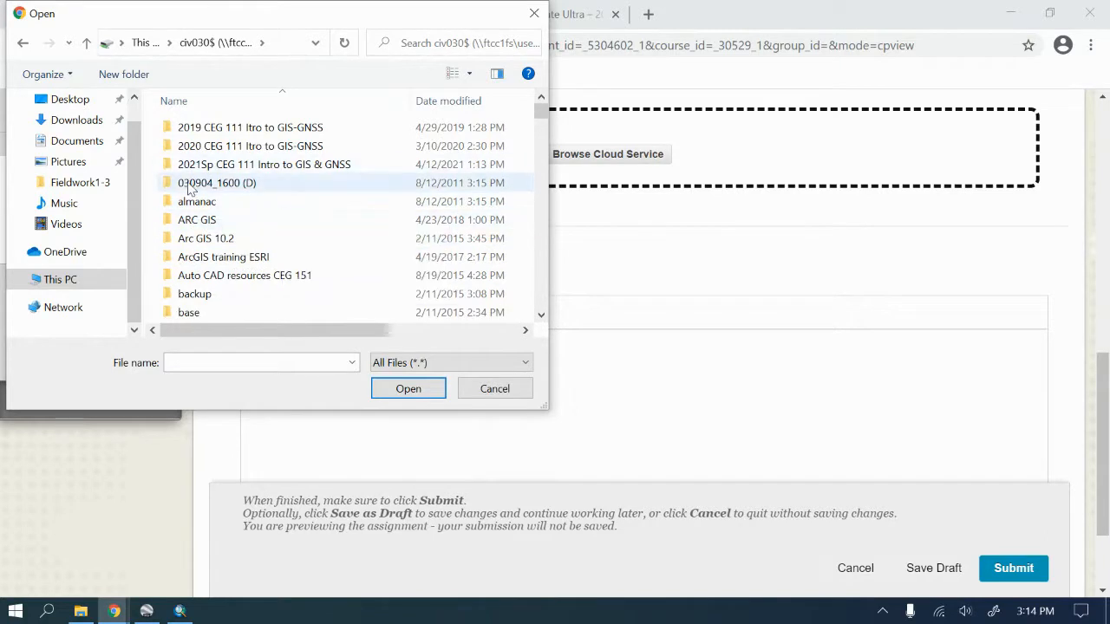
pyautogui.click(223, 167)
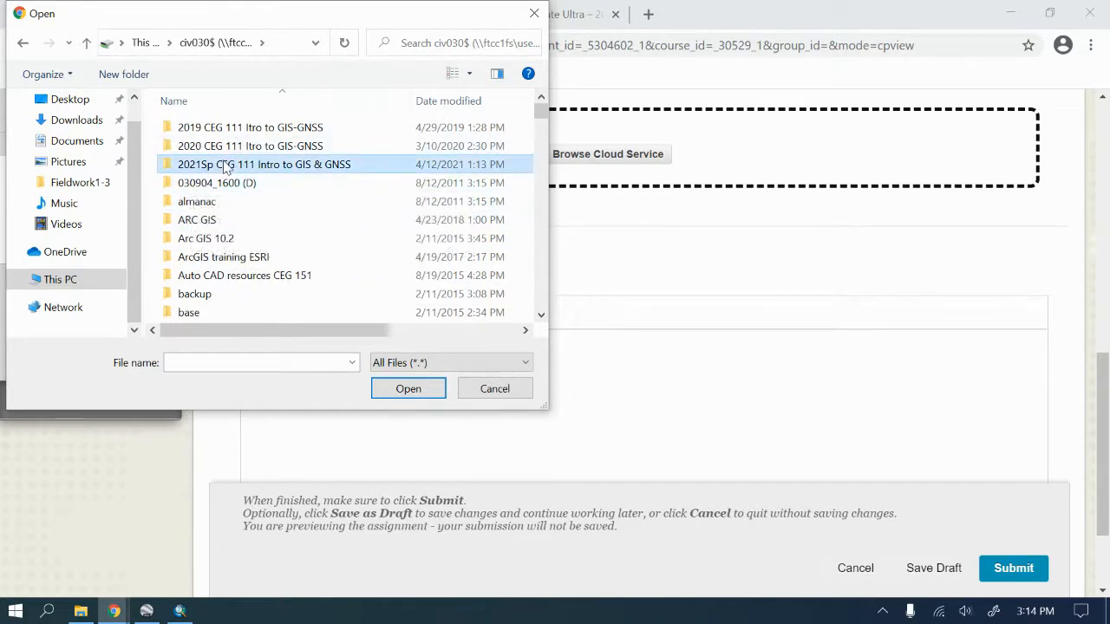
pyautogui.doubleClick(223, 166)
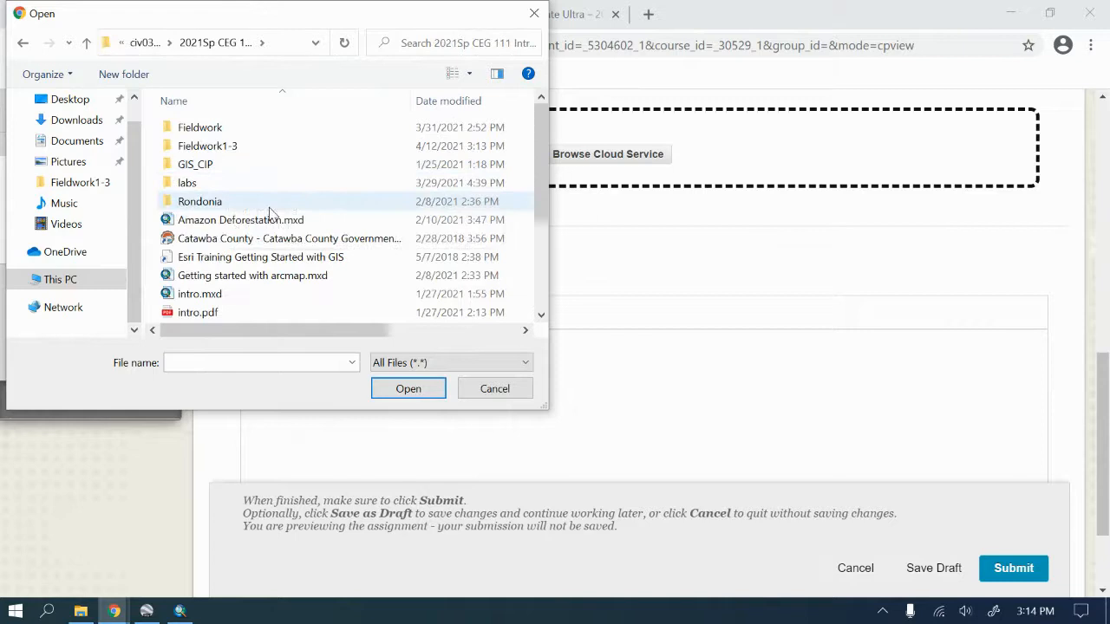
pyautogui.scroll(-3, 273, 221)
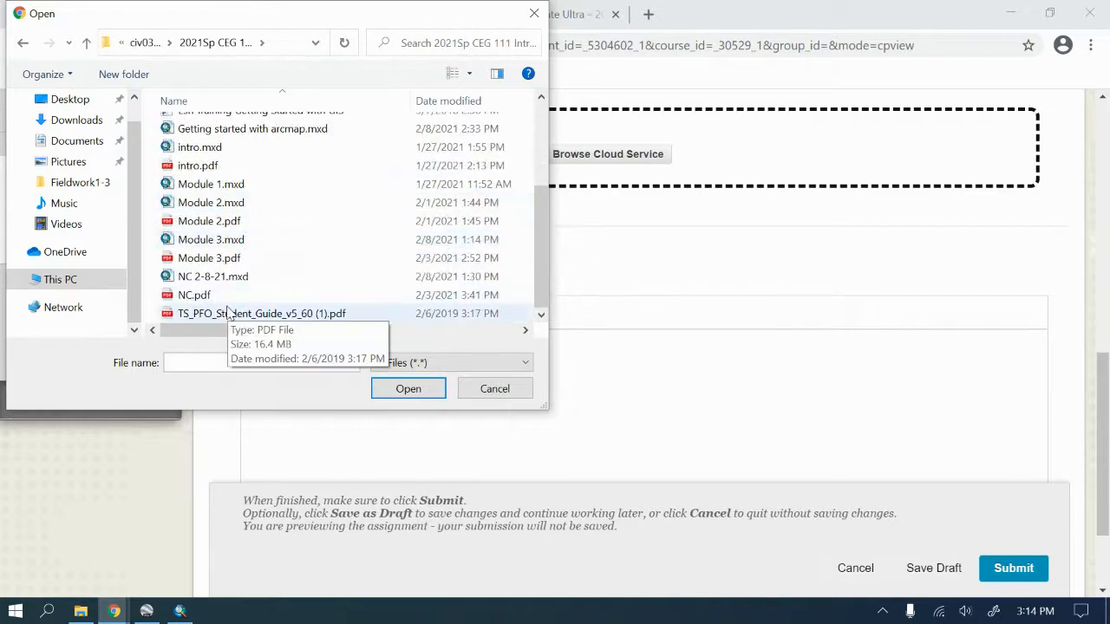
pyautogui.scroll(3, 225, 308)
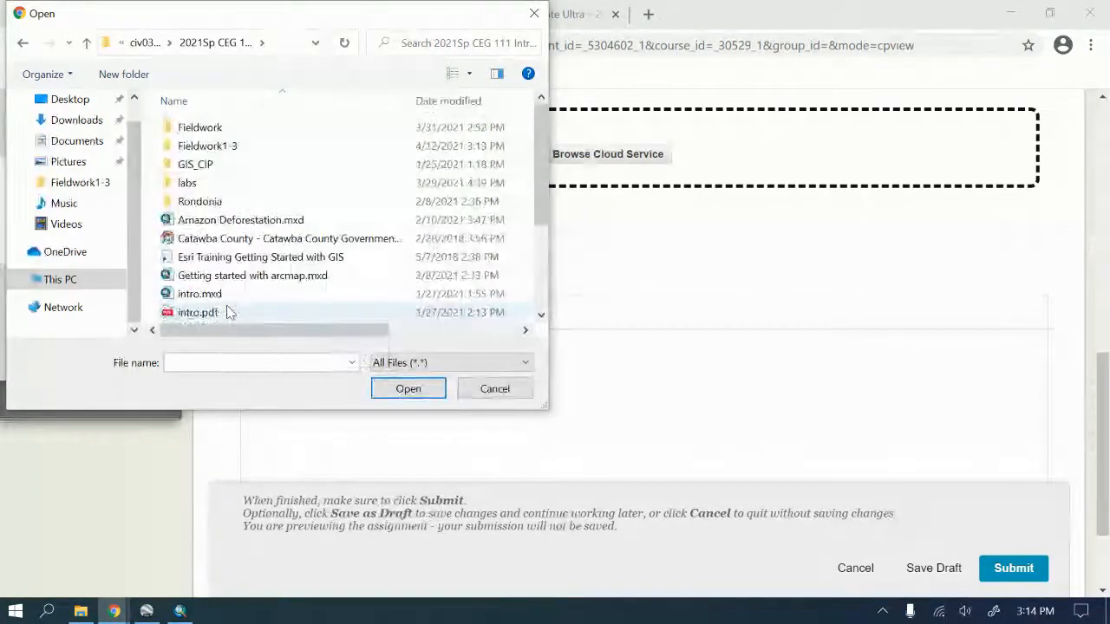
pyautogui.doubleClick(199, 150)
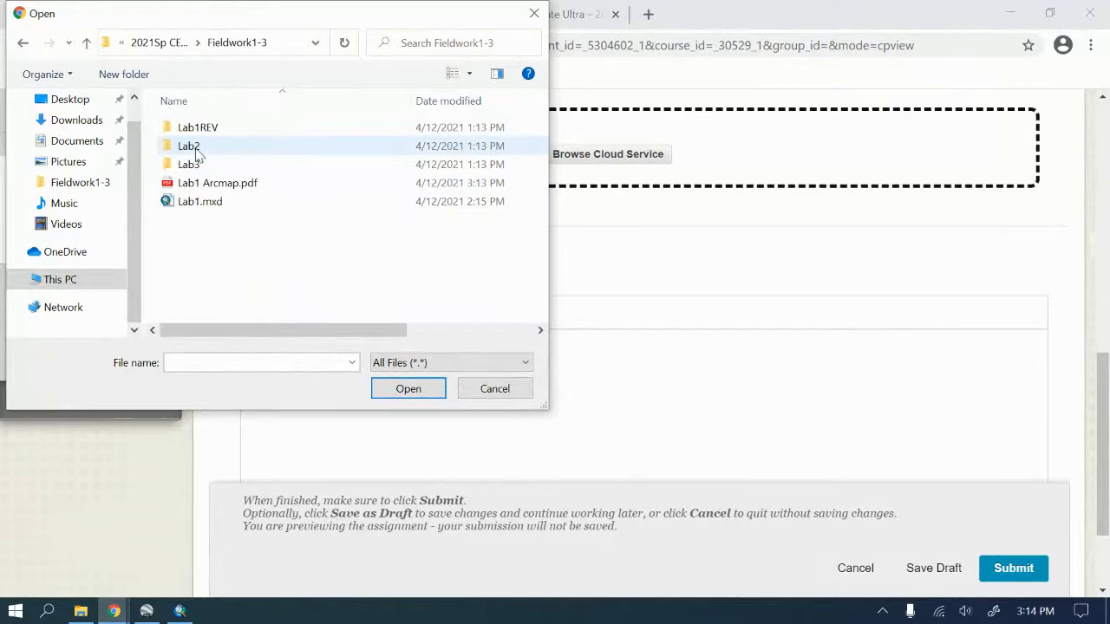
pyautogui.click(240, 185)
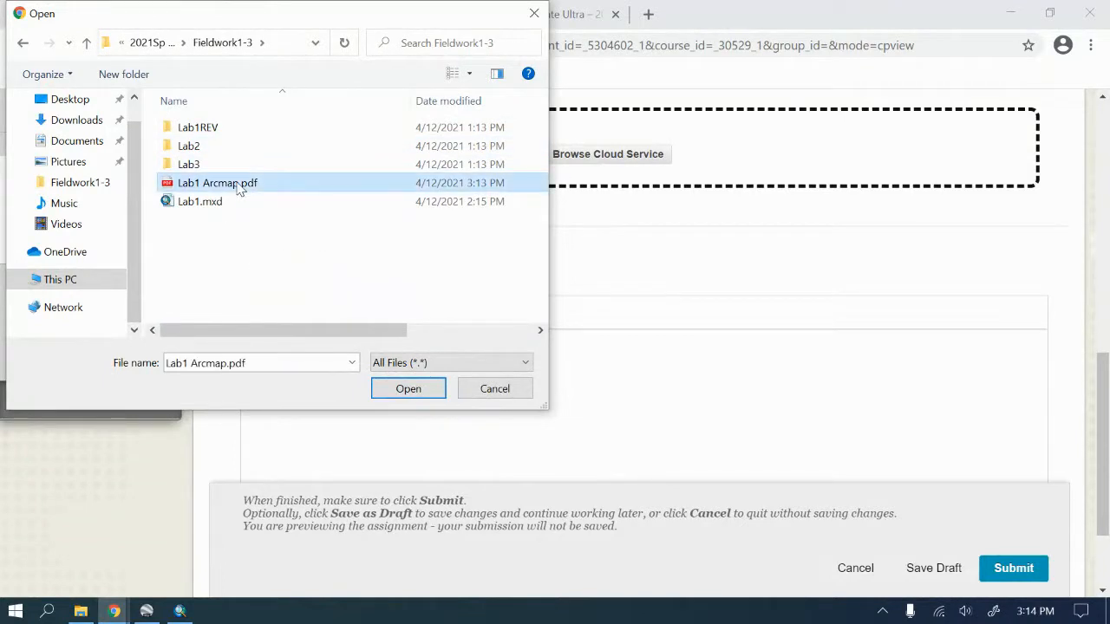
pyautogui.click(407, 387)
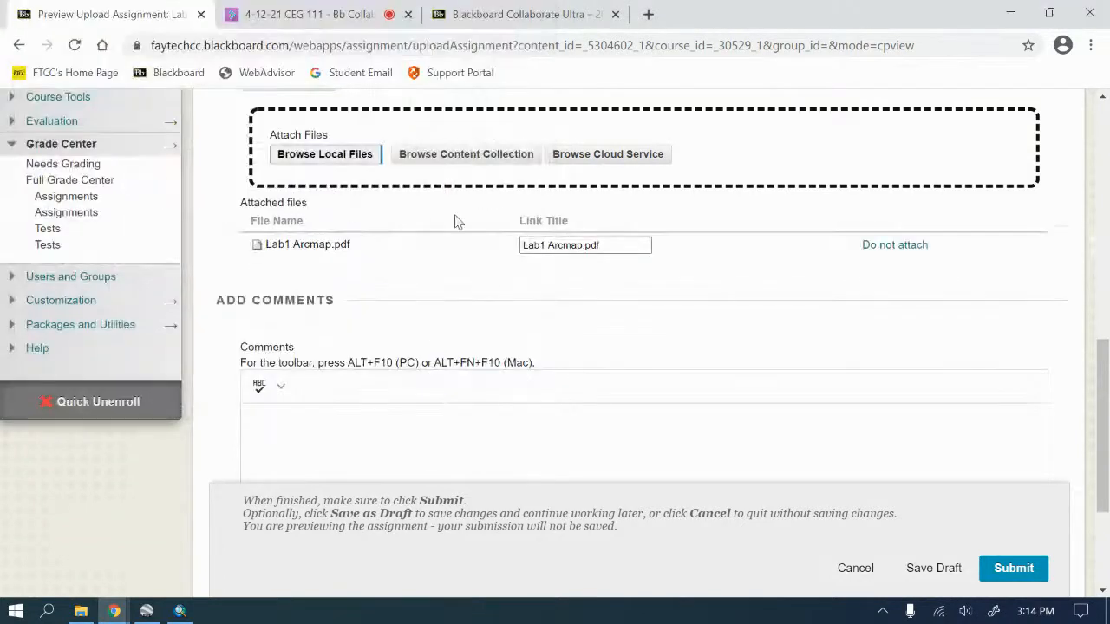
# Step: Attach Fieldwork Lab Google Earth.pdf from the Lab1REV folder inside Fieldwork1-3 to the Lab 1 field assignment
pyautogui.click(332, 164)
pyautogui.doubleClick(187, 128)
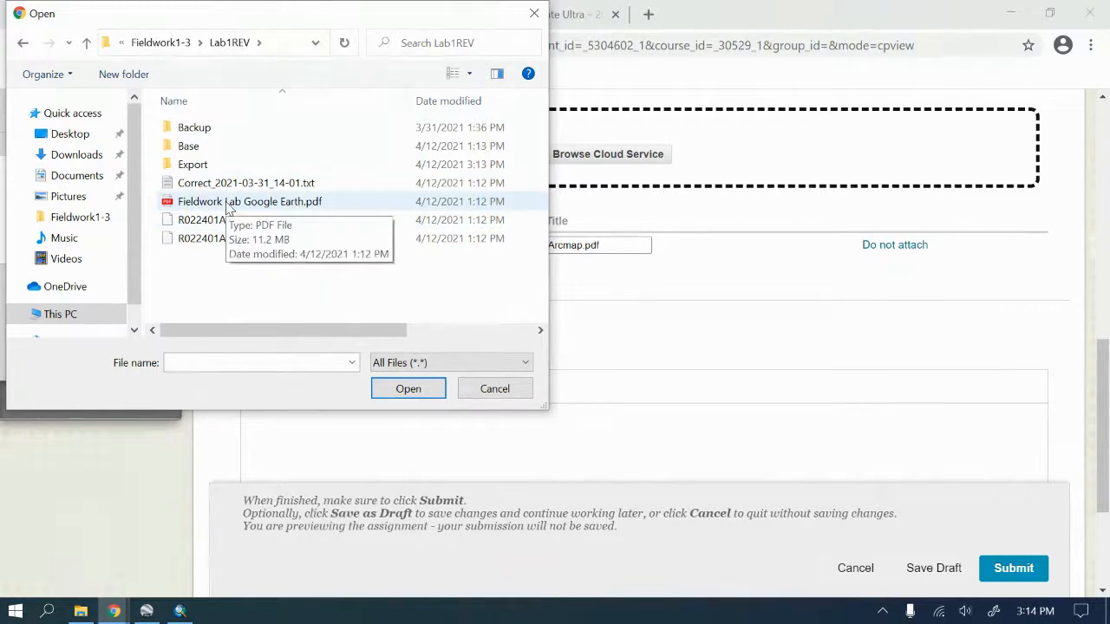
pyautogui.click(86, 43)
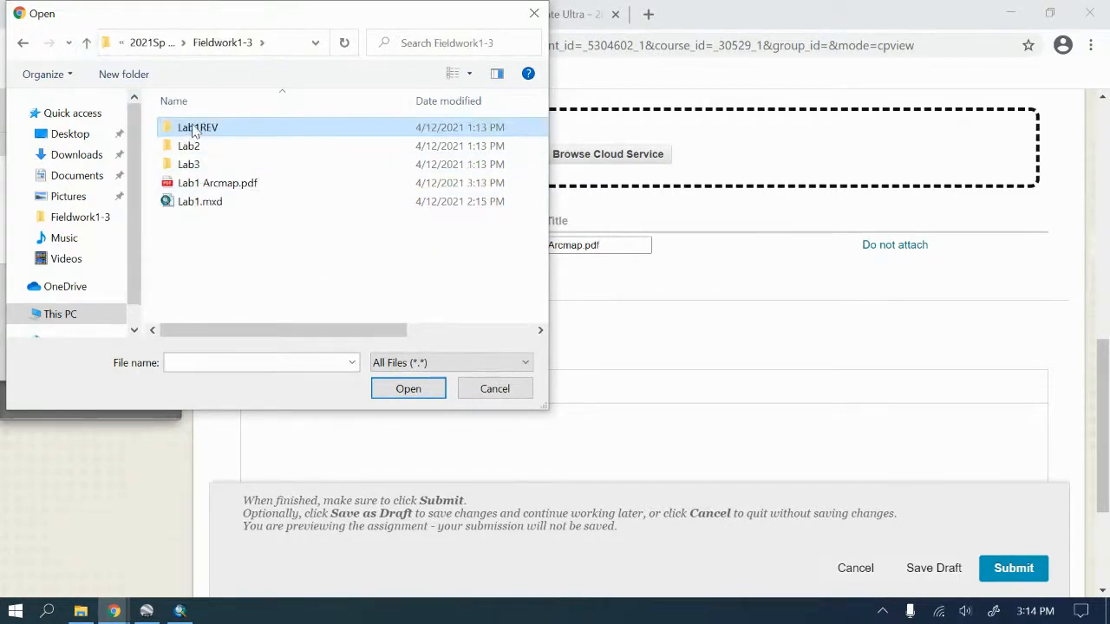
pyautogui.doubleClick(170, 128)
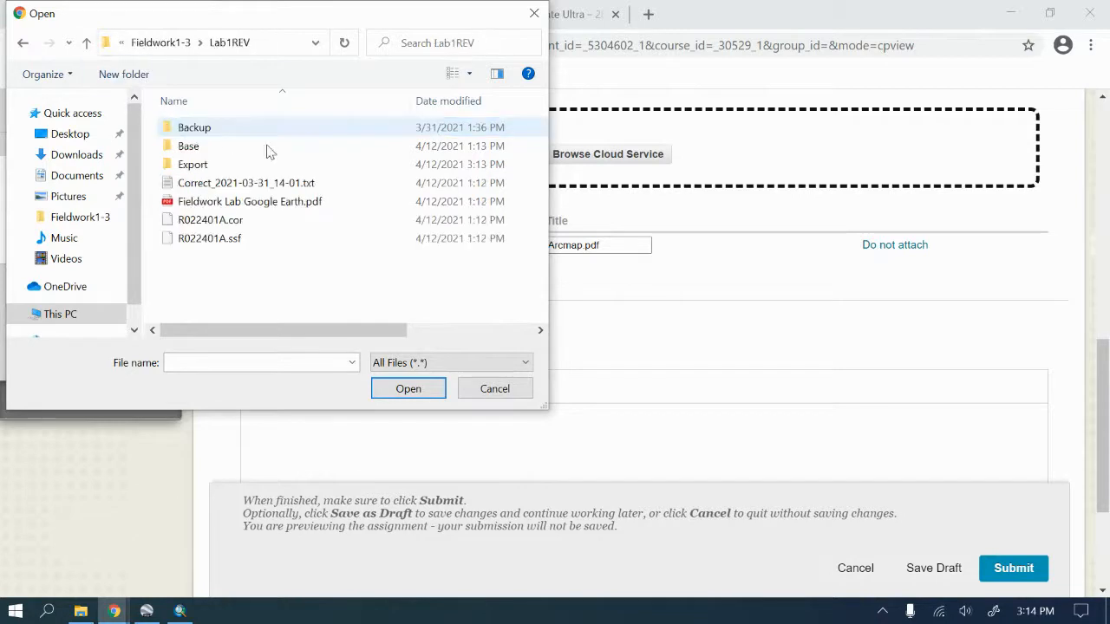
pyautogui.click(211, 202)
pyautogui.click(408, 388)
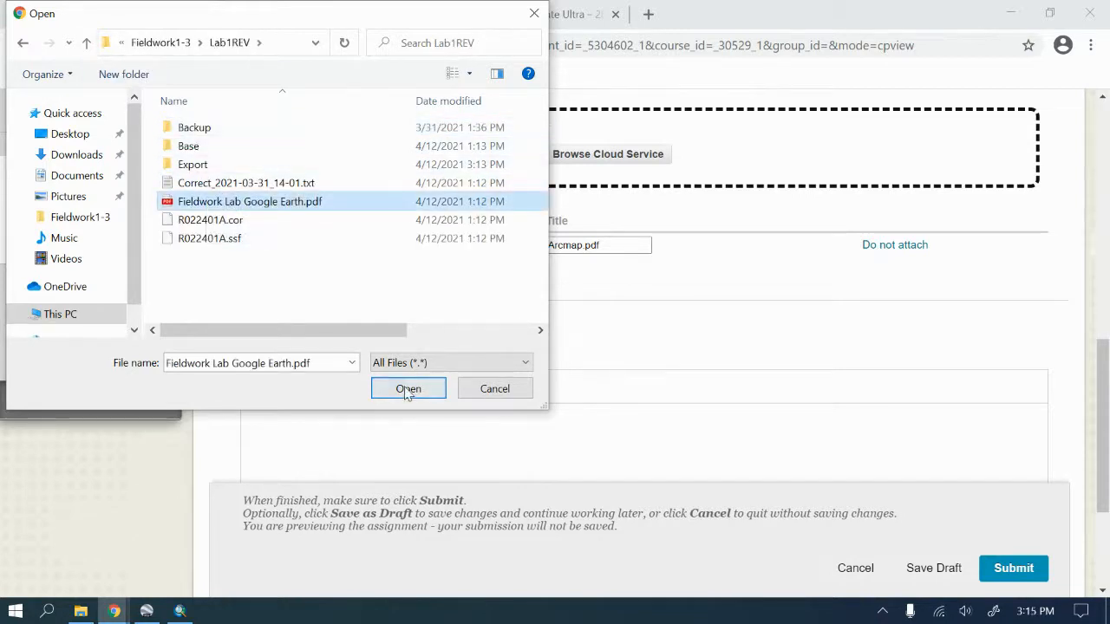
# Step: Submit the Lab 1 field assignment with its attached PDFs, and try submitting it once more without any attachments
pyautogui.scroll(-3, 390, 340)
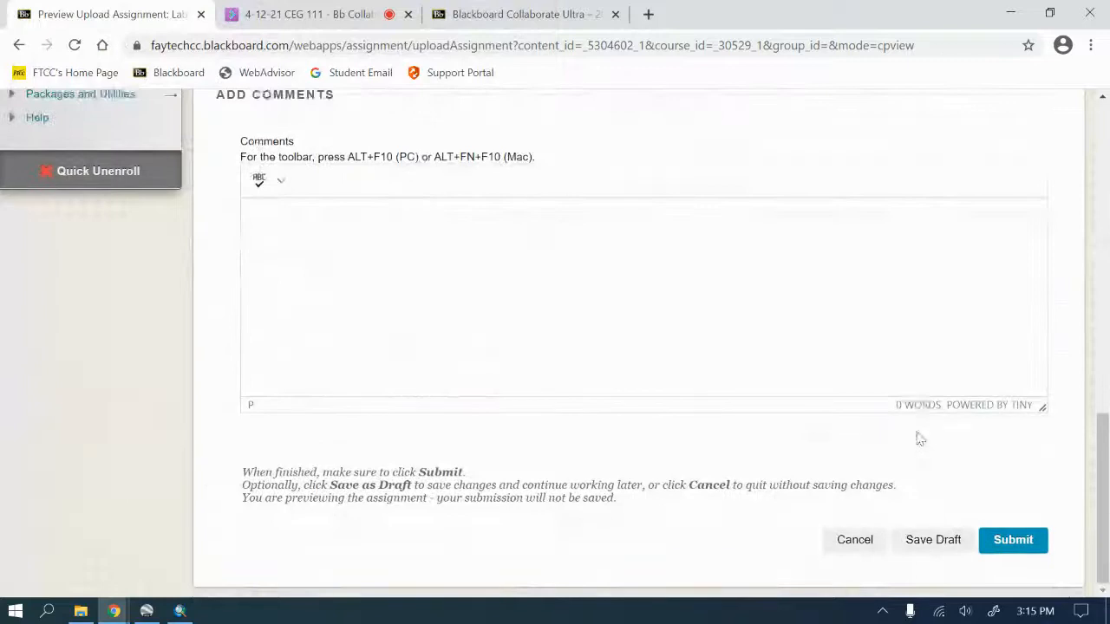
pyautogui.click(1017, 543)
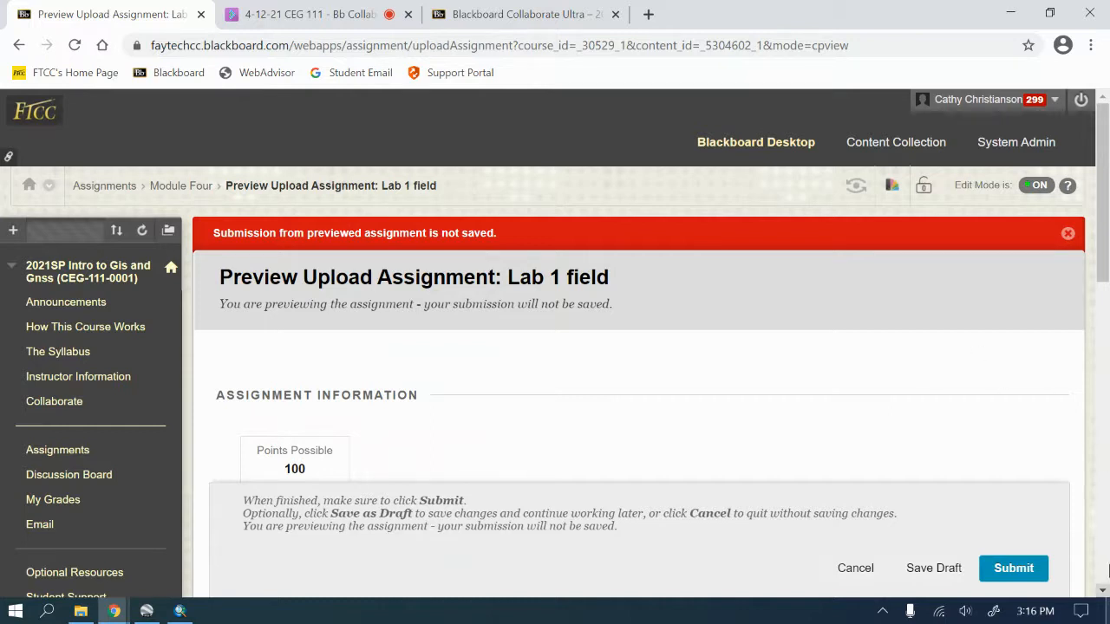
pyautogui.click(1007, 572)
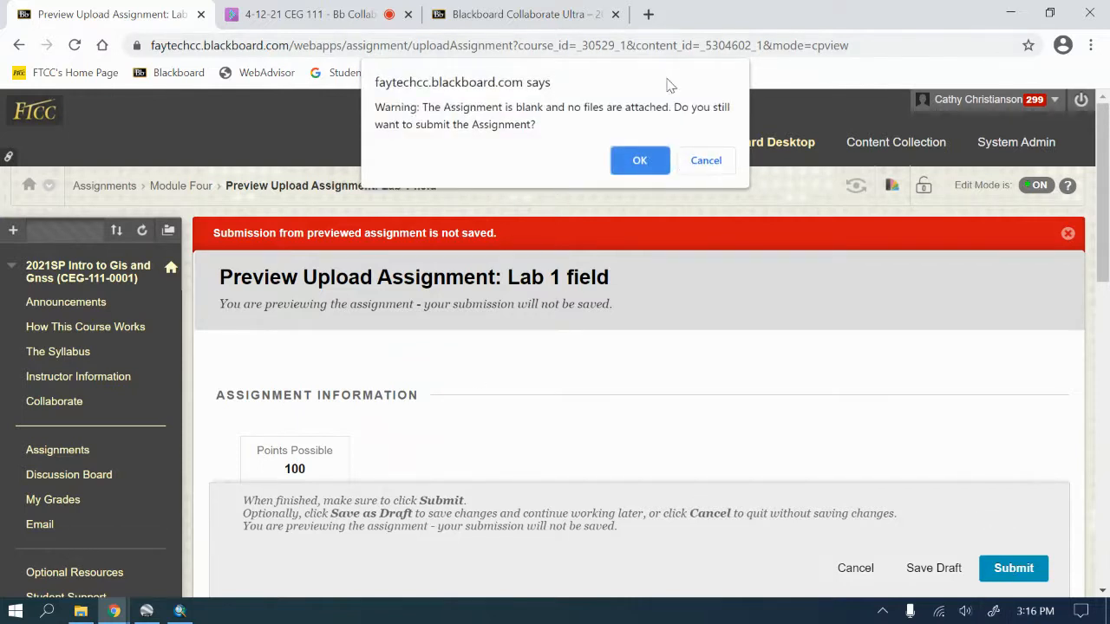
pyautogui.click(646, 160)
# Step: Return to the assignment's file attachment section and reattach Fieldwork Lab Google Earth.pdf from the Lab1REV folder
pyautogui.scroll(-10, 515, 322)
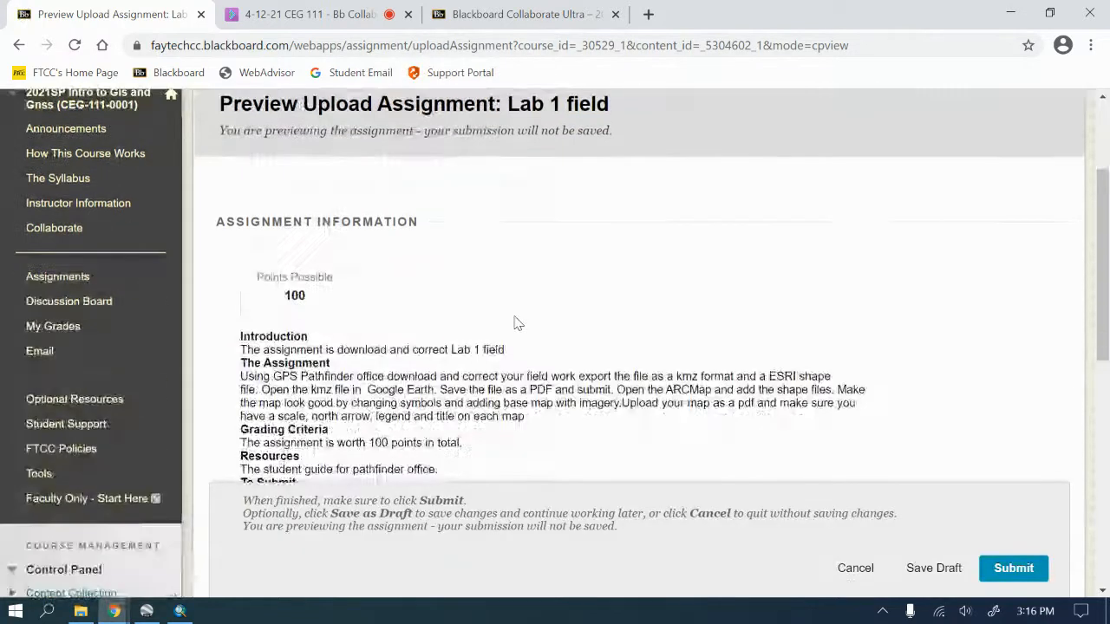
pyautogui.scroll(4, 515, 319)
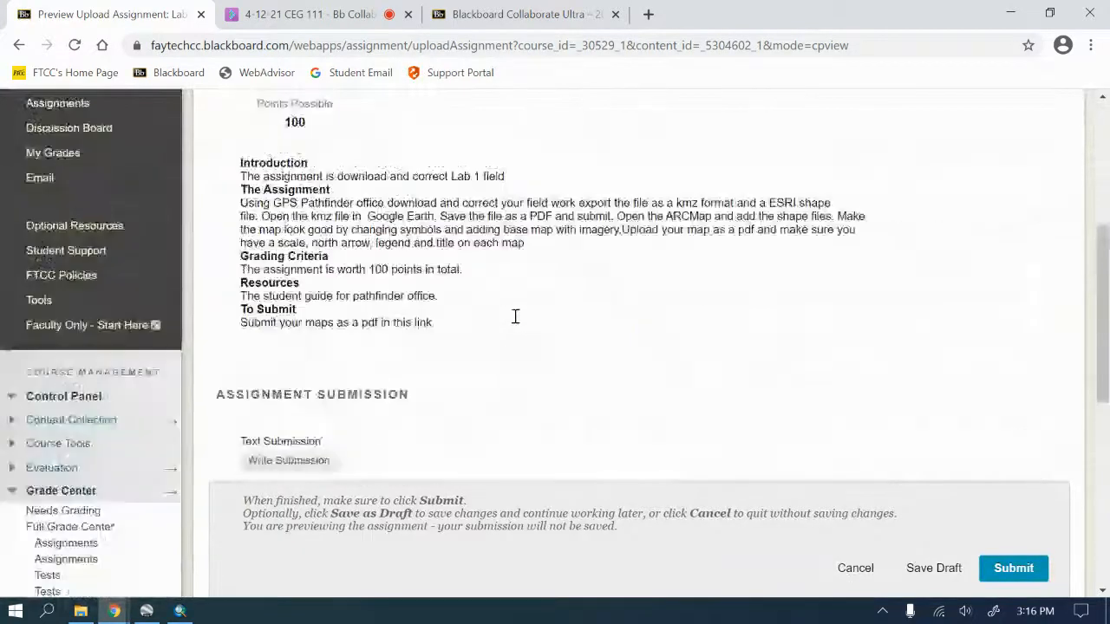
pyautogui.scroll(-6, 416, 358)
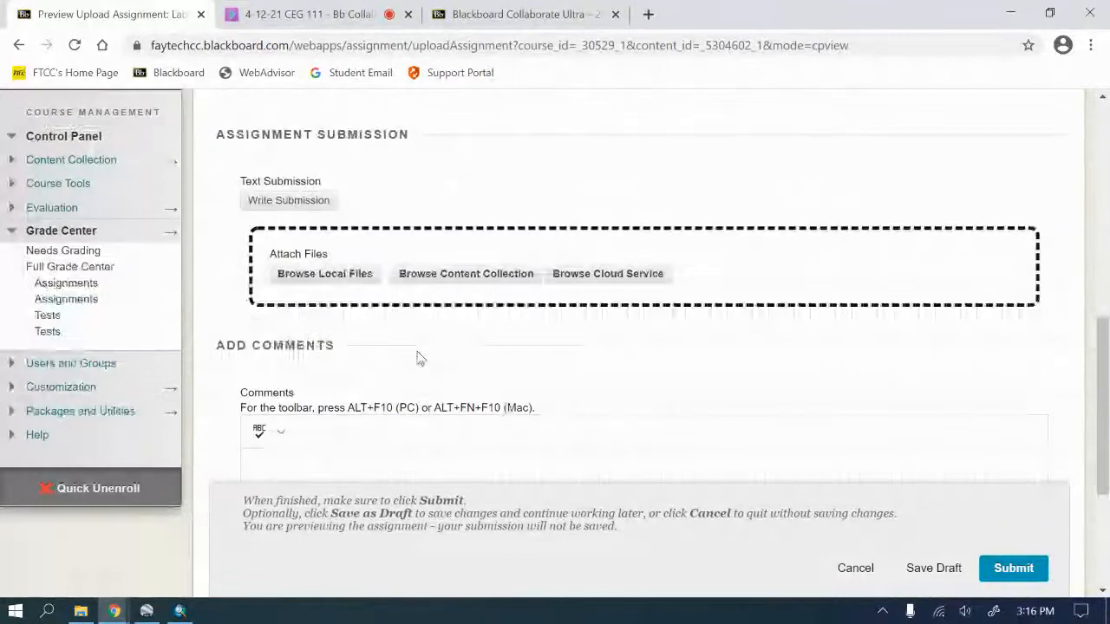
pyautogui.scroll(4, 416, 358)
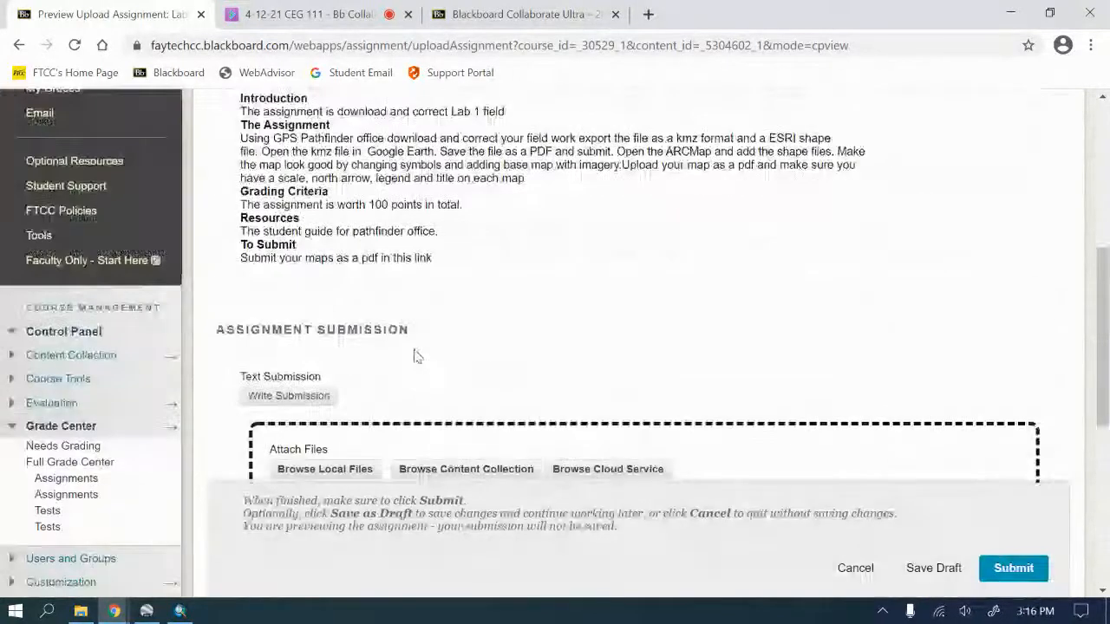
pyautogui.scroll(-1, 390, 360)
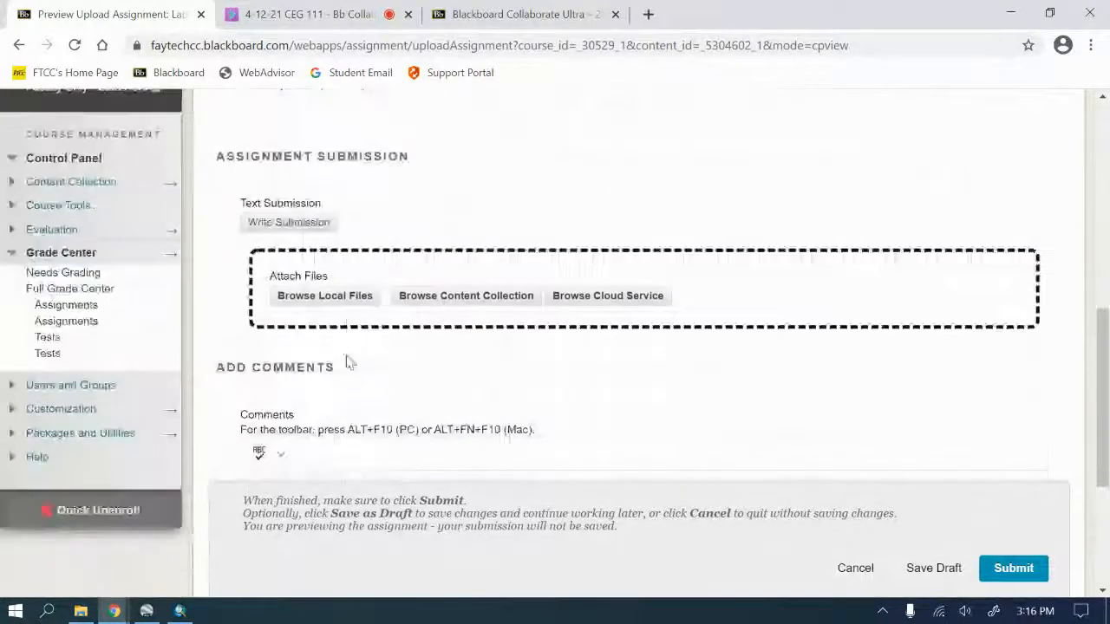
pyautogui.click(357, 295)
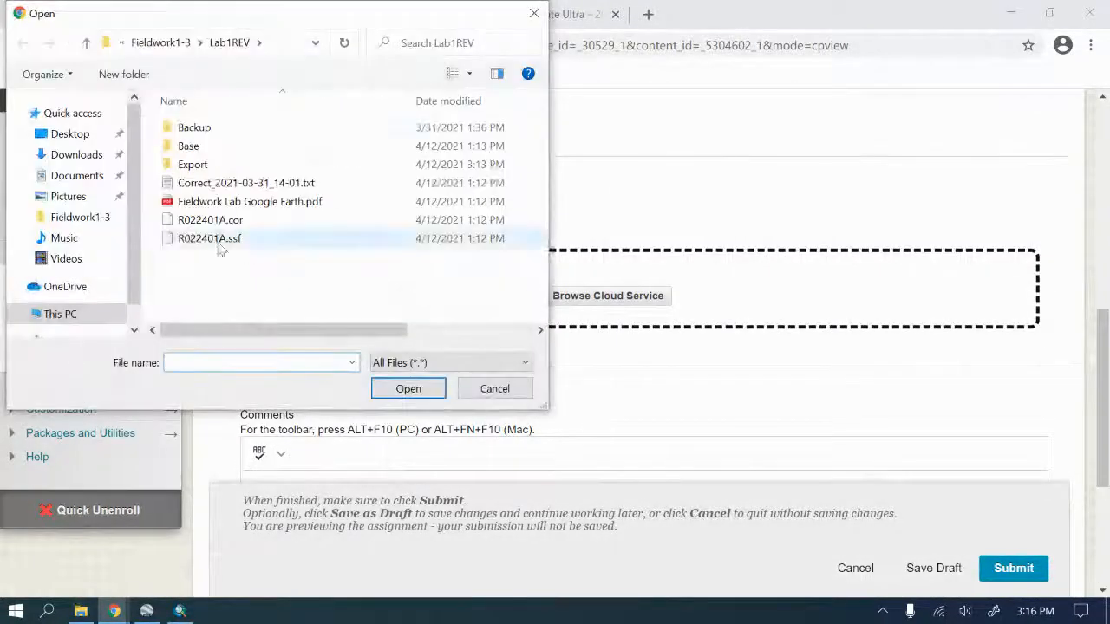
pyautogui.click(237, 202)
pyautogui.click(404, 388)
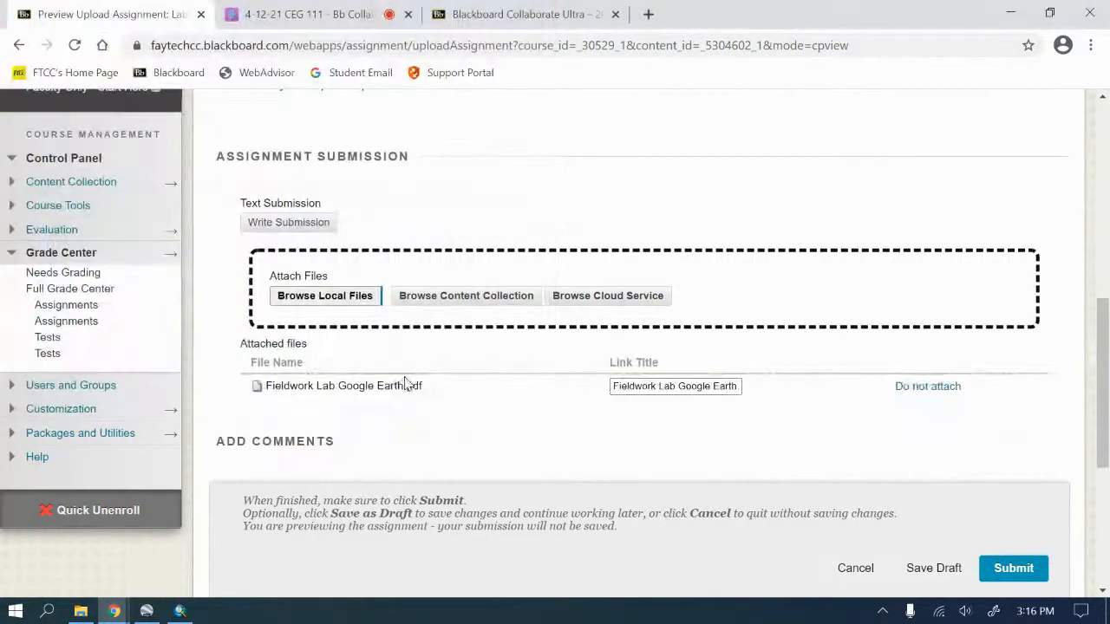
# Step: Reattach Lab1 Arcmap.pdf from the Fieldwork1-3 folder as the assignment's second file
pyautogui.click(325, 296)
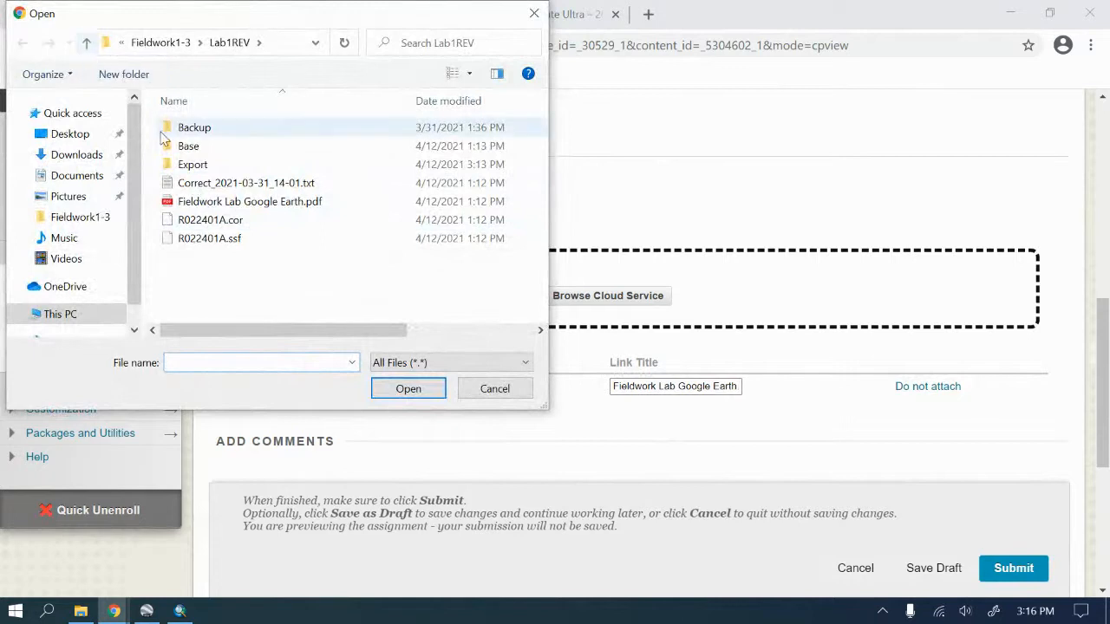
pyautogui.click(89, 43)
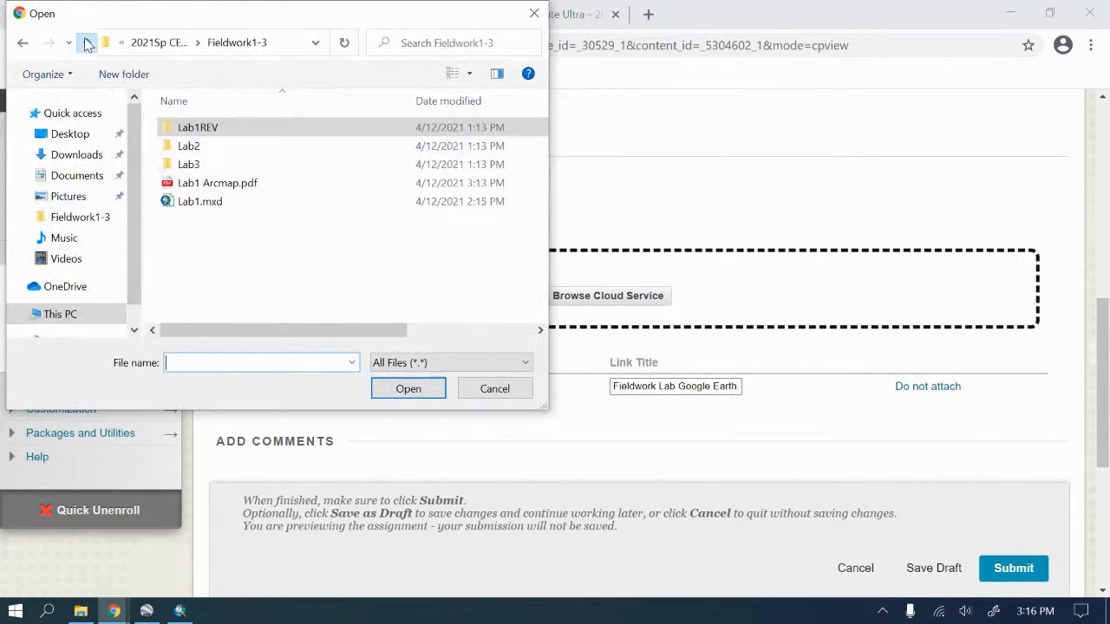
pyautogui.click(217, 183)
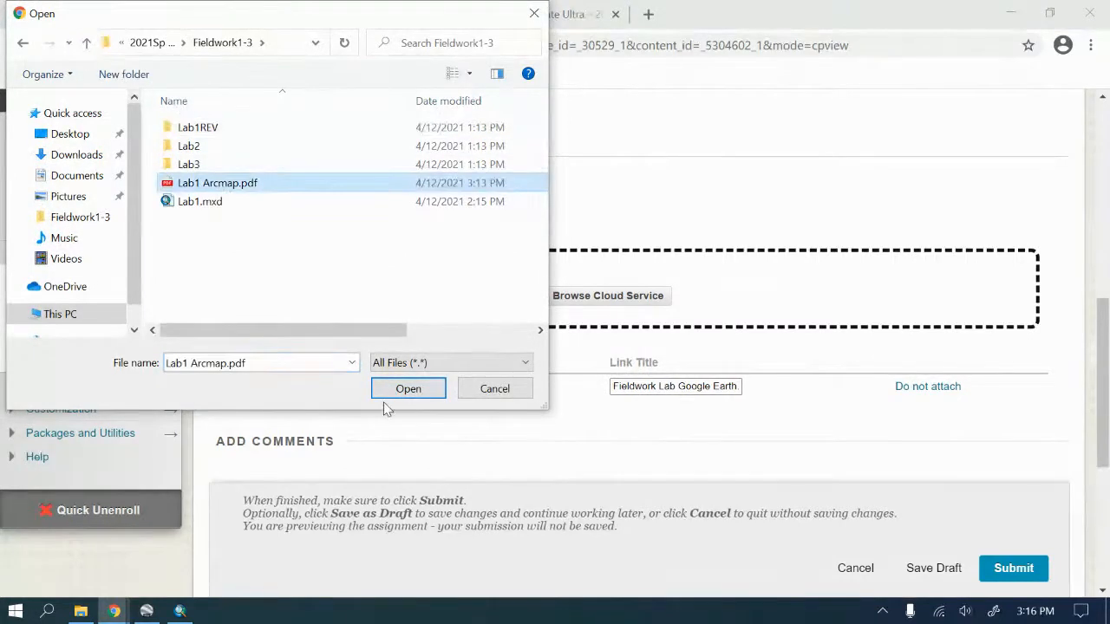
pyautogui.click(406, 389)
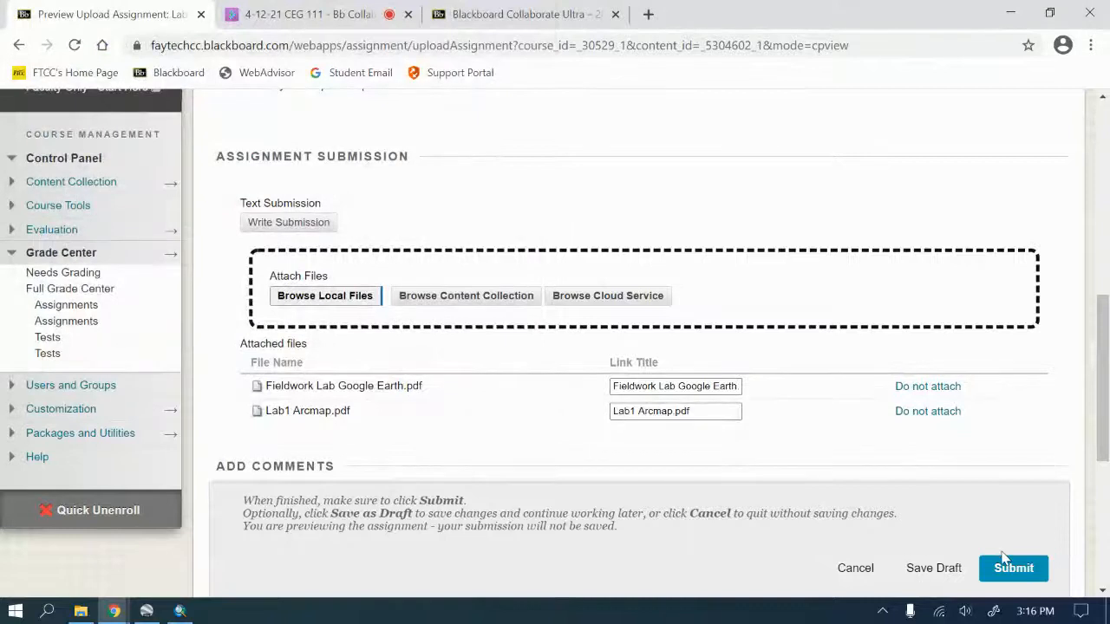
# Step: Submit the Lab 1 field assignment with both PDFs and go back to the Module Four content page
pyautogui.click(1014, 565)
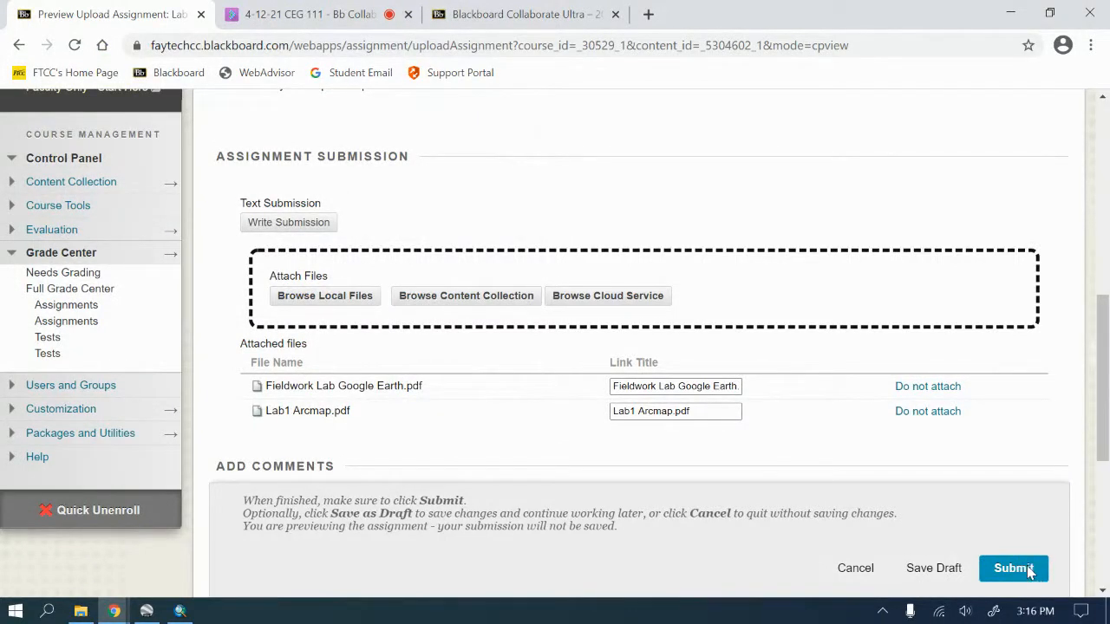
pyautogui.click(1007, 574)
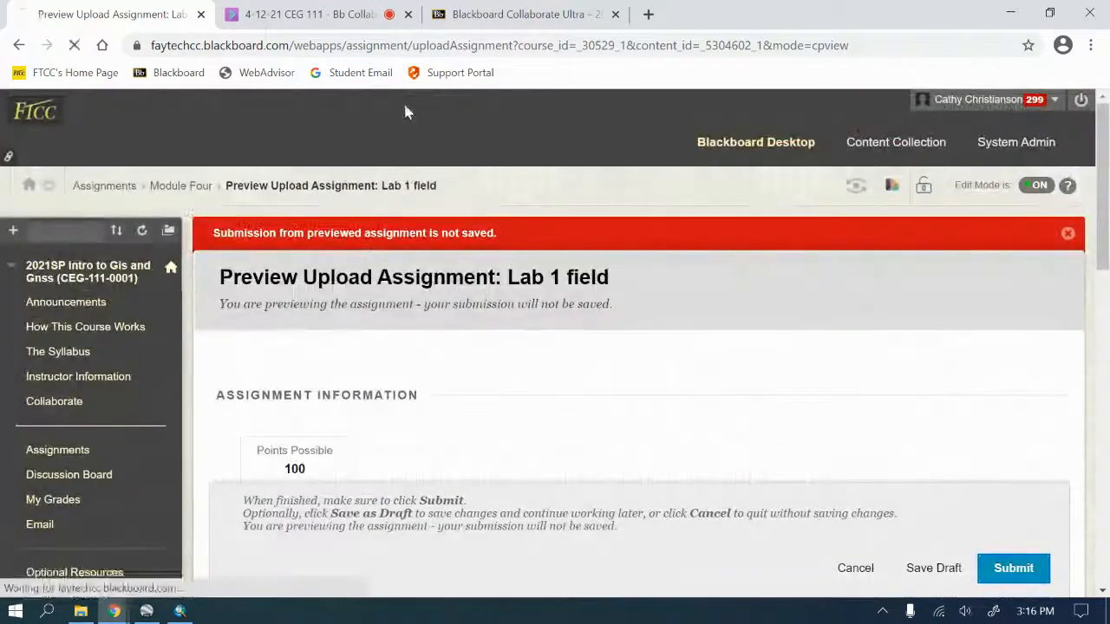
pyautogui.click(19, 44)
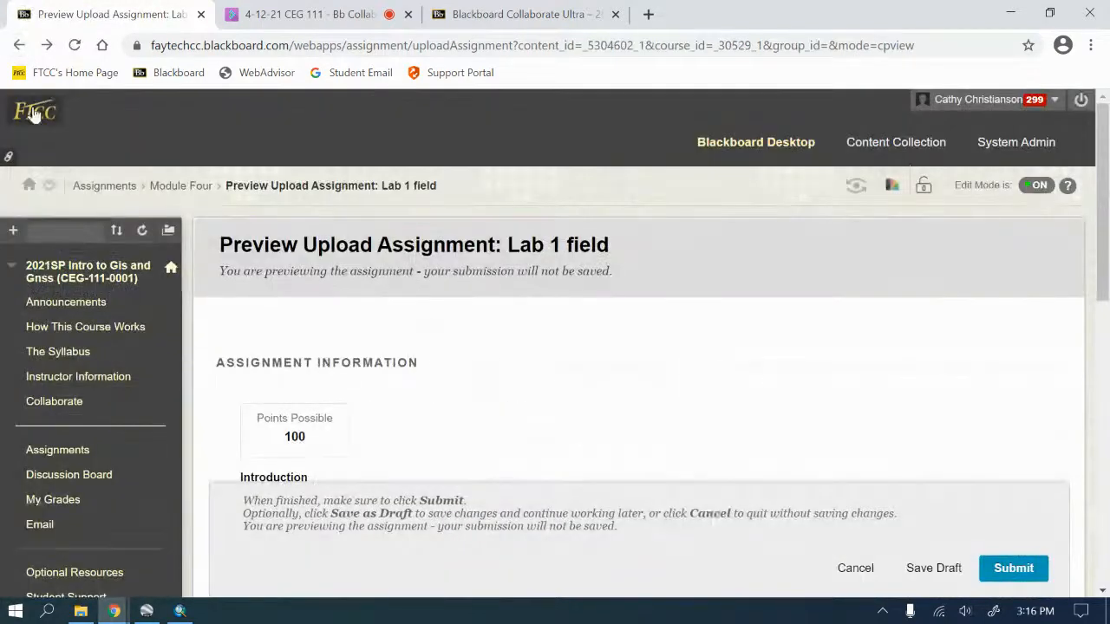
pyautogui.click(19, 44)
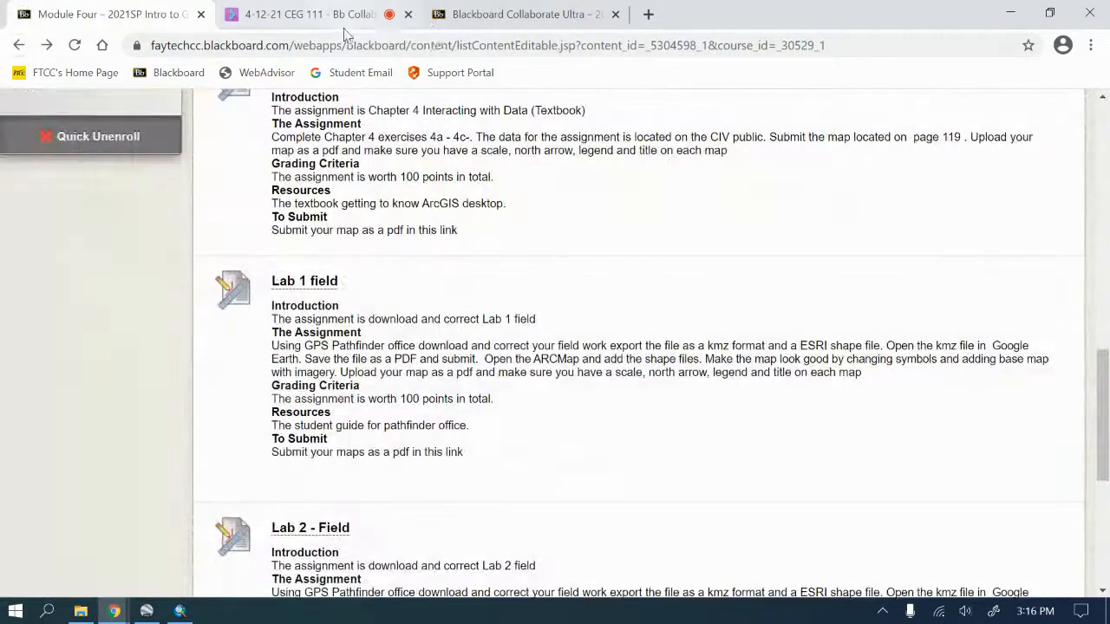
# Step: Switch to ArcMap and create a new map document from the Blank Map template
pyautogui.click(179, 611)
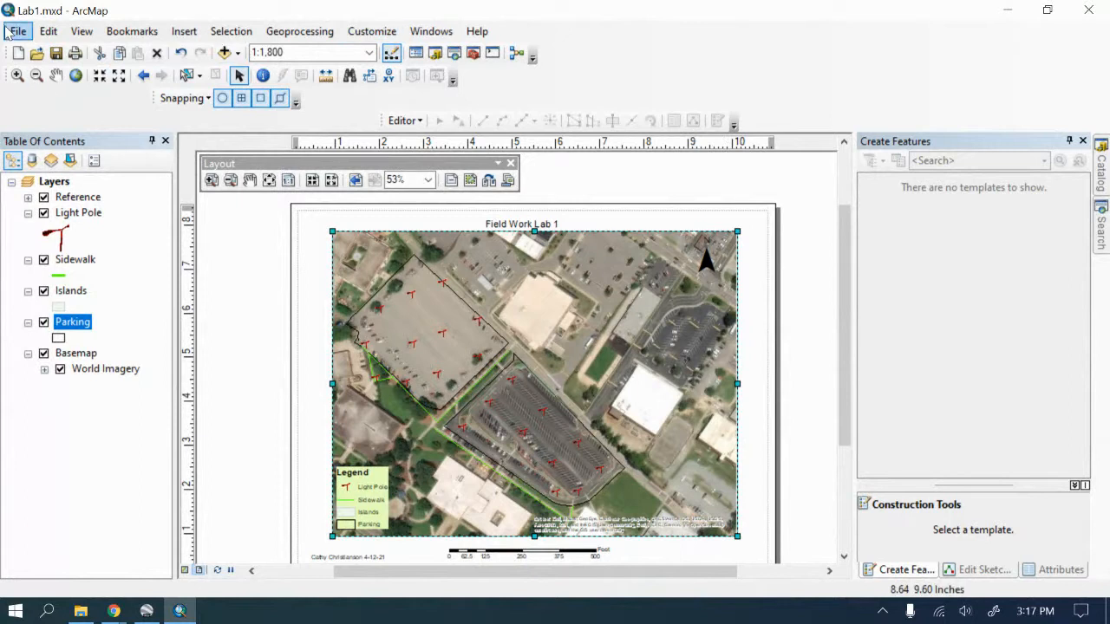
pyautogui.click(13, 30)
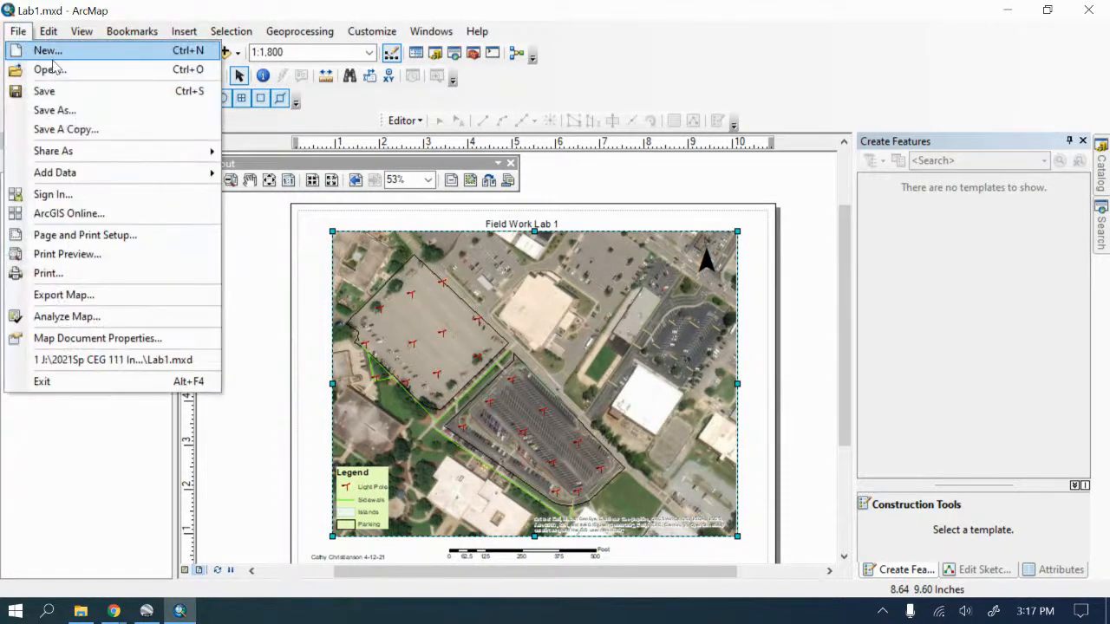
pyautogui.click(111, 68)
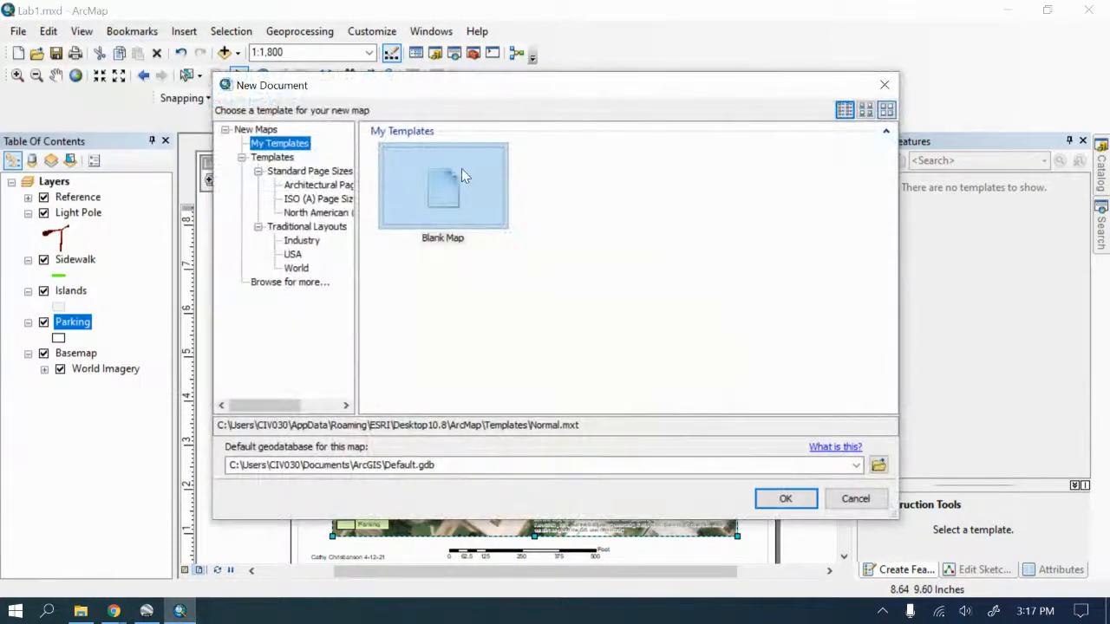
pyautogui.click(460, 177)
pyautogui.click(786, 498)
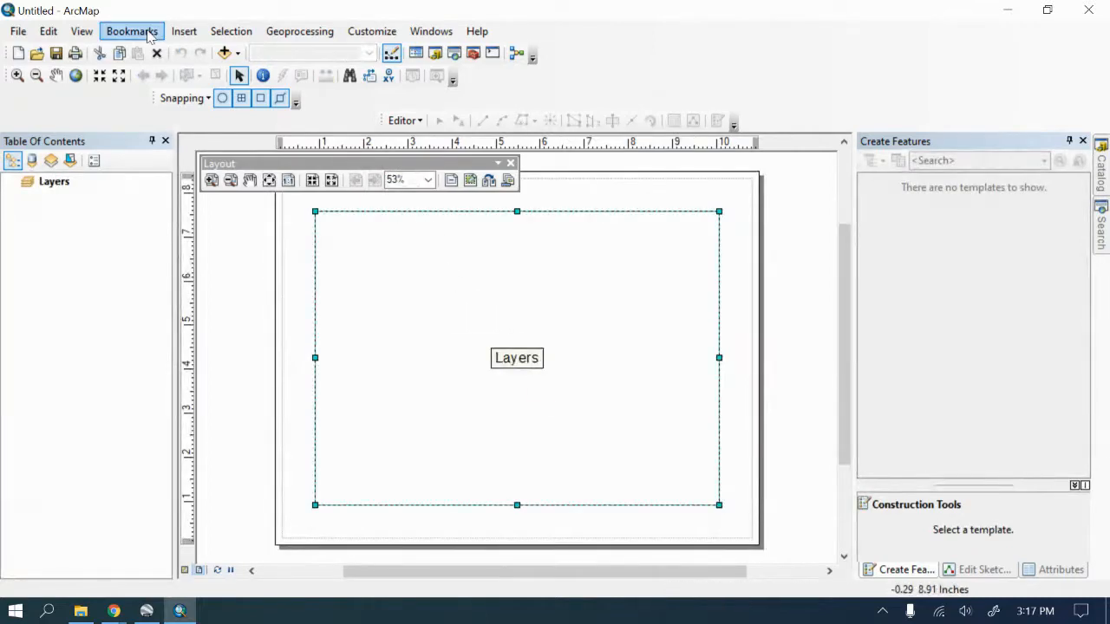
# Step: Switch the new blank map from layout view to data view
pyautogui.click(227, 35)
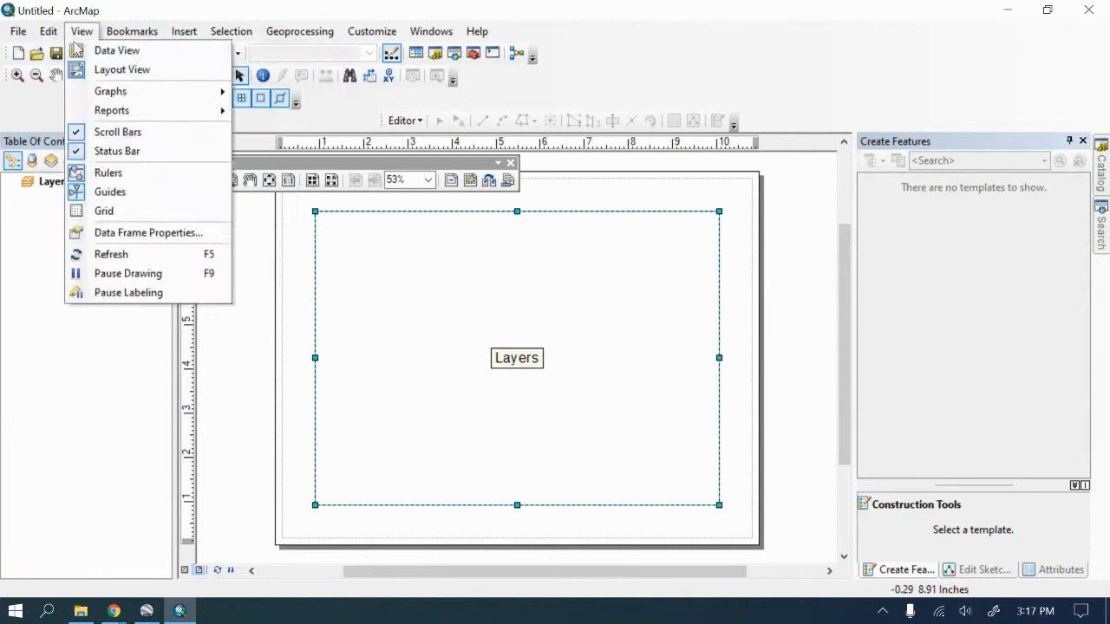
pyautogui.click(91, 36)
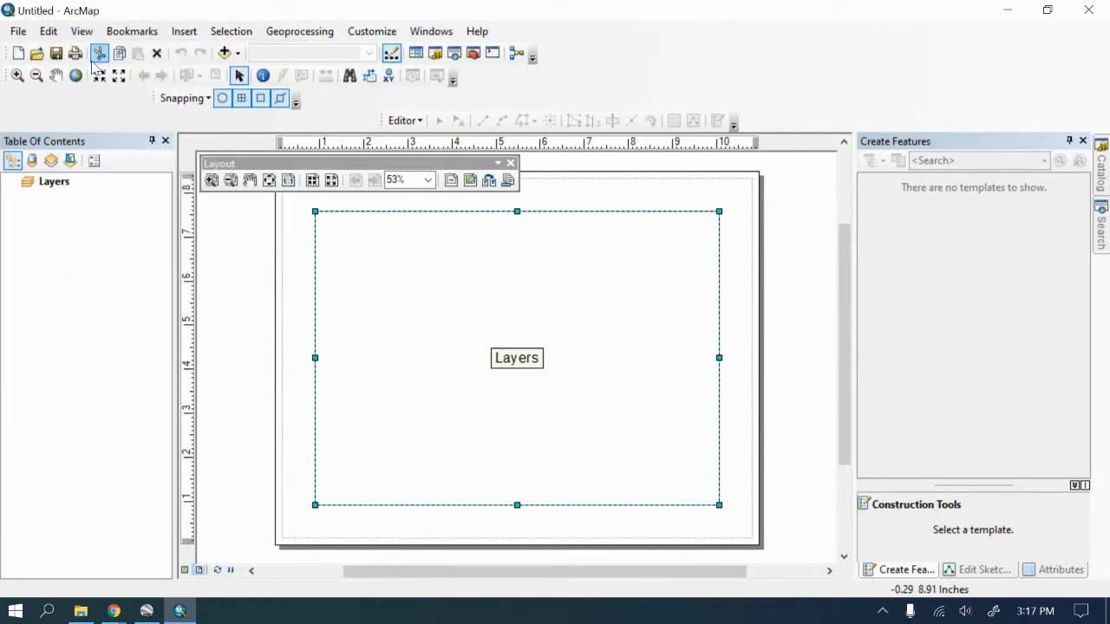
pyautogui.click(85, 33)
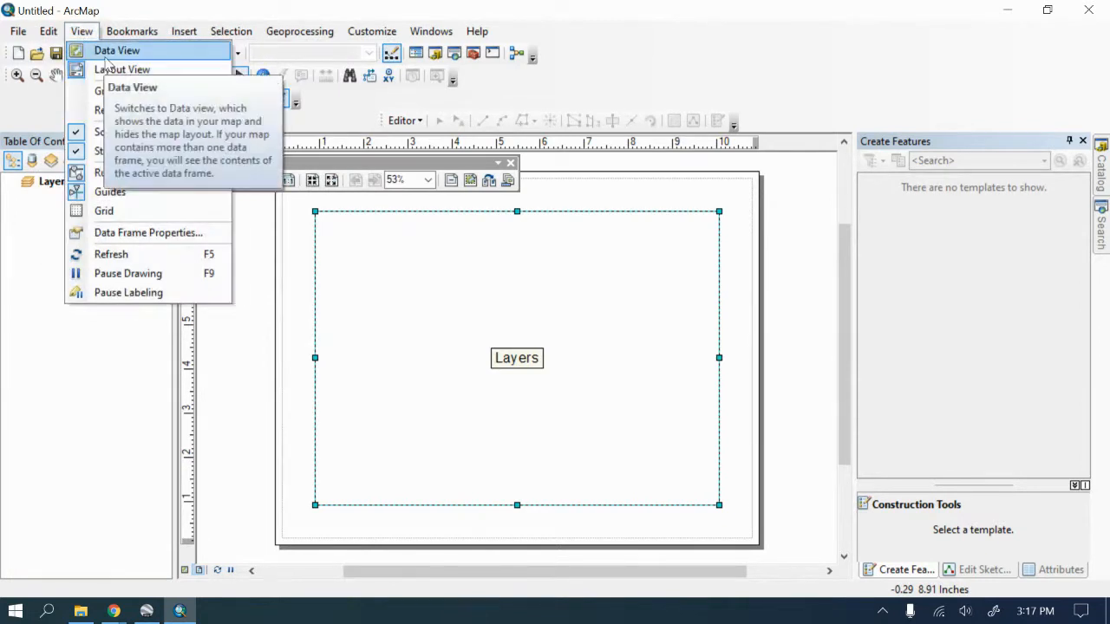
pyautogui.click(103, 50)
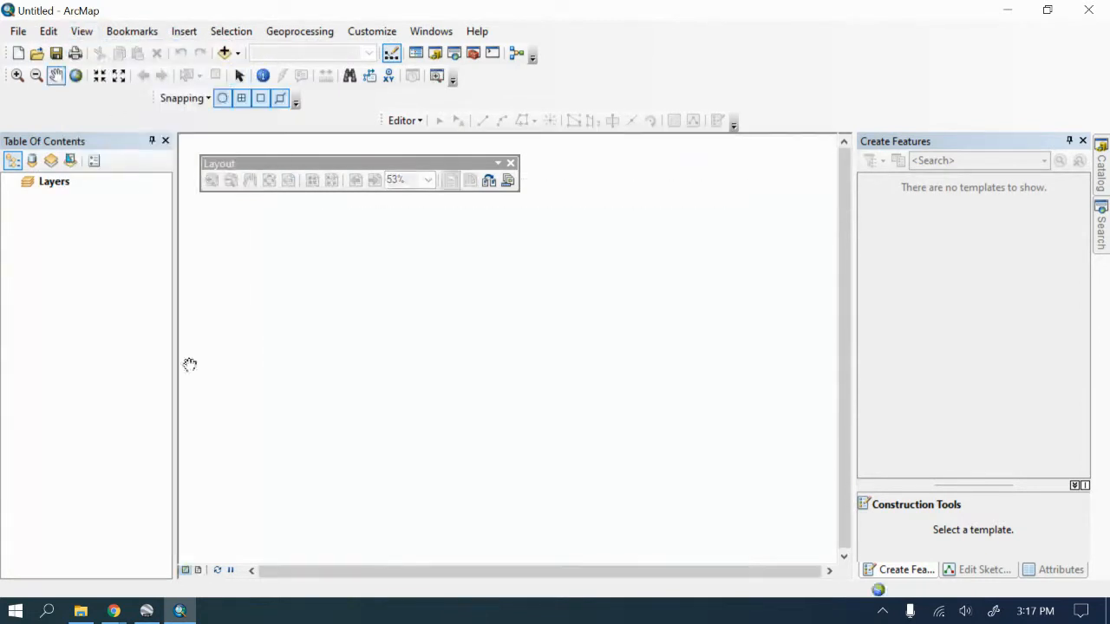
# Step: Check the coordinate system in the properties of the Layers data frame, and leave the properties without changing anything
pyautogui.rightClick(48, 186)
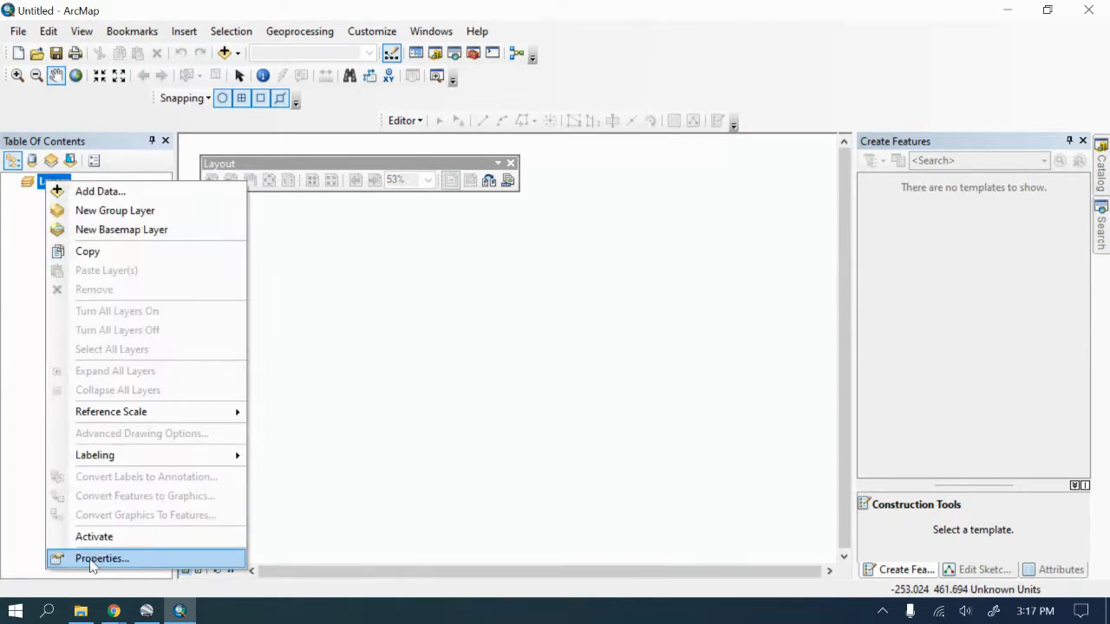
pyautogui.click(91, 562)
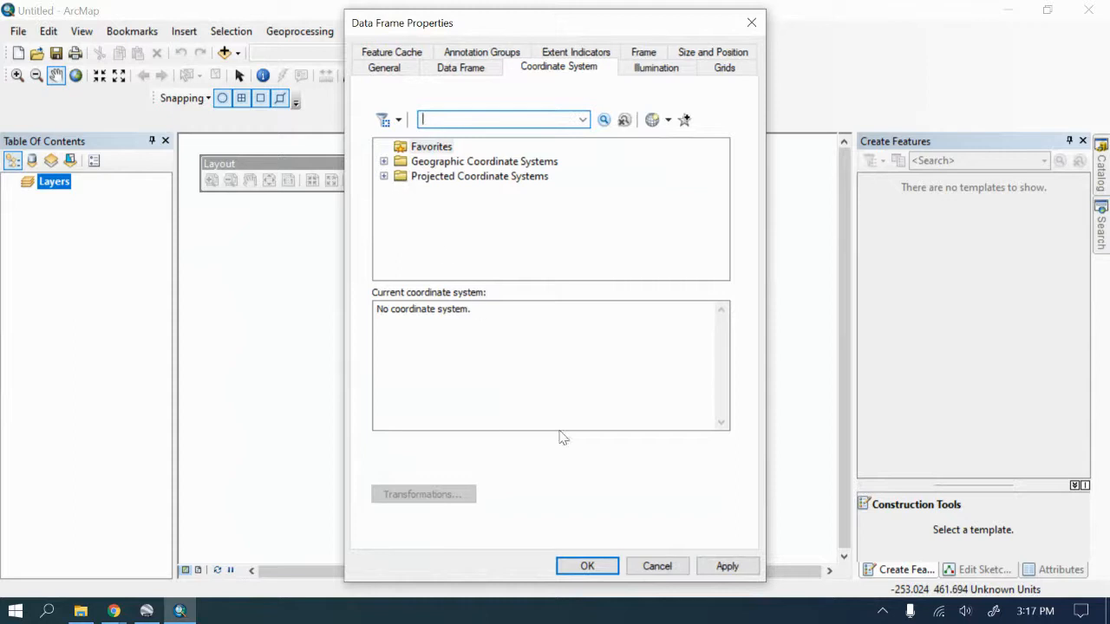
pyautogui.click(657, 567)
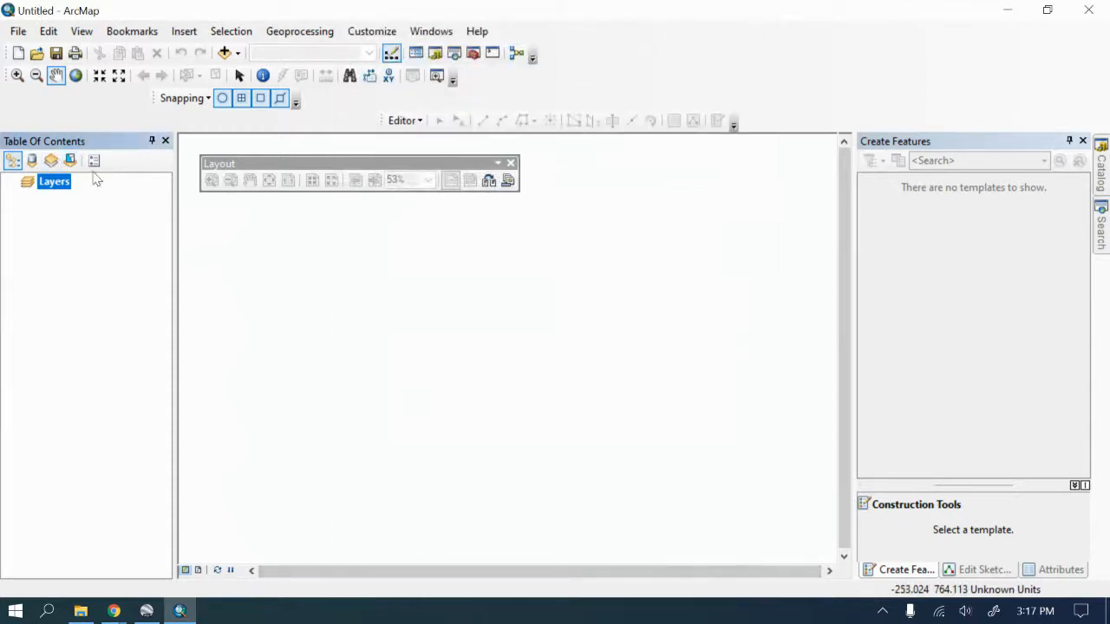
# Step: Create another new map document from the Blank Map template, discarding the changes to the untitled map
pyautogui.click(19, 32)
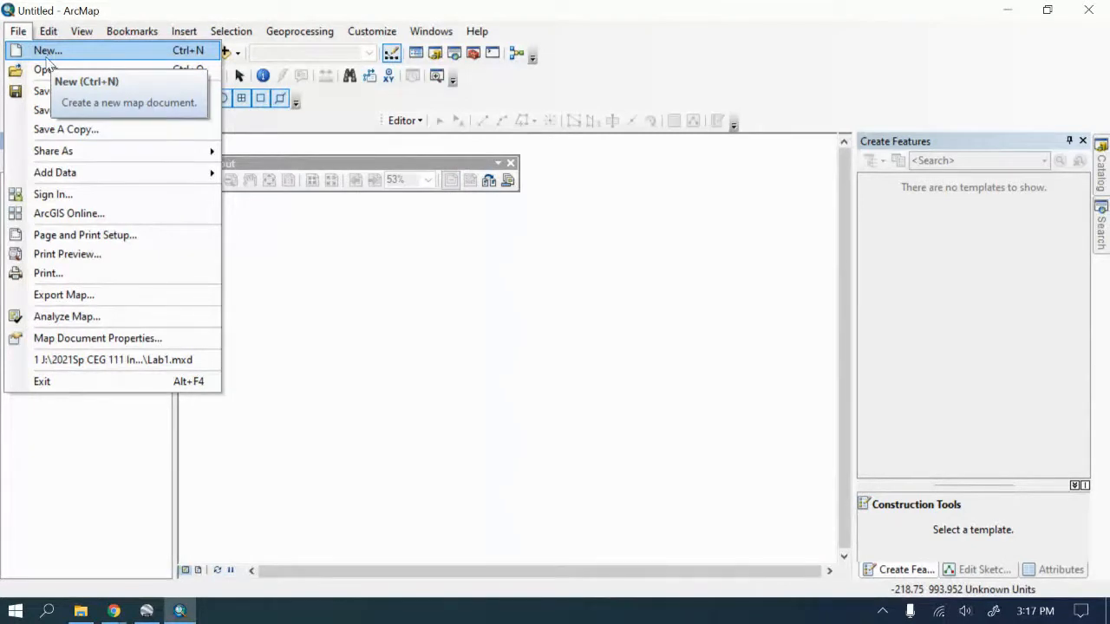
pyautogui.click(47, 54)
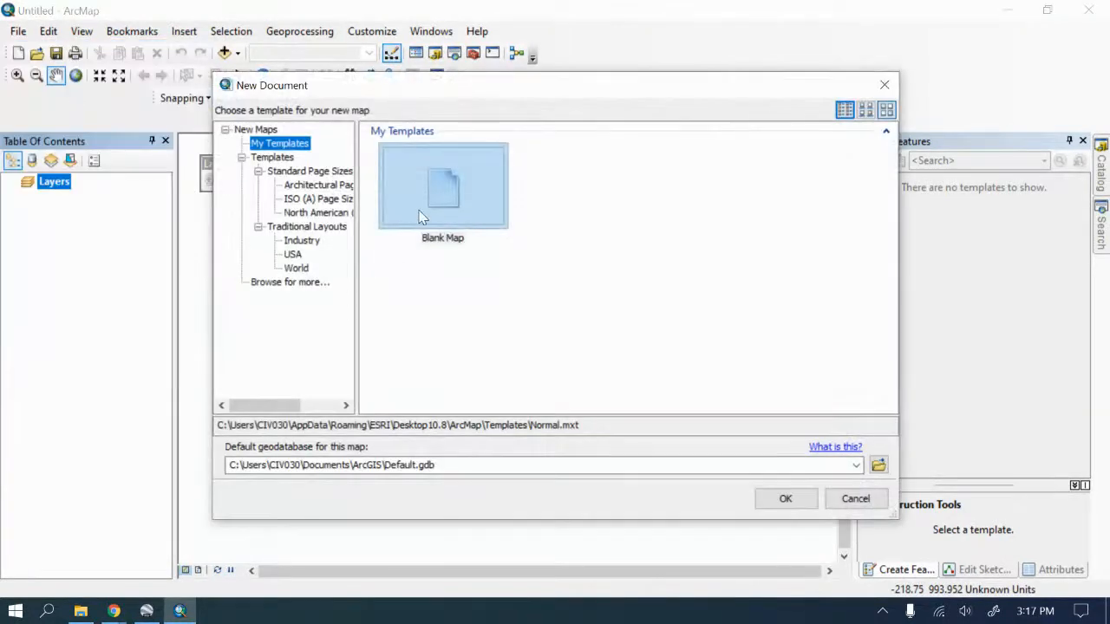
pyautogui.click(436, 202)
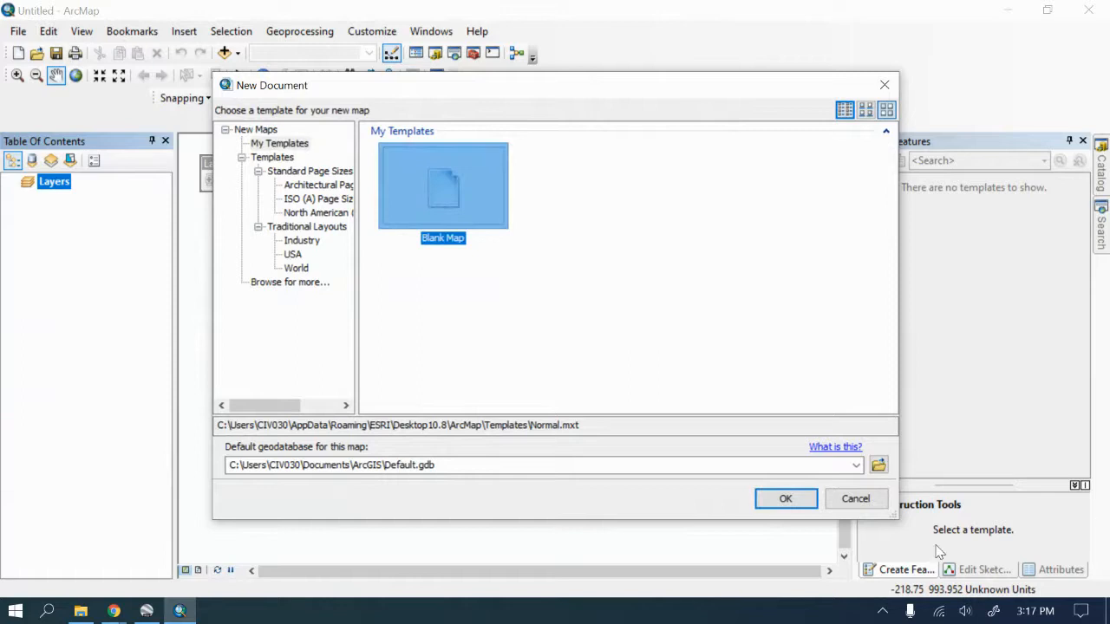
pyautogui.click(792, 498)
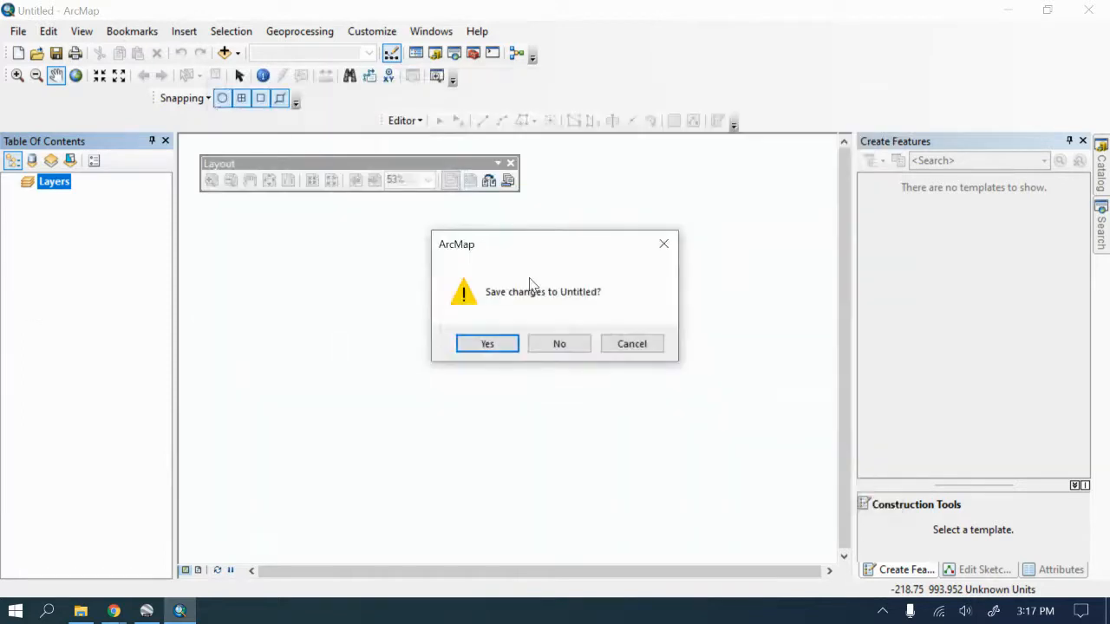
pyautogui.click(559, 345)
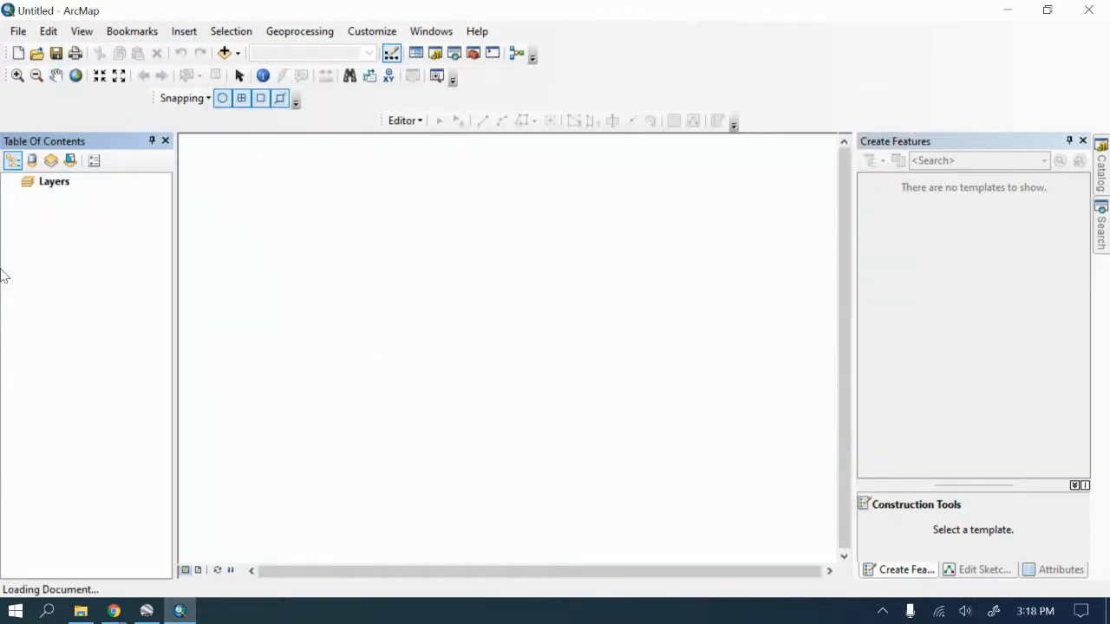
# Step: Open the coordinate system properties of the Layers data frame and expand the projected State Plane folder NAD 1983 (CORS96) (US Feet)
pyautogui.click(52, 183)
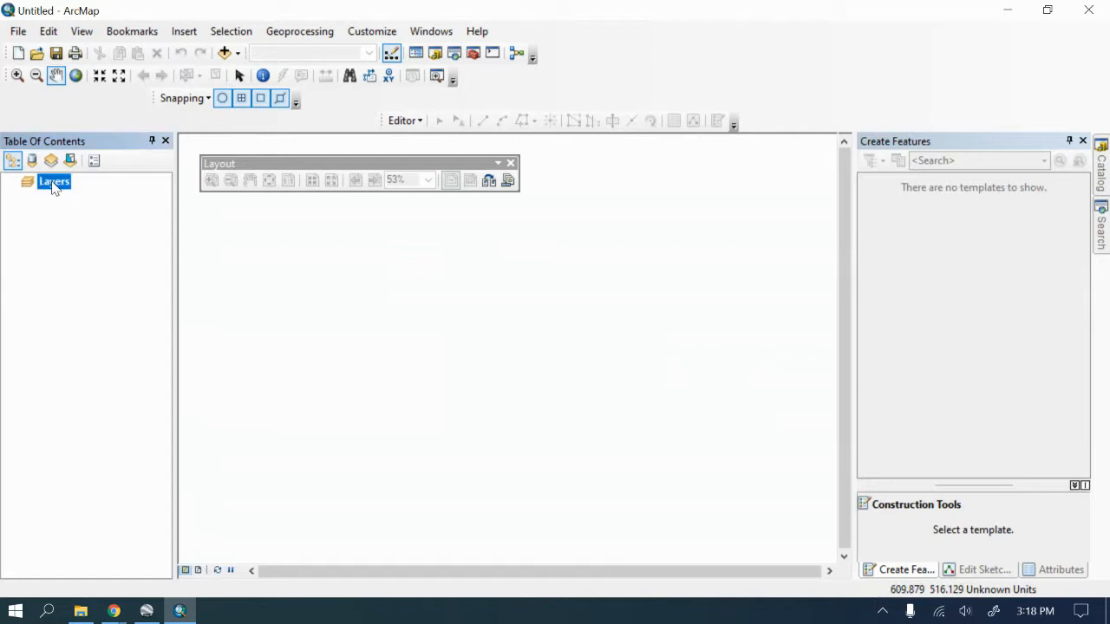
pyautogui.rightClick(52, 184)
pyautogui.click(107, 560)
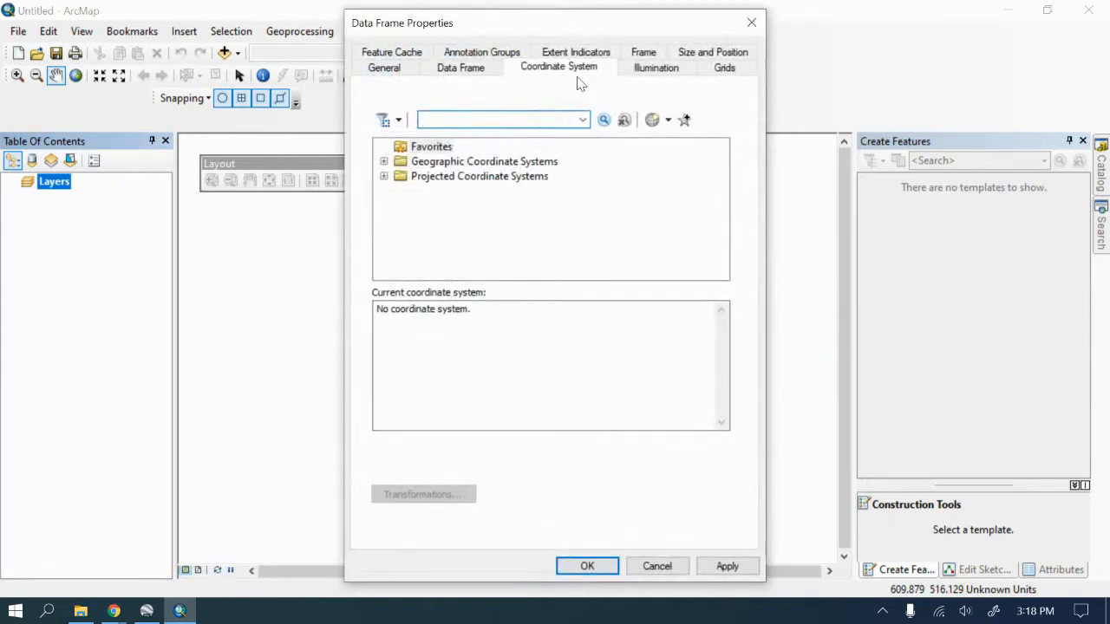
pyautogui.click(382, 176)
pyautogui.click(400, 264)
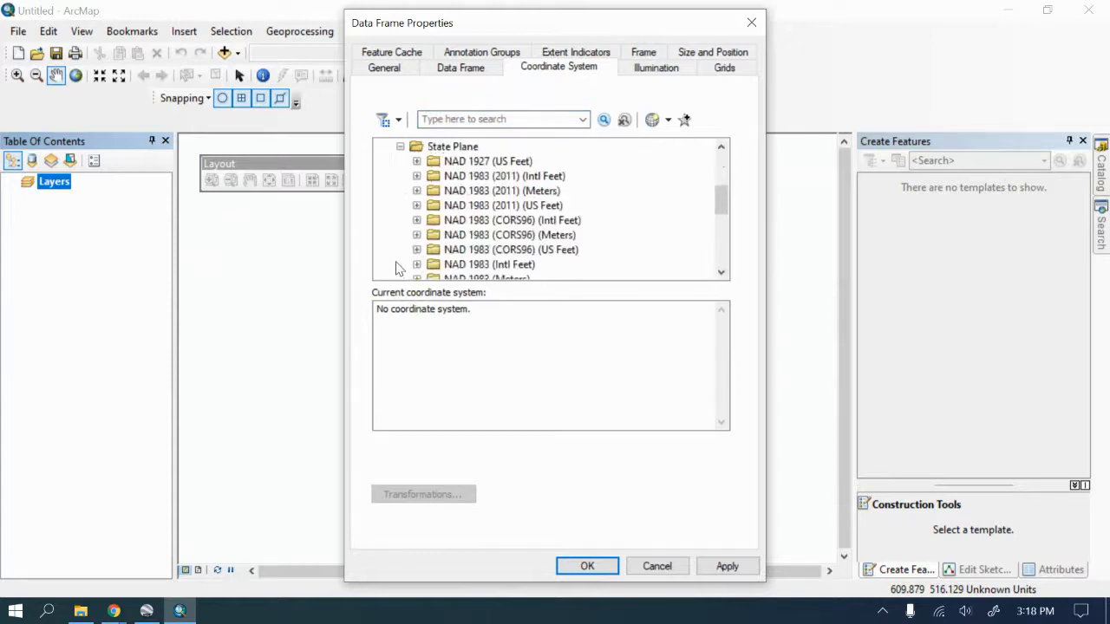
pyautogui.scroll(-1, 483, 216)
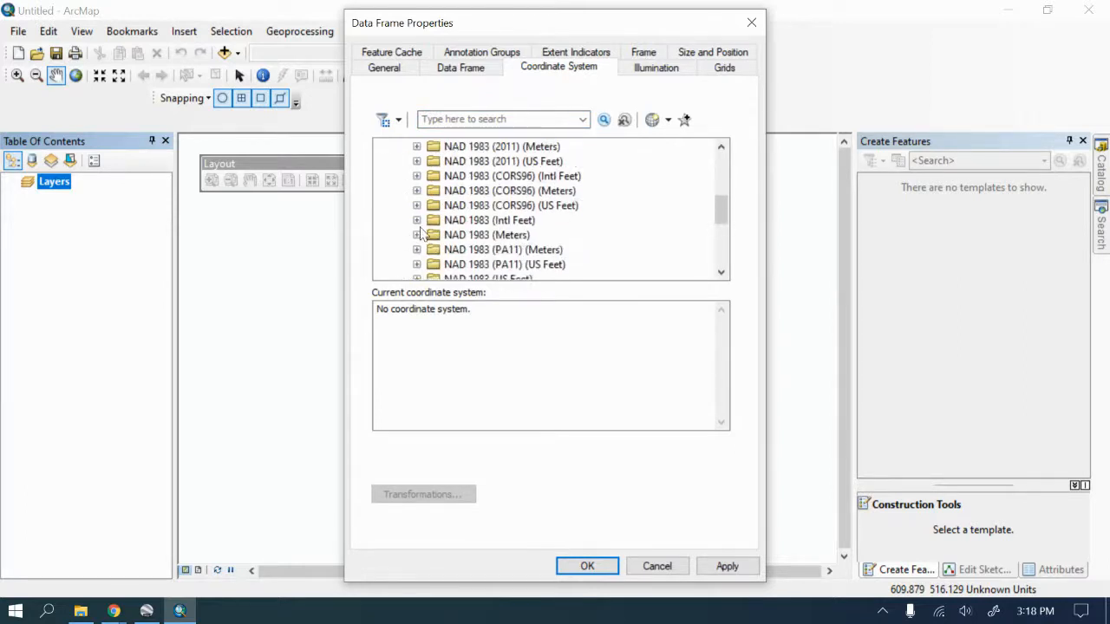
pyautogui.click(416, 205)
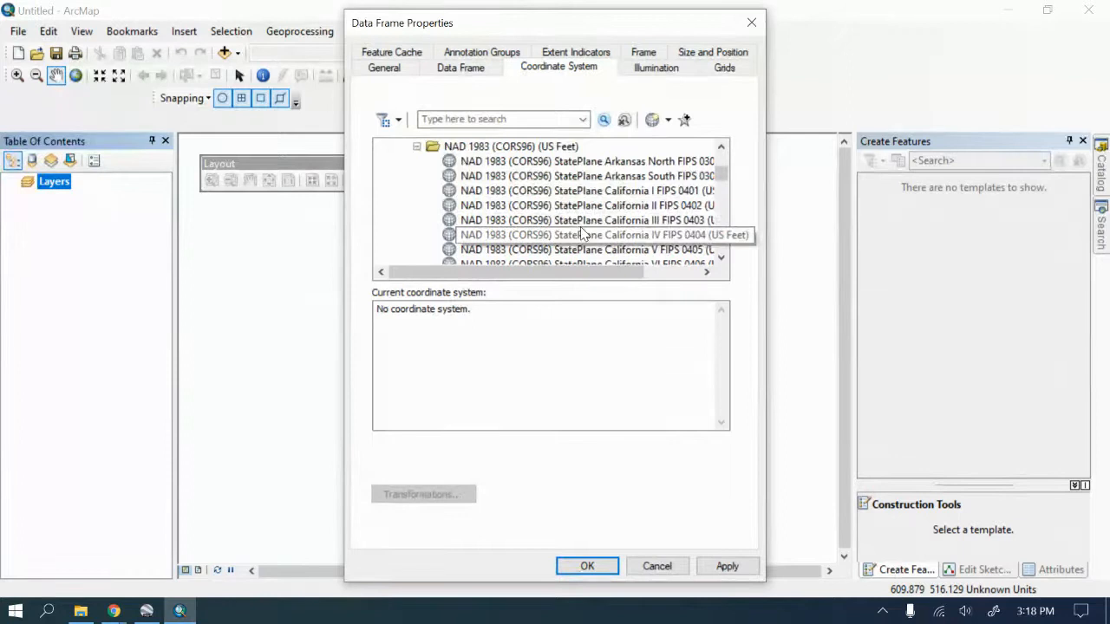
# Step: Assign NAD 1983 (CORS96) StatePlane North Carolina FIPS 3200 in US Feet as the data frame's coordinate system and apply it
pyautogui.scroll(-3, 583, 235)
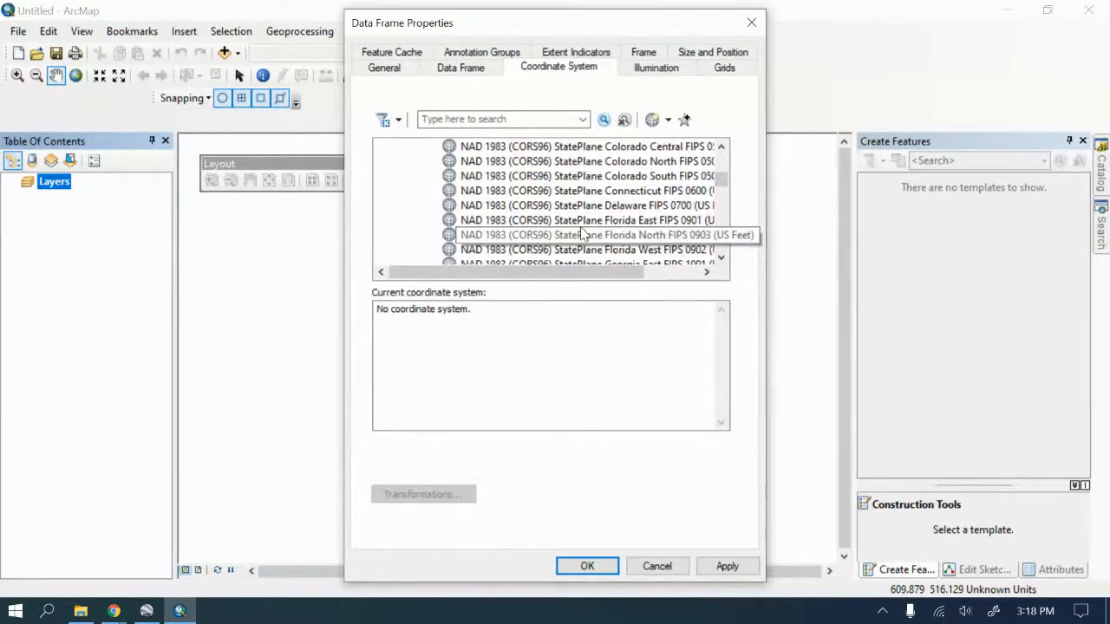
pyautogui.scroll(-3, 583, 234)
pyautogui.scroll(9, 583, 232)
pyautogui.scroll(1, 582, 234)
pyautogui.scroll(-1, 583, 234)
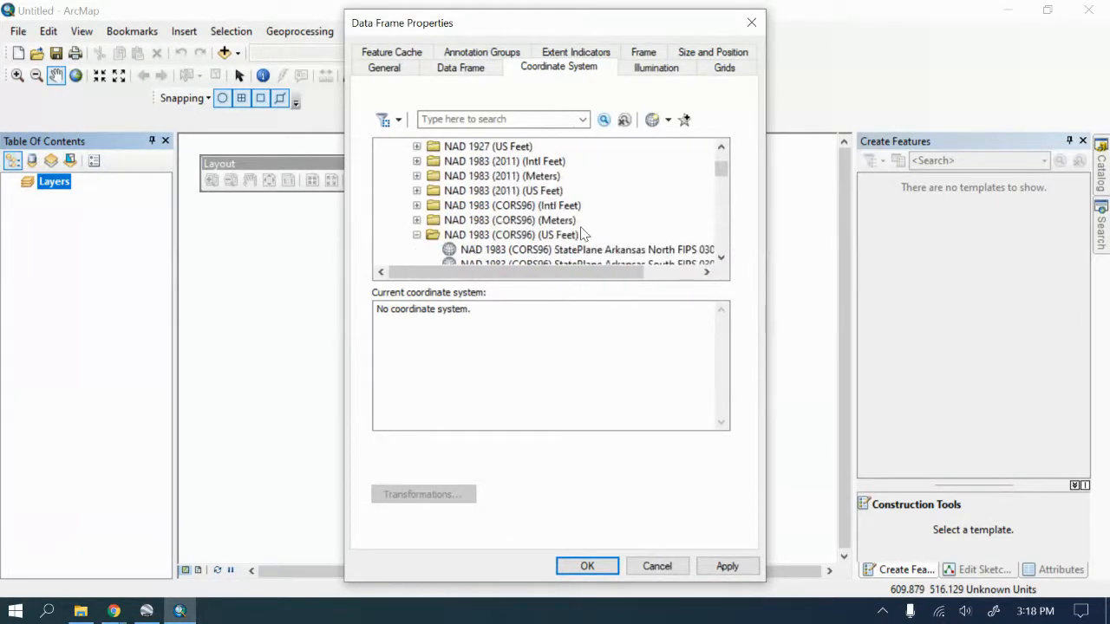
pyautogui.scroll(-10, 562, 234)
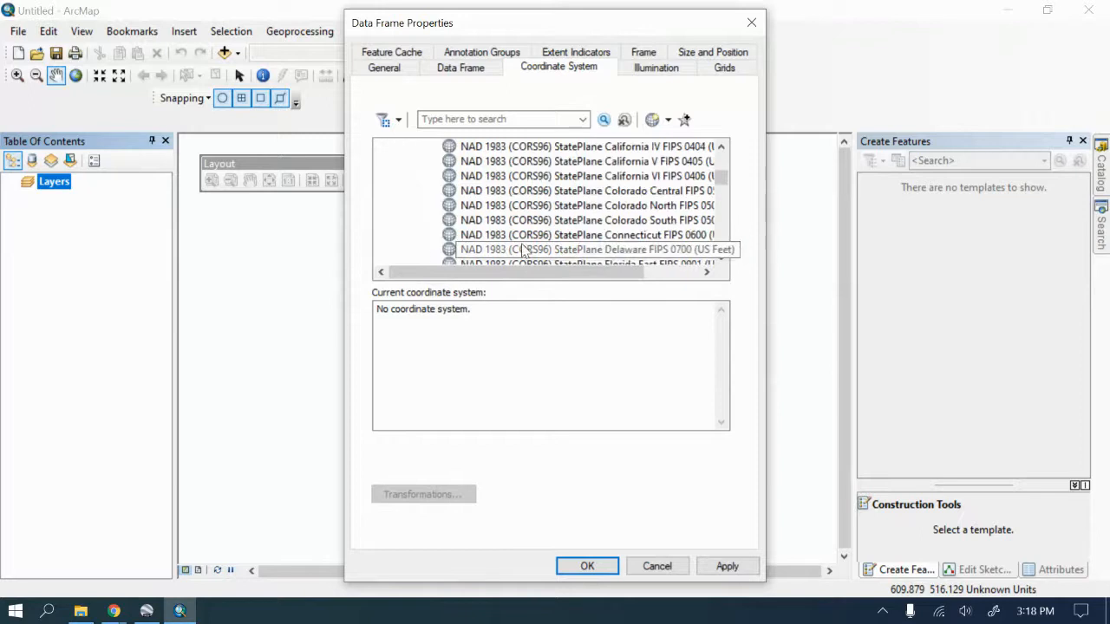
pyautogui.scroll(15, 564, 234)
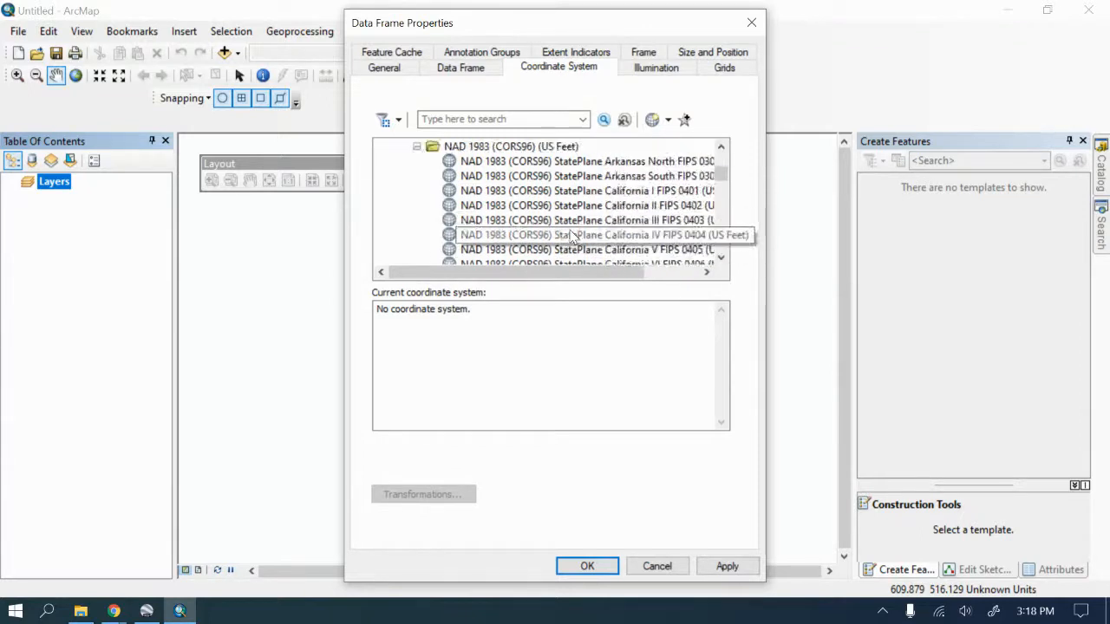
pyautogui.scroll(2, 572, 237)
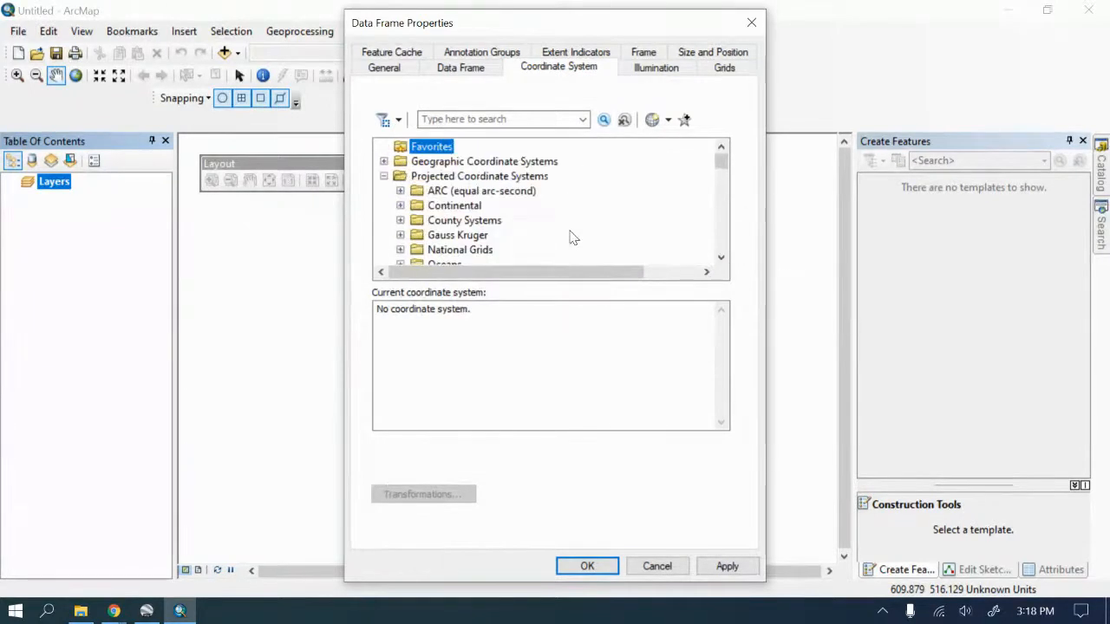
pyautogui.scroll(-1, 572, 238)
pyautogui.scroll(-1, 572, 237)
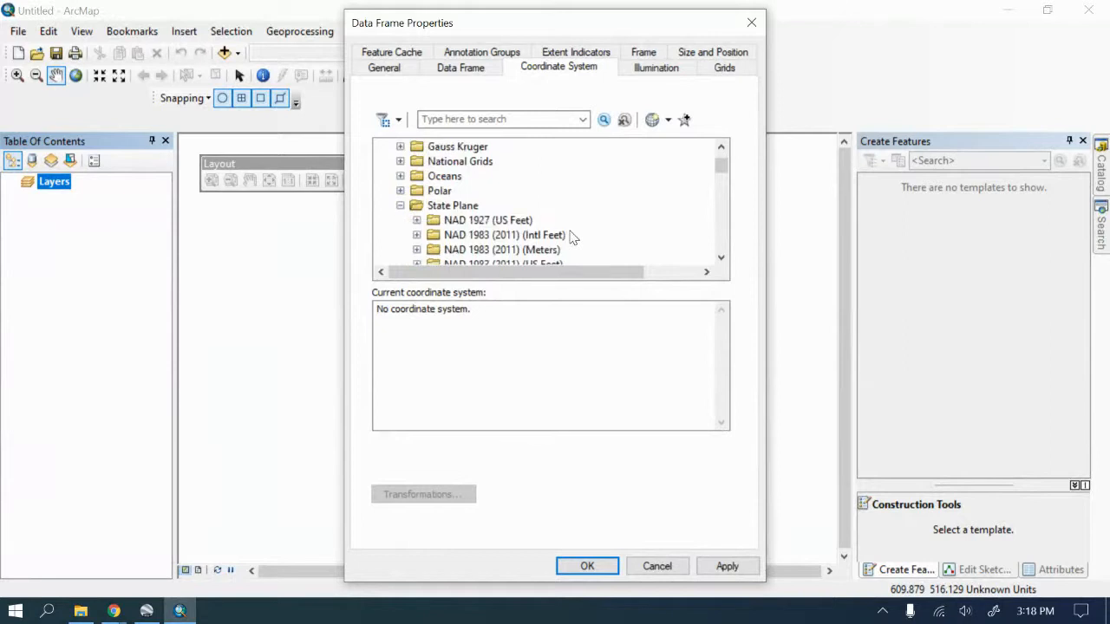
pyautogui.scroll(-13, 572, 238)
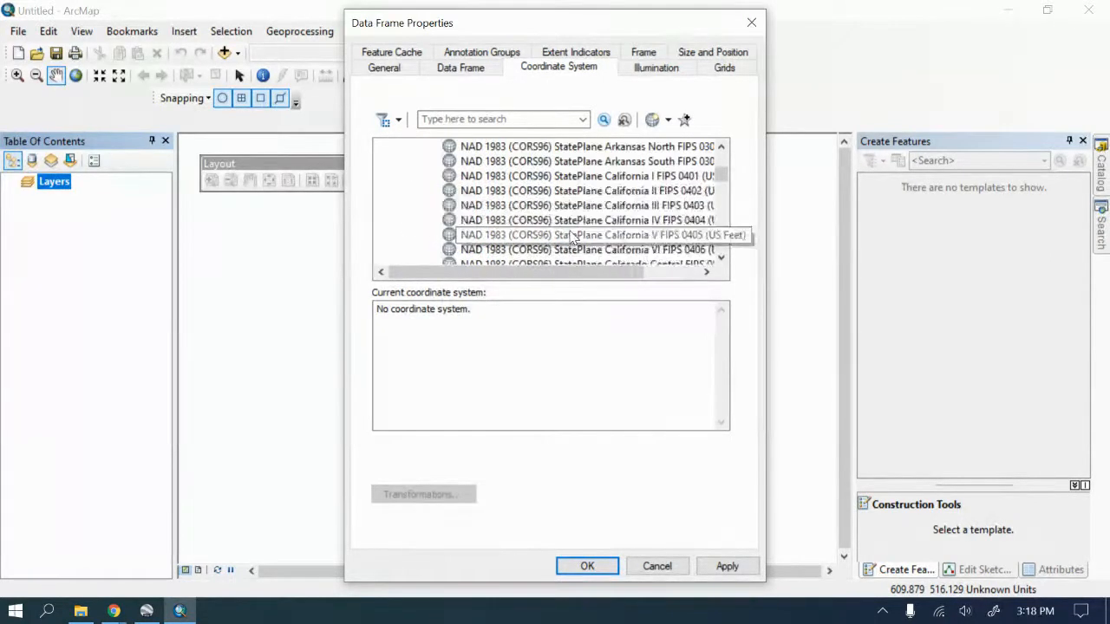
pyautogui.scroll(-15, 572, 237)
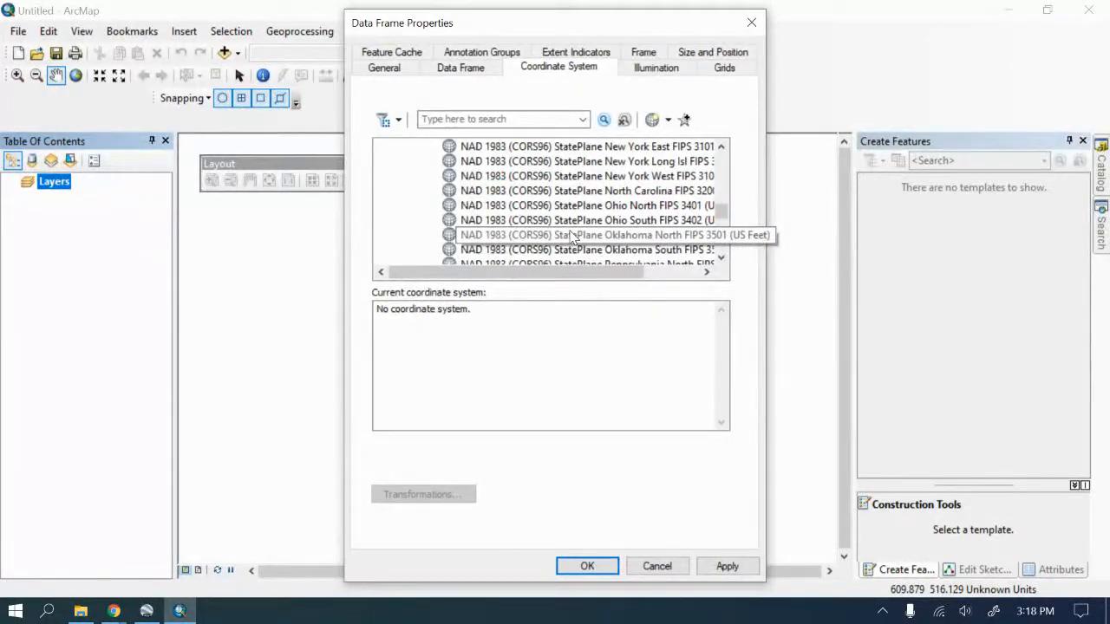
pyautogui.scroll(1, 604, 246)
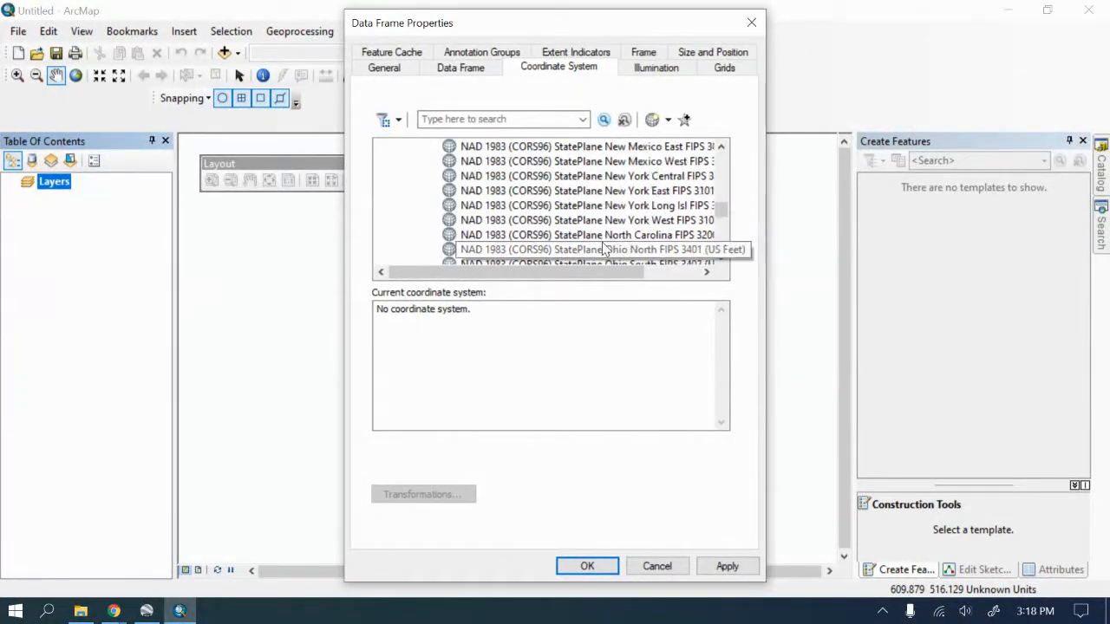
pyautogui.click(619, 236)
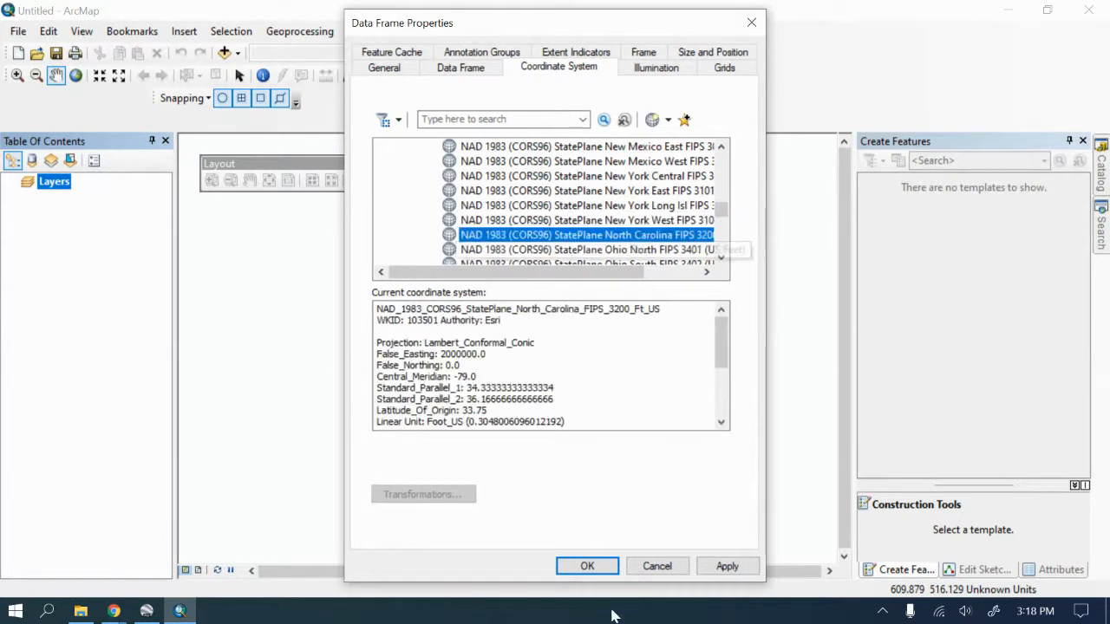
pyautogui.click(725, 566)
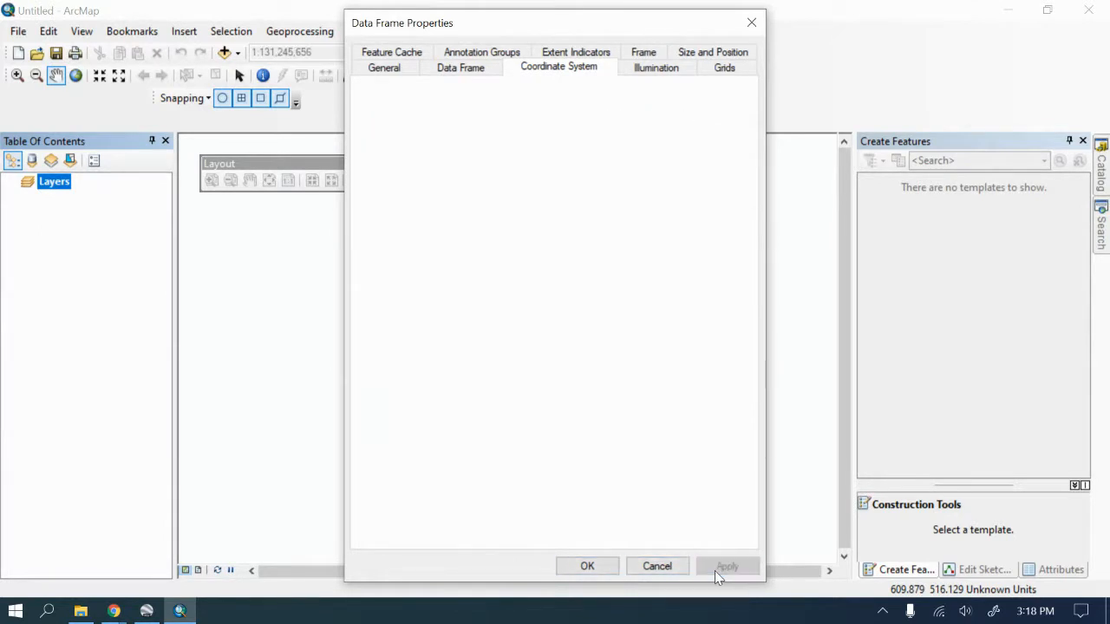
pyautogui.click(587, 566)
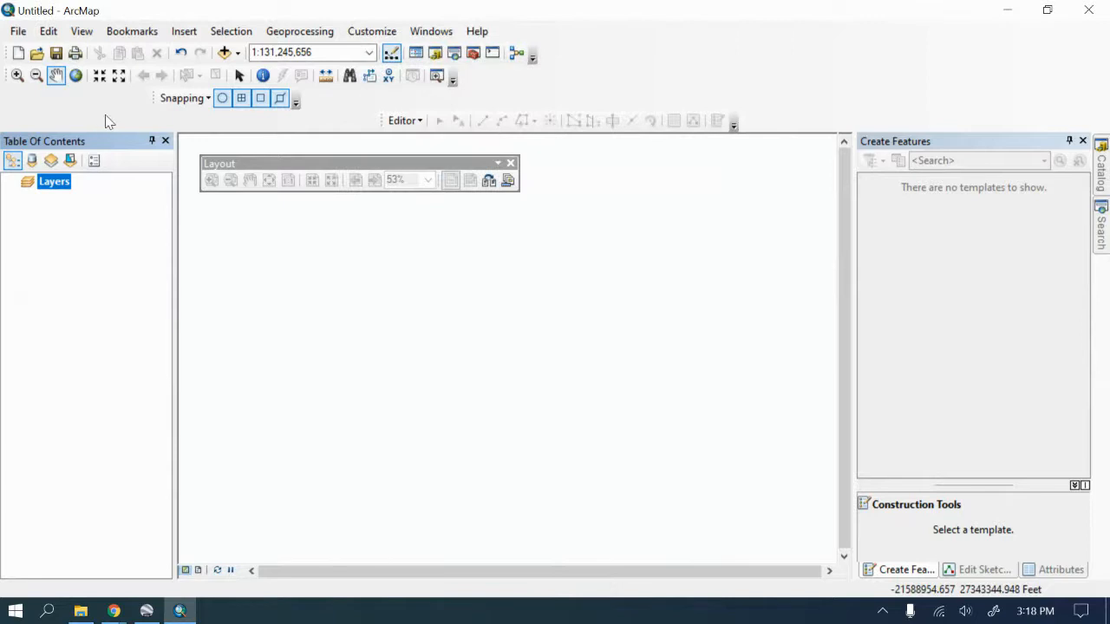
# Step: Check the map and display units in the general properties of the Layers data frame, and accept the settings unchanged
pyautogui.rightClick(50, 182)
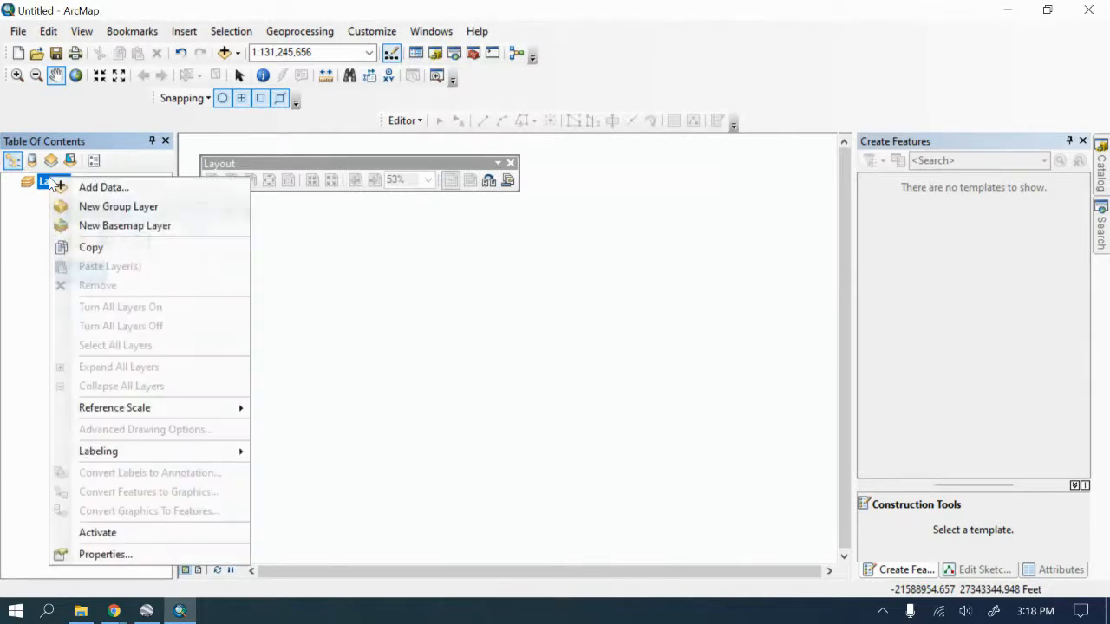
pyautogui.click(111, 554)
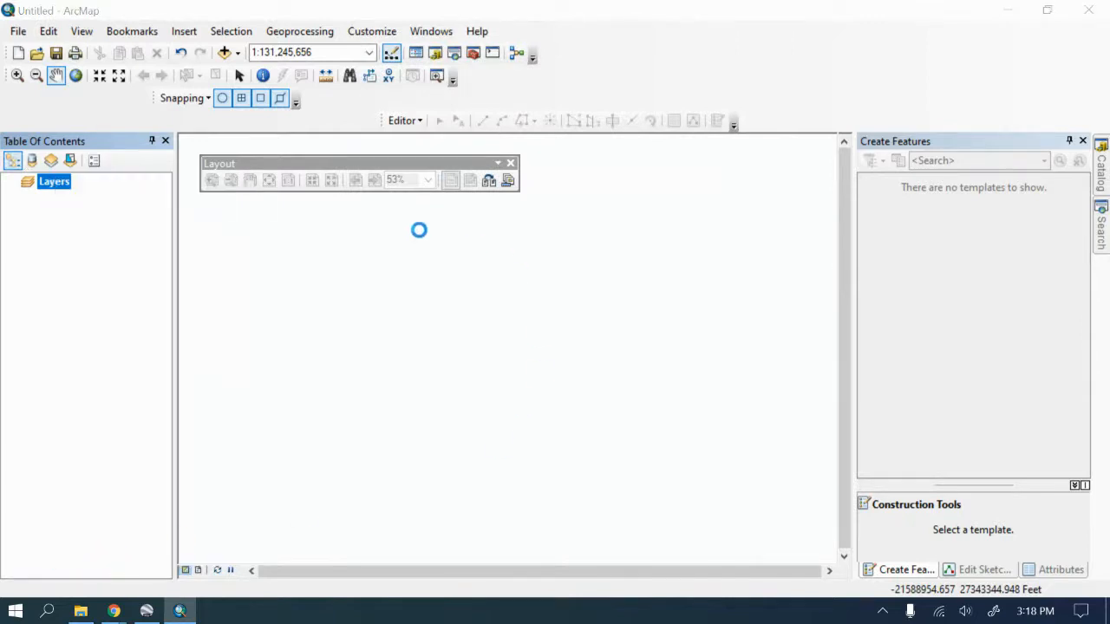
pyautogui.click(384, 67)
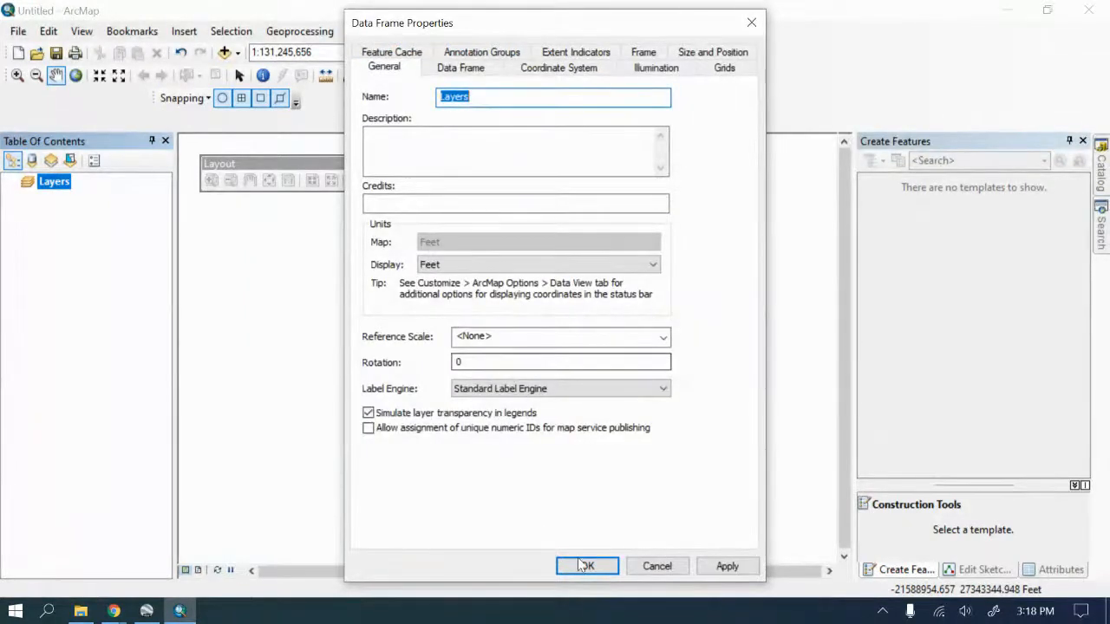
pyautogui.click(727, 566)
pyautogui.click(588, 566)
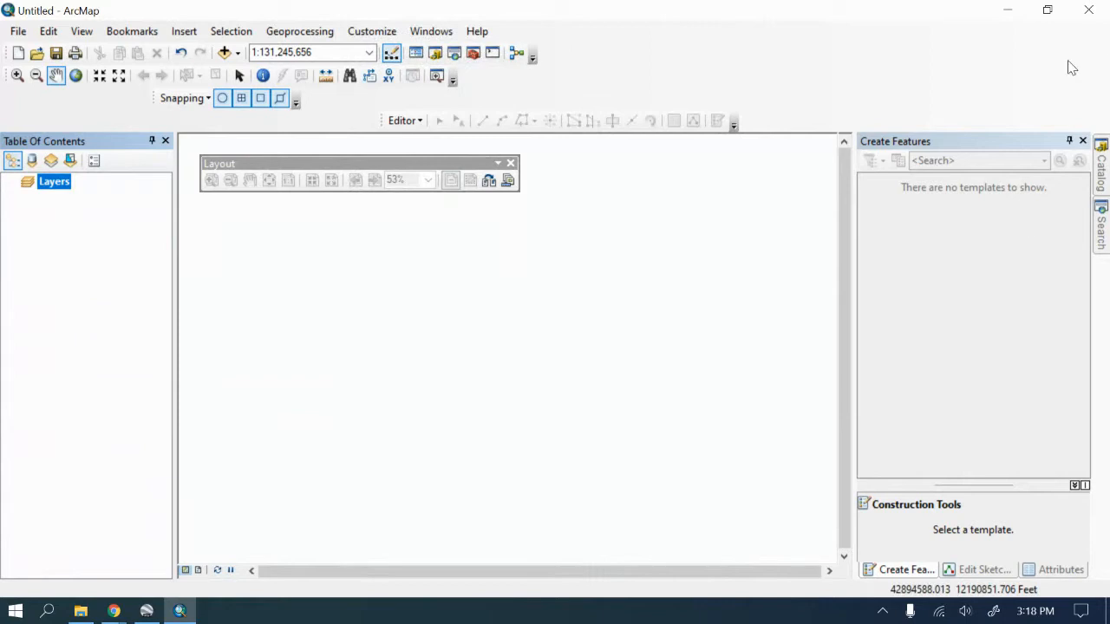
# Step: Start adding data and browse to the Export folder inside Lab2 of the Fieldwork1-3 folder connection
pyautogui.click(225, 52)
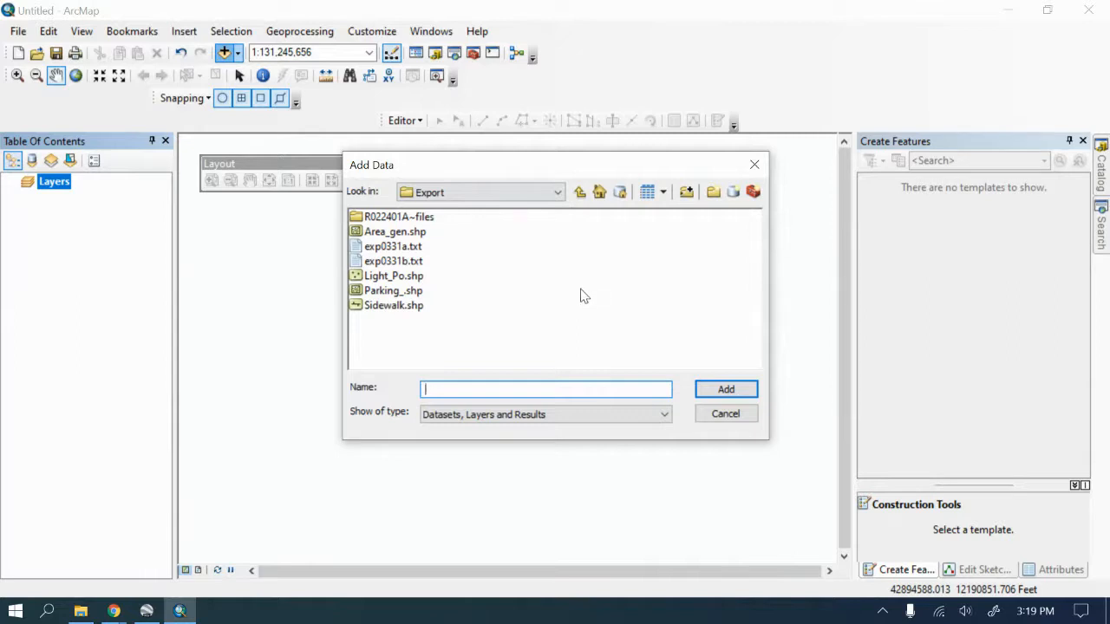
pyautogui.click(553, 191)
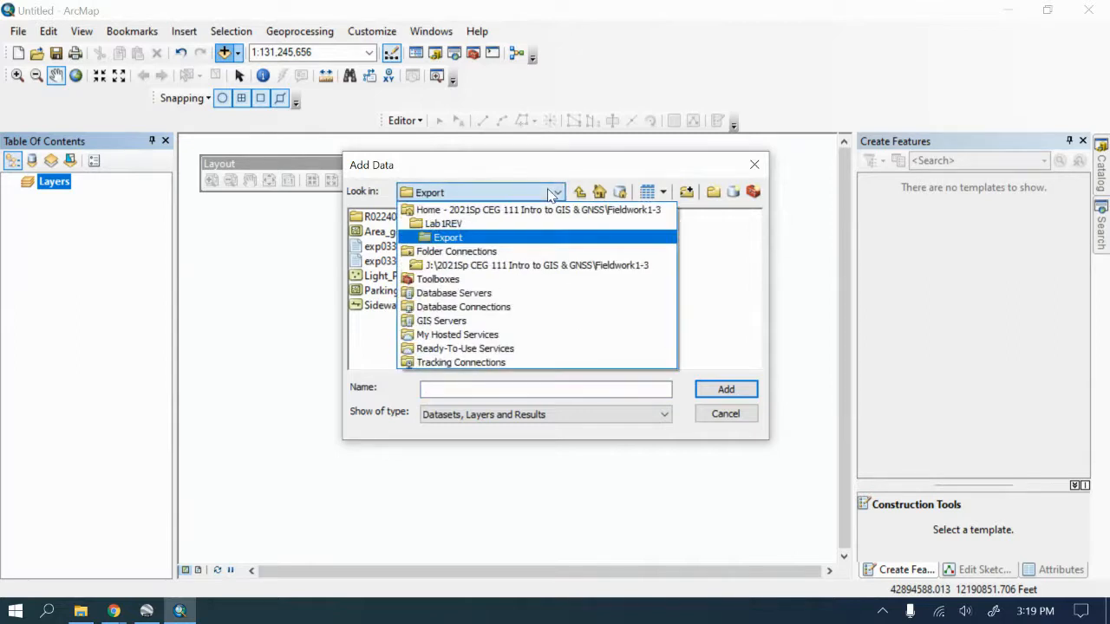
pyautogui.click(468, 265)
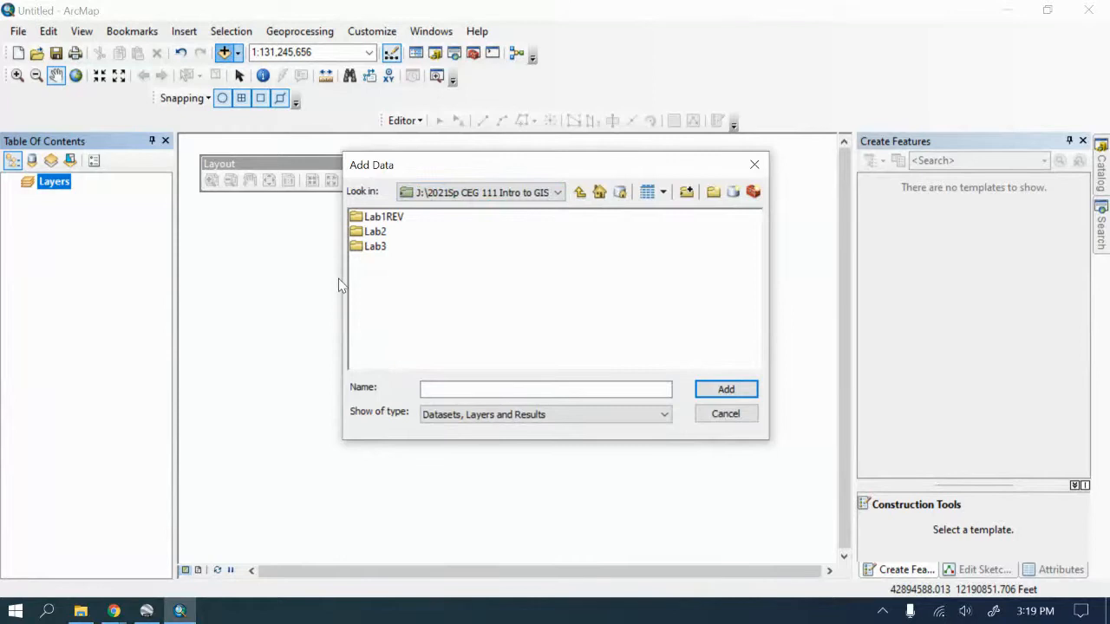
pyautogui.doubleClick(352, 232)
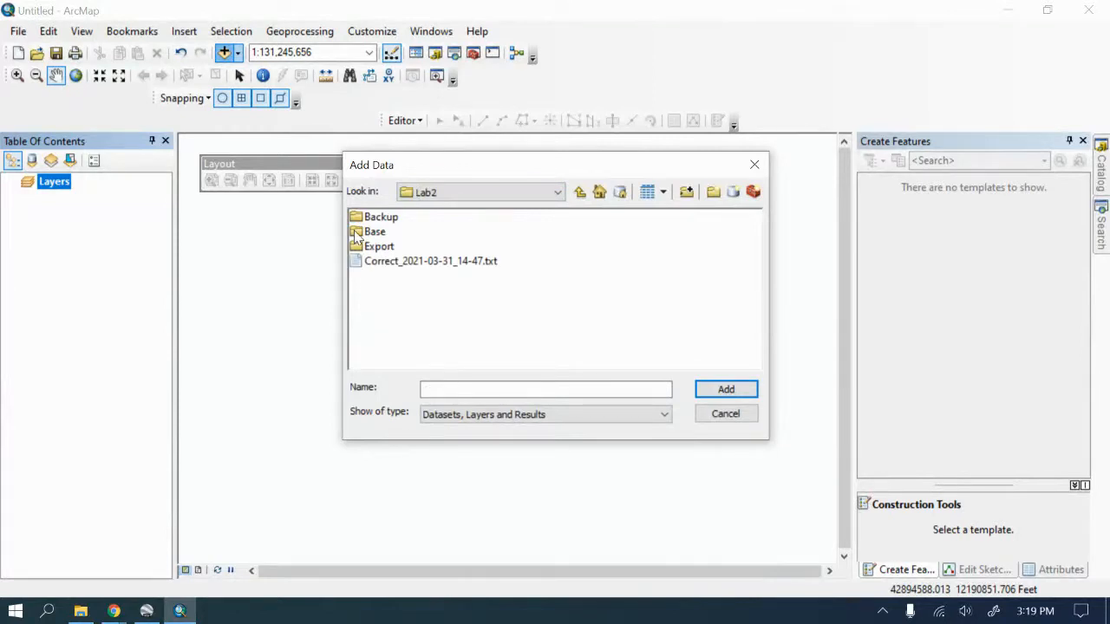
pyautogui.doubleClick(355, 245)
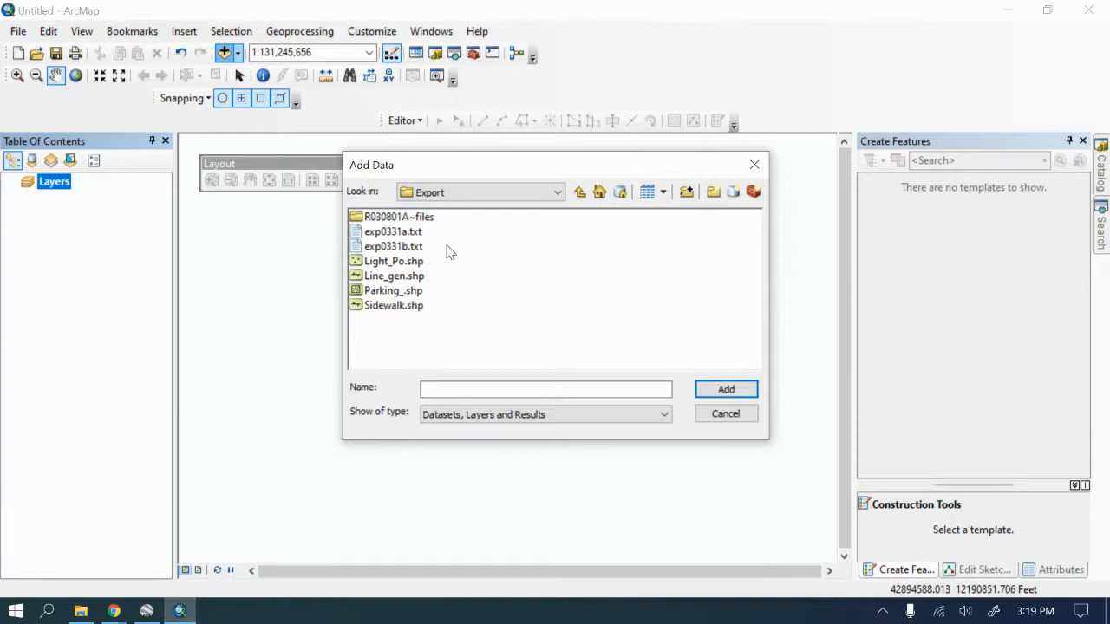
# Step: Add the shapefiles Light_Po, Line_gen, Parking_ and Sidewalk to the map, accepting the unknown spatial reference warning
pyautogui.click(423, 263)
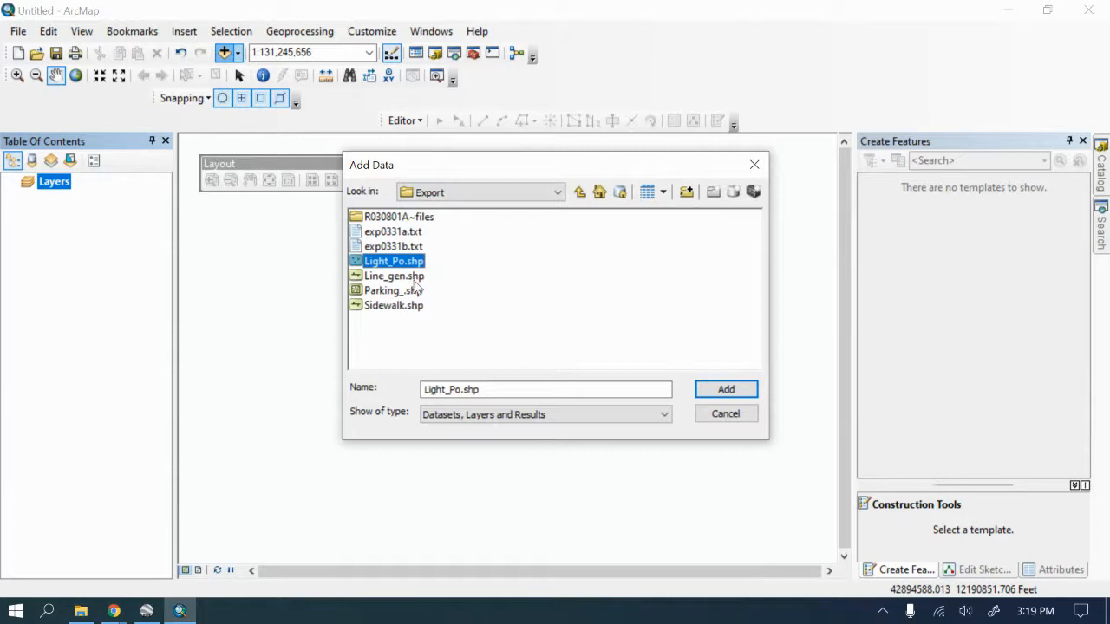
pyautogui.keyDown('ctrl'); pyautogui.click(400, 307); pyautogui.keyUp('ctrl')
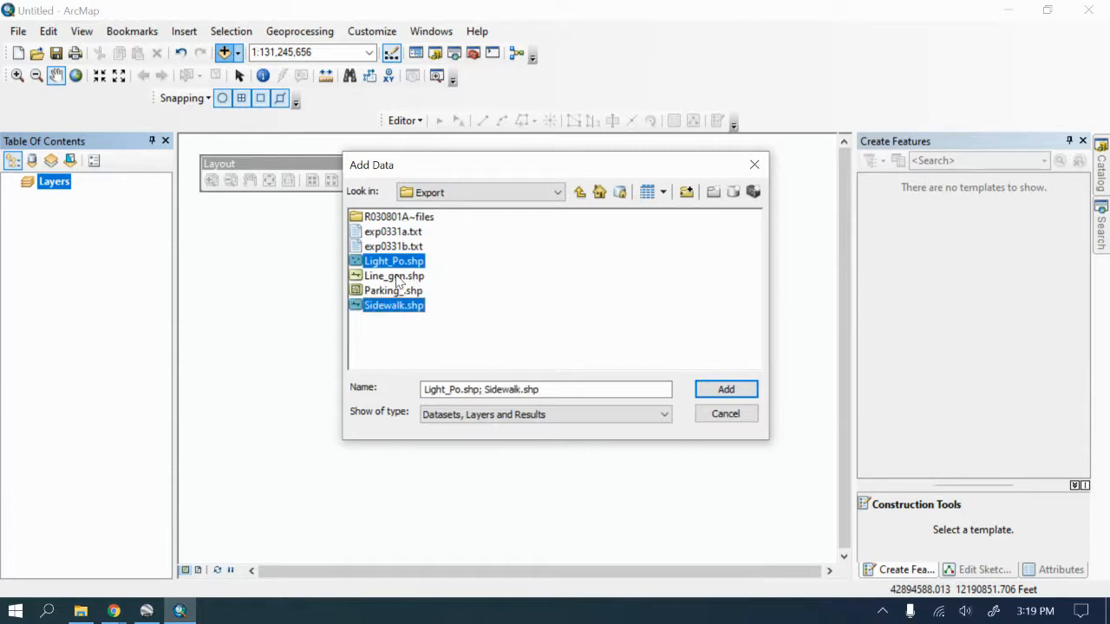
pyautogui.click(412, 263)
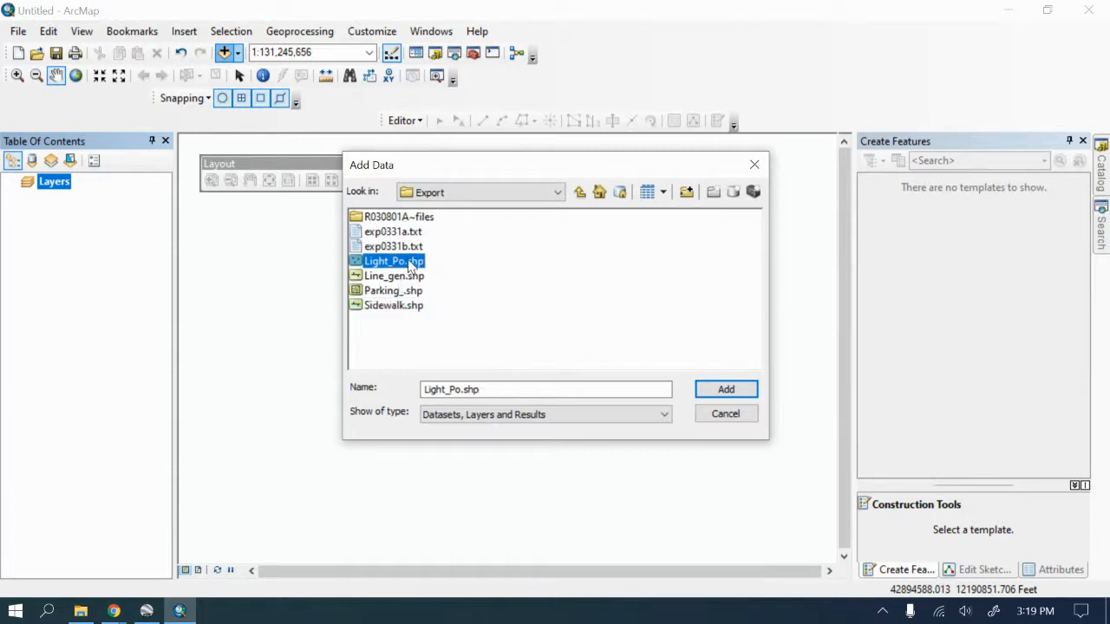
pyautogui.keyDown('shift'); pyautogui.click(411, 308); pyautogui.keyUp('shift')
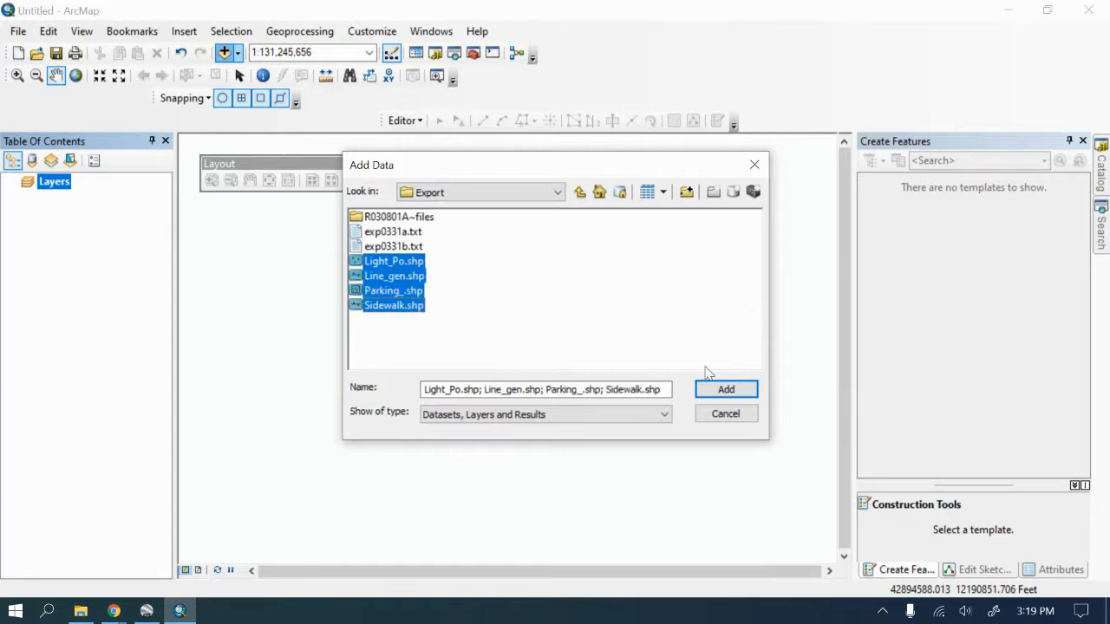
pyautogui.click(748, 392)
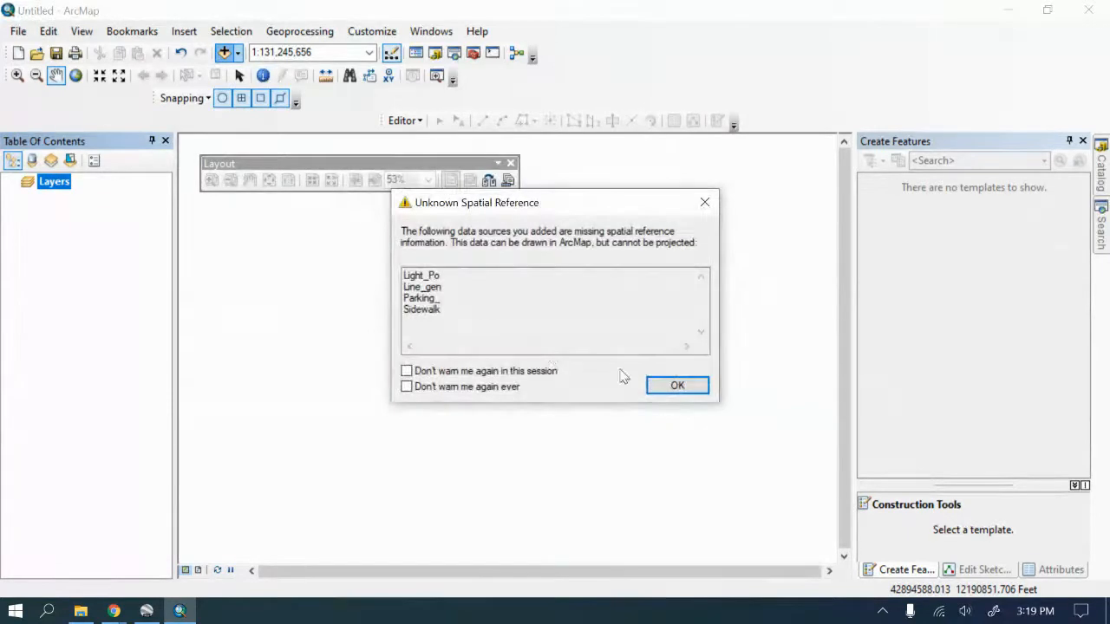
pyautogui.click(676, 385)
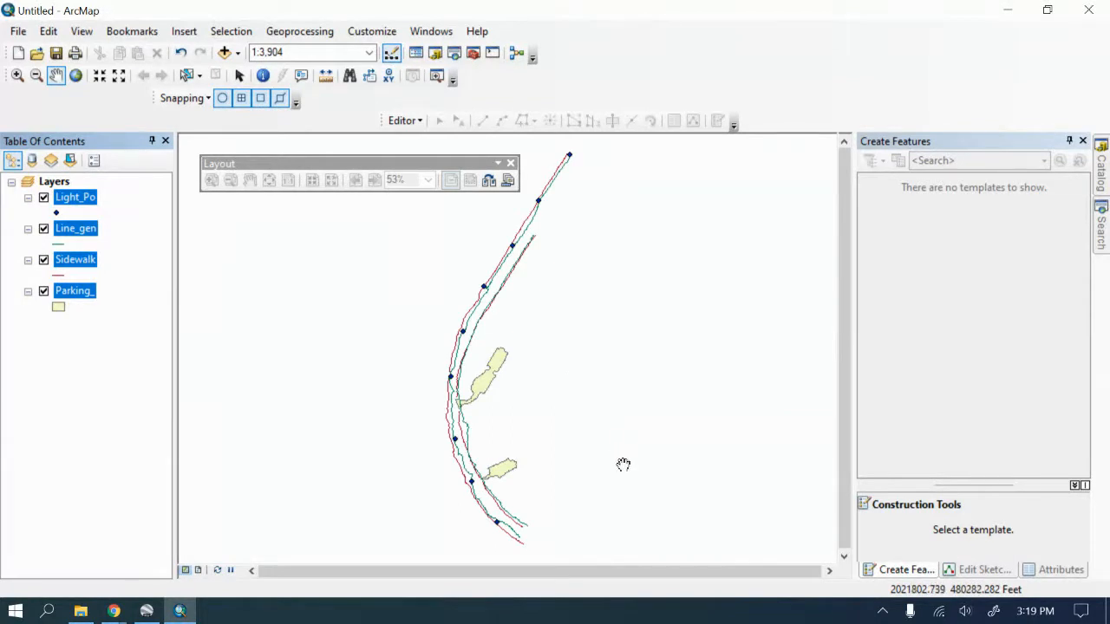
pyautogui.click(94, 414)
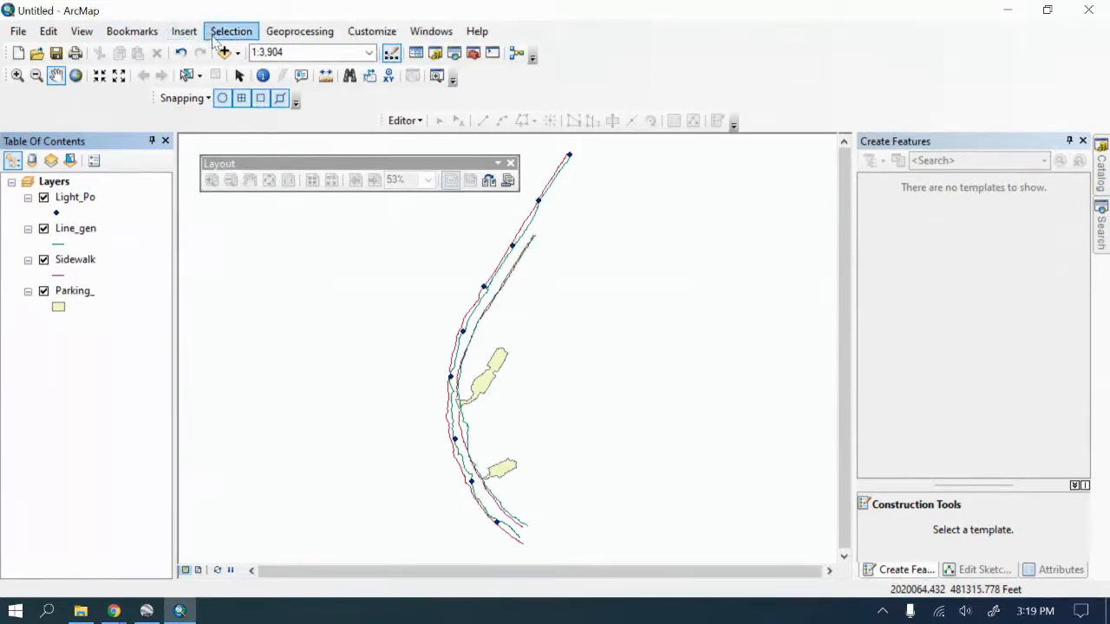
# Step: Add the Imagery basemap beneath the survey layers and dismiss the geographic coordinate systems warning
pyautogui.click(223, 52)
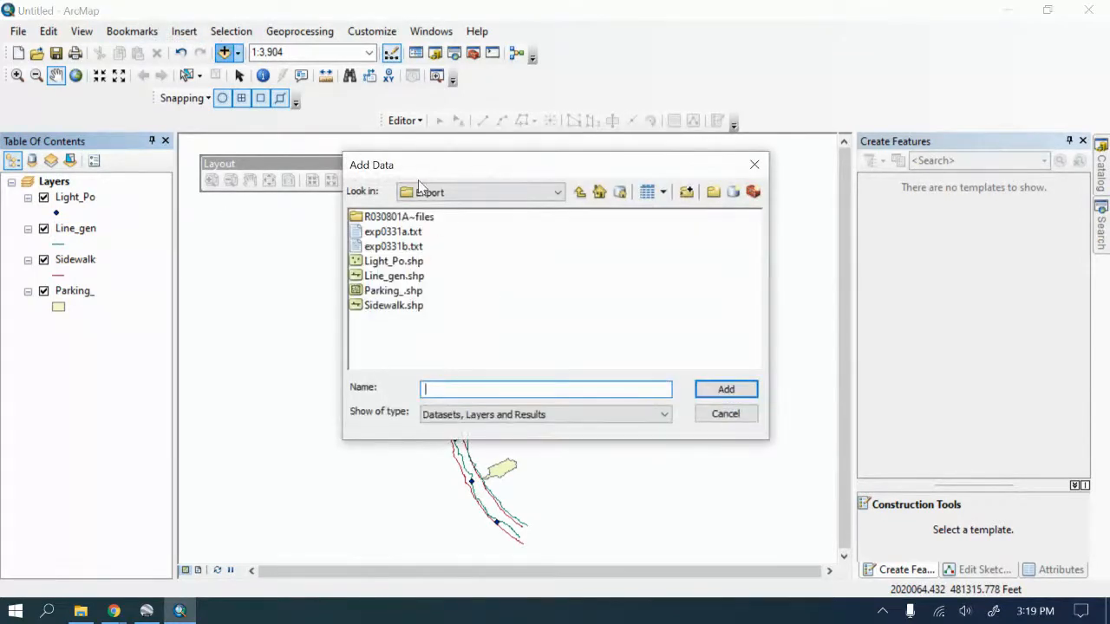
pyautogui.click(724, 414)
pyautogui.click(241, 54)
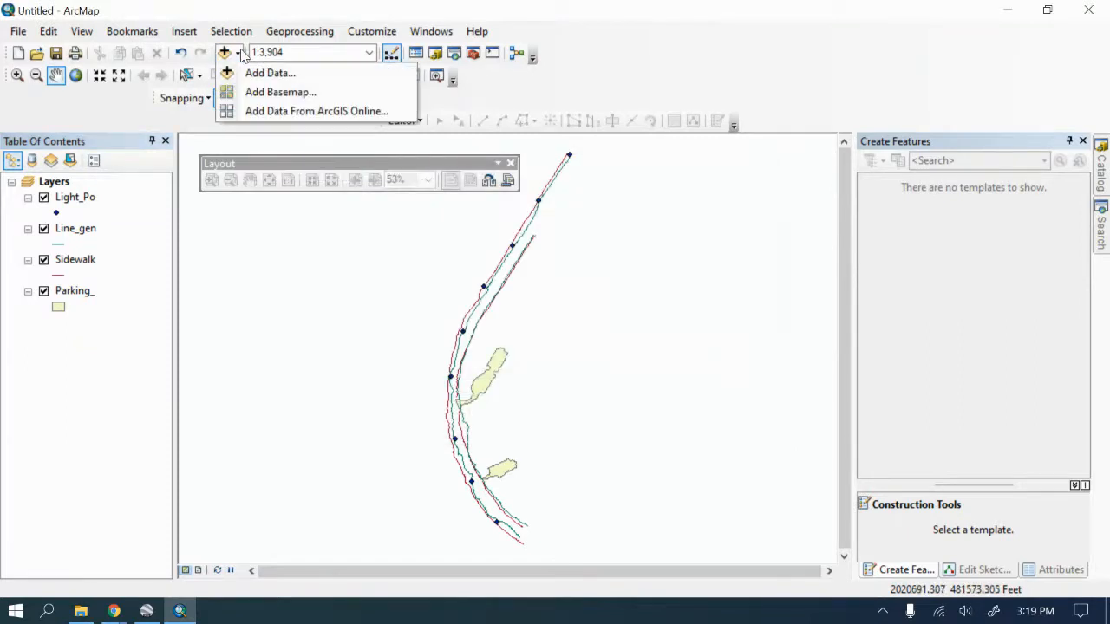
pyautogui.click(268, 92)
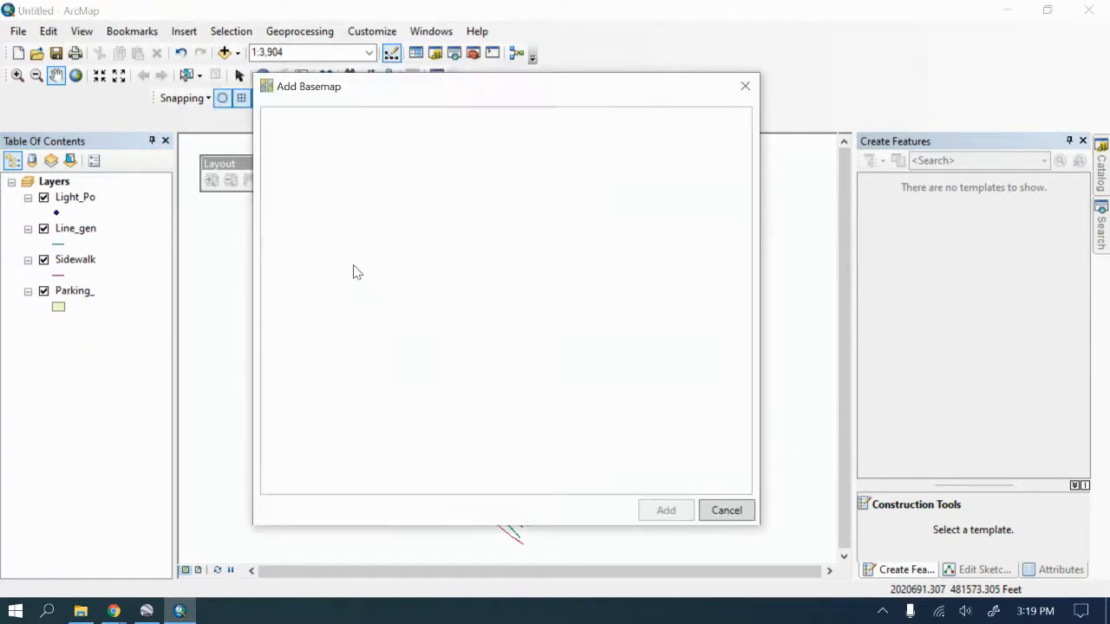
pyautogui.click(328, 182)
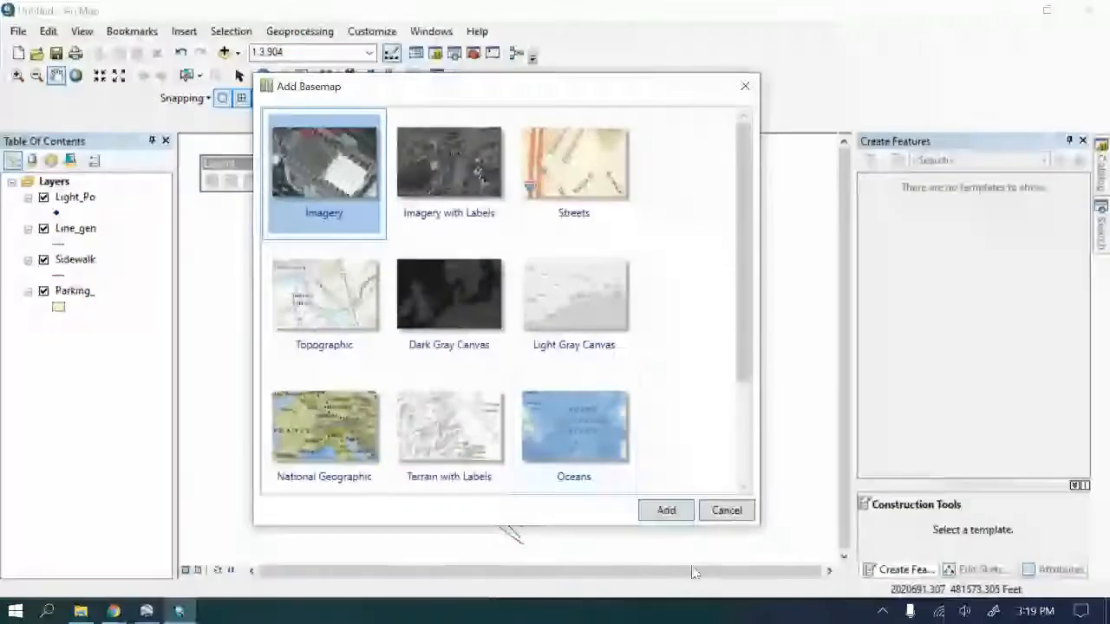
pyautogui.click(666, 510)
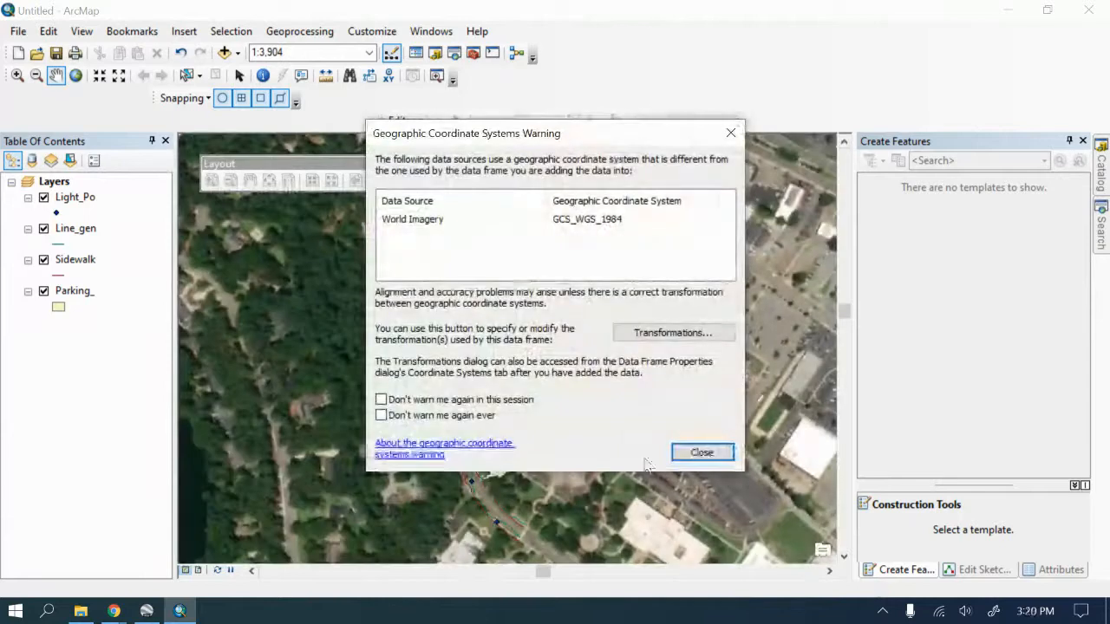
pyautogui.click(701, 453)
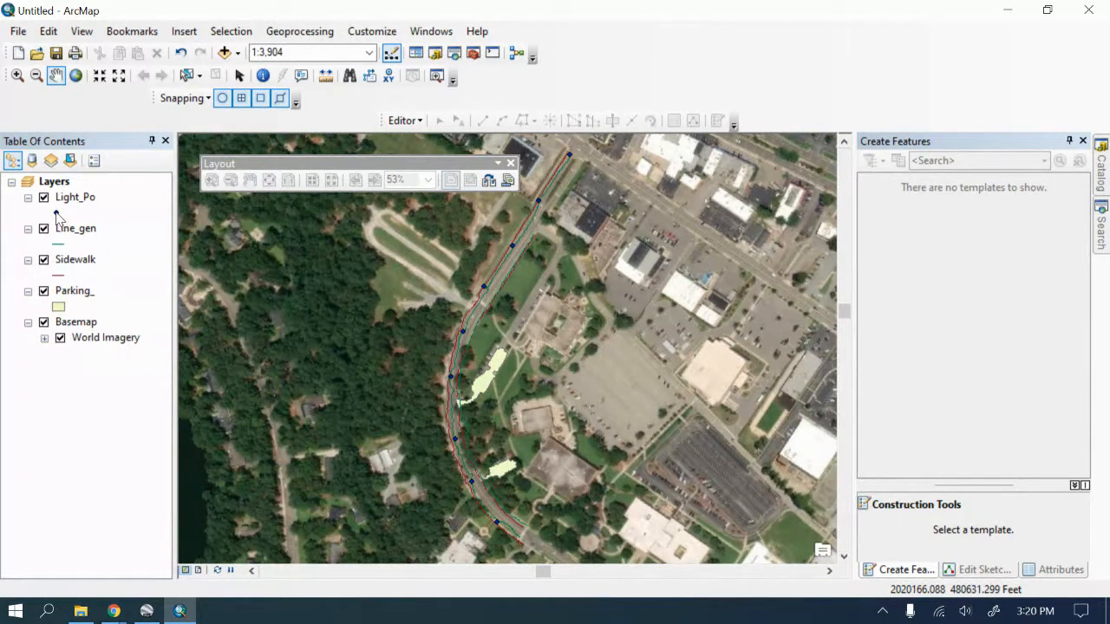
# Step: Rename the Light_Po layer as Light Pole in its general layer properties
pyautogui.doubleClick(76, 196)
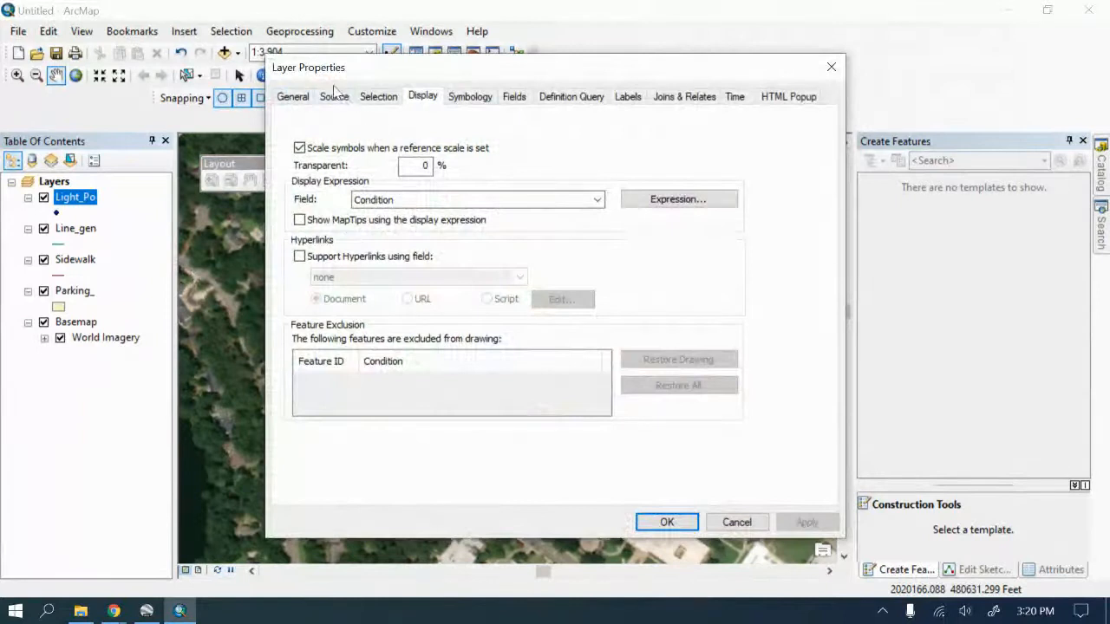
pyautogui.click(295, 96)
pyautogui.click(425, 189)
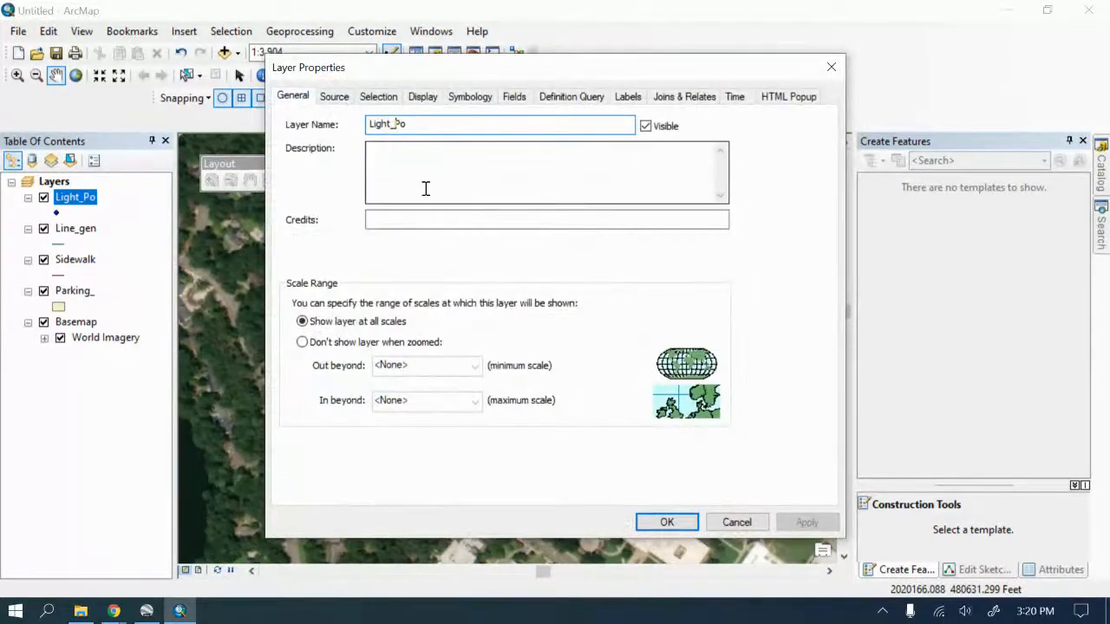
pyautogui.press('BackSpace')
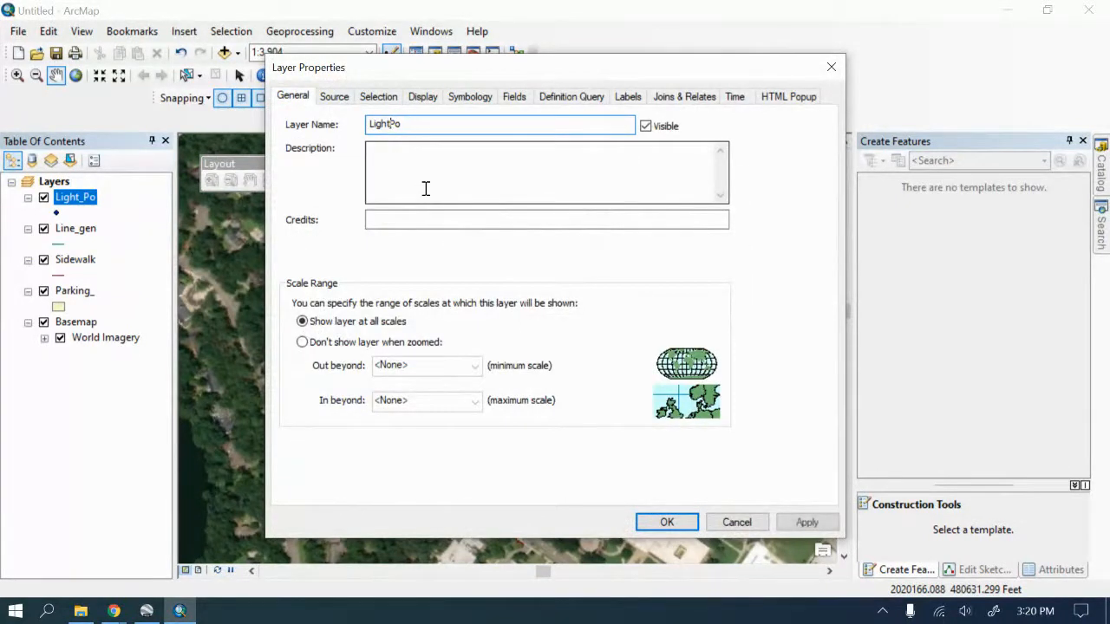
pyautogui.click(415, 123)
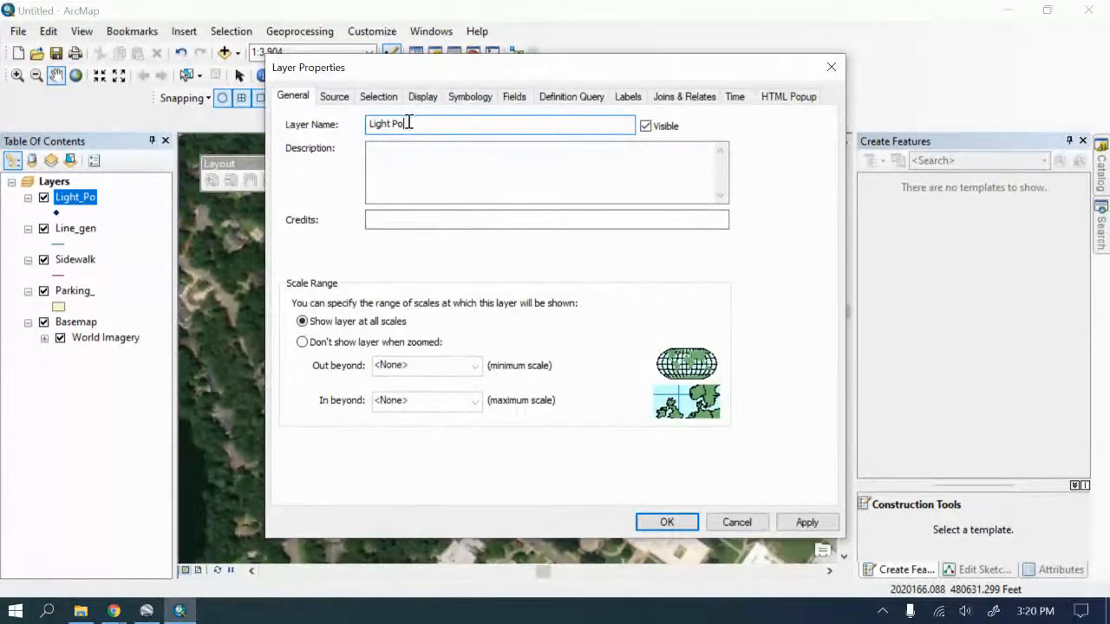
pyautogui.write('le')
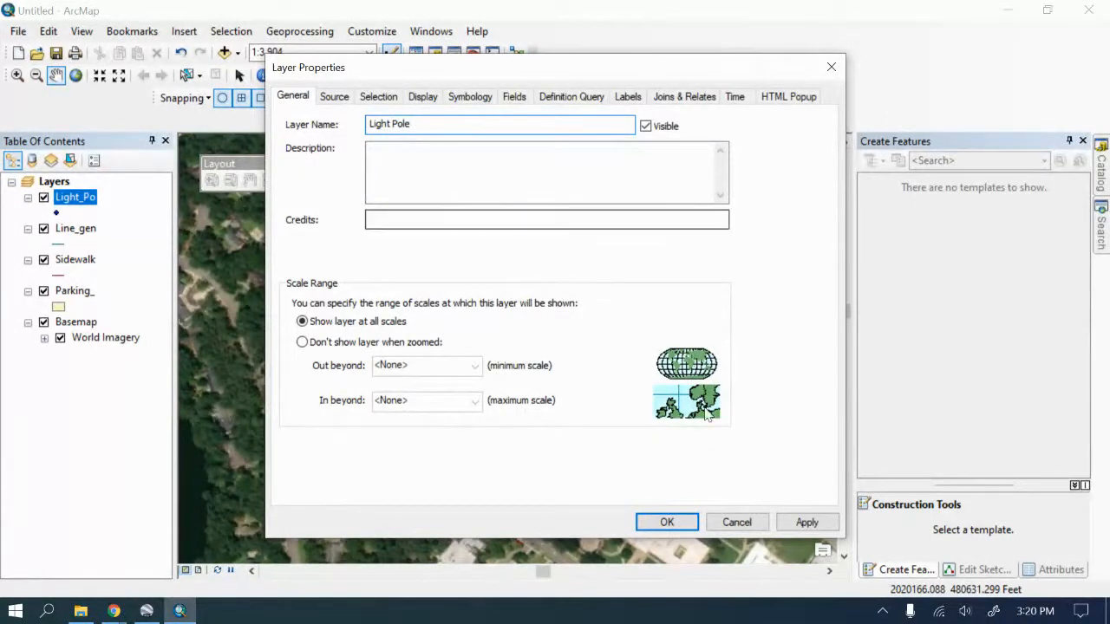
pyautogui.click(805, 524)
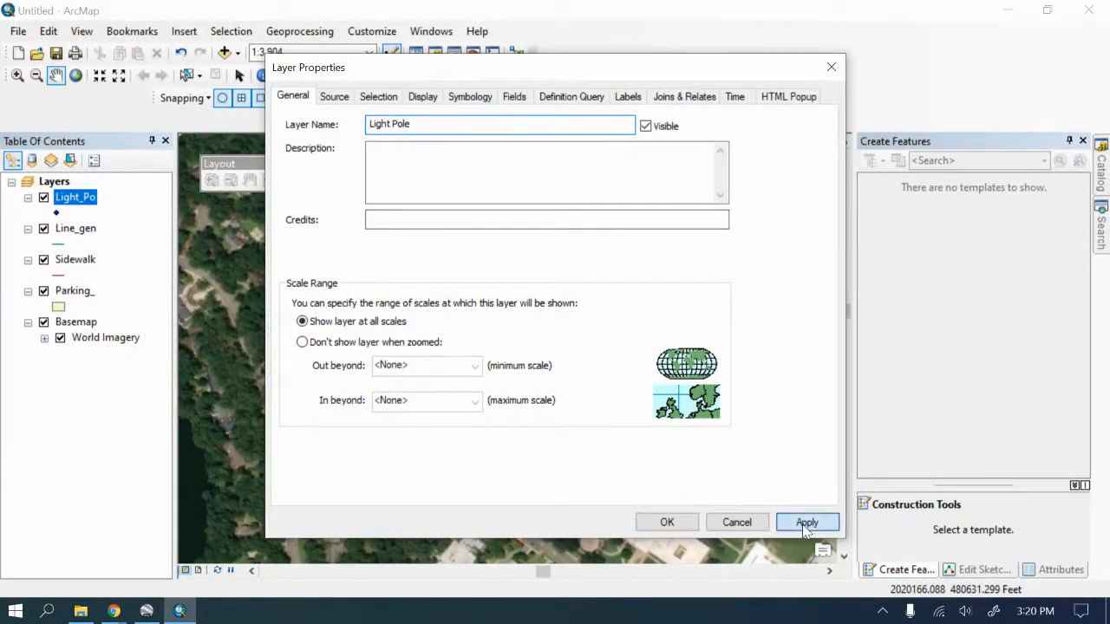
pyautogui.click(668, 523)
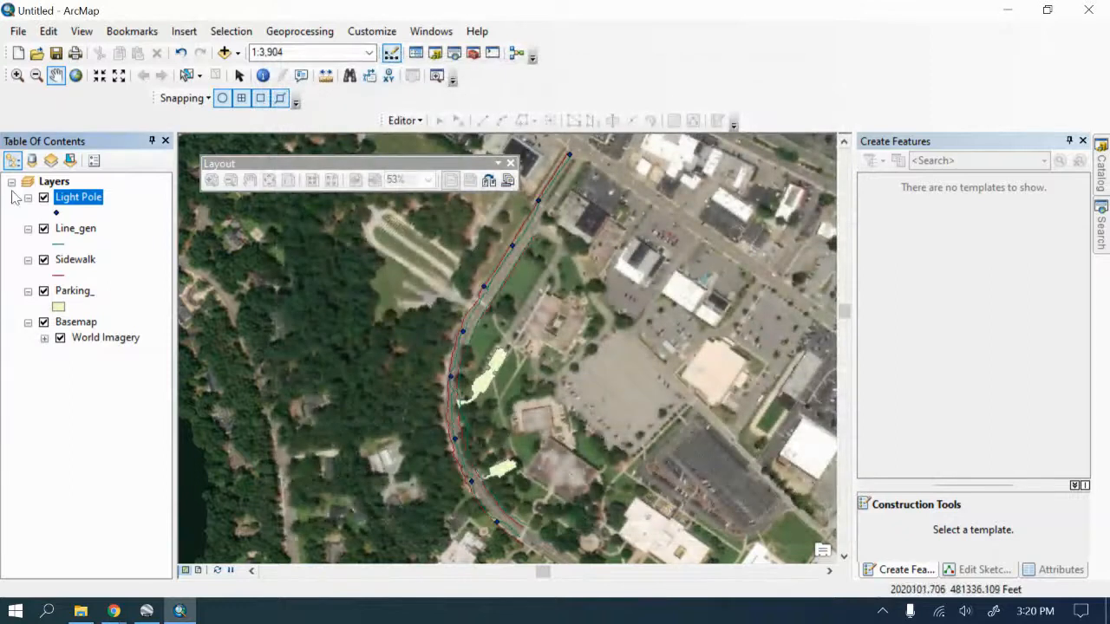
# Step: Search the symbol styles for "light" and choose Street Light 14 as the Light Pole layer's symbol
pyautogui.click(59, 214)
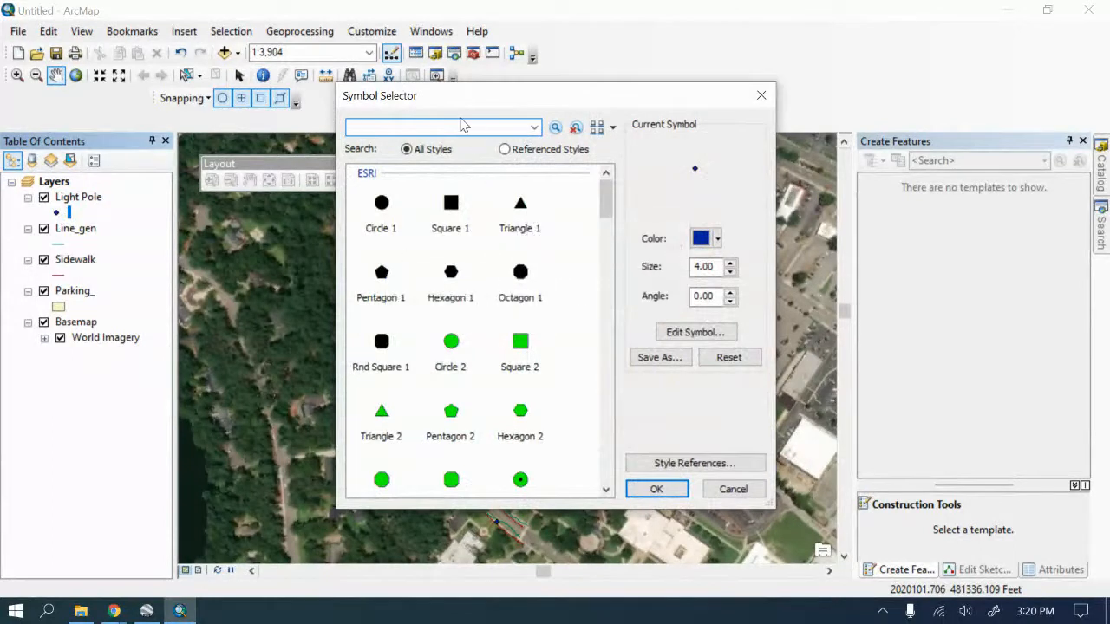
pyautogui.click(419, 125)
pyautogui.write('l')
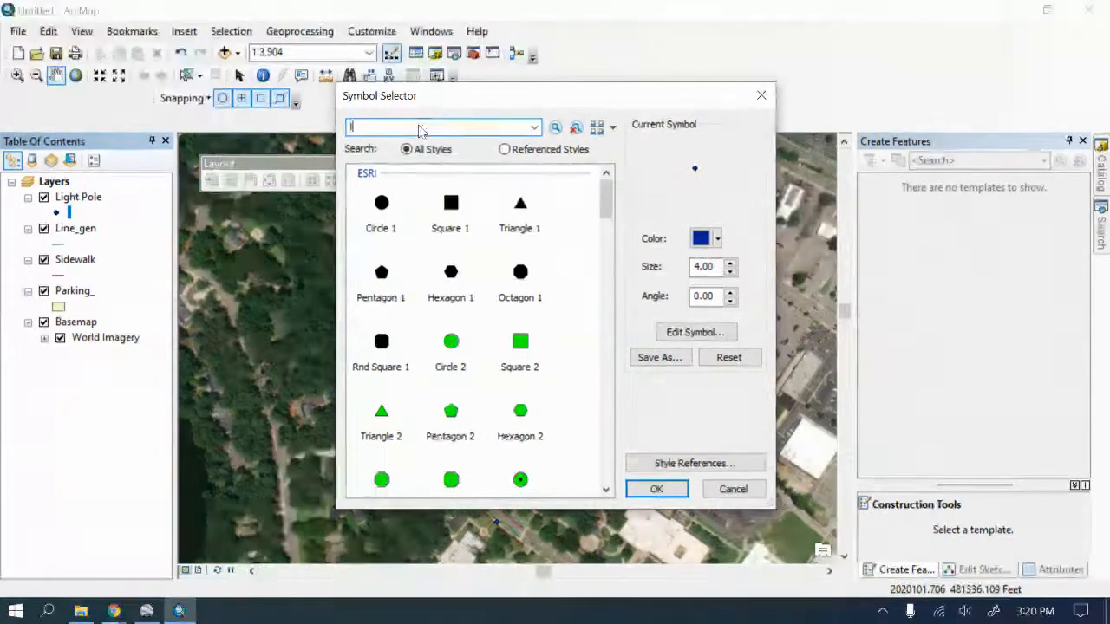
pyautogui.write('ight')
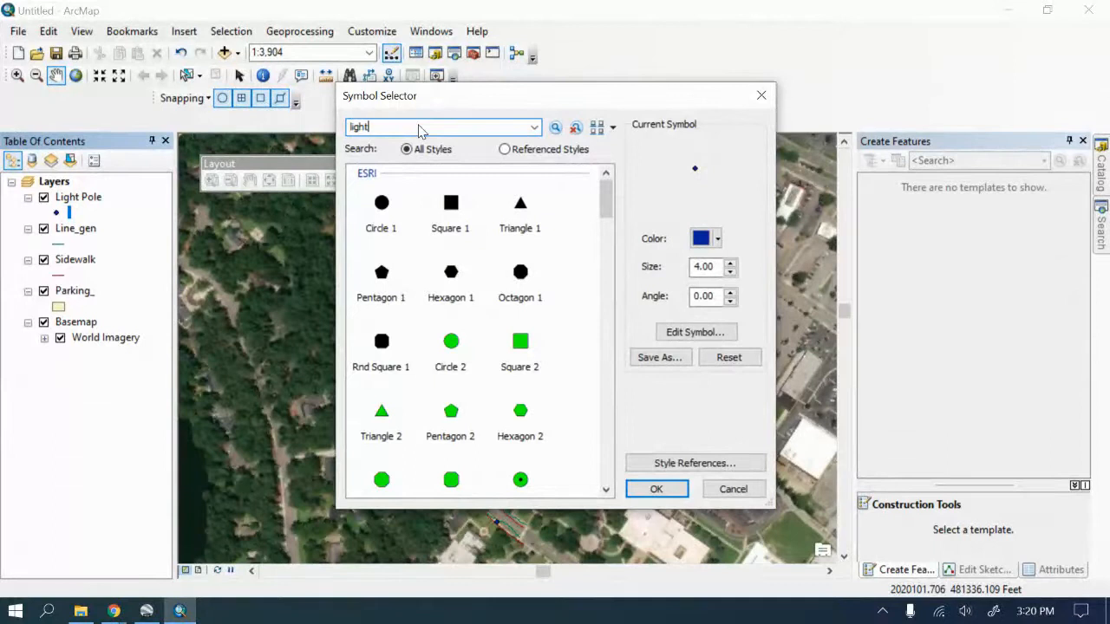
pyautogui.press('Return')
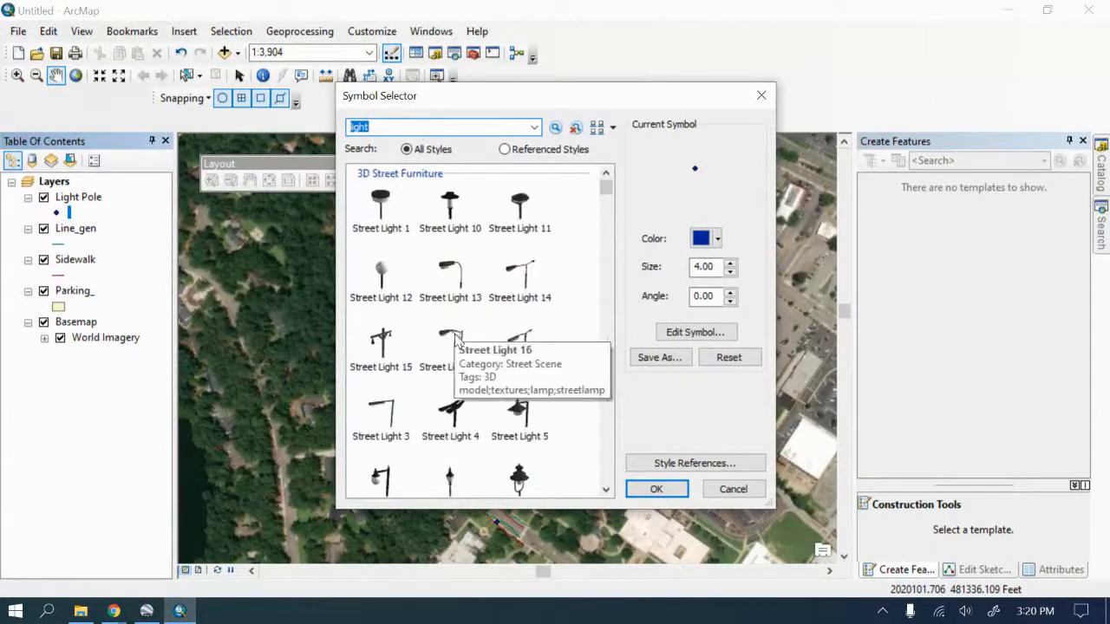
pyautogui.click(519, 274)
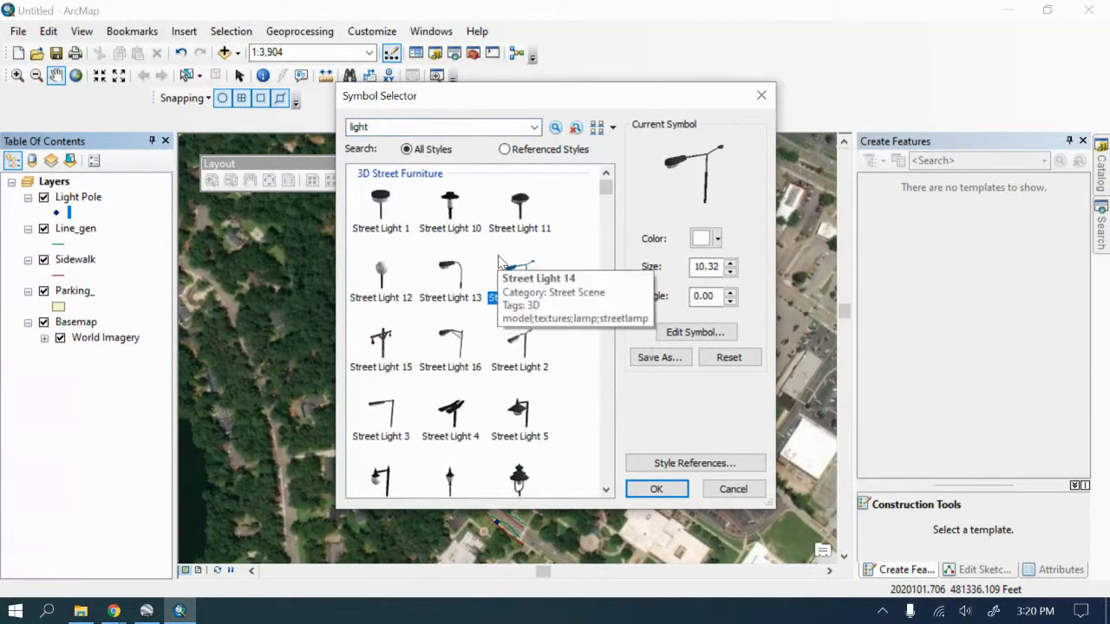
# Step: Set the Light Pole symbol's size to 14 and its color to red, and accept the symbol
pyautogui.click(730, 262)
pyautogui.click(730, 263)
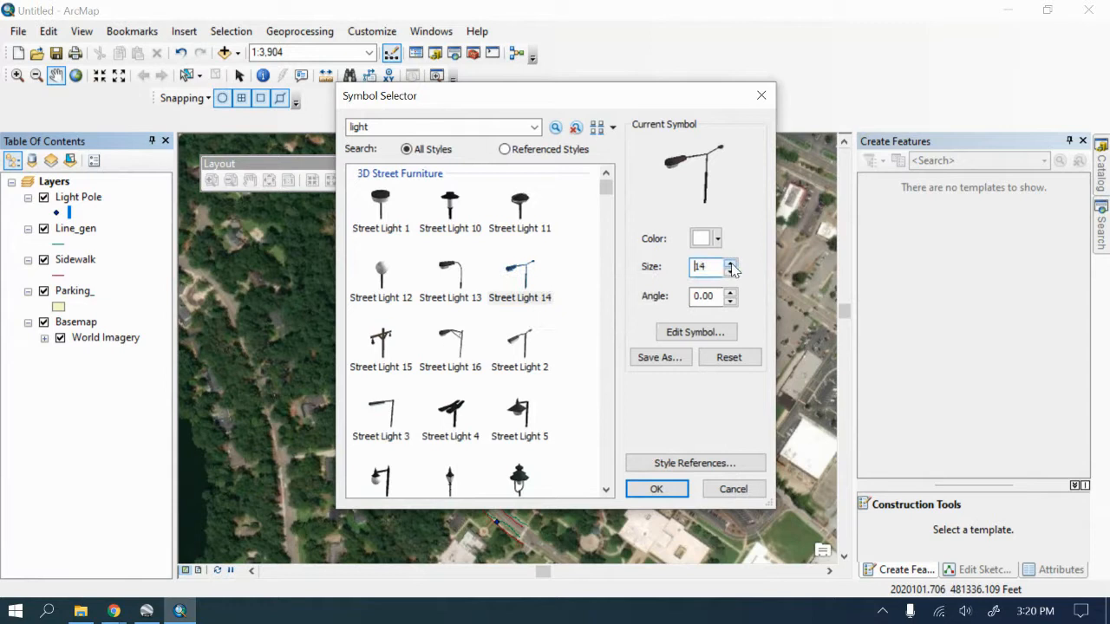
pyautogui.click(729, 263)
pyautogui.click(716, 239)
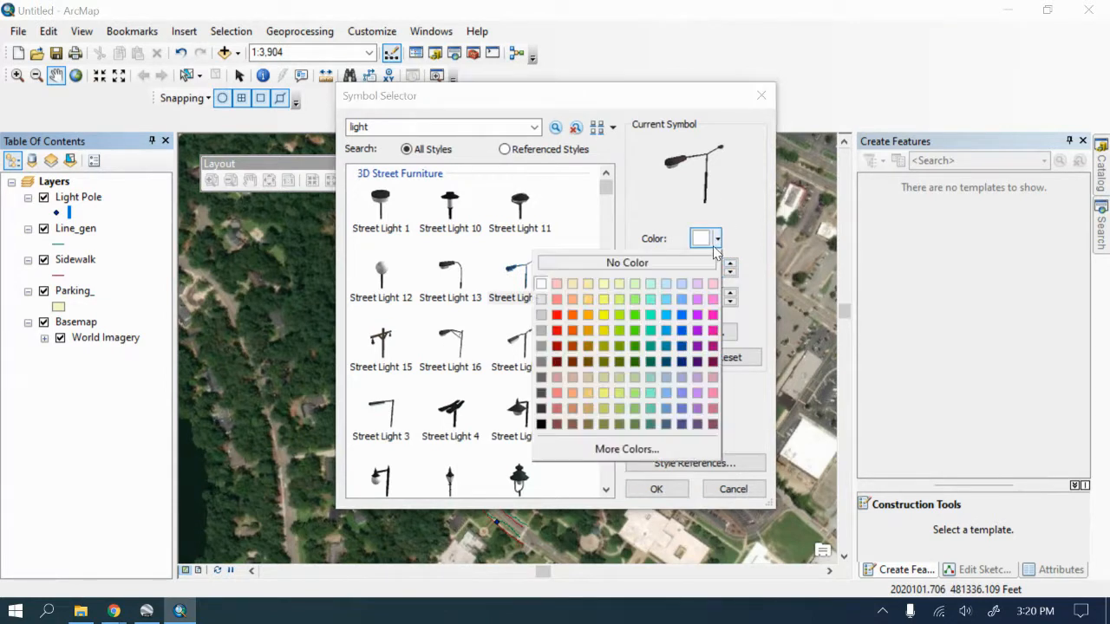
pyautogui.click(556, 314)
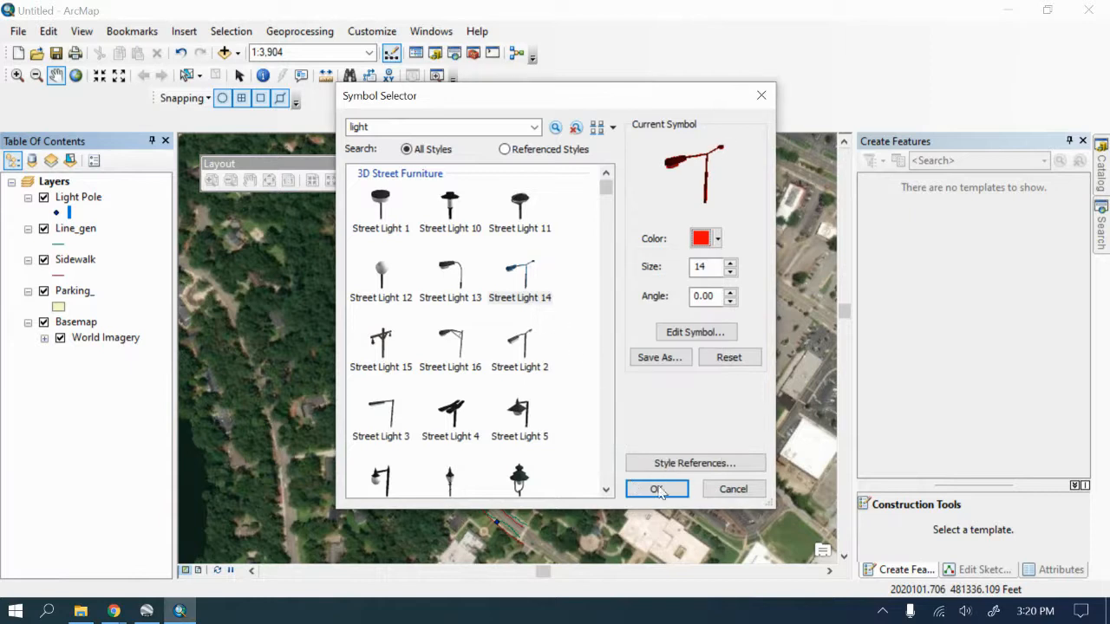
pyautogui.click(635, 490)
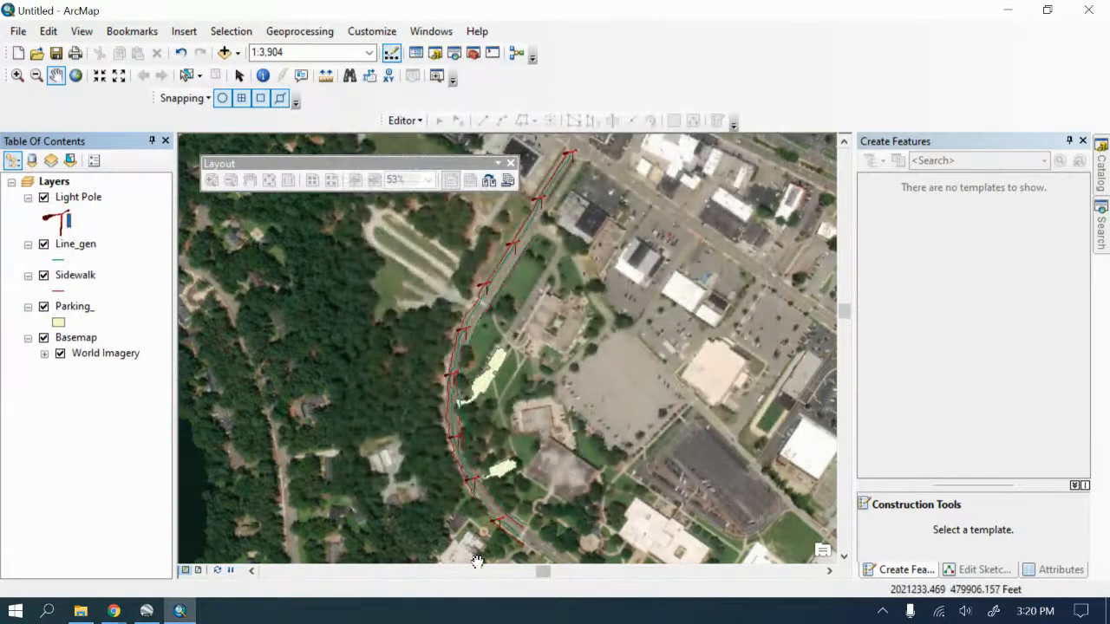
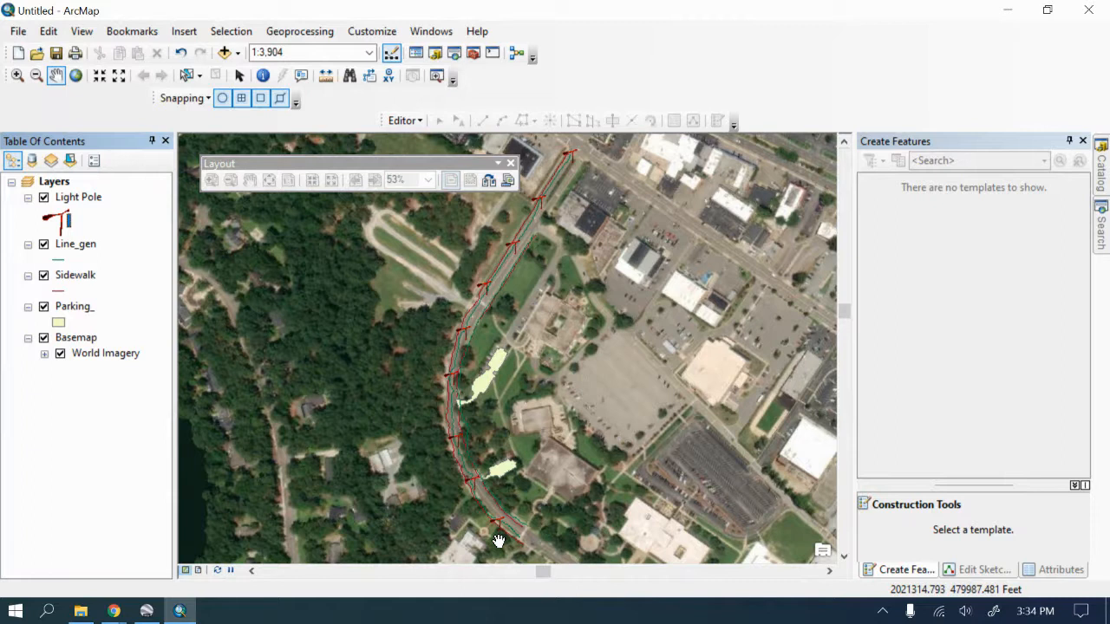
# Step: Examine the light poles and sidewalk lines against the road imagery, moving the floating Layout toolbar off the upper road section
pyautogui.scroll(-1, 476, 497)
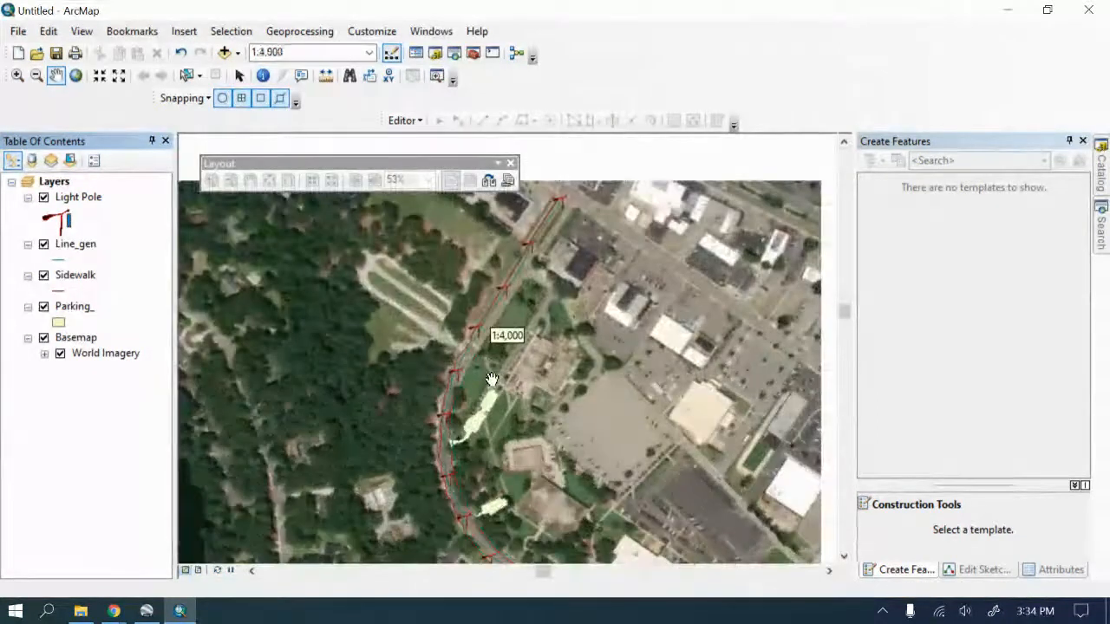
pyautogui.scroll(2, 491, 379)
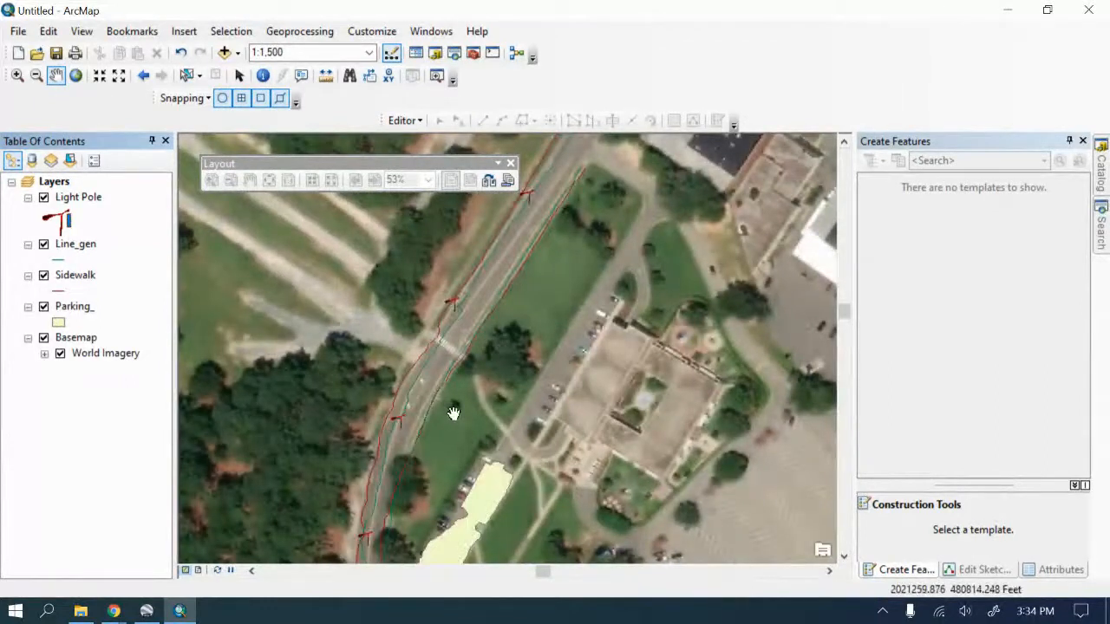
pyautogui.scroll(1, 503, 342)
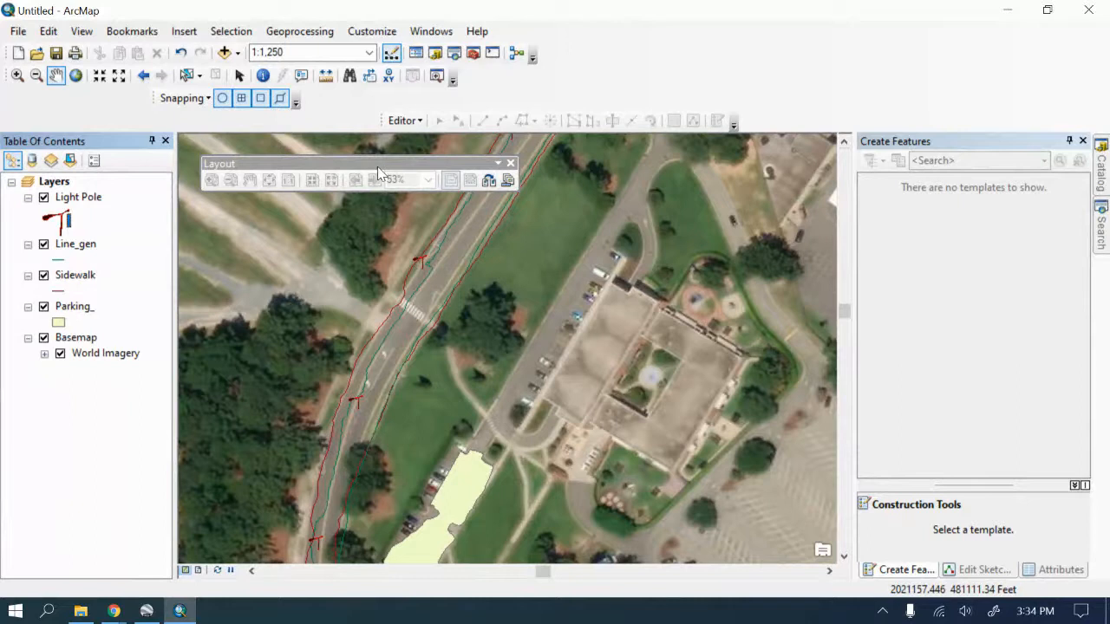
pyautogui.moveTo(377, 166); pyautogui.dragTo(608, 262)
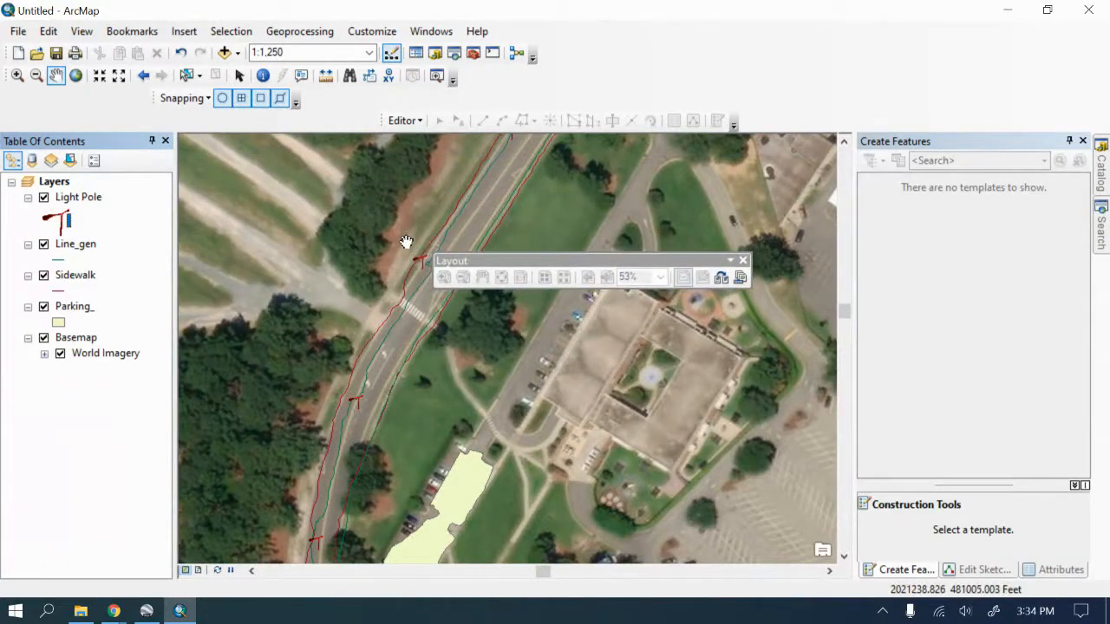
pyautogui.scroll(2, 408, 243)
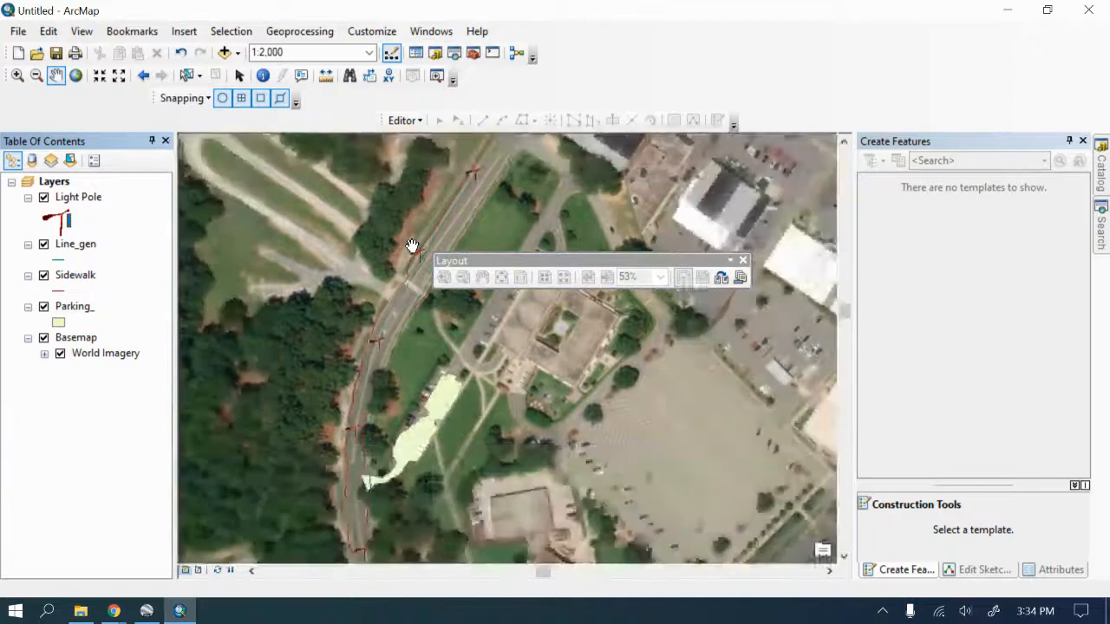
# Step: Close the floating Layout toolbar and examine the light poles and sidewalk lines along the road up to the northern intersection
pyautogui.moveTo(445, 366); pyautogui.dragTo(434, 508)
pyautogui.moveTo(463, 391); pyautogui.dragTo(452, 521)
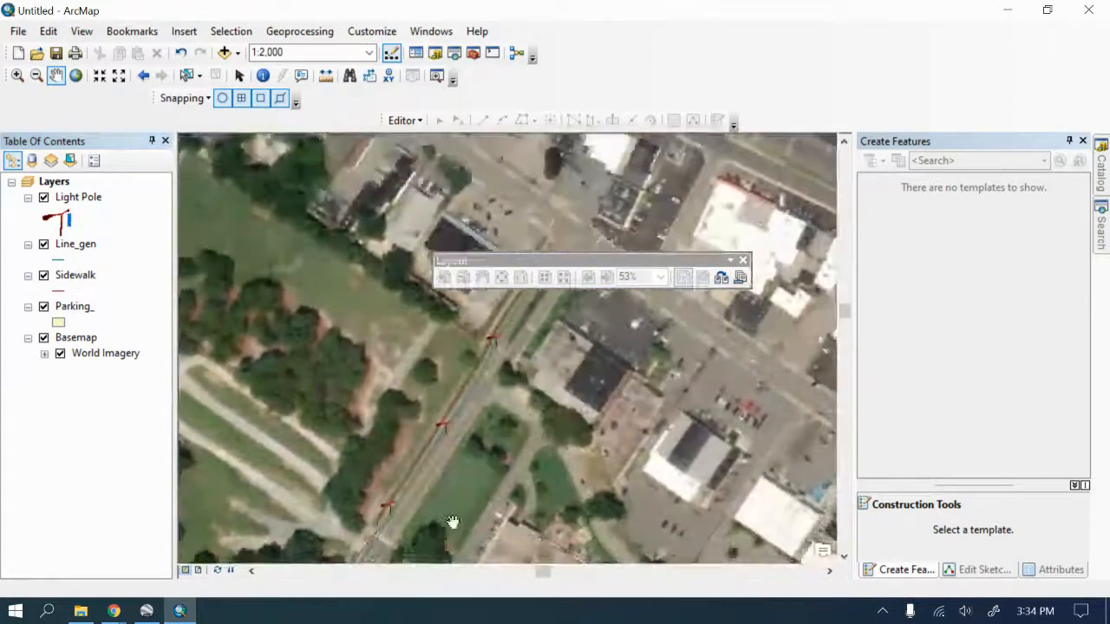
pyautogui.scroll(-1, 474, 347)
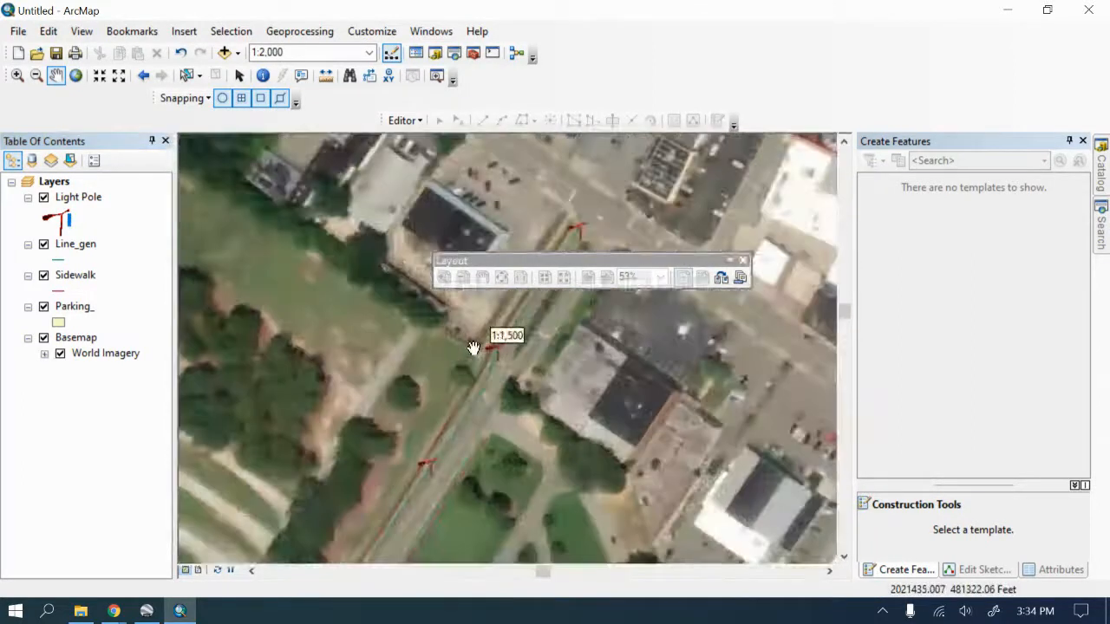
pyautogui.scroll(-3, 474, 348)
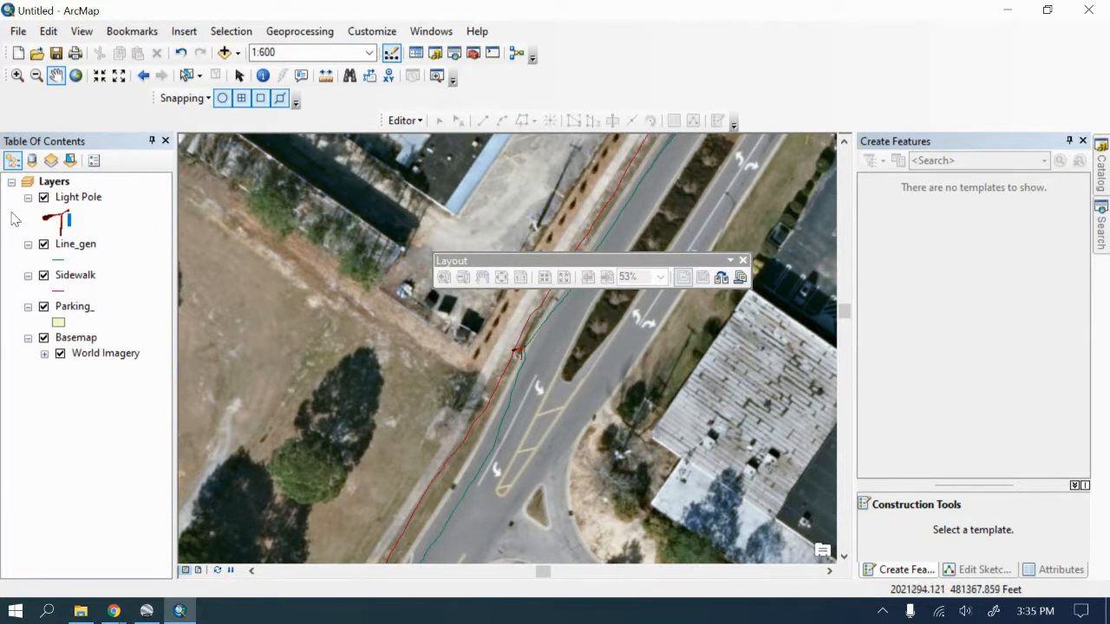
pyautogui.click(742, 260)
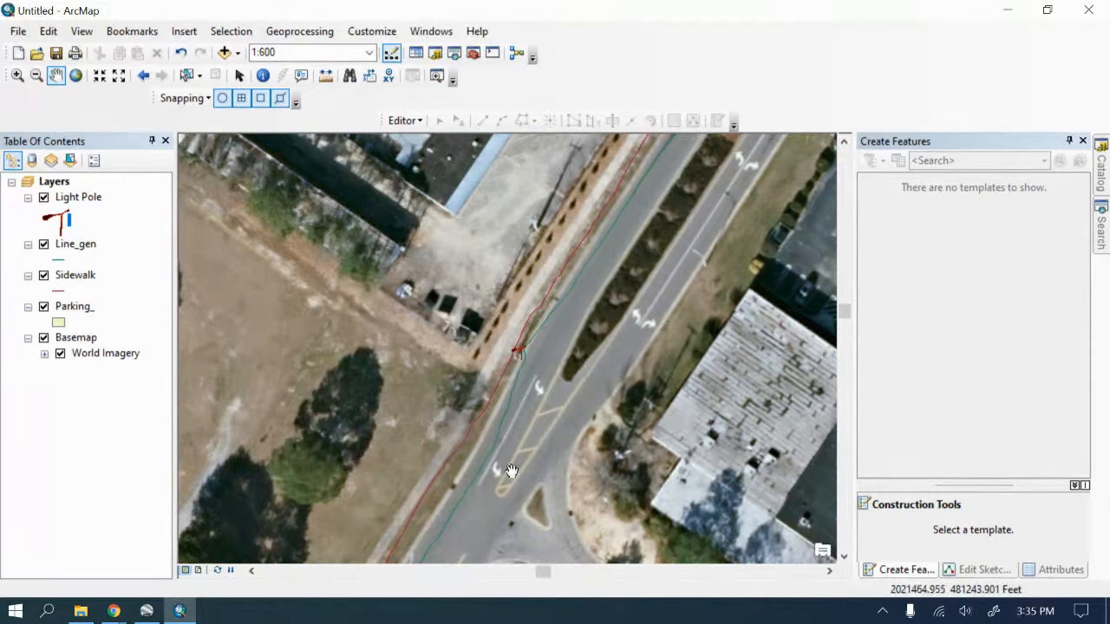
pyautogui.scroll(-1, 511, 470)
pyautogui.scroll(1, 512, 471)
pyautogui.scroll(-1, 511, 471)
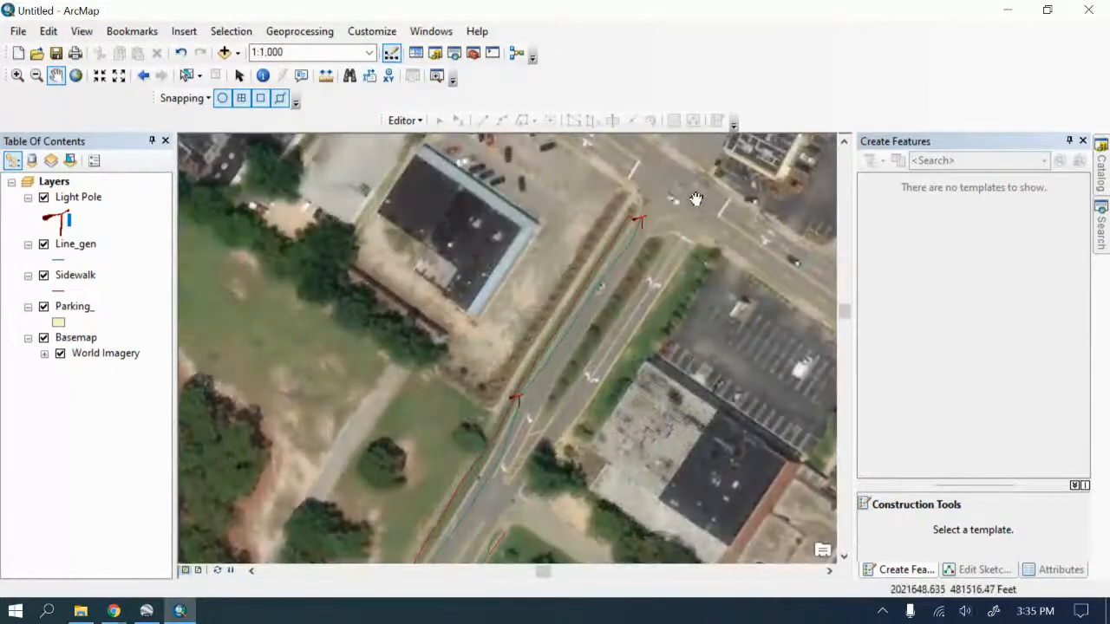
pyautogui.scroll(1, 688, 187)
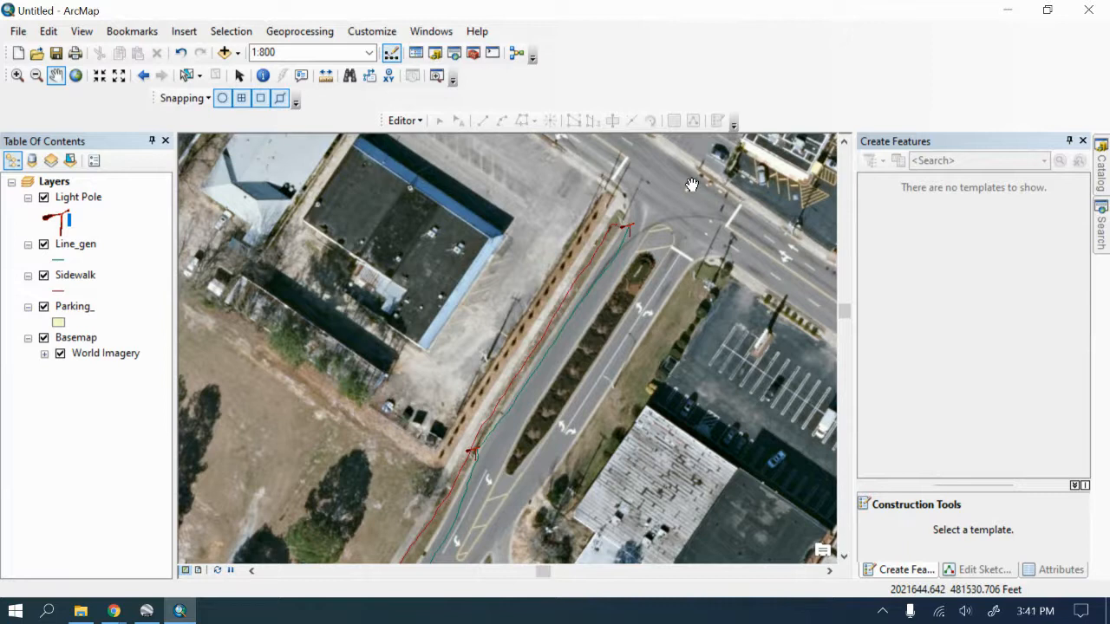
# Step: Close ArcMap without saving the untitled map and switch to the Blackboard Collaborate session for CEG 111 in the browser
pyautogui.click(1088, 10)
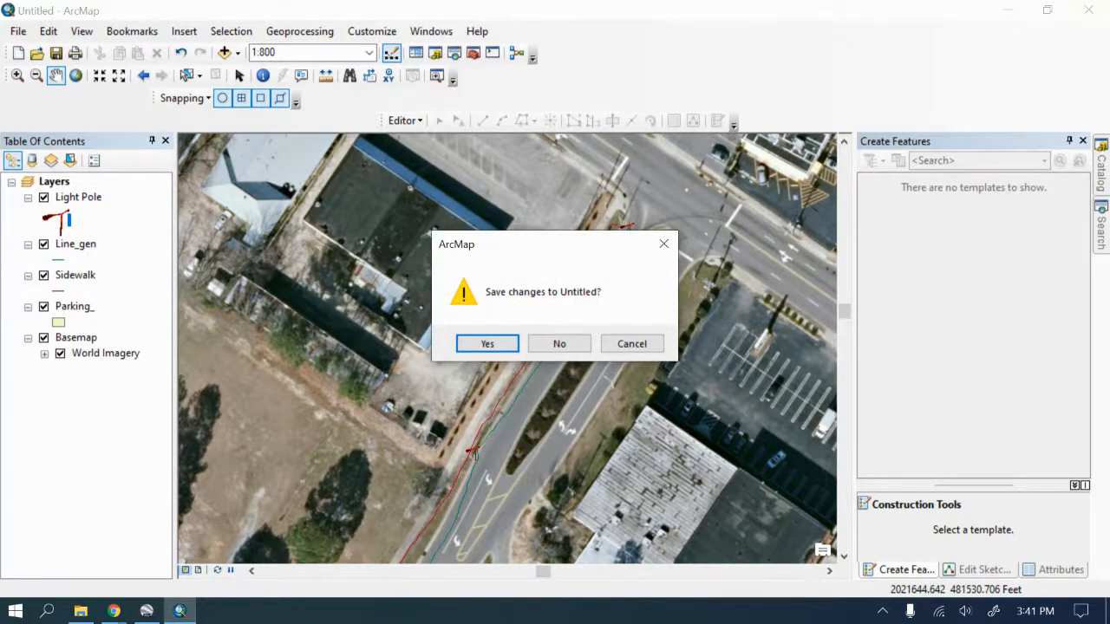
pyautogui.click(559, 344)
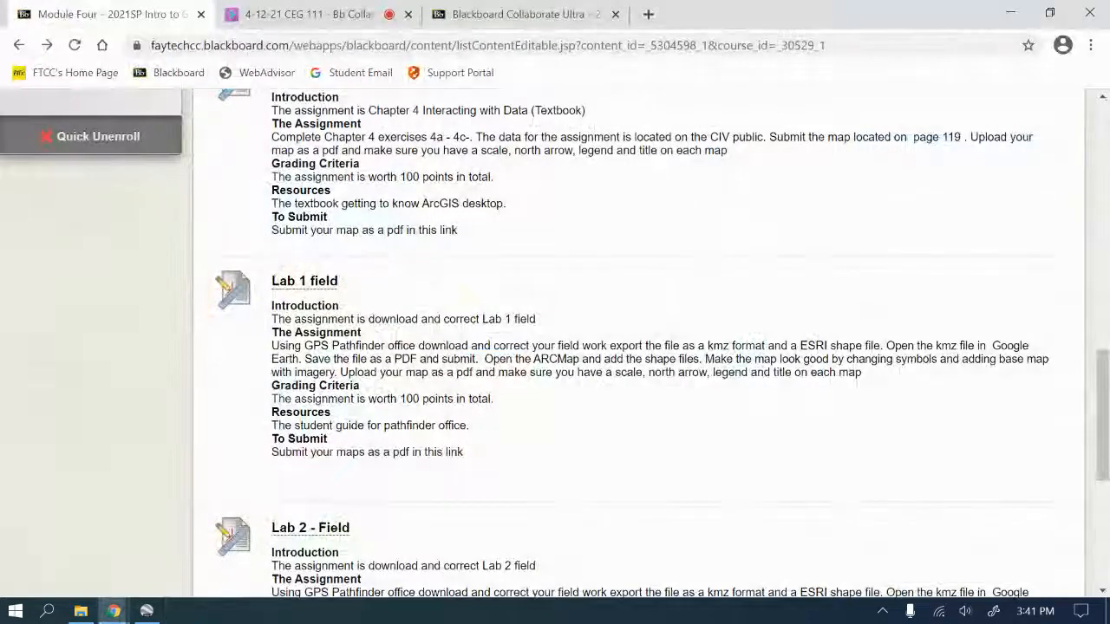
pyautogui.click(308, 14)
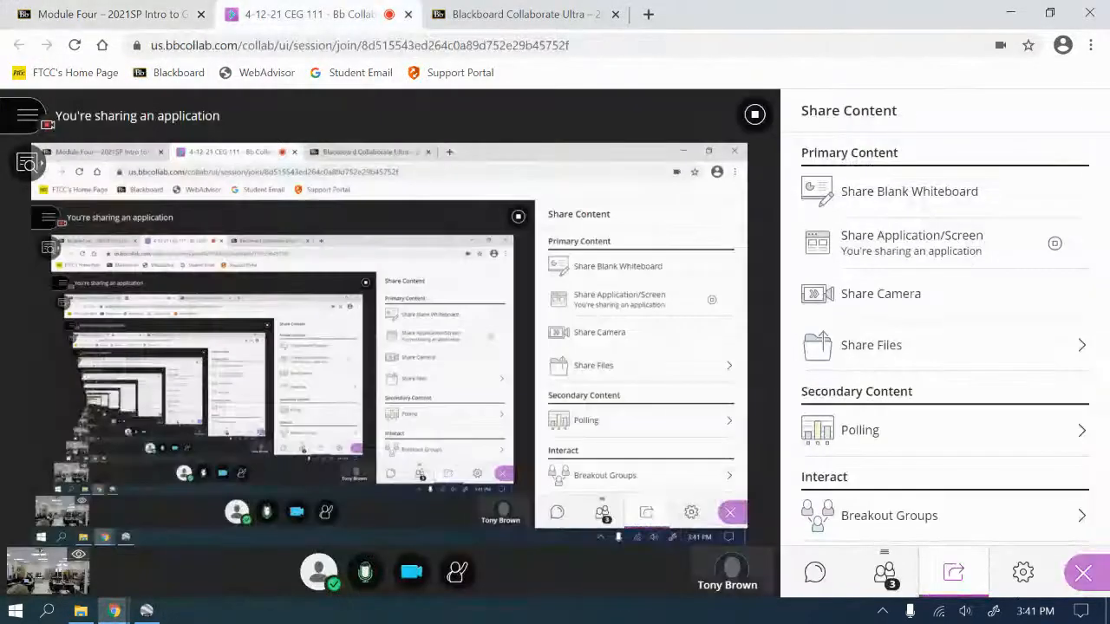